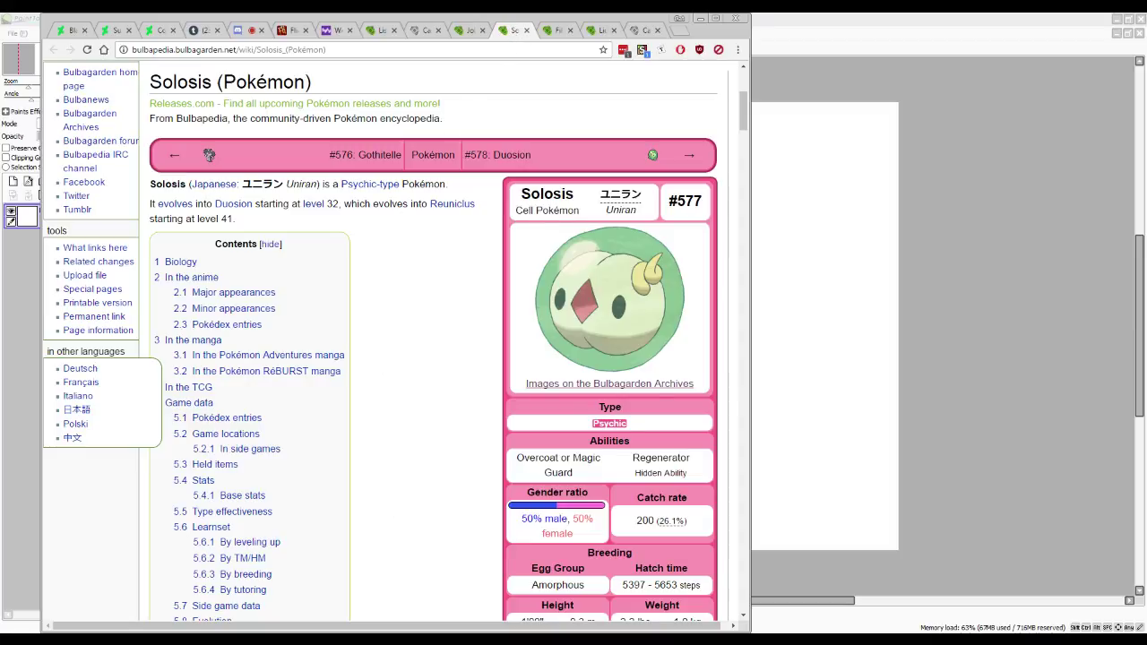
Search the pokemon pictures folder for 577 and open the 577Yuniran image in PaintTool SAI at 500% zoom.
click(264, 628)
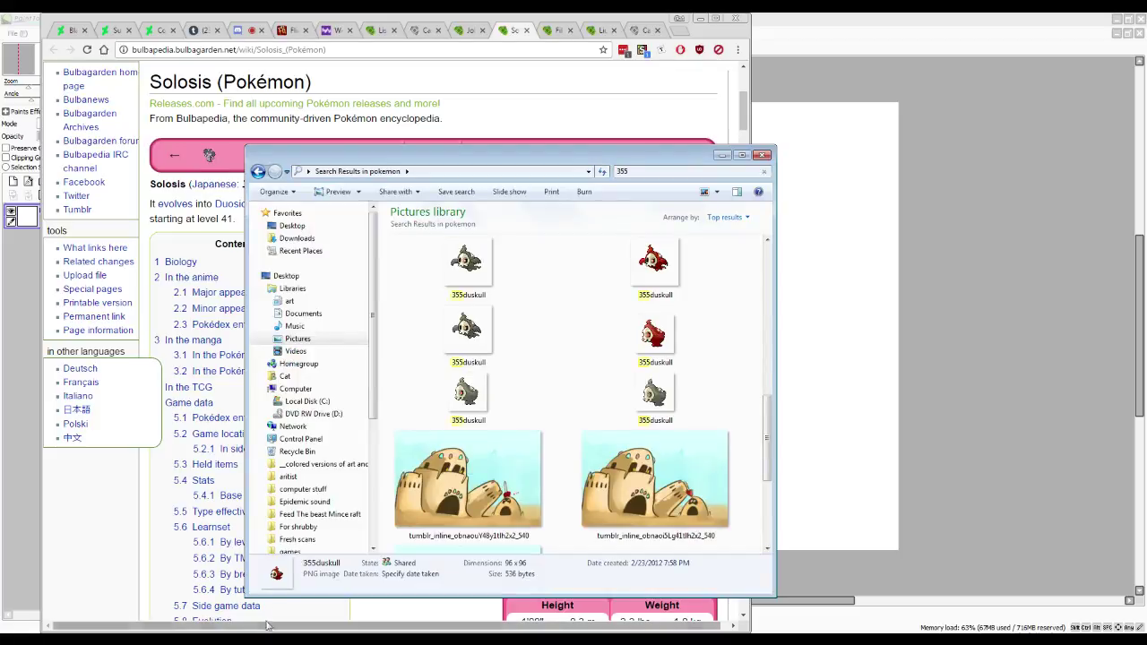
drag(477, 160, 669, 205)
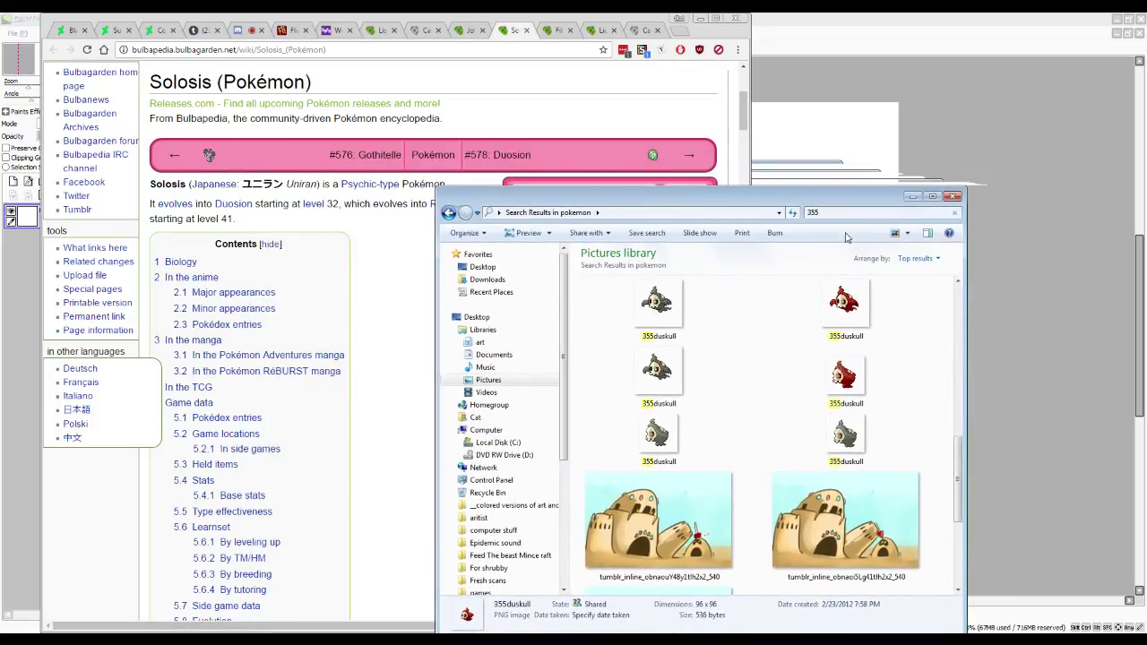
click(856, 213)
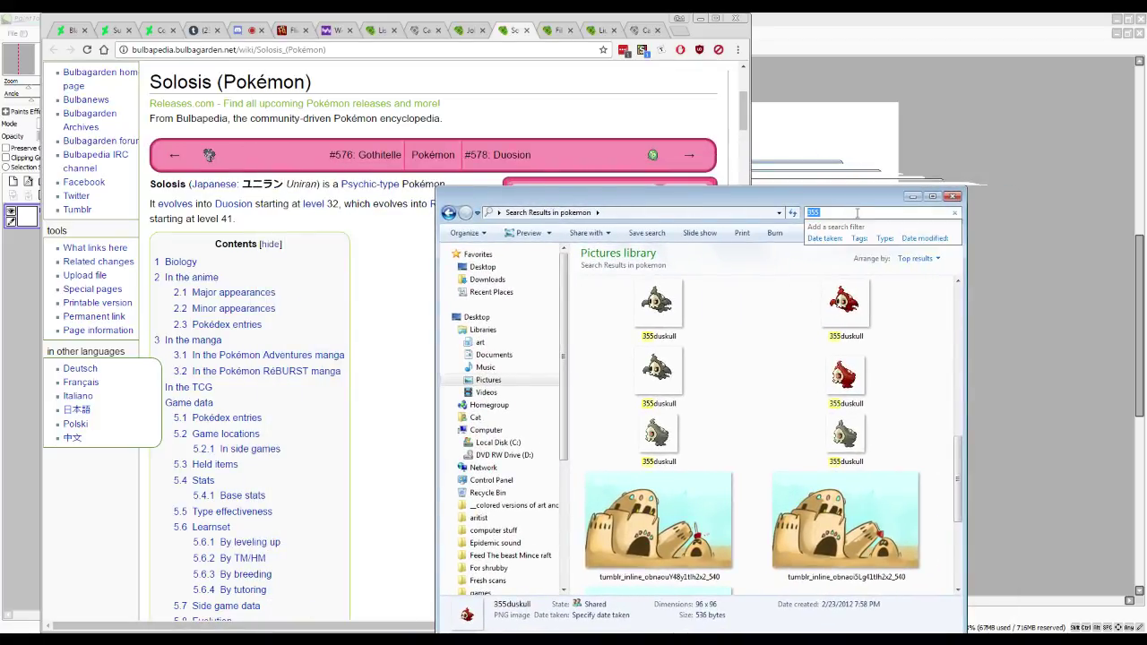
text(57)
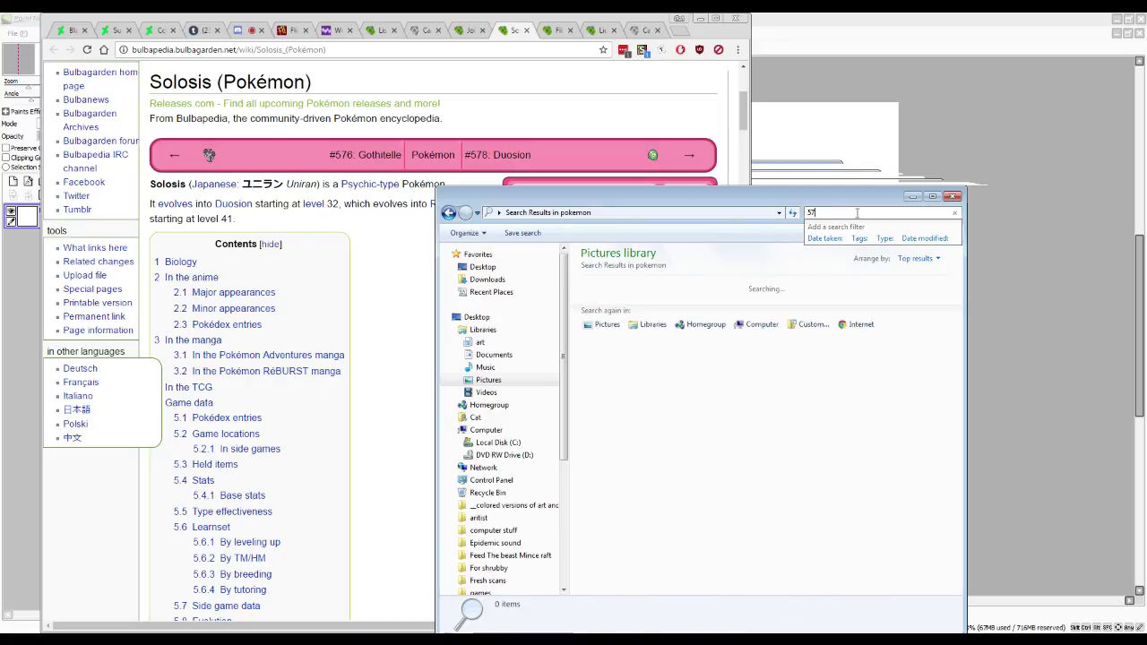
text(7)
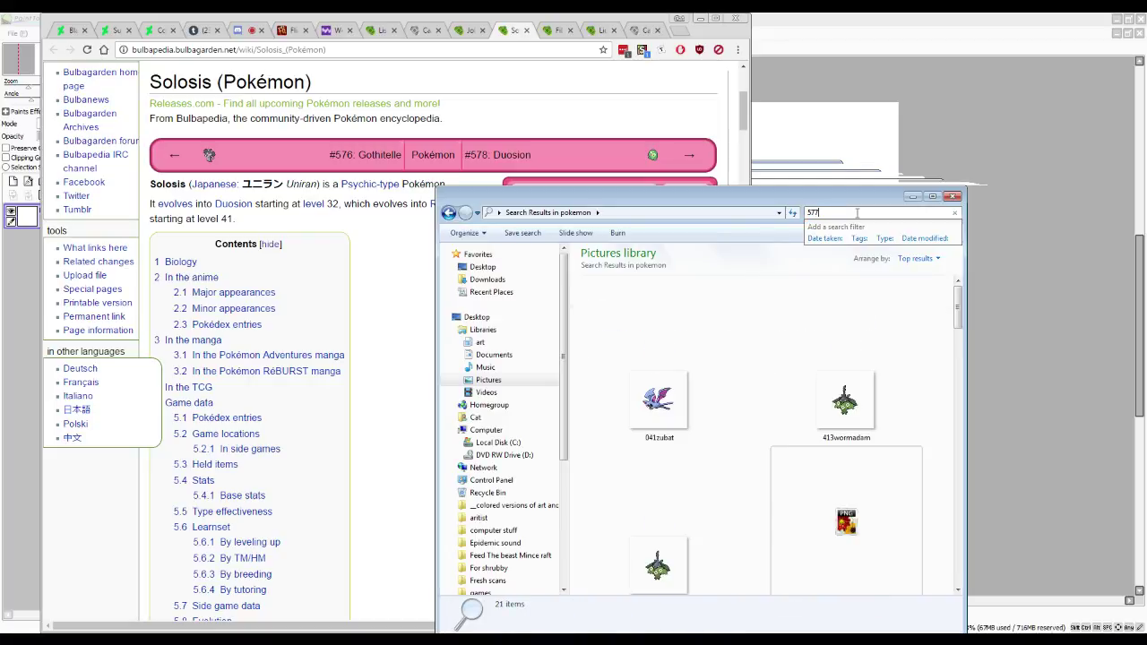
scroll(766, 357, down, 5)
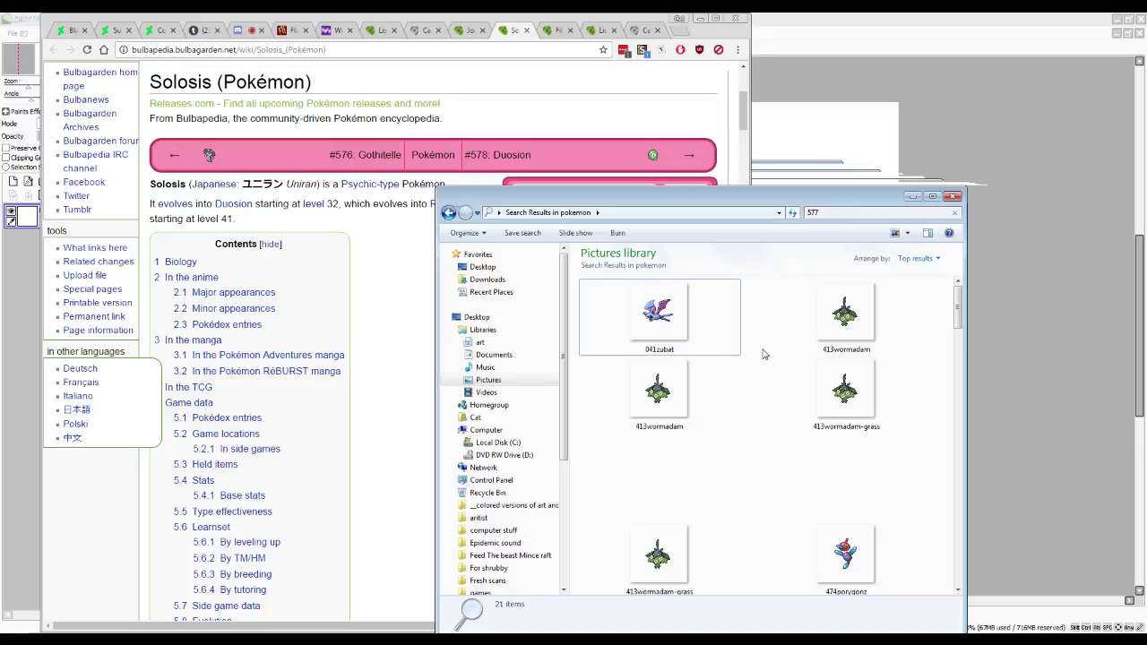
scroll(766, 356, down, 3)
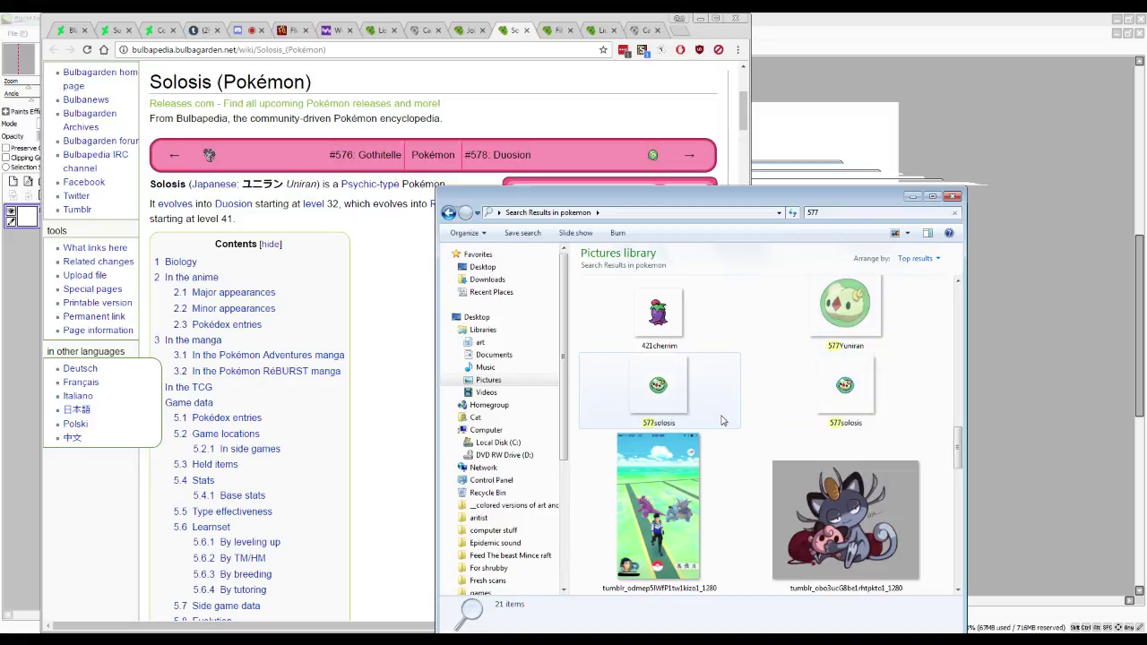
mouse_move(843, 310)
mouse_down()
mouse_move(938, 67)
mouse_move(922, 27)
mouse_up()
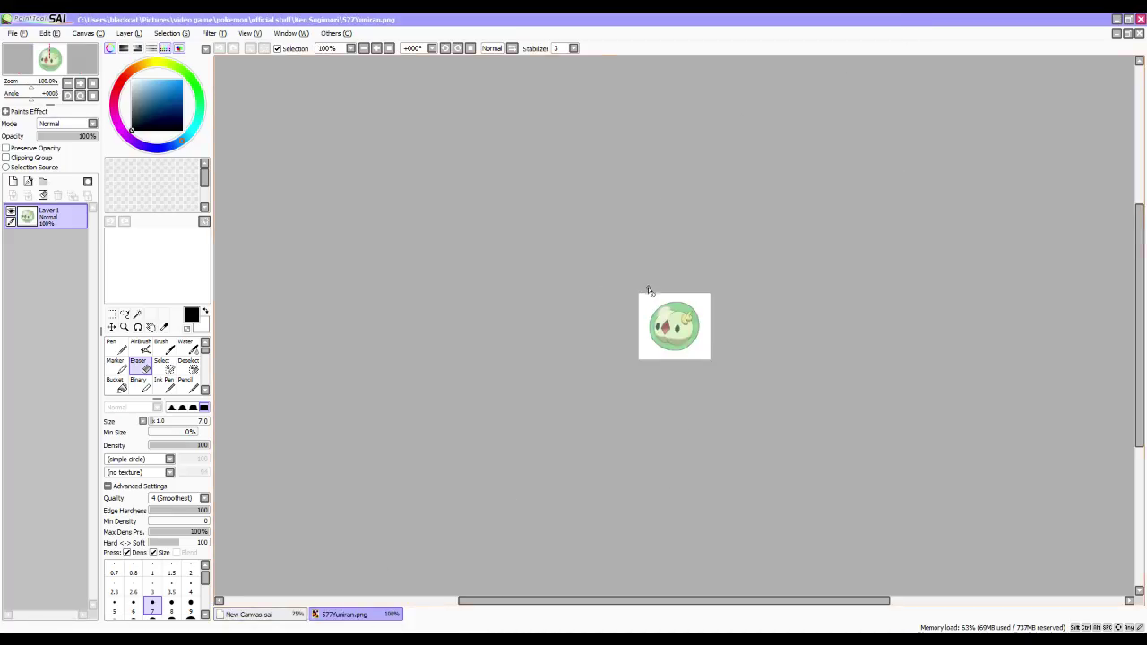
click(80, 82)
click(80, 82)
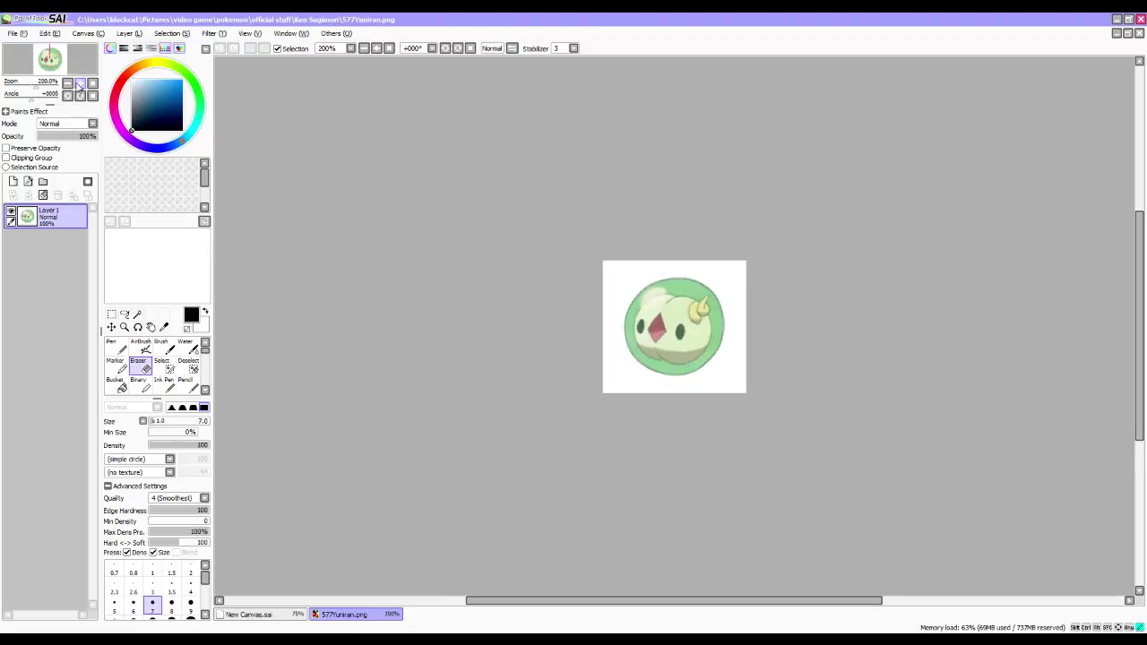
click(80, 82)
click(80, 82)
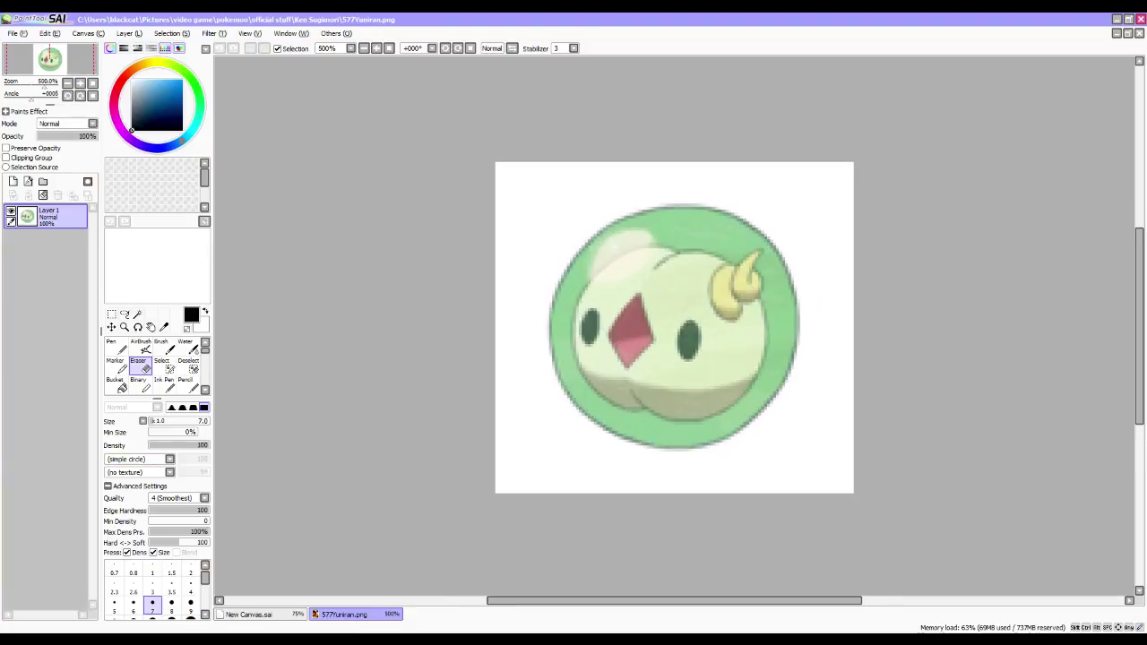
Switch to the browser, open the full-size 577Solosis.png from its Bulbapedia file page, and save it to disk.
key(alt+Tab)
middle_click(565, 310)
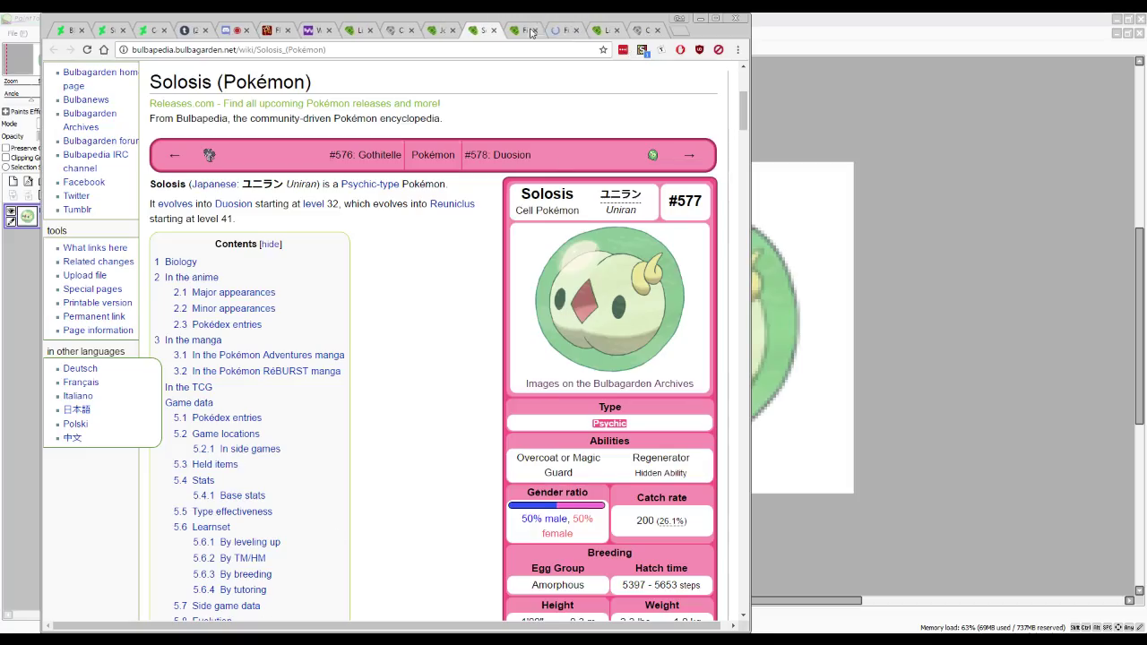
click(578, 32)
click(525, 31)
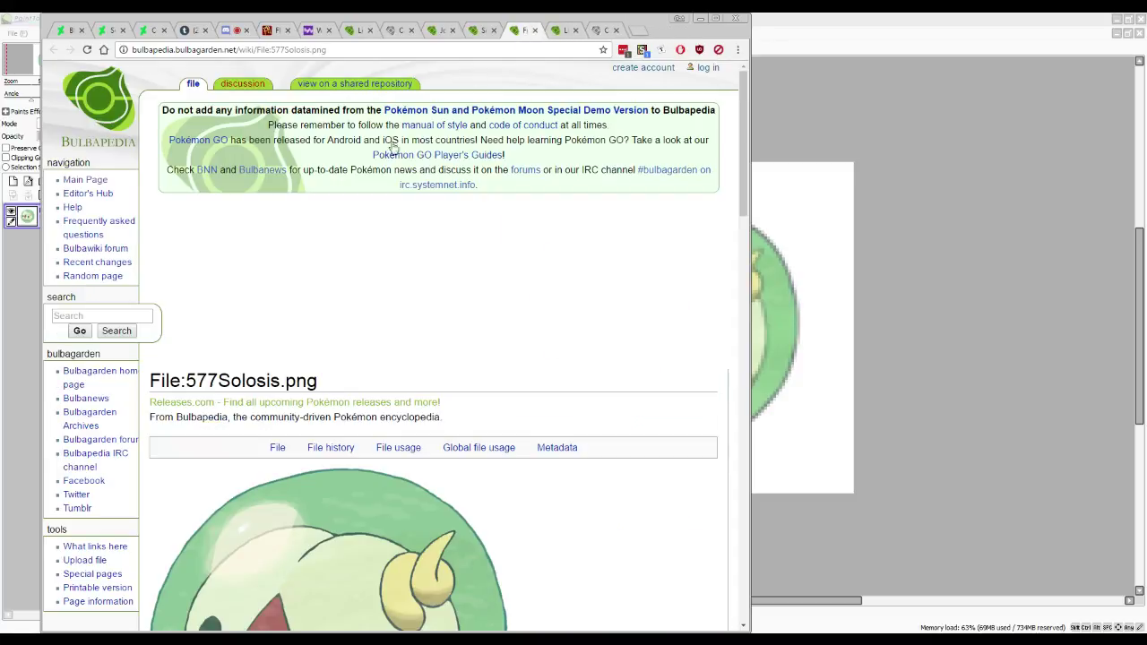
click(277, 550)
click(207, 212)
right_click(212, 214)
click(256, 243)
key(Return)
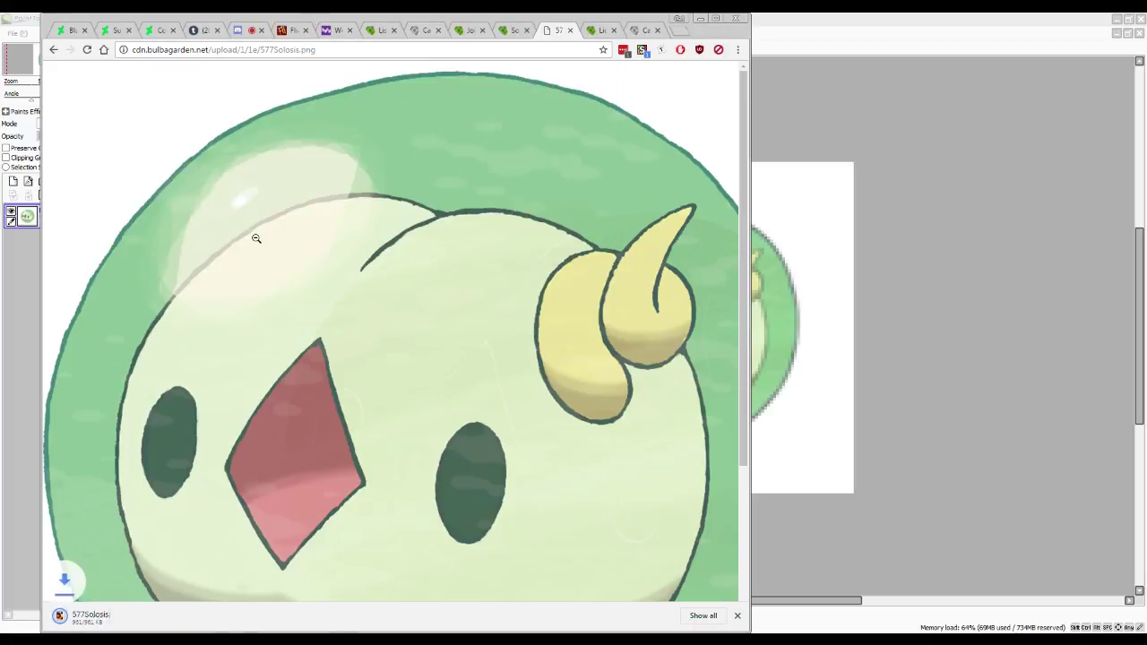
Show the downloaded 577Solosis.png in its folder and open it in PaintTool SAI.
click(166, 617)
click(190, 581)
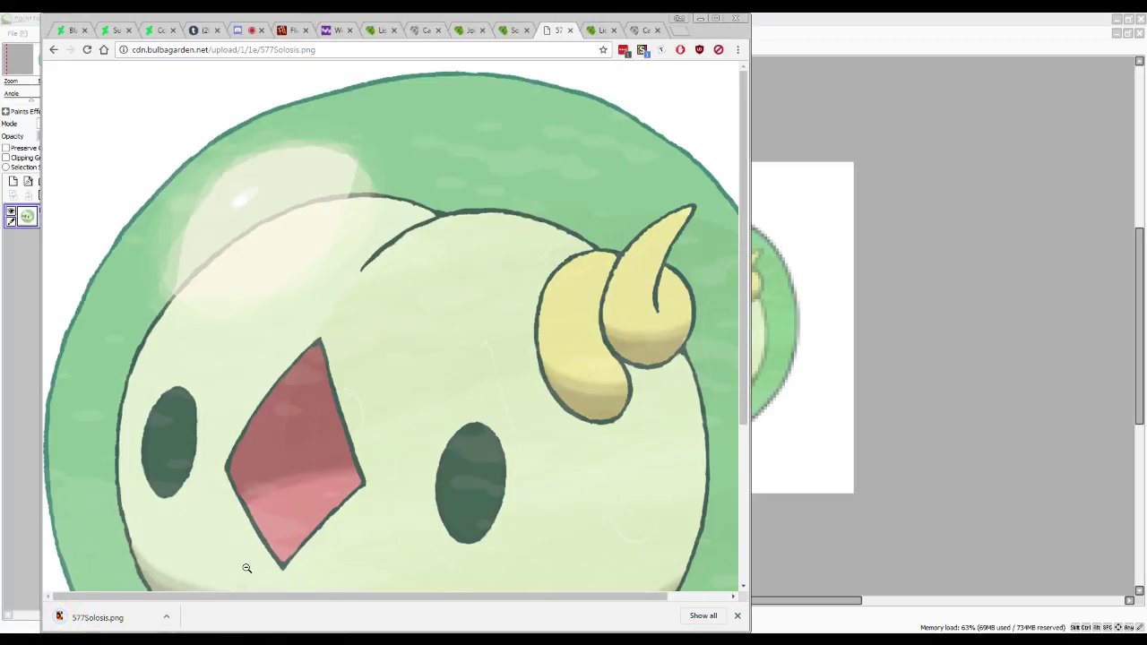
click(167, 616)
click(191, 578)
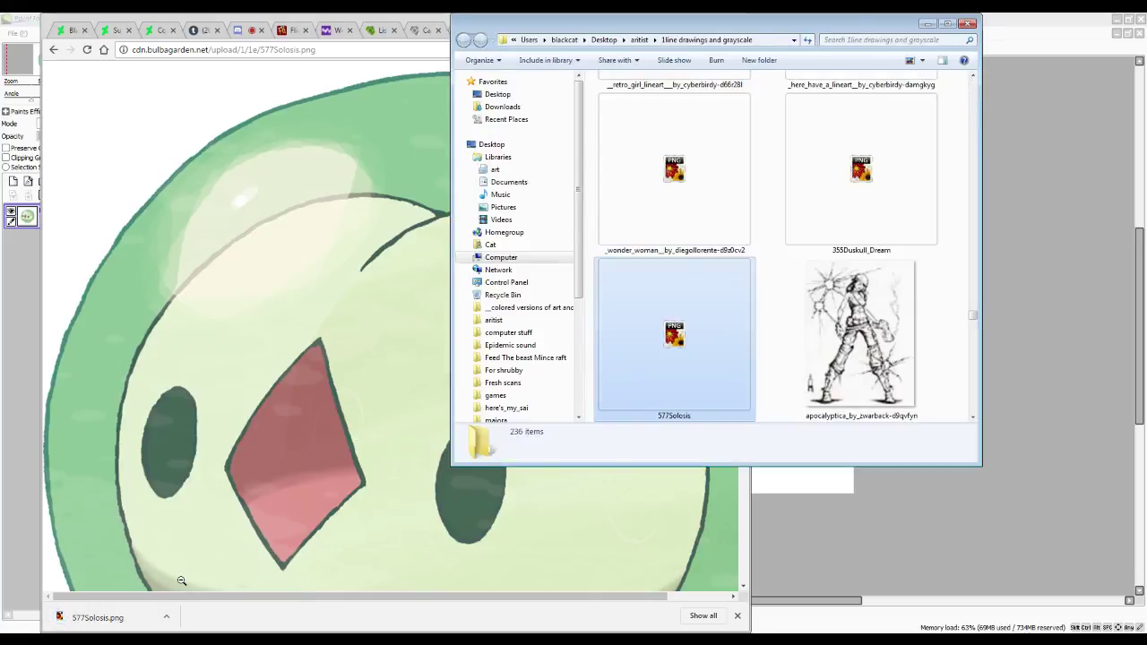
drag(733, 36, 564, 136)
drag(514, 432, 836, 29)
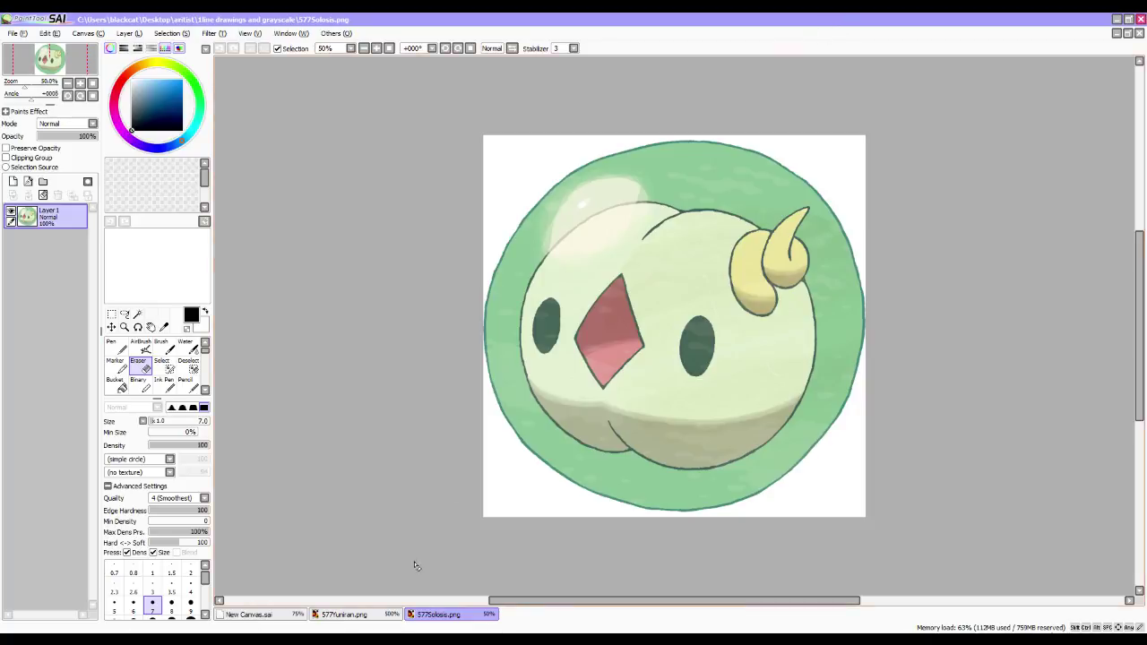
Close the 577Solosis.png and 577Yuniran.png images, leaving only New Canvas.sai open.
click(398, 616)
click(396, 617)
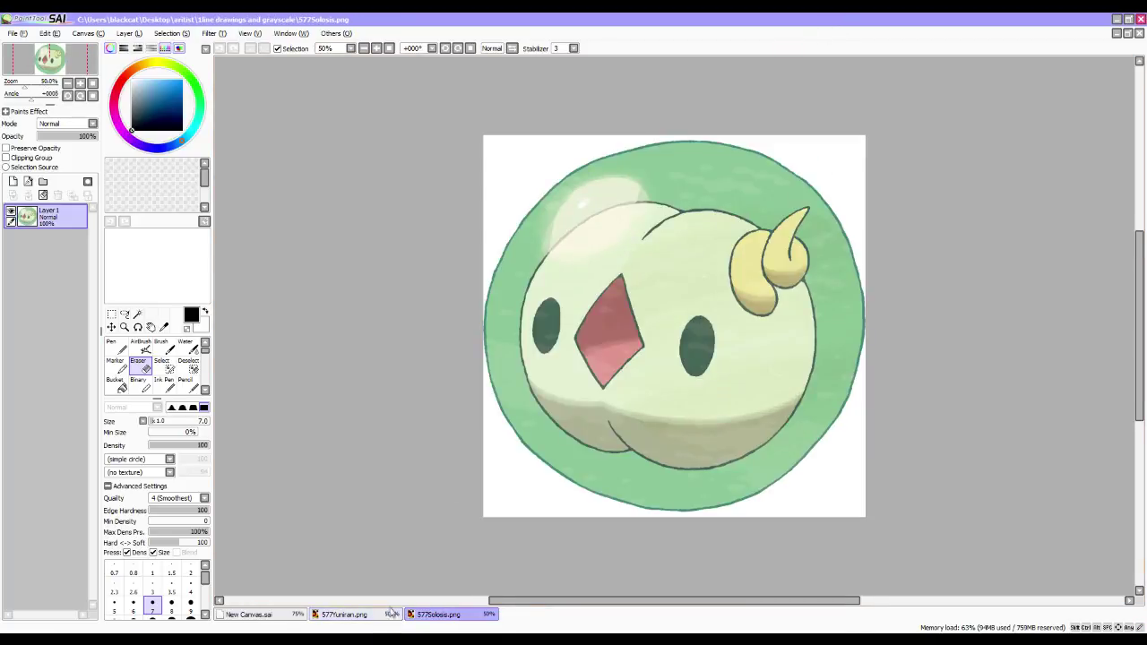
click(1140, 33)
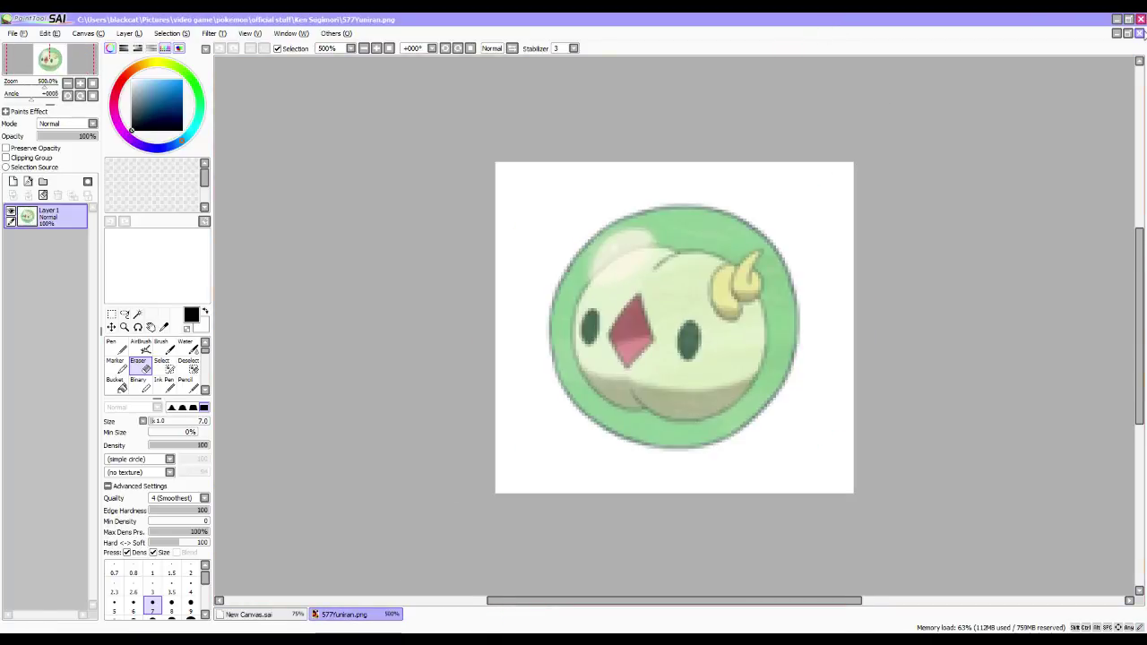
click(1139, 34)
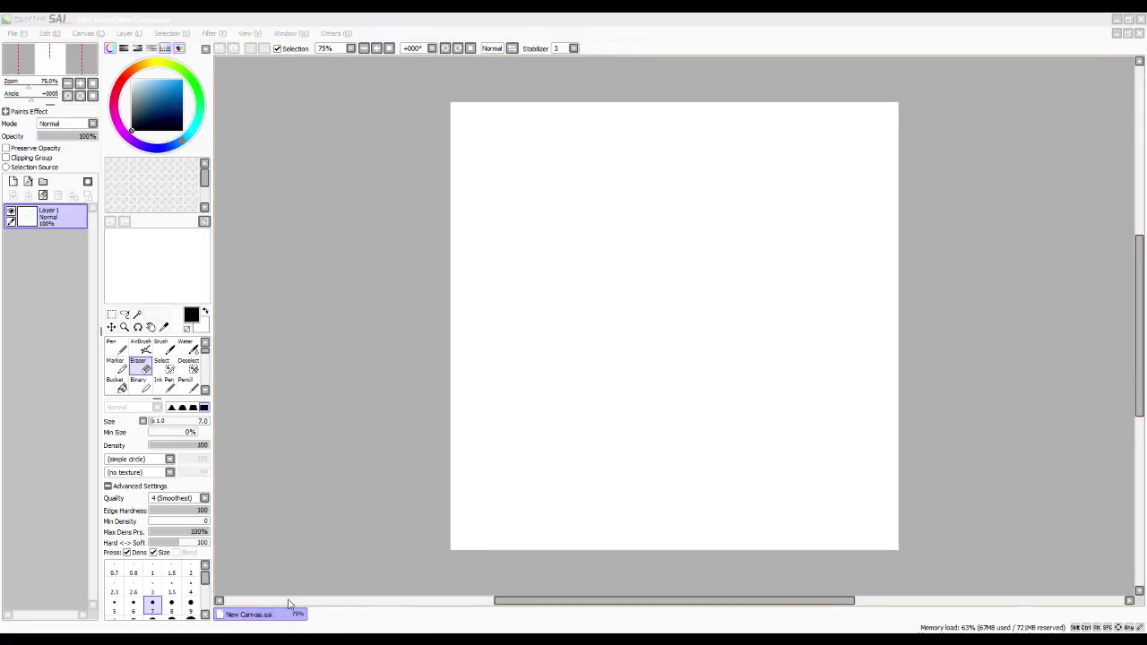
Open 577Solosis from the line drawings folder in PaintTool SAI and return to New Canvas.sai.
click(285, 638)
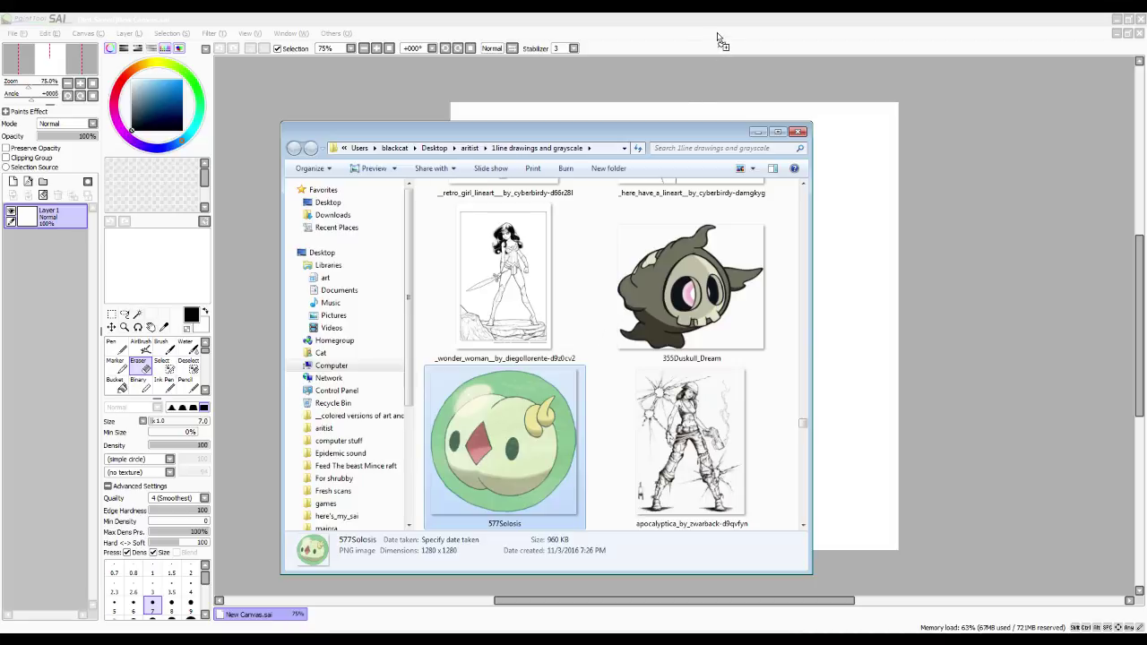
drag(717, 37, 720, 37)
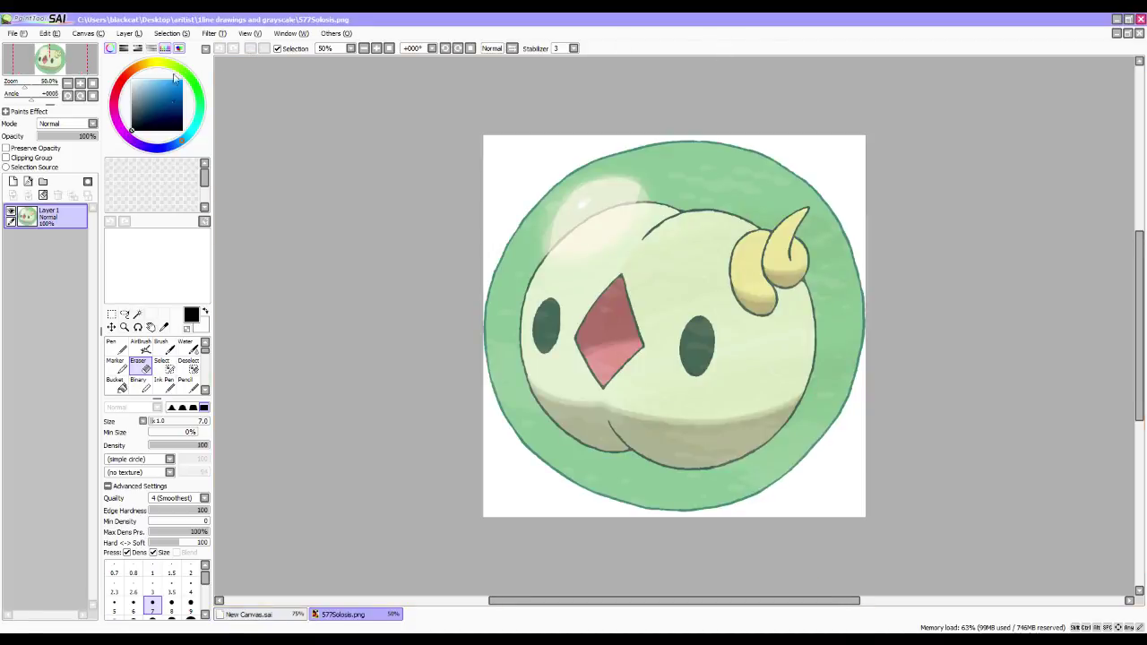
click(265, 617)
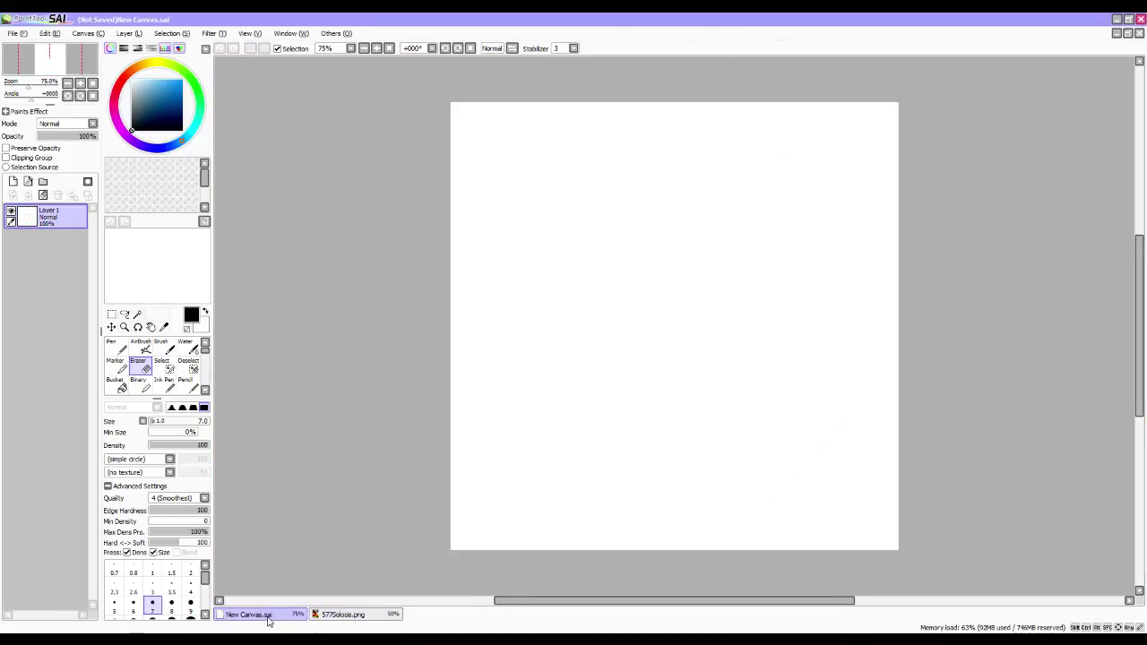
Enlarge the blank canvas to 150%, review the Solosis reference image, and return to the blank canvas.
click(79, 83)
click(80, 82)
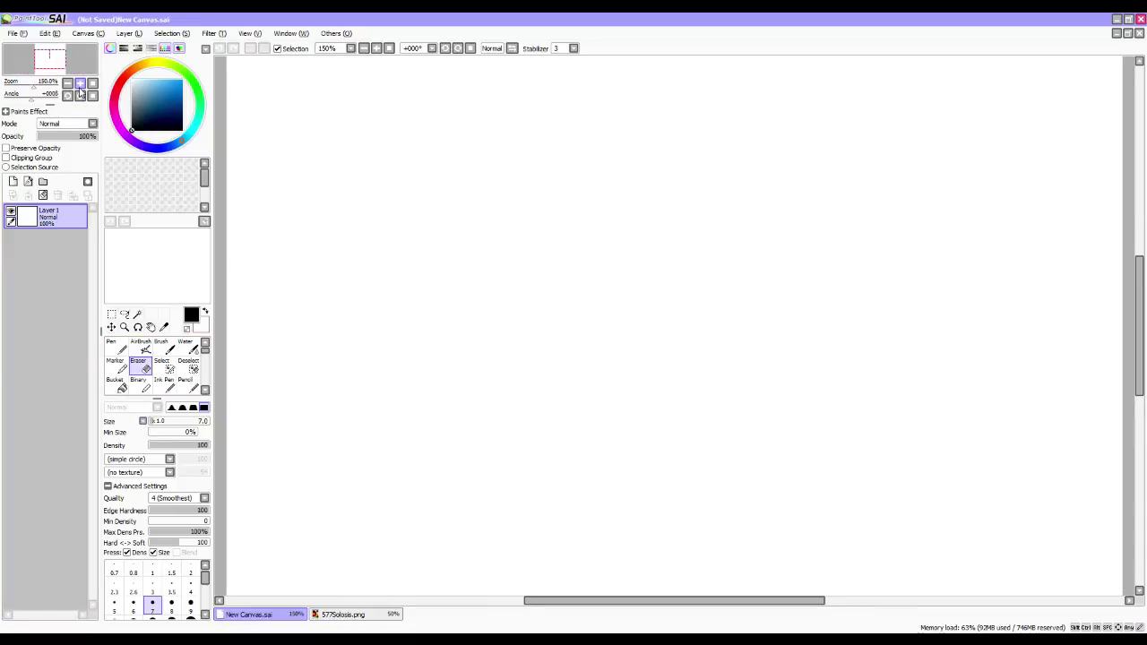
key(space)
drag(688, 309, 684, 422)
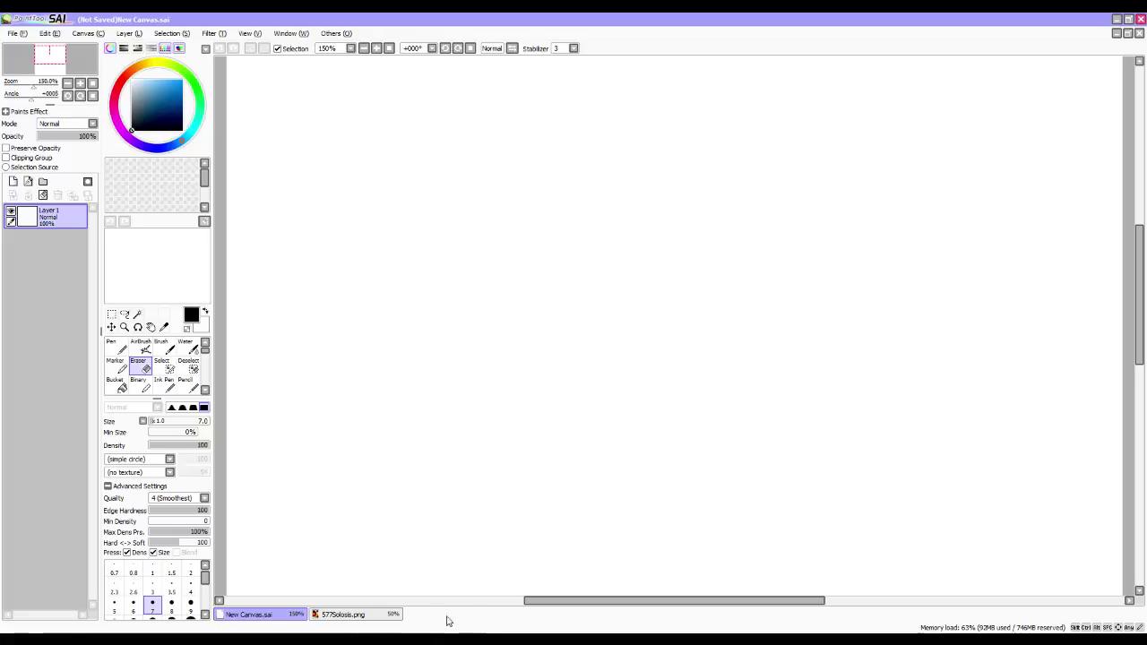
click(351, 616)
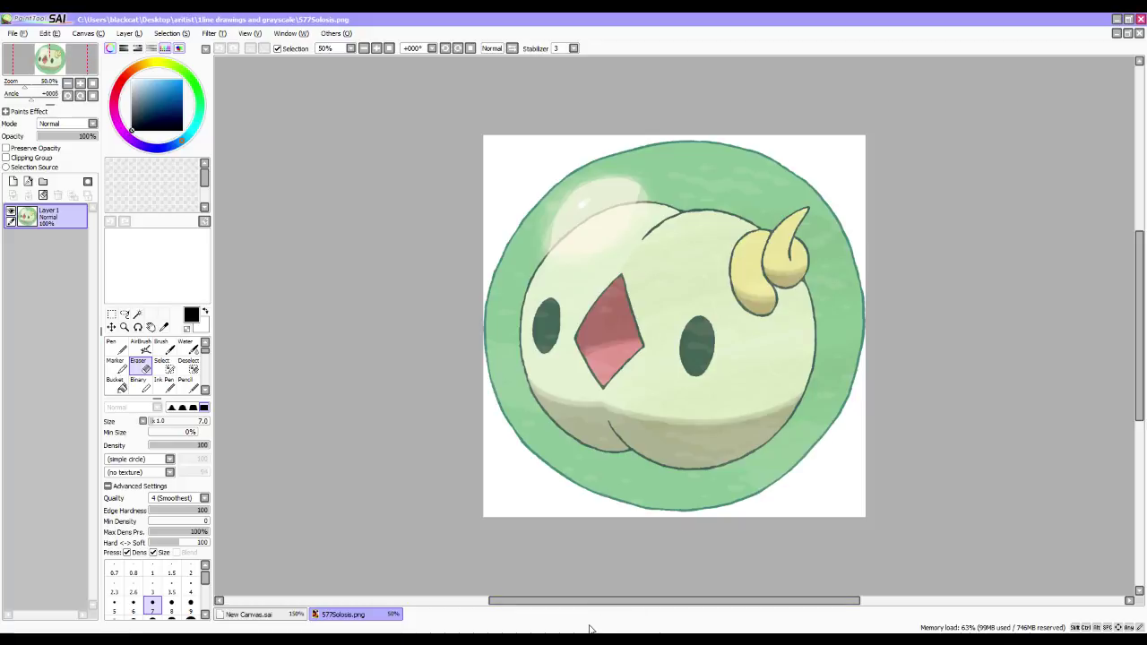
click(249, 615)
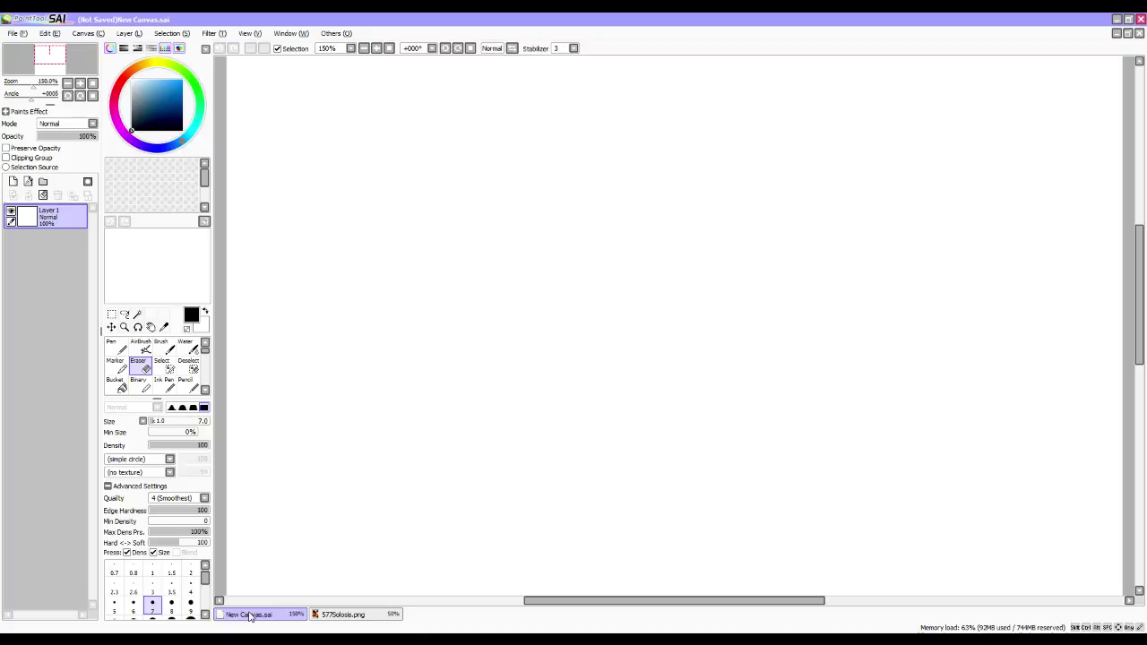
click(250, 616)
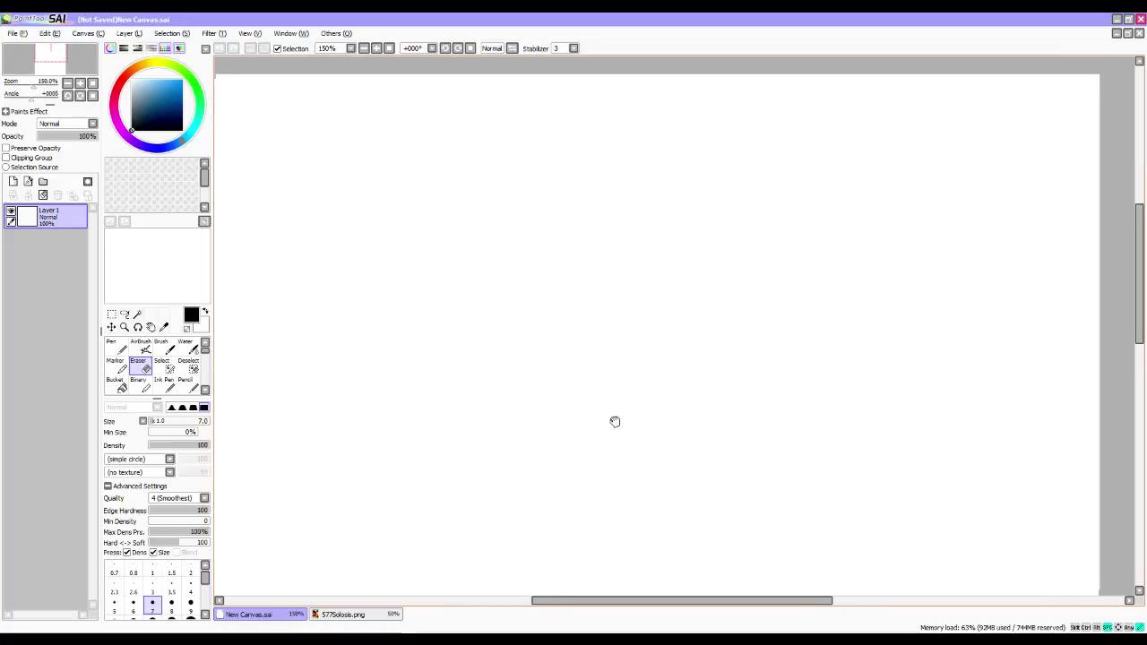
drag(639, 409, 628, 408)
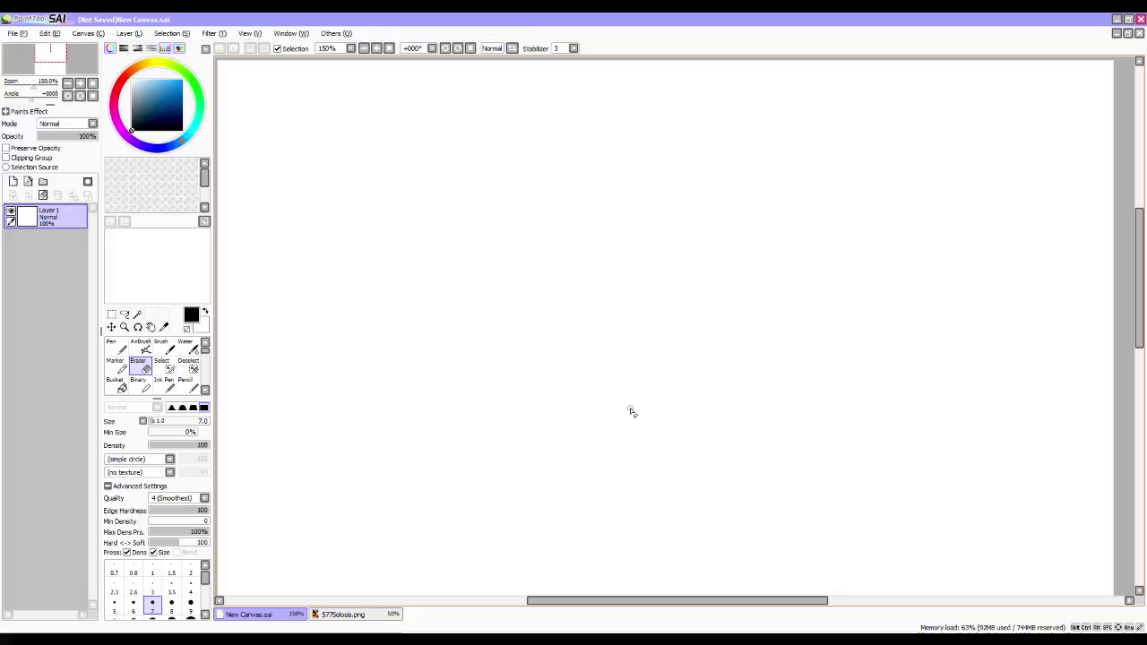
Sketch several overlapping, slightly curved strokes down the middle of the blank canvas with the Pencil at size 4.
click(190, 389)
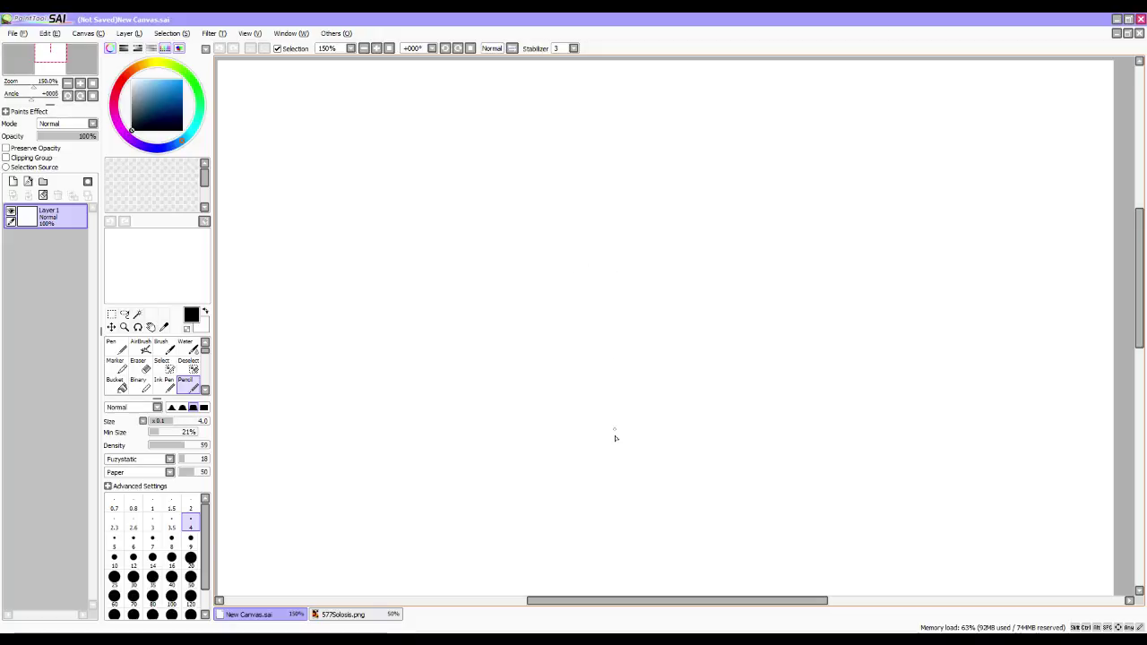
drag(607, 395, 648, 338)
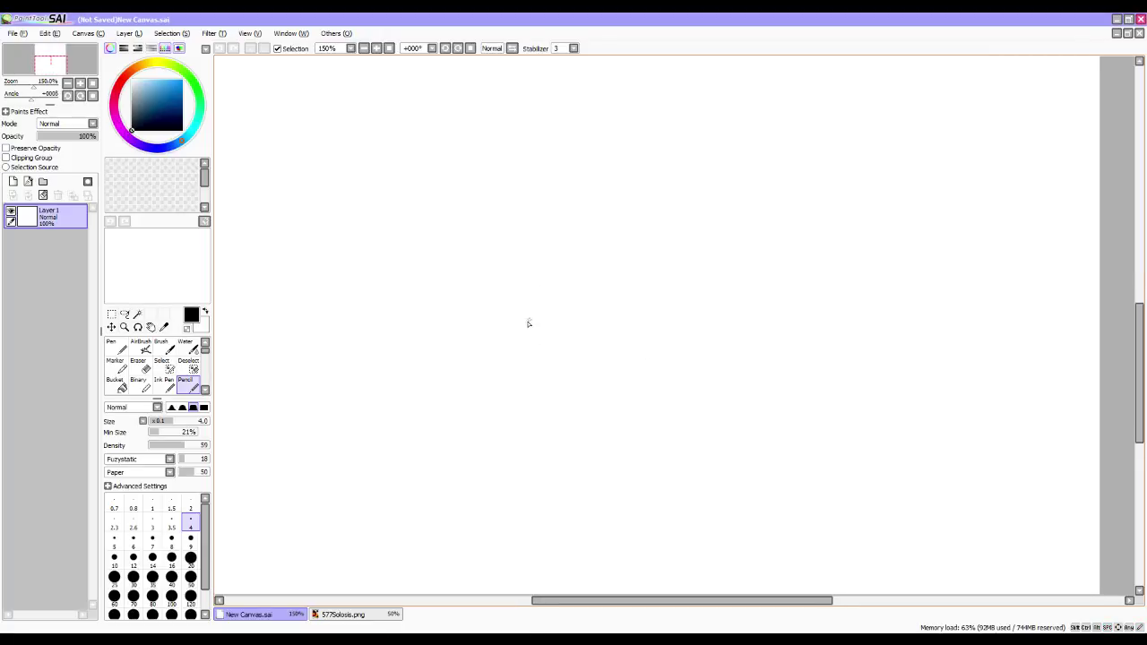
mouse_move(520, 356)
mouse_down()
mouse_move(550, 343)
mouse_move(538, 345)
mouse_up()
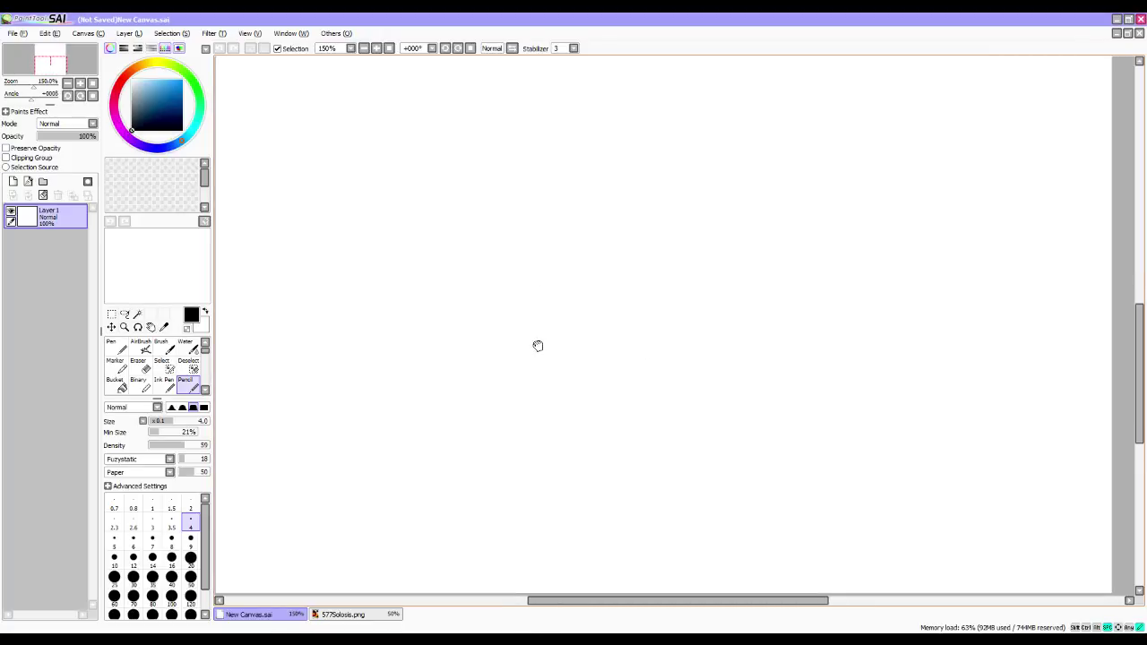
drag(528, 296, 564, 430)
drag(537, 337, 579, 453)
drag(548, 387, 586, 475)
drag(530, 296, 553, 430)
drag(546, 390, 570, 463)
mouse_move(550, 411)
mouse_down()
mouse_move(586, 497)
mouse_move(578, 484)
mouse_up()
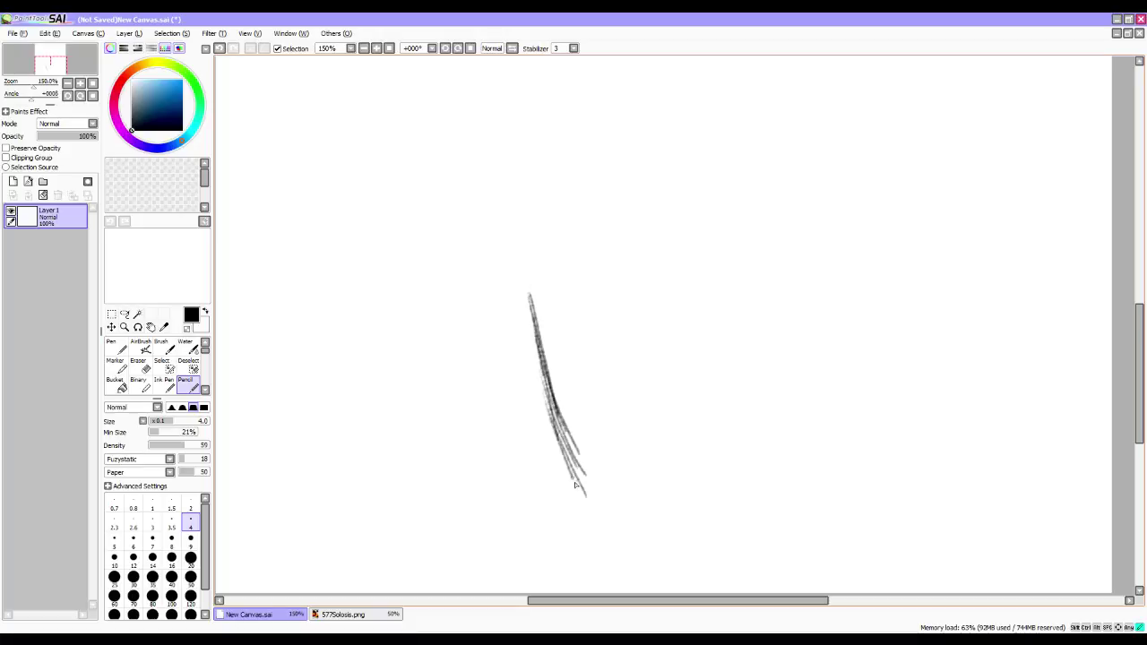
Erase the overlapping pencil strokes from the canvas with the Eraser enlarged to size 25.
key(e)
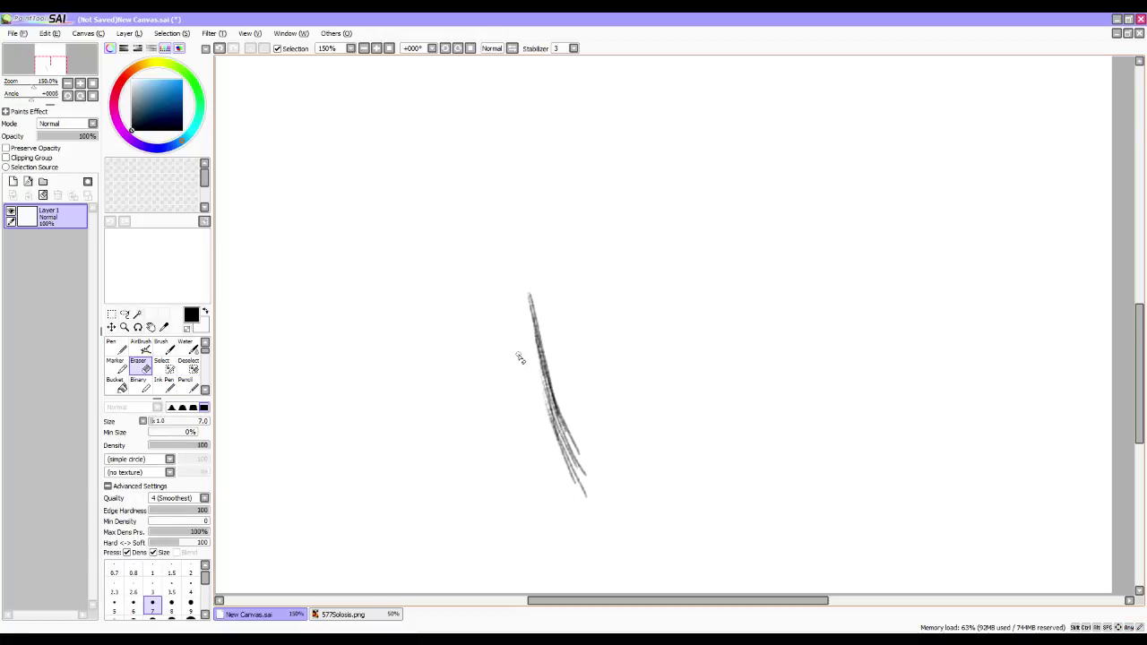
key(bracketright)
key(bracketright)
key(bracketright)
key(bracketright)
key(bracketright)
key(bracketright)
key(bracketright)
key(bracketright)
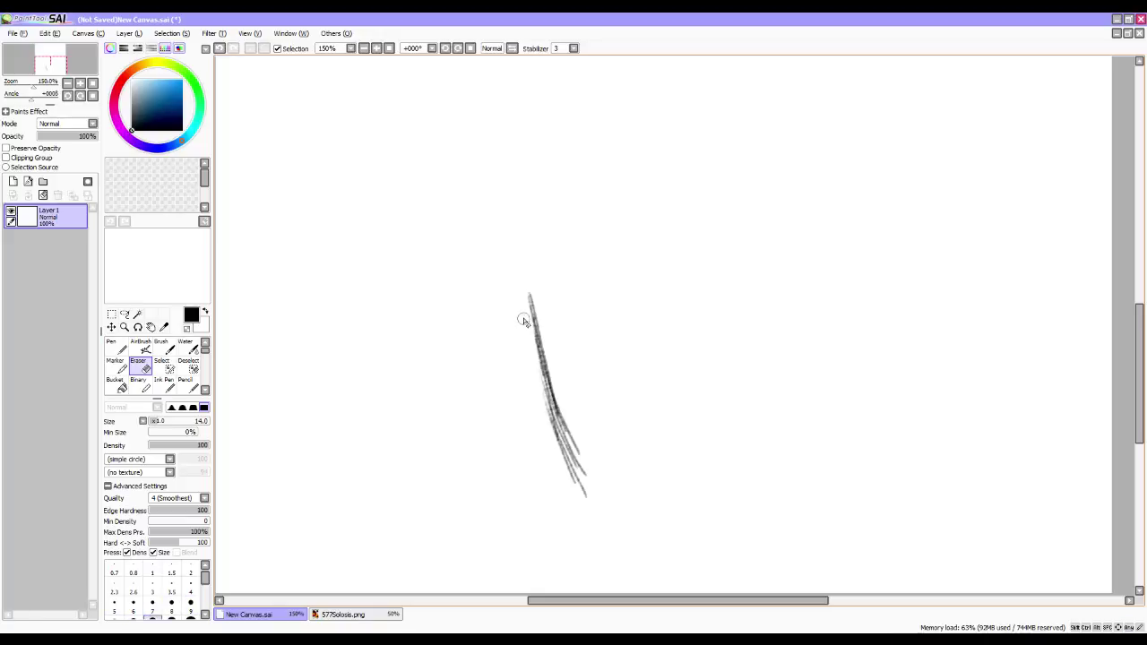
mouse_move(530, 316)
mouse_down()
mouse_move(575, 432)
mouse_move(547, 375)
mouse_move(539, 388)
mouse_move(565, 469)
mouse_move(545, 397)
mouse_up()
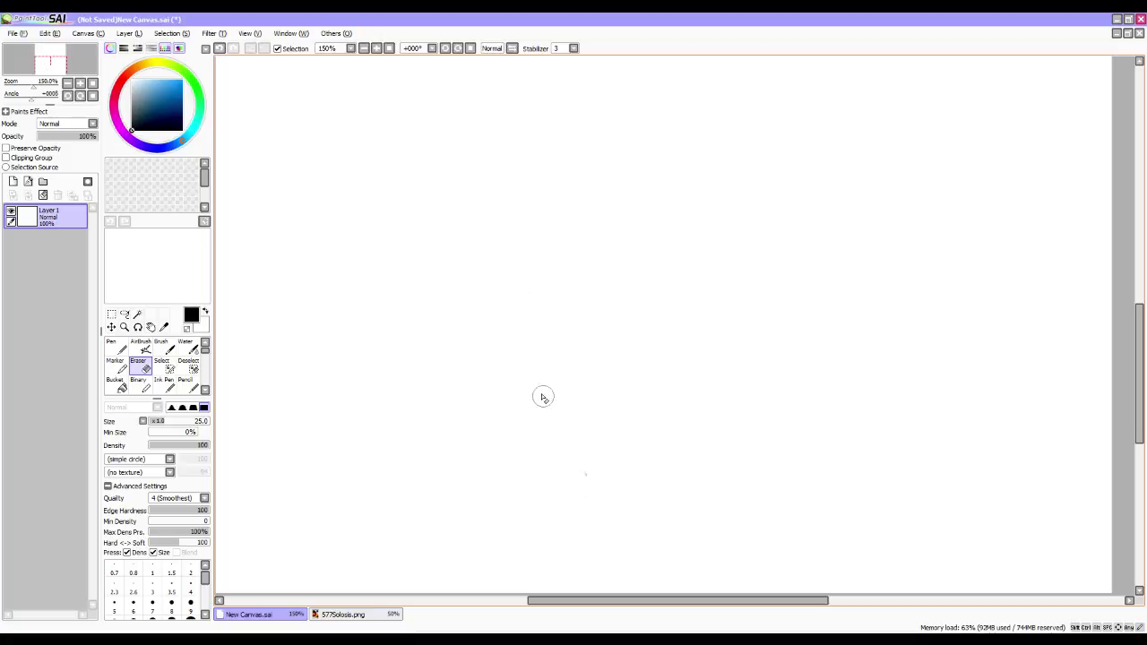
key(n)
drag(499, 323, 512, 381)
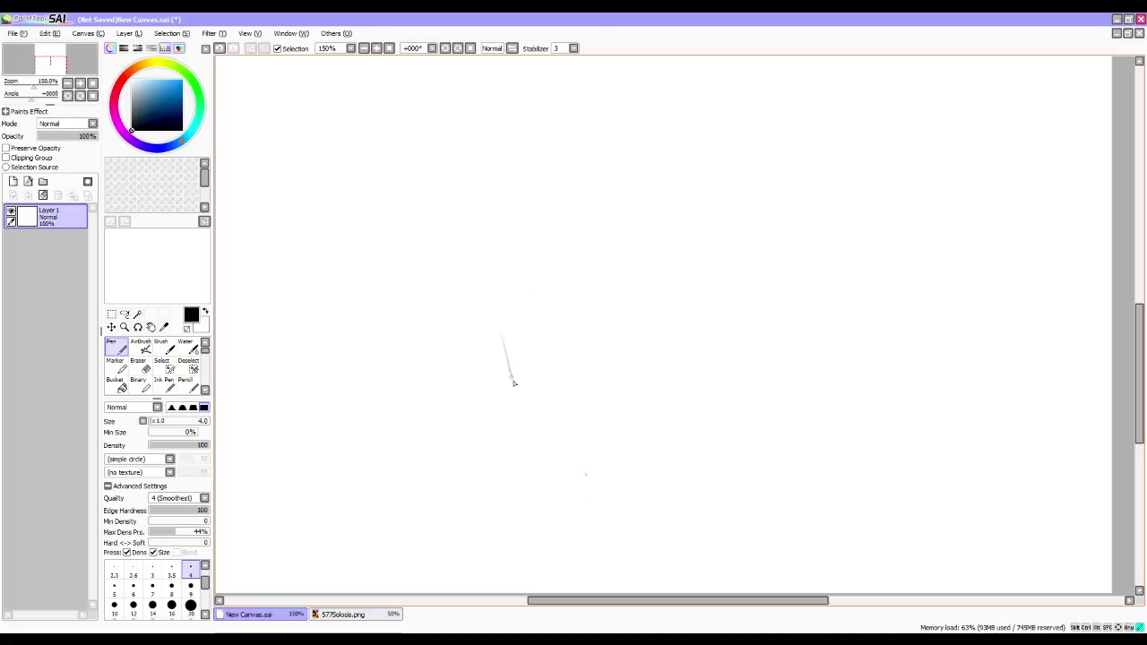
key(ctrl+z)
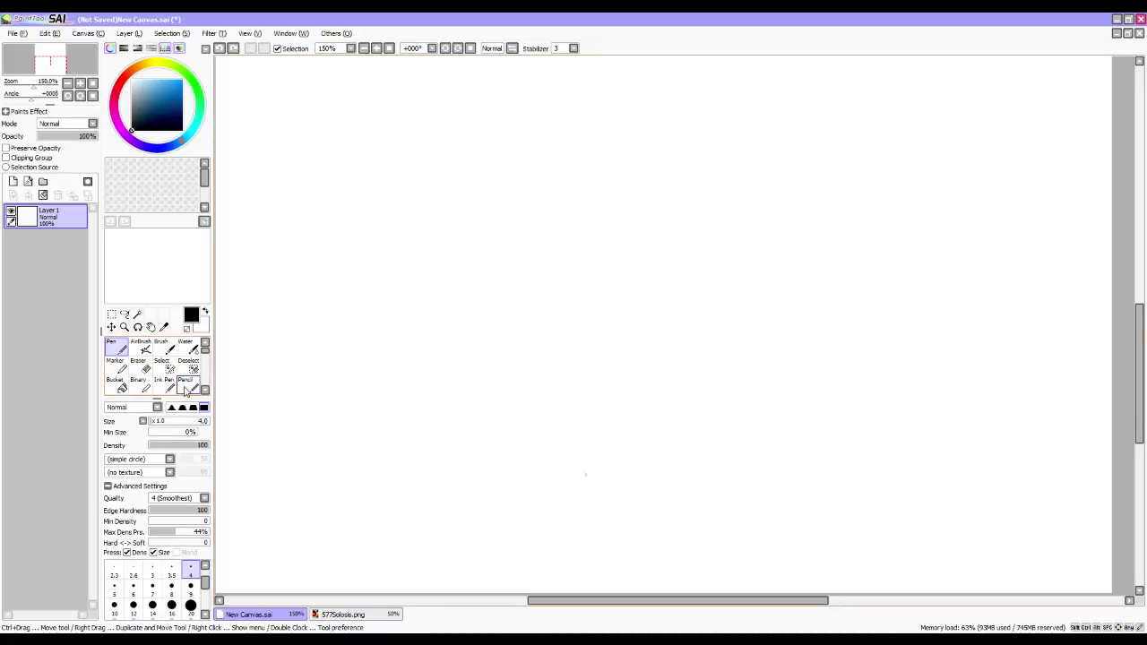
Sketch a long diagonal line from overlapping Pencil strokes at size 4, as the left side of a V shape.
click(186, 385)
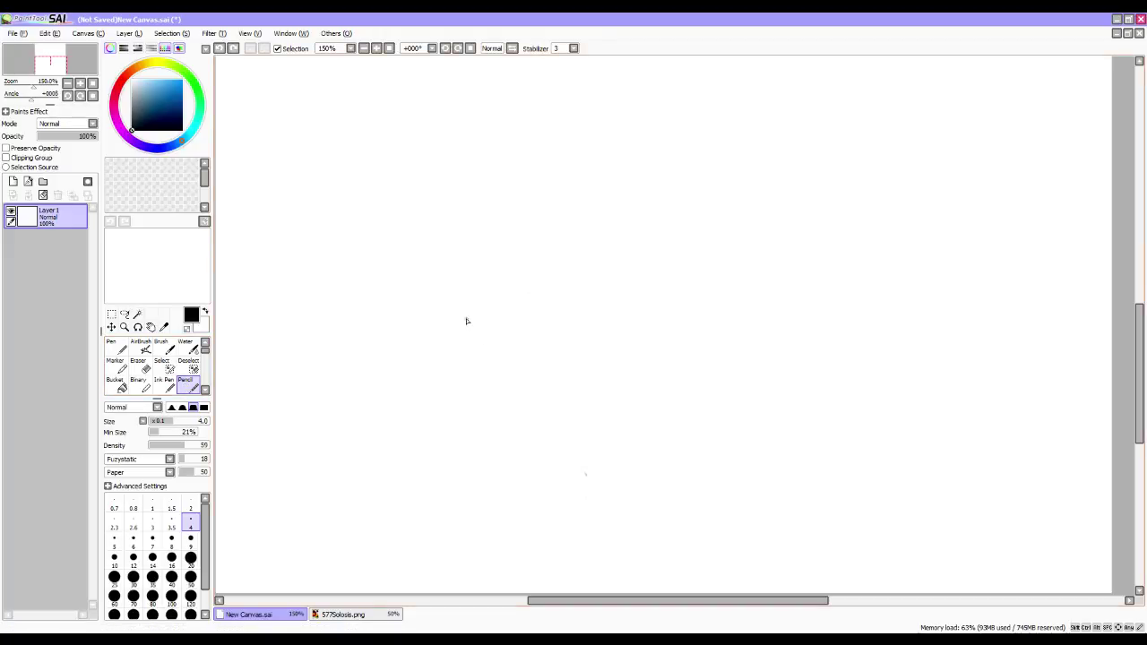
drag(467, 313, 503, 410)
drag(480, 351, 517, 433)
drag(483, 363, 525, 456)
drag(504, 410, 538, 486)
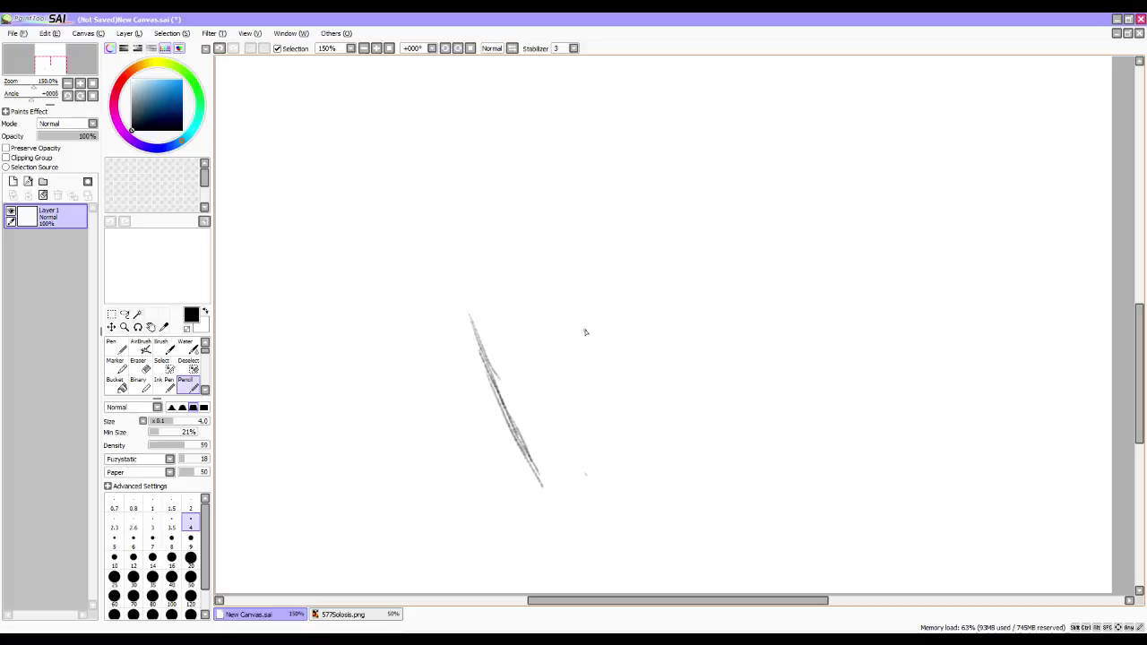
Sketch the right side of the V shape in overlapping strokes and extend both sides farther upward.
drag(578, 330, 551, 448)
drag(557, 395, 550, 471)
mouse_move(554, 431)
mouse_down()
mouse_move(545, 485)
mouse_move(589, 294)
mouse_move(566, 366)
mouse_up()
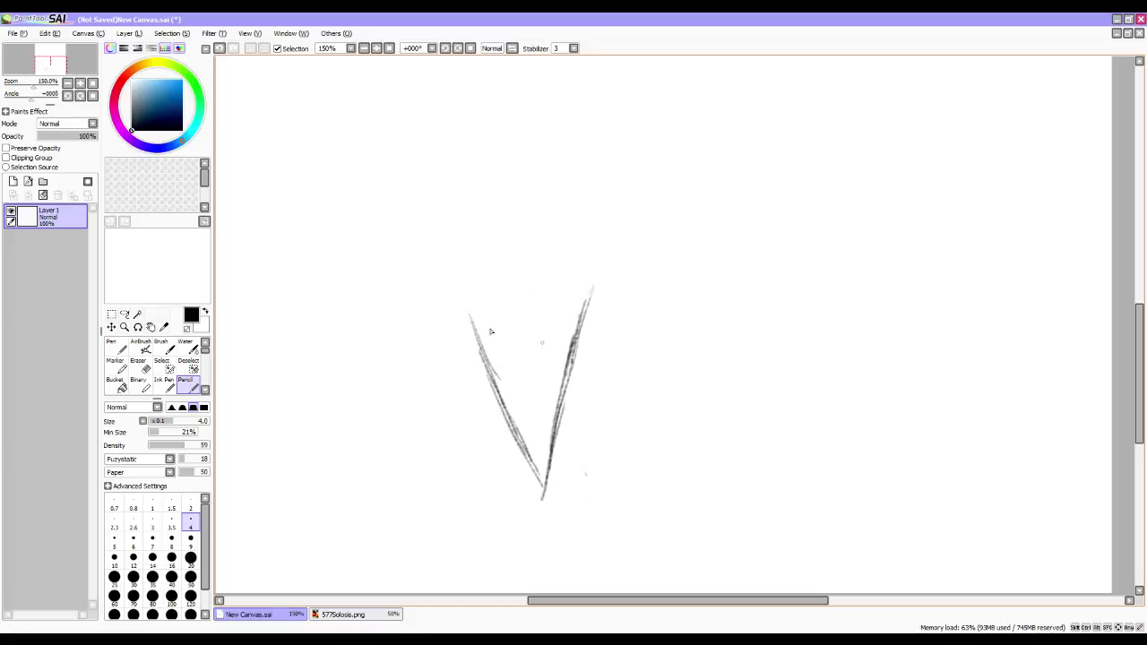
drag(446, 278, 485, 358)
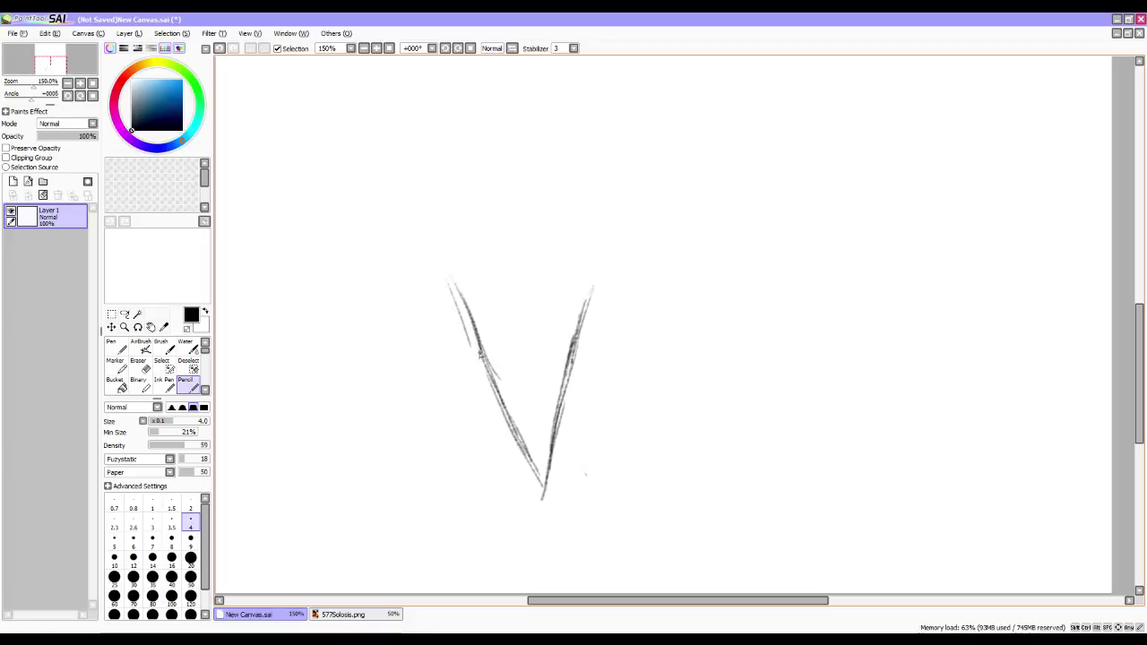
drag(594, 283, 578, 328)
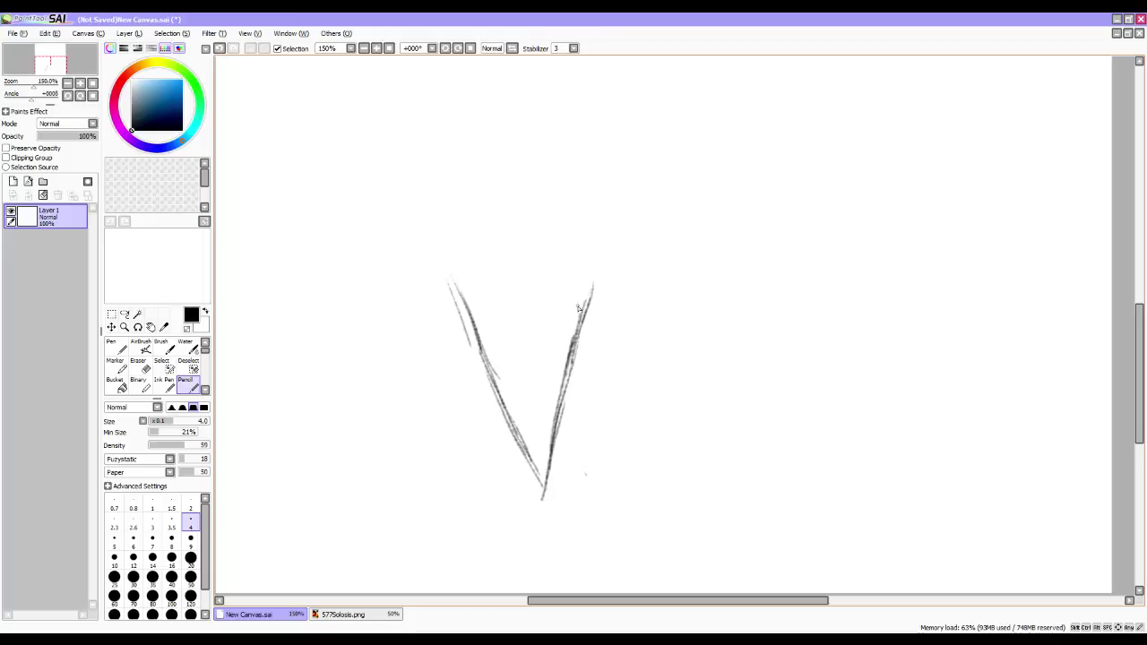
Erase the stray strokes at the upper ends of the V and redraw the tip of its right side.
key(e)
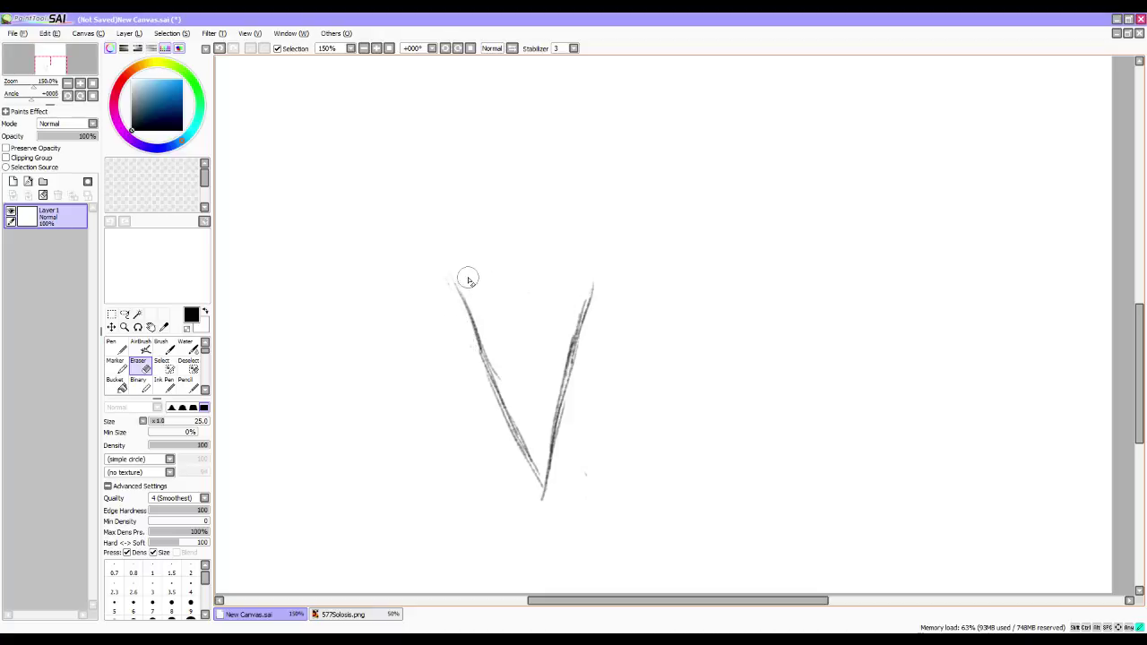
drag(605, 277, 594, 320)
key(n)
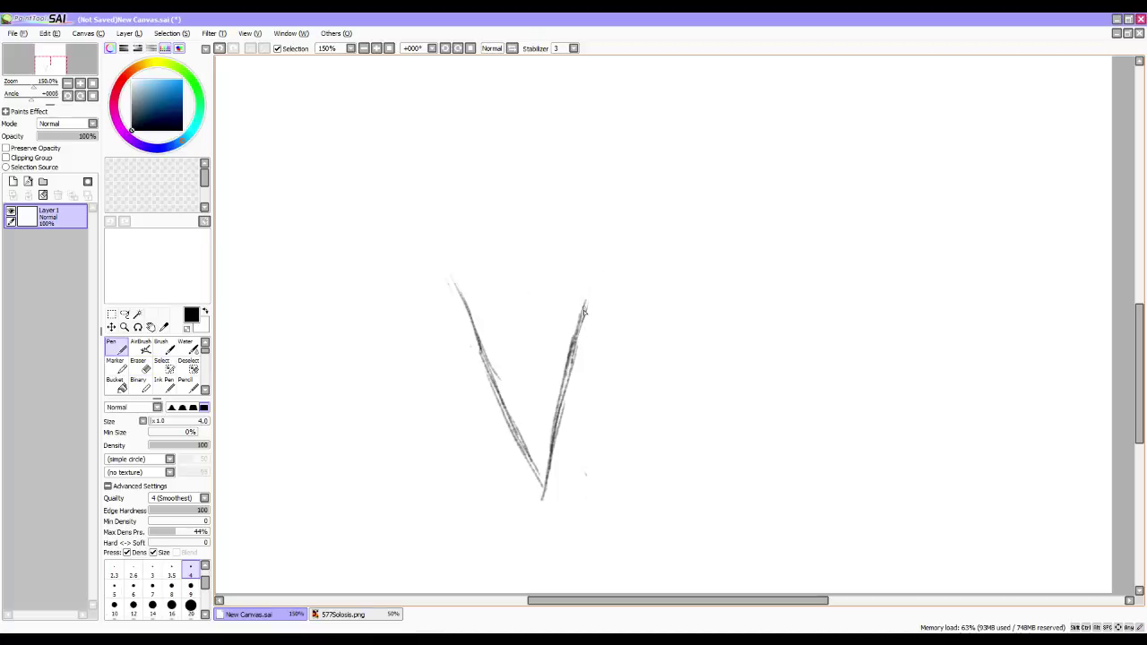
mouse_move(580, 316)
mouse_down()
mouse_move(595, 264)
mouse_move(590, 279)
mouse_up()
click(189, 386)
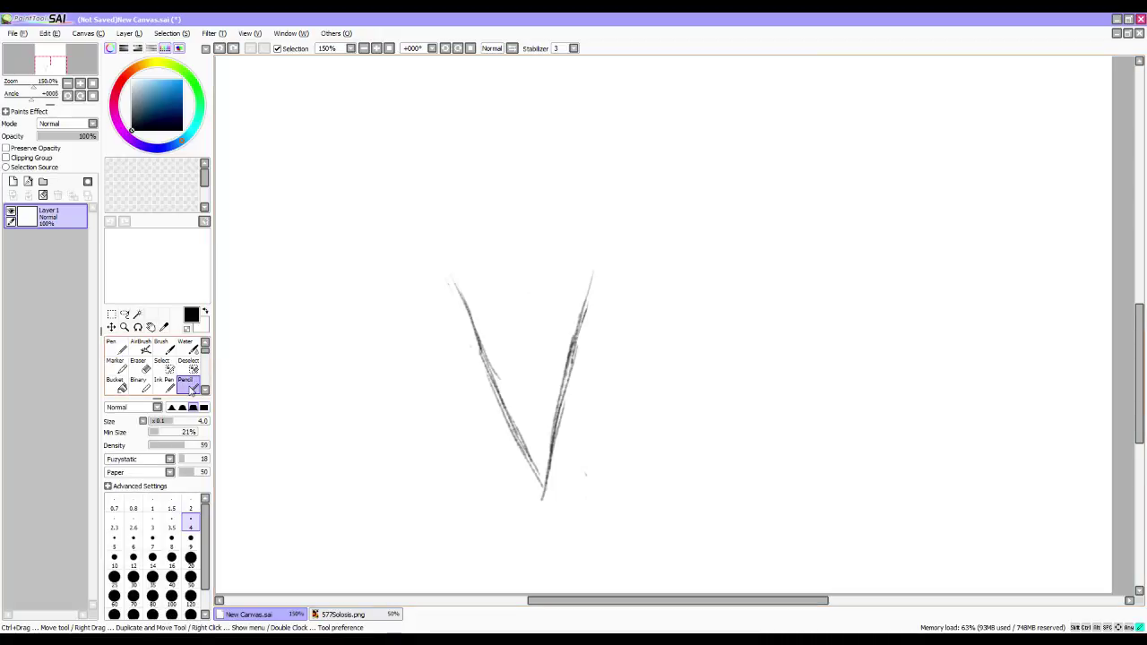
mouse_move(593, 276)
mouse_down()
mouse_move(585, 320)
mouse_move(589, 298)
mouse_up()
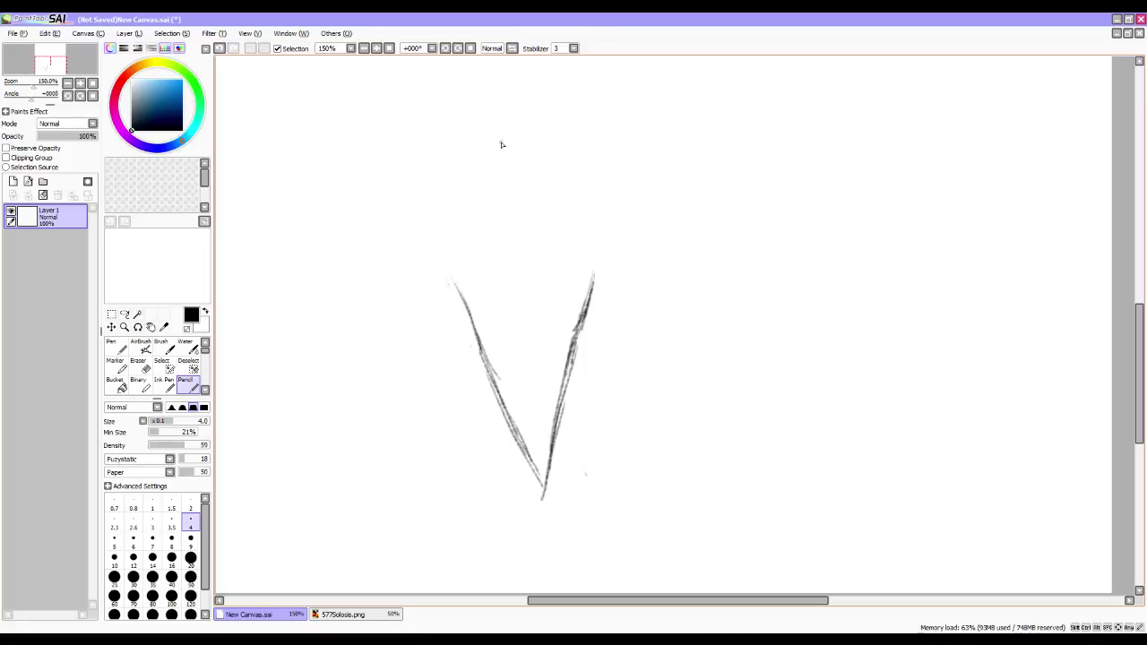
Add a new layer and sketch a round circle with the Pencil above the opening of the V shape.
click(13, 181)
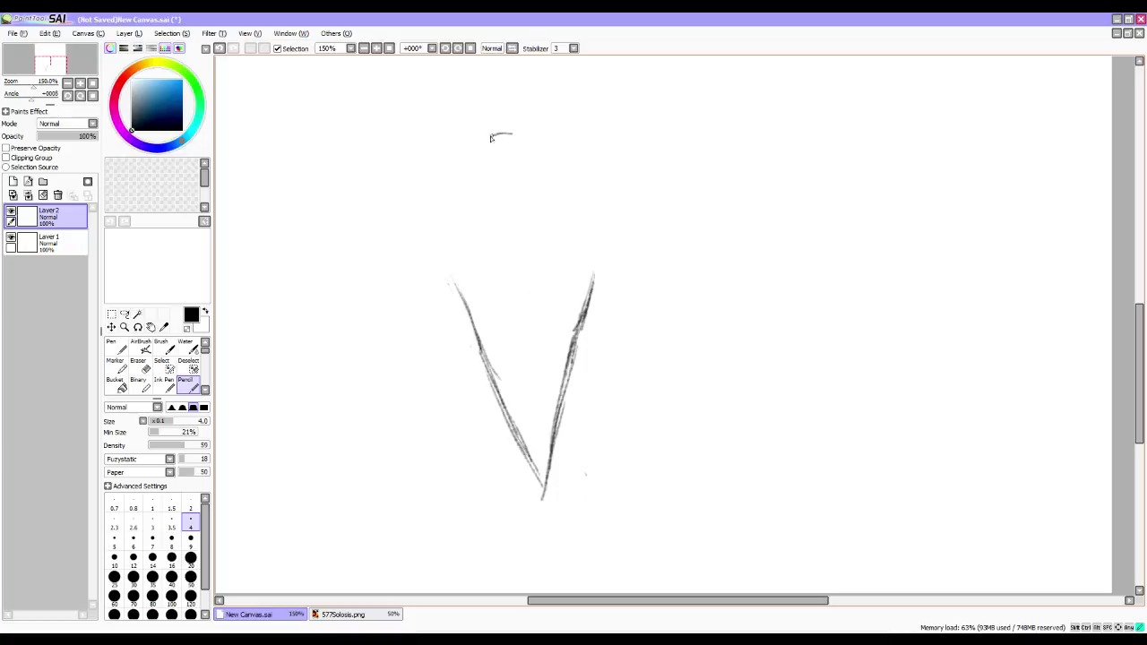
drag(447, 237, 475, 289)
key(ctrl+z)
mouse_move(493, 144)
mouse_down()
mouse_move(463, 149)
mouse_move(446, 223)
mouse_move(489, 284)
mouse_up()
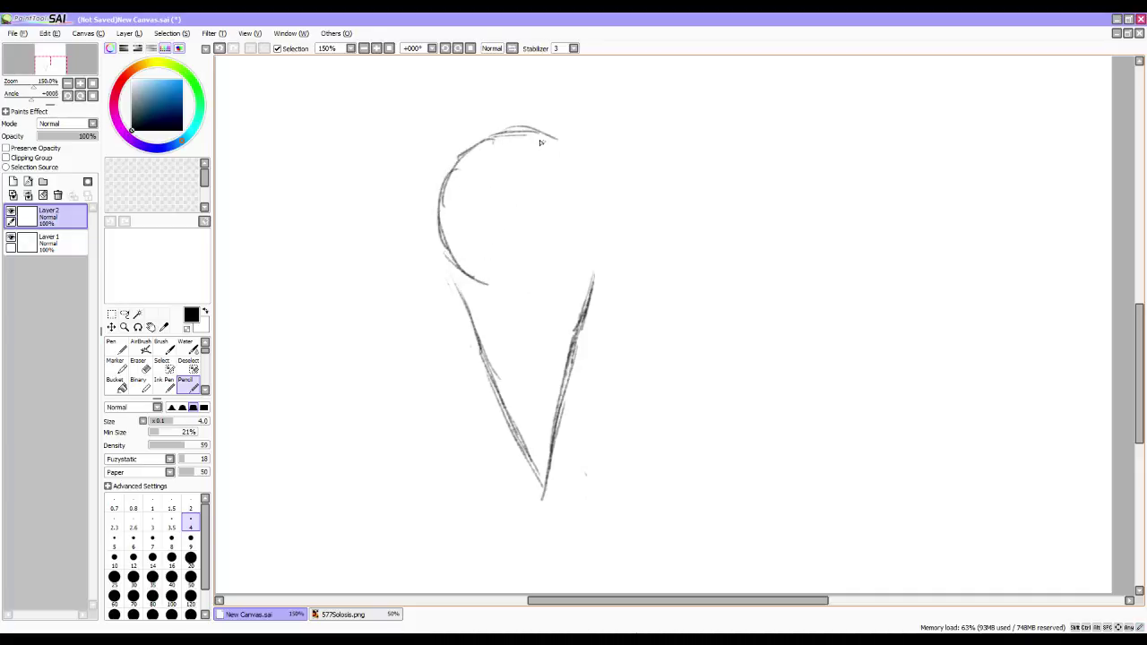
mouse_move(580, 142)
mouse_down()
mouse_move(602, 190)
mouse_move(599, 215)
mouse_up()
mouse_move(591, 260)
mouse_down()
mouse_move(538, 290)
mouse_move(602, 216)
mouse_move(595, 191)
mouse_up()
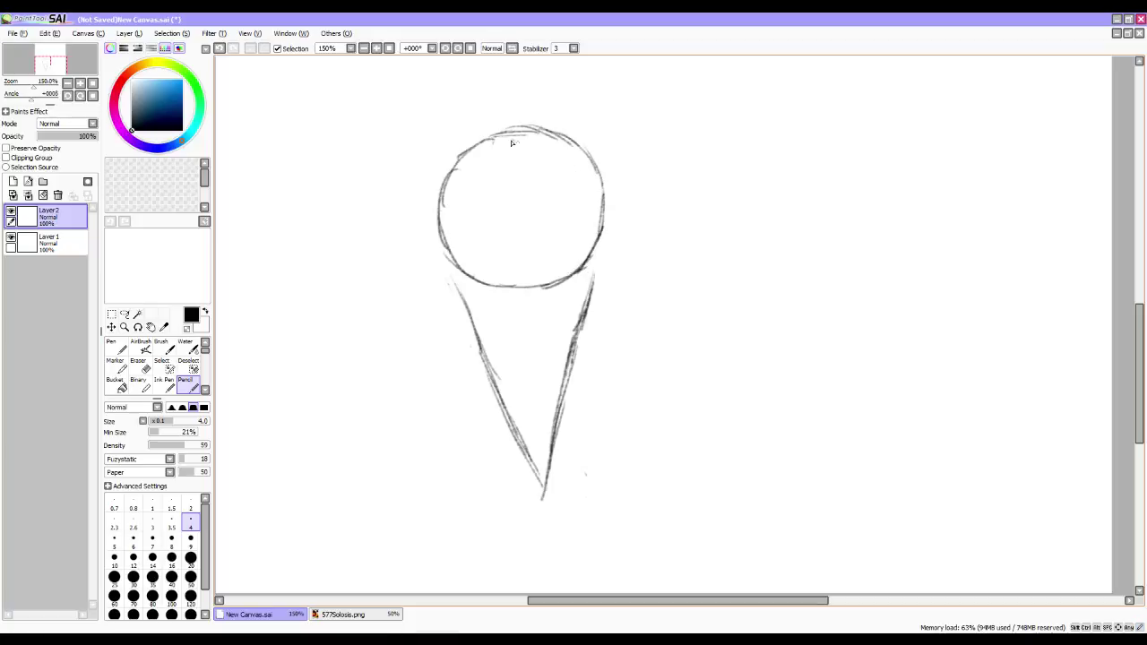
mouse_move(535, 134)
mouse_down()
mouse_move(569, 134)
mouse_move(594, 162)
mouse_move(581, 148)
mouse_move(605, 218)
mouse_up()
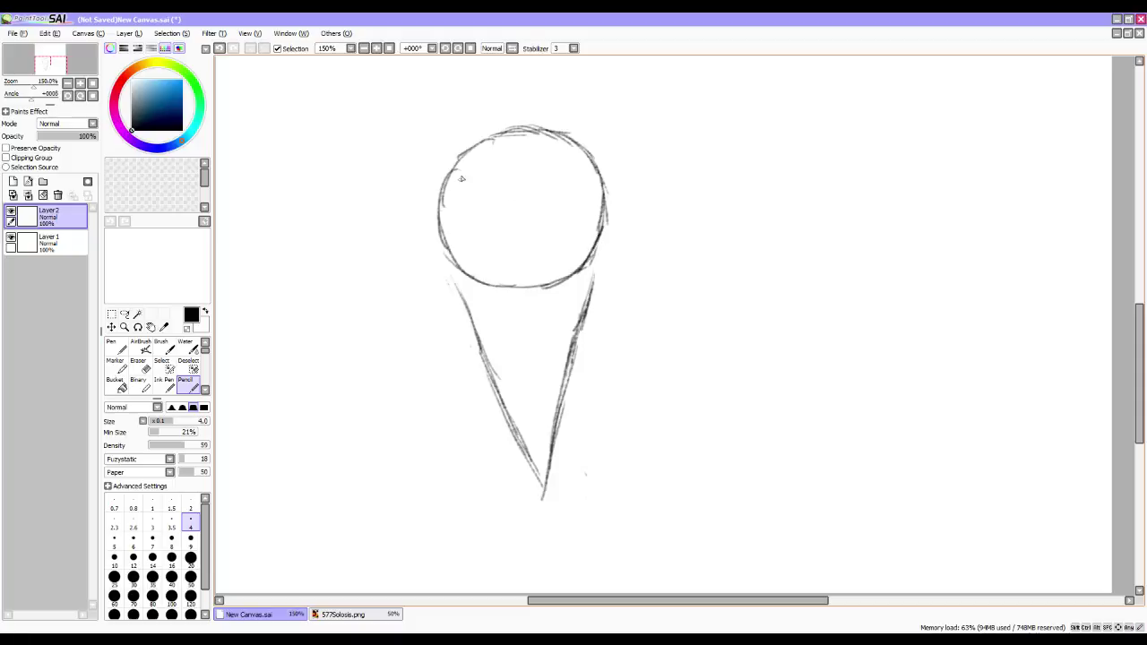
mouse_move(467, 158)
mouse_down()
mouse_move(440, 201)
mouse_move(445, 190)
mouse_move(447, 258)
mouse_move(477, 333)
mouse_up()
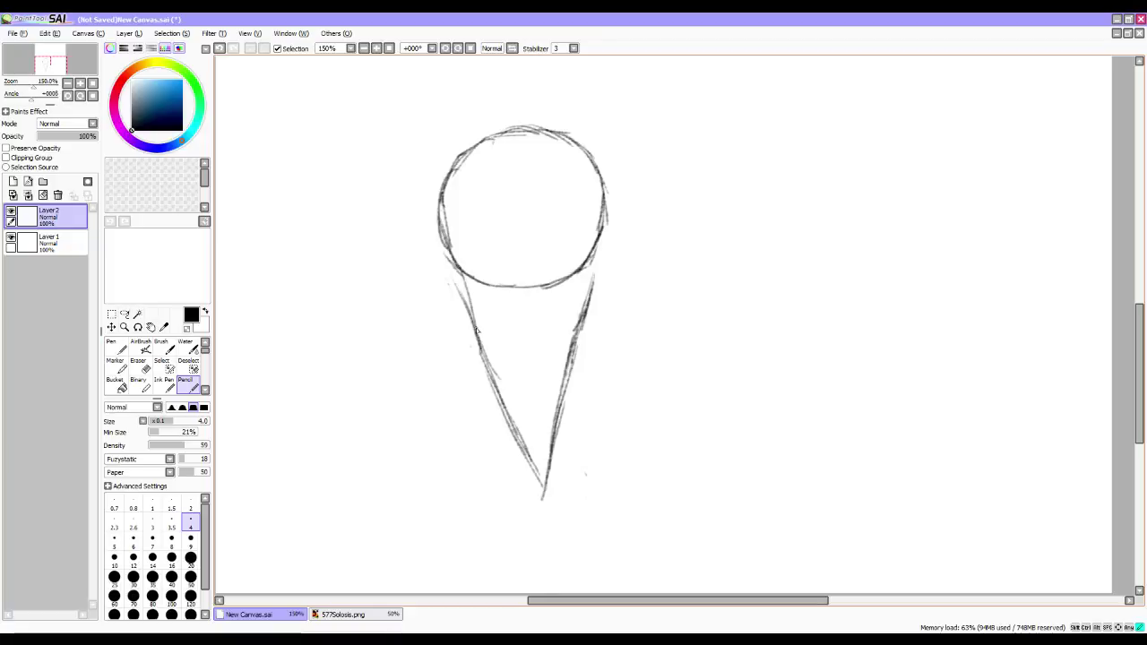
drag(460, 269, 484, 349)
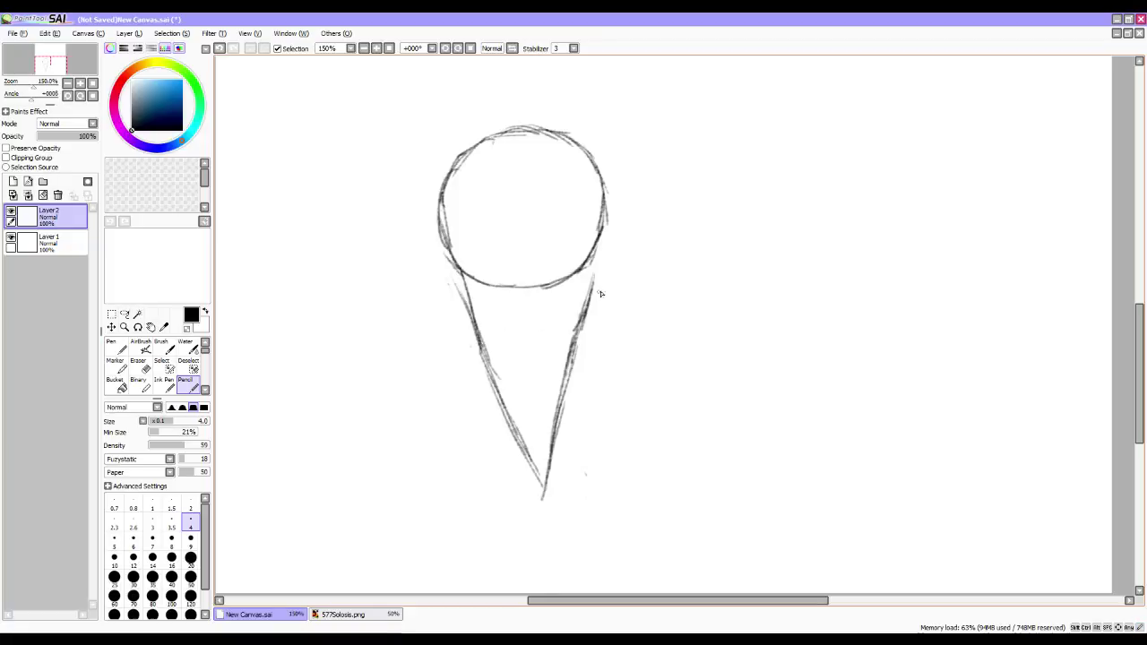
key(ctrl+z)
key(ctrl+z)
key(ctrl+z)
key(ctrl+z)
key(ctrl+z)
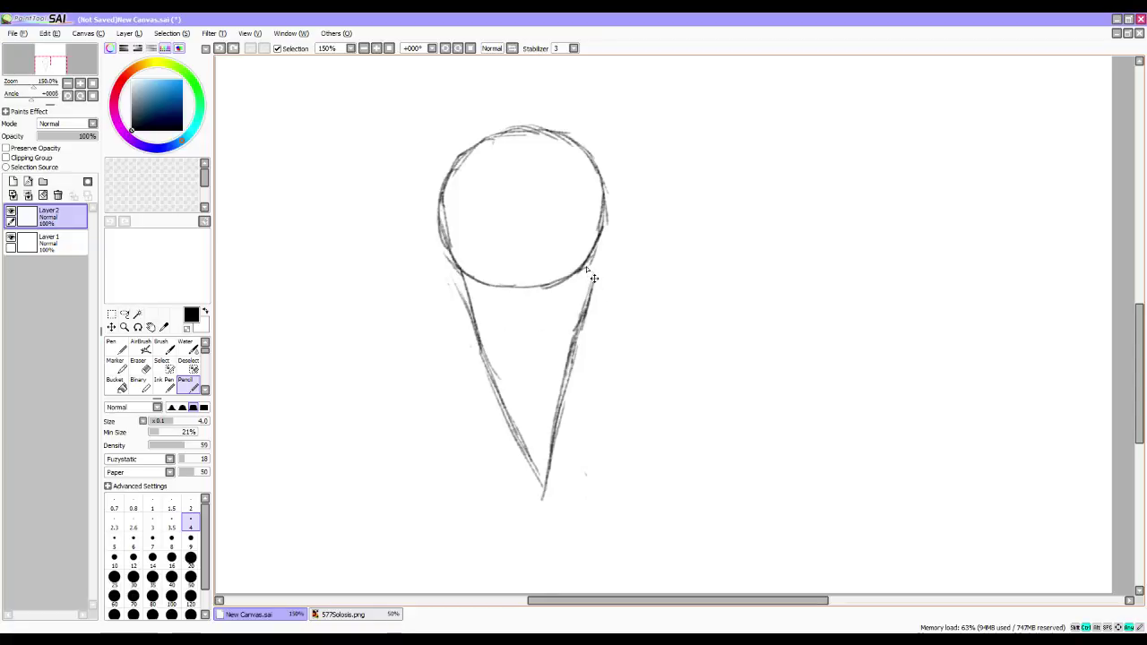
On Layer 1, sketch strokes that join both sides of the cone to the underside of the circle.
click(61, 243)
drag(468, 294, 480, 325)
drag(460, 271, 482, 357)
mouse_move(587, 265)
mouse_down()
mouse_move(578, 320)
mouse_move(586, 261)
mouse_move(570, 360)
mouse_up()
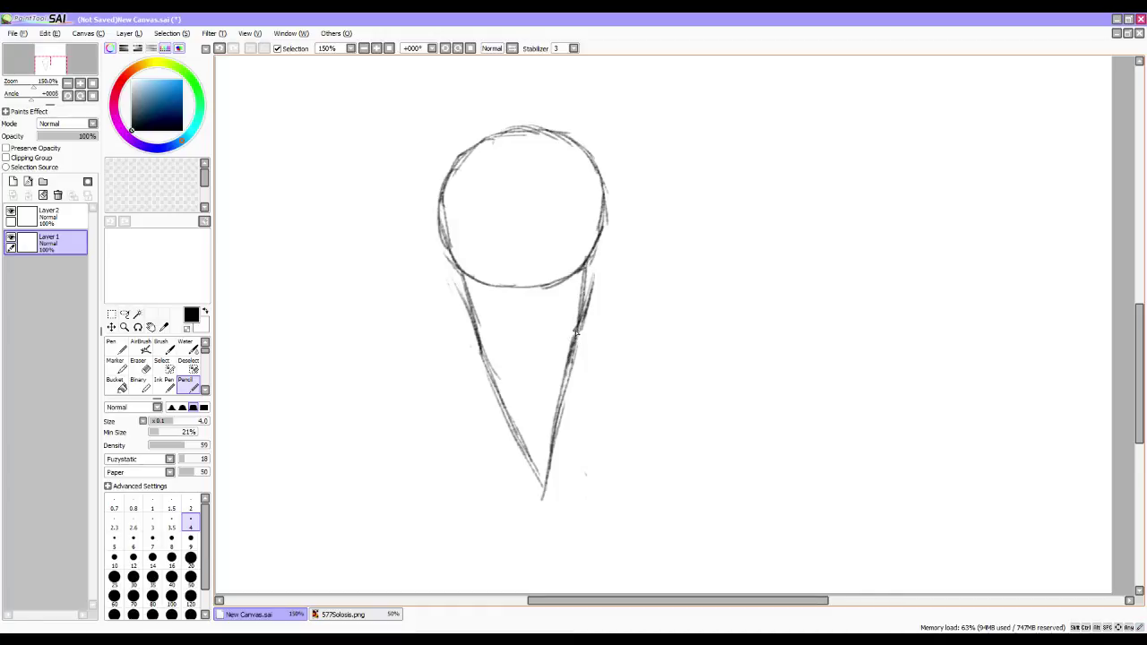
Erase the stray lines outside the cone's upper edges and darken both cone sides with the Pencil.
key(e)
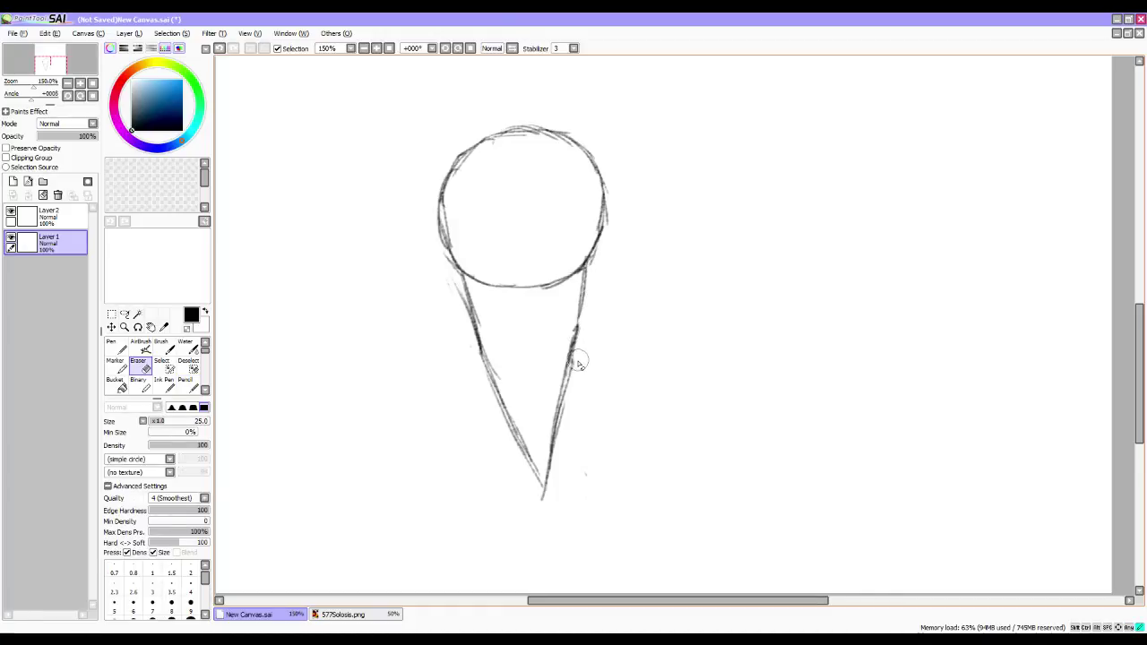
drag(453, 282, 462, 309)
key(n)
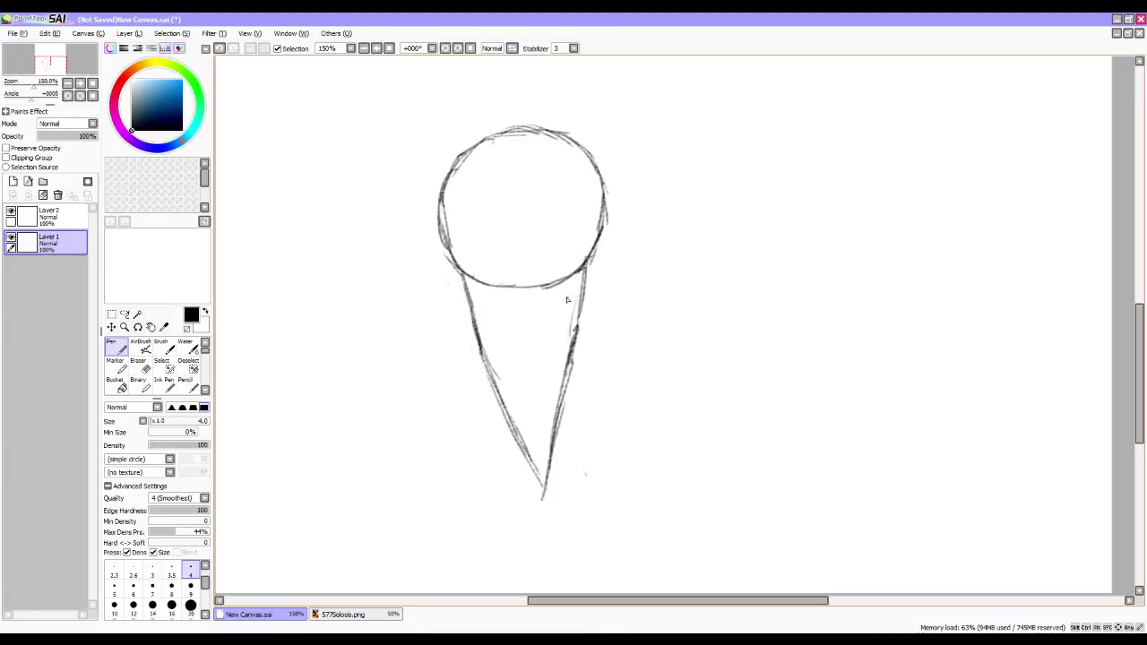
click(186, 386)
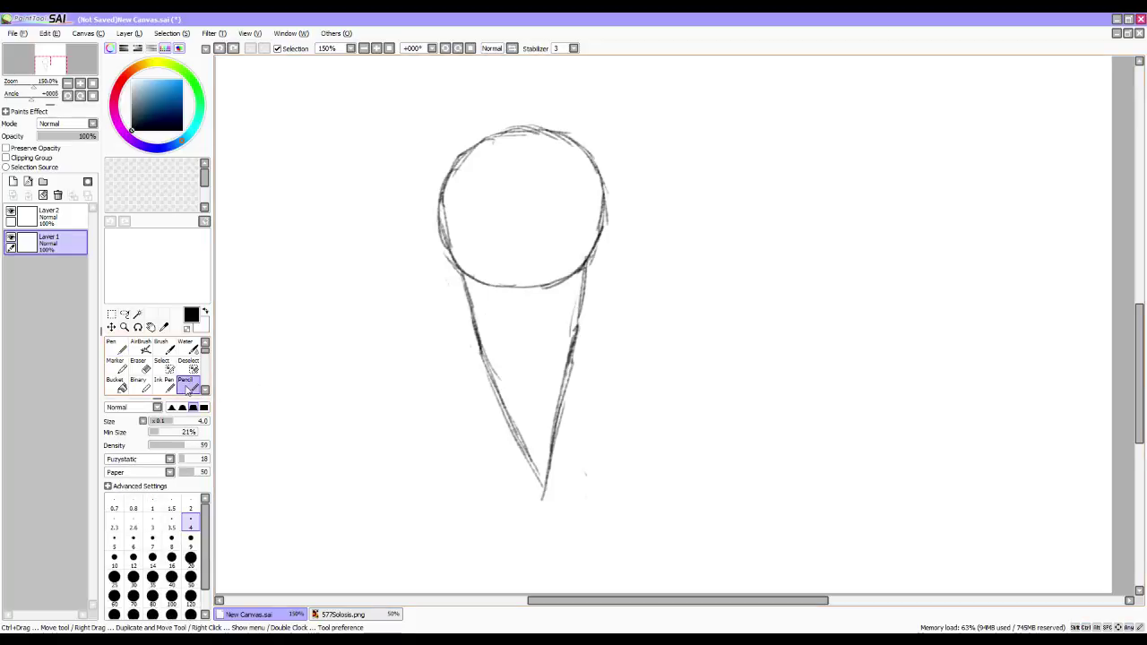
drag(588, 294, 569, 359)
drag(478, 355, 543, 477)
drag(501, 402, 542, 475)
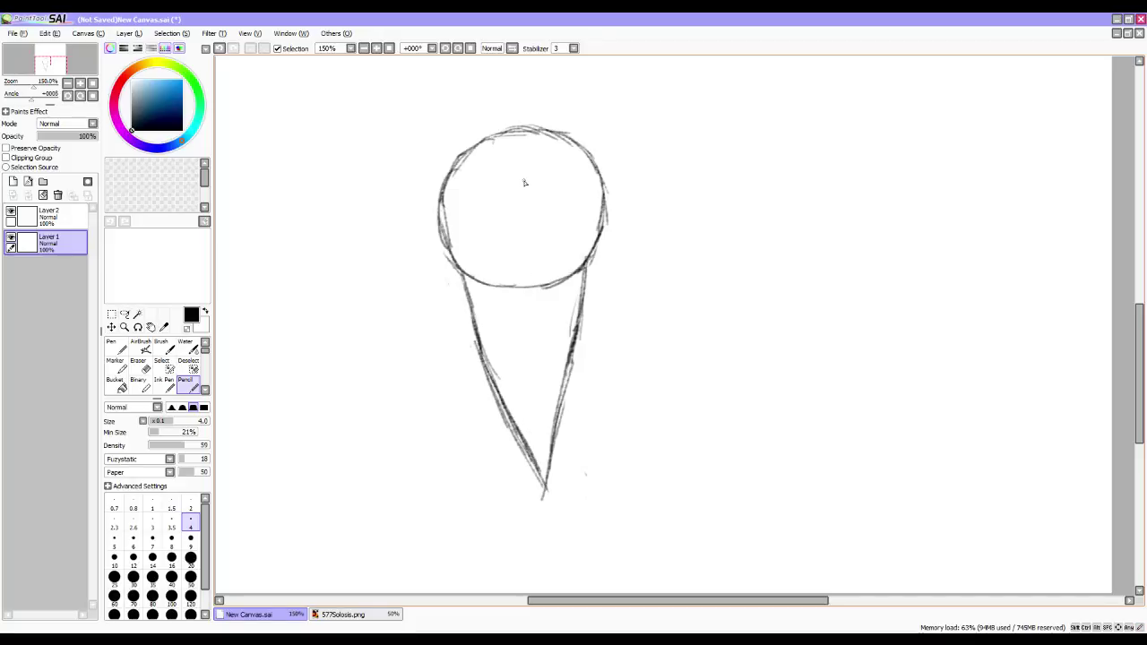
Make Layer 2 active, review the 577Solosis.png reference, and close its full-size image tab in the web browser.
click(45, 215)
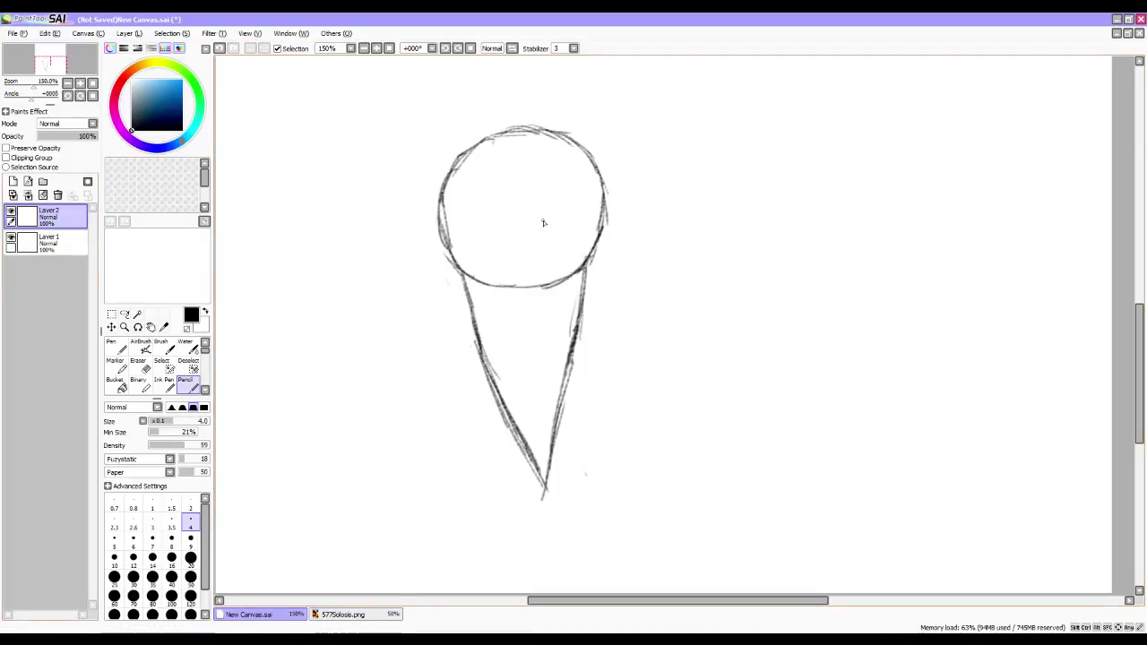
mouse_move(571, 187)
mouse_down()
mouse_move(570, 351)
mouse_move(571, 300)
mouse_move(551, 319)
mouse_up()
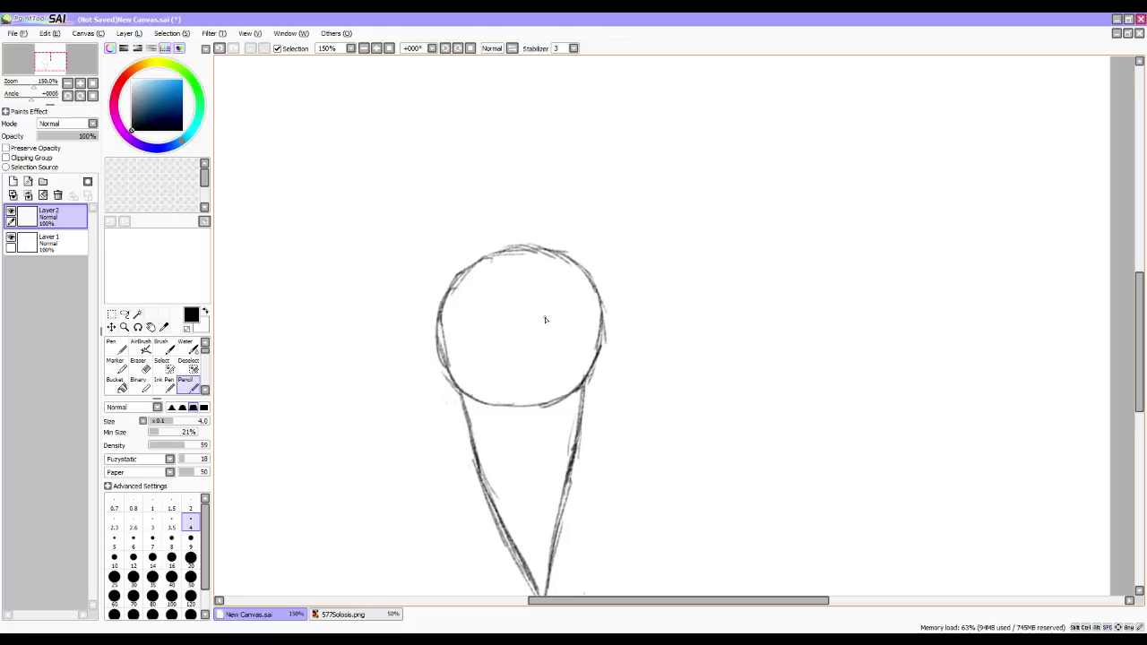
click(330, 614)
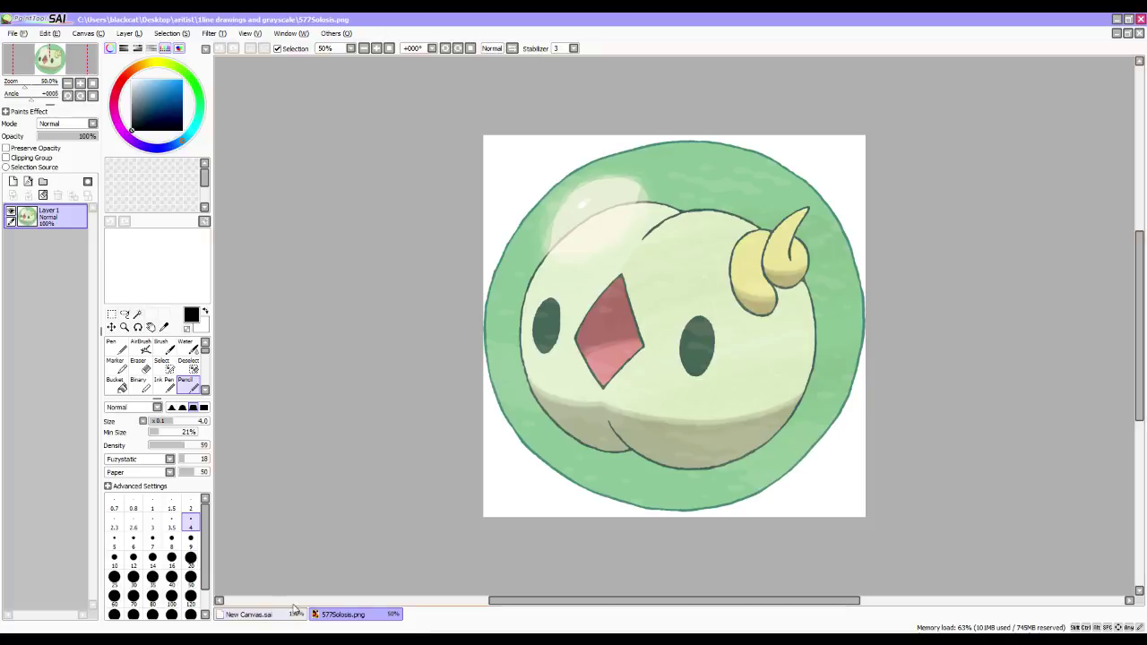
key(alt+Tab)
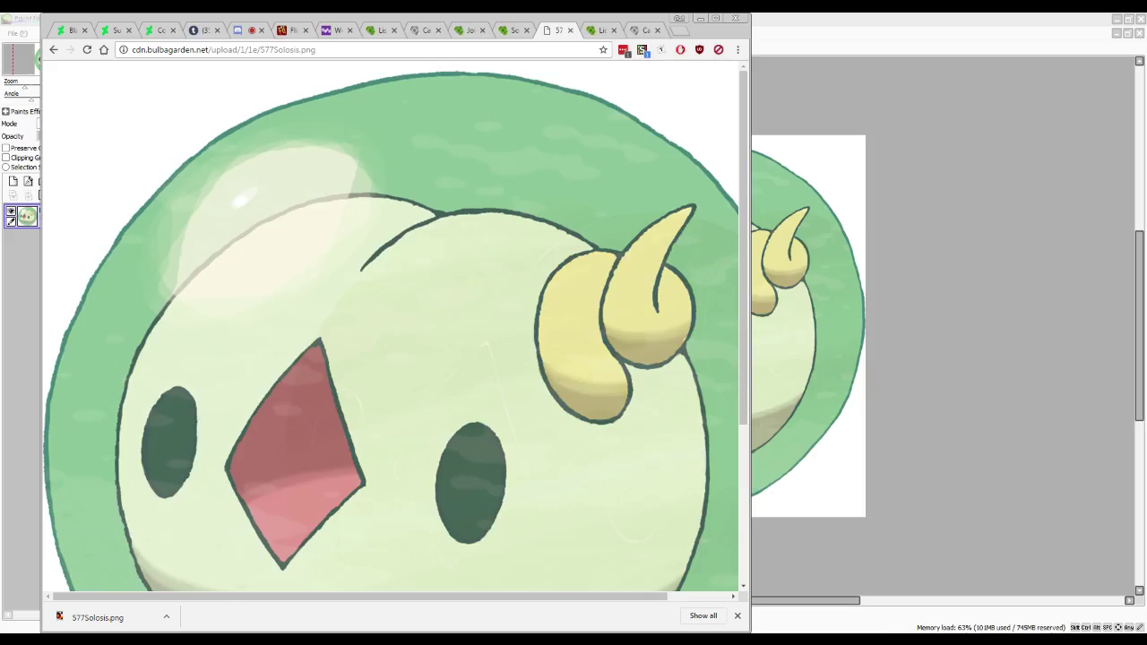
click(570, 31)
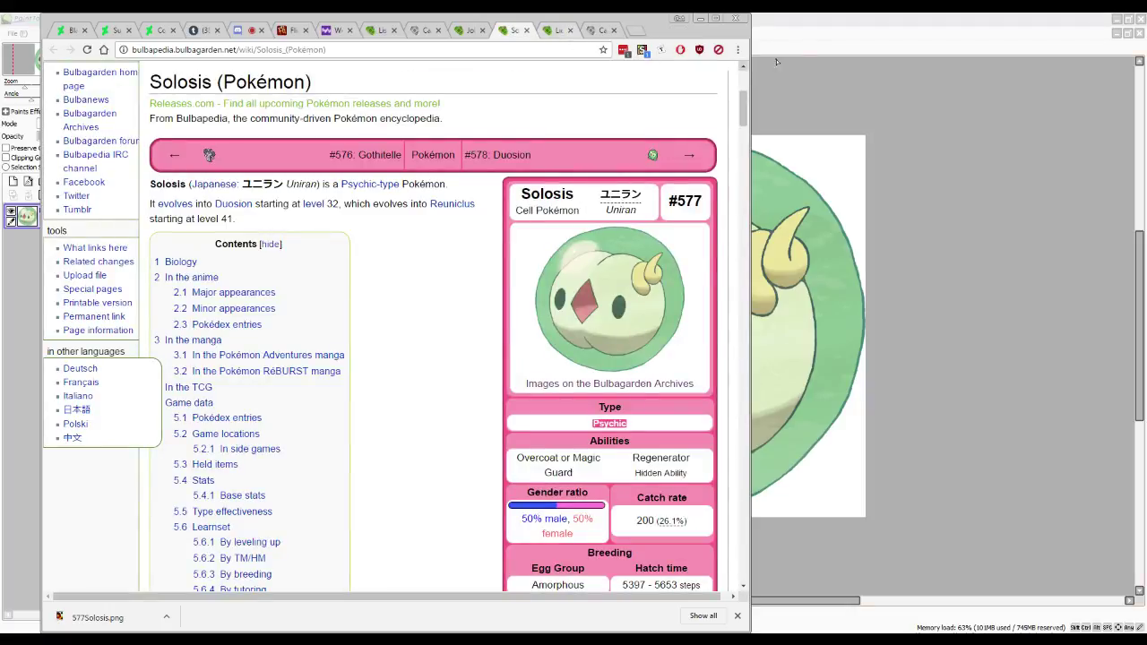
click(1011, 21)
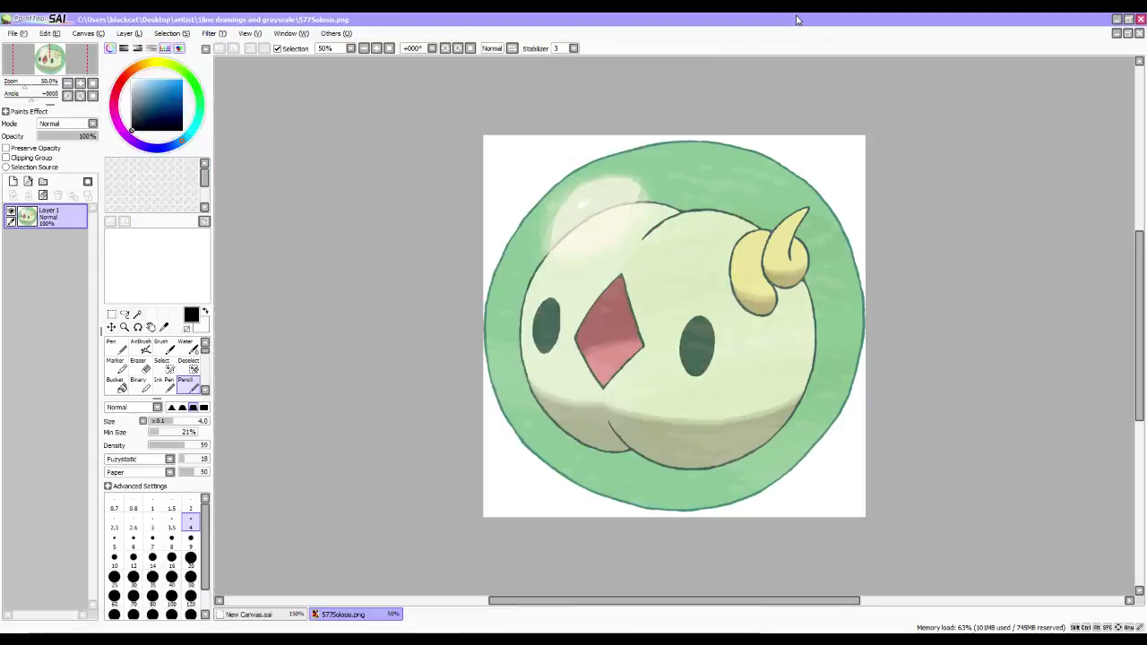
Return to New Canvas.sai and sketch an open C-shaped curve inside the left half of the circle.
click(269, 614)
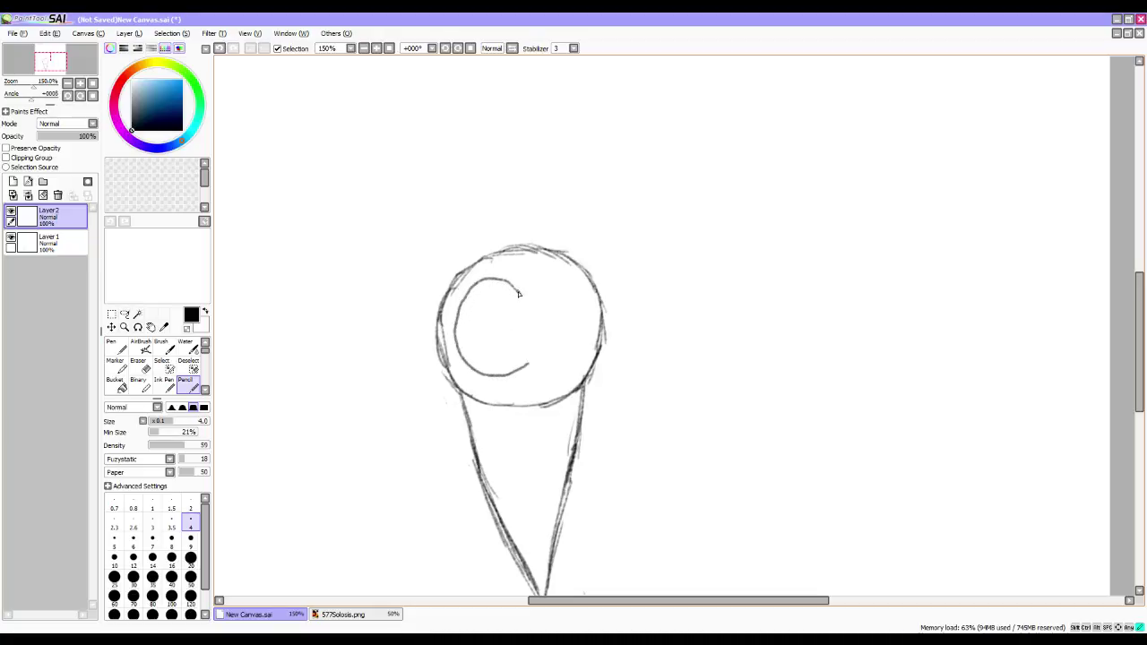
mouse_move(551, 279)
mouse_down()
mouse_move(583, 298)
mouse_move(565, 282)
mouse_move(578, 323)
mouse_move(544, 372)
mouse_move(526, 368)
mouse_move(554, 383)
mouse_move(571, 376)
mouse_move(560, 376)
mouse_move(582, 355)
mouse_move(585, 324)
mouse_move(555, 275)
mouse_move(531, 286)
mouse_move(568, 286)
mouse_move(523, 286)
mouse_move(563, 291)
mouse_move(540, 273)
mouse_move(576, 308)
mouse_move(573, 344)
mouse_move(534, 373)
mouse_move(569, 377)
mouse_move(584, 327)
mouse_move(577, 290)
mouse_move(526, 285)
mouse_up()
key(e)
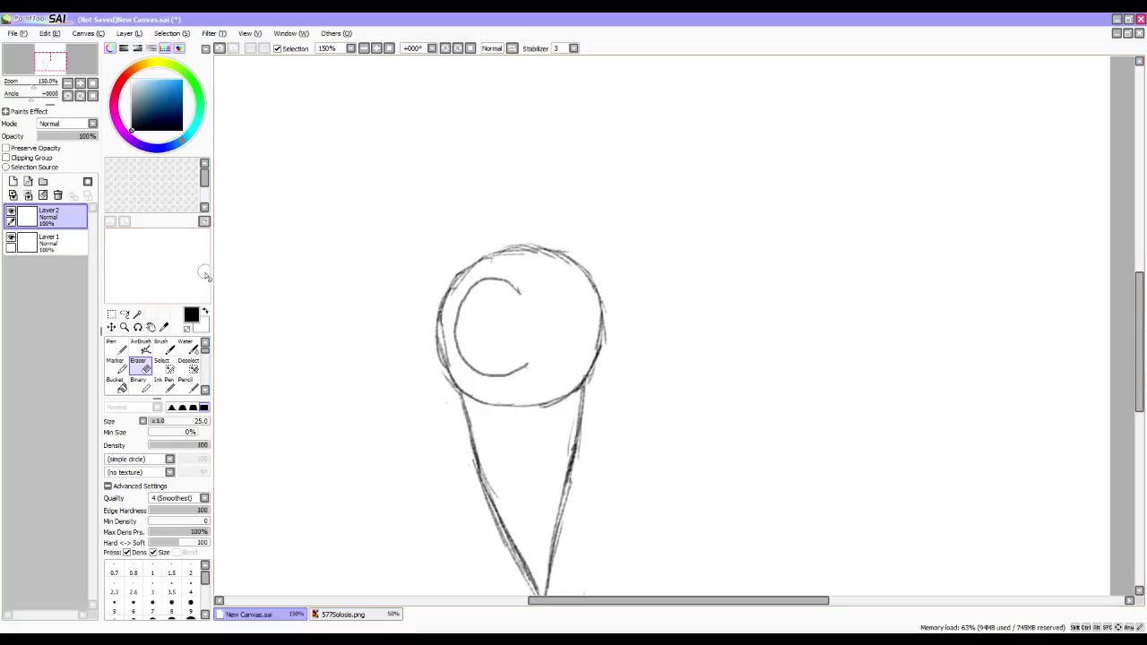
Mask the C-shaped curve with the Select brush at size 25, shift it slightly right, and paste a copy onto a new layer.
click(161, 363)
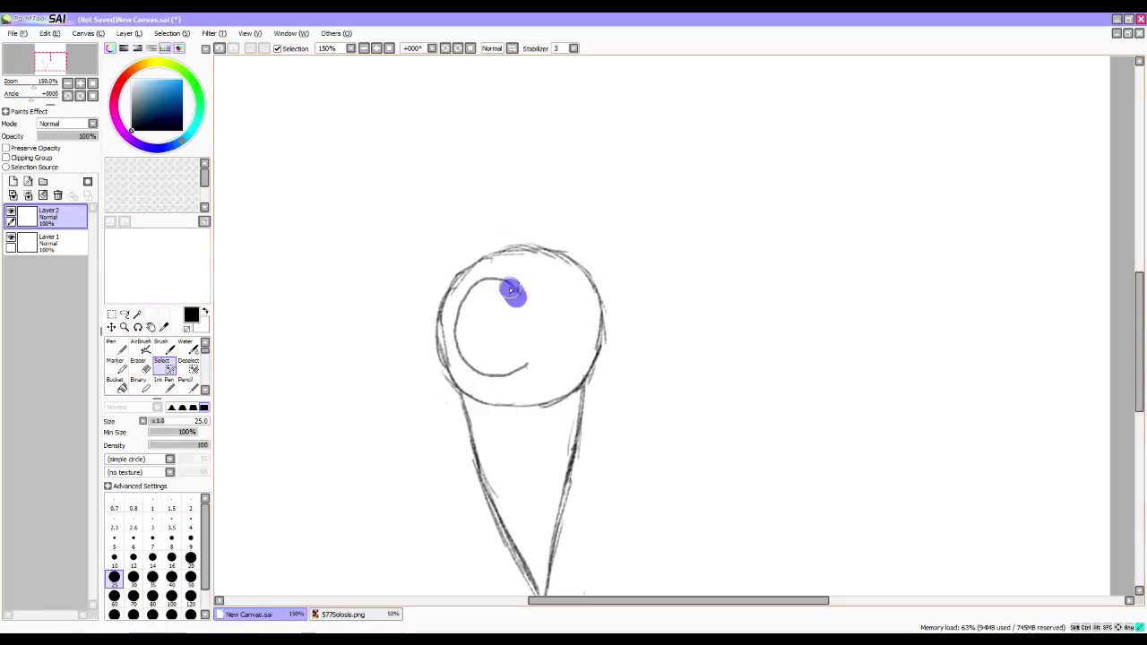
mouse_move(480, 285)
mouse_down()
mouse_move(467, 351)
mouse_move(486, 368)
mouse_move(527, 369)
mouse_up()
click(111, 326)
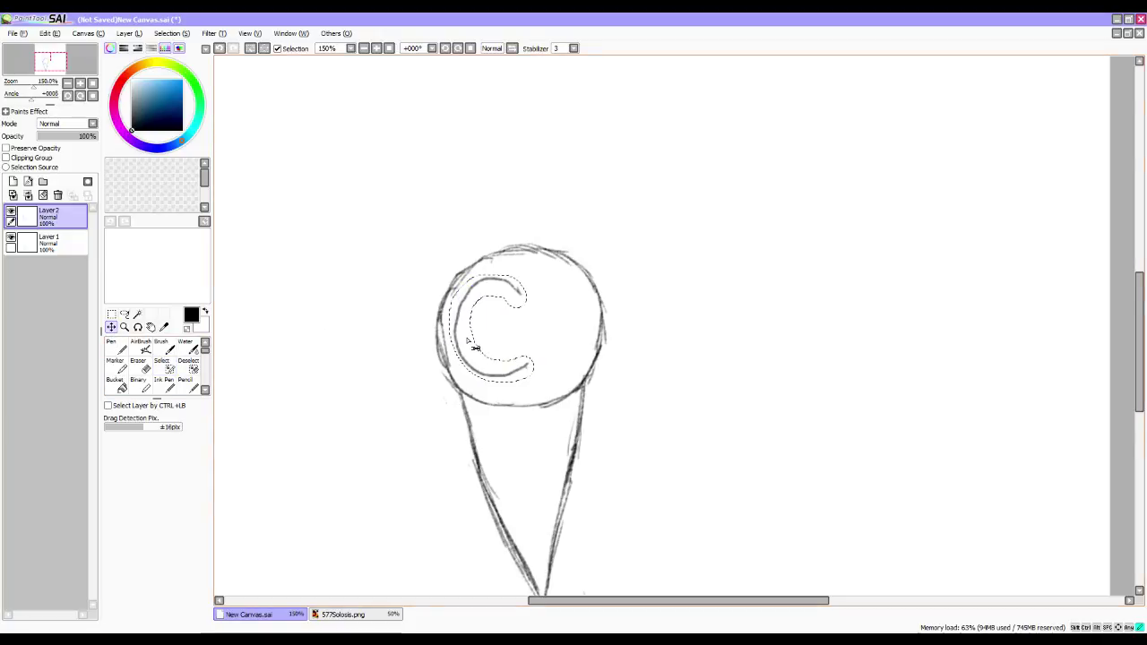
drag(482, 346, 474, 352)
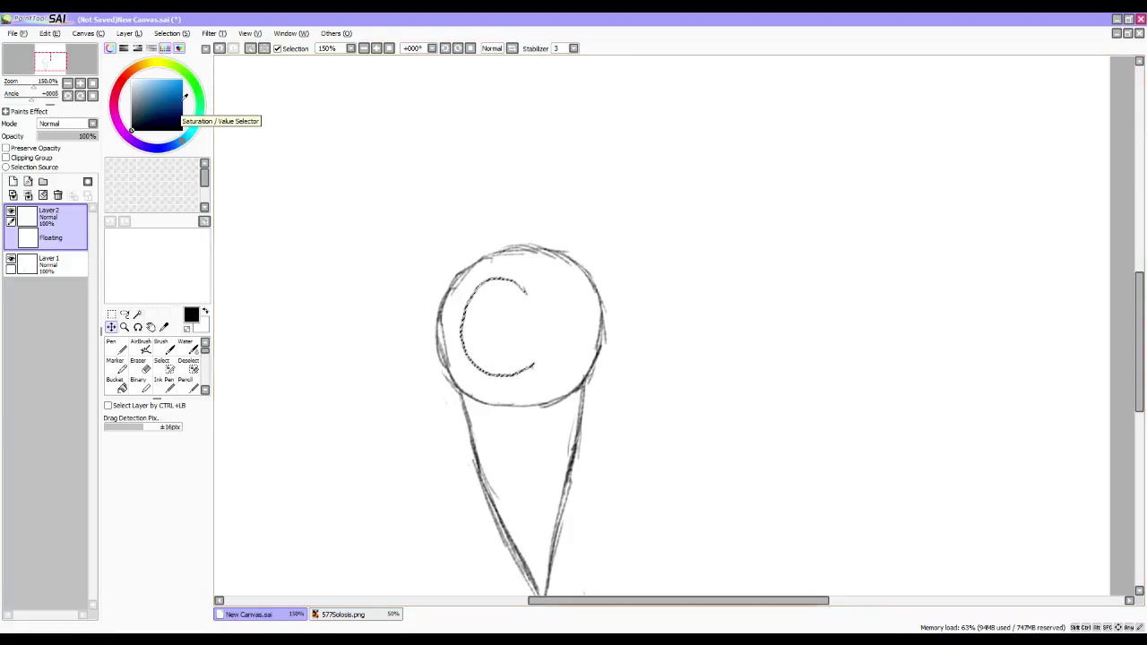
key(ctrl+v)
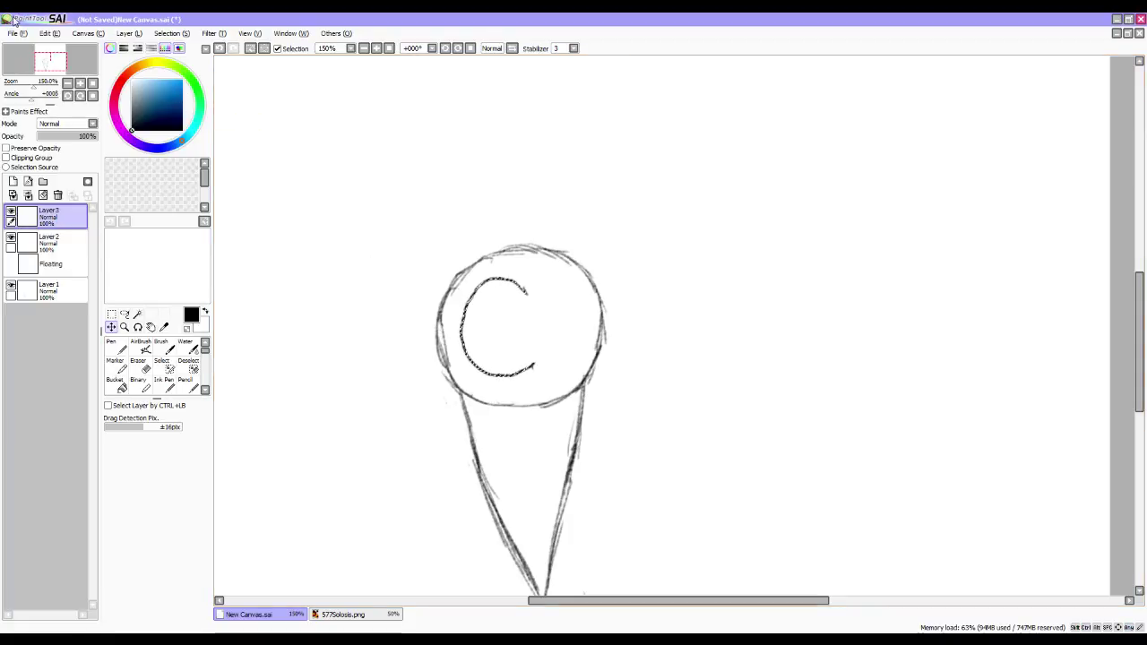
Deselect, flip the pasted curve on Layer 3 horizontally, and move it right so the two curves form a double-lobed outline.
key(ctrl+d)
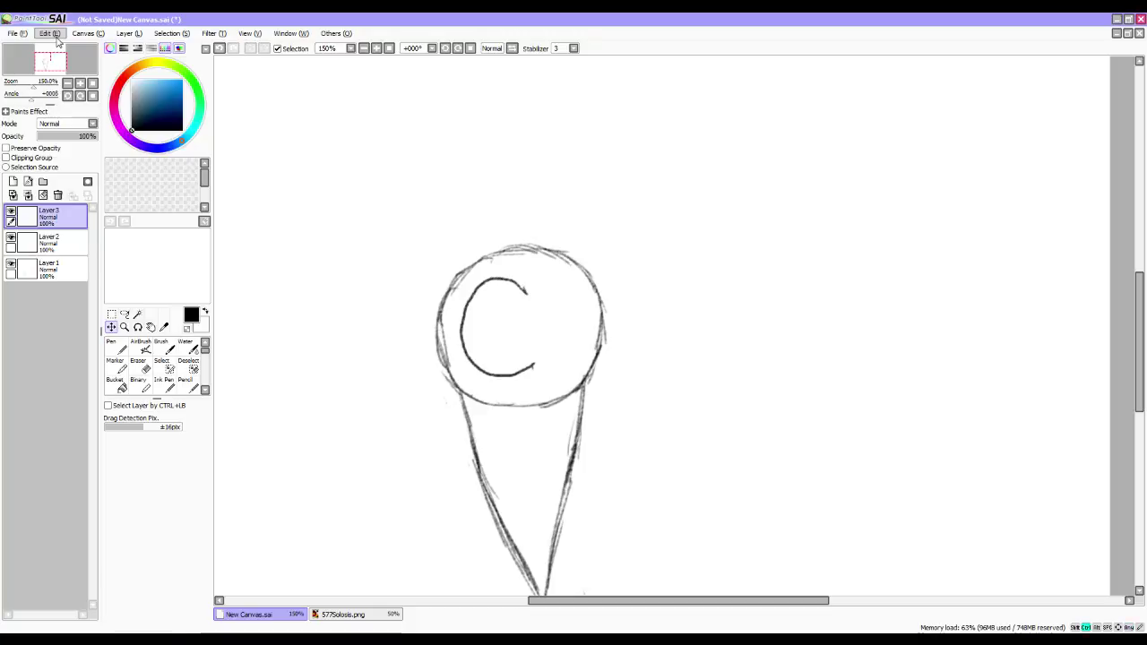
click(54, 36)
mouse_move(129, 33)
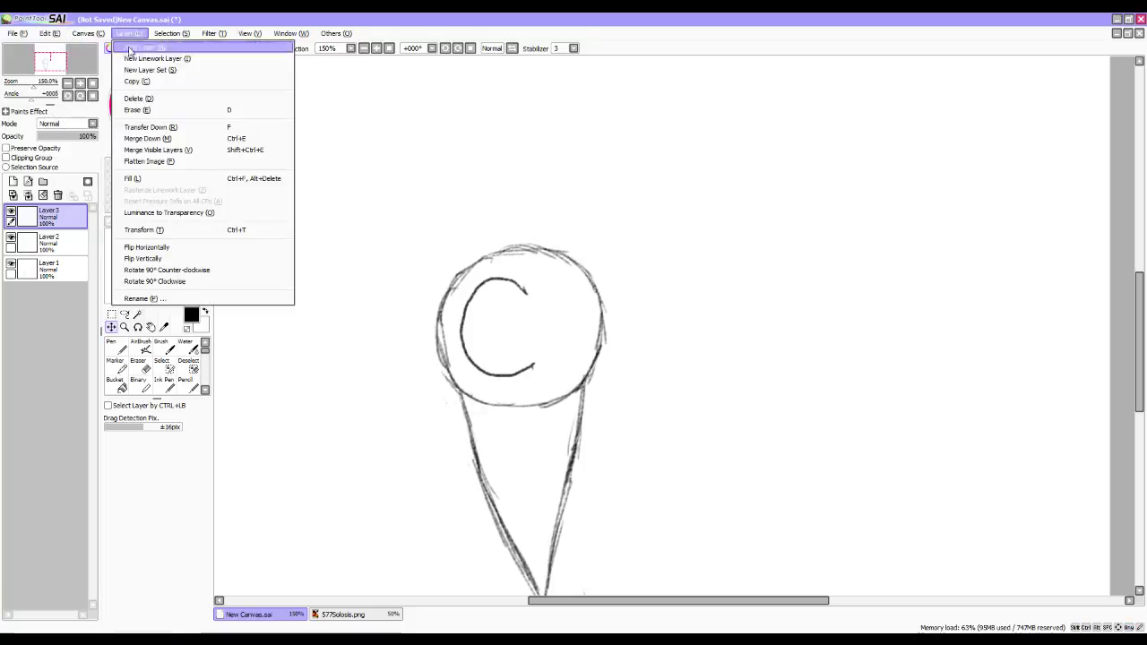
click(205, 247)
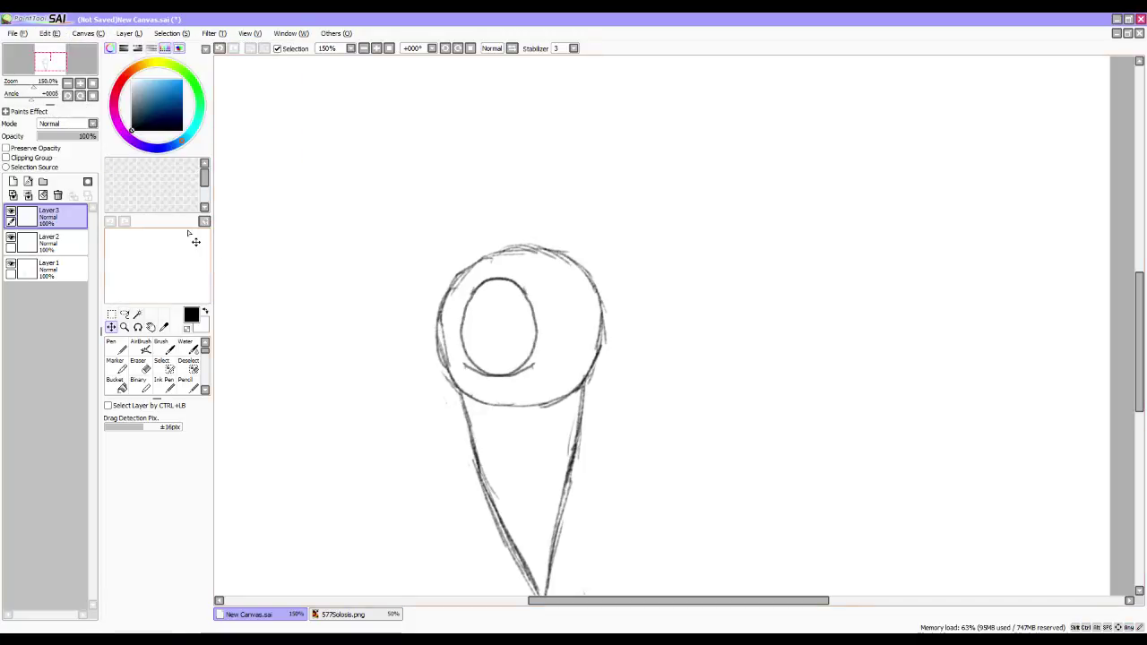
key(b)
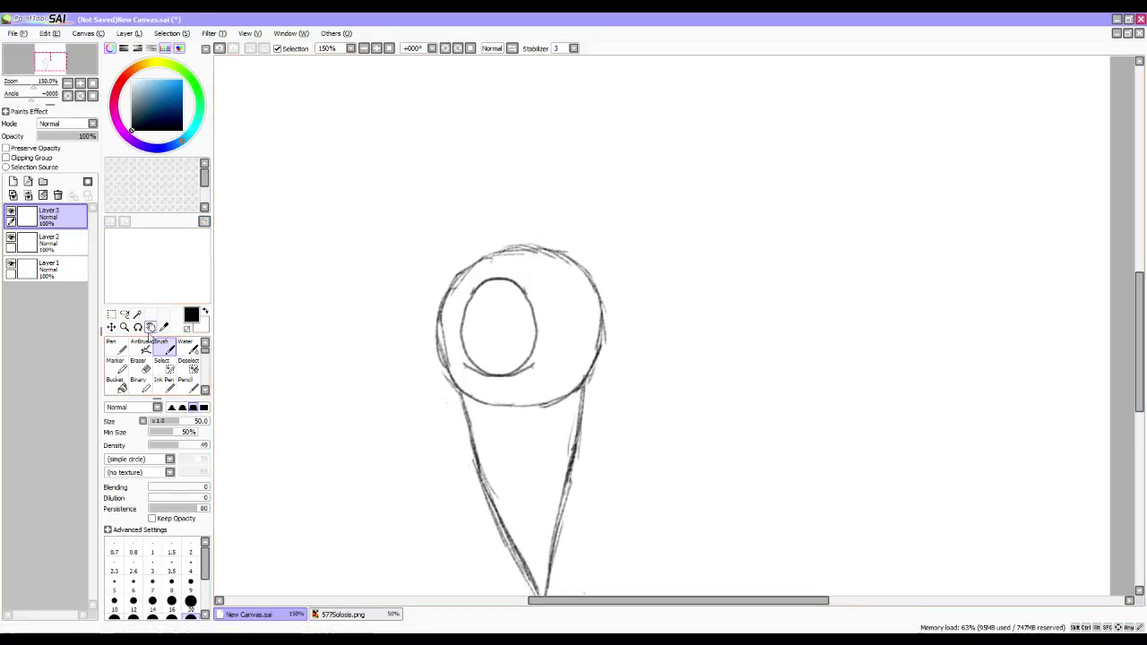
click(113, 328)
drag(545, 341, 597, 345)
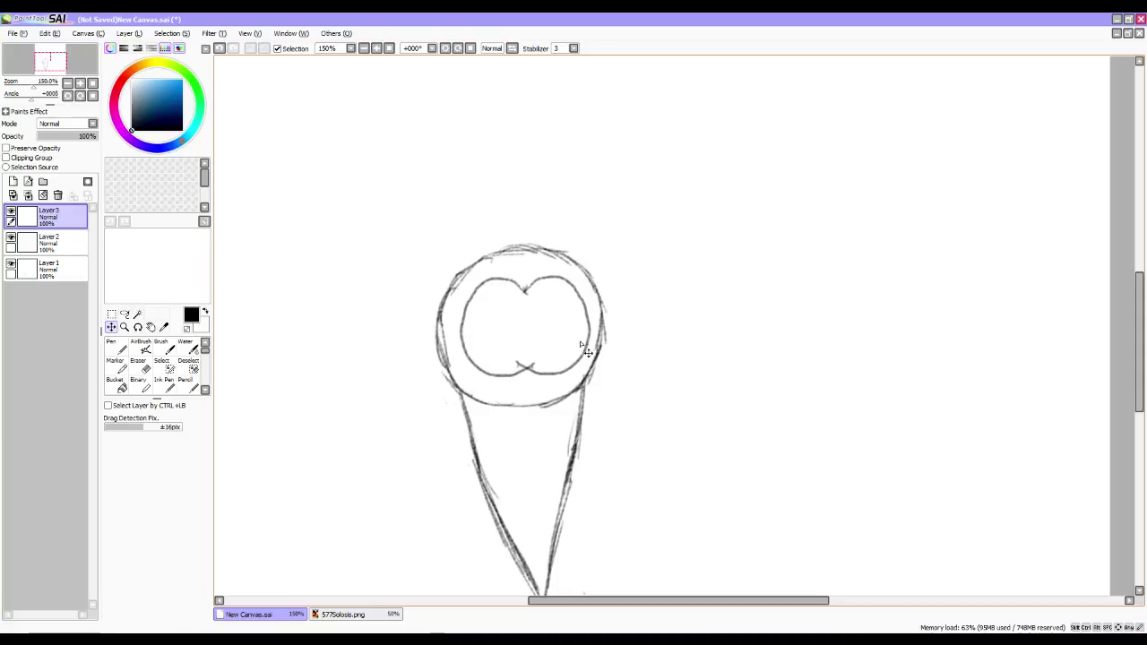
Paste a copy of the left curve onto a new layer above Layer 2 and erase the original on Layer 2.
click(61, 248)
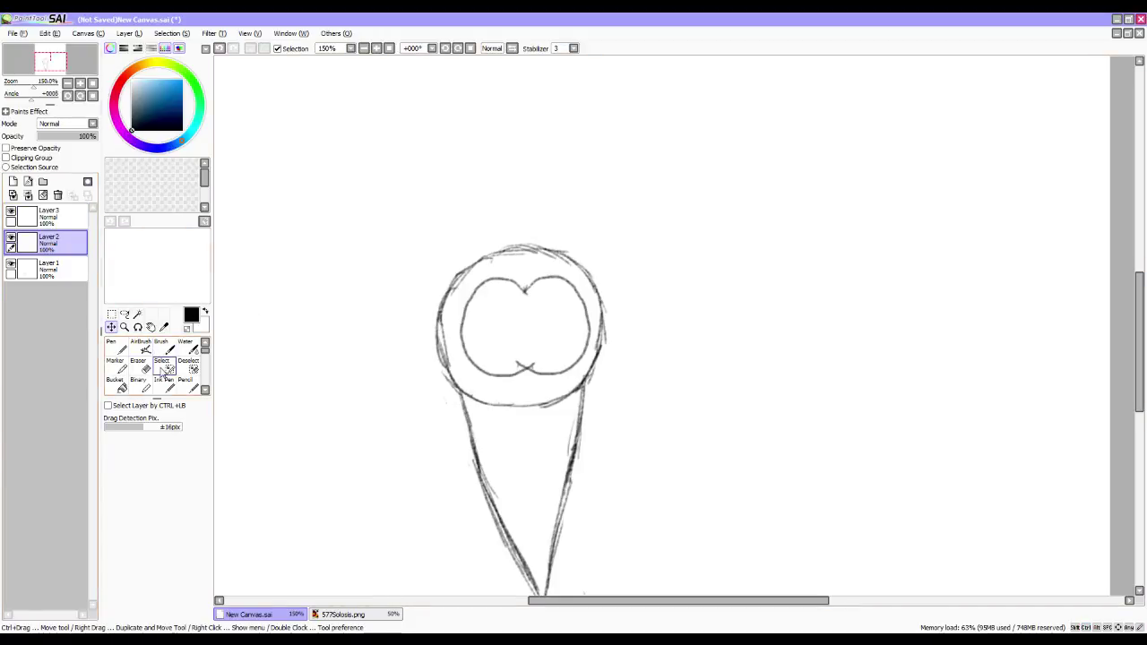
key(ctrl+v)
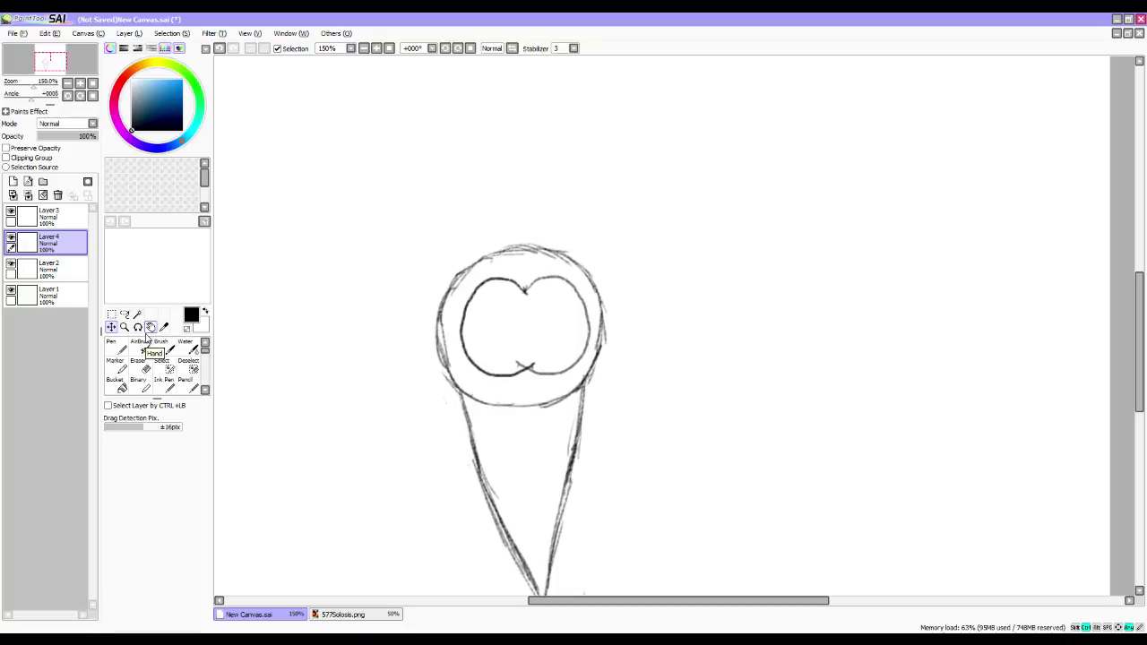
click(49, 269)
click(141, 366)
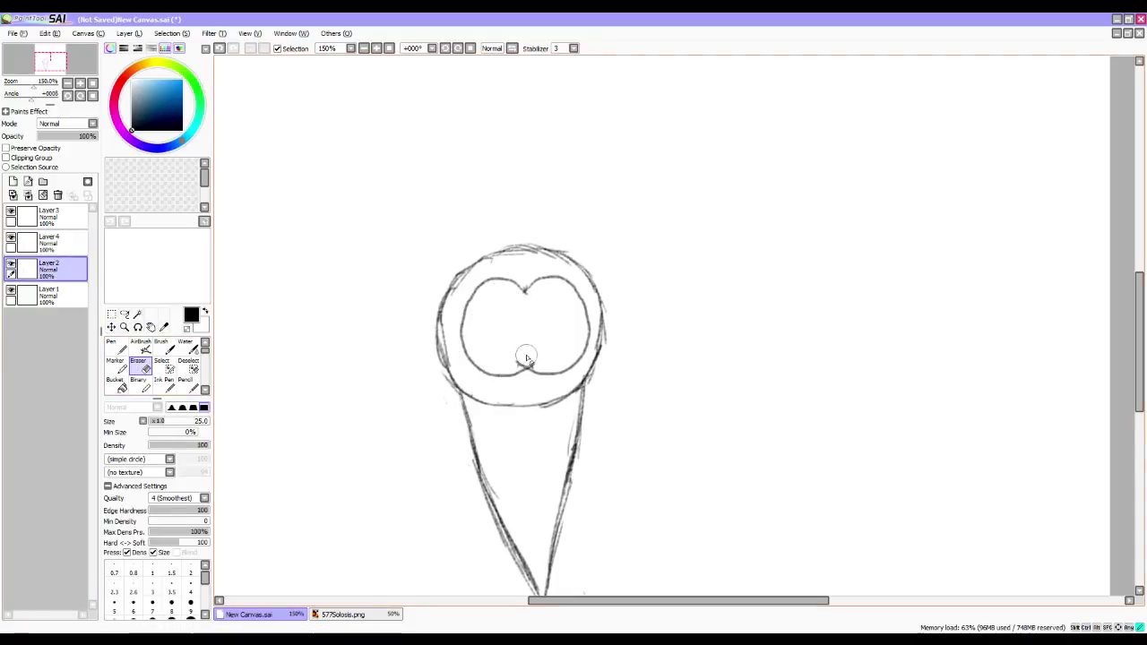
Merge Layer 3 down into Layer 4 and shift the combined double-lobed outline slightly left inside the circle.
click(53, 220)
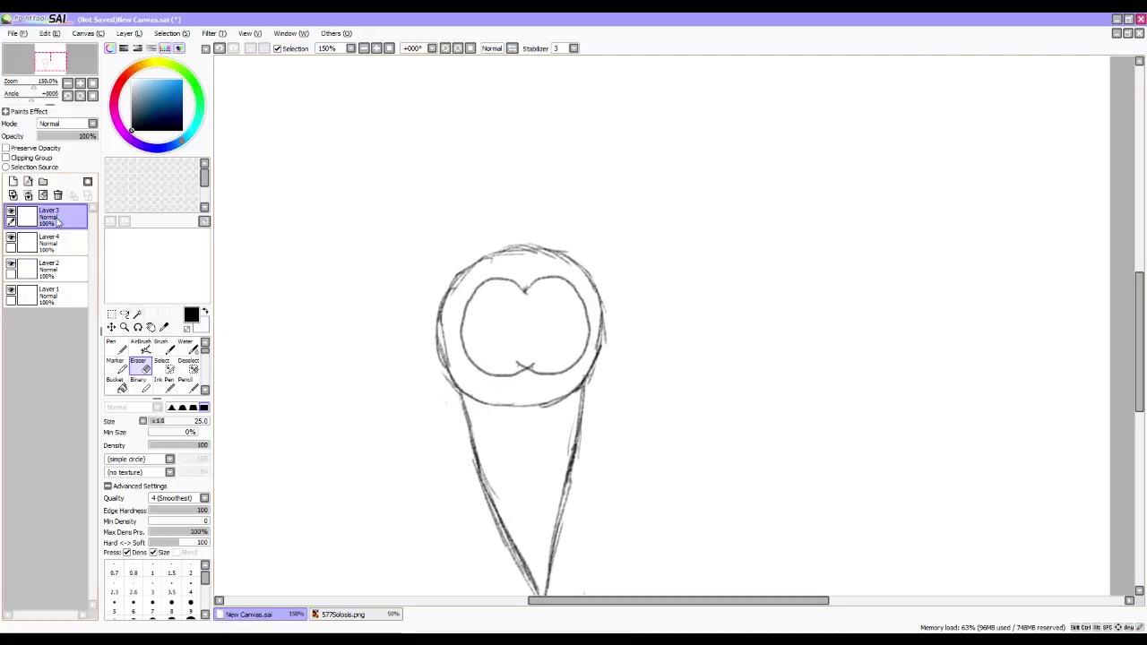
click(57, 194)
key(b)
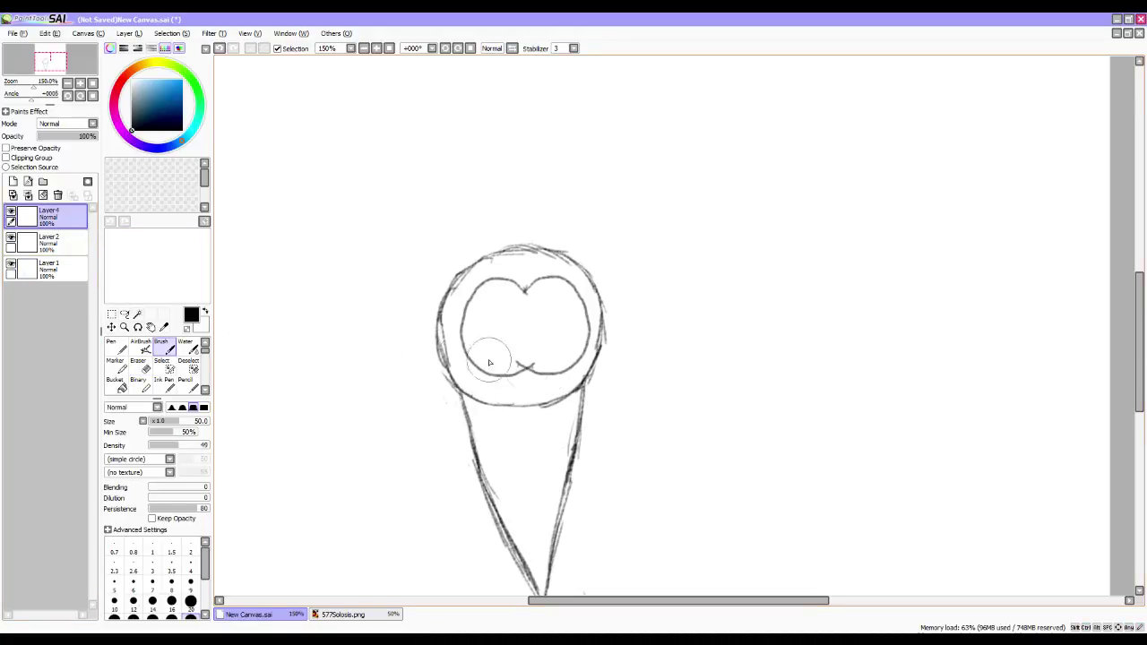
click(112, 328)
drag(545, 369, 538, 367)
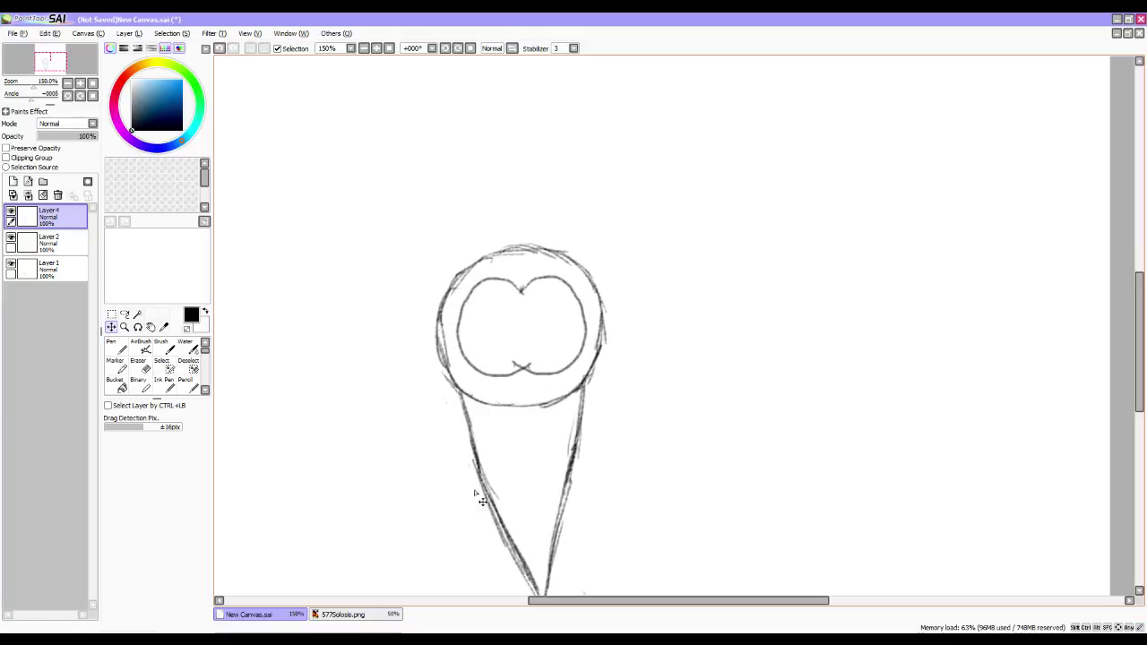
Check the 577Solosis.png reference, try to erase the crossing line ends at the outline's lower notch, and undo the changes.
click(339, 615)
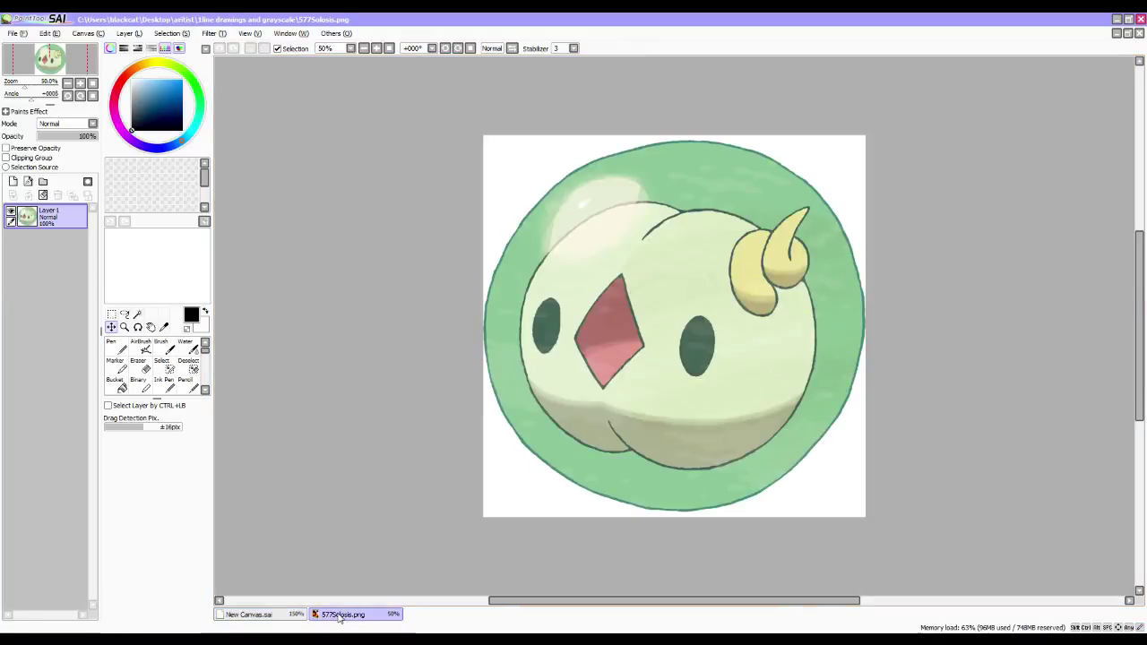
click(251, 615)
key(e)
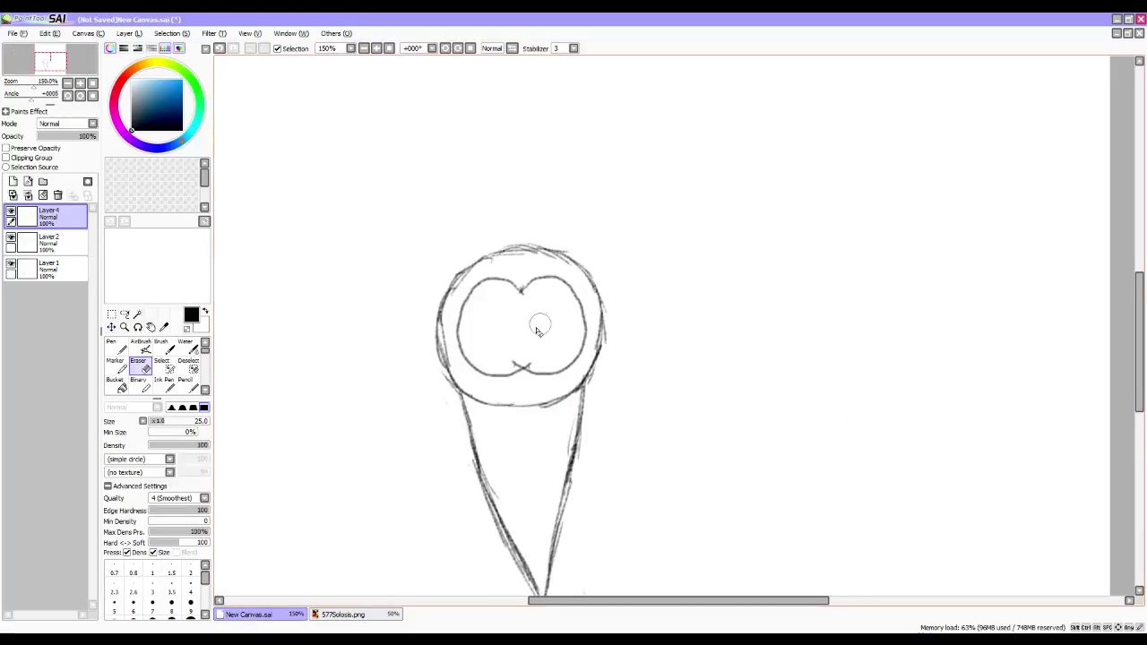
drag(512, 354, 521, 363)
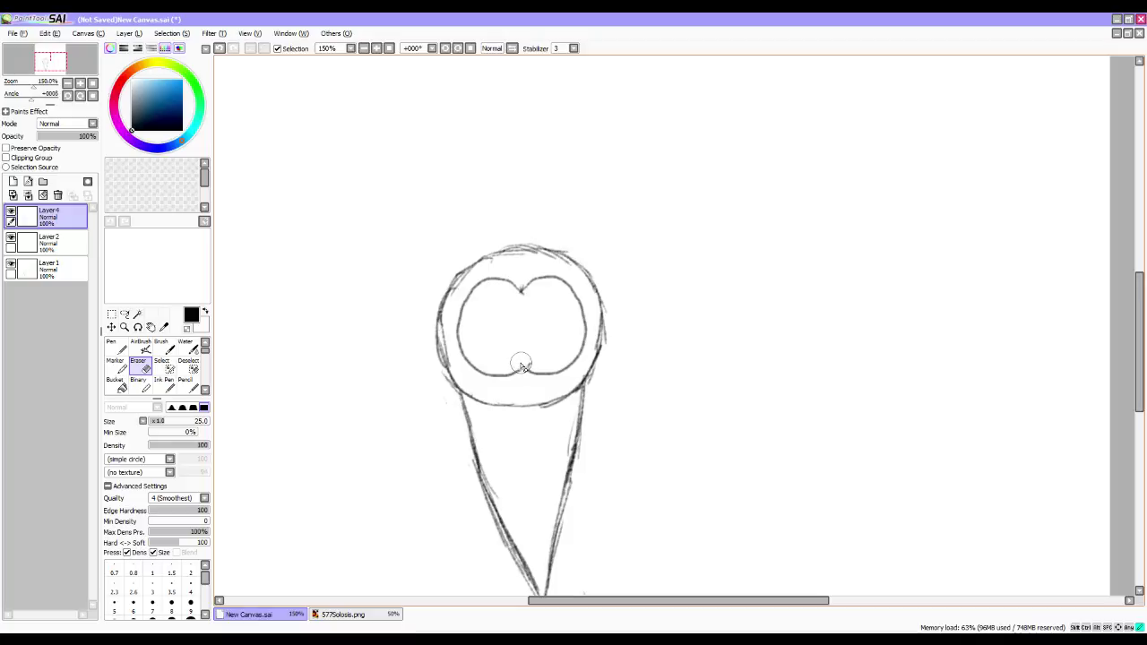
click(190, 383)
key(n)
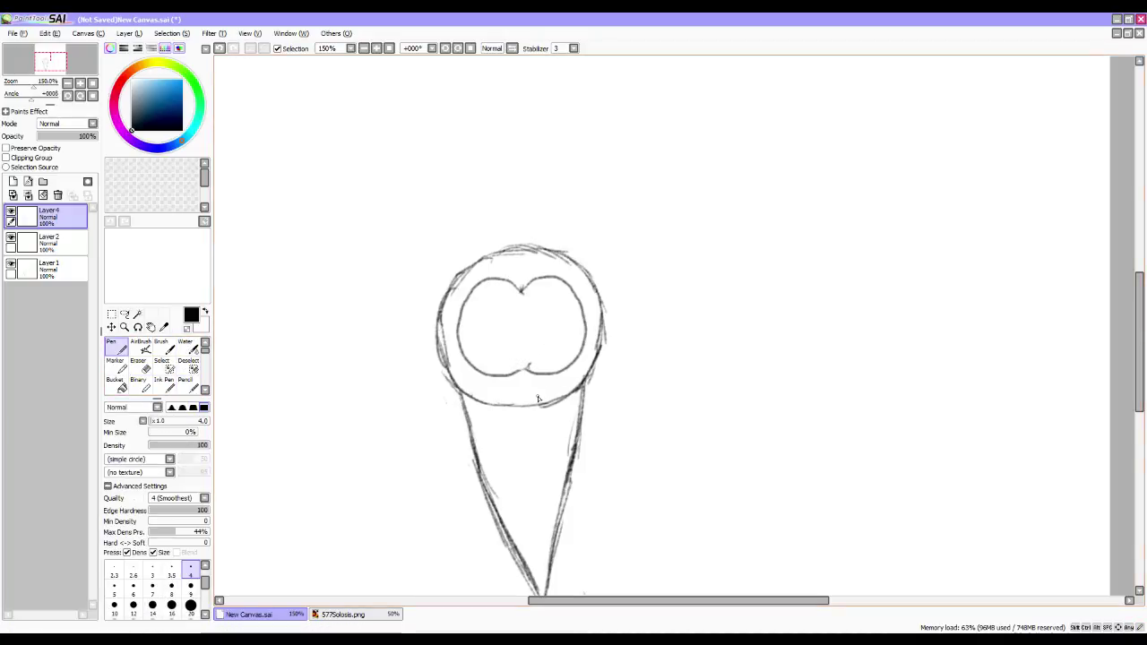
key(ctrl+z)
drag(444, 288, 551, 382)
key(ctrl+z)
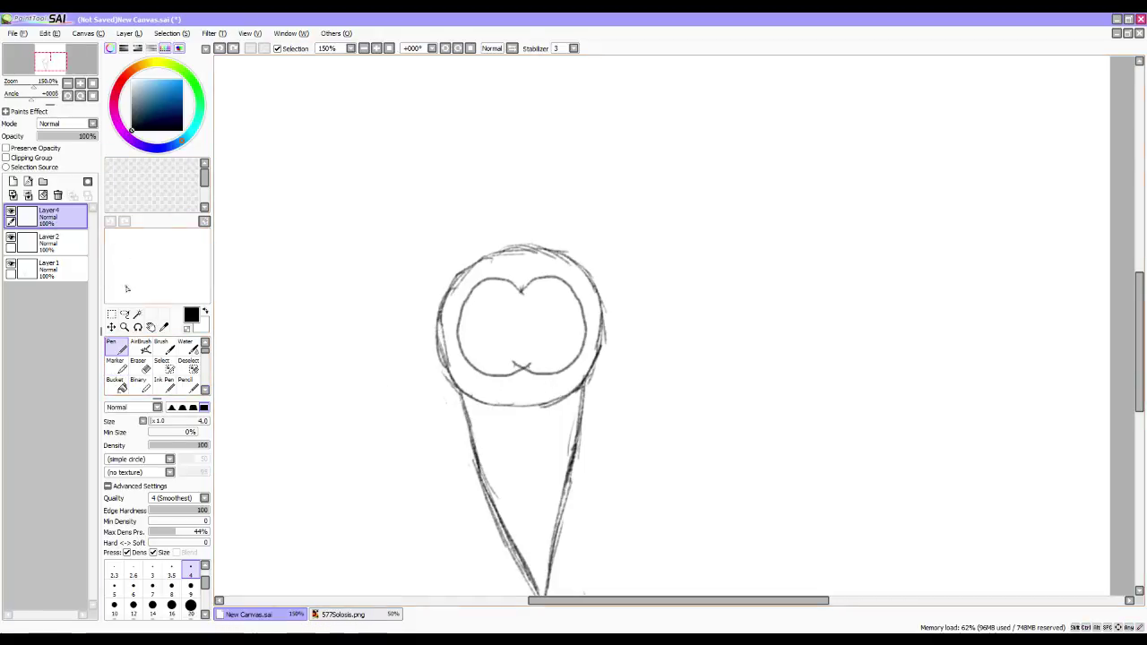
Erase stray line ends at the outline's lower and upper notches, reducing the Eraser size from 25 to 6.
click(125, 328)
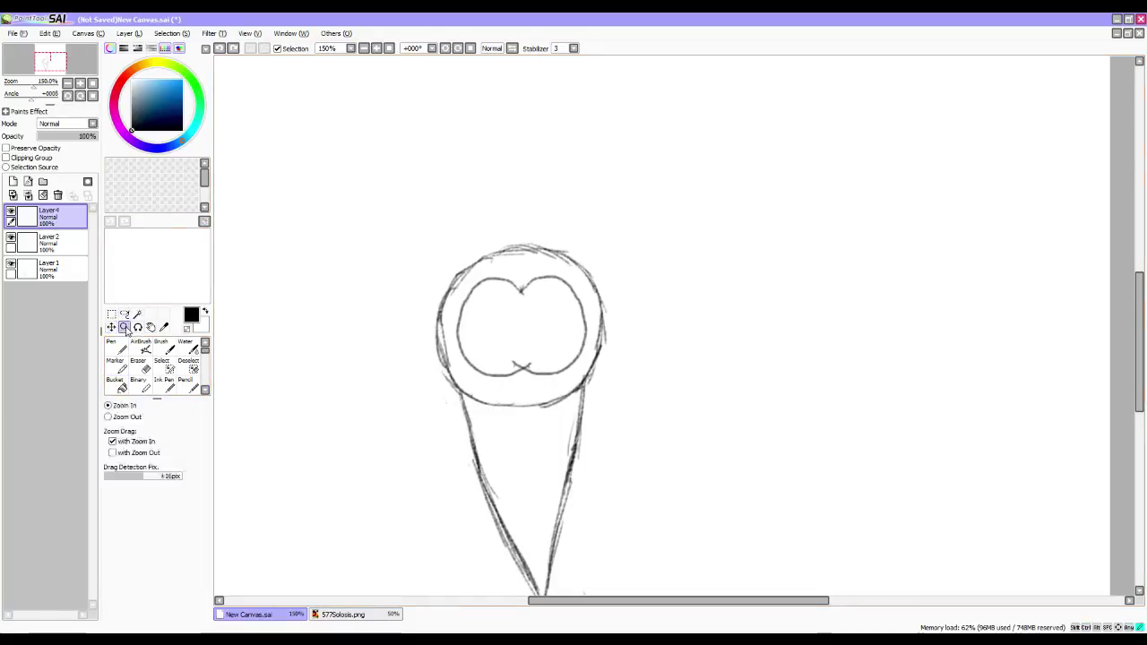
mouse_move(429, 259)
mouse_down()
mouse_move(635, 404)
mouse_move(550, 389)
mouse_move(556, 409)
mouse_move(574, 409)
mouse_up()
key(space)
click(138, 384)
key(e)
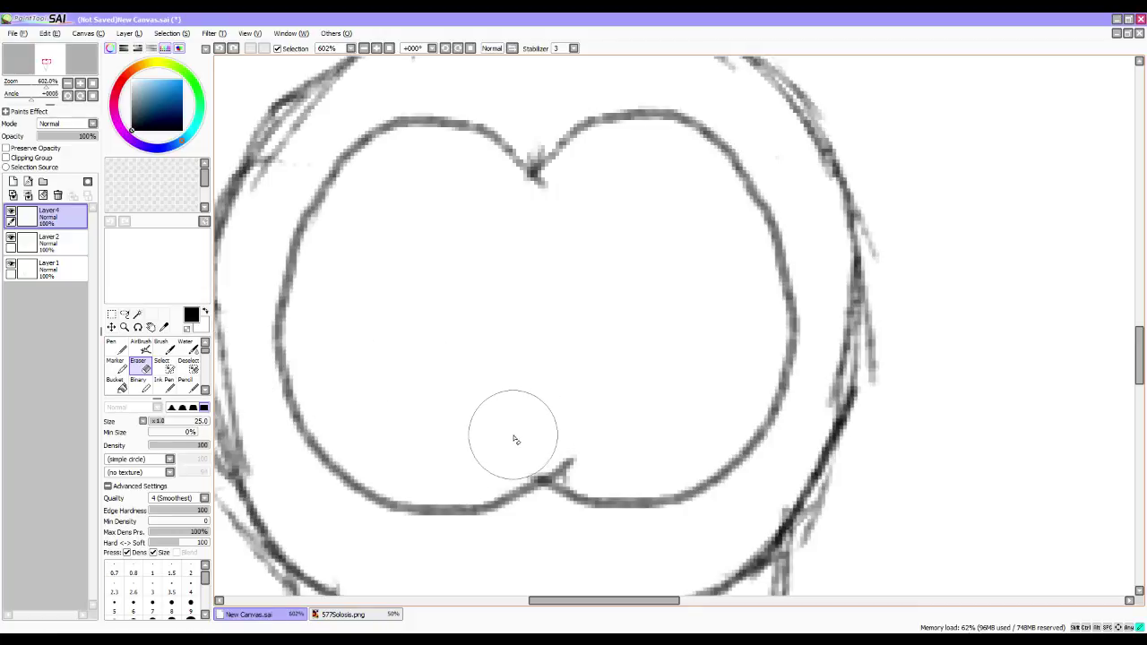
key(bracketleft)
key(bracketleft)
key(bracketleft)
key(bracketleft)
key(bracketleft)
key(bracketleft)
key(bracketleft)
key(bracketleft)
key(bracketleft)
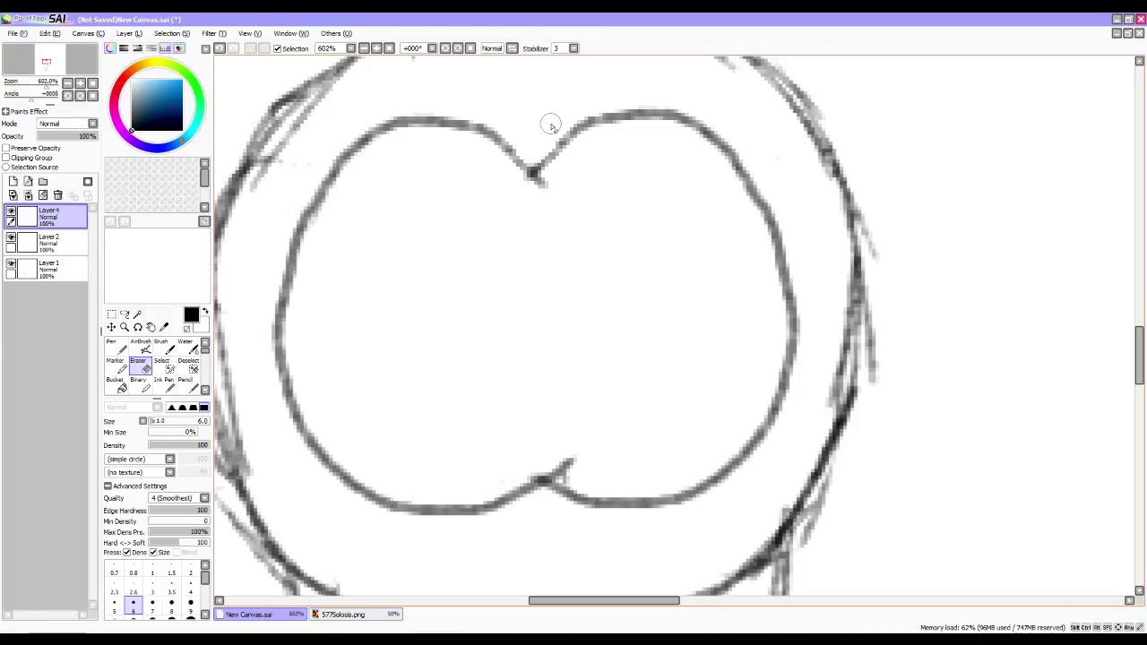
Merge Layer 4 down into Layer 2 and add a new layer on top for the facial features, with the Pencil active.
click(186, 385)
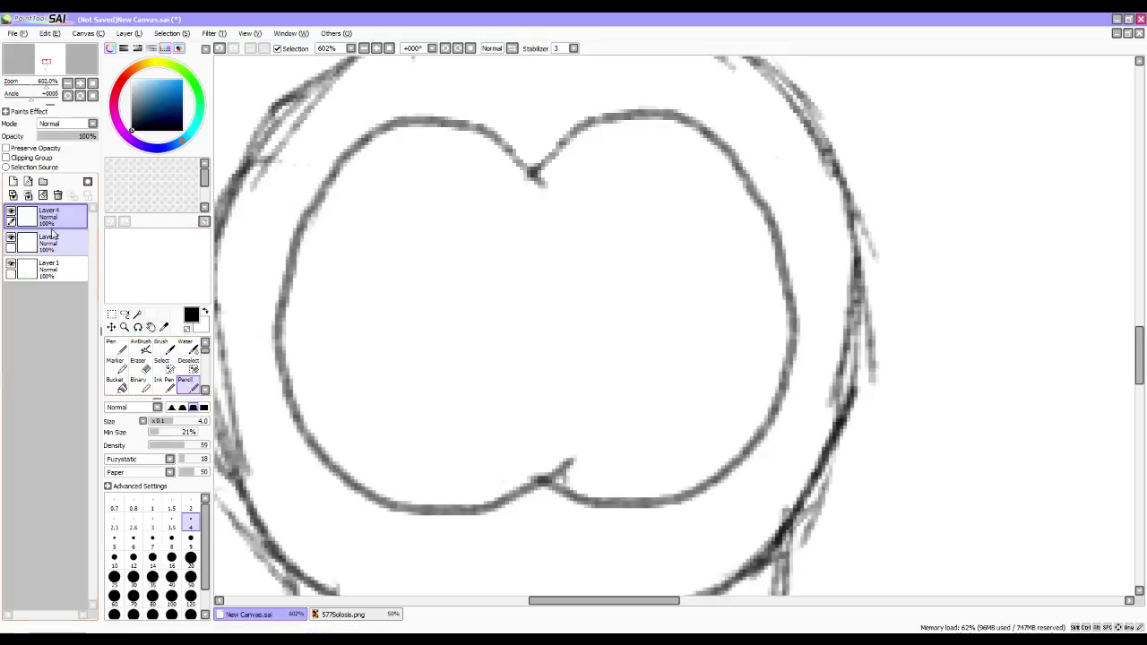
click(10, 239)
click(10, 240)
key(ctrl+e)
click(12, 181)
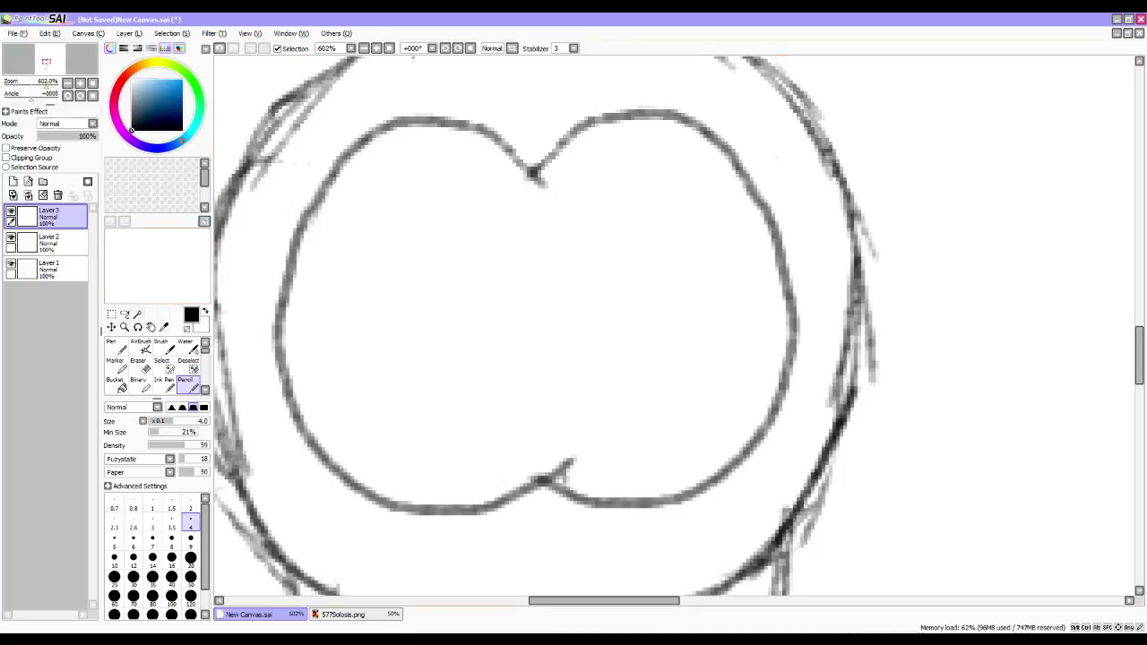
Check the 577Solosis.png reference and sketch a diamond-shaped mouth above the lower notch, redrawing its right side until it is even.
click(333, 615)
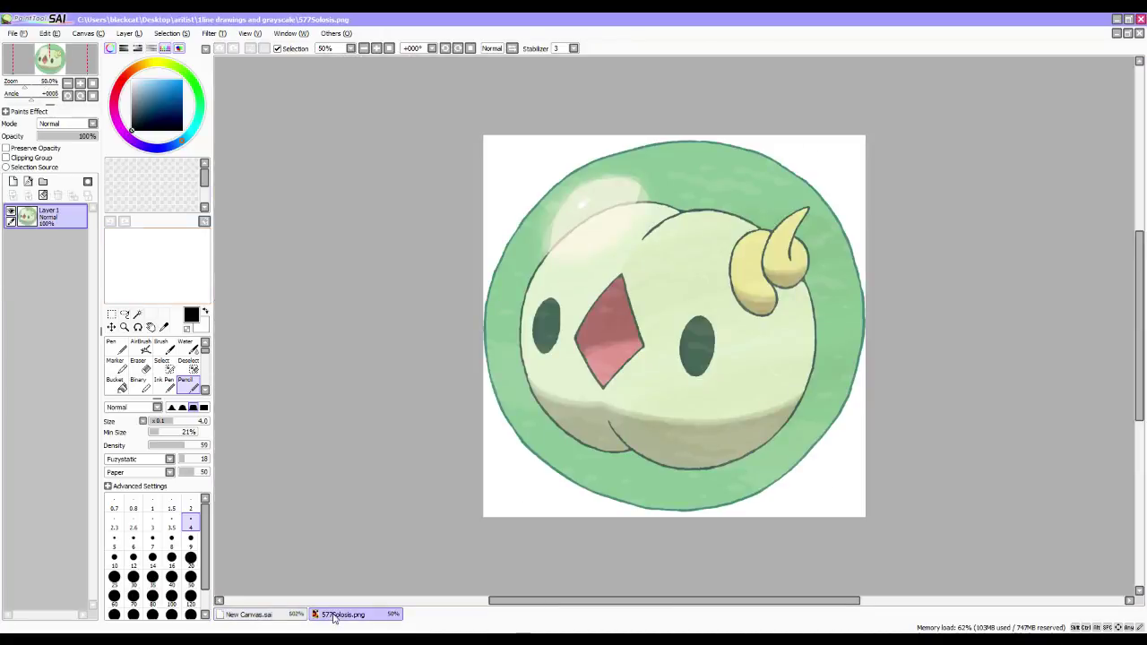
click(277, 615)
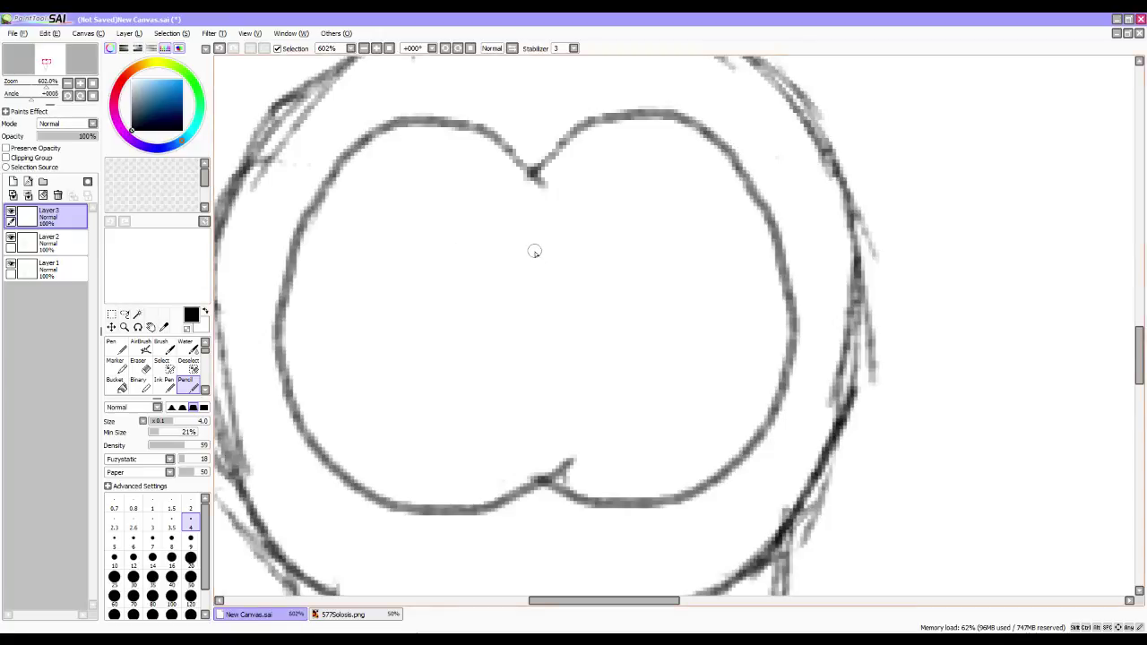
mouse_move(533, 283)
mouse_down()
mouse_move(498, 363)
mouse_move(545, 458)
mouse_up()
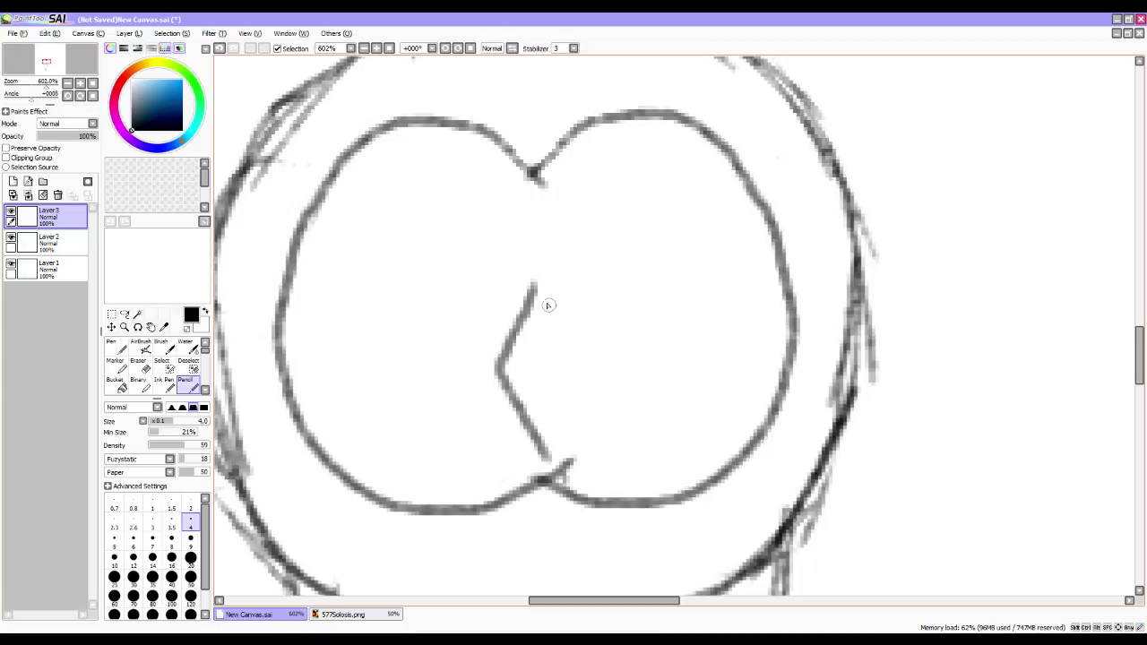
mouse_move(535, 287)
mouse_down()
mouse_move(585, 360)
mouse_move(549, 460)
mouse_up()
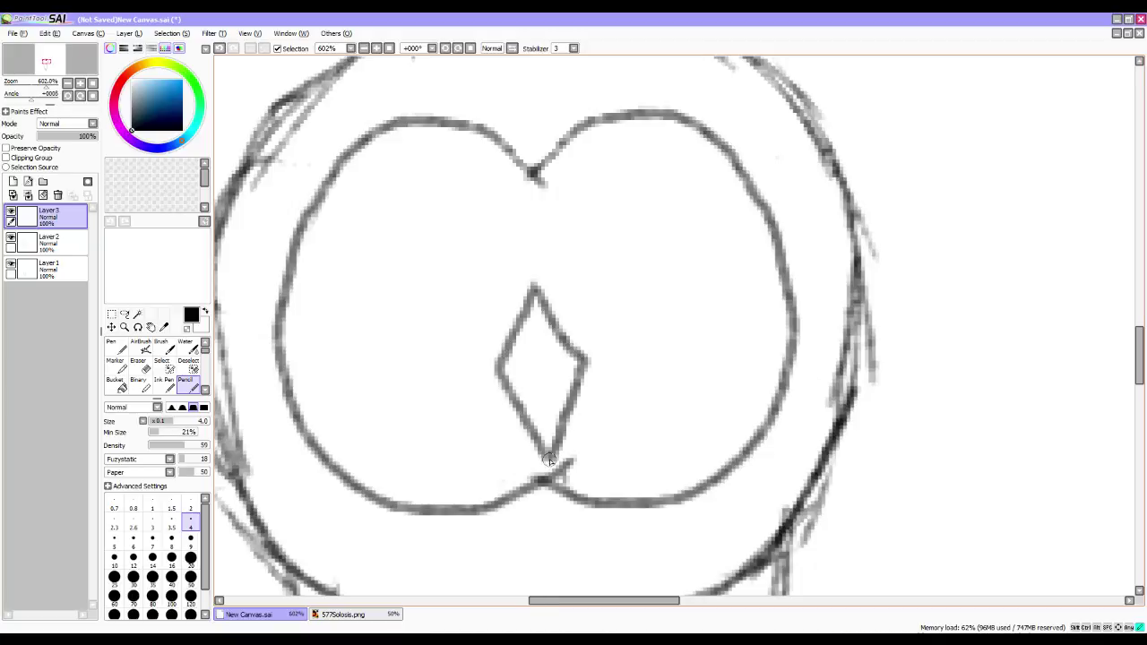
key(ctrl+z)
mouse_move(534, 285)
mouse_down()
mouse_move(577, 357)
mouse_move(550, 454)
mouse_up()
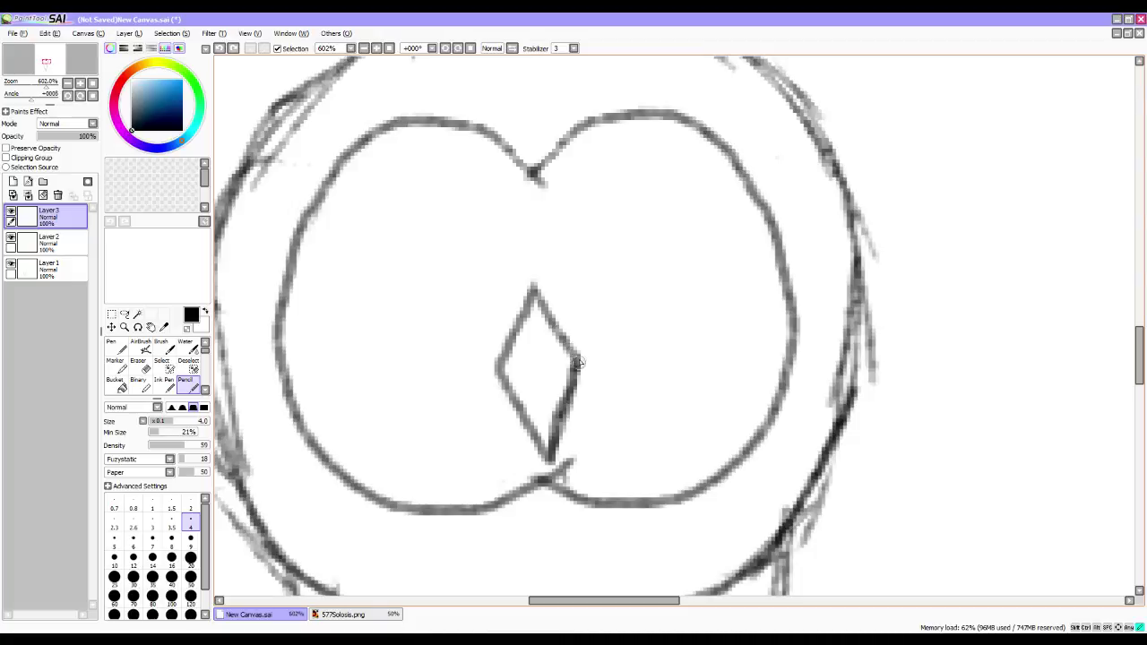
key(ctrl+z)
mouse_move(535, 287)
mouse_down()
mouse_move(582, 365)
mouse_move(554, 445)
mouse_up()
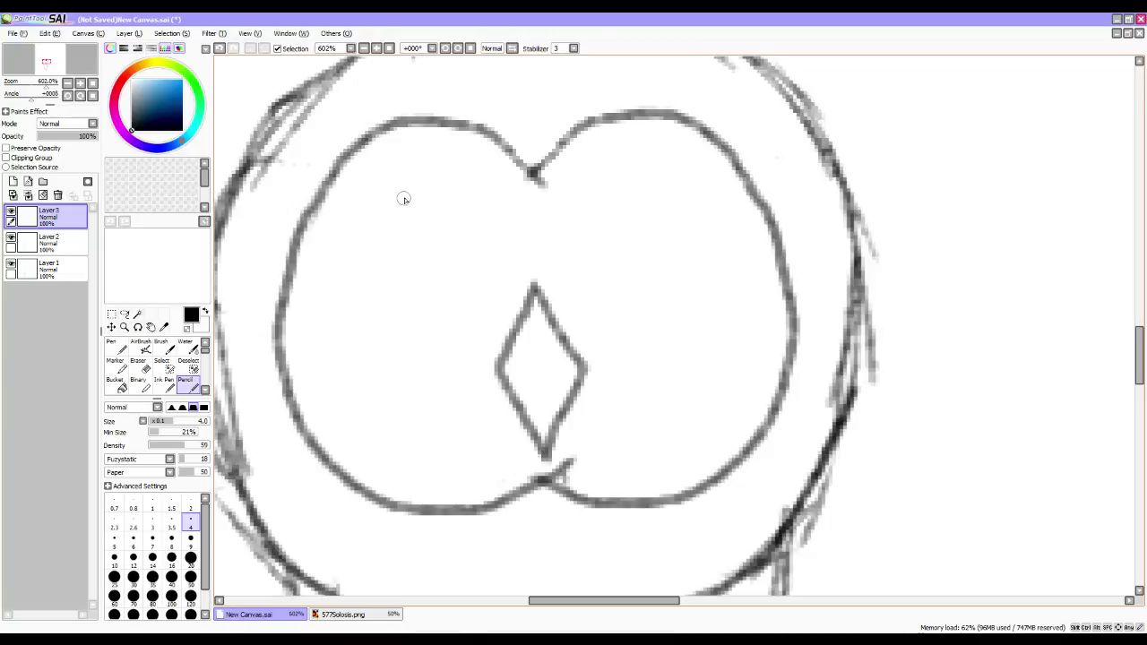
Sketch an oval eye in each lobe with the Pencil, and erase the left eye at Eraser size 6.
mouse_move(422, 191)
mouse_down()
mouse_move(379, 256)
mouse_move(394, 327)
mouse_move(421, 326)
mouse_move(444, 297)
mouse_move(455, 250)
mouse_move(420, 195)
mouse_up()
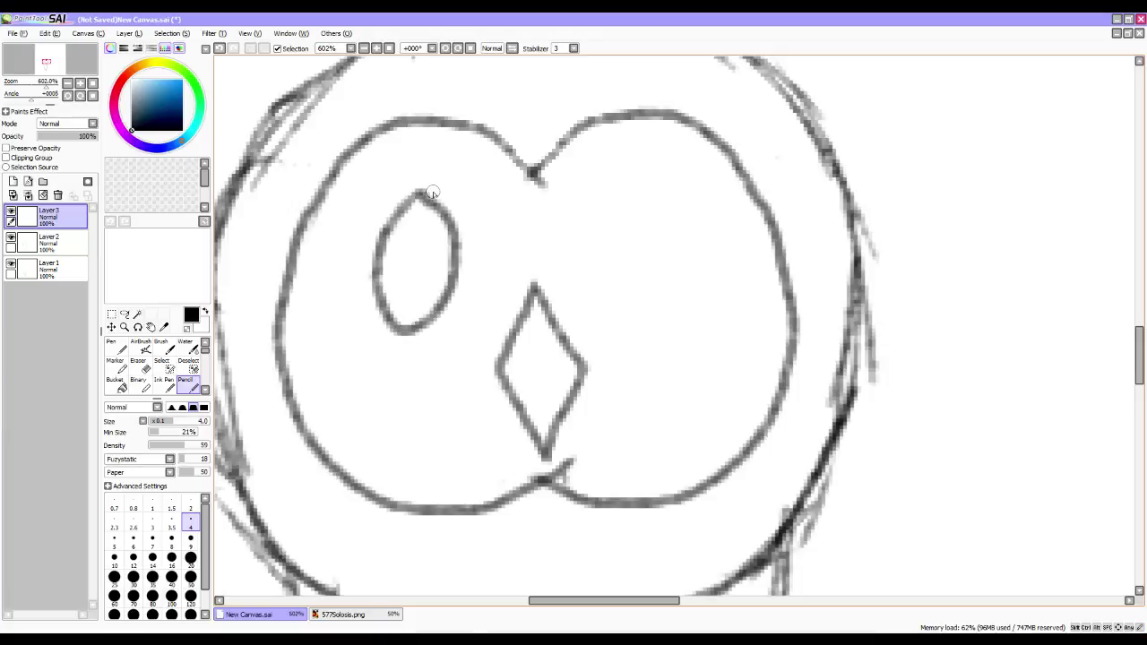
mouse_move(639, 192)
mouse_down()
mouse_move(635, 289)
mouse_move(664, 304)
mouse_move(686, 278)
mouse_move(672, 217)
mouse_move(654, 195)
mouse_move(630, 205)
mouse_move(625, 255)
mouse_move(644, 294)
mouse_up()
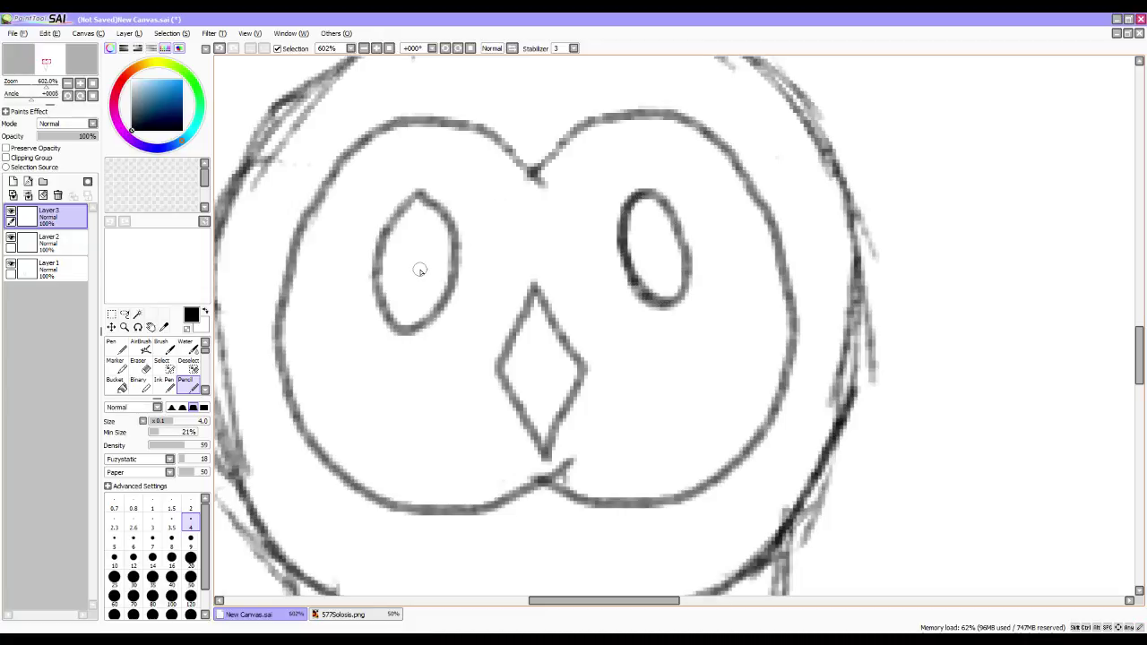
key(e)
mouse_move(417, 246)
mouse_down()
mouse_move(425, 192)
mouse_move(401, 212)
mouse_move(405, 333)
mouse_move(380, 234)
mouse_move(391, 338)
mouse_move(438, 186)
mouse_move(424, 324)
mouse_move(460, 204)
mouse_up()
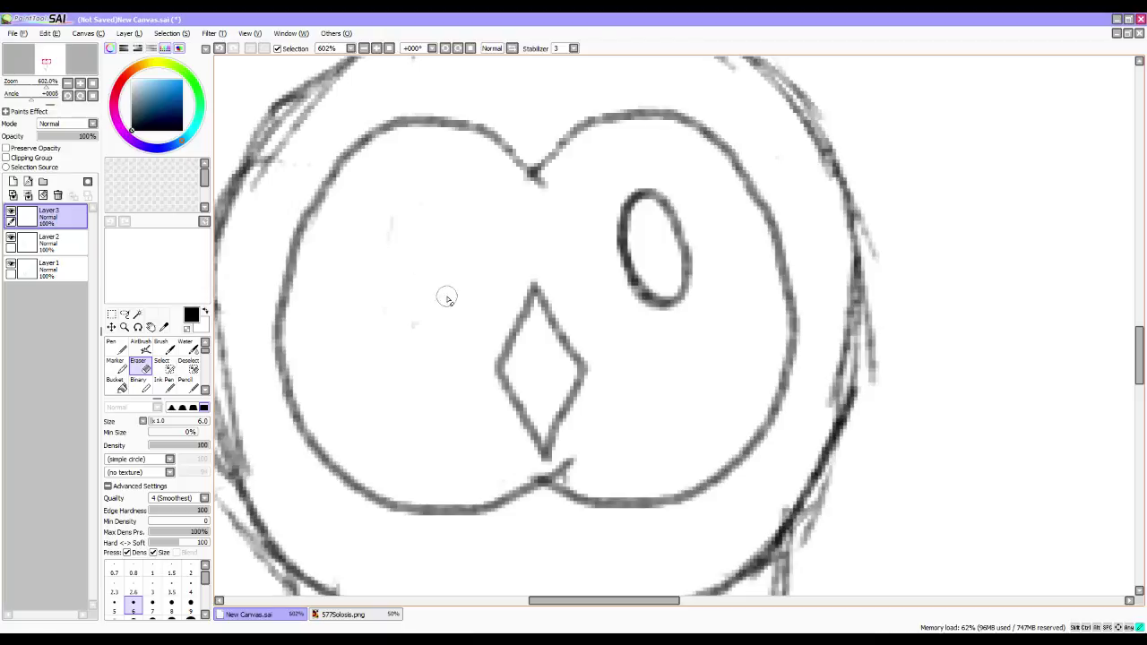
Mask the right eye with the Select brush at size 25 and paste a copy of it onto a new layer.
click(163, 368)
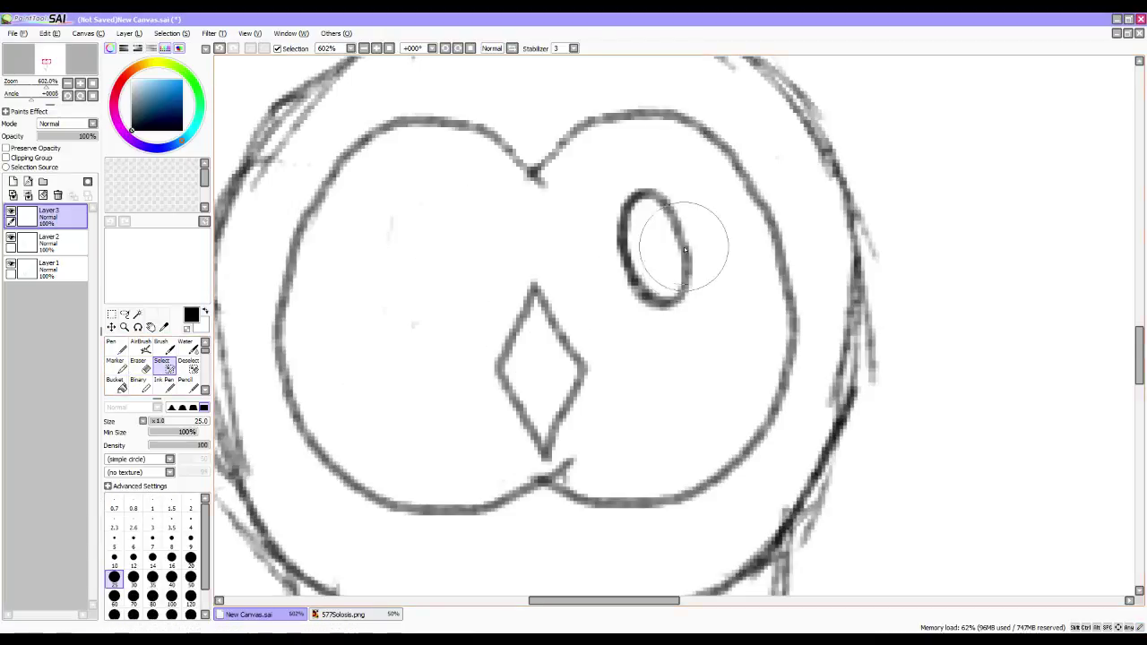
mouse_move(668, 211)
mouse_down()
mouse_move(646, 241)
mouse_move(673, 265)
mouse_move(658, 223)
mouse_move(631, 257)
mouse_up()
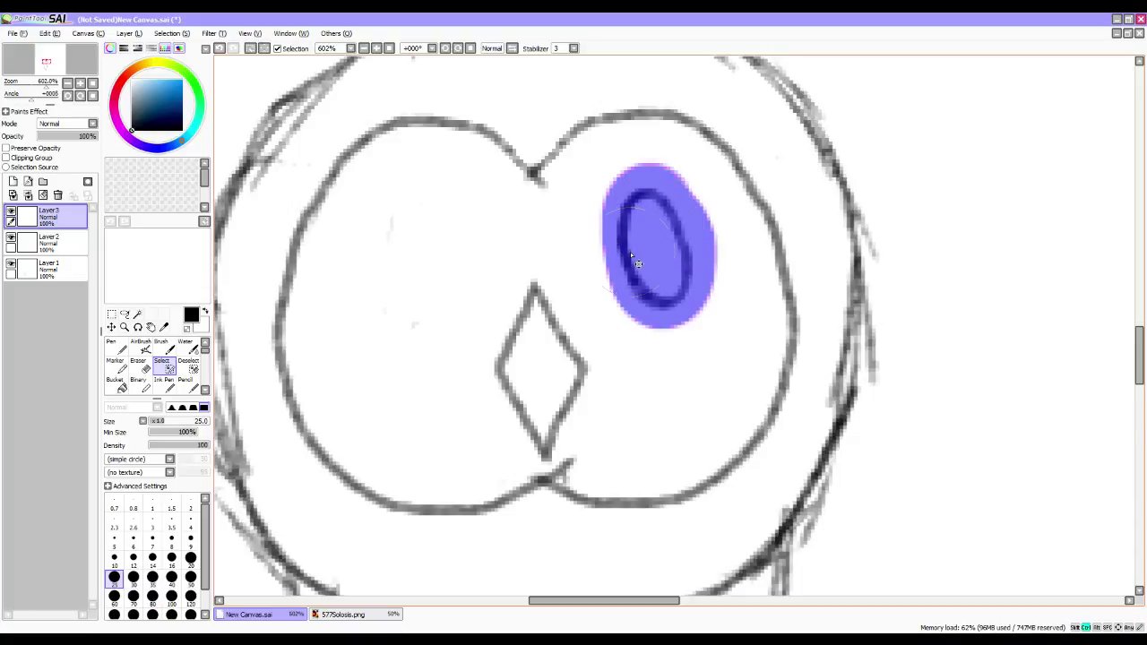
key(ctrl+c)
key(ctrl+v)
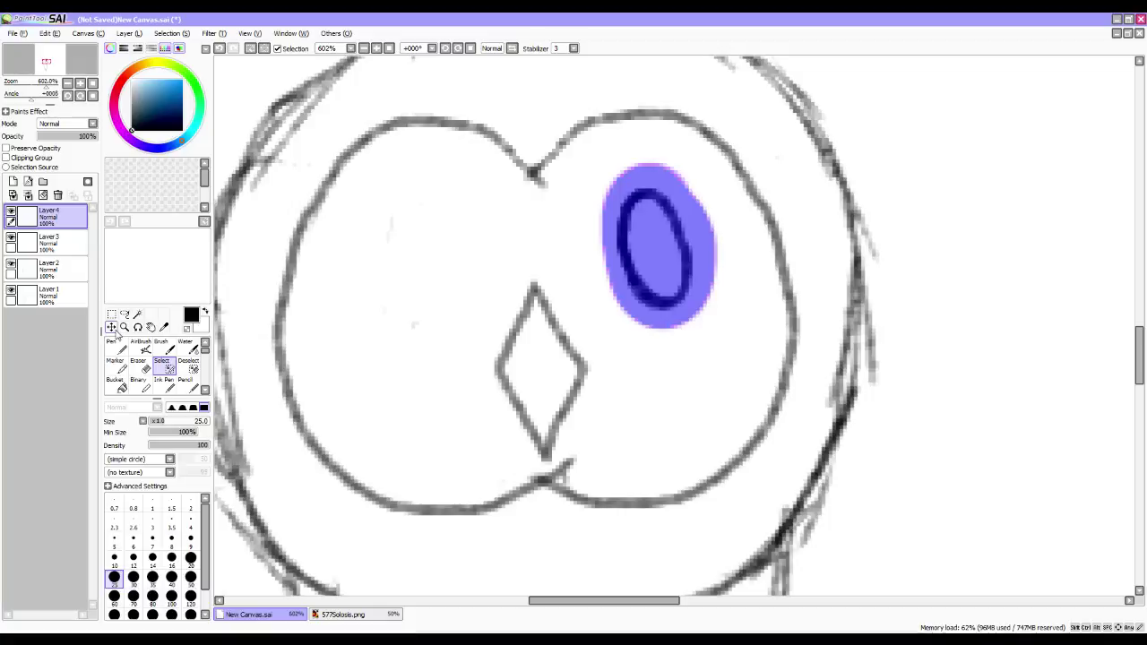
Move the copied eye into the left lobe and flip it horizontally to mirror the right eye.
click(111, 326)
drag(650, 258, 406, 262)
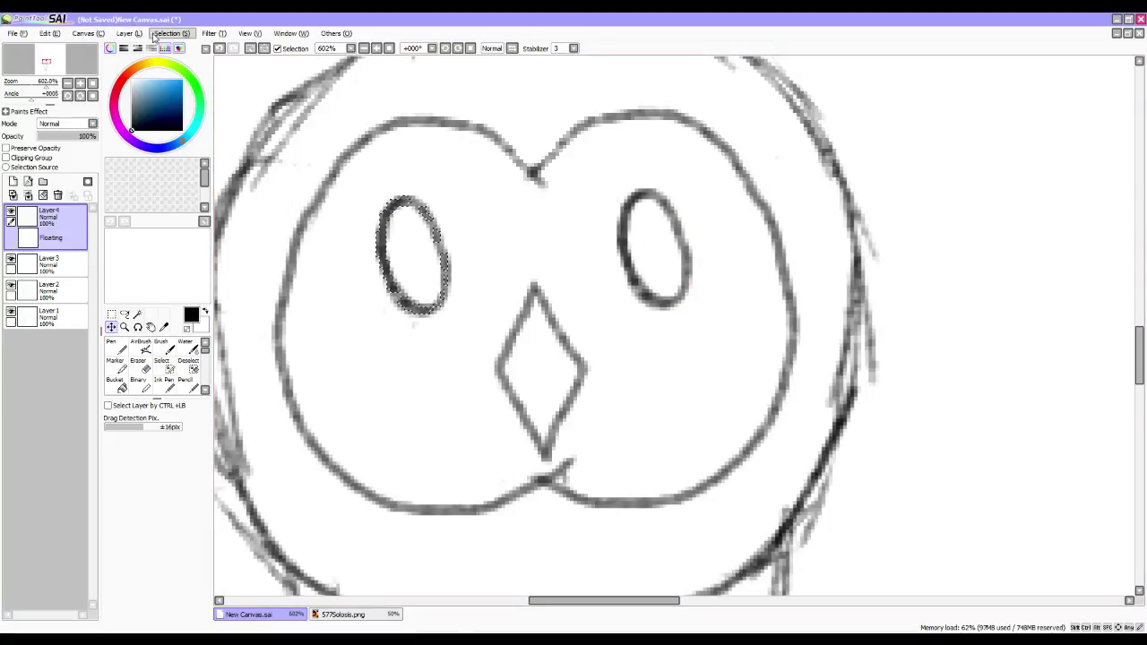
click(128, 33)
click(192, 247)
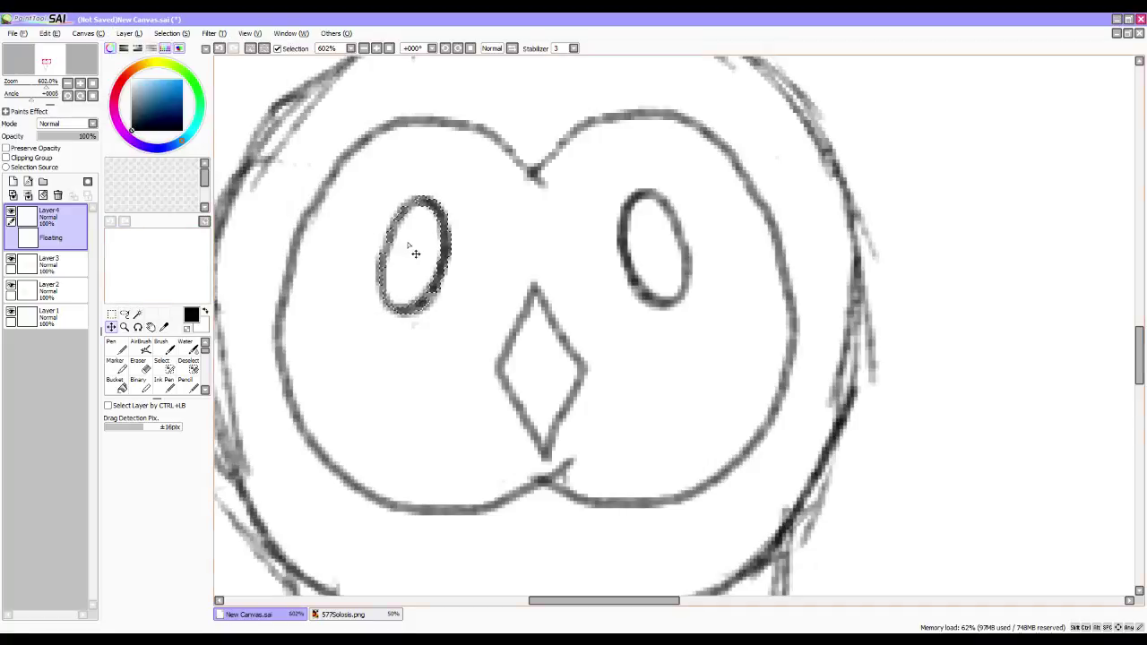
Nudge the mirrored left eye into place, and shift the diamond mouth on Layer3 slightly upward using a Select brush mask.
drag(422, 246, 420, 253)
key(ctrl+d)
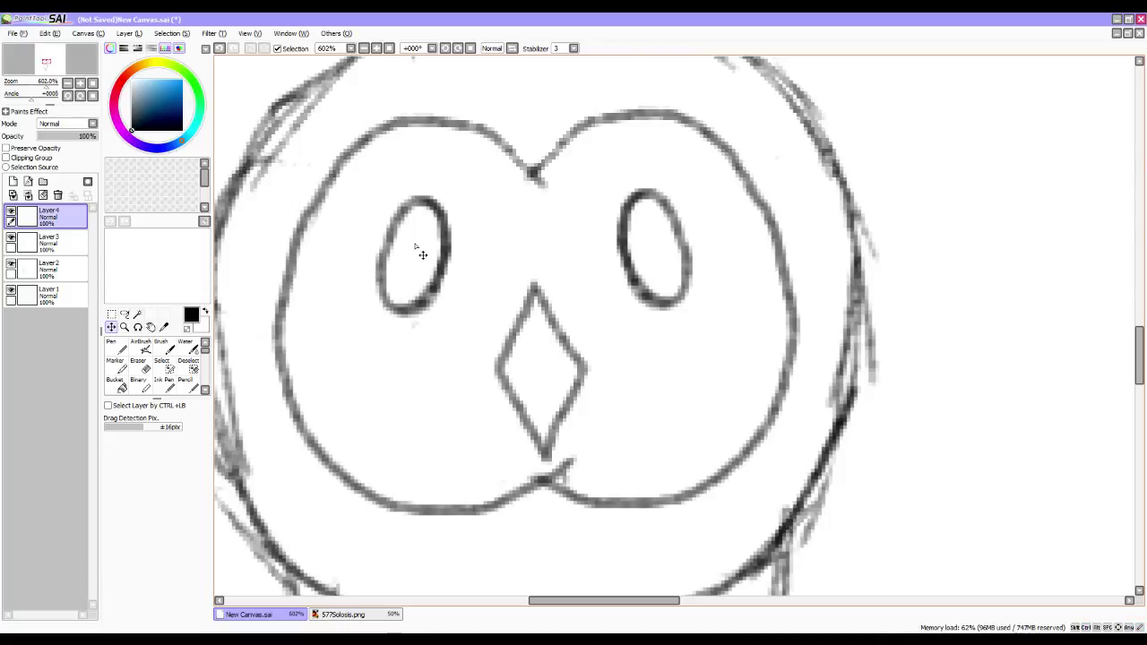
click(49, 242)
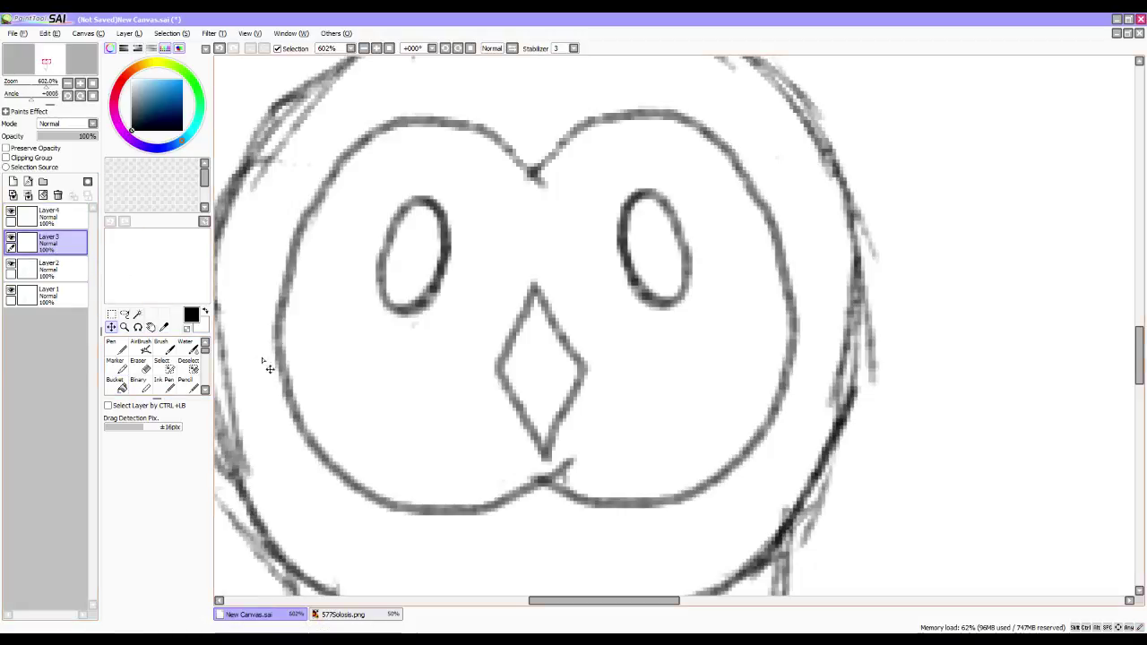
click(162, 364)
mouse_move(528, 305)
mouse_down()
mouse_move(521, 369)
mouse_move(538, 425)
mouse_move(557, 397)
mouse_move(524, 323)
mouse_up()
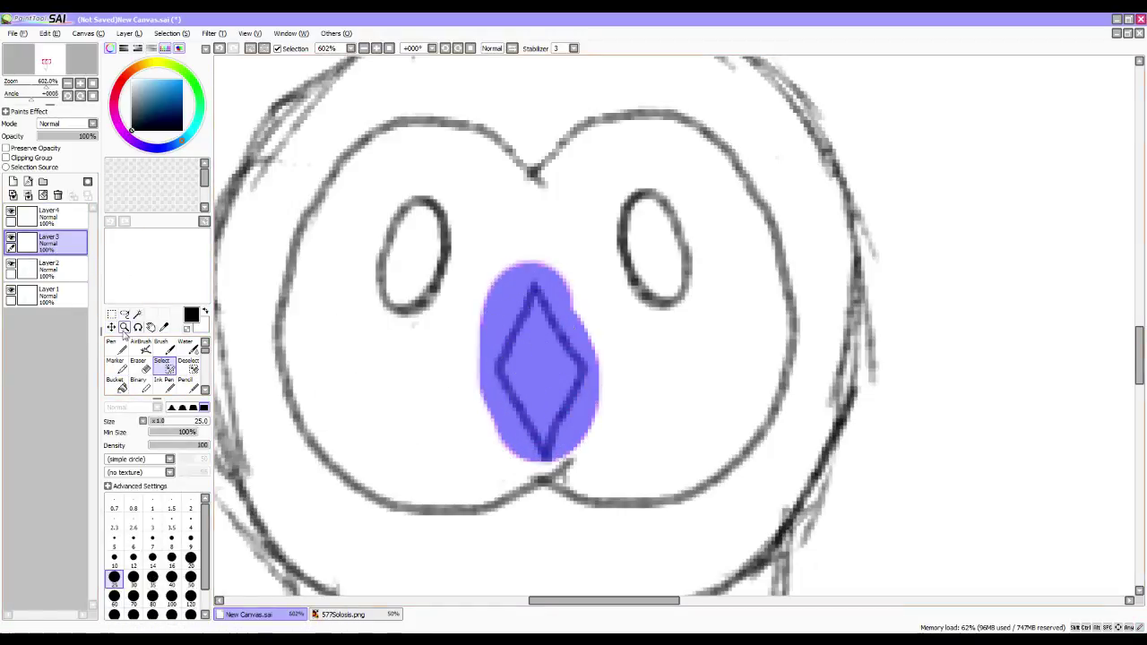
click(111, 327)
mouse_move(537, 402)
mouse_down()
mouse_move(529, 385)
mouse_move(530, 399)
mouse_move(539, 389)
mouse_up()
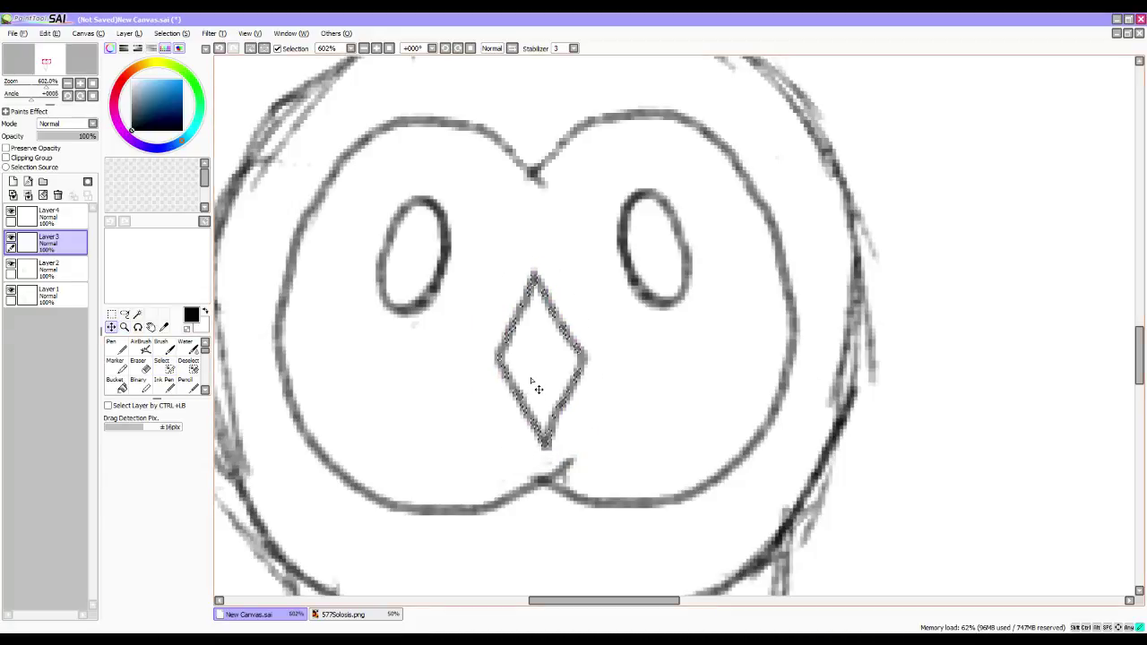
key(ctrl+d)
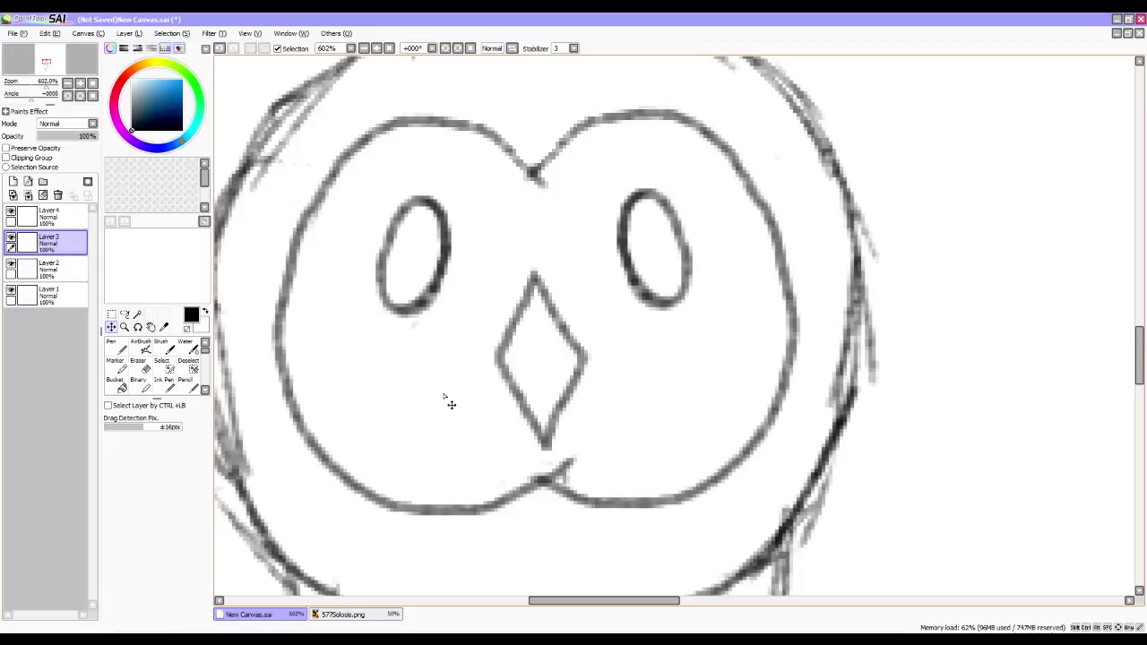
Merge Layer4 and Layer3 down into Layer2, and add a new empty layer on top.
click(63, 217)
key(ctrl+e)
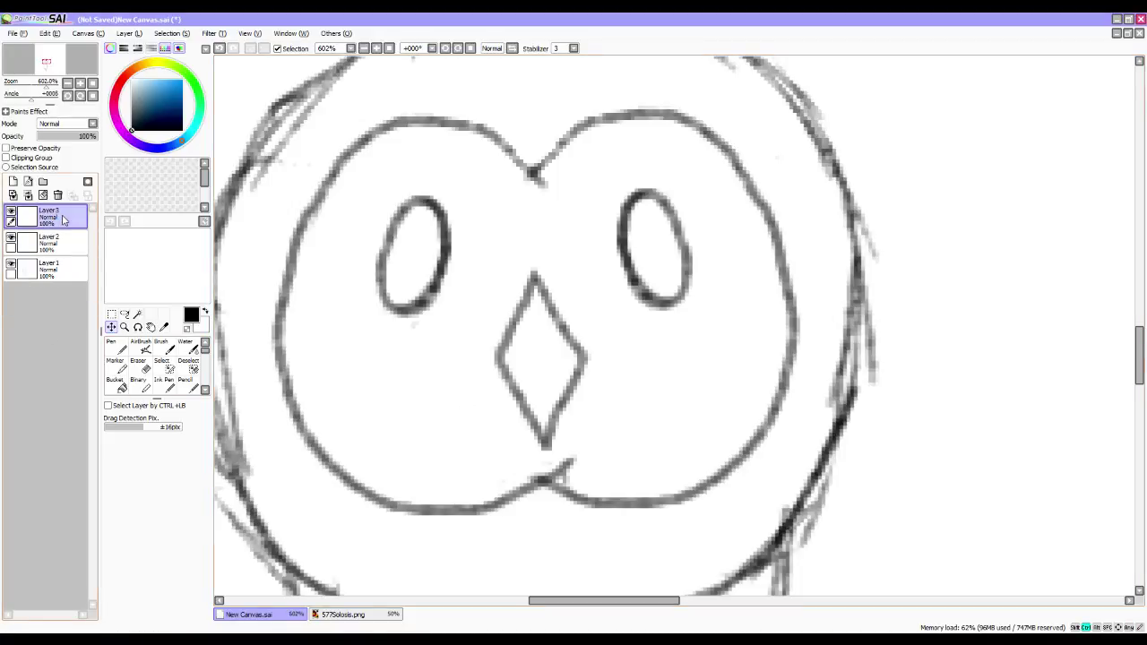
key(ctrl+e)
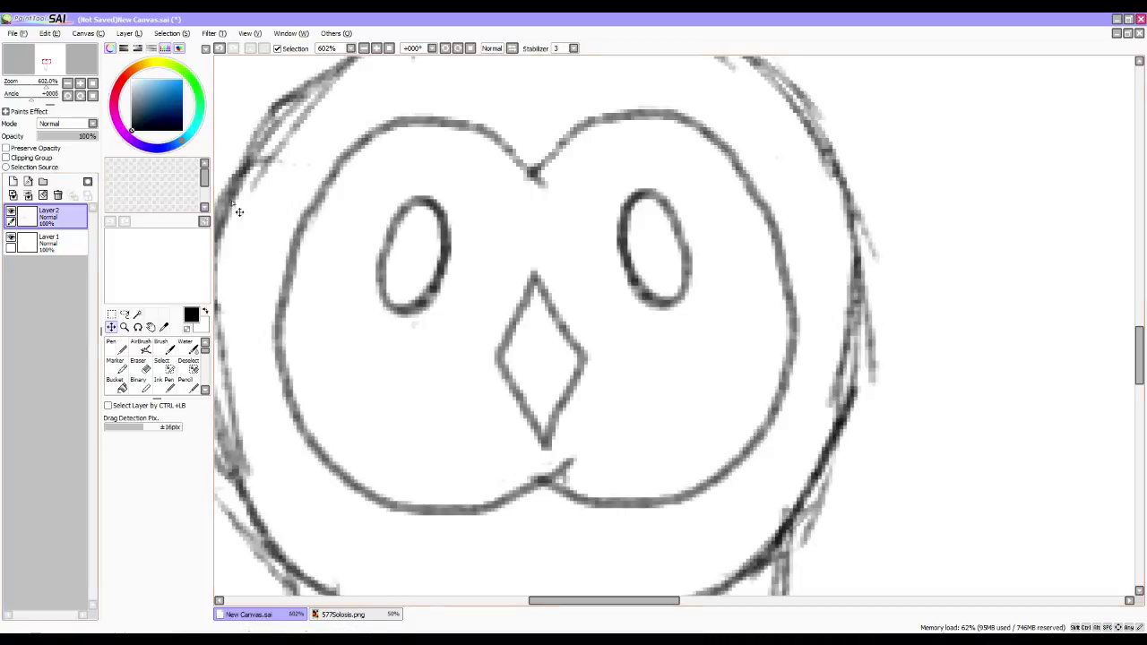
click(14, 183)
drag(606, 222, 575, 286)
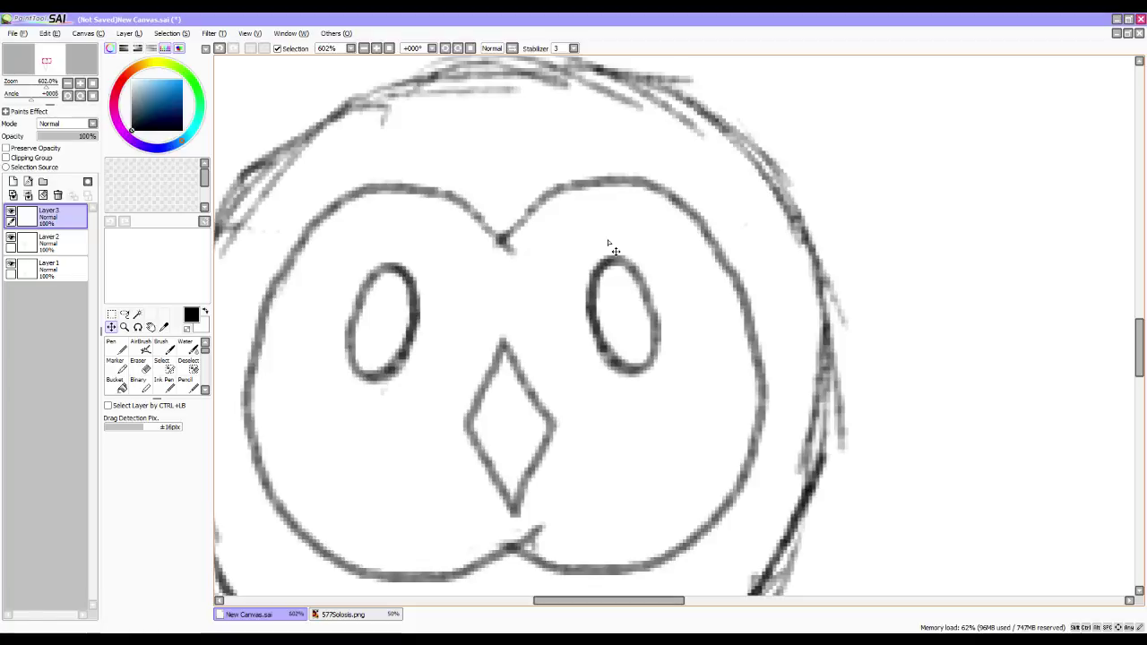
click(188, 383)
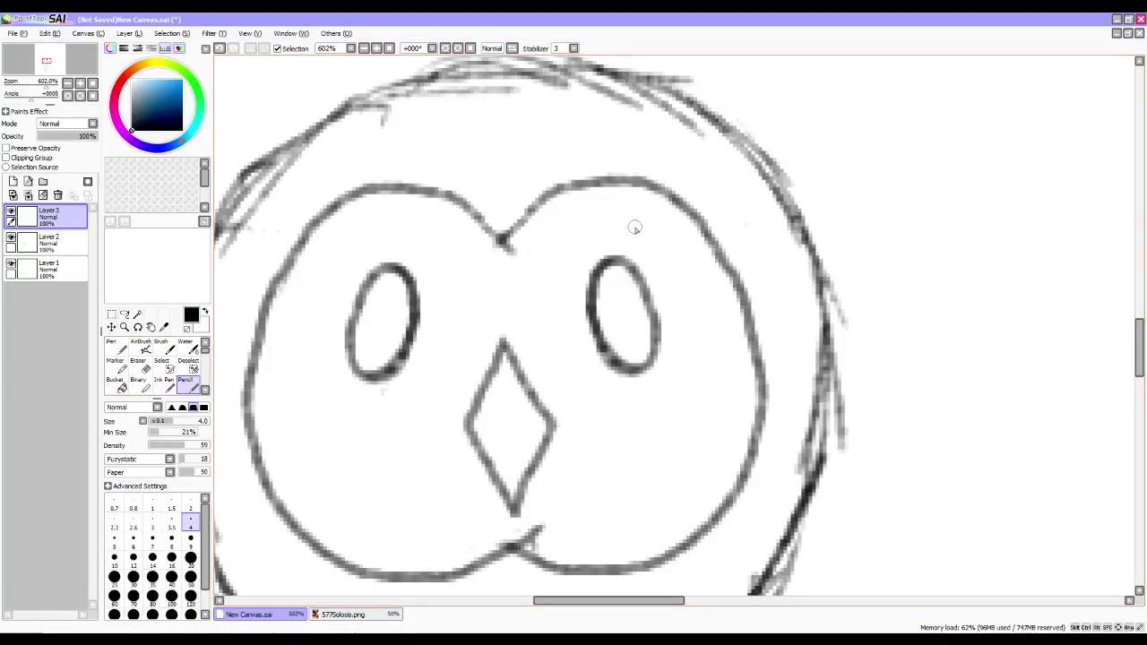
mouse_move(632, 234)
mouse_down()
mouse_move(633, 191)
mouse_move(659, 183)
mouse_move(678, 119)
mouse_up()
key(ctrl+z)
key(ctrl+z)
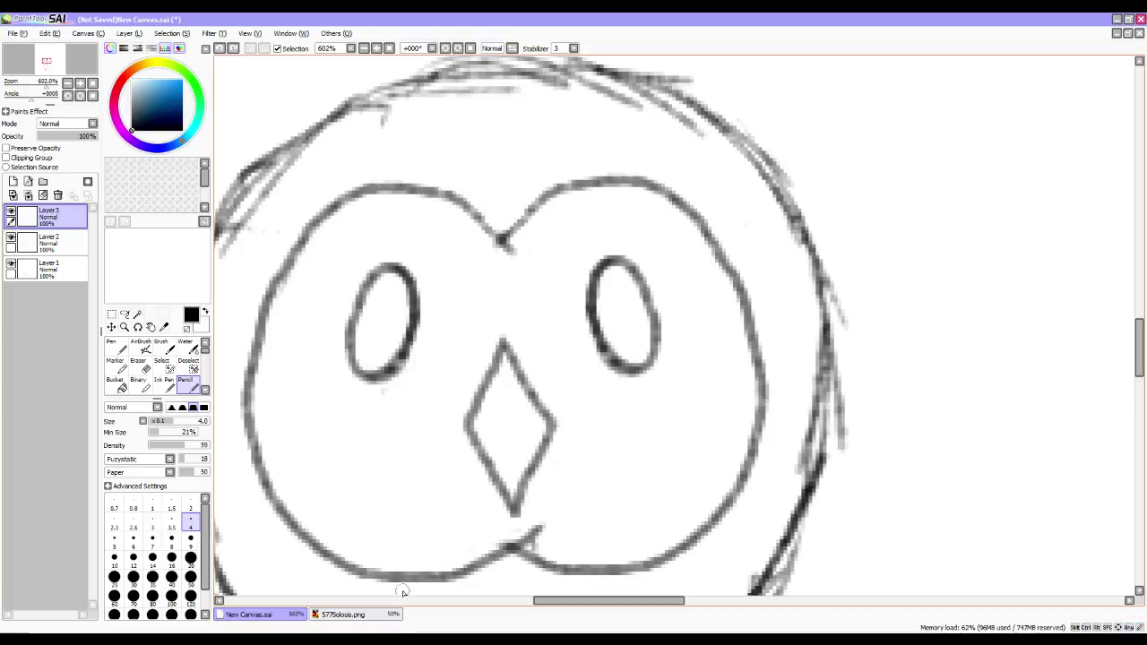
Check the 577Solosis.png reference and mask the whole face, including eyes and mouth, with the Select brush at size 25.
click(340, 614)
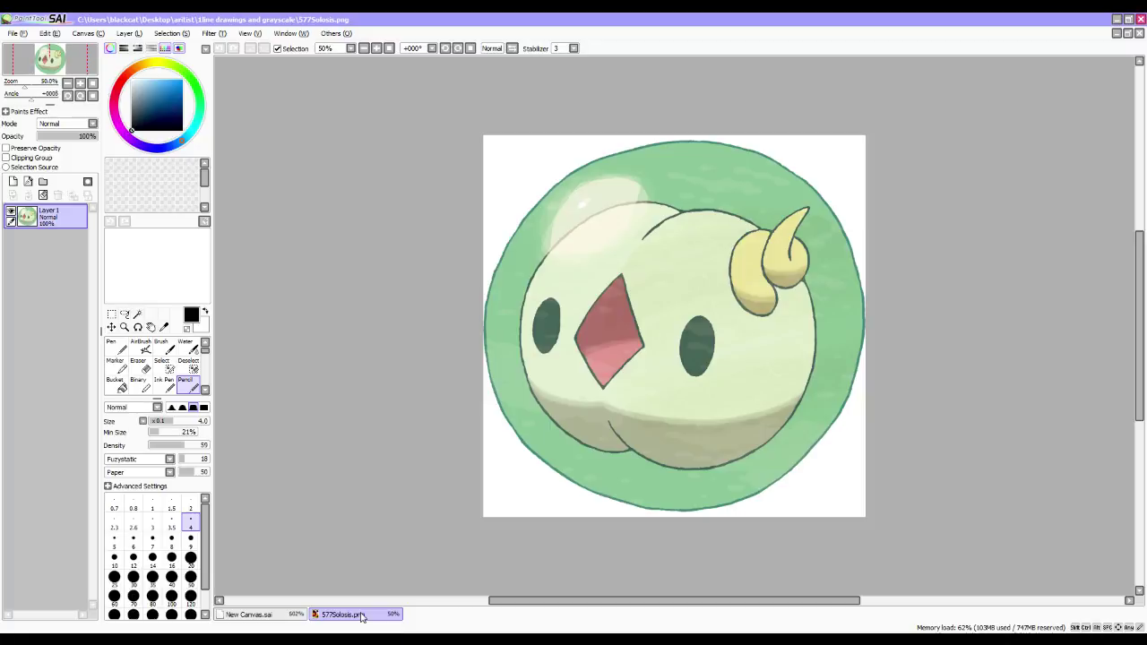
key(ctrl+Tab)
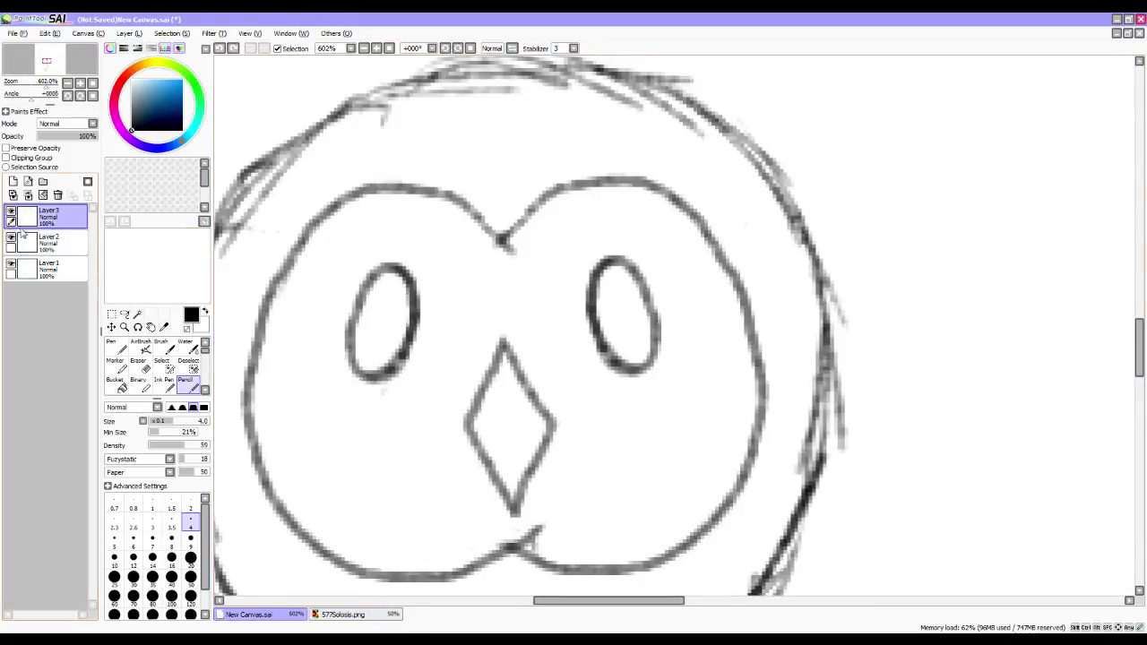
mouse_move(528, 401)
mouse_down()
mouse_move(532, 353)
mouse_move(548, 385)
mouse_move(561, 350)
mouse_move(562, 367)
mouse_up()
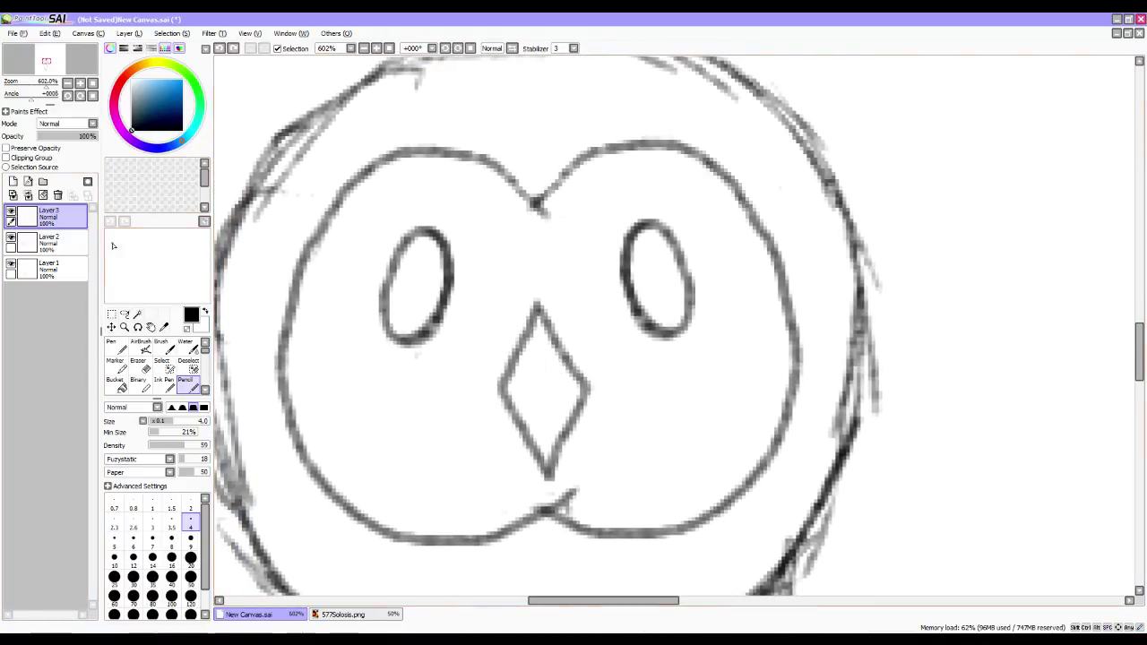
click(162, 363)
mouse_move(537, 202)
mouse_down()
mouse_move(439, 175)
mouse_move(366, 208)
mouse_move(323, 290)
mouse_move(319, 422)
mouse_move(411, 520)
mouse_move(568, 512)
mouse_move(717, 522)
mouse_move(770, 415)
mouse_move(738, 230)
mouse_move(615, 184)
mouse_move(482, 259)
mouse_move(568, 250)
mouse_move(616, 400)
mouse_move(704, 369)
mouse_move(653, 422)
mouse_move(682, 475)
mouse_move(674, 414)
mouse_move(554, 359)
mouse_move(435, 333)
mouse_move(475, 303)
mouse_move(390, 233)
mouse_move(512, 287)
mouse_move(564, 285)
mouse_move(459, 254)
mouse_move(668, 430)
mouse_up()
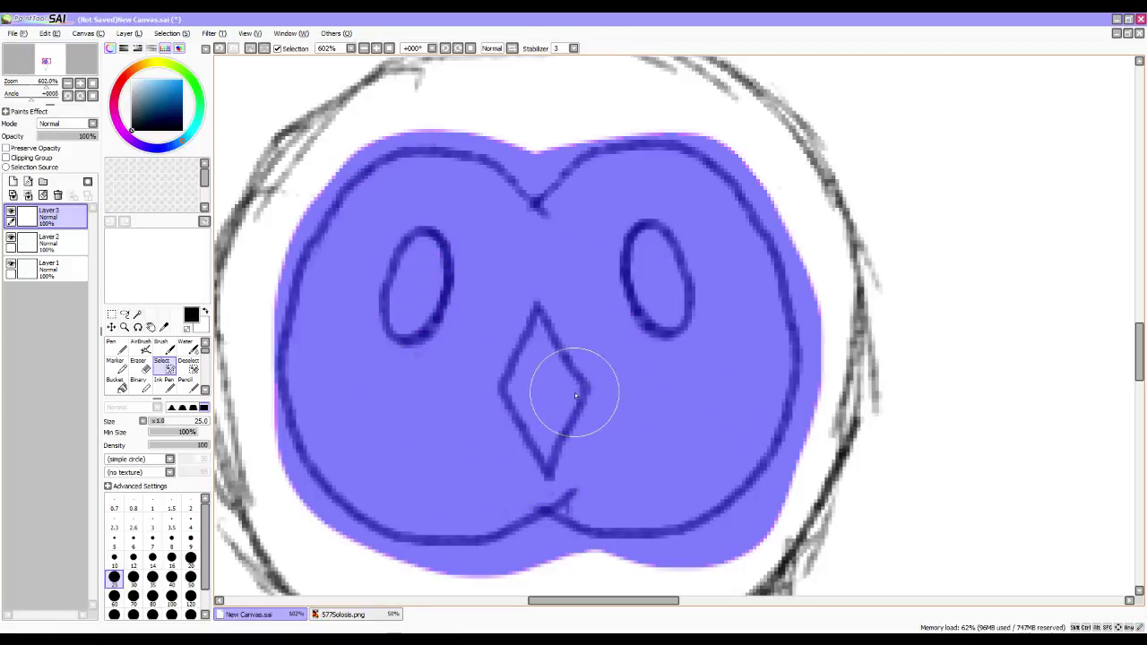
key(ctrl+t)
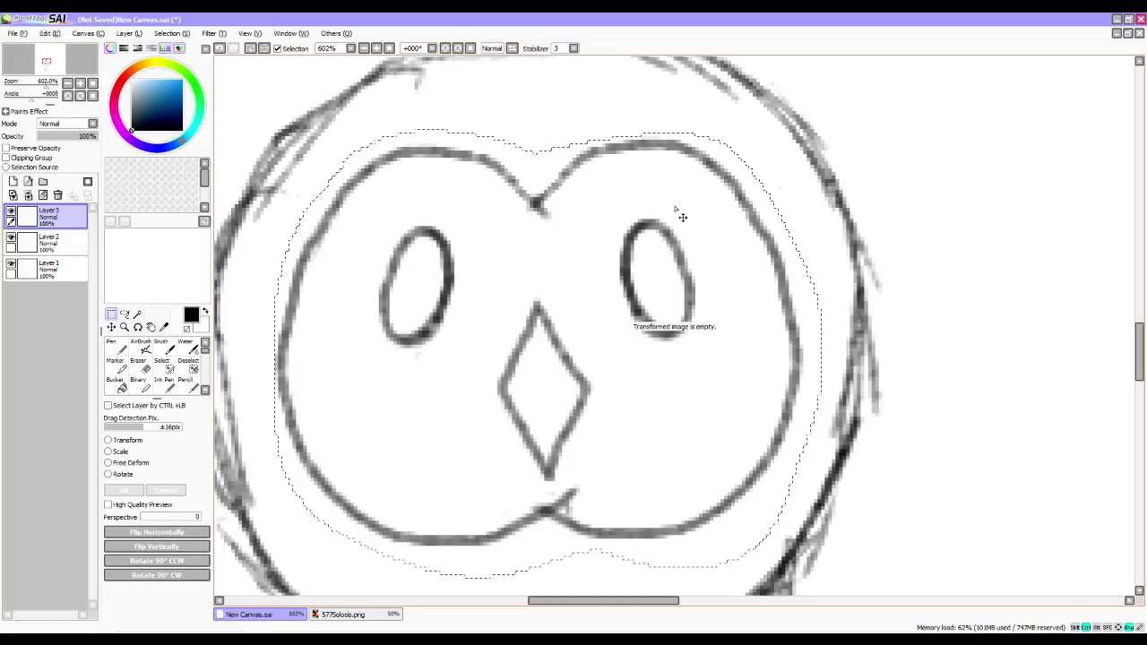
Transform the masked face on Layer2, scaling it down slightly and centring it inside the head circle.
click(60, 247)
key(ctrl+t)
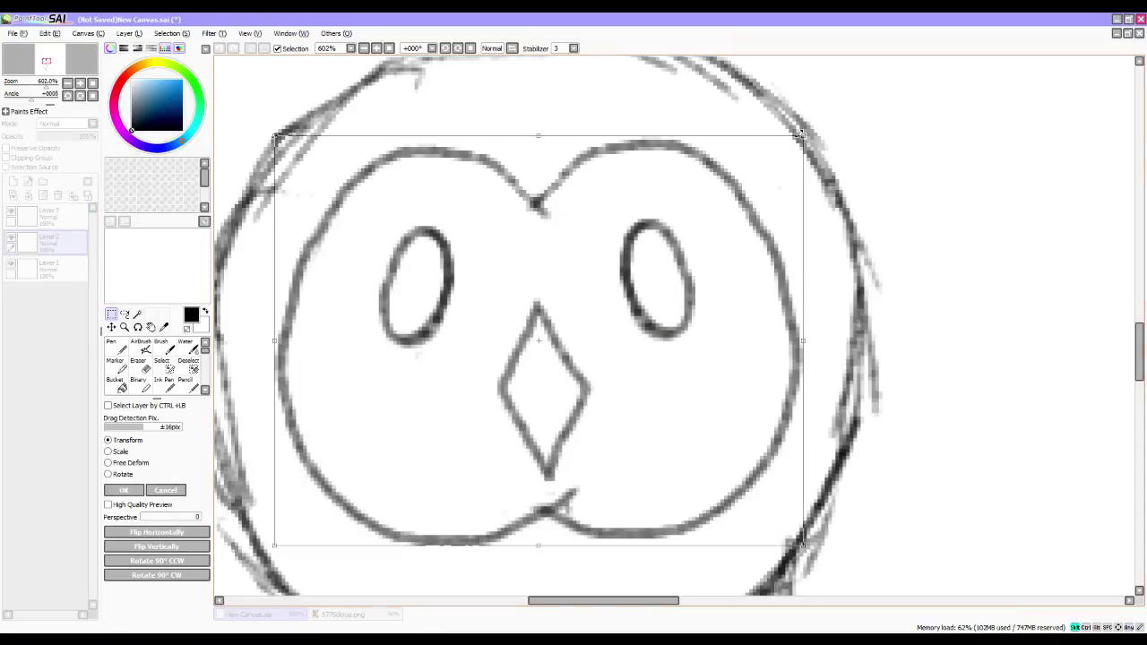
drag(804, 135, 693, 224)
drag(507, 324, 564, 276)
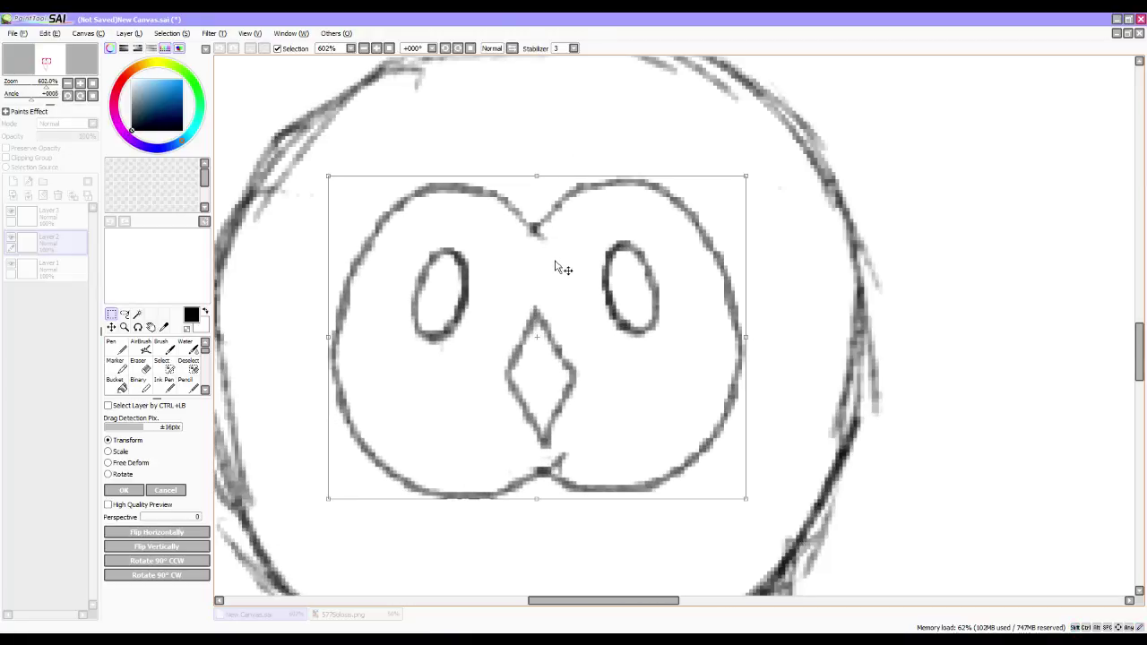
drag(328, 499, 299, 529)
drag(595, 394, 610, 380)
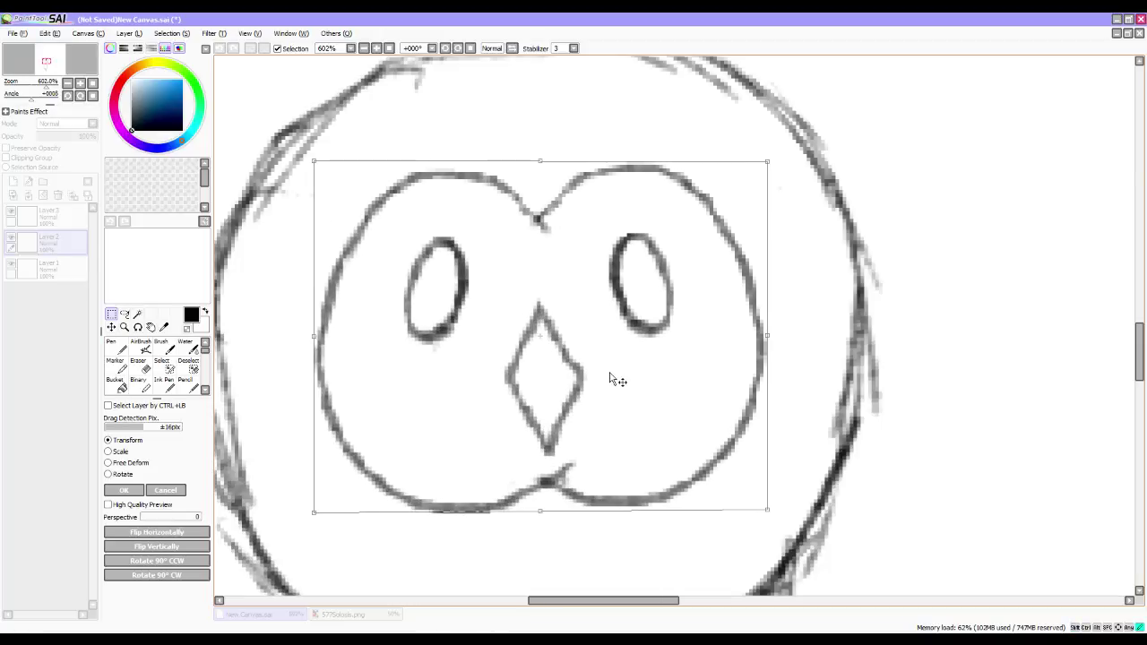
key(Return)
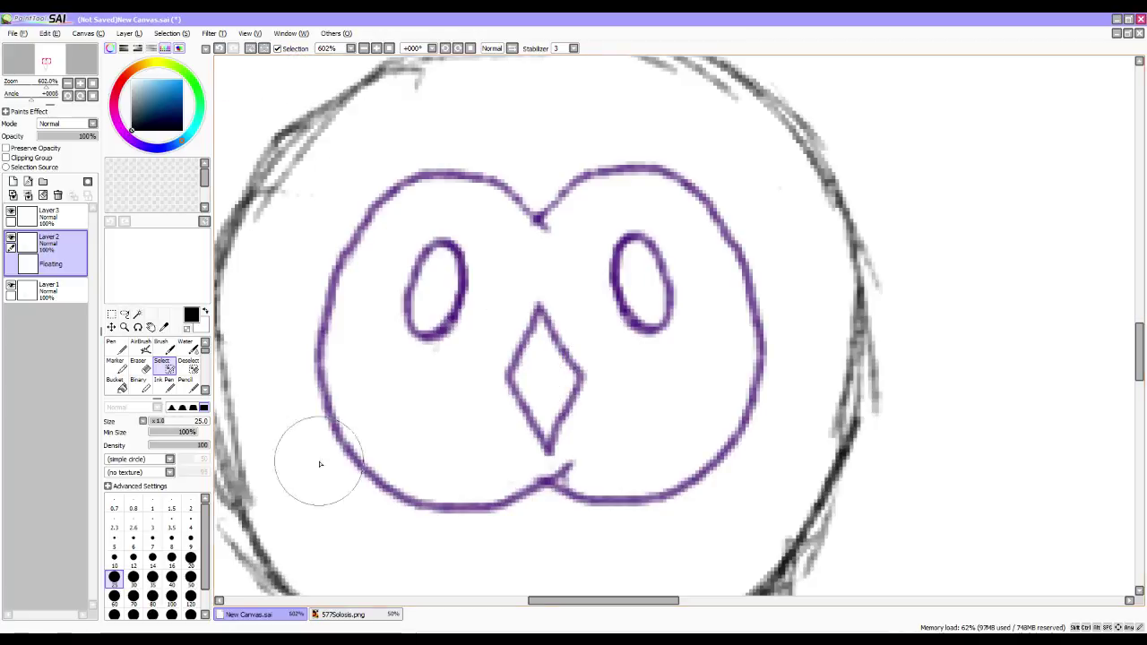
Compare the resized face with the 577Solosis.png reference and clear the selection on the canvas.
click(361, 616)
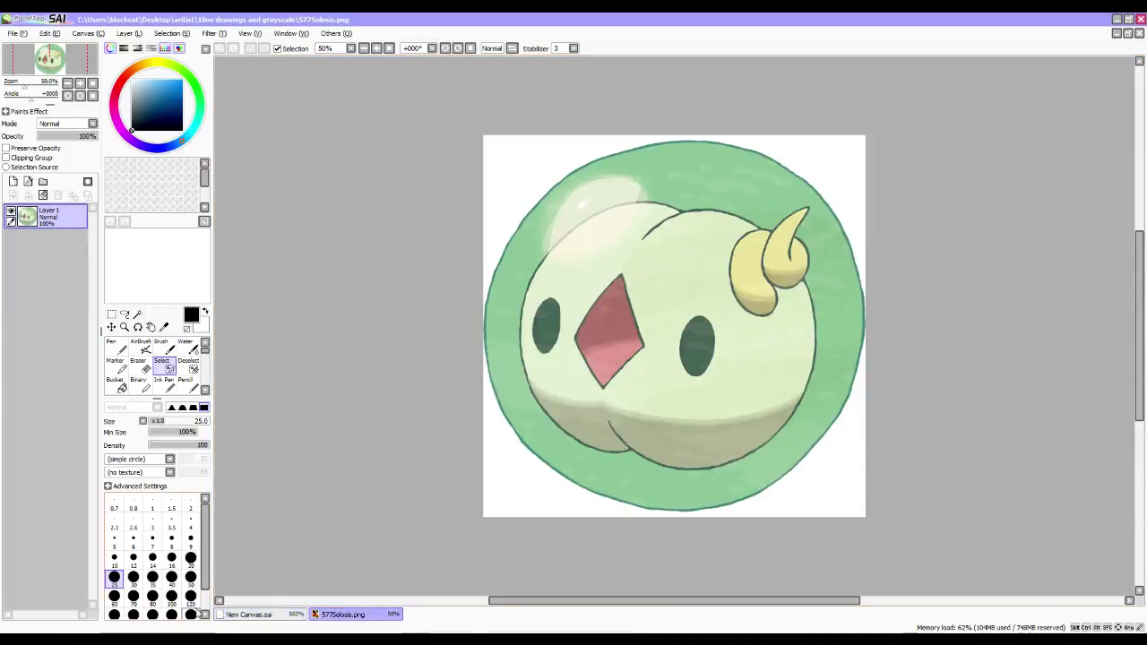
click(242, 616)
key(ctrl+d)
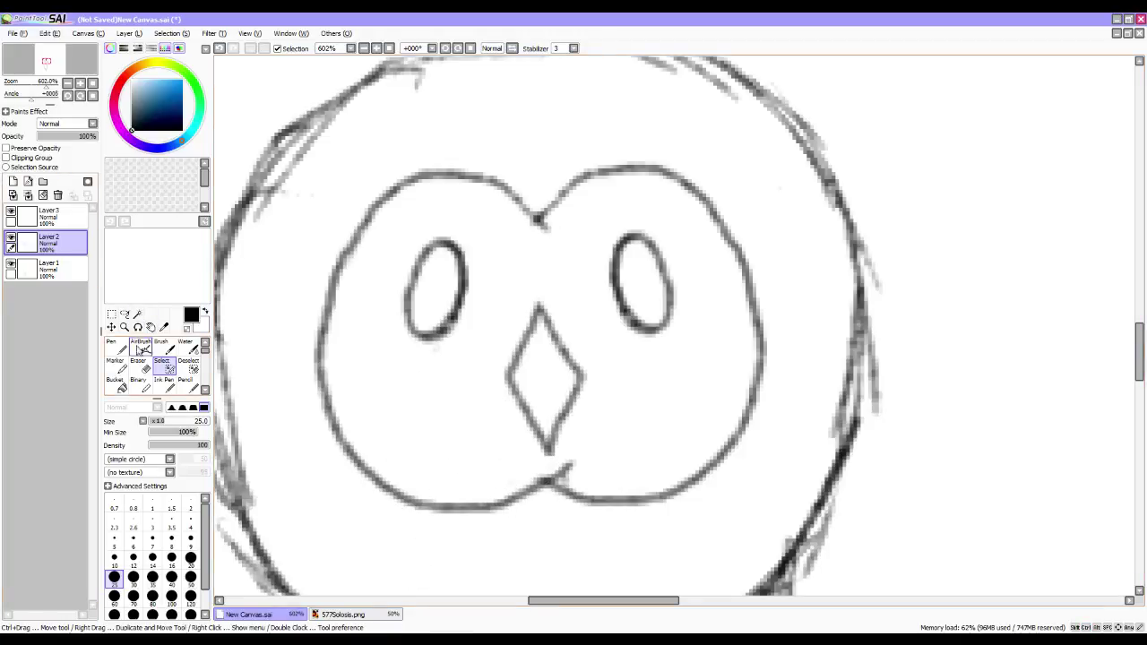
Erase the stray sketch lines outside the head circle along its right side and top with the Eraser at size 6.
click(139, 366)
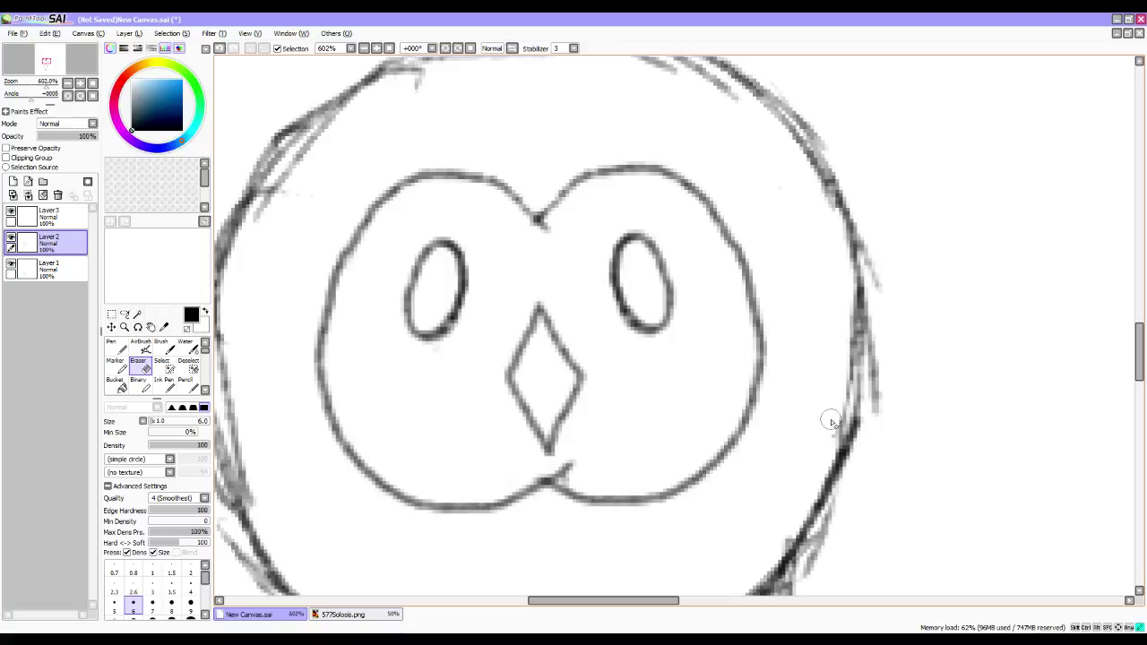
drag(875, 413, 870, 223)
drag(647, 237, 653, 334)
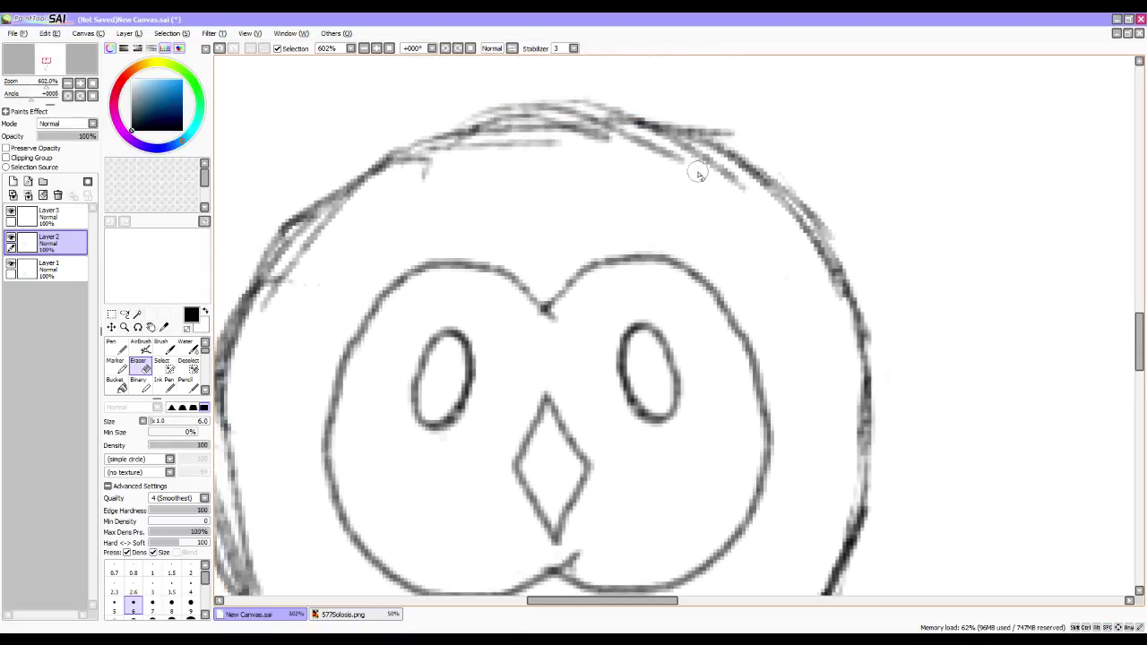
drag(733, 133, 704, 123)
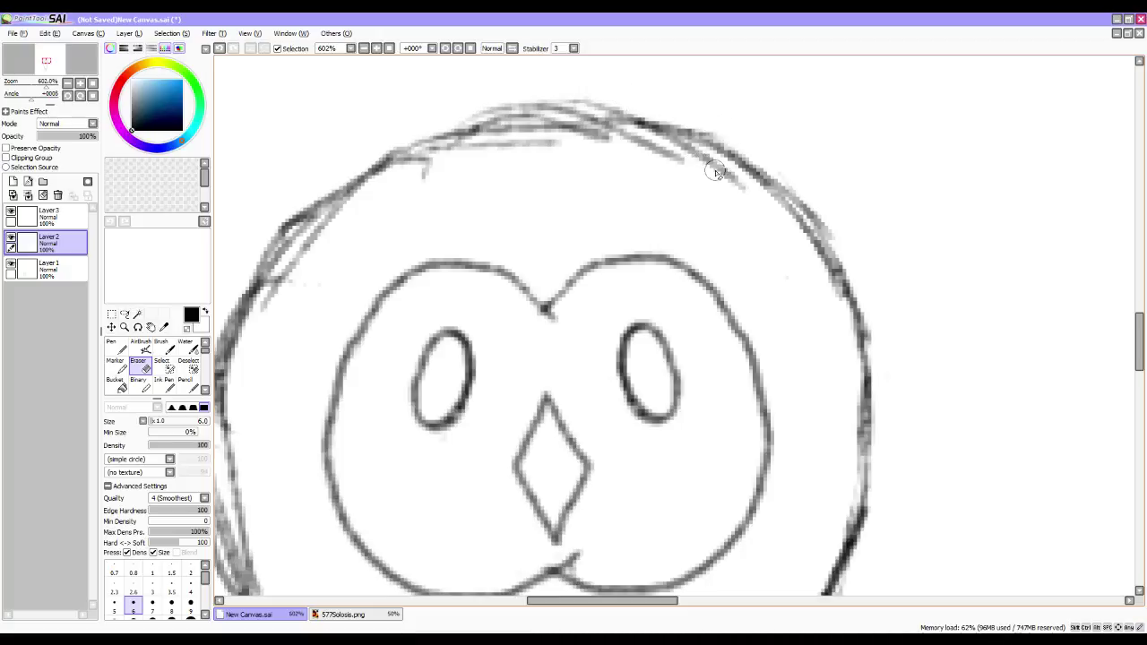
mouse_move(615, 103)
mouse_down()
mouse_move(463, 112)
mouse_move(648, 112)
mouse_up()
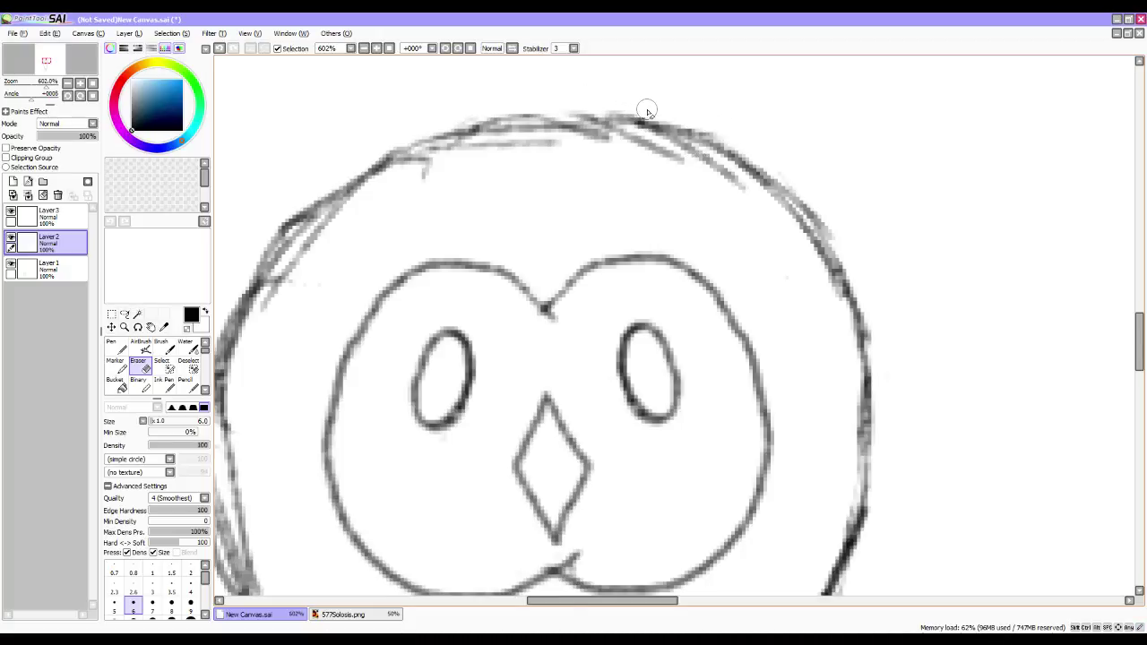
click(92, 97)
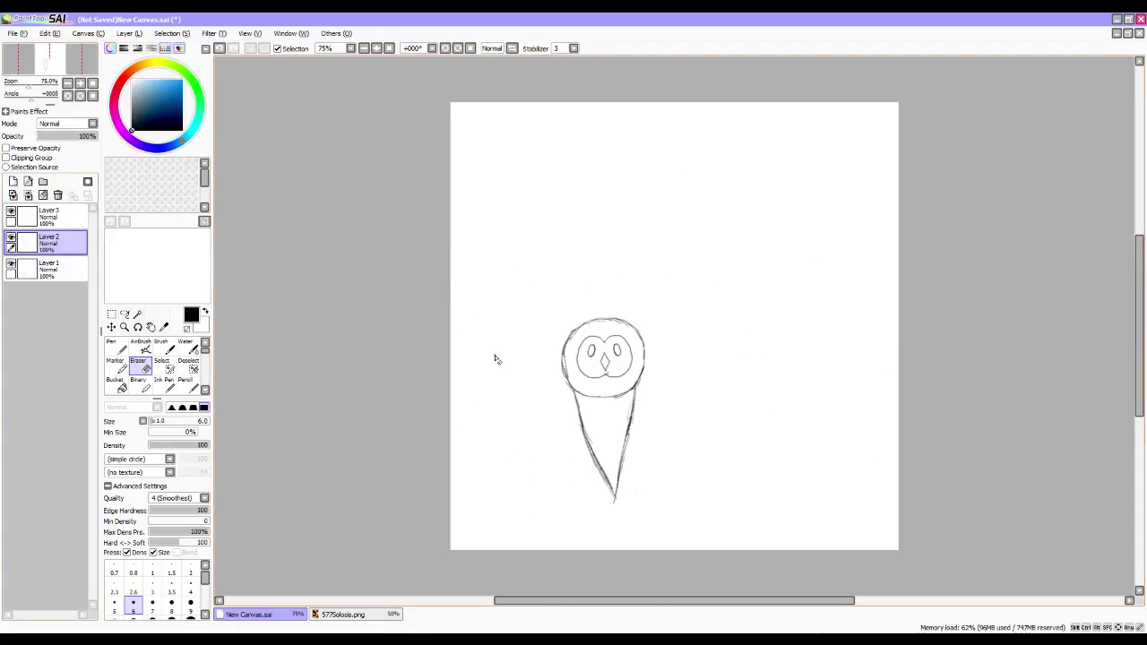
click(50, 217)
click(60, 240)
click(64, 274)
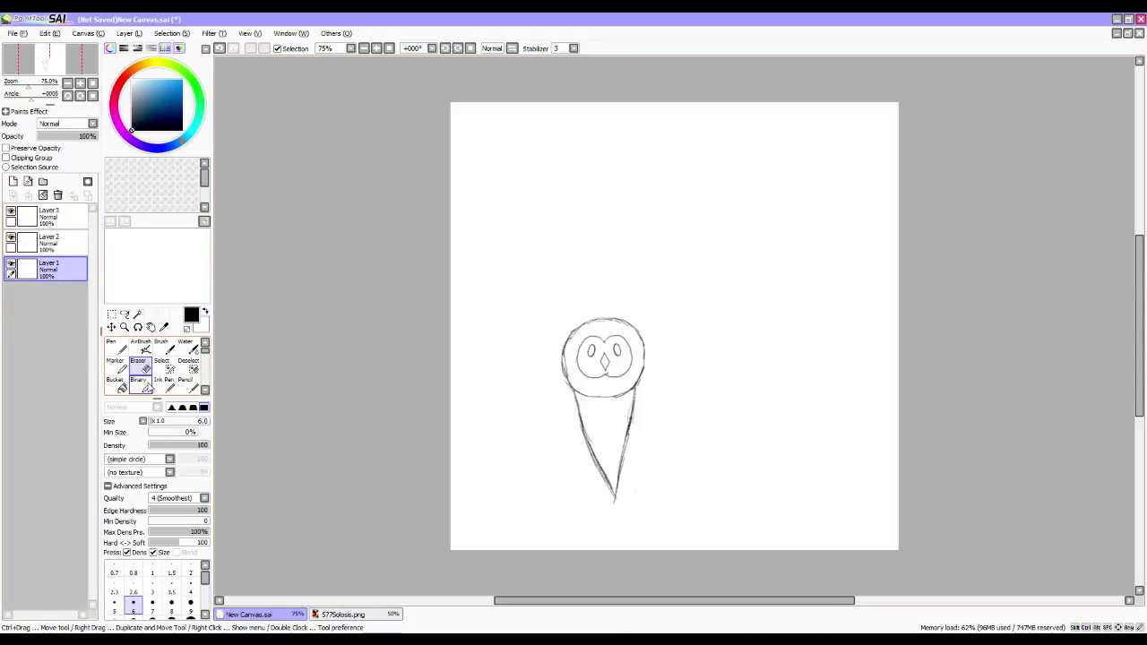
click(54, 242)
click(63, 219)
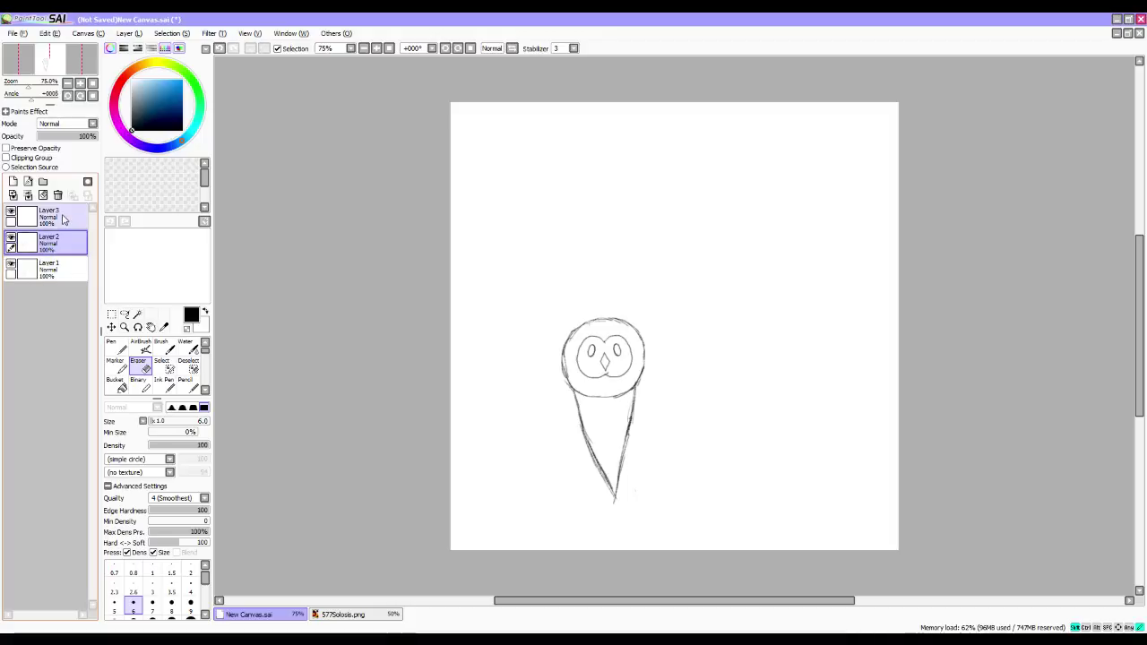
click(59, 240)
click(61, 219)
click(59, 251)
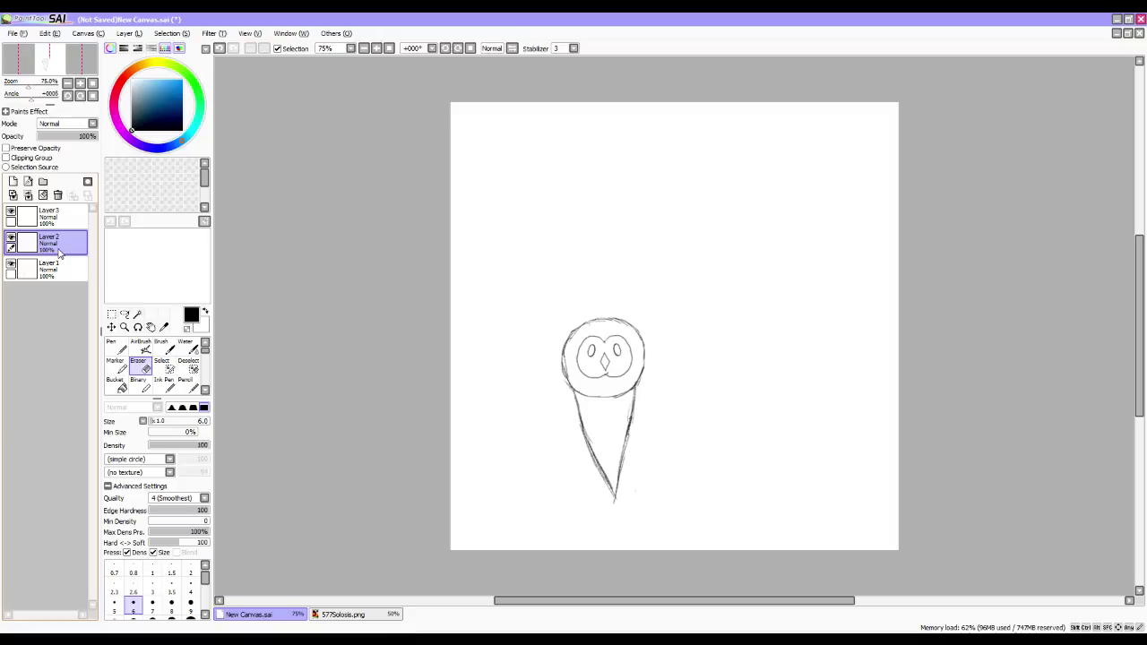
Sketch a small segmented, pointed ornament on Layer3 above the right eye, overlapping the face outline, with the Pencil at size 4.
click(54, 216)
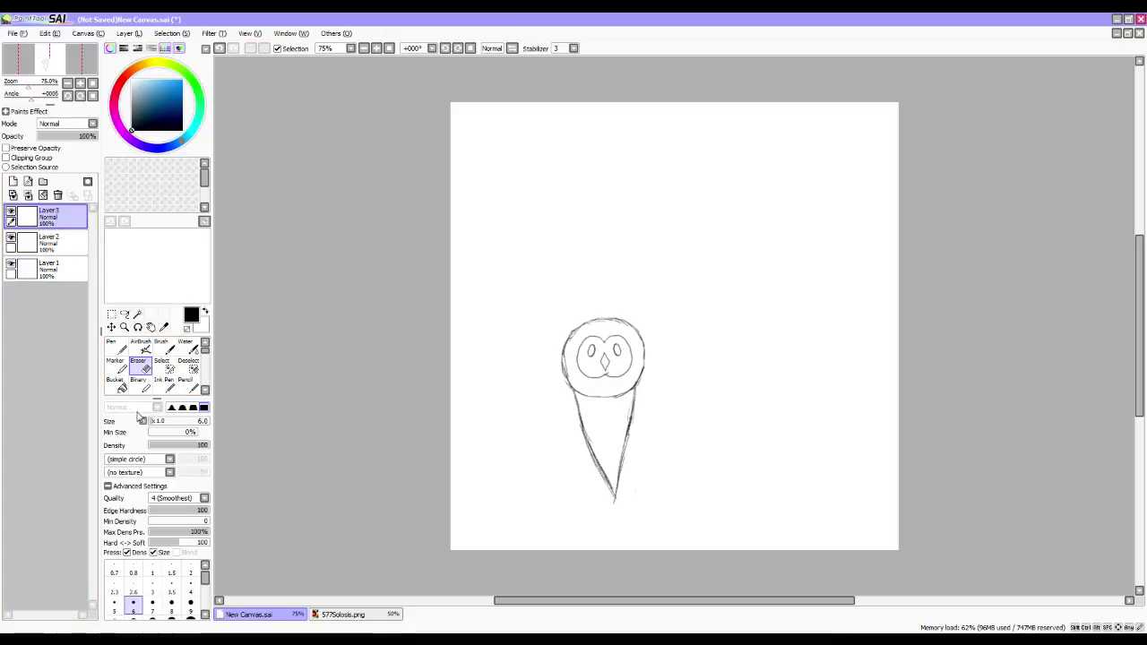
click(78, 83)
click(79, 82)
click(79, 82)
click(79, 83)
key(space)
mouse_move(455, 398)
mouse_down()
mouse_move(562, 172)
mouse_move(545, 255)
mouse_up()
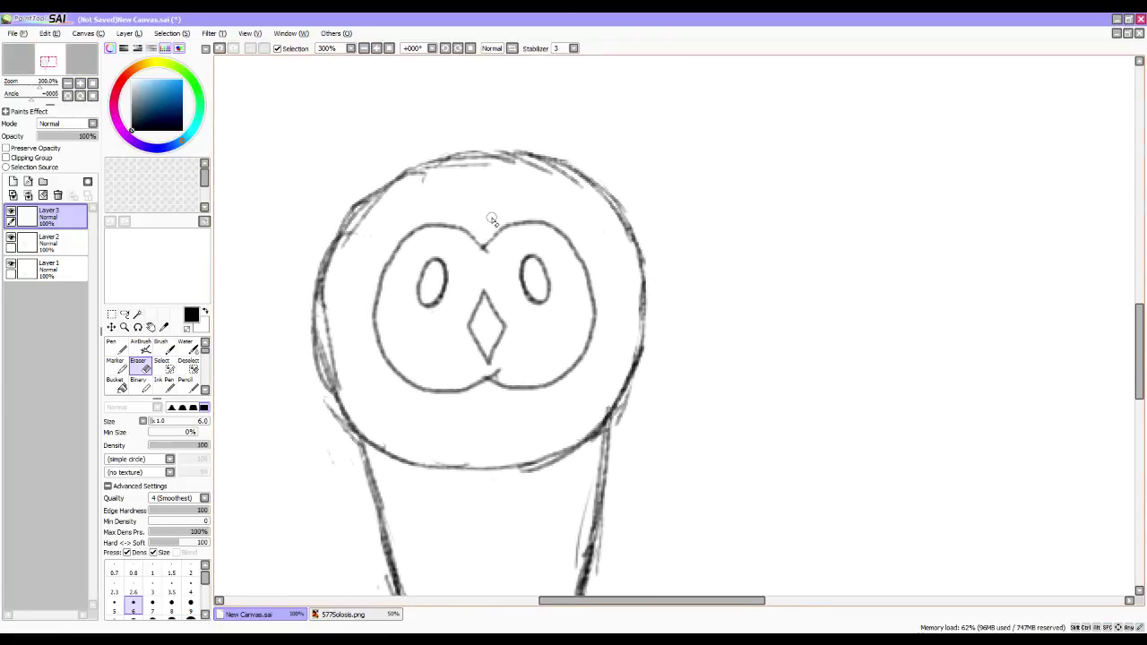
click(80, 82)
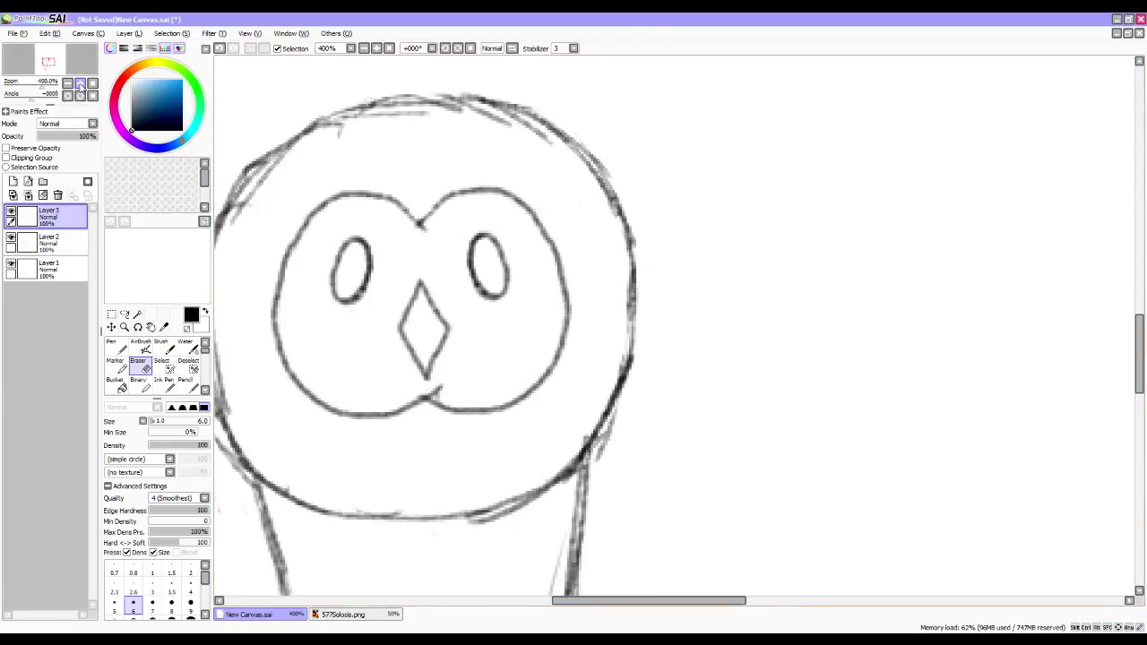
click(80, 83)
click(80, 82)
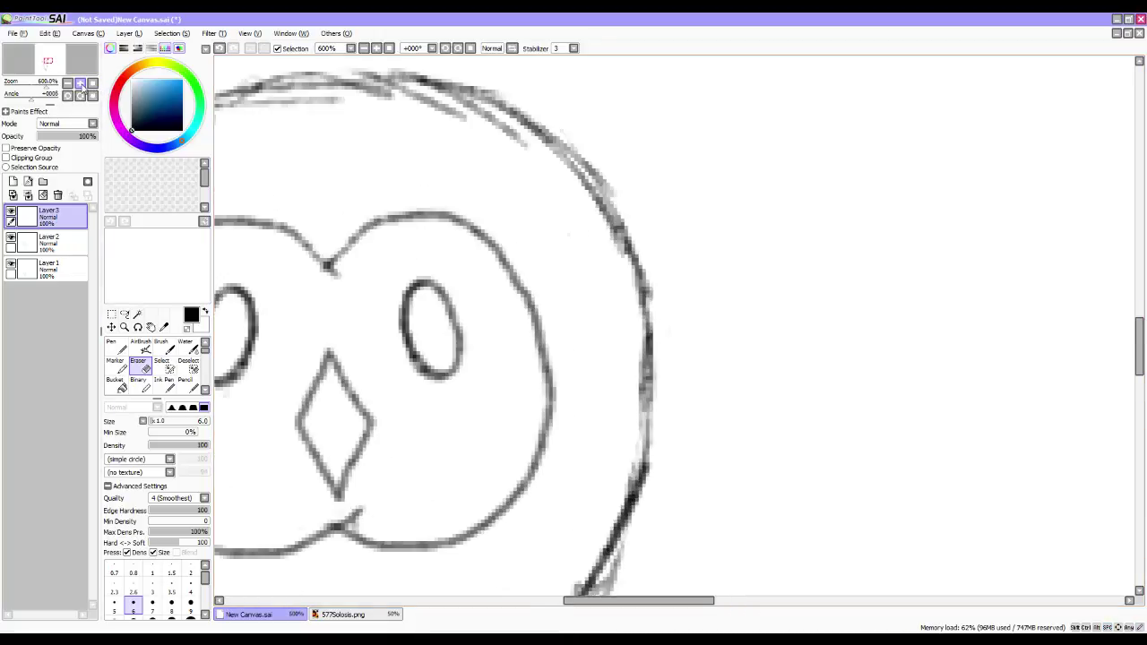
drag(423, 229, 590, 271)
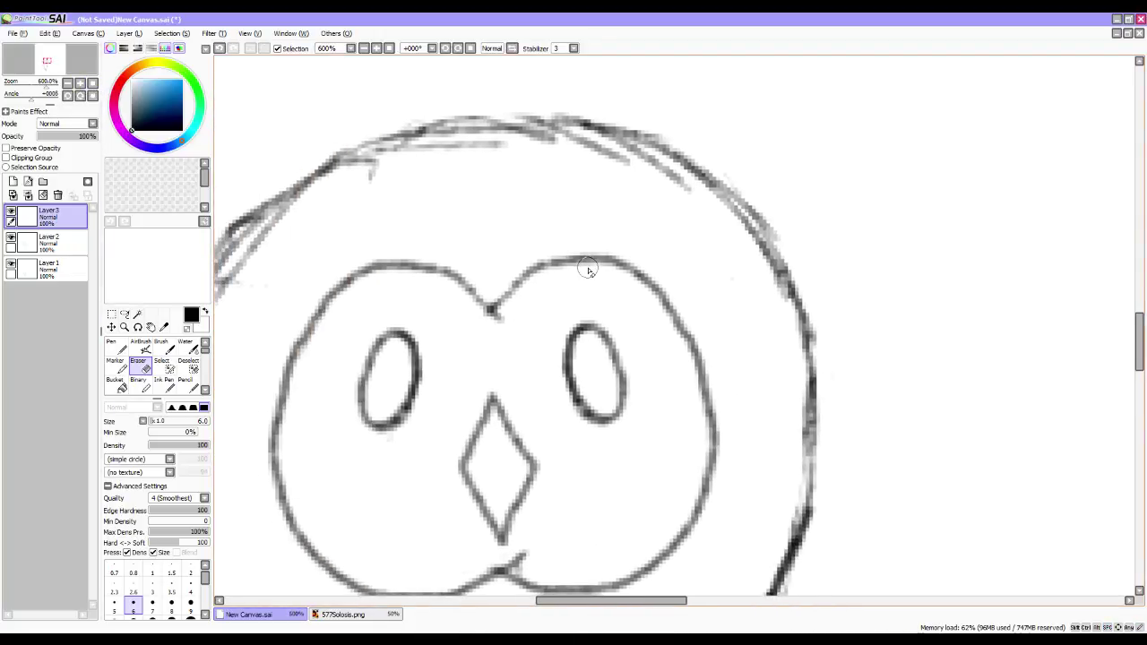
click(186, 388)
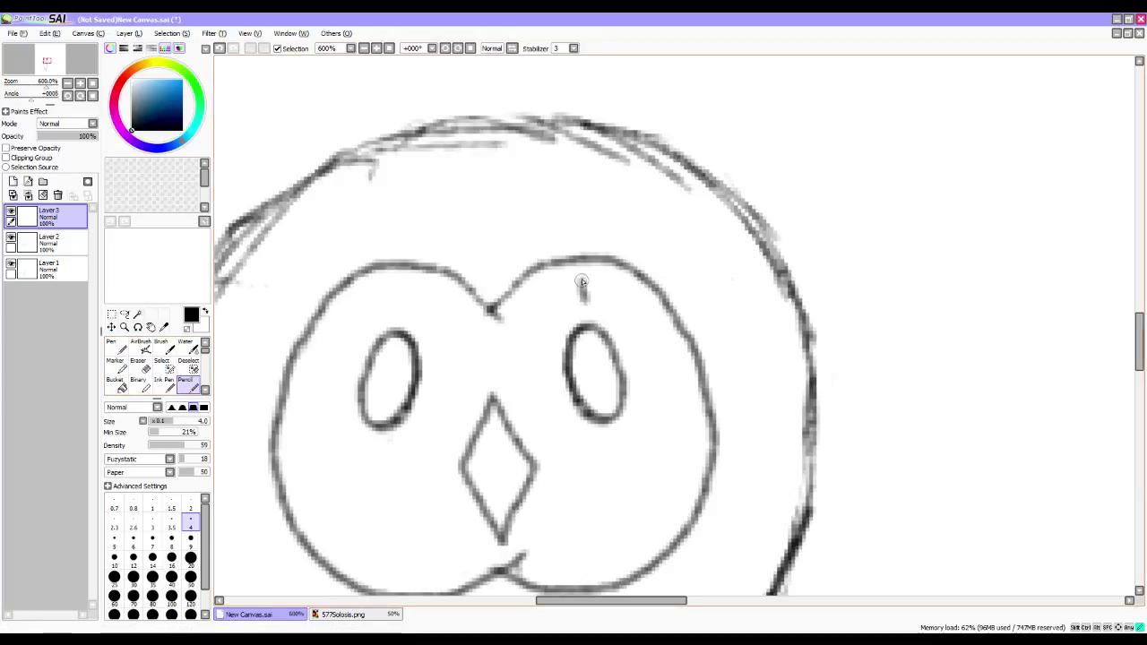
mouse_move(602, 266)
mouse_down()
mouse_move(648, 284)
mouse_move(624, 210)
mouse_move(647, 205)
mouse_move(662, 219)
mouse_move(688, 190)
mouse_move(686, 235)
mouse_move(672, 243)
mouse_move(677, 292)
mouse_move(657, 310)
mouse_move(586, 303)
mouse_up()
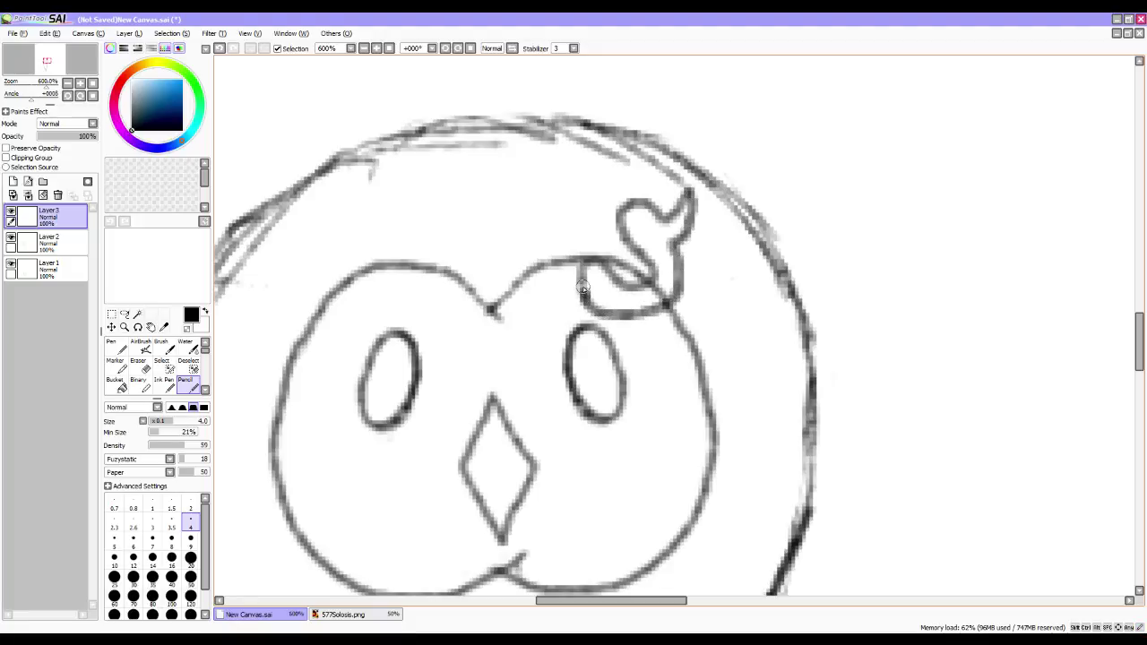
key(ctrl+z)
click(330, 616)
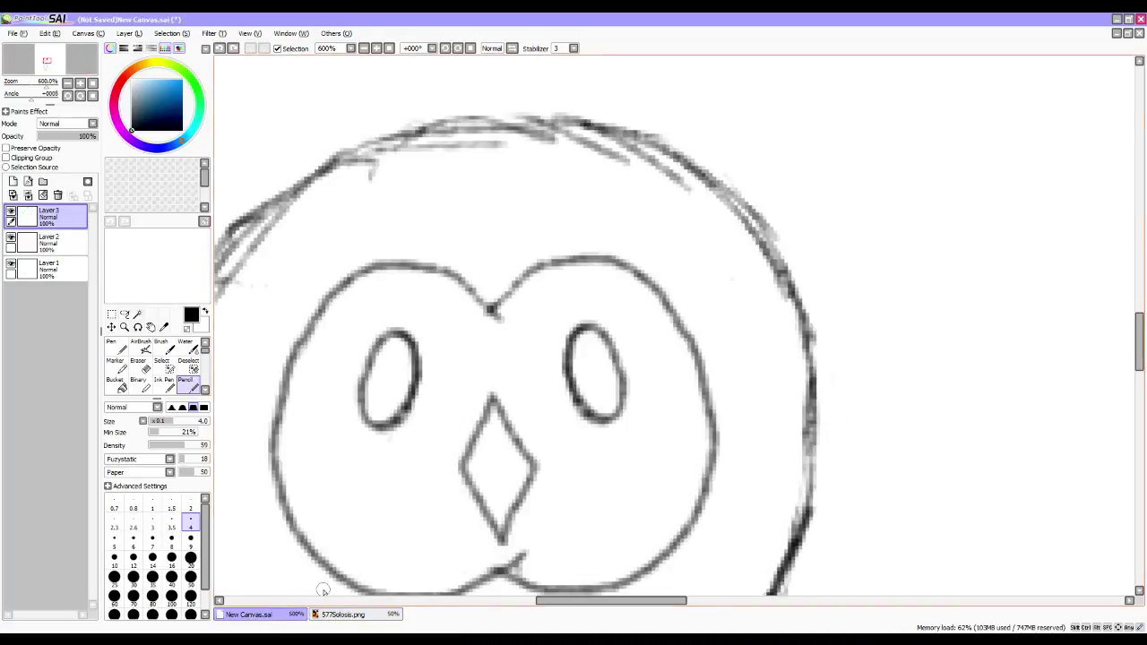
mouse_move(689, 219)
mouse_down()
mouse_move(658, 251)
mouse_move(671, 285)
mouse_move(628, 275)
mouse_move(621, 256)
mouse_move(648, 243)
mouse_move(658, 253)
mouse_move(615, 265)
mouse_move(615, 299)
mouse_move(633, 312)
mouse_move(656, 287)
mouse_move(660, 306)
mouse_move(628, 311)
mouse_up()
drag(683, 221, 674, 275)
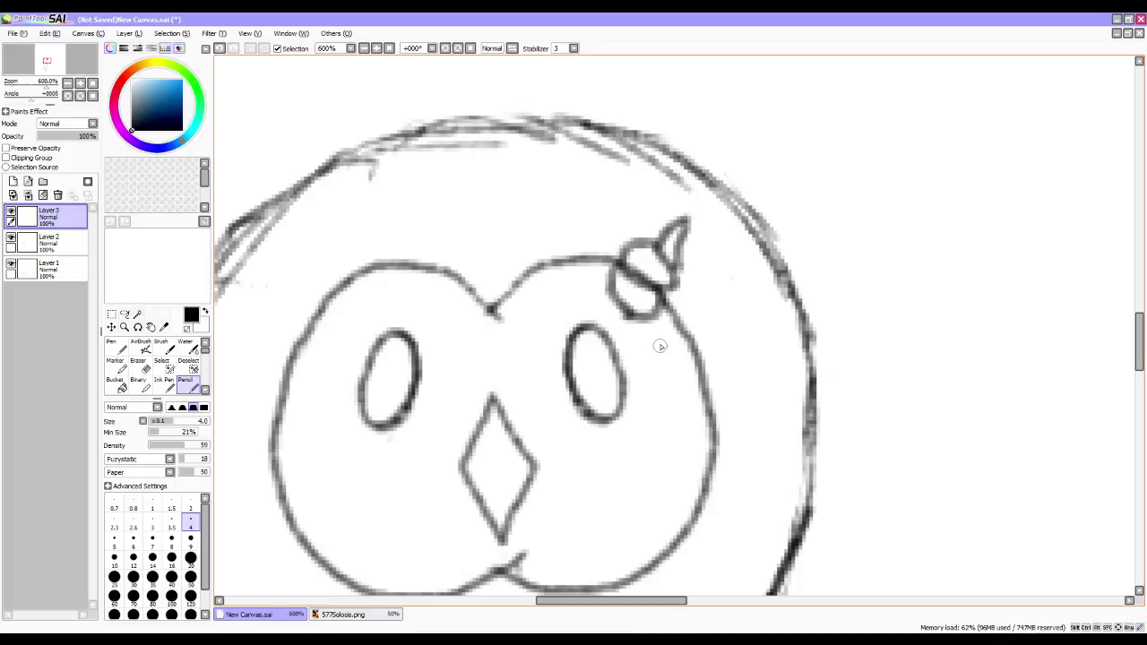
Transform the pointed ornament on Layer3, enlarging it slightly and repositioning it over the upper-right edge of the face outline.
key(e)
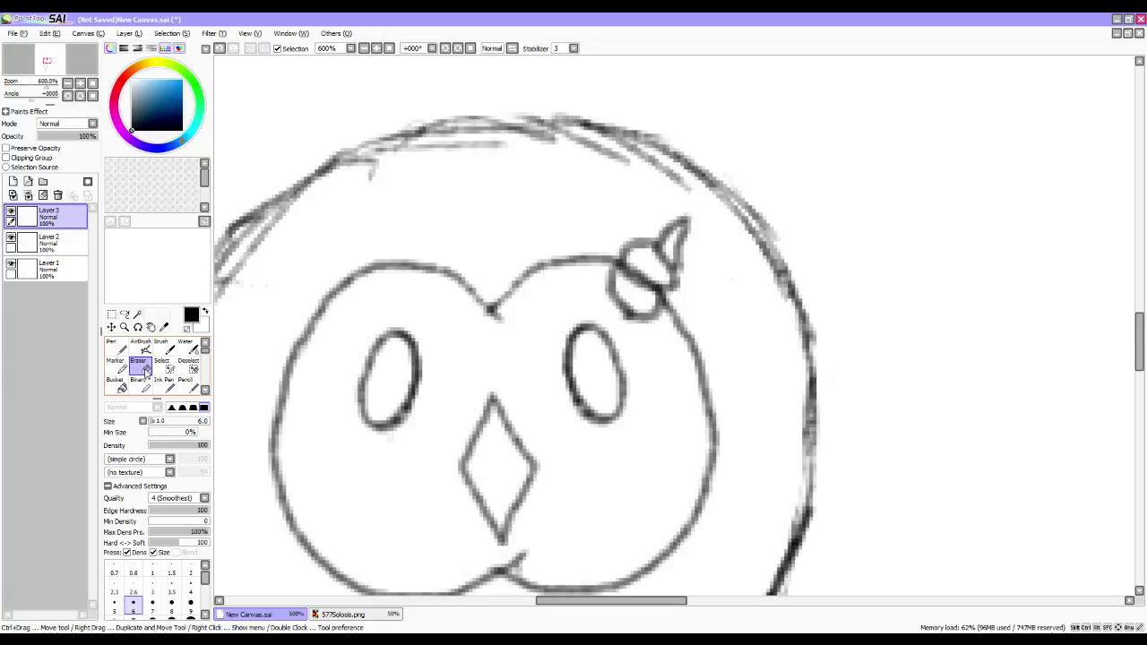
key(ctrl+t)
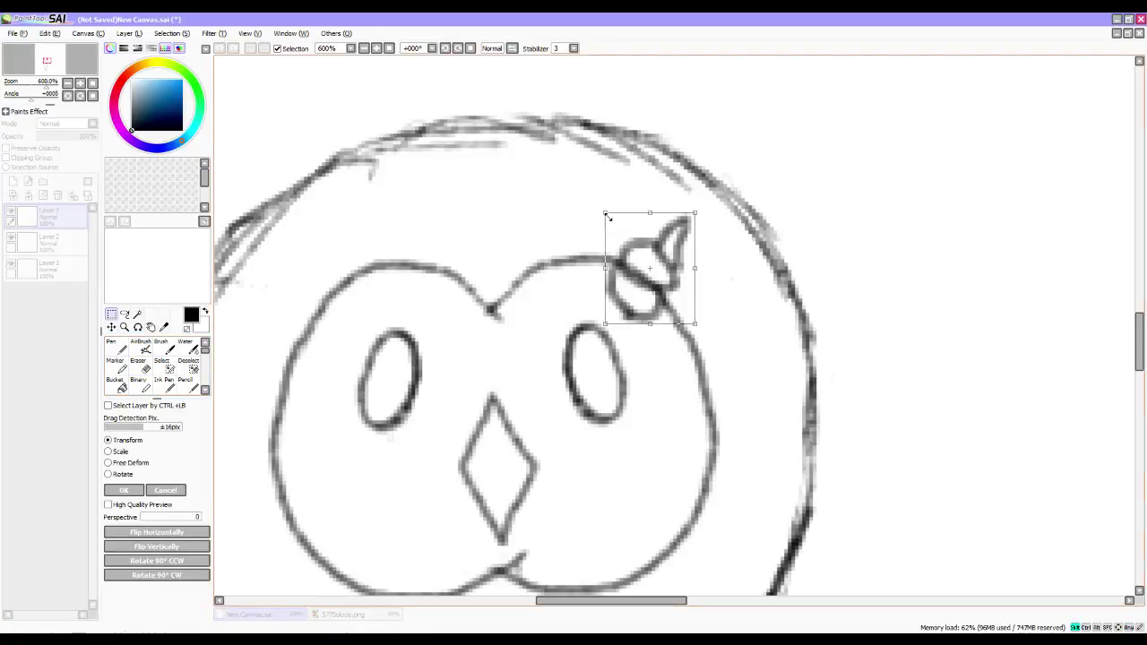
drag(607, 215, 582, 187)
mouse_move(713, 182)
mouse_down()
mouse_move(696, 167)
mouse_move(711, 179)
mouse_up()
drag(661, 291, 680, 294)
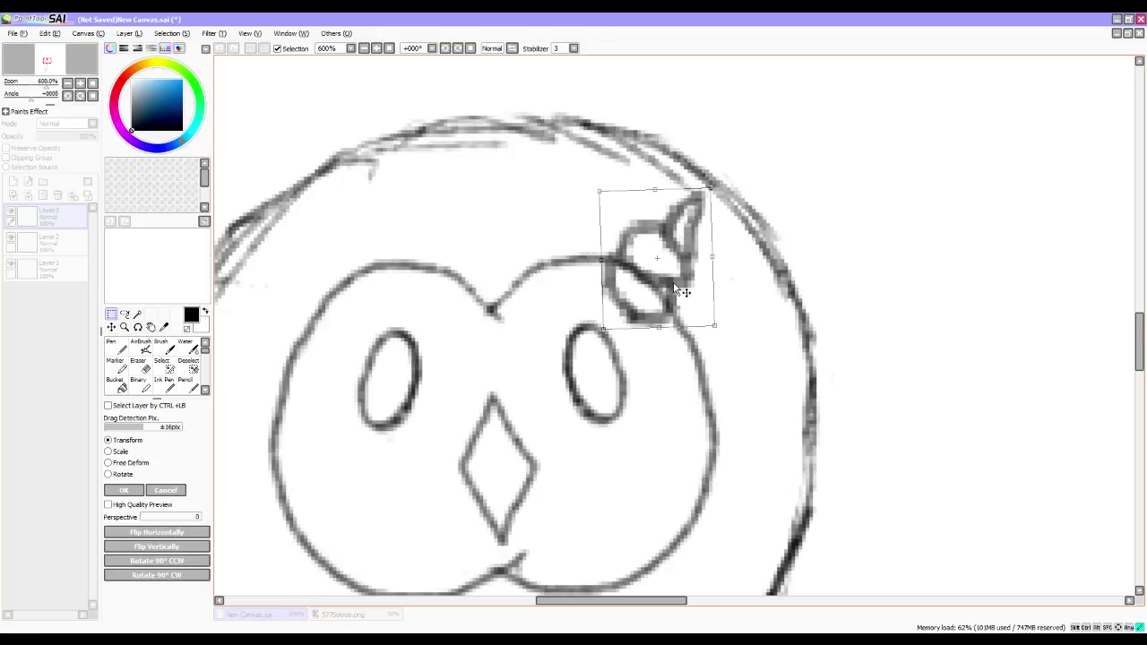
drag(708, 178, 712, 186)
drag(679, 273, 669, 293)
key(Return)
Erase the face outline on Layer2 where it crosses the ornament, using the Eraser at size 6, and check the 577Solosis.png reference.
key(e)
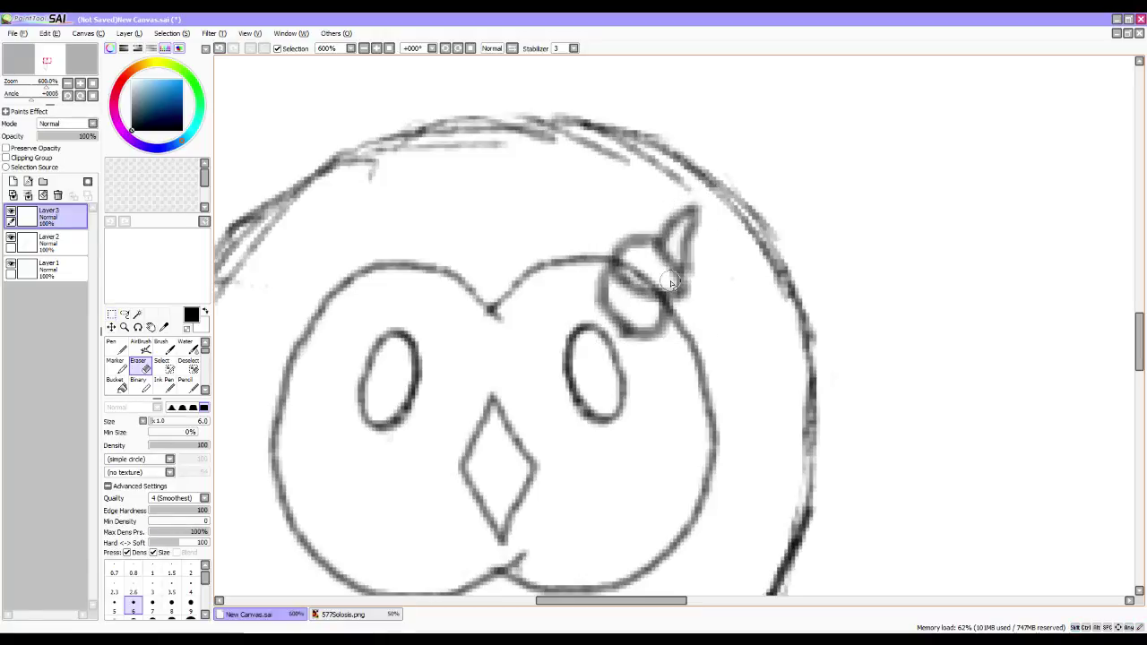
click(43, 242)
mouse_move(627, 256)
mouse_down()
mouse_move(645, 283)
mouse_move(627, 266)
mouse_move(662, 277)
mouse_up()
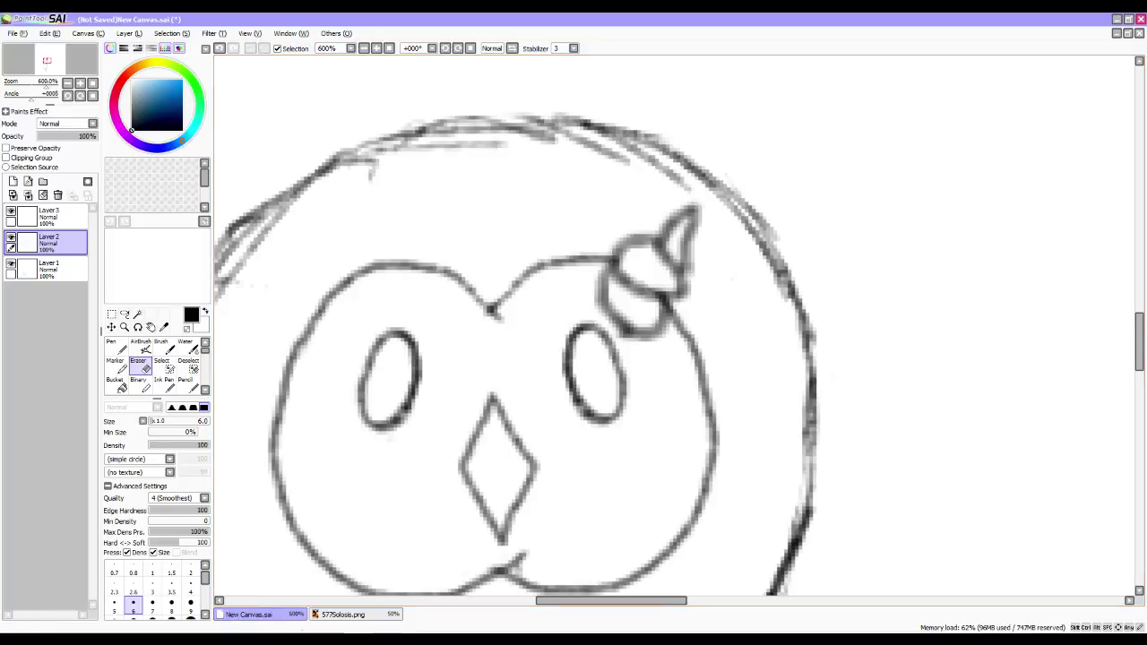
click(367, 617)
click(245, 615)
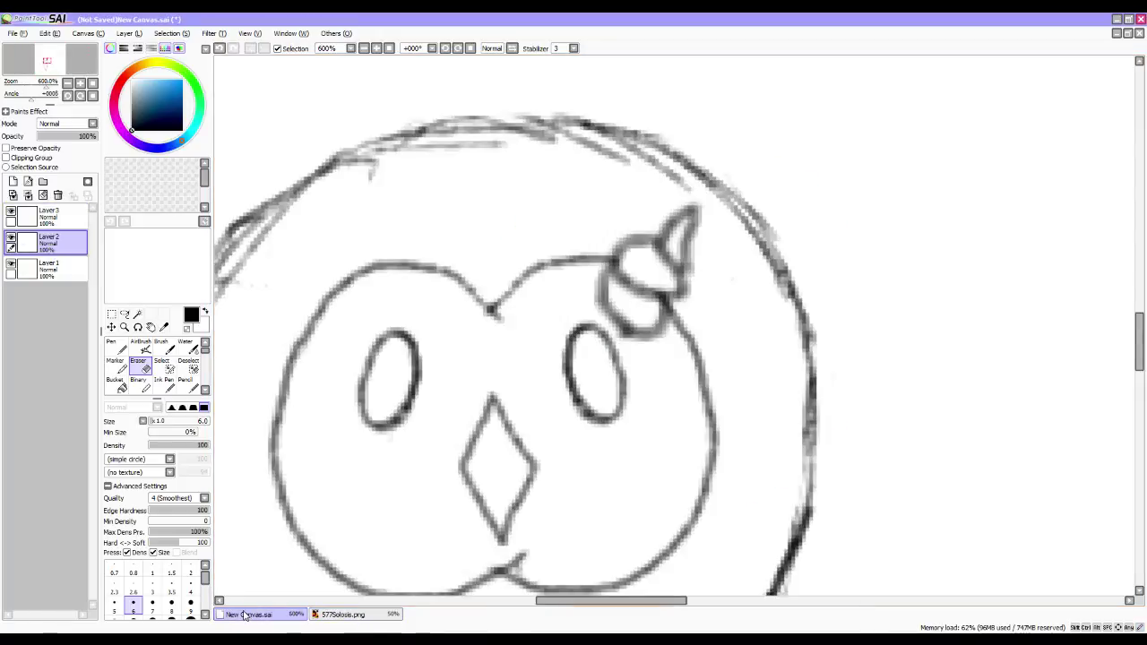
key(ctrl+z)
Erase the ornament's lower-right edge on Layer3 and redraw it as a straighter, angular end with the Pencil at size 4.
click(68, 224)
drag(653, 303, 657, 333)
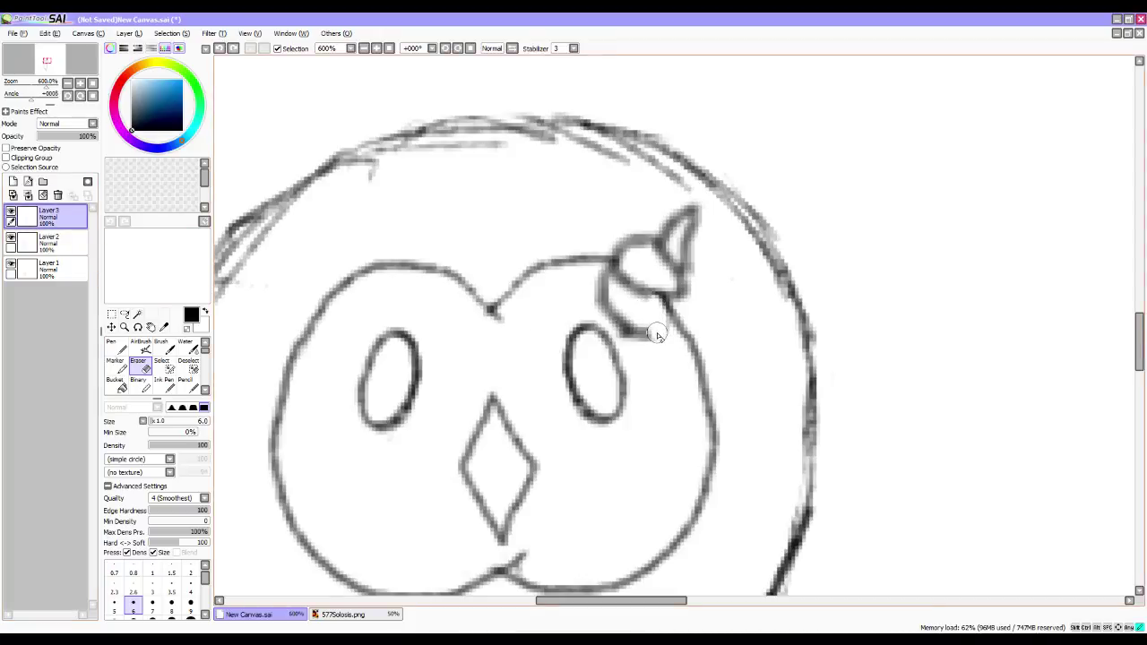
key(n)
drag(653, 299, 671, 341)
key(ctrl+z)
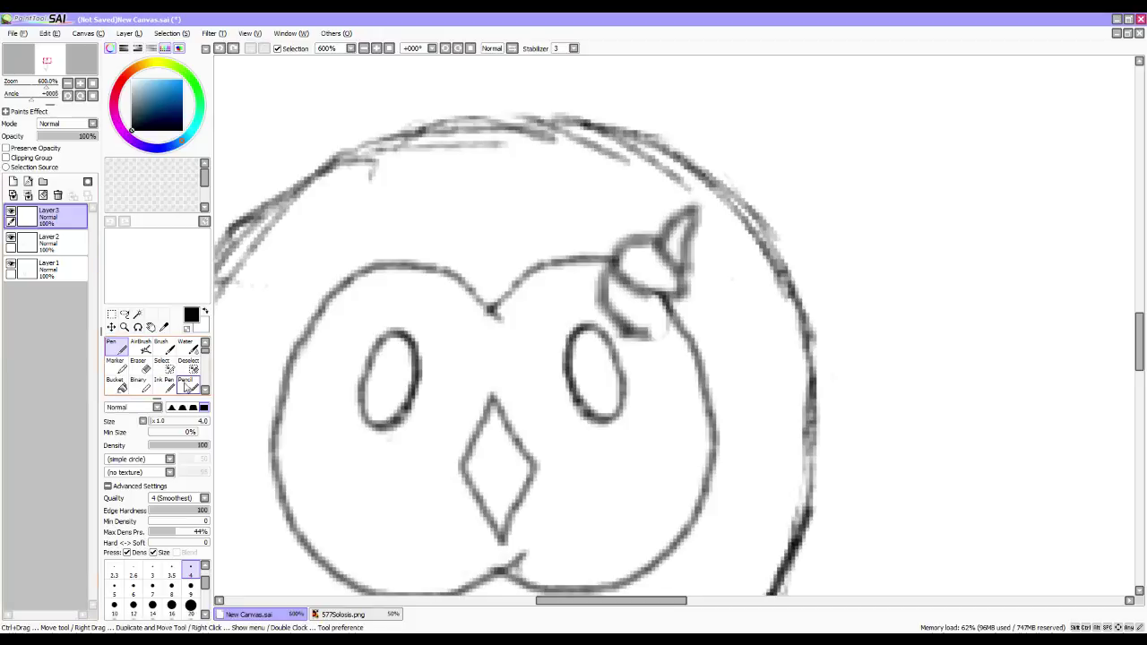
click(187, 382)
mouse_move(650, 299)
mouse_down()
mouse_move(664, 337)
mouse_move(653, 349)
mouse_up()
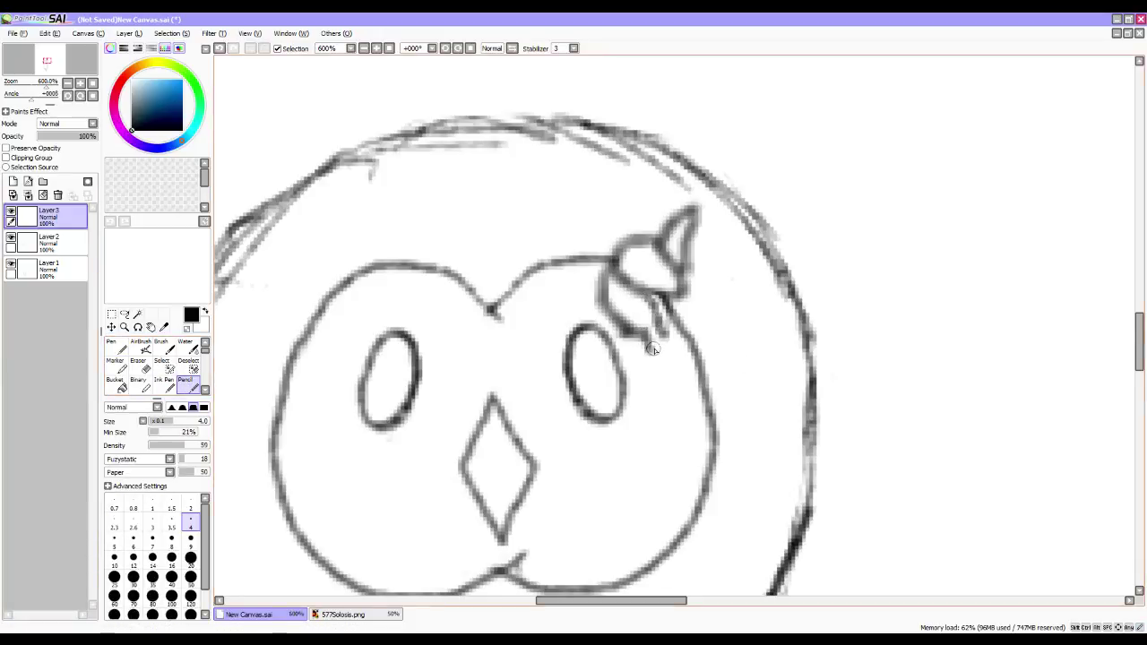
key(ctrl+z)
key(ctrl+z)
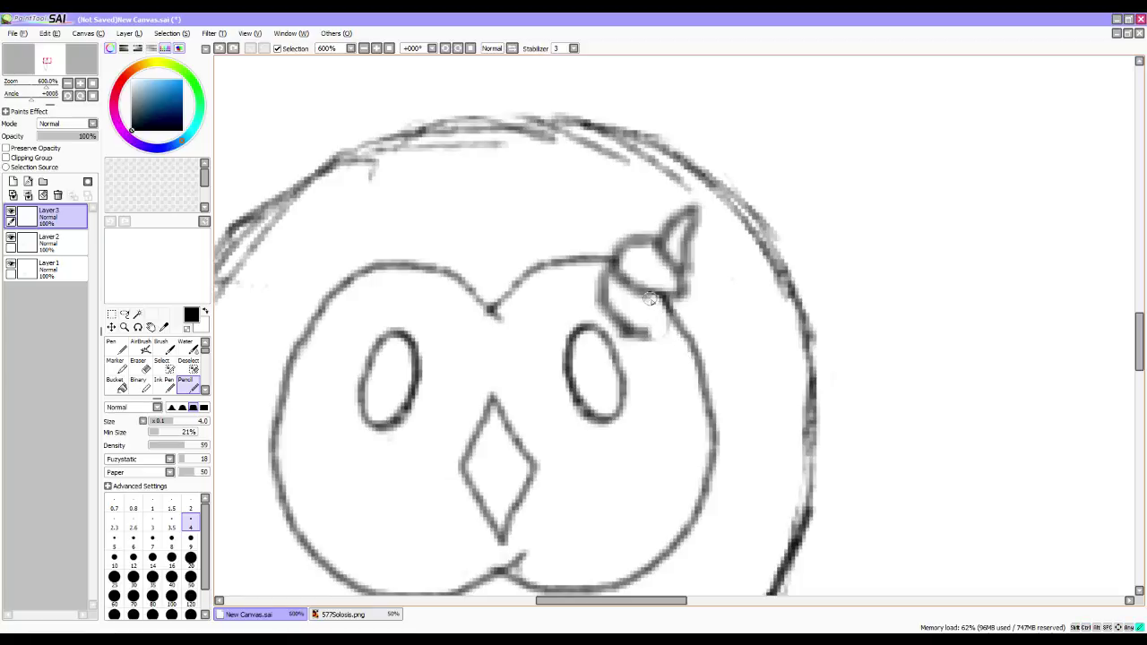
mouse_move(653, 300)
mouse_down()
mouse_move(661, 339)
mouse_move(645, 334)
mouse_move(664, 336)
mouse_up()
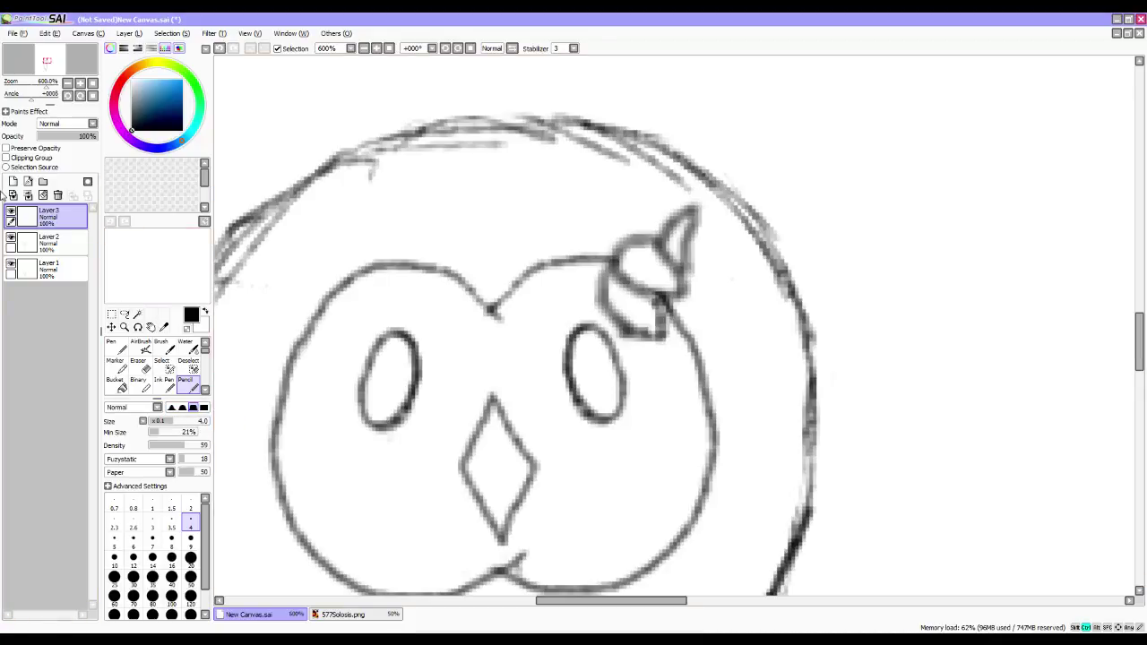
Merge the ornament layer down into Layer2 and activate the Select brush.
key(ctrl+e)
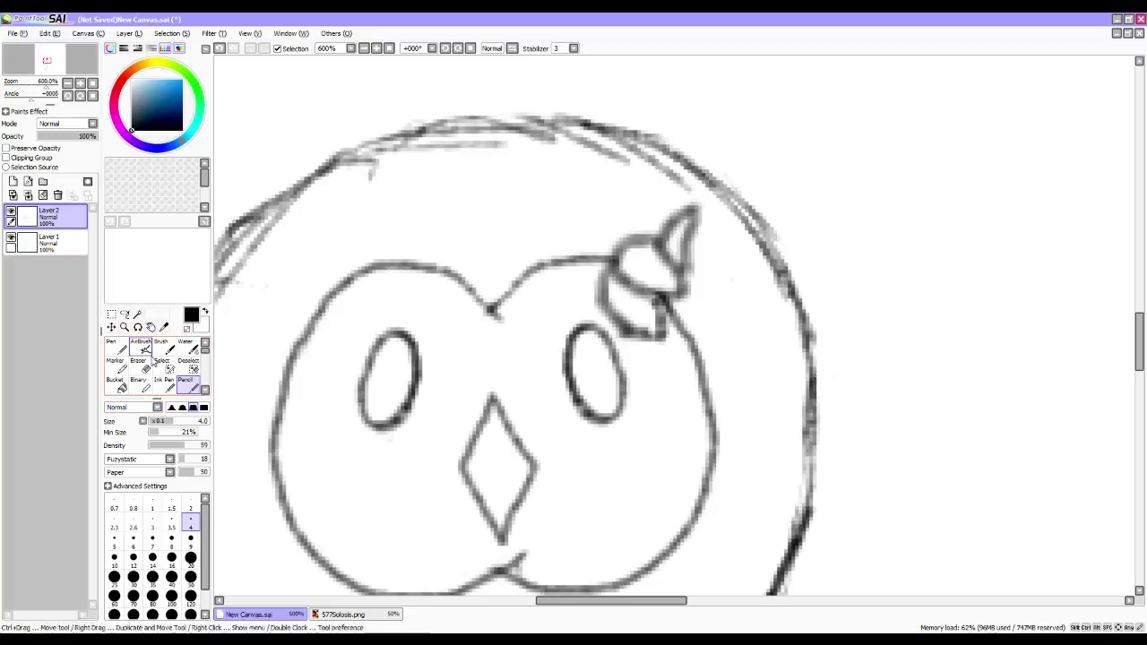
click(93, 82)
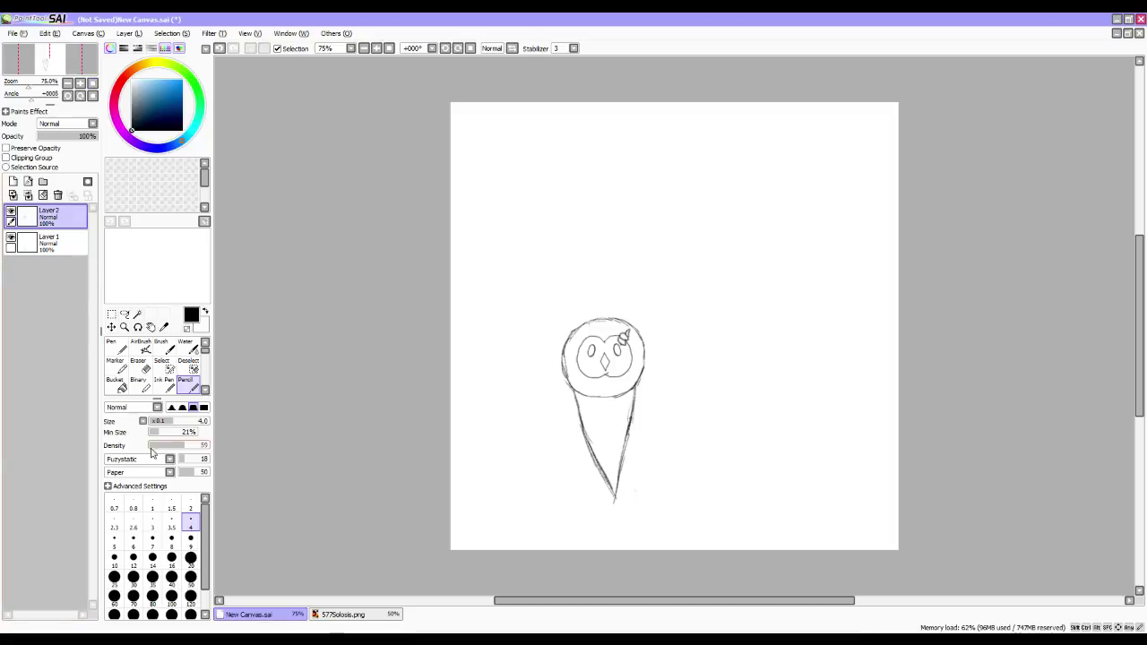
click(168, 369)
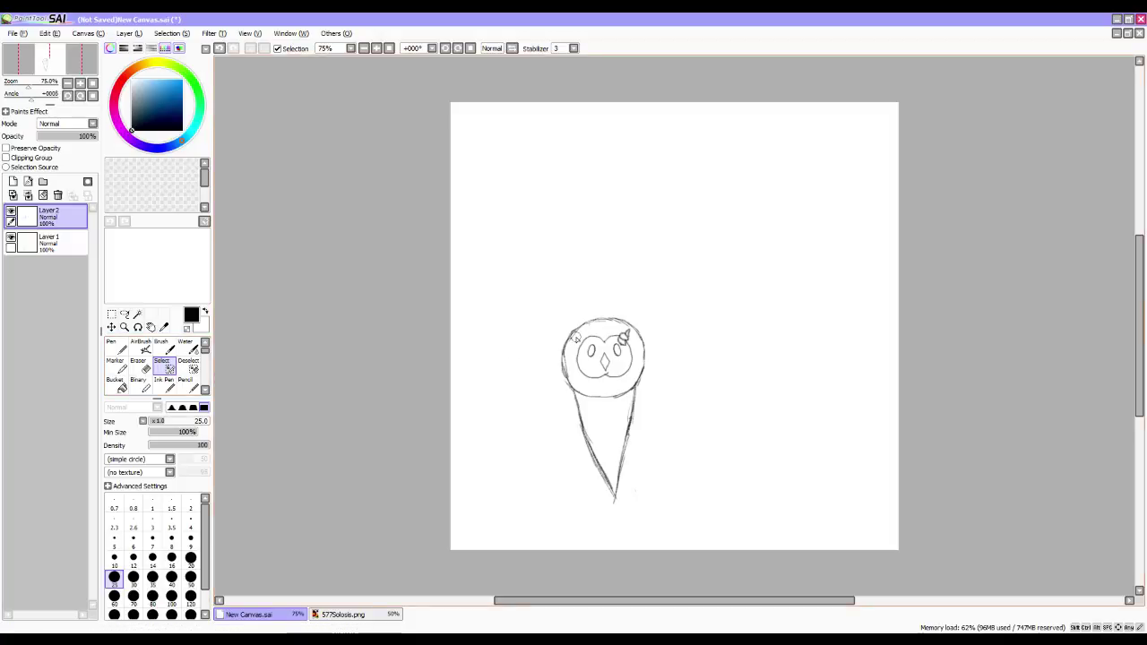
Switch to Skype to check the ongoing call's chat messages, and return to PaintTool SAI.
key(alt+Tab)
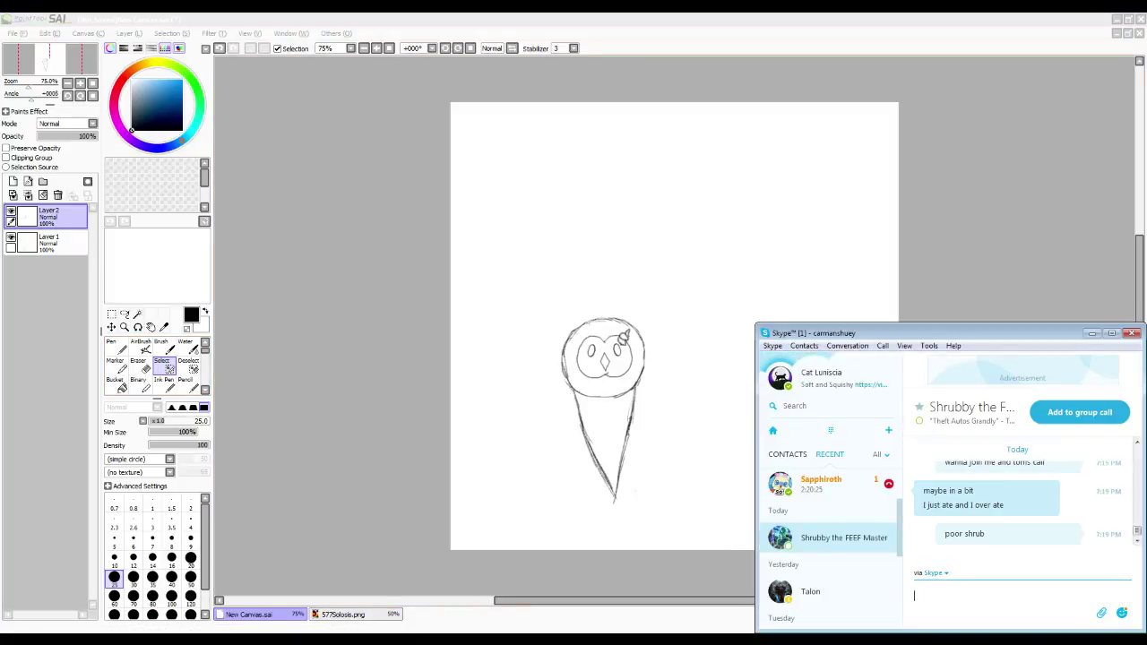
click(838, 492)
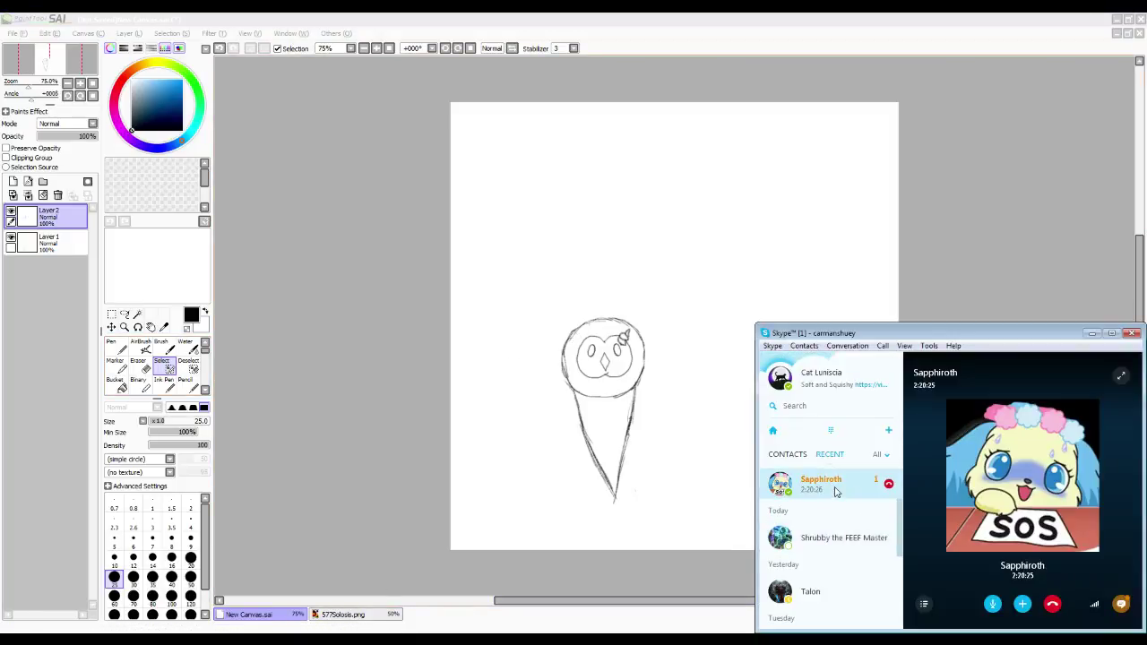
click(1122, 604)
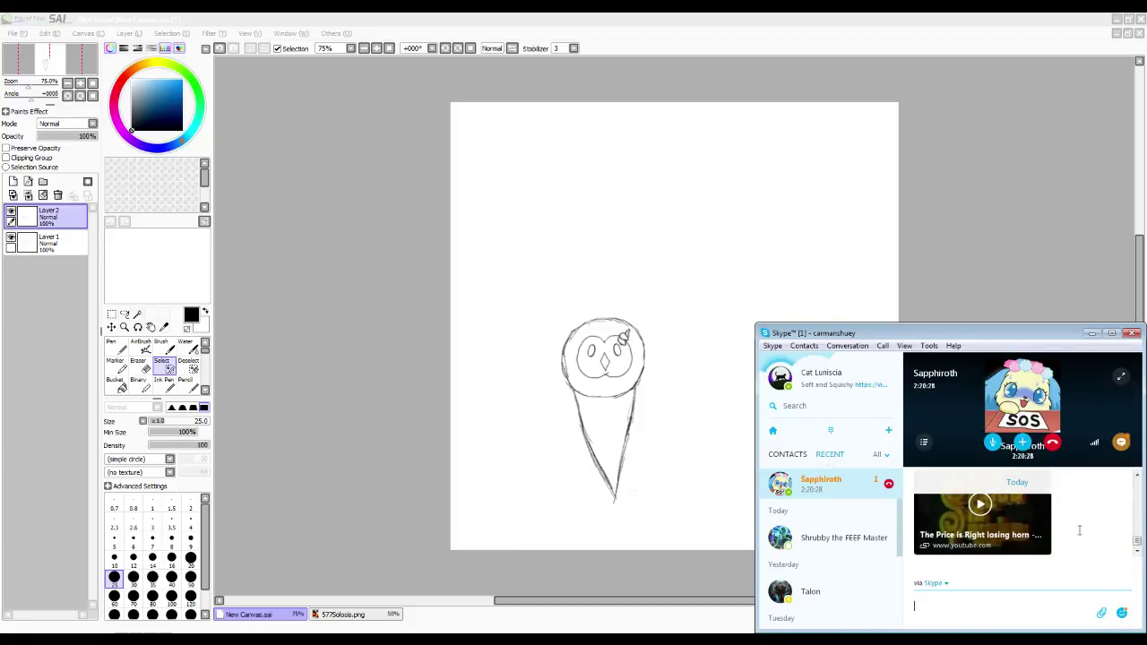
click(395, 395)
Set the Select brush to size 60, and duplicate Layer2's head drawing onto a new layer by copying the whole canvas.
click(114, 596)
mouse_move(592, 324)
mouse_down()
mouse_move(566, 362)
mouse_move(577, 388)
mouse_move(606, 393)
mouse_move(635, 375)
mouse_move(618, 333)
mouse_move(577, 352)
mouse_move(606, 338)
mouse_move(637, 363)
mouse_move(613, 340)
mouse_move(645, 354)
mouse_move(593, 350)
mouse_up()
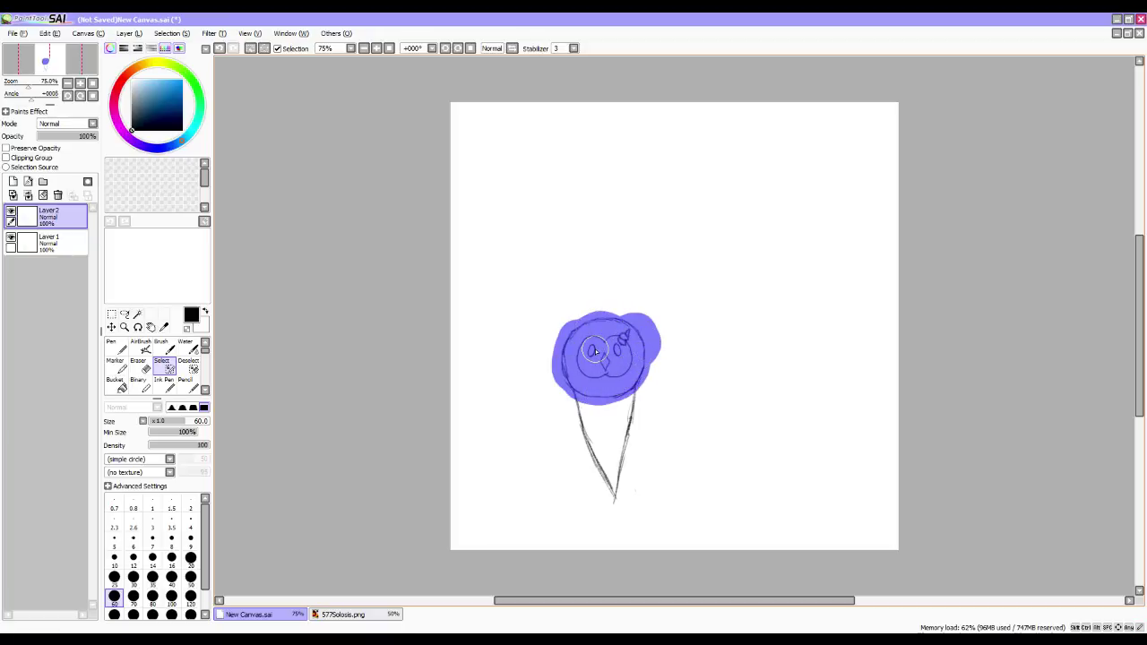
key(ctrl+a)
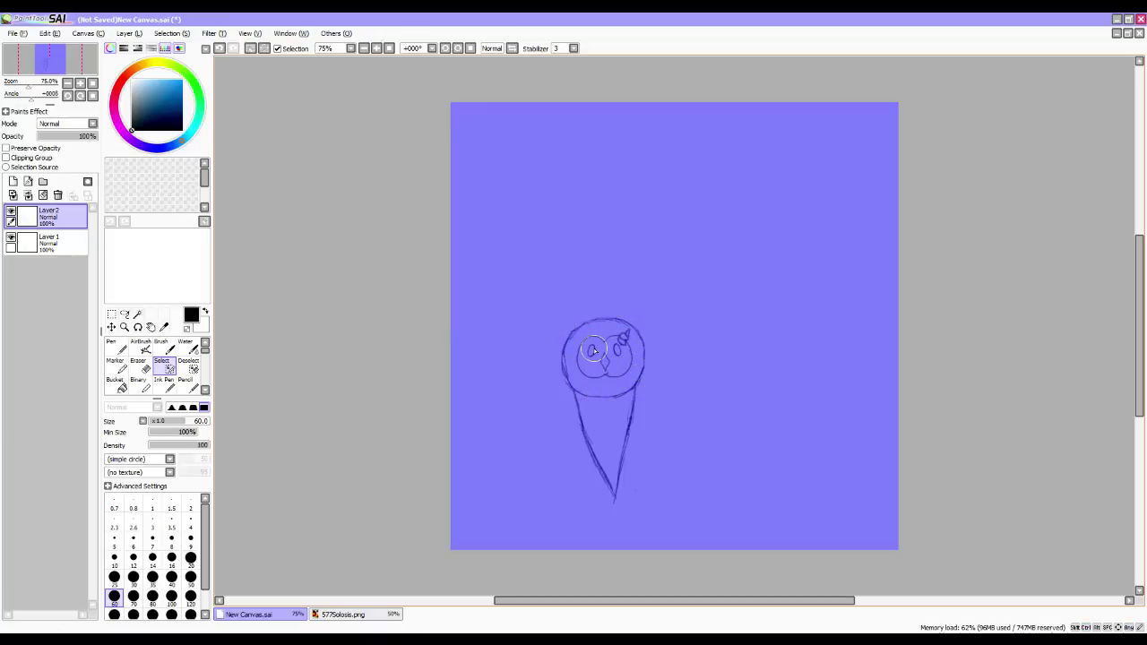
key(ctrl+v)
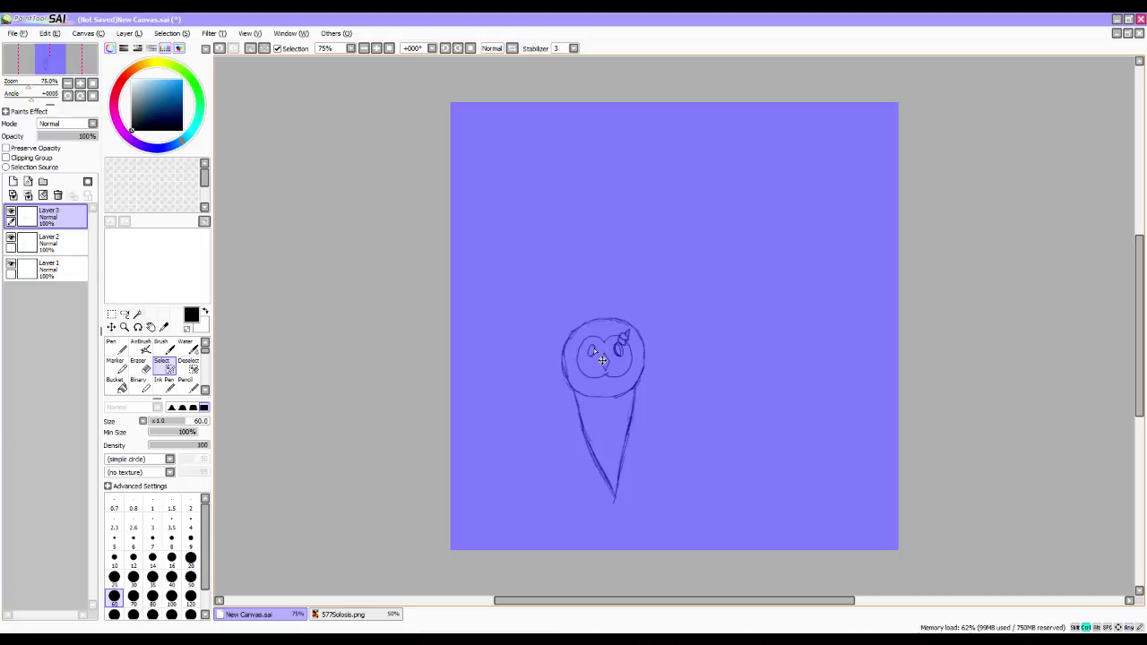
key(ctrl+d)
Mask the duplicated head with the Select brush at size 60 and undo a trial merge into Layer2.
mouse_move(582, 328)
mouse_down()
mouse_move(591, 383)
mouse_move(642, 344)
mouse_move(586, 339)
mouse_move(633, 355)
mouse_move(603, 359)
mouse_move(609, 382)
mouse_move(574, 379)
mouse_move(583, 352)
mouse_move(607, 372)
mouse_up()
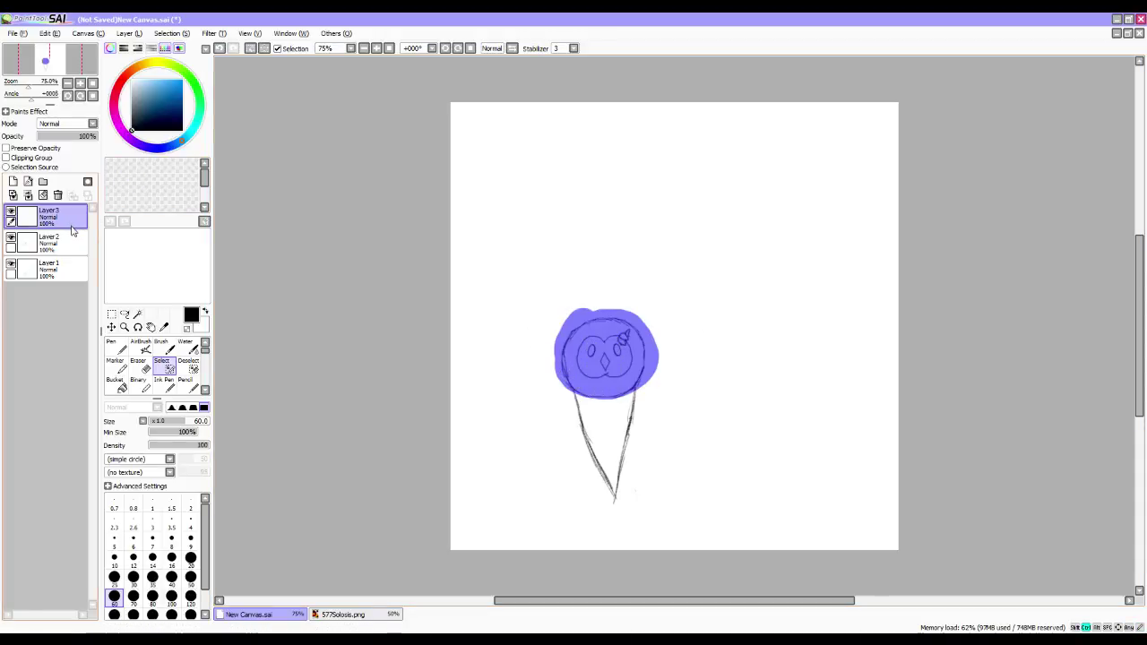
key(ctrl+e)
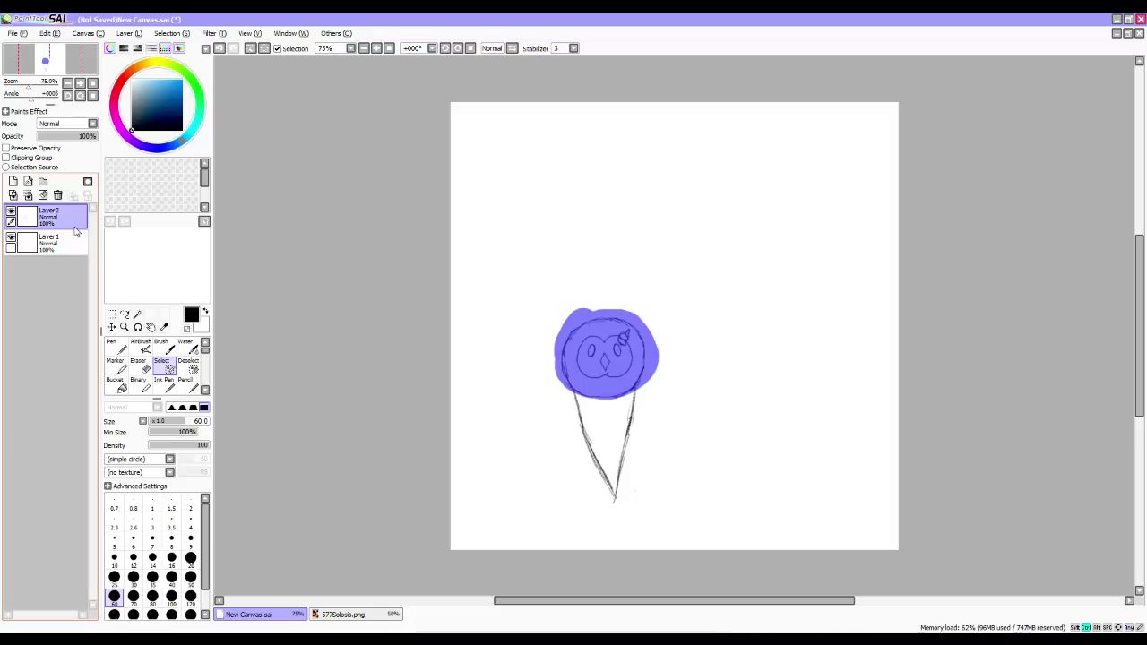
key(ctrl+z)
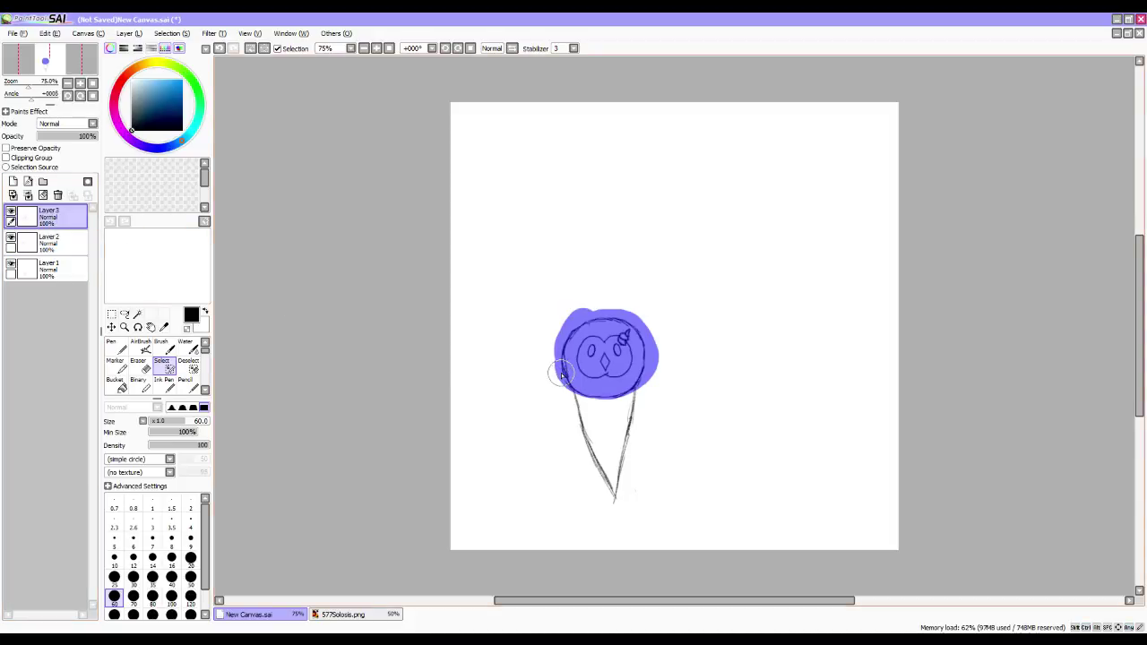
Move the masked head copy straight up so it sits as a second scoop on the original head, and clear the selection.
click(111, 327)
drag(618, 376, 613, 294)
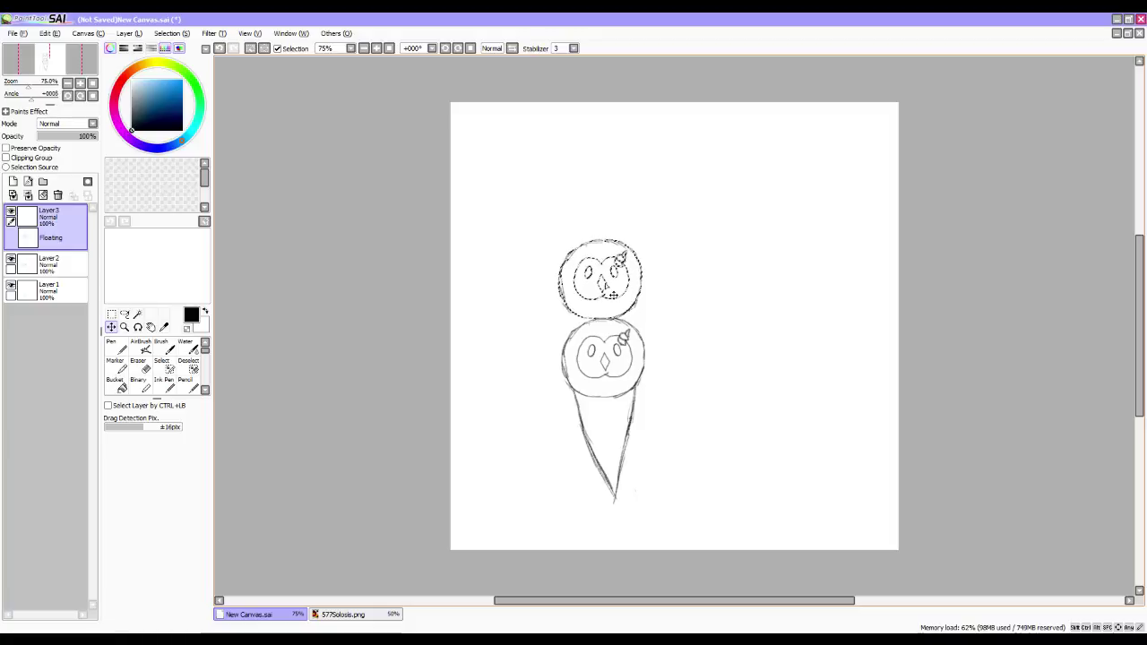
drag(613, 294, 607, 296)
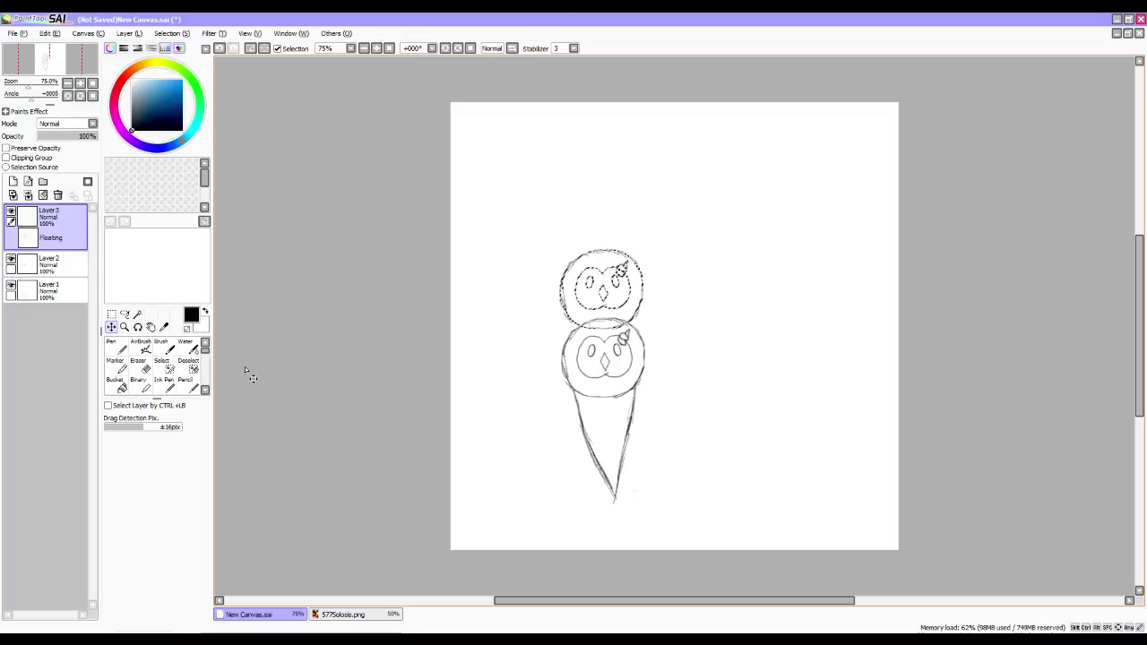
key(ctrl+d)
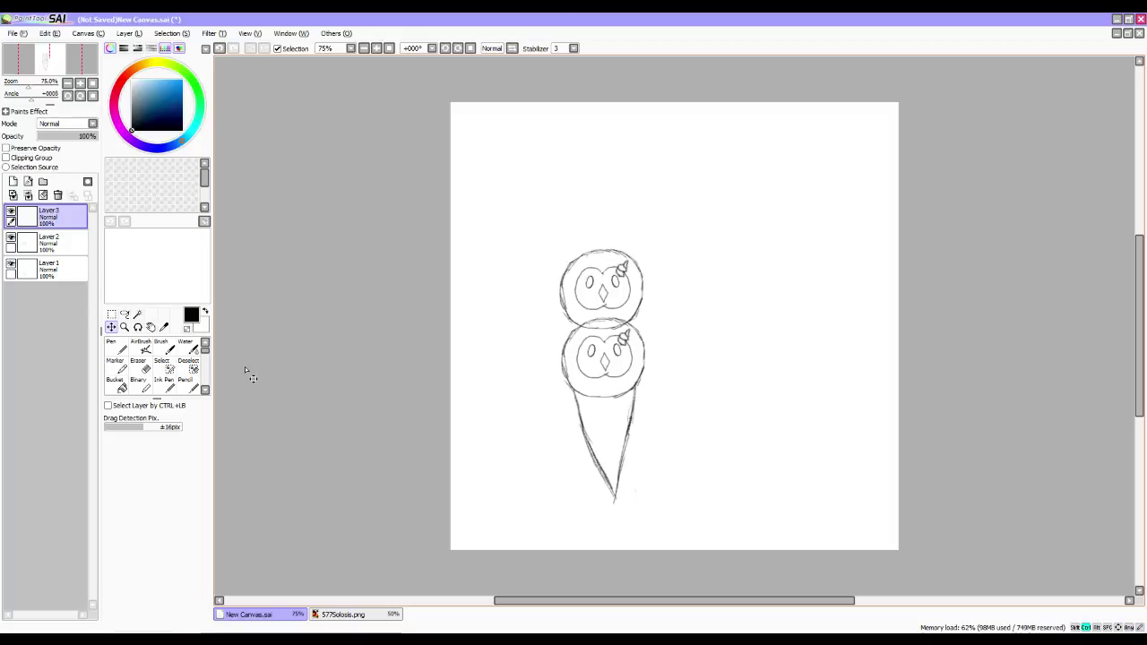
Erase the lower head's top arc on Layer2 where it overlaps the second scoop, using the Eraser at size 14.
click(80, 83)
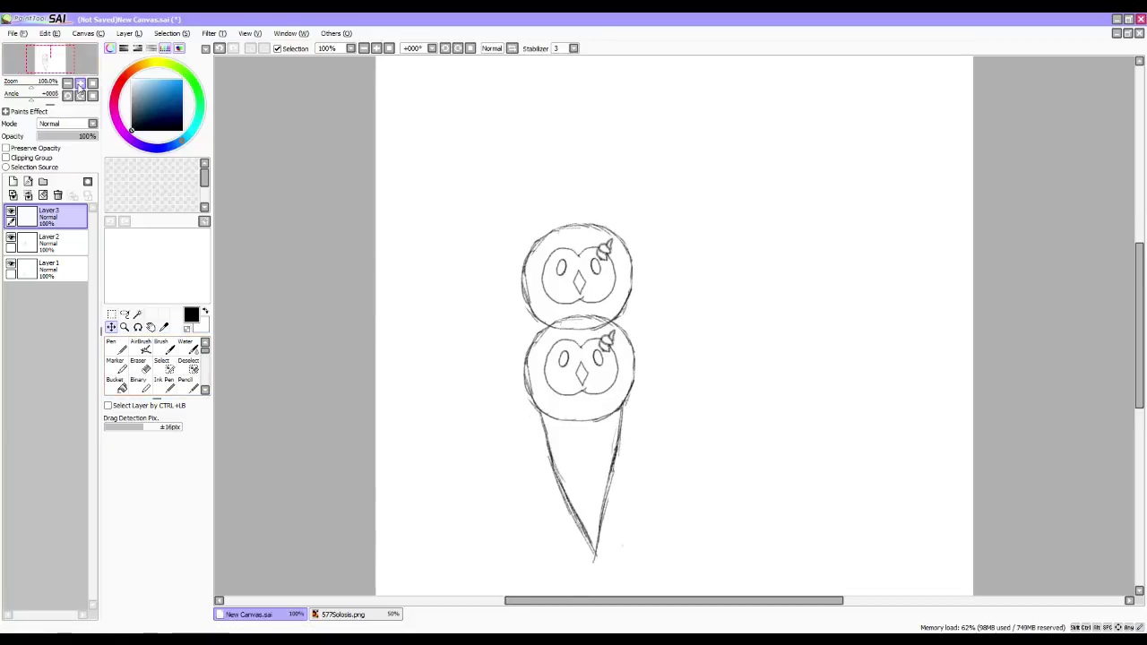
click(80, 83)
drag(492, 335, 507, 355)
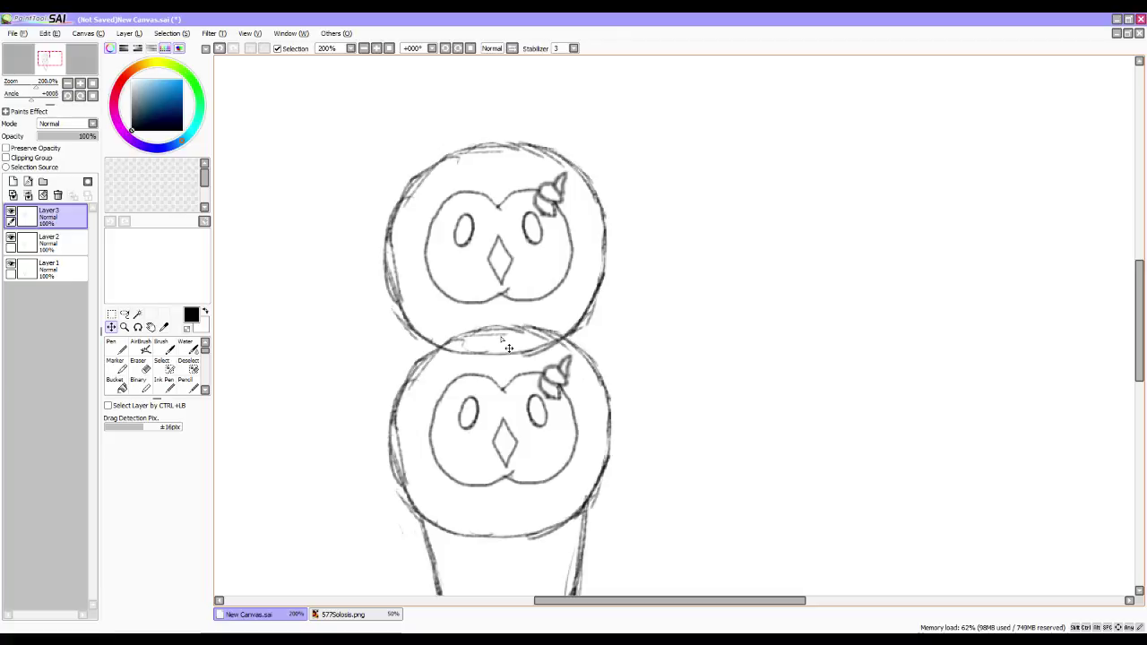
click(50, 242)
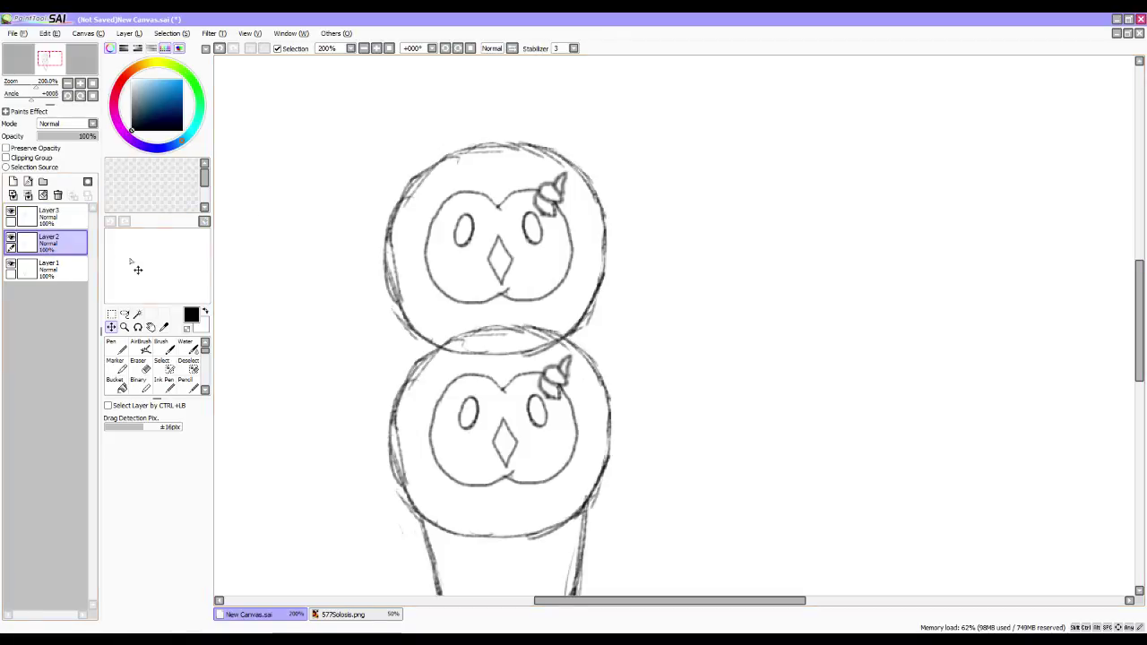
key(e)
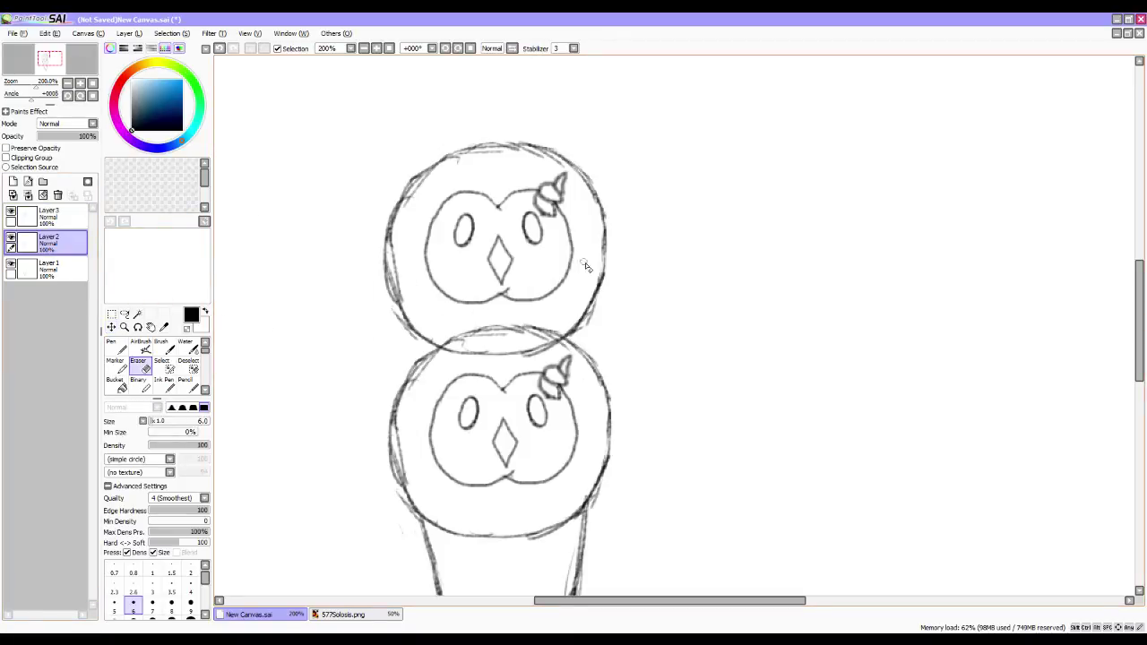
key(bracketright)
key(bracketright)
key(bracketright)
key(bracketright)
key(bracketright)
key(bracketright)
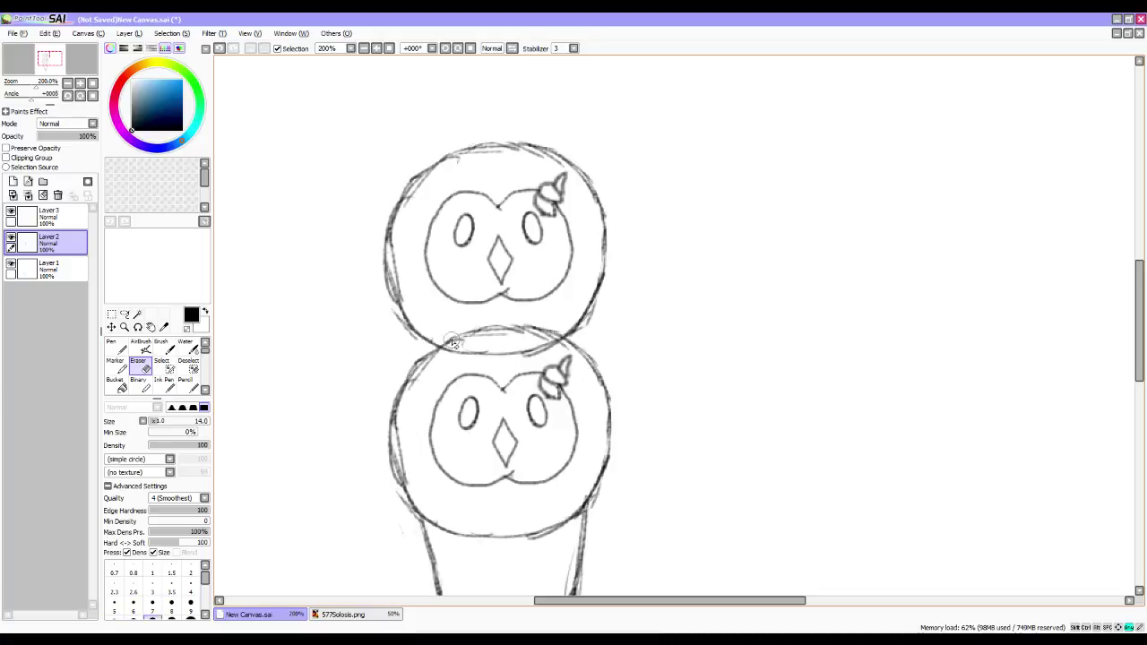
mouse_move(476, 330)
mouse_down()
mouse_move(538, 326)
mouse_move(548, 337)
mouse_up()
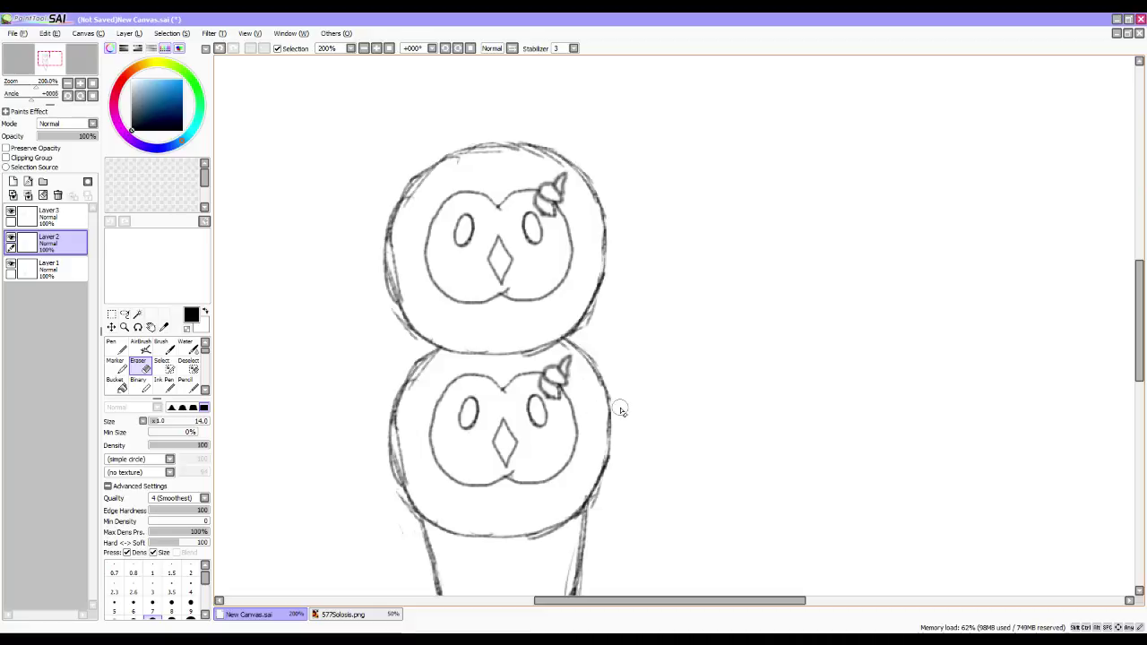
Paste another copy of the head onto its own layer and move it straight up as a third scoop, slightly overlapping the second.
key(ctrl+v)
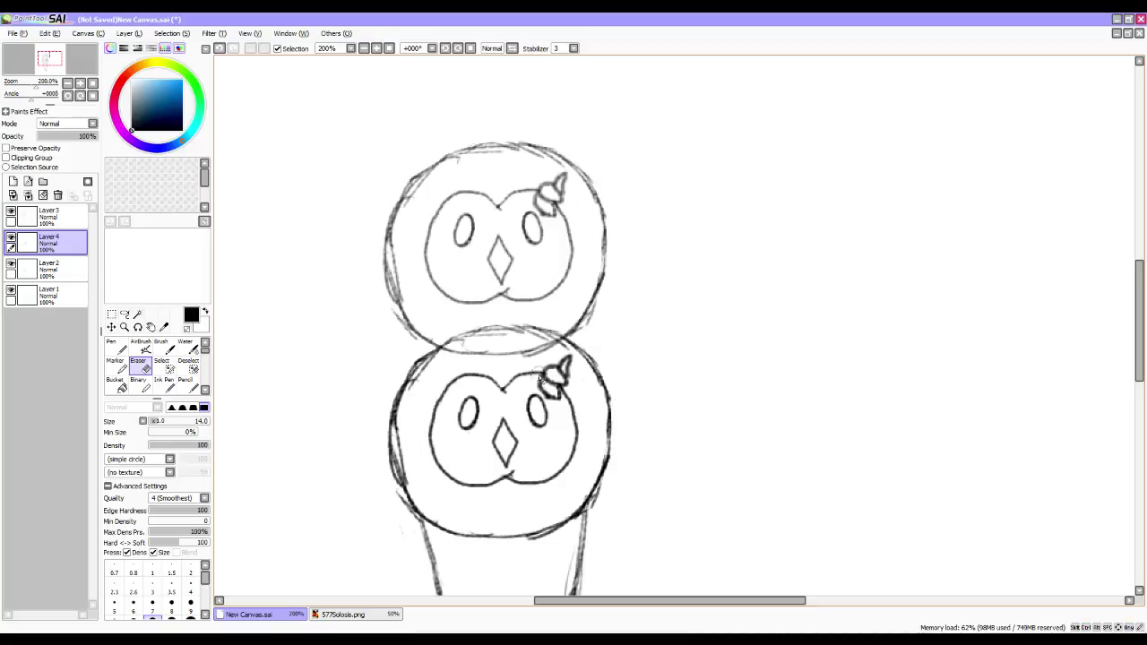
click(112, 327)
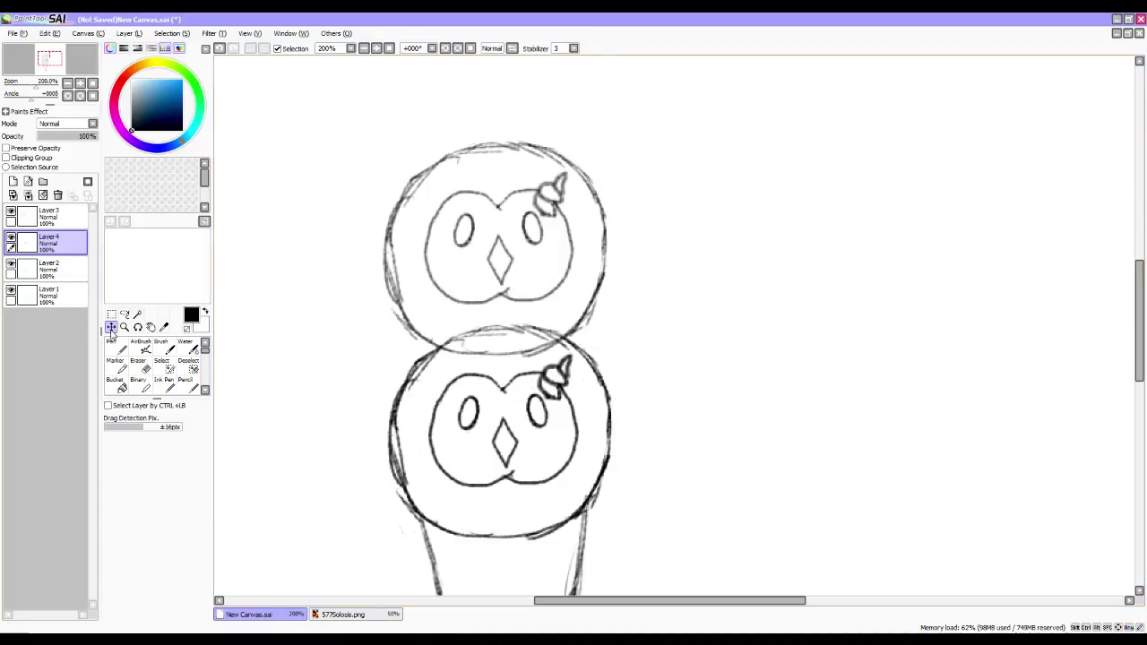
drag(491, 484, 491, 121)
drag(519, 256, 516, 439)
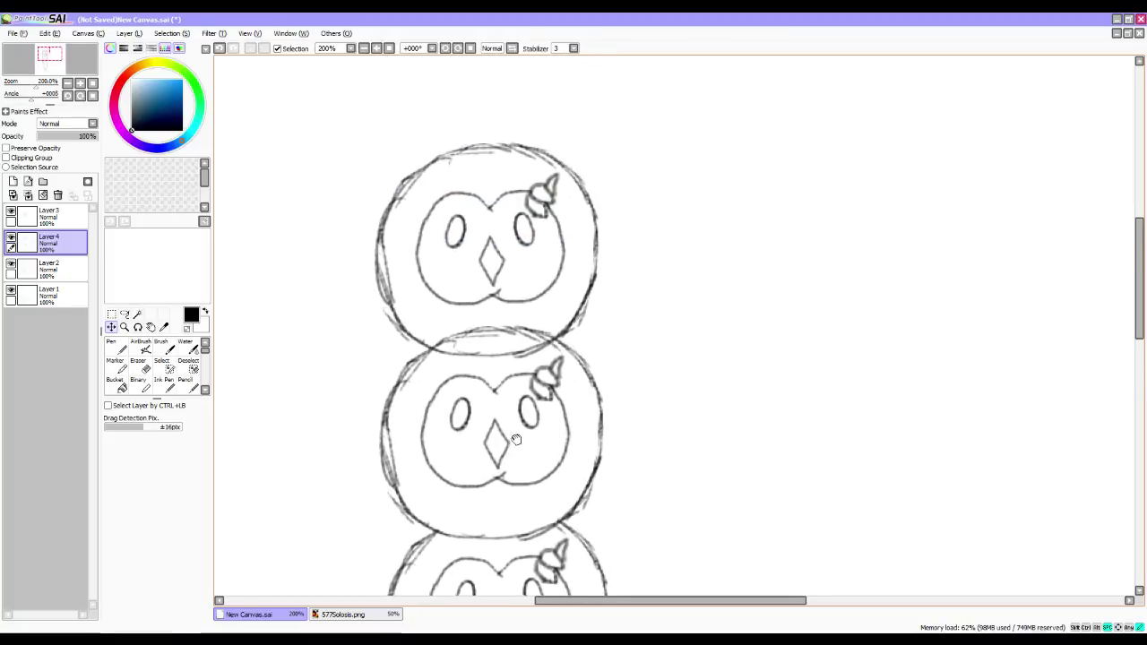
mouse_move(495, 352)
mouse_down()
mouse_move(497, 328)
mouse_move(499, 352)
mouse_up()
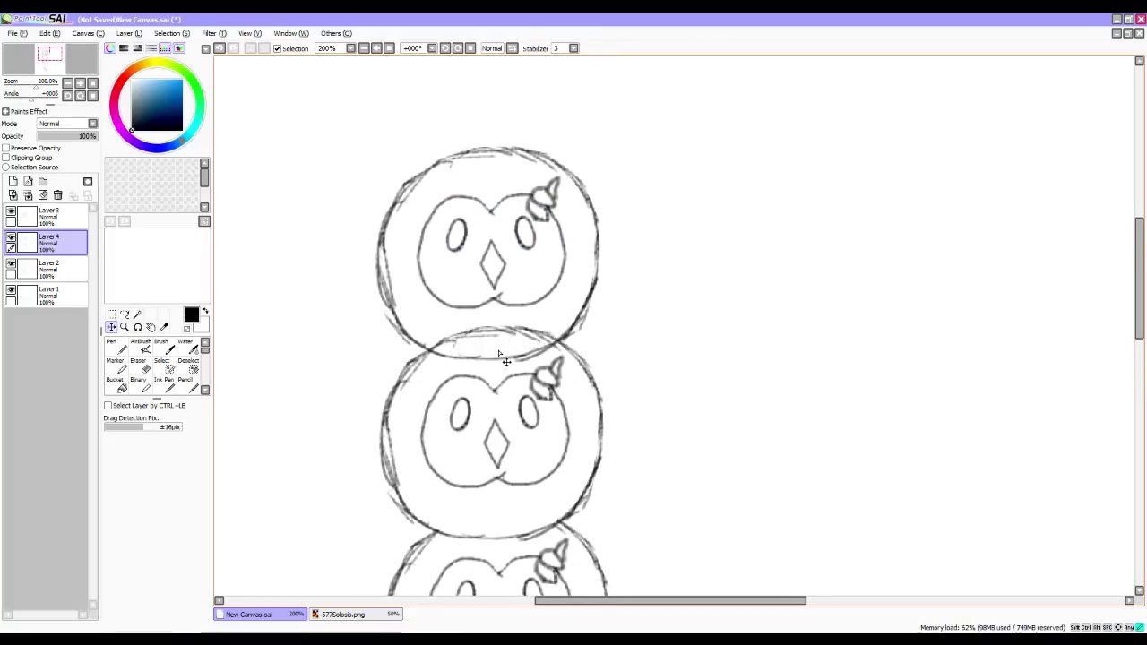
Identify the middle head's layer by toggling layer visibility, and erase its overlapping top arc on Layer3 with the Eraser at size 14.
click(10, 268)
click(10, 267)
click(11, 238)
click(11, 239)
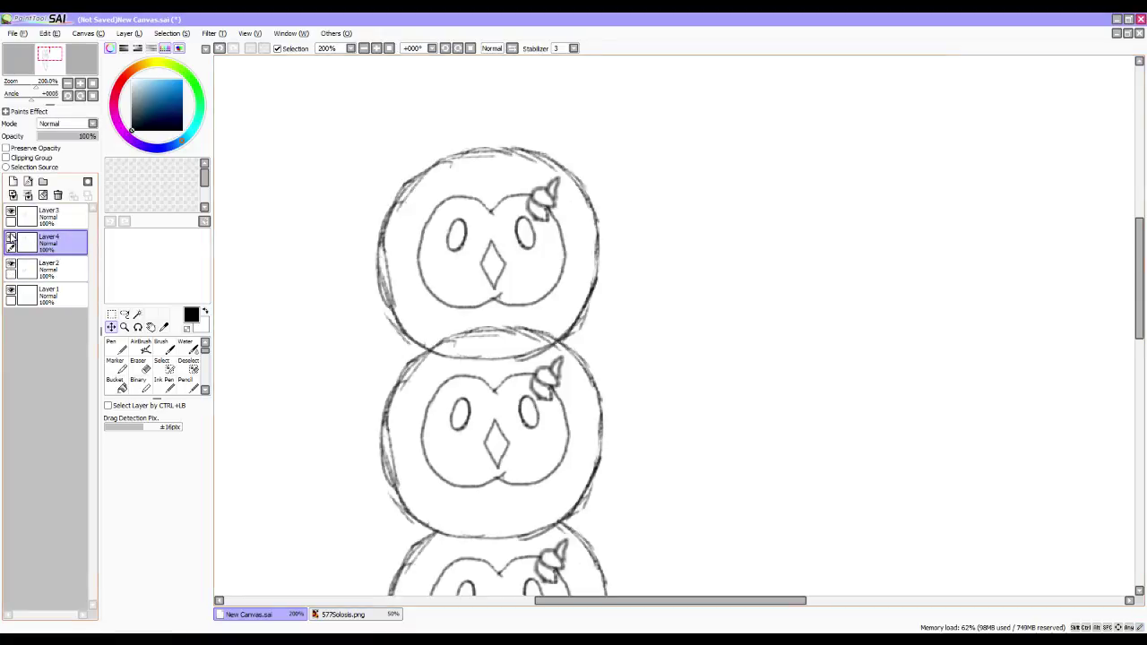
click(27, 217)
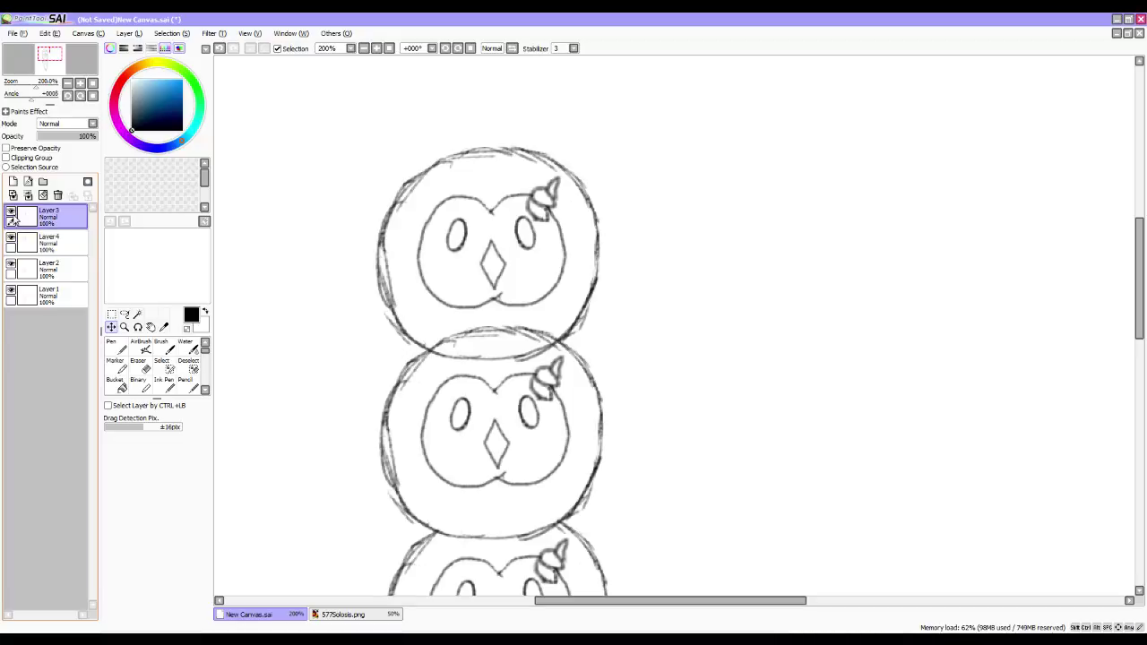
click(11, 215)
click(11, 215)
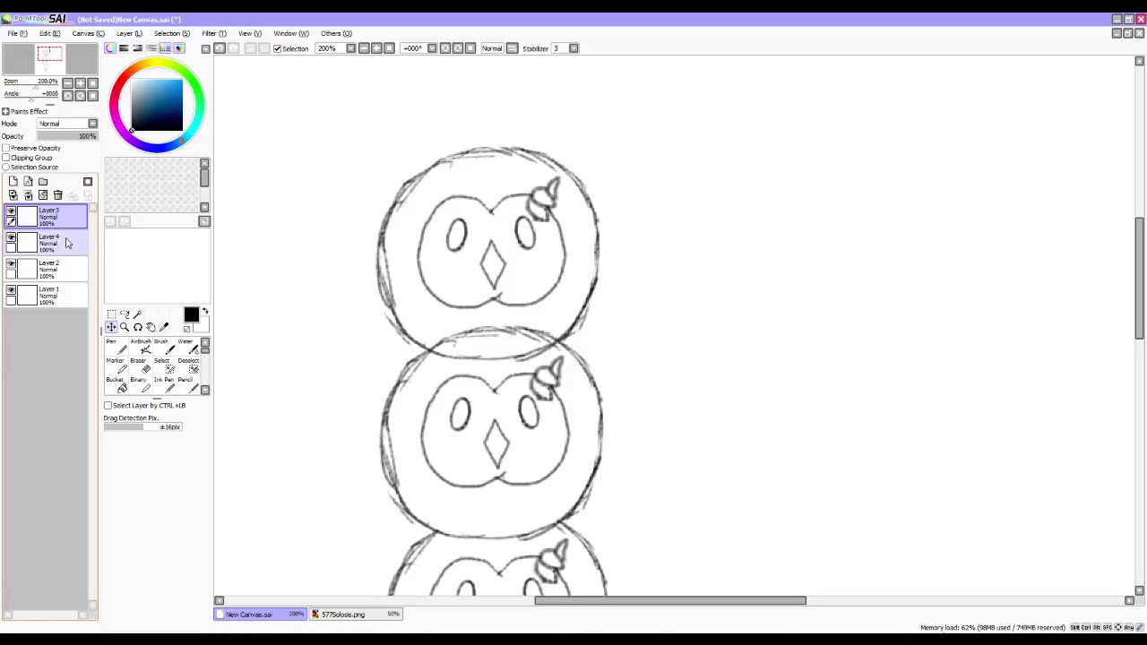
key(e)
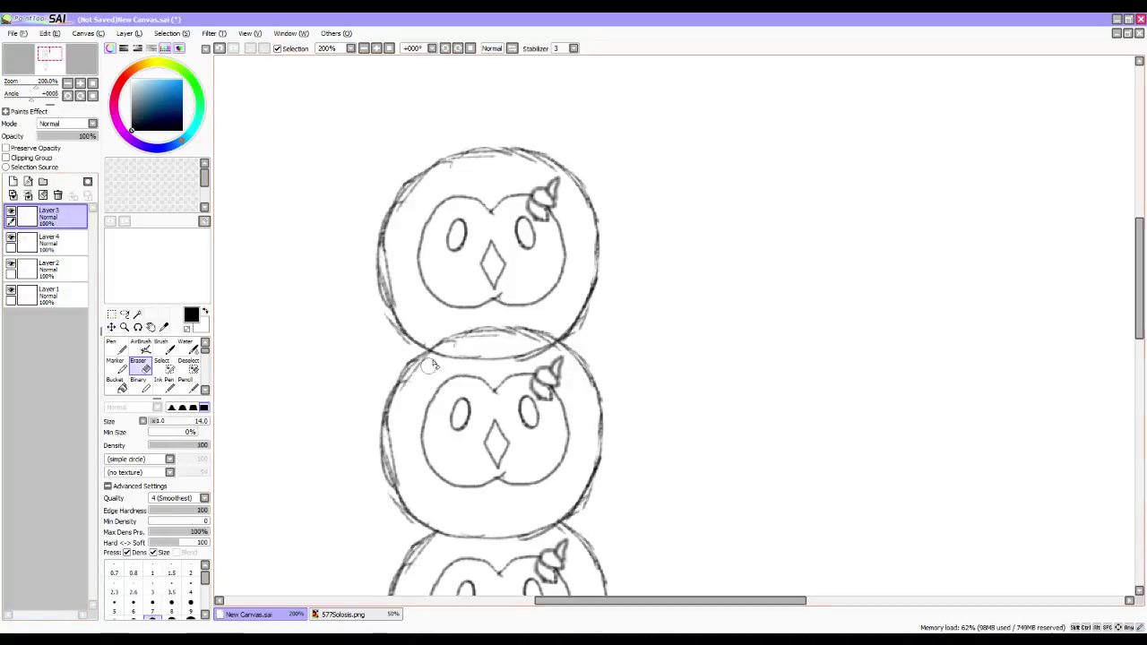
mouse_move(437, 341)
mouse_down()
mouse_move(467, 334)
mouse_move(467, 349)
mouse_move(529, 323)
mouse_move(538, 339)
mouse_move(557, 334)
mouse_move(513, 339)
mouse_up()
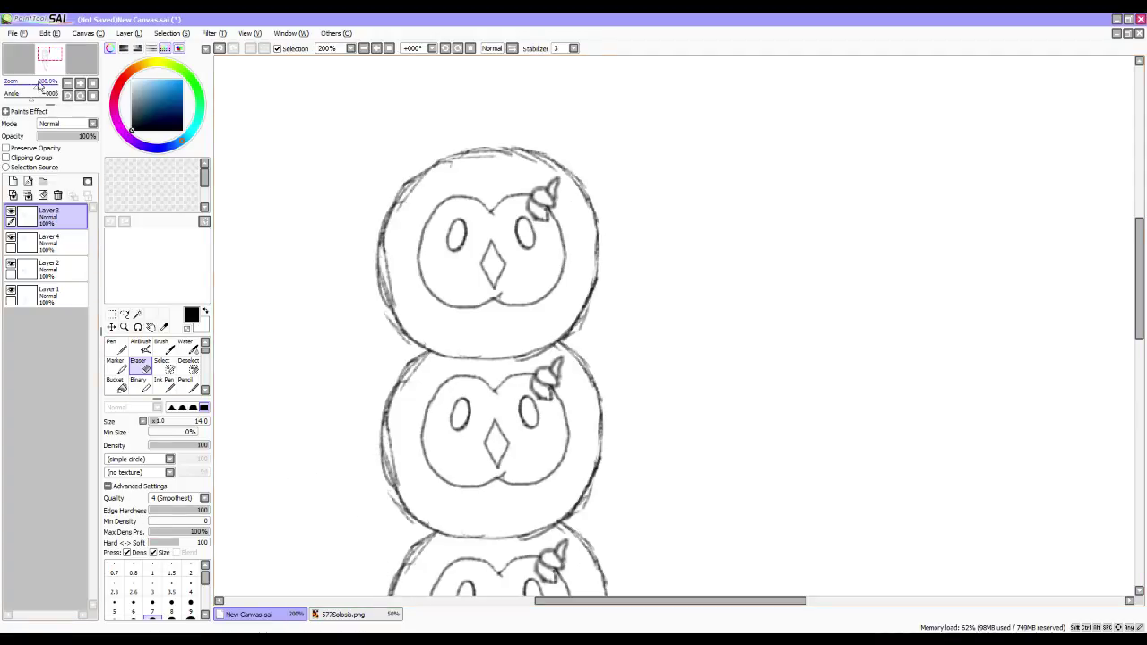
click(91, 84)
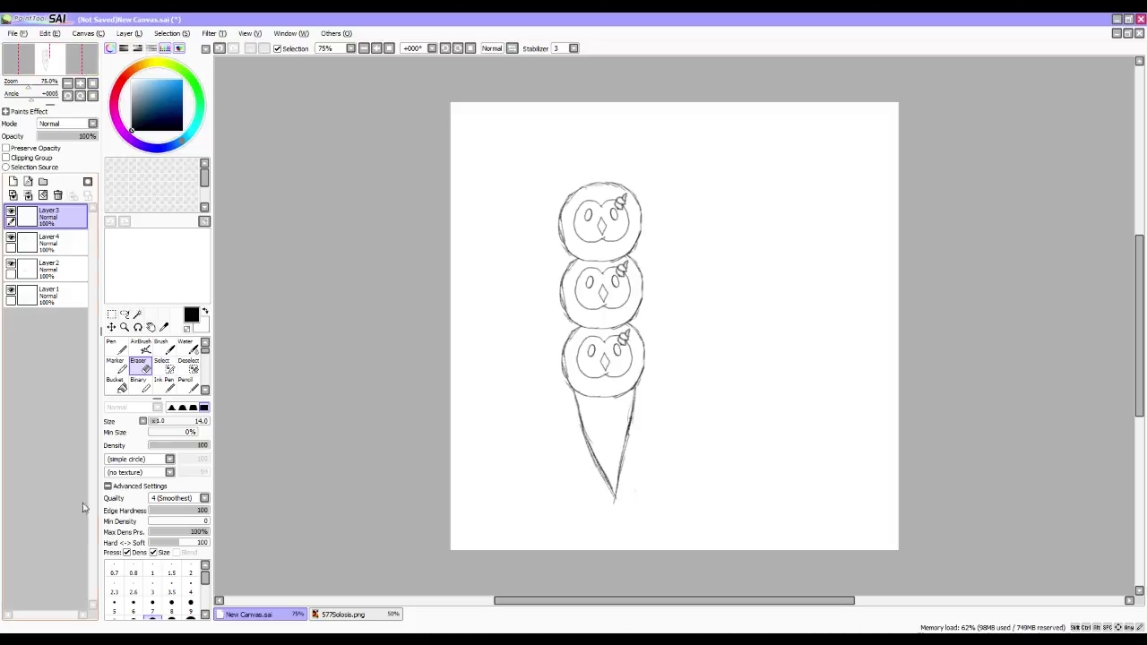
Switch to the web browser and close the Solosis page and the two tabs after it.
key(alt+Tab)
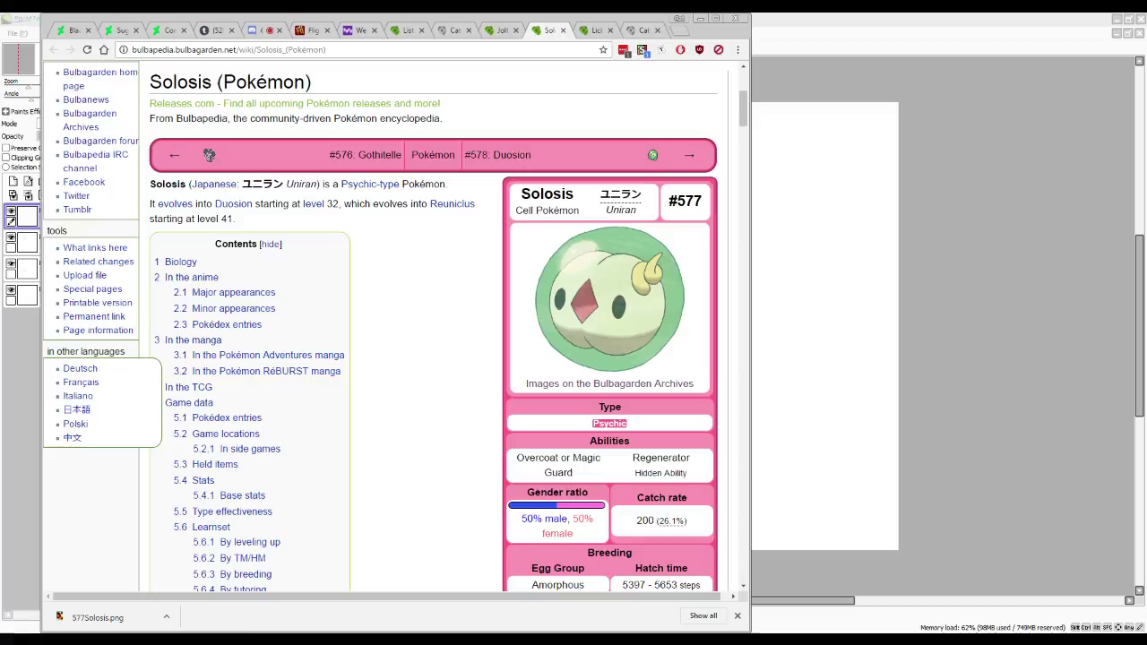
click(456, 31)
click(487, 32)
click(543, 30)
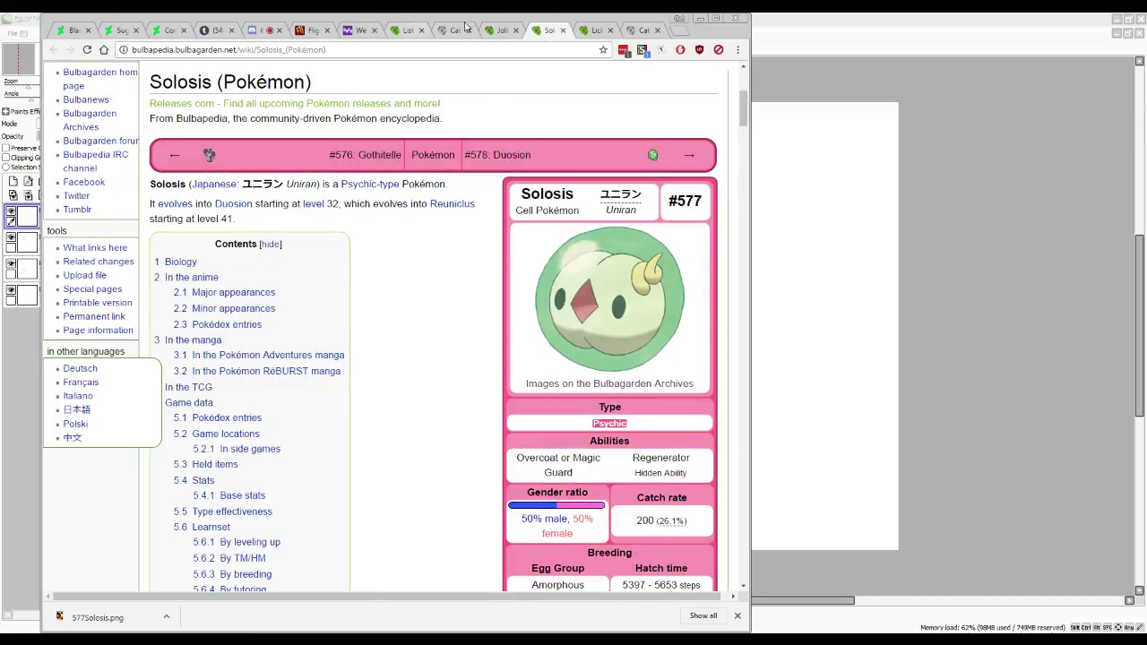
click(564, 31)
click(565, 32)
click(567, 36)
click(566, 31)
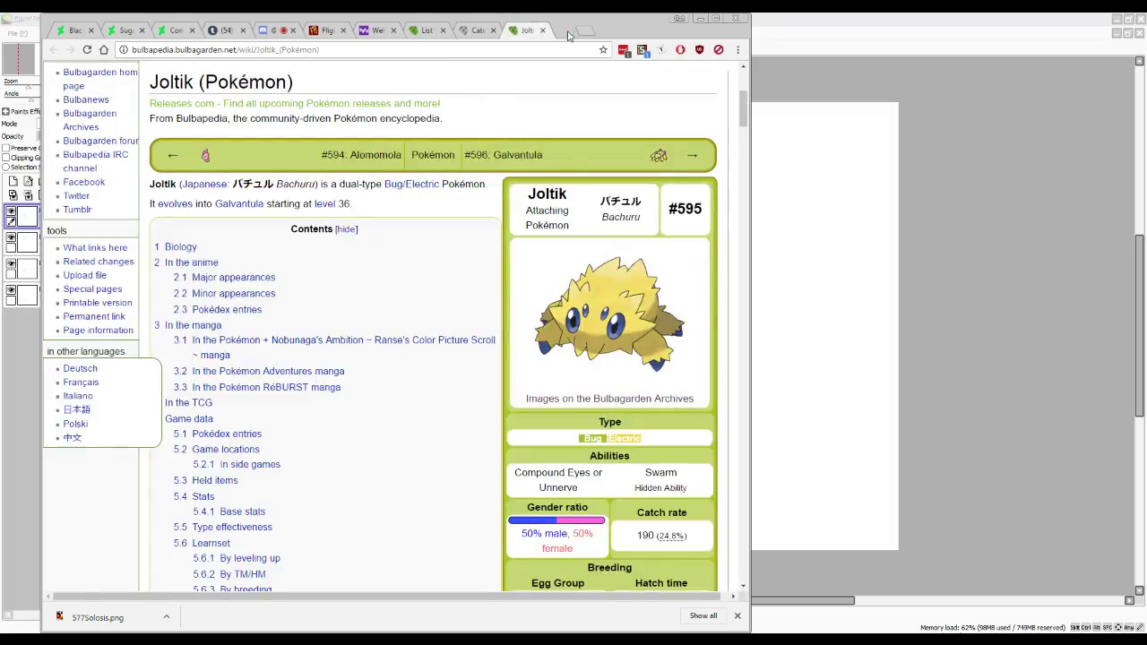
Search the National Pokédex list for "cher", examine the Cherubi page's artwork, and return to PaintTool SAI.
click(439, 30)
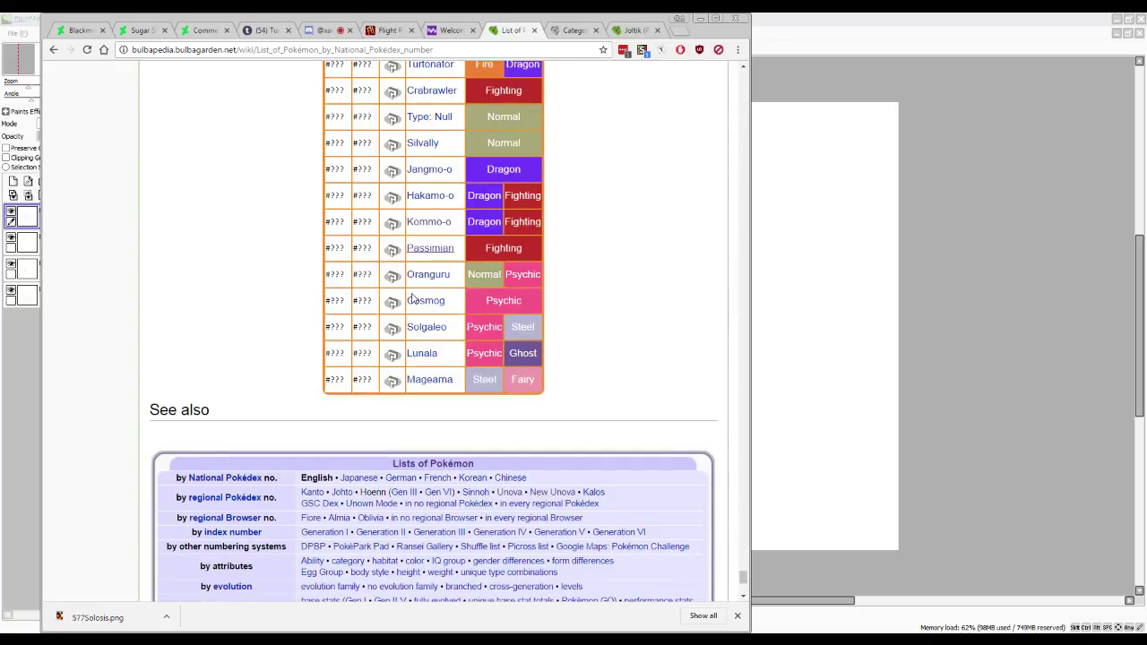
key(ctrl+f)
text(c)
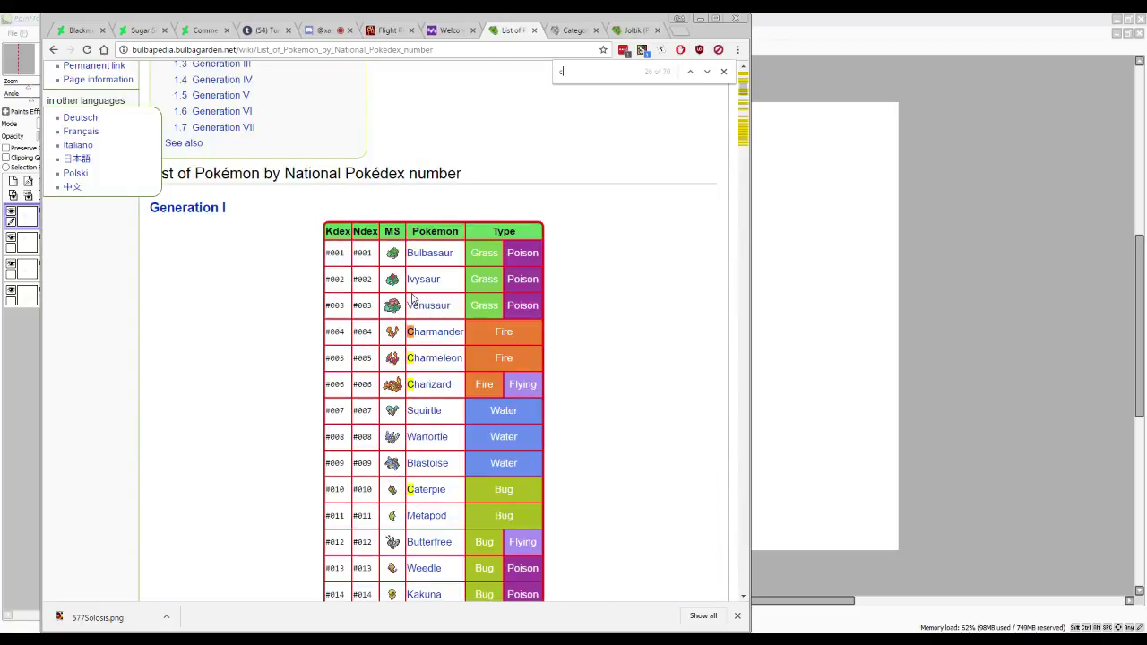
text(her)
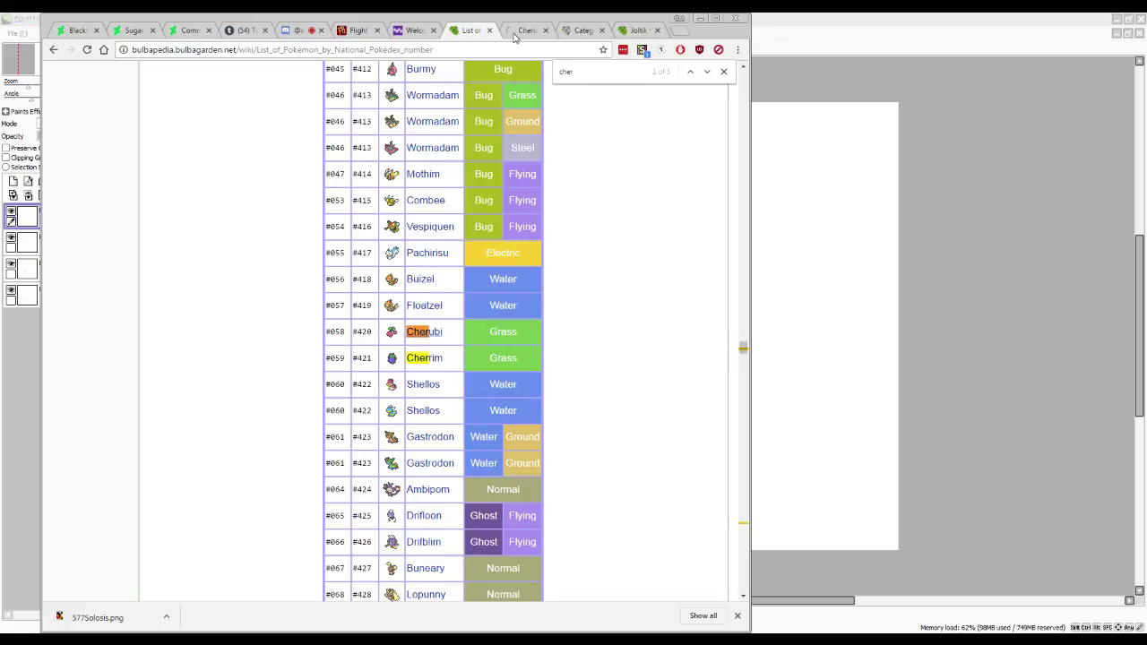
click(516, 32)
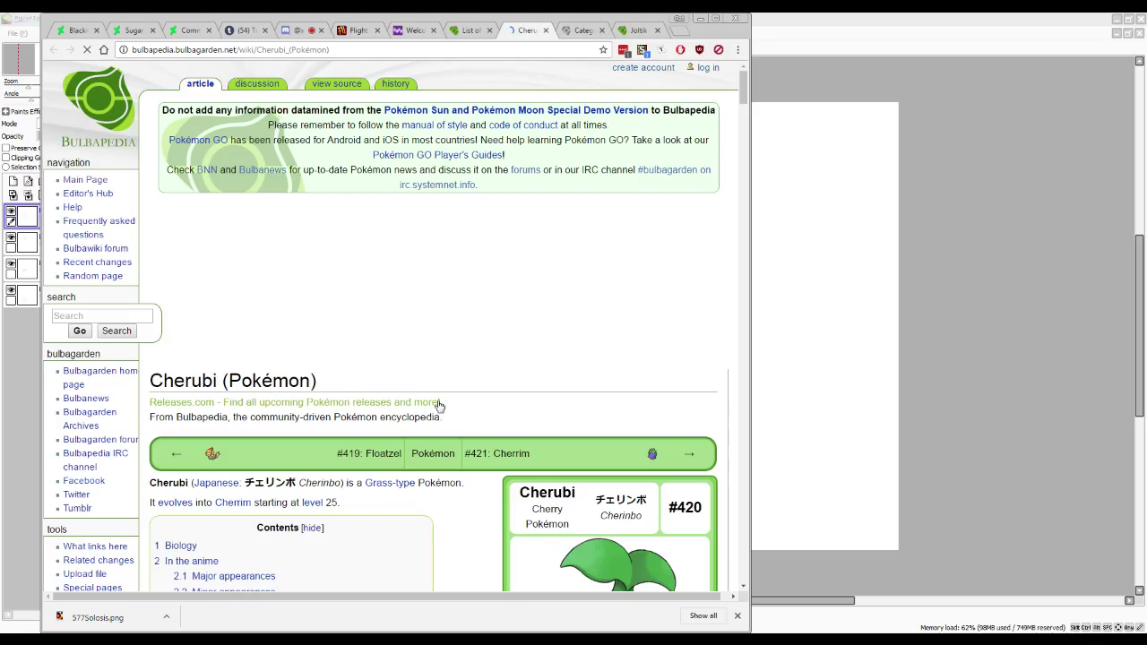
scroll(435, 403, down, 3)
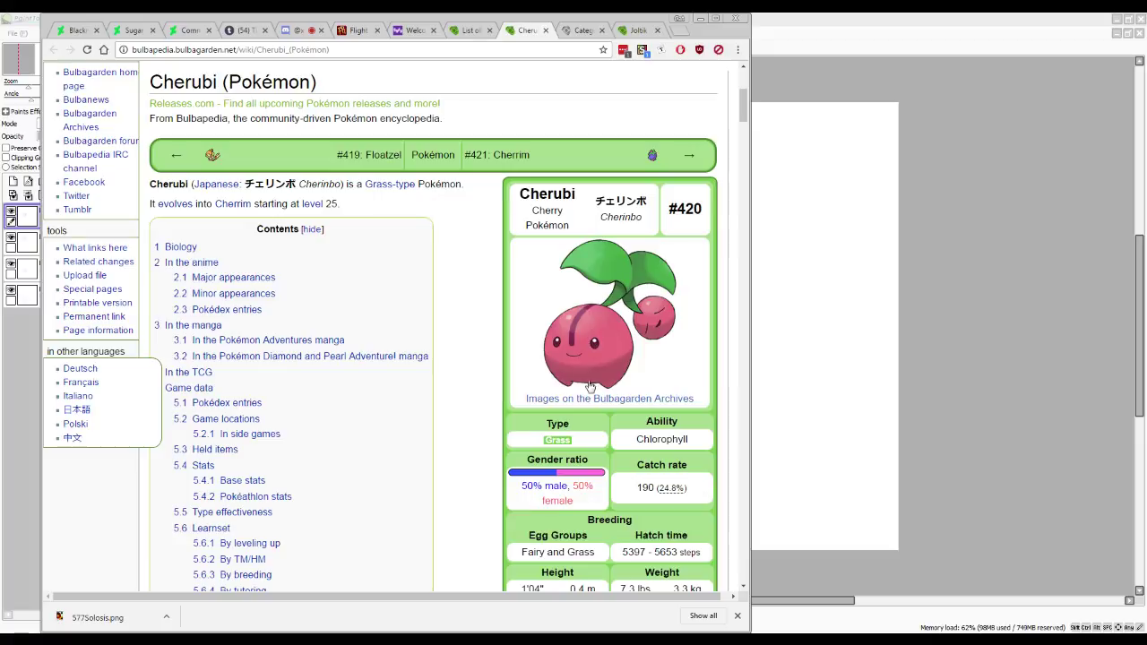
click(829, 18)
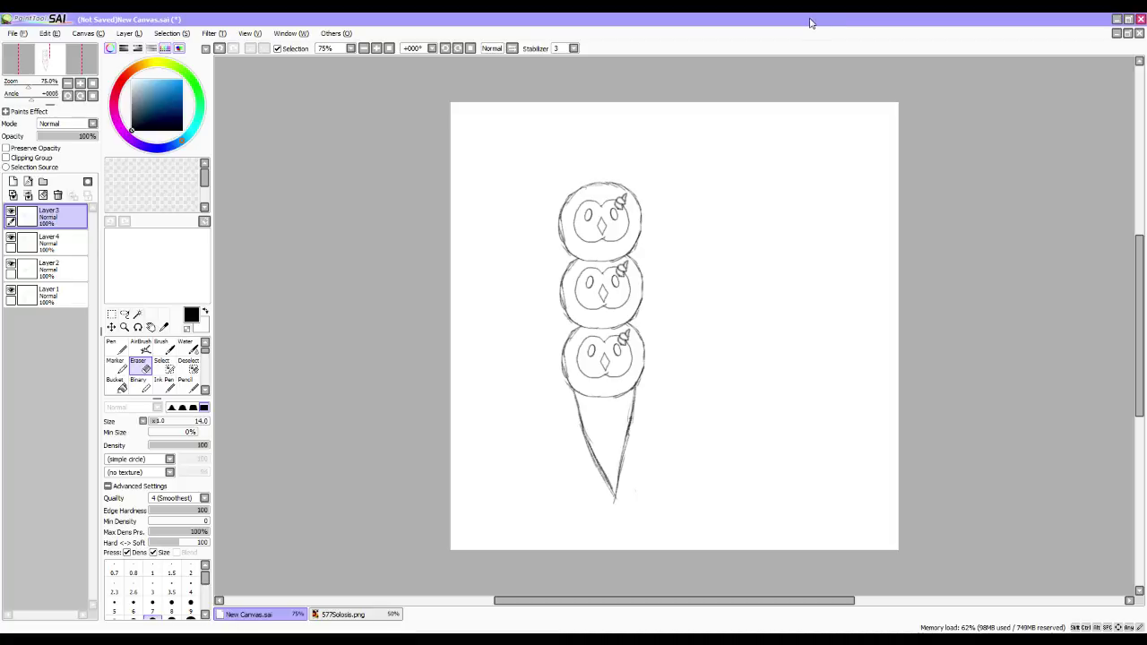
Add a new layer directly above Layer1 and hide Layer1's pointed cone sketch.
click(50, 298)
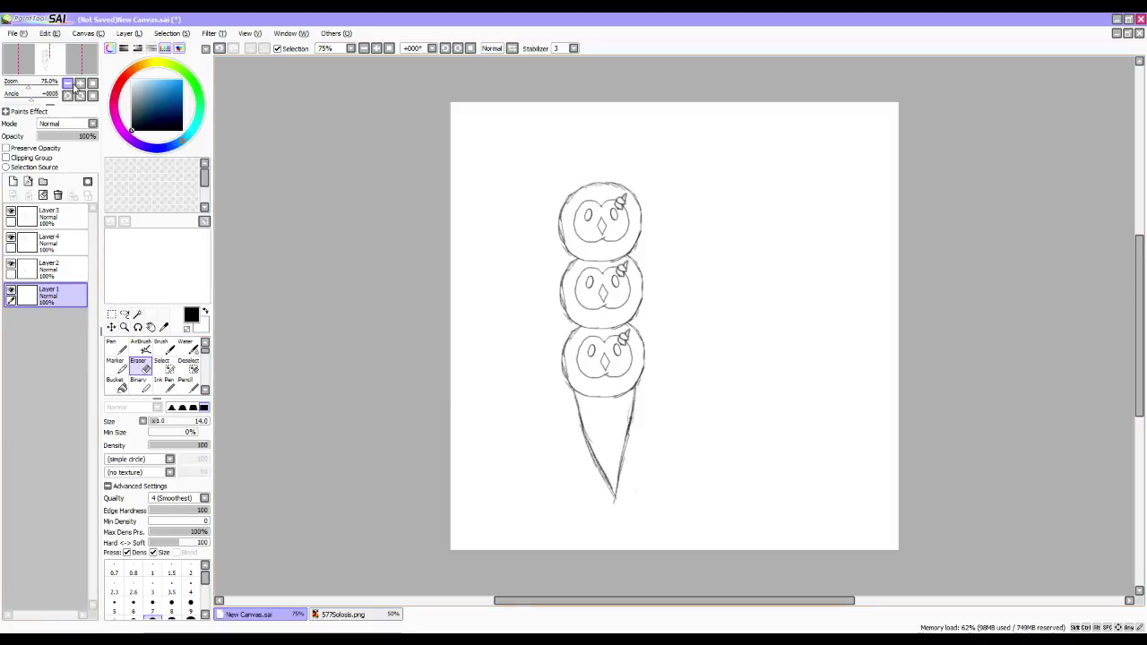
drag(28, 86, 40, 88)
drag(487, 409, 613, 164)
drag(609, 400, 573, 164)
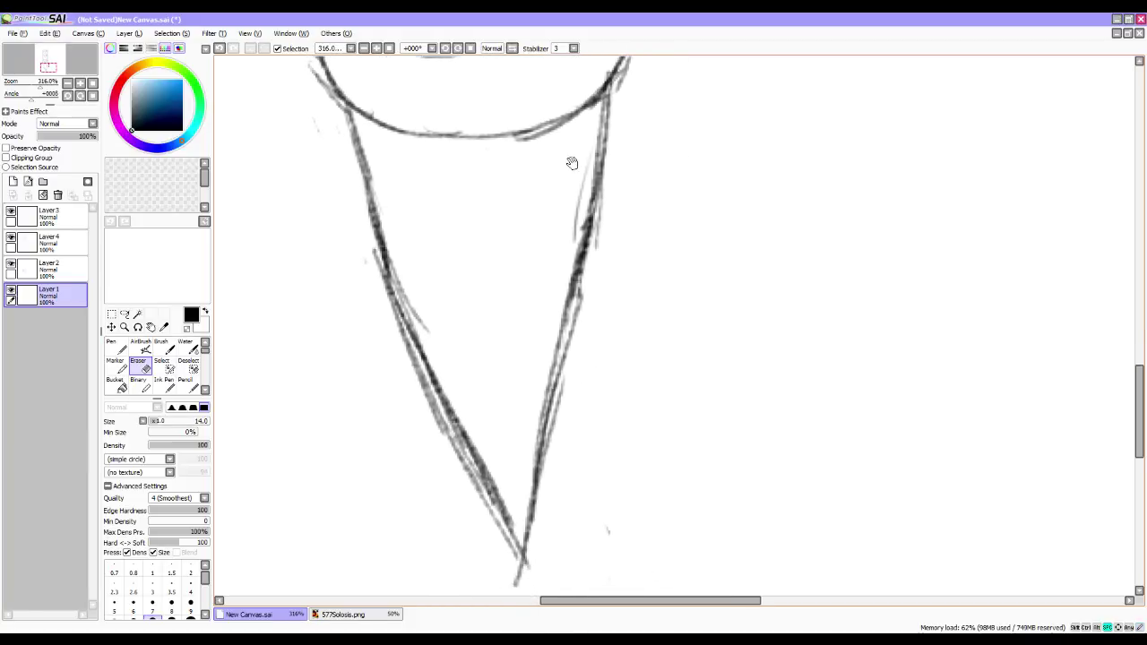
click(13, 182)
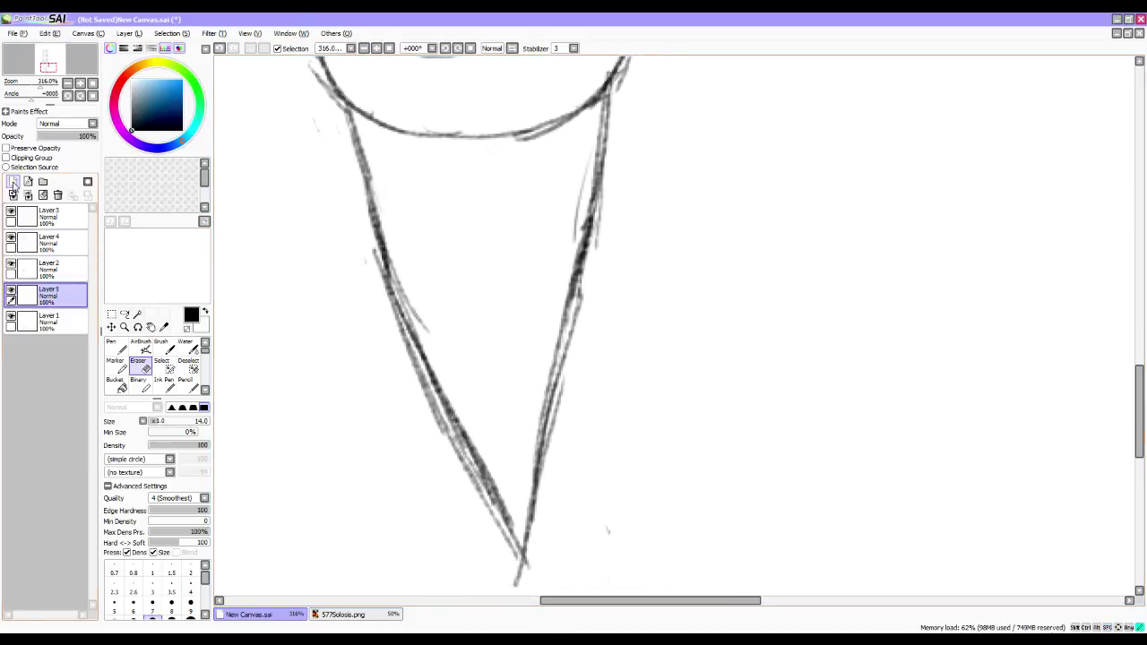
click(12, 318)
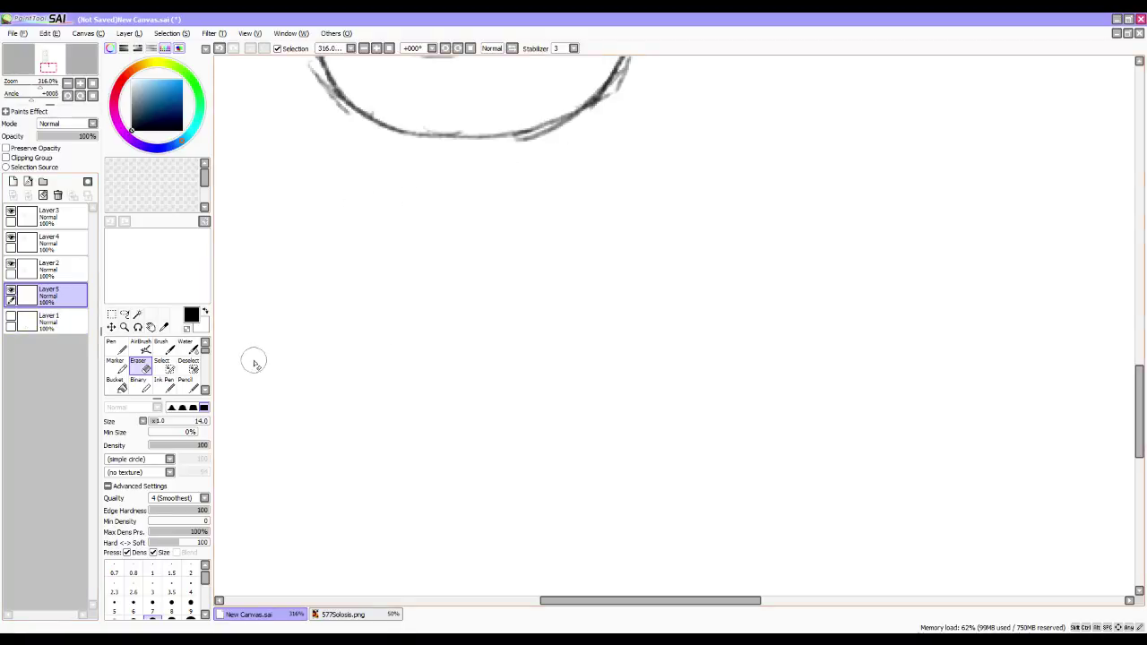
Sketch a wide cup with rounded lower corners beneath the bottom scoop, using the Pencil at size 4.
click(190, 392)
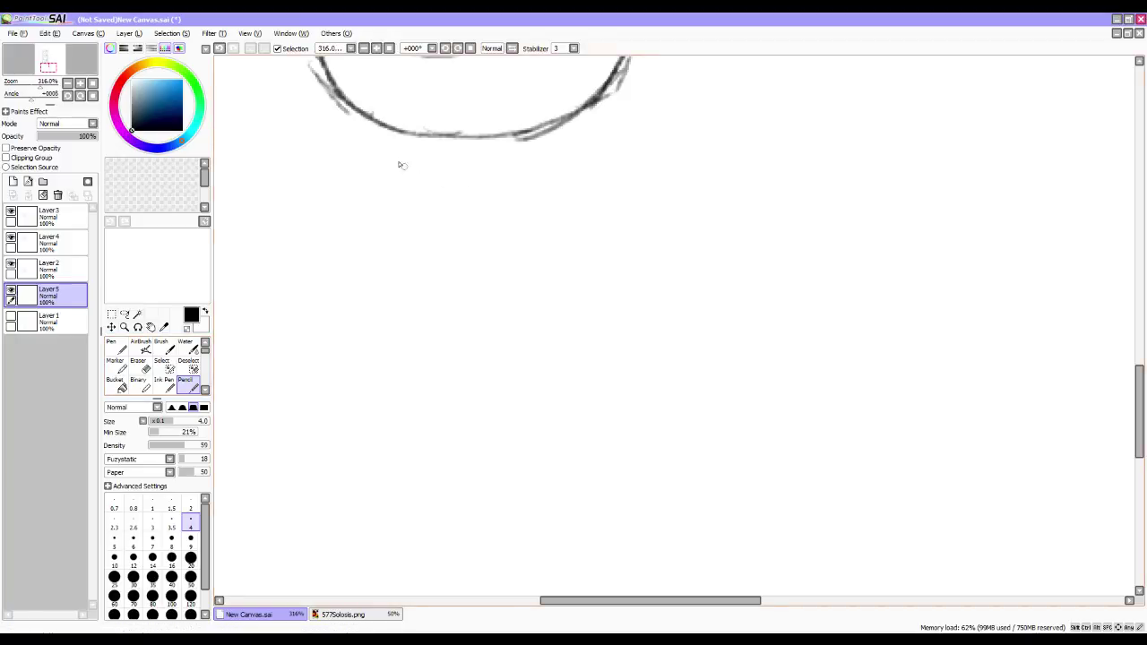
mouse_move(351, 109)
mouse_down()
mouse_move(350, 228)
mouse_move(446, 252)
mouse_up()
mouse_move(591, 93)
mouse_down()
mouse_move(608, 220)
mouse_move(607, 209)
mouse_move(578, 248)
mouse_up()
drag(424, 259, 558, 249)
mouse_move(480, 257)
mouse_down()
mouse_move(595, 248)
mouse_move(607, 241)
mouse_move(610, 193)
mouse_up()
drag(605, 96, 601, 244)
Erase the doubled strokes along the cup's bottom edge with the Eraser at size 14 and redraw the edge with the Pen at size 4.
key(e)
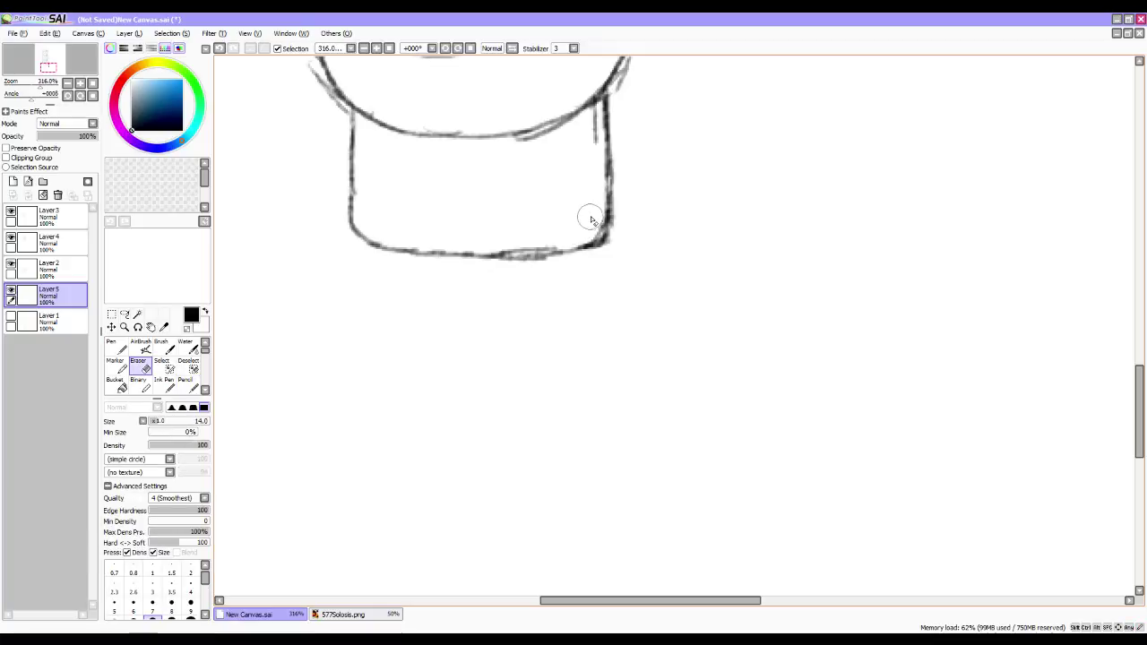
drag(546, 242, 489, 240)
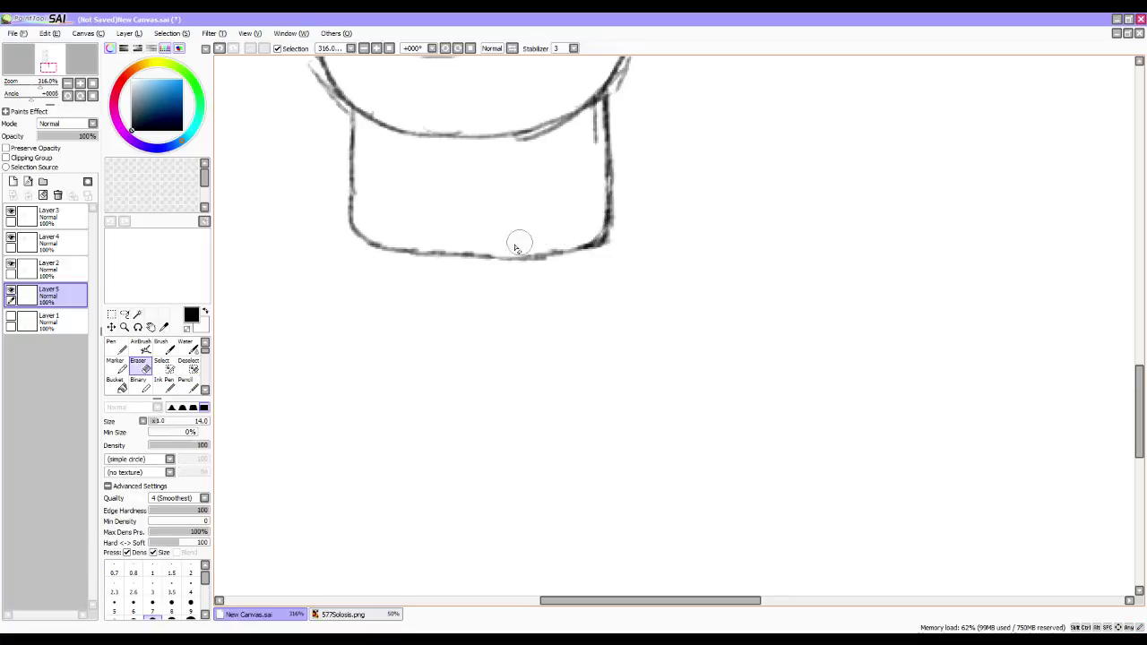
key(n)
drag(476, 255, 544, 253)
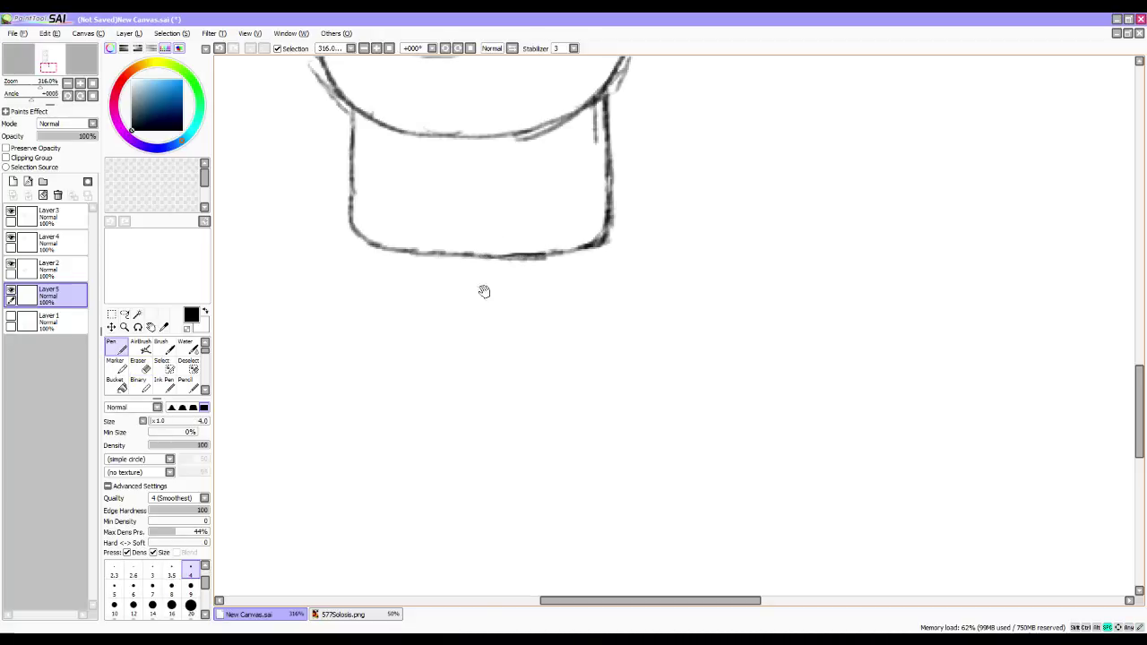
Try to draw the left side of the cone's stem straight down from the cup with the Pen at size 4, and undo the strokes.
drag(481, 372, 505, 276)
drag(436, 161, 435, 278)
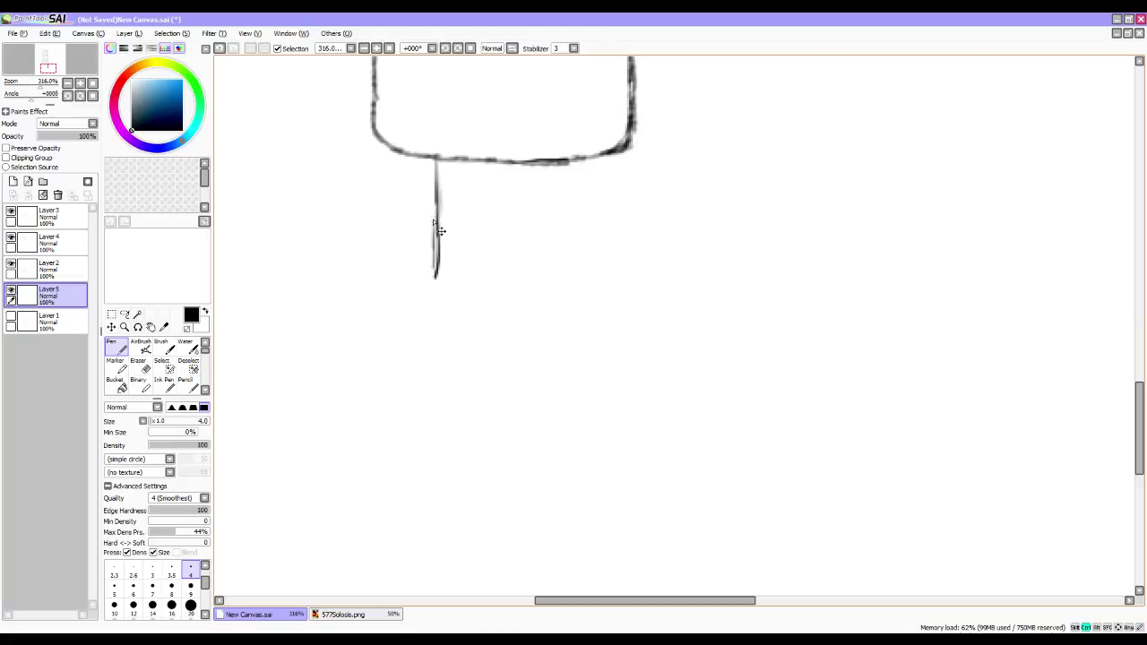
key(ctrl+z)
key(ctrl+z)
key(ctrl+z)
key(ctrl+z)
key(ctrl+z)
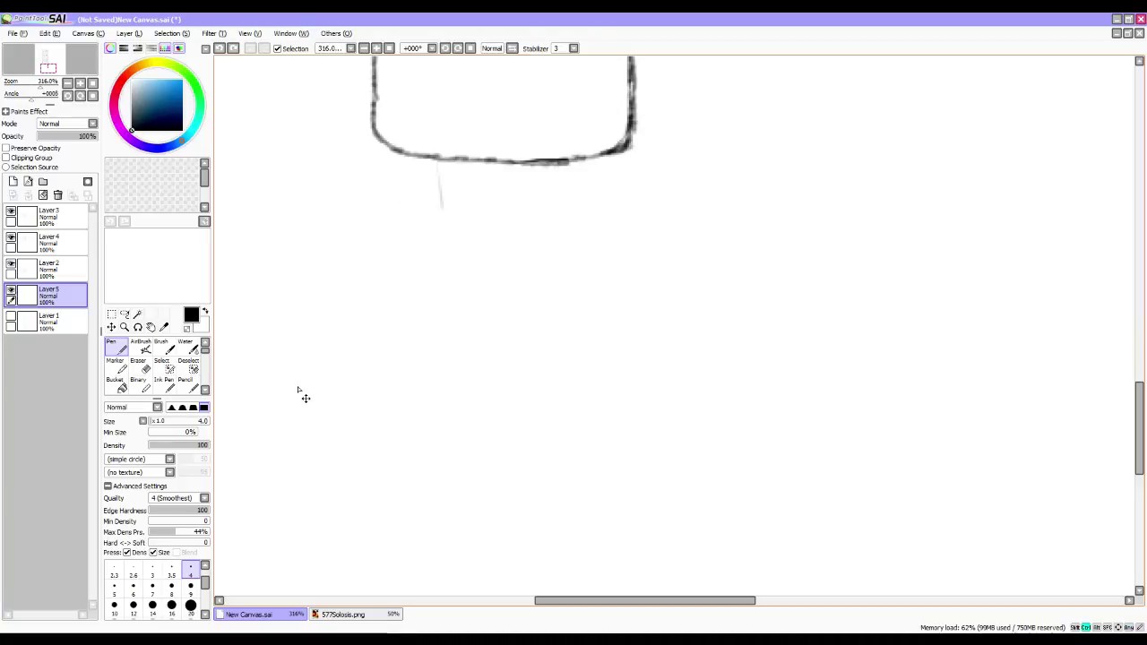
Sketch a narrow stem with straight sides and a rounded end below the cup, using the Pencil at size 4.
click(188, 386)
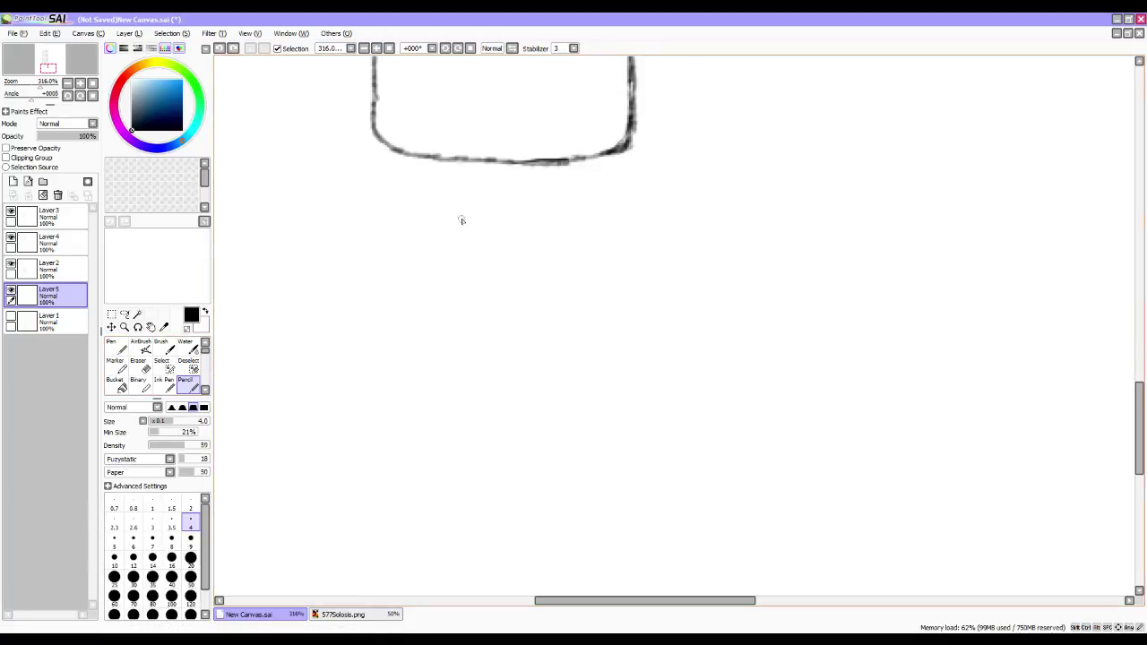
drag(436, 161, 434, 235)
drag(568, 163, 568, 236)
drag(437, 161, 440, 314)
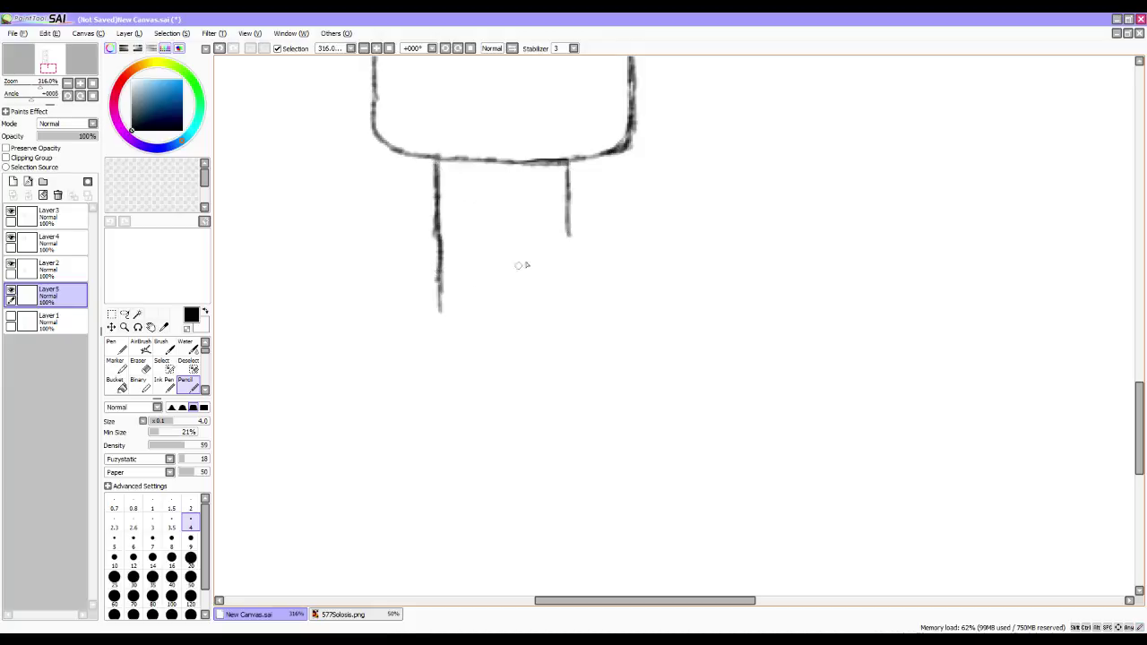
drag(568, 168, 571, 311)
mouse_move(439, 285)
mouse_down()
mouse_move(448, 343)
mouse_move(547, 355)
mouse_up()
mouse_move(571, 291)
mouse_down()
mouse_move(571, 328)
mouse_move(543, 351)
mouse_up()
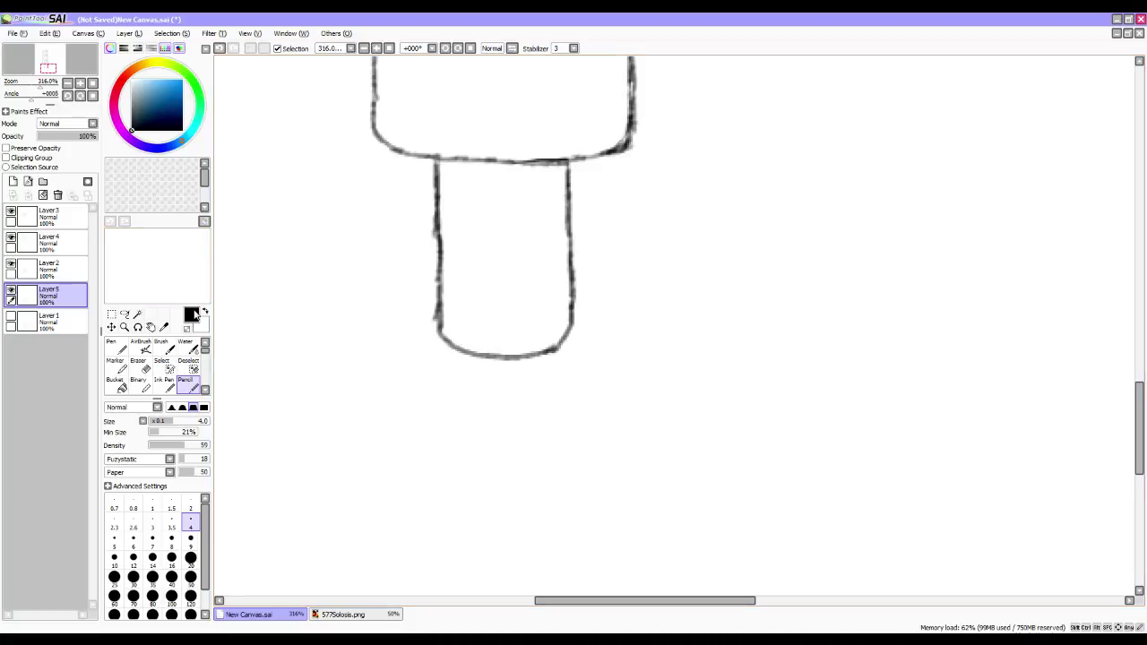
click(80, 82)
click(92, 83)
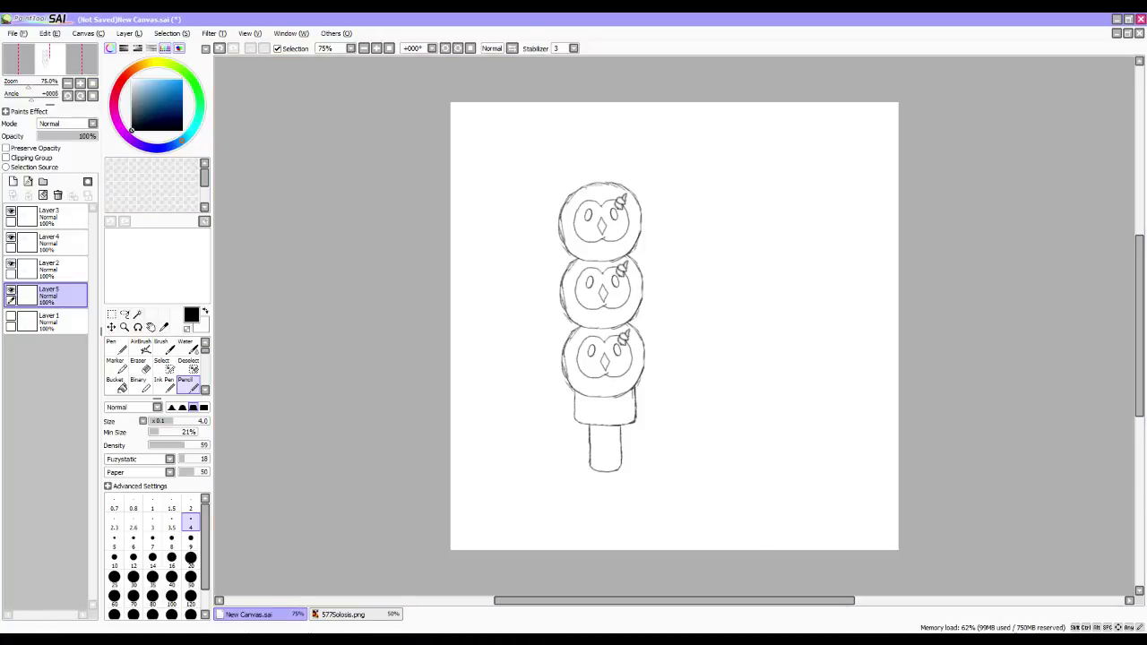
click(423, 637)
click(1023, 445)
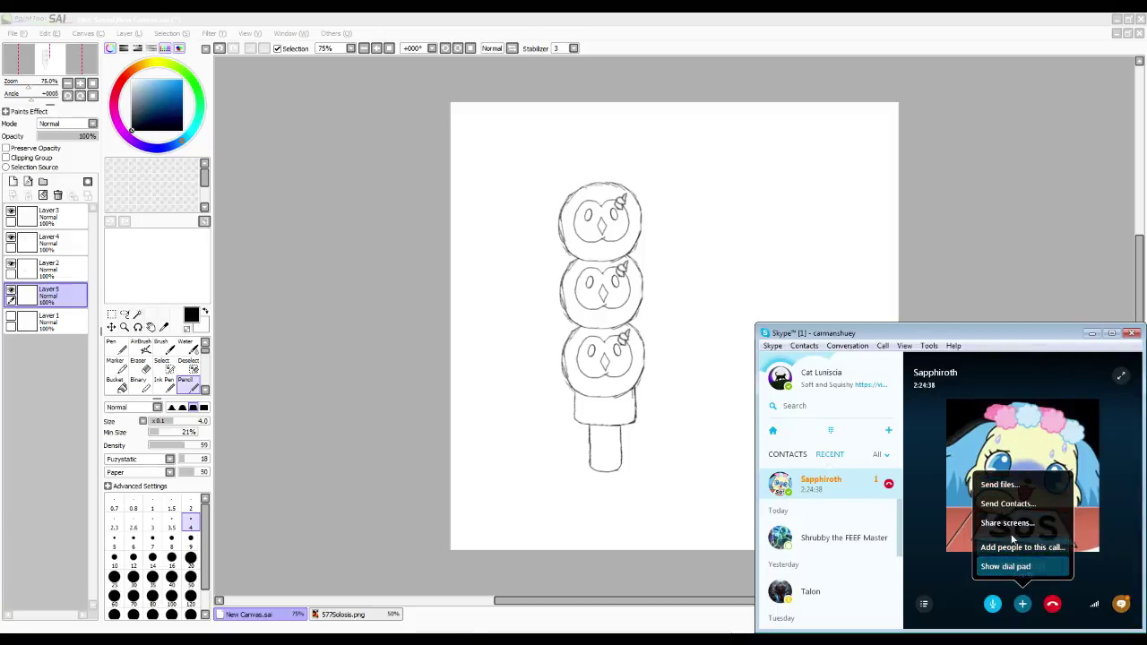
key(alt+Tab)
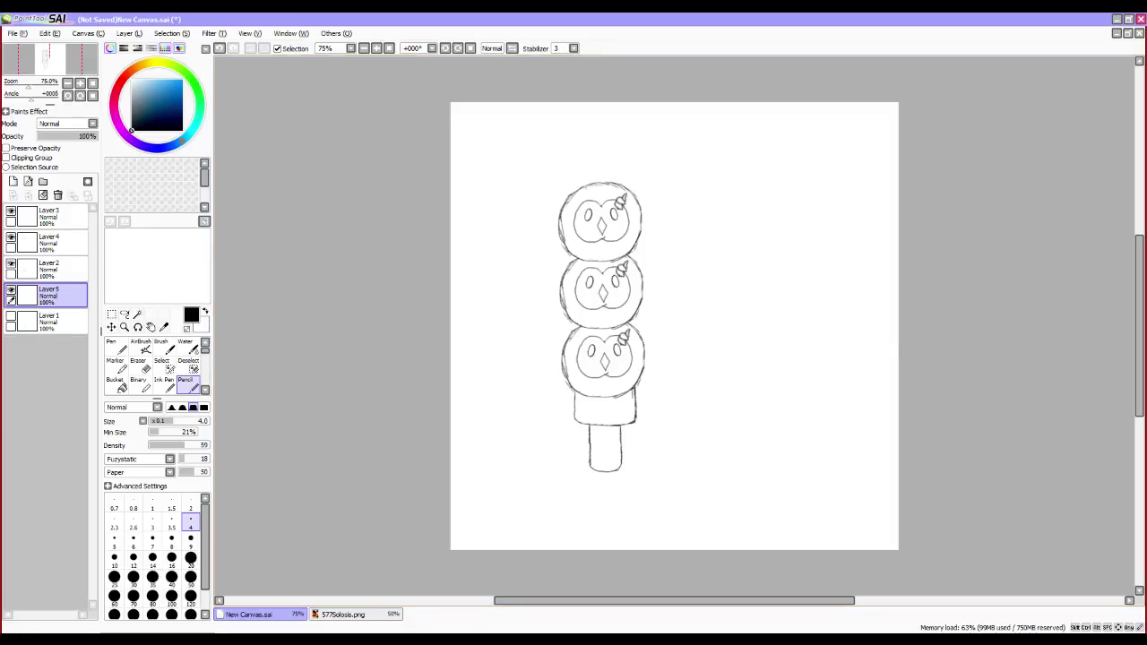
key(alt+Tab)
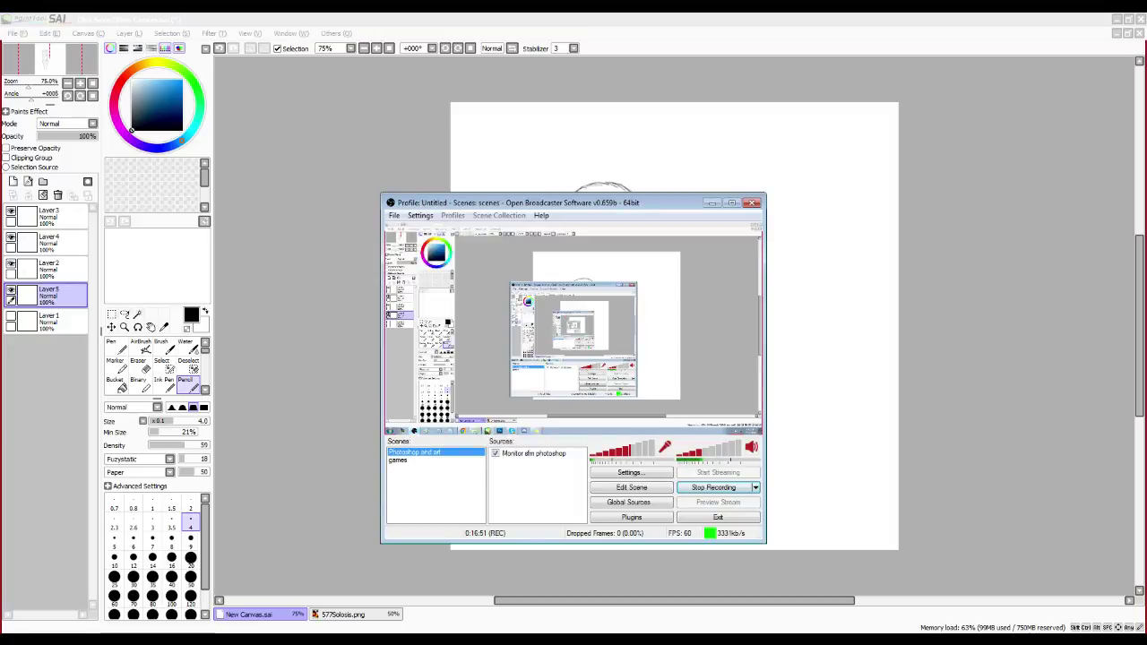
key(alt+Tab)
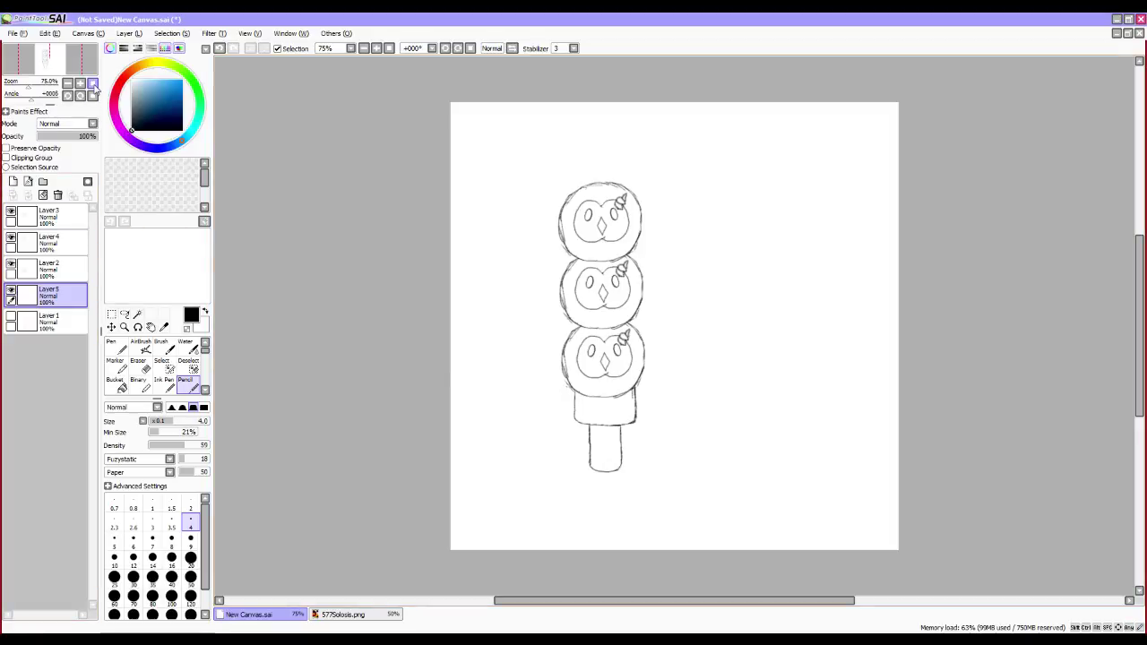
Sketch parallel diagonal lines sloping down to the right across the stem with the Pencil at size 4.
click(91, 83)
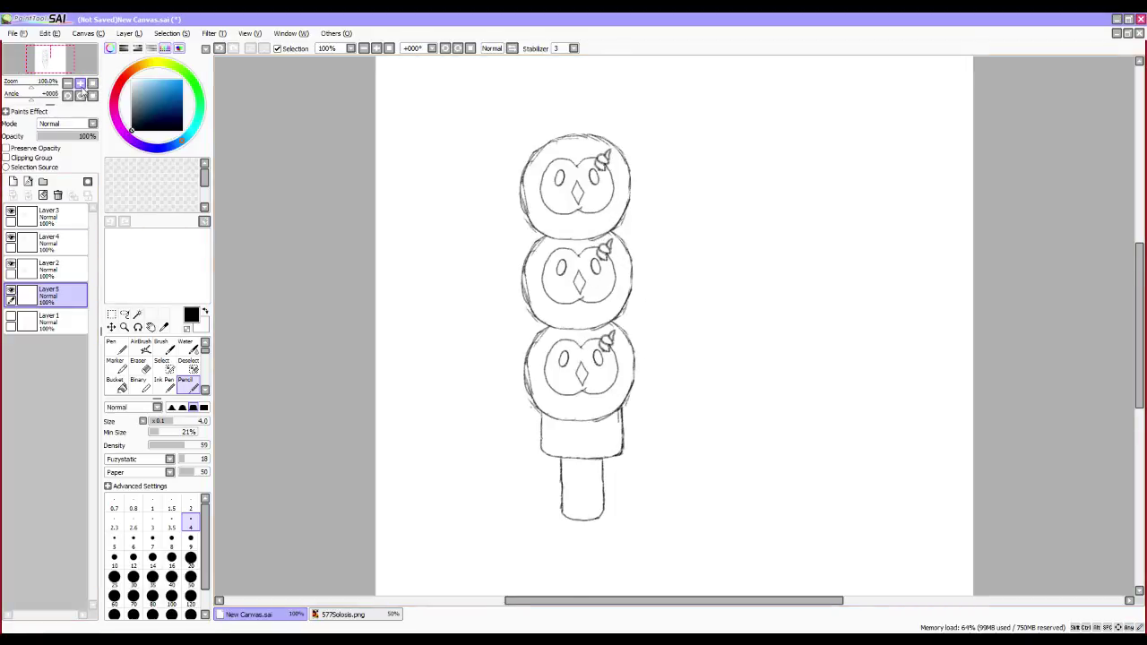
click(90, 84)
drag(511, 448, 535, 277)
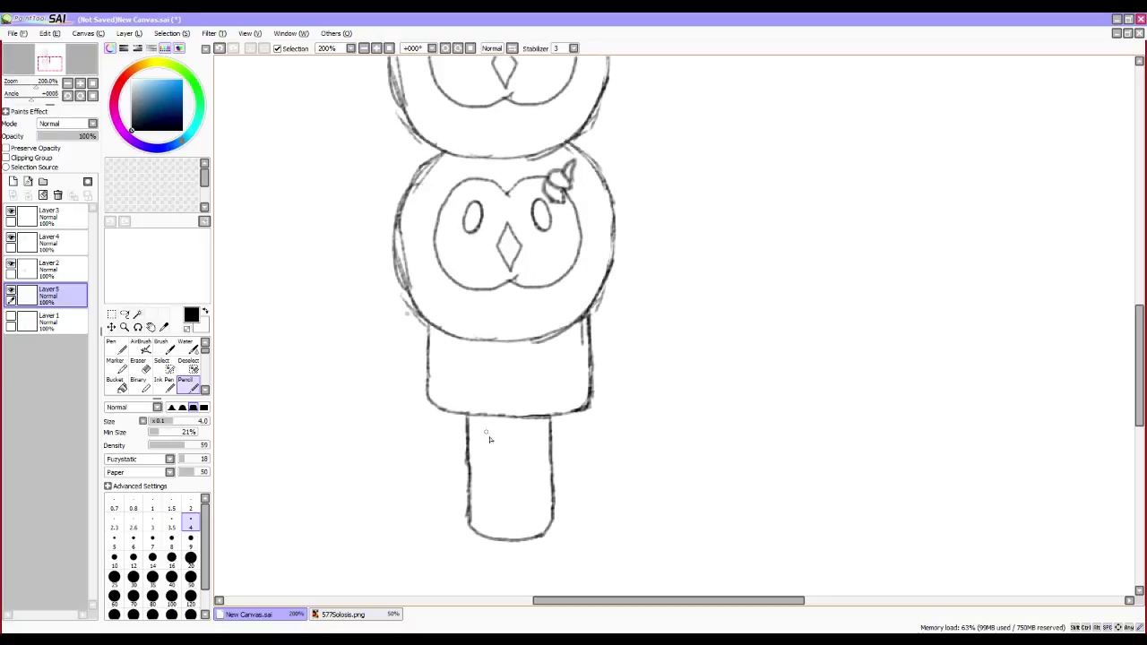
drag(470, 506, 506, 537)
drag(471, 486, 531, 536)
drag(466, 455, 543, 520)
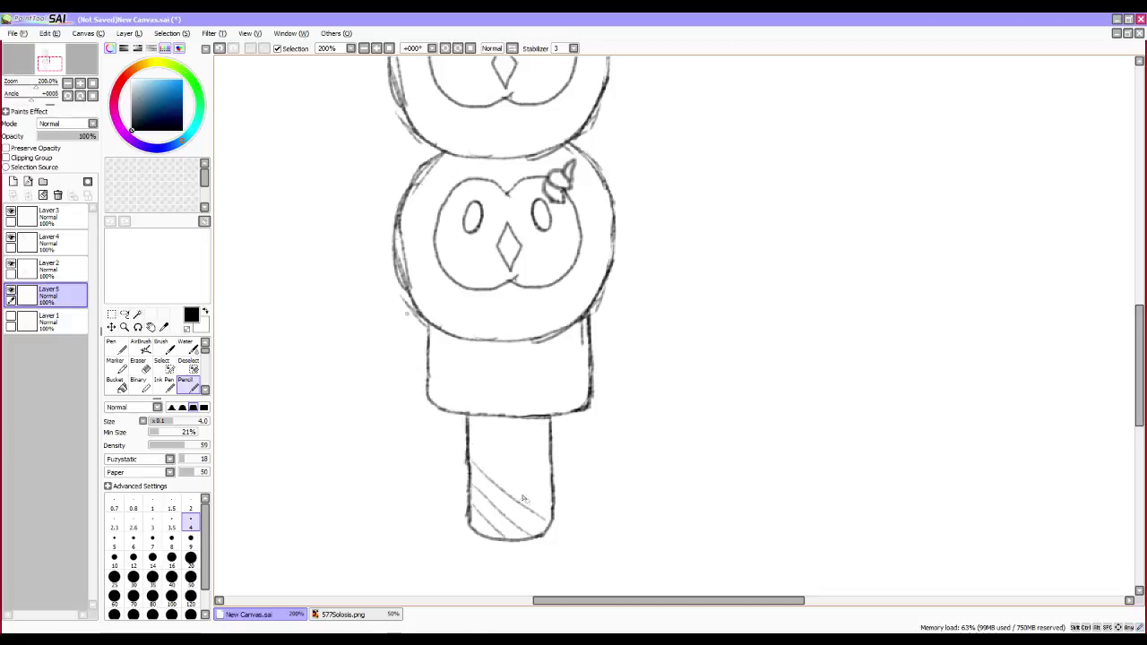
drag(468, 429, 548, 493)
drag(473, 419, 549, 468)
drag(512, 417, 562, 448)
Cross the stem's diagonals with parallel lines sloping down to the left to form a waffle pattern.
drag(489, 414, 469, 448)
drag(528, 418, 464, 488)
drag(549, 418, 460, 516)
drag(541, 464, 461, 536)
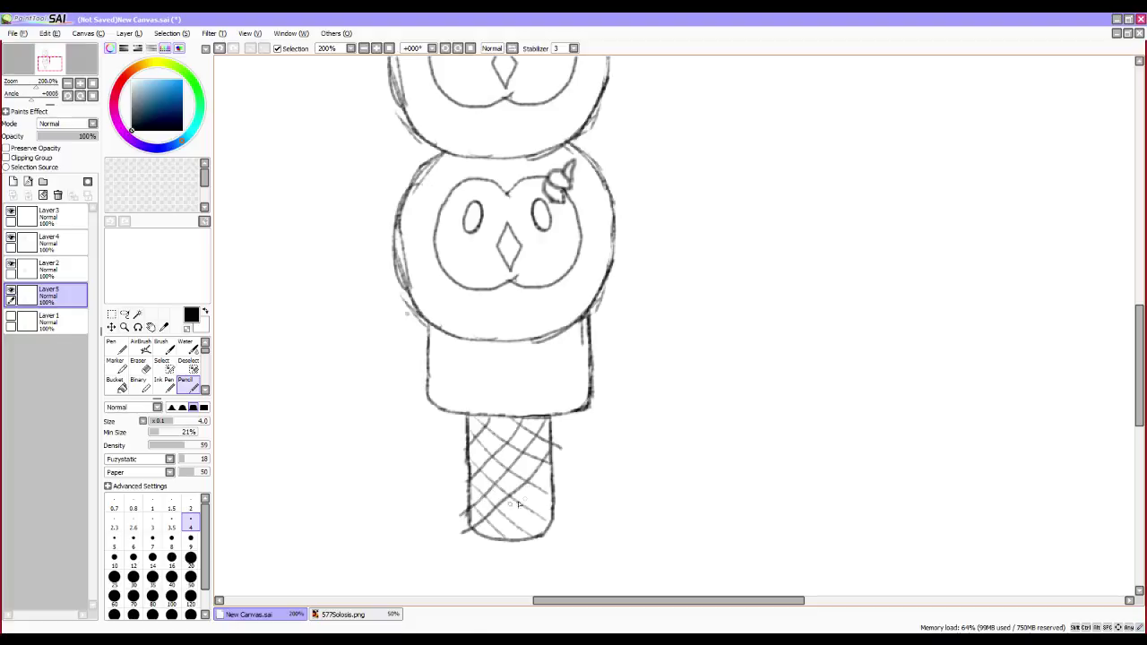
drag(550, 484, 495, 541)
drag(549, 498, 523, 530)
Try parallel diagonal lines sloping down to the right across the cup with the Pencil at size 4.
drag(428, 378, 457, 408)
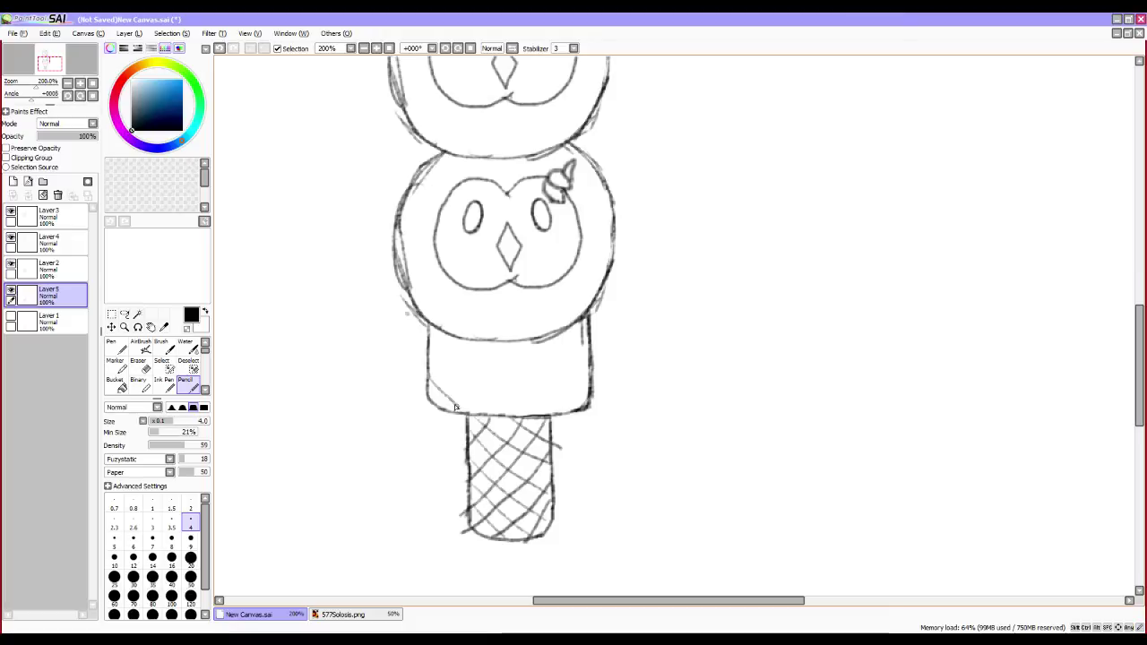
drag(427, 351, 488, 406)
key(ctrl+z)
key(ctrl+z)
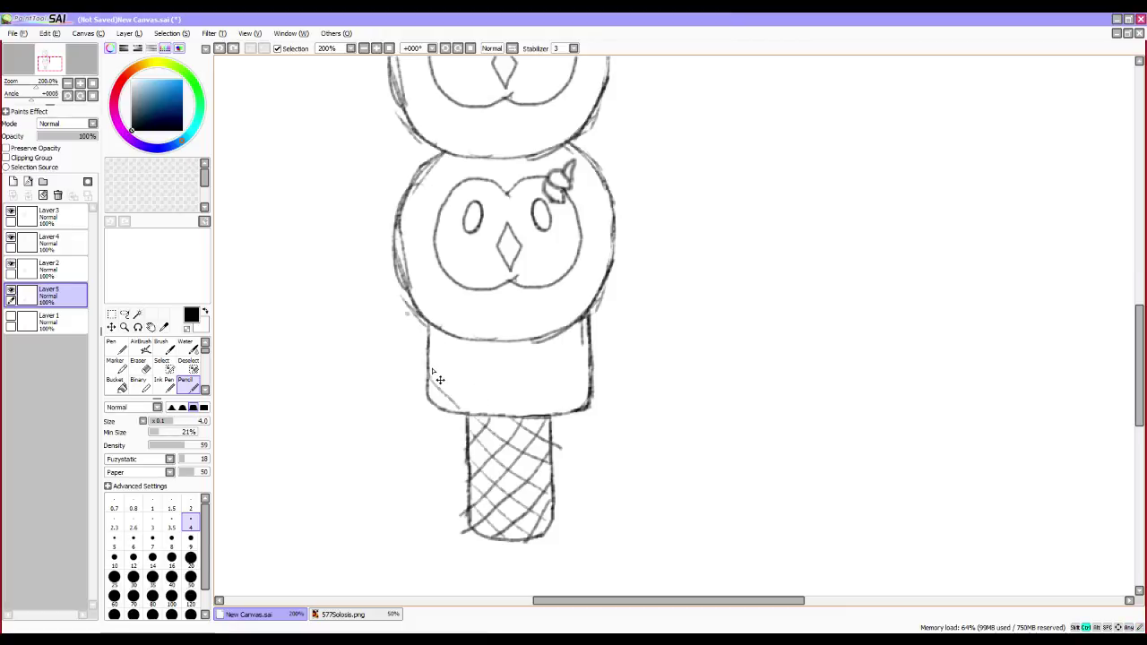
drag(430, 375, 471, 411)
mouse_move(429, 335)
mouse_down()
mouse_move(500, 414)
mouse_move(513, 416)
mouse_move(475, 354)
mouse_move(542, 417)
mouse_up()
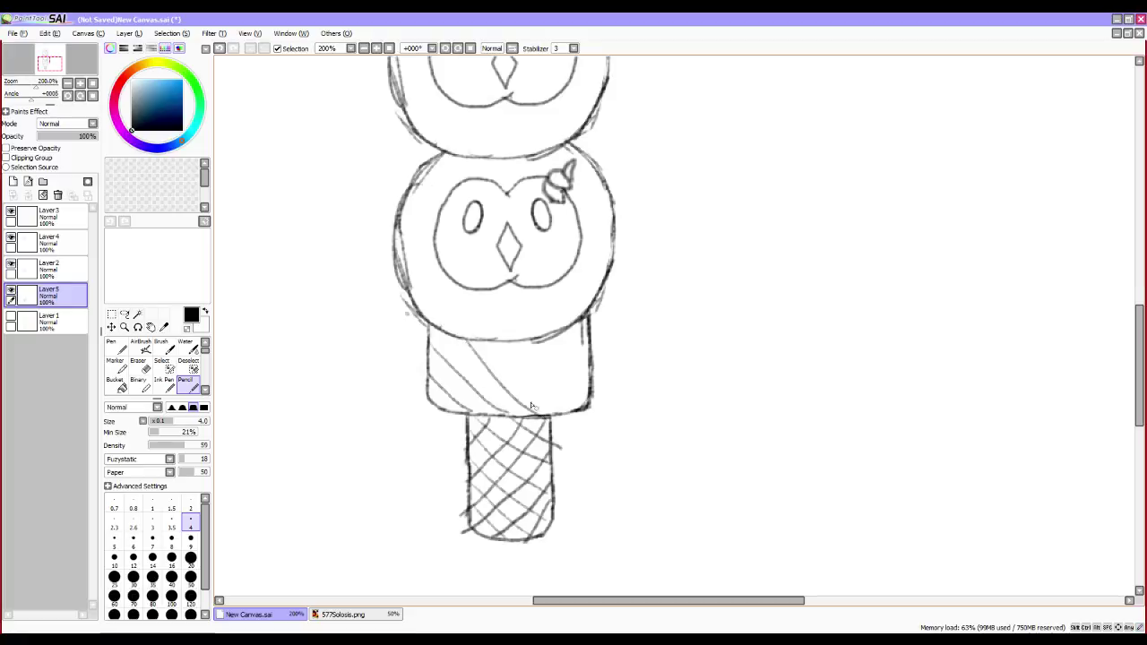
mouse_move(509, 340)
mouse_down()
mouse_move(575, 406)
mouse_move(545, 351)
mouse_move(579, 377)
mouse_up()
mouse_move(558, 330)
mouse_down()
mouse_move(601, 360)
mouse_move(578, 322)
mouse_move(542, 344)
mouse_move(587, 386)
mouse_up()
drag(468, 340, 541, 421)
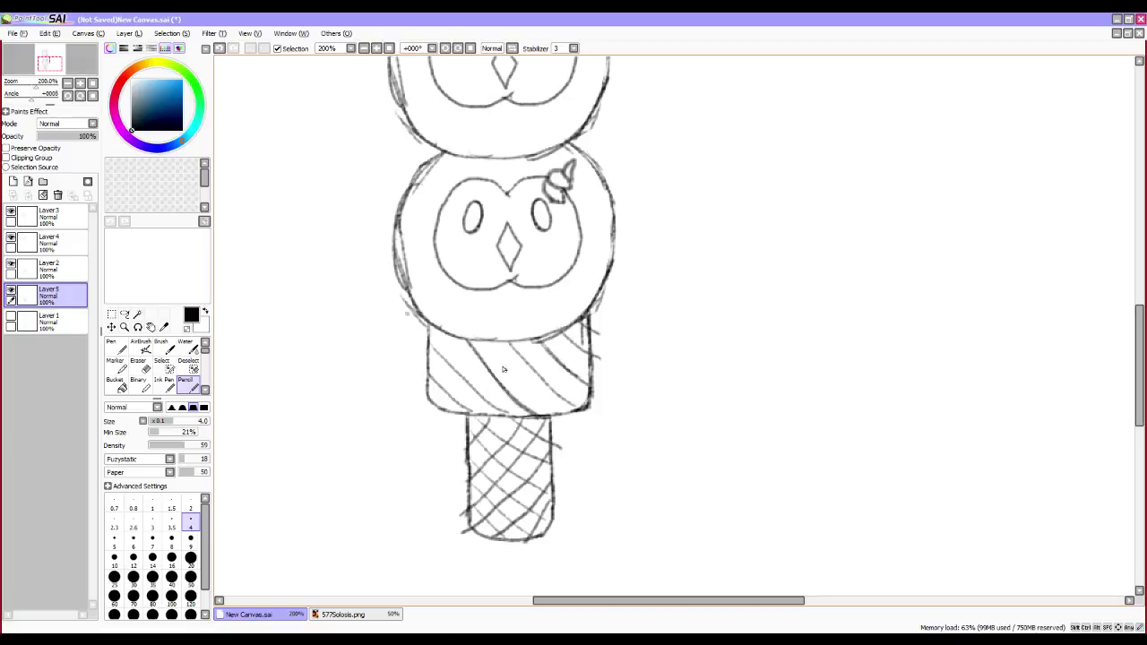
drag(488, 342, 560, 421)
Try crossing the cup's diagonals with lines sloping the other way, and undo all of the cup's hatching.
drag(451, 339, 422, 364)
mouse_move(488, 339)
mouse_down()
mouse_move(434, 383)
mouse_move(453, 402)
mouse_move(437, 407)
mouse_move(427, 393)
mouse_move(477, 343)
mouse_move(442, 408)
mouse_move(502, 342)
mouse_move(476, 416)
mouse_move(500, 397)
mouse_up()
key(ctrl+z)
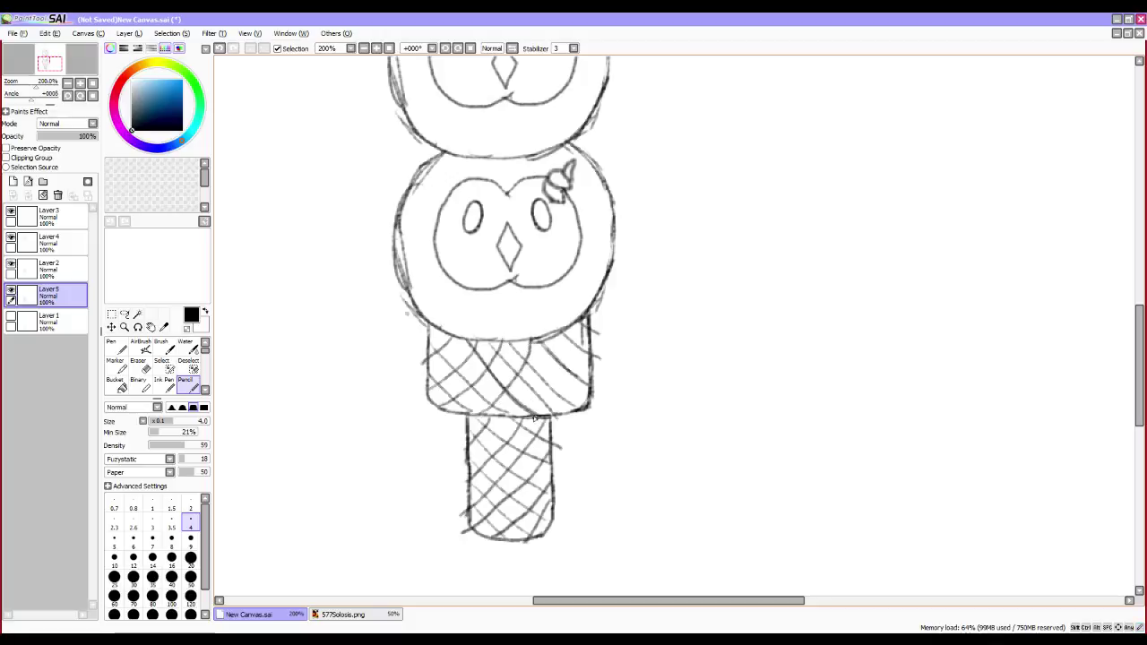
mouse_move(527, 416)
mouse_down()
mouse_move(559, 336)
mouse_move(517, 418)
mouse_up()
key(ctrl+z)
drag(589, 331, 548, 421)
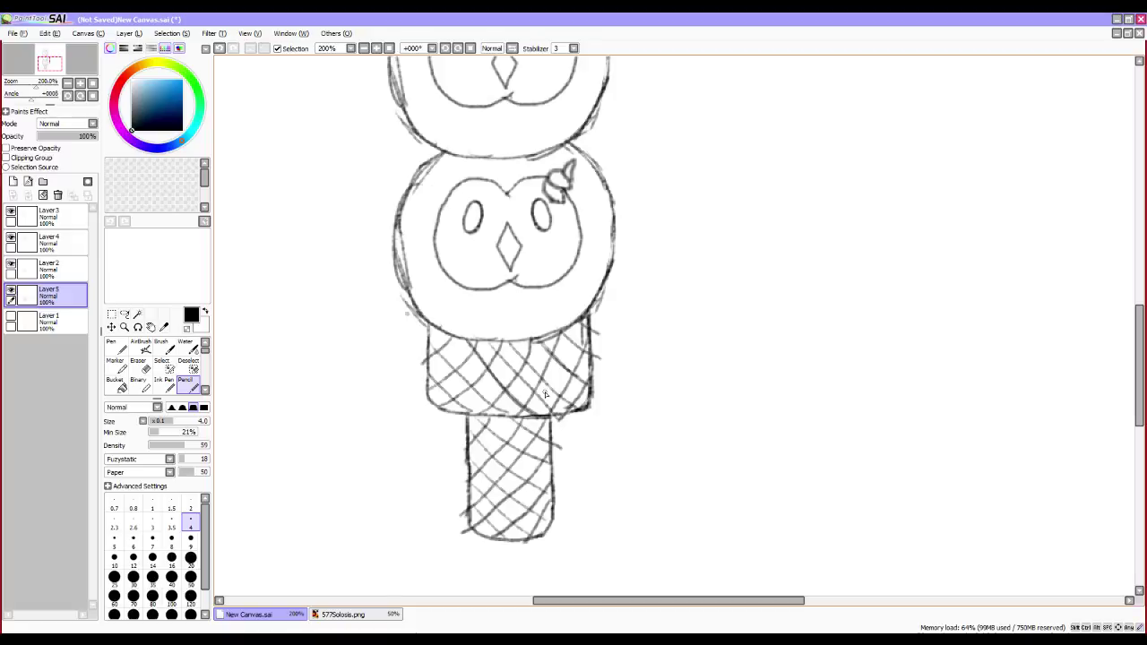
drag(428, 343, 443, 358)
click(92, 83)
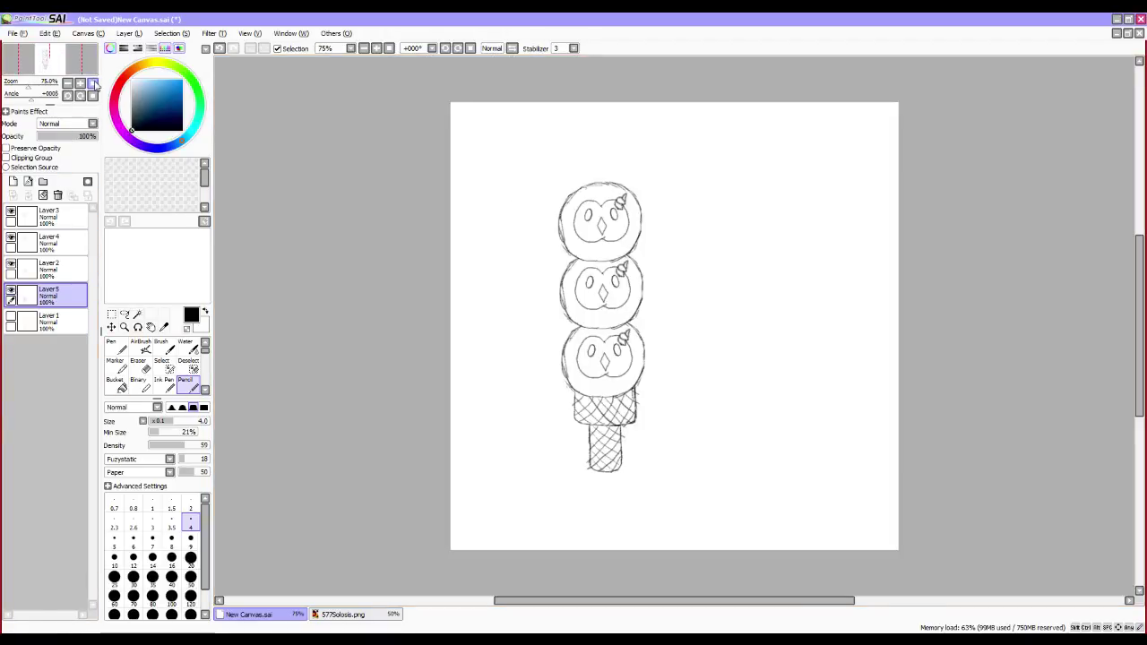
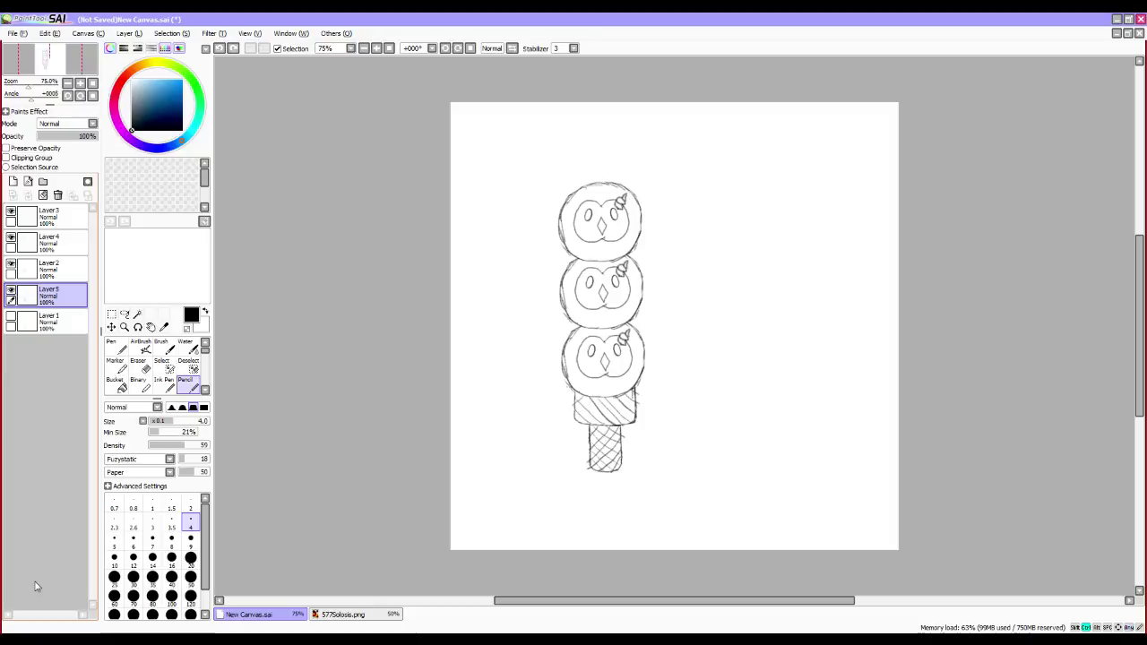
key(ctrl+z)
key(ctrl+z)
key(ctrl+z)
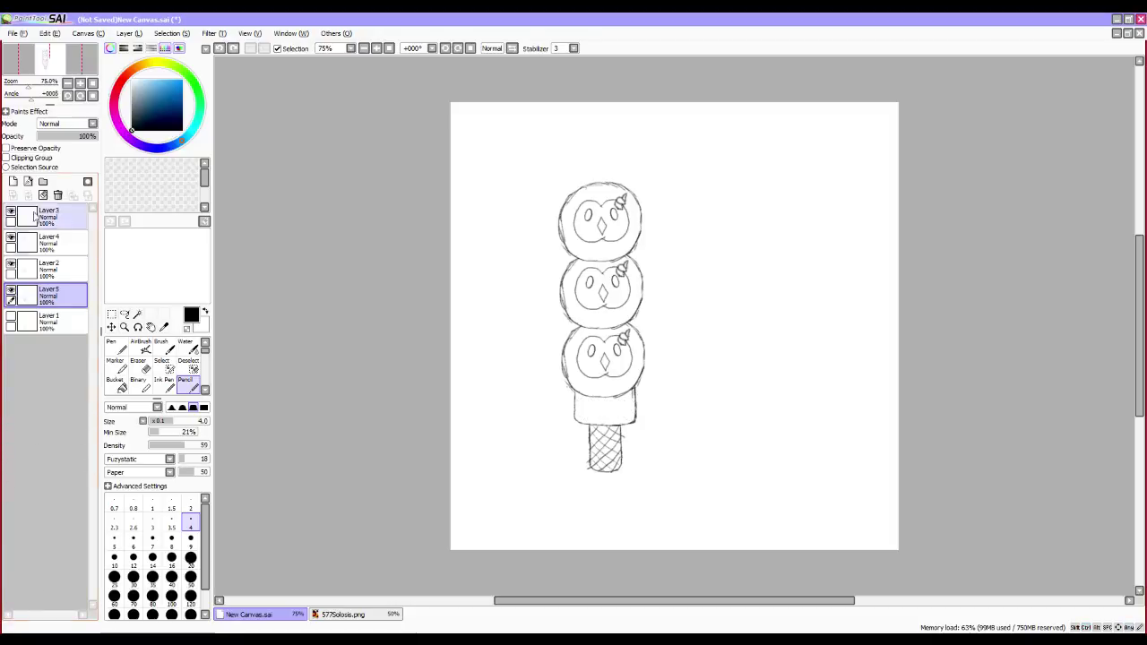
Draw two curved lines across the cup, one just below the bottom scoop and one just above the cup's lower edge.
drag(35, 96, 47, 102)
click(80, 83)
click(80, 83)
click(80, 84)
key(space)
mouse_move(366, 163)
mouse_down()
mouse_move(420, 440)
mouse_move(356, 369)
mouse_move(346, 329)
mouse_up()
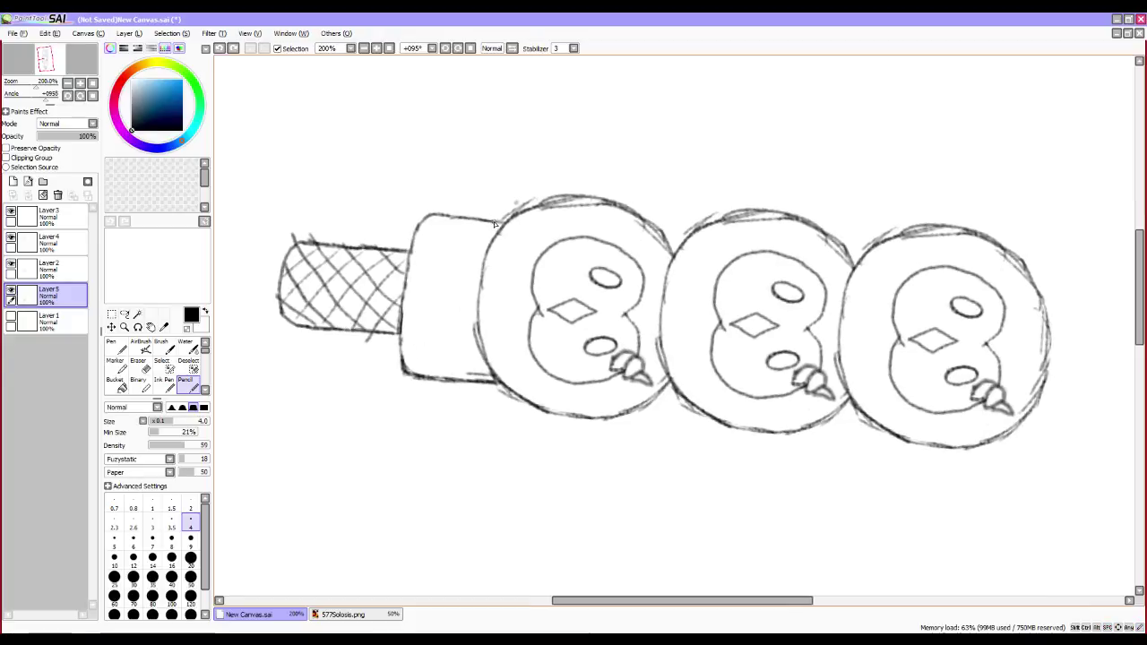
mouse_move(473, 255)
mouse_down()
mouse_move(459, 326)
mouse_move(465, 302)
mouse_move(486, 387)
mouse_up()
mouse_move(441, 217)
mouse_down()
mouse_move(415, 346)
mouse_move(413, 326)
mouse_move(419, 369)
mouse_up()
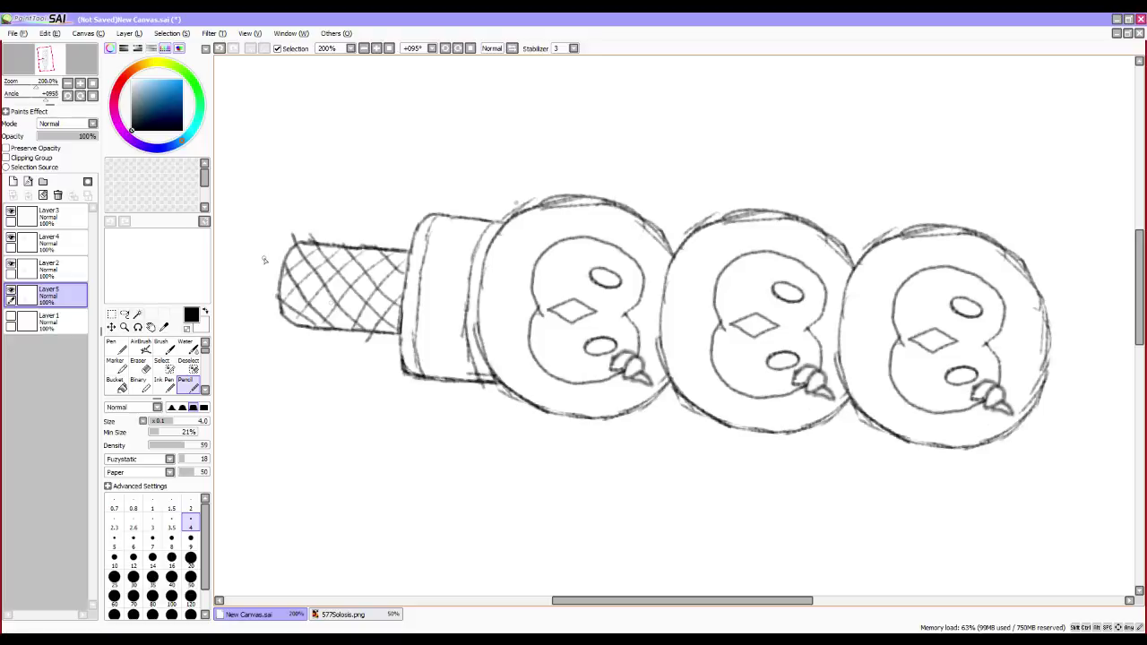
click(92, 96)
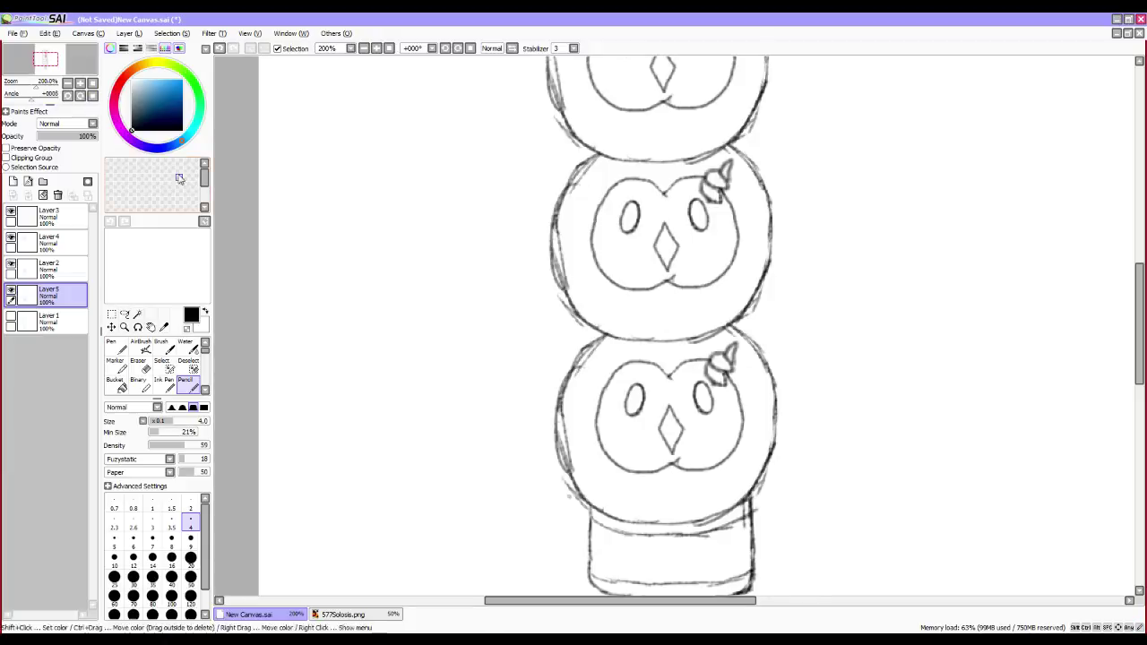
Sketch a zigzag of wide triangles around the cup between its two curved lines with the Pencil at size 4.
mouse_move(706, 532)
mouse_down()
mouse_move(553, 293)
mouse_move(527, 301)
mouse_up()
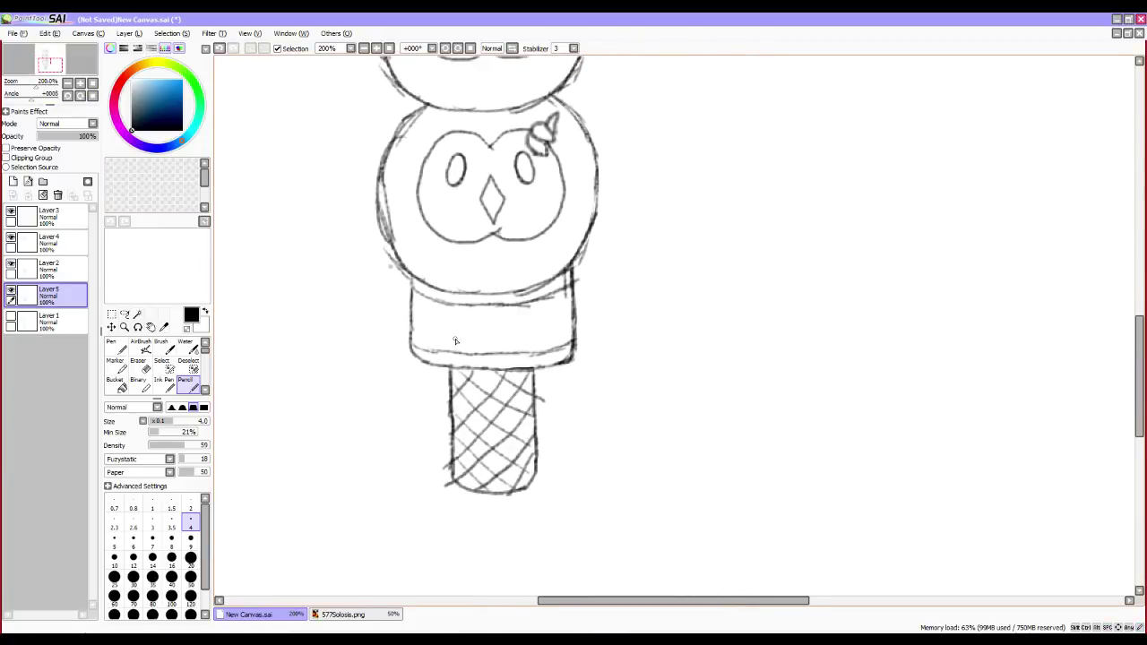
mouse_move(413, 348)
mouse_down()
mouse_move(458, 302)
mouse_move(452, 329)
mouse_move(446, 308)
mouse_move(475, 347)
mouse_up()
mouse_move(448, 310)
mouse_down()
mouse_move(480, 352)
mouse_move(500, 309)
mouse_up()
mouse_move(479, 351)
mouse_down()
mouse_move(518, 300)
mouse_move(520, 318)
mouse_move(509, 310)
mouse_move(551, 349)
mouse_move(566, 306)
mouse_up()
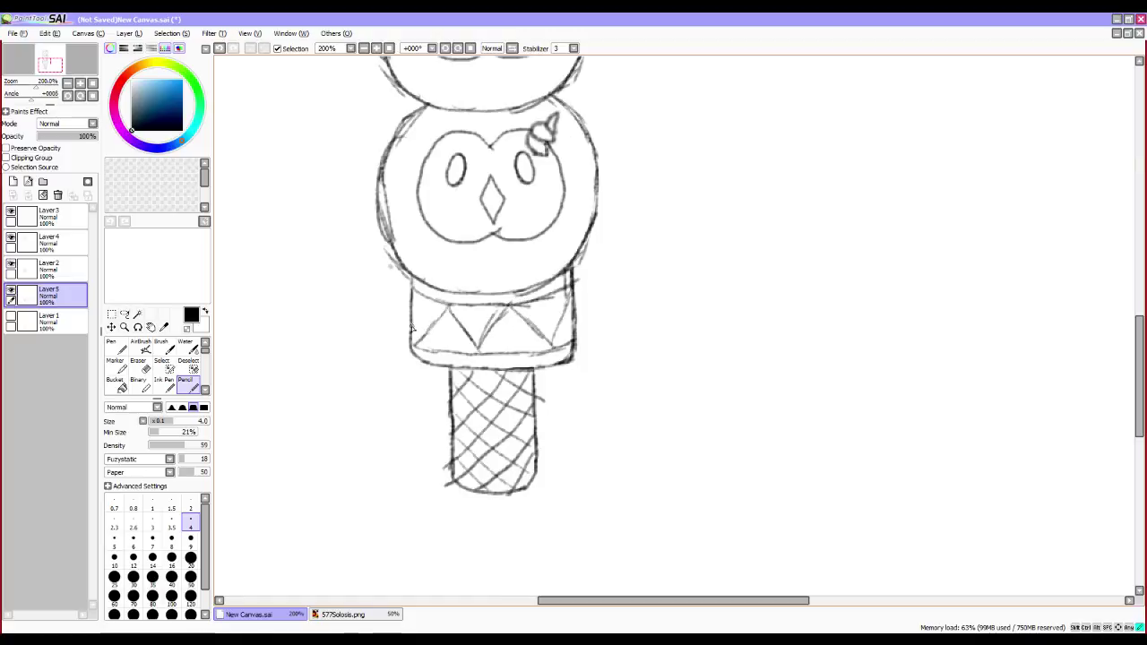
drag(567, 289, 557, 348)
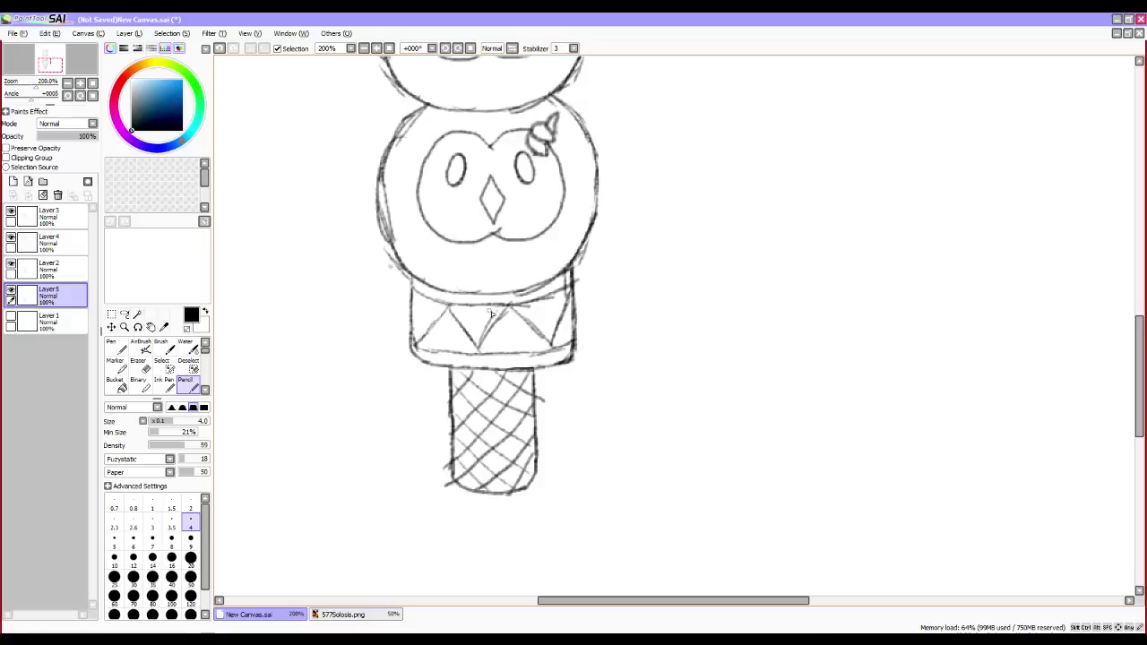
drag(509, 306, 477, 354)
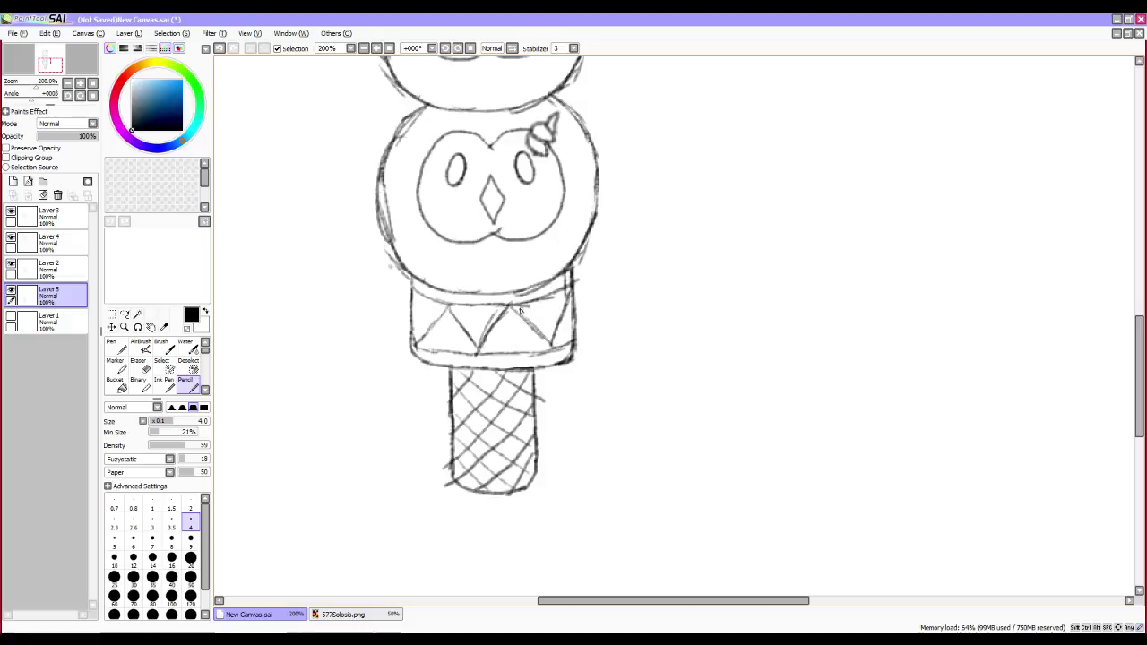
mouse_move(513, 308)
mouse_down()
mouse_move(553, 347)
mouse_move(568, 304)
mouse_up()
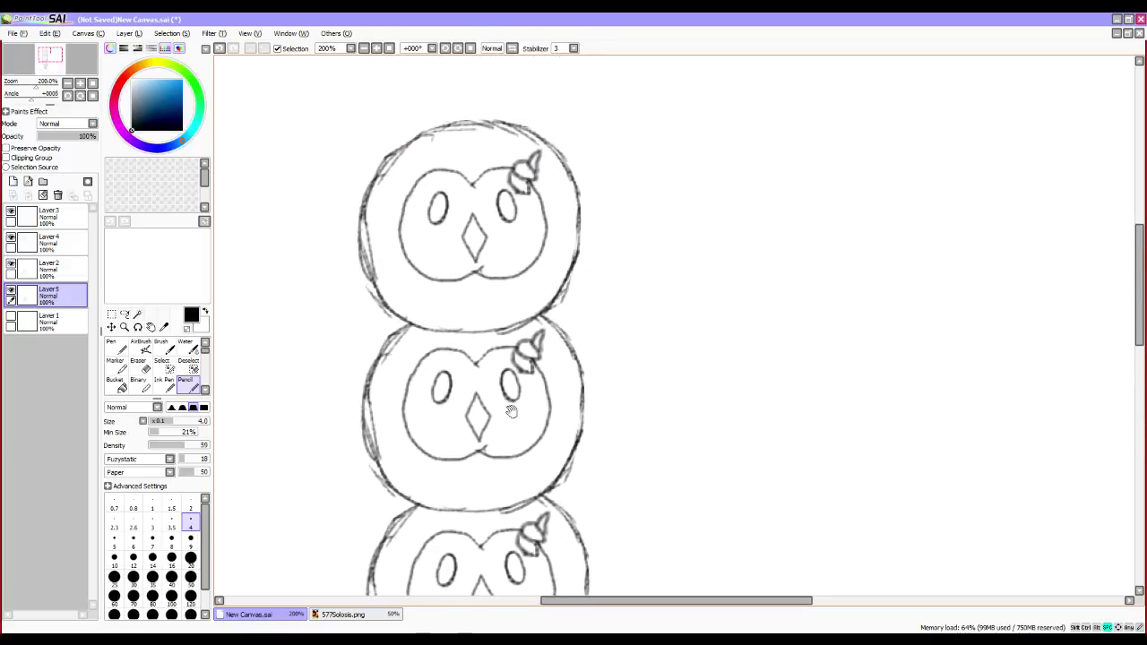
click(92, 83)
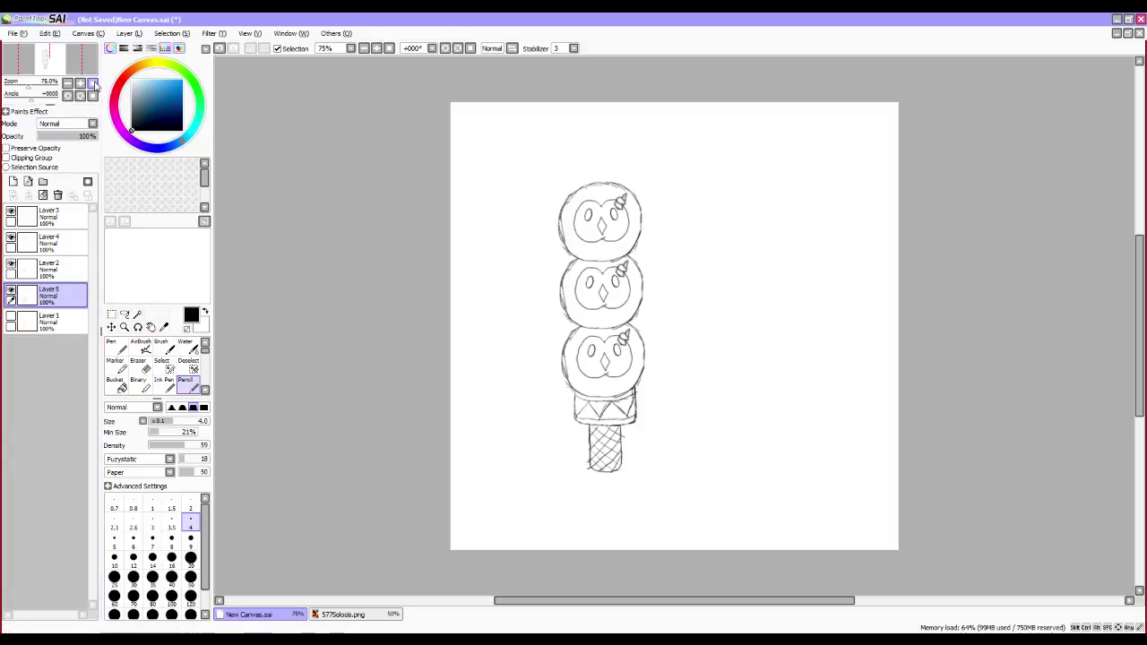
Add a second, opposing zigzag over the cup's triangles so the band reads as a diamond waffle pattern.
drag(27, 88, 43, 89)
drag(359, 322, 484, 125)
drag(551, 394, 583, 186)
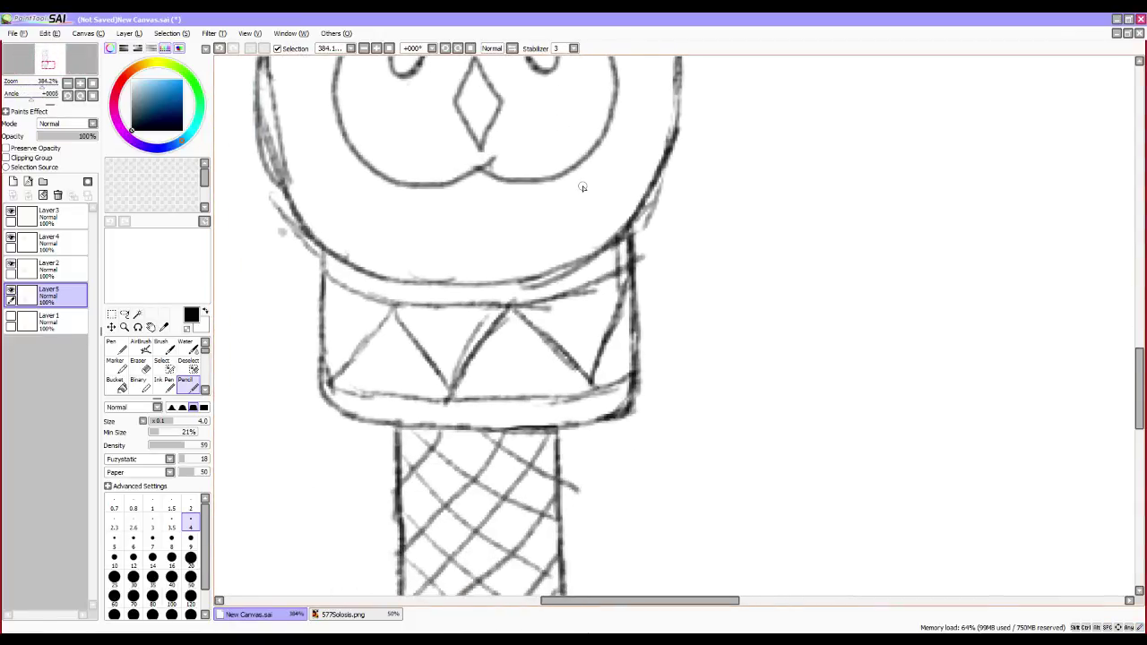
drag(324, 273, 397, 395)
drag(452, 311, 391, 403)
mouse_move(465, 315)
mouse_down()
mouse_move(528, 394)
mouse_move(592, 282)
mouse_move(584, 288)
mouse_move(626, 350)
mouse_up()
drag(594, 308, 632, 365)
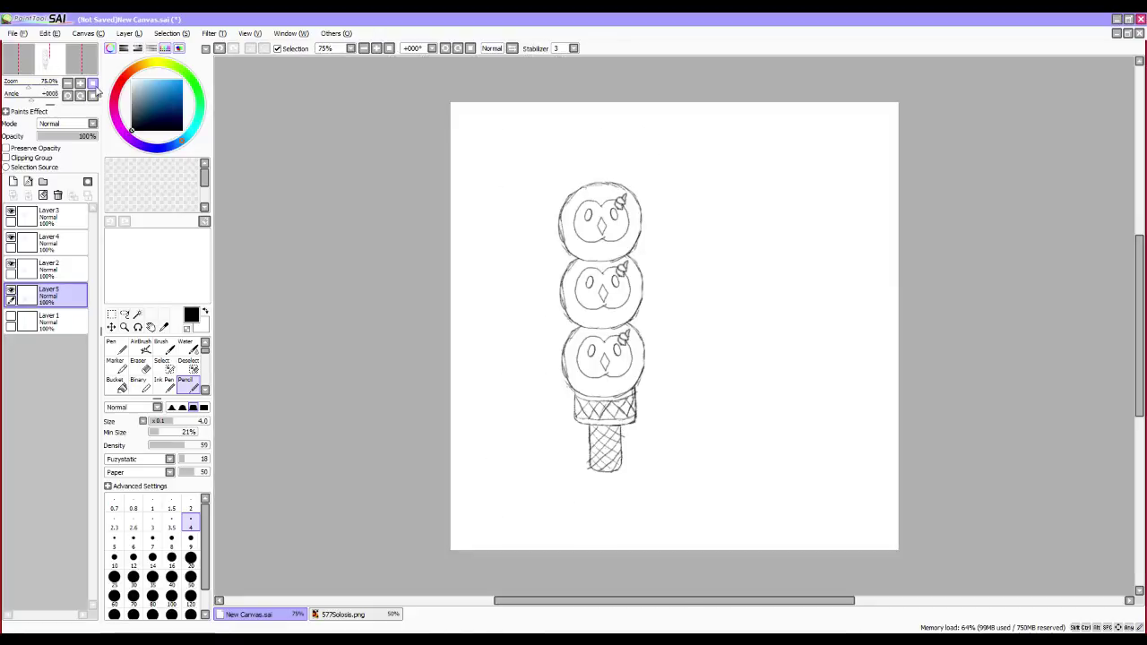
click(93, 84)
Merge the three scoop layers, Layer3, Layer4 and Layer2, down into the cone sketch on Layer5.
click(64, 224)
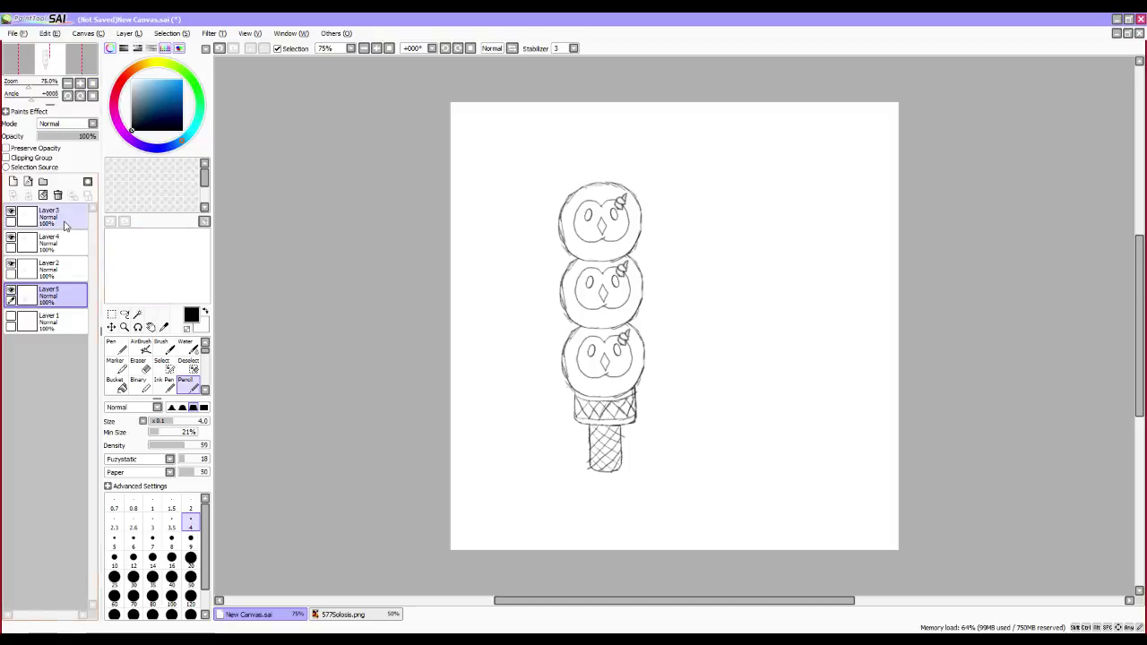
key(ctrl+e)
key(ctrl+e)
key(ctrl+e)
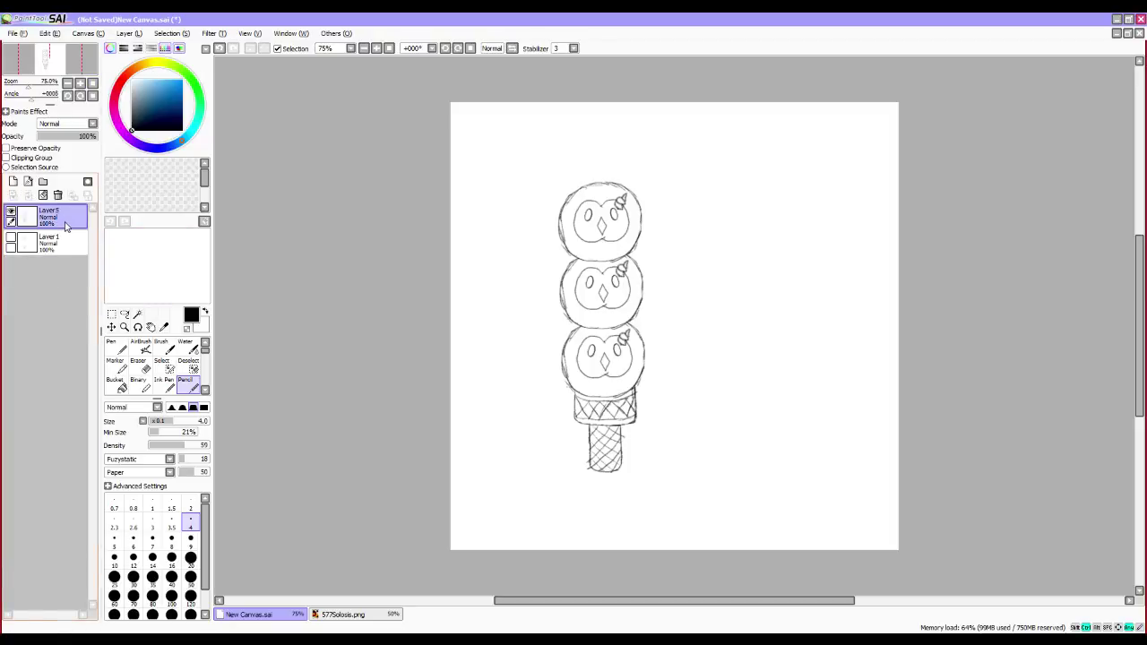
Delete Layer1 with the old pointed cone and add a new empty layer above the merged sketch layer.
click(65, 235)
click(59, 215)
click(14, 240)
click(50, 245)
click(57, 195)
click(14, 182)
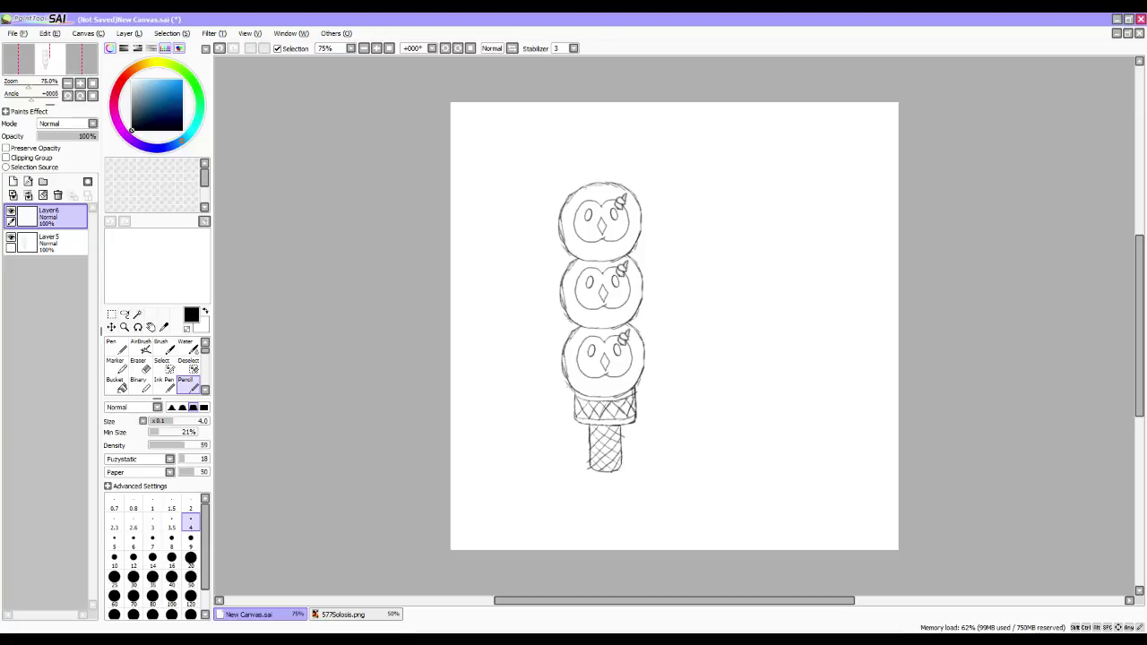
key(alt+Tab)
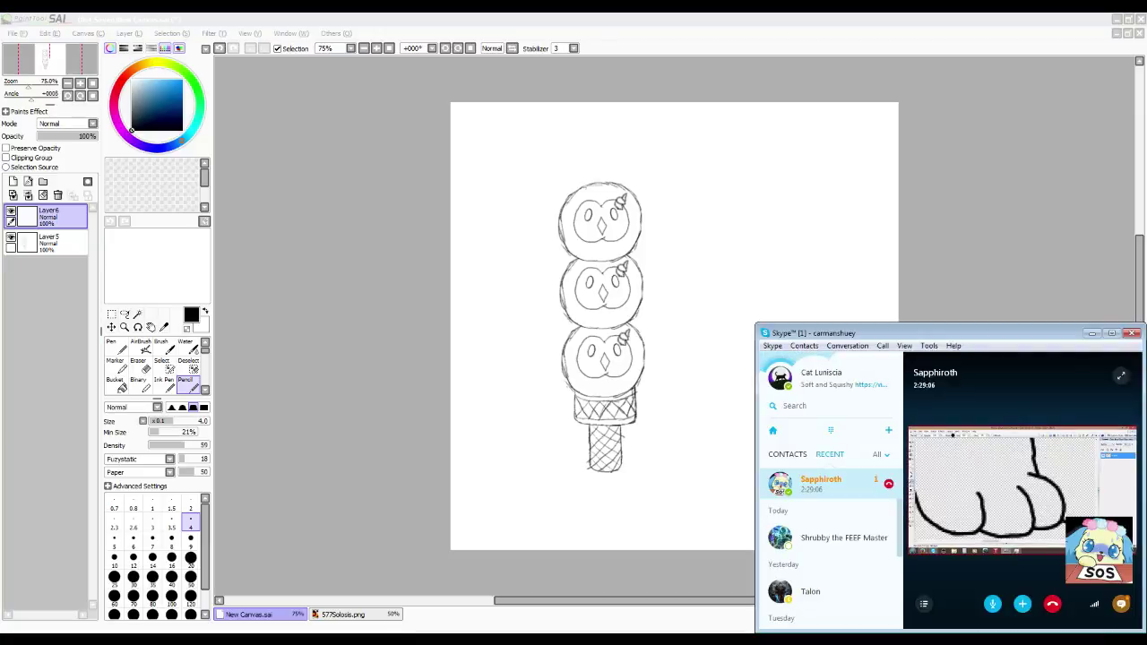
key(alt+Tab)
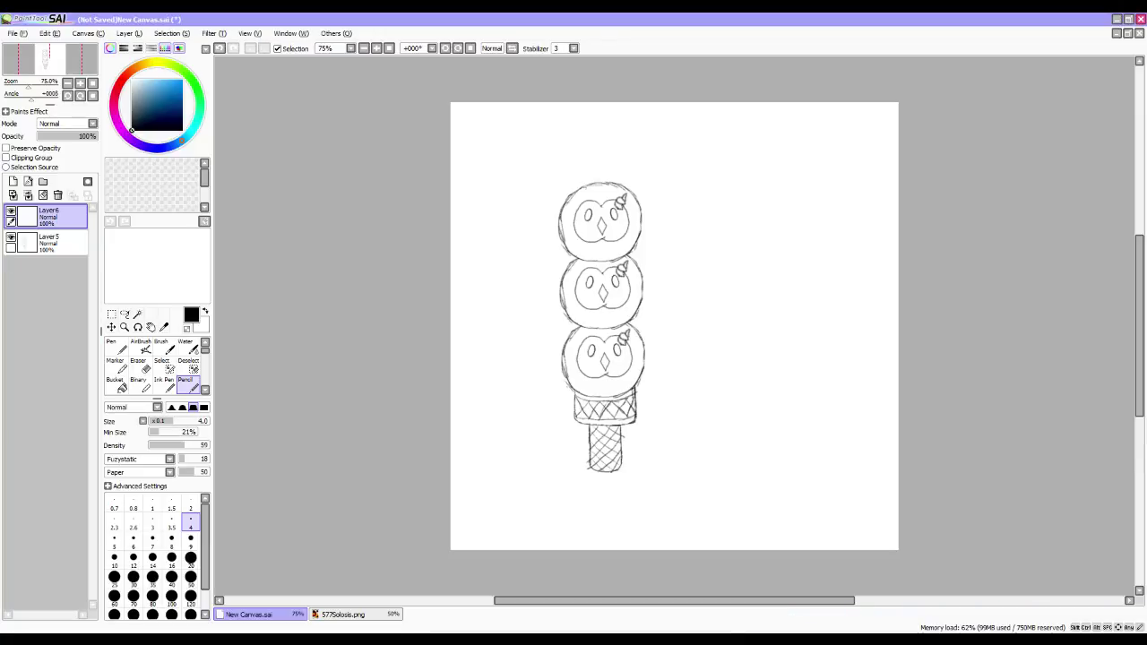
key(alt+Tab)
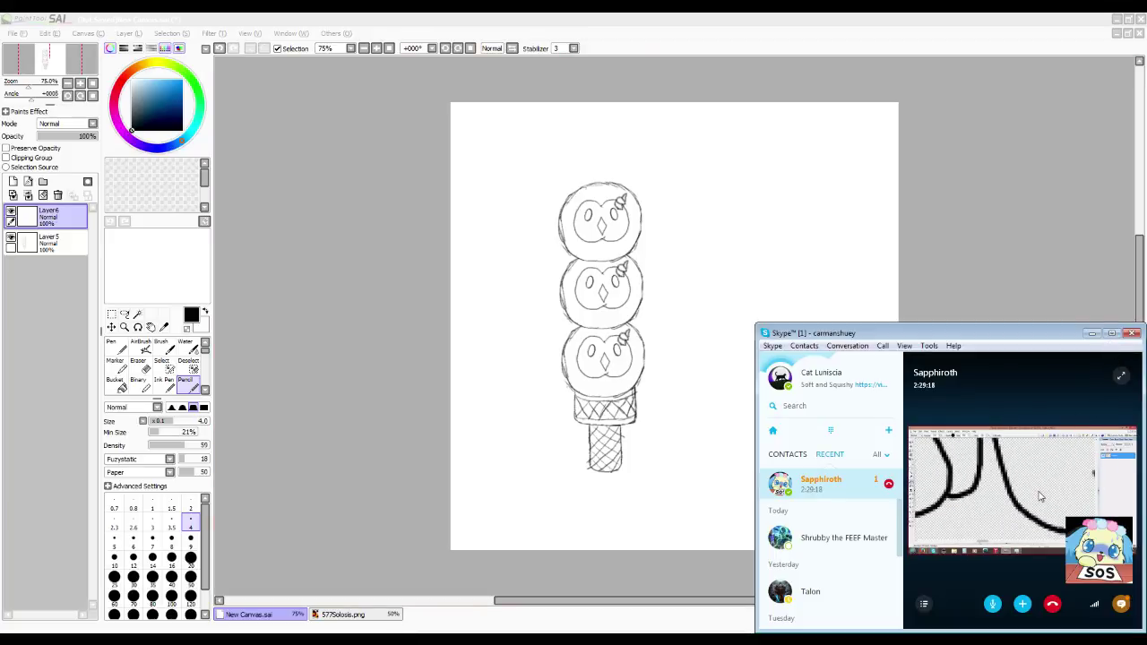
click(548, 407)
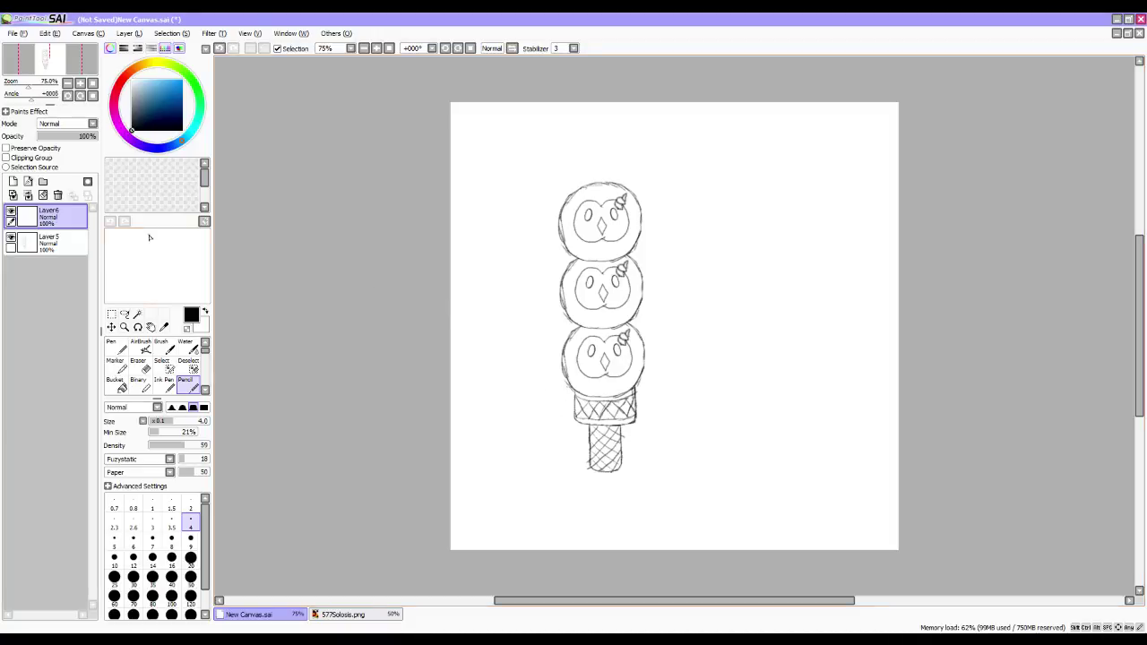
Examine the top scoop's face and outline up close at 500% zoom.
scroll(494, 434, up, 4)
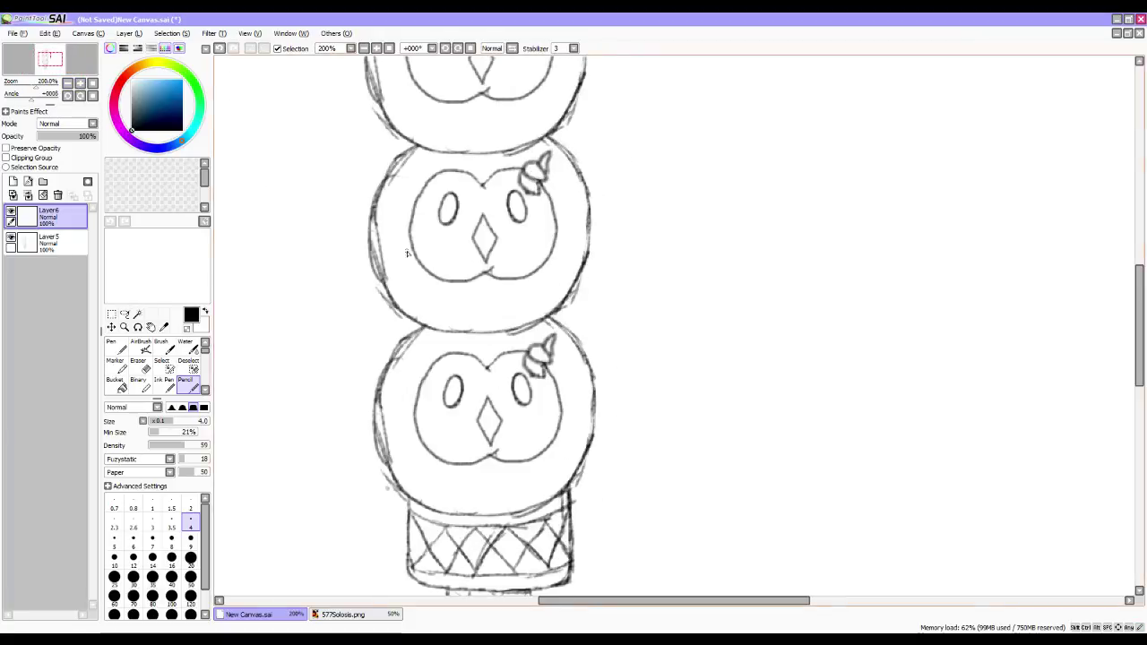
drag(494, 434, 494, 449)
click(80, 84)
click(79, 83)
click(80, 84)
drag(345, 245, 544, 411)
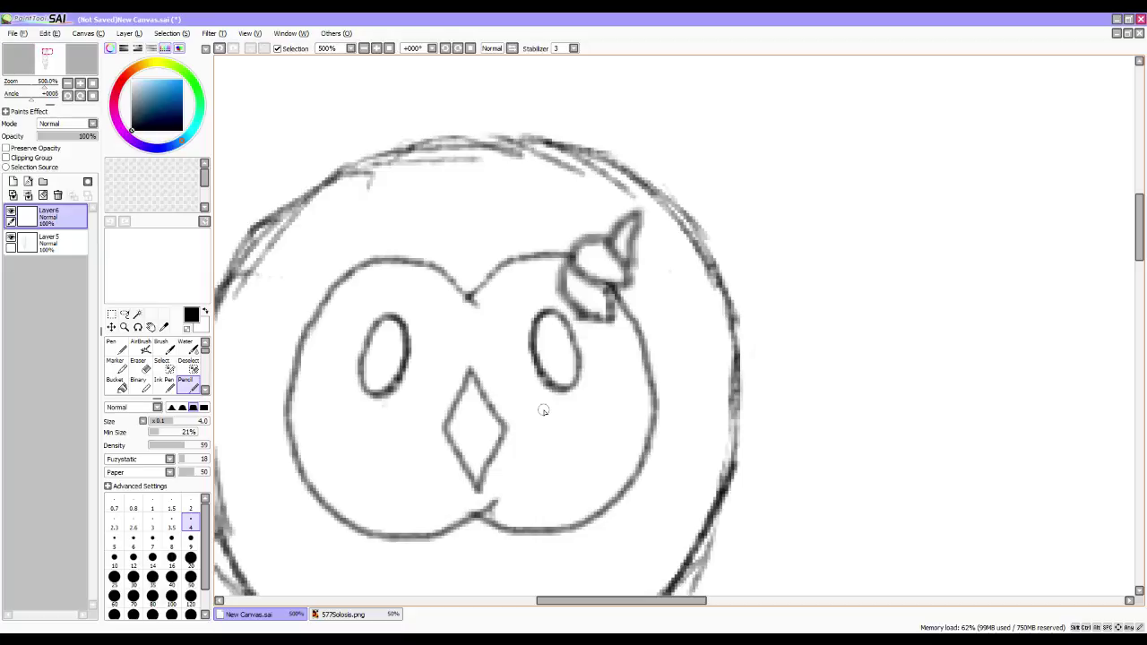
mouse_move(520, 390)
mouse_down()
mouse_move(541, 356)
mouse_move(520, 348)
mouse_up()
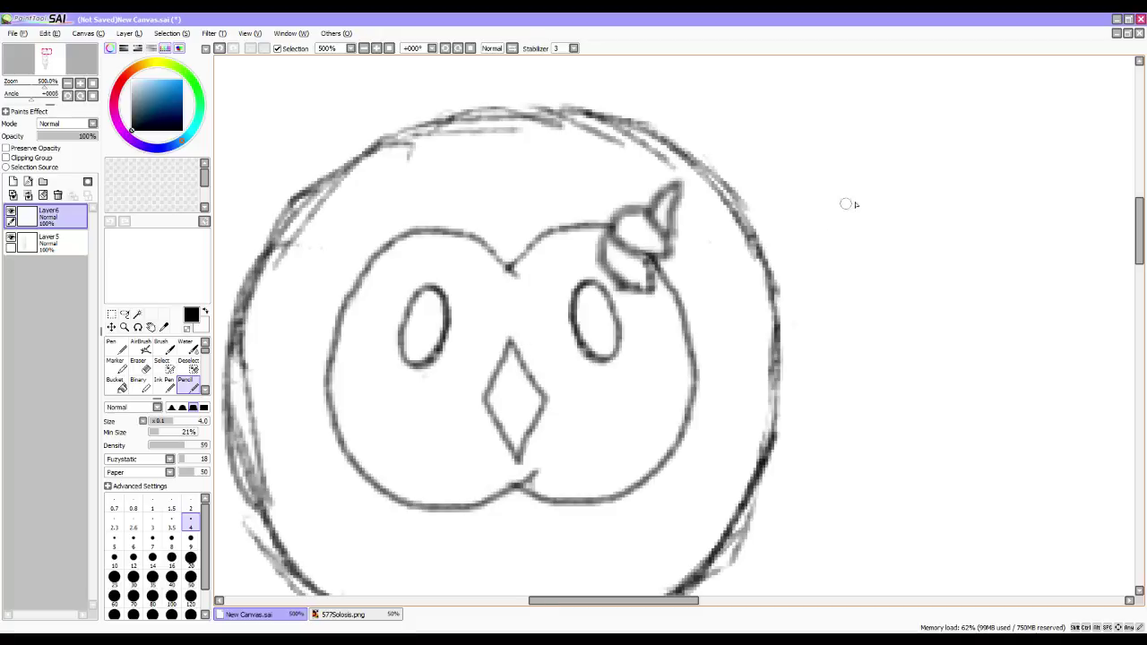
mouse_move(850, 221)
mouse_down()
mouse_move(859, 261)
mouse_move(882, 240)
mouse_up()
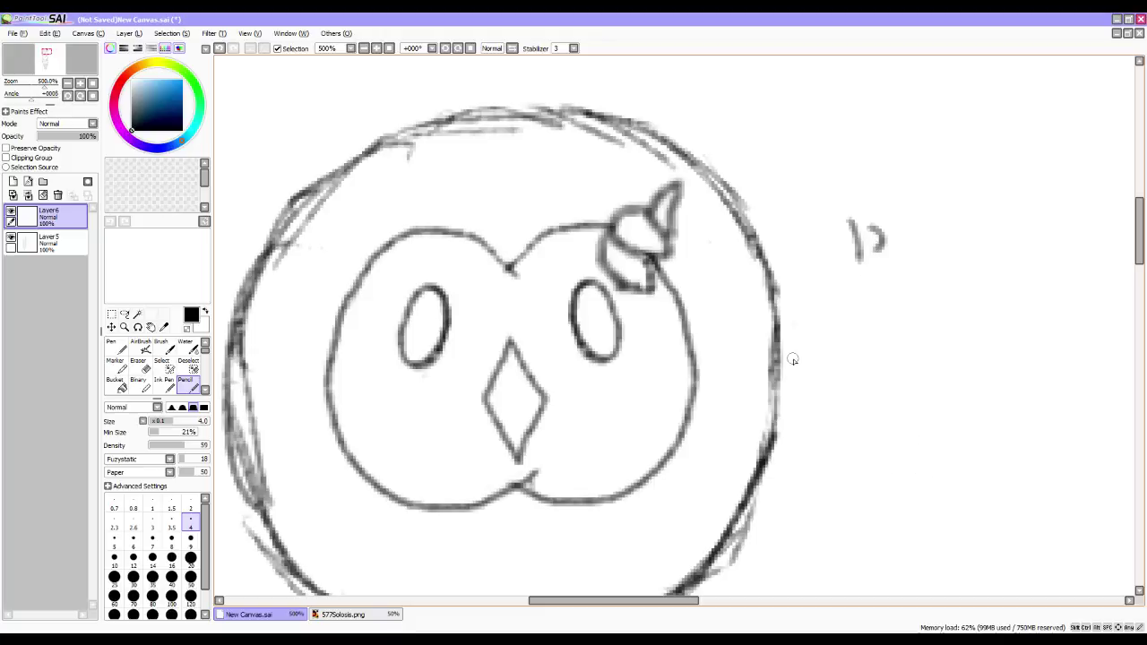
key(e)
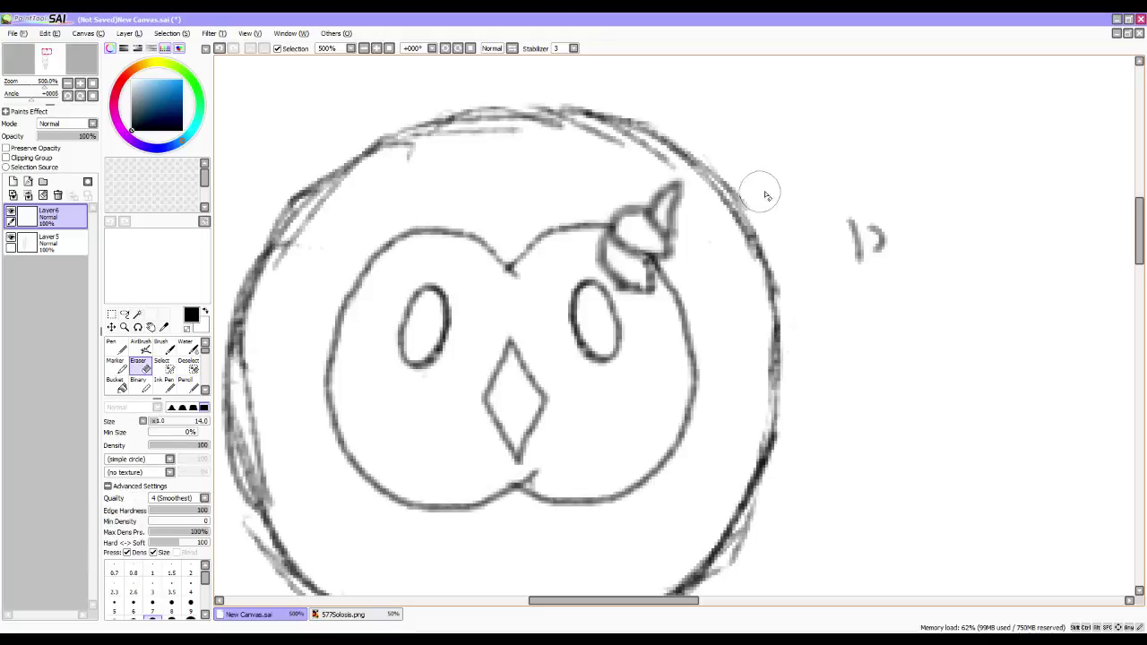
drag(830, 224, 884, 244)
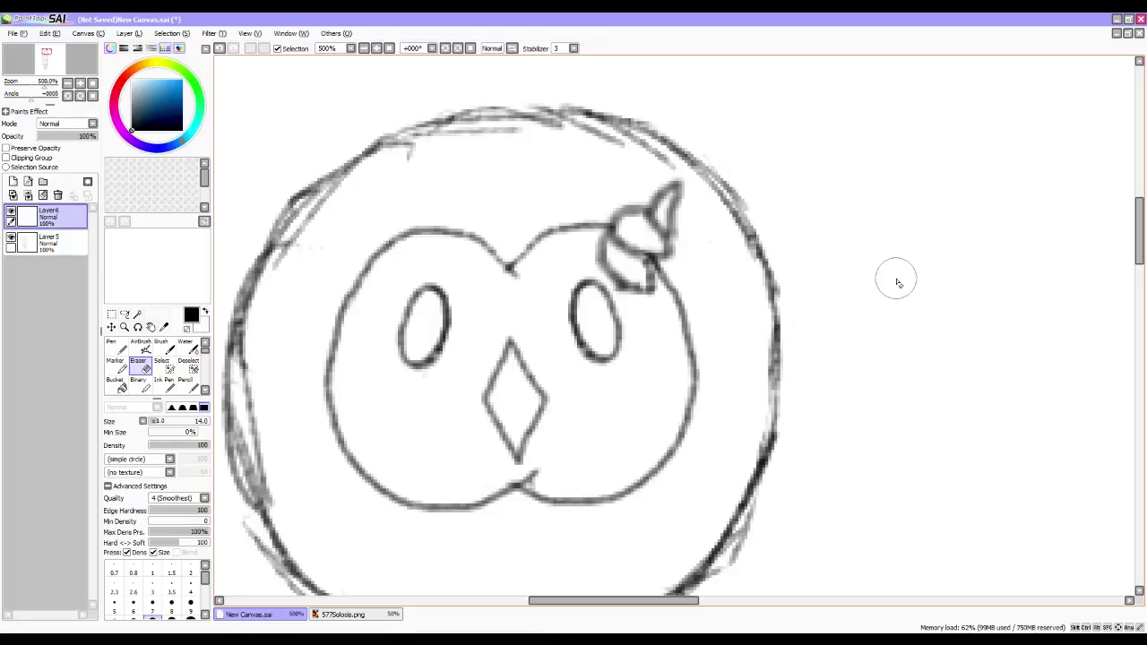
key(n)
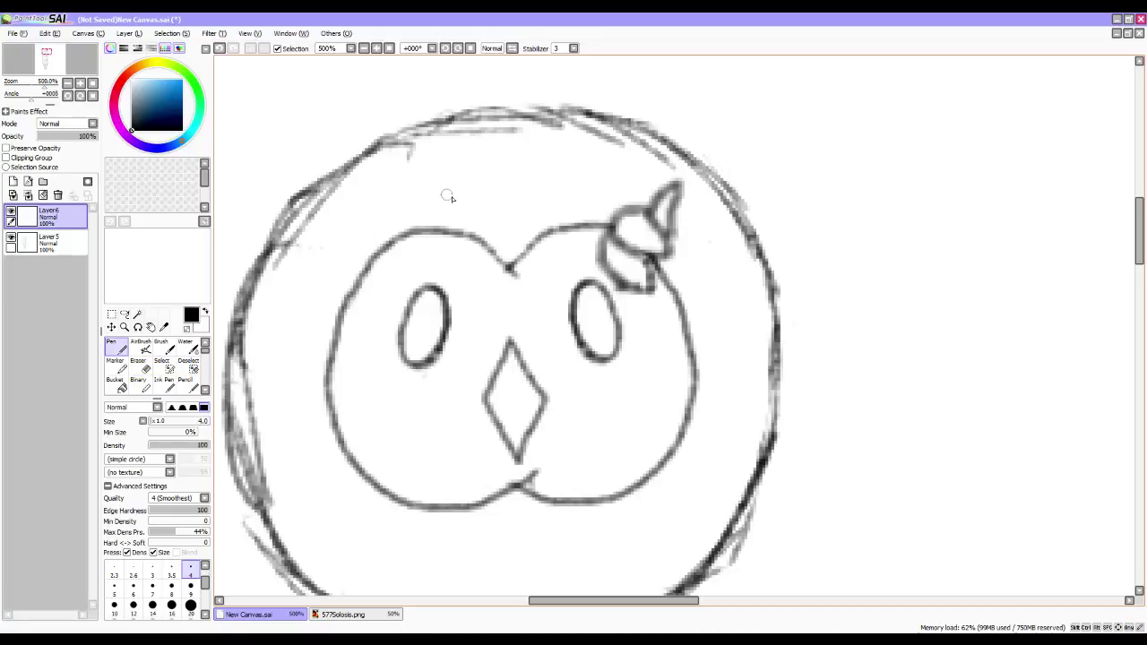
mouse_move(299, 205)
mouse_down()
mouse_move(334, 220)
mouse_move(372, 188)
mouse_up()
key(ctrl+z)
key(ctrl+z)
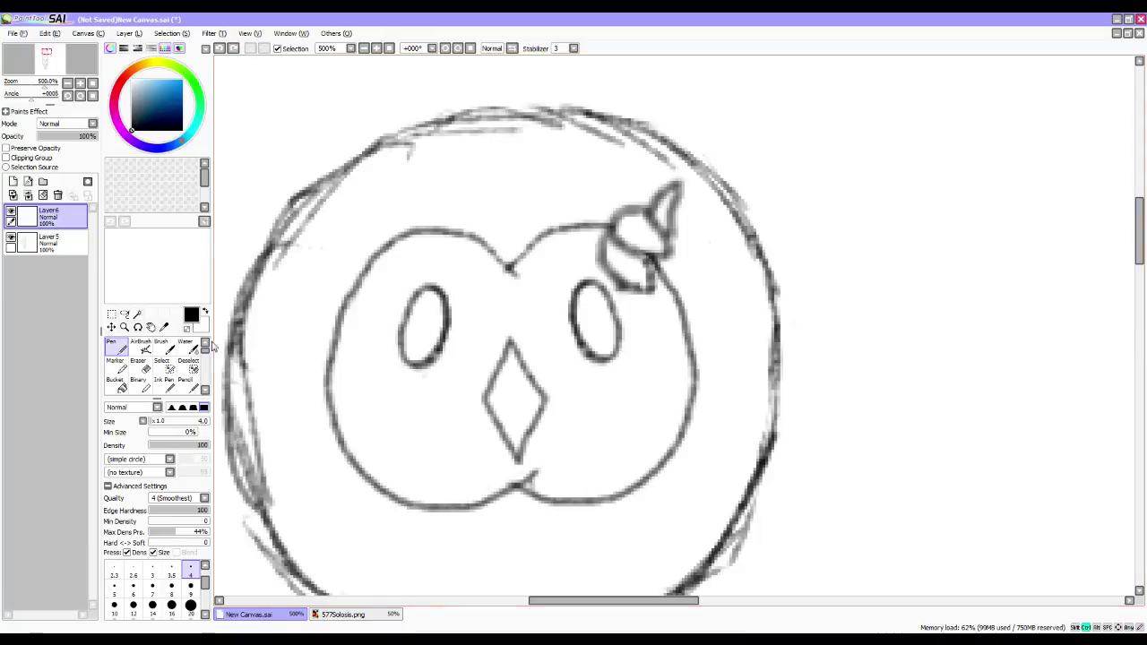
Sketch melting drips over the left and middle of the top scoop's face on Layer6 with the Pencil at size 4.
click(186, 381)
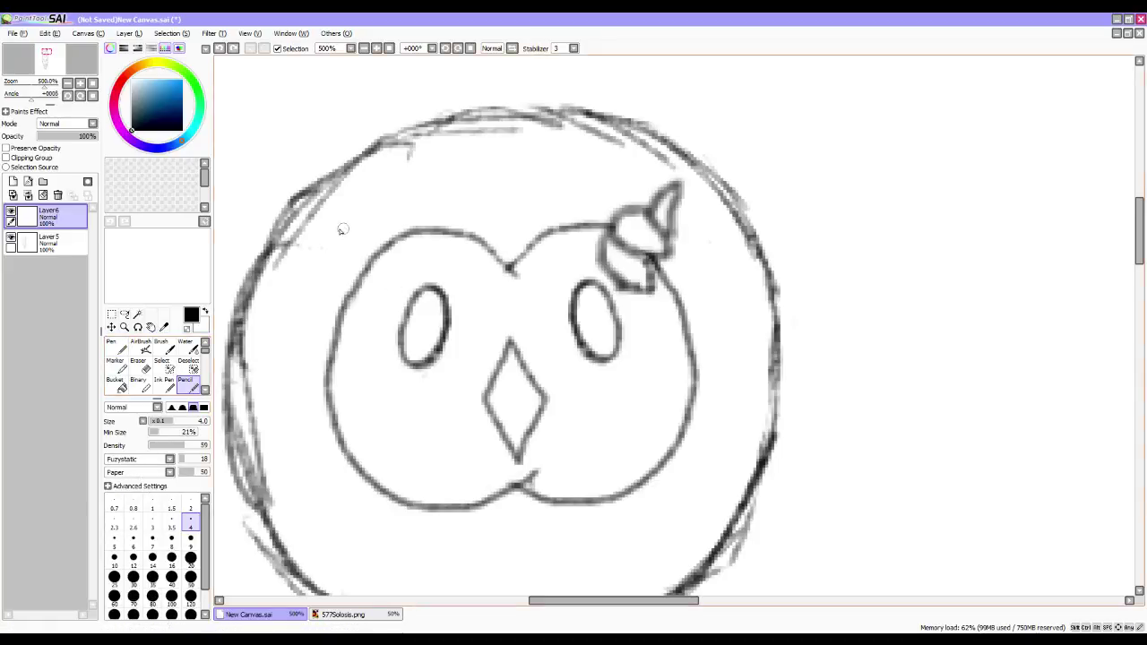
mouse_move(290, 218)
mouse_down()
mouse_move(351, 204)
mouse_move(342, 213)
mouse_move(387, 175)
mouse_move(374, 183)
mouse_move(407, 182)
mouse_move(370, 185)
mouse_move(409, 168)
mouse_move(395, 179)
mouse_move(393, 212)
mouse_move(395, 179)
mouse_move(413, 311)
mouse_move(431, 321)
mouse_move(463, 306)
mouse_move(450, 310)
mouse_move(484, 186)
mouse_move(504, 380)
mouse_move(529, 398)
mouse_move(542, 388)
mouse_move(551, 199)
mouse_up()
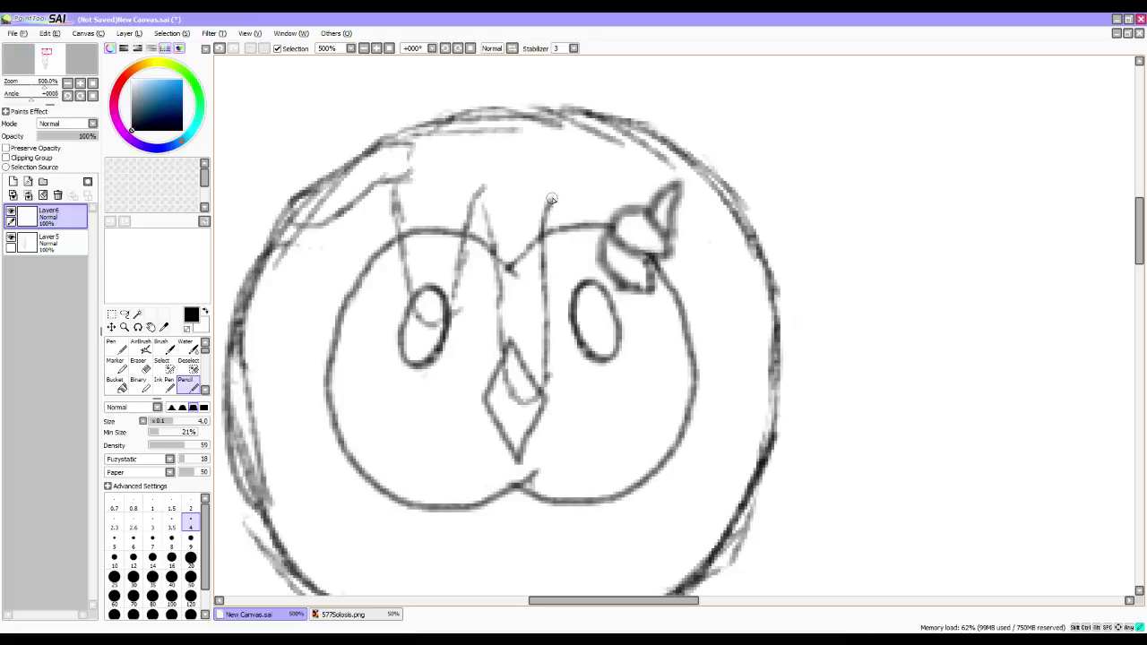
mouse_move(397, 195)
mouse_down()
mouse_move(405, 274)
mouse_move(401, 215)
mouse_up()
key(ctrl+z)
Erase the drip over the left eye, redraw it as a slanted drip, and darken its lines up to the scoop's left edge.
key(e)
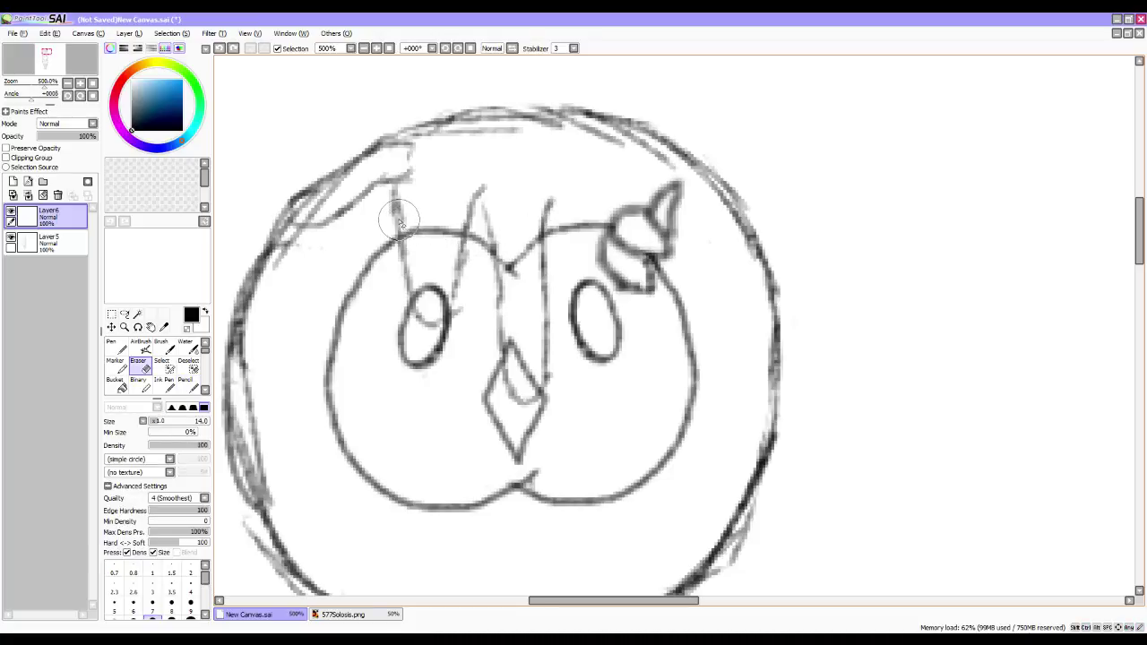
mouse_move(426, 324)
mouse_down()
mouse_move(474, 190)
mouse_move(452, 313)
mouse_up()
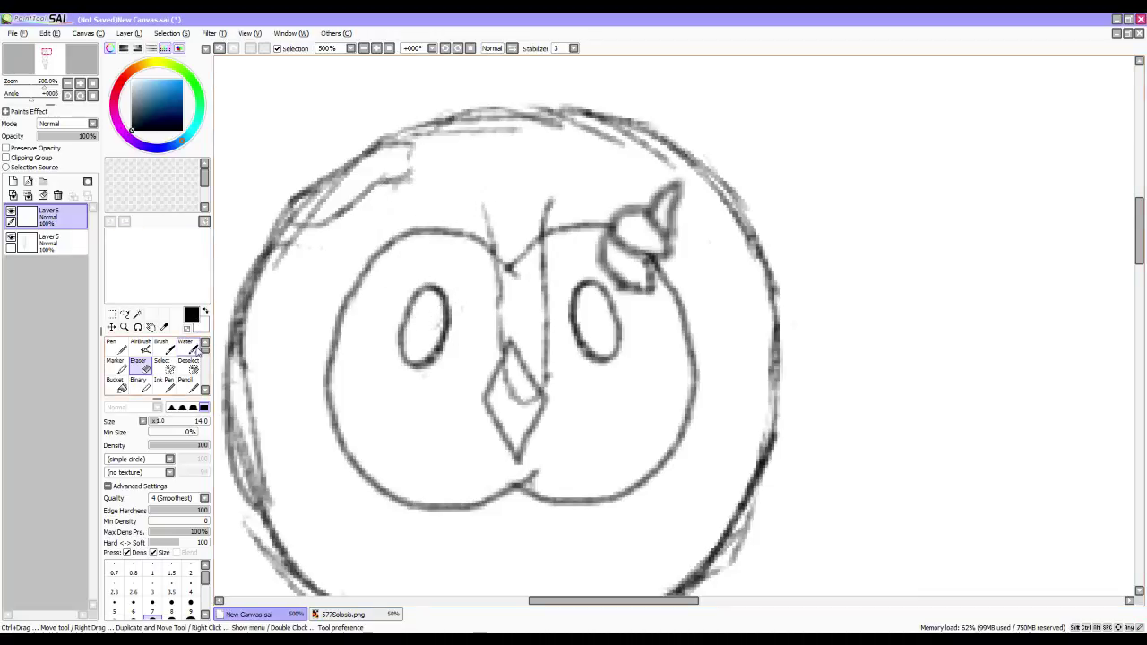
click(190, 384)
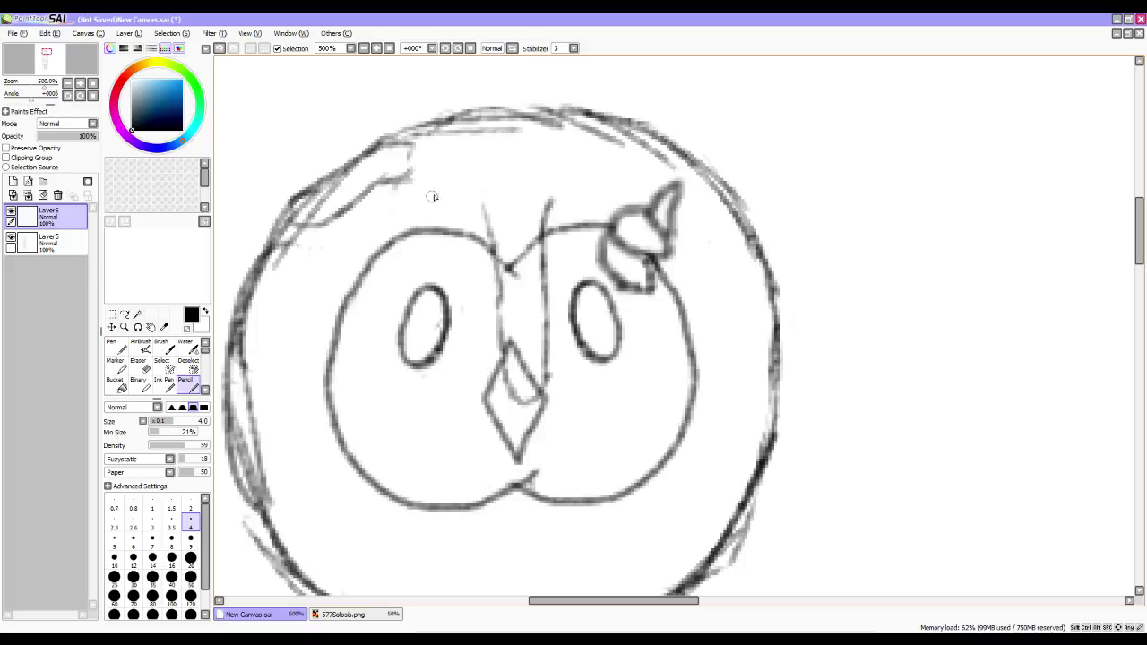
mouse_move(417, 191)
mouse_down()
mouse_move(383, 313)
mouse_move(400, 332)
mouse_move(480, 207)
mouse_move(424, 281)
mouse_up()
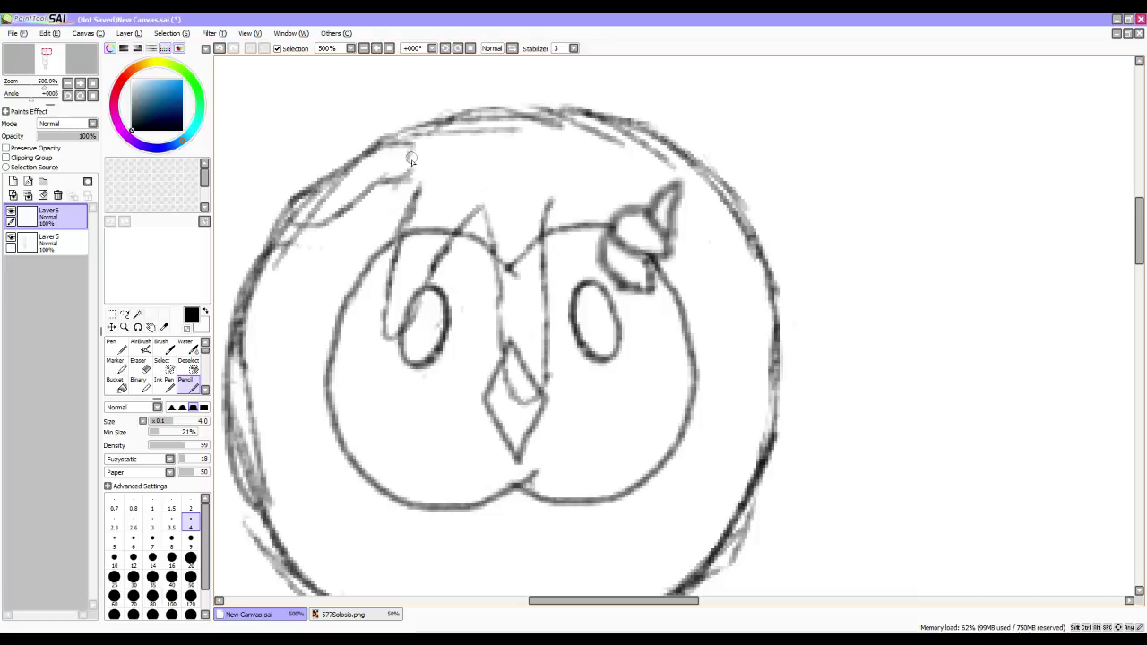
mouse_move(415, 182)
mouse_down()
mouse_move(384, 312)
mouse_move(389, 340)
mouse_up()
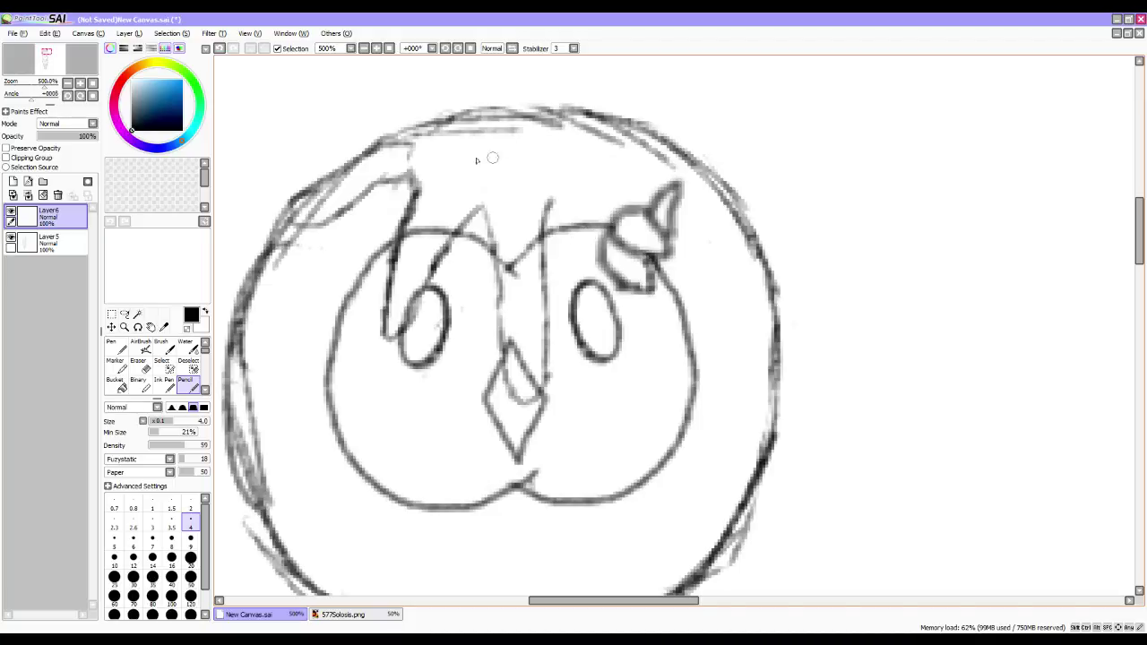
mouse_move(370, 147)
mouse_down()
mouse_move(294, 202)
mouse_move(278, 235)
mouse_move(289, 244)
mouse_move(369, 194)
mouse_up()
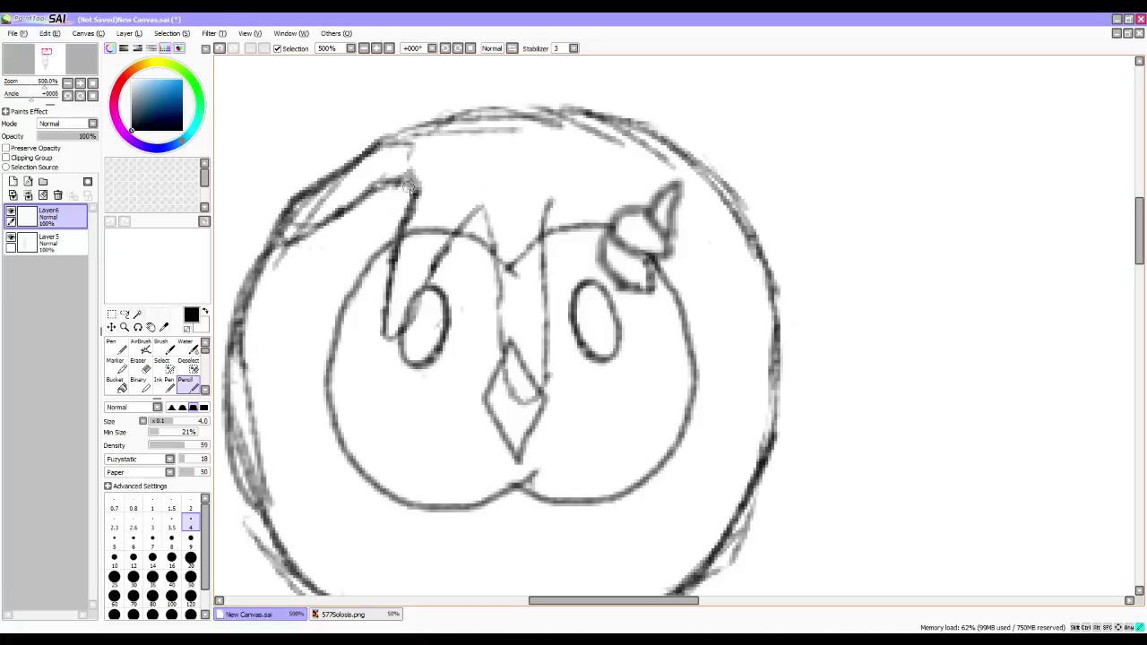
Sketch a drip over the small horn and another running to the scoop's right edge, and darken their outlines with the Pencil.
mouse_move(550, 204)
mouse_down()
mouse_move(600, 251)
mouse_move(615, 285)
mouse_up()
drag(607, 202, 632, 293)
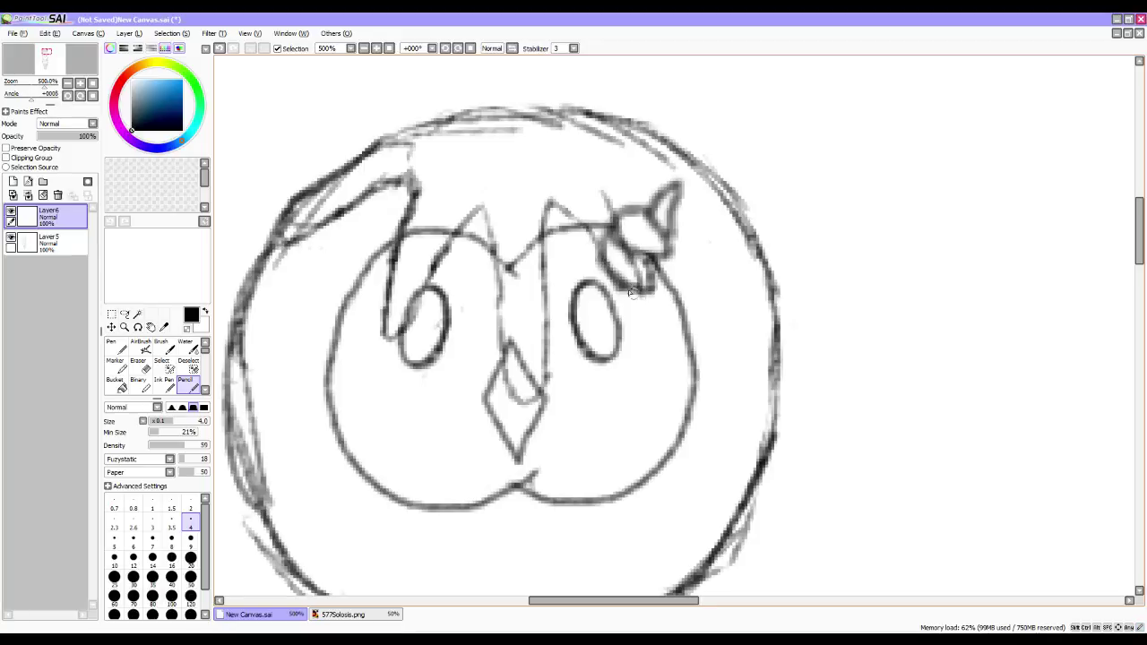
mouse_move(555, 205)
mouse_down()
mouse_move(603, 284)
mouse_move(599, 262)
mouse_move(612, 288)
mouse_move(639, 290)
mouse_move(633, 275)
mouse_move(619, 303)
mouse_move(614, 199)
mouse_up()
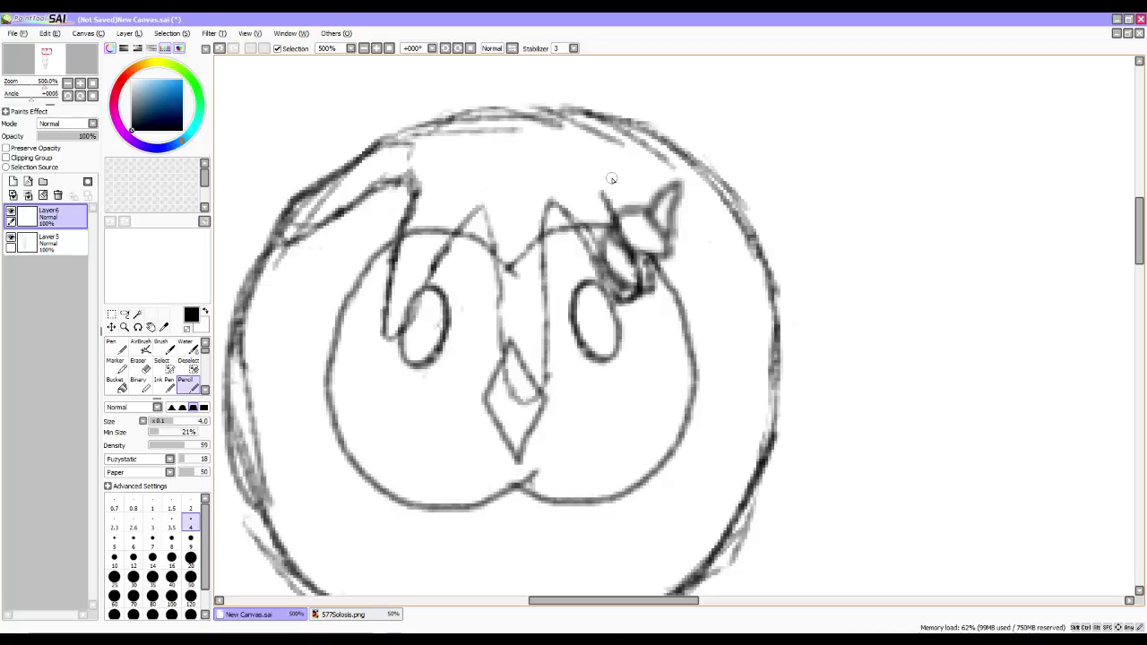
mouse_move(606, 197)
mouse_down()
mouse_move(647, 207)
mouse_move(611, 194)
mouse_move(646, 189)
mouse_move(706, 219)
mouse_move(724, 261)
mouse_move(746, 283)
mouse_move(760, 259)
mouse_up()
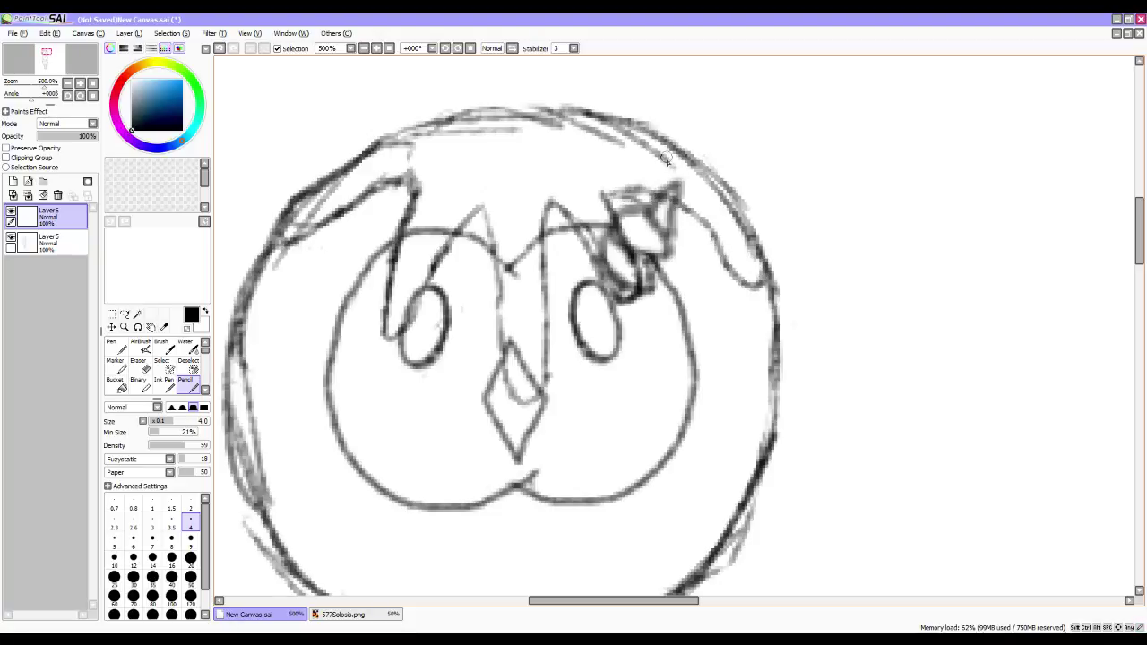
drag(637, 194, 663, 248)
mouse_move(568, 216)
mouse_down()
mouse_move(618, 310)
mouse_move(638, 270)
mouse_up()
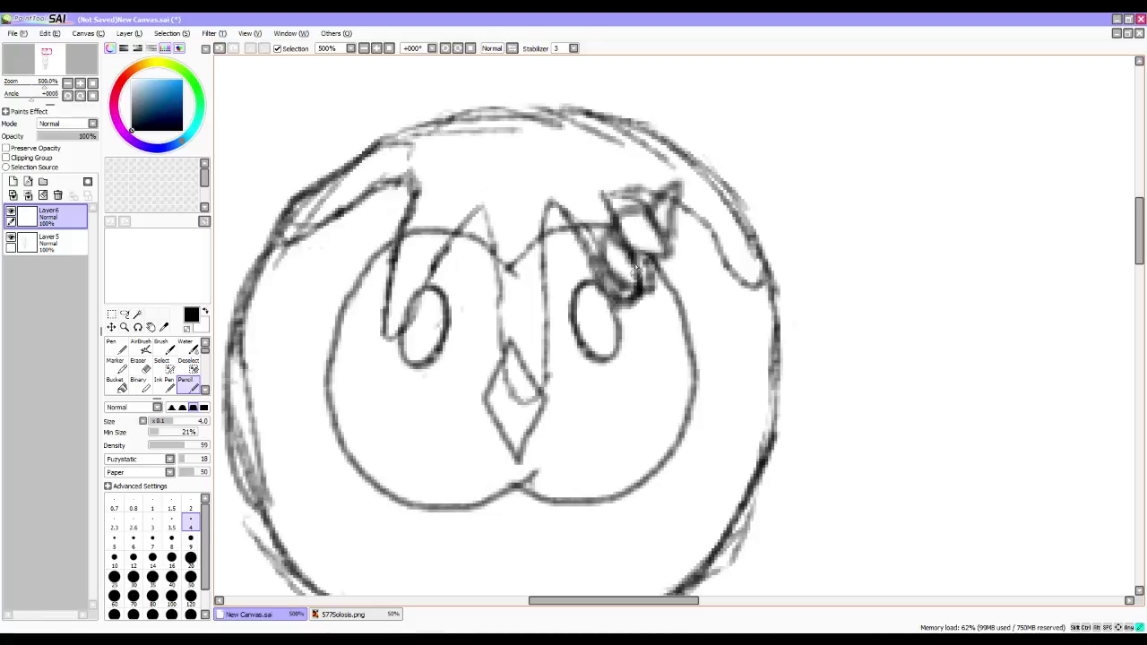
mouse_move(612, 193)
mouse_down()
mouse_move(694, 214)
mouse_move(726, 261)
mouse_move(777, 290)
mouse_up()
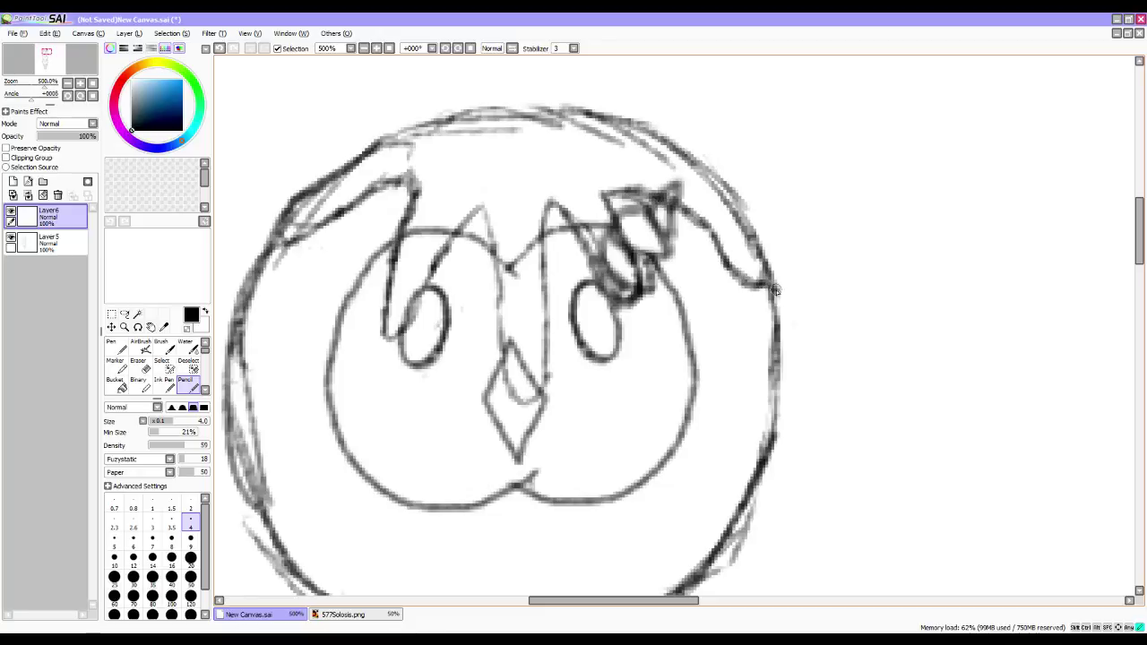
Erase the face, horn and diamond sketch lines lying inside the drips on Layer5 with the Eraser at size 14.
click(47, 242)
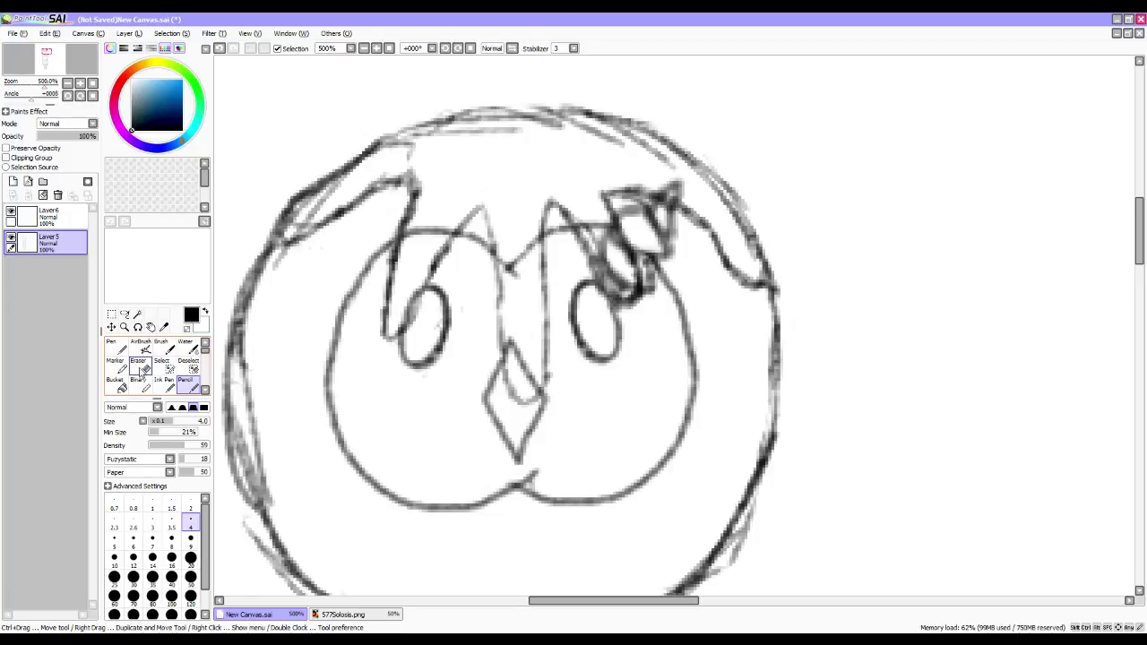
click(139, 367)
mouse_move(522, 258)
mouse_down()
mouse_move(550, 230)
mouse_move(607, 248)
mouse_move(618, 276)
mouse_move(585, 213)
mouse_move(619, 274)
mouse_up()
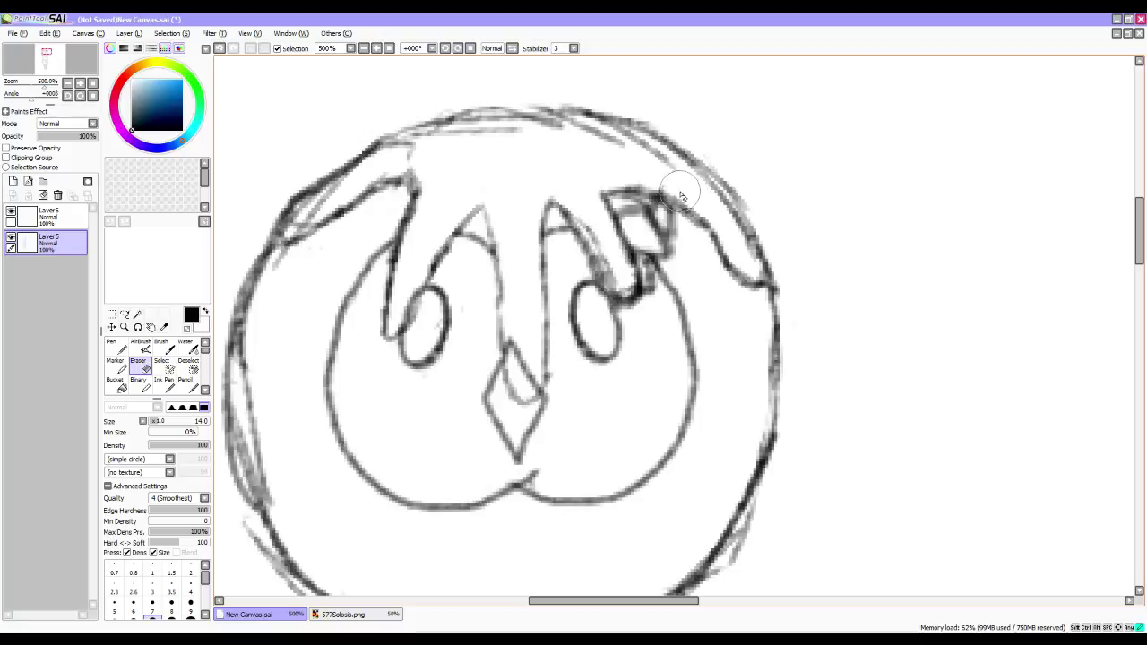
mouse_move(332, 199)
mouse_down()
mouse_move(305, 220)
mouse_move(397, 159)
mouse_move(453, 141)
mouse_up()
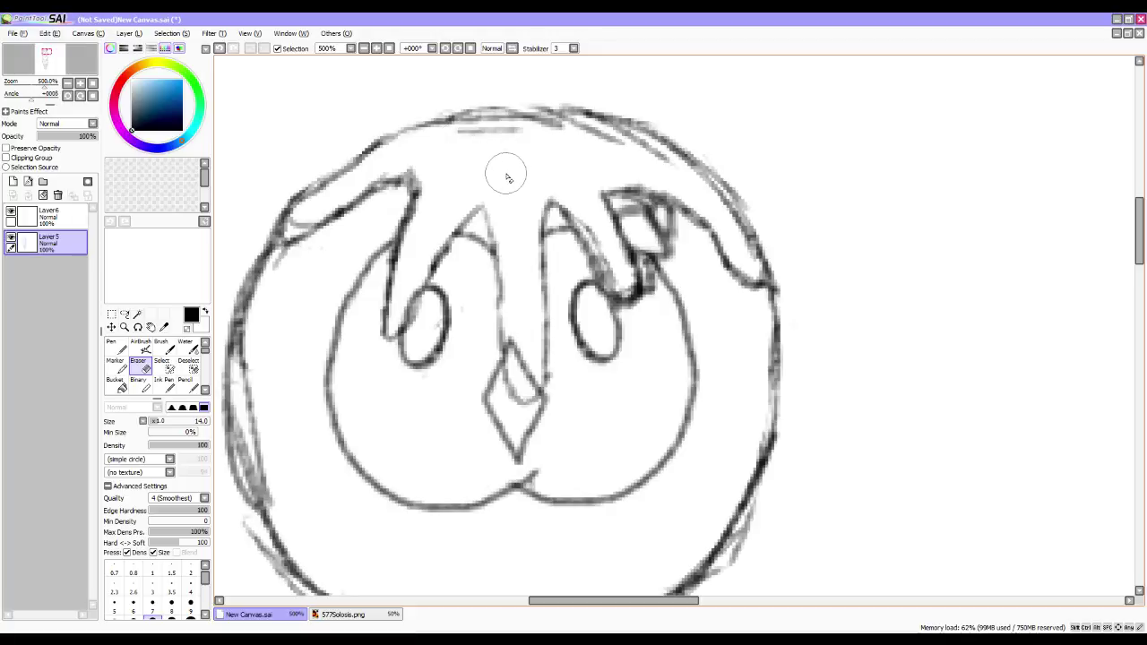
key(ctrl+z)
drag(330, 202, 301, 232)
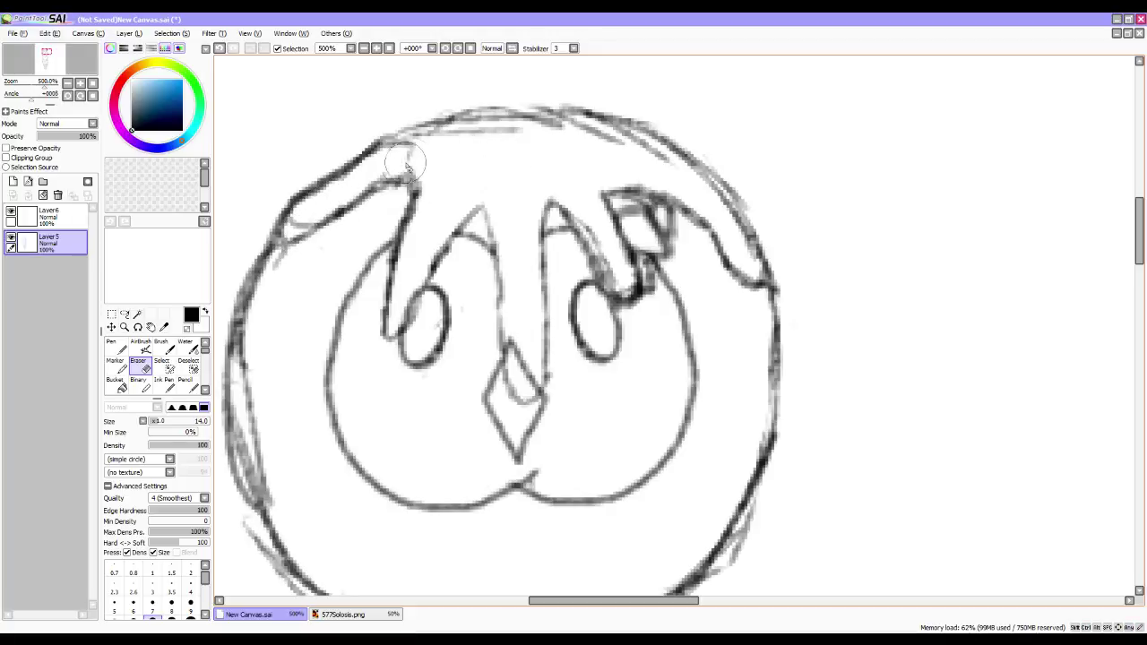
drag(531, 384, 526, 332)
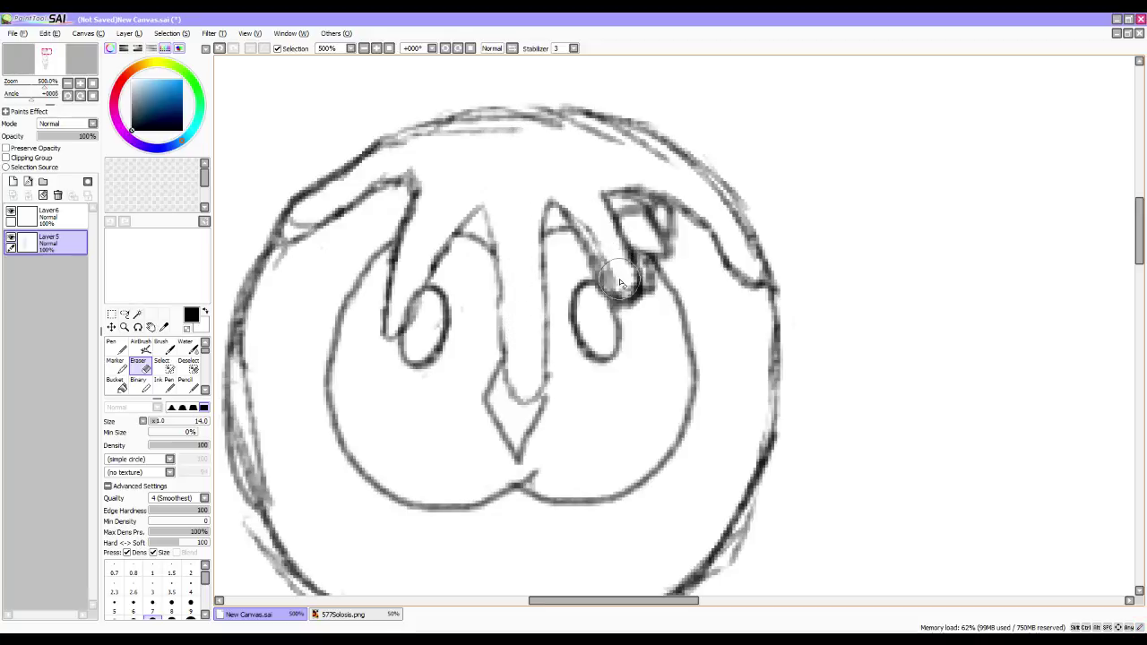
Clean up stray pencil lines along the right-eye drip and the left edge drip on Layer6 with the Eraser at size 8.
click(50, 224)
key(bracketleft)
key(bracketleft)
key(bracketleft)
key(bracketleft)
drag(616, 277, 595, 232)
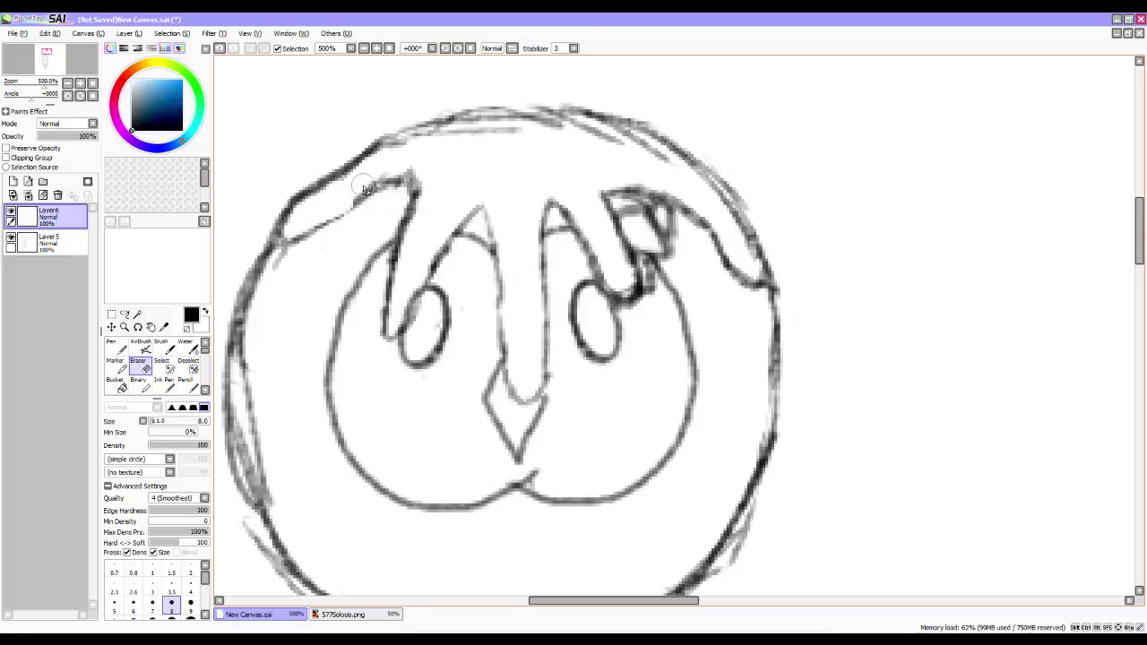
drag(326, 213, 301, 222)
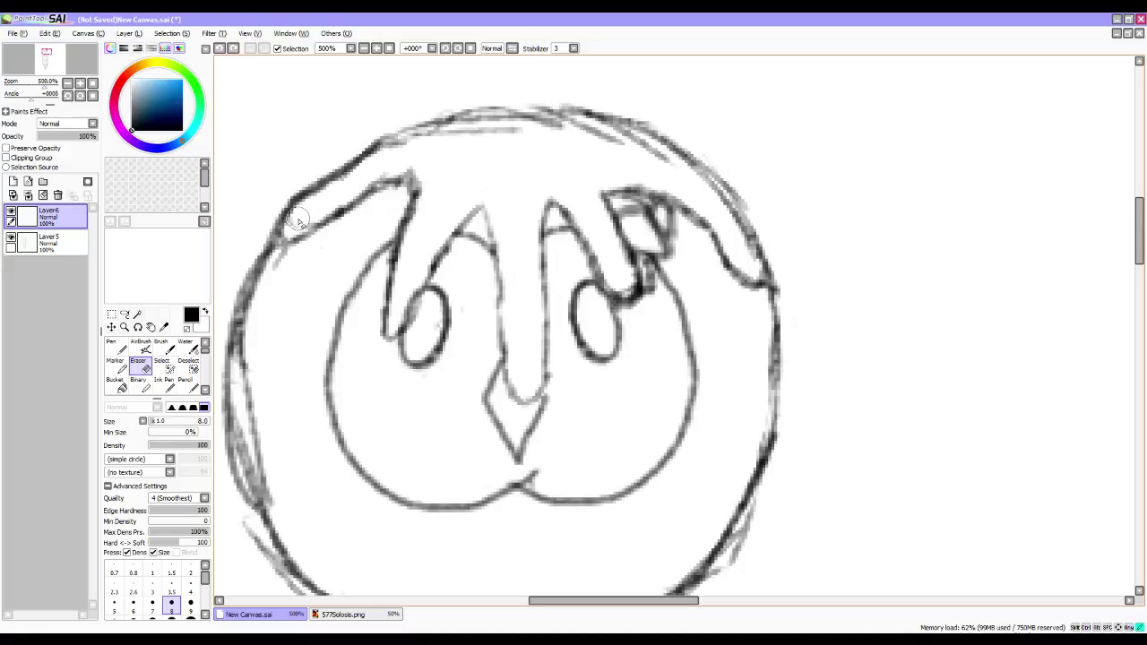
Erase the pointed peak between the left-eye and middle drips and redraw it as a rounded arch with the Pen at size 4.
drag(544, 185, 530, 259)
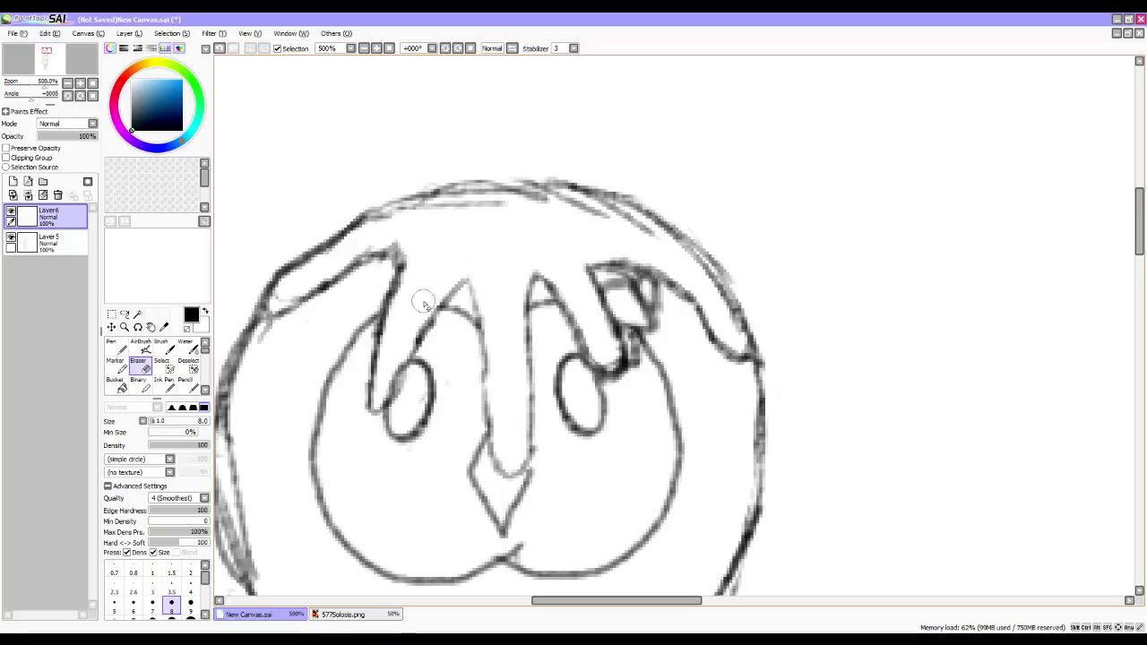
drag(469, 322, 459, 274)
key(n)
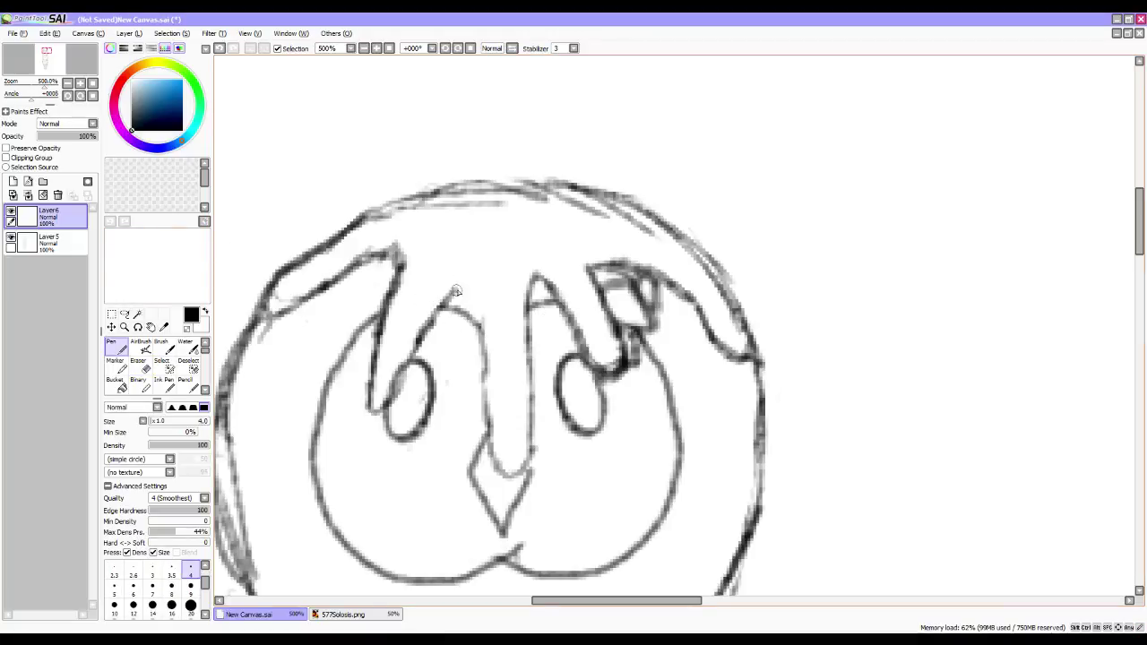
drag(455, 289, 483, 328)
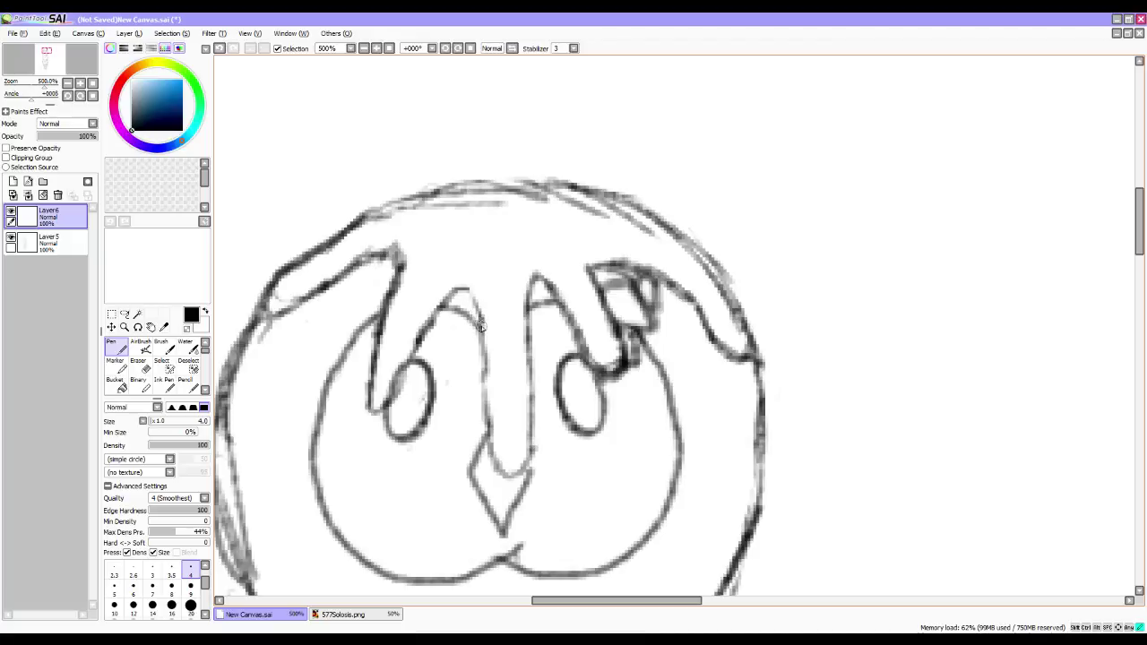
Undo the last Pen stroke on the arch between the left-eye and middle drips and redraw it with the Pencil at size 4.
key(ctrl+z)
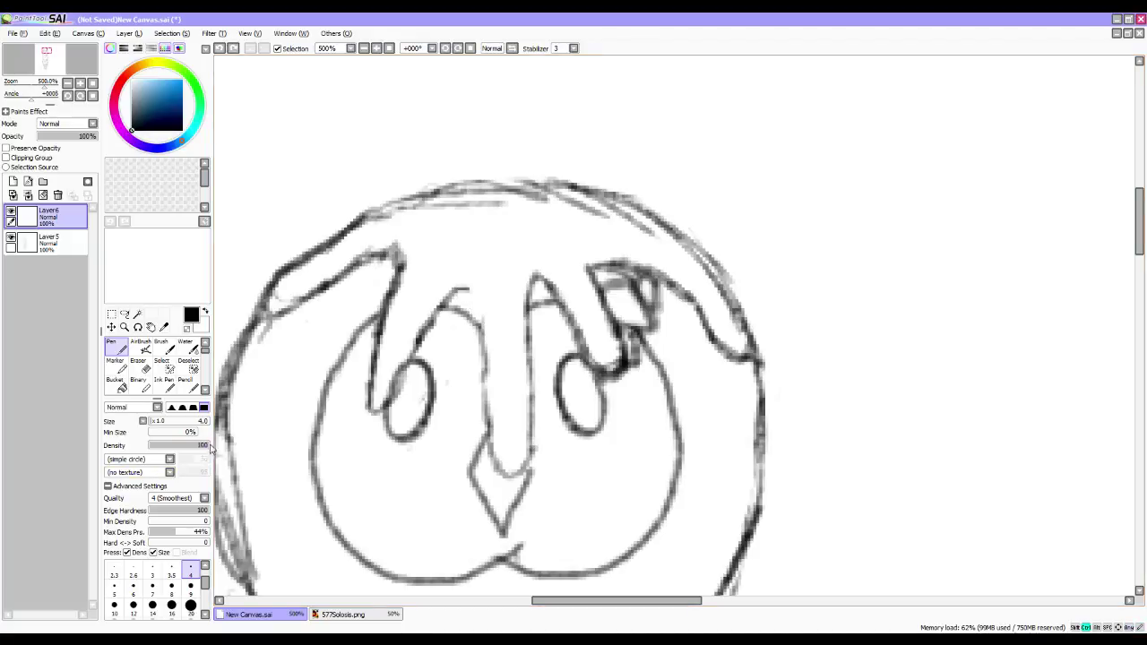
click(189, 383)
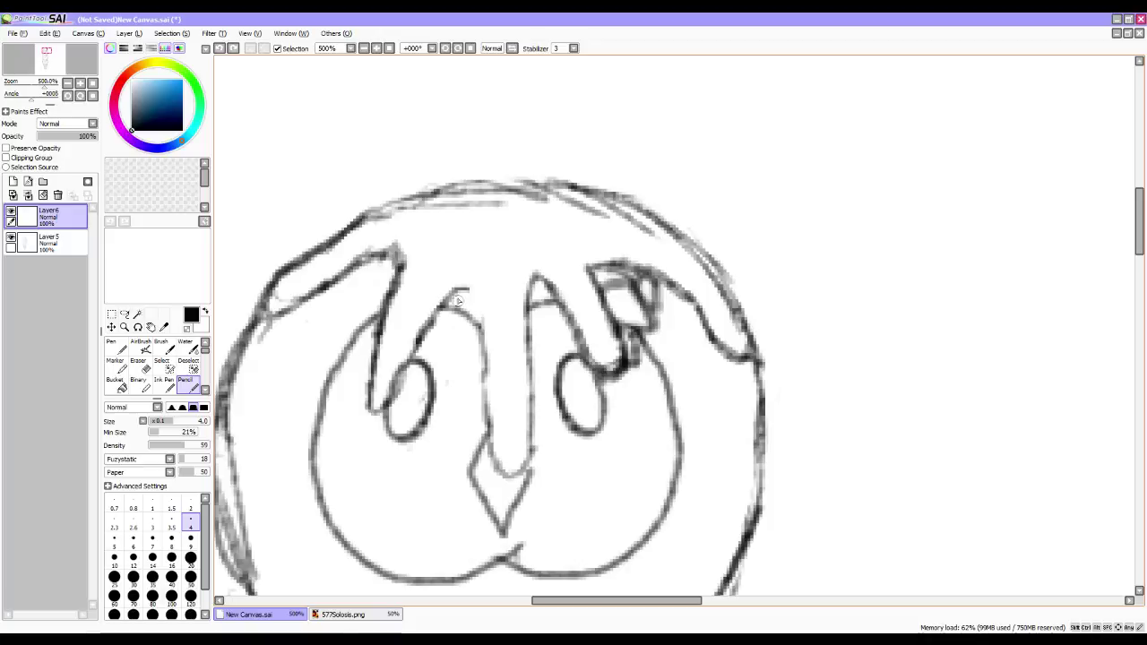
mouse_move(464, 289)
mouse_down()
mouse_move(481, 328)
mouse_move(457, 287)
mouse_up()
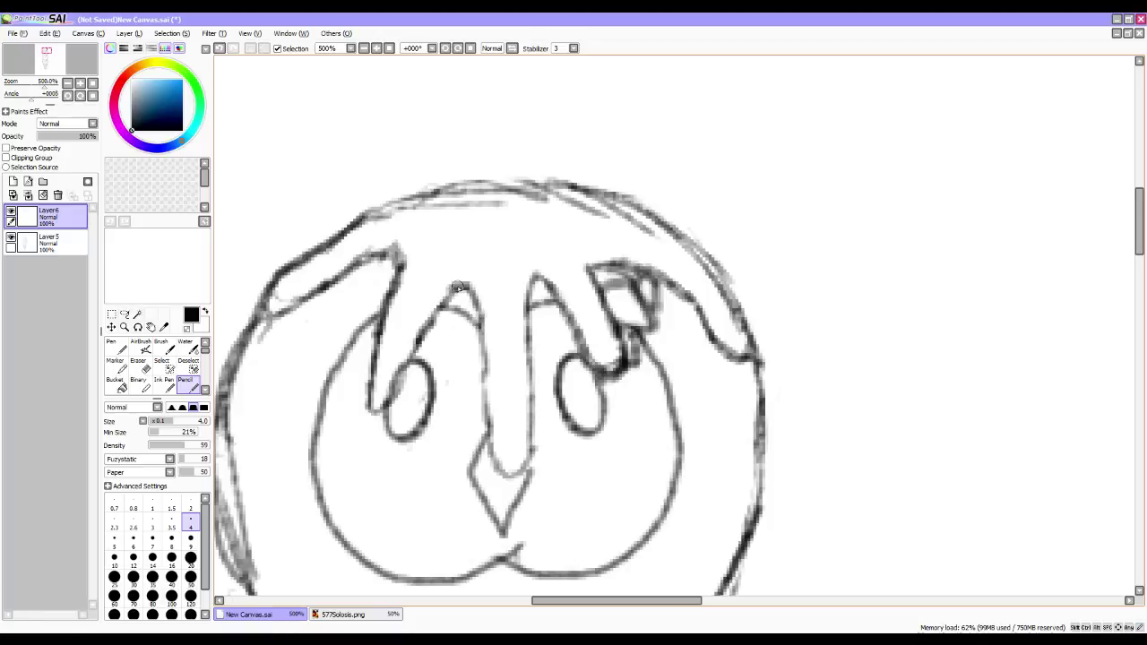
drag(457, 287, 437, 236)
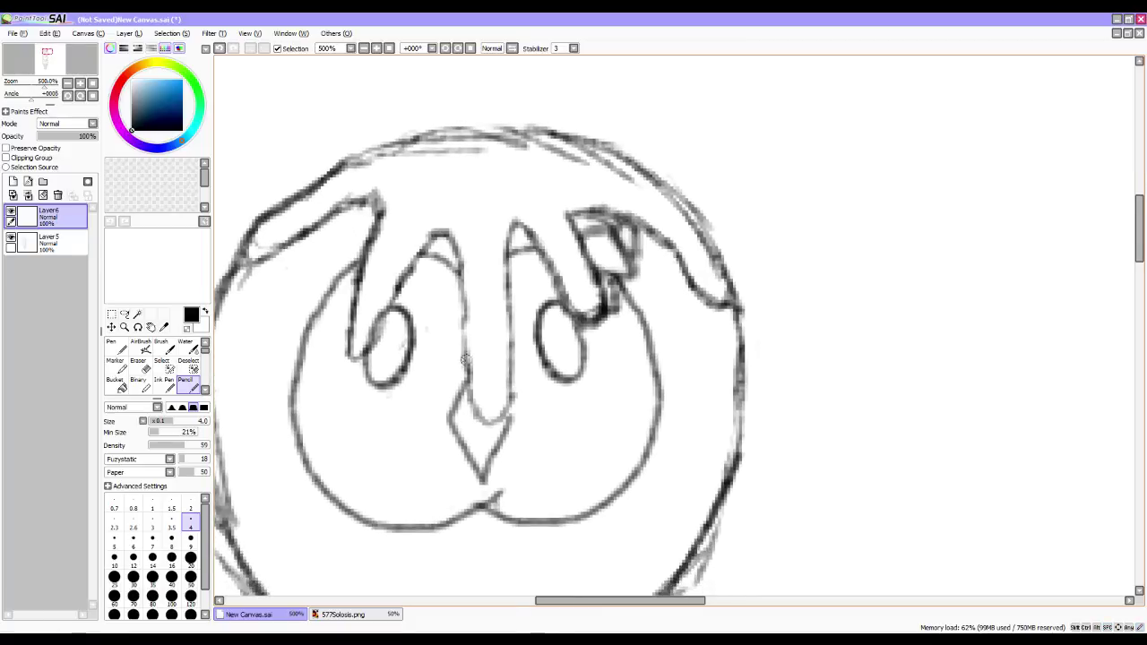
Redraw both sides of the middle drip closer together with the Pencil and erase the old side lines with the Eraser at size 8.
drag(470, 356, 464, 280)
drag(499, 347, 501, 259)
key(e)
mouse_move(454, 316)
mouse_down()
mouse_move(458, 305)
mouse_move(459, 353)
mouse_move(459, 300)
mouse_move(462, 360)
mouse_up()
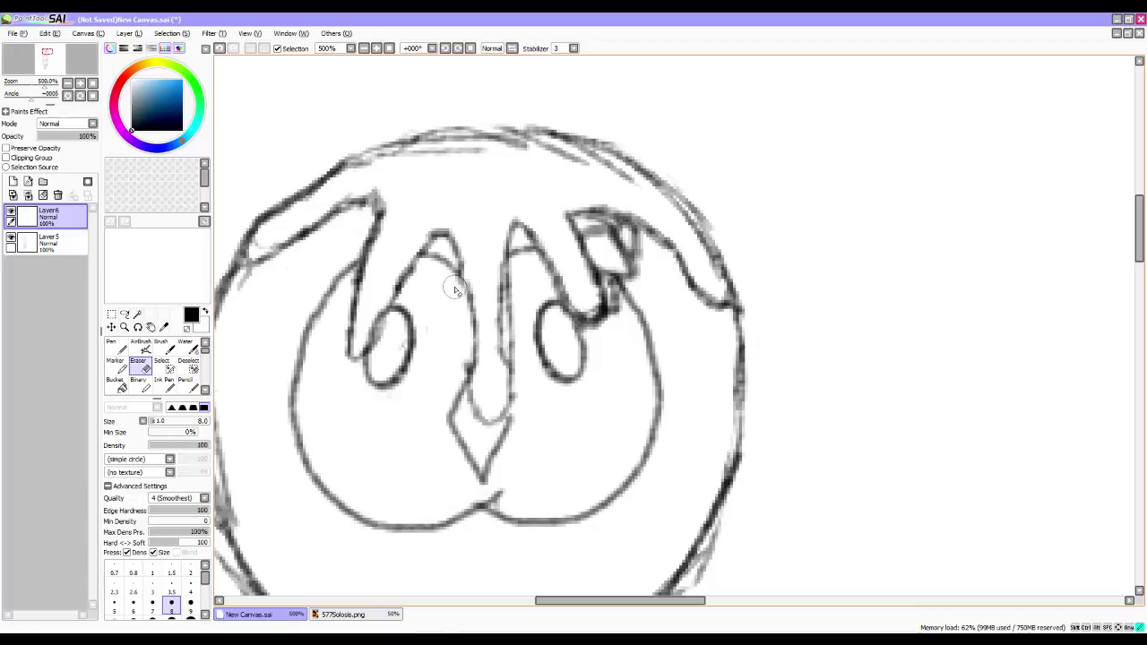
mouse_move(512, 301)
mouse_down()
mouse_move(516, 352)
mouse_move(513, 285)
mouse_move(510, 301)
mouse_up()
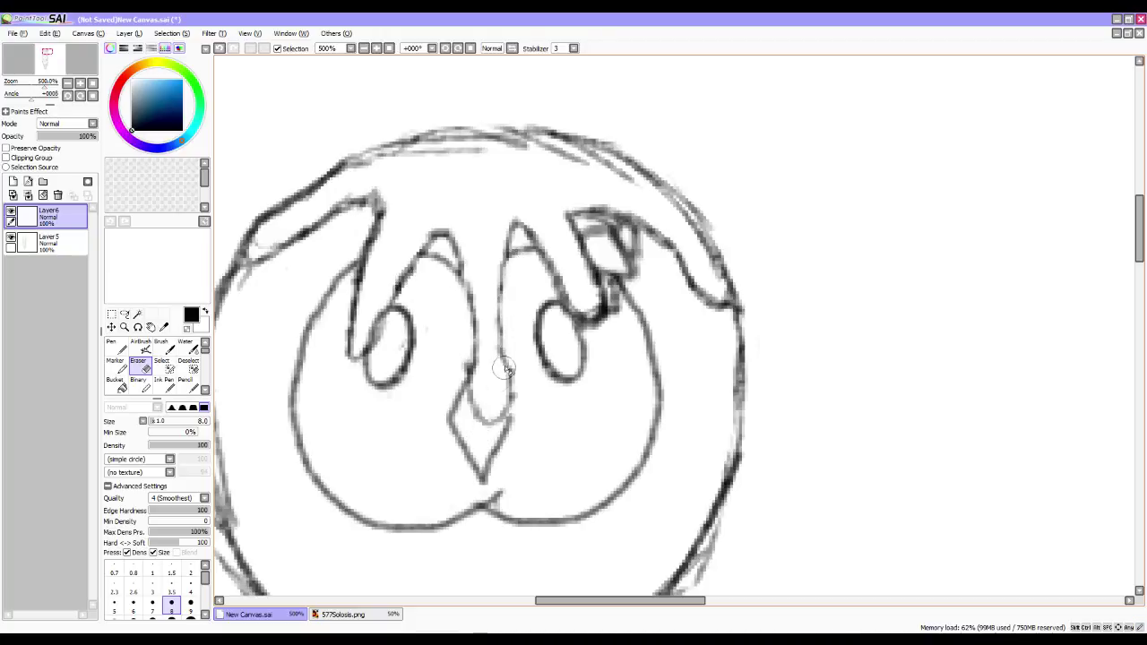
Try erasing the left-eye drip's right side and redrawing it as a curve with the Pencil.
key(b)
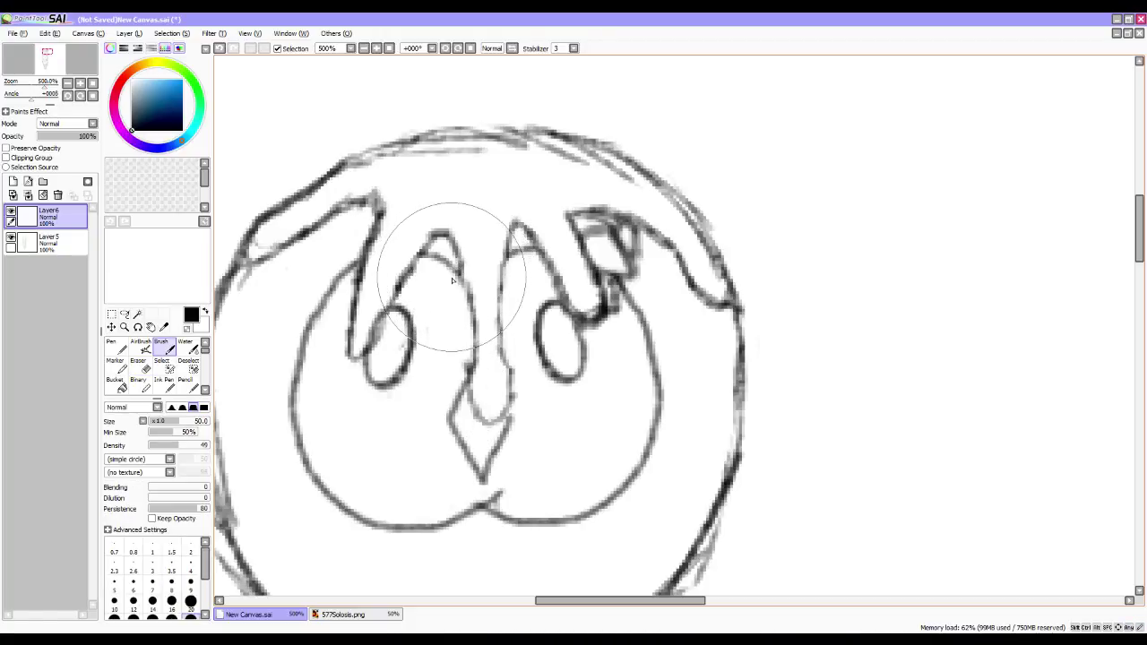
click(197, 387)
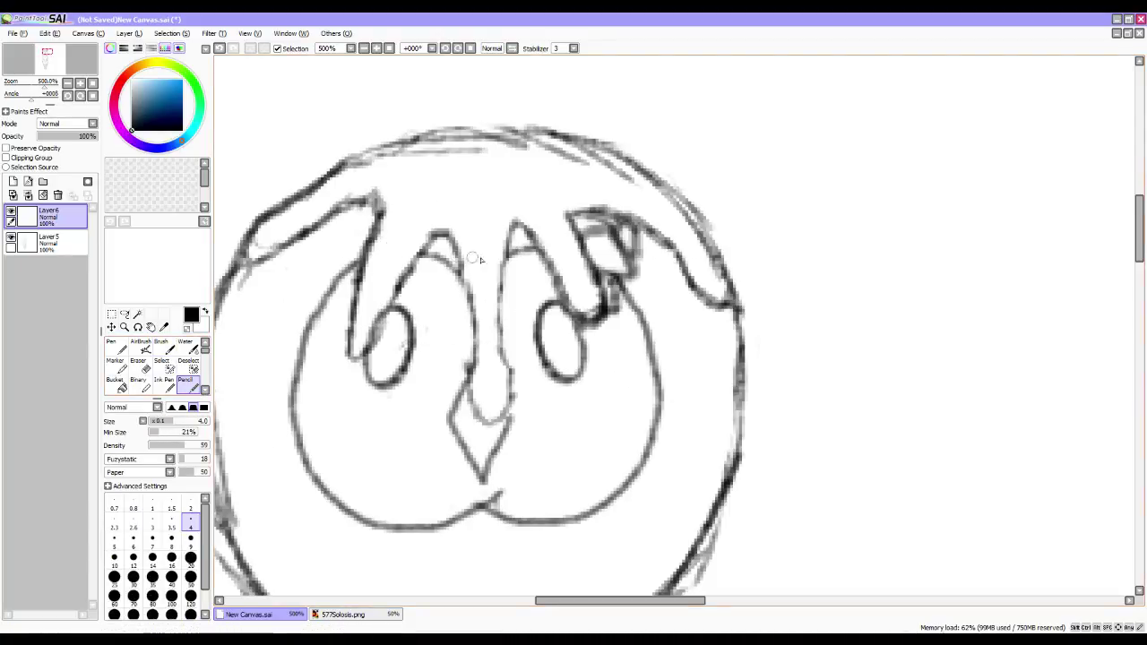
key(e)
drag(417, 251, 401, 278)
key(b)
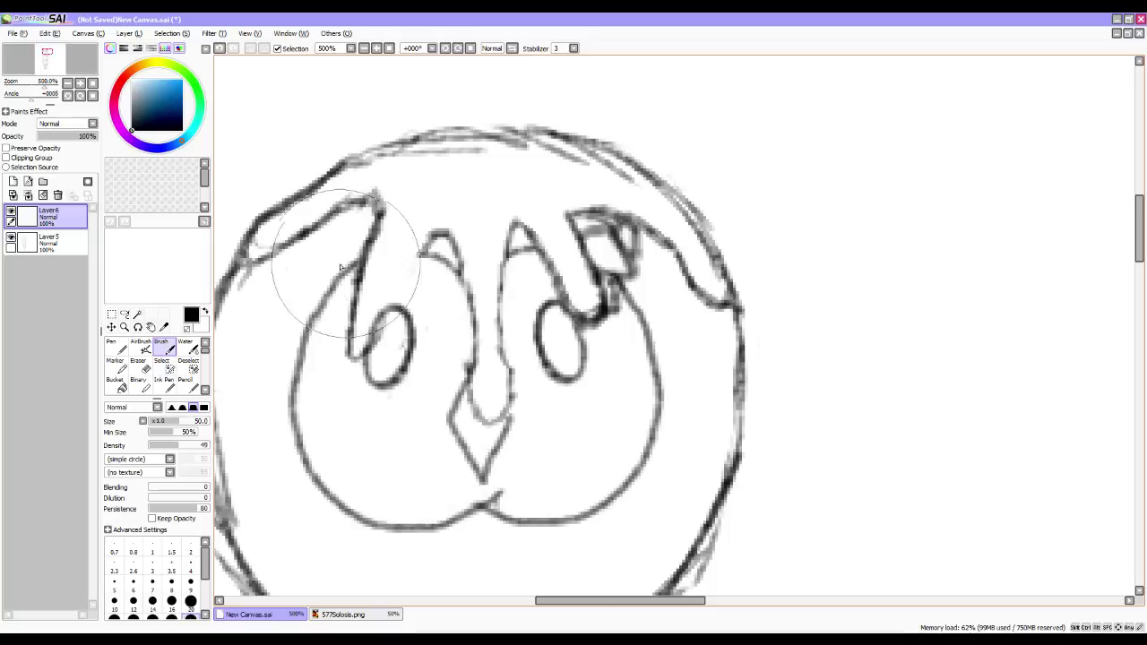
click(187, 384)
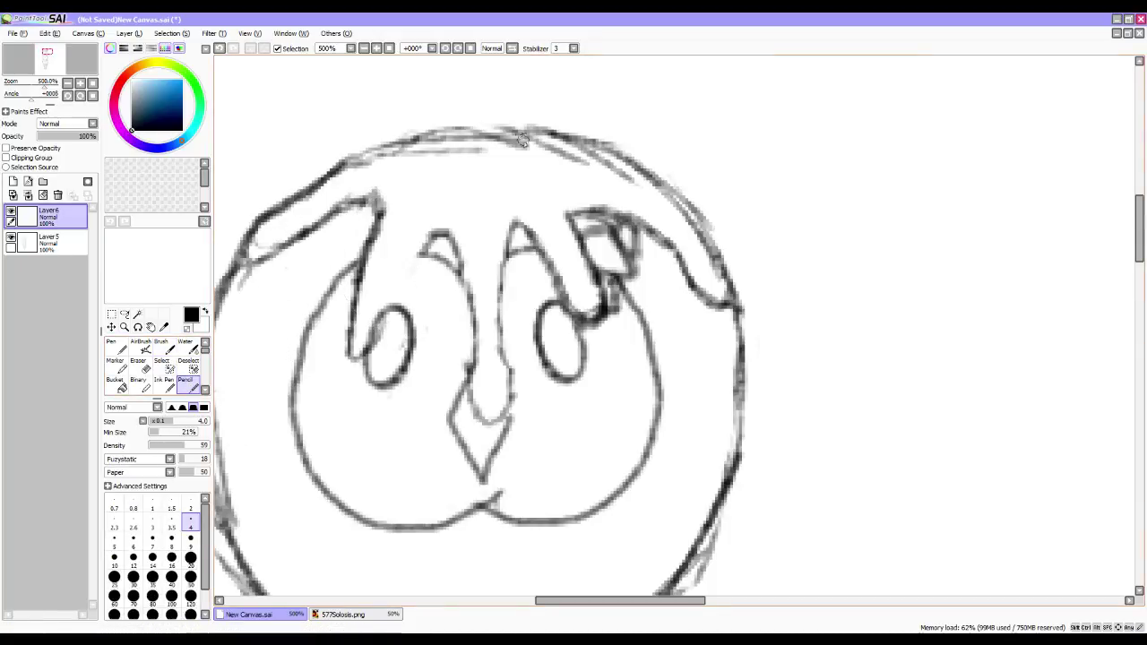
drag(425, 244, 375, 305)
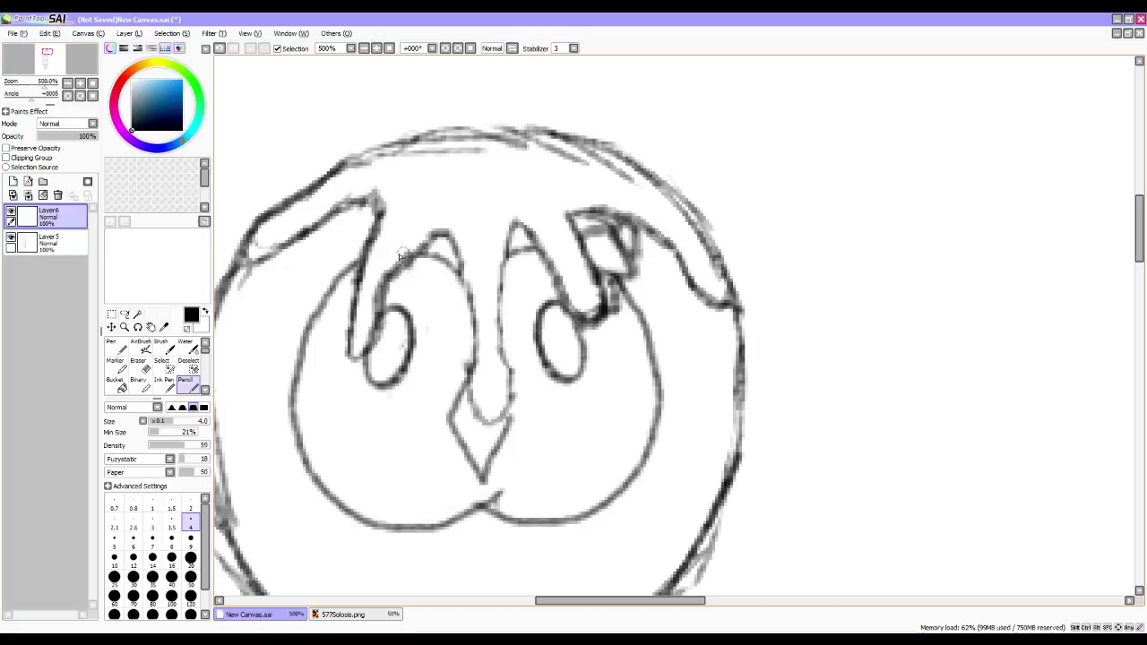
Erase both sides of the left-eye drip and redraw them as smooth curves with the Pencil at size 4.
drag(369, 238, 354, 317)
key(e)
mouse_move(367, 241)
mouse_down()
mouse_move(346, 331)
mouse_move(372, 235)
mouse_move(358, 315)
mouse_up()
mouse_move(396, 244)
mouse_down()
mouse_move(408, 255)
mouse_move(385, 310)
mouse_move(371, 290)
mouse_move(405, 259)
mouse_move(378, 269)
mouse_up()
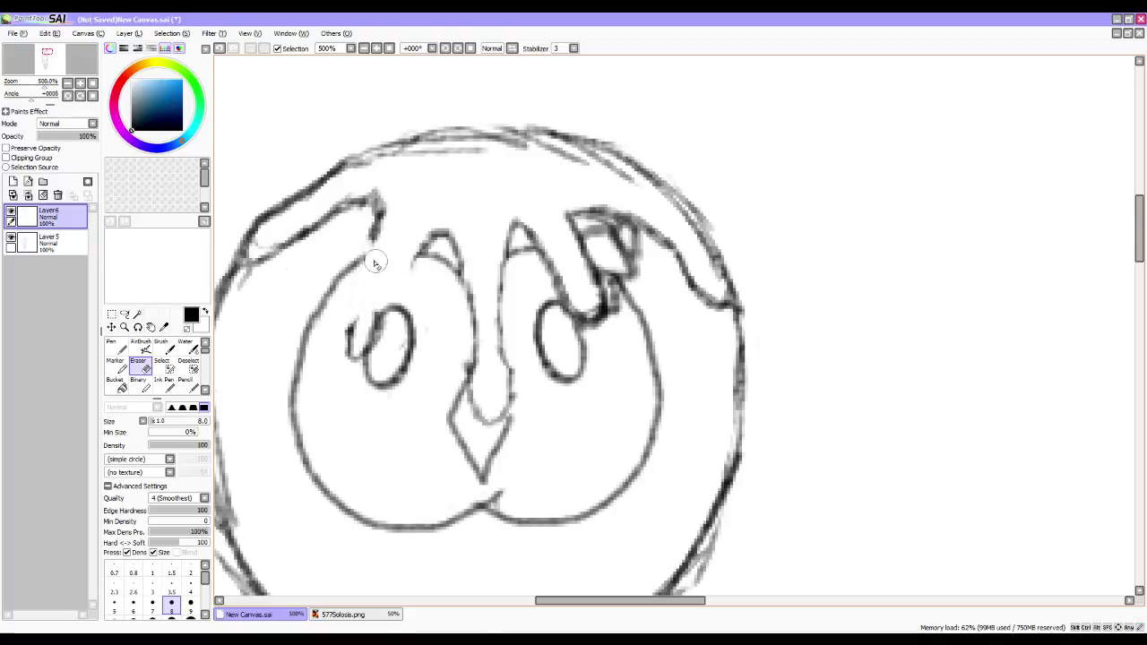
click(185, 386)
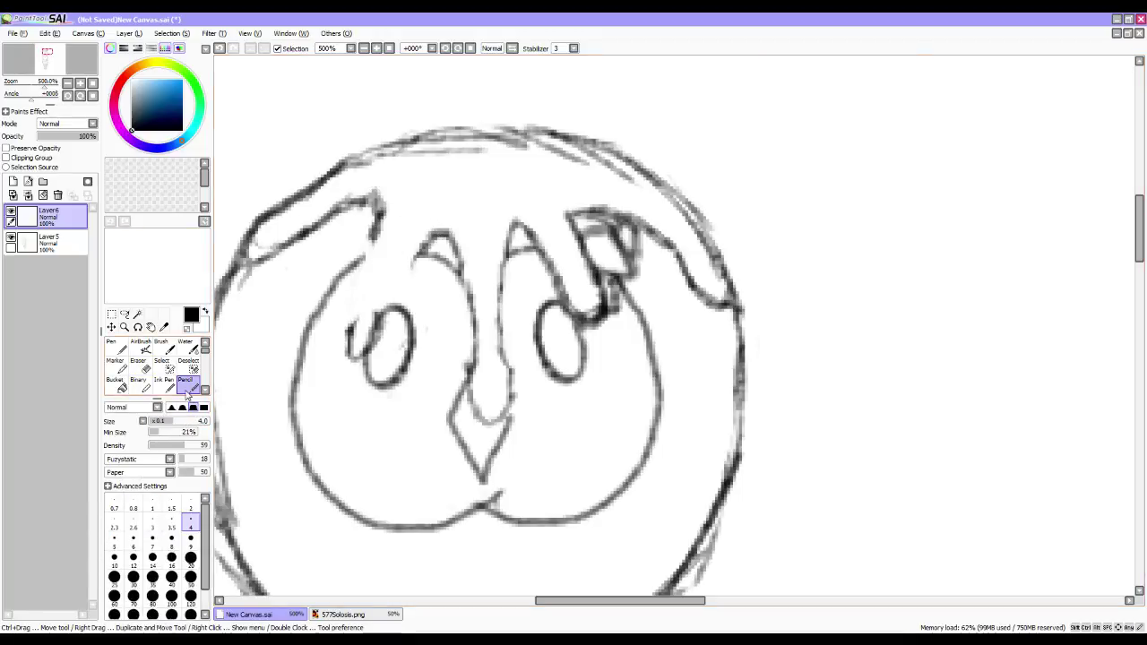
mouse_move(369, 244)
mouse_down()
mouse_move(350, 318)
mouse_move(367, 321)
mouse_up()
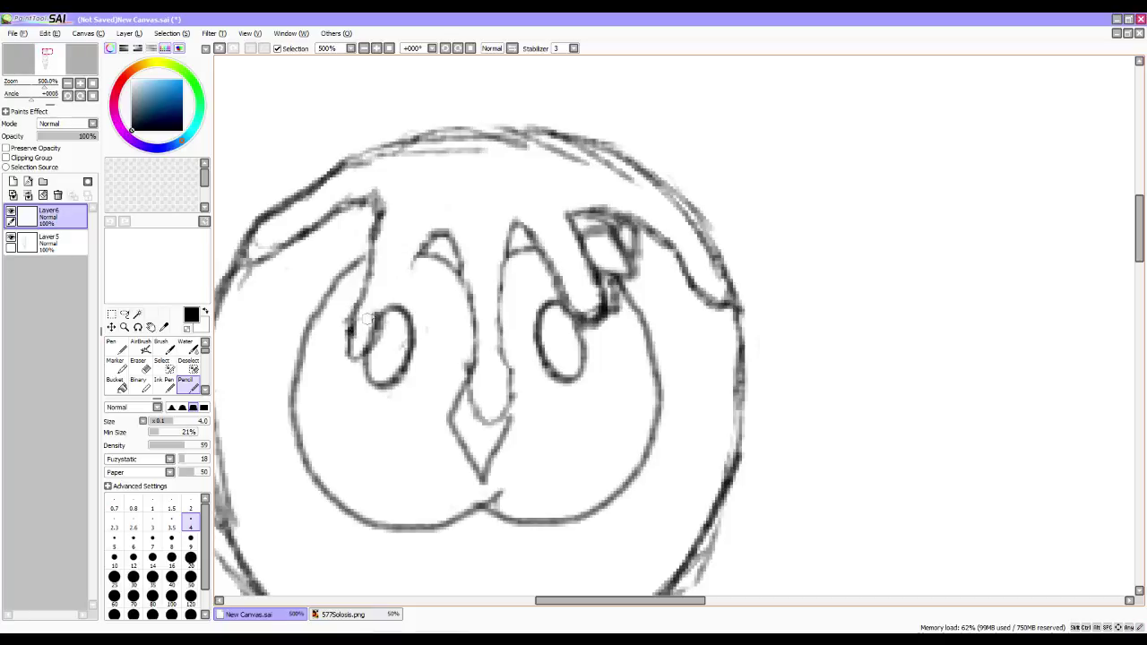
mouse_move(417, 247)
mouse_down()
mouse_move(383, 328)
mouse_move(401, 316)
mouse_up()
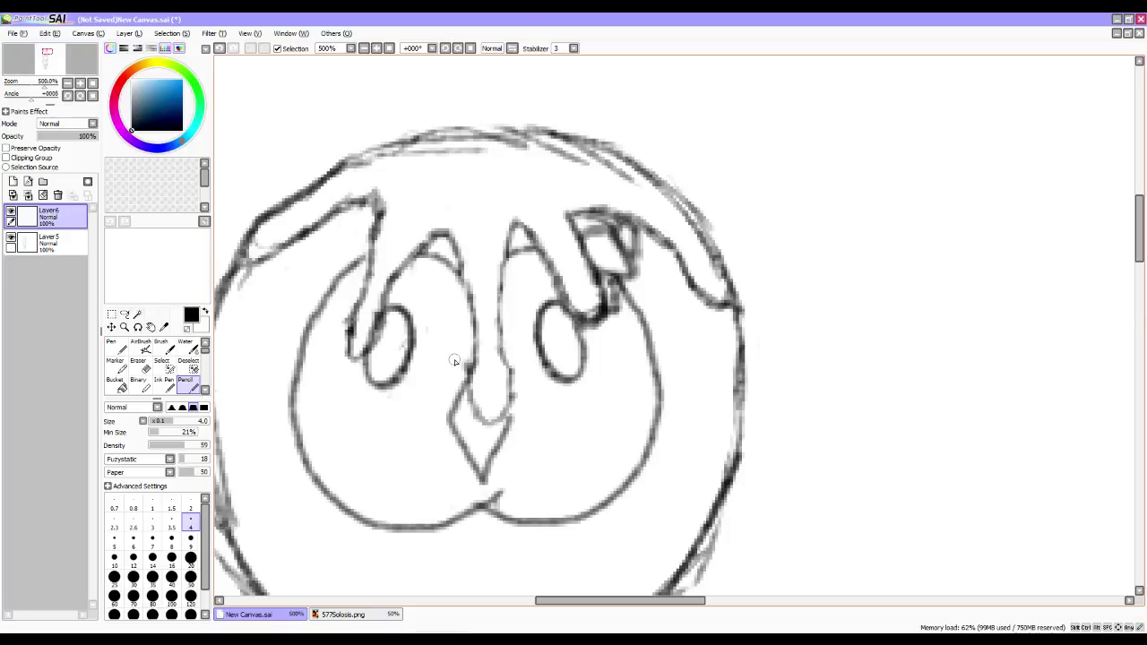
key(e)
mouse_move(556, 245)
mouse_down()
mouse_move(531, 235)
mouse_move(556, 298)
mouse_up()
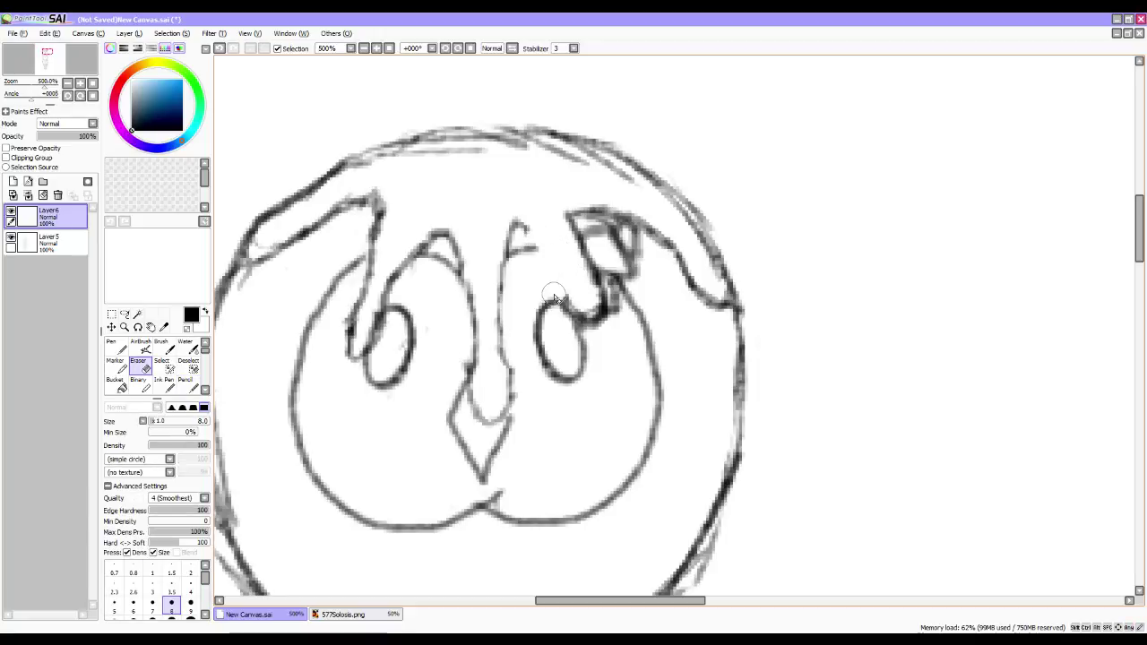
key(n)
mouse_move(518, 223)
mouse_down()
mouse_move(557, 262)
mouse_move(567, 298)
mouse_move(540, 247)
mouse_up()
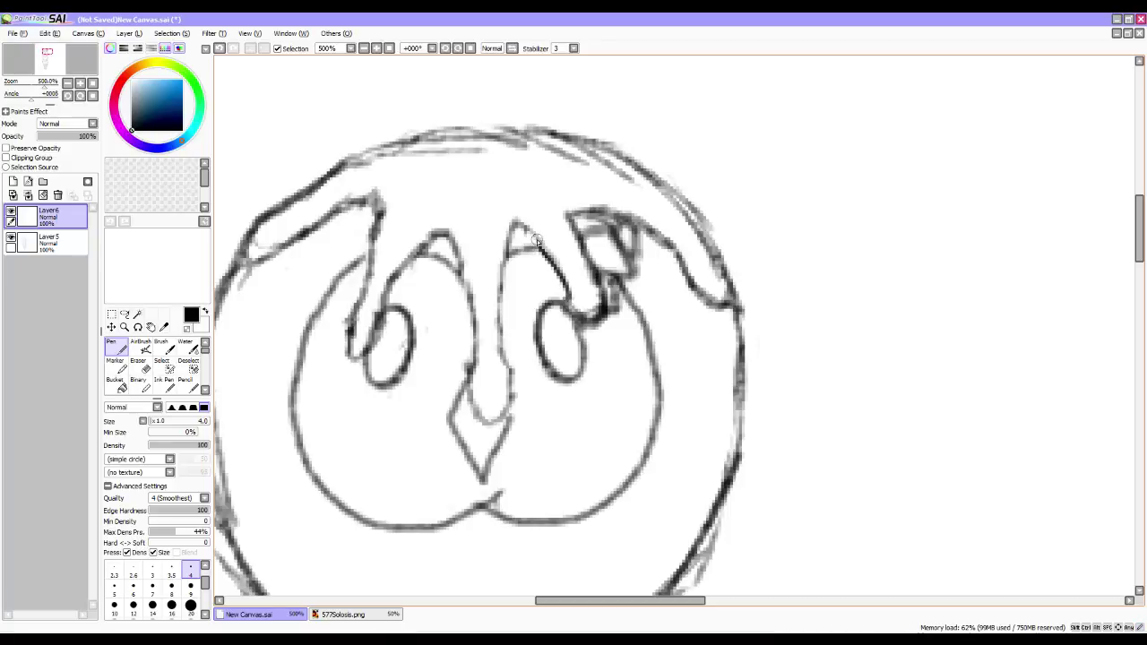
key(ctrl+z)
key(ctrl+z)
key(ctrl+z)
key(ctrl+z)
key(ctrl+z)
key(ctrl+z)
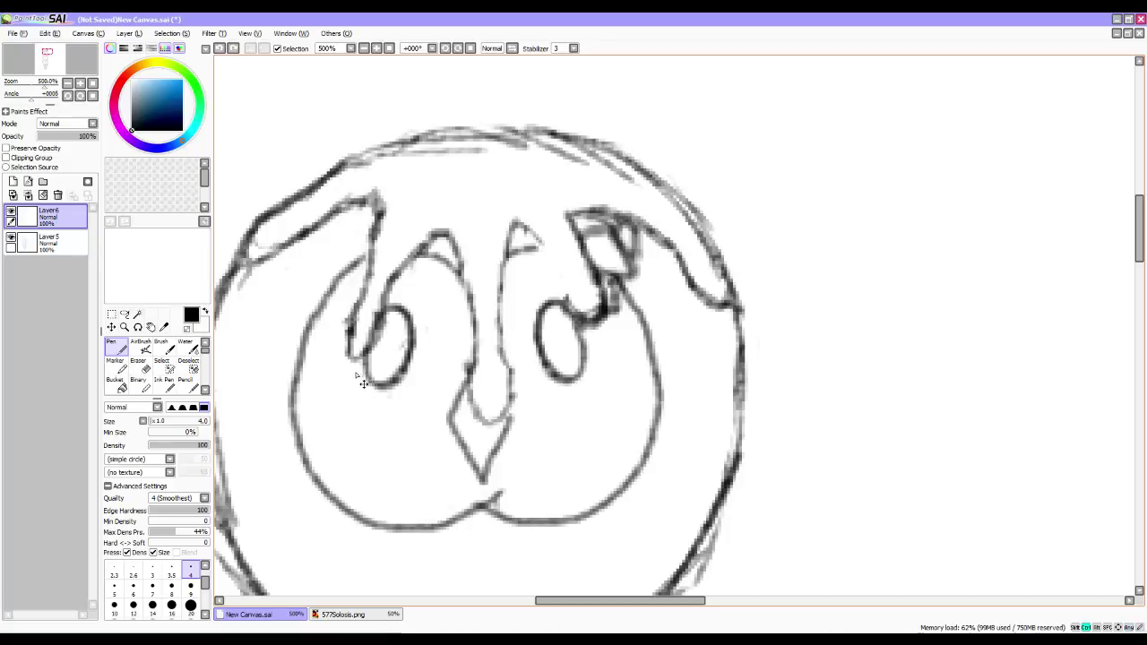
Erase the right-eye drip's left side and redraw it with the Pencil as a rounded curve from the middle arch.
click(190, 389)
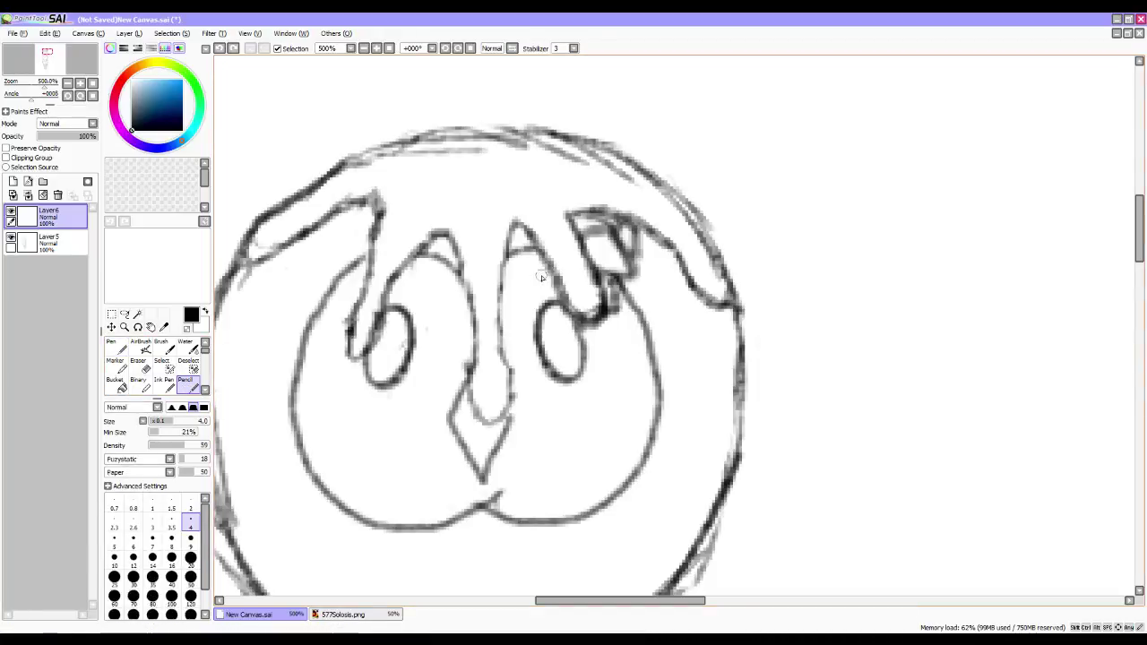
key(e)
drag(525, 224, 565, 302)
key(n)
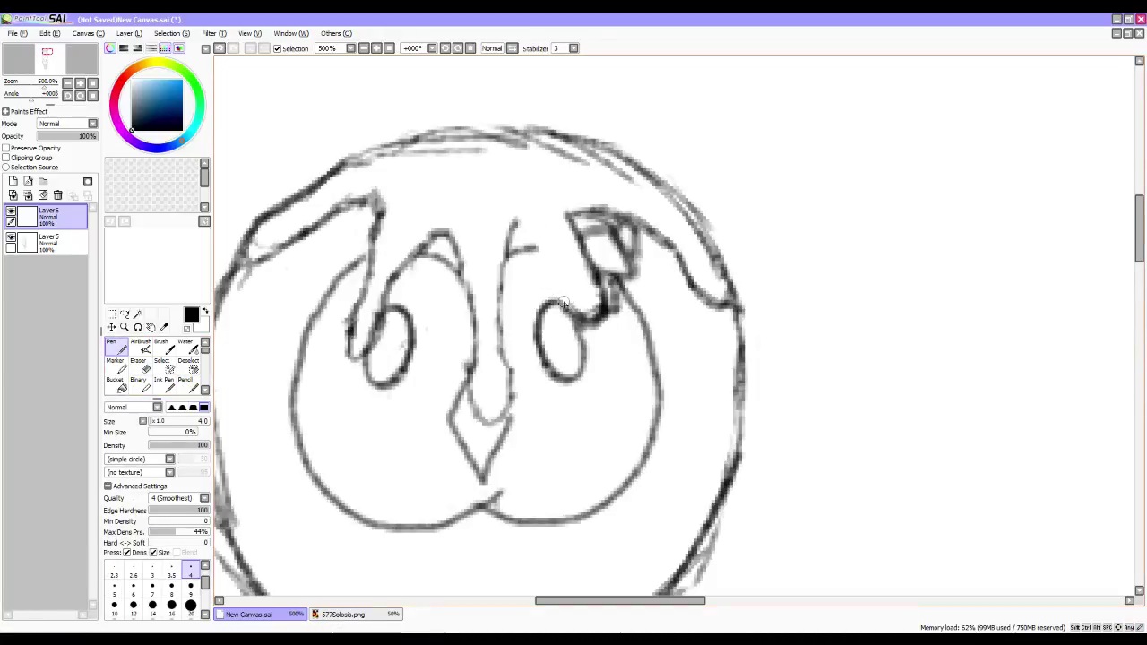
click(186, 386)
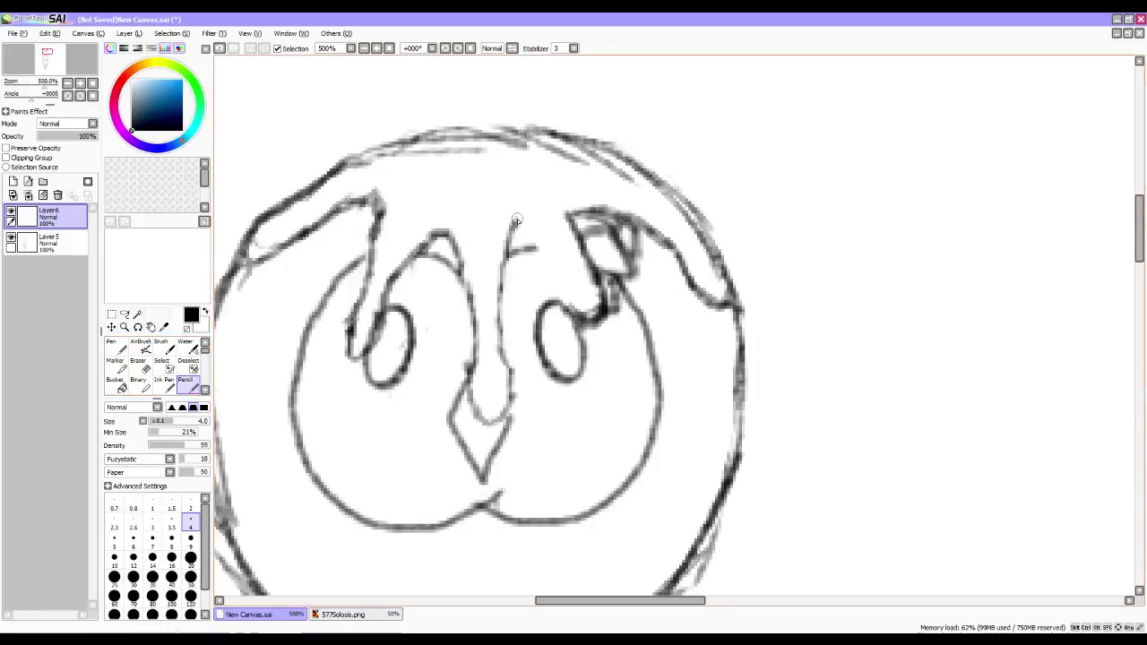
drag(529, 224, 571, 289)
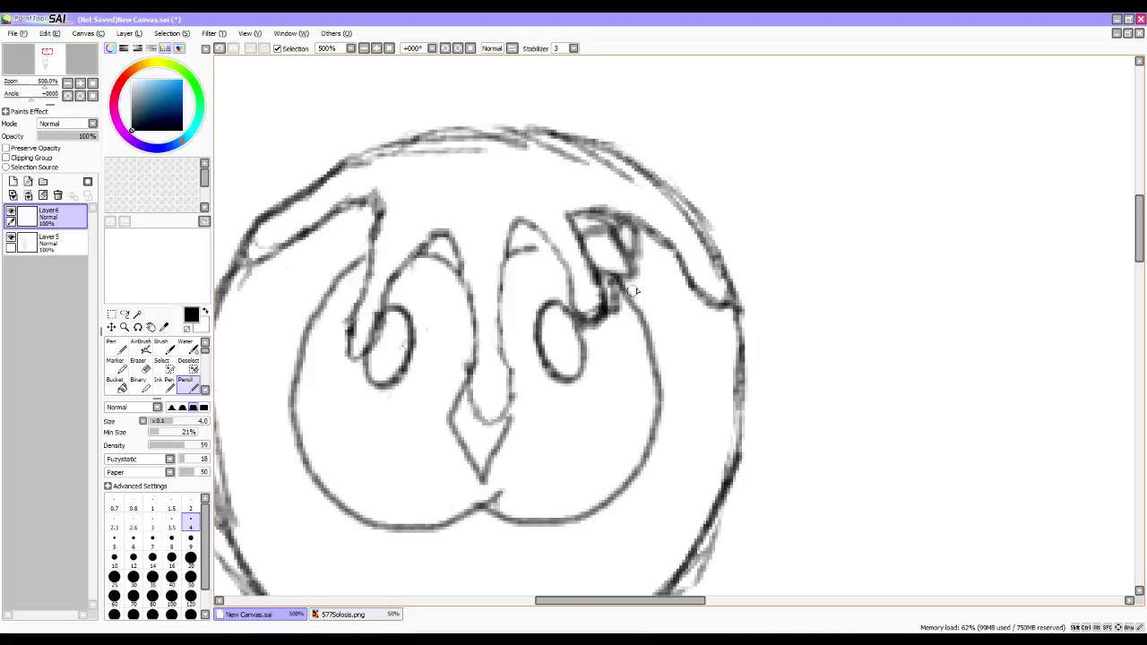
Darken the right-eye drip's right side, redraw the start of the right edge drip's line higher, and erase its old line.
drag(568, 218, 590, 271)
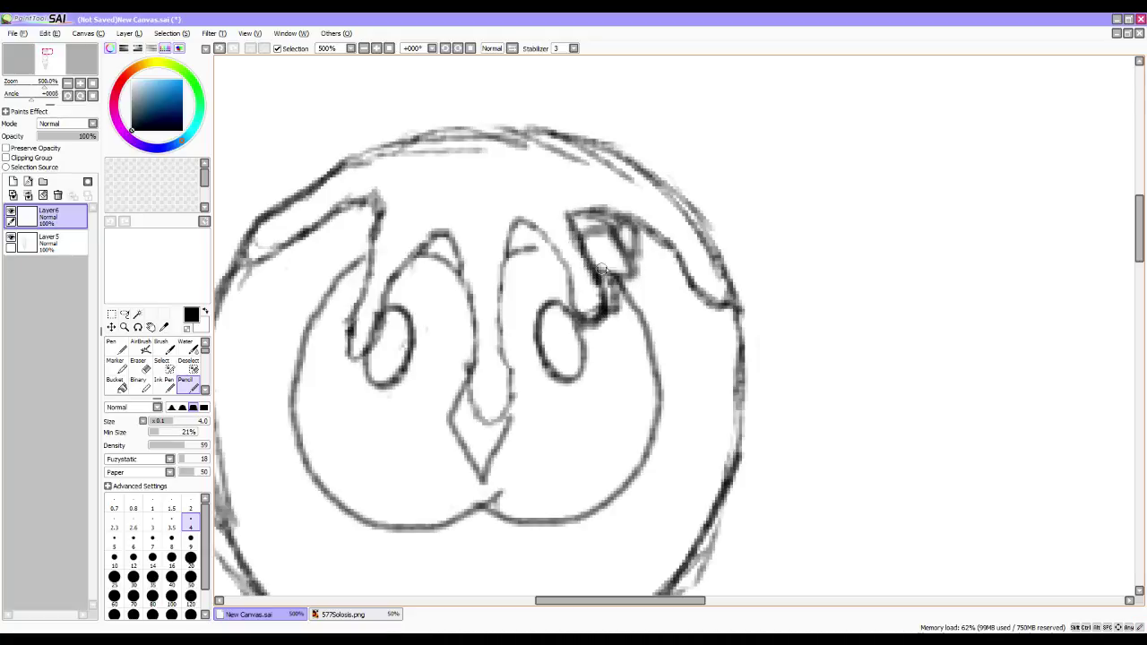
mouse_move(690, 283)
mouse_down()
mouse_move(686, 256)
mouse_move(659, 226)
mouse_move(631, 220)
mouse_up()
key(e)
mouse_move(665, 256)
mouse_down()
mouse_move(655, 233)
mouse_move(679, 264)
mouse_move(651, 230)
mouse_move(672, 269)
mouse_move(692, 260)
mouse_move(715, 296)
mouse_up()
key(n)
key(ctrl+z)
key(ctrl+z)
key(ctrl+z)
Write "Save Me" with the Pencil in the blank area to the right of the top scoop.
click(187, 384)
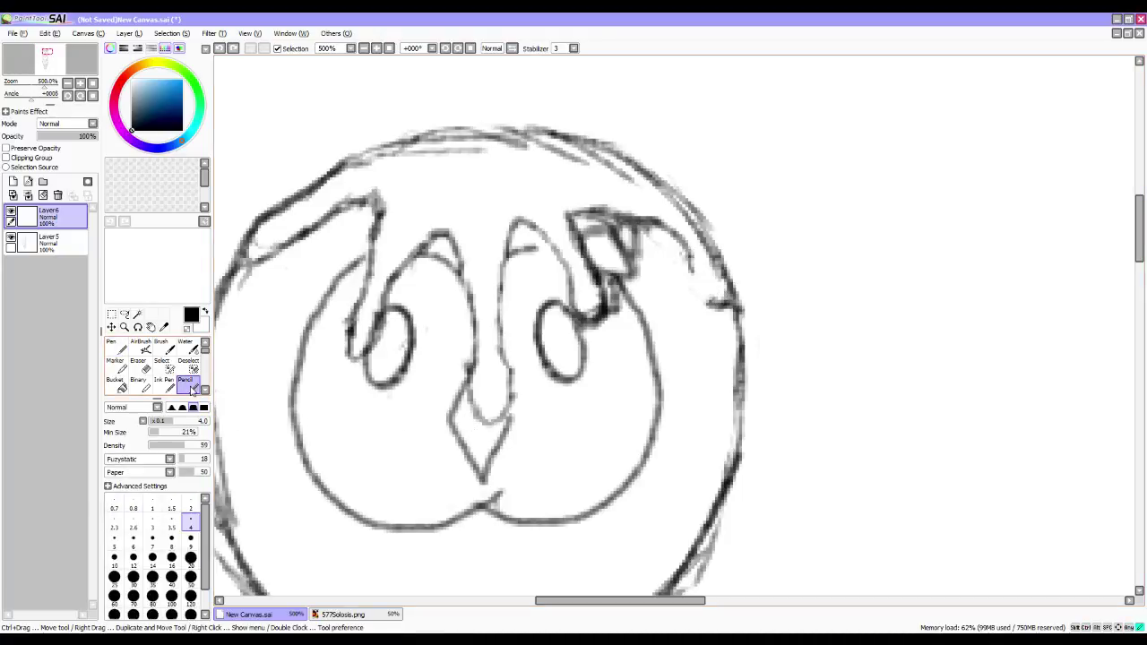
mouse_move(788, 114)
mouse_down()
mouse_move(771, 140)
mouse_move(767, 212)
mouse_up()
mouse_move(816, 183)
mouse_down()
mouse_move(836, 205)
mouse_move(861, 207)
mouse_move(950, 186)
mouse_up()
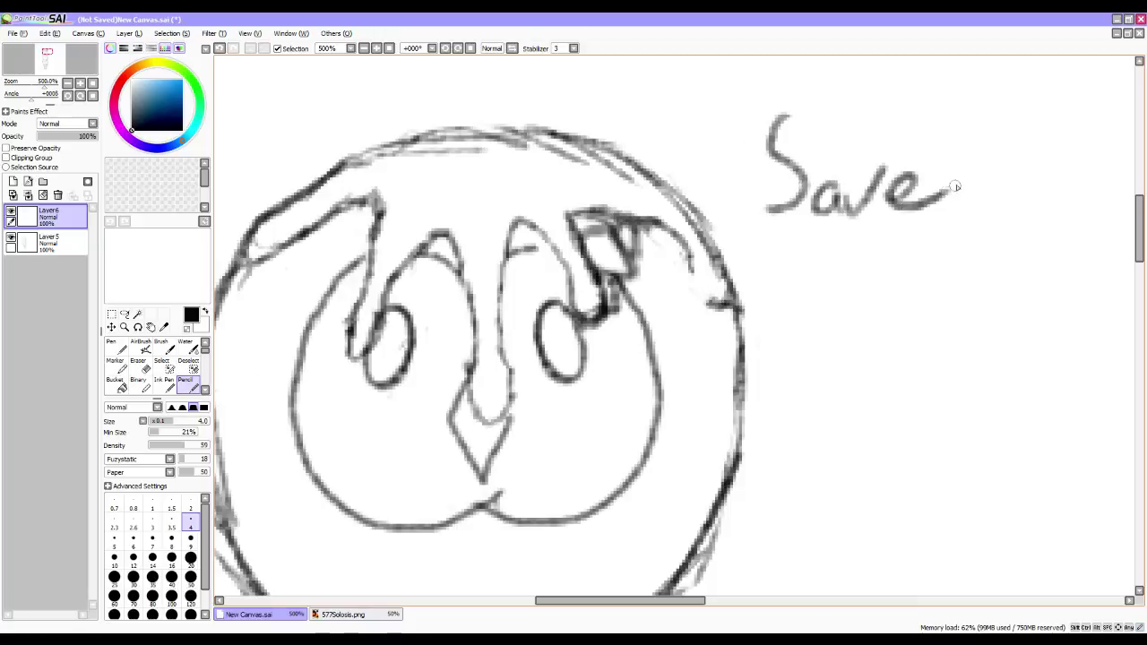
mouse_move(785, 323)
mouse_down()
mouse_move(792, 257)
mouse_move(907, 295)
mouse_move(900, 303)
mouse_move(981, 255)
mouse_up()
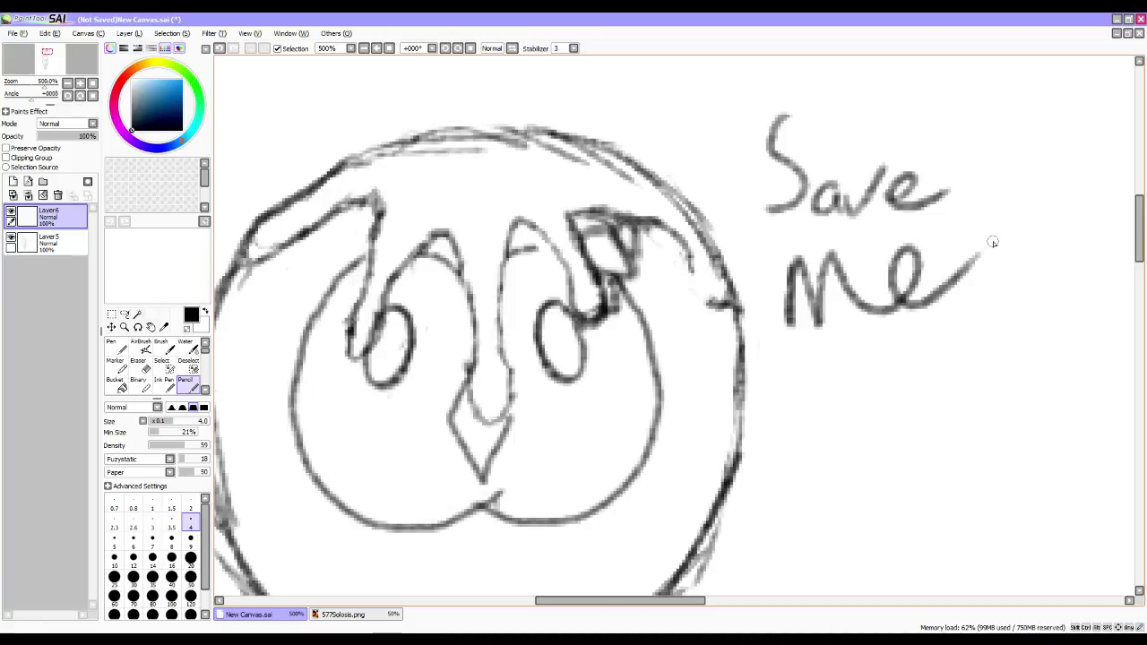
Erase the handwritten "Save Me" with the Eraser enlarged to size 30.
key(e)
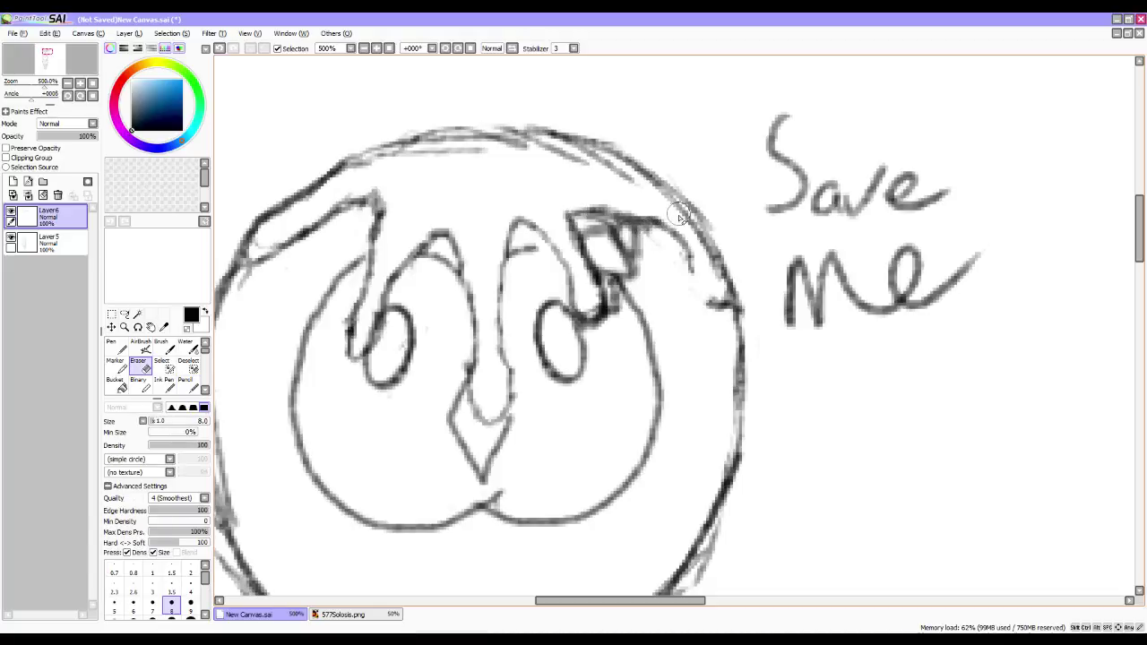
key(])
key(])
key(])
key(])
key(])
key(])
key(])
mouse_move(780, 115)
mouse_down()
mouse_move(805, 271)
mouse_move(804, 218)
mouse_move(805, 324)
mouse_move(827, 305)
mouse_move(851, 316)
mouse_move(875, 300)
mouse_move(915, 334)
mouse_move(956, 267)
mouse_move(874, 188)
mouse_move(903, 186)
mouse_move(863, 285)
mouse_up()
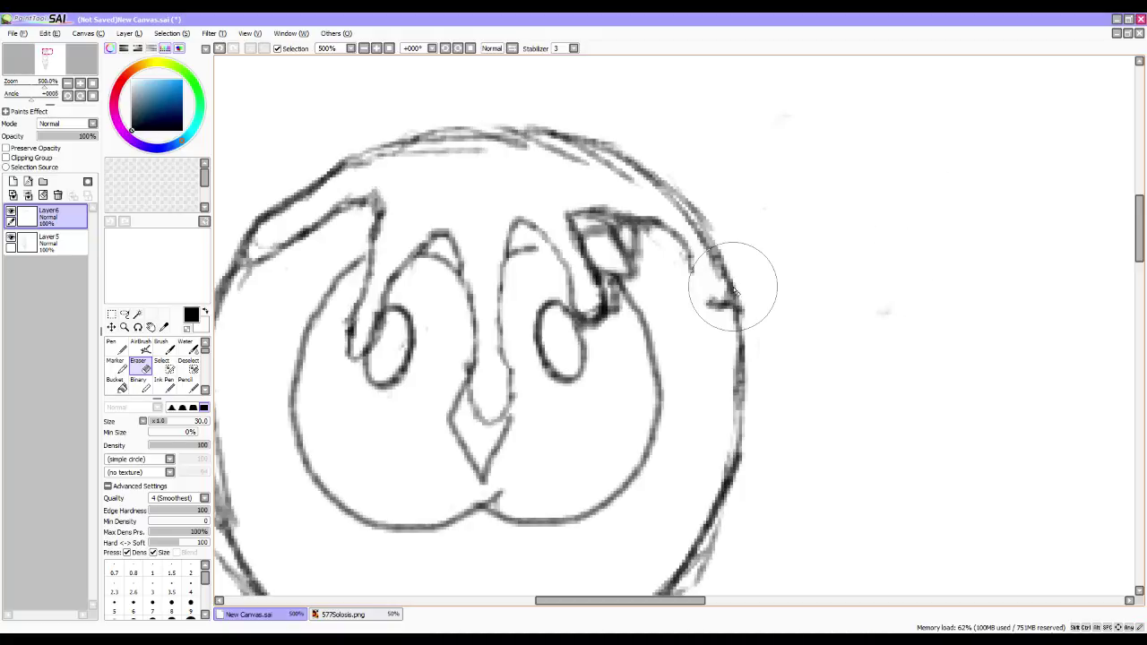
Erase the end of the right edge drip's line and redraw it with the Pencil, finishing in a small rounded tip.
click(185, 383)
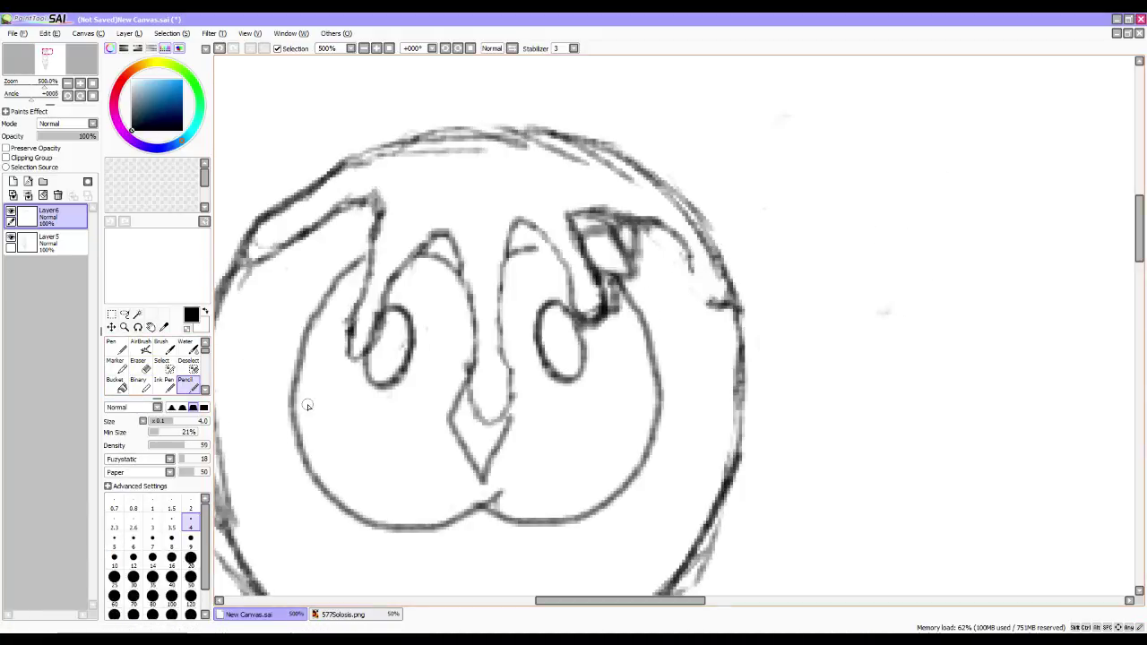
key(e)
drag(690, 261, 687, 269)
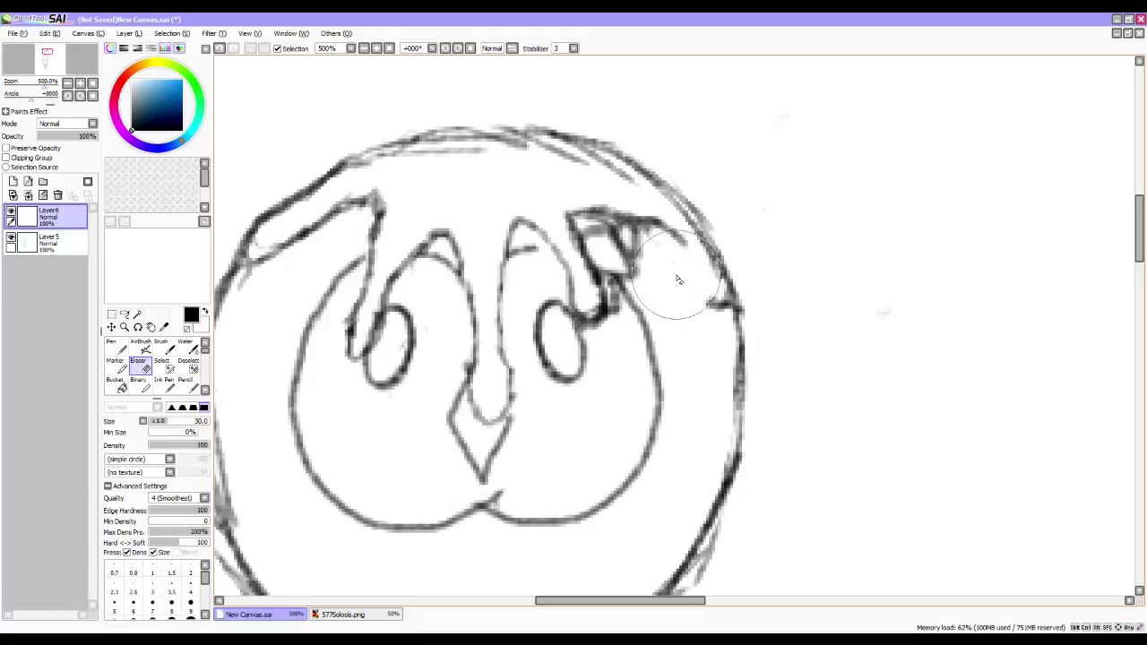
right_click(188, 387)
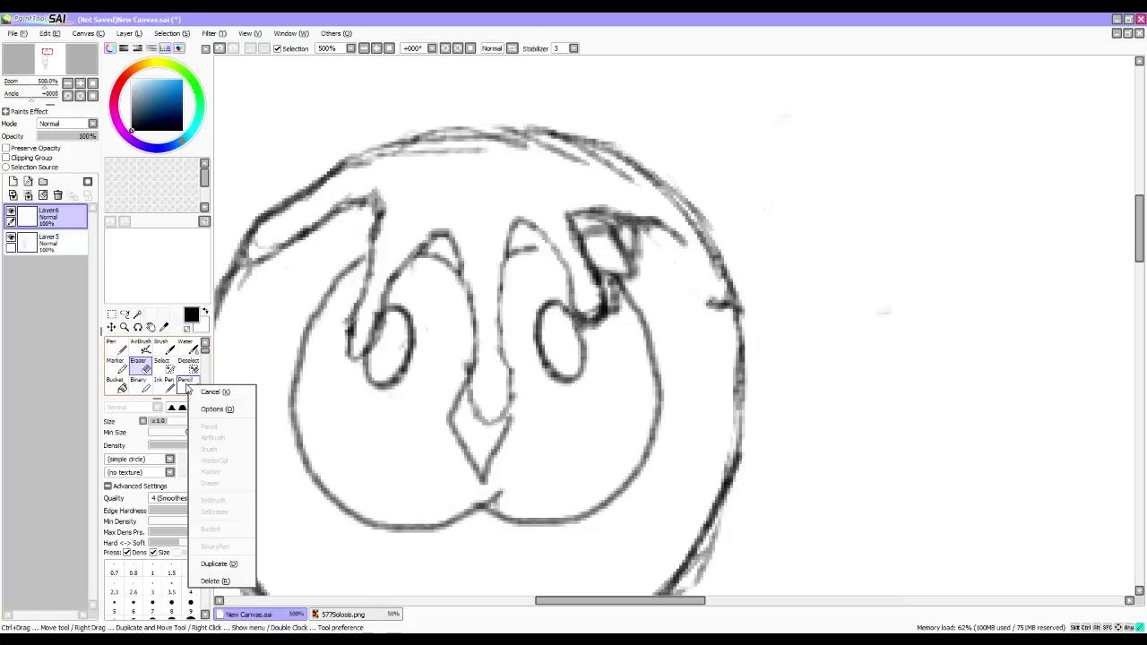
click(186, 387)
double_click(188, 387)
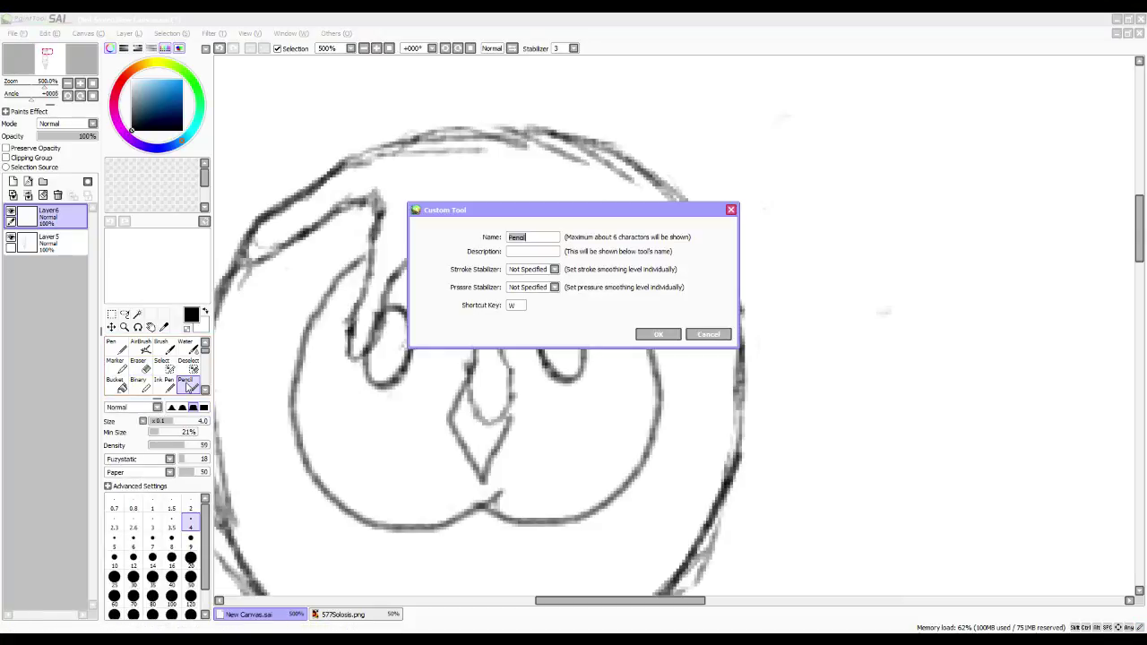
click(706, 335)
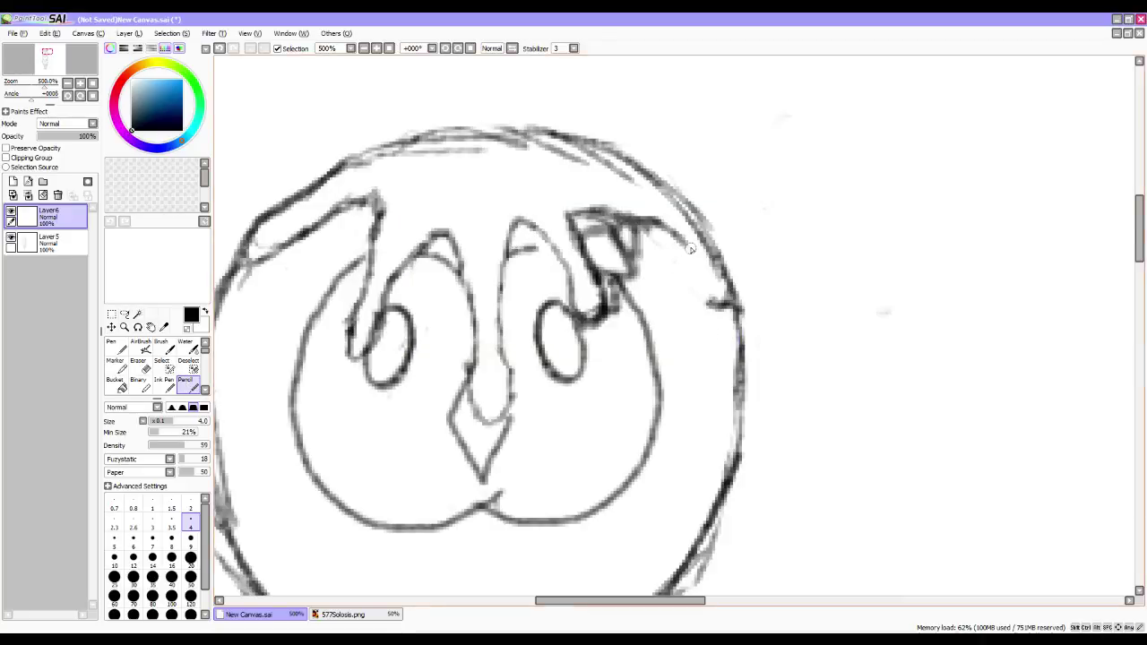
mouse_move(684, 242)
mouse_down()
mouse_move(703, 299)
mouse_move(705, 265)
mouse_move(676, 233)
mouse_up()
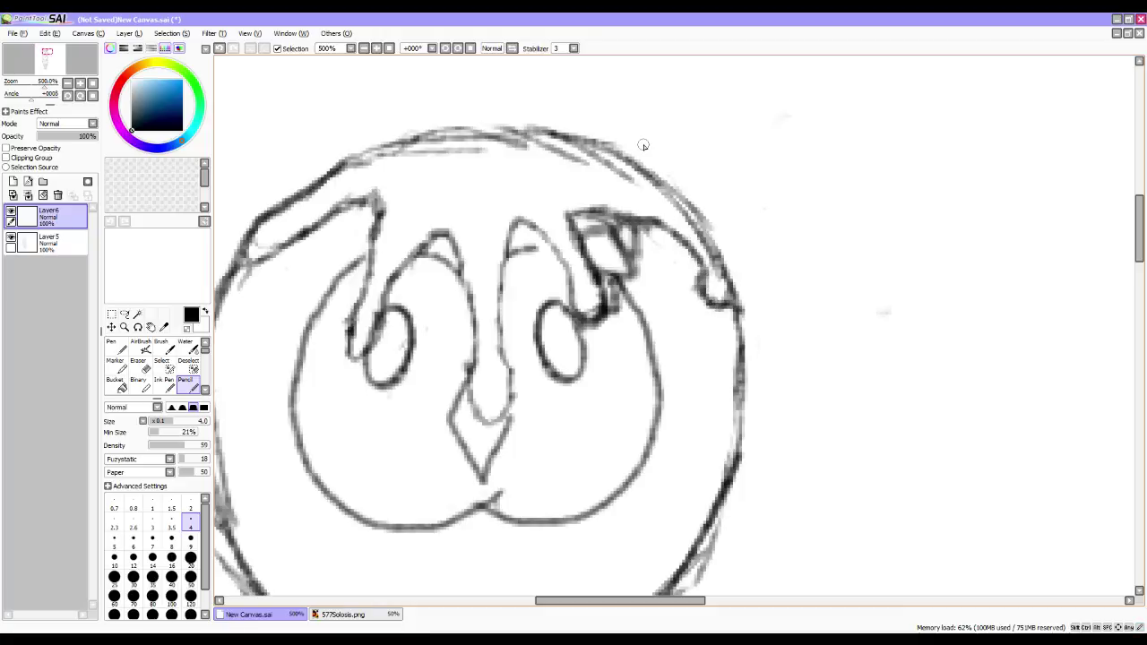
Erase the outer part of the left edge drip's line and redraw it with the Pencil, ending in a rounded tip.
drag(412, 287, 610, 331)
key(e)
drag(524, 274, 489, 299)
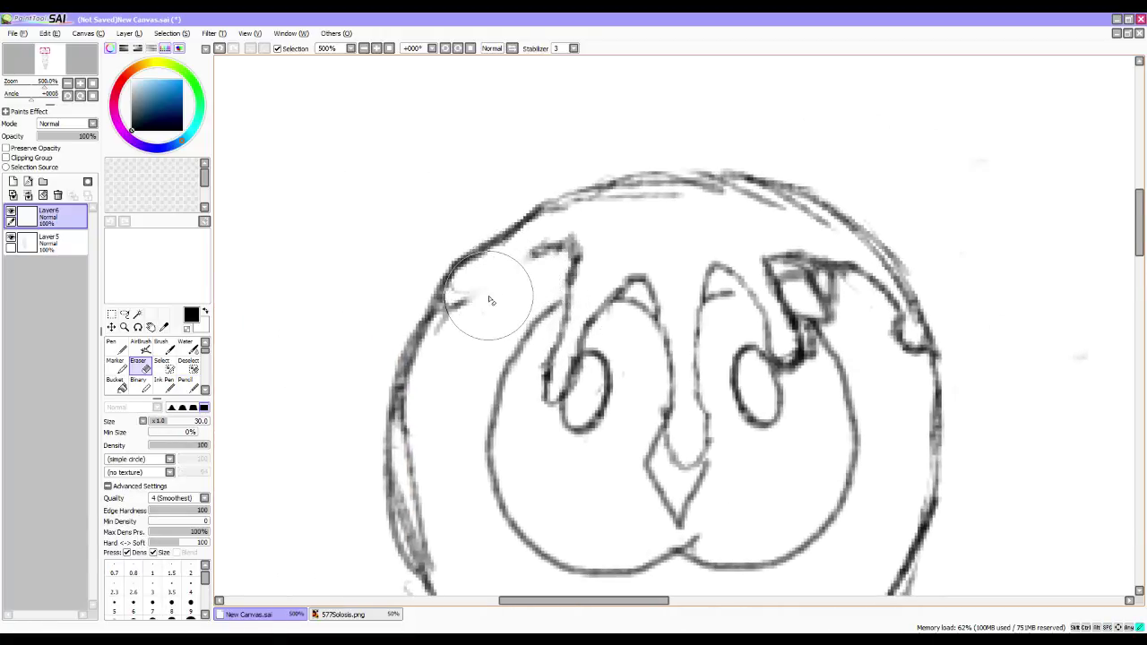
key(n)
mouse_move(536, 251)
mouse_down()
mouse_move(494, 272)
mouse_move(476, 311)
mouse_move(441, 302)
mouse_move(468, 312)
mouse_up()
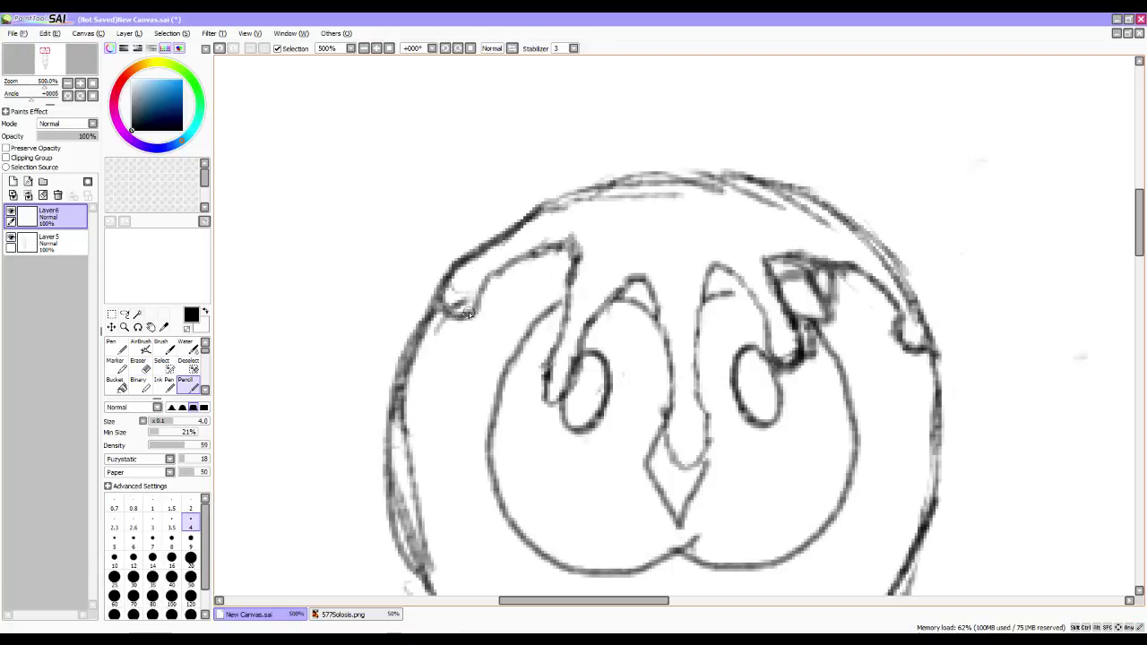
Touch up the line at the lower end of the right-eye drip with the Pencil.
drag(708, 332, 518, 351)
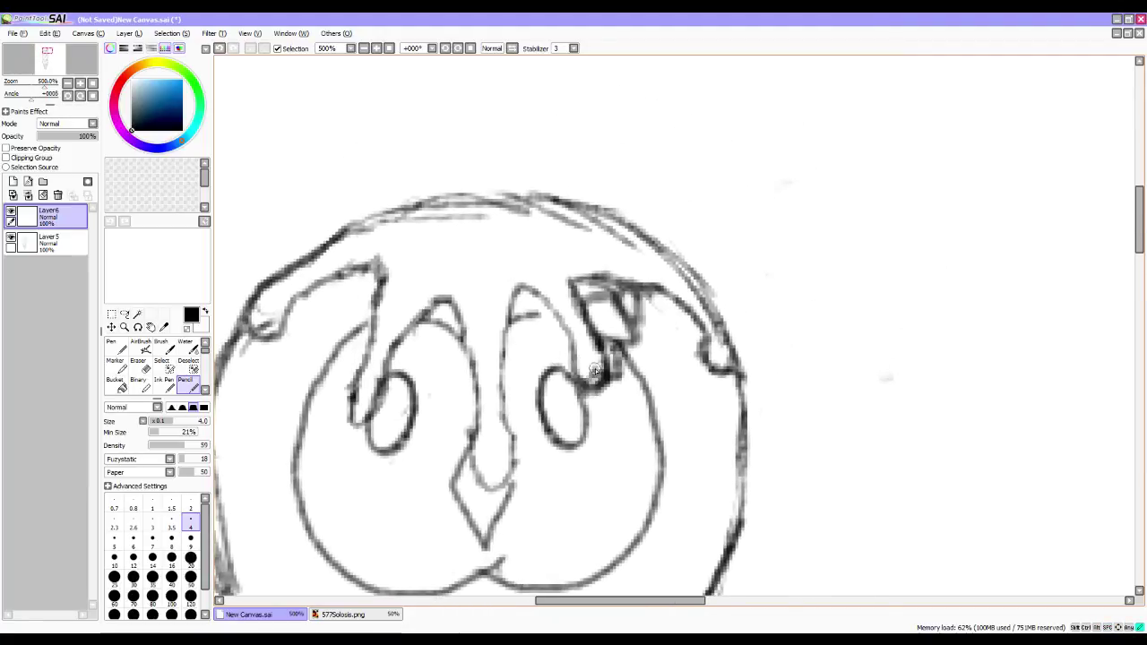
key(e)
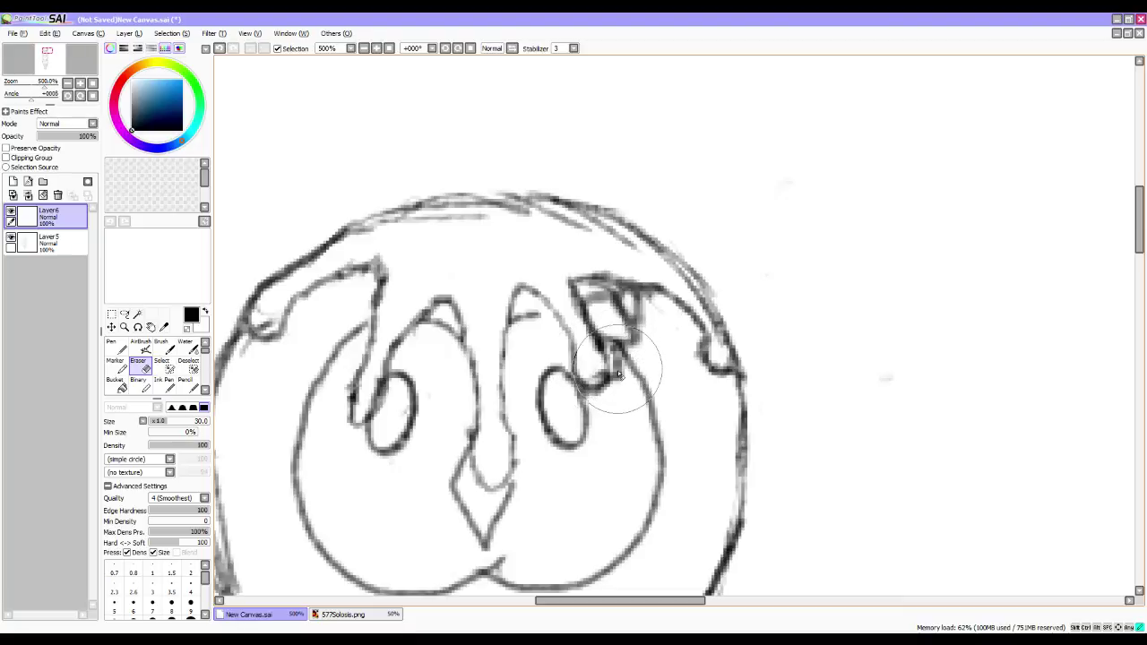
key(b)
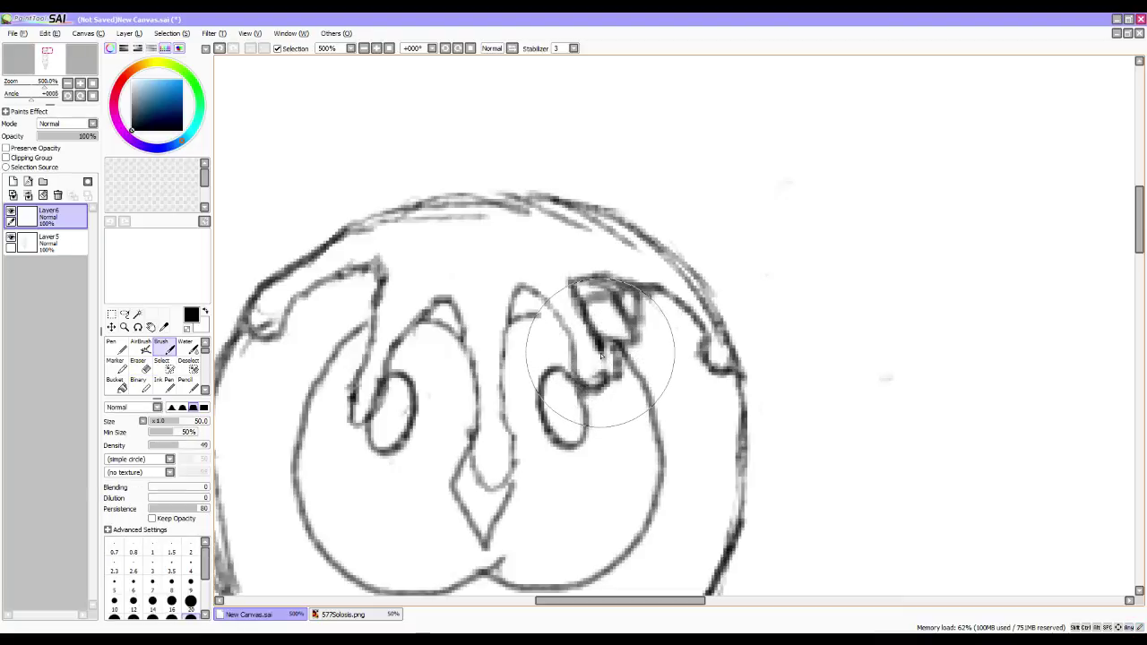
key(n)
drag(609, 372, 605, 355)
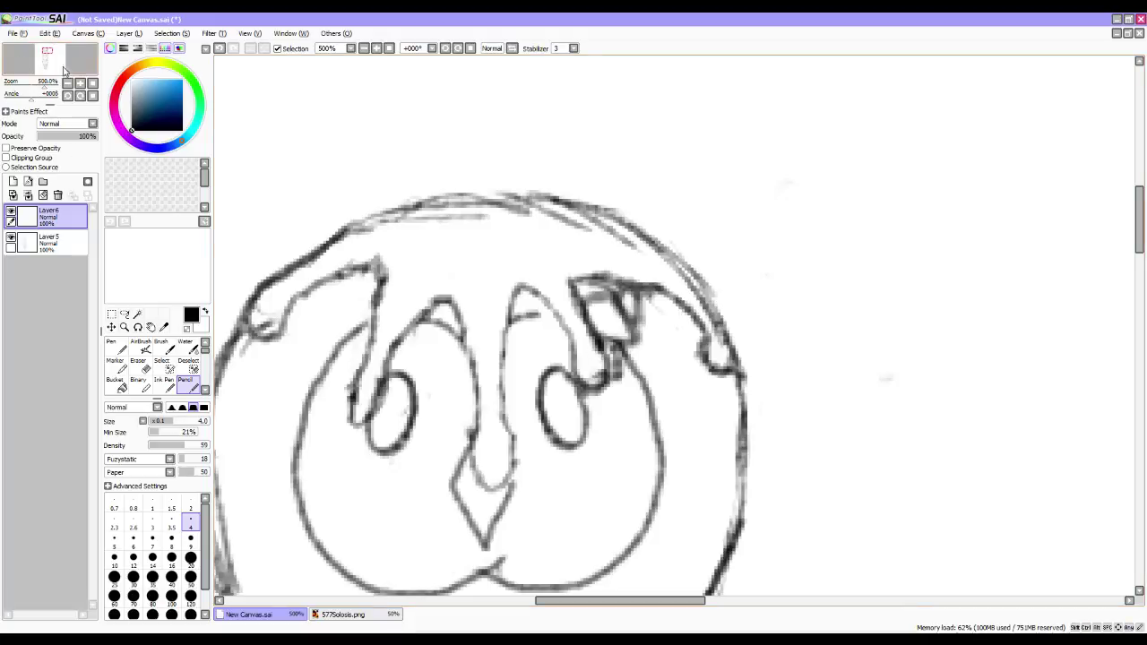
Draw small angular sprinkles on the top scoop: two beside the left drip, two near the top, and one beside the right edge drip.
click(93, 83)
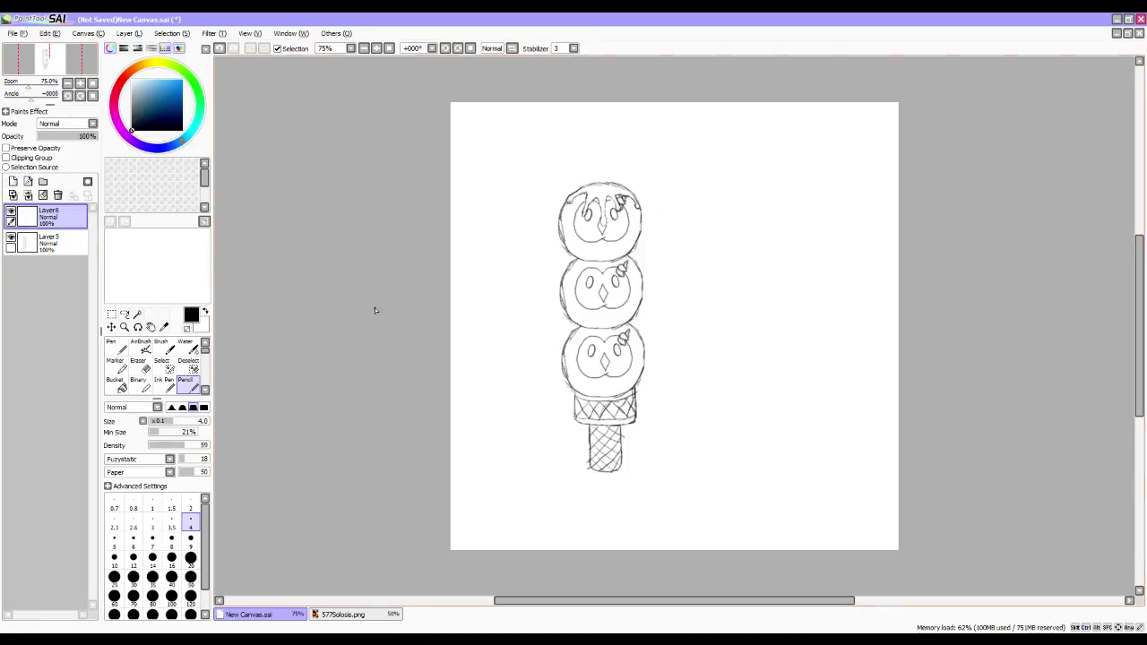
click(80, 83)
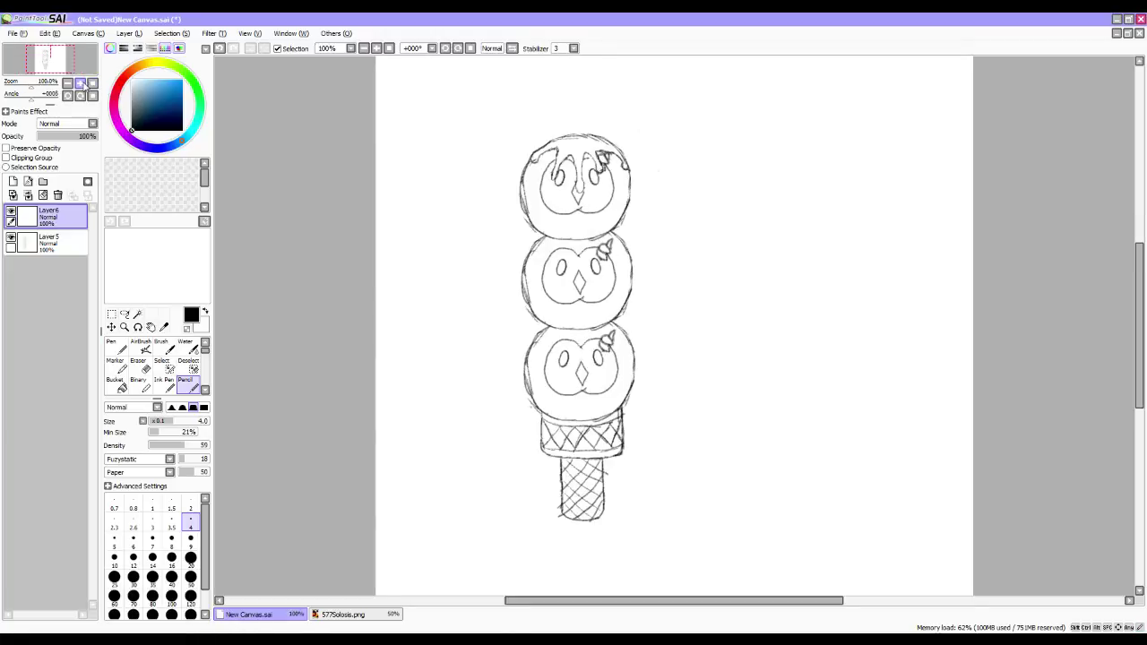
click(80, 83)
click(80, 82)
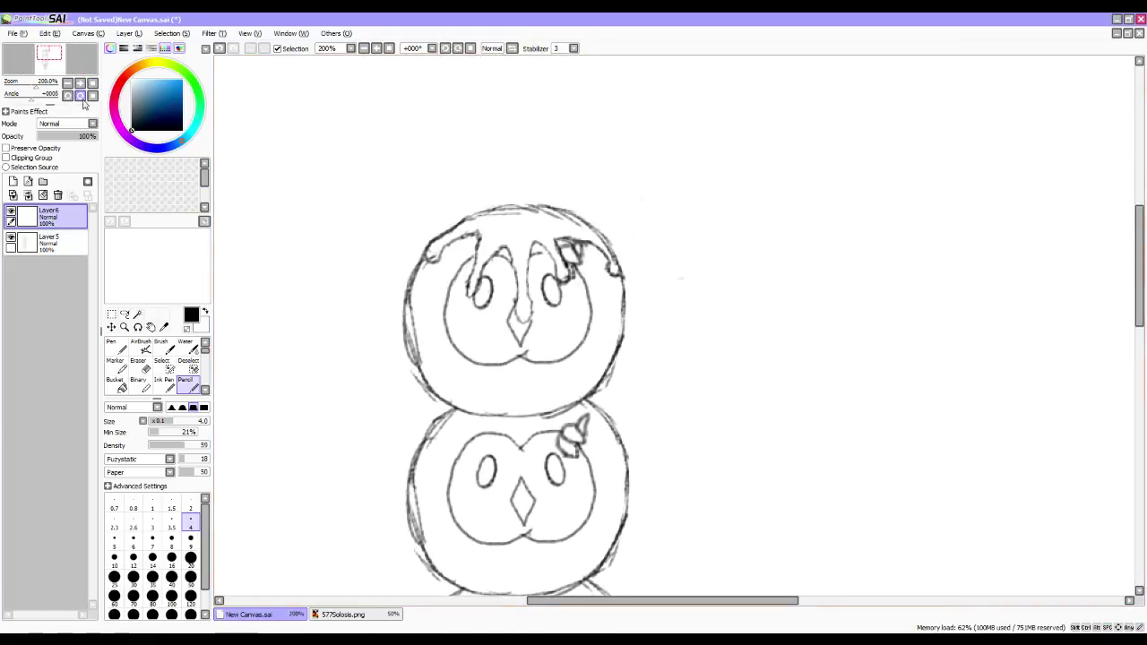
click(80, 83)
click(80, 82)
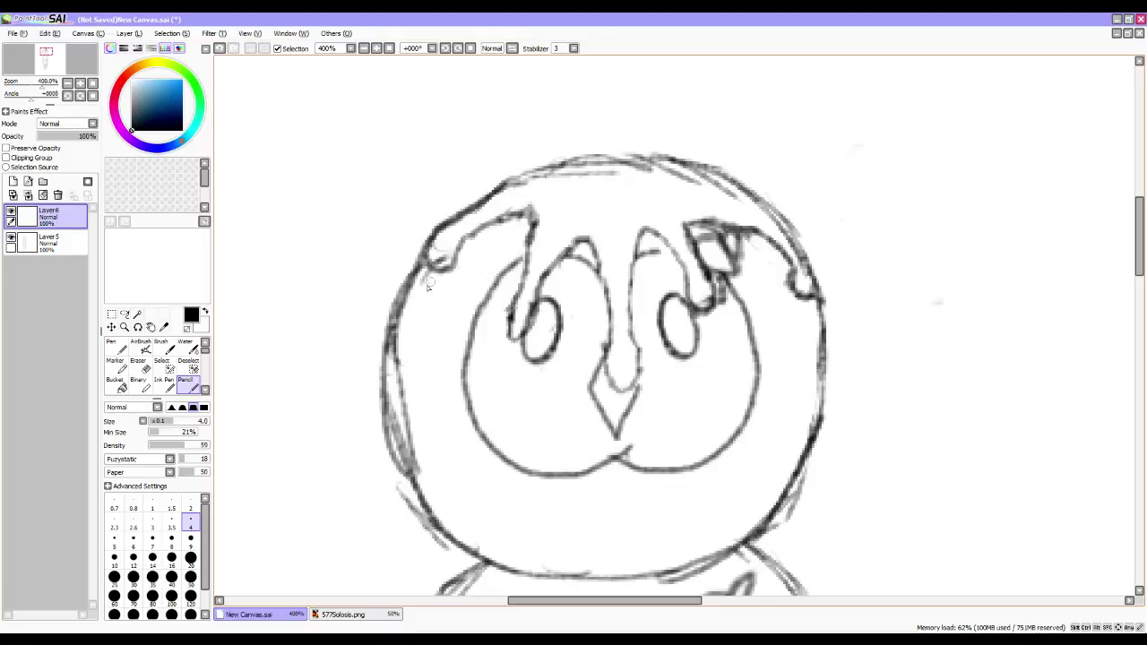
drag(419, 312, 437, 289)
mouse_move(585, 191)
mouse_down()
mouse_move(592, 210)
mouse_move(588, 190)
mouse_up()
drag(679, 194, 654, 192)
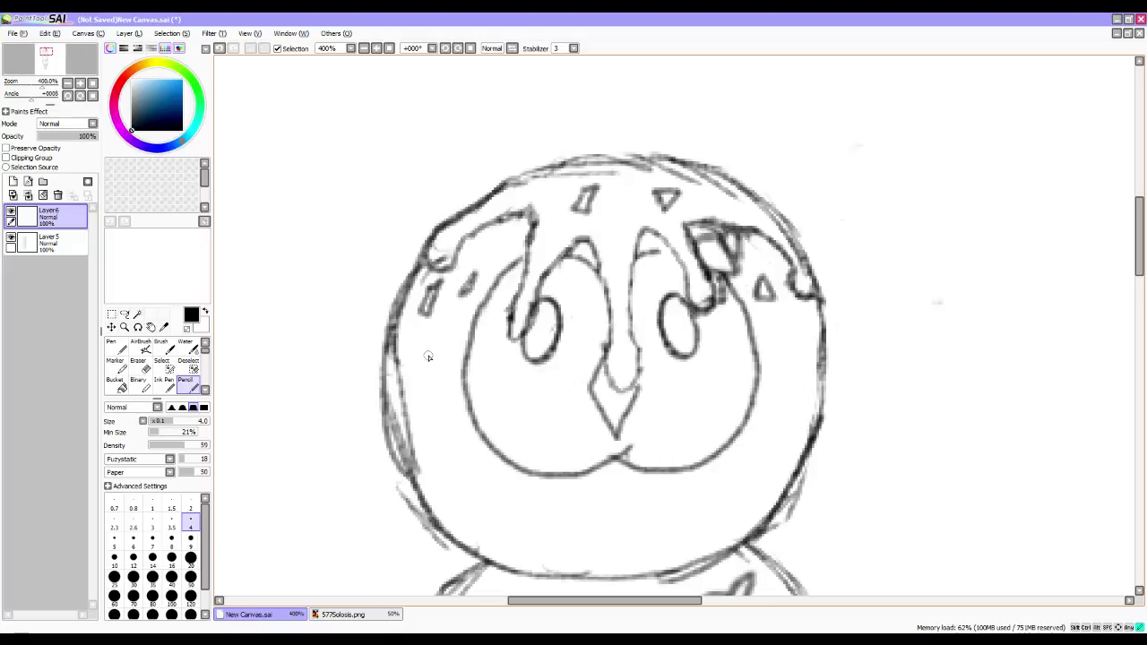
Add Pencil sprinkles near the scoop's left edge, inside the face below the left eye, and beside the upper-left outline.
mouse_move(509, 396)
mouse_down()
mouse_move(518, 418)
mouse_move(514, 378)
mouse_move(518, 417)
mouse_move(511, 386)
mouse_move(518, 399)
mouse_up()
key(e)
key(n)
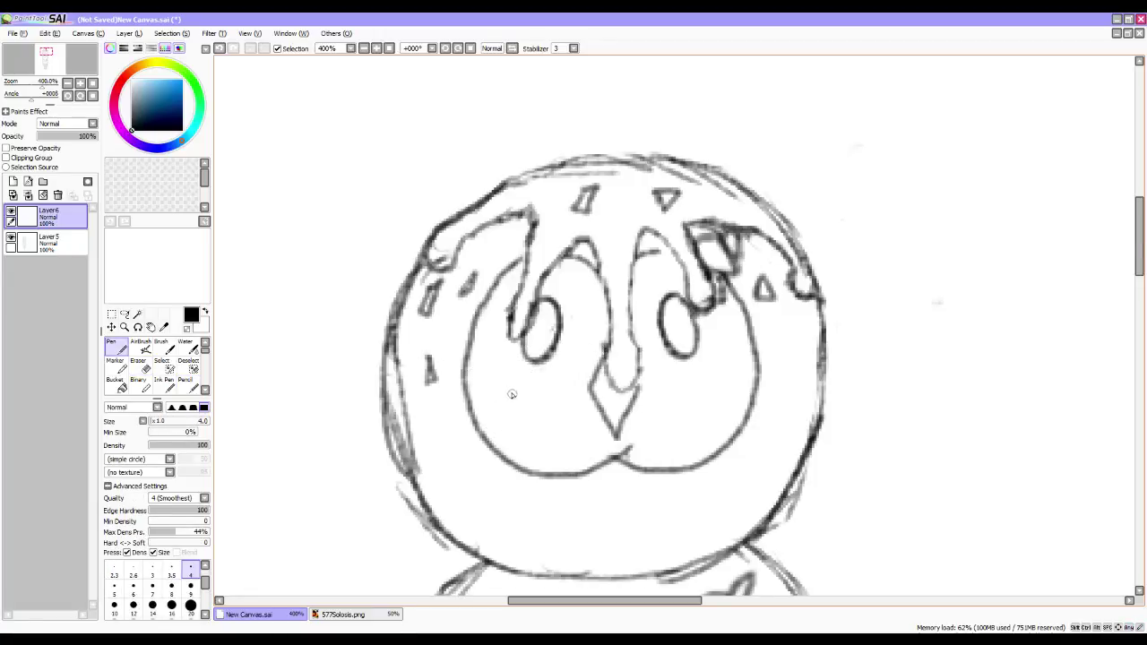
key(ctrl+z)
key(n)
mouse_move(497, 379)
mouse_down()
mouse_move(513, 394)
mouse_move(509, 378)
mouse_up()
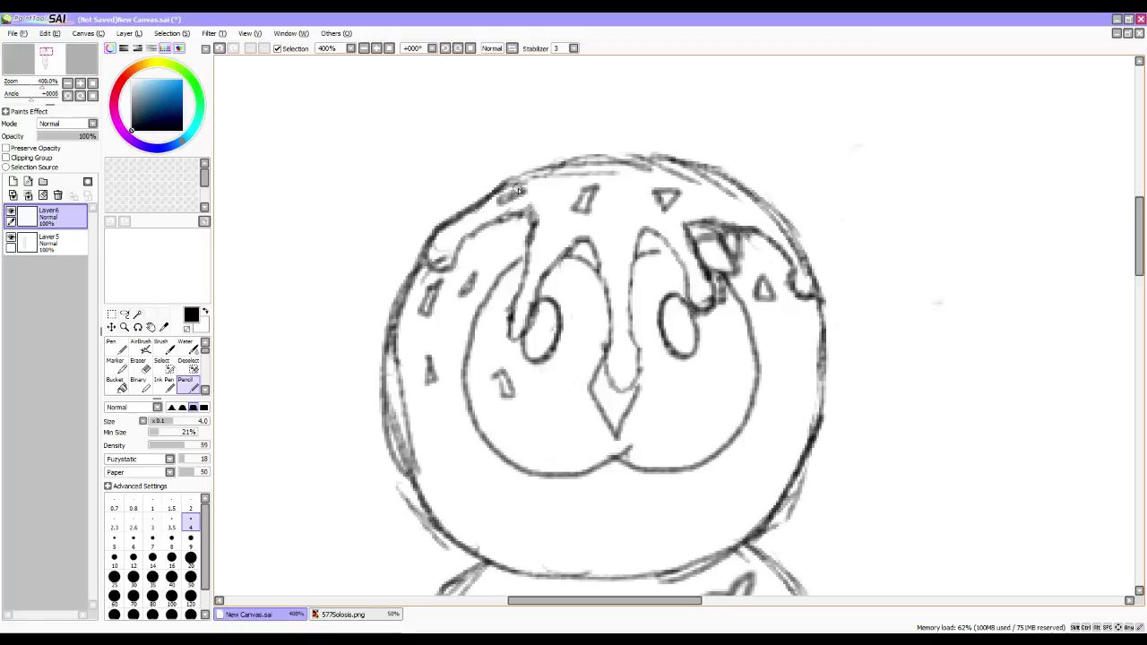
mouse_move(614, 117)
mouse_down()
mouse_move(593, 220)
mouse_move(552, 179)
mouse_move(535, 200)
mouse_move(539, 241)
mouse_move(574, 259)
mouse_up()
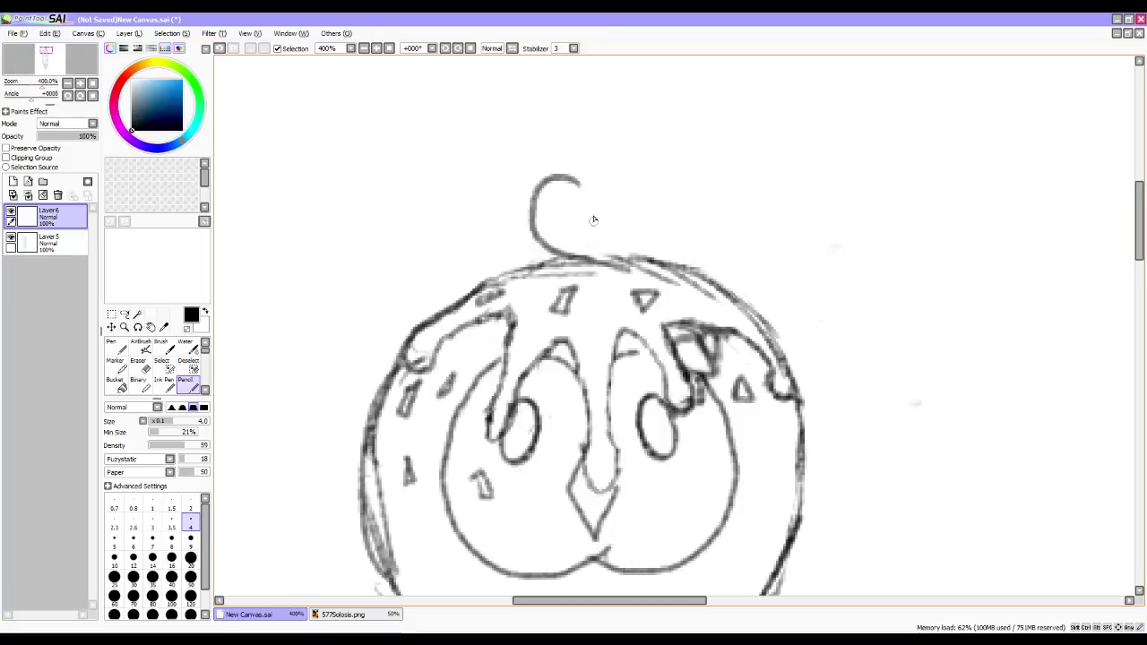
mouse_move(583, 180)
mouse_down()
mouse_move(618, 182)
mouse_move(617, 217)
mouse_move(592, 258)
mouse_up()
key(ctrl+z)
mouse_move(578, 184)
mouse_down()
mouse_move(625, 186)
mouse_move(627, 221)
mouse_move(581, 262)
mouse_up()
key(ctrl+z)
mouse_move(579, 185)
mouse_down()
mouse_move(604, 168)
mouse_move(635, 188)
mouse_move(587, 264)
mouse_up()
key(ctrl+z)
mouse_move(576, 183)
mouse_down()
mouse_move(602, 164)
mouse_move(632, 189)
mouse_move(614, 244)
mouse_move(592, 259)
mouse_up()
drag(610, 148, 526, 260)
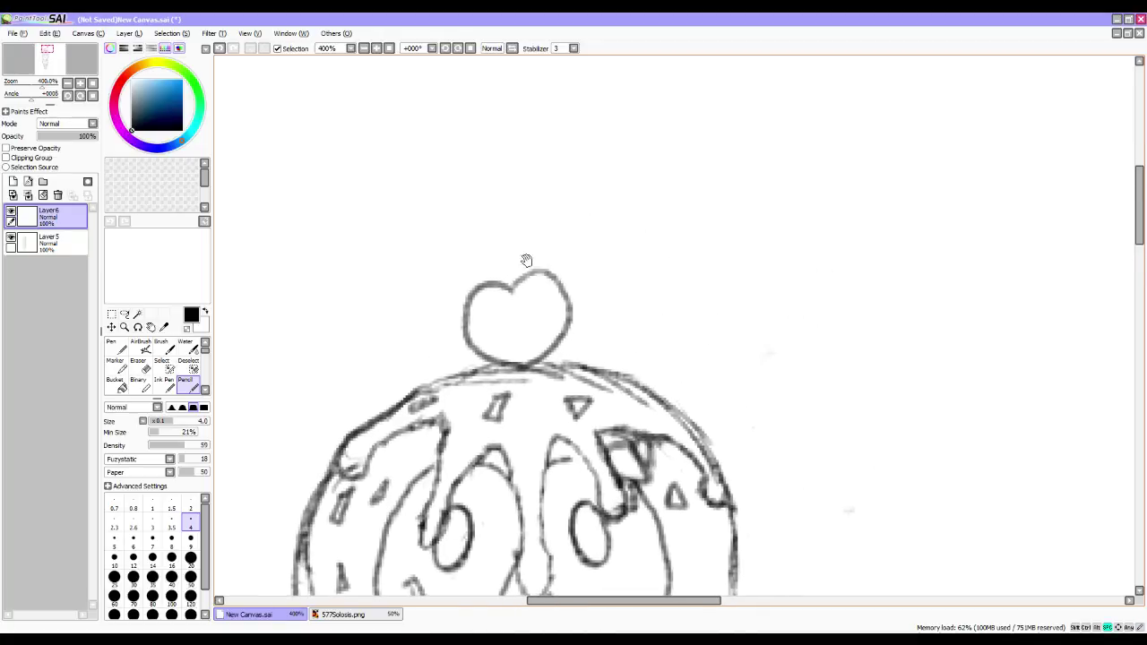
key(ctrl+z)
key(ctrl+z)
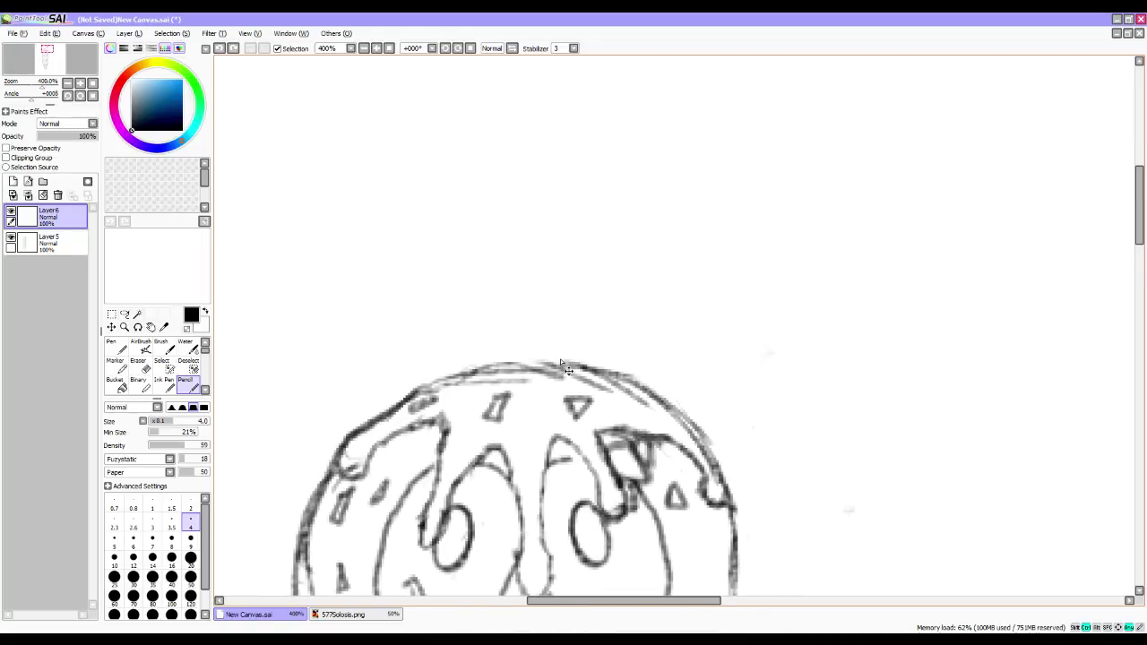
Add a new layer and draw a heart-shaped cherry outline with a flat base on top of the scoop.
click(12, 182)
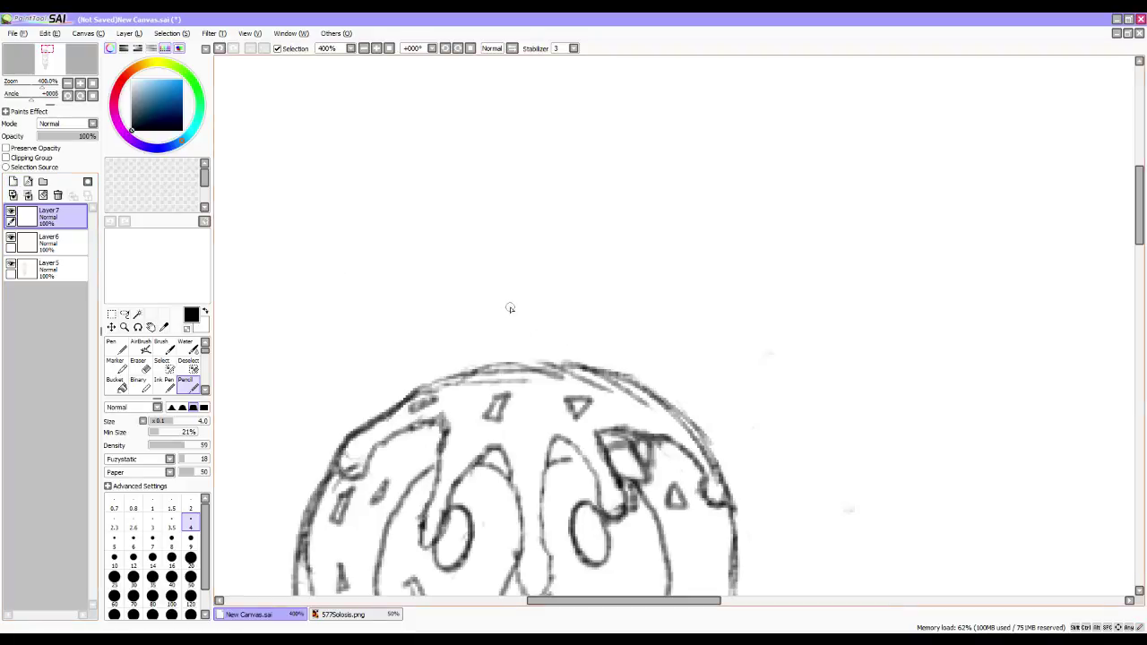
mouse_move(468, 310)
mouse_down()
mouse_move(474, 354)
mouse_move(525, 367)
mouse_up()
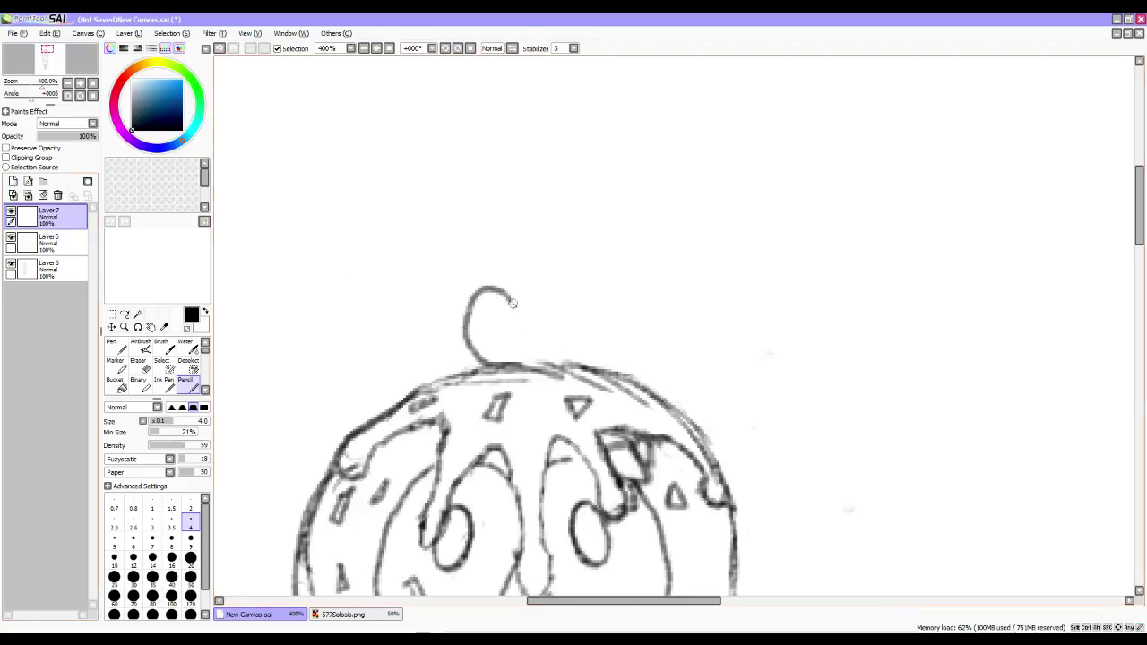
mouse_move(525, 289)
mouse_down()
mouse_move(554, 321)
mouse_move(515, 369)
mouse_up()
key(ctrl+z)
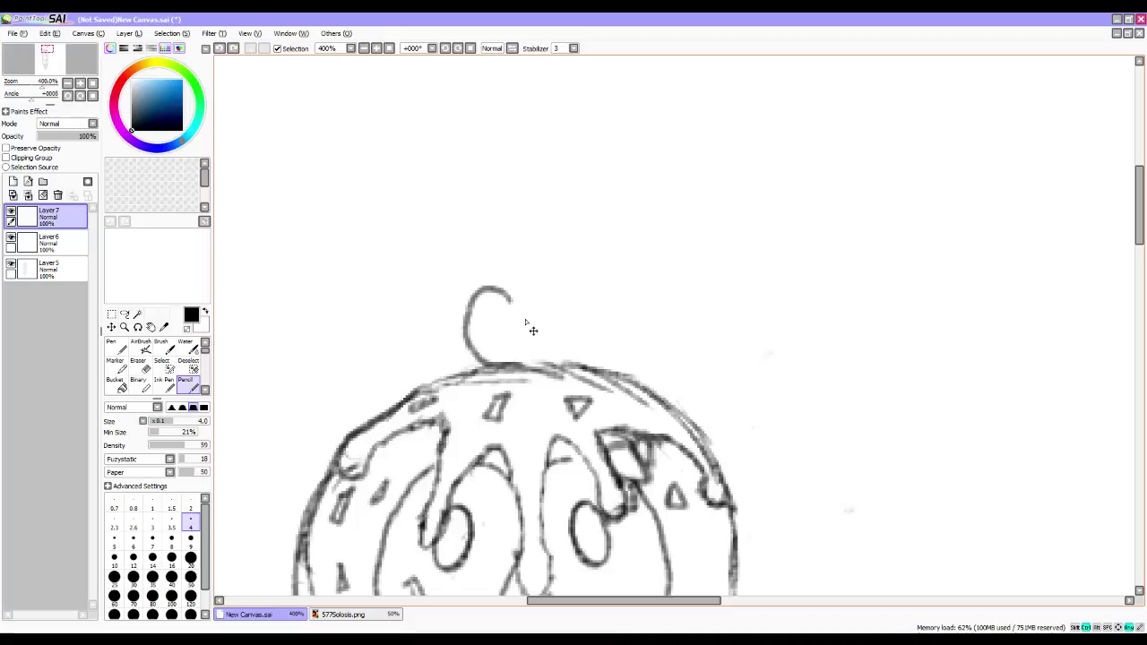
mouse_move(512, 299)
mouse_down()
mouse_move(557, 311)
mouse_move(524, 369)
mouse_move(551, 336)
mouse_move(550, 309)
mouse_move(527, 299)
mouse_move(506, 309)
mouse_move(538, 289)
mouse_move(508, 299)
mouse_move(538, 289)
mouse_move(557, 311)
mouse_move(520, 367)
mouse_up()
key(ctrl+z)
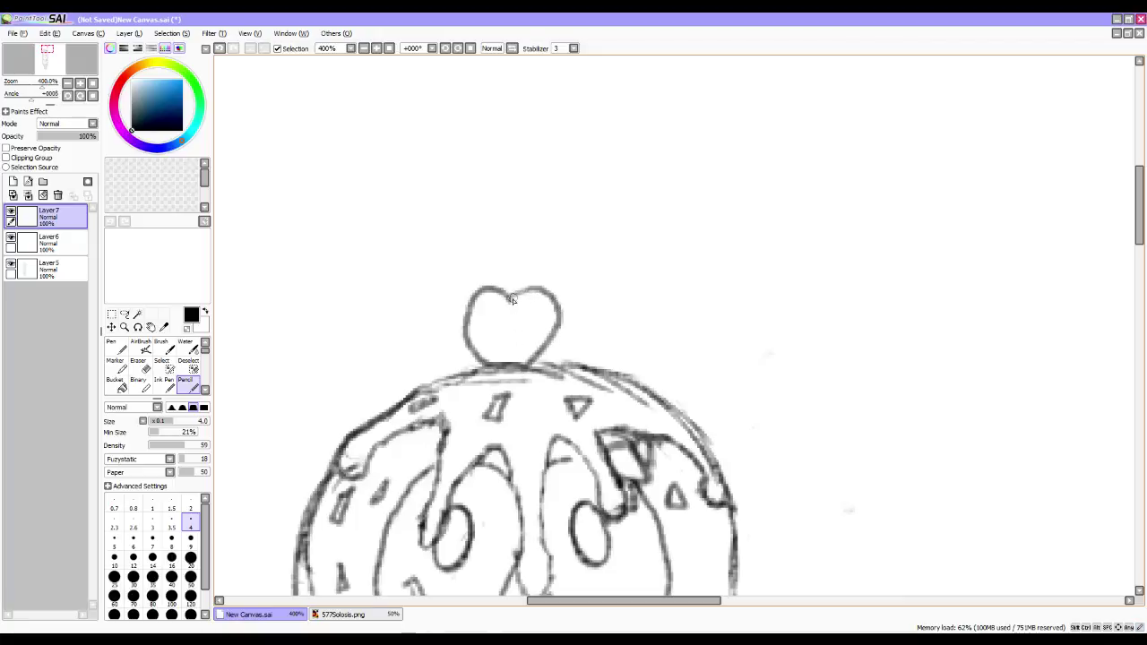
Darken the cherry's outline with the Pencil and move it slightly down and right so its base overlaps the top scoop.
mouse_move(510, 307)
mouse_down()
mouse_move(499, 289)
mouse_move(461, 328)
mouse_move(489, 362)
mouse_up()
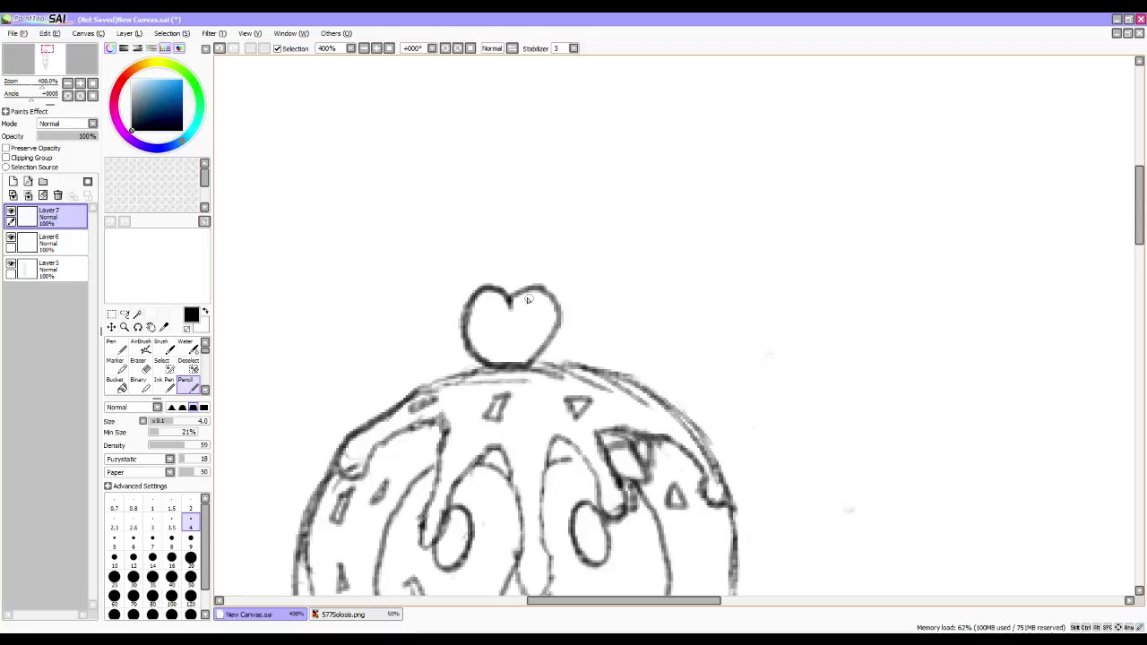
mouse_move(523, 293)
mouse_down()
mouse_move(551, 306)
mouse_move(533, 363)
mouse_up()
drag(553, 327, 528, 365)
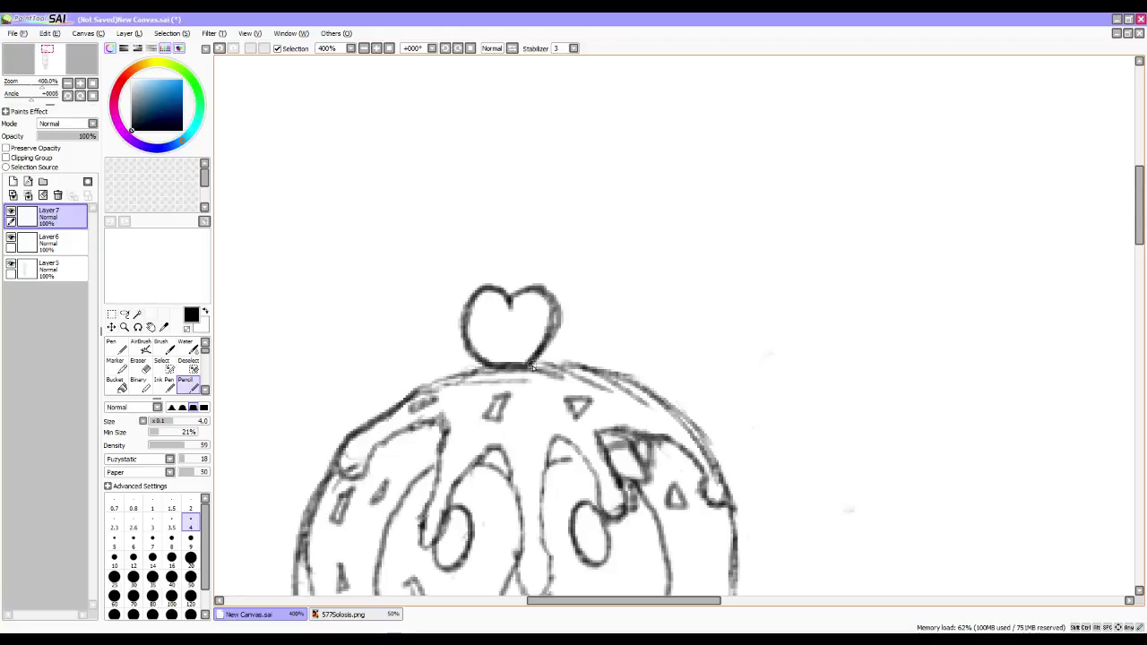
click(111, 327)
drag(507, 340, 522, 356)
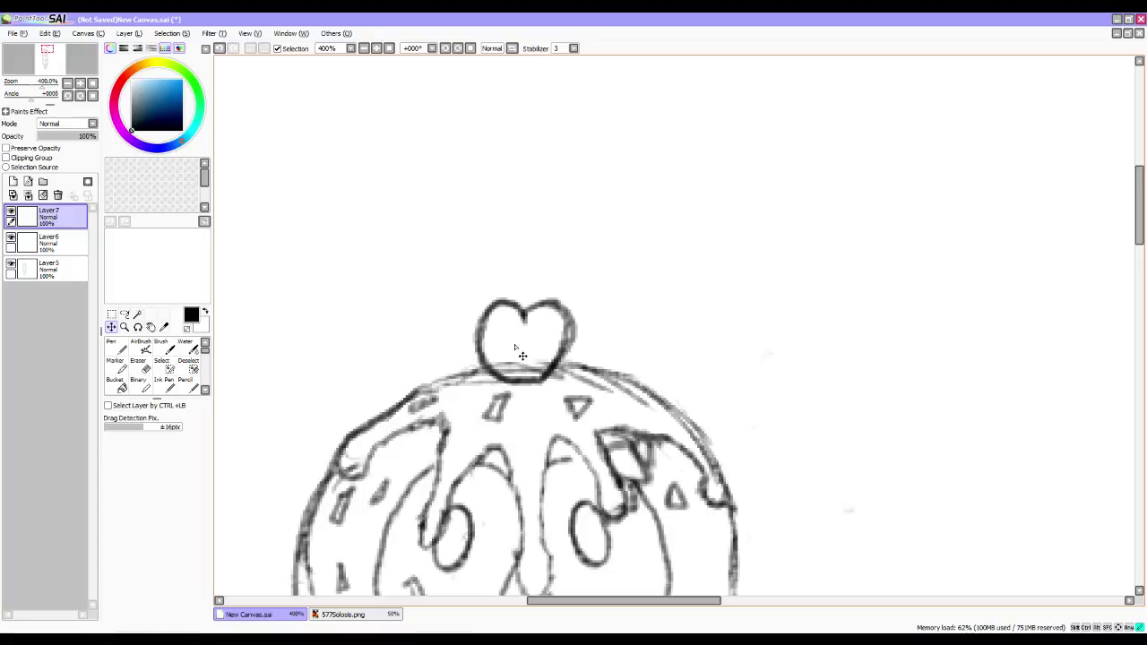
On Layer5, erase the scoop's outline inside the cherry with the Eraser reduced to size 14.
click(49, 269)
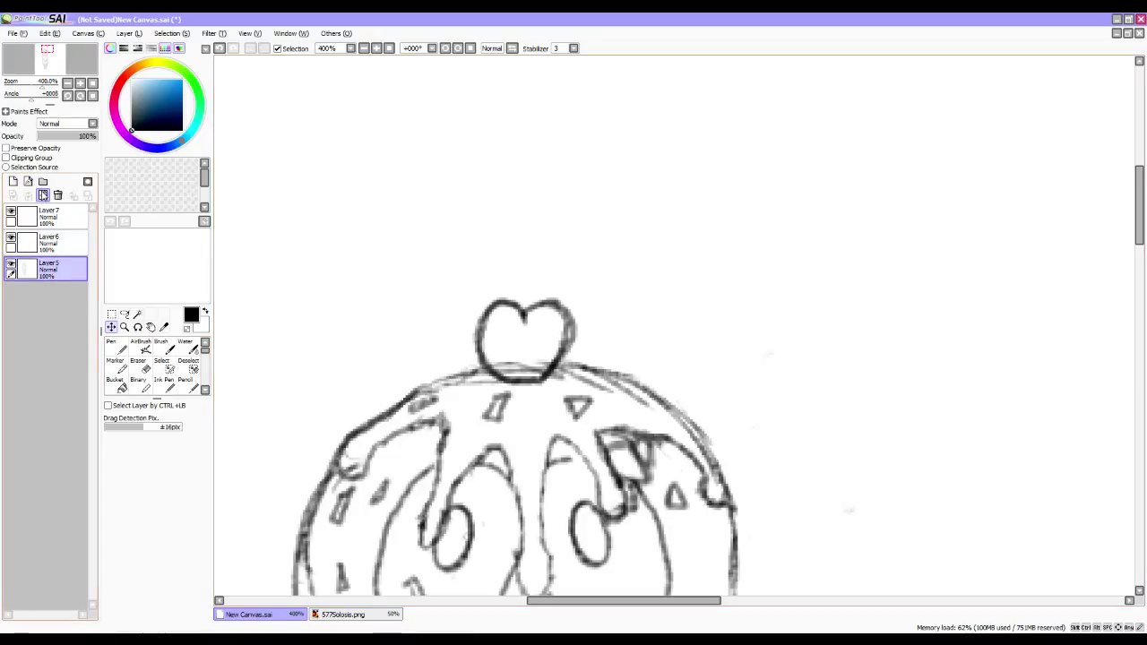
click(138, 366)
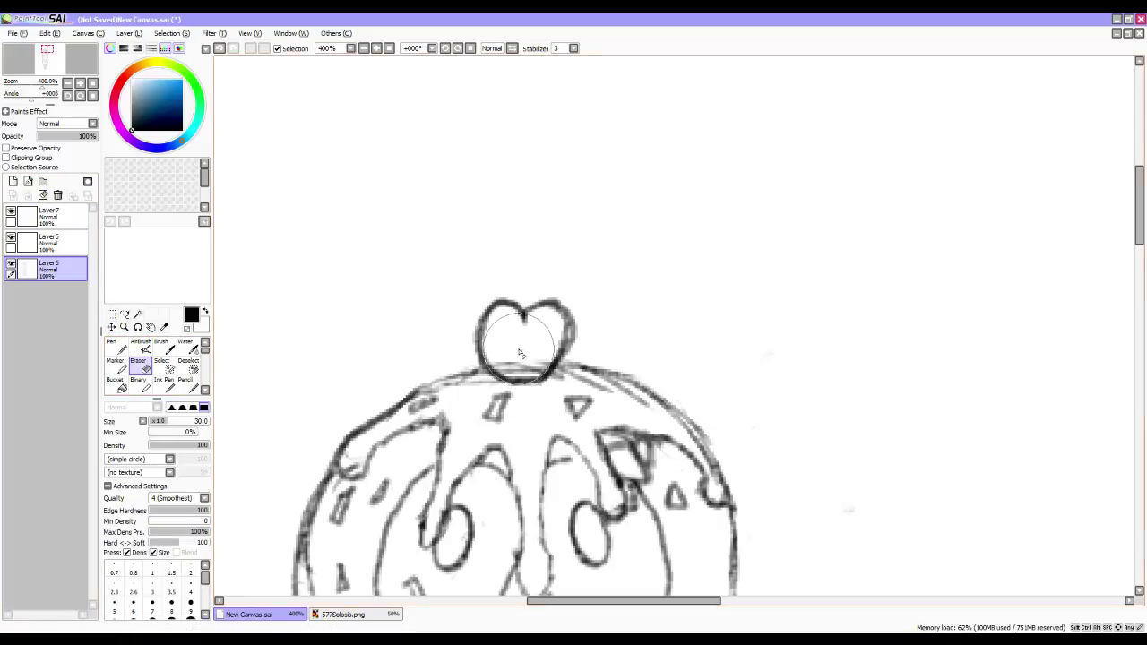
key(bracketleft)
key(bracketleft)
key(bracketleft)
key(bracketleft)
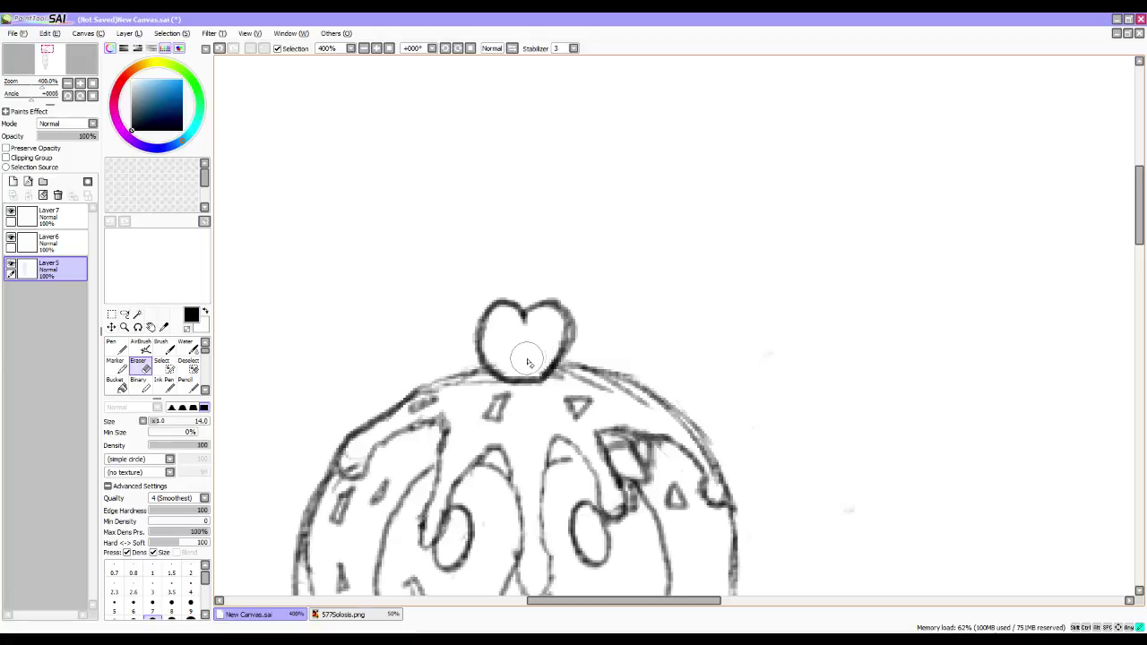
On Layer7, draw a curved stem with the Pencil, rising from the cherry's notch toward the upper right.
click(50, 219)
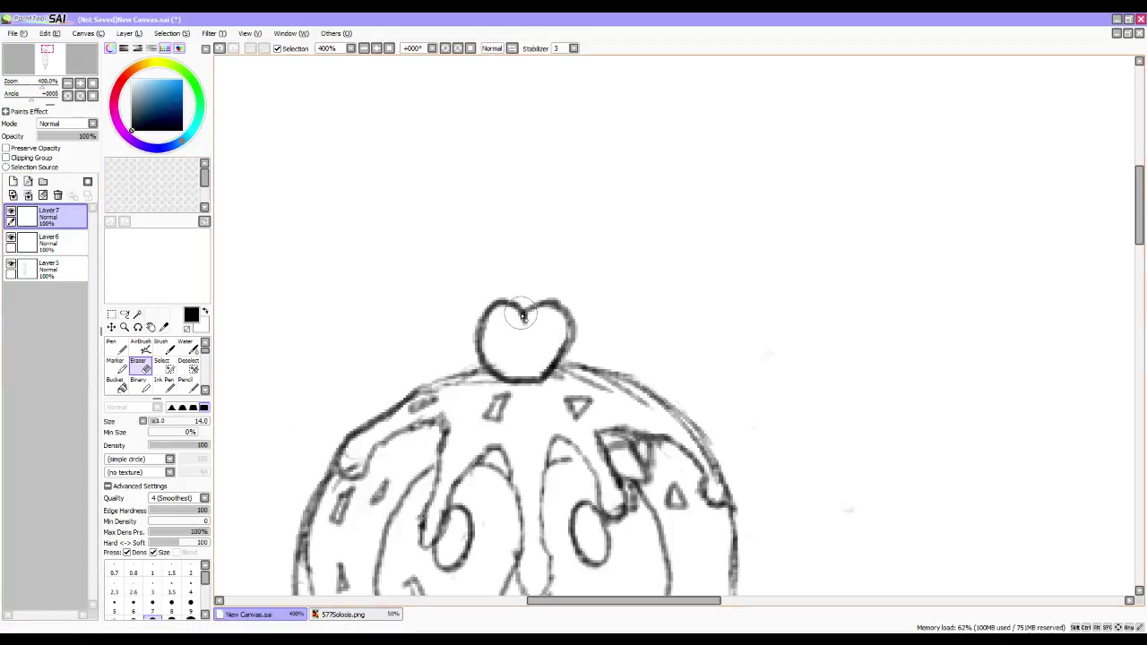
key(n)
mouse_move(517, 303)
mouse_down()
mouse_move(525, 262)
mouse_move(596, 186)
mouse_move(597, 208)
mouse_move(543, 268)
mouse_move(531, 310)
mouse_up()
key(ctrl+z)
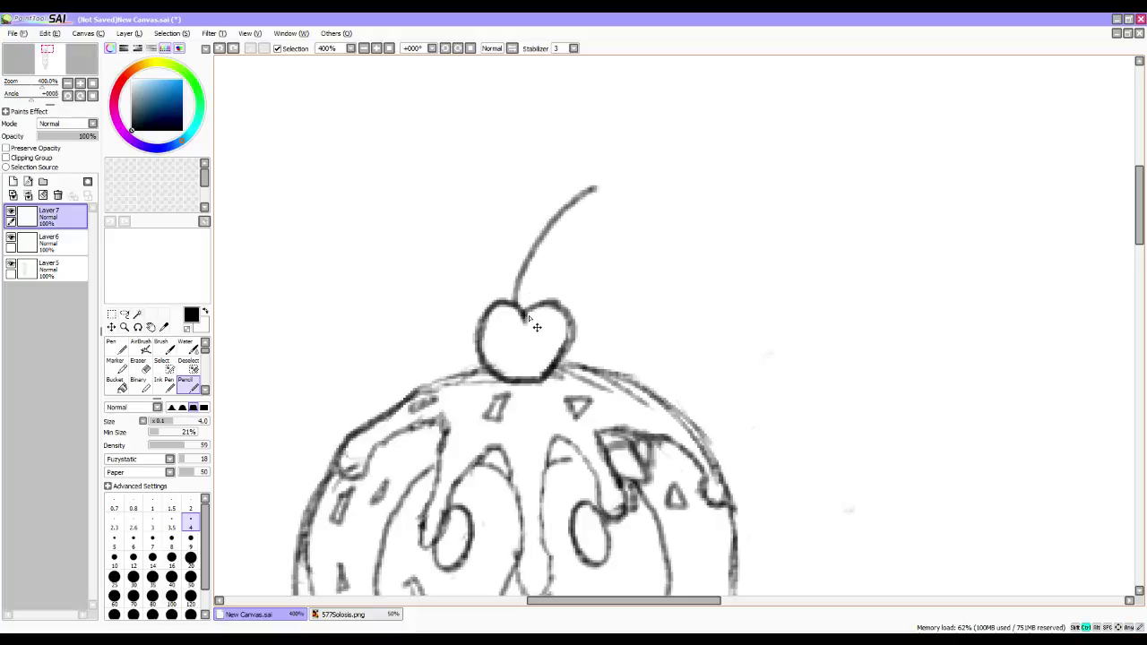
key(ctrl+z)
mouse_move(522, 307)
mouse_down()
mouse_move(543, 258)
mouse_move(593, 226)
mouse_move(530, 310)
mouse_move(600, 220)
mouse_move(533, 296)
mouse_move(535, 327)
mouse_move(630, 211)
mouse_up()
key(ctrl+z)
key(ctrl+z)
key(ctrl+z)
key(ctrl+z)
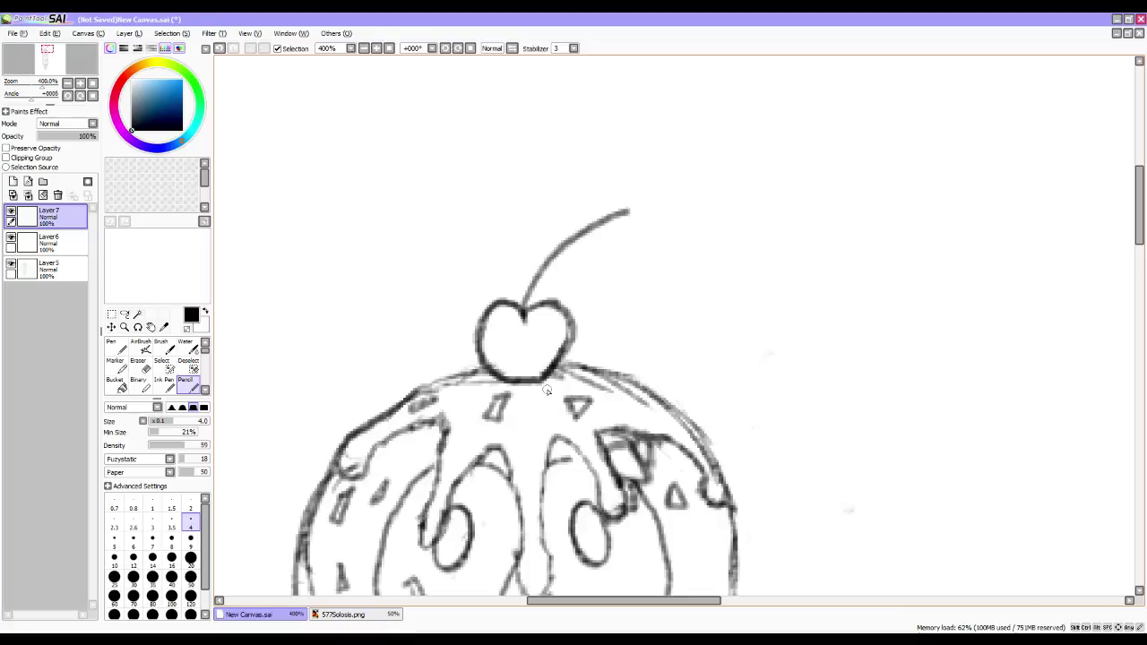
Draw more sprinkles right of the face, between the central drips, on the left edge drip, and by the upper-right outline.
drag(547, 390, 566, 206)
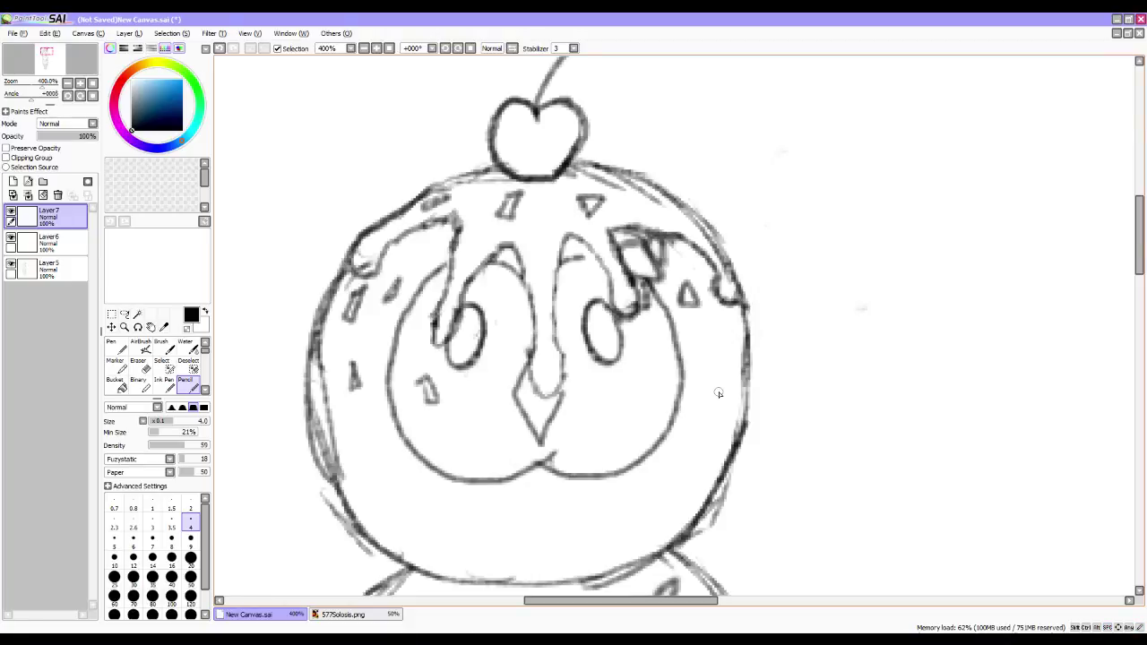
mouse_move(705, 364)
mouse_down()
mouse_move(714, 390)
mouse_move(705, 359)
mouse_up()
mouse_move(538, 233)
mouse_down()
mouse_move(539, 255)
mouse_move(543, 235)
mouse_up()
mouse_move(379, 235)
mouse_down()
mouse_move(363, 251)
mouse_move(375, 257)
mouse_up()
mouse_move(654, 210)
mouse_down()
mouse_move(665, 223)
mouse_move(649, 191)
mouse_move(655, 219)
mouse_up()
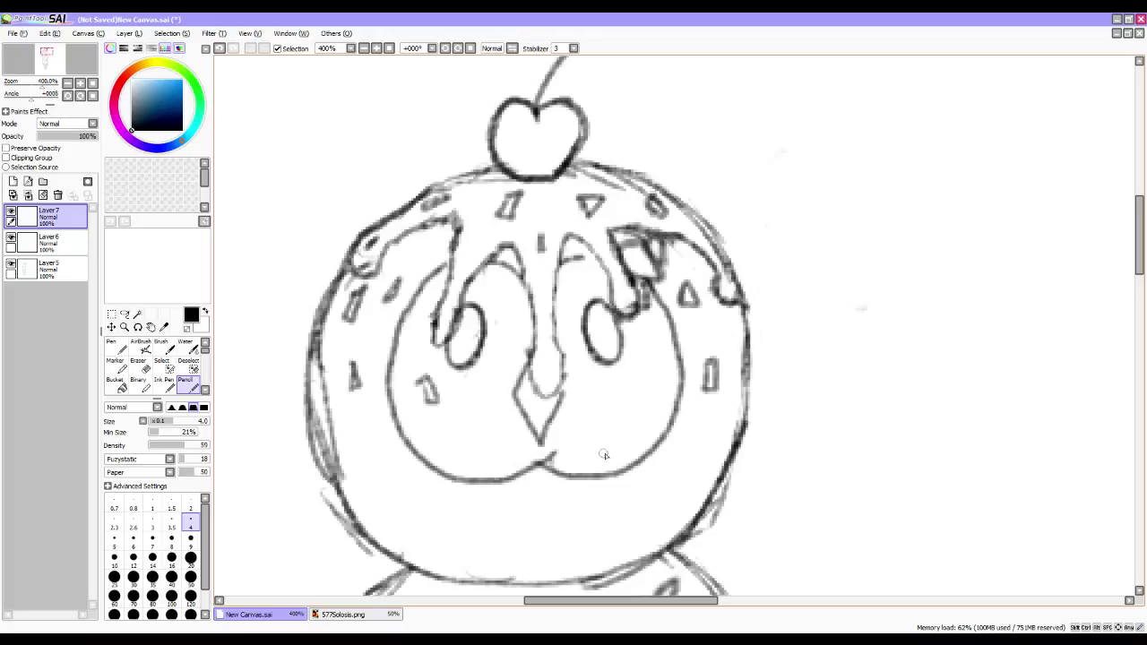
Draw small rectangular sprinkles on both sides of the top scoop's face.
mouse_move(641, 397)
mouse_down()
mouse_move(651, 371)
mouse_move(640, 387)
mouse_up()
key(ctrl+z)
drag(625, 300, 597, 218)
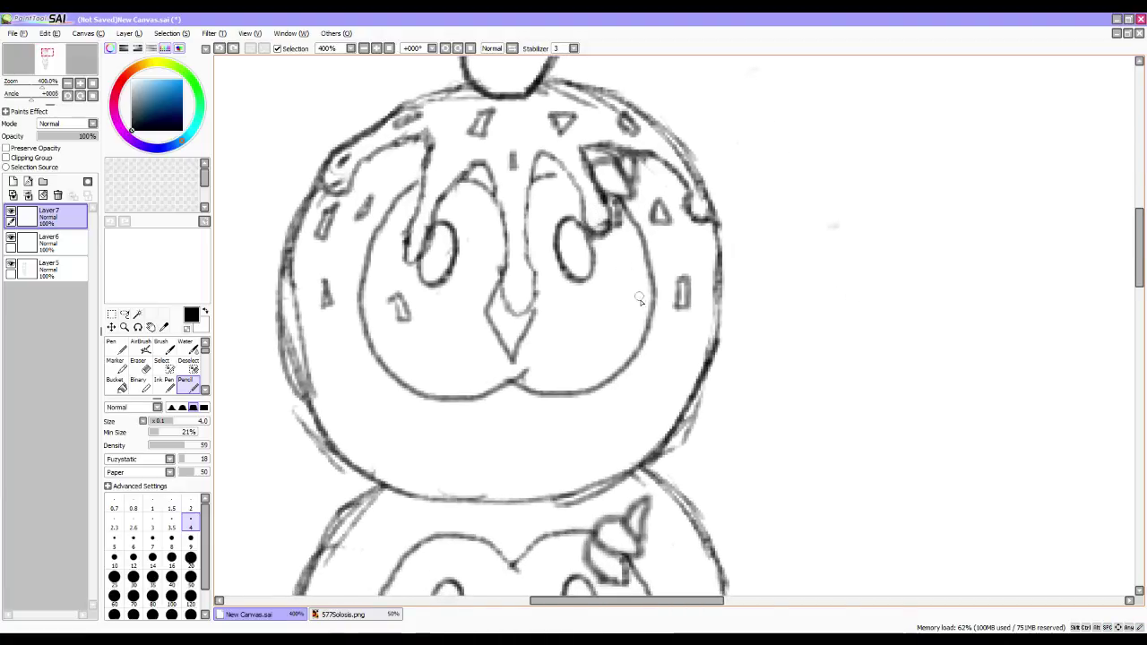
mouse_move(619, 298)
mouse_down()
mouse_move(615, 316)
mouse_move(627, 310)
mouse_move(623, 285)
mouse_move(617, 315)
mouse_up()
mouse_move(601, 451)
mouse_down()
mouse_move(633, 418)
mouse_move(697, 391)
mouse_up()
drag(439, 277, 438, 296)
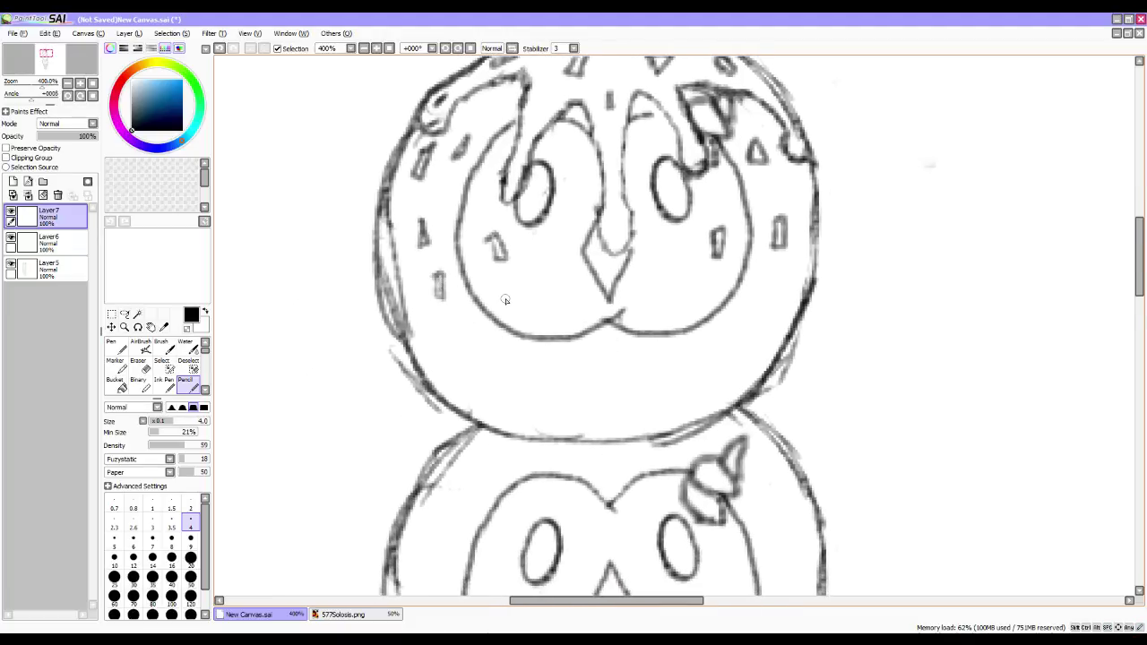
Merge the sketch layers into Layer5 and enlarge the ice cream sketch proportionally to span nearly the full canvas height.
key(ctrl+e)
key(ctrl+e)
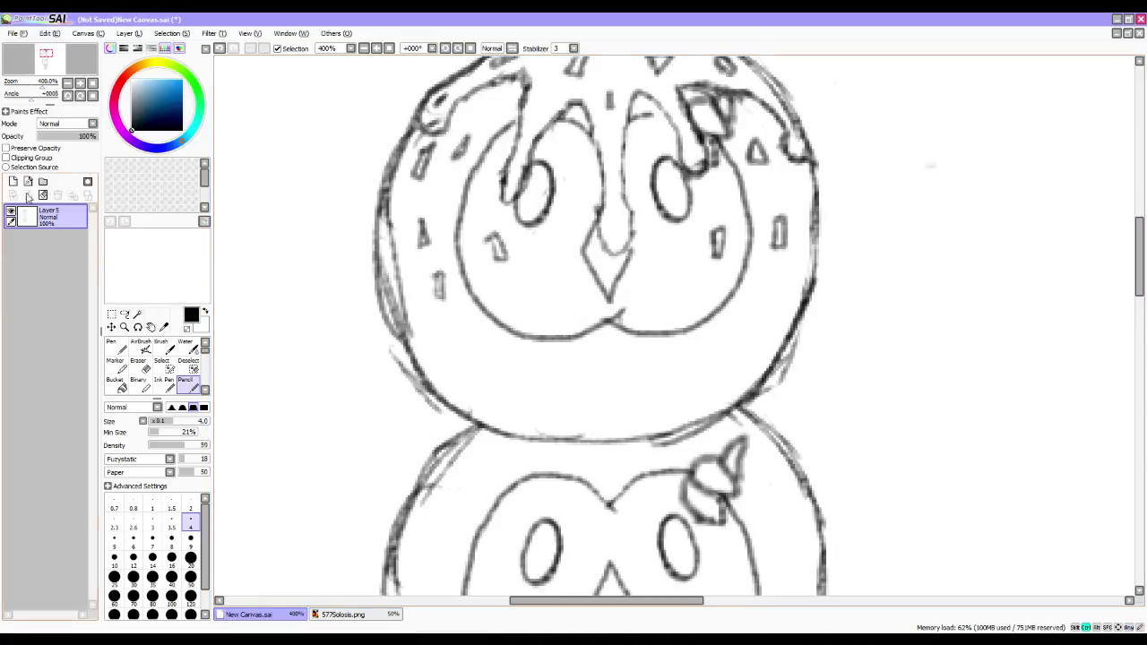
click(92, 96)
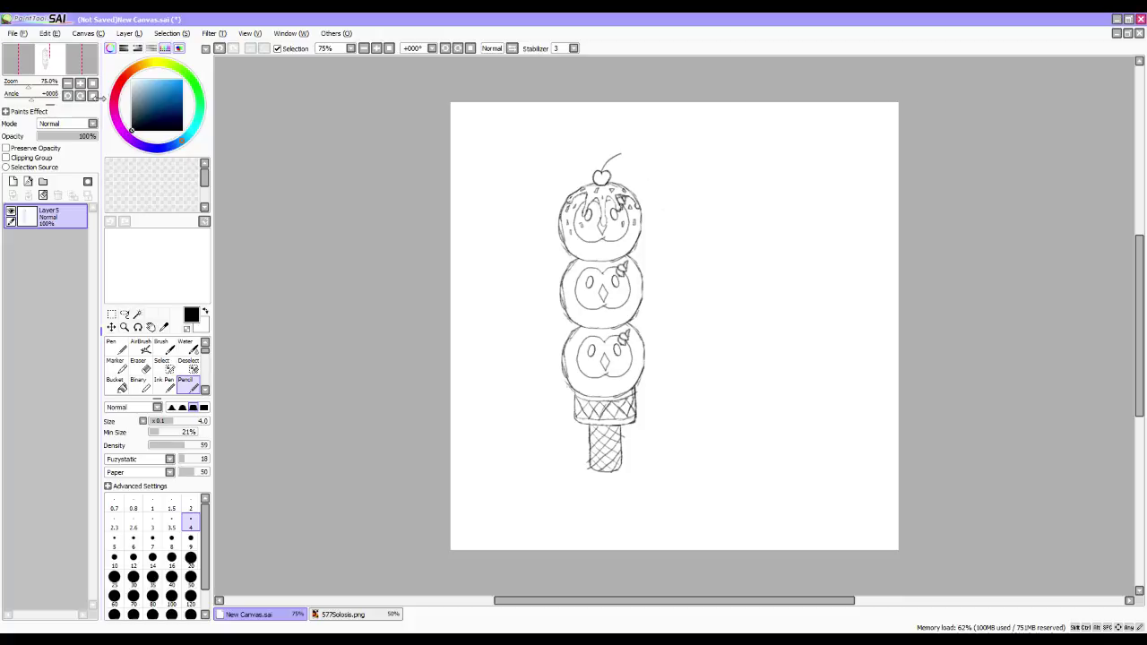
key(ctrl+t)
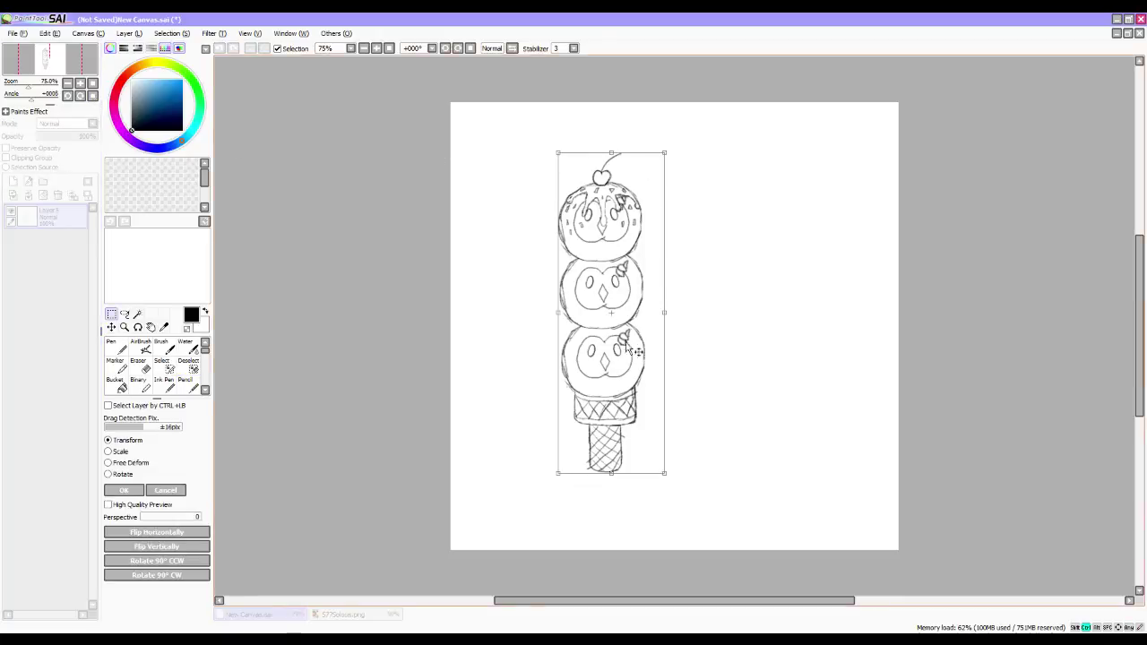
drag(664, 153, 712, 113)
drag(627, 230, 646, 291)
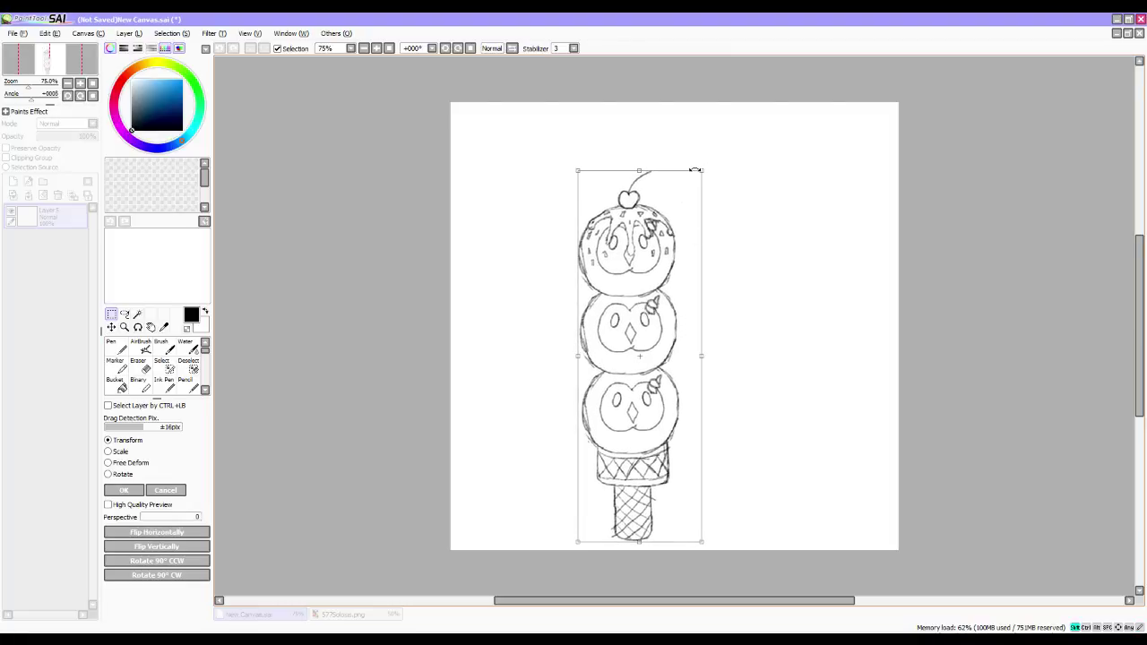
drag(704, 172, 747, 110)
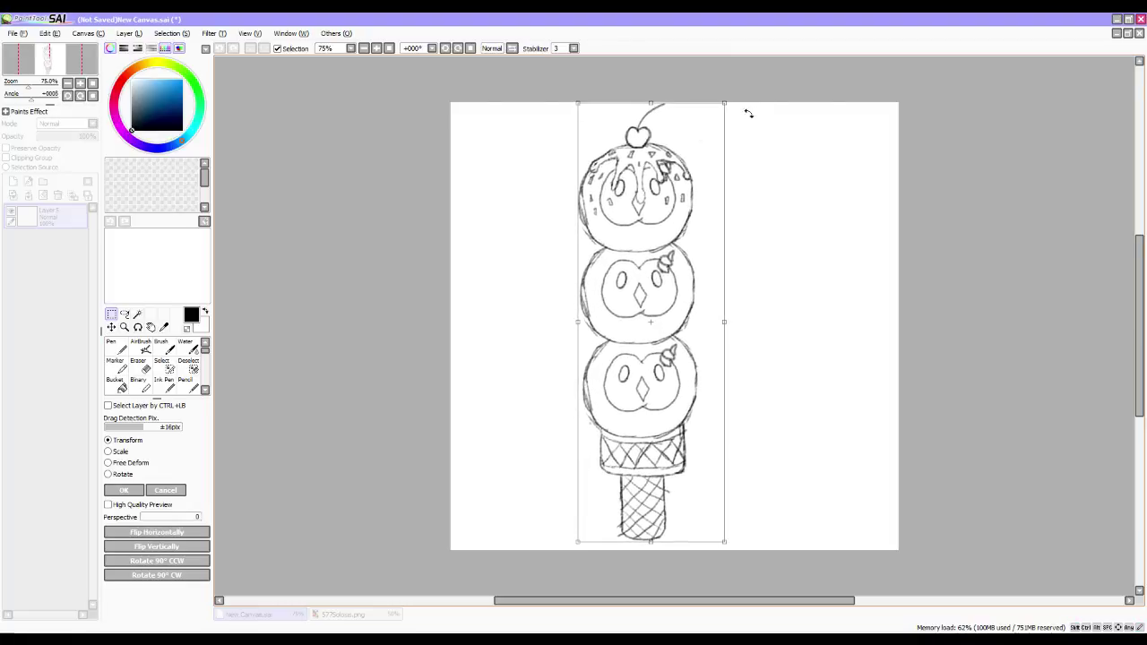
key(Return)
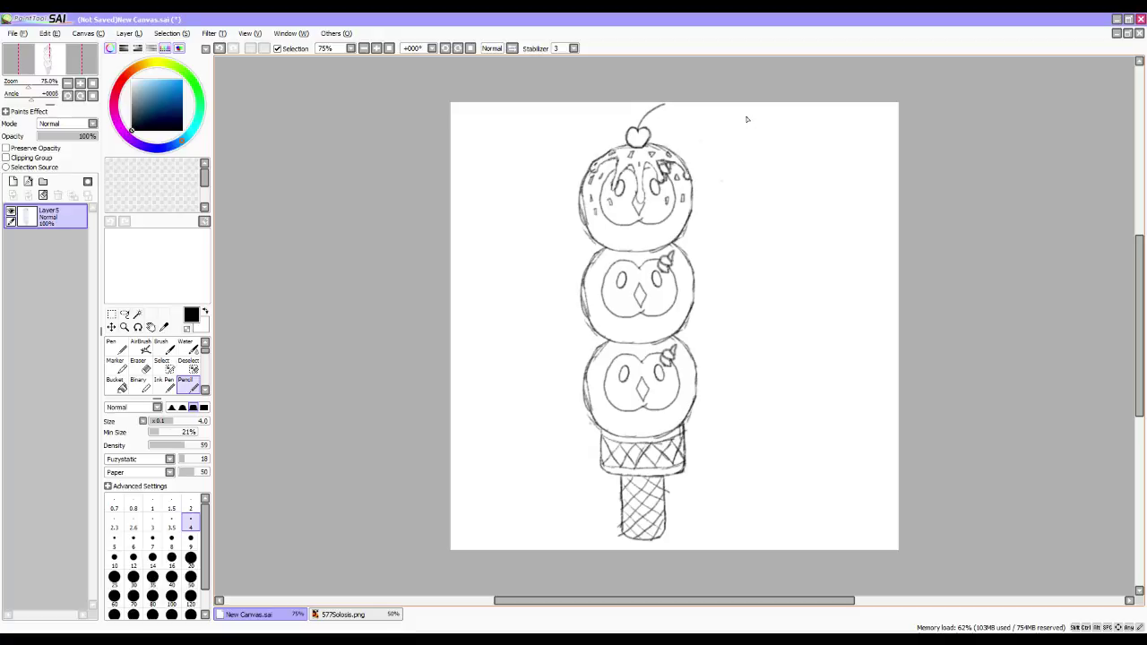
click(210, 33)
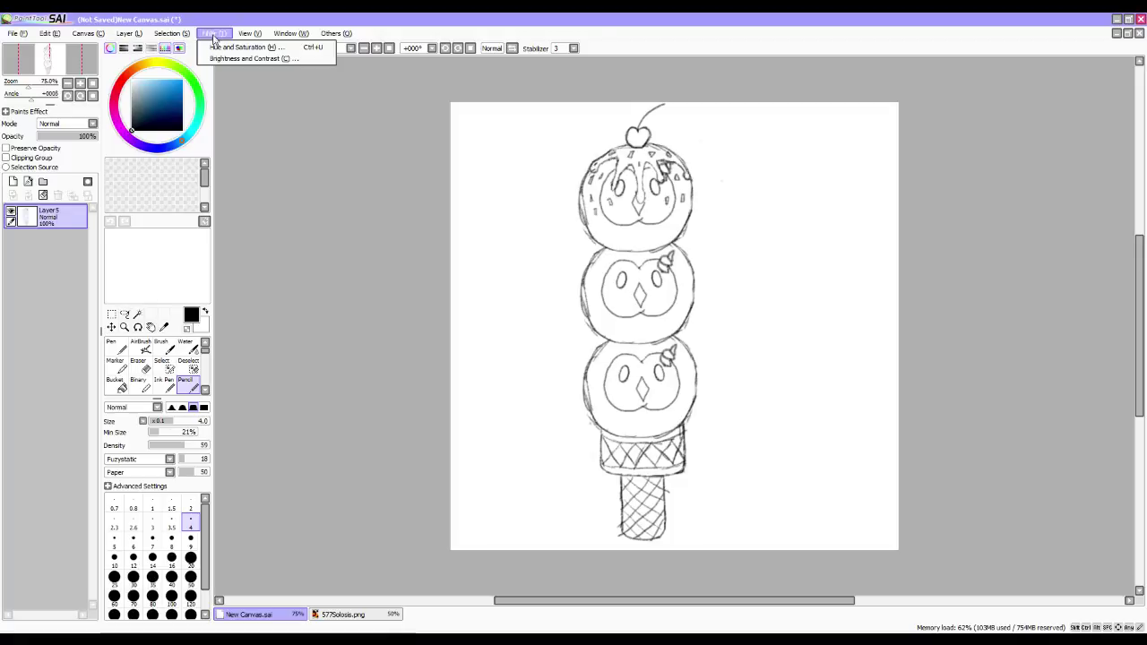
click(225, 61)
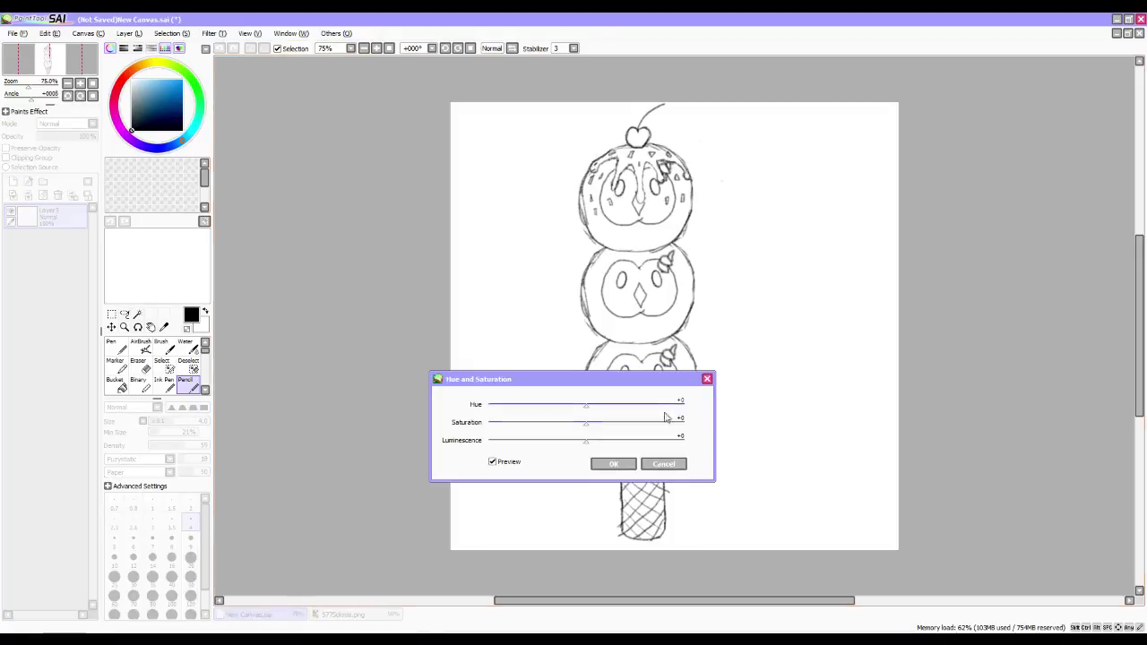
click(664, 465)
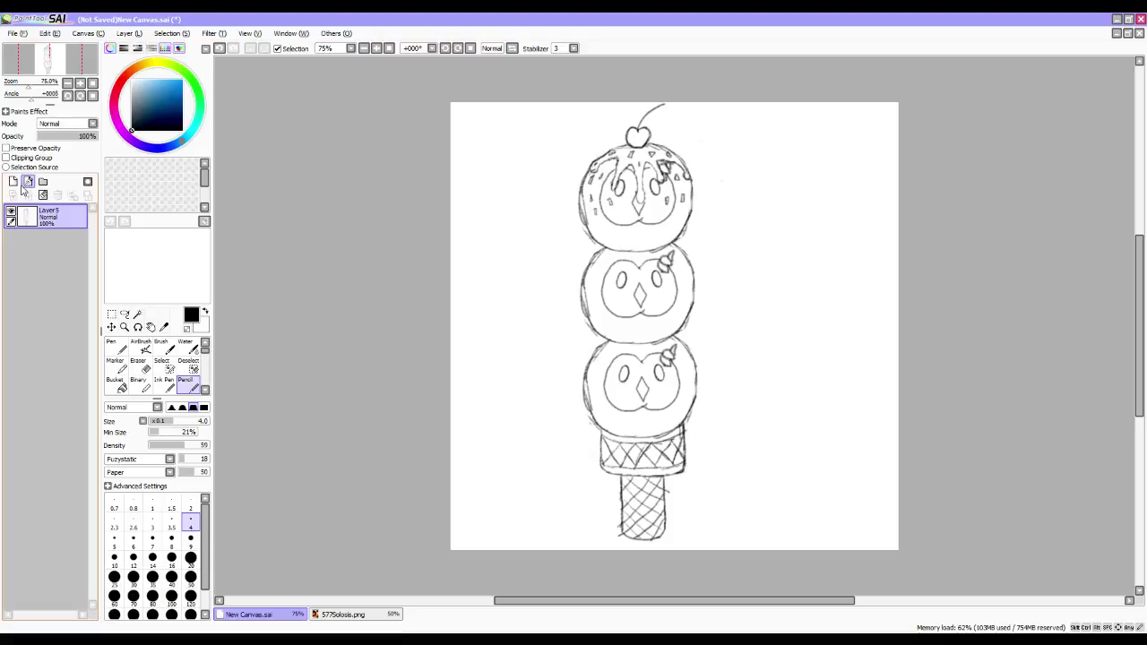
Add a linework layer above the sketch layer.
click(12, 182)
key(ctrl+z)
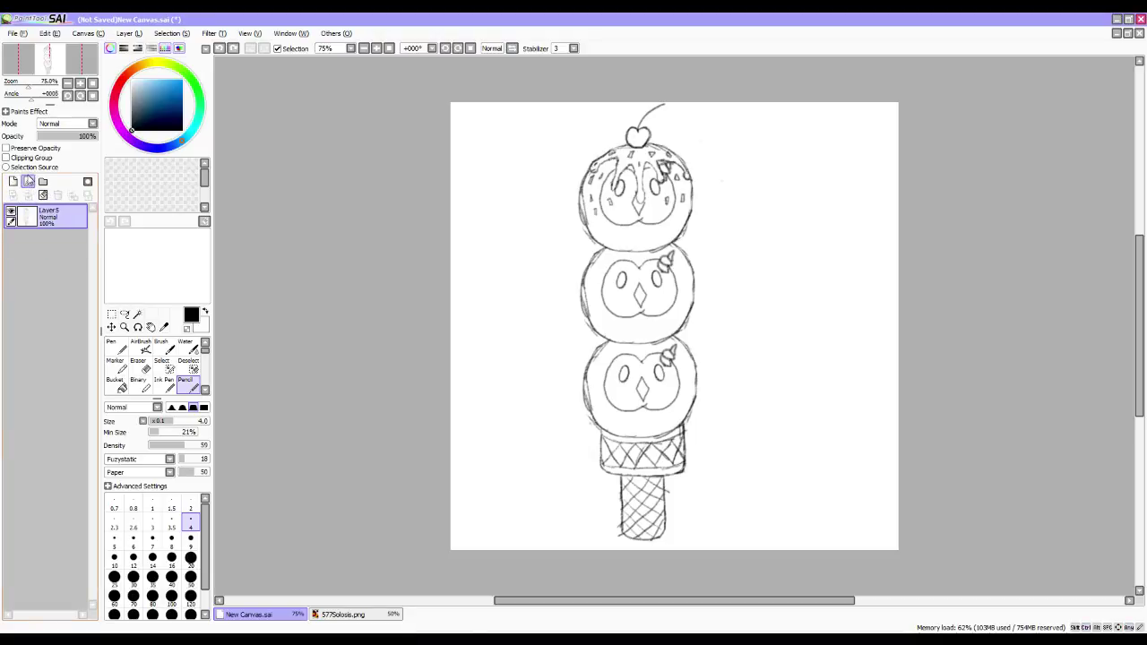
click(27, 181)
mouse_move(524, 275)
mouse_down()
mouse_move(541, 404)
mouse_move(579, 456)
mouse_up()
key(ctrl+z)
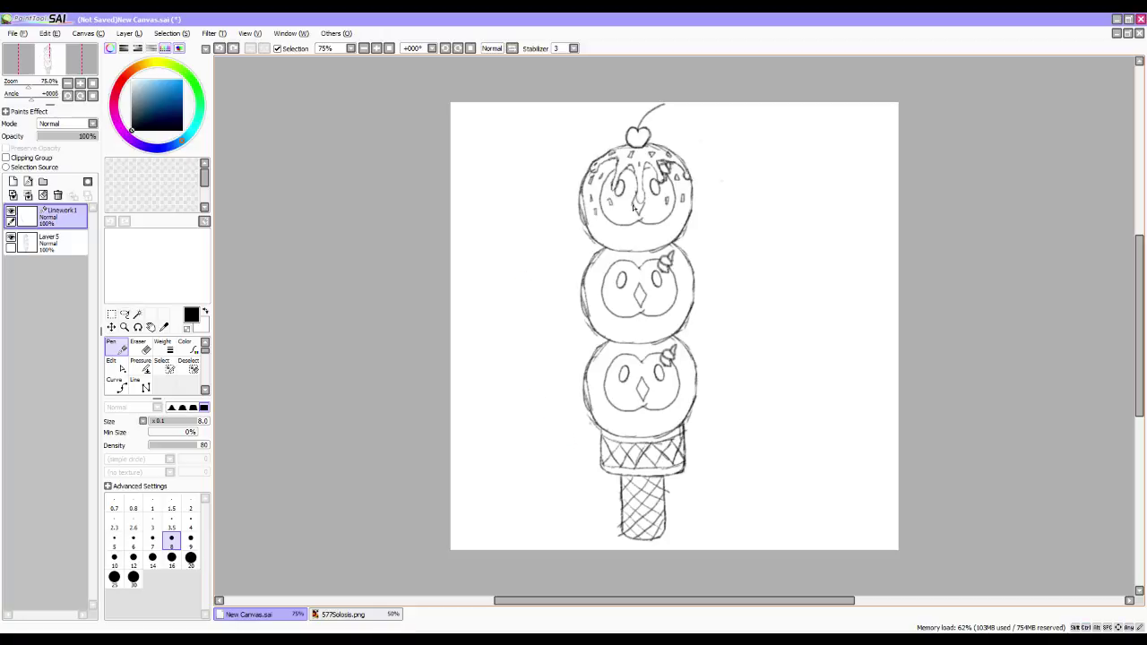
Set the linework Pen size to 5 and try a first outline stroke on the cherry.
click(124, 327)
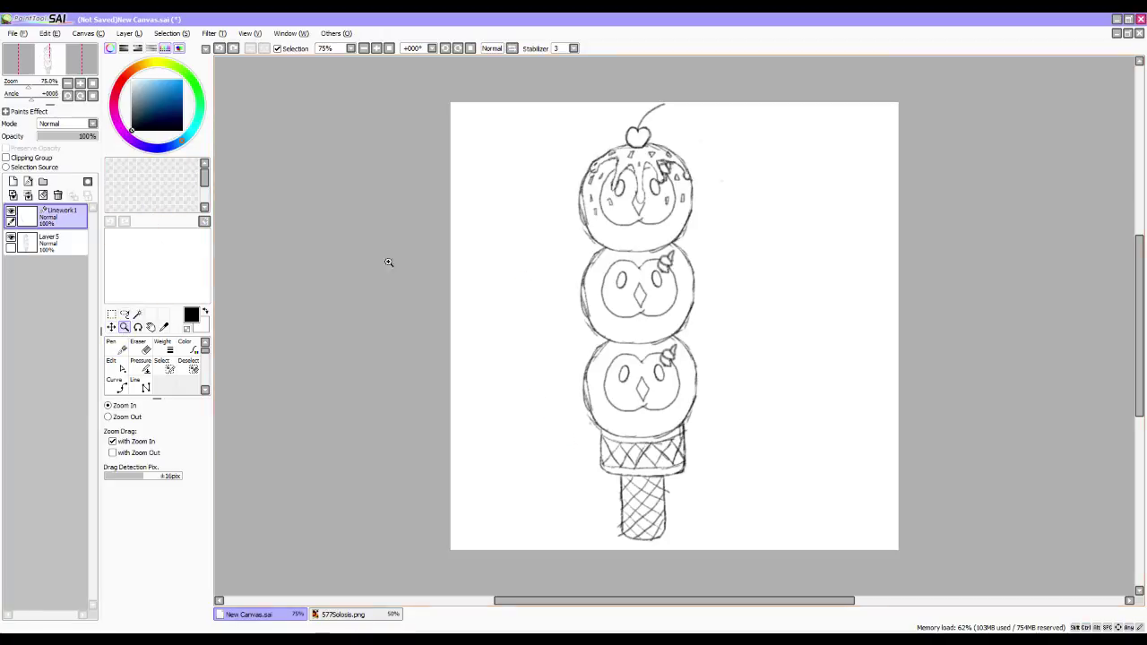
drag(544, 92, 760, 280)
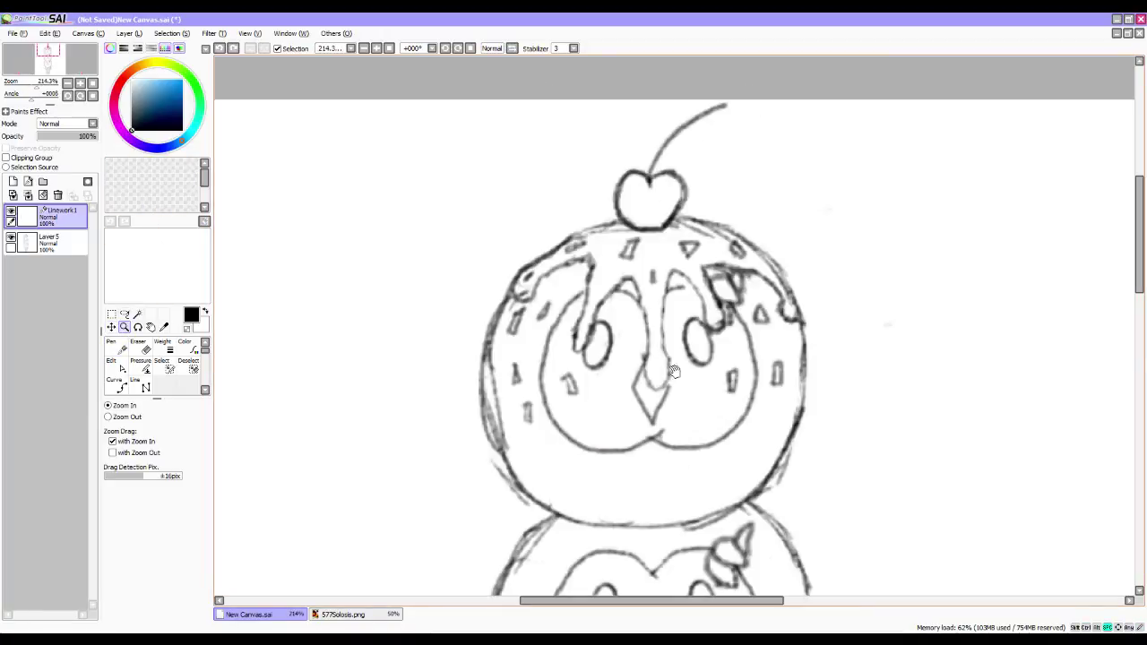
drag(578, 302, 545, 312)
key(n)
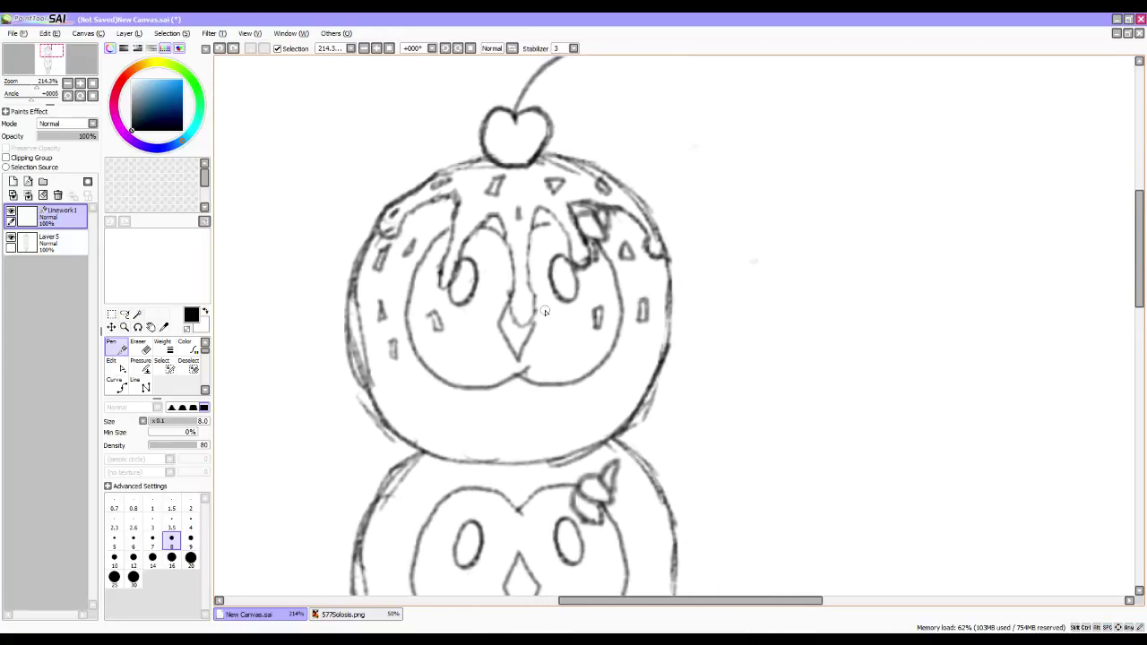
click(116, 540)
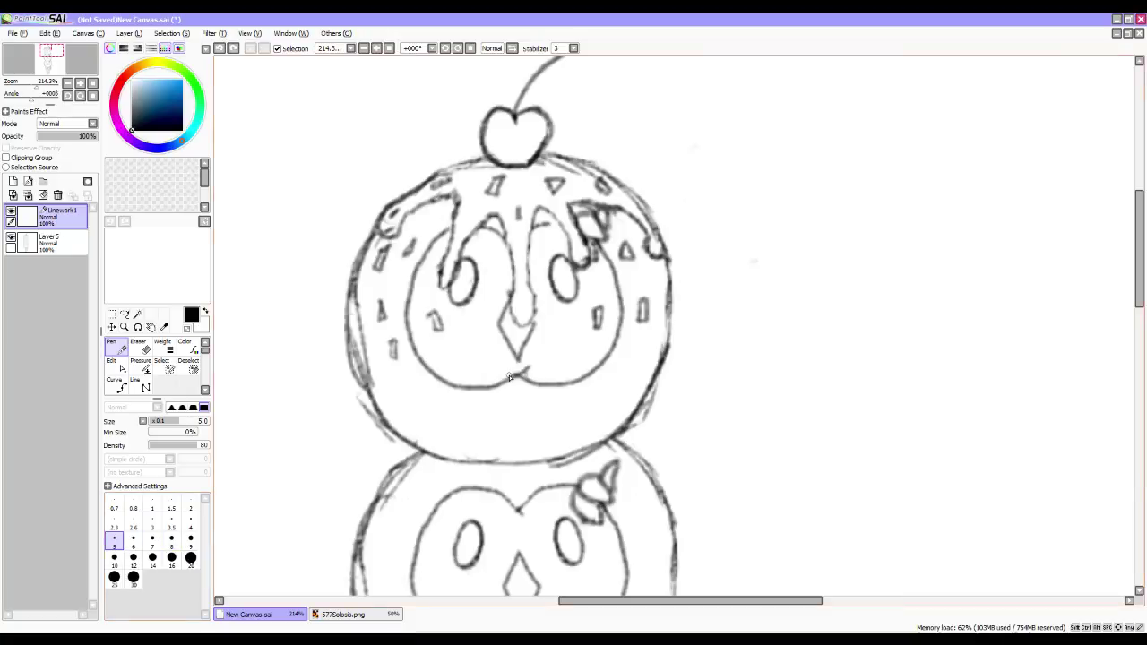
drag(522, 107, 489, 192)
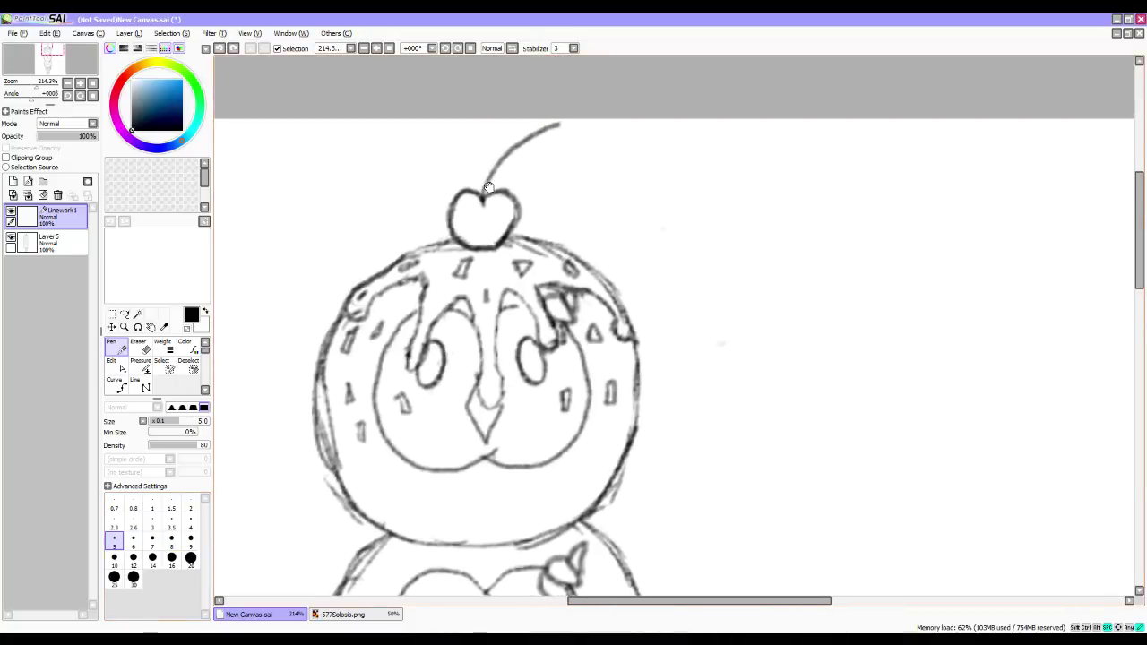
mouse_move(461, 186)
mouse_down()
mouse_move(443, 226)
mouse_move(475, 254)
mouse_up()
key(ctrl+z)
Tint the sketch lines medium blue using a blue-filled layer clipped to Layer5, and merge it into the sketch.
click(49, 240)
click(12, 181)
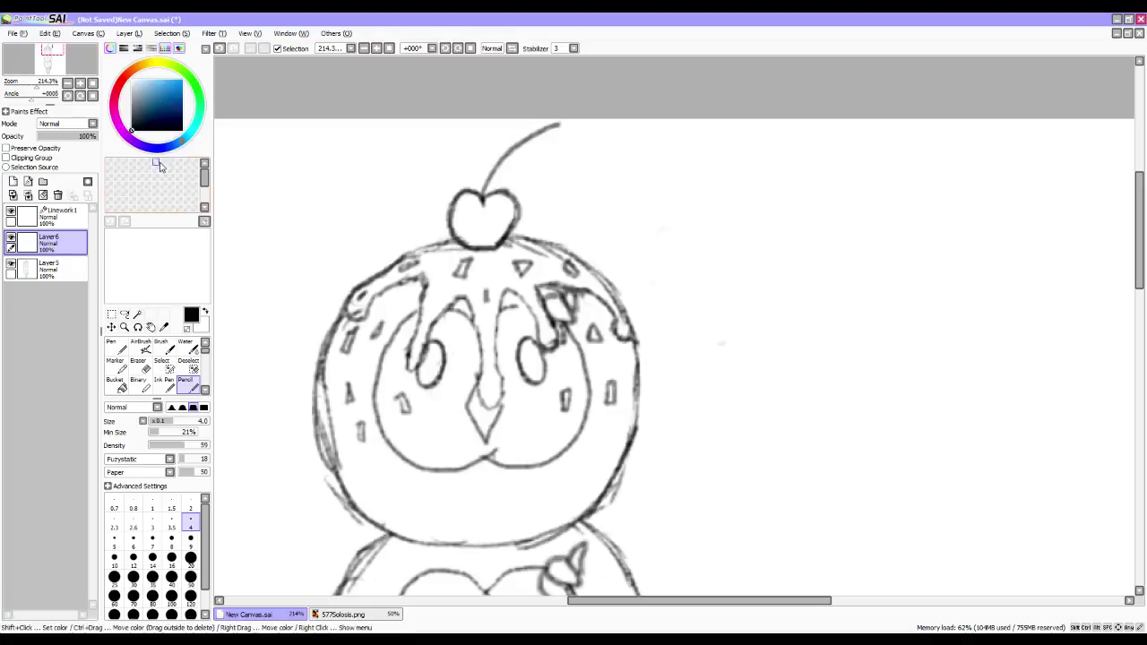
click(205, 313)
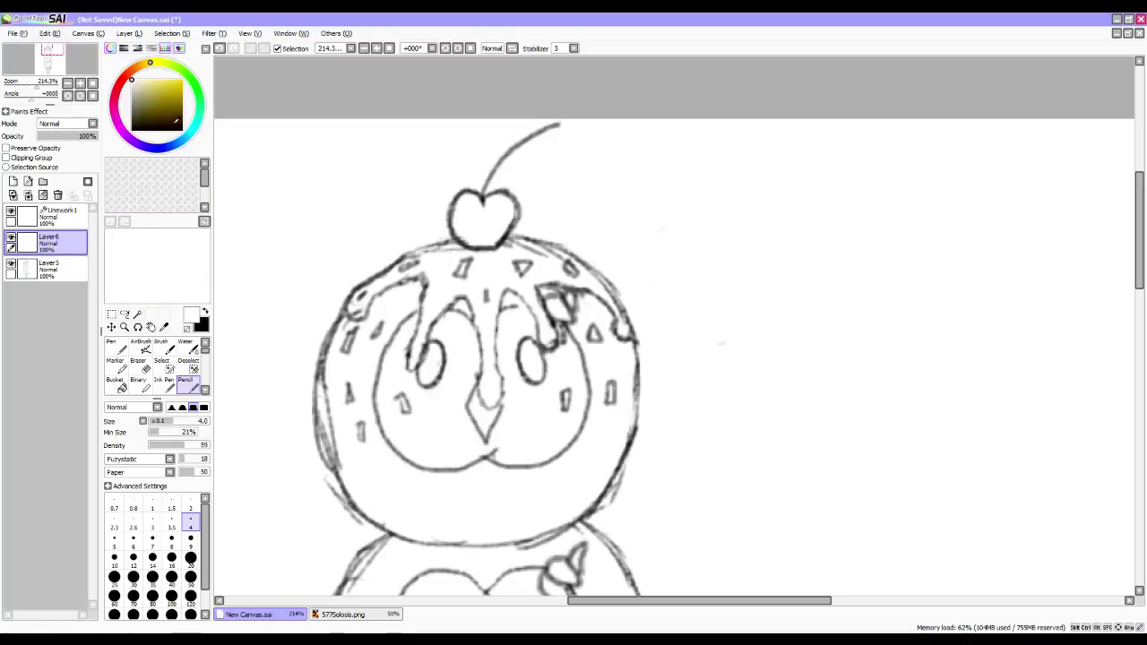
click(176, 144)
click(147, 91)
drag(145, 93, 155, 94)
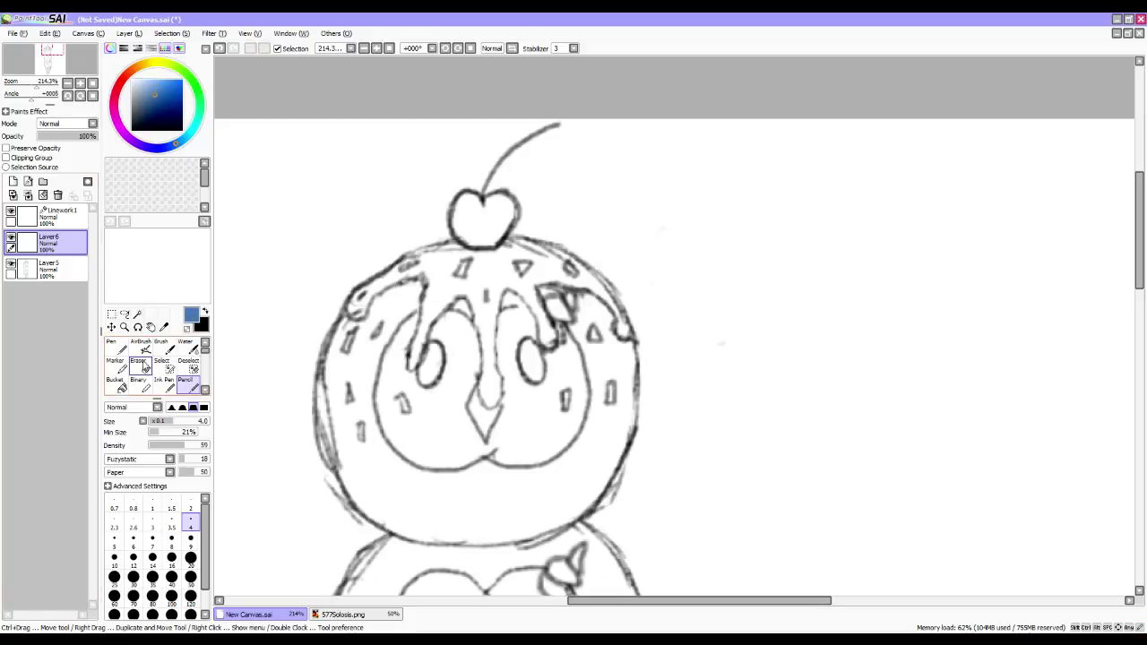
click(118, 385)
click(371, 194)
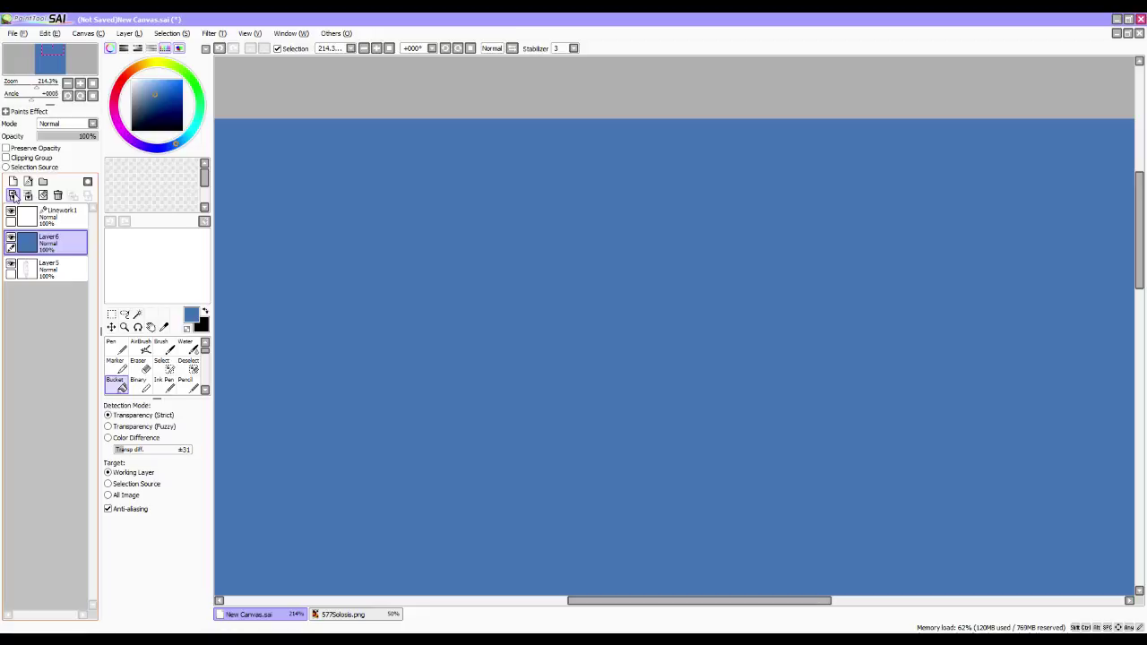
click(7, 159)
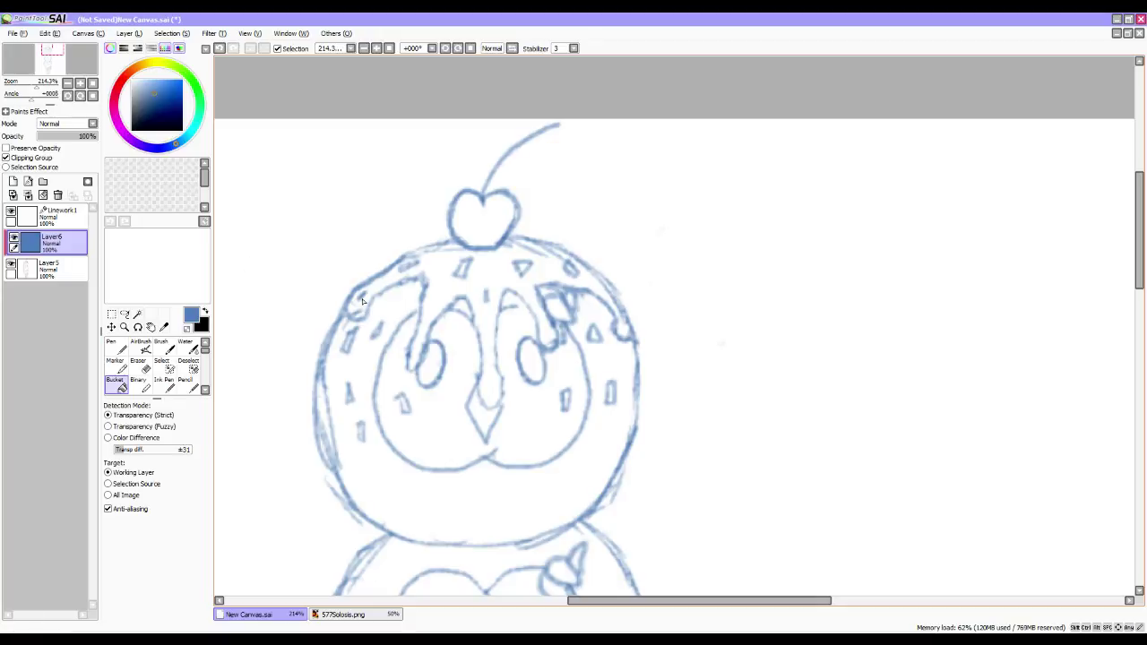
key(ctrl+e)
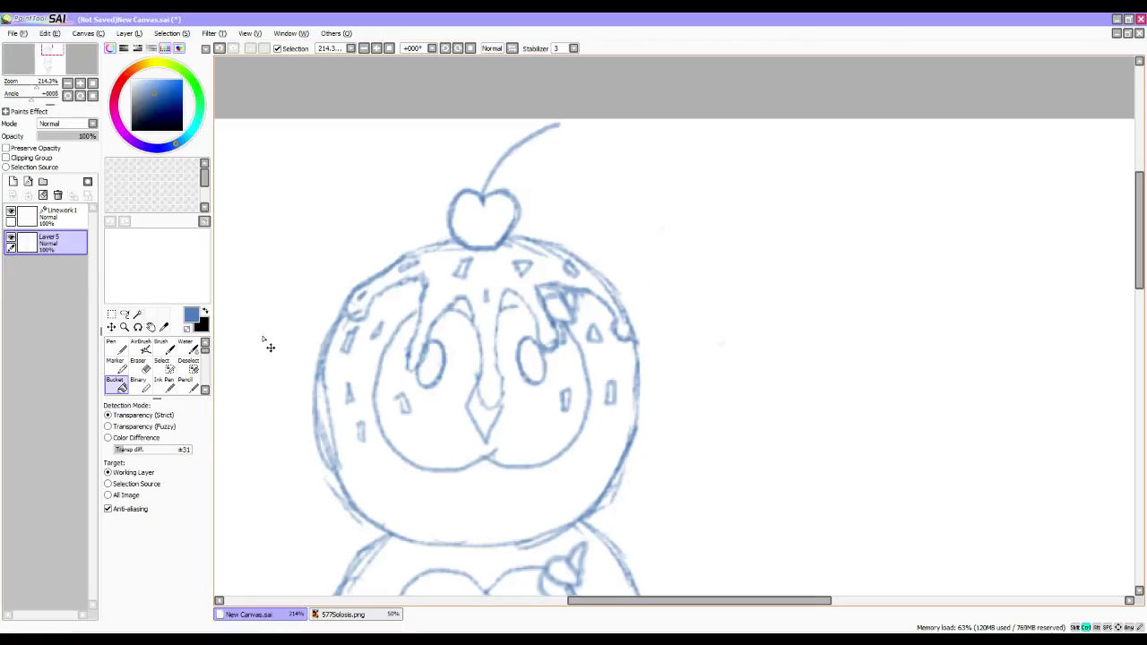
Outline the cherry in black on the linework layer, following the blue sketch.
click(54, 215)
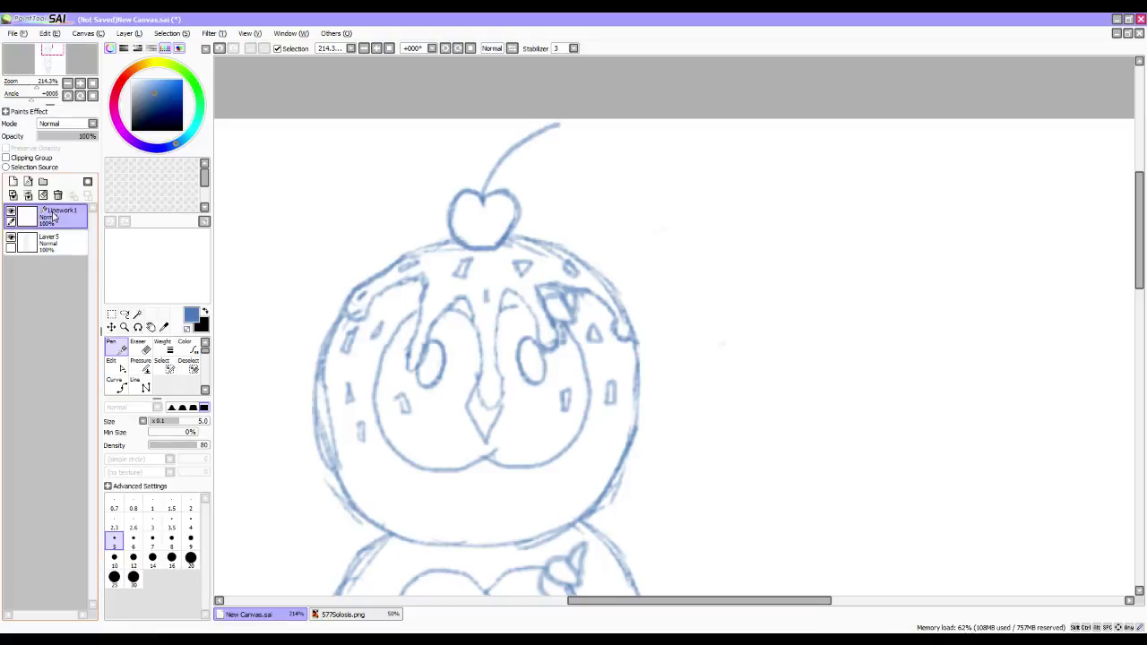
click(205, 311)
key(space)
mouse_move(535, 365)
mouse_down()
mouse_move(512, 306)
mouse_move(525, 384)
mouse_up()
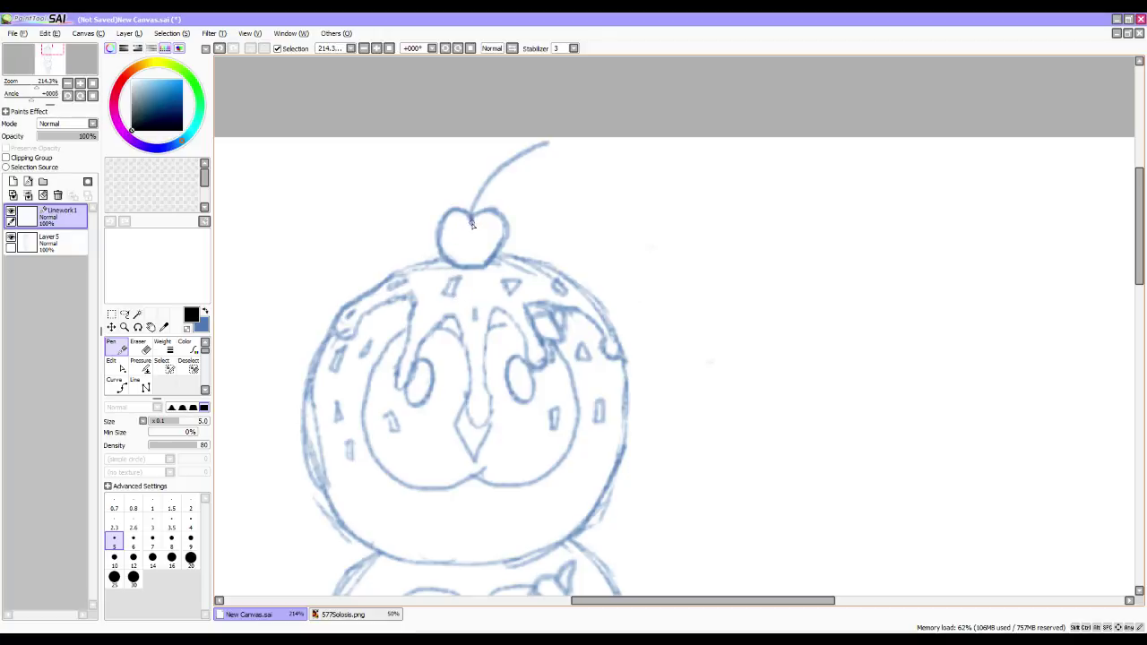
drag(477, 269, 473, 215)
key(ctrl+z)
mouse_move(439, 237)
mouse_down()
mouse_move(473, 270)
mouse_move(506, 238)
mouse_move(469, 223)
mouse_up()
Smooth the cherry's outline by removing and repositioning its control points to match the sketch.
key(ctrl)
key(alt)
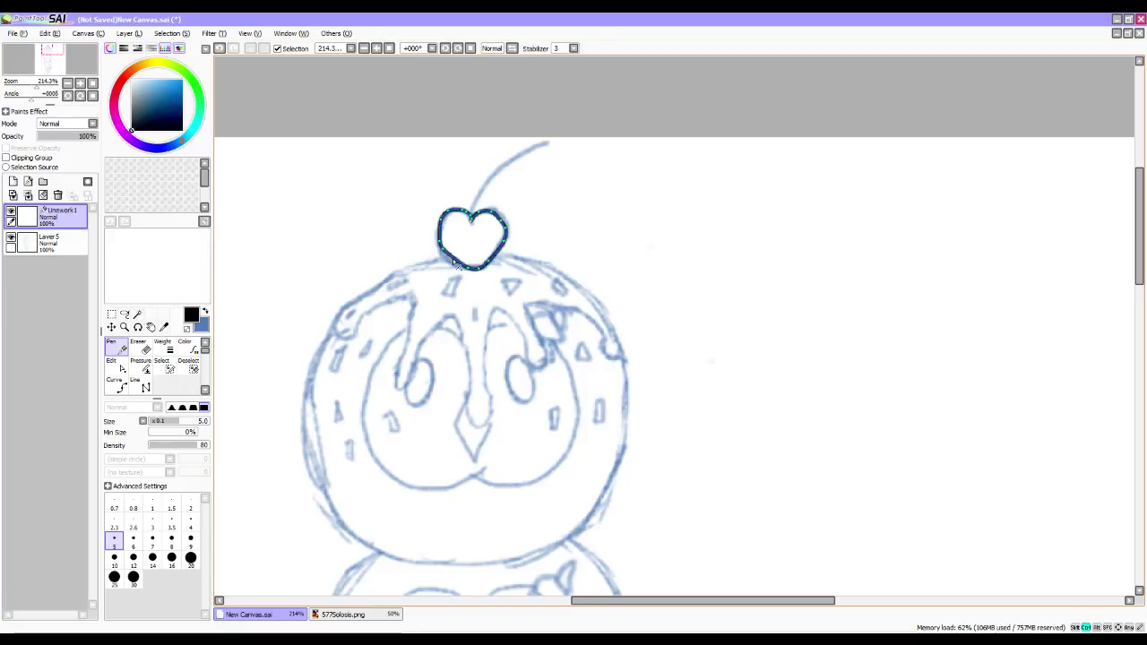
key(ctrl)
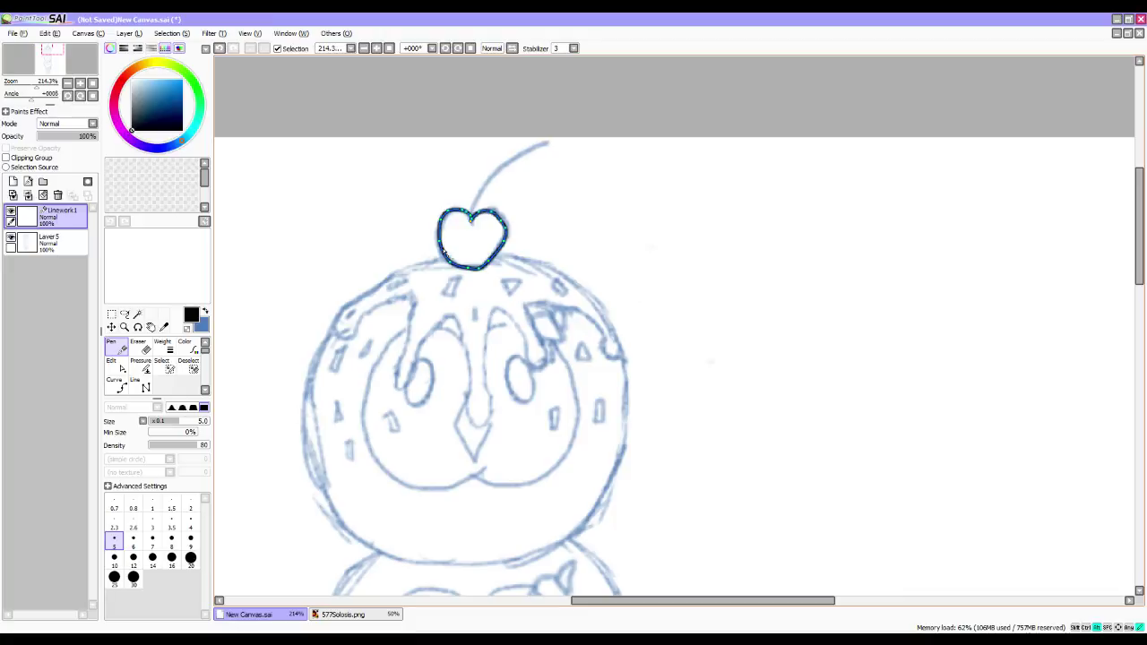
drag(442, 245, 438, 242)
key(alt)
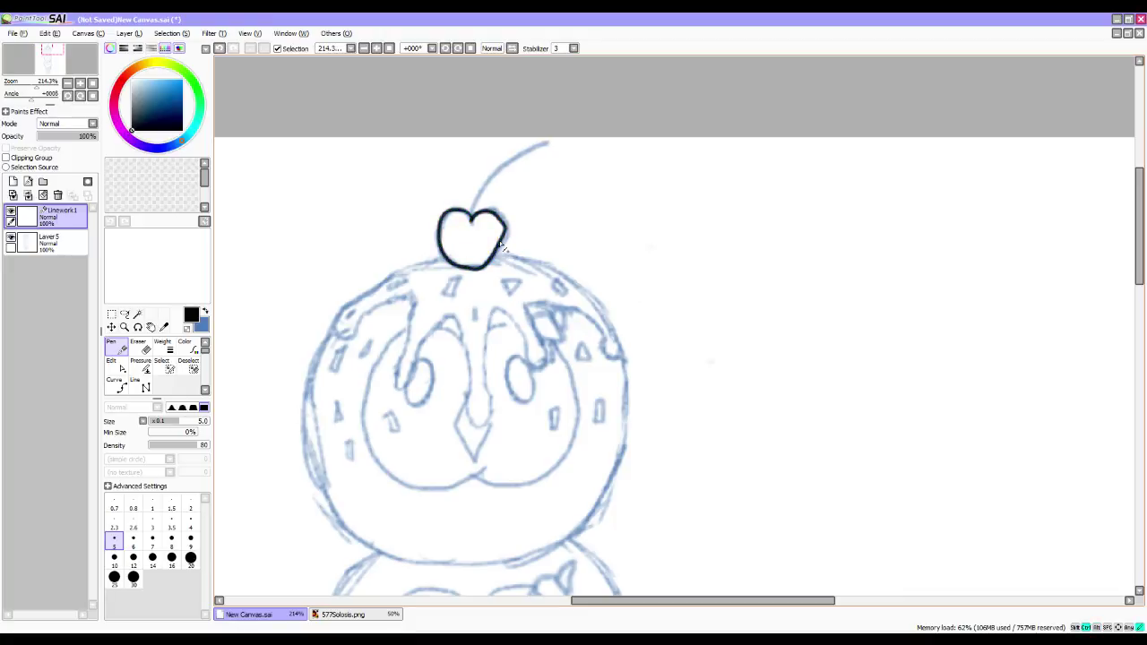
key(alt)
ctrl+drag(472, 257, 482, 266)
key(alt)
ctrl+drag(506, 231, 502, 224)
Draw the cherry's stem in black and adjust its control points so it curves along the sketched stem.
scroll(484, 275, up, 1)
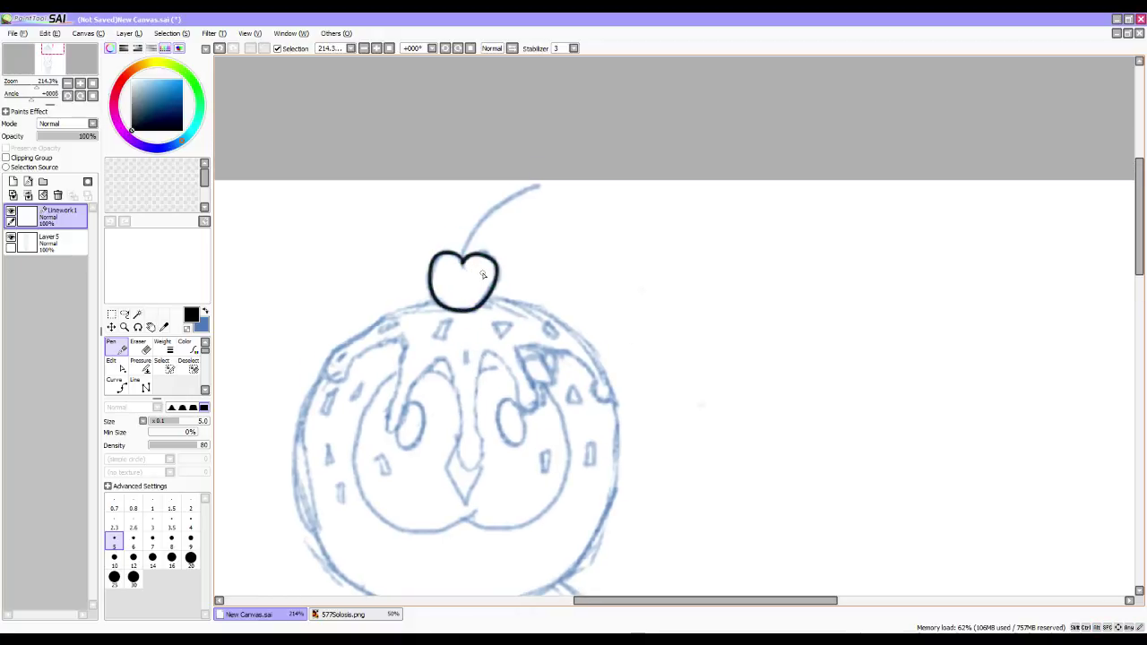
mouse_move(463, 261)
mouse_down()
mouse_move(482, 209)
mouse_move(540, 182)
mouse_move(528, 194)
mouse_up()
key(ctrl+z)
key(ctrl+z)
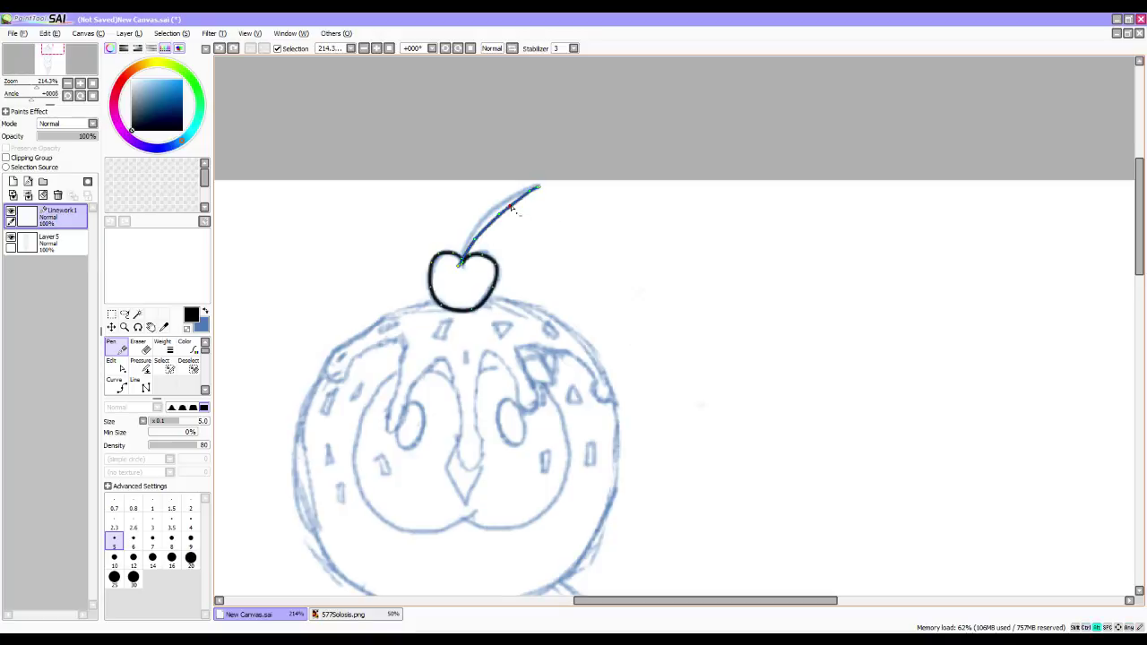
alt+click(530, 192)
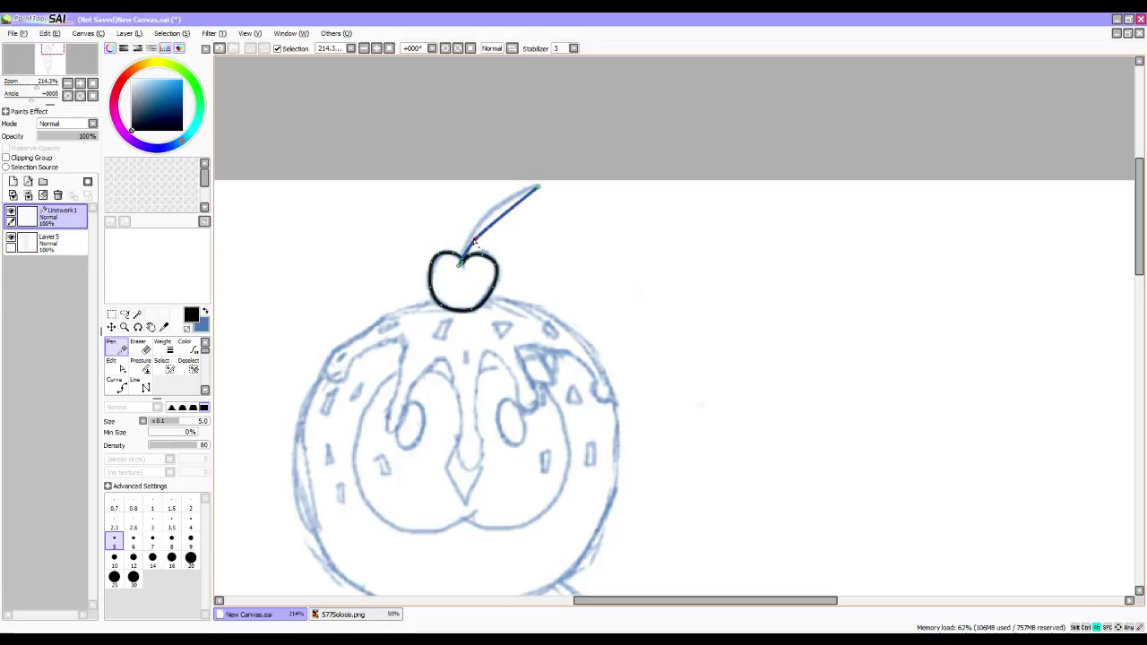
alt+click(475, 239)
drag(463, 264, 489, 212)
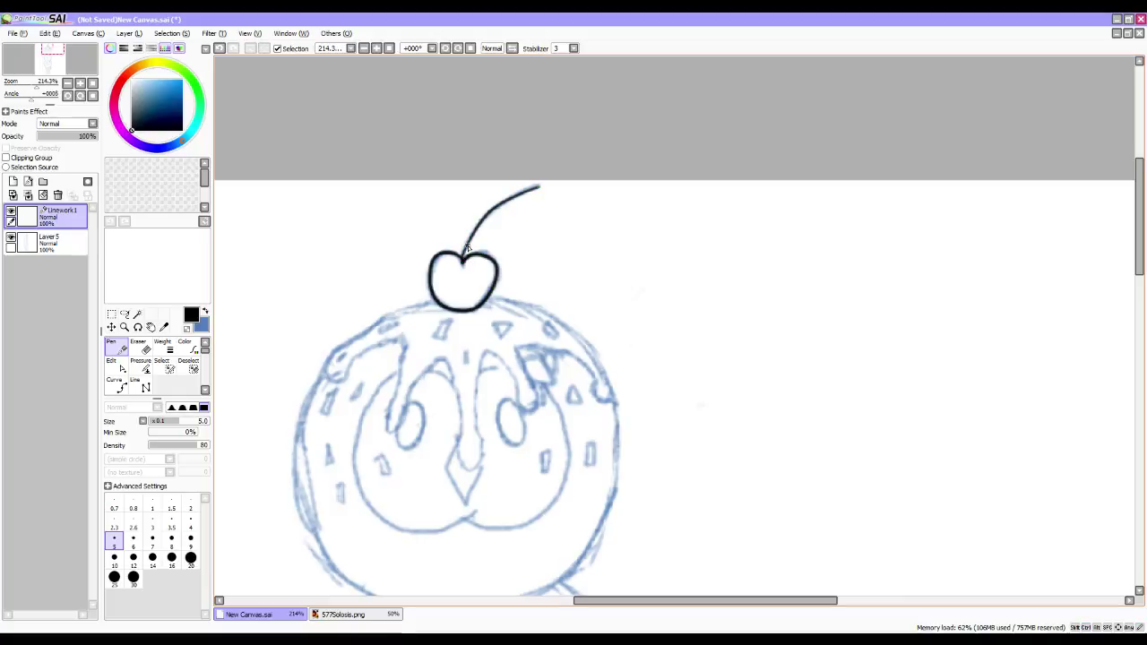
Outline the dripping icing over the top scoop in black as one closed shape meeting the cherry, following the blue sketch.
mouse_move(465, 398)
mouse_down()
mouse_move(492, 228)
mouse_move(489, 244)
mouse_up()
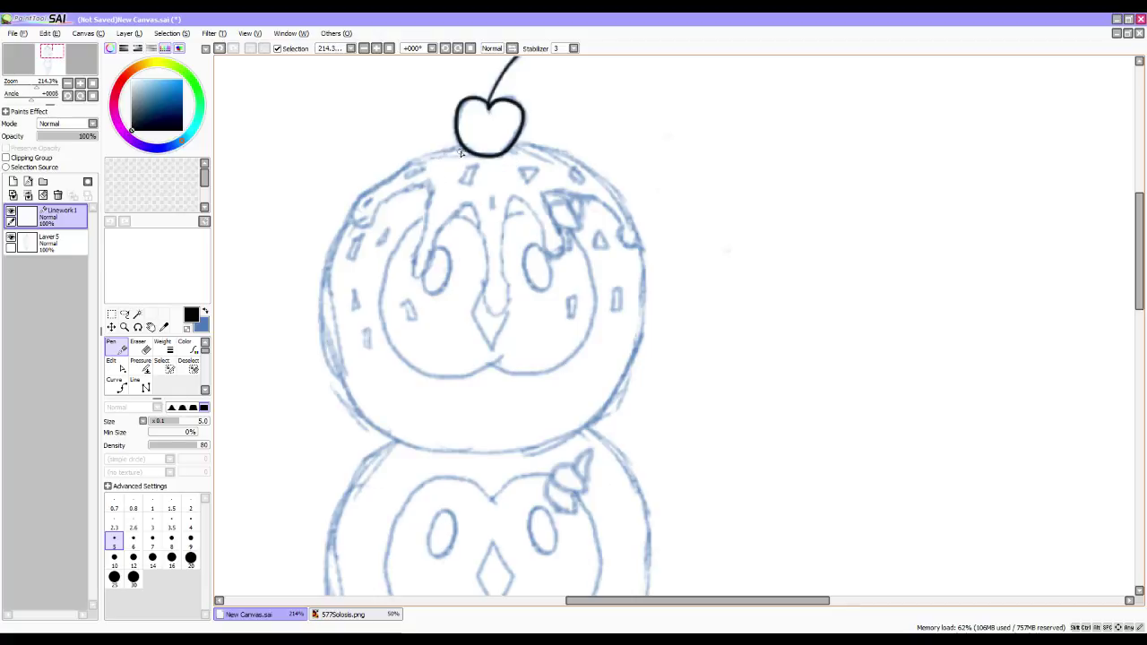
mouse_move(446, 151)
mouse_down()
mouse_move(365, 193)
mouse_move(354, 221)
mouse_move(372, 225)
mouse_move(423, 185)
mouse_move(410, 280)
mouse_move(423, 280)
mouse_move(436, 240)
mouse_move(470, 208)
mouse_move(485, 257)
mouse_up()
mouse_move(500, 313)
mouse_down()
mouse_move(500, 261)
mouse_move(507, 212)
mouse_move(522, 201)
mouse_move(547, 254)
mouse_move(563, 256)
mouse_move(545, 195)
mouse_move(608, 207)
mouse_up()
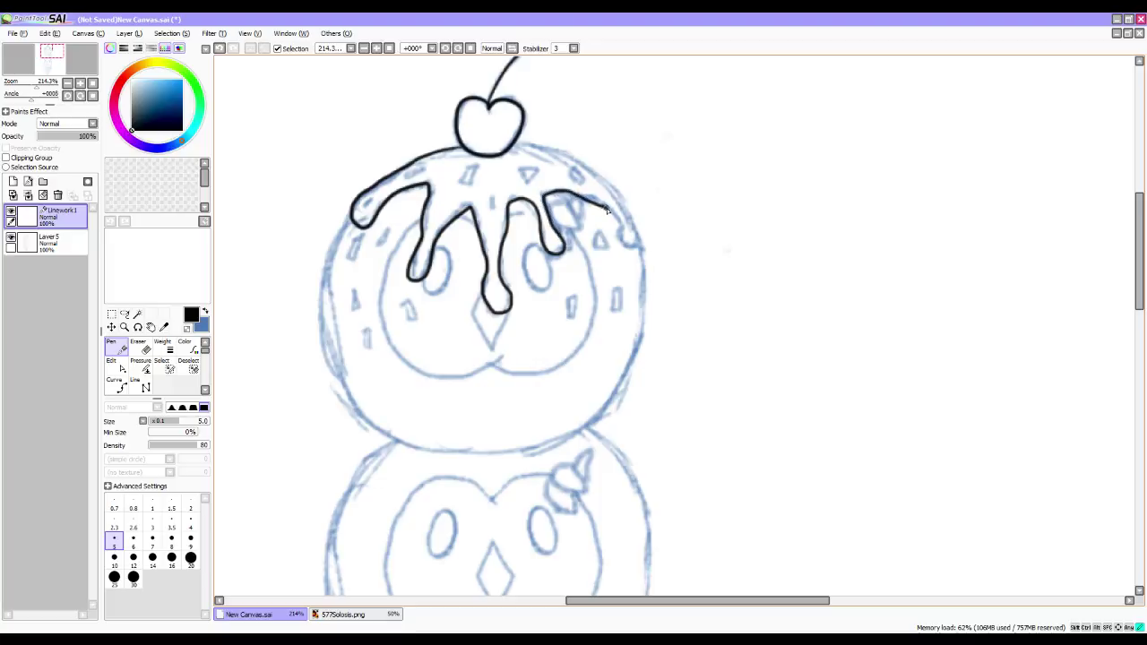
mouse_move(640, 247)
mouse_down()
mouse_move(597, 168)
mouse_move(546, 148)
mouse_move(506, 151)
mouse_up()
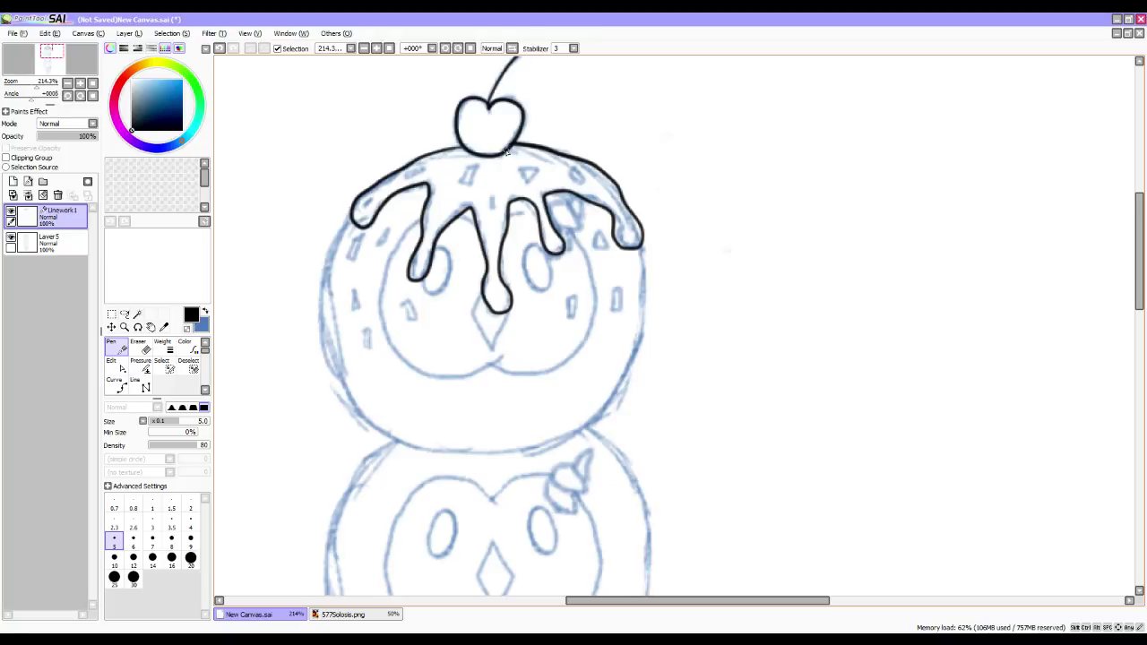
Smooth the icing's outer upper edge on both sides of the cherry by removing and repositioning its control points.
key(ctrl)
key(alt)
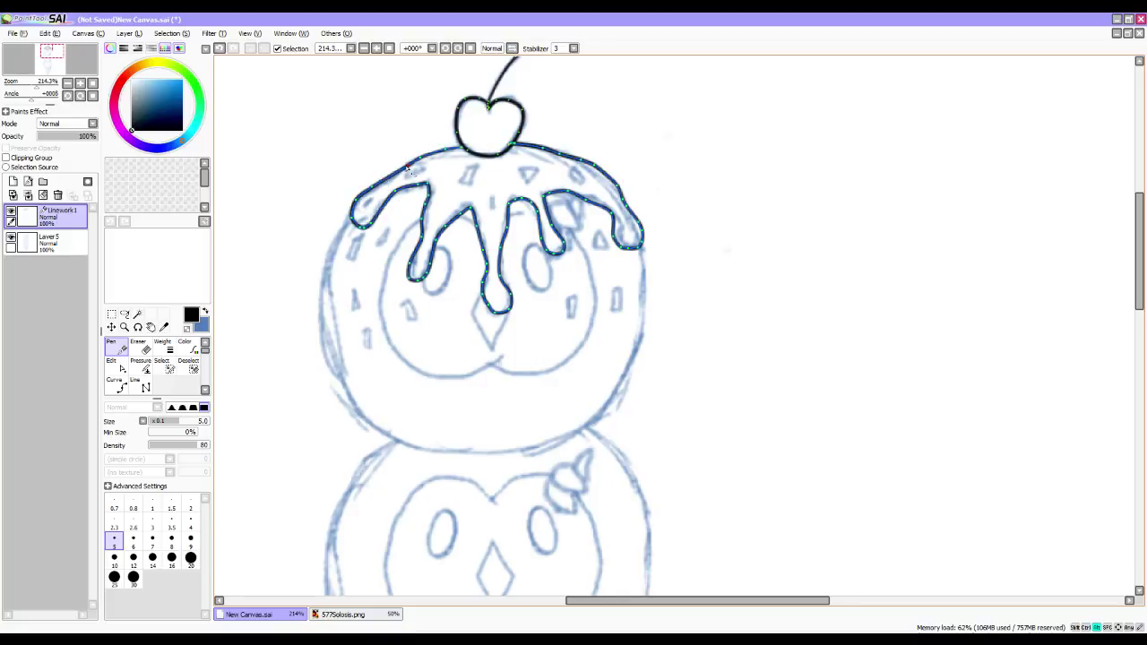
drag(445, 150, 459, 151)
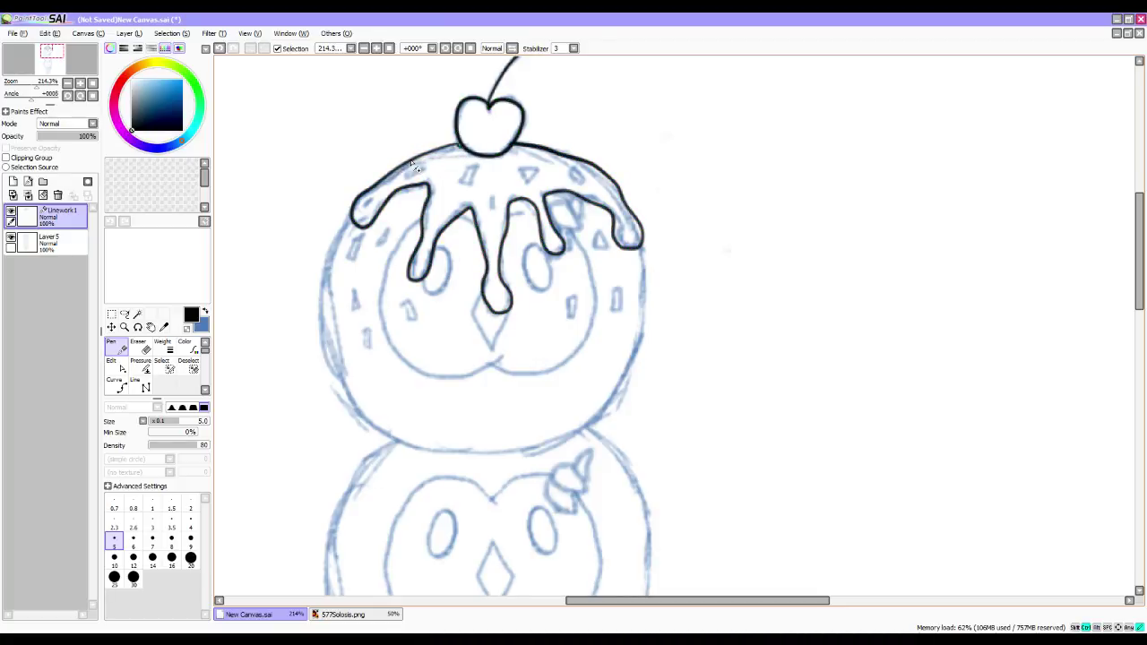
drag(372, 188, 363, 193)
alt+click(361, 228)
drag(360, 218, 353, 227)
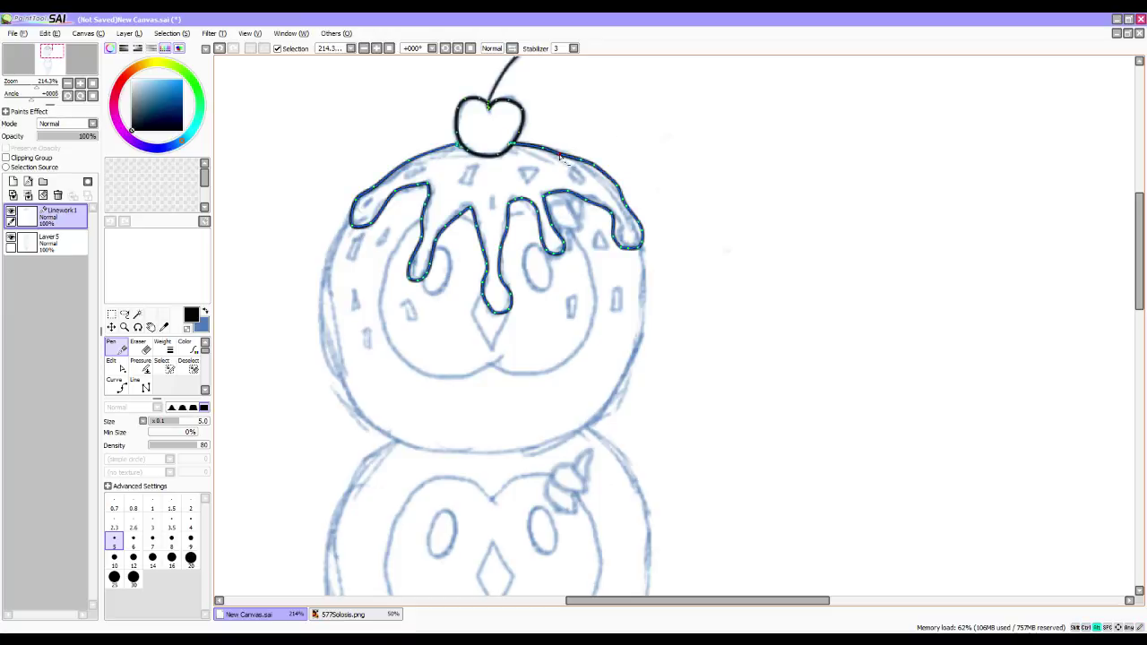
alt+click(618, 187)
drag(588, 175, 589, 169)
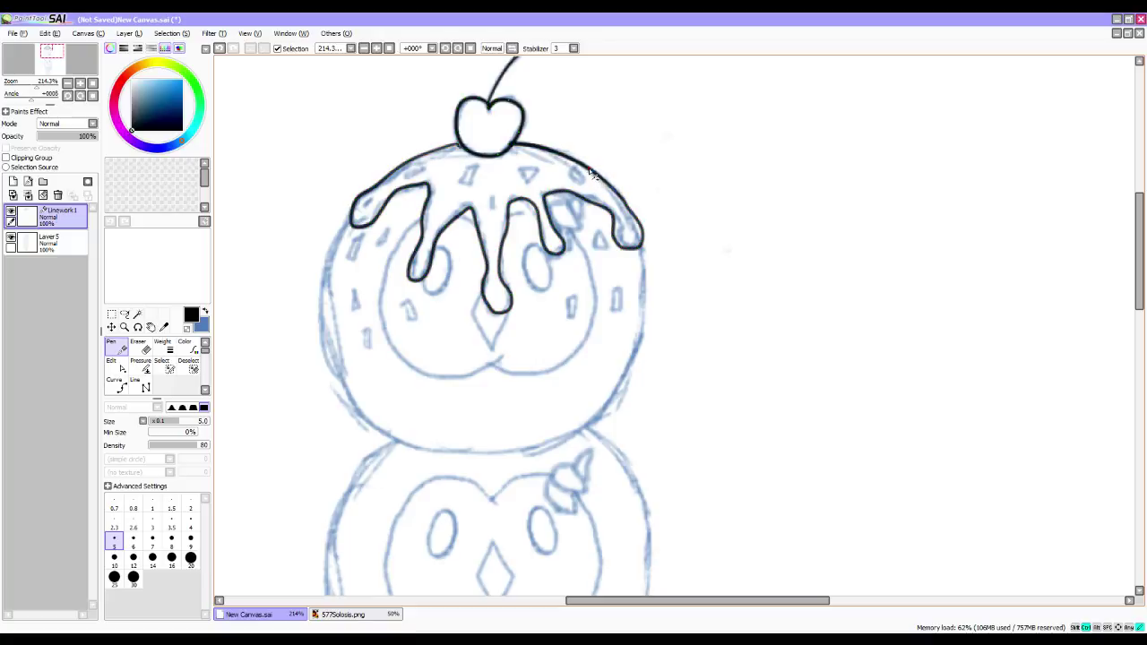
alt+click(642, 231)
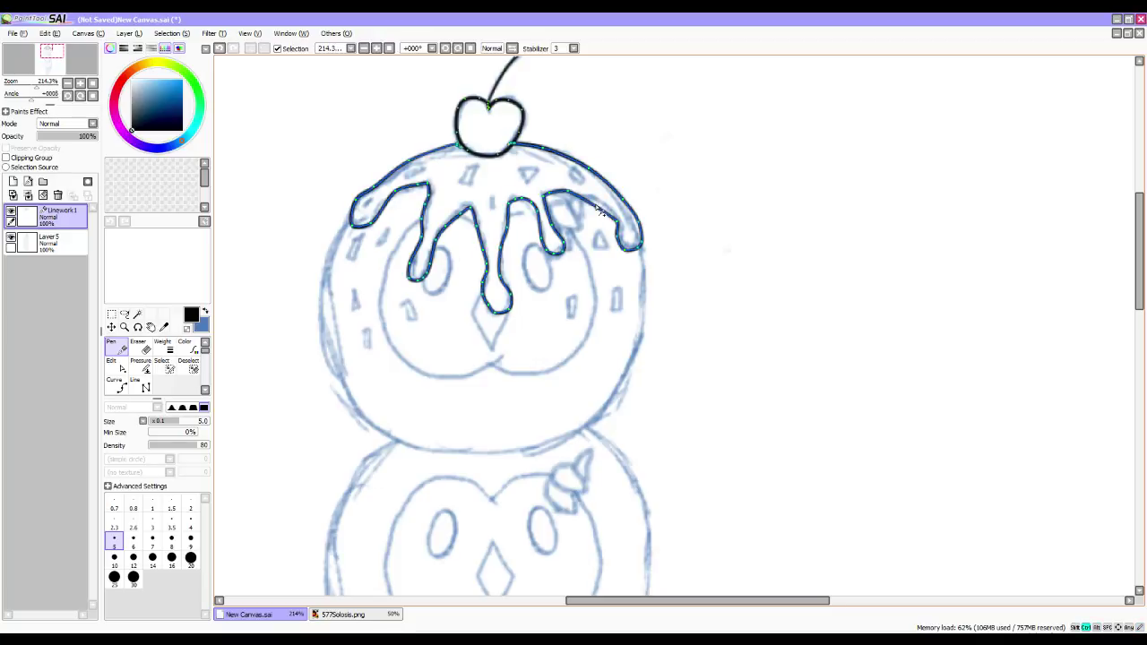
Refine the curves of the icing's hanging drips by removing and moving control points, especially along the long central drip.
alt+click(540, 214)
drag(538, 213, 540, 216)
key(ctrl)
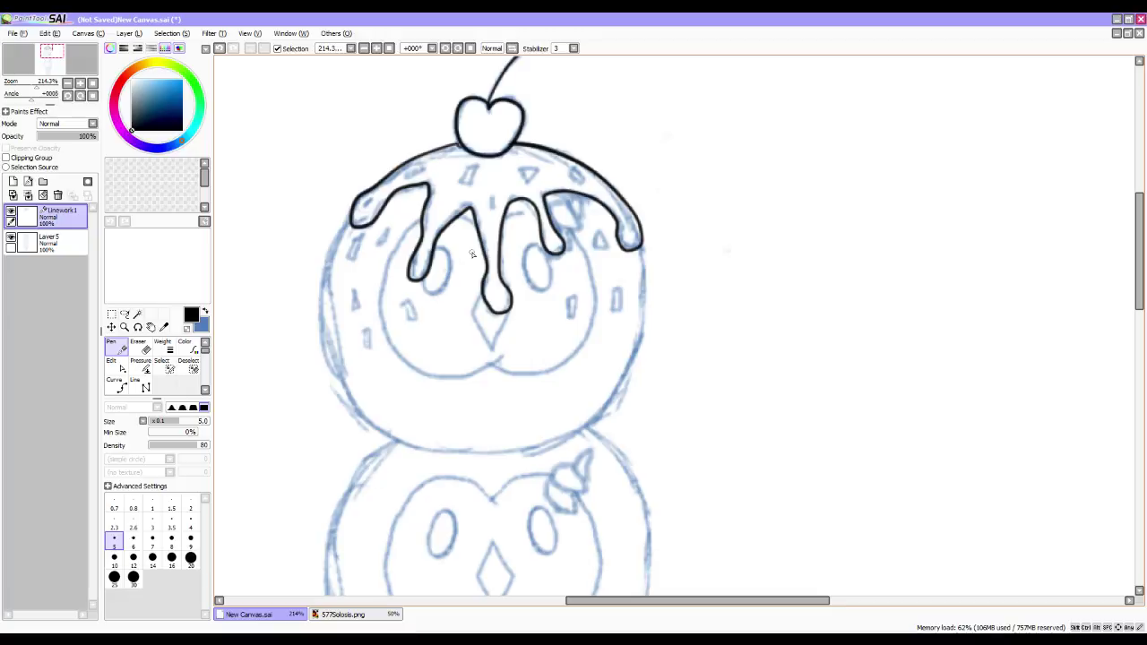
key(ctrl)
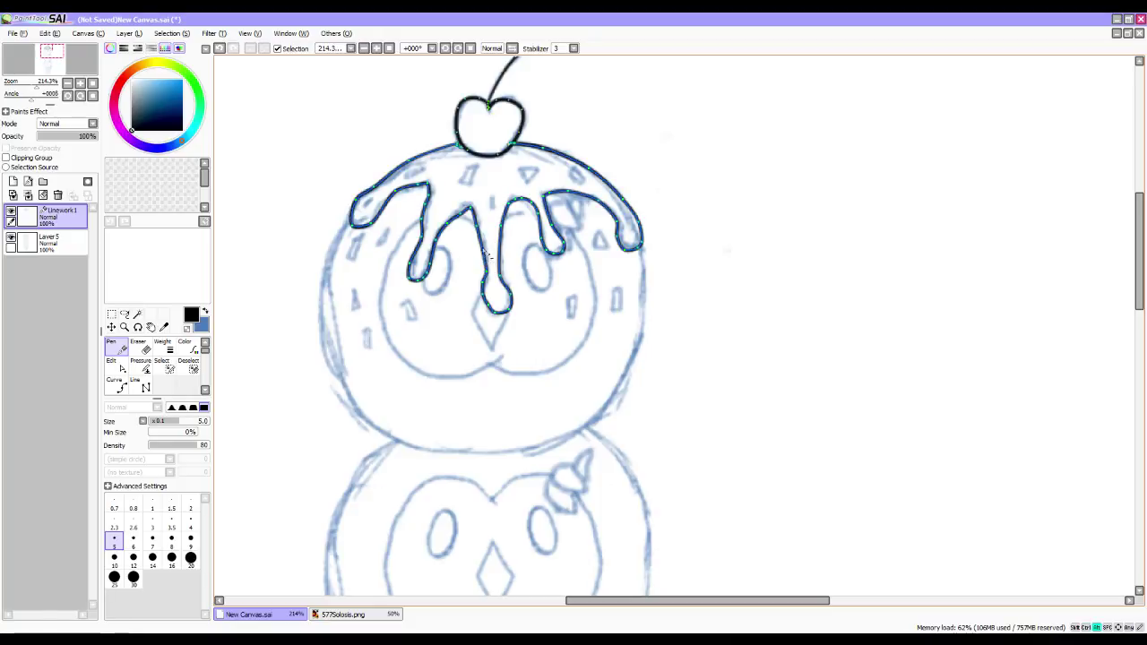
key(ctrl)
key(ctrl)
key(ctrl)
key(ctrl)
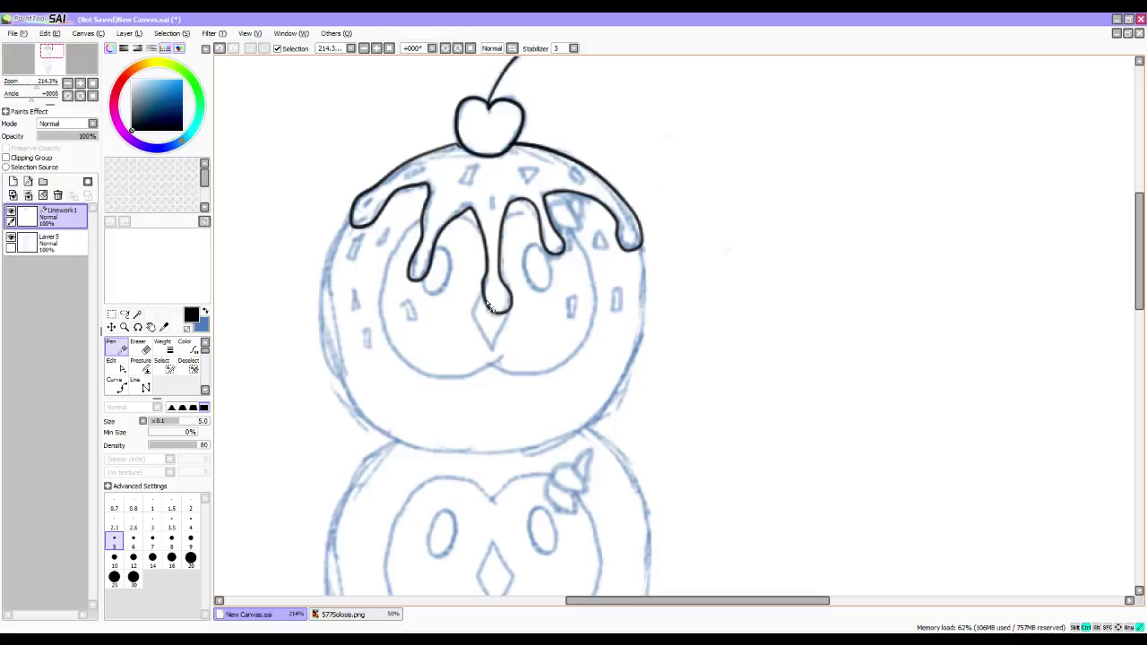
key(ctrl)
alt+click(483, 283)
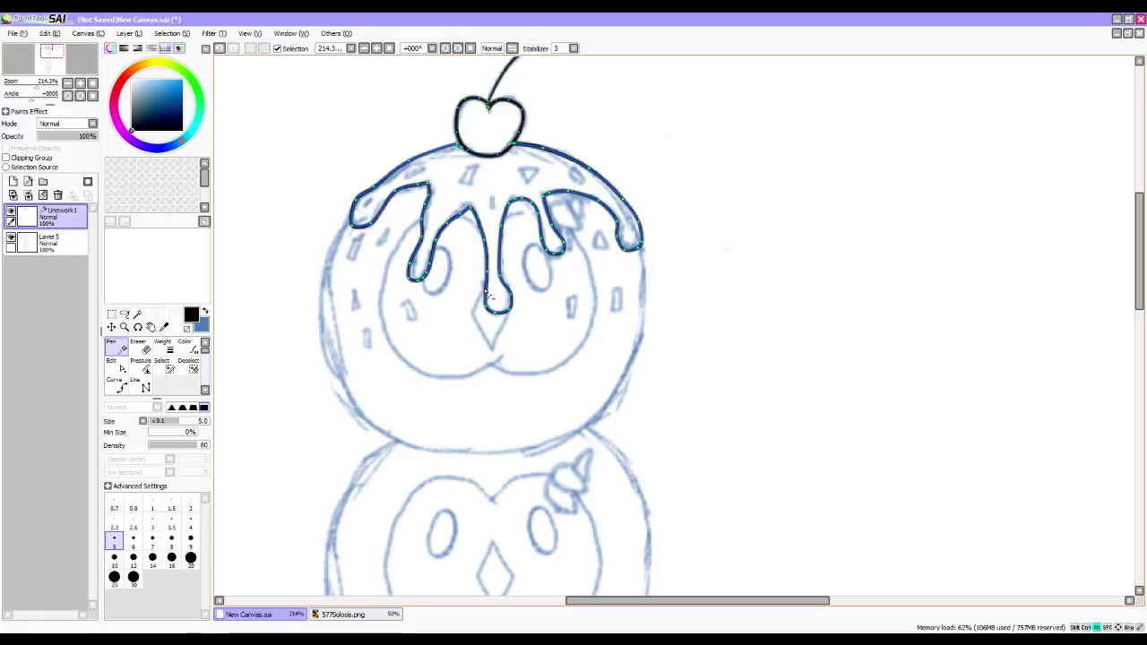
Outline the four sprinkles along the upper part of the icing in black.
drag(525, 407, 563, 385)
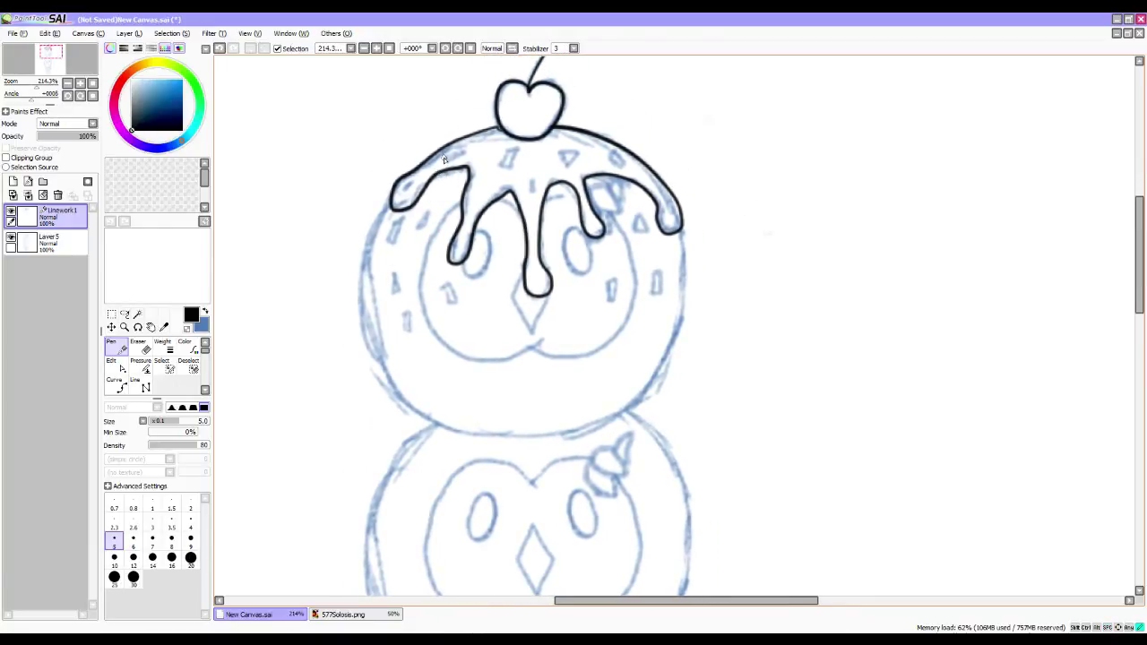
mouse_move(451, 163)
mouse_down()
mouse_move(473, 150)
mouse_move(451, 157)
mouse_move(500, 169)
mouse_move(520, 151)
mouse_move(508, 154)
mouse_move(569, 167)
mouse_move(579, 154)
mouse_move(561, 153)
mouse_up()
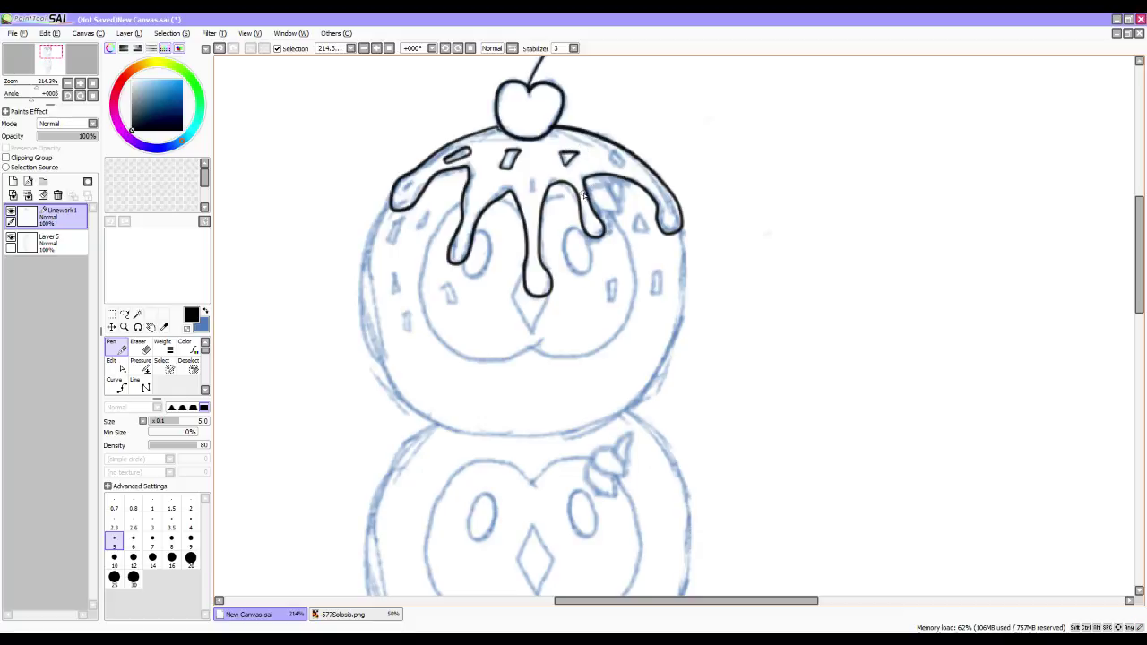
mouse_move(617, 166)
mouse_down()
mouse_move(624, 157)
mouse_move(609, 149)
mouse_move(613, 158)
mouse_up()
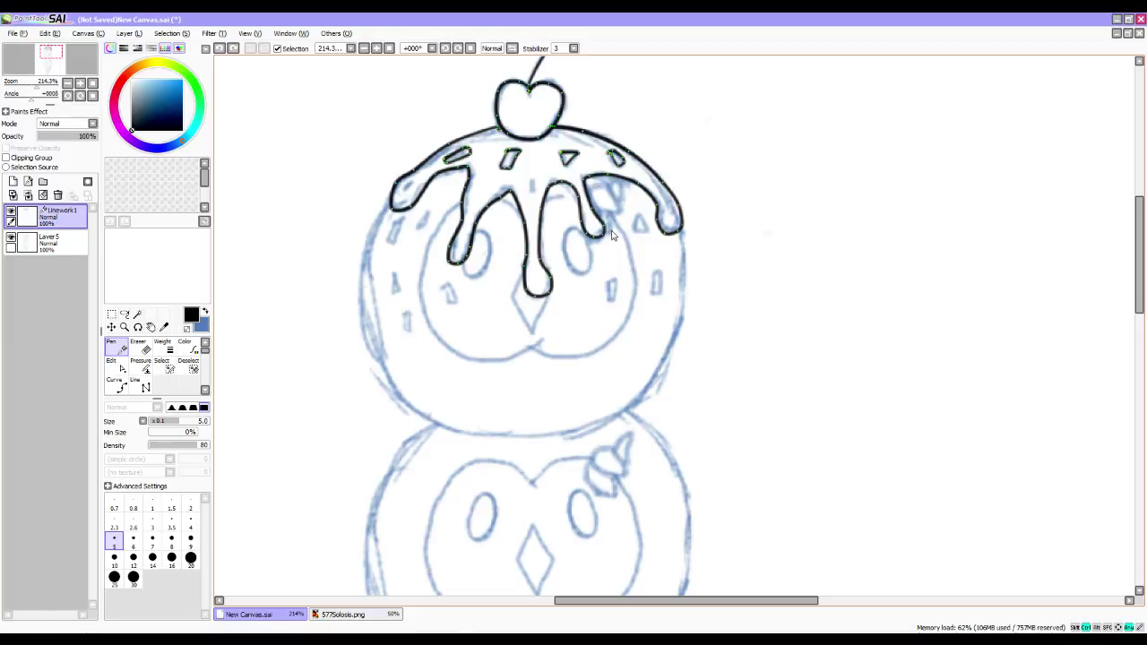
Outline the small bow-like ornament beside the right drip, sharpening its central shape into angular corners, and trace the triangular sprinkle next to it.
mouse_move(601, 212)
mouse_down()
mouse_move(595, 186)
mouse_move(612, 221)
mouse_up()
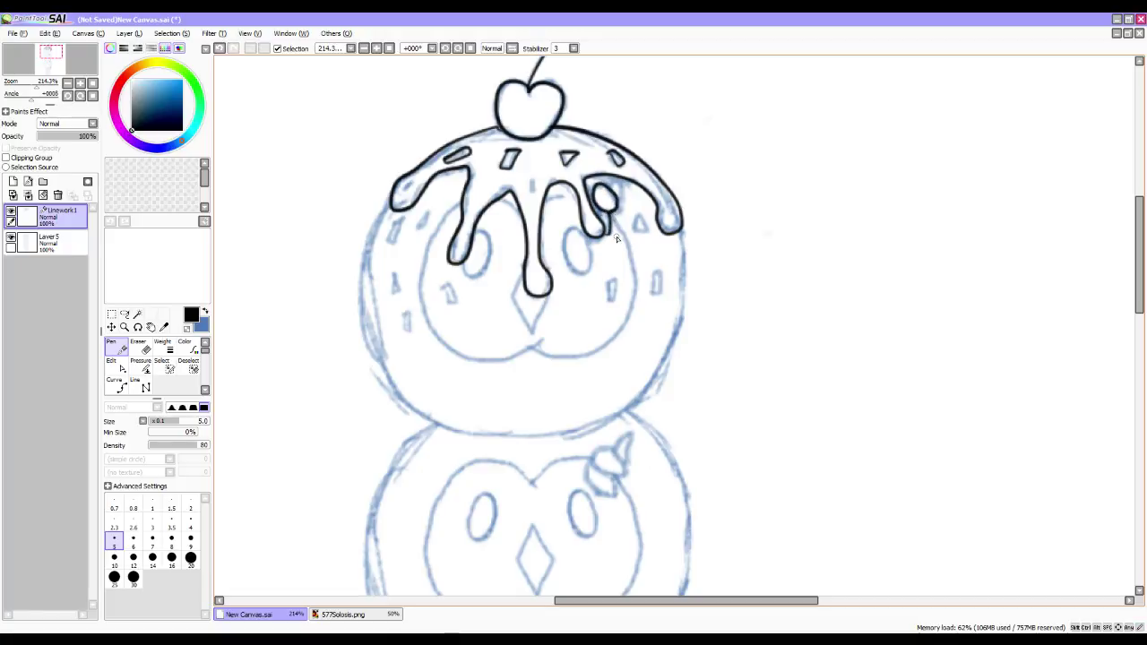
key(alt)
key(ctrl+d)
alt+click(595, 195)
ctrl+click(596, 198)
drag(596, 191, 598, 197)
key(alt)
key(ctrl+z)
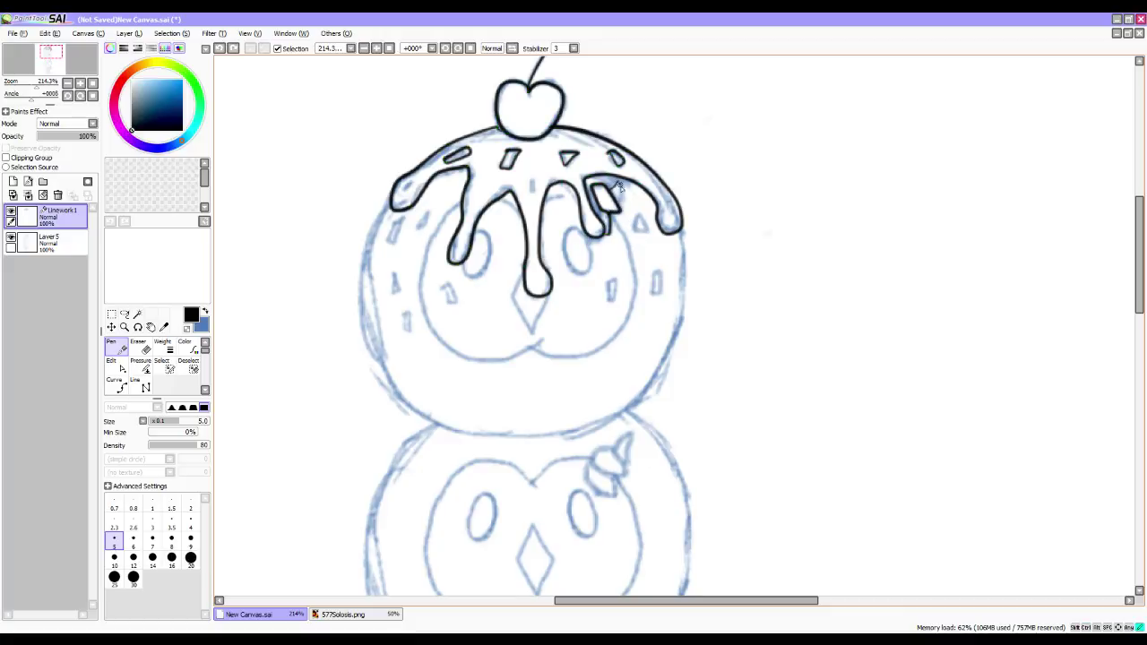
drag(617, 207, 619, 211)
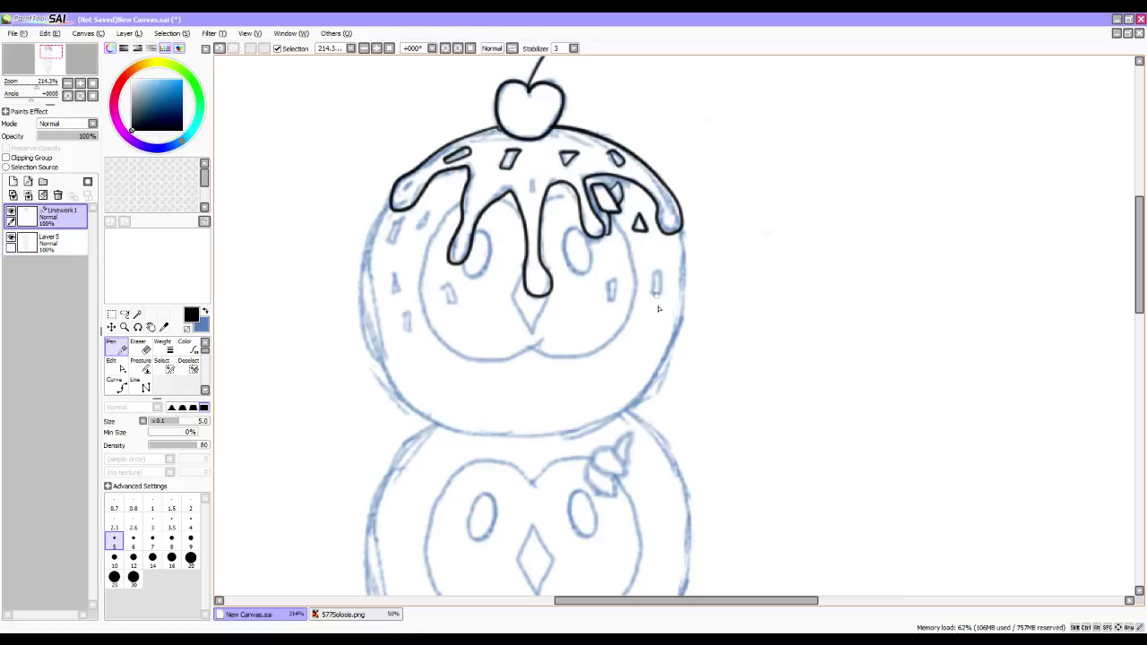
Outline the tall sprinkle on the scoop's right side and the two sprinkles under the icing's left edge.
scroll(650, 215, down, 3)
mouse_move(661, 209)
mouse_down()
mouse_move(661, 231)
mouse_move(664, 207)
mouse_up()
mouse_move(405, 160)
mouse_down()
mouse_move(403, 177)
mouse_move(400, 161)
mouse_move(426, 167)
mouse_move(438, 152)
mouse_move(429, 169)
mouse_up()
Draw and smooth the left half of the owl face outline, pull its end back to the sketch, and outline two sprinkles beside it.
mouse_move(474, 135)
mouse_down()
mouse_move(442, 170)
mouse_move(425, 226)
mouse_move(450, 283)
mouse_move(522, 294)
mouse_move(565, 277)
mouse_up()
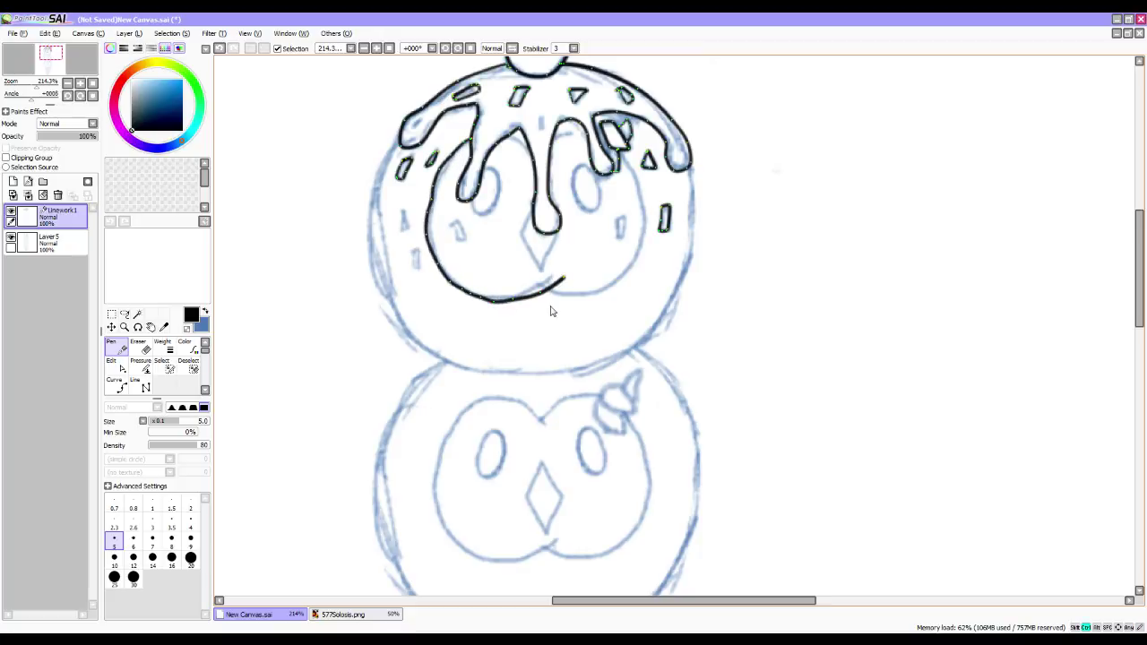
alt+click(542, 294)
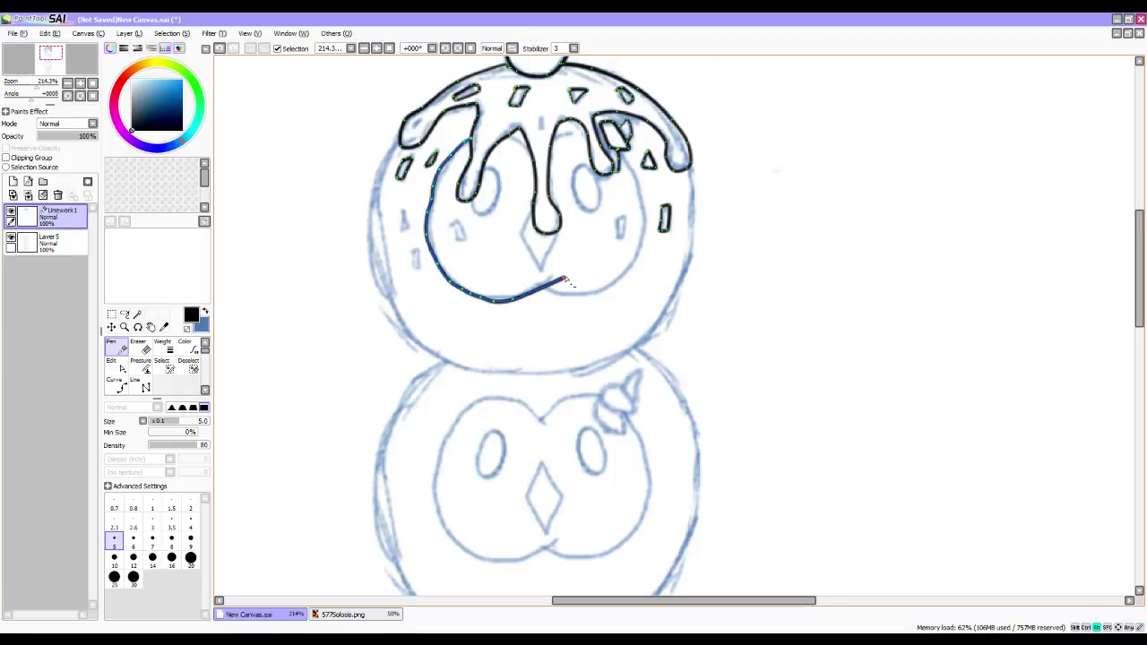
drag(565, 278, 552, 278)
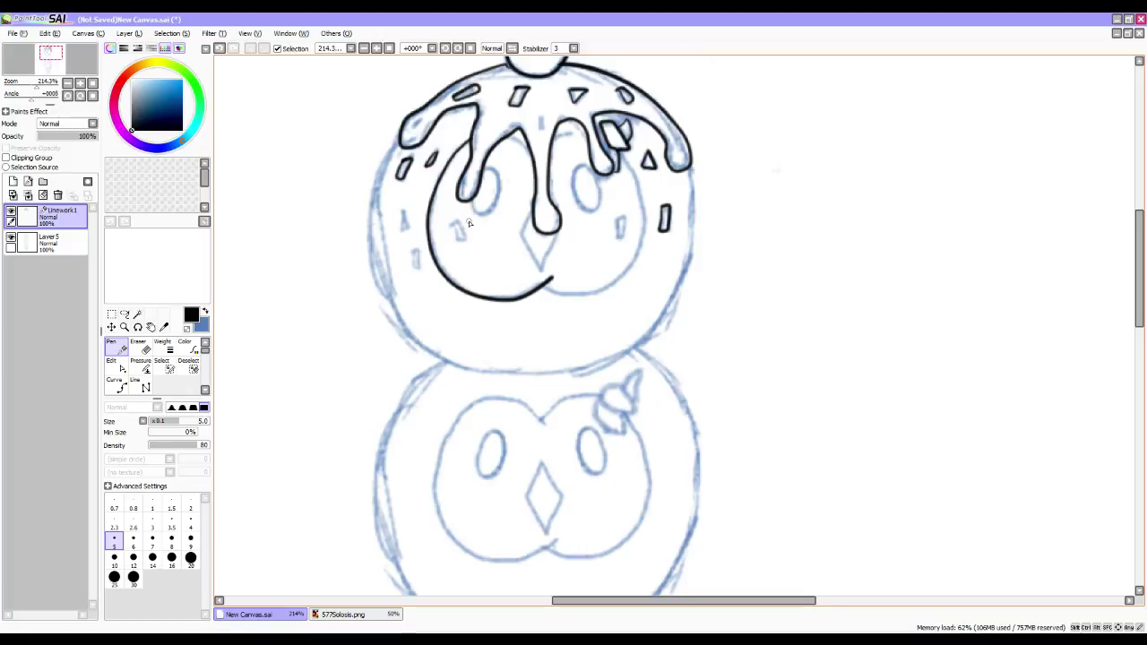
mouse_move(404, 213)
mouse_down()
mouse_move(418, 269)
mouse_move(414, 251)
mouse_up()
Draw the right half of the owl face outline and smooth its curve to the sketch by removing and moving control points.
mouse_move(617, 152)
mouse_down()
mouse_move(647, 218)
mouse_move(626, 267)
mouse_move(588, 295)
mouse_move(539, 287)
mouse_move(545, 302)
mouse_up()
alt+click(622, 269)
alt+click(635, 252)
mouse_move(636, 255)
mouse_down()
mouse_move(644, 220)
mouse_move(636, 260)
mouse_up()
key(ctrl)
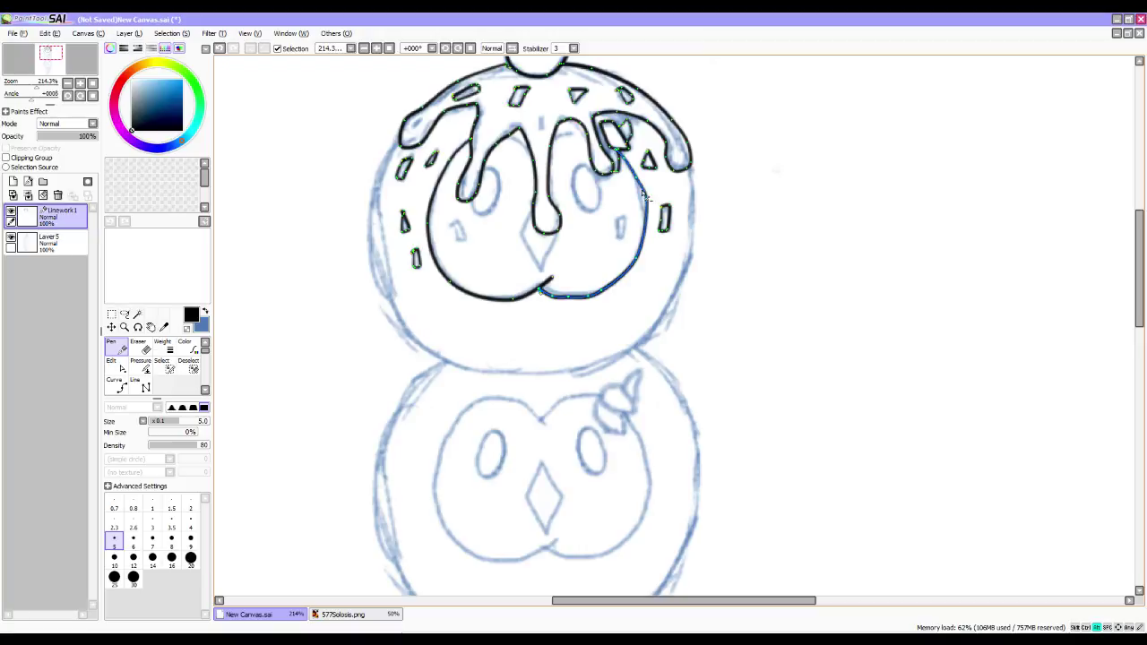
alt+click(645, 202)
drag(640, 202, 641, 197)
key(ctrl)
alt+click(564, 297)
alt+click(559, 296)
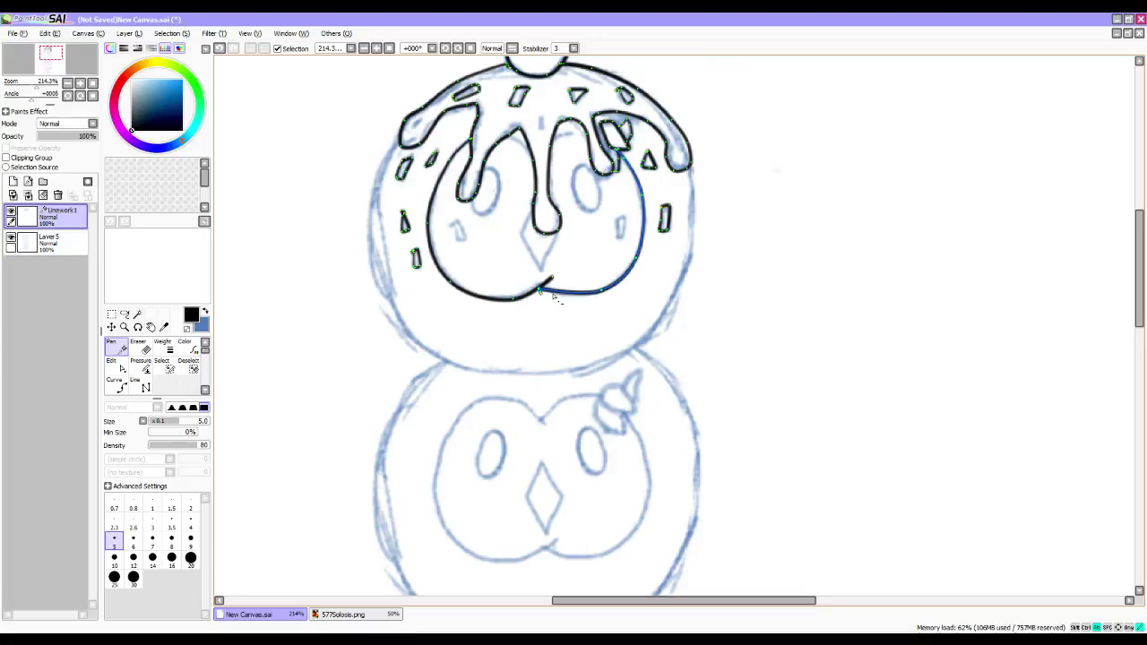
drag(557, 295, 559, 297)
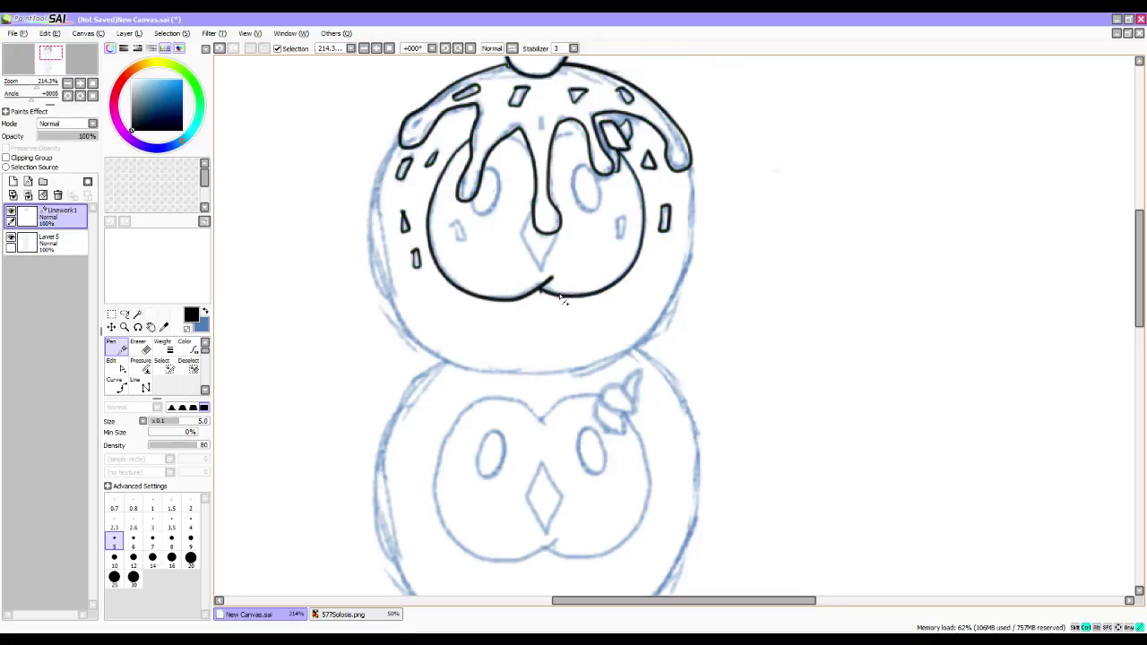
Add the upper arc of the owl face between the icing drips and adjust its control points to follow the sketch.
key(ctrl)
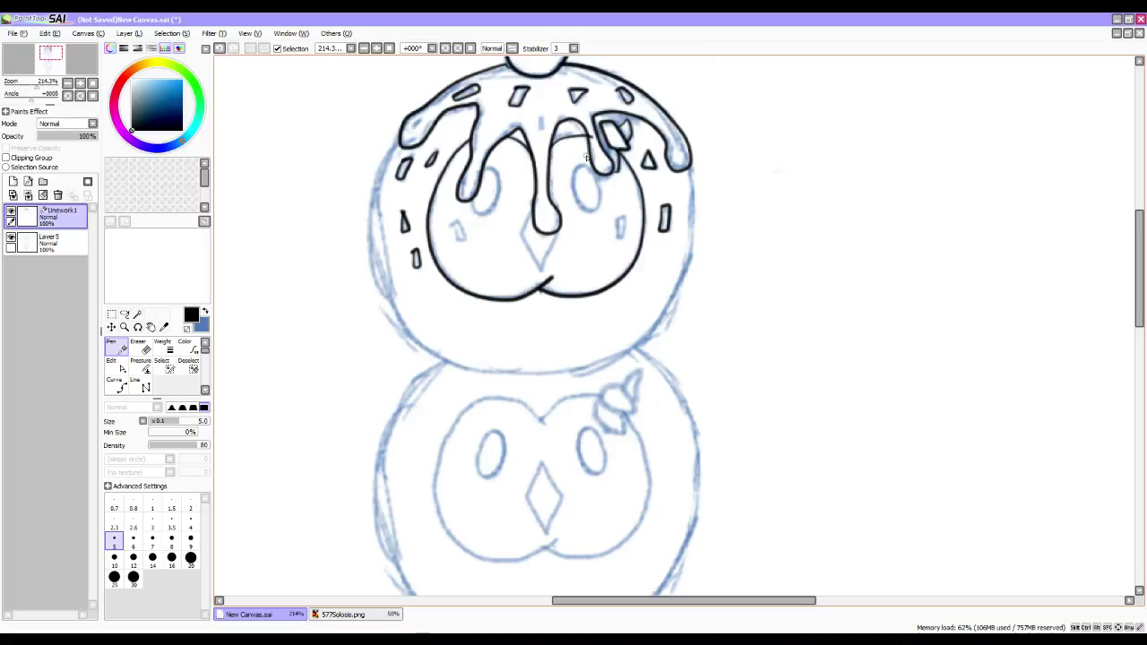
key(ctrl)
alt+click(561, 141)
ctrl+click(563, 141)
drag(562, 141, 574, 137)
alt+click(591, 140)
alt+click(566, 135)
mouse_move(567, 141)
mouse_down()
mouse_move(555, 140)
mouse_move(580, 144)
mouse_up()
Outline the sprinkle on the left side of the face and the diamond beak under the central drip, fitting the beak's ends to the drip.
mouse_move(452, 220)
mouse_down()
mouse_move(466, 242)
mouse_move(458, 223)
mouse_up()
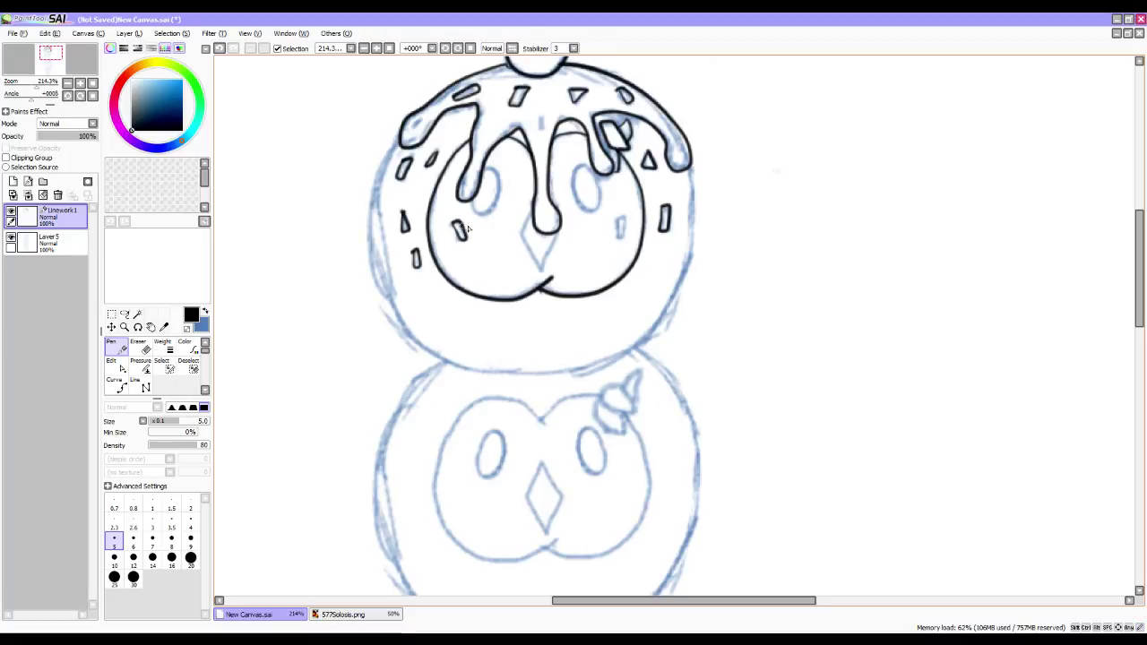
mouse_move(521, 235)
mouse_down()
mouse_move(537, 272)
mouse_move(564, 233)
mouse_up()
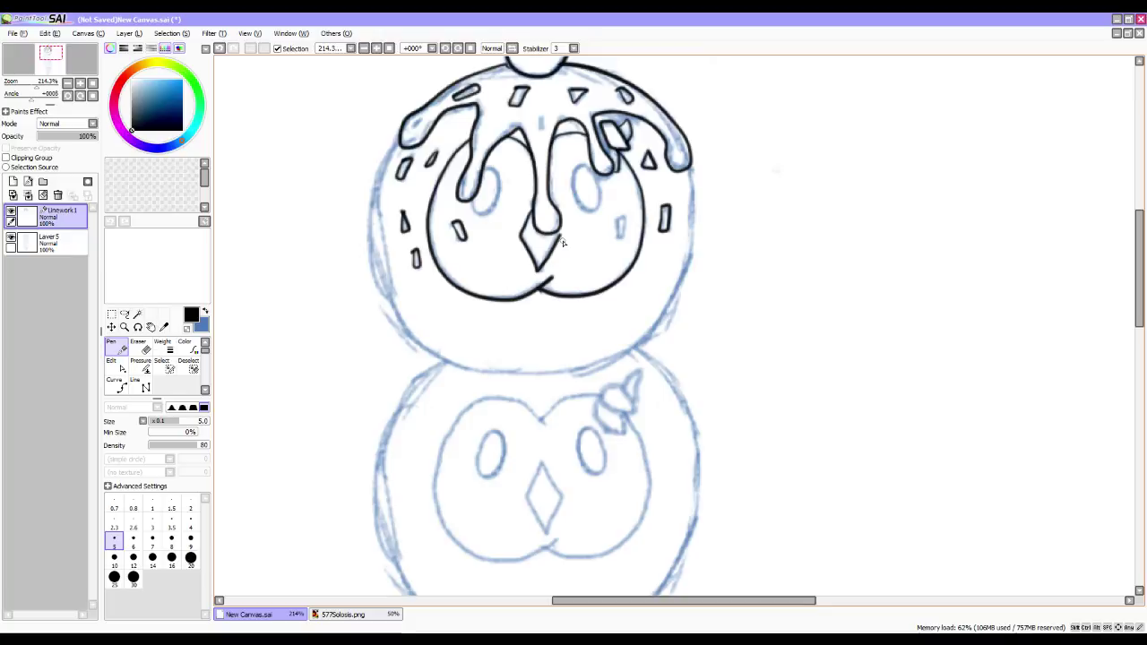
alt+click(560, 235)
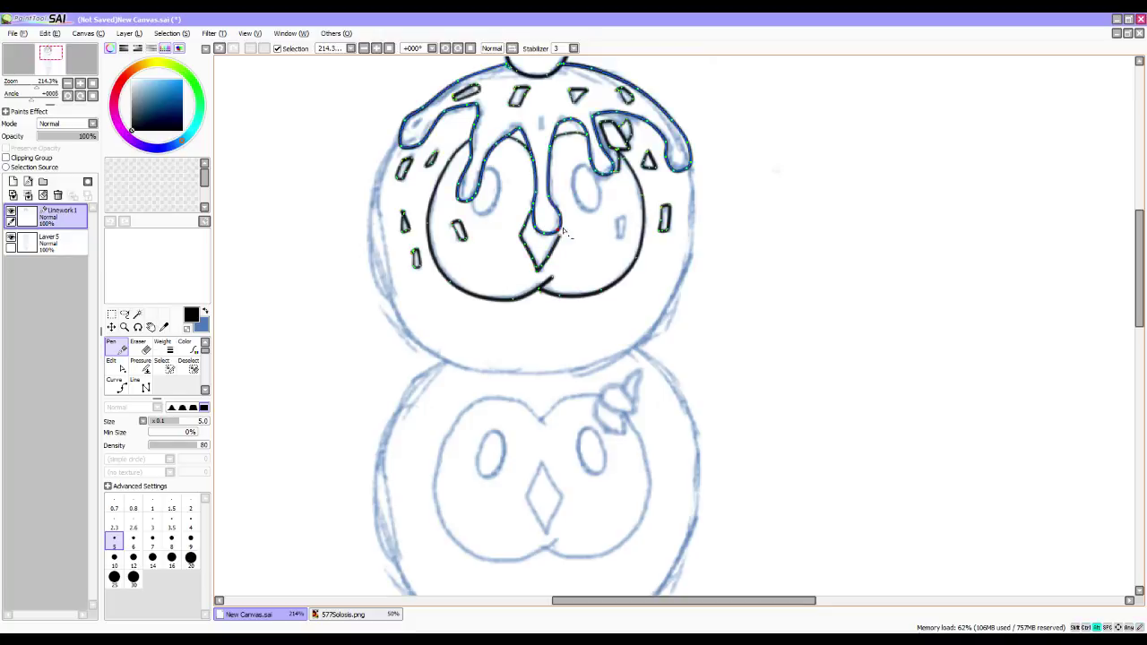
drag(560, 237, 559, 235)
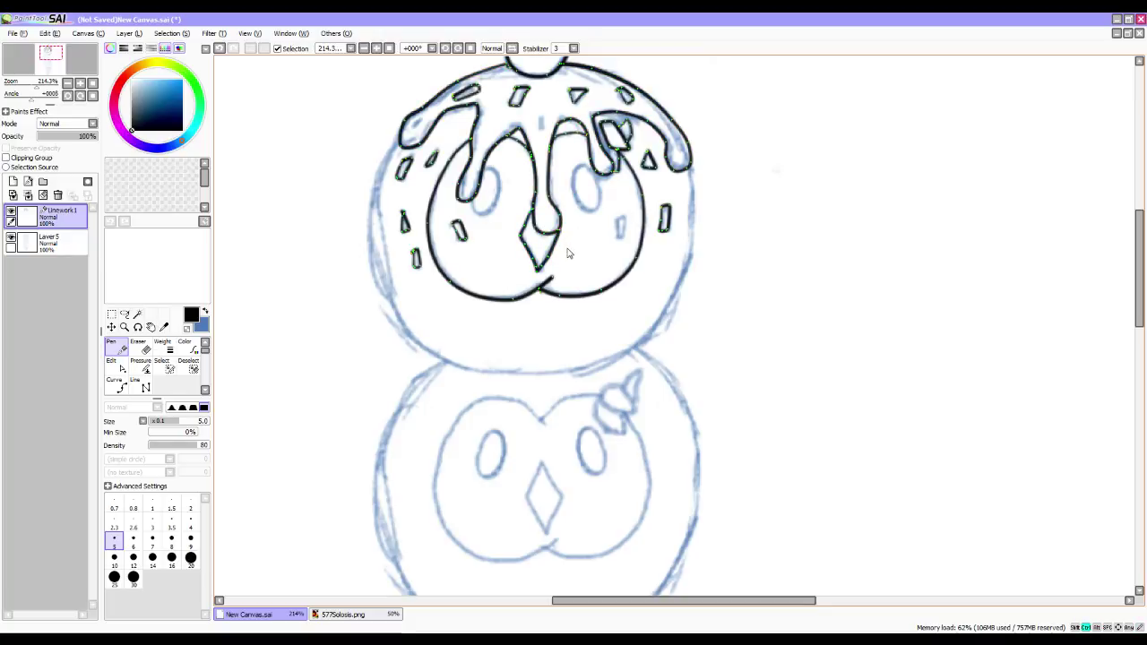
alt+click(549, 261)
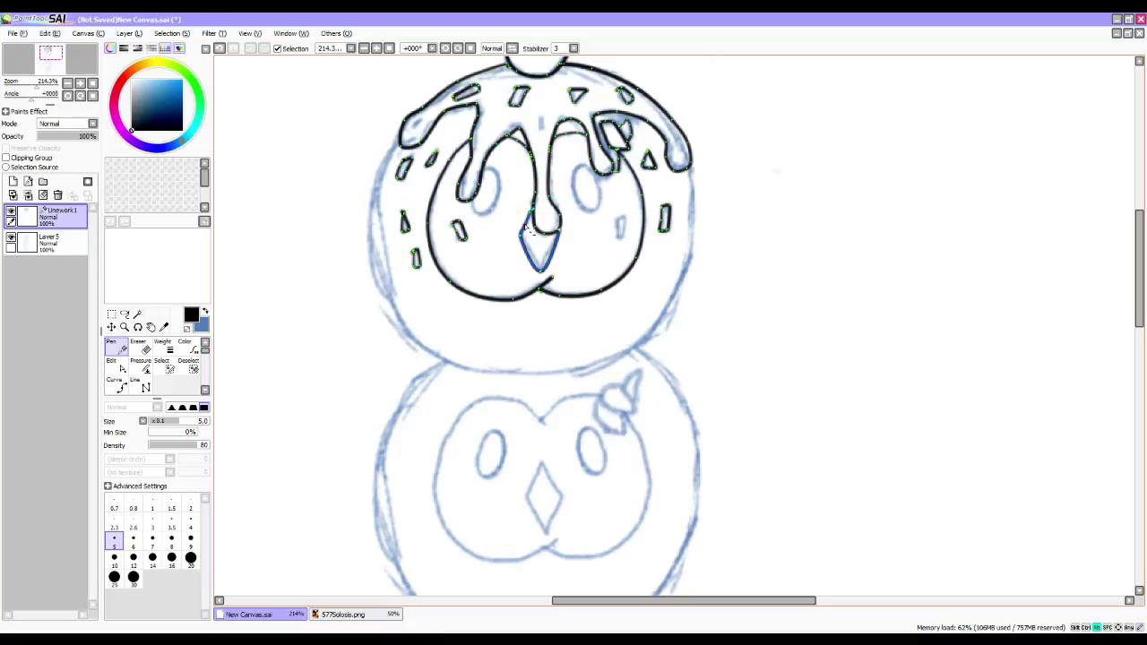
drag(528, 252, 529, 251)
Draw the body outline of the top scoop below the icing, and smooth it to the sketch by removing and moving control points.
mouse_move(545, 187)
mouse_down()
mouse_move(534, 312)
mouse_move(537, 284)
mouse_up()
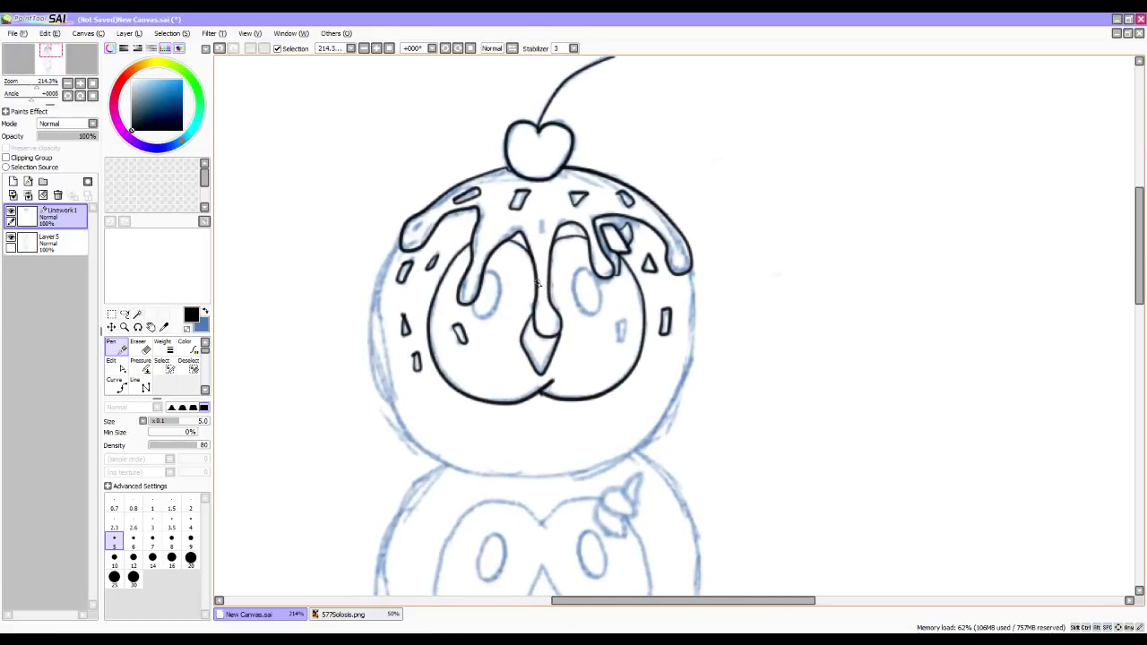
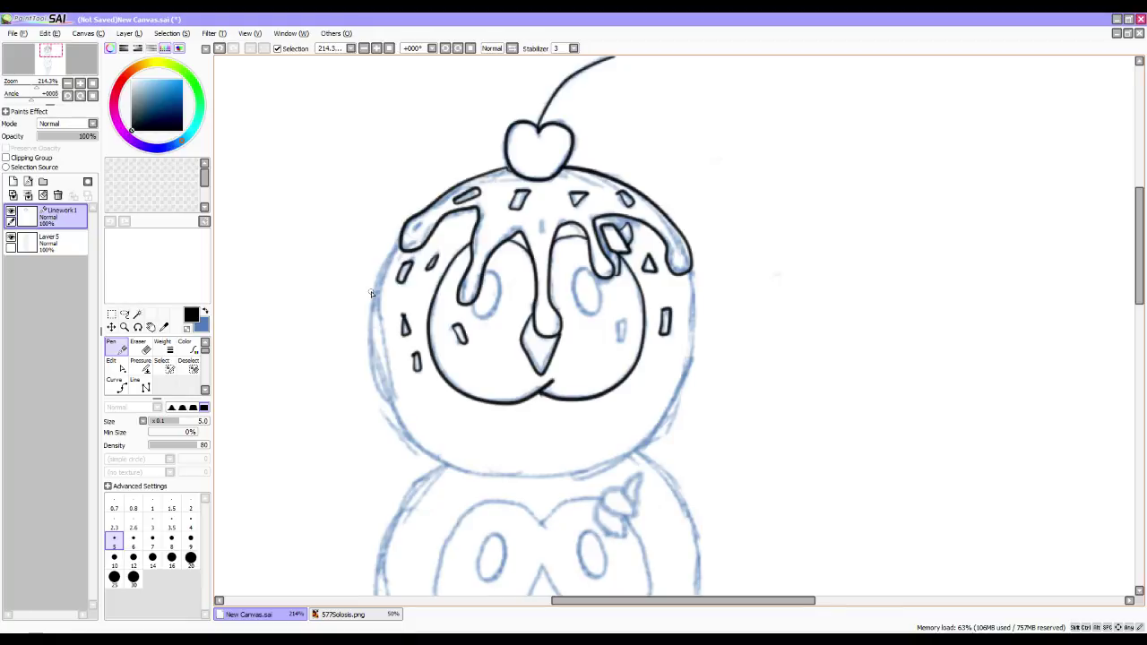
mouse_move(401, 238)
mouse_down()
mouse_move(369, 335)
mouse_move(381, 393)
mouse_move(439, 466)
mouse_move(504, 480)
mouse_move(656, 438)
mouse_move(687, 392)
mouse_move(698, 337)
mouse_move(681, 260)
mouse_up()
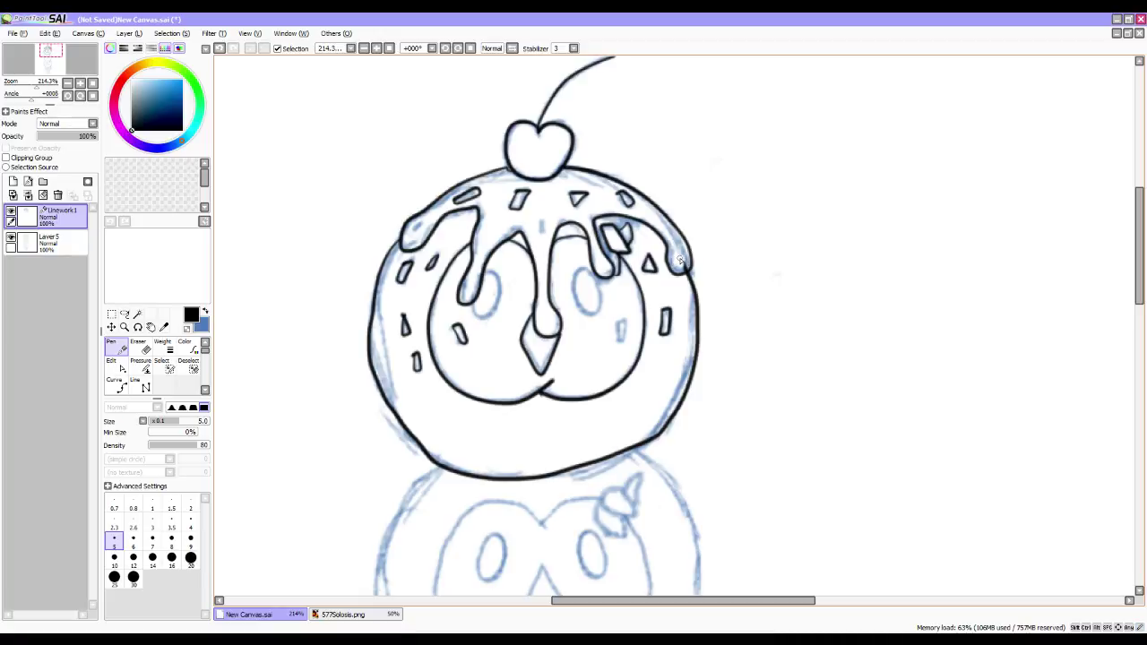
alt+click(373, 357)
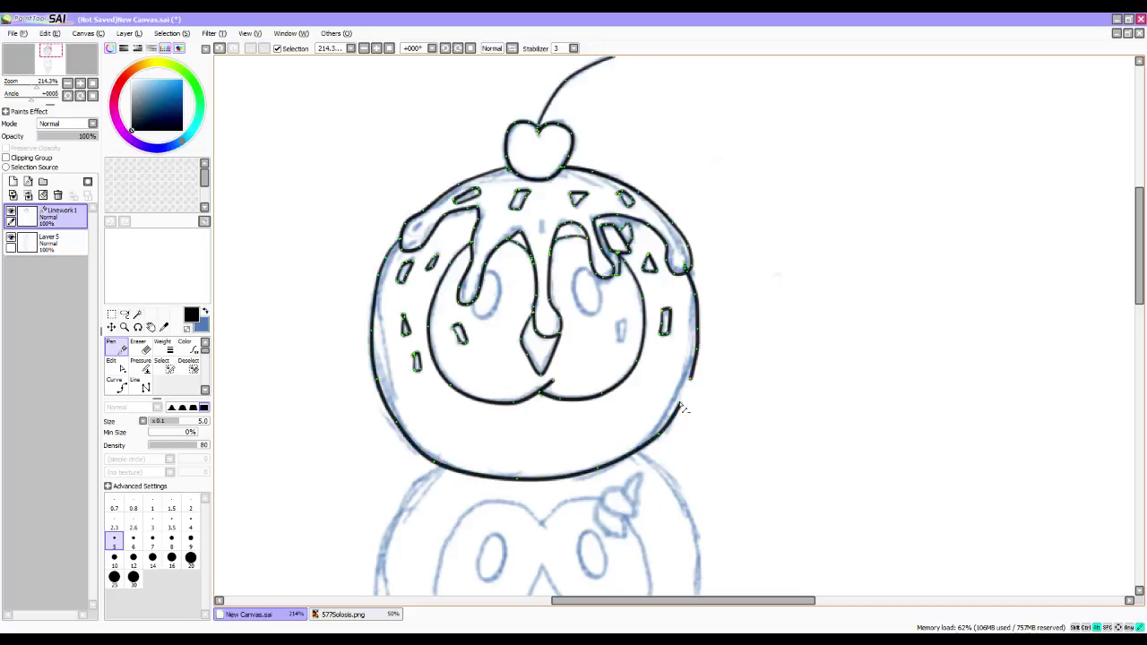
drag(679, 404, 691, 378)
alt+click(691, 379)
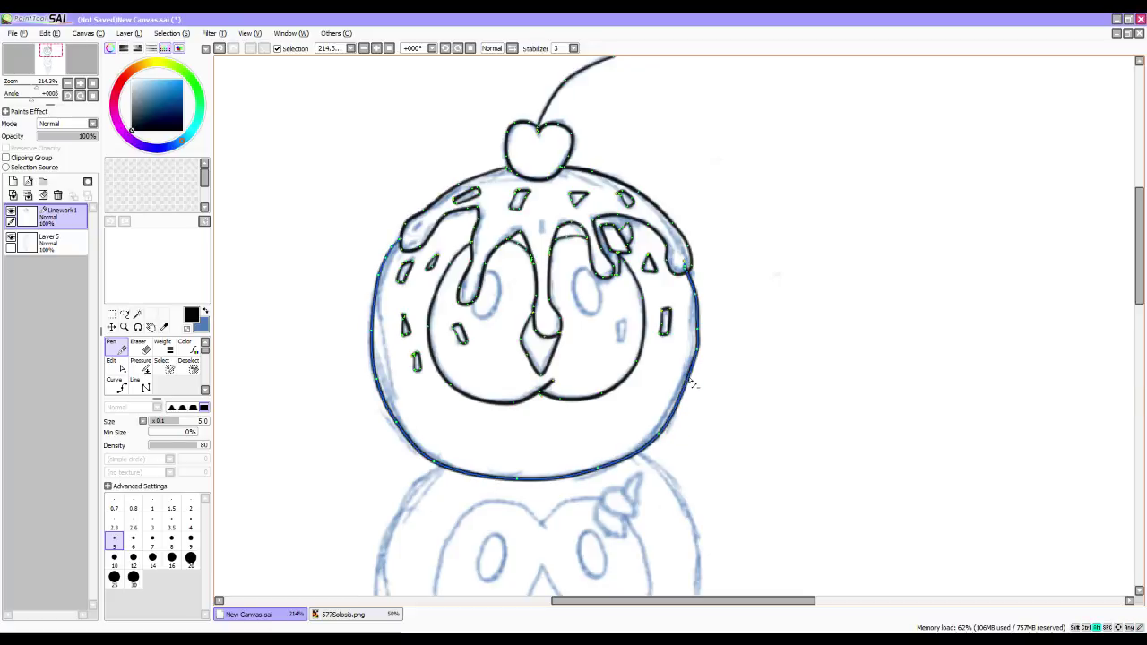
alt+click(697, 350)
mouse_move(698, 330)
mouse_down()
mouse_move(689, 380)
mouse_move(691, 369)
mouse_up()
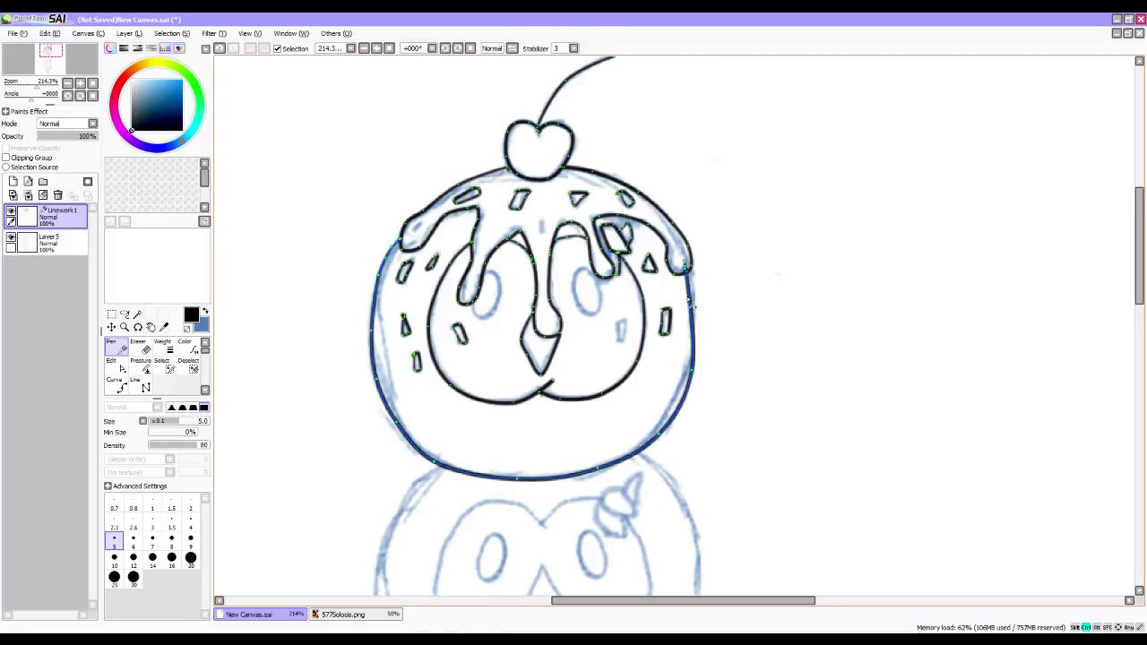
drag(695, 301, 687, 269)
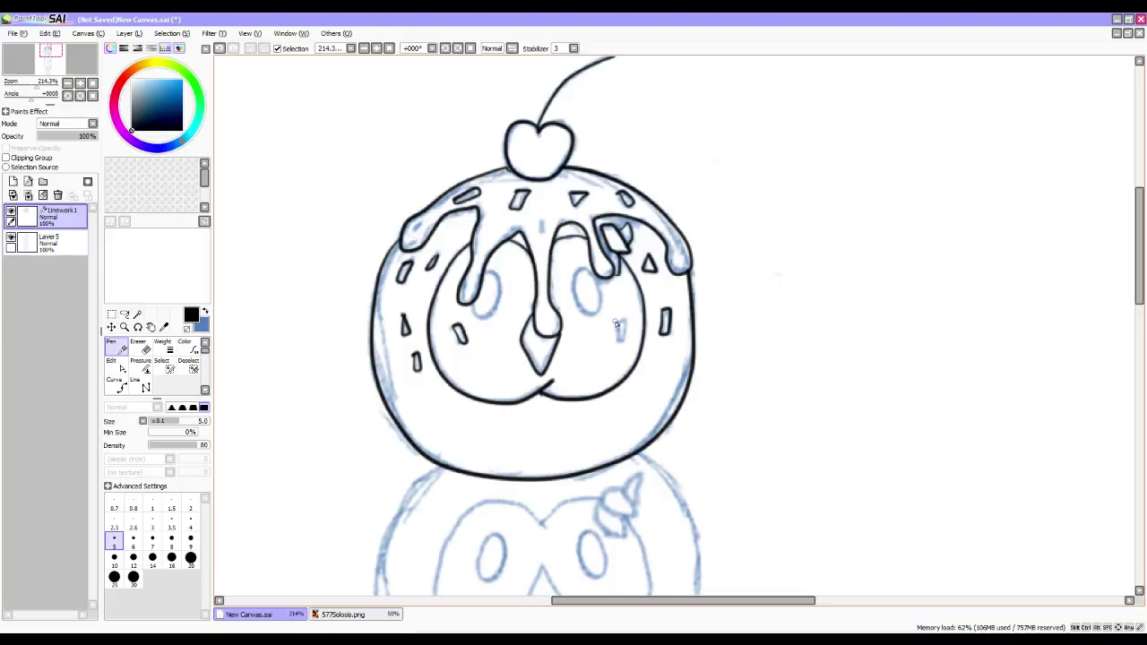
Outline the remaining sprinkle inside the right half of the top scoop's face, undoing the stray strokes.
mouse_move(615, 323)
mouse_down()
mouse_move(624, 345)
mouse_move(626, 324)
mouse_up()
key(ctrl+z)
mouse_move(615, 318)
mouse_down()
mouse_move(616, 342)
mouse_move(618, 322)
mouse_up()
key(ctrl+z)
Draw the right eye oval on the top scoop's face and move its control points to match the sketch.
mouse_move(584, 270)
mouse_down()
mouse_move(570, 301)
mouse_move(602, 308)
mouse_move(594, 273)
mouse_move(576, 266)
mouse_up()
key(ctrl+z)
mouse_move(584, 269)
mouse_down()
mouse_move(584, 307)
mouse_move(598, 294)
mouse_up()
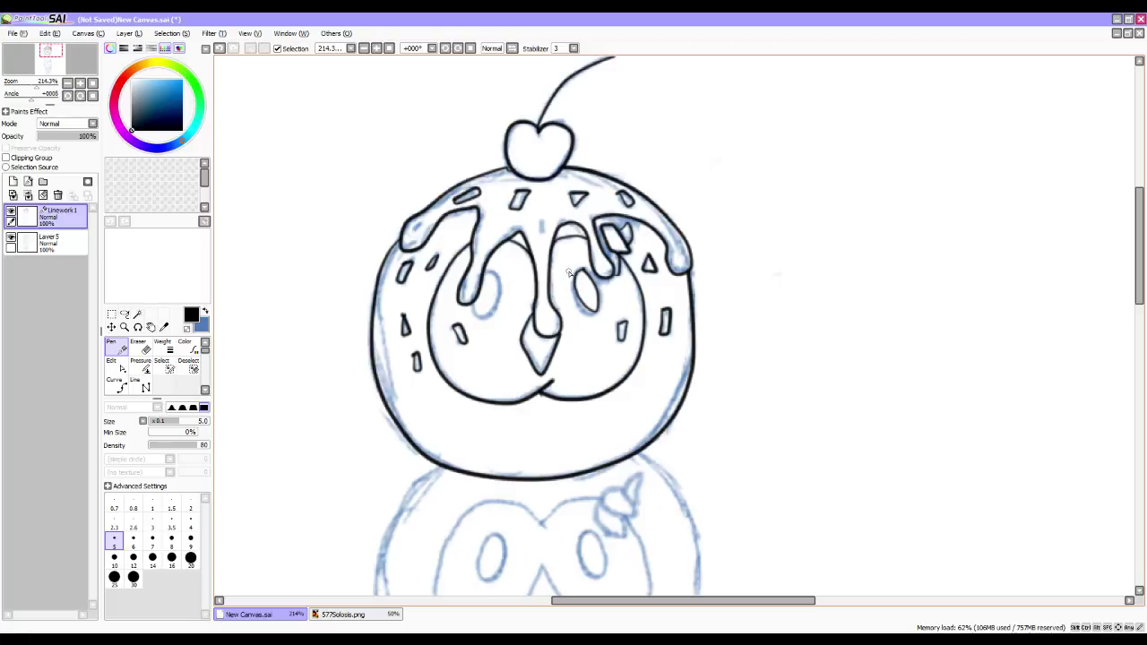
key(alt)
key(ctrl)
drag(578, 290, 573, 290)
key(ctrl)
mouse_move(598, 296)
mouse_down()
mouse_move(606, 302)
mouse_move(594, 283)
mouse_up()
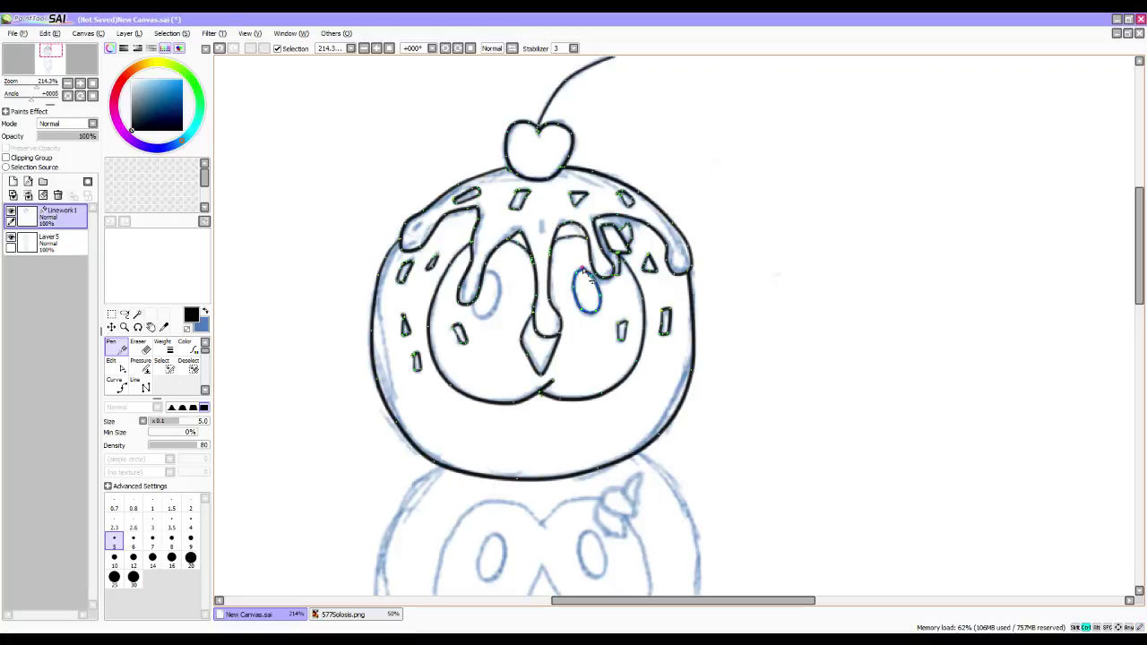
key(ctrl)
Draw the top scoop's left eye from the edge of the icing drip and adjust its control points to fit the sketch.
mouse_move(482, 276)
mouse_down()
mouse_move(504, 294)
mouse_move(477, 322)
mouse_move(475, 292)
mouse_up()
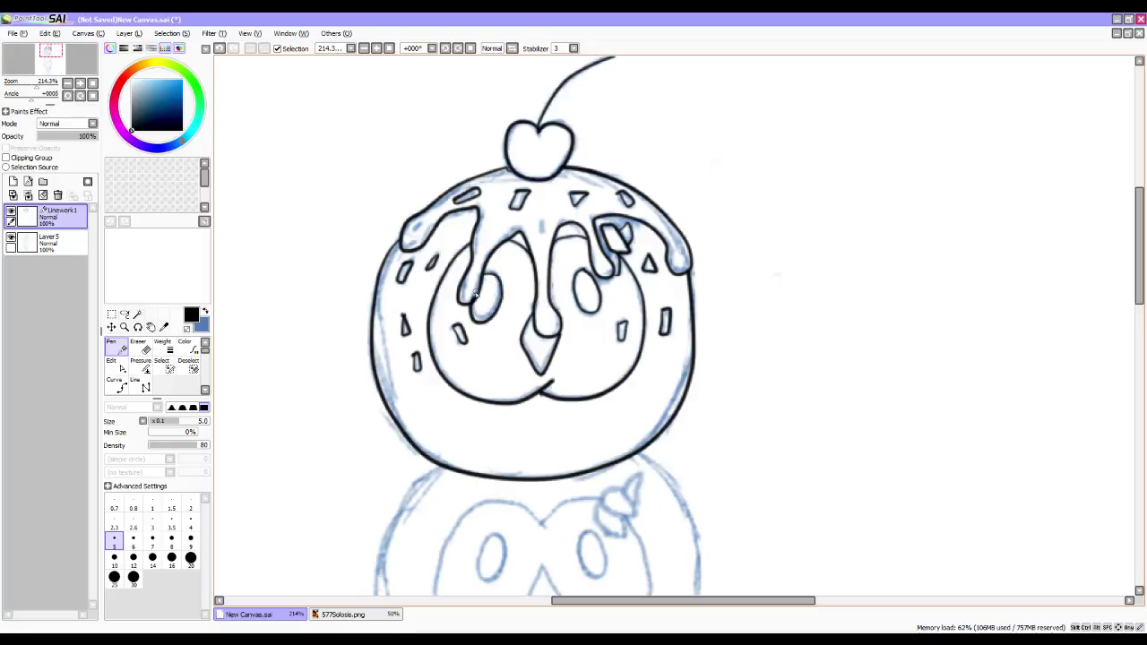
key(ctrl)
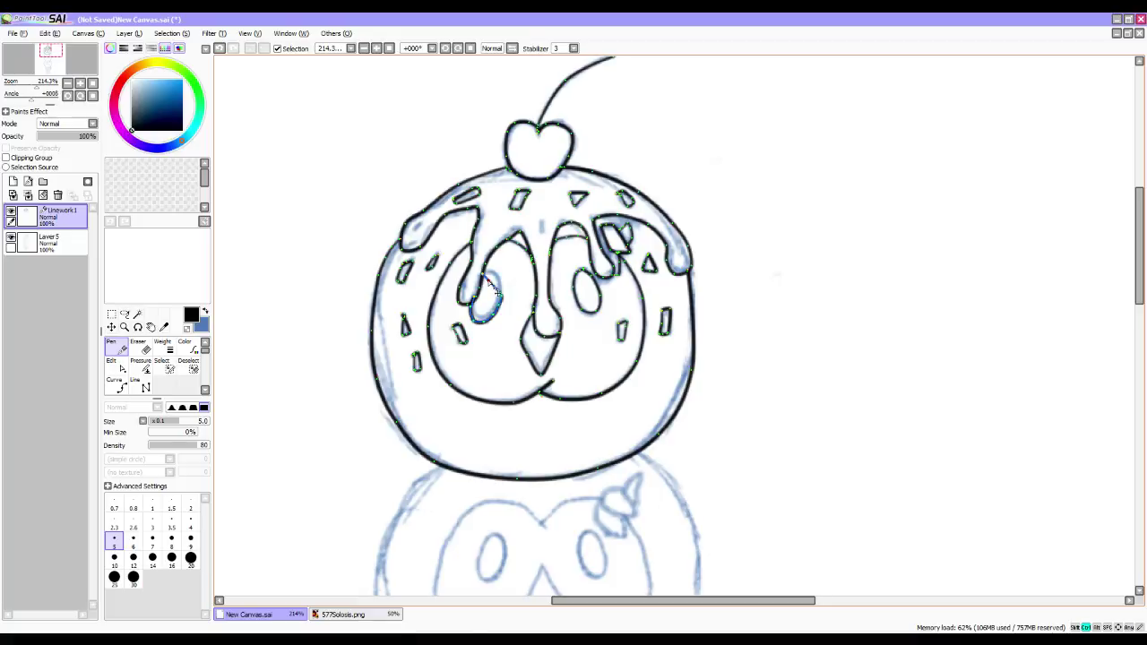
key(ctrl)
drag(476, 322, 474, 322)
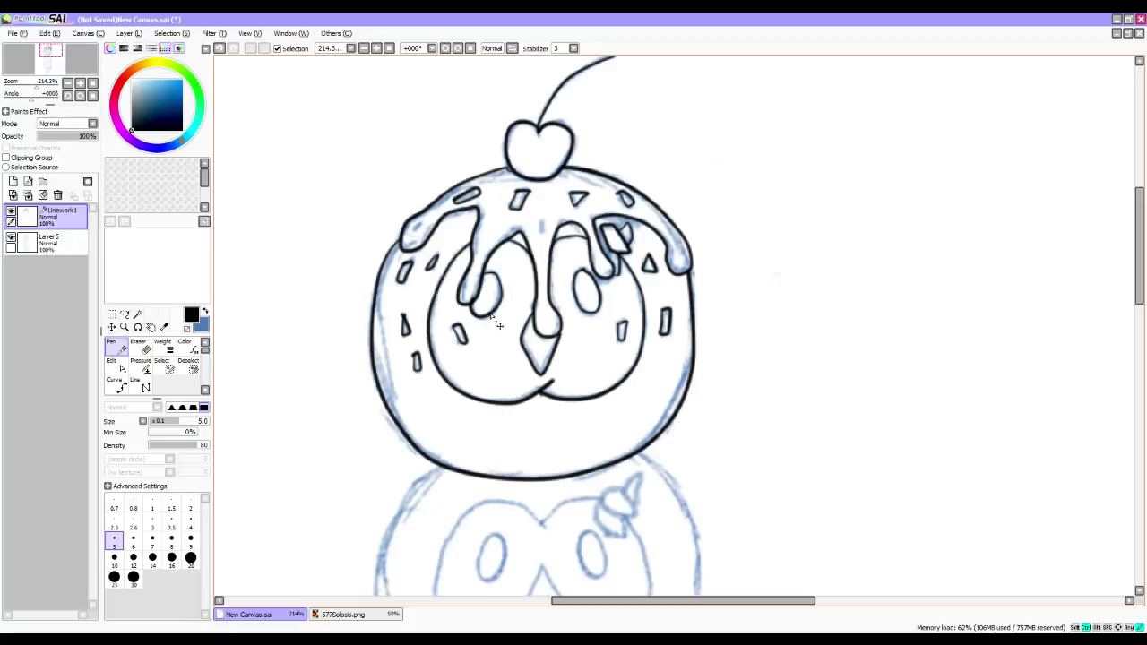
key(ctrl)
key(ctrl)
key(ctrl)
drag(472, 307, 477, 311)
Draw the middle scoop's outline starting and ending at the top scoop, and smooth its right side to the sketch by editing control points.
drag(559, 479, 542, 251)
mouse_move(531, 428)
mouse_down()
mouse_move(527, 261)
mouse_move(526, 391)
mouse_up()
key(ctrl+s)
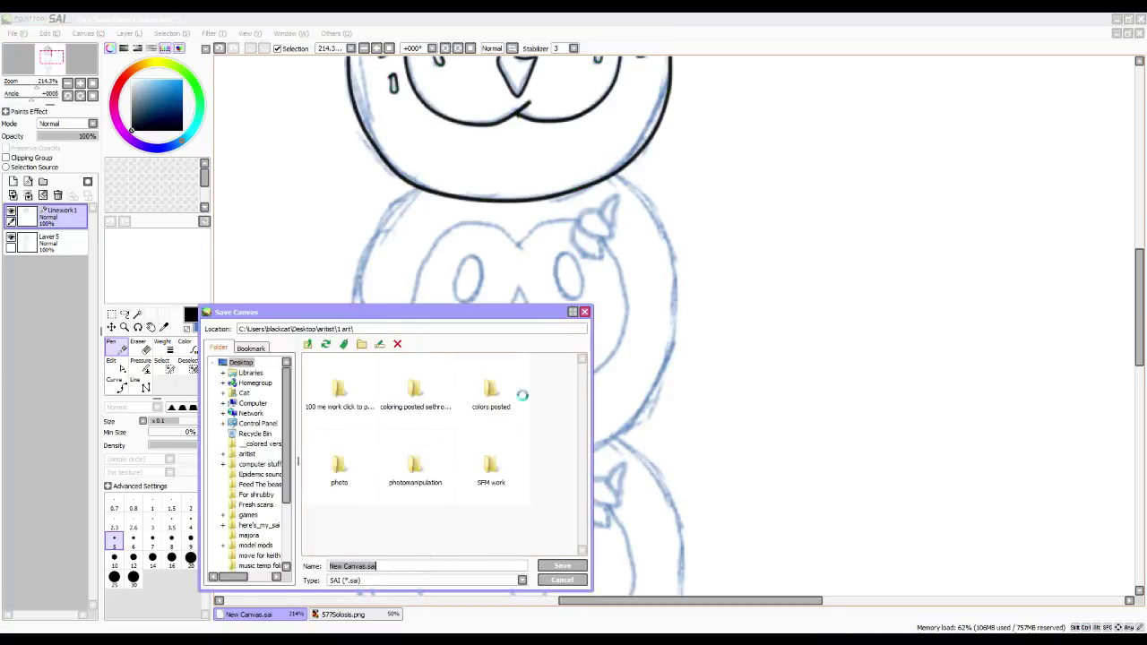
click(569, 583)
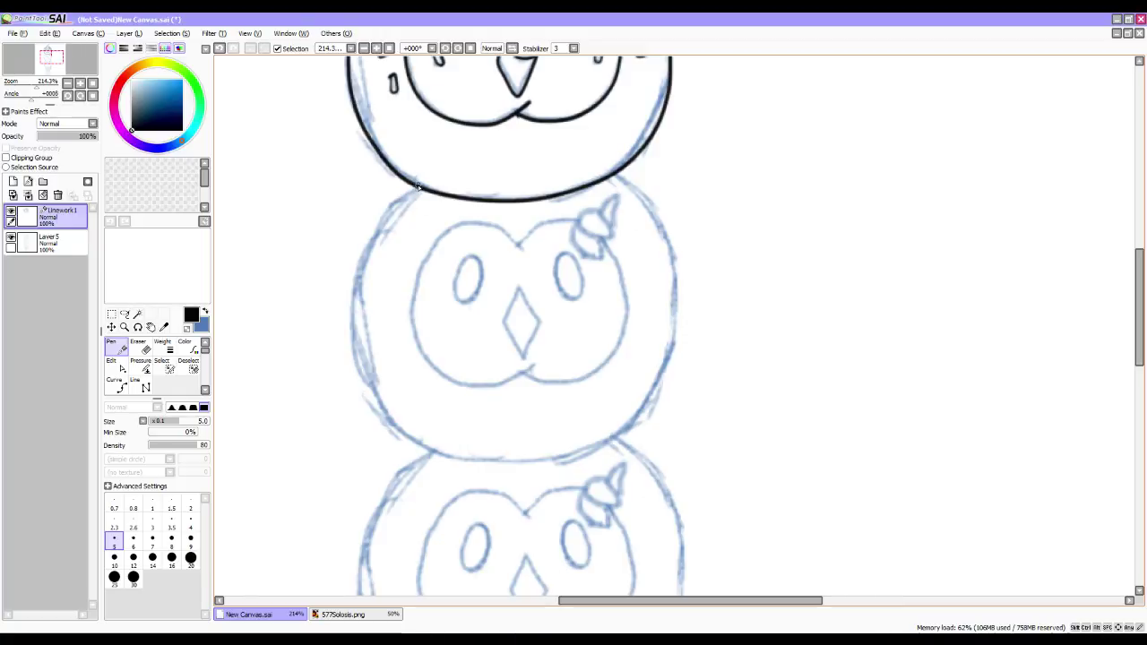
mouse_move(417, 186)
mouse_down()
mouse_move(365, 257)
mouse_move(353, 309)
mouse_move(365, 405)
mouse_move(430, 458)
mouse_move(500, 469)
mouse_move(602, 448)
mouse_move(649, 416)
mouse_move(684, 326)
mouse_move(686, 281)
mouse_move(676, 235)
mouse_move(617, 179)
mouse_up()
key(ctrl)
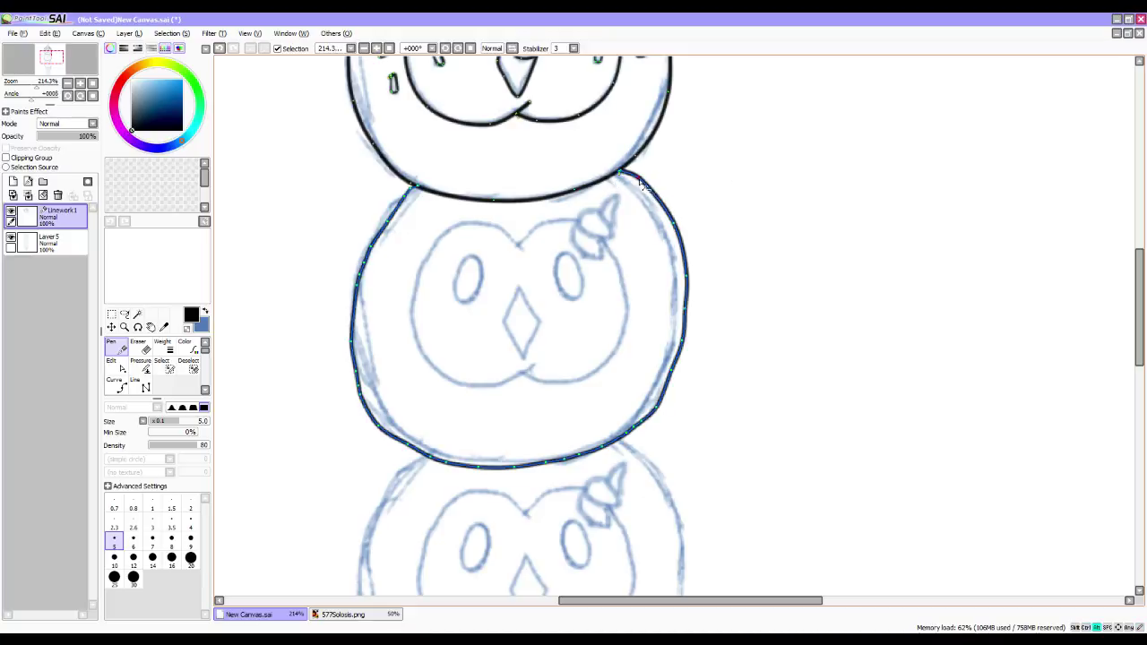
mouse_move(641, 182)
mouse_down()
mouse_move(676, 228)
mouse_move(684, 282)
mouse_move(662, 274)
mouse_move(678, 245)
mouse_up()
alt+click(685, 310)
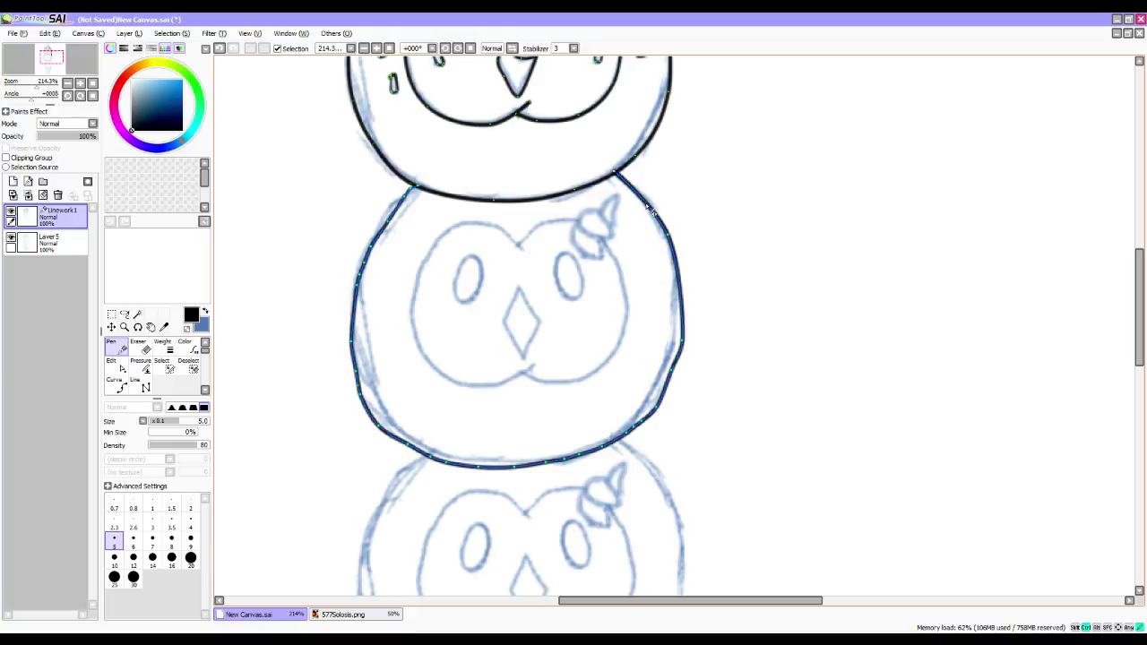
alt+click(672, 368)
mouse_move(673, 318)
mouse_down()
mouse_move(678, 330)
mouse_move(680, 310)
mouse_up()
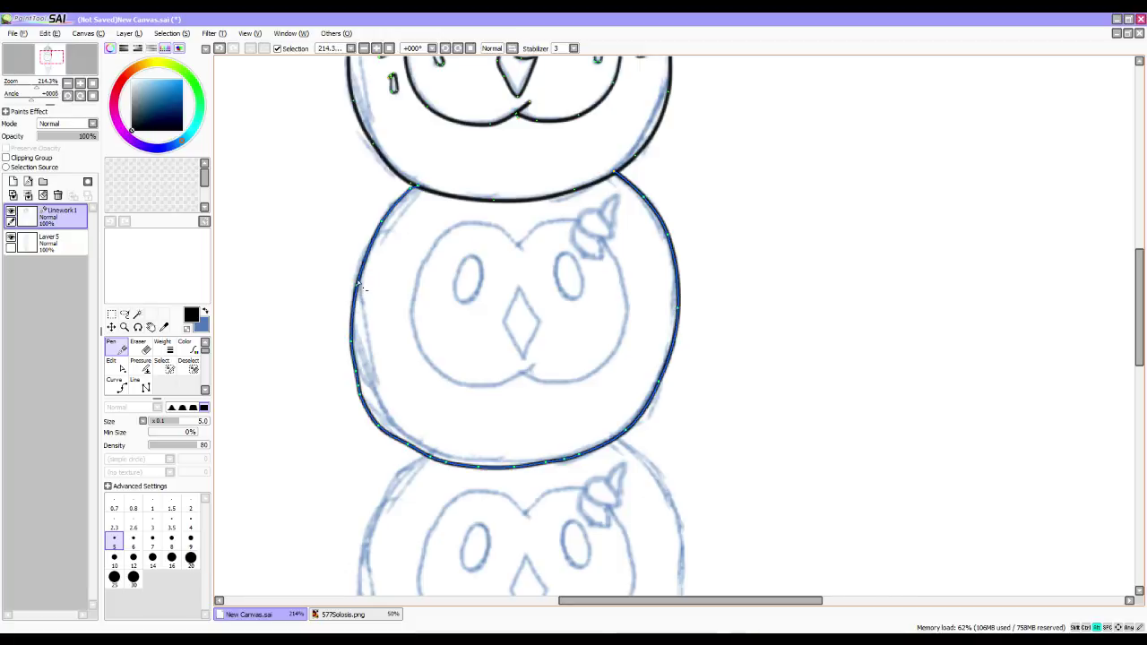
Smooth the left side of the middle scoop's outline by removing extra control points and pulling the curve to the sketch.
alt+click(351, 343)
alt+click(356, 371)
alt+click(359, 385)
alt+click(362, 397)
drag(369, 382, 359, 369)
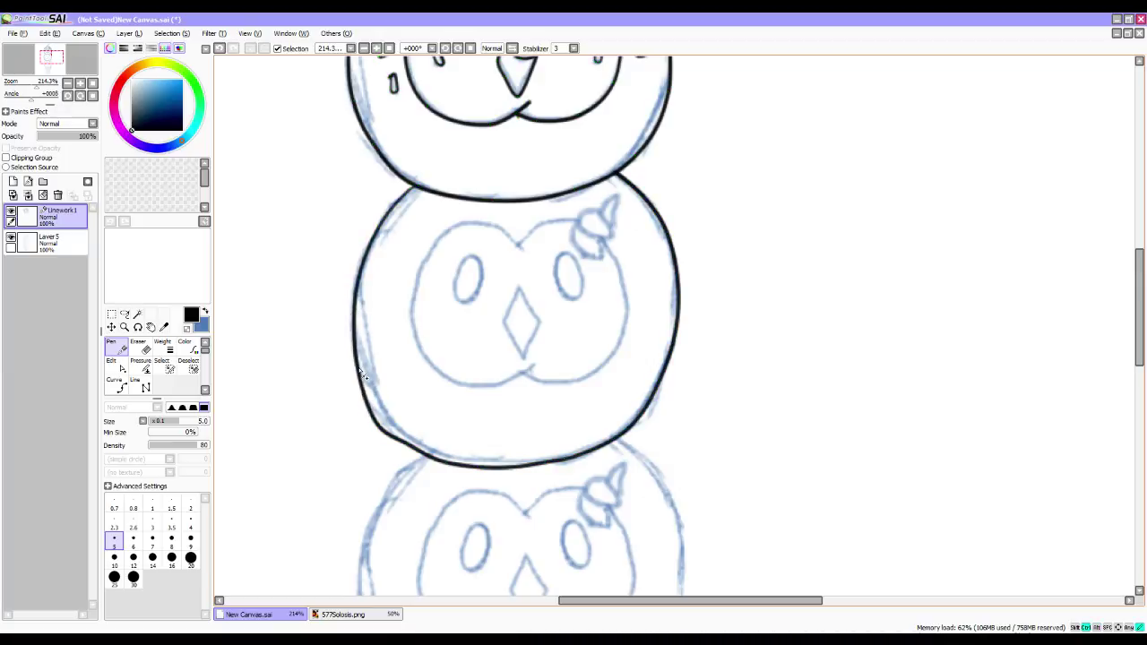
Smooth the bottom and lower-left corner of the middle scoop's outline by removing extra control points and reshaping the curve.
drag(428, 458, 514, 470)
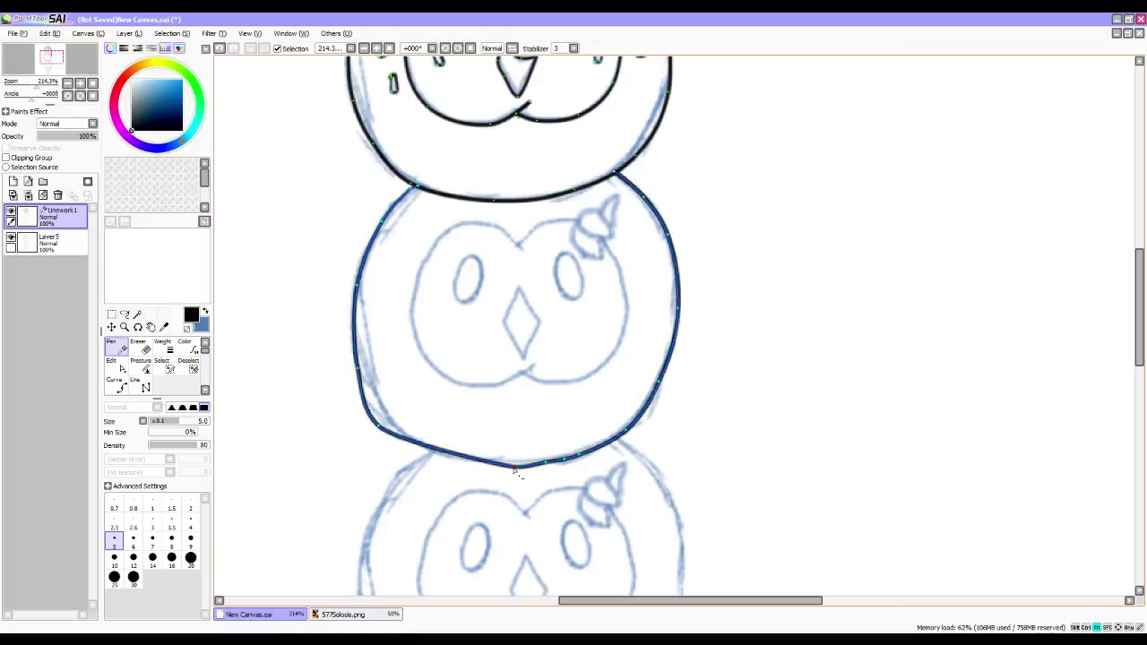
alt+click(515, 468)
alt+click(546, 462)
alt+click(565, 459)
alt+click(578, 455)
drag(513, 436, 513, 465)
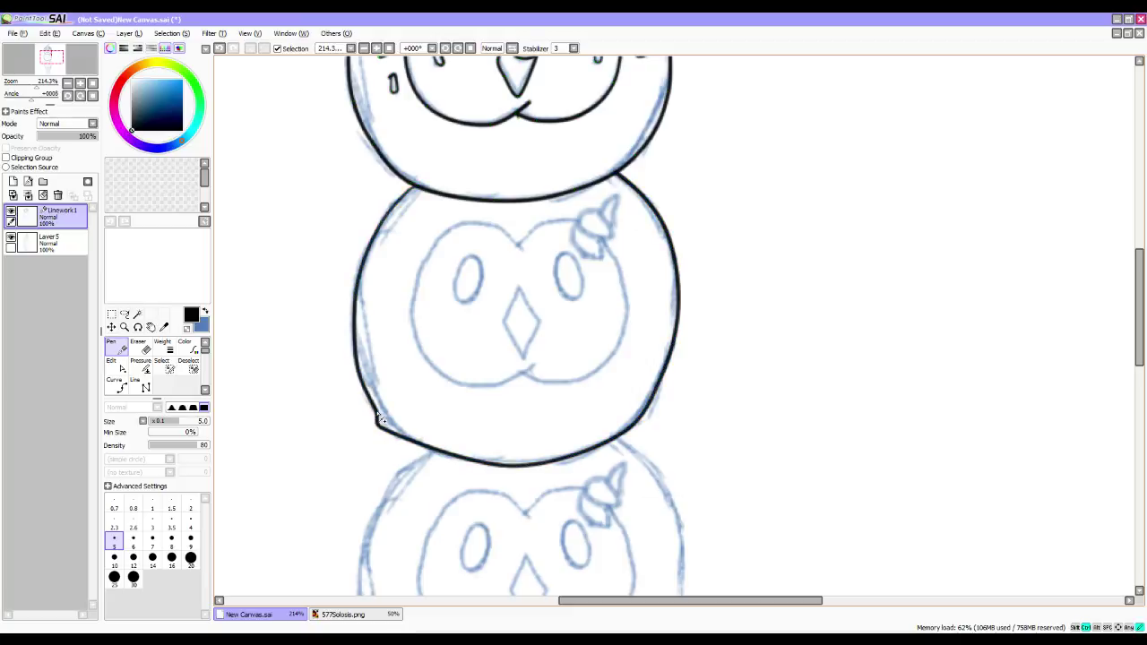
alt+click(379, 429)
drag(387, 433, 389, 428)
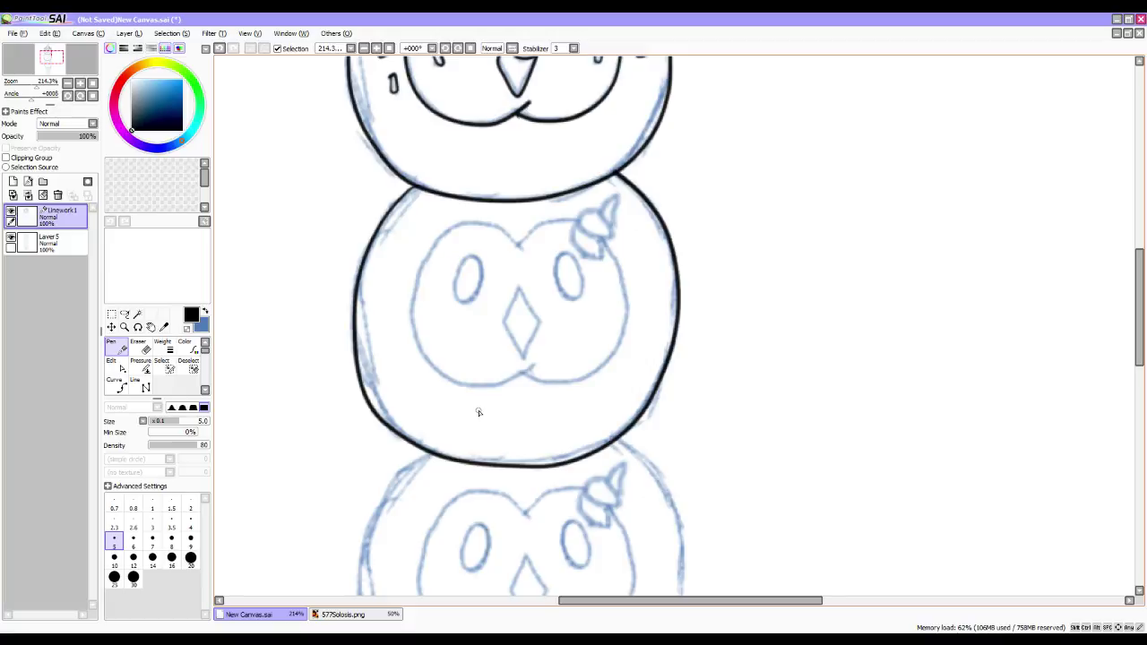
Draw the left half of the middle scoop's face outline and smooth its upper curve by removing and moving control points.
mouse_move(520, 248)
mouse_down()
mouse_move(483, 221)
mouse_move(437, 241)
mouse_move(419, 263)
mouse_move(415, 336)
mouse_move(434, 368)
mouse_move(473, 384)
mouse_move(531, 353)
mouse_up()
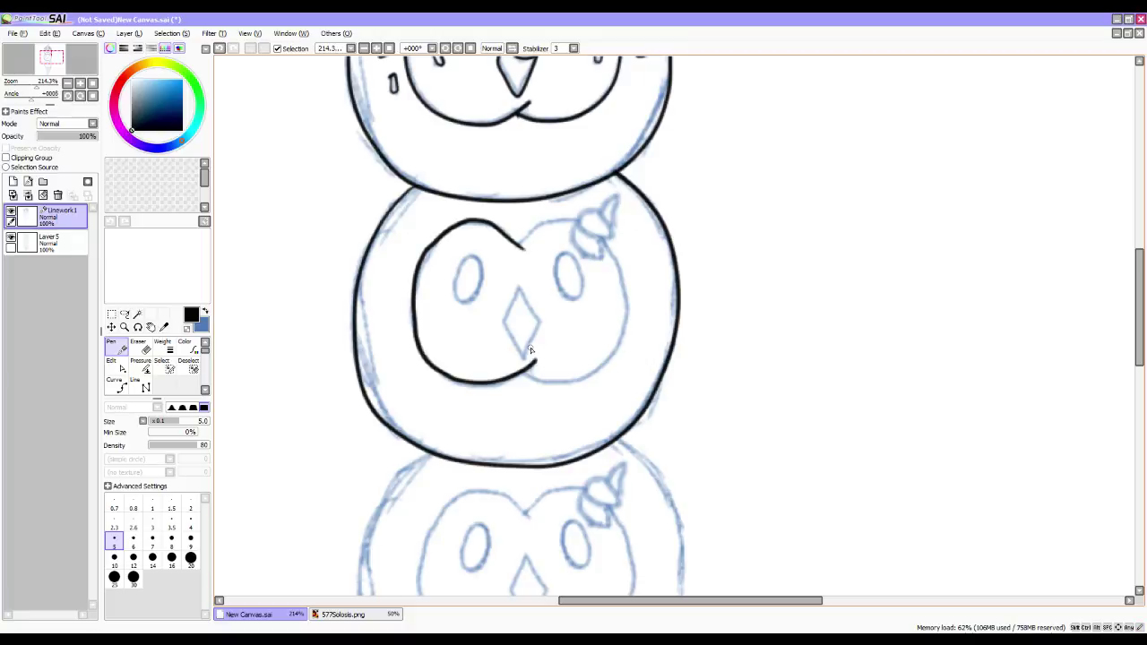
drag(449, 231, 501, 228)
alt+click(485, 223)
key(ctrl)
key(ctrl)
key(ctrl)
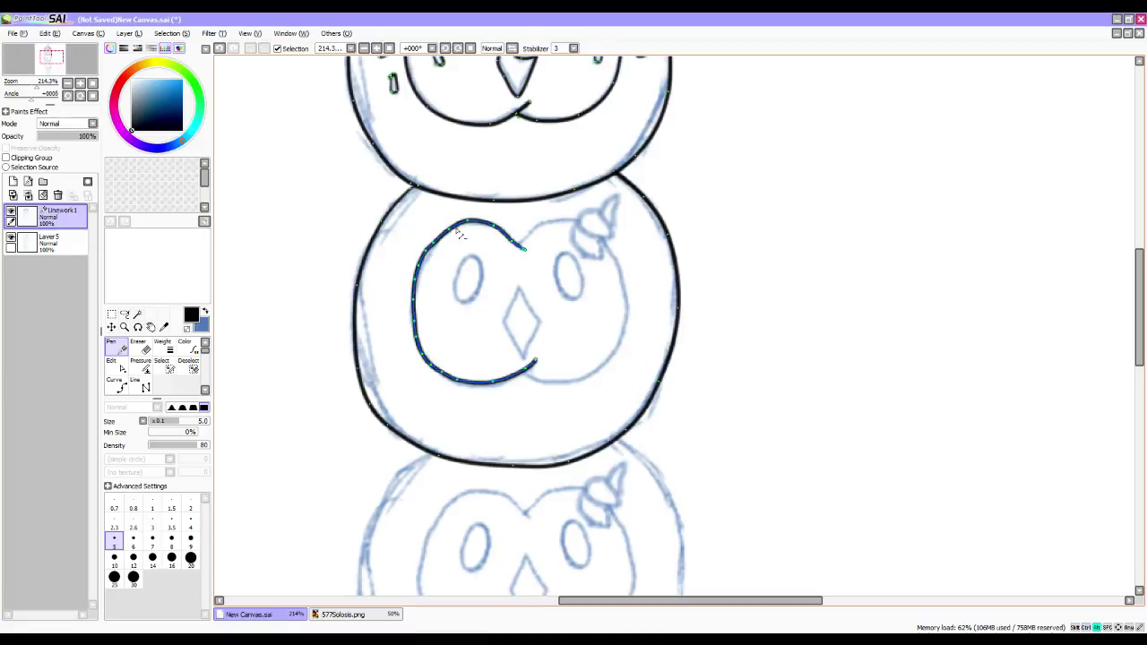
alt+click(450, 230)
alt+click(434, 242)
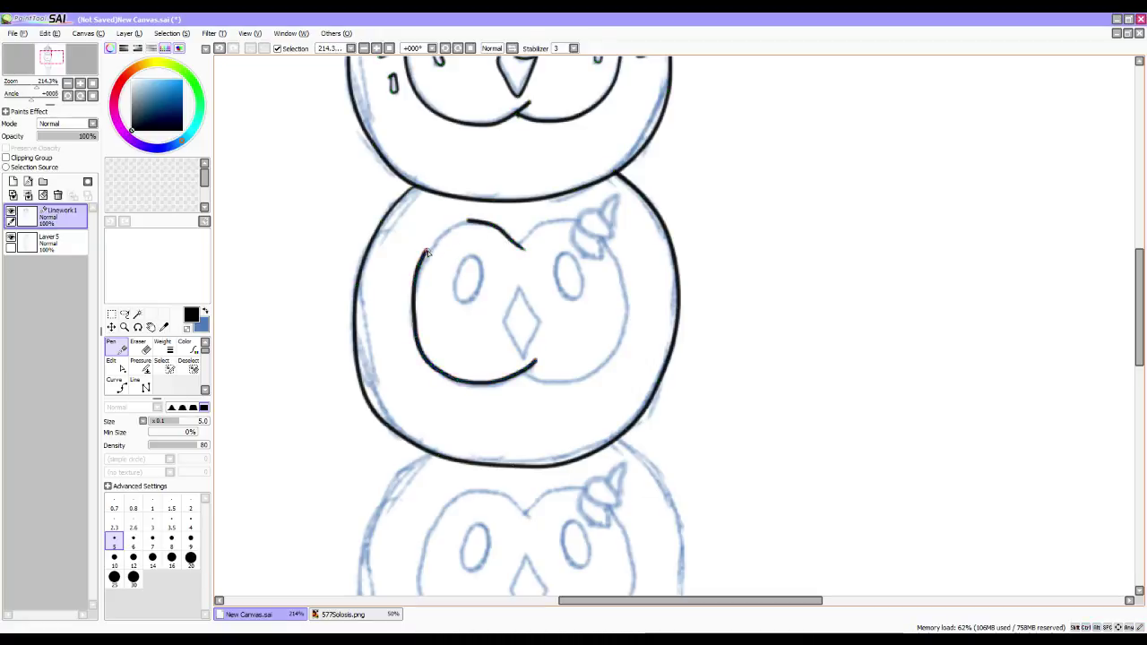
alt+click(427, 252)
alt+click(419, 264)
drag(429, 262, 432, 240)
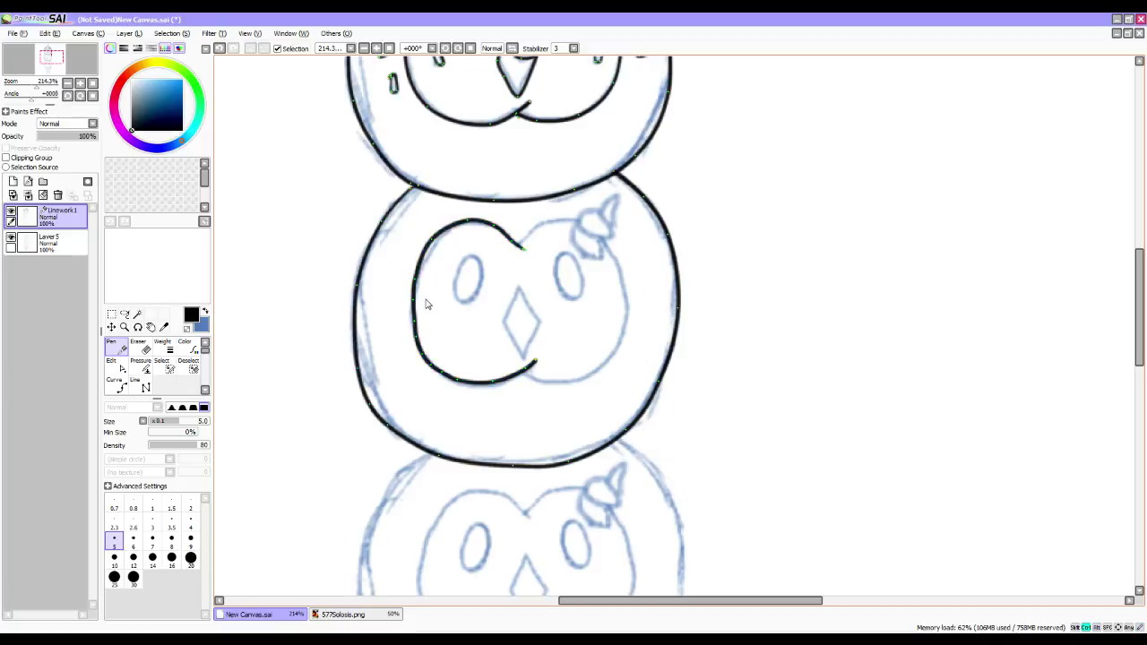
Smooth the lower-left curve of the middle scoop's face outline by removing extra control points and moving the remaining ones.
alt+click(416, 337)
drag(417, 327, 414, 344)
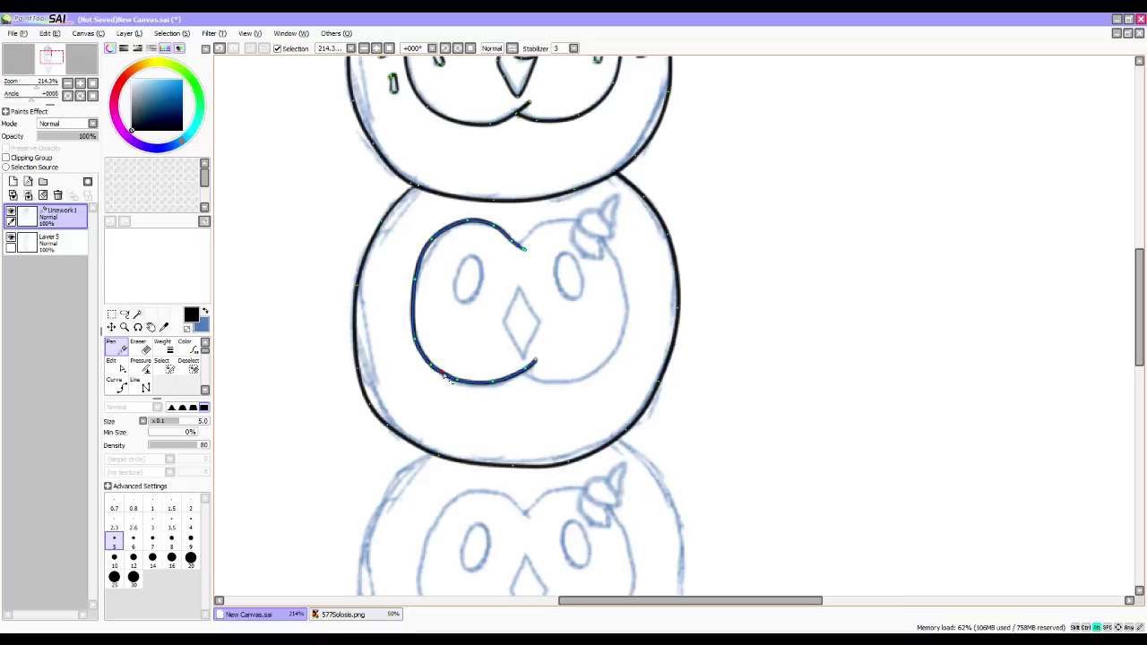
alt+click(455, 379)
alt+click(432, 366)
drag(434, 372, 453, 380)
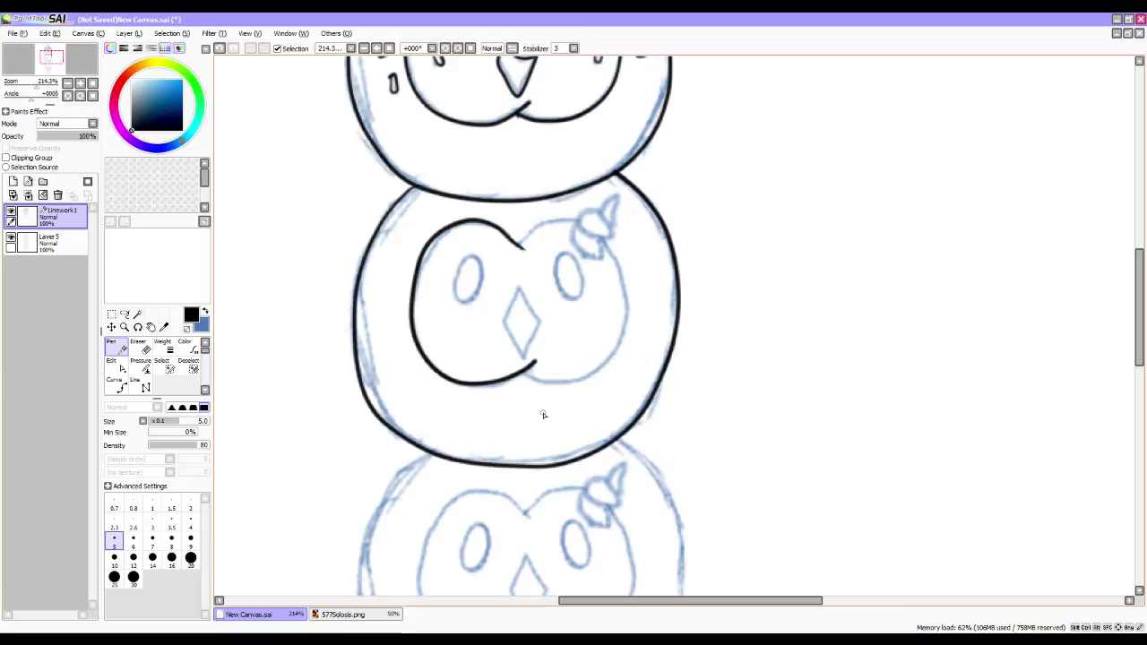
Draw the upper-right arc of the middle scoop's face from the central notch to the ornament, and smooth its curve.
mouse_move(518, 246)
mouse_down()
mouse_move(551, 224)
mouse_move(579, 225)
mouse_move(551, 222)
mouse_move(516, 250)
mouse_up()
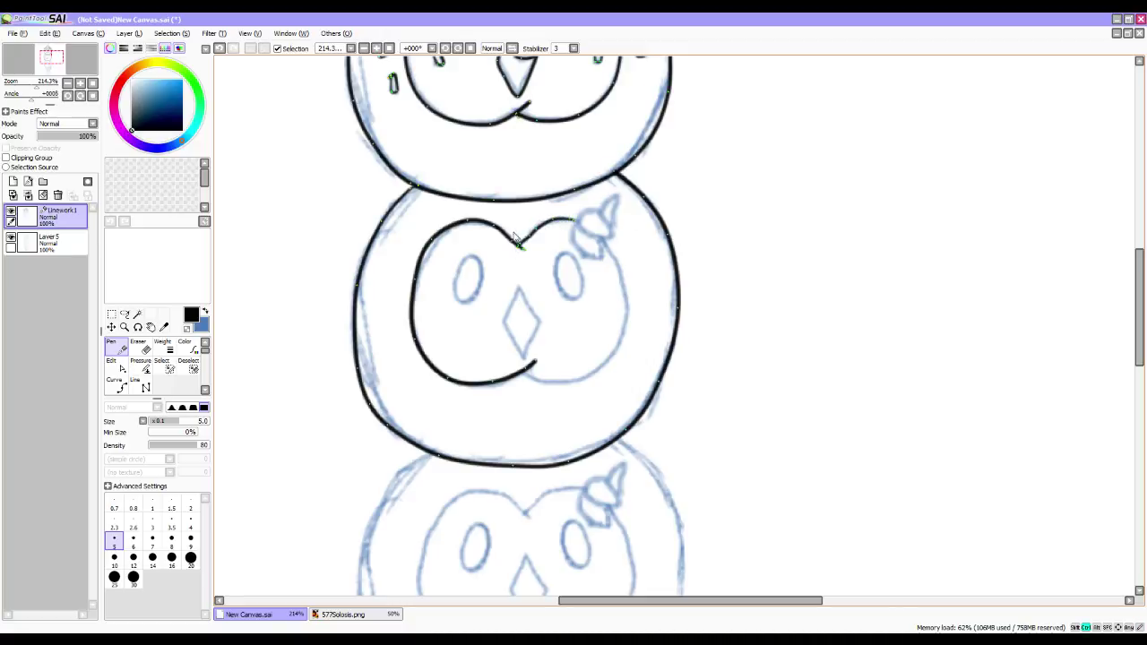
alt+click(536, 230)
alt+click(555, 221)
drag(558, 228, 542, 228)
Outline the three-part ornament at the upper right of the middle scoop's face and adjust its lower edge.
mouse_move(600, 235)
mouse_down()
mouse_move(602, 255)
mouse_move(585, 258)
mouse_move(573, 228)
mouse_move(614, 239)
mouse_move(598, 211)
mouse_move(579, 226)
mouse_move(619, 194)
mouse_move(612, 229)
mouse_up()
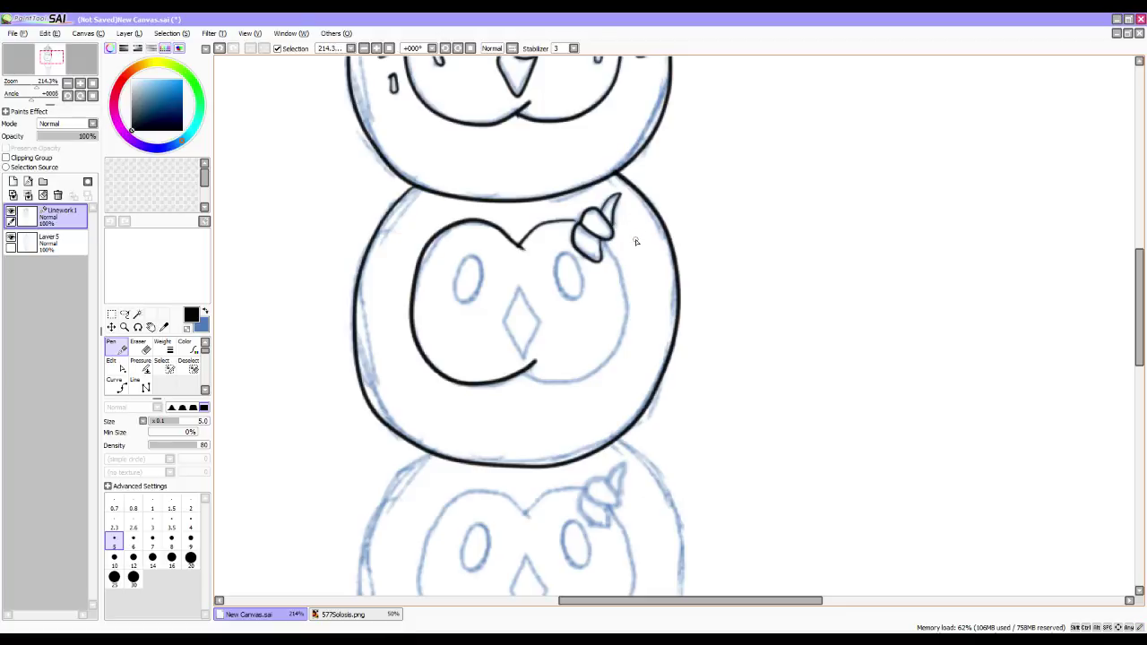
ctrl+drag(602, 251, 606, 251)
key(ctrl)
Draw the right side of the middle scoop's face from the ornament to the bottom notch, and smooth its curve to the sketch.
mouse_move(604, 244)
mouse_down()
mouse_move(626, 317)
mouse_move(607, 365)
mouse_move(570, 385)
mouse_move(522, 373)
mouse_up()
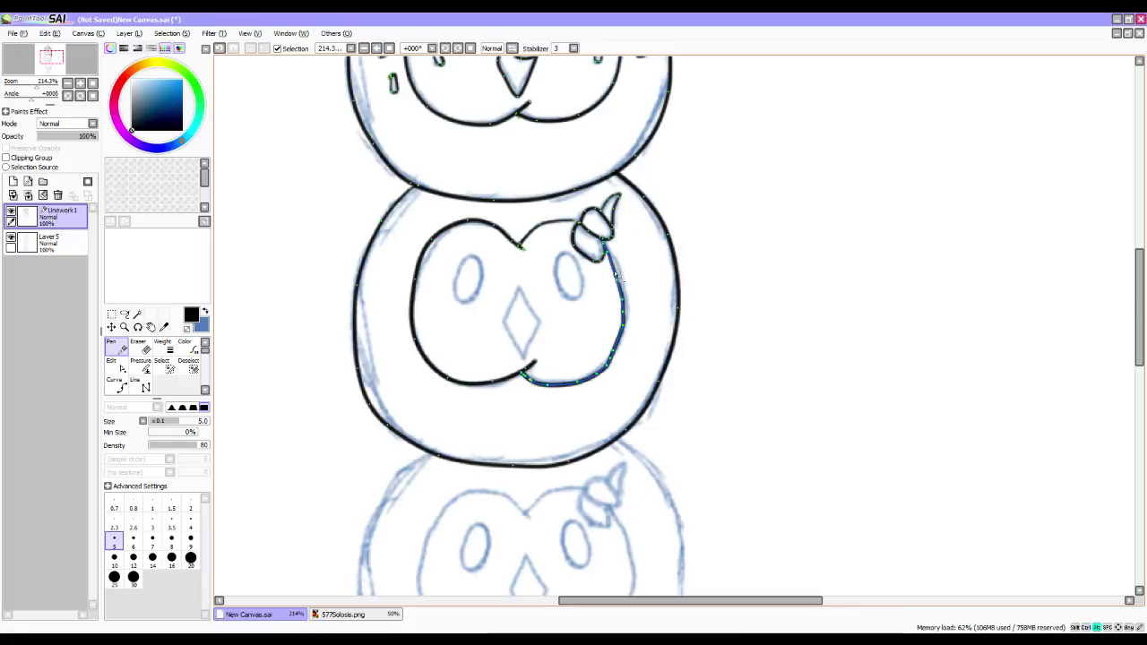
alt+click(624, 312)
ctrl+drag(614, 276, 625, 294)
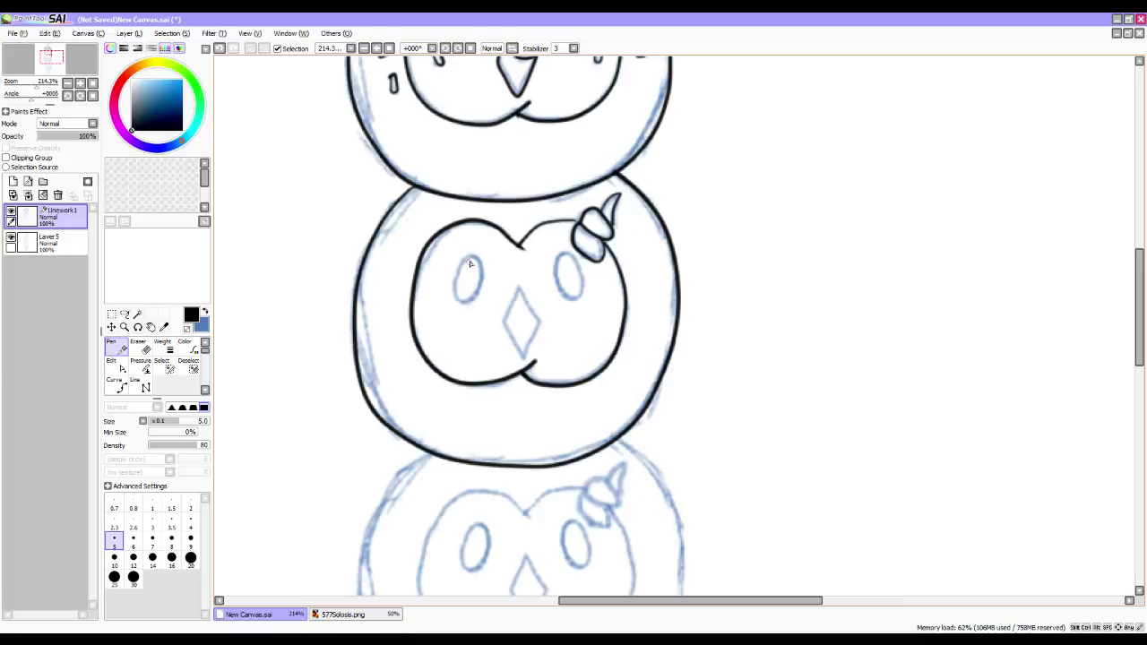
Outline the left eye of the middle scoop's face over the sketch and reshape its top and lower curve.
mouse_move(472, 257)
mouse_down()
mouse_move(455, 302)
mouse_move(473, 298)
mouse_move(472, 259)
mouse_up()
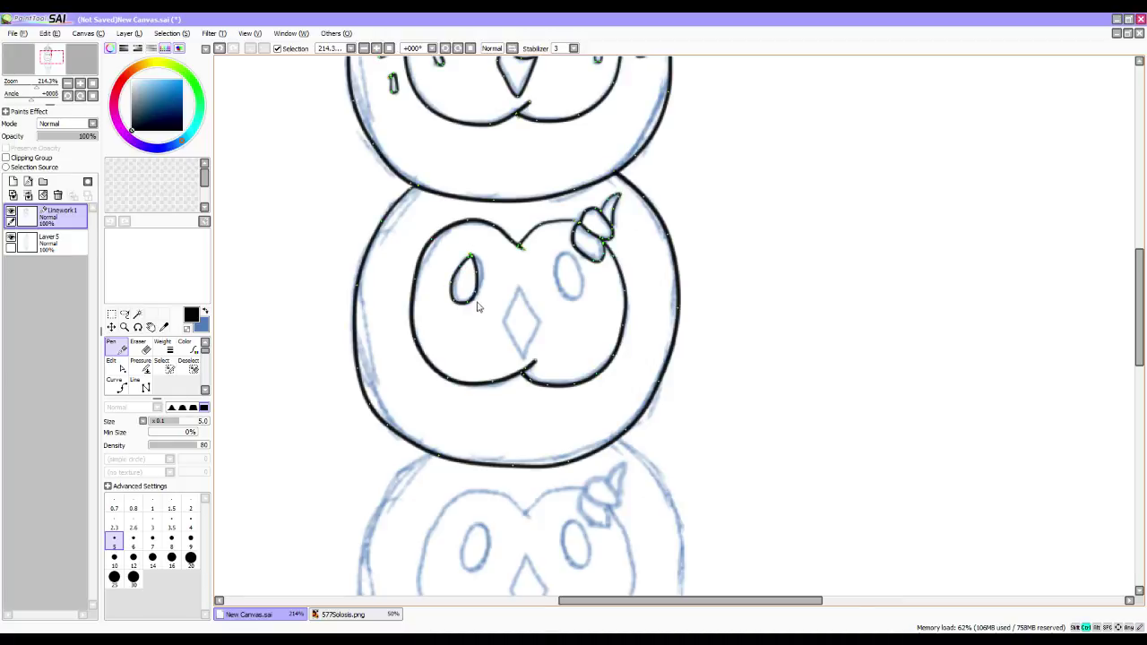
key(ctrl)
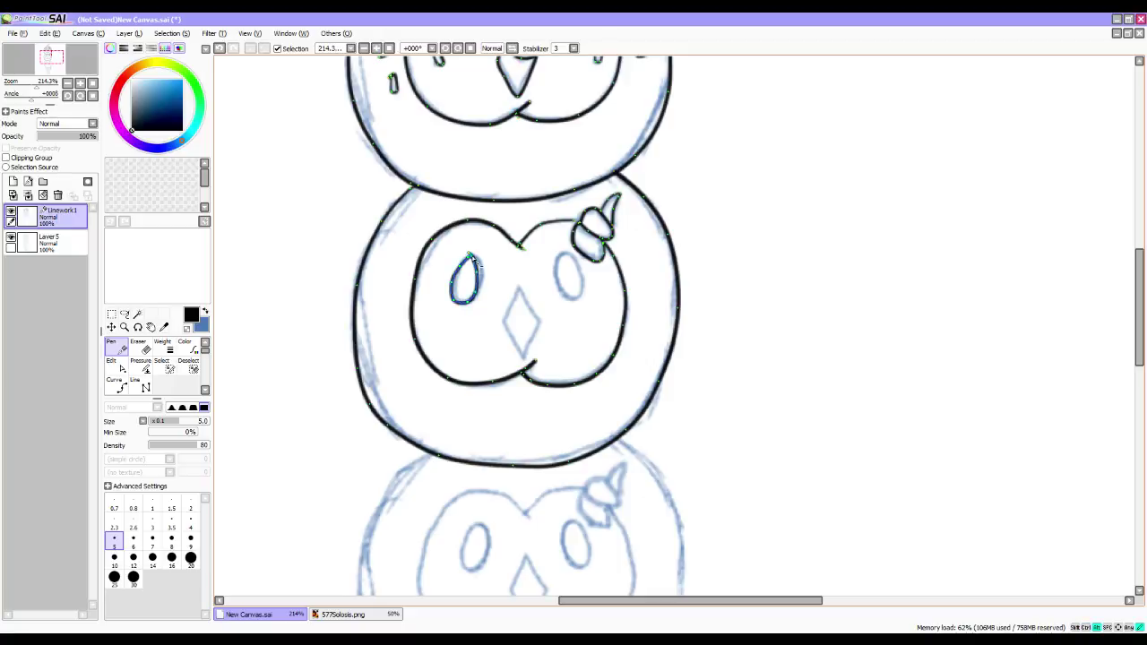
drag(462, 268, 458, 262)
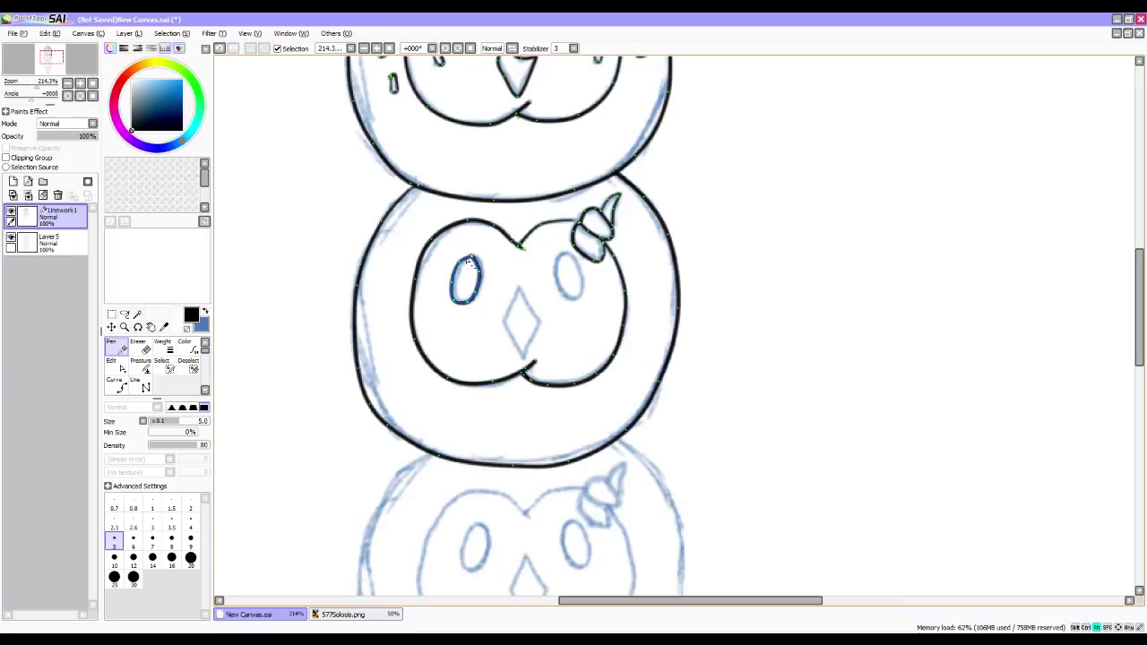
drag(463, 269, 460, 264)
key(ctrl)
alt+click(470, 303)
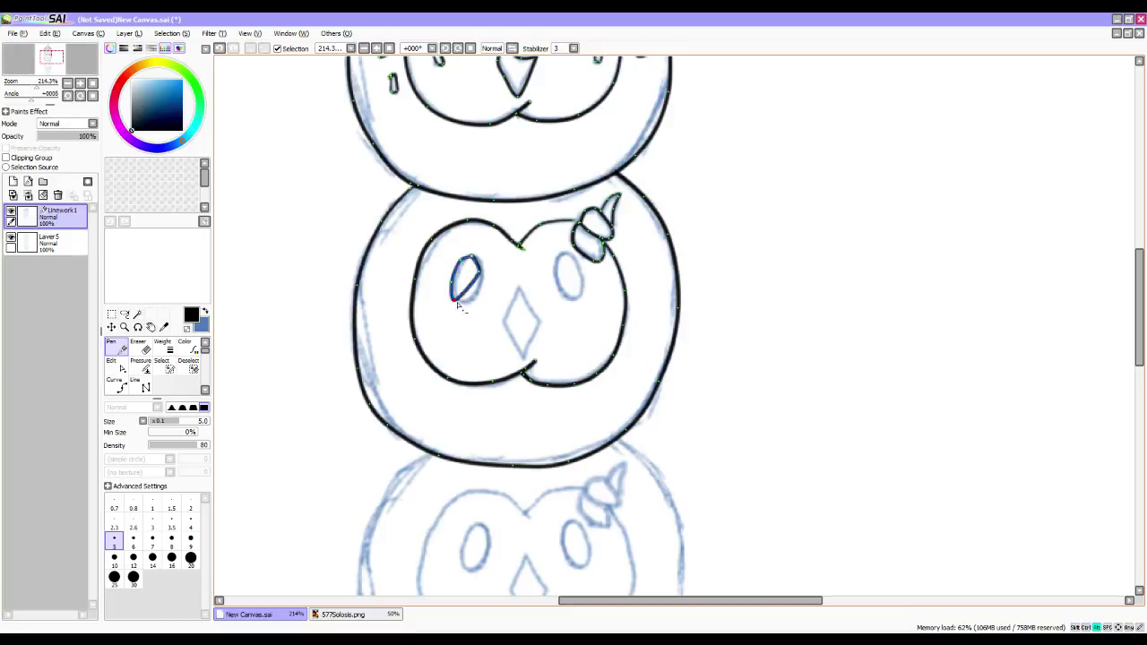
drag(465, 290, 474, 299)
key(ctrl)
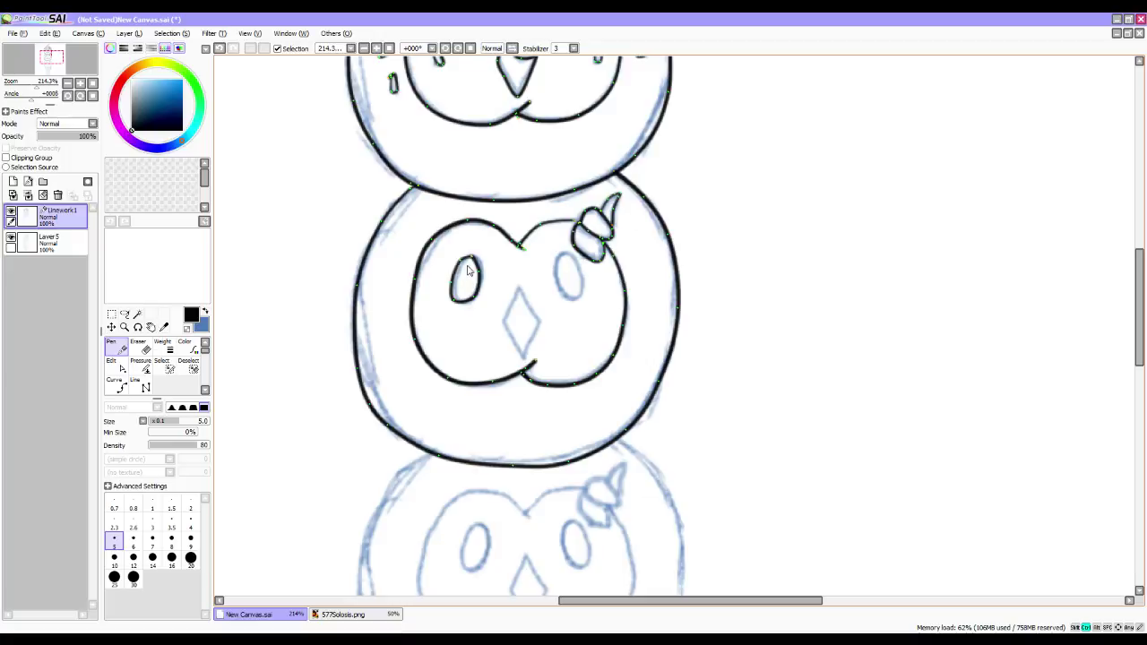
Refine the middle scoop's left eye into a smooth slanted oval by adjusting its control points.
key(alt)
drag(472, 256, 477, 260)
key(ctrl)
key(ctrl)
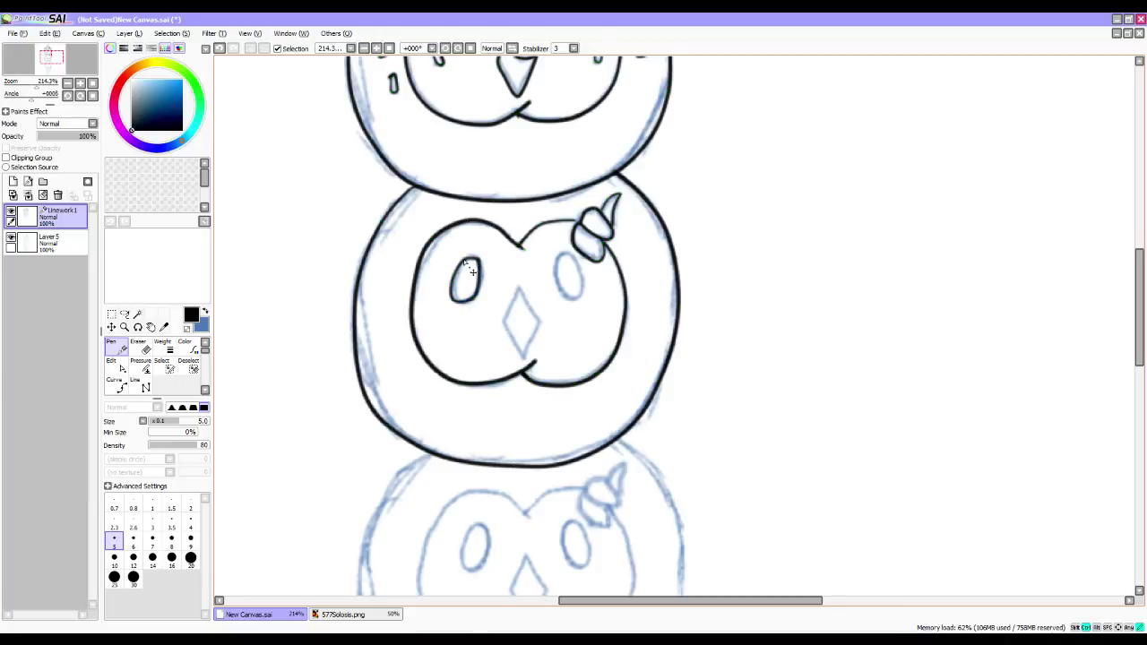
key(ctrl)
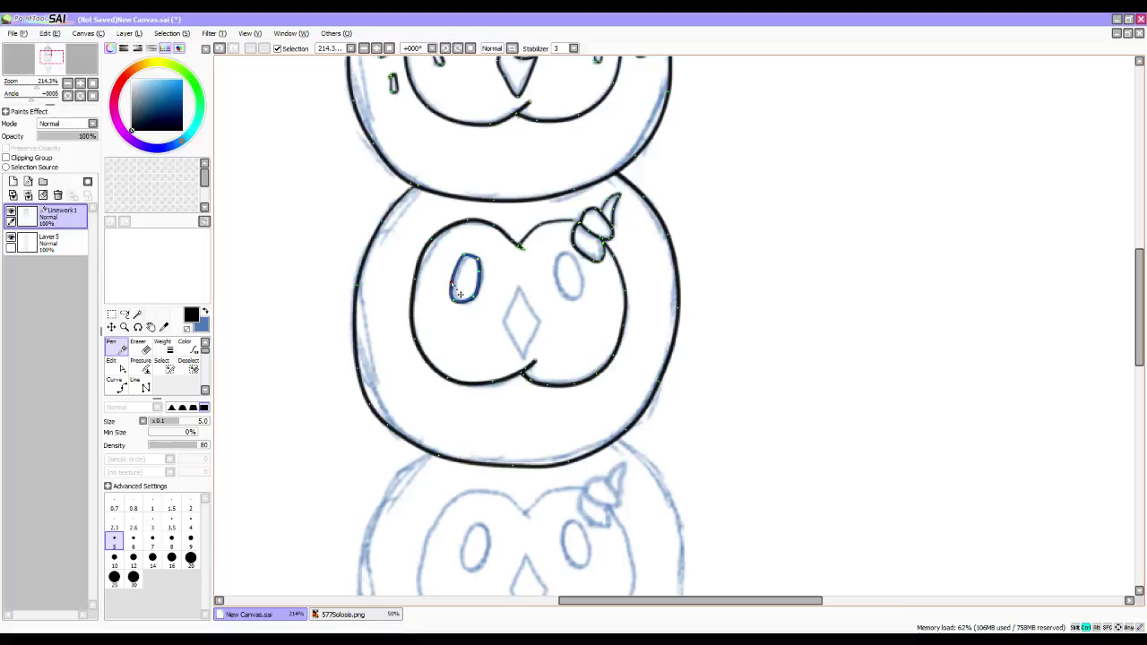
key(ctrl)
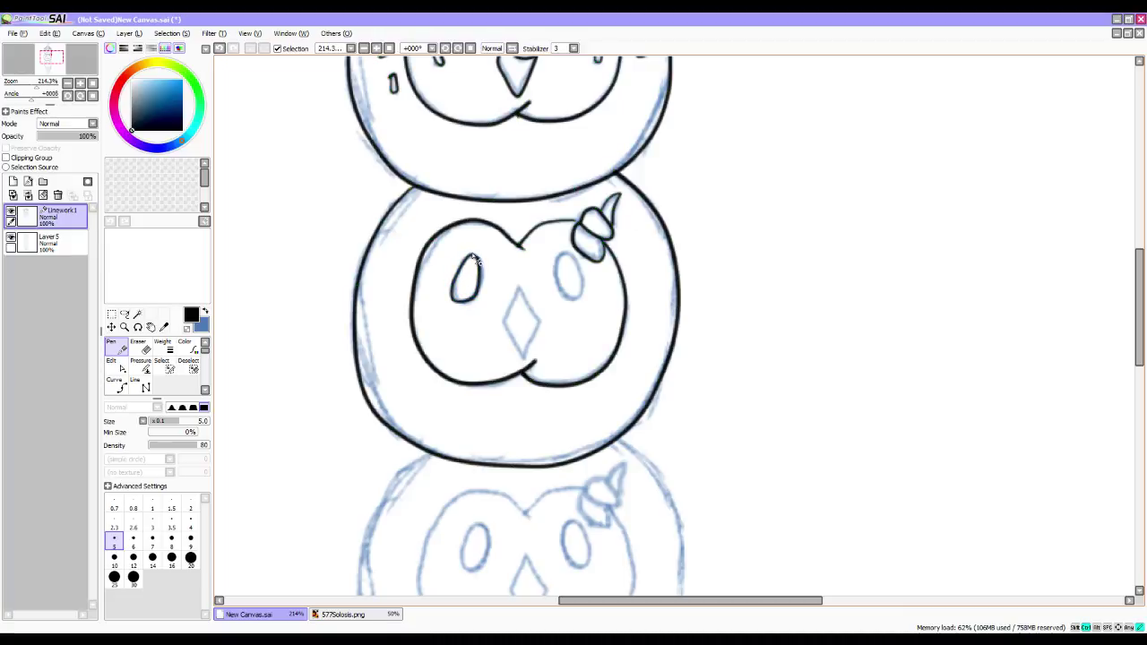
mouse_move(512, 244)
mouse_down()
mouse_move(506, 366)
mouse_move(492, 251)
mouse_up()
key(ctrl)
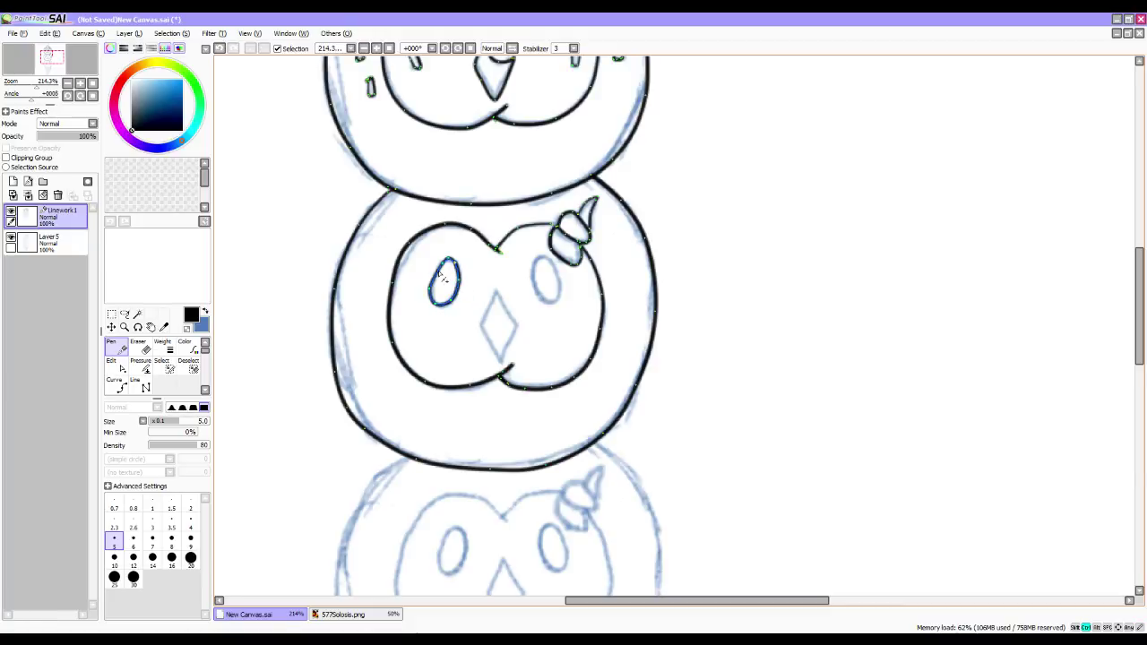
key(ctrl)
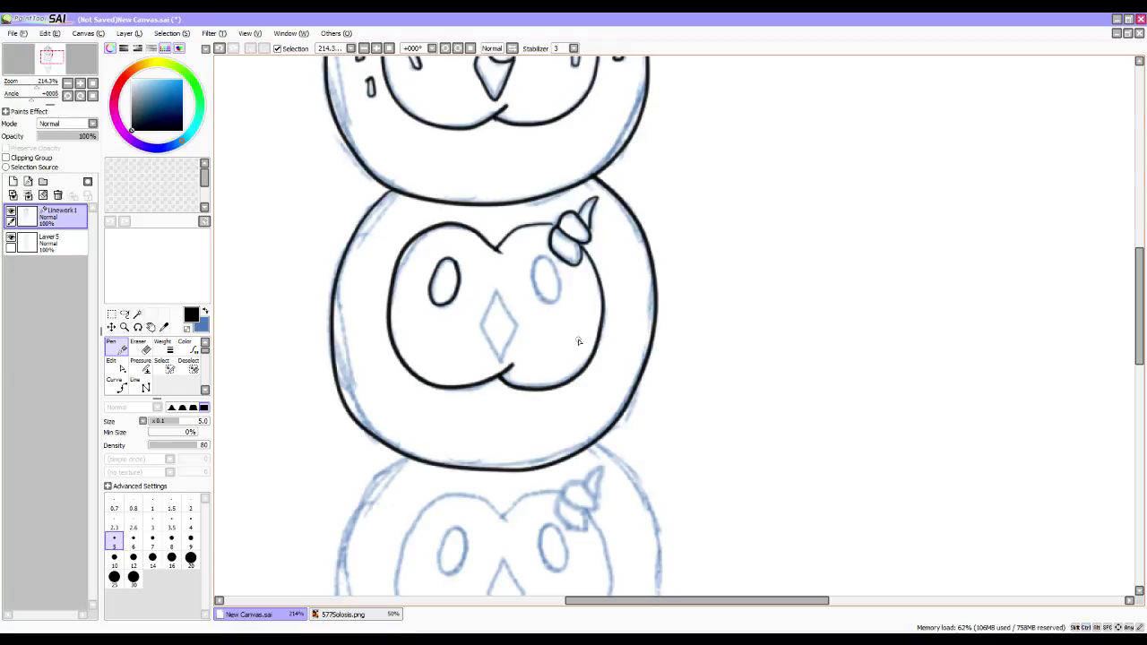
click(161, 364)
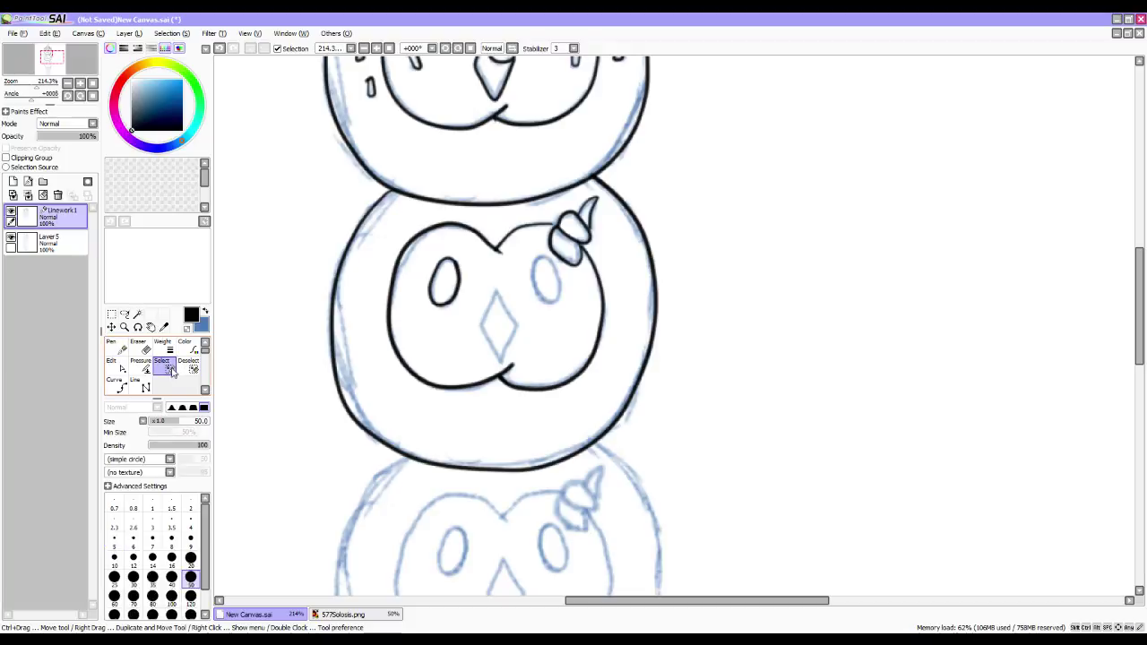
drag(439, 274, 454, 285)
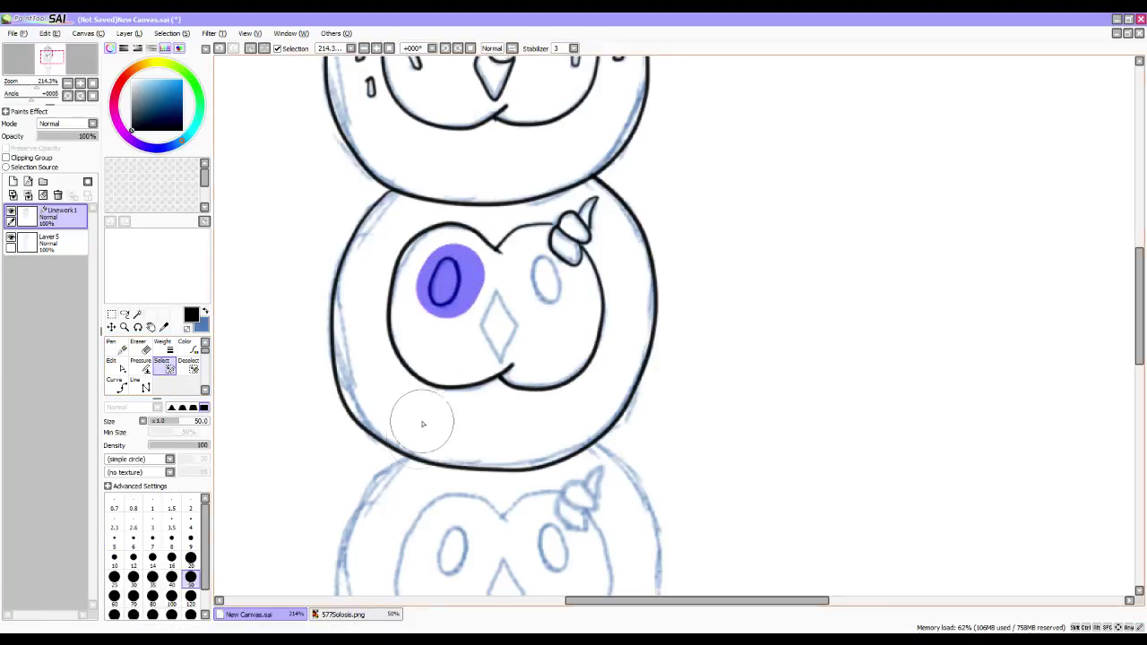
click(112, 347)
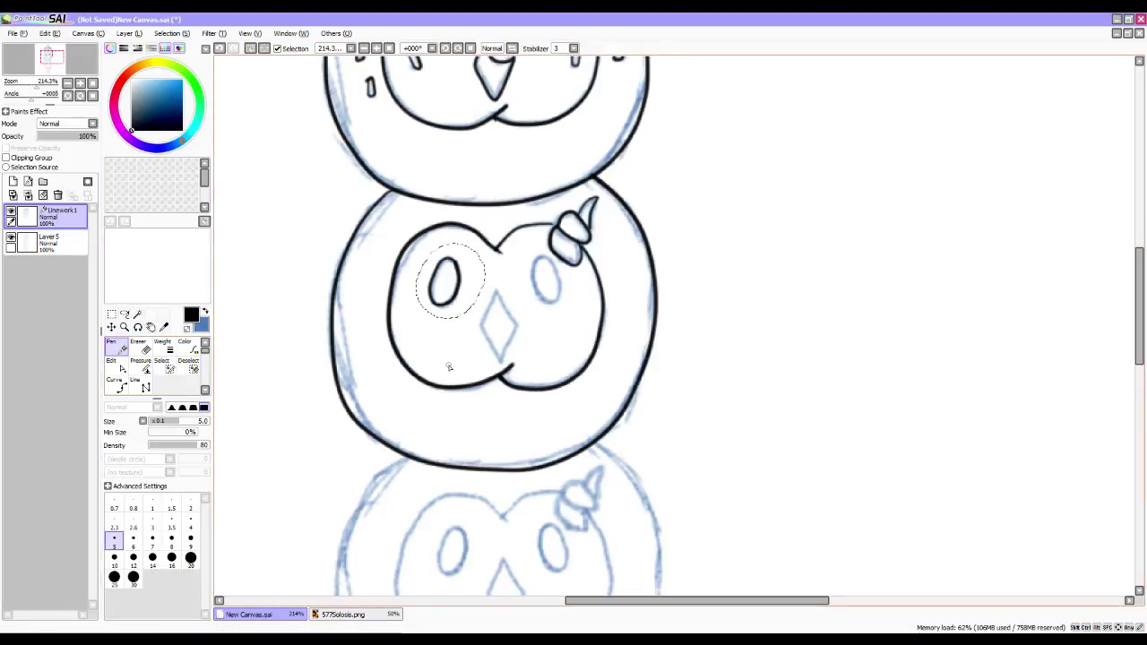
key(ctrl+d)
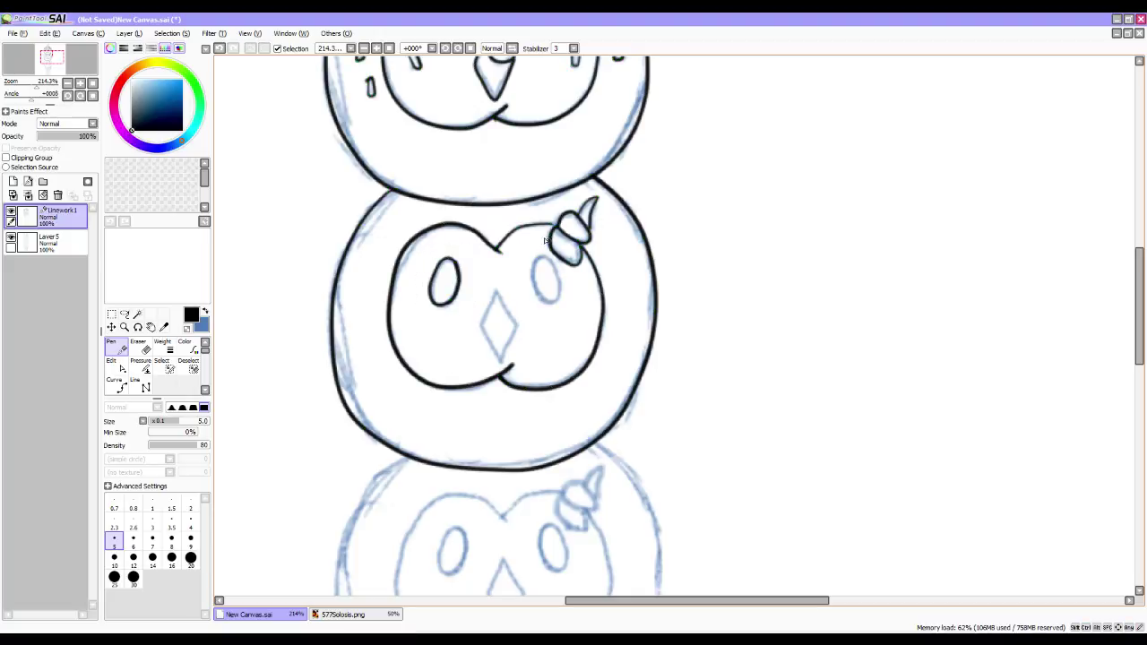
Outline the right eye of the middle scoop's face and smooth it into a slanted oval by removing and moving control points.
mouse_move(541, 258)
mouse_down()
mouse_move(536, 295)
mouse_move(558, 300)
mouse_move(539, 255)
mouse_up()
key(ctrl)
ctrl+click(550, 301)
alt+click(534, 279)
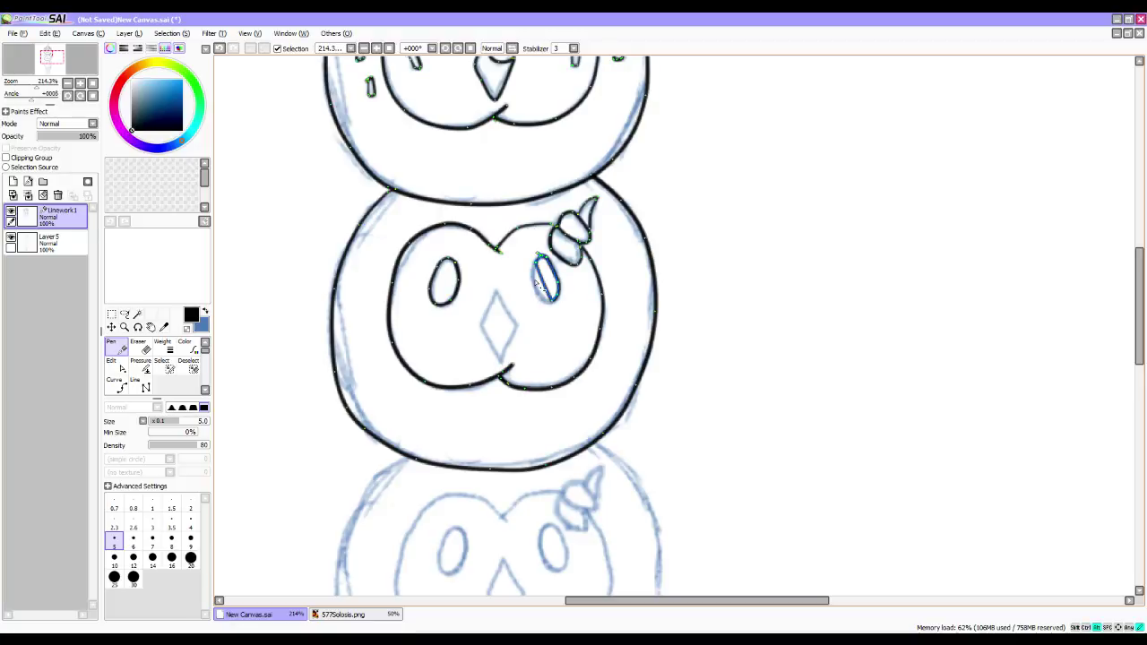
drag(536, 285, 530, 291)
ctrl+click(541, 267)
key(alt)
alt+click(557, 294)
drag(555, 277, 557, 277)
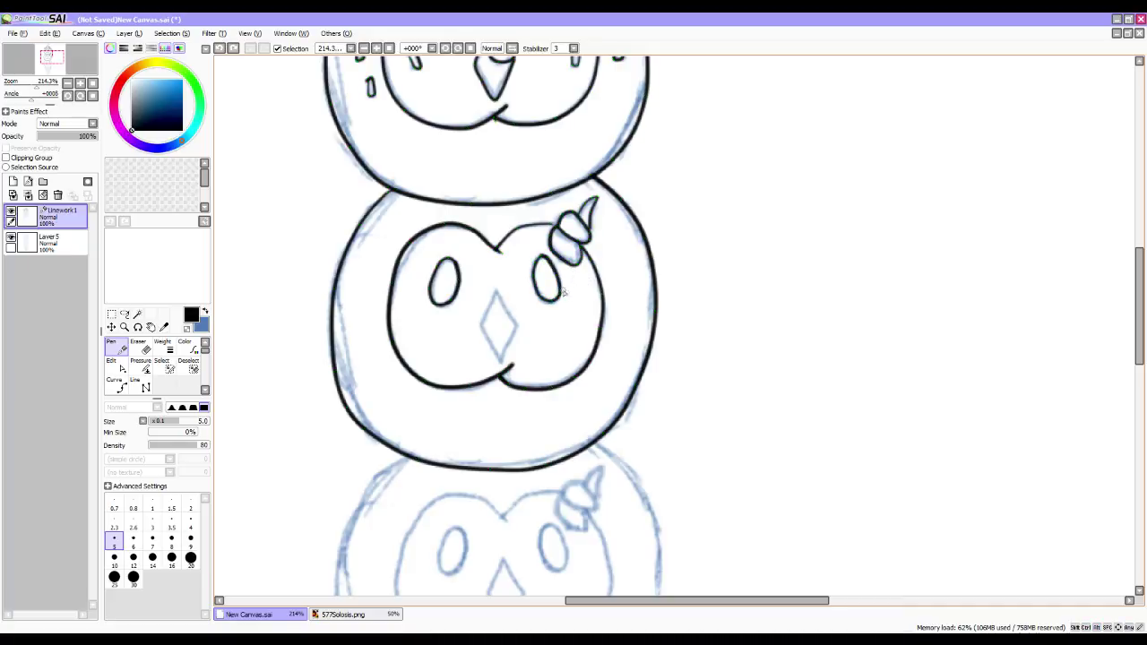
ctrl+click(542, 258)
mouse_move(497, 294)
mouse_down()
mouse_move(479, 331)
mouse_move(496, 362)
mouse_move(518, 328)
mouse_move(492, 294)
mouse_up()
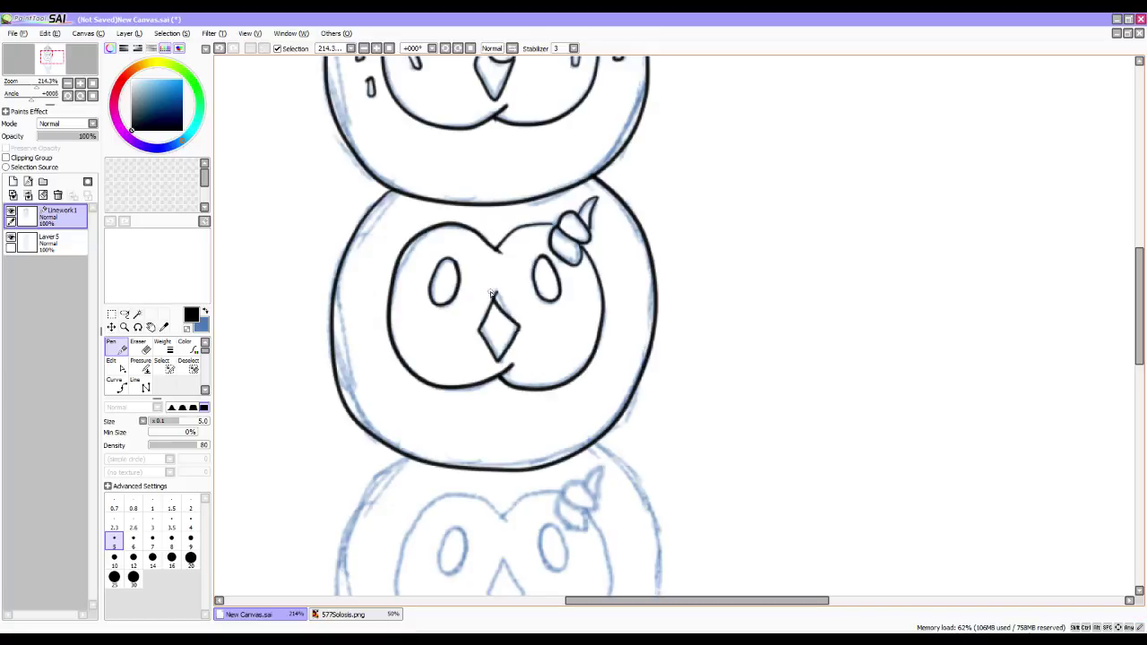
key(ctrl+z)
mouse_move(497, 296)
mouse_down()
mouse_move(478, 327)
mouse_move(499, 370)
mouse_move(521, 332)
mouse_move(496, 294)
mouse_up()
key(ctrl+z)
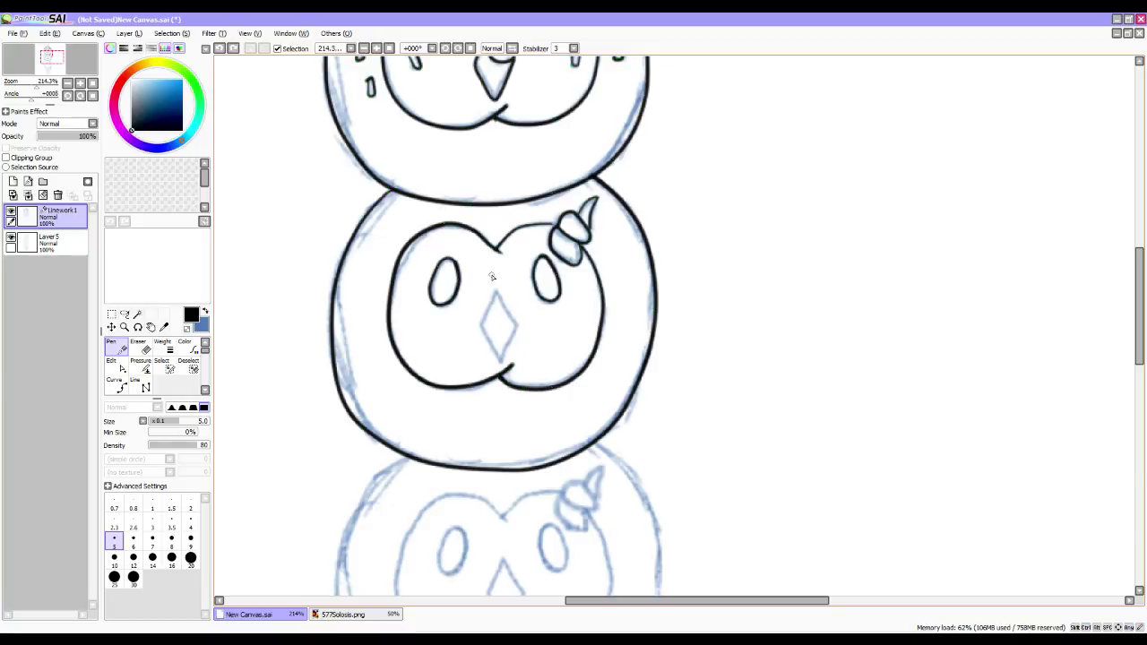
drag(479, 325, 498, 364)
key(ctrl+z)
Outline the diamond-shaped beak between the middle scoop's eyes and straighten its edges along the sketch.
mouse_move(481, 328)
mouse_down()
mouse_move(498, 360)
mouse_move(518, 327)
mouse_up()
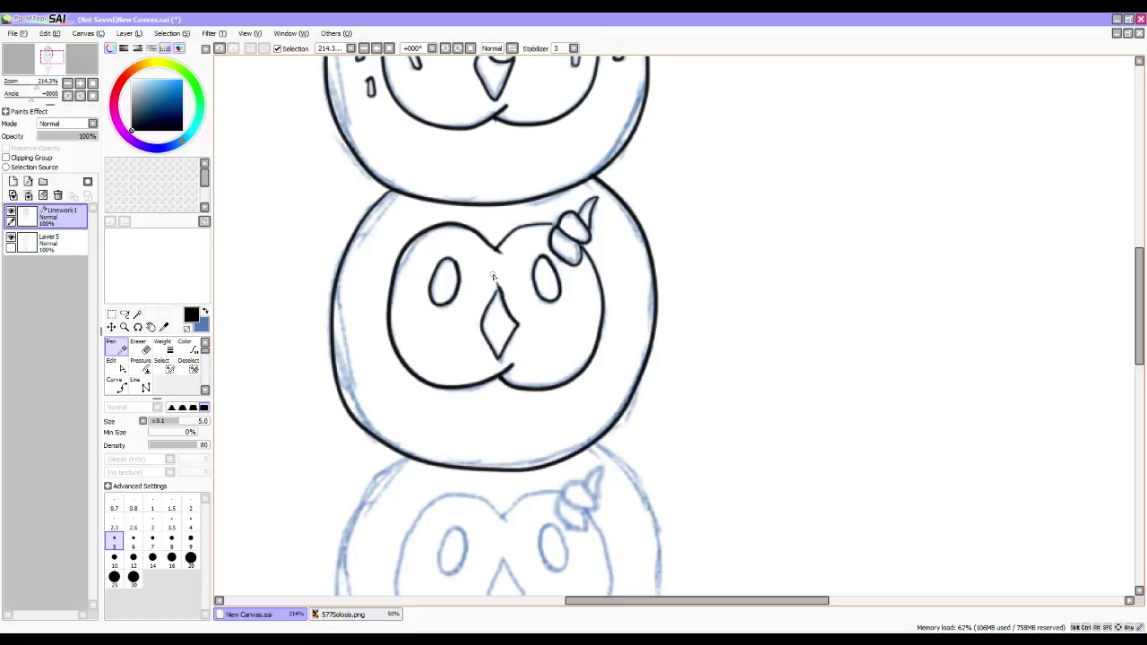
key(ctrl)
key(alt)
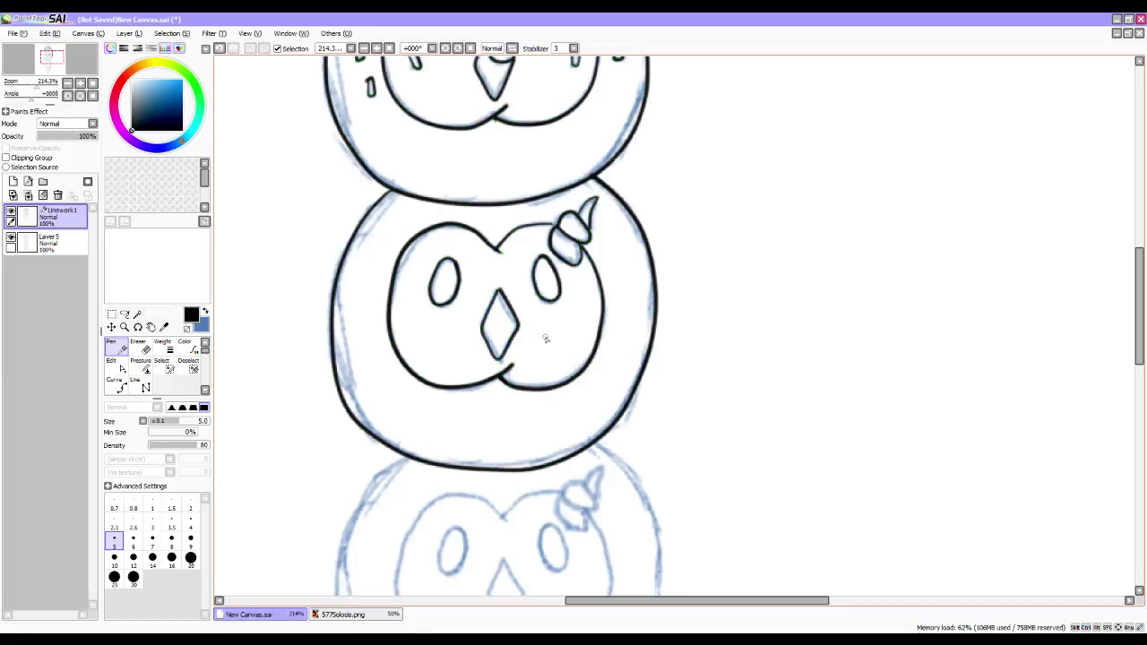
Trace the body outline of the bottom scoop from its upper-left junction with the middle scoop around to the upper-right junction.
scroll(599, 342, down, 5)
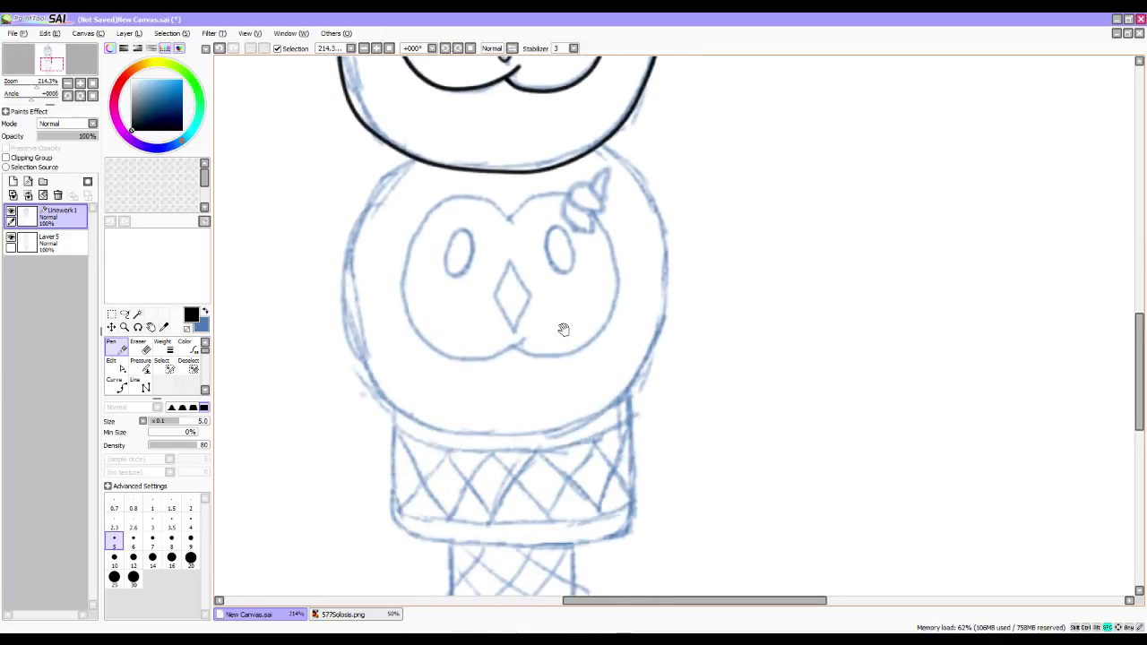
scroll(559, 344, up, 2)
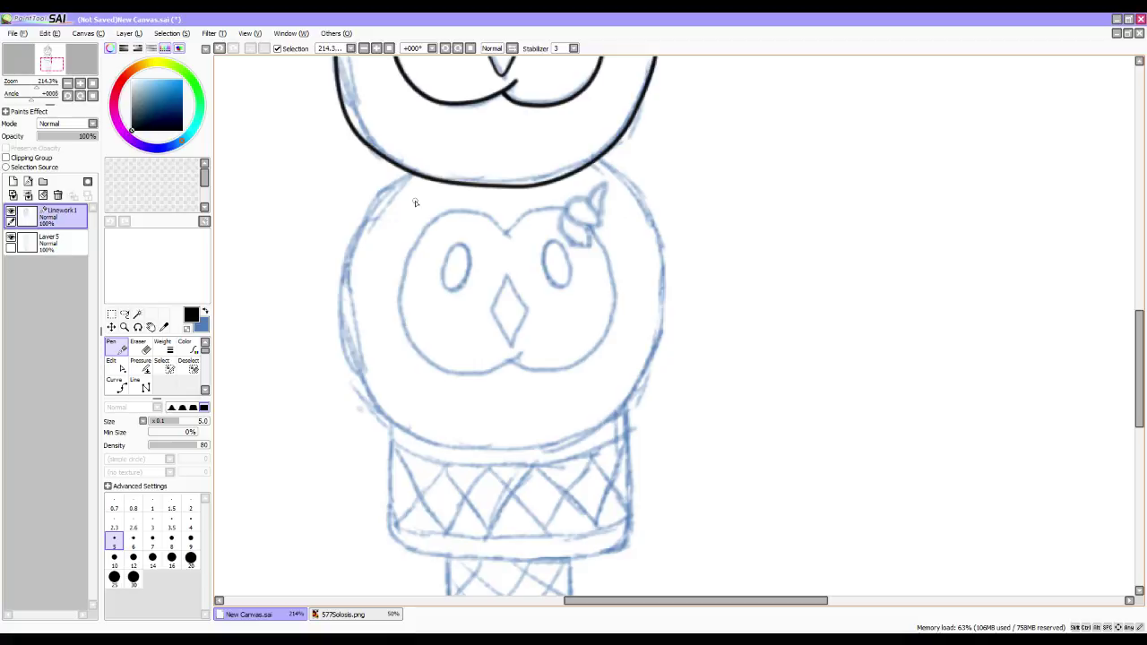
mouse_move(412, 176)
mouse_down()
mouse_move(367, 234)
mouse_move(347, 359)
mouse_move(364, 403)
mouse_move(398, 430)
mouse_move(471, 450)
mouse_move(547, 445)
mouse_move(605, 421)
mouse_move(632, 367)
mouse_move(651, 268)
mouse_move(642, 213)
mouse_move(590, 158)
mouse_up()
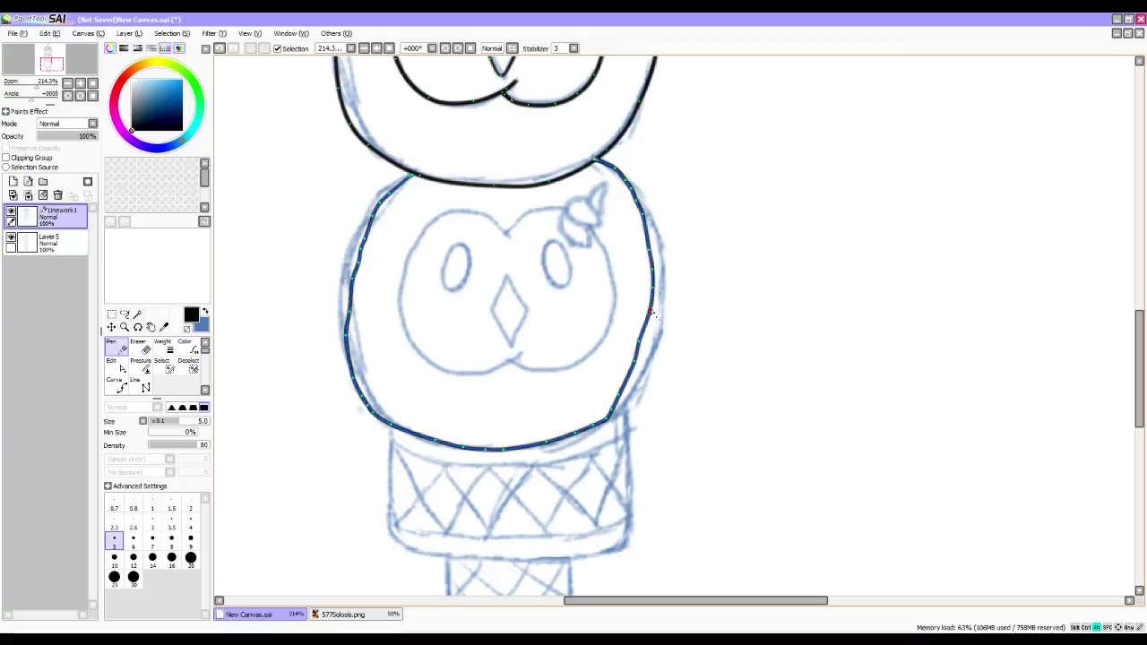
Smooth the right side of the bottom scoop's outline by removing extra control points and pulling the curve out to the sketch.
alt+click(649, 313)
alt+click(652, 289)
alt+click(651, 269)
alt+click(649, 250)
alt+click(643, 215)
alt+click(638, 202)
alt+click(631, 187)
alt+click(625, 180)
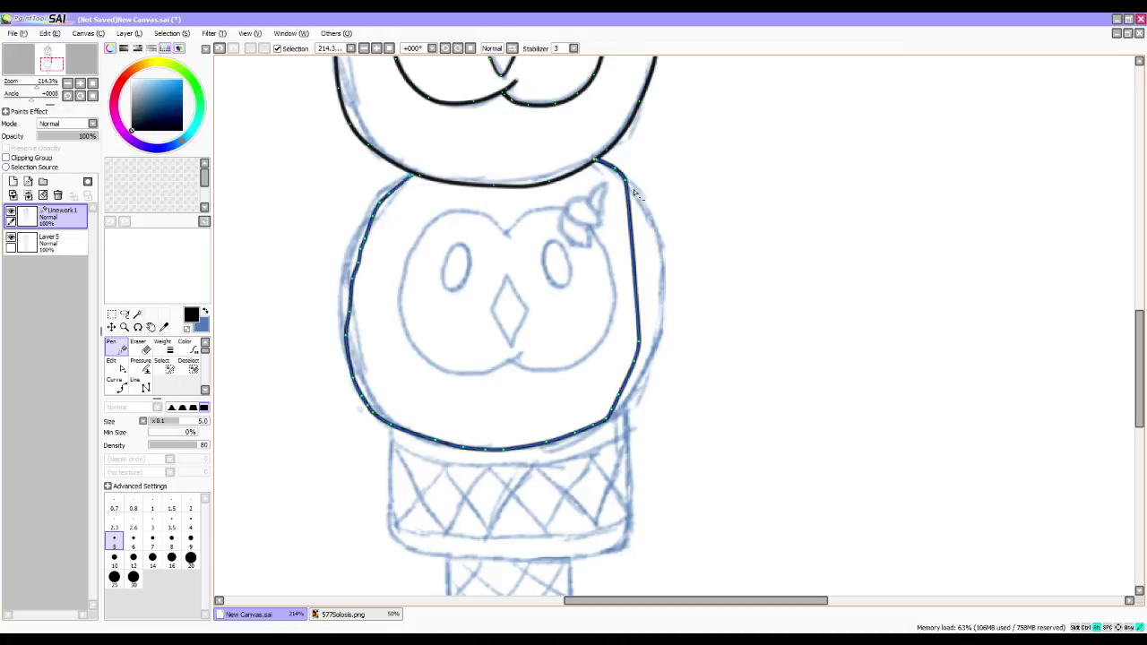
alt+click(639, 342)
alt+click(634, 363)
alt+click(619, 394)
alt+click(612, 410)
drag(612, 325, 658, 336)
drag(640, 235, 655, 231)
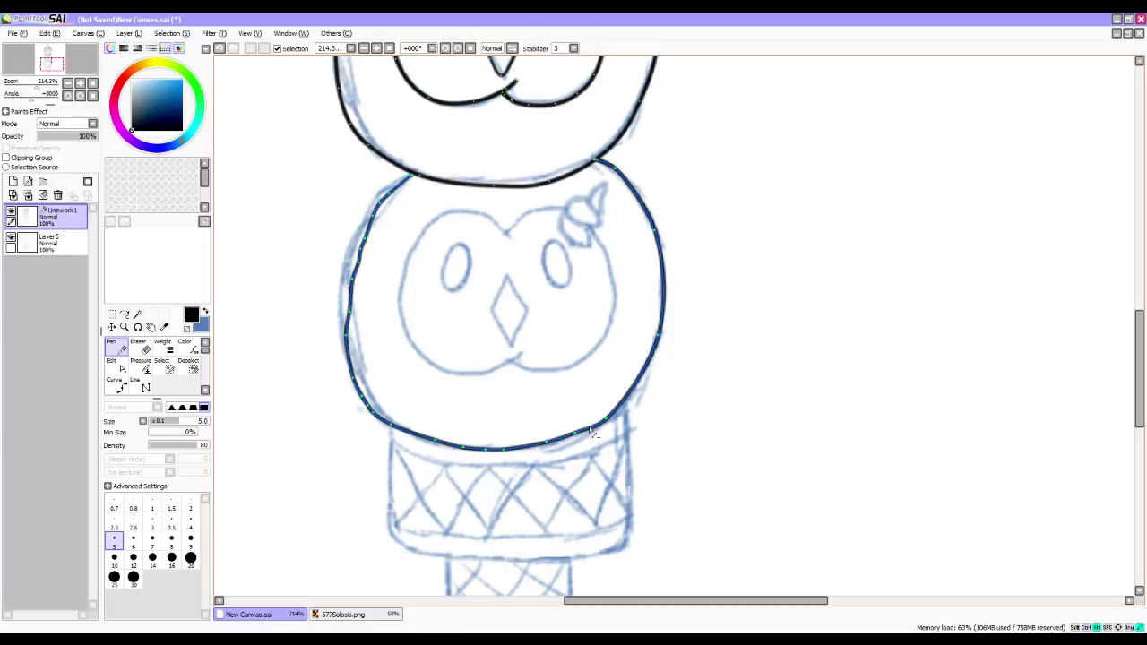
Smooth the lower edge of the bottom scoop's outline by removing extra control points and lowering the curve slightly.
alt+click(547, 441)
alt+click(504, 449)
alt+click(478, 448)
drag(486, 449, 464, 447)
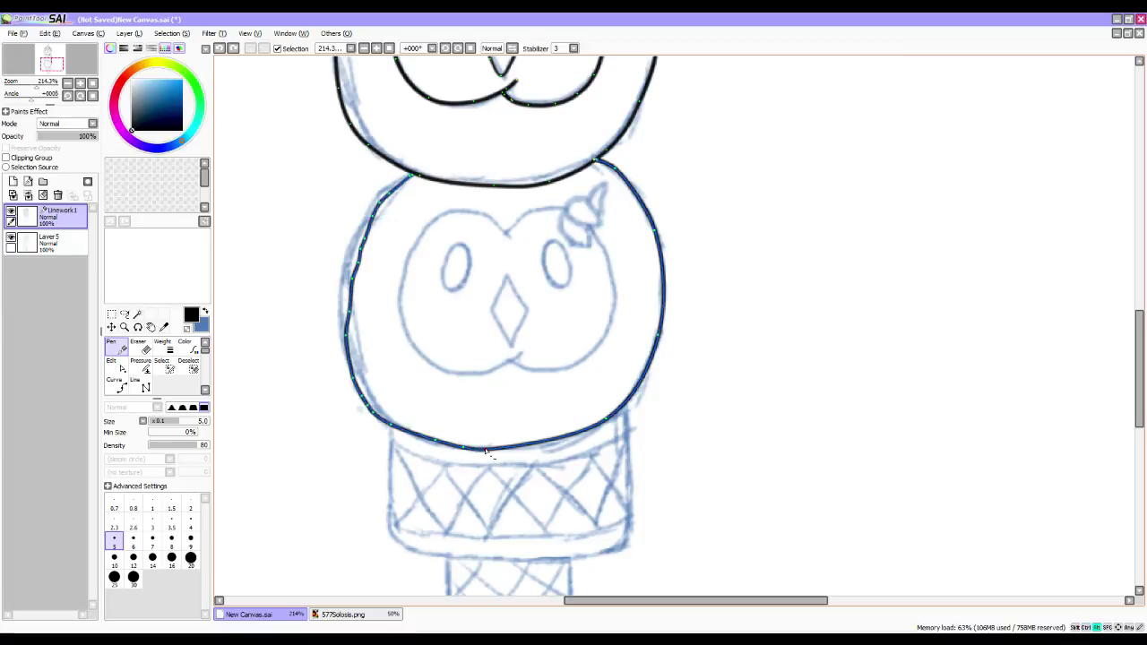
alt+click(466, 447)
drag(536, 448, 540, 454)
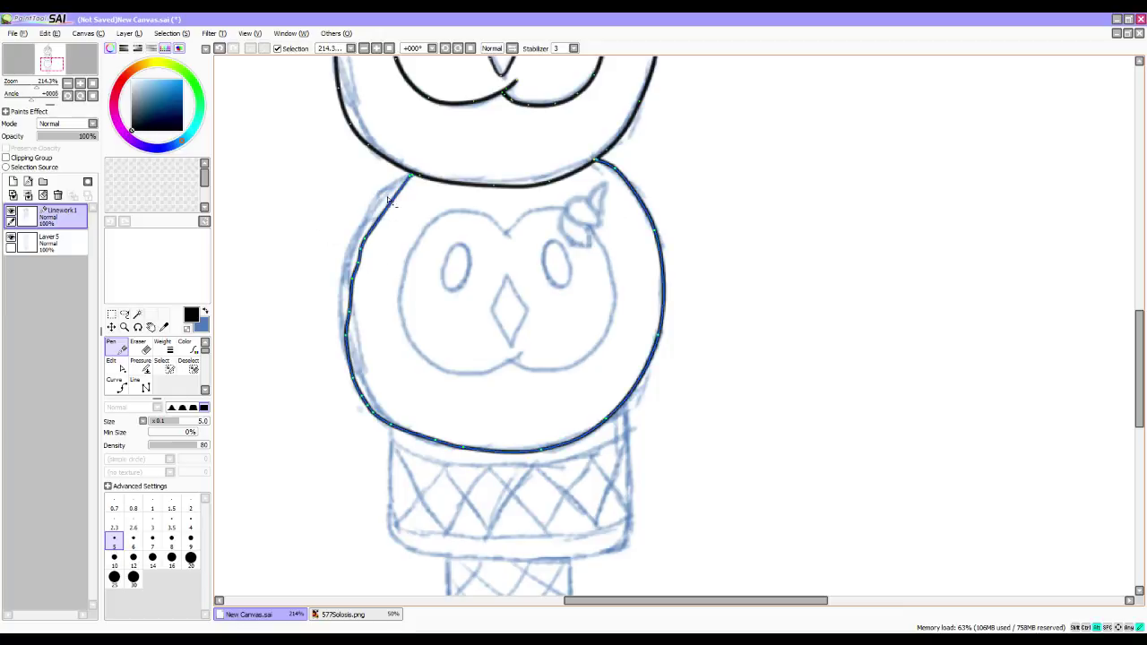
Smooth the left side and lower-left curve of the bottom scoop's outline by removing extra control points and bowing it outward to the sketch.
alt+click(365, 238)
alt+click(357, 269)
key(ctrl+z)
alt+click(357, 276)
alt+click(353, 294)
alt+click(349, 311)
alt+click(347, 336)
drag(363, 319, 366, 224)
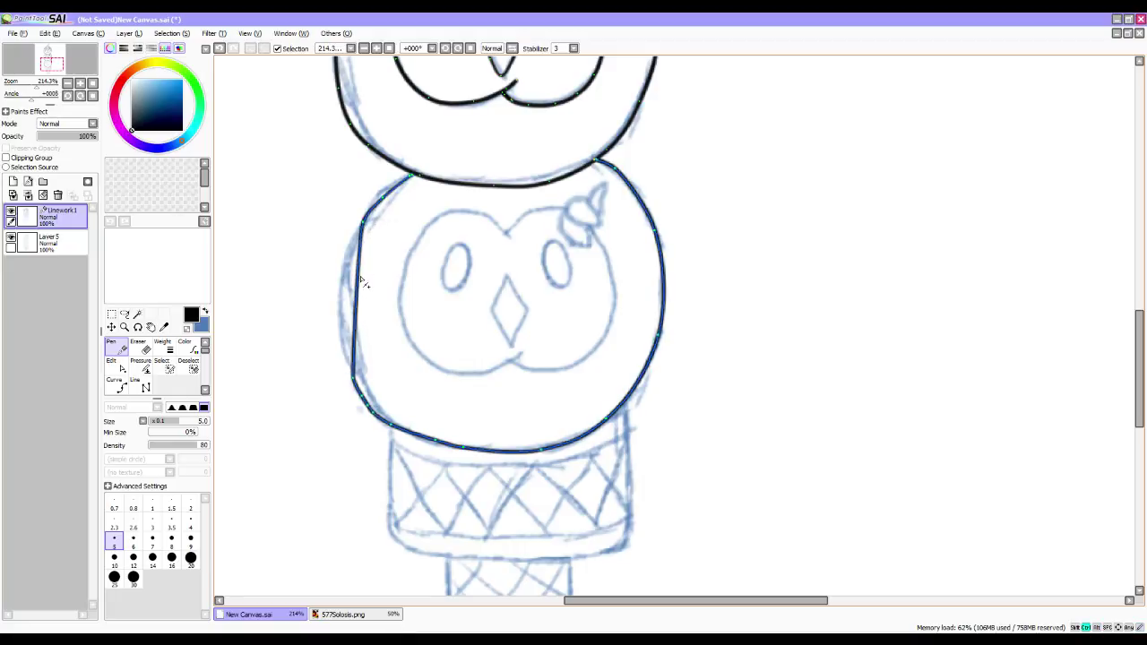
drag(359, 296, 344, 283)
click(395, 437)
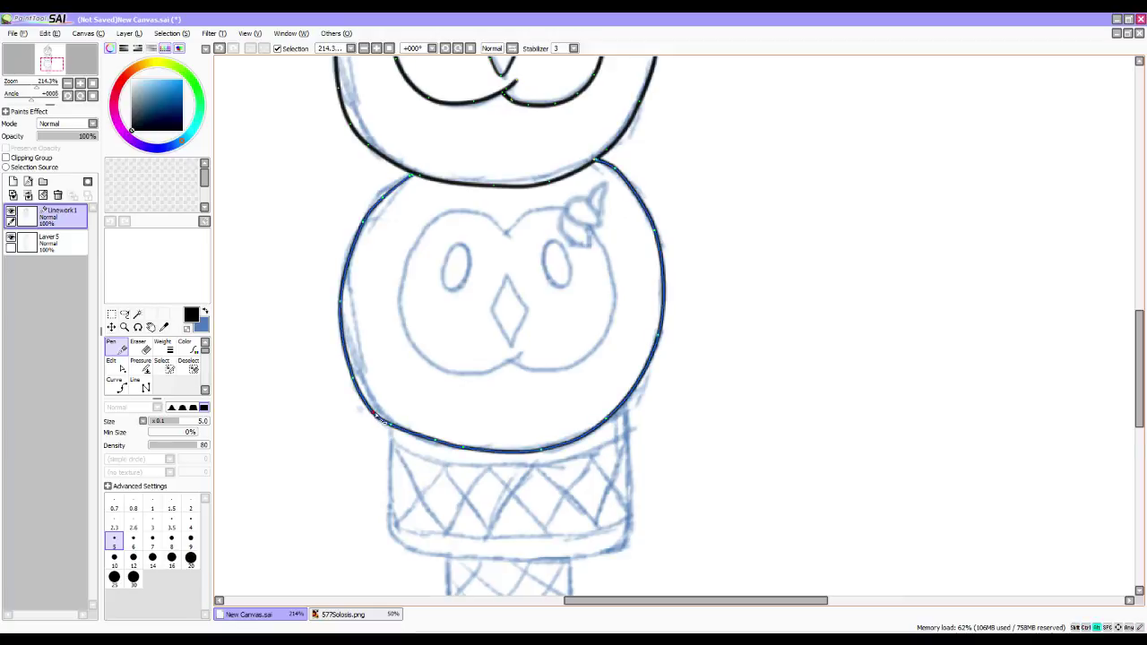
alt+click(373, 413)
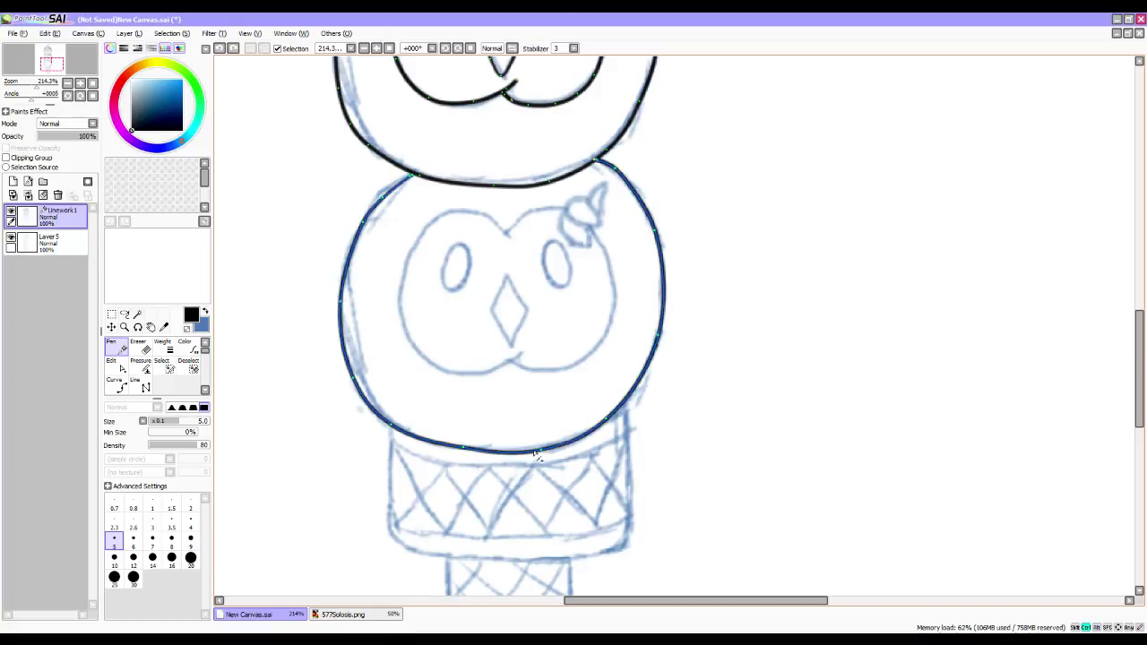
drag(520, 456, 519, 452)
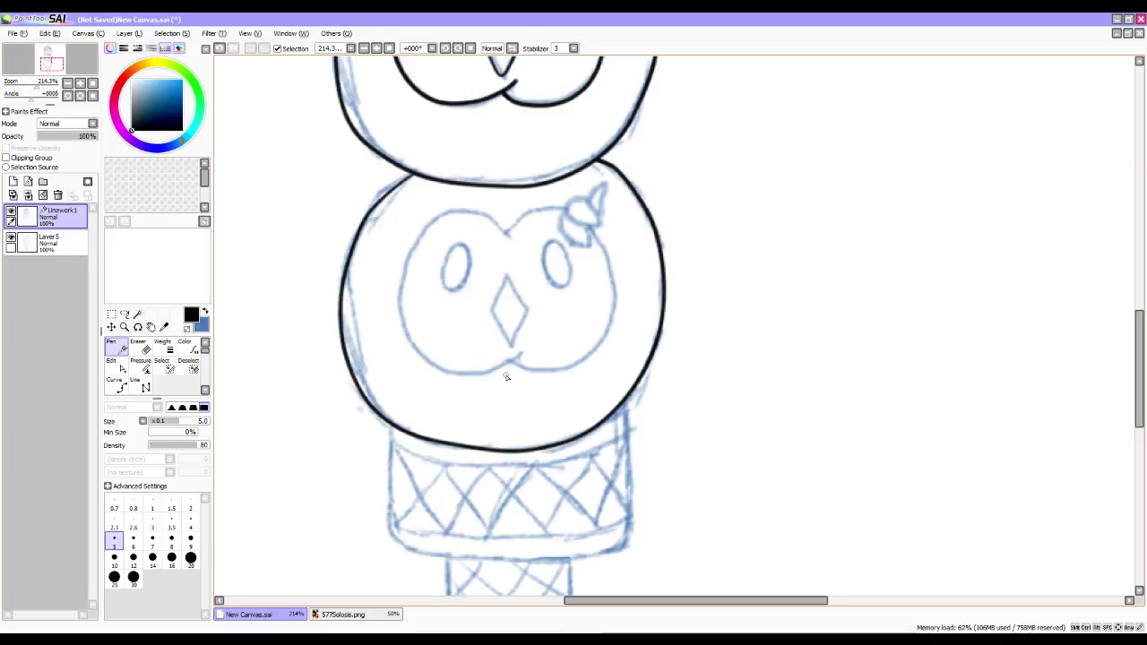
Draw the left half of the bottom scoop's face from the top notch to the bottom notch, and smooth its lower curve.
mouse_move(511, 240)
mouse_down()
mouse_move(442, 213)
mouse_move(410, 254)
mouse_move(398, 311)
mouse_move(416, 354)
mouse_move(439, 367)
mouse_move(524, 349)
mouse_up()
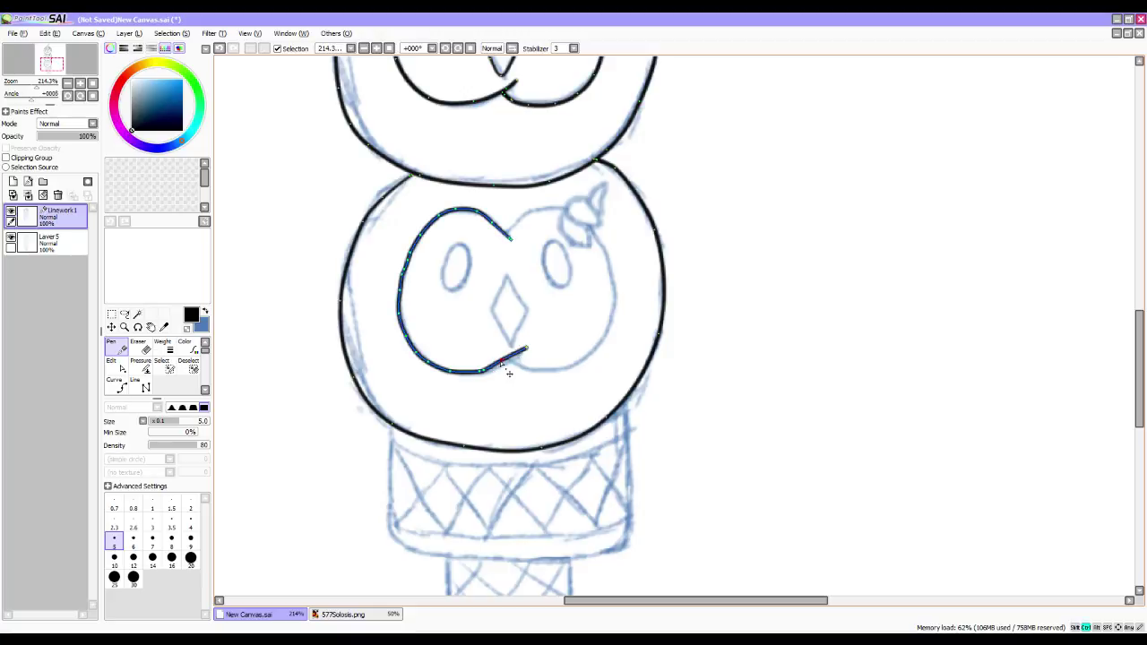
alt+click(506, 361)
alt+click(485, 370)
alt+click(480, 371)
drag(479, 367, 491, 373)
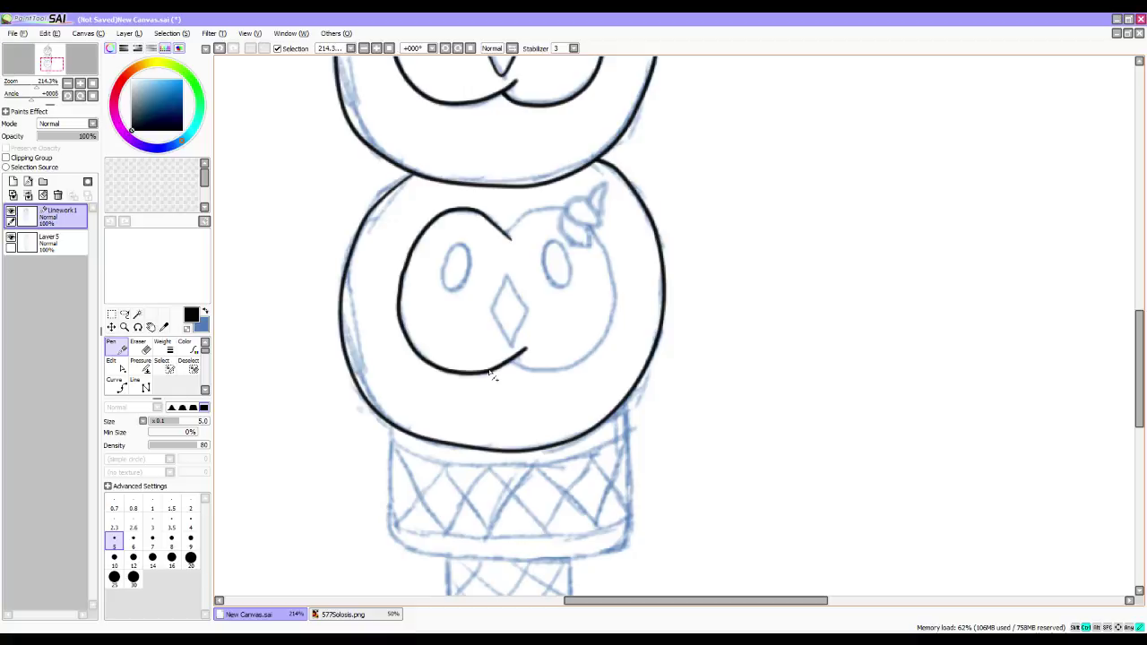
Smooth the left edge of the bottom scoop's face outline by removing extra control points and shifting the curve outward.
alt+click(405, 270)
alt+click(400, 291)
alt+click(399, 313)
drag(408, 306, 398, 306)
Switch to the web browser and search Google in a new tab for "robin hood split arrow scene".
key(alt+Tab)
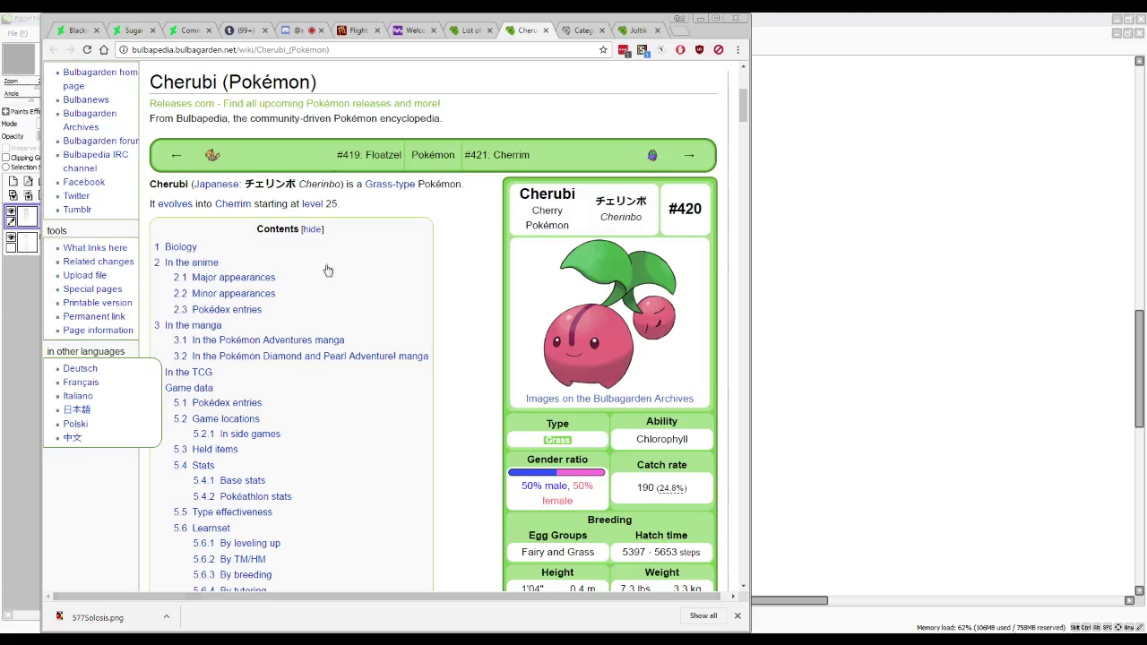
click(680, 32)
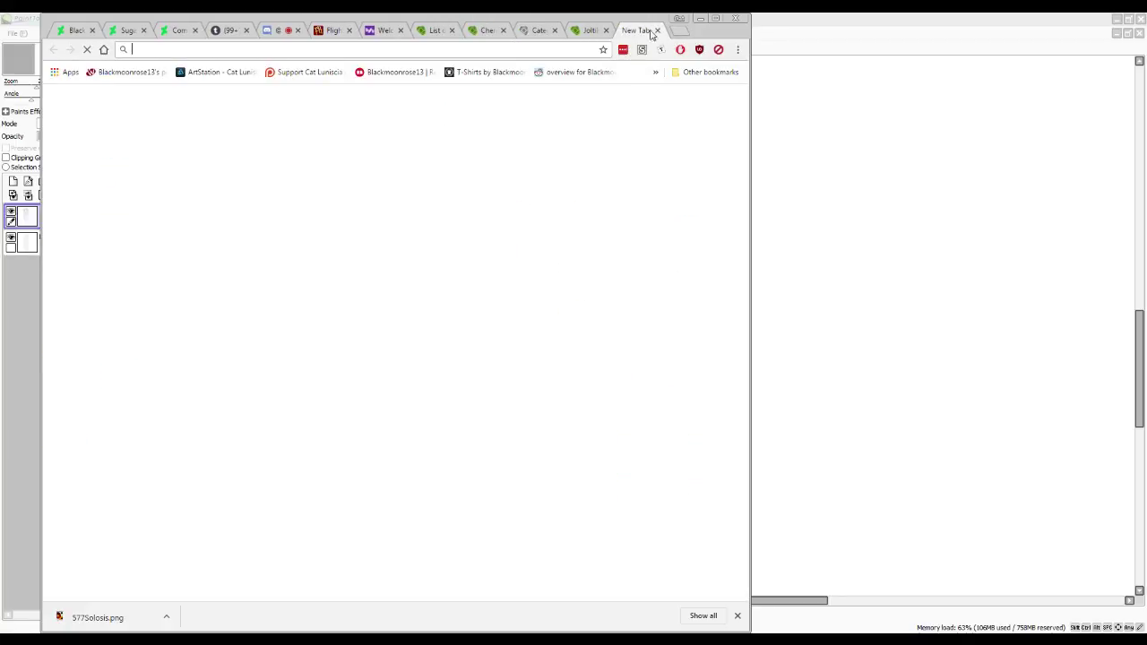
click(656, 31)
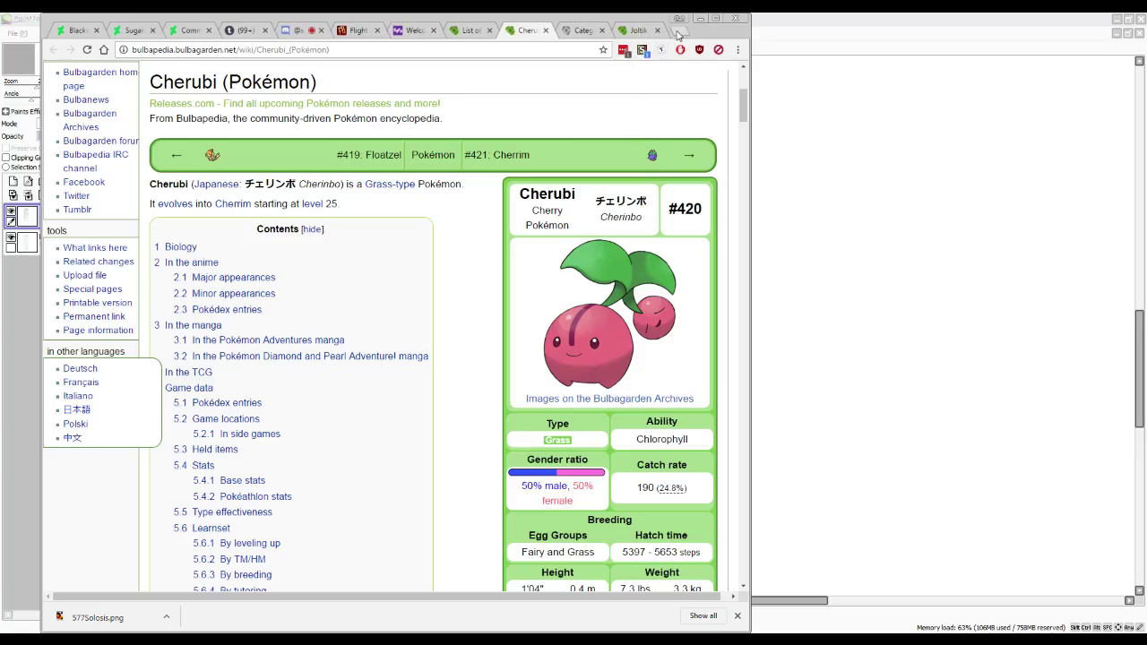
click(679, 34)
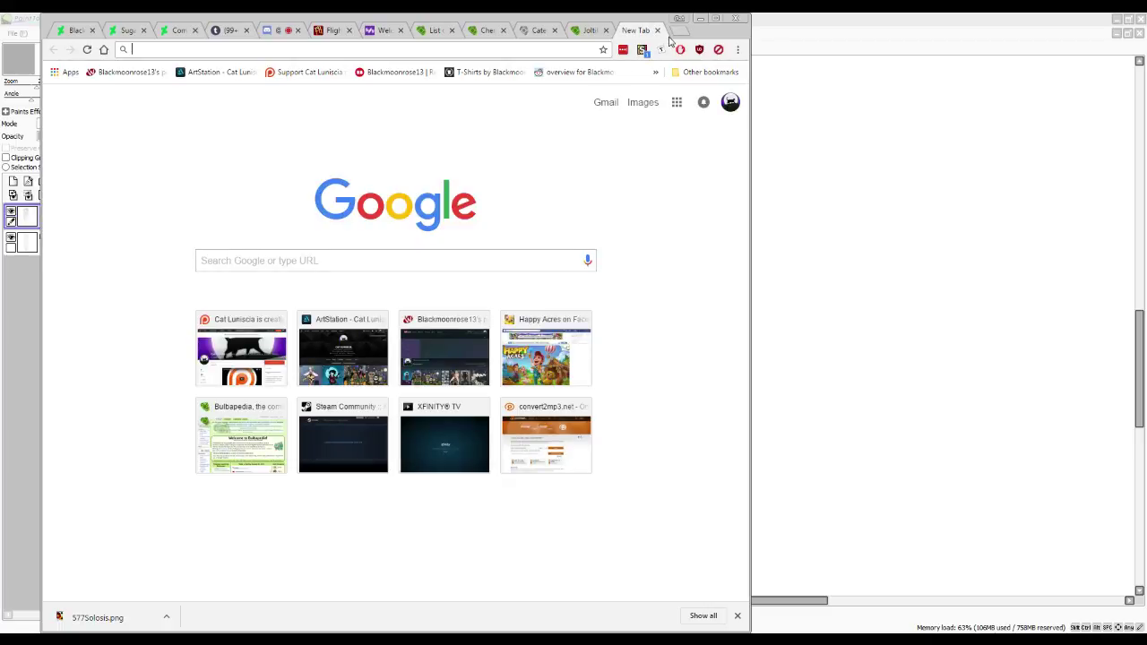
text(robin)
key(Return)
text(s)
key(BackSpace)
text(robin hood split)
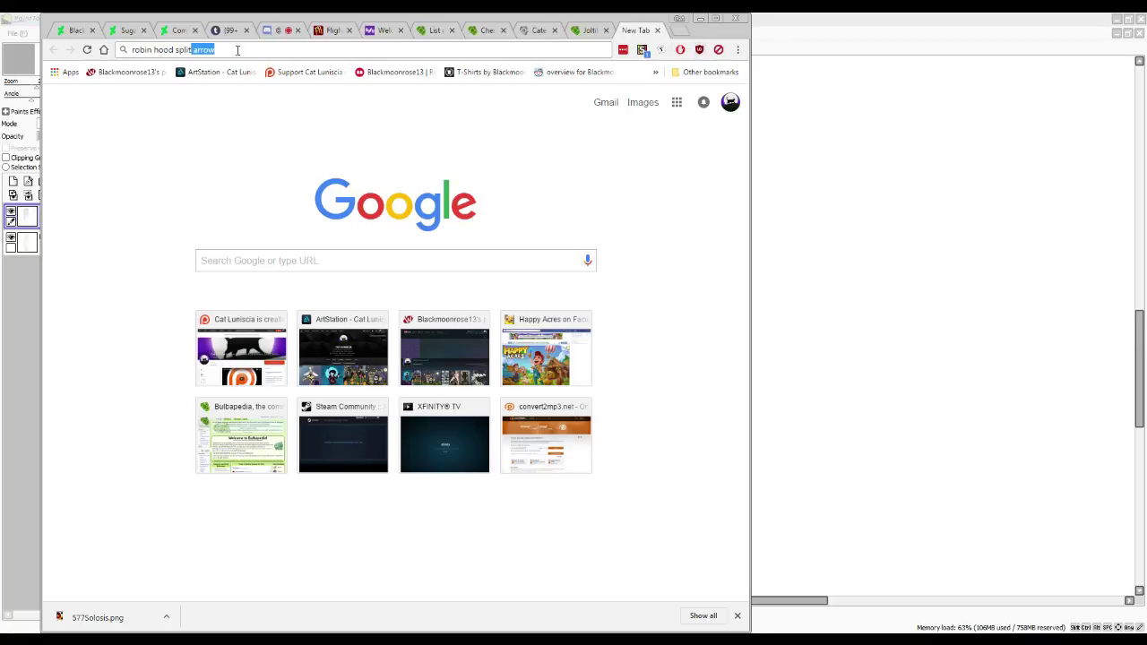
text( arrow scene)
key(Return)
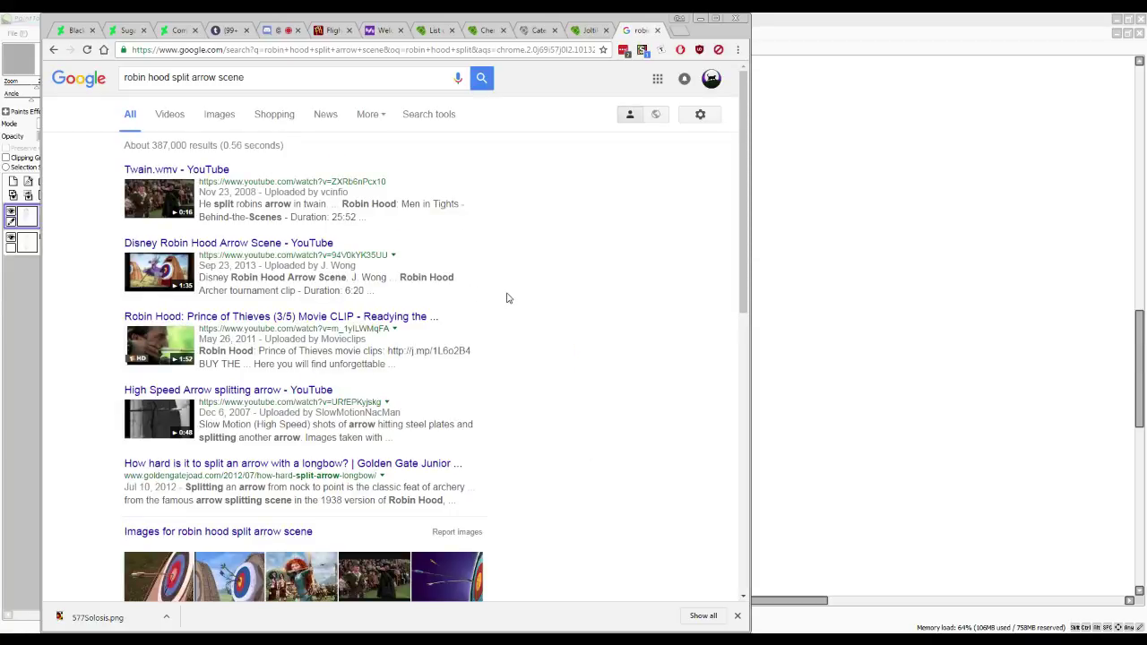
Look through the web and image results for the split arrow scene, close the search tab and return to the drawing.
scroll(507, 298, down, 1)
scroll(507, 297, down, 4)
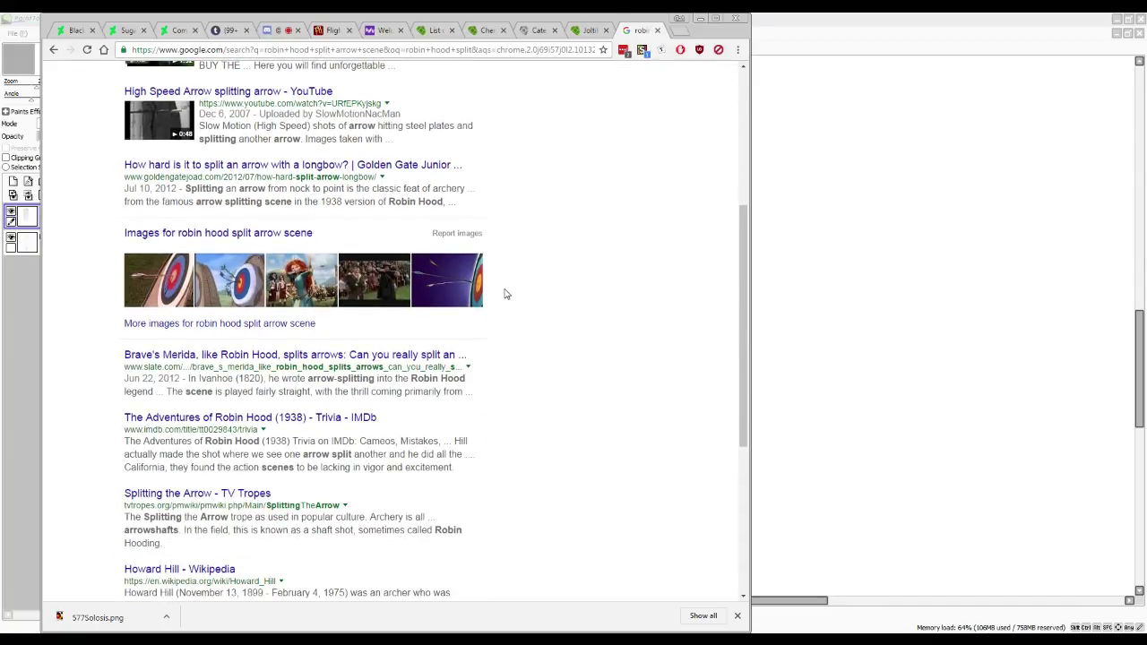
scroll(506, 295, down, 3)
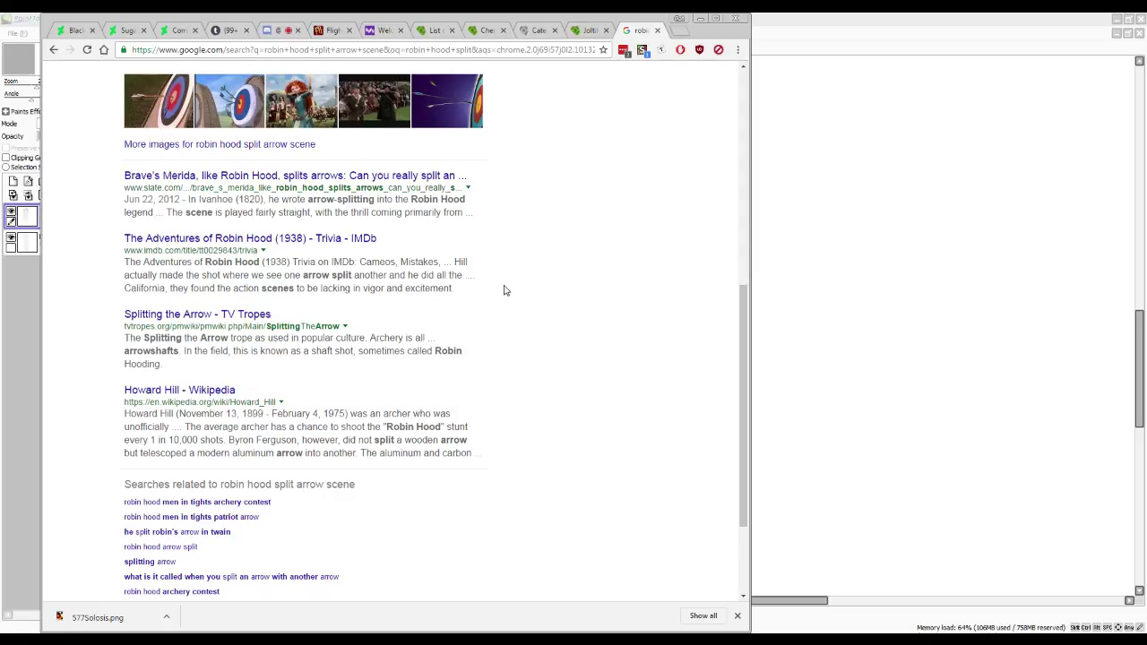
scroll(505, 294, up, 8)
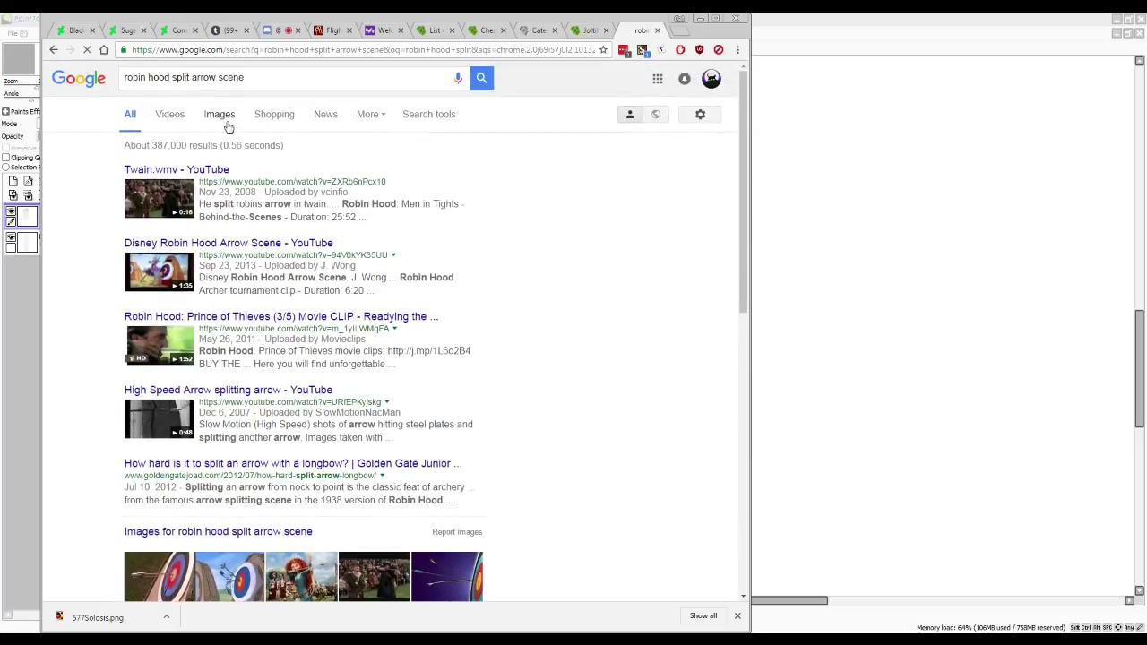
click(227, 122)
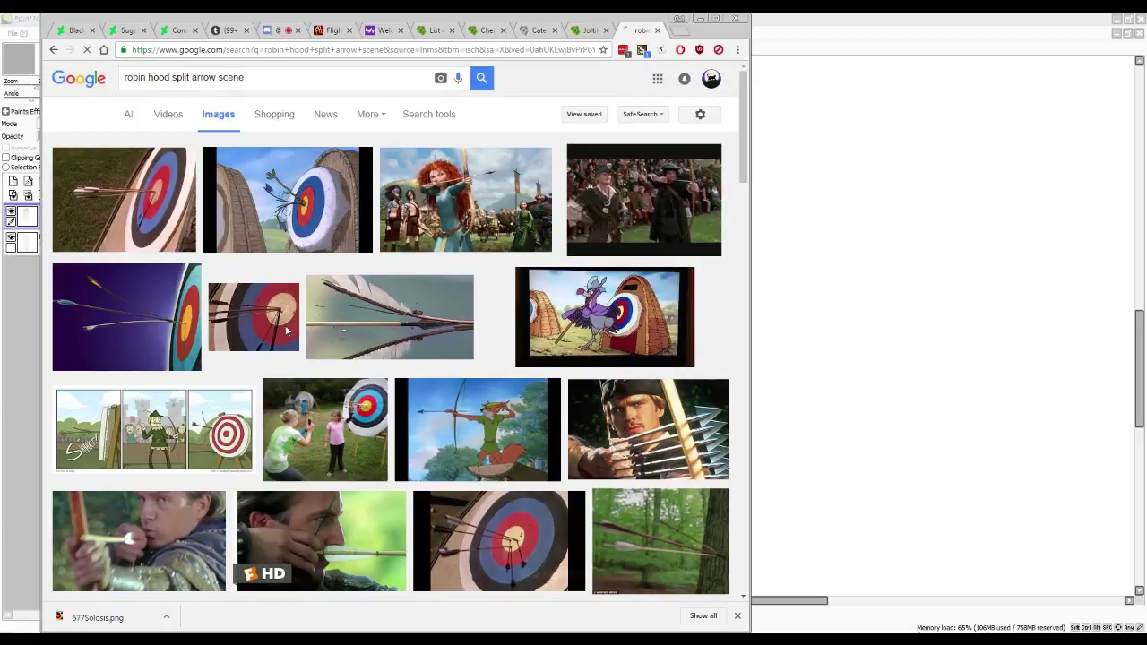
scroll(287, 329, down, 3)
scroll(287, 329, down, 1)
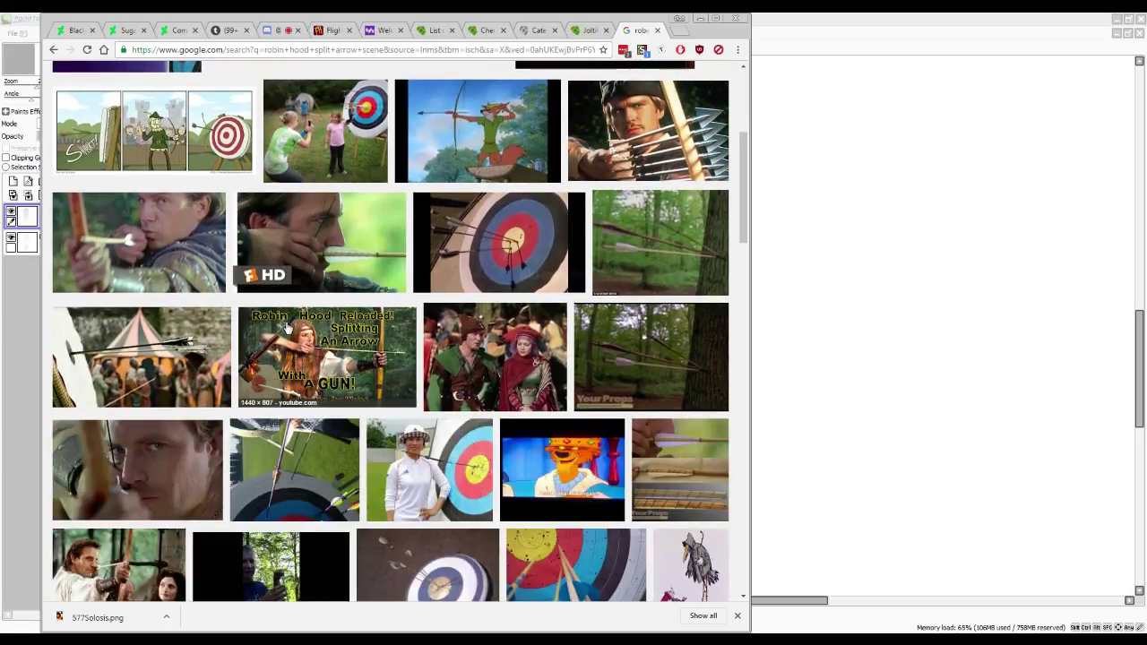
scroll(287, 329, down, 1)
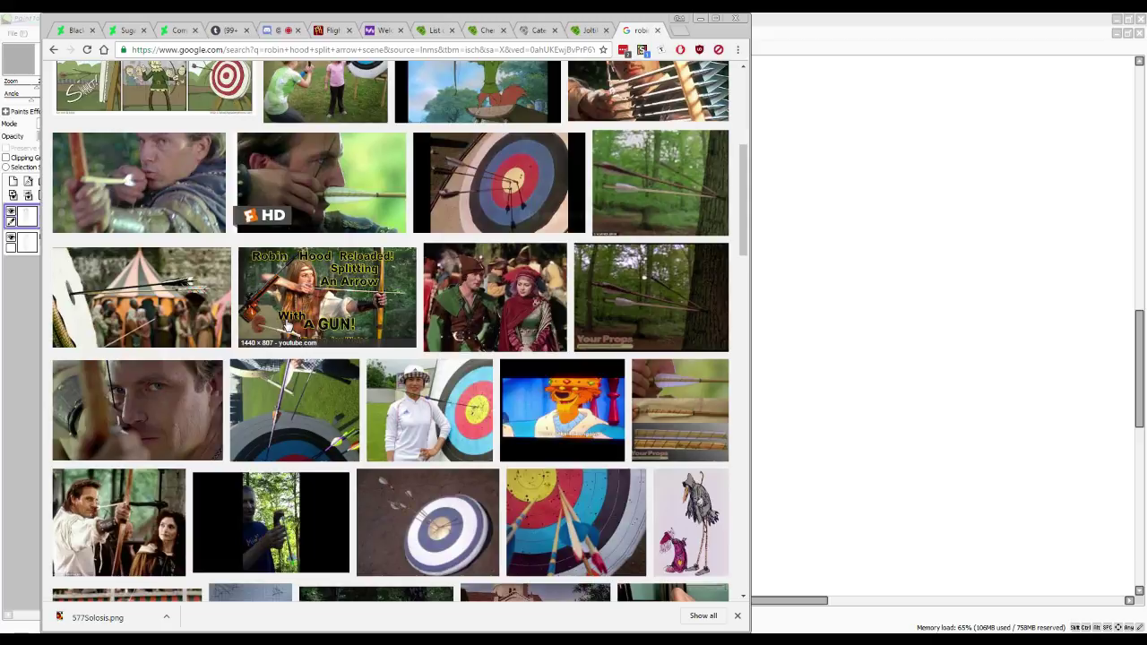
click(53, 49)
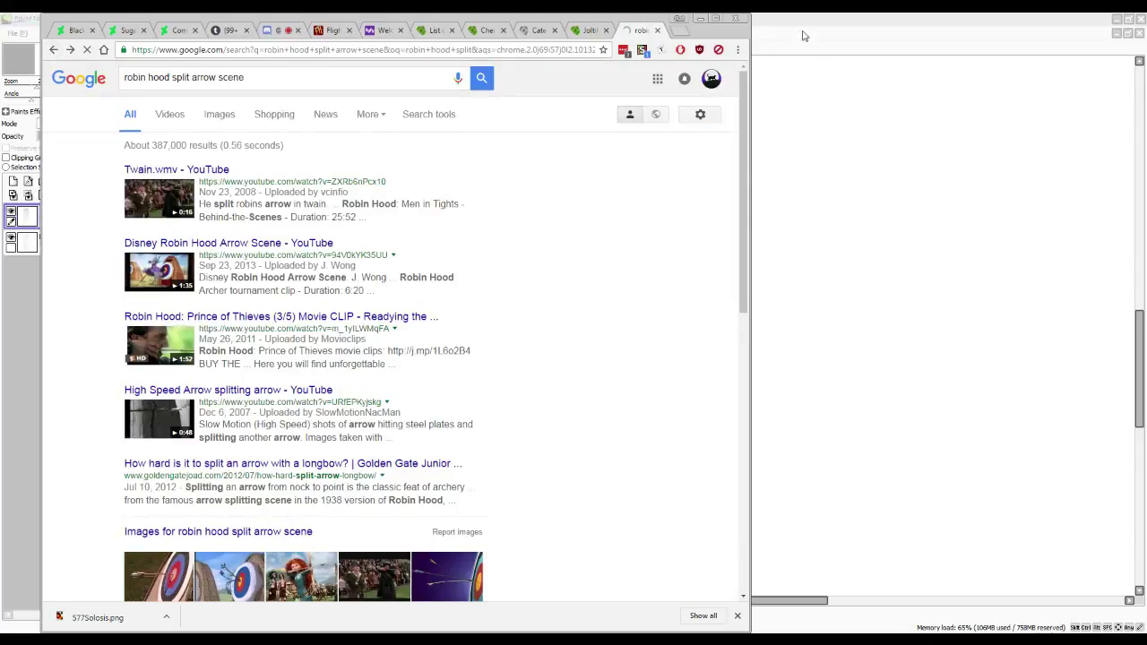
click(658, 30)
click(814, 26)
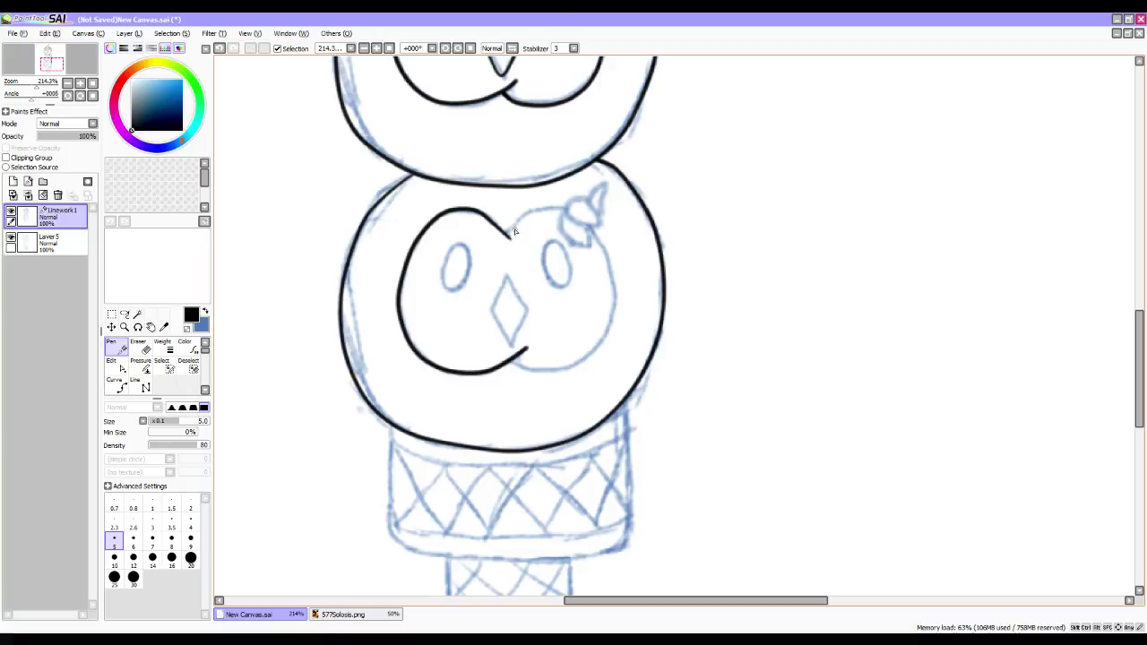
Draw the right half of the bottom scoop's face around the ornament, and smooth its lower-right curve by removing and shifting control points.
mouse_move(504, 235)
mouse_down()
mouse_move(531, 211)
mouse_move(571, 215)
mouse_move(608, 260)
mouse_move(609, 323)
mouse_move(595, 344)
mouse_move(553, 371)
mouse_move(511, 360)
mouse_up()
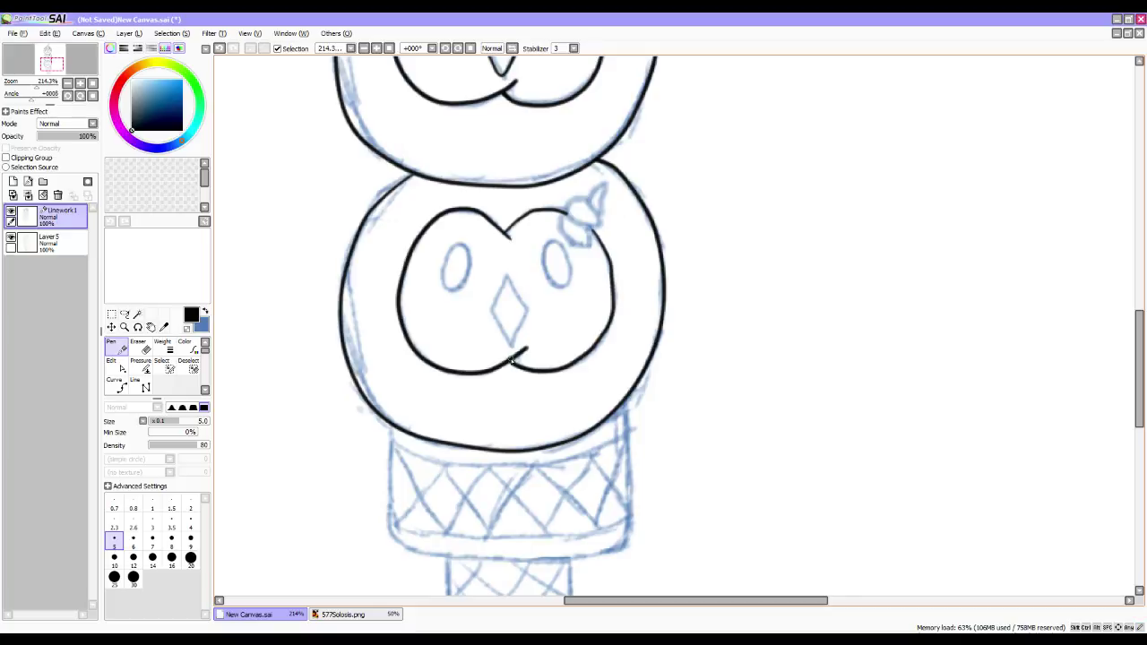
key(ctrl)
drag(506, 233, 508, 236)
key(ctrl)
alt+click(613, 312)
alt+click(606, 327)
drag(607, 326, 613, 321)
key(ctrl)
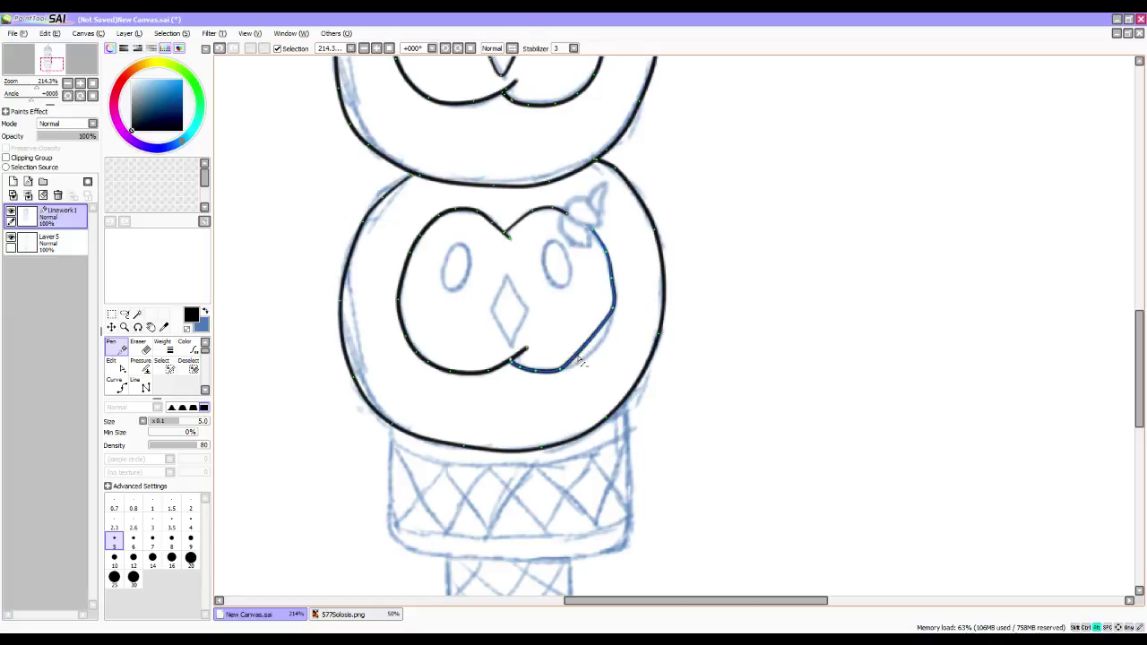
key(ctrl)
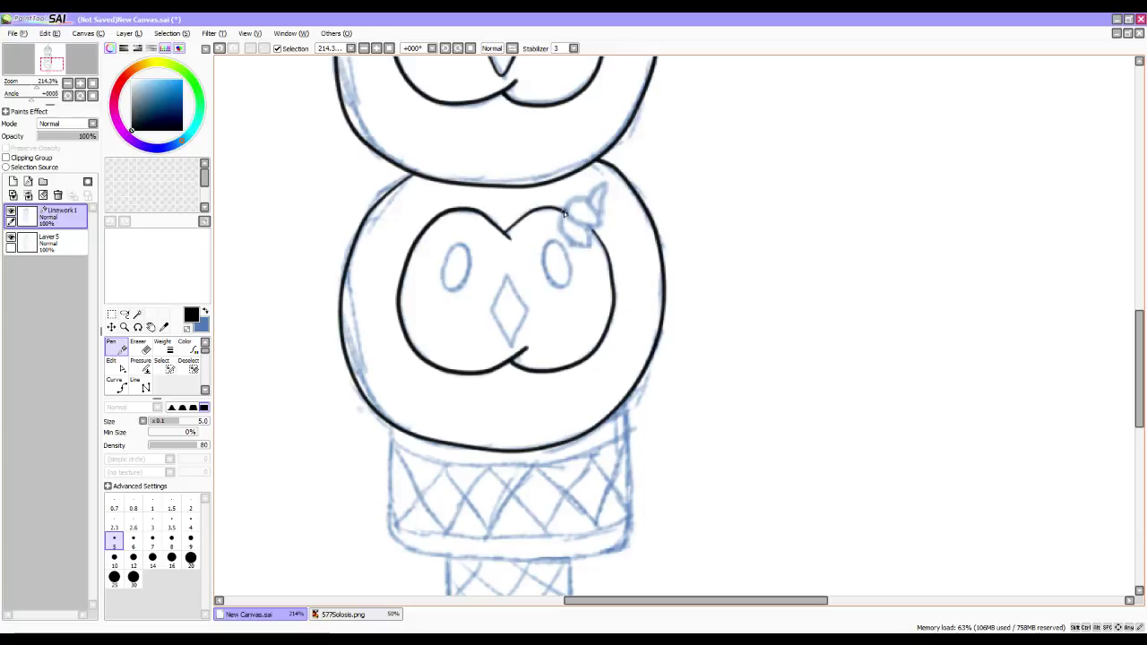
Trace the small pointed ornament at the upper right of the bottom scoop's face over the sketch.
drag(565, 212, 586, 228)
key(ctrl+z)
mouse_move(563, 211)
mouse_down()
mouse_move(568, 239)
mouse_move(593, 238)
mouse_move(564, 204)
mouse_move(591, 208)
mouse_move(597, 222)
mouse_up()
mouse_move(587, 208)
mouse_down()
mouse_move(599, 190)
mouse_move(594, 219)
mouse_up()
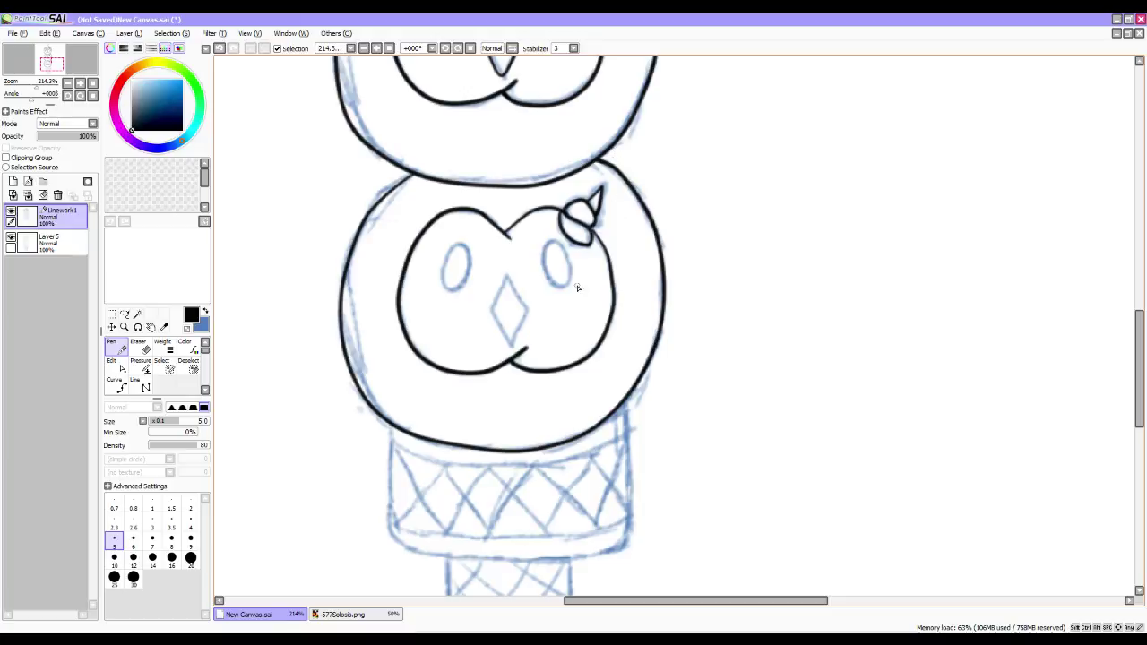
Draw the oval left eye on the bottom scoop's face, redoing the first stroke for a cleaner shape.
mouse_move(510, 397)
mouse_down()
mouse_move(524, 370)
mouse_move(520, 389)
mouse_up()
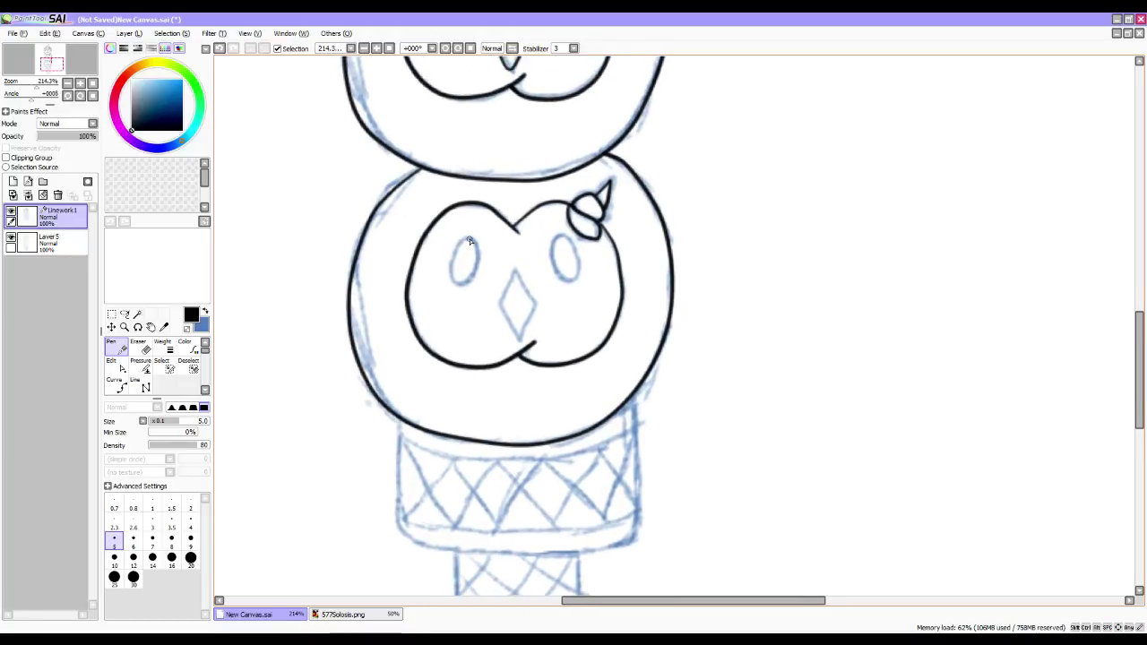
mouse_move(464, 239)
mouse_down()
mouse_move(450, 281)
mouse_move(466, 280)
mouse_up()
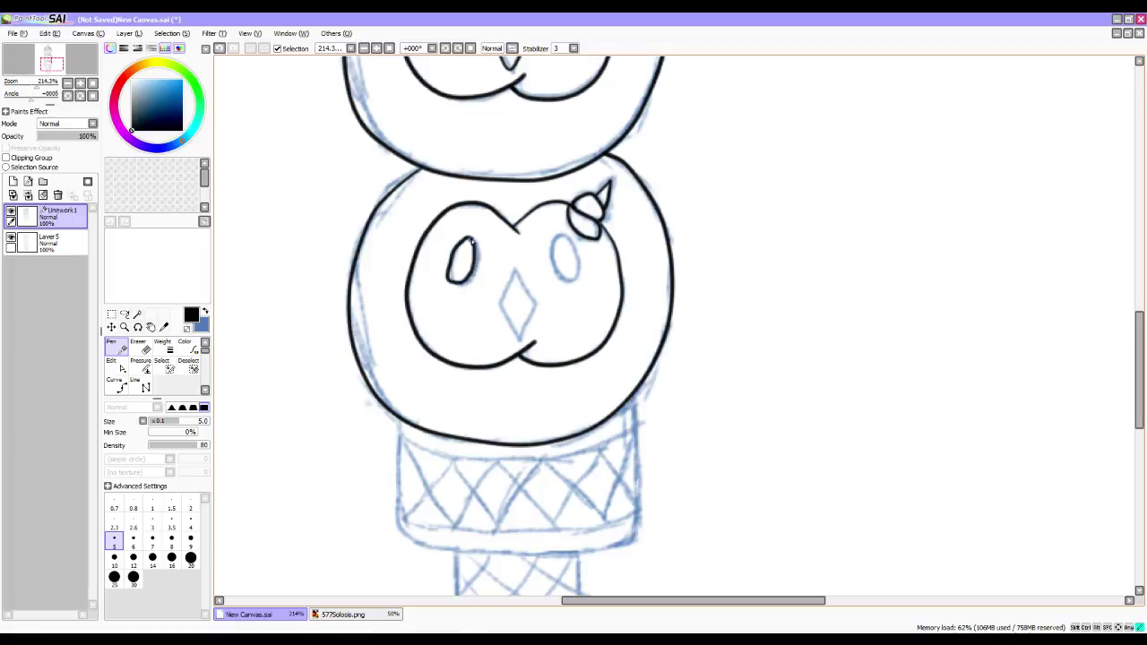
key(ctrl+z)
mouse_move(466, 239)
mouse_down()
mouse_move(450, 273)
mouse_move(465, 282)
mouse_move(477, 256)
mouse_move(468, 240)
mouse_up()
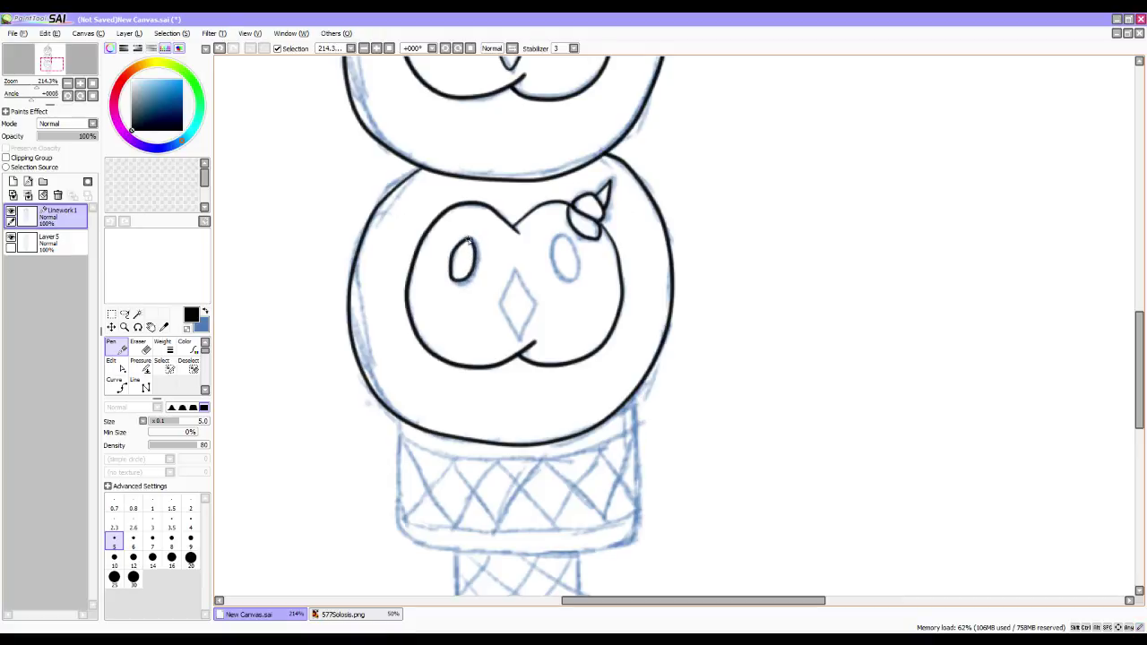
Smooth the bottom scoop's left eye into an even oval by removing extra control points and shifting the remaining ones.
key(ctrl)
alt+click(475, 264)
ctrl+click(471, 263)
ctrl+click(471, 241)
key(ctrl)
alt+click(456, 258)
drag(454, 259, 457, 258)
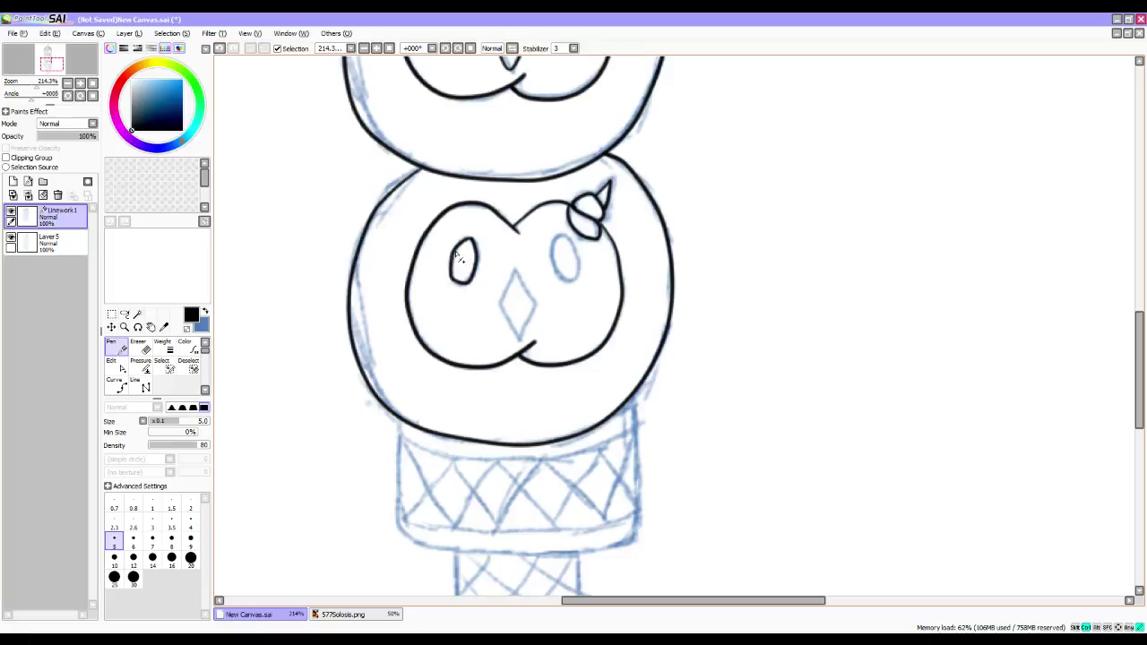
key(ctrl)
ctrl+alt+click(454, 281)
ctrl+drag(455, 267, 456, 284)
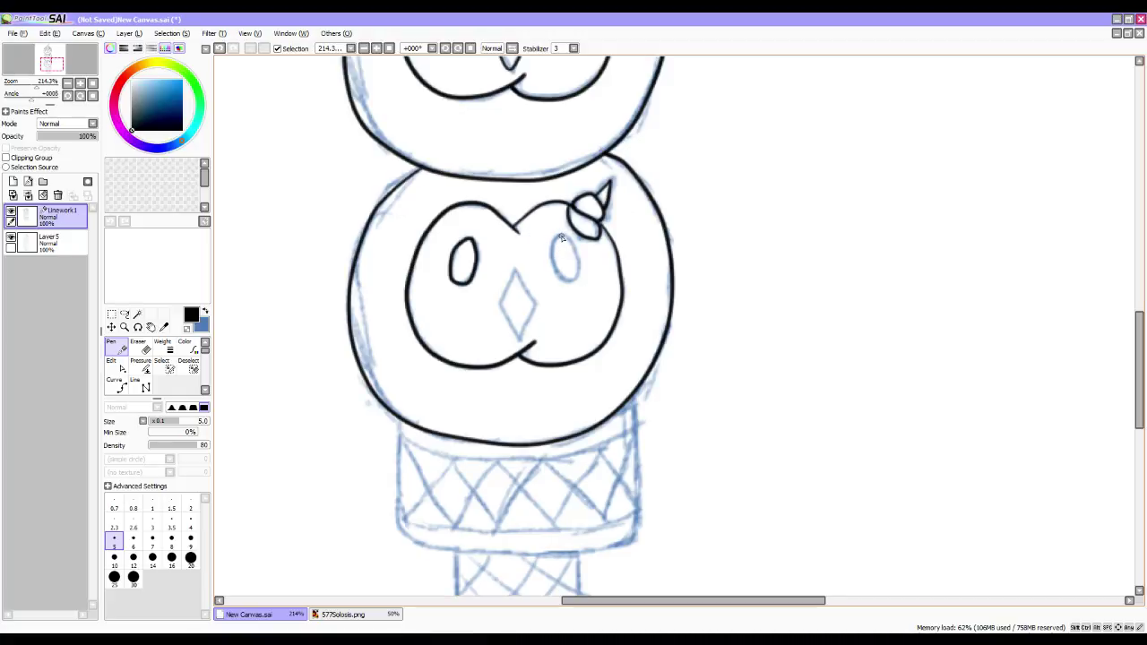
Draw the oval right eye on the bottom scoop's face and adjust its curve to the sketch.
mouse_move(563, 237)
mouse_down()
mouse_move(551, 247)
mouse_move(558, 281)
mouse_move(583, 271)
mouse_move(574, 247)
mouse_up()
key(ctrl)
key(ctrl)
Draw the diamond-shaped beak between the bottom scoop's eyes and straighten its edges.
mouse_move(514, 269)
mouse_down()
mouse_move(499, 304)
mouse_move(529, 345)
mouse_up()
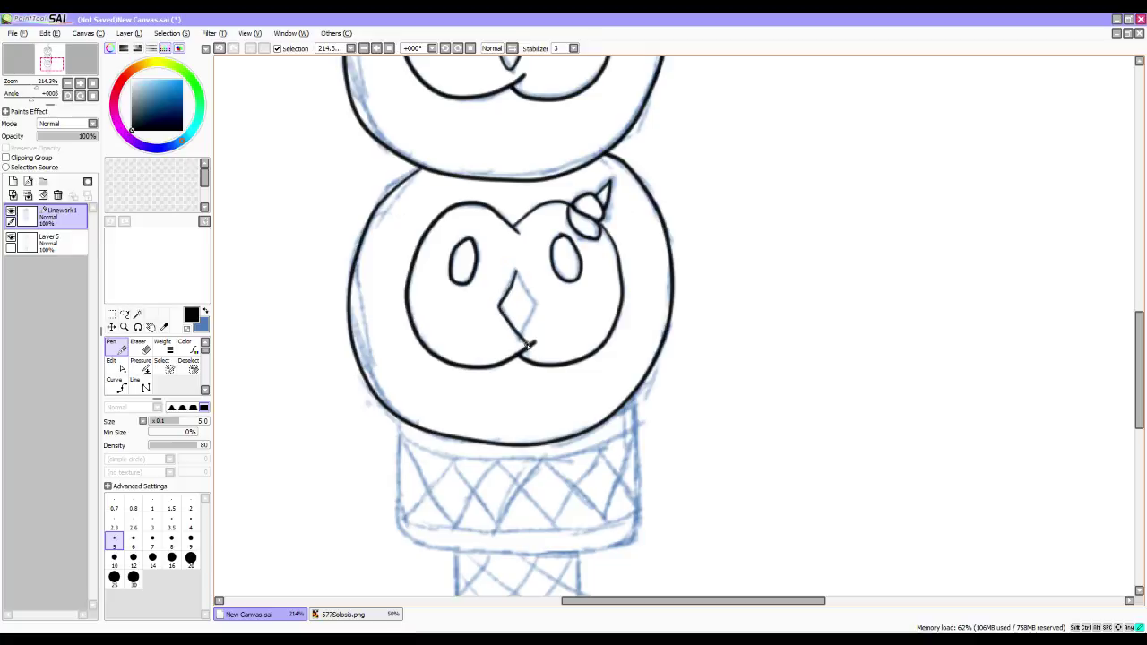
key(ctrl+z)
mouse_move(515, 273)
mouse_down()
mouse_move(502, 319)
mouse_move(527, 330)
mouse_move(533, 305)
mouse_move(516, 270)
mouse_up()
key(ctrl)
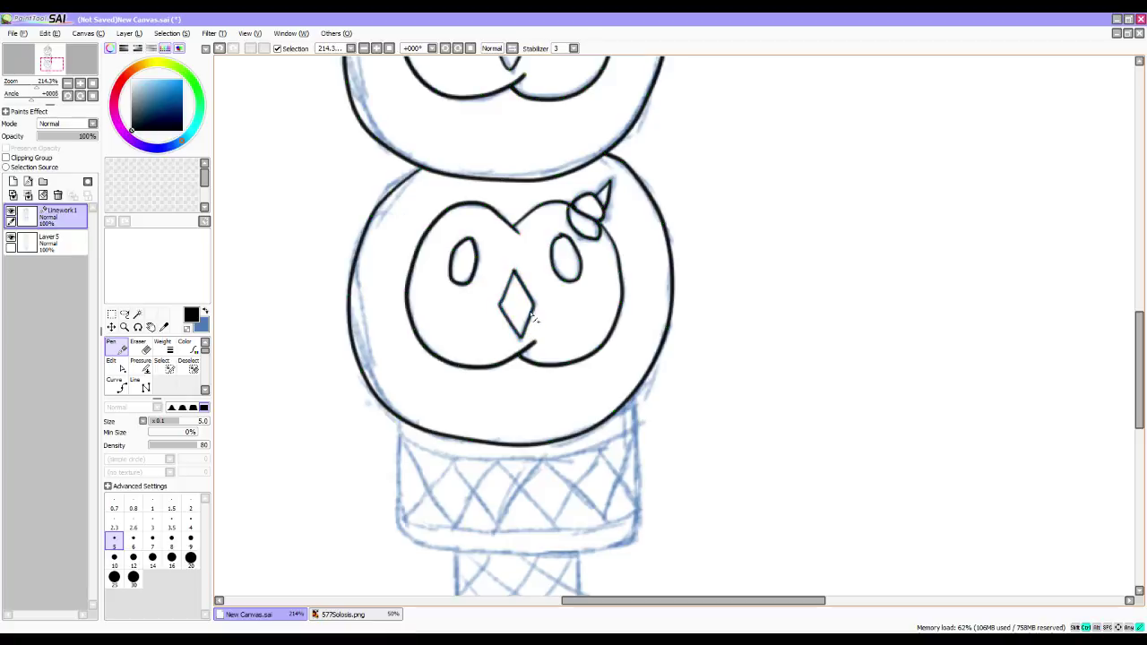
key(alt)
key(ctrl)
drag(530, 328, 526, 325)
Draw the outline of the cone's wide upper section beneath the bottom scoop, with rounded lower corners.
drag(522, 422, 511, 330)
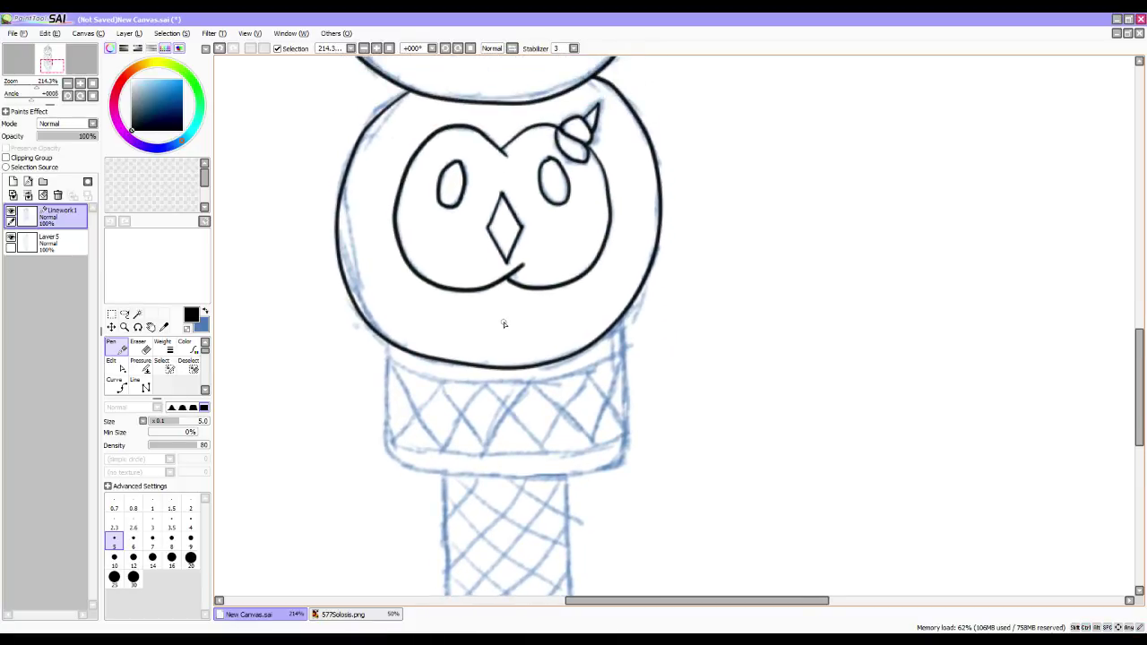
drag(512, 315, 516, 207)
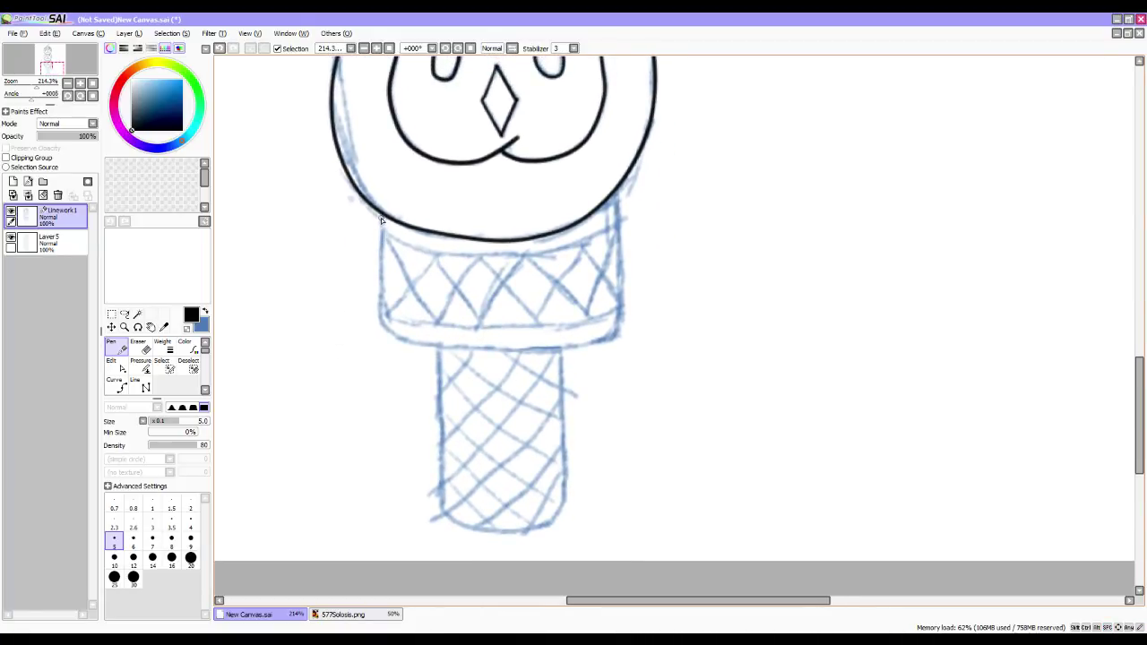
mouse_move(381, 213)
mouse_down()
mouse_move(386, 331)
mouse_move(443, 351)
mouse_move(567, 346)
mouse_move(598, 343)
mouse_move(619, 316)
mouse_move(613, 190)
mouse_up()
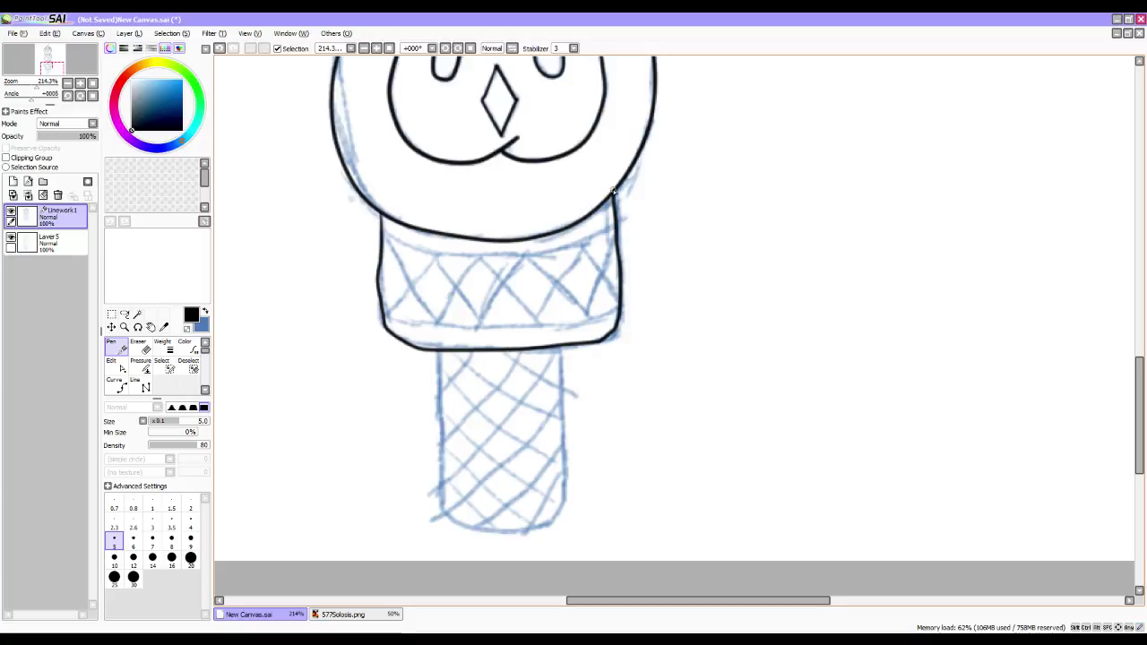
Smooth the sides, corners and base of the cone's upper section by removing extra control points.
alt+click(379, 283)
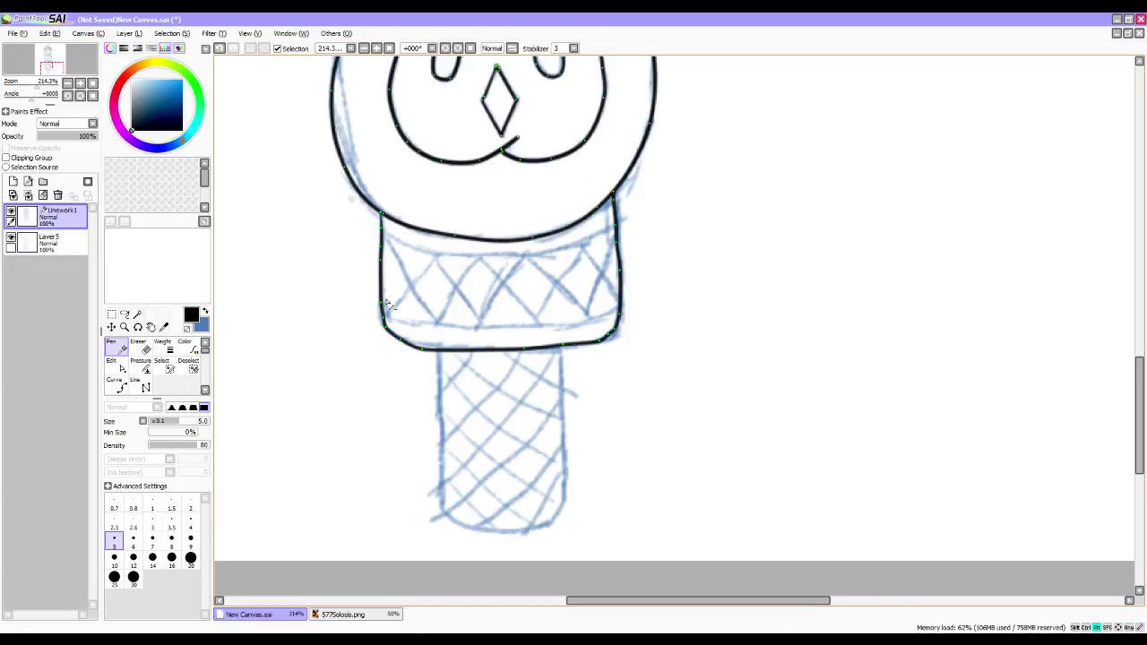
alt+click(381, 259)
alt+click(388, 319)
alt+click(402, 340)
alt+click(422, 350)
key(ctrl+z)
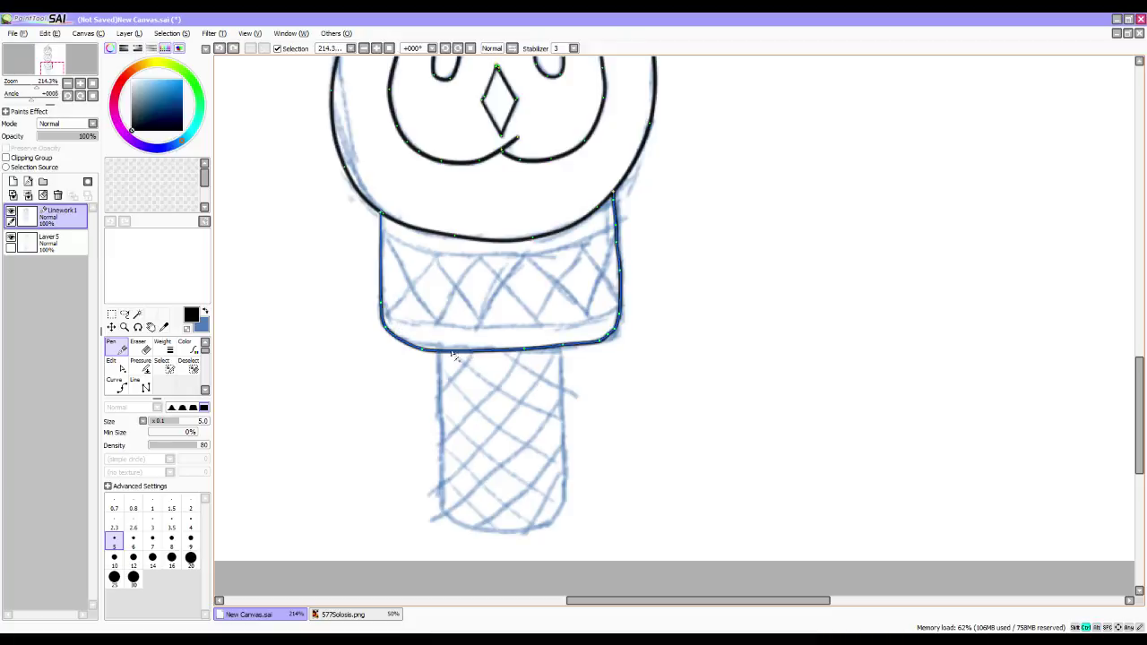
alt+click(563, 345)
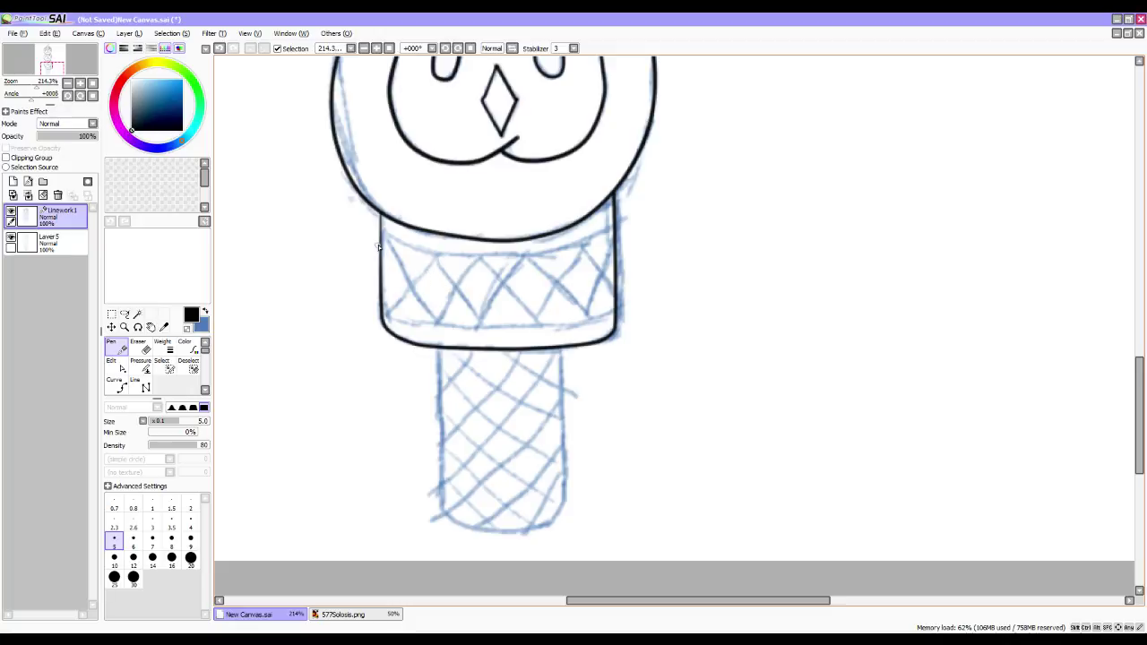
Draw the curved upper band line across the cone's wide section, remove its extra control points and bend it to follow the sketch.
mouse_move(382, 232)
mouse_down()
mouse_move(449, 255)
mouse_move(554, 254)
mouse_move(613, 224)
mouse_up()
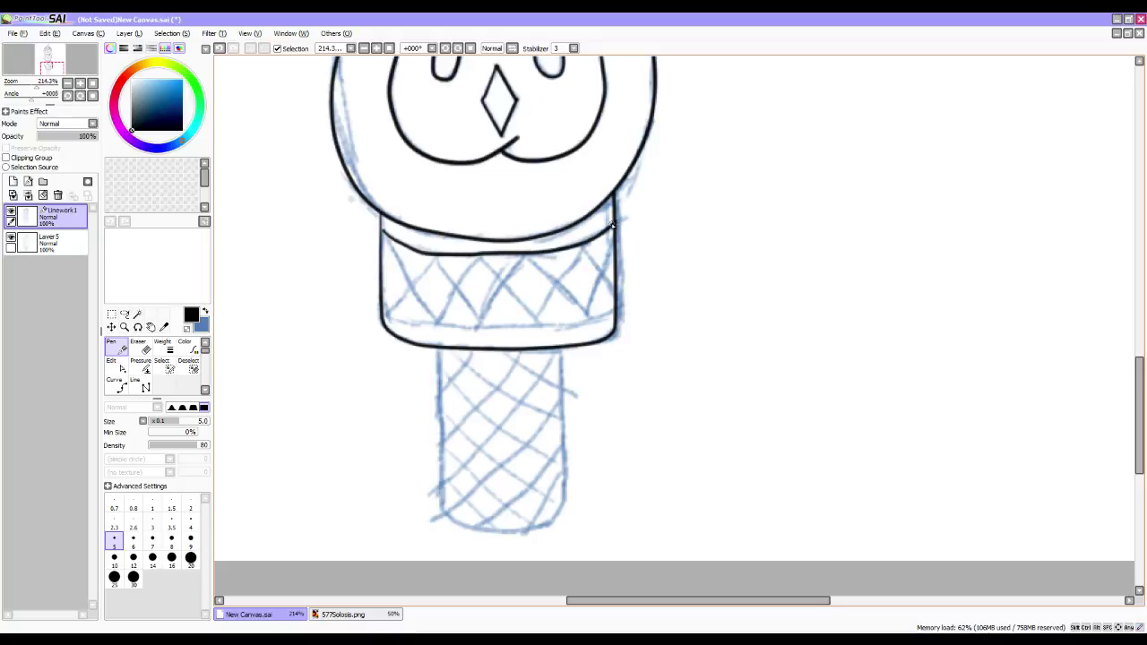
alt+click(548, 253)
alt+click(504, 252)
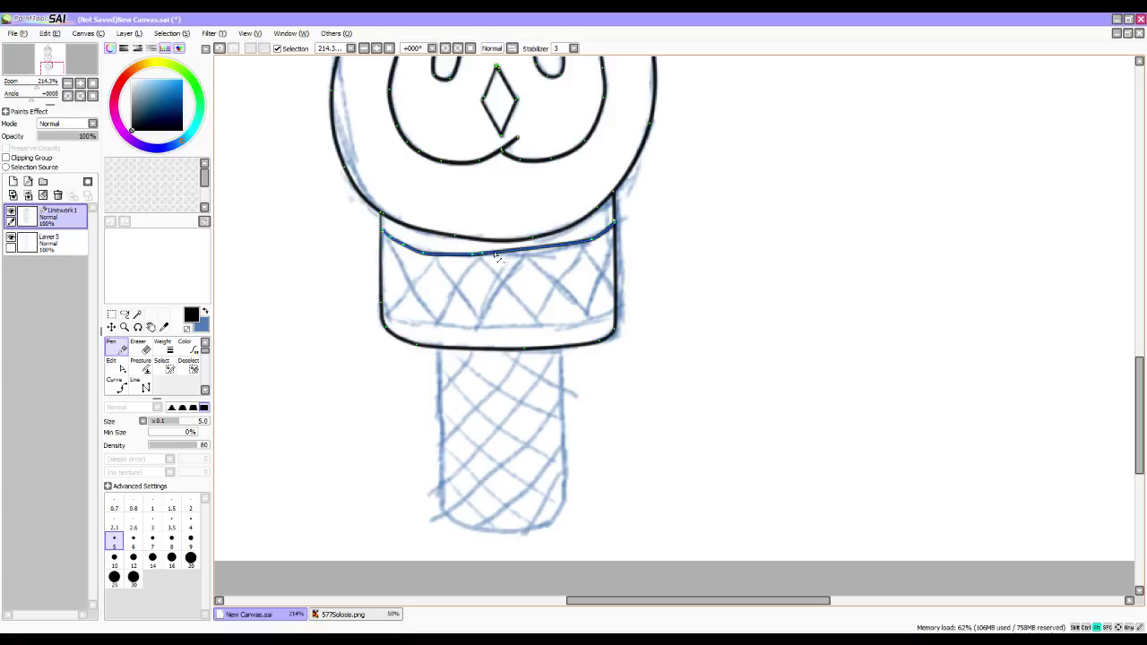
alt+click(482, 253)
alt+click(473, 253)
alt+click(592, 239)
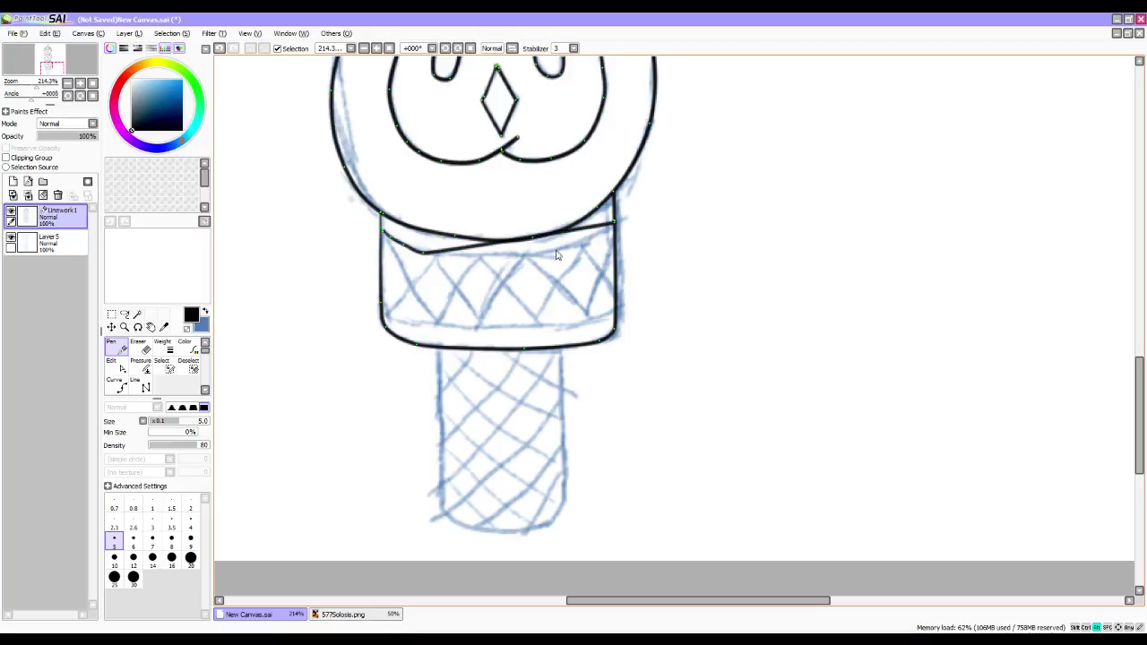
alt+click(423, 253)
alt+click(404, 245)
alt+click(393, 236)
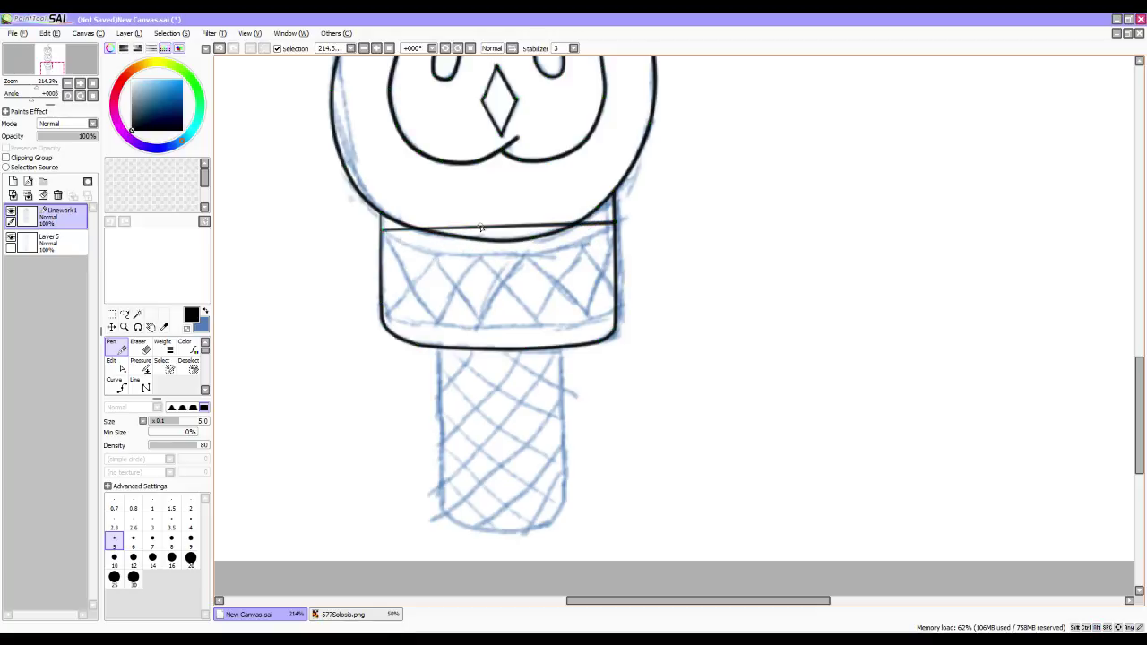
drag(490, 227, 427, 252)
mouse_move(571, 235)
mouse_down()
mouse_move(571, 254)
mouse_move(528, 256)
mouse_move(542, 254)
mouse_up()
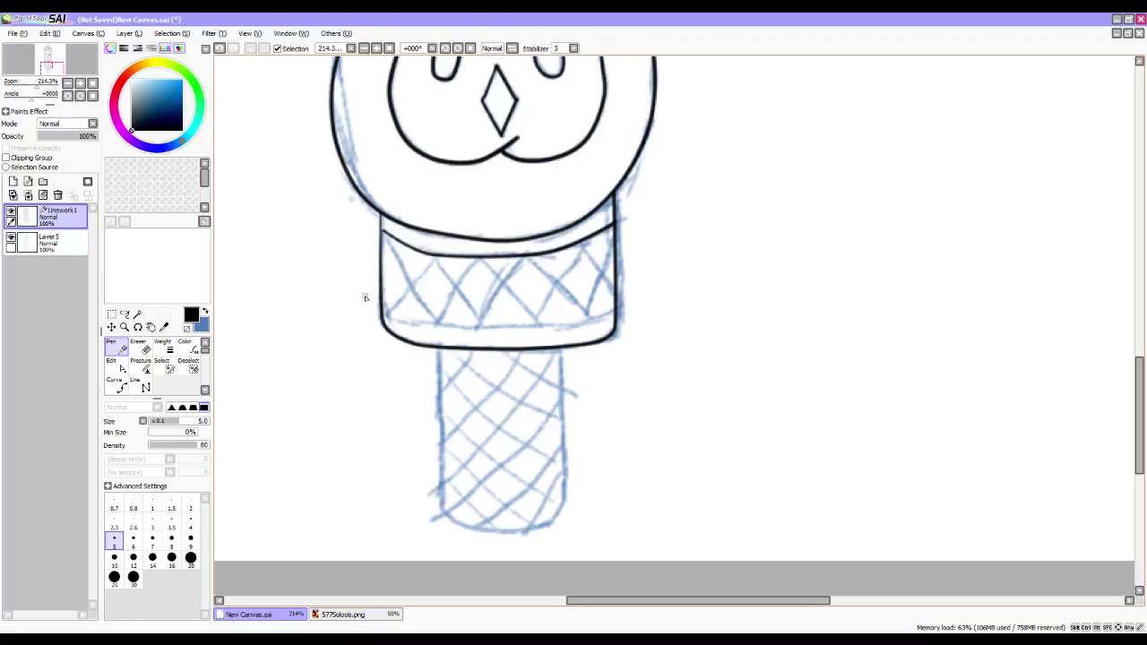
Draw the curved lower band line across the cone's wide section, remove its extra control points and bend it to the sketch.
mouse_move(383, 314)
mouse_down()
mouse_move(526, 331)
mouse_move(617, 316)
mouse_up()
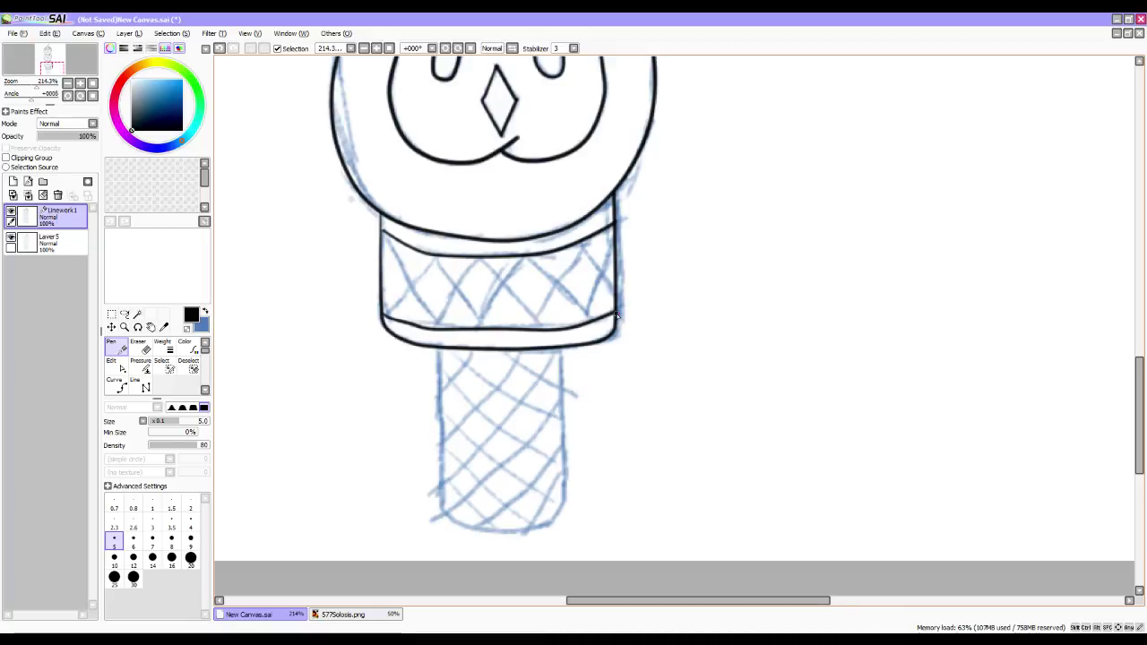
key(ctrl)
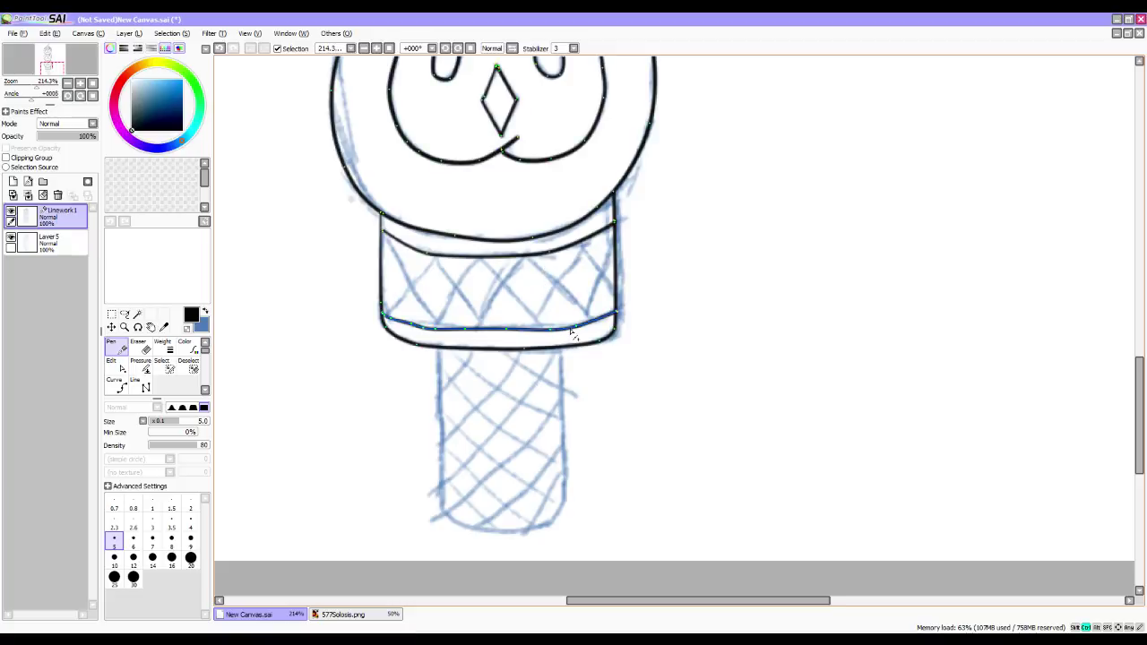
alt+click(576, 327)
alt+click(551, 330)
alt+click(506, 329)
alt+click(465, 329)
alt+click(433, 329)
alt+click(423, 327)
alt+click(411, 324)
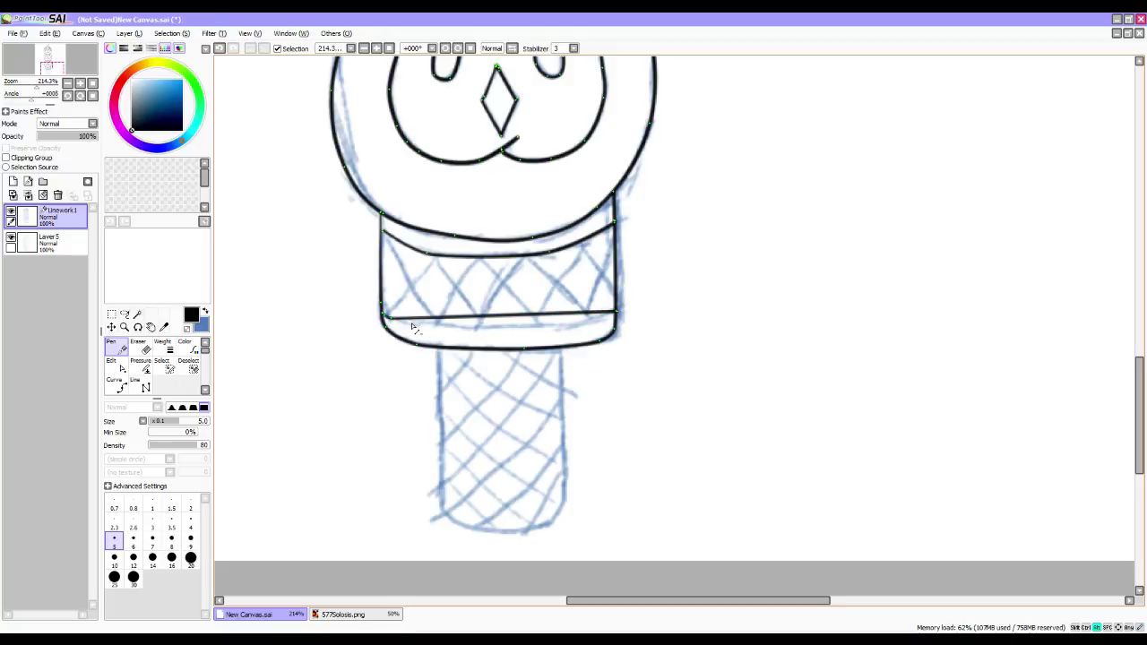
drag(502, 314, 499, 331)
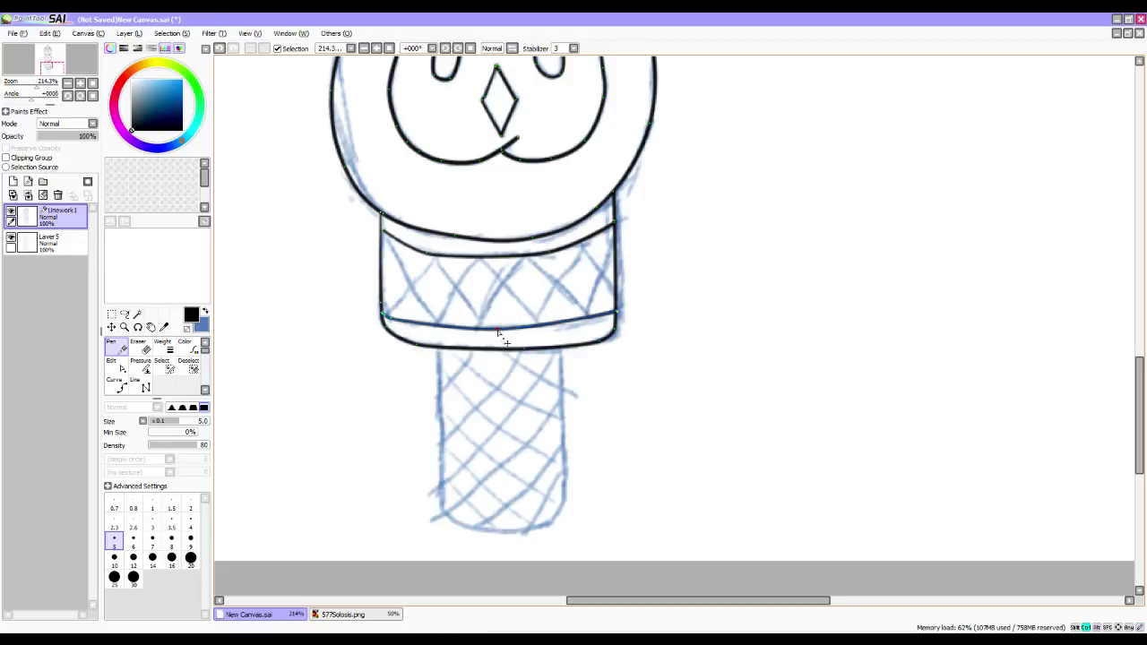
drag(572, 320, 575, 326)
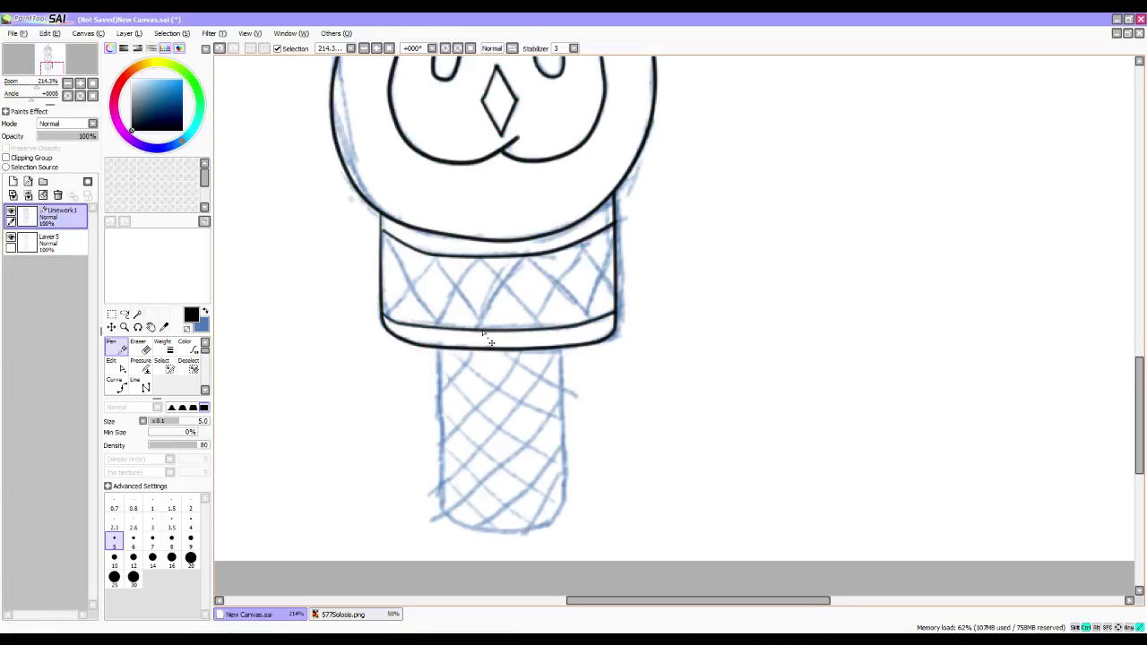
Draw the outline of the cone's narrow lower stem with a rounded base and smooth its sides and bottom curve.
drag(517, 430, 516, 406)
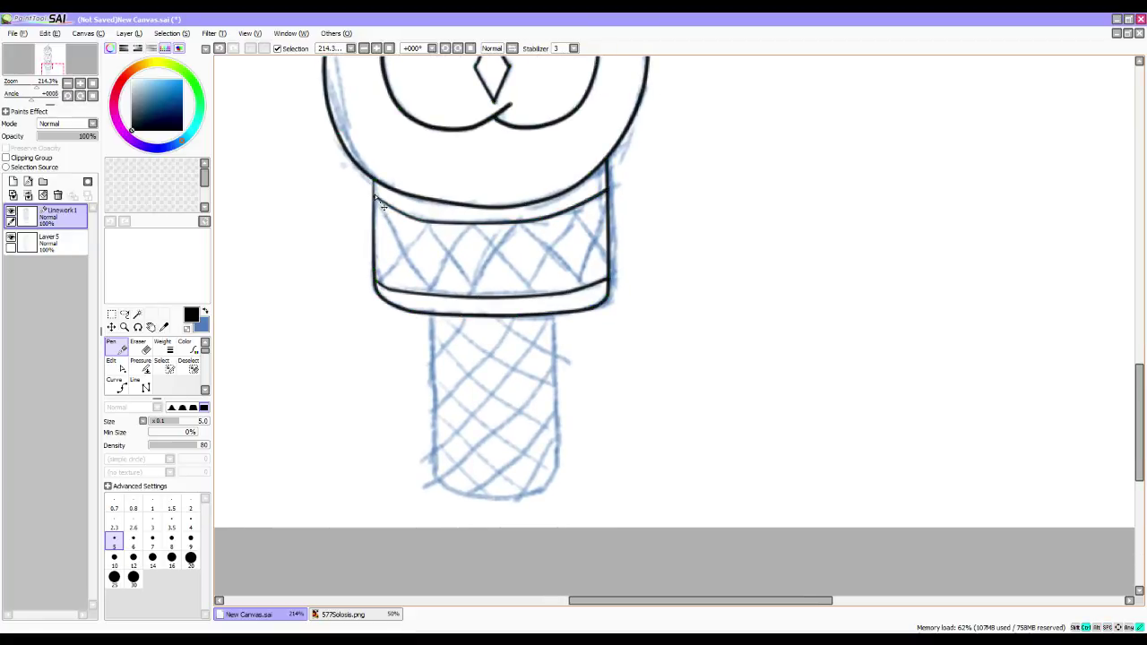
drag(508, 427, 508, 361)
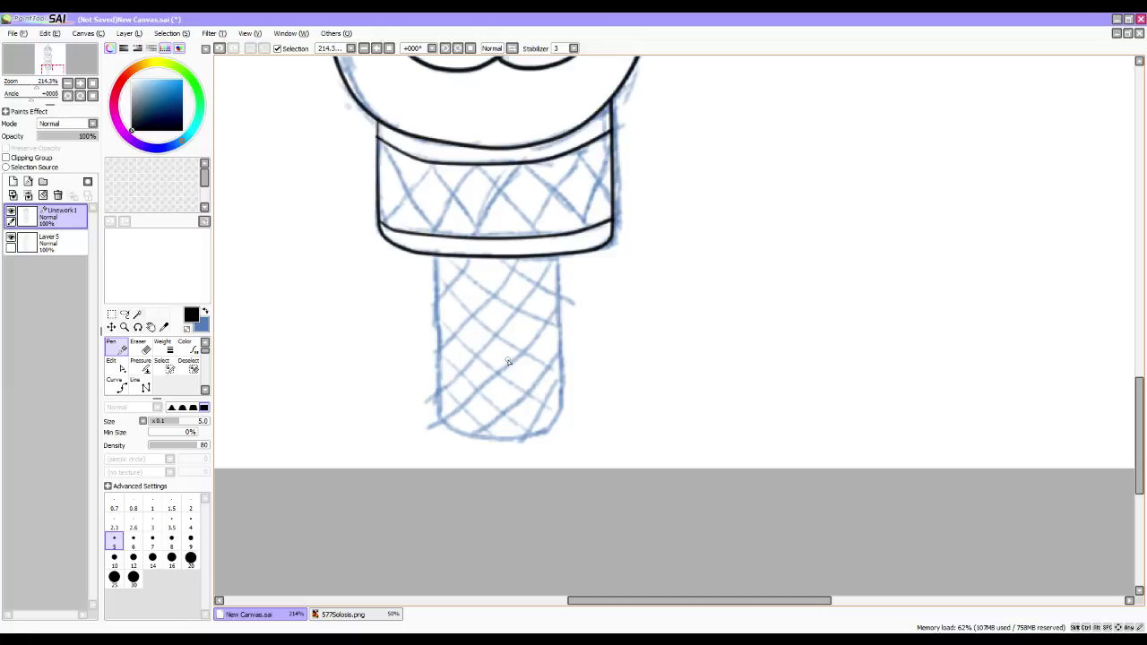
drag(436, 258, 436, 422)
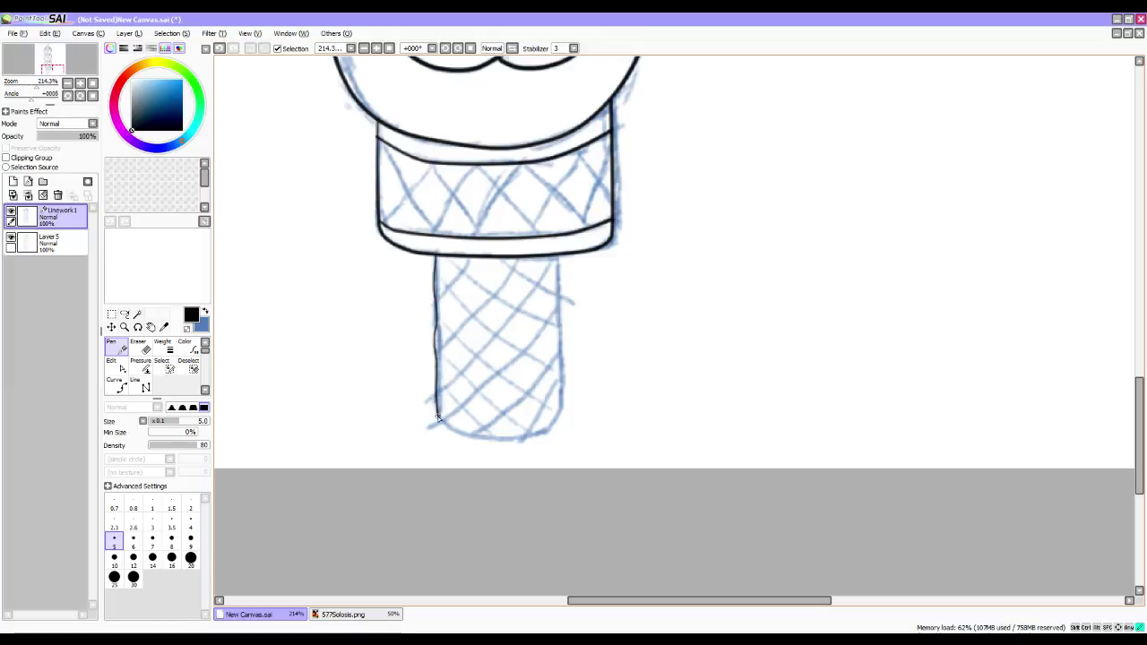
key(ctrl+z)
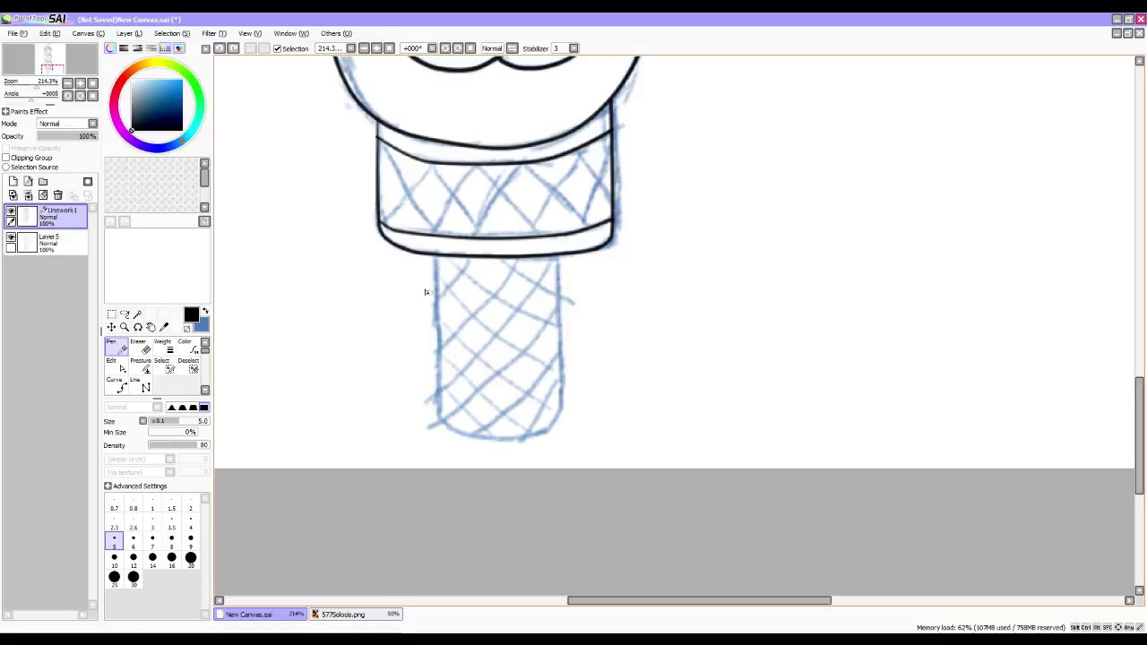
mouse_move(434, 259)
mouse_down()
mouse_move(440, 415)
mouse_move(475, 439)
mouse_move(520, 439)
mouse_move(551, 427)
mouse_move(563, 381)
mouse_move(550, 254)
mouse_up()
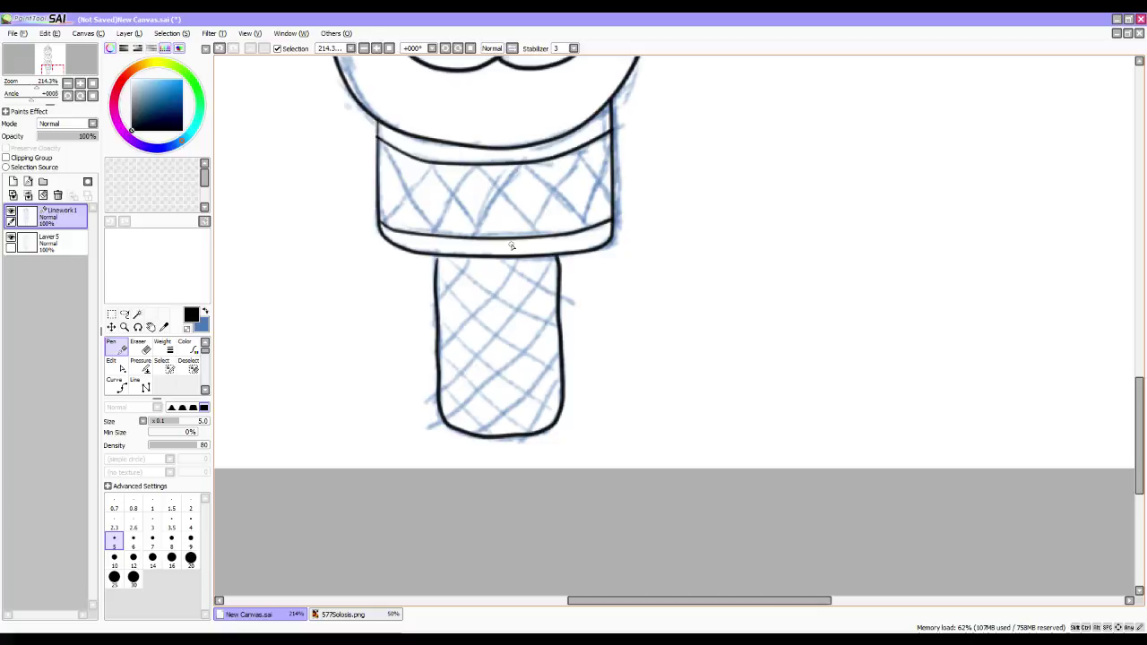
key(ctrl)
ctrl+click(555, 307)
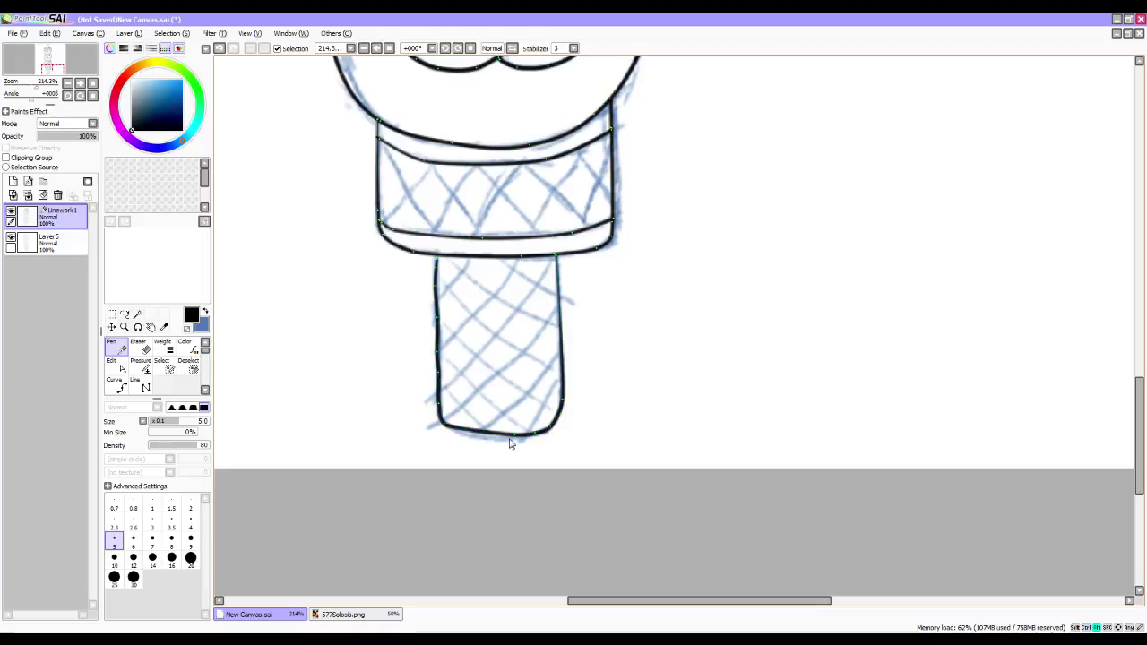
mouse_move(523, 438)
mouse_down()
mouse_move(552, 431)
mouse_move(498, 439)
mouse_up()
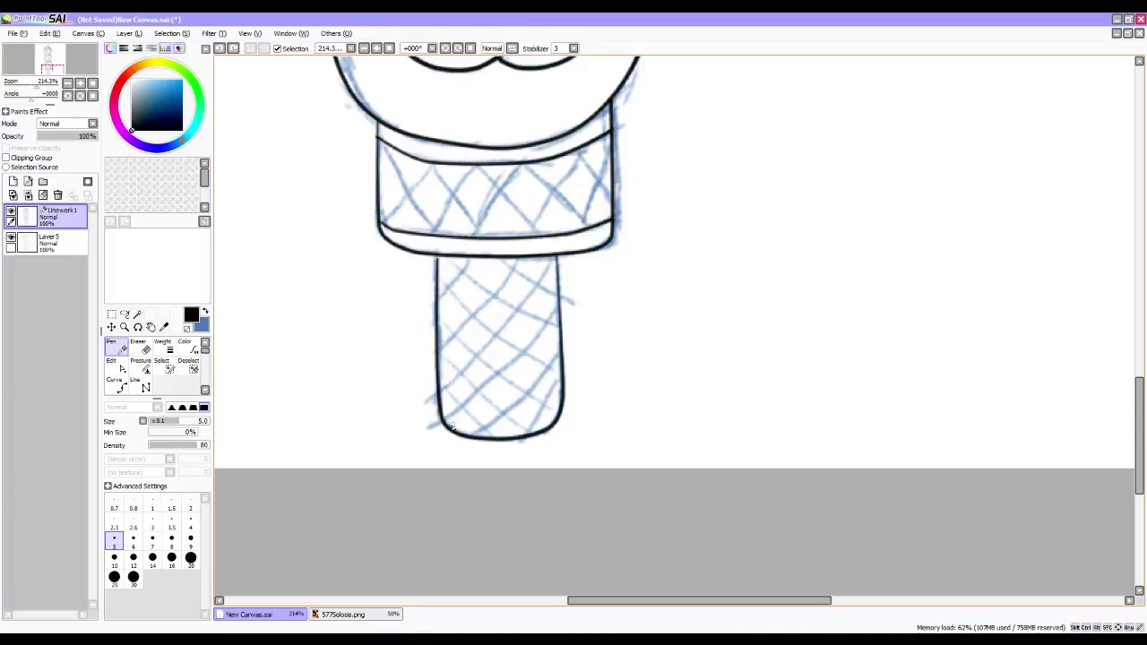
drag(489, 290, 478, 333)
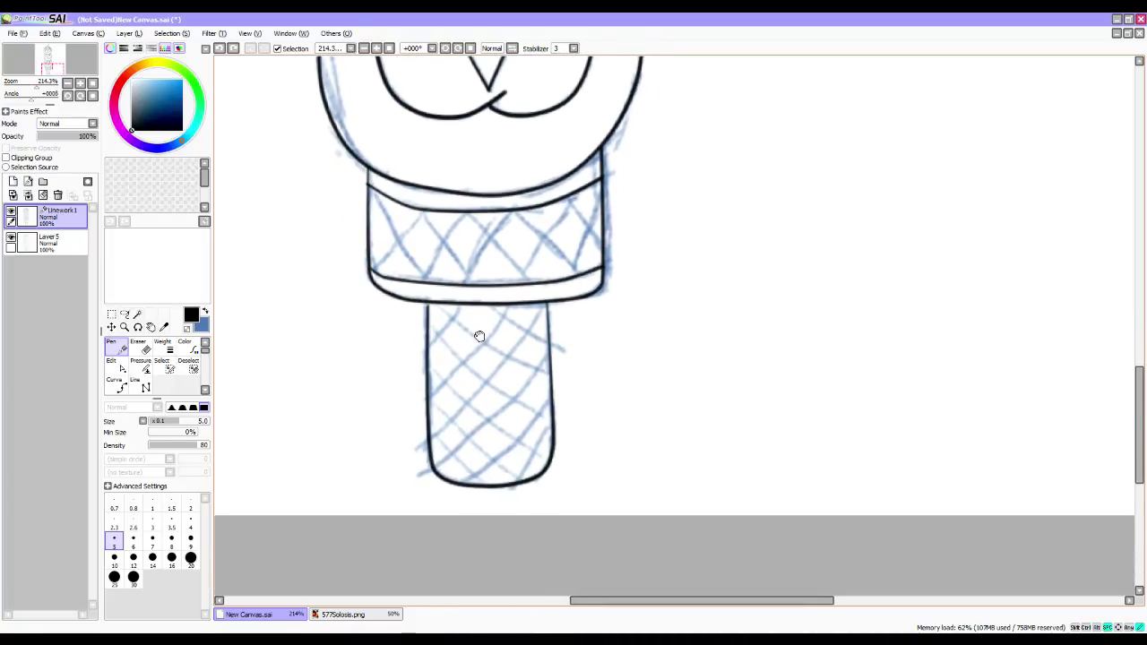
click(171, 523)
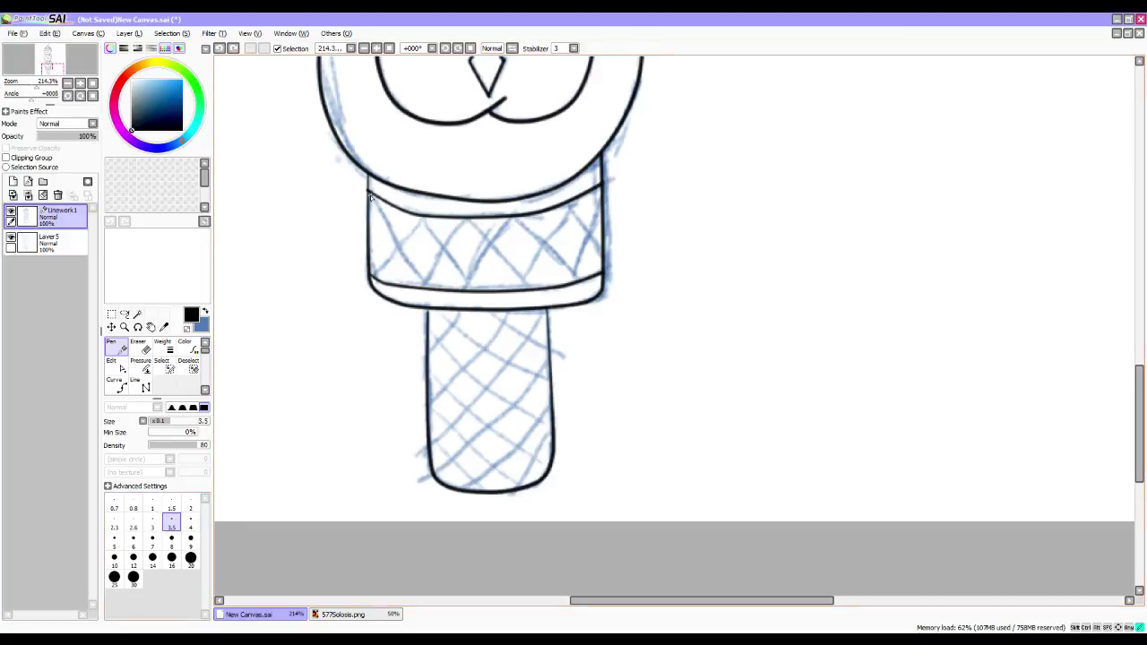
drag(370, 195, 430, 287)
key(ctrl+z)
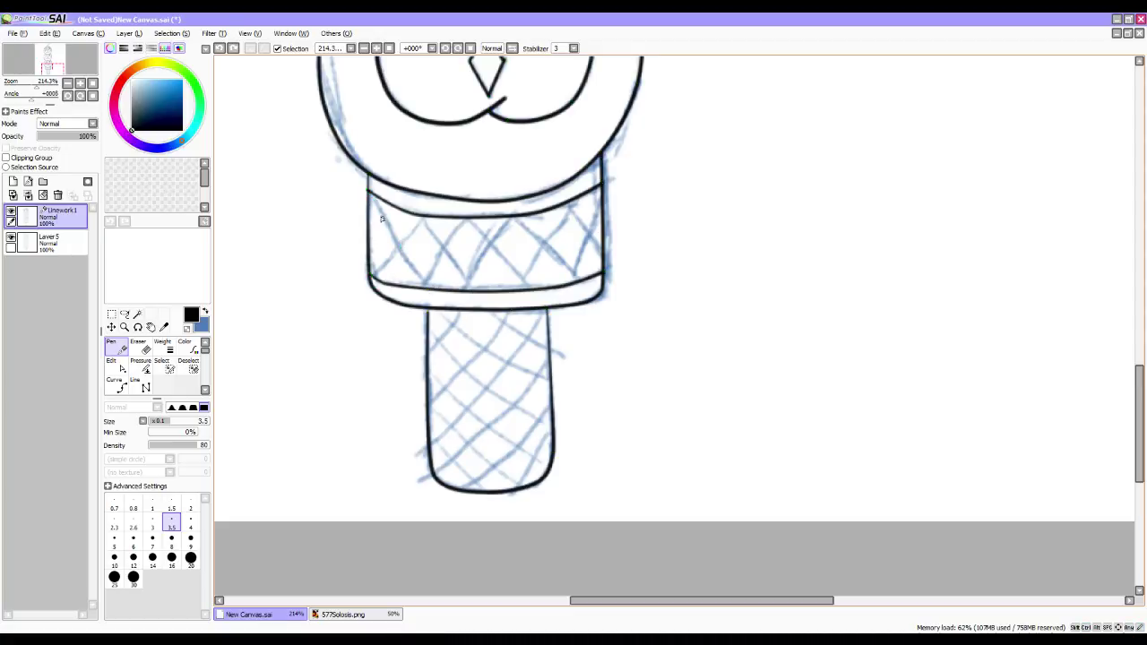
drag(370, 196, 426, 288)
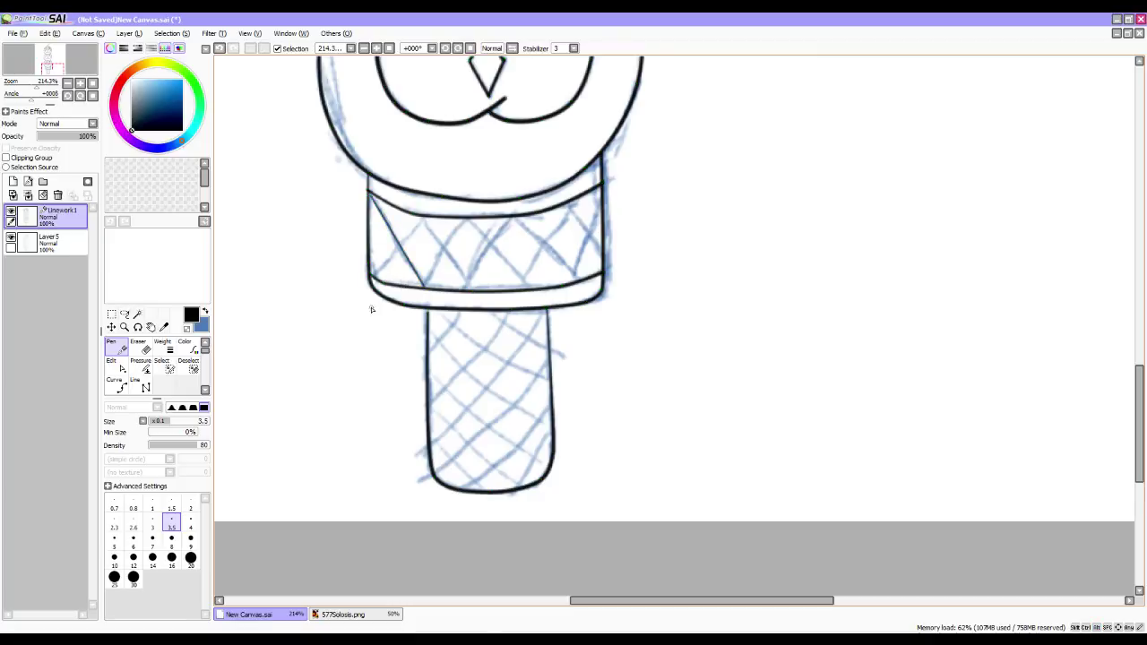
drag(421, 222, 367, 274)
key(ctrl+z)
key(ctrl+z)
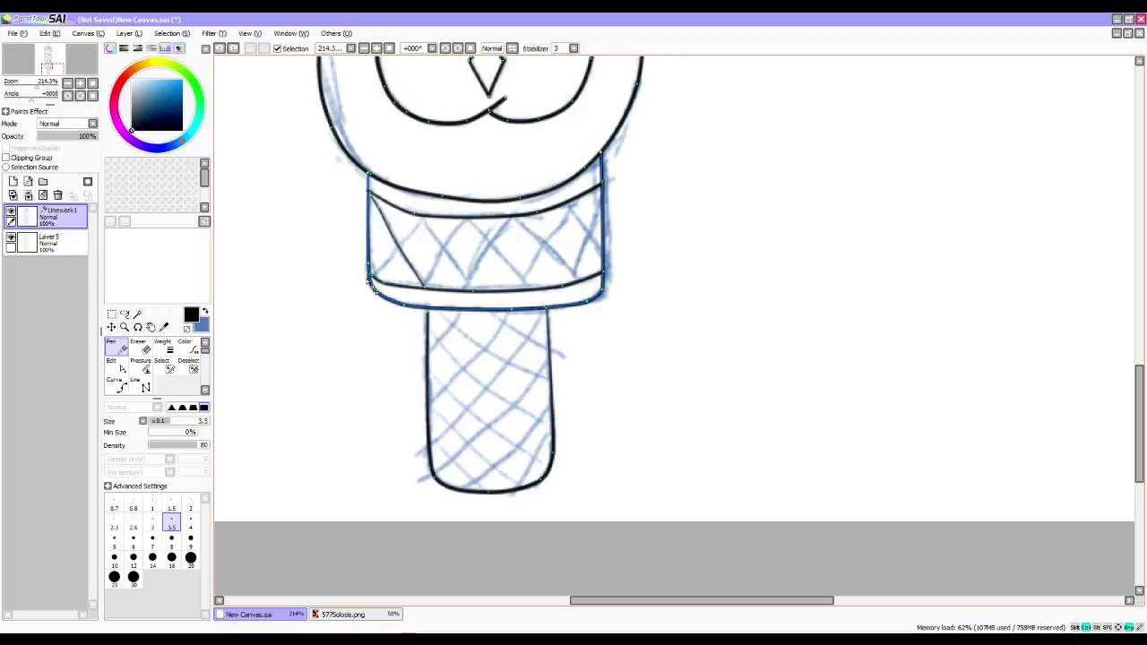
Set the brush size to 4 and draw the first downward diagonal at the band's left end, straightening it by removing control points.
click(190, 521)
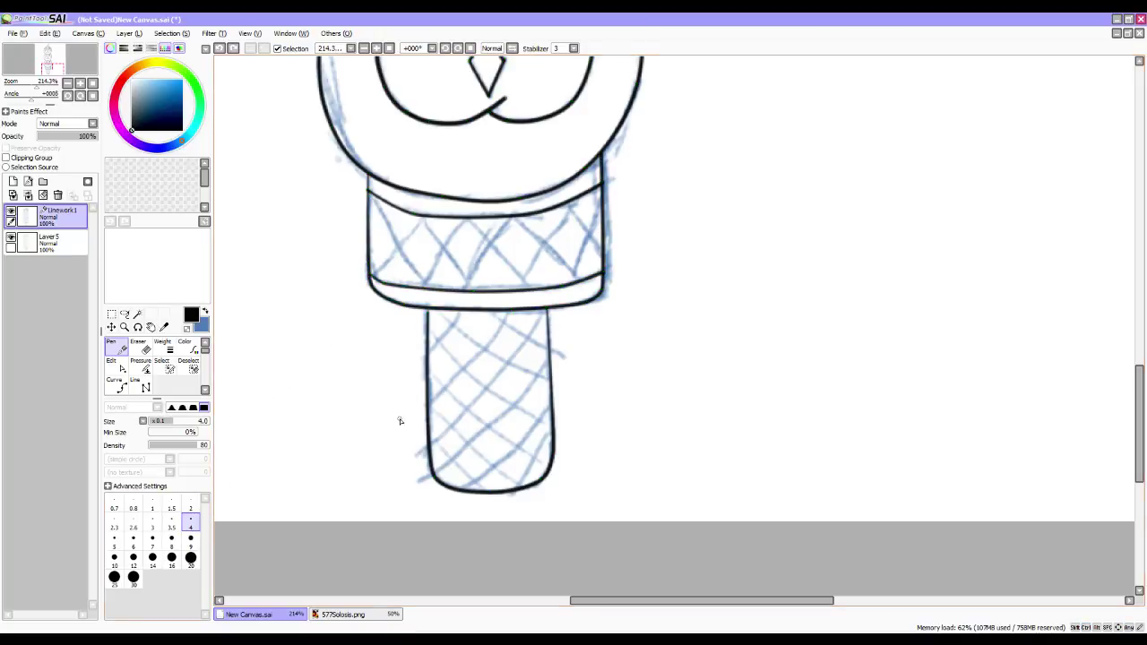
drag(369, 199, 419, 289)
key(ctrl)
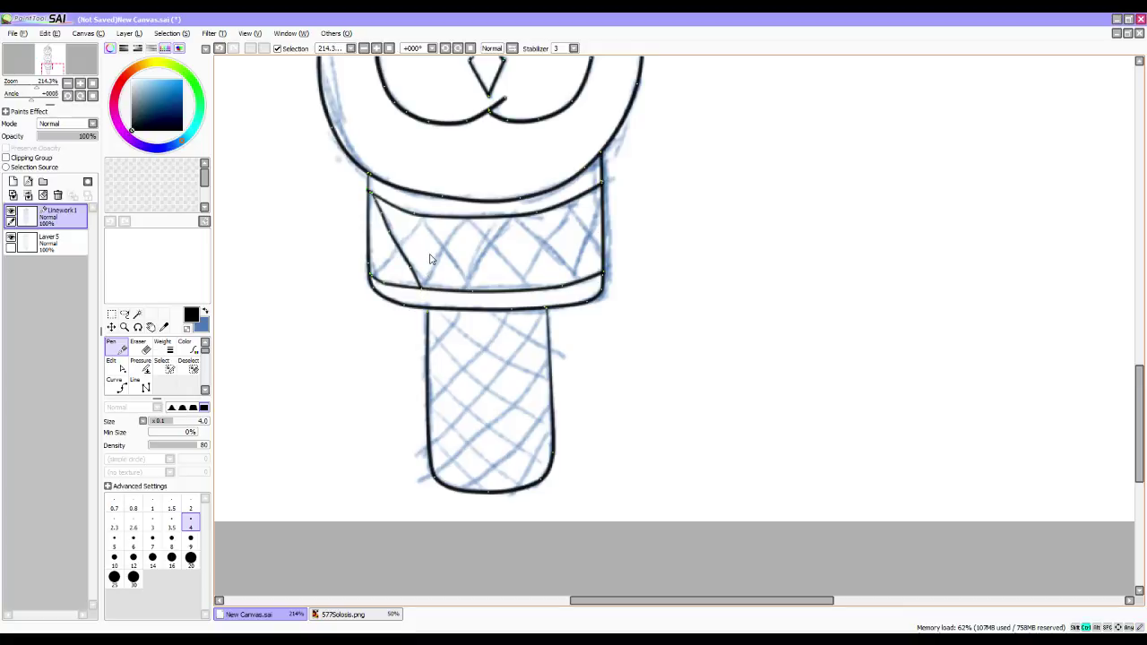
key(alt)
drag(422, 289, 414, 273)
alt+click(411, 269)
alt+click(389, 231)
alt+click(382, 214)
key(ctrl)
Draw the opposite diagonal to complete the band's leftmost waffle cross and adjust its lower end to meet the cone's edge.
drag(425, 218, 367, 276)
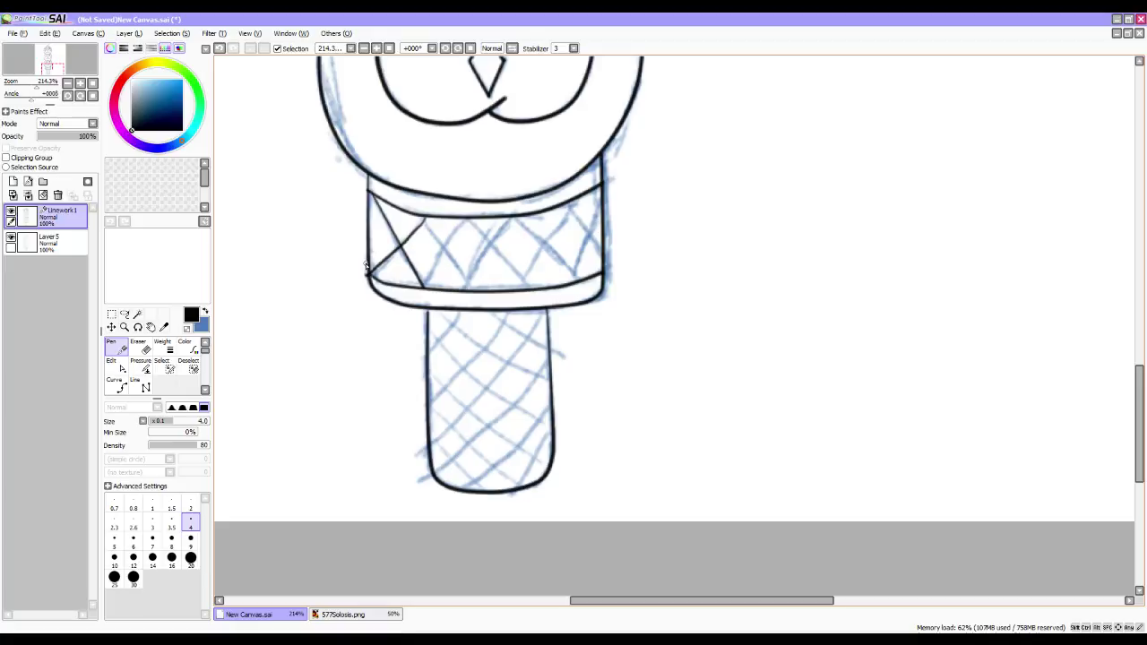
key(ctrl)
key(alt)
drag(366, 276, 371, 274)
key(alt)
key(alt)
Draw two crossing diagonals for the second waffle cross from the left of the band.
drag(424, 219, 473, 292)
key(ctrl)
drag(466, 219, 418, 285)
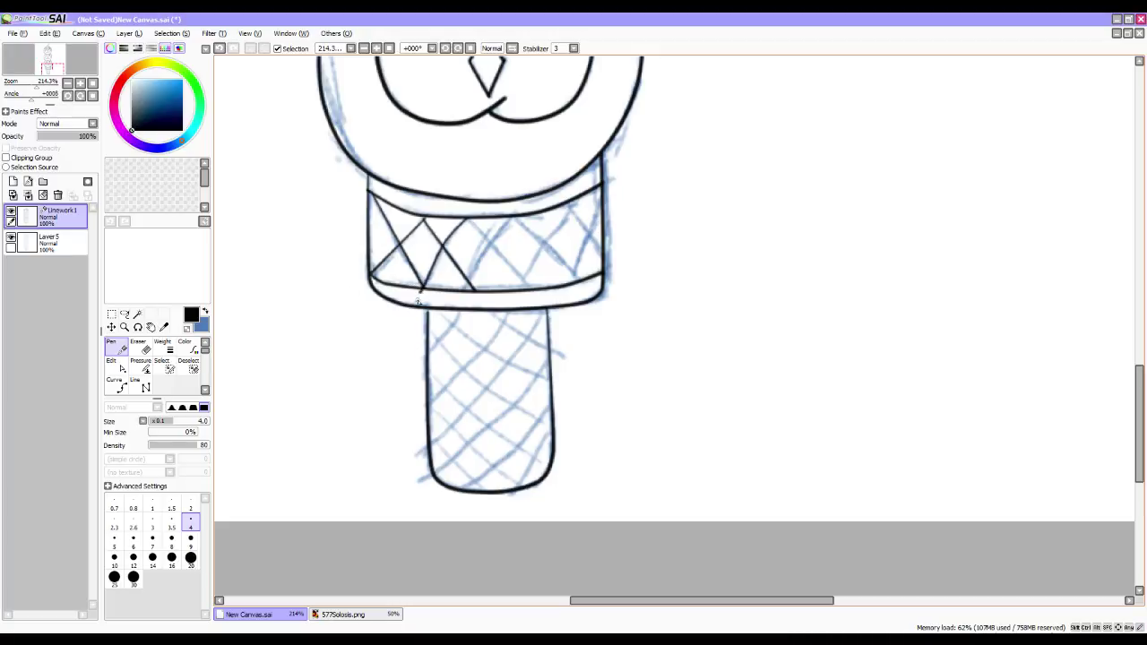
key(alt)
Draw the next downward diagonal across the middle of the band and straighten it by removing its extra control points.
drag(465, 219, 532, 287)
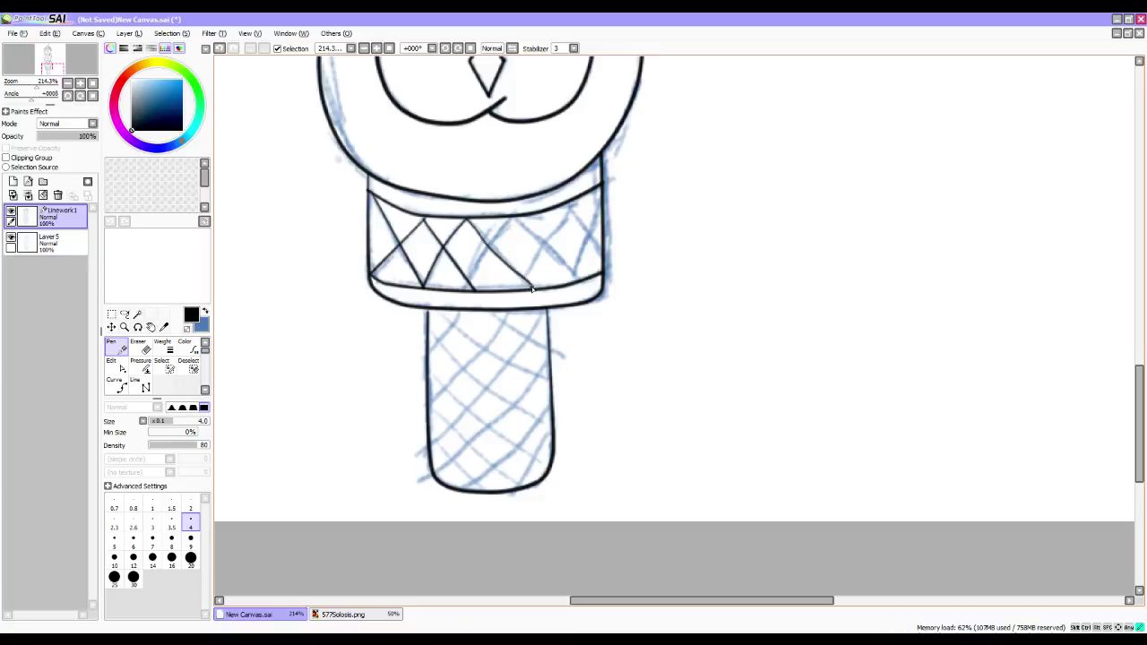
key(ctrl)
alt+click(525, 279)
alt+click(512, 269)
alt+click(491, 251)
alt+click(479, 234)
ctrl+drag(505, 258, 510, 266)
key(ctrl+z)
Draw the opposite diagonal across the middle of the band, extend its lower end to the band line and adjust its curve.
drag(513, 219, 467, 280)
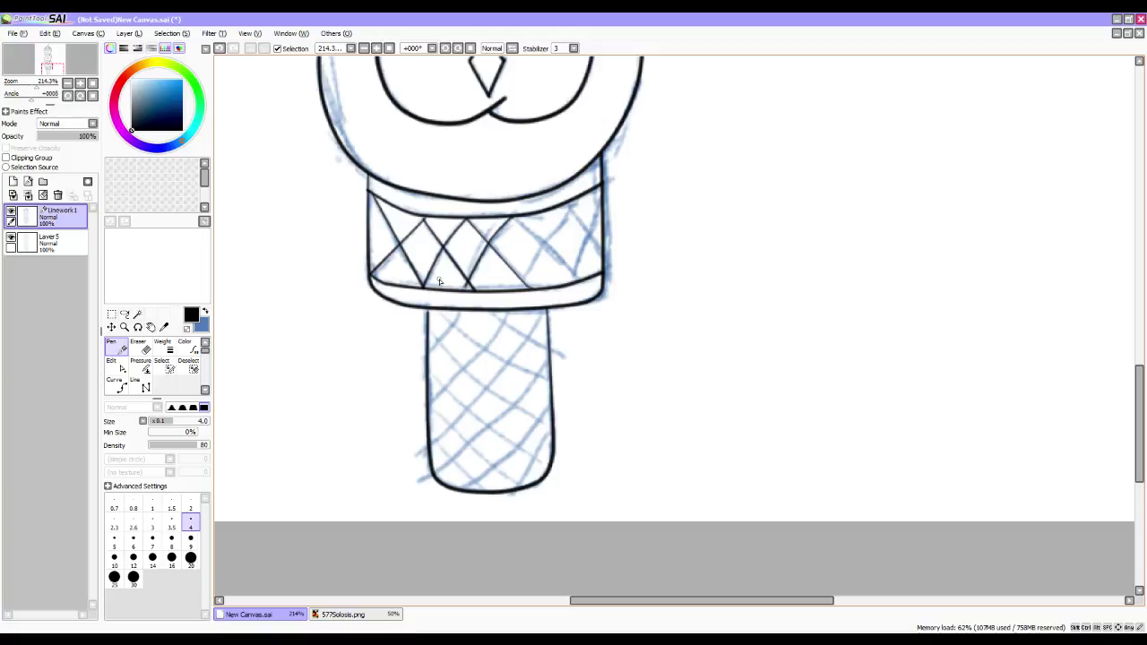
ctrl+drag(467, 282, 461, 291)
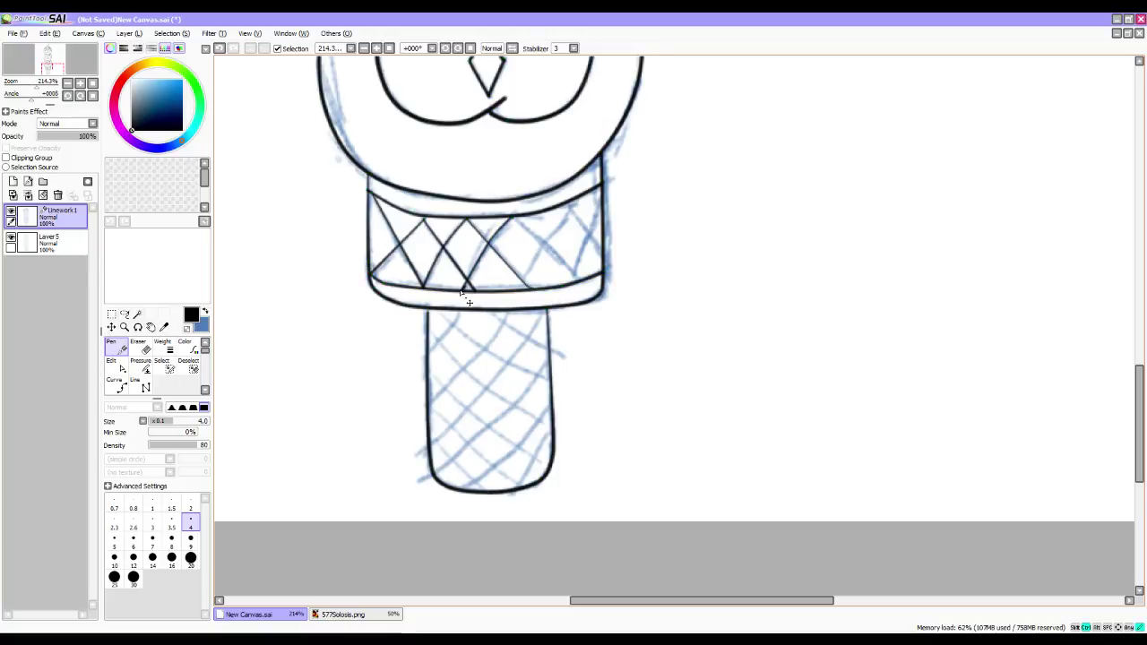
ctrl+drag(492, 239, 489, 248)
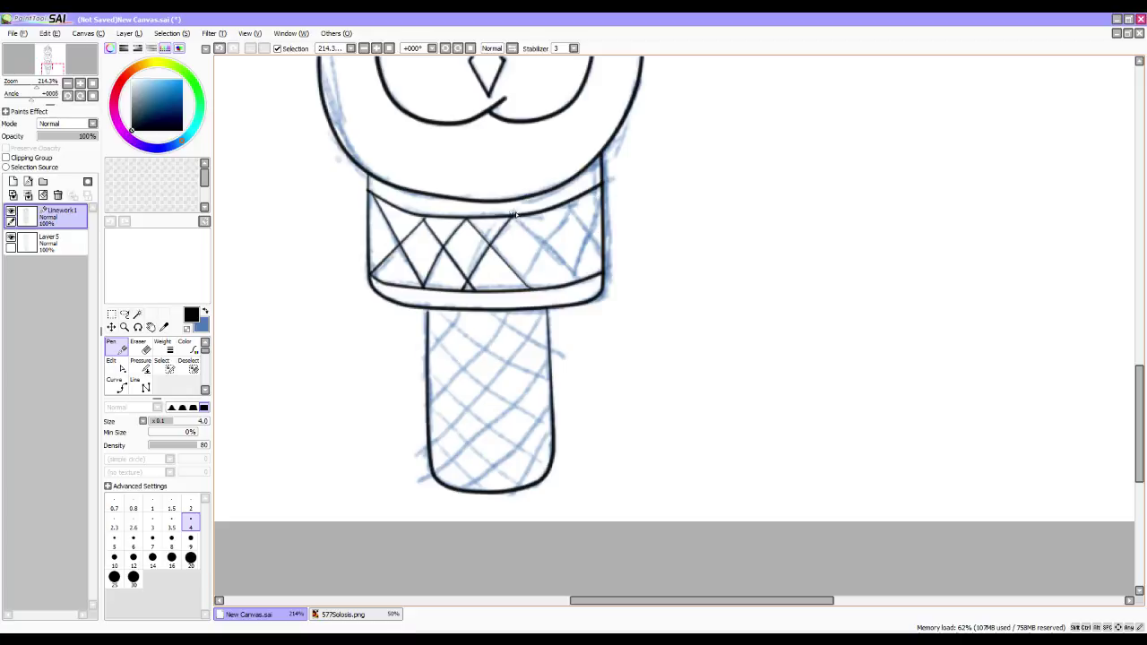
Draw the band's fourth pair of crossing diagonals plus the diagonal descending from its upper right corner, straightening them to the sketch.
drag(516, 216, 580, 280)
alt+click(564, 265)
alt+click(551, 251)
drag(573, 207, 522, 285)
mouse_move(601, 186)
mouse_down()
mouse_move(584, 263)
mouse_move(566, 285)
mouse_move(591, 237)
mouse_up()
key(ctrl)
key(ctrl)
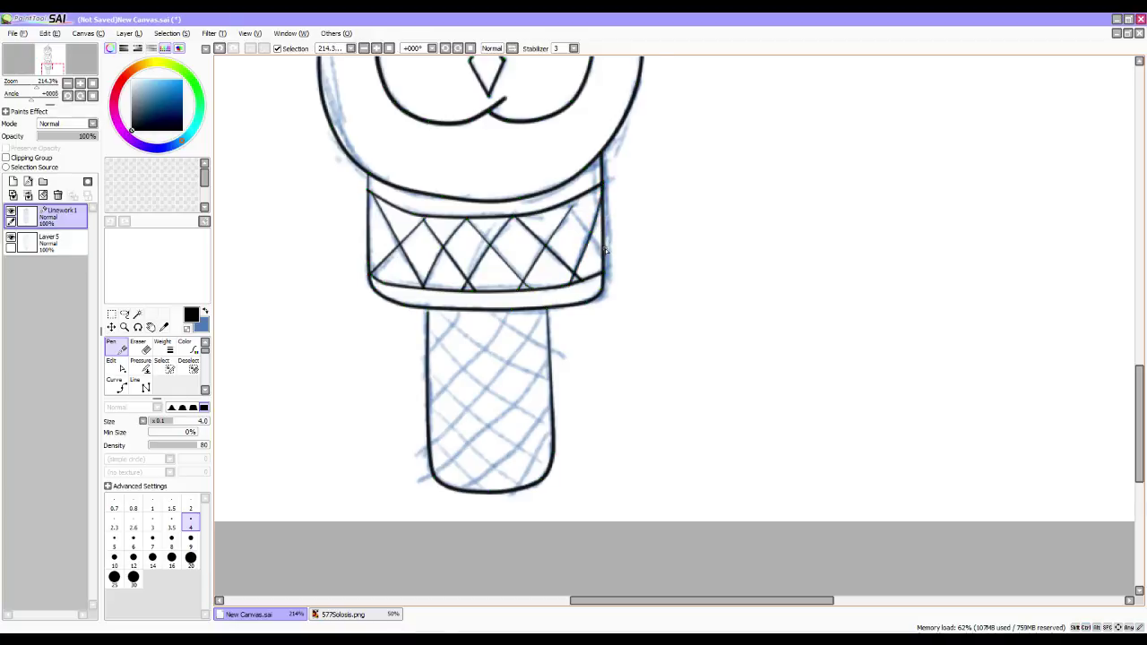
Draw the short closing diagonal at the band's right end and adjust it to stop at the cone's edge.
drag(566, 204, 600, 258)
key(ctrl)
drag(606, 257, 596, 238)
key(alt)
Draw six parallel waffle lines slanting down to the right across the cone's narrow stem, following the sketch.
drag(527, 403, 529, 294)
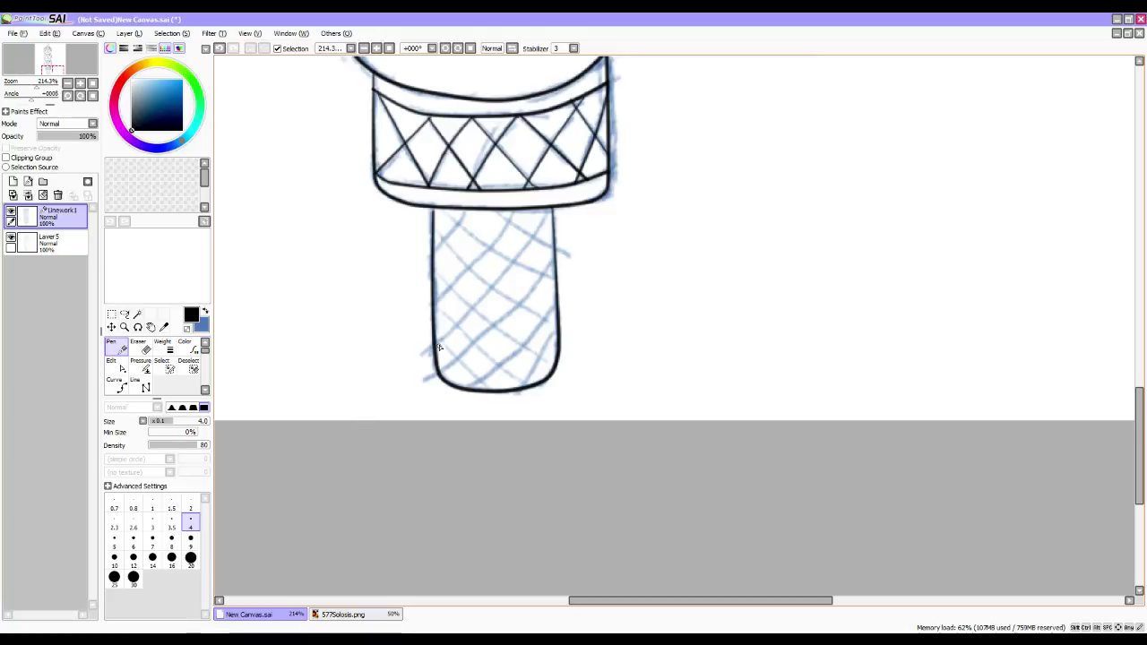
drag(434, 336, 482, 388)
drag(433, 303, 539, 396)
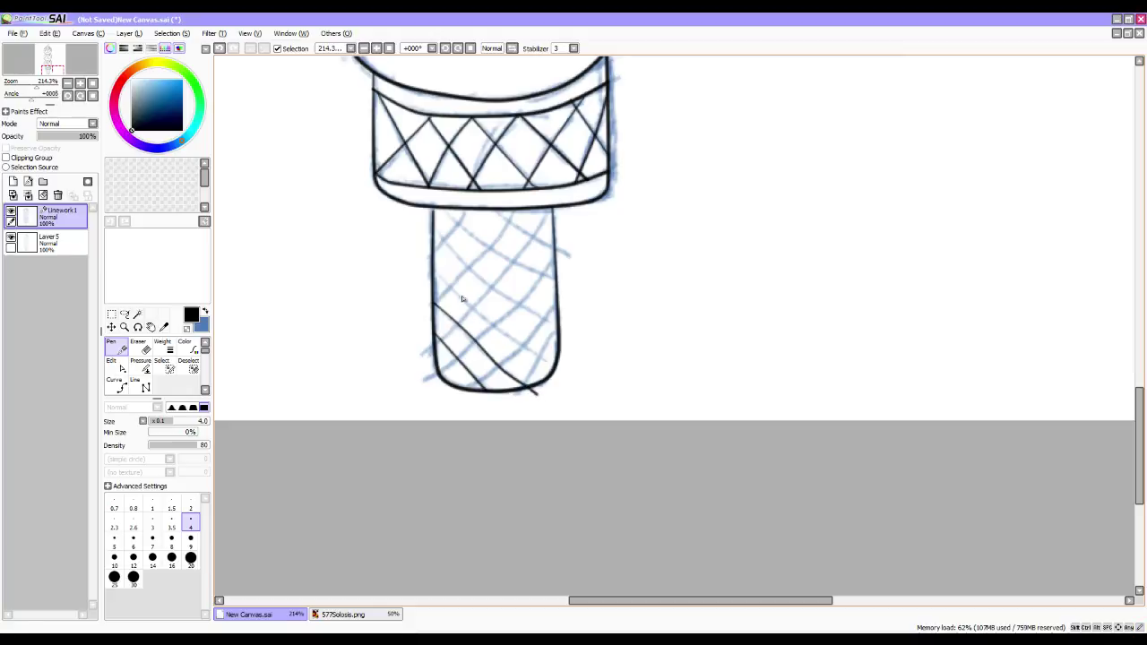
drag(432, 270, 533, 353)
drag(438, 234, 557, 348)
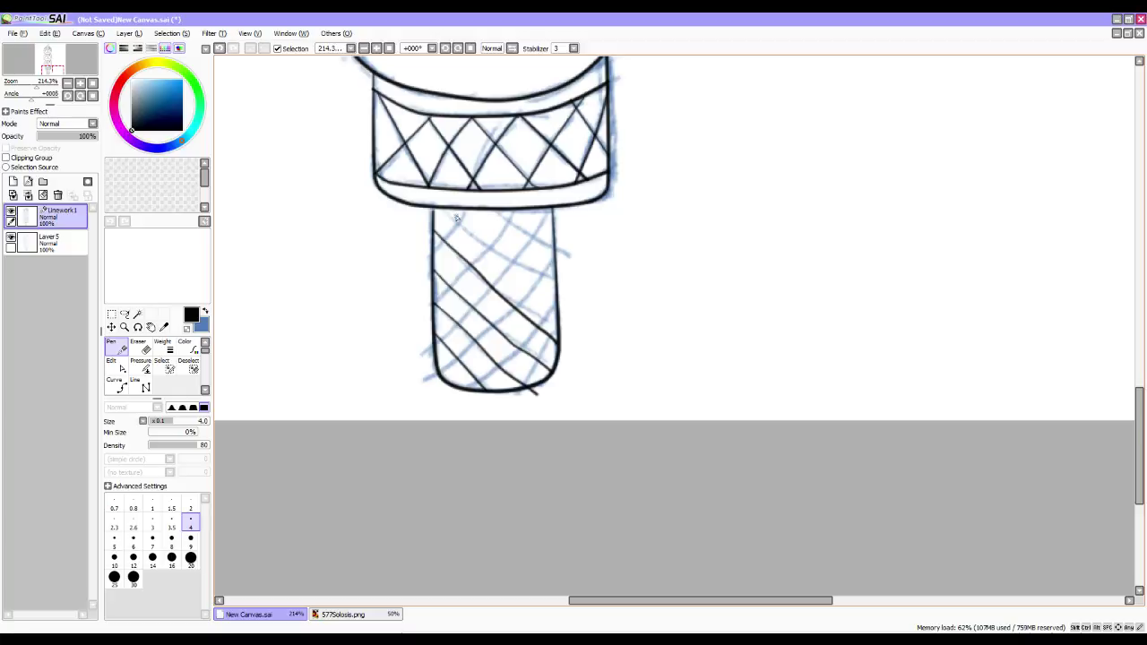
drag(443, 212, 550, 281)
drag(492, 211, 556, 258)
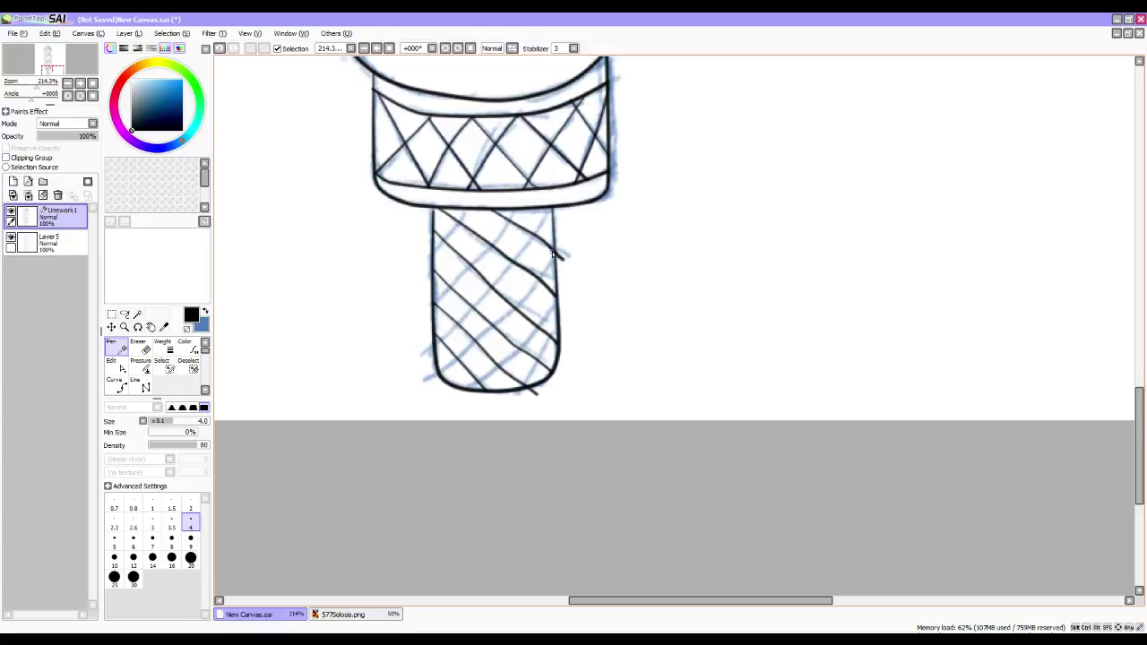
Straighten the slanting waffle lines on the cone's stem and pull their overshooting lower ends back to the outline.
key(ctrl)
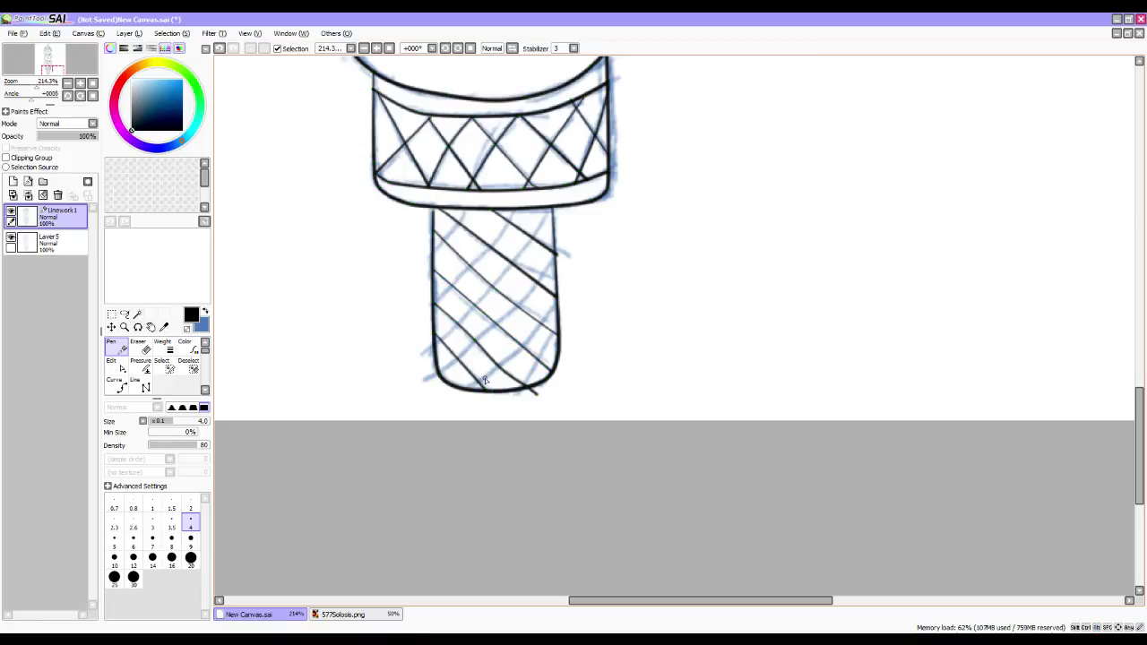
ctrl+click(538, 395)
key(alt)
Draw the first two opposing diagonals across the stem's upper left part and adjust their ends to meet the outline.
drag(466, 209, 435, 266)
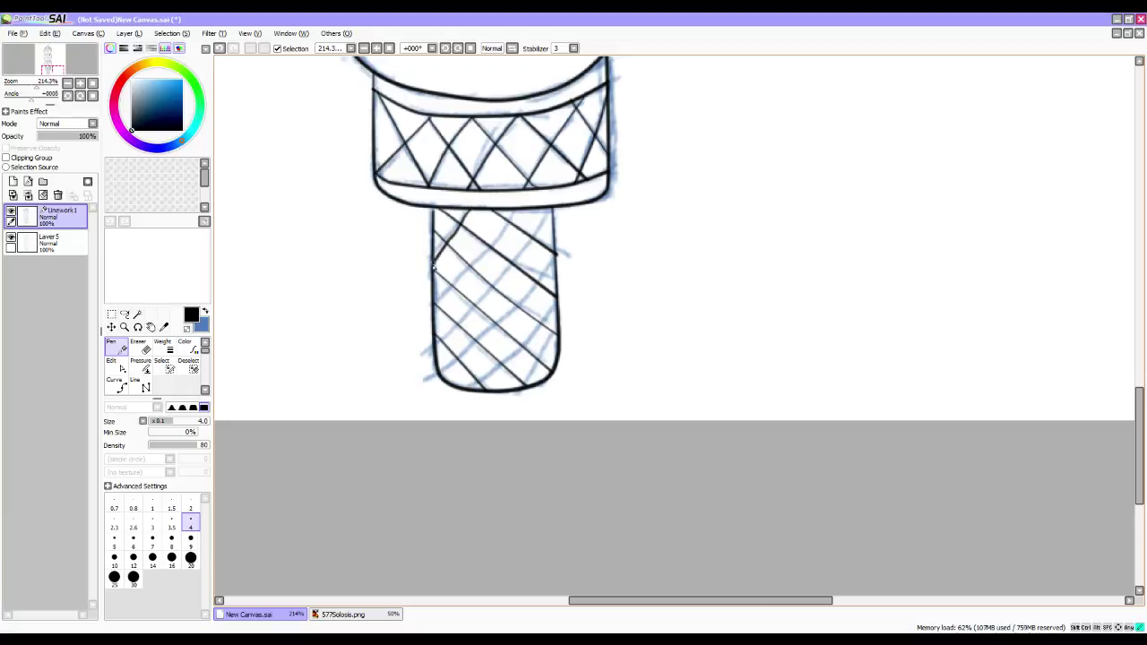
alt+click(430, 269)
alt+click(435, 261)
key(ctrl+z)
key(ctrl+y)
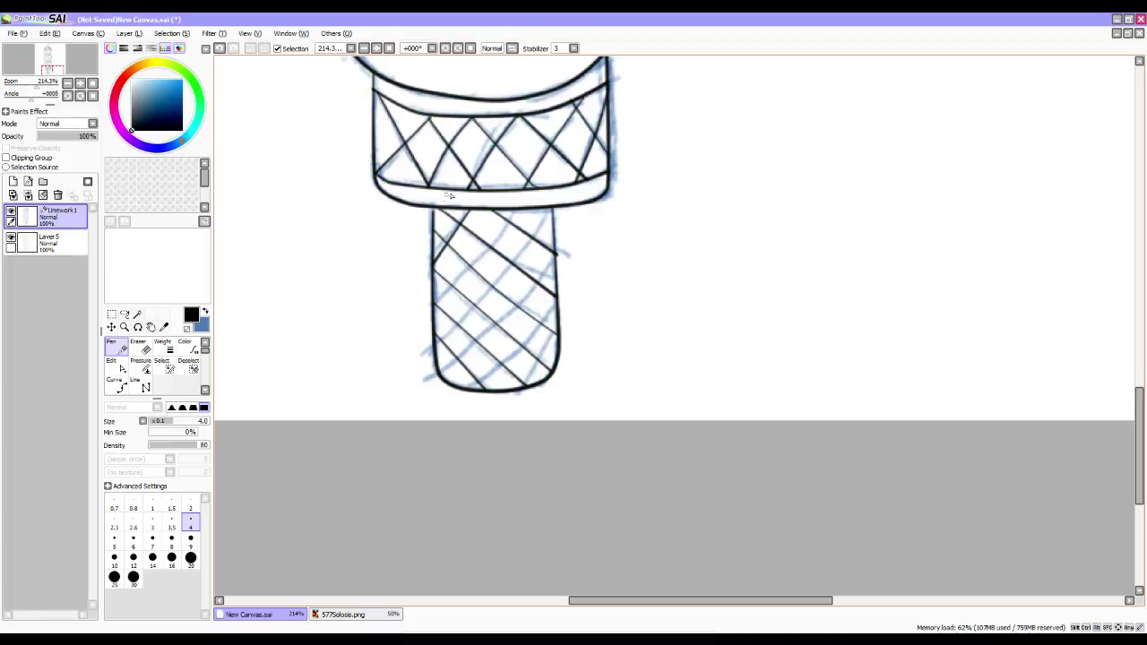
drag(515, 209, 432, 298)
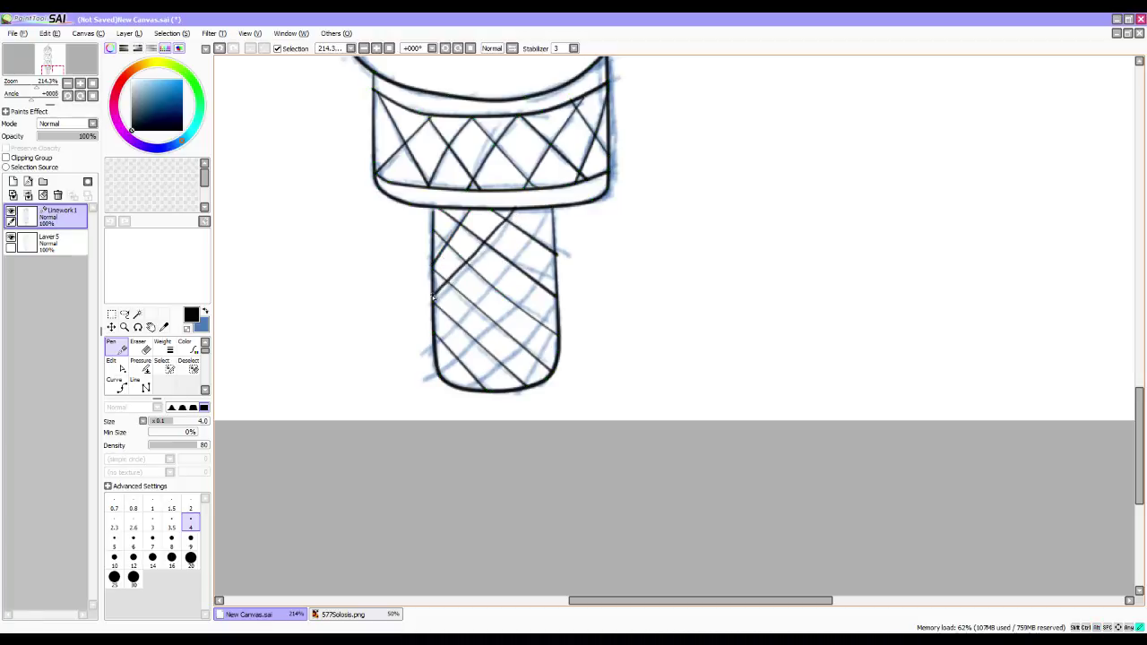
drag(556, 254, 563, 250)
drag(511, 218, 509, 219)
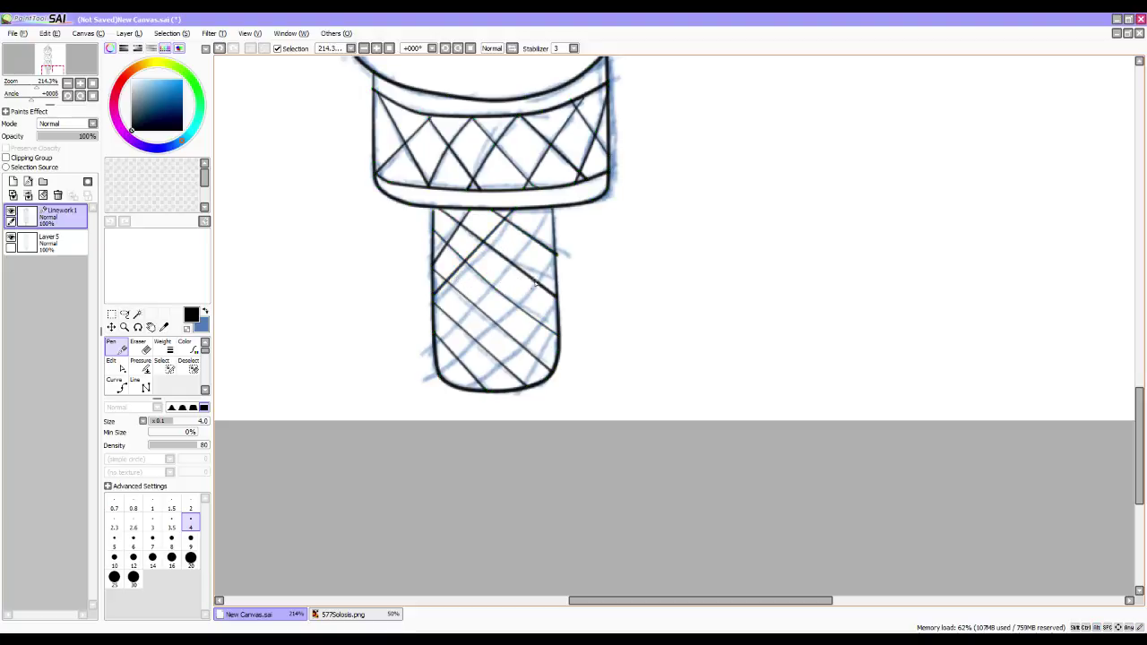
Draw a third opposing diagonal from the stem's upper right corner down to its left edge and adjust both ends.
drag(549, 217, 430, 327)
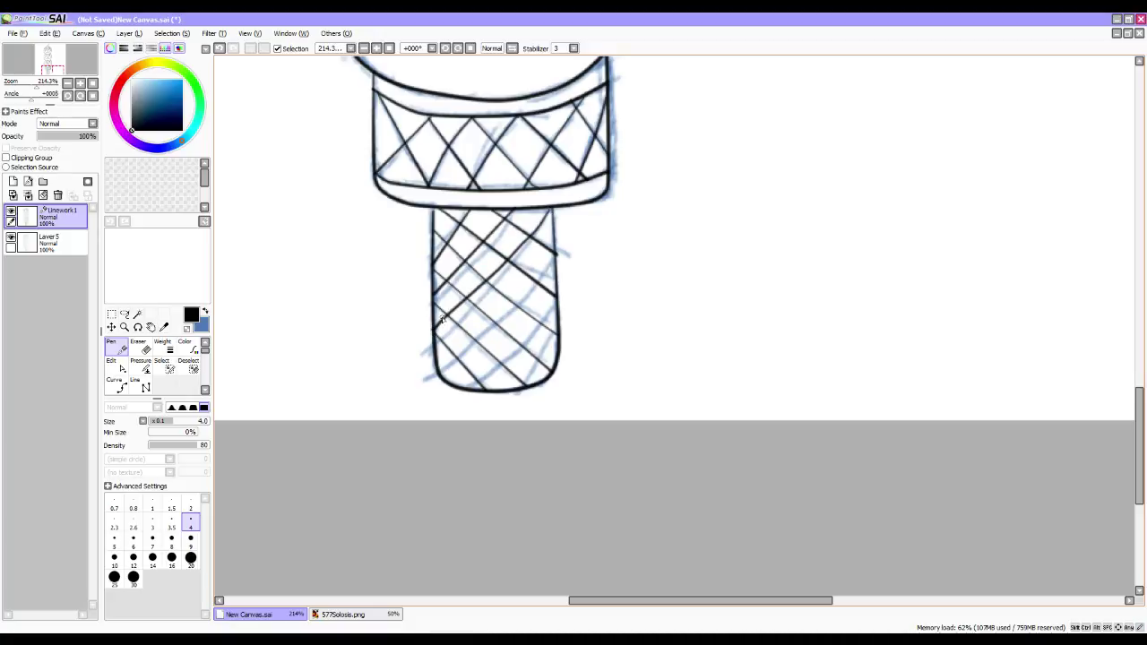
key(ctrl)
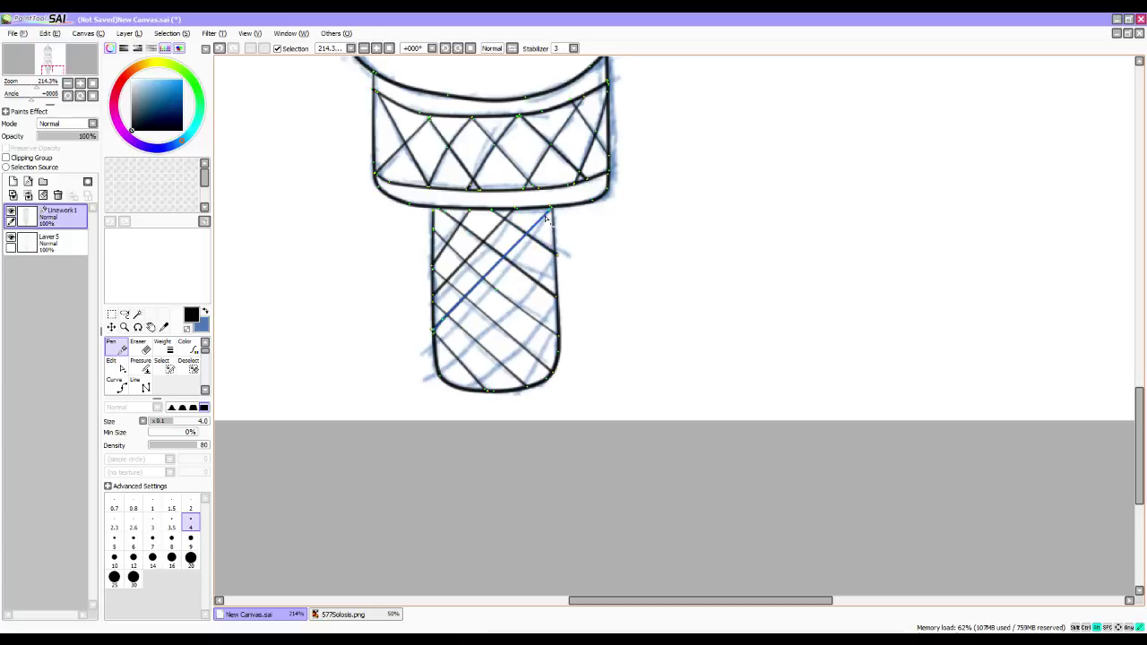
drag(549, 212, 543, 217)
drag(433, 329, 444, 323)
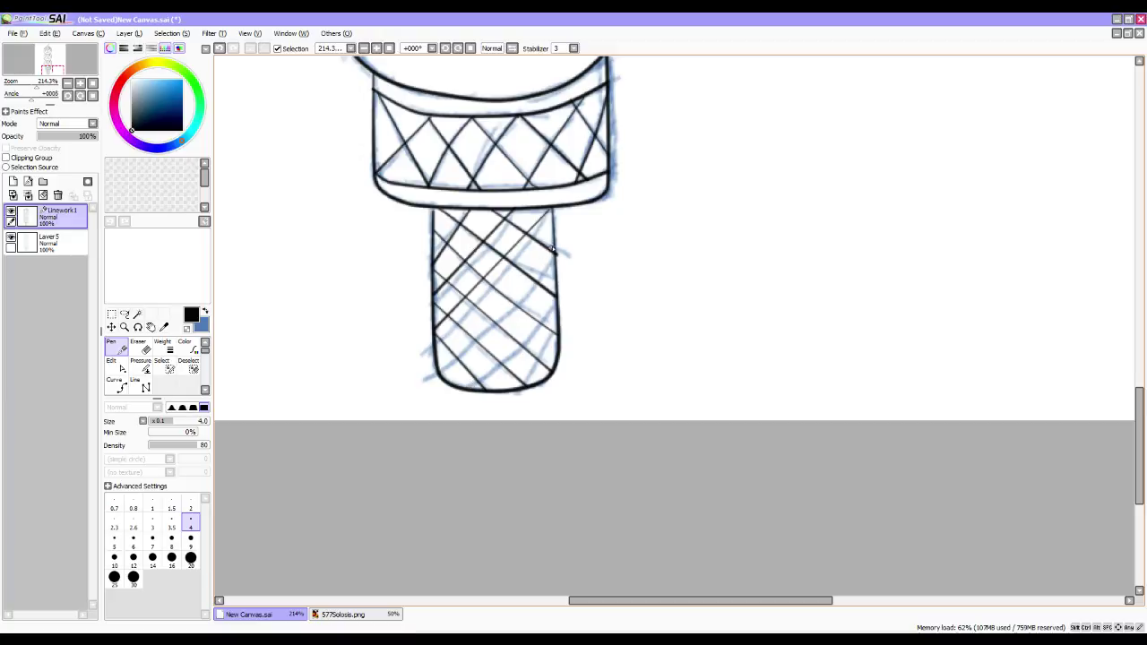
Draw the long opposing diagonals from the stem's right edge down toward its lower left corner, fitting their lower ends to the outline.
drag(558, 251, 437, 387)
key(ctrl)
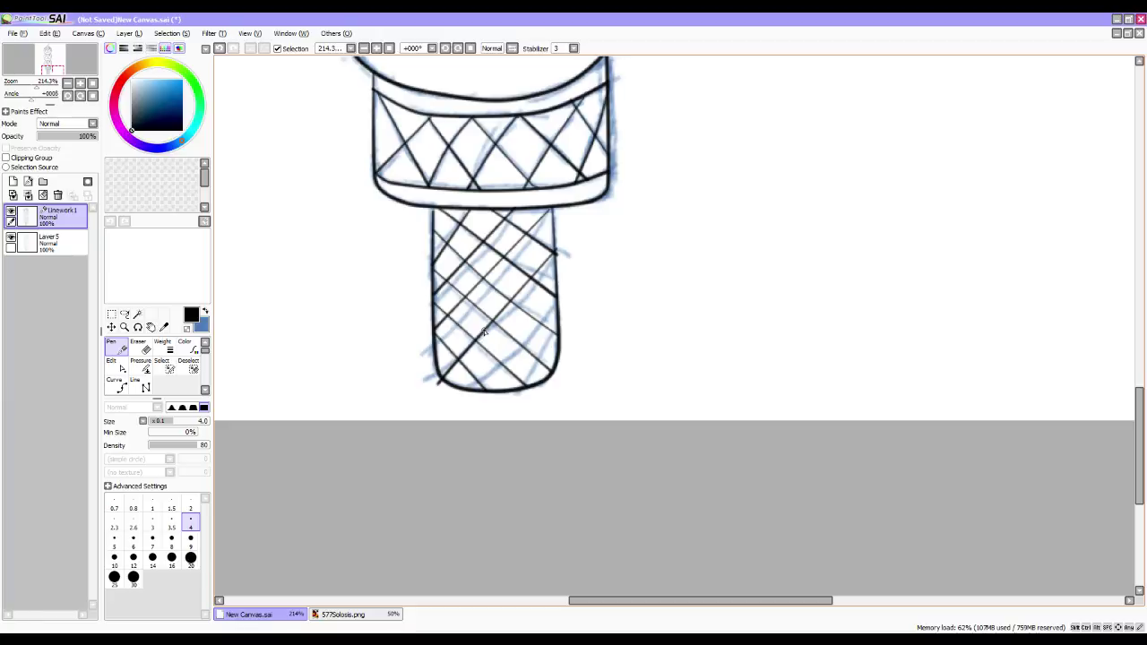
key(ctrl)
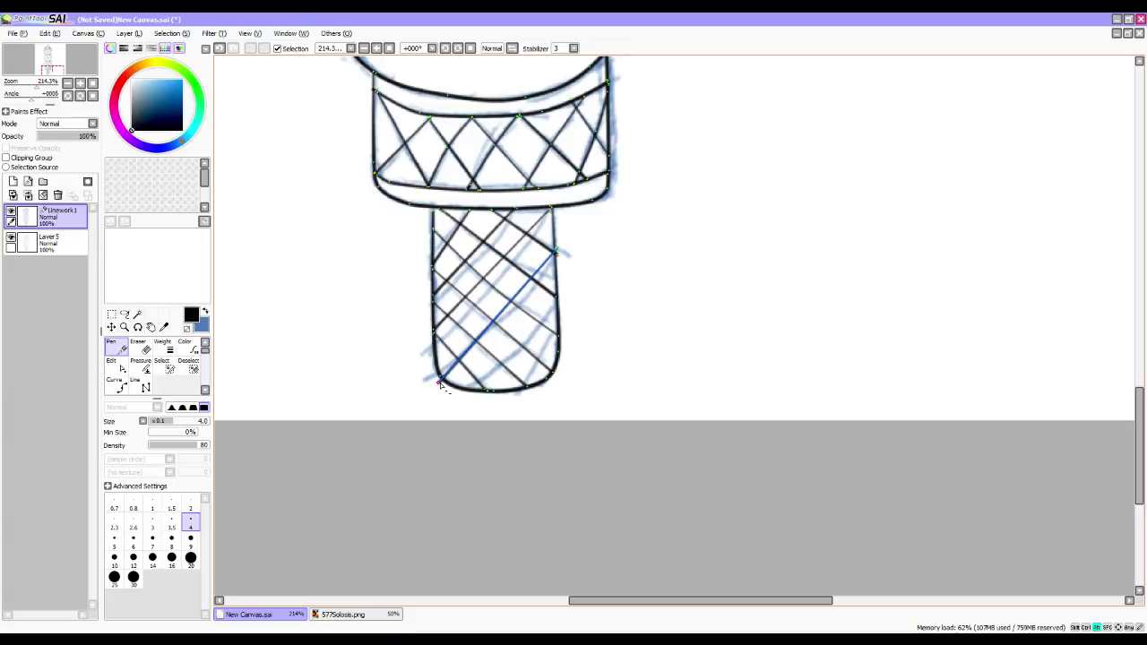
drag(440, 383, 448, 385)
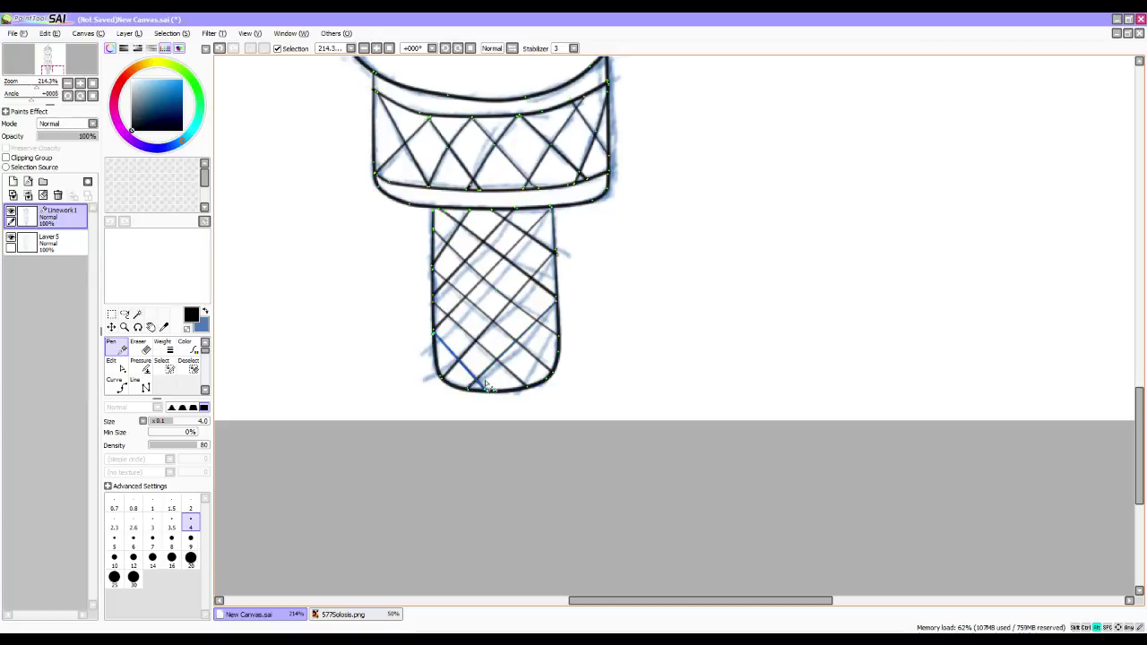
Draw the remaining short diagonals at the stem's lower right corner and fit their ends to the outline.
drag(560, 326, 505, 385)
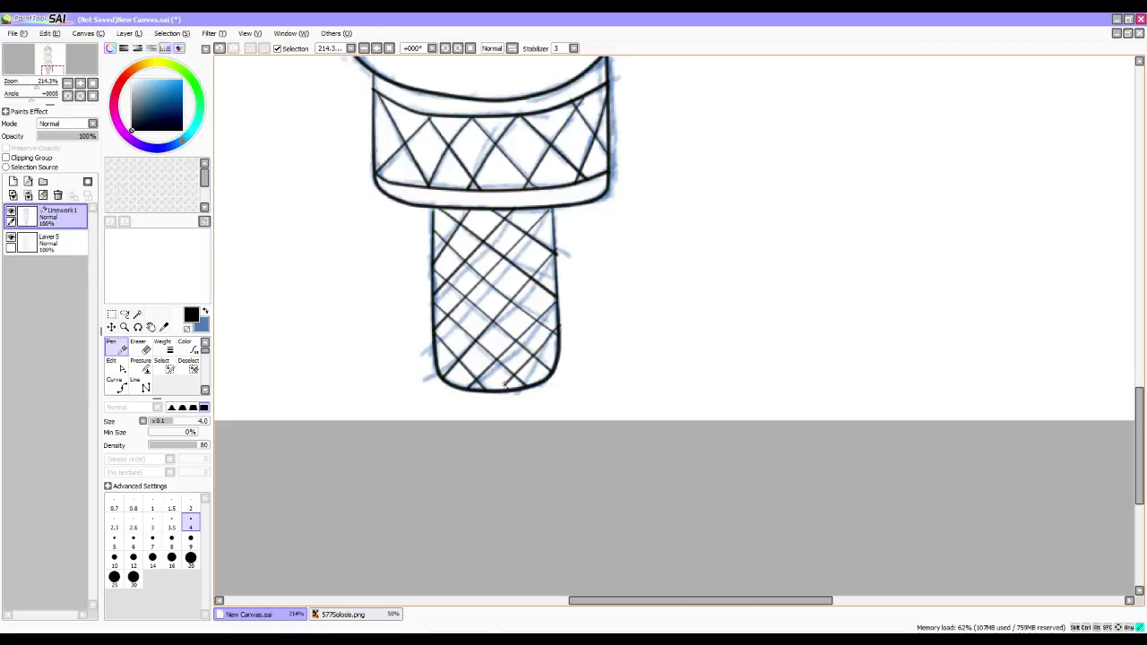
drag(496, 397, 494, 394)
alt+click(494, 395)
key(ctrl)
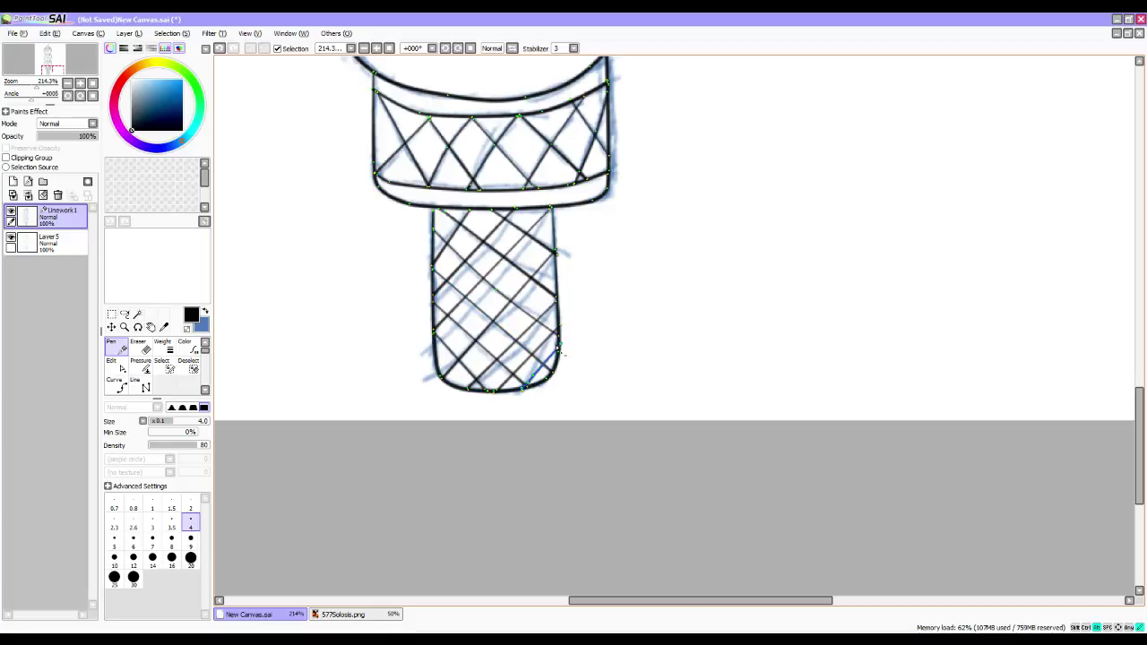
alt+click(527, 385)
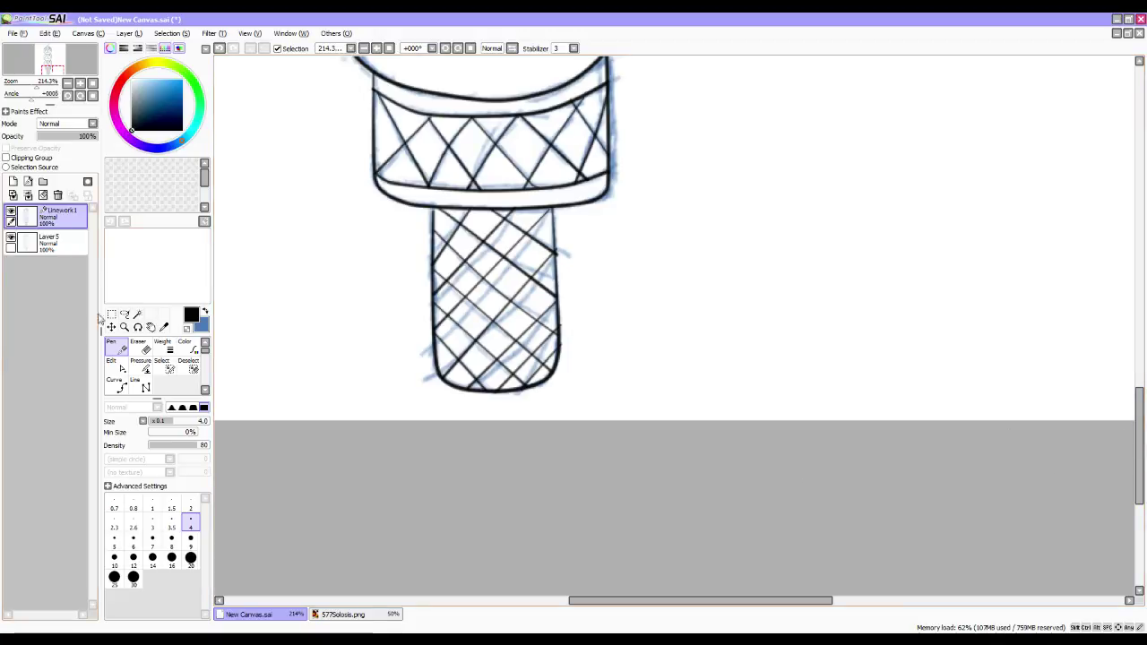
Hide the blue sketch layer, Layer5, leaving only the Linework1 layer displayed on the whole canvas.
click(92, 83)
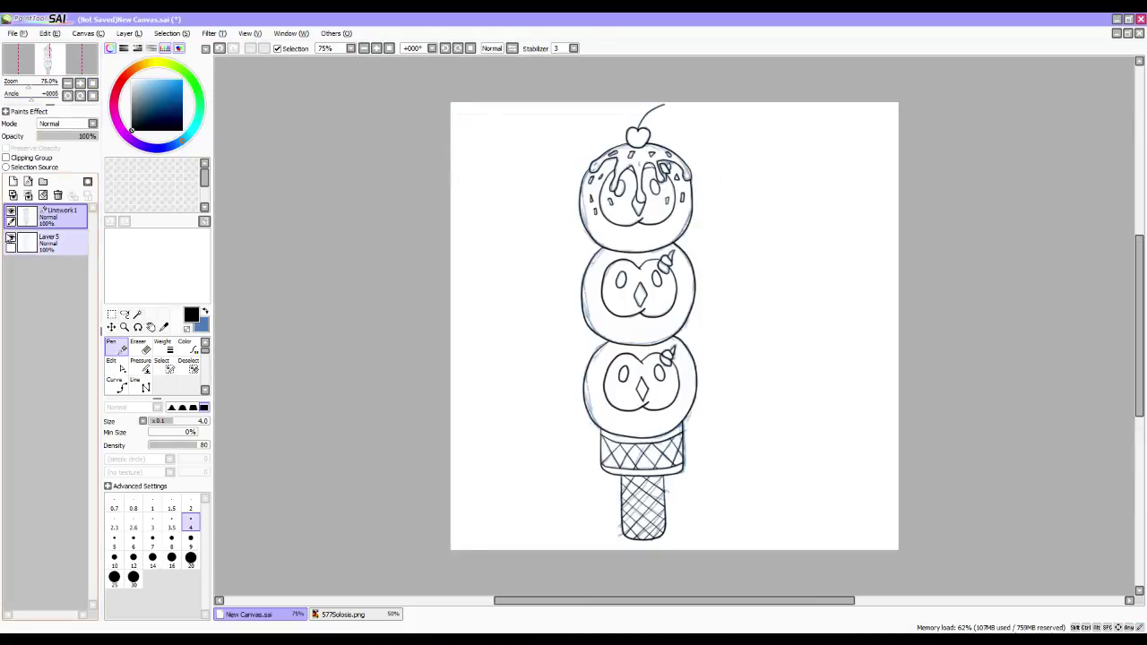
click(11, 238)
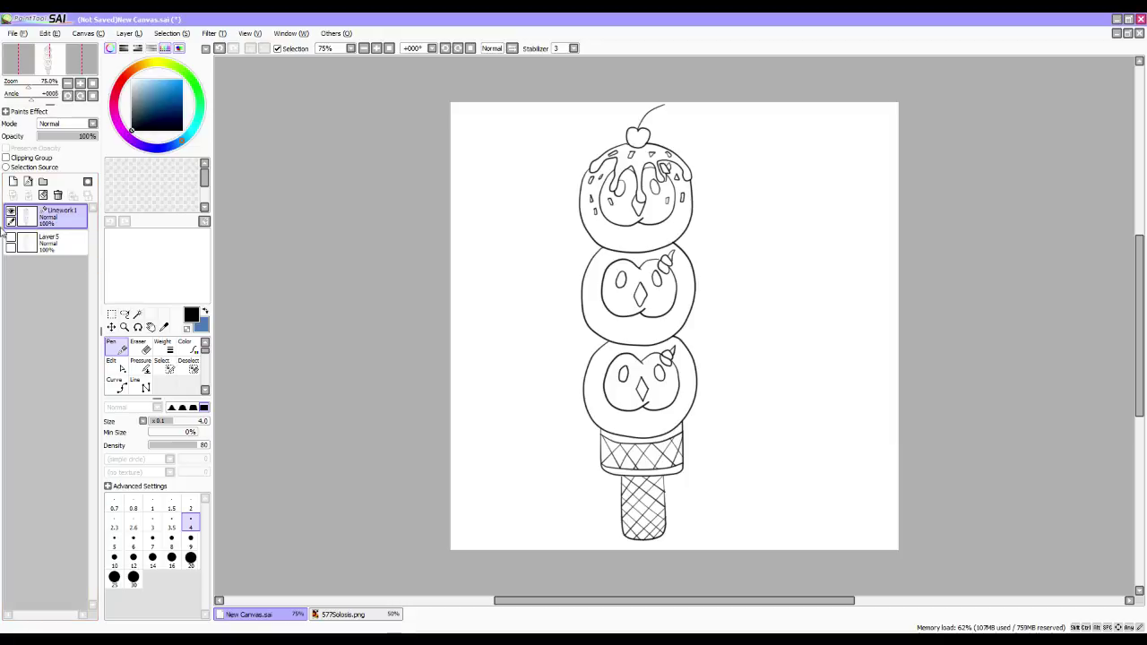
click(18, 34)
click(18, 34)
click(11, 211)
click(10, 211)
click(11, 237)
click(11, 240)
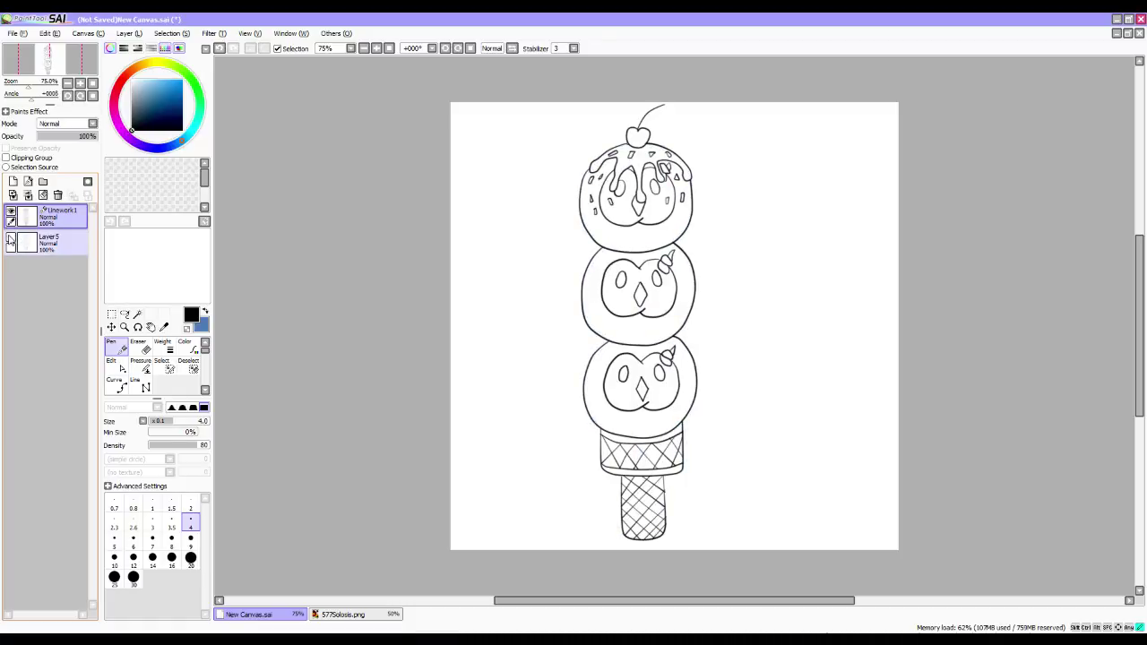
Save the canvas in the 1 art folder as a Photoshop PSD file named icecream.
click(16, 34)
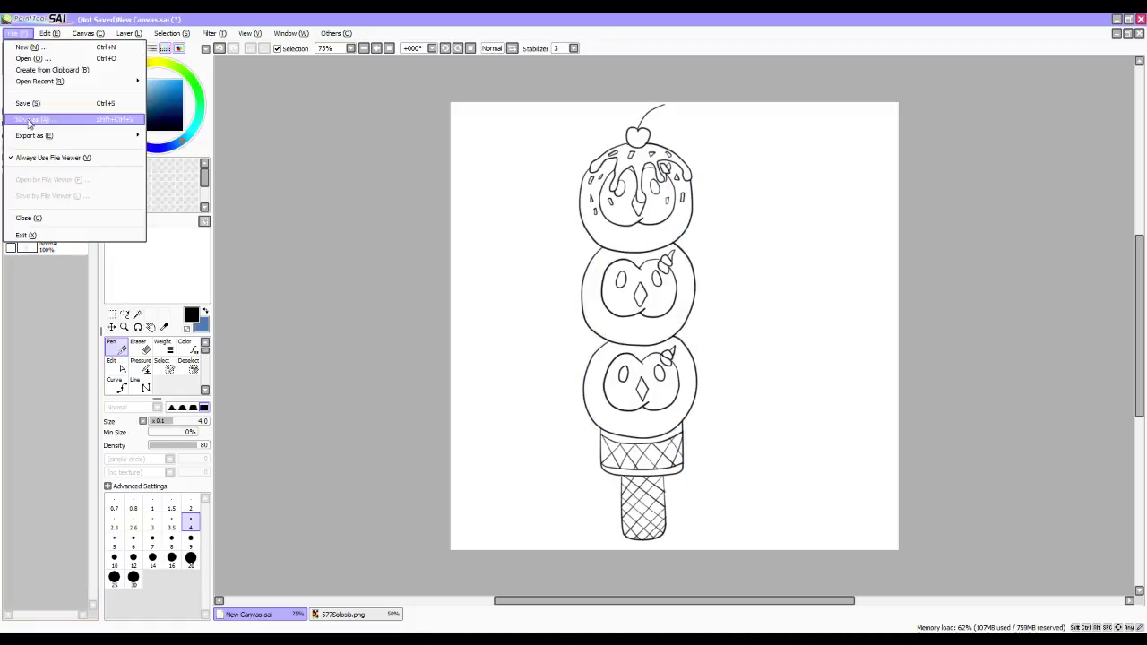
mouse_move(36, 137)
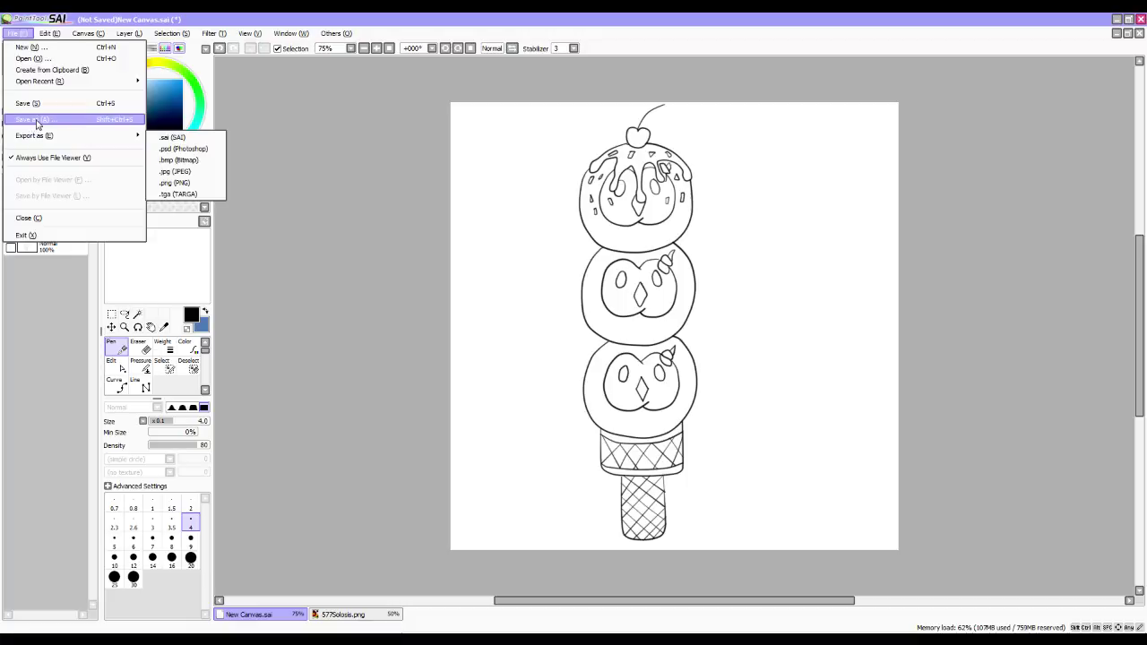
click(36, 104)
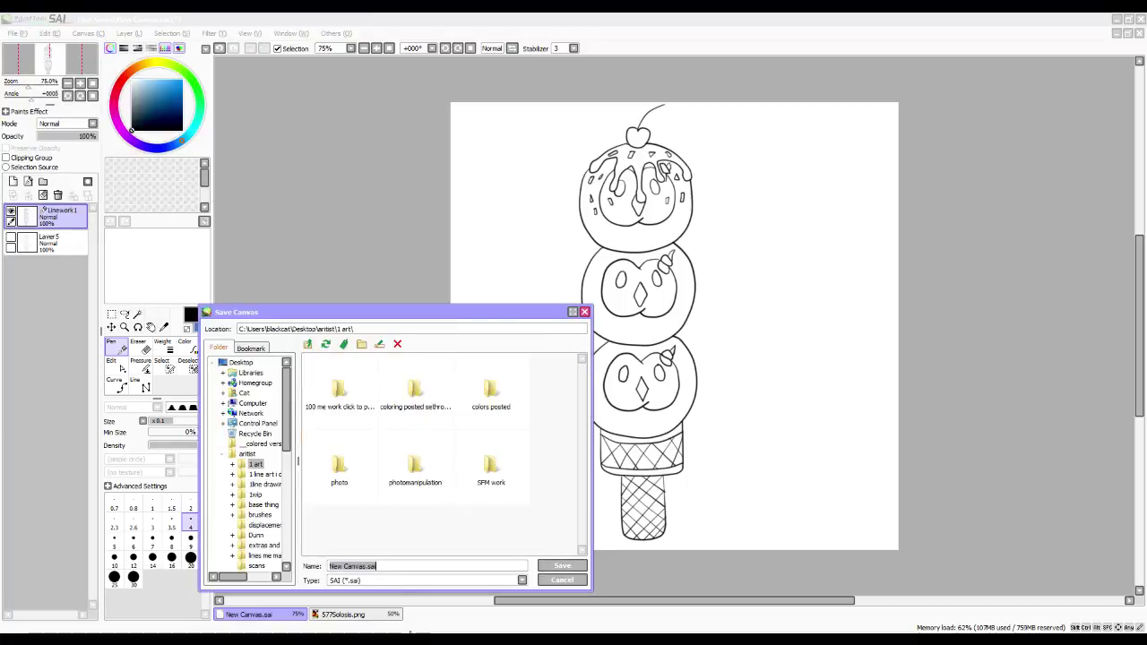
click(395, 580)
click(382, 602)
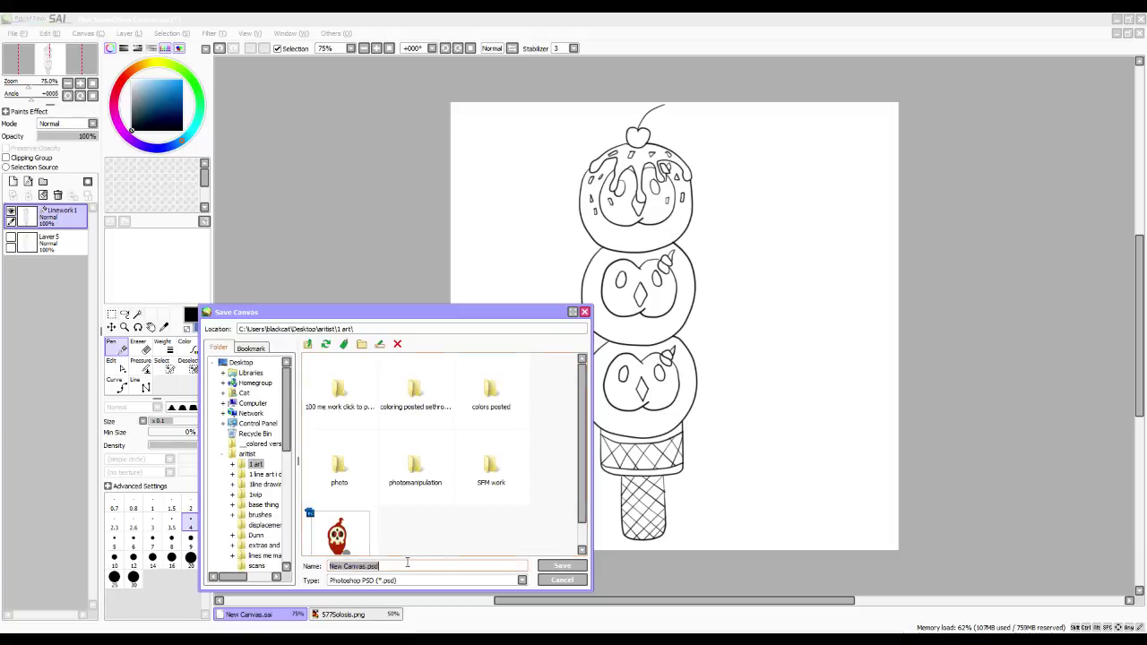
text(icecream)
key(Return)
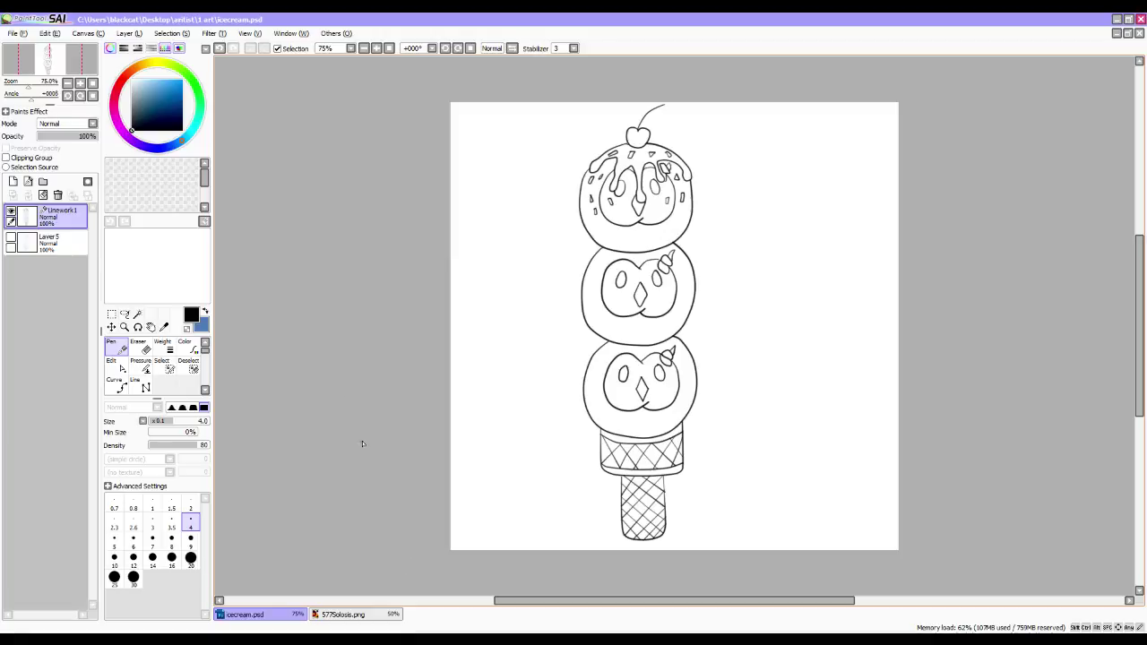
click(265, 630)
scroll(607, 431, down, 2)
scroll(605, 431, down, 2)
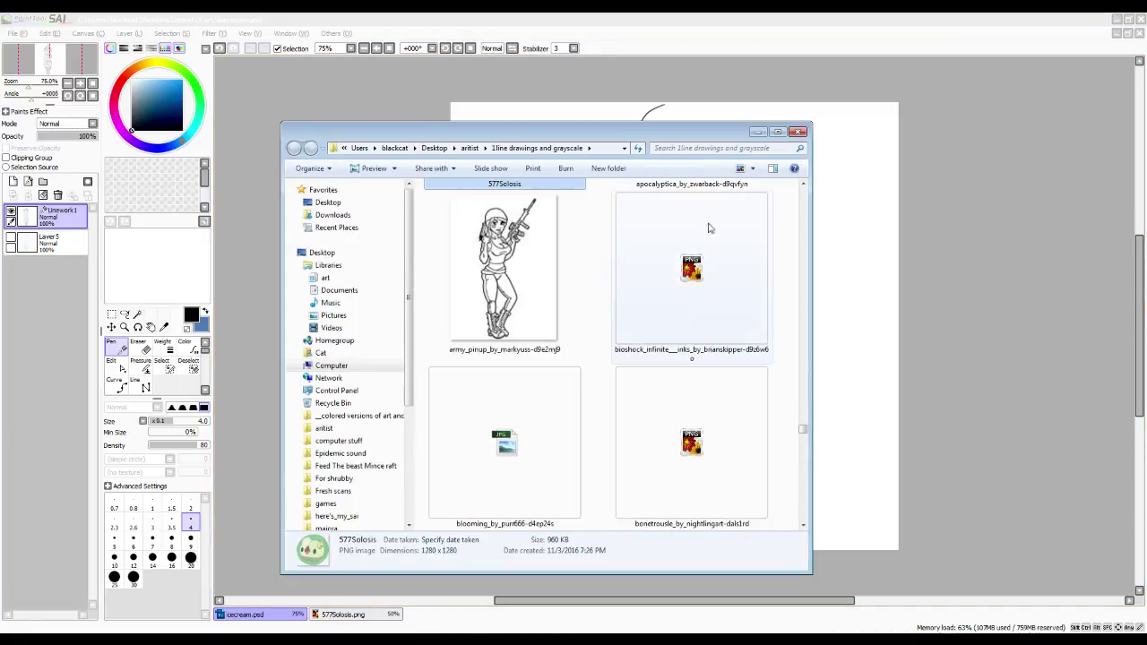
click(799, 132)
click(265, 631)
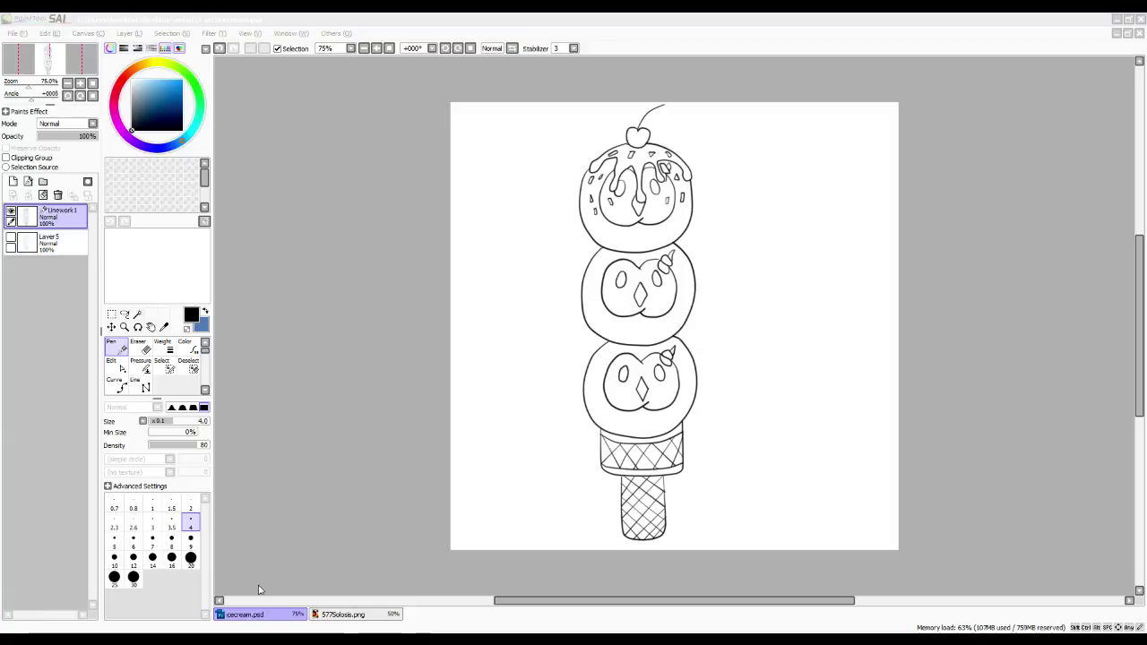
Switch to the 1 art folder in Windows Explorer and delete the Photoshop file "sugarskull duskskull lines".
click(264, 631)
scroll(572, 478, down, 5)
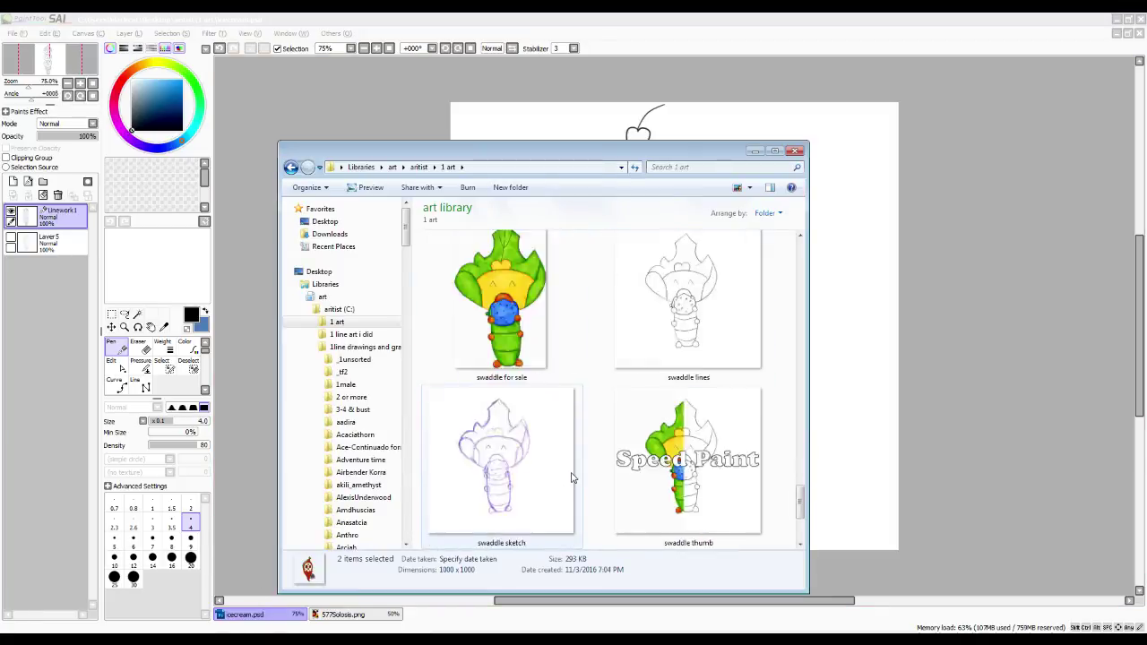
scroll(574, 478, up, 3)
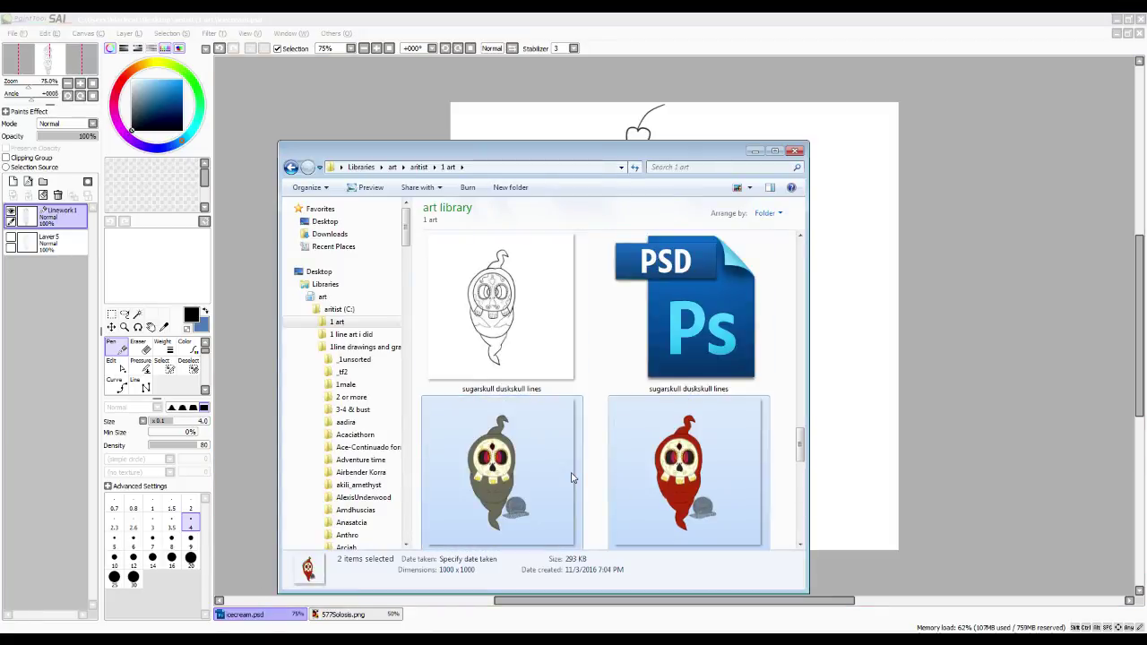
click(676, 352)
scroll(677, 353, up, 4)
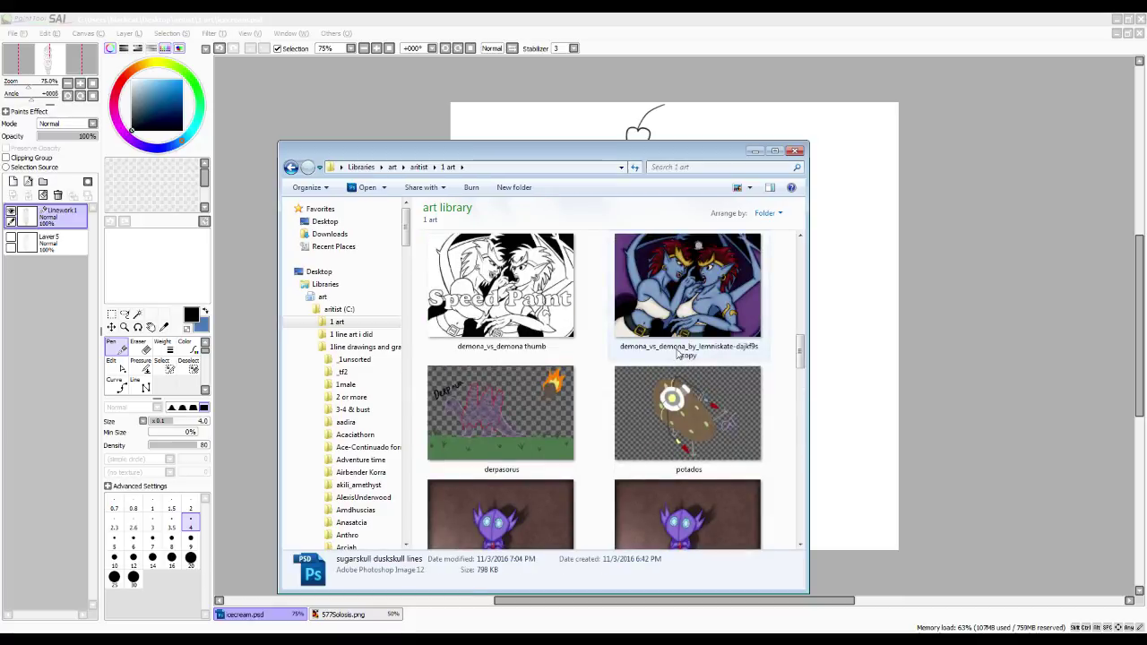
scroll(679, 354, up, 6)
scroll(678, 354, down, 10)
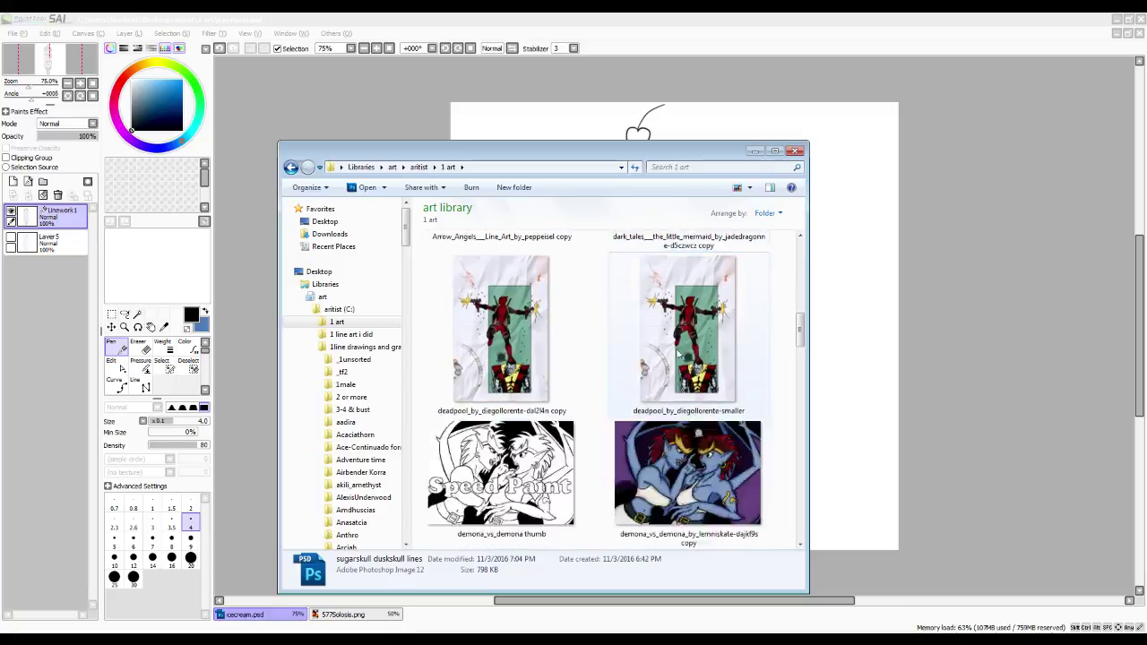
scroll(674, 352, down, 2)
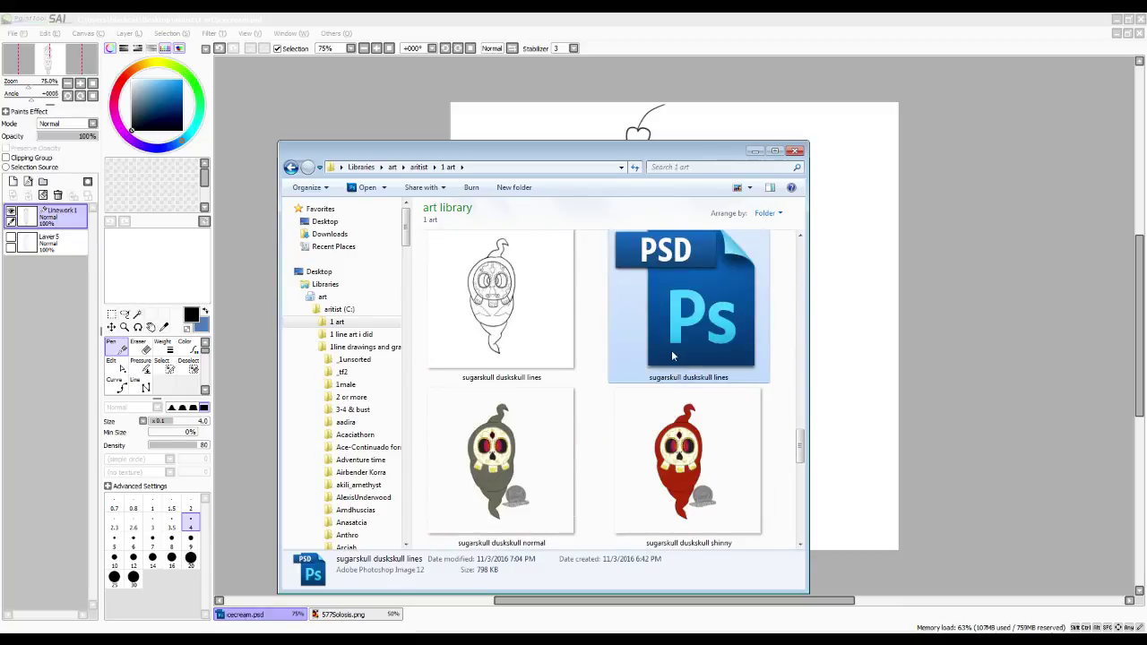
key(Delete)
key(Return)
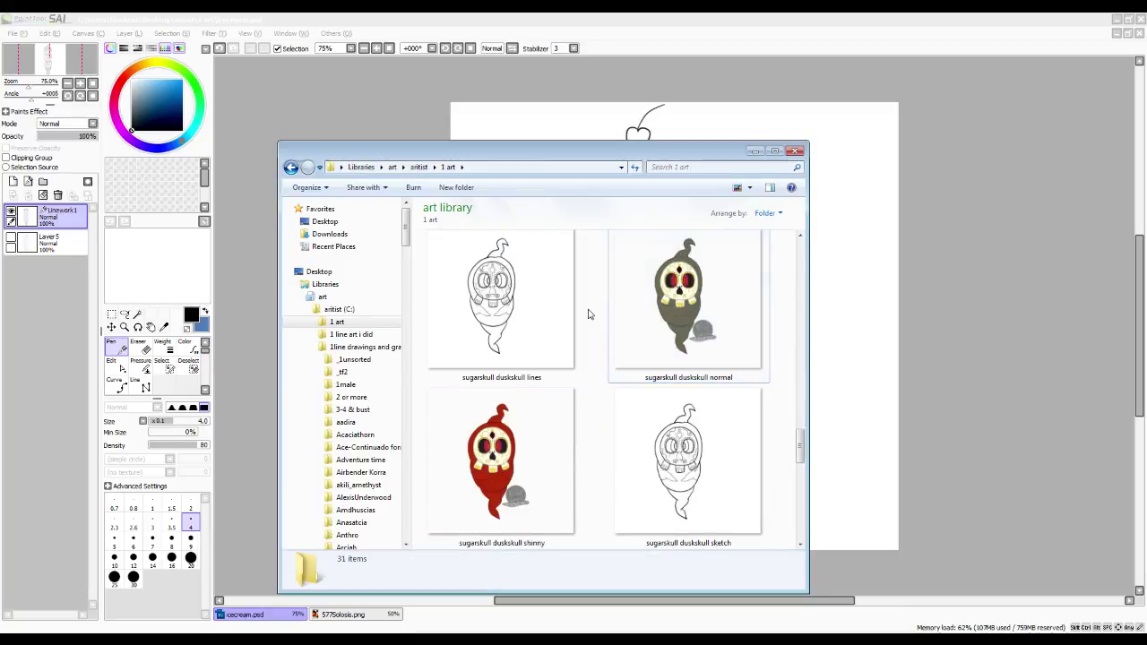
Open the icecream PSD from the 1 art folder in Photoshop and close PaintTool SAI without saving under another name.
right_click(589, 310)
click(619, 375)
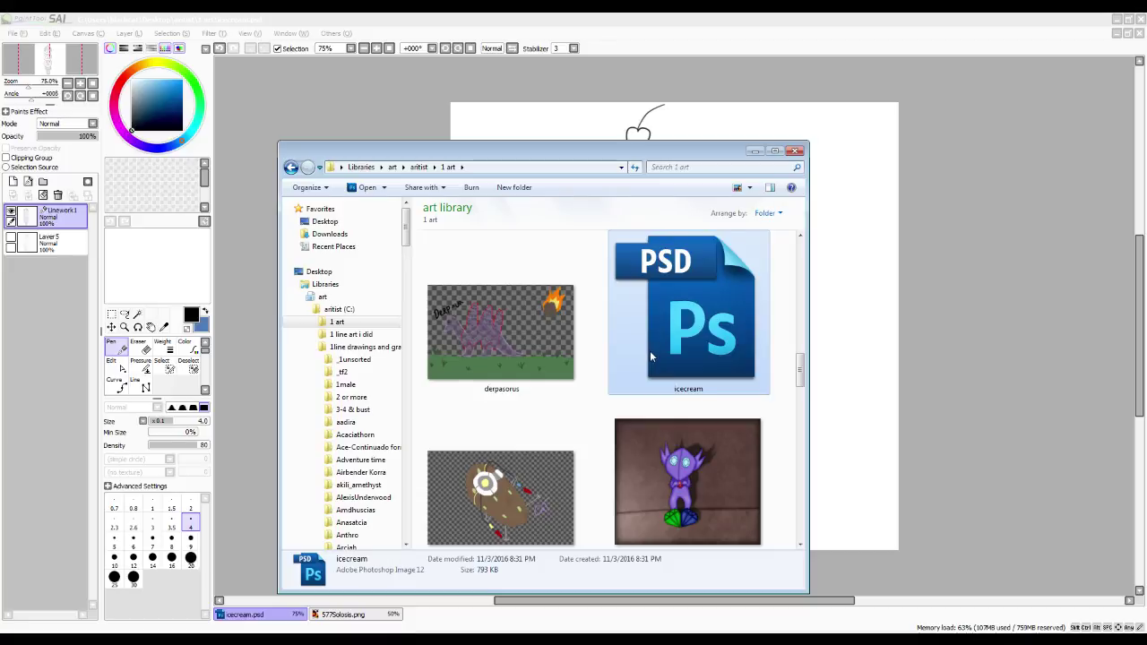
double_click(650, 354)
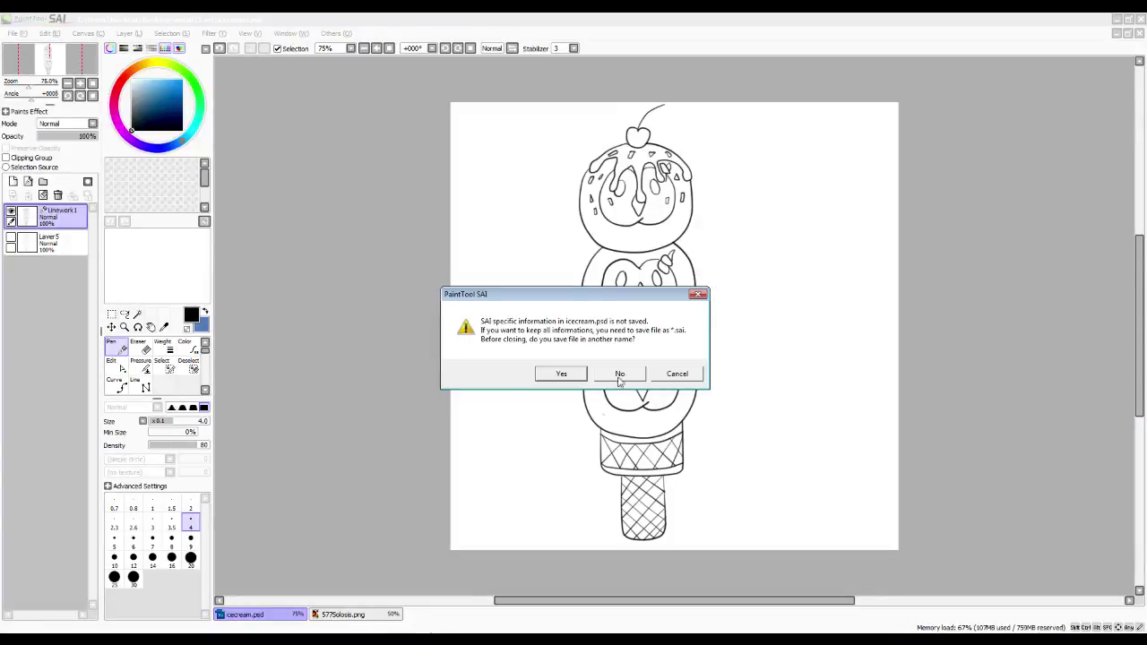
click(620, 374)
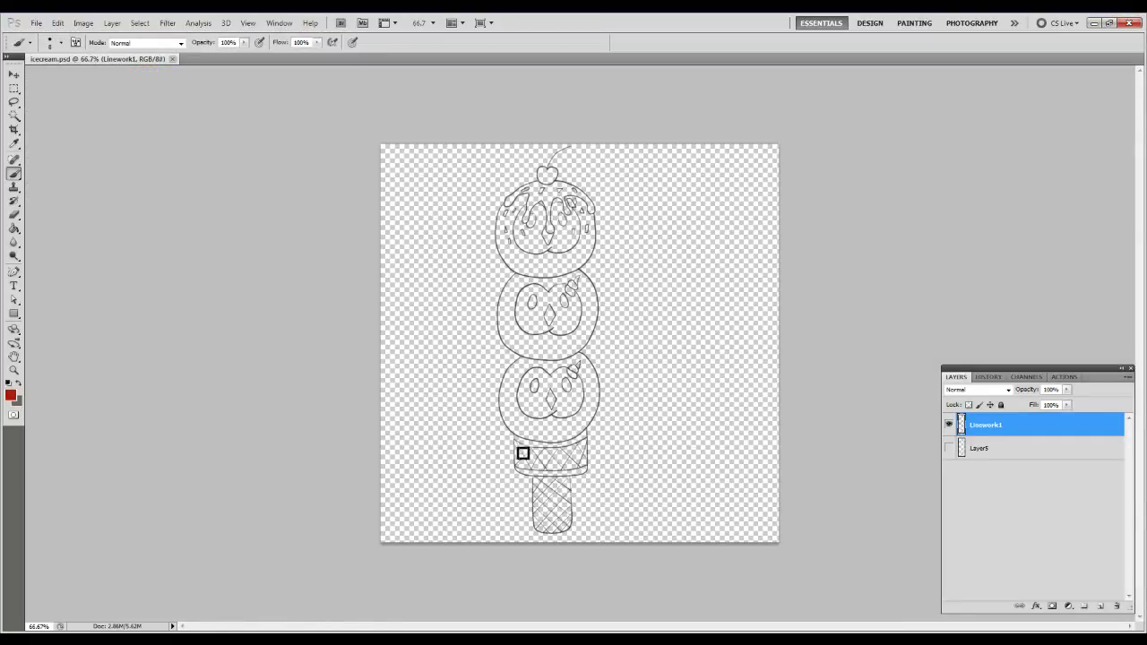
Open the two 577solosis PNG sprites from the pokemon search results in Photoshop as reference documents.
click(269, 631)
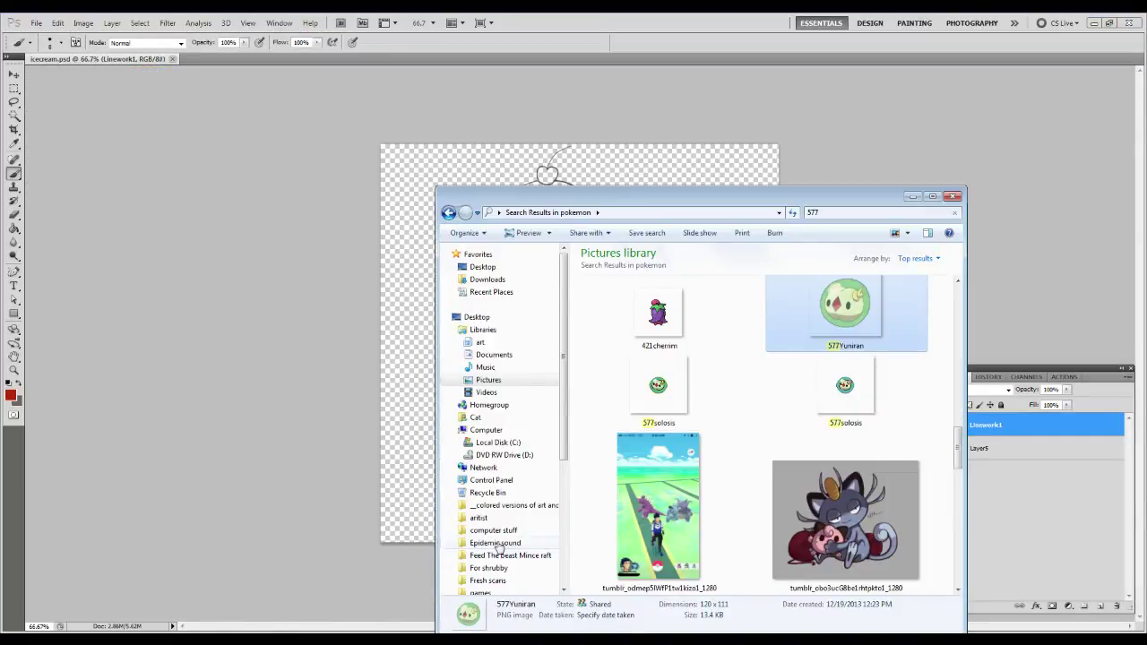
drag(935, 401, 659, 412)
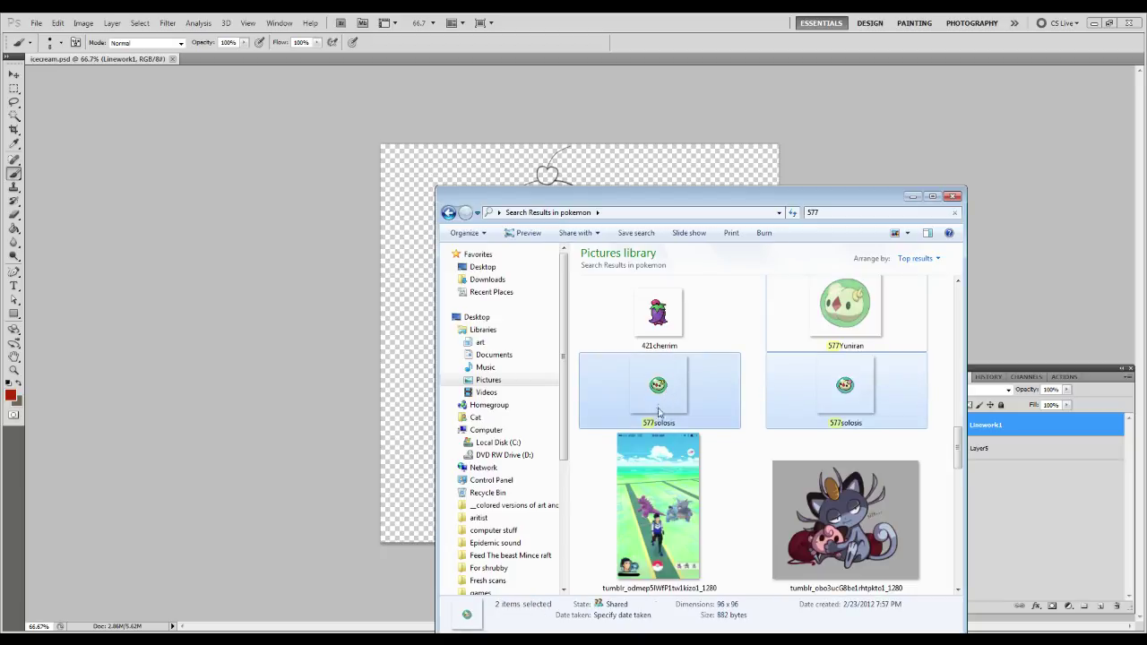
click(646, 52)
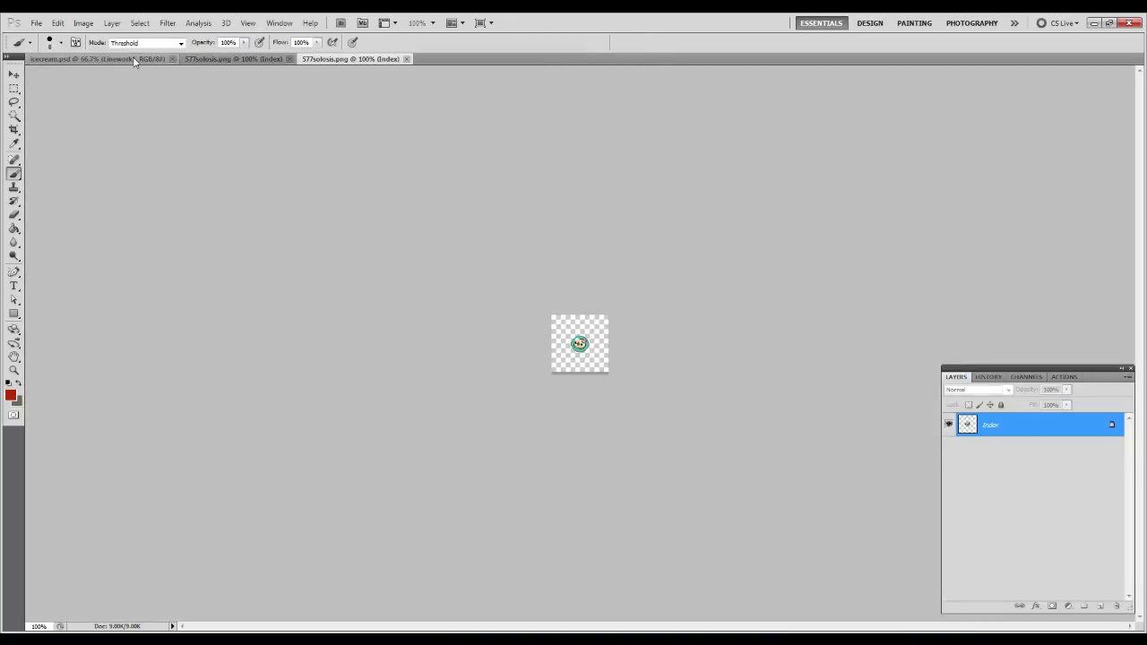
Return to the icecream.psd document and delete the hidden sketch layer, Layer5.
click(139, 59)
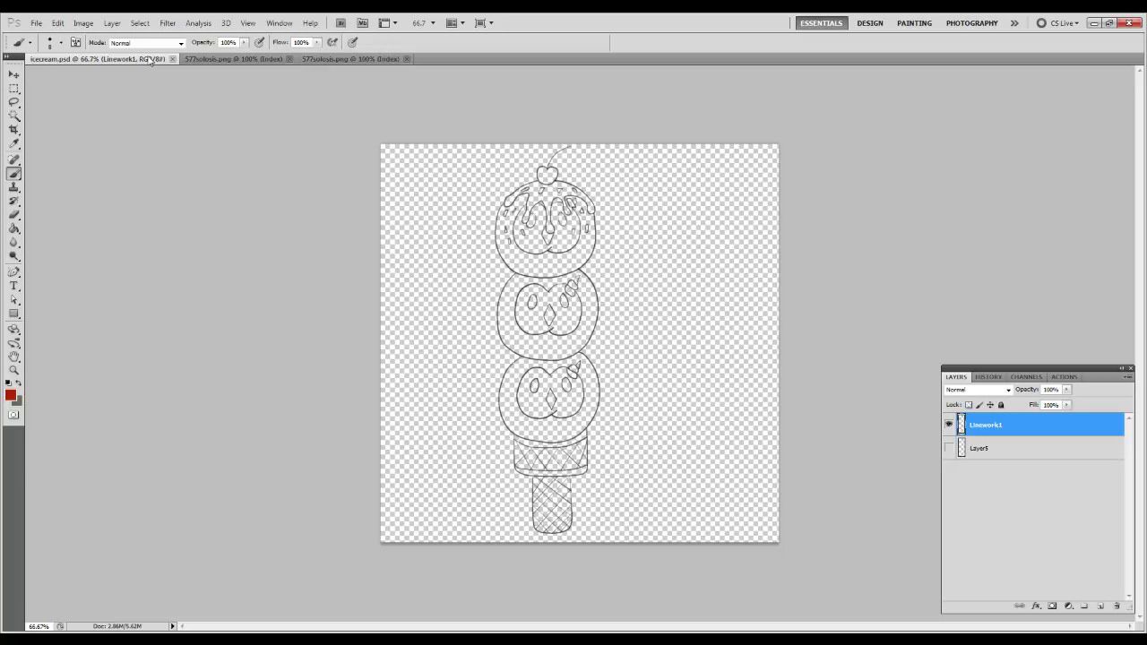
click(997, 448)
click(1117, 602)
click(1052, 452)
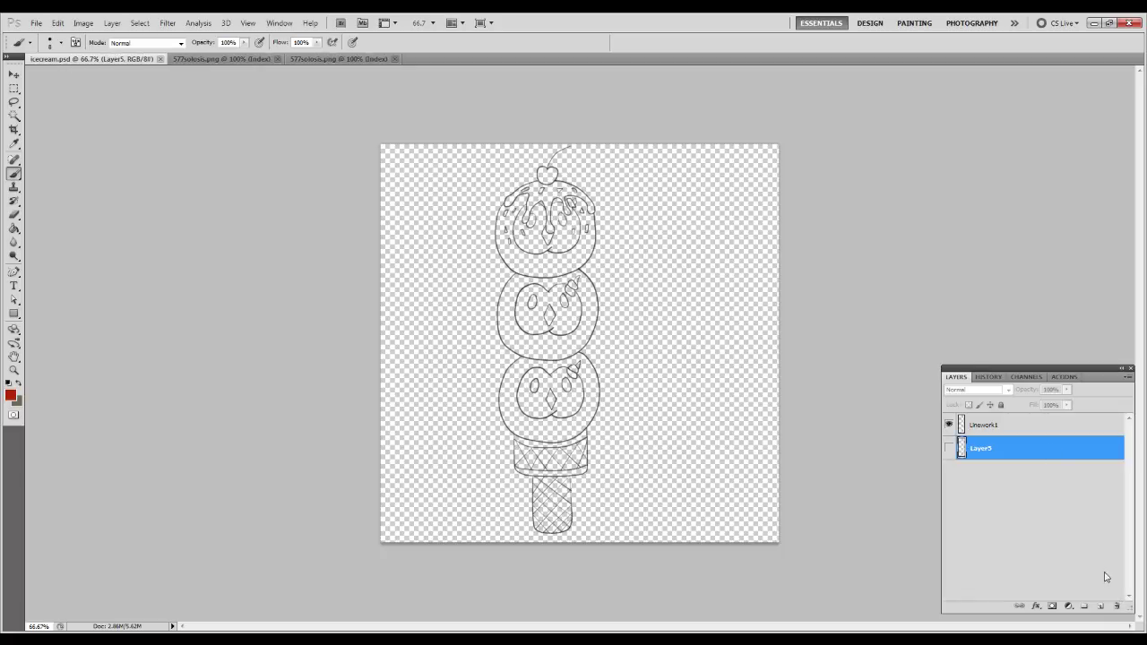
click(1117, 605)
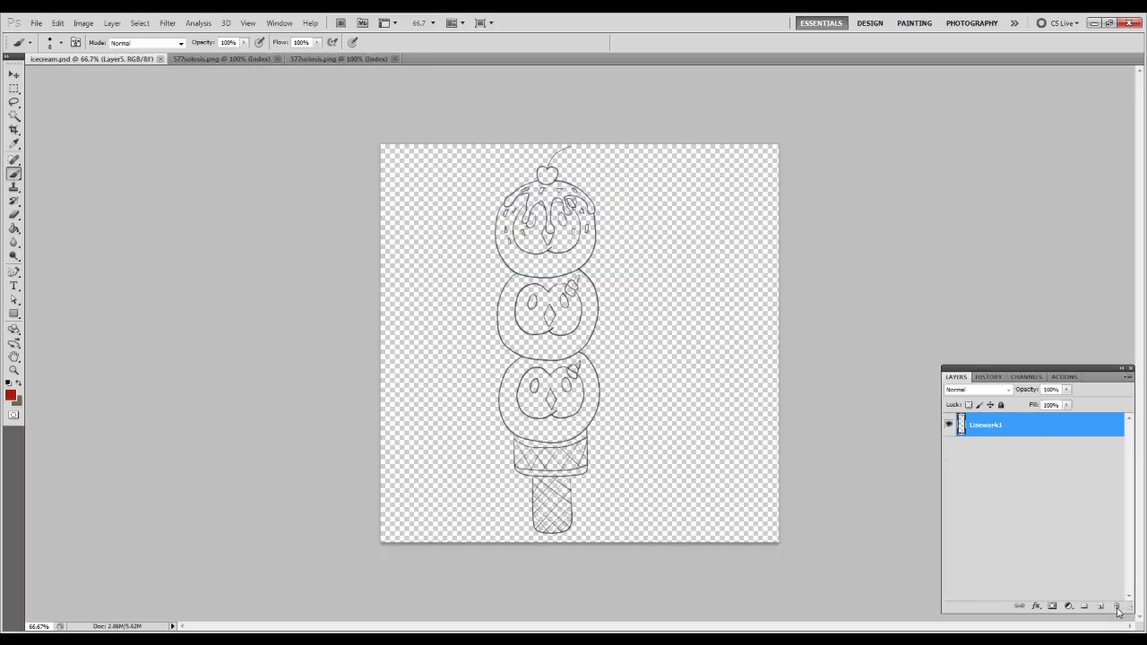
Run the first action in the "line stuff" set on the Linework1 layer, letting it continue without a Background layer.
click(1065, 377)
click(1019, 401)
click(1065, 606)
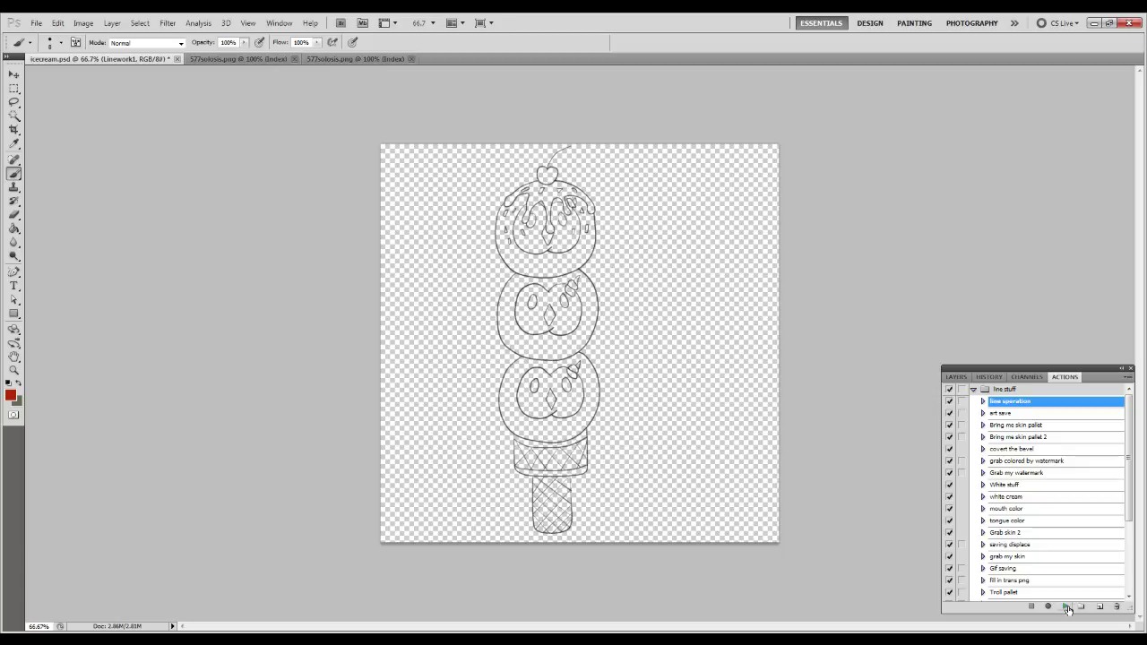
click(564, 246)
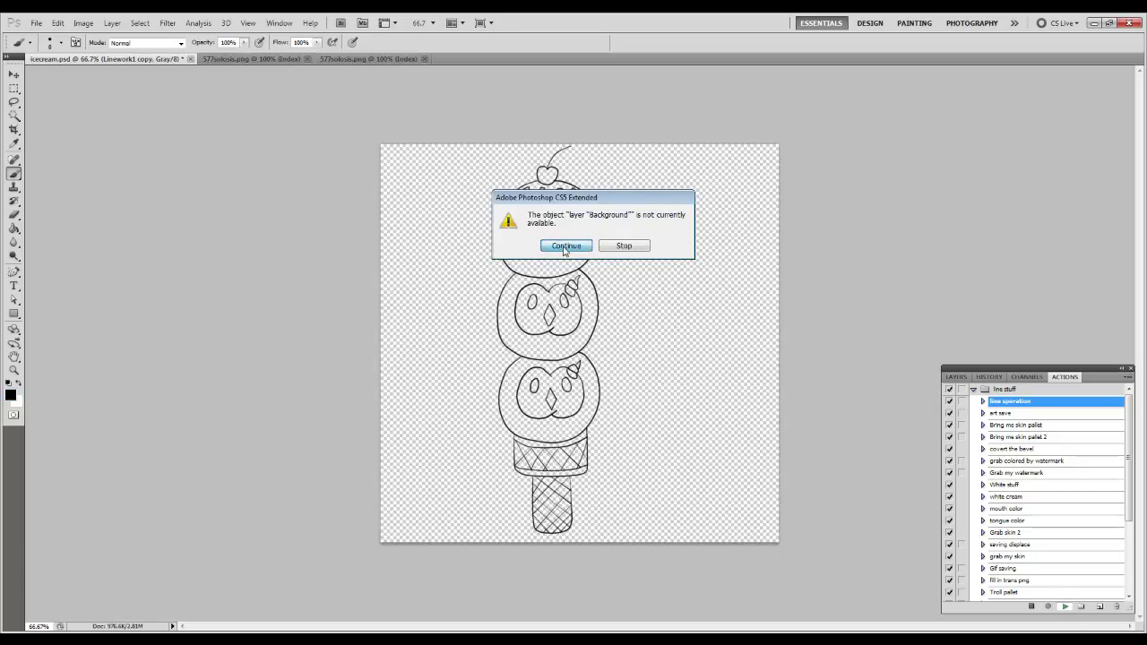
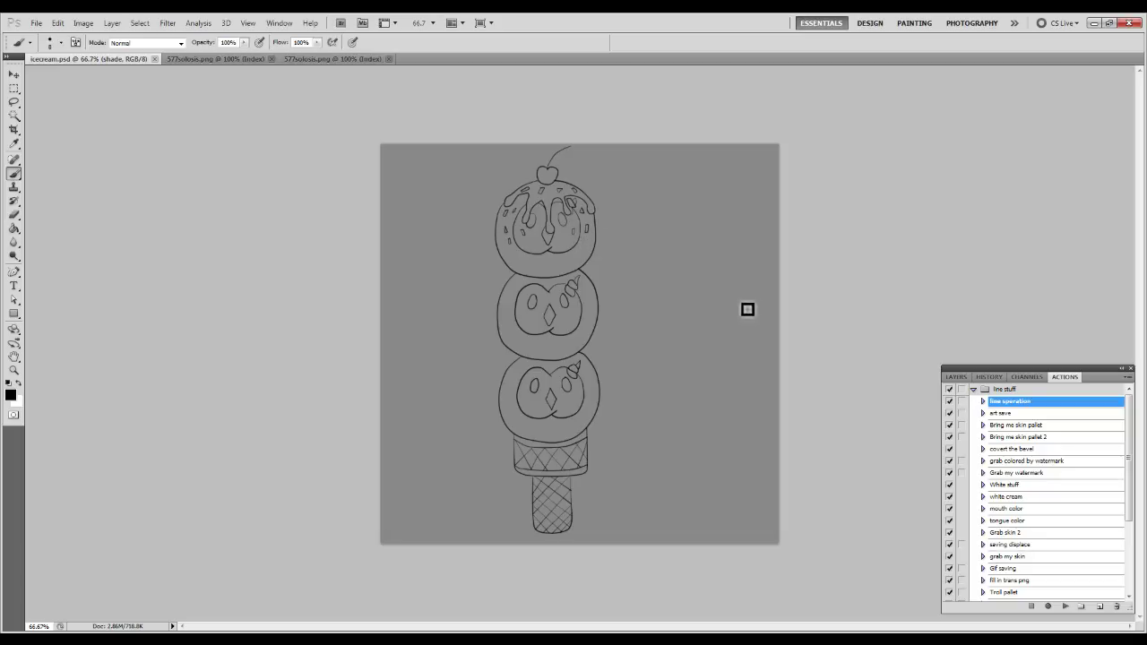
Paint black shading with a 15 px brush on the shade layer along the sides and lower rim of the wafer cup.
click(962, 376)
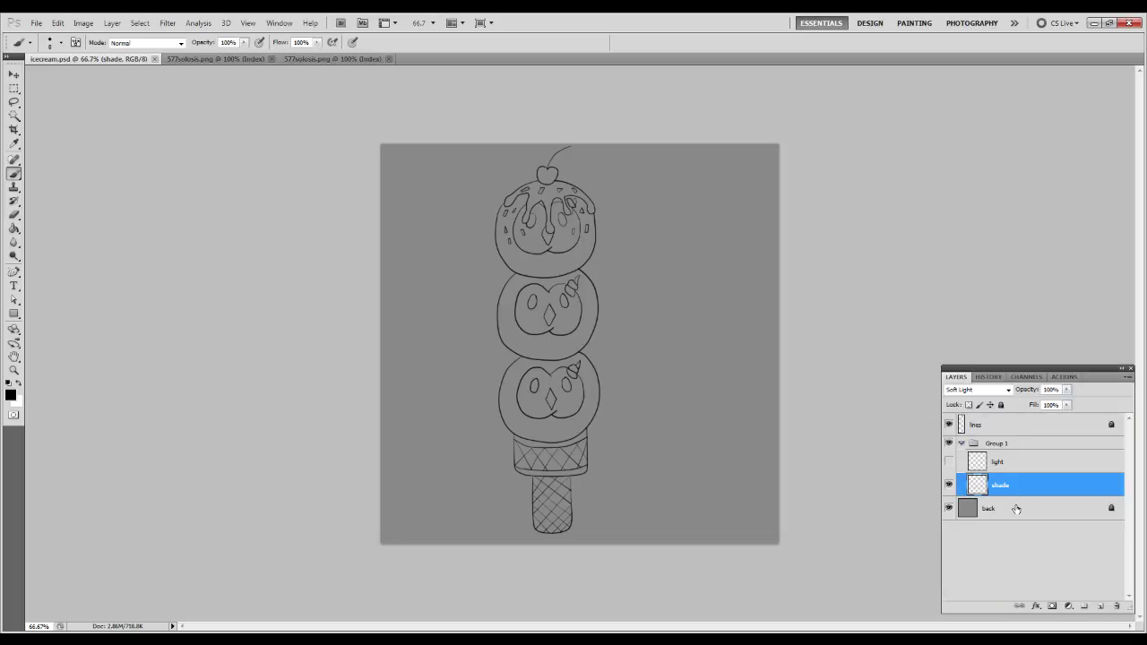
key(z)
drag(482, 173, 695, 556)
click(611, 492)
drag(604, 492, 745, 339)
key(b)
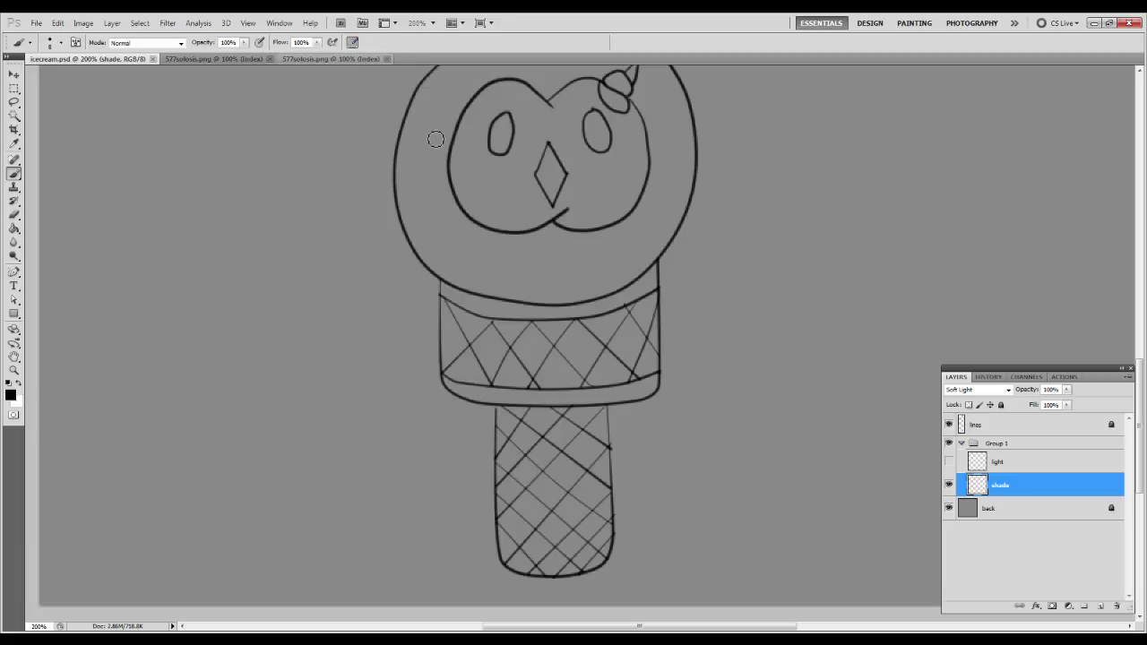
key(bracketright)
key(bracketright)
key(bracketright)
drag(560, 345, 544, 266)
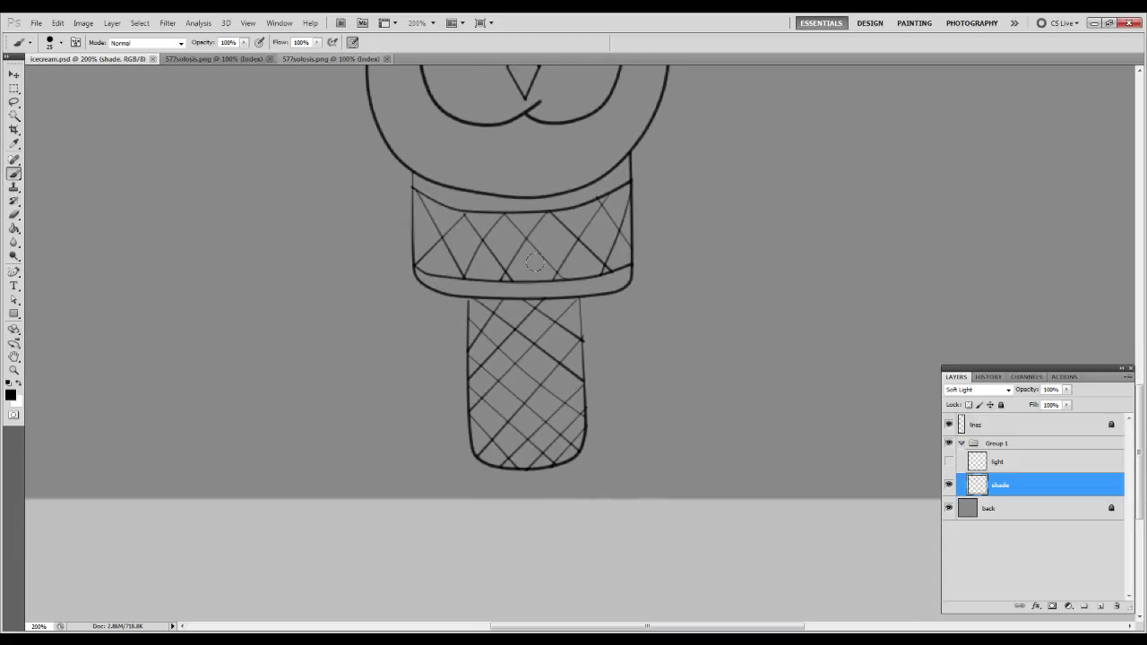
key(bracketleft)
mouse_move(626, 152)
mouse_down()
mouse_move(610, 289)
mouse_move(439, 298)
mouse_move(416, 234)
mouse_move(418, 175)
mouse_move(420, 267)
mouse_move(440, 289)
mouse_move(537, 291)
mouse_move(627, 271)
mouse_move(625, 285)
mouse_move(627, 154)
mouse_up()
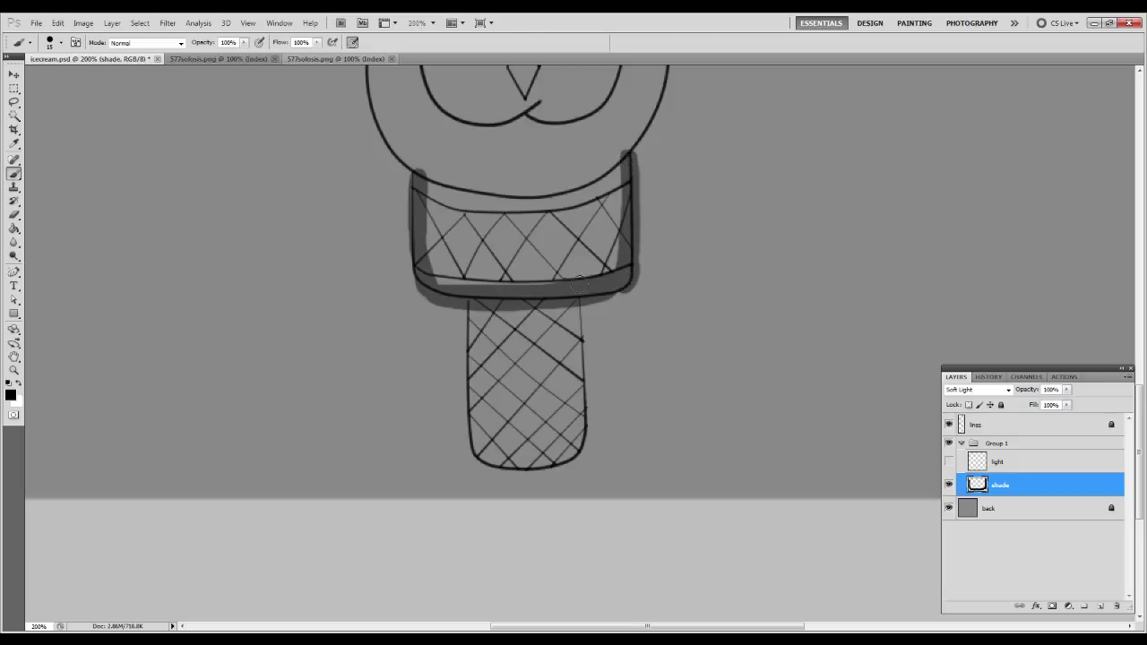
Shade the side and bottom edges of the cone's stem and the strip of wafer just beneath the lowest scoop.
mouse_move(581, 320)
mouse_down()
mouse_move(578, 367)
mouse_move(574, 292)
mouse_move(567, 448)
mouse_up()
mouse_move(472, 306)
mouse_down()
mouse_move(456, 375)
mouse_move(466, 421)
mouse_up()
mouse_move(465, 365)
mouse_down()
mouse_move(463, 434)
mouse_move(483, 443)
mouse_move(469, 433)
mouse_move(472, 452)
mouse_move(510, 468)
mouse_move(475, 458)
mouse_move(549, 458)
mouse_move(529, 465)
mouse_move(583, 444)
mouse_move(590, 420)
mouse_move(580, 450)
mouse_move(591, 389)
mouse_move(539, 408)
mouse_up()
mouse_move(469, 323)
mouse_down()
mouse_move(459, 440)
mouse_move(482, 475)
mouse_move(511, 482)
mouse_up()
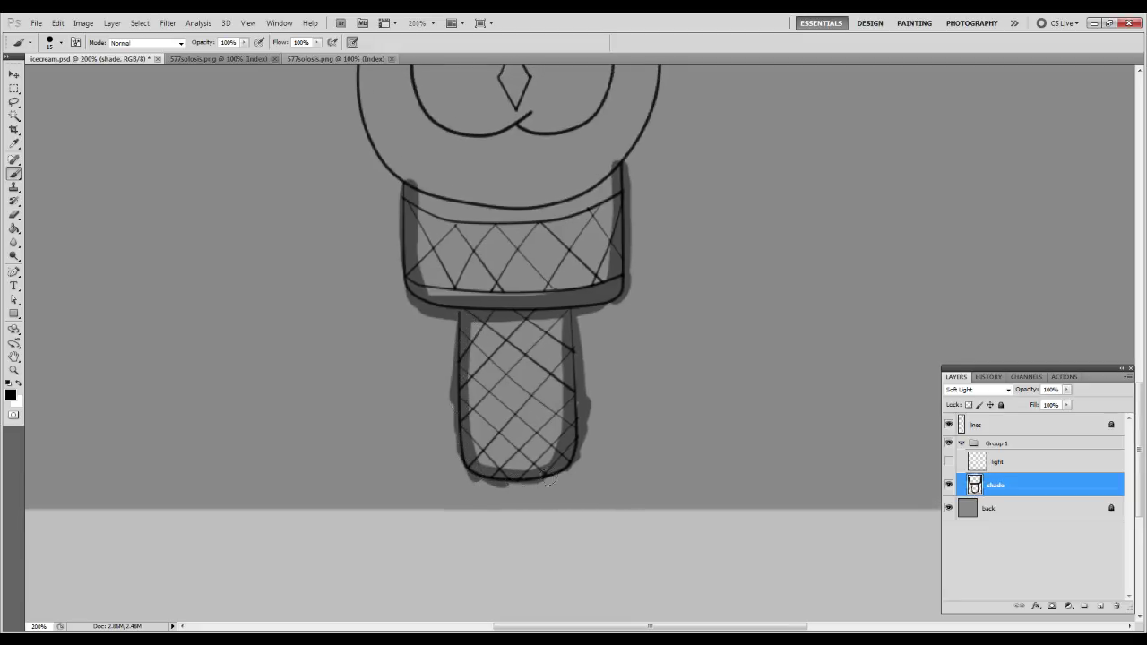
drag(569, 335, 522, 460)
mouse_move(364, 311)
mouse_down()
mouse_move(421, 325)
mouse_move(515, 313)
mouse_move(585, 276)
mouse_move(508, 323)
mouse_move(403, 326)
mouse_move(376, 312)
mouse_up()
Paint a thick crescent of shade along the right and bottom edges of the lowest scoop, filling its gaps.
drag(614, 262, 541, 358)
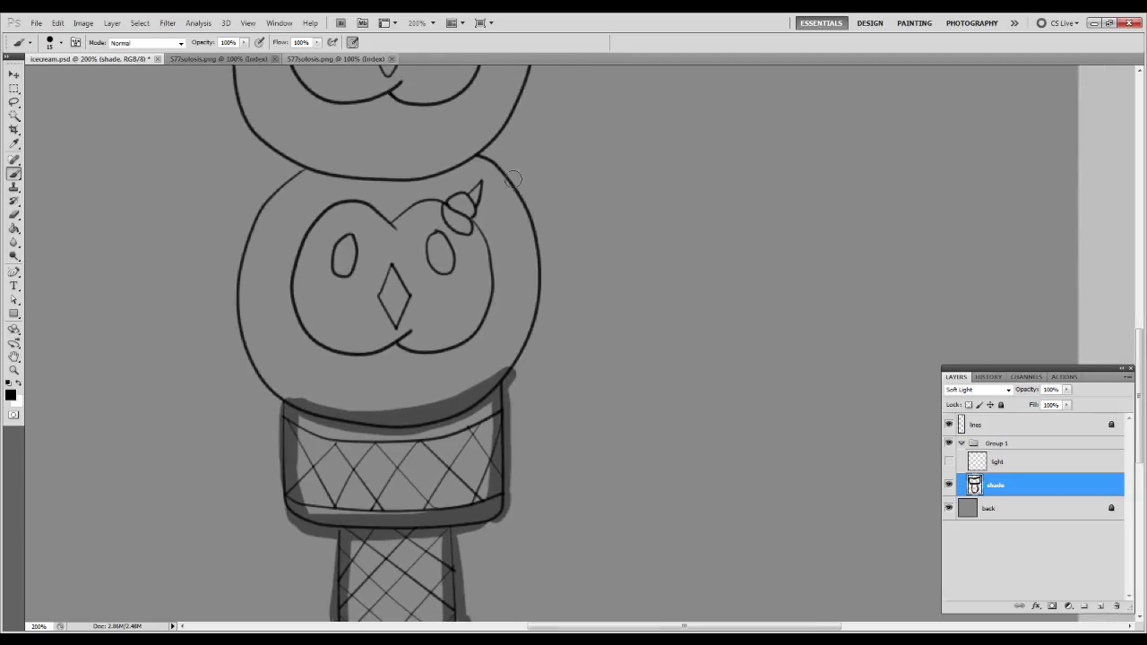
mouse_move(491, 166)
mouse_down()
mouse_move(509, 268)
mouse_move(468, 373)
mouse_move(426, 406)
mouse_move(354, 407)
mouse_up()
mouse_move(473, 381)
mouse_down()
mouse_move(505, 287)
mouse_move(480, 154)
mouse_move(489, 377)
mouse_move(520, 247)
mouse_move(516, 359)
mouse_move(527, 170)
mouse_move(527, 228)
mouse_up()
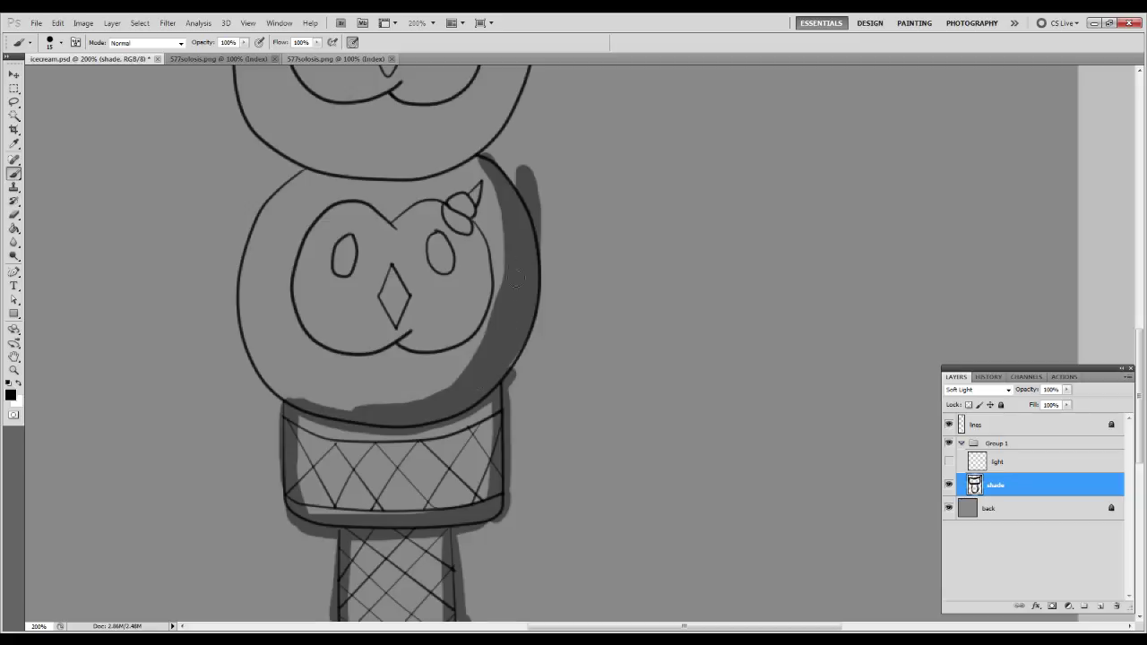
mouse_move(505, 171)
mouse_down()
mouse_move(516, 236)
mouse_move(484, 378)
mouse_move(538, 292)
mouse_up()
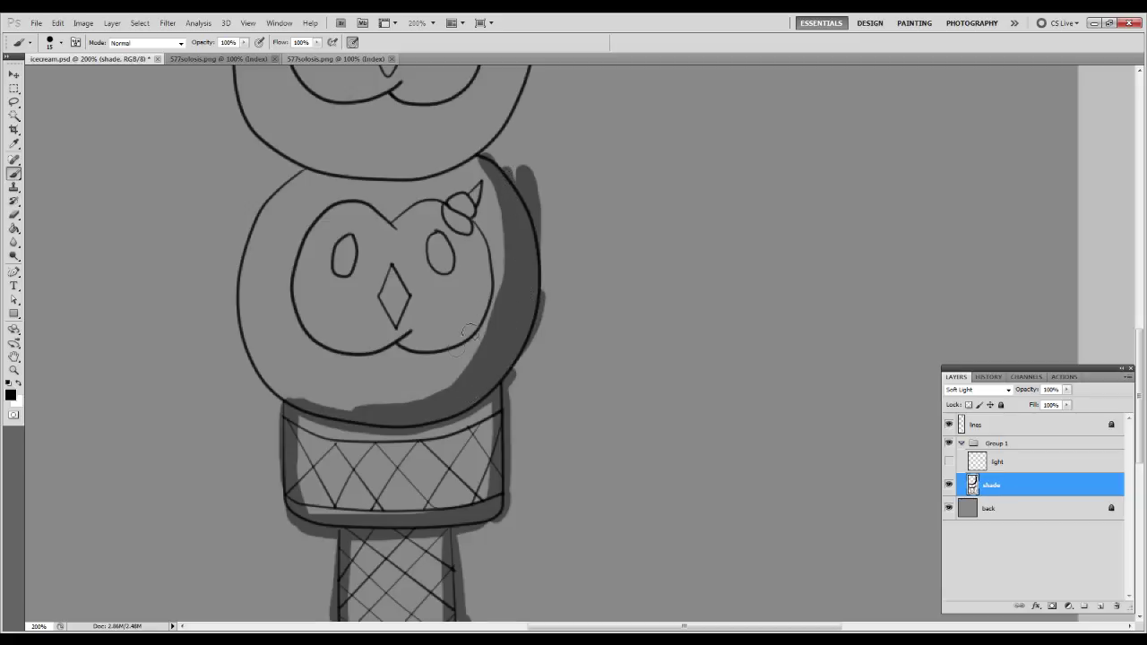
mouse_move(287, 402)
mouse_down()
mouse_move(310, 405)
mouse_move(471, 338)
mouse_move(495, 269)
mouse_up()
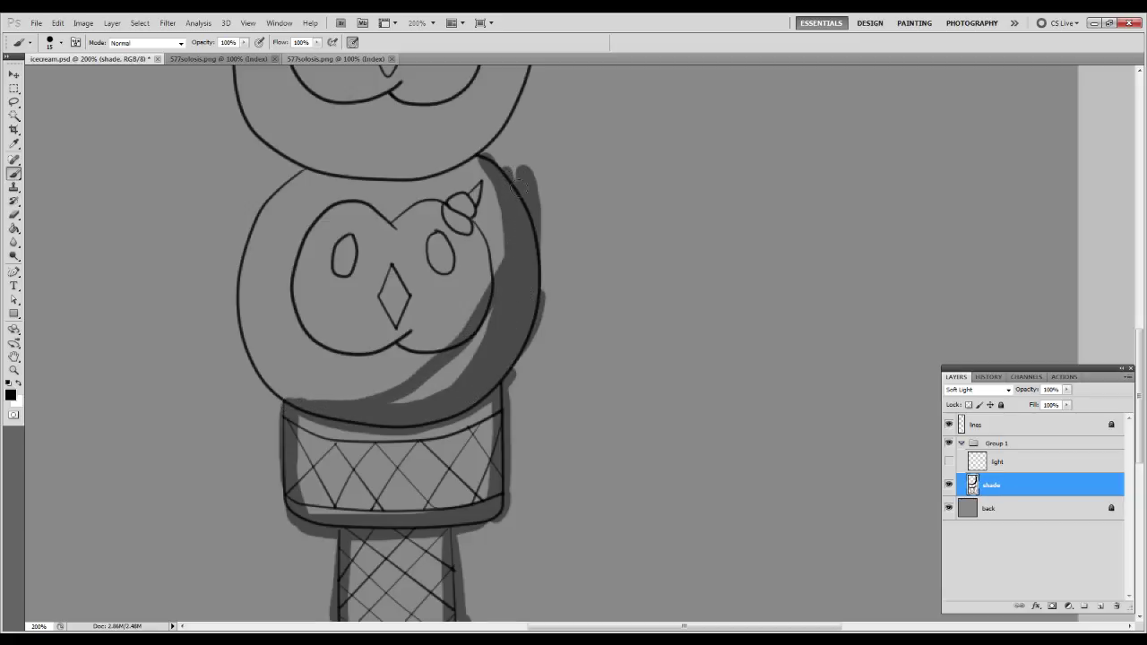
drag(491, 309, 406, 408)
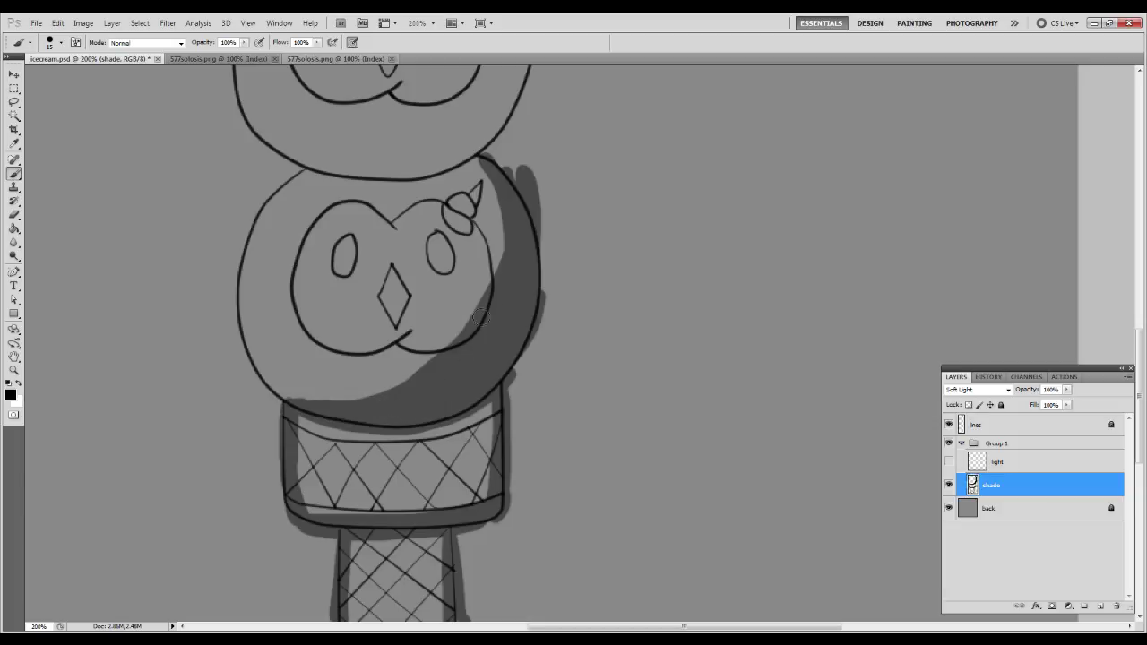
drag(509, 159, 507, 178)
Erase the inner edge of the lowest scoop's crescent shadow so it clears the face and narrows along the bottom.
key(e)
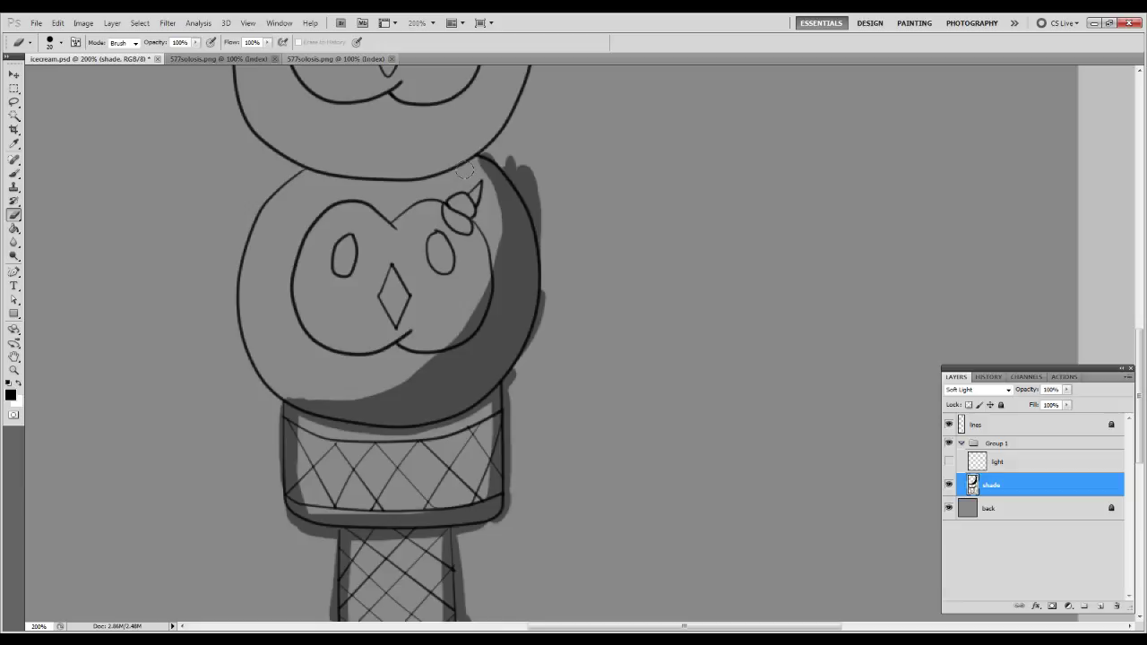
mouse_move(480, 208)
mouse_down()
mouse_move(467, 297)
mouse_move(380, 362)
mouse_up()
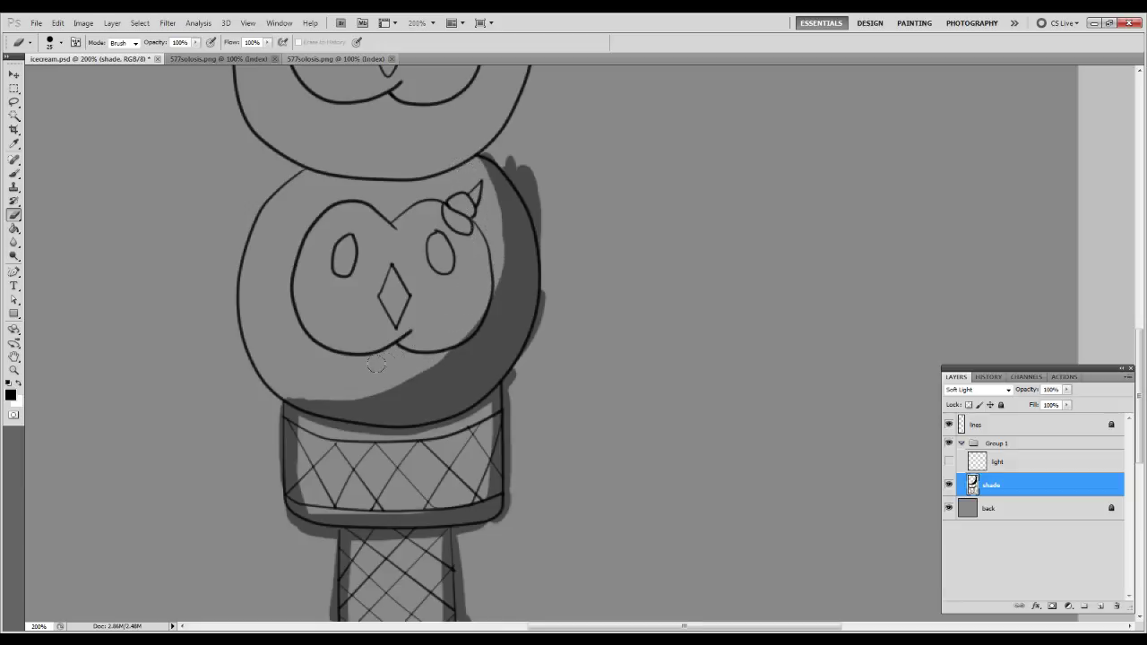
mouse_move(299, 373)
mouse_down()
mouse_move(355, 388)
mouse_move(418, 350)
mouse_move(459, 307)
mouse_move(477, 245)
mouse_move(478, 287)
mouse_move(444, 332)
mouse_move(399, 370)
mouse_up()
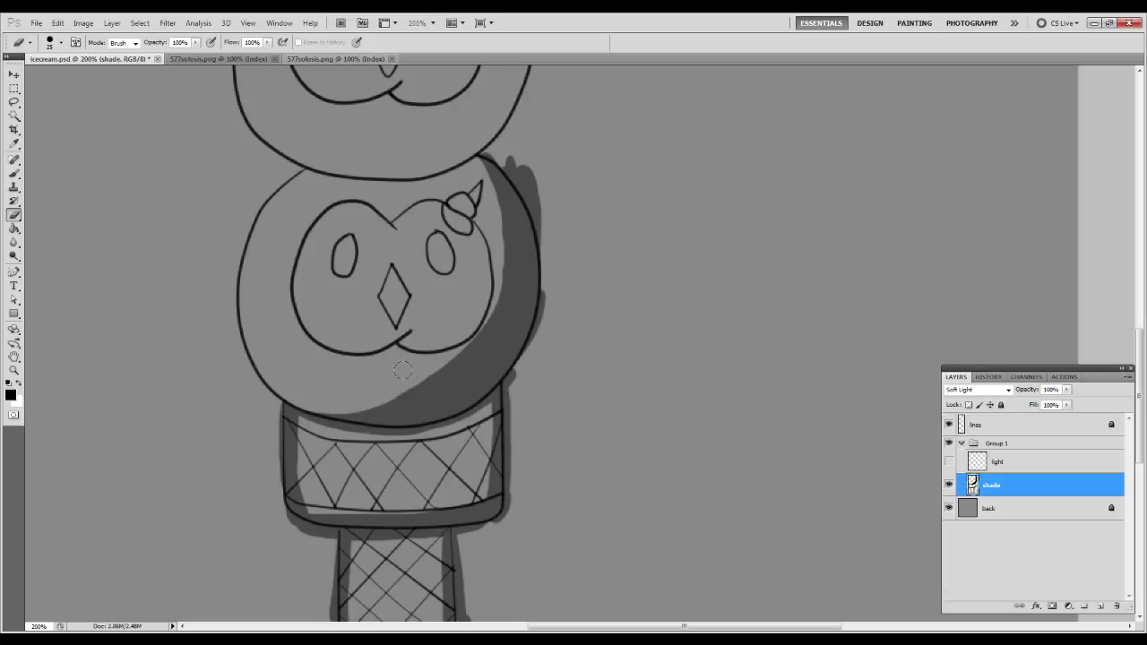
mouse_move(477, 296)
mouse_down()
mouse_move(458, 334)
mouse_move(398, 383)
mouse_move(340, 380)
mouse_up()
Paint a filled crescent of shade along the right and lower right edge of the middle scoop.
key(b)
drag(438, 215, 451, 371)
drag(457, 283, 449, 374)
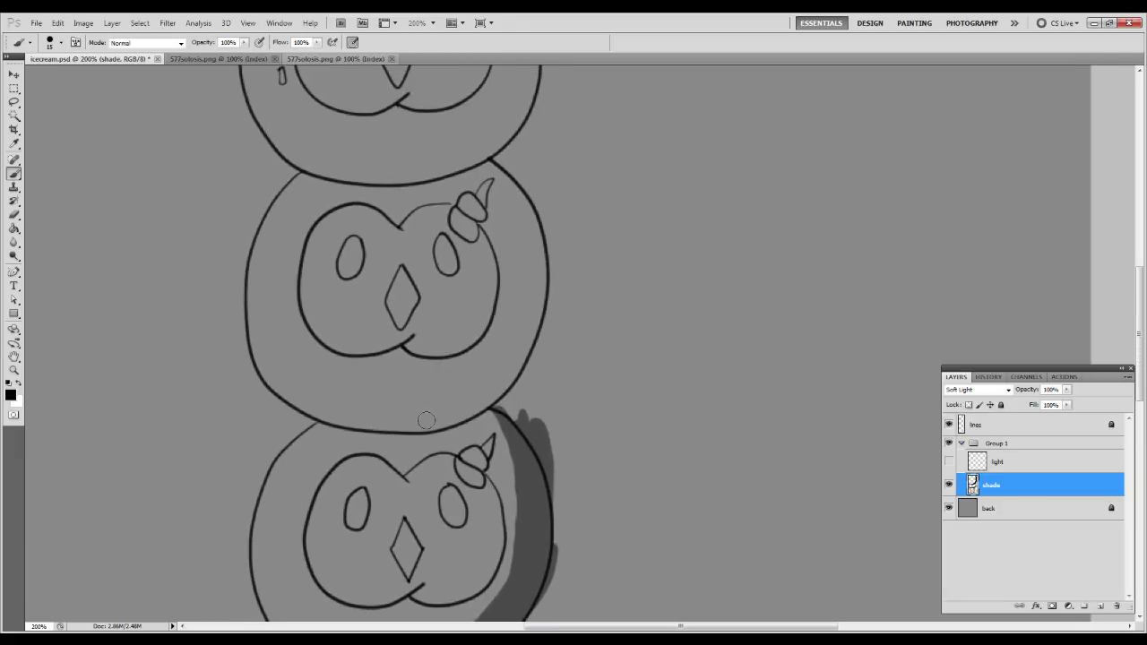
mouse_move(414, 426)
mouse_down()
mouse_move(453, 414)
mouse_move(501, 348)
mouse_move(516, 242)
mouse_move(485, 165)
mouse_move(532, 255)
mouse_move(512, 339)
mouse_move(462, 404)
mouse_move(385, 427)
mouse_move(433, 414)
mouse_move(497, 313)
mouse_move(505, 220)
mouse_move(488, 170)
mouse_move(511, 228)
mouse_move(486, 363)
mouse_move(439, 402)
mouse_move(498, 362)
mouse_move(528, 213)
mouse_move(515, 342)
mouse_move(456, 408)
mouse_move(423, 421)
mouse_move(492, 391)
mouse_move(533, 285)
mouse_move(516, 184)
mouse_move(500, 170)
mouse_move(542, 285)
mouse_move(496, 380)
mouse_move(438, 418)
mouse_move(376, 426)
mouse_move(457, 379)
mouse_move(492, 276)
mouse_move(483, 166)
mouse_up()
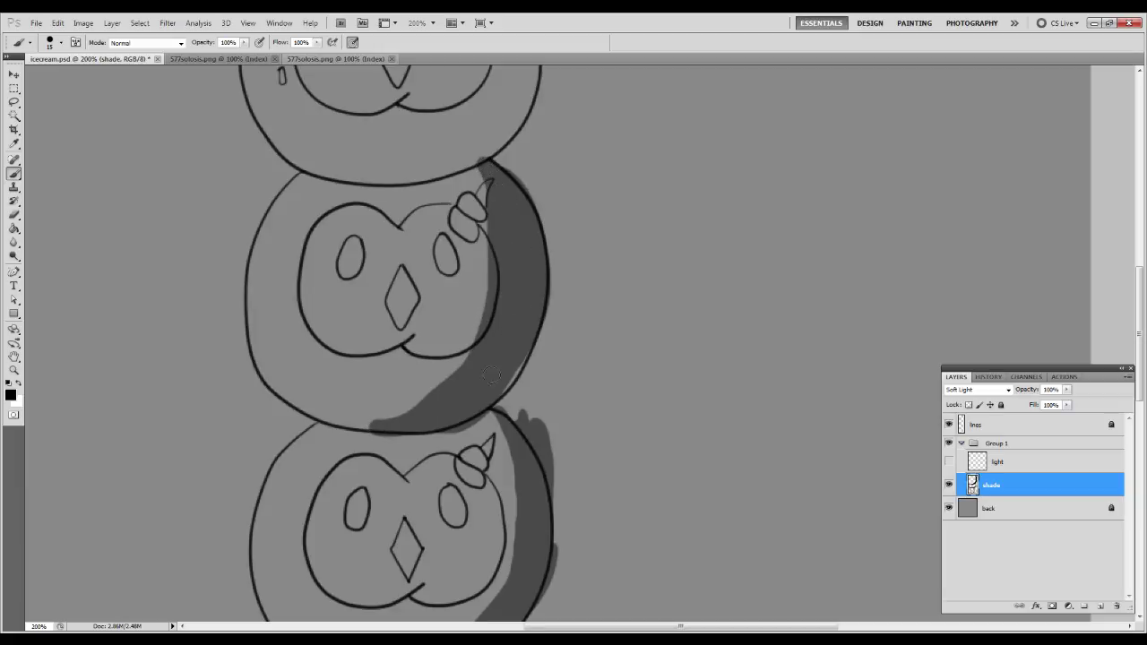
drag(536, 307, 477, 396)
Extend the shade along the middle scoop's bottom edge and add its cast shadow on top of the lowest scoop.
scroll(538, 345, left, 2)
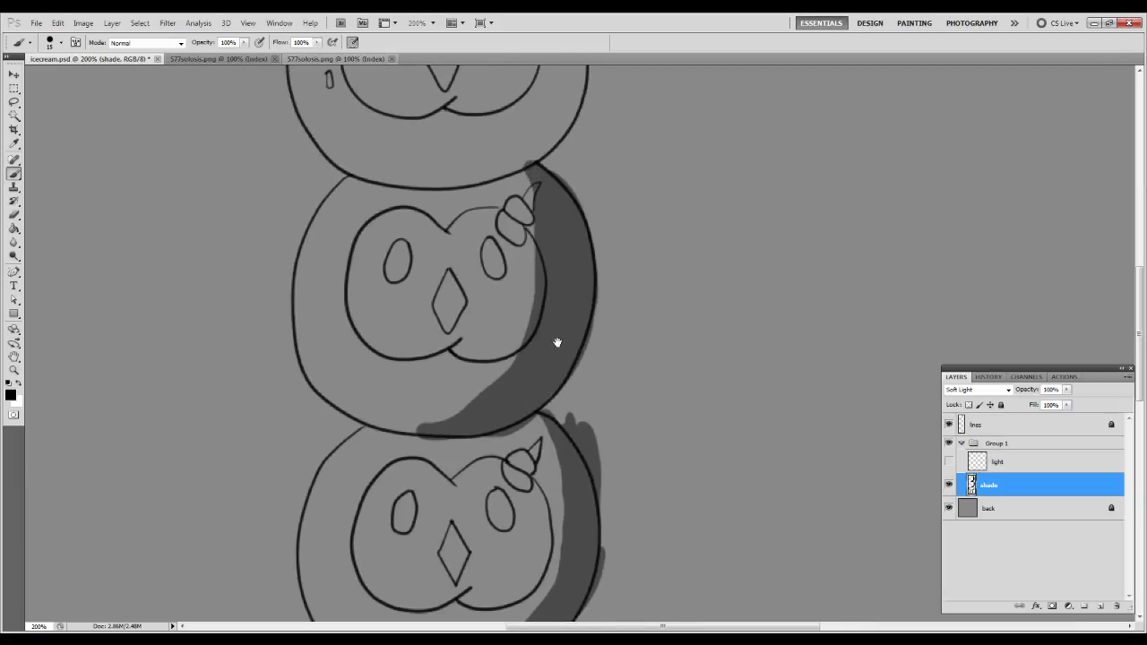
scroll(504, 333, down, 3)
mouse_move(422, 347)
mouse_down()
mouse_move(517, 334)
mouse_move(547, 346)
mouse_up()
drag(467, 351, 365, 335)
Shade the inner edge of the right face lobe and the small swirl ornament on the lowest scoop with a smaller brush.
drag(451, 458, 454, 372)
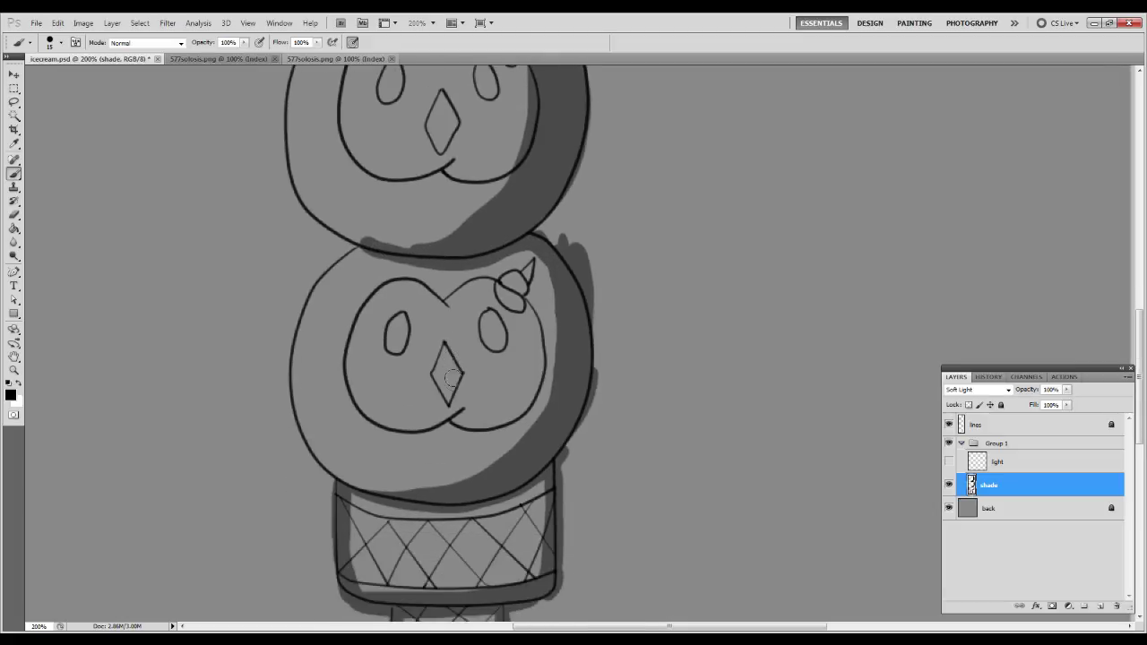
mouse_move(461, 423)
mouse_down()
mouse_move(507, 416)
mouse_move(538, 371)
mouse_move(538, 347)
mouse_up()
key(ctrl+z)
key(bracketleft)
mouse_move(448, 306)
mouse_down()
mouse_move(493, 287)
mouse_move(461, 301)
mouse_move(477, 285)
mouse_up()
mouse_move(529, 312)
mouse_down()
mouse_move(543, 345)
mouse_move(532, 394)
mouse_move(539, 382)
mouse_move(517, 413)
mouse_move(524, 403)
mouse_move(484, 426)
mouse_move(455, 421)
mouse_move(508, 419)
mouse_move(530, 403)
mouse_move(544, 352)
mouse_move(530, 400)
mouse_move(491, 429)
mouse_up()
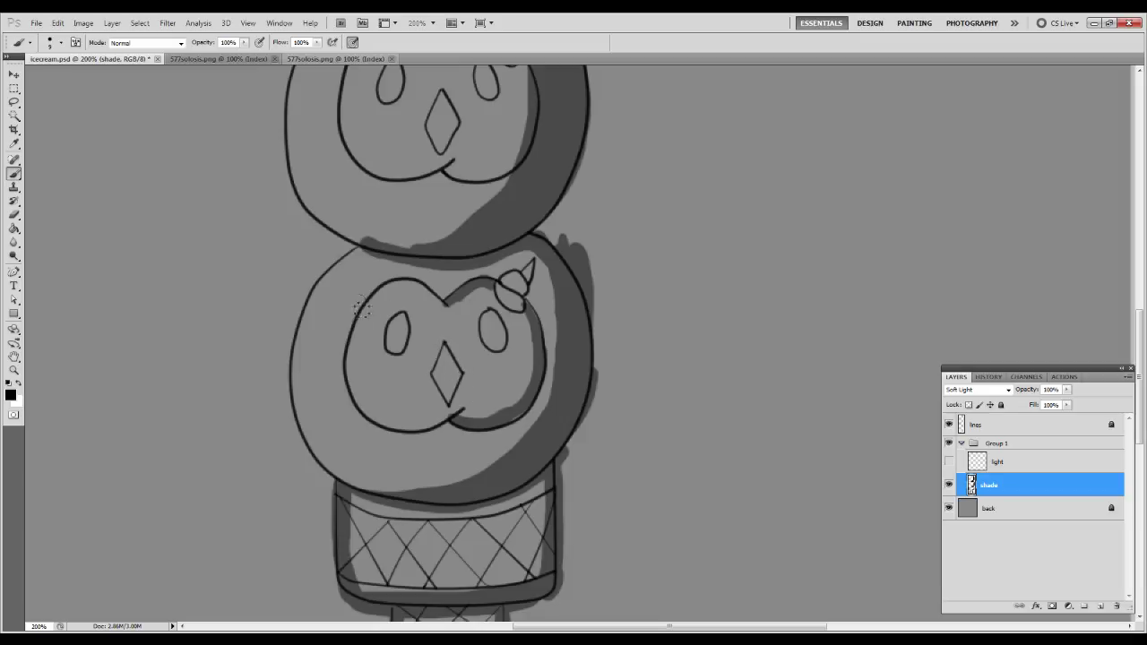
mouse_move(525, 303)
mouse_down()
mouse_move(505, 310)
mouse_move(496, 287)
mouse_move(520, 299)
mouse_move(537, 267)
mouse_move(525, 297)
mouse_up()
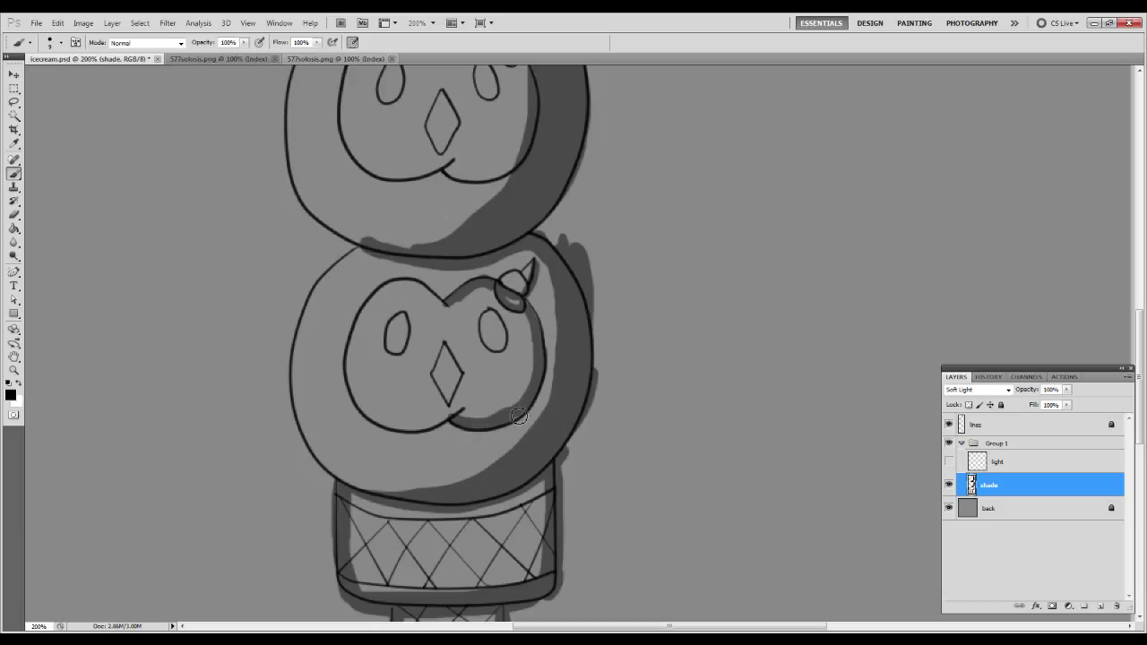
Shade around the inside of the middle scoop's face outline and its swirl ornament, after checking the enlarged Solosis sprite in 577solosis.png.
click(216, 60)
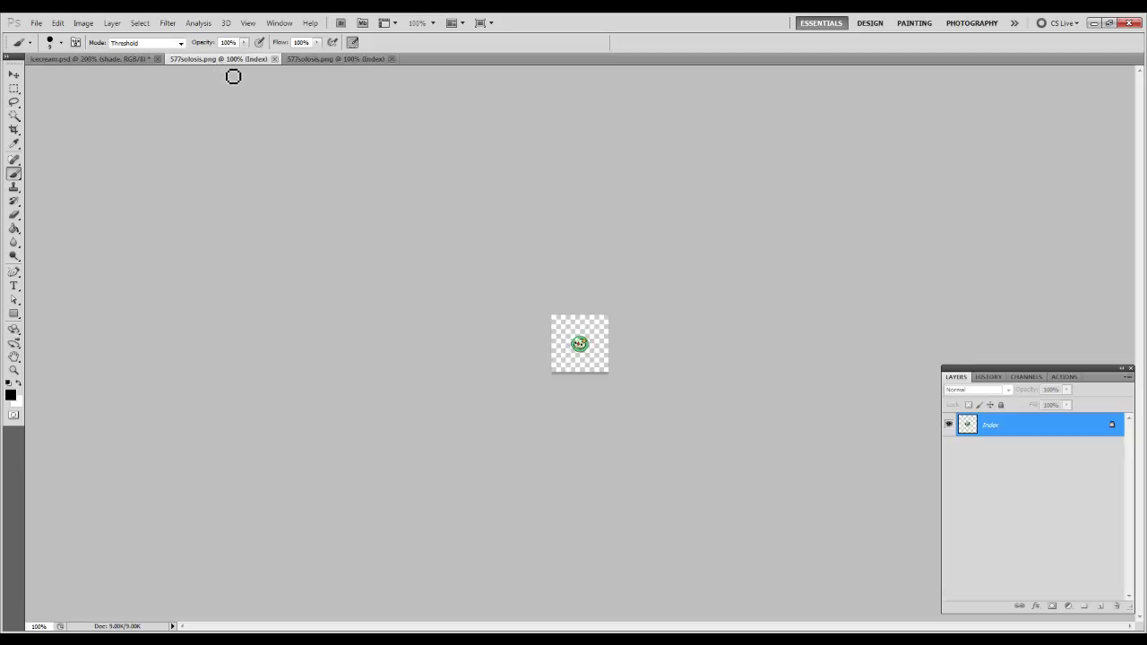
key(z)
drag(538, 312, 623, 375)
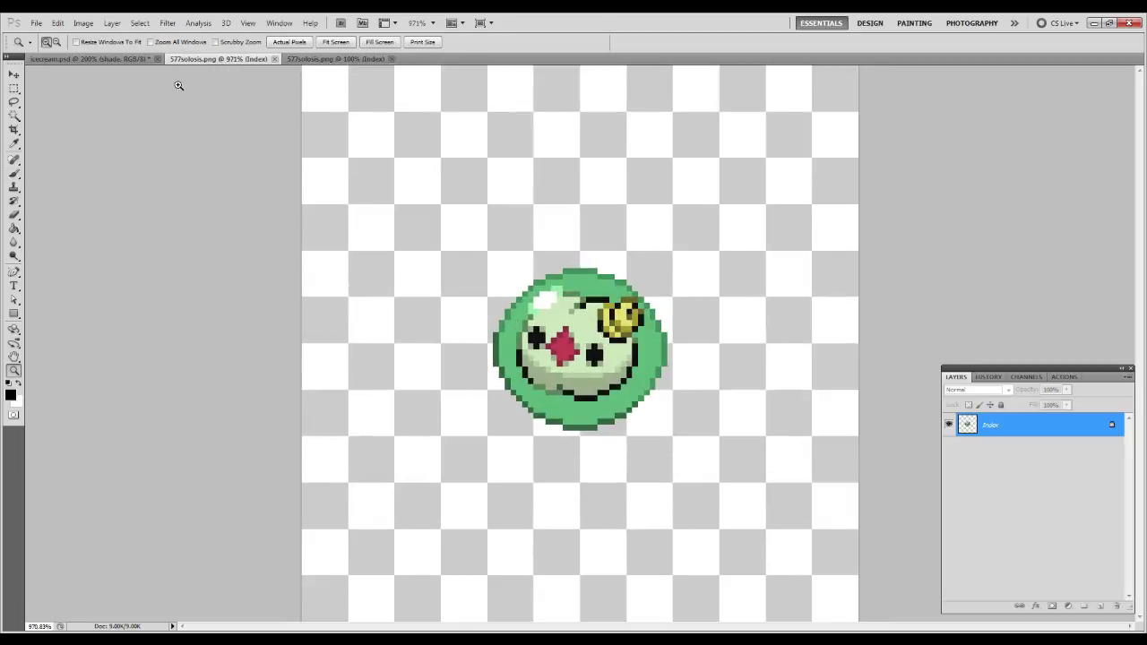
click(125, 59)
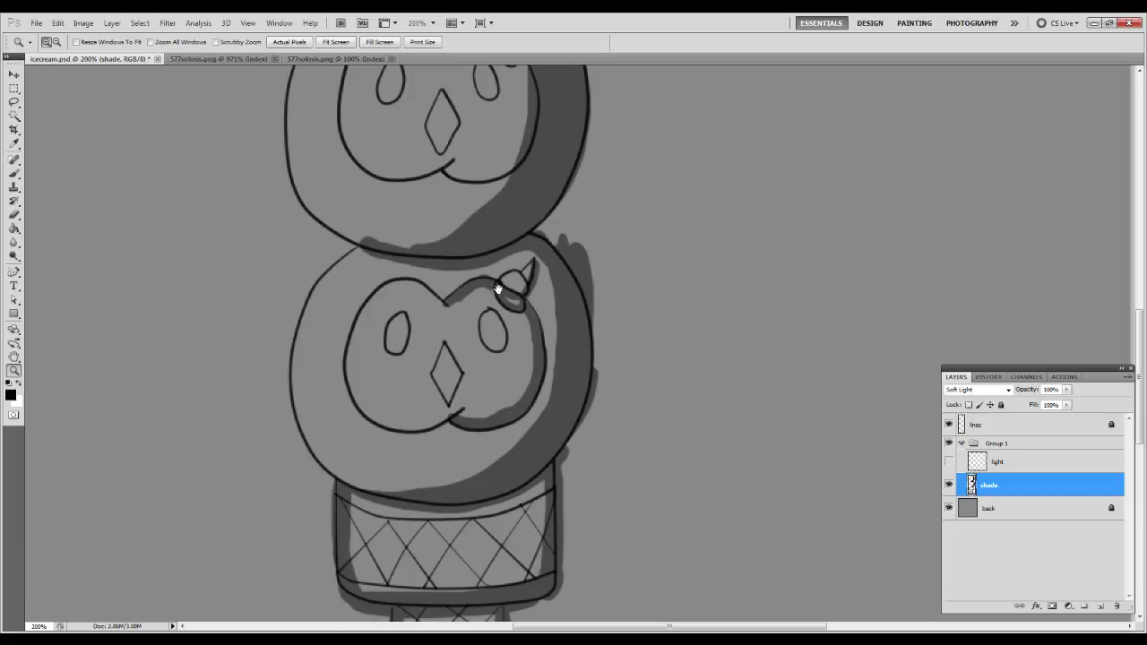
scroll(484, 313, up, 10)
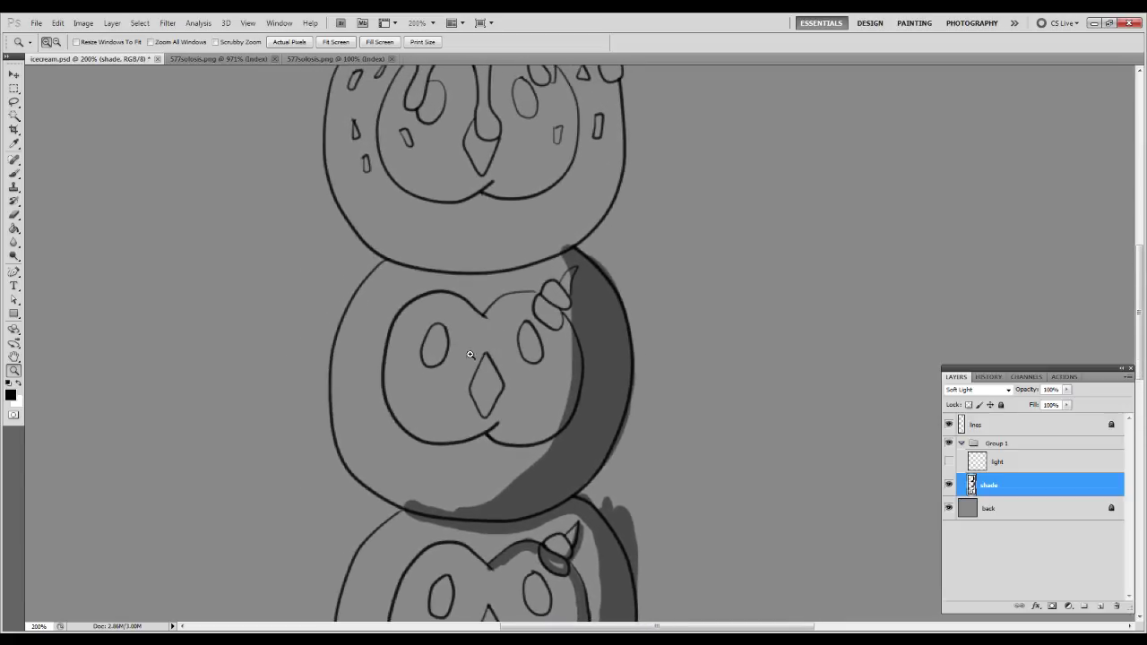
key(b)
mouse_move(484, 315)
mouse_down()
mouse_move(540, 301)
mouse_move(552, 327)
mouse_move(567, 329)
mouse_move(562, 316)
mouse_move(575, 362)
mouse_up()
mouse_move(508, 429)
mouse_down()
mouse_move(535, 446)
mouse_move(579, 425)
mouse_move(524, 444)
mouse_move(481, 440)
mouse_up()
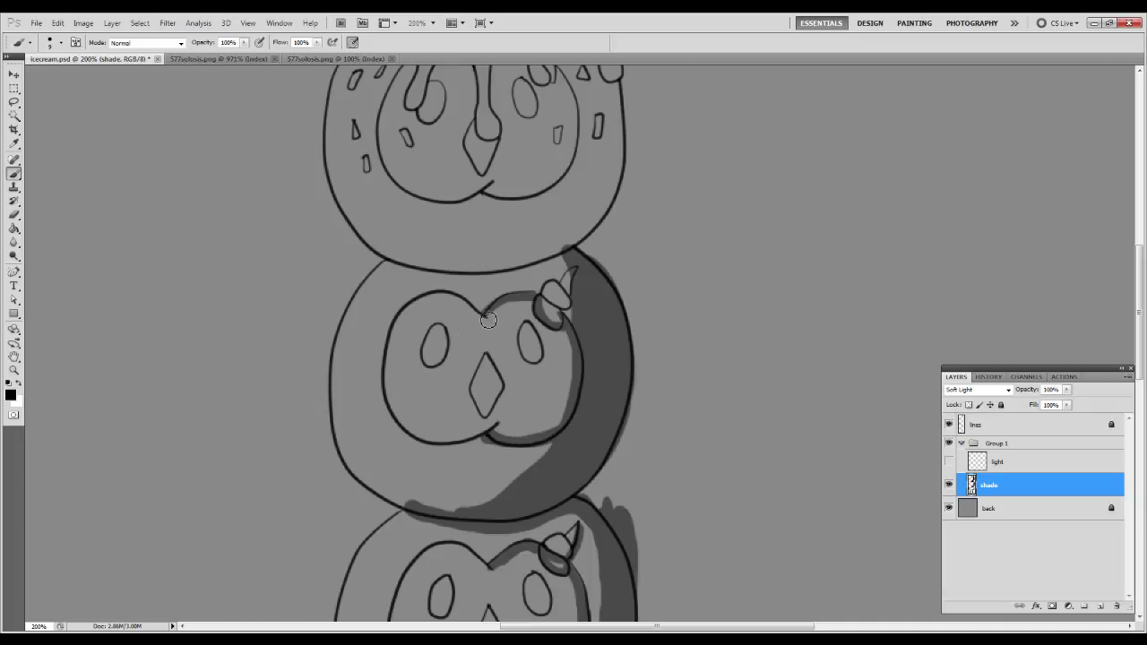
mouse_move(489, 322)
mouse_down()
mouse_move(436, 299)
mouse_move(413, 313)
mouse_move(391, 379)
mouse_move(408, 424)
mouse_move(431, 438)
mouse_move(498, 426)
mouse_move(439, 444)
mouse_move(406, 428)
mouse_move(402, 358)
mouse_up()
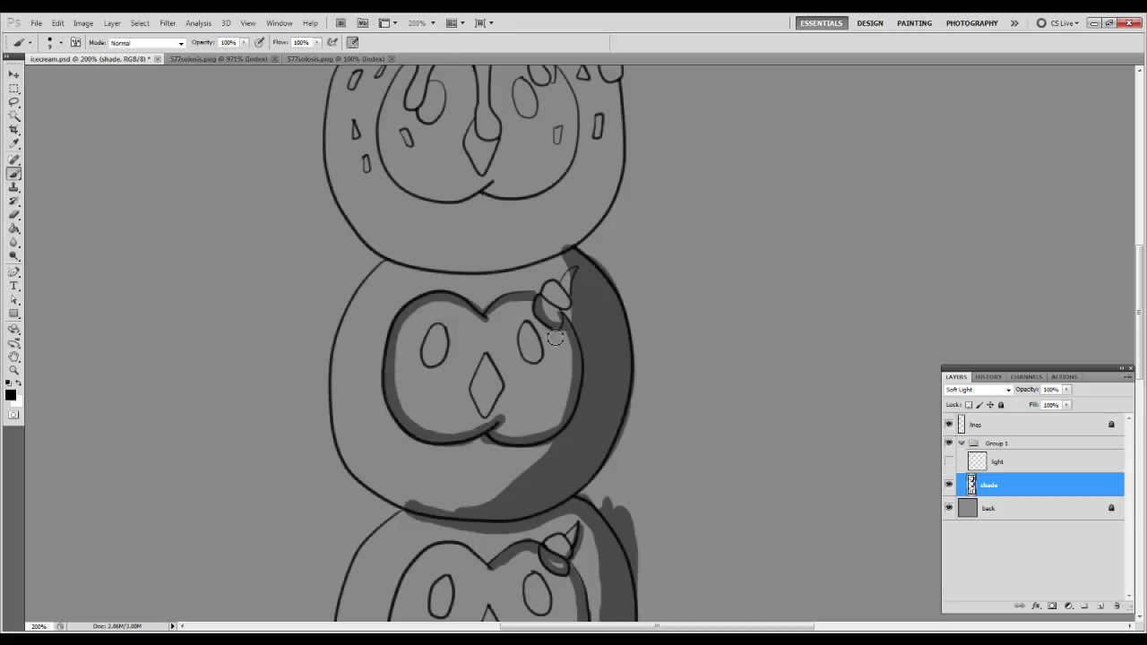
drag(530, 297, 542, 315)
mouse_move(509, 459)
mouse_down()
mouse_move(535, 315)
mouse_move(559, 353)
mouse_up()
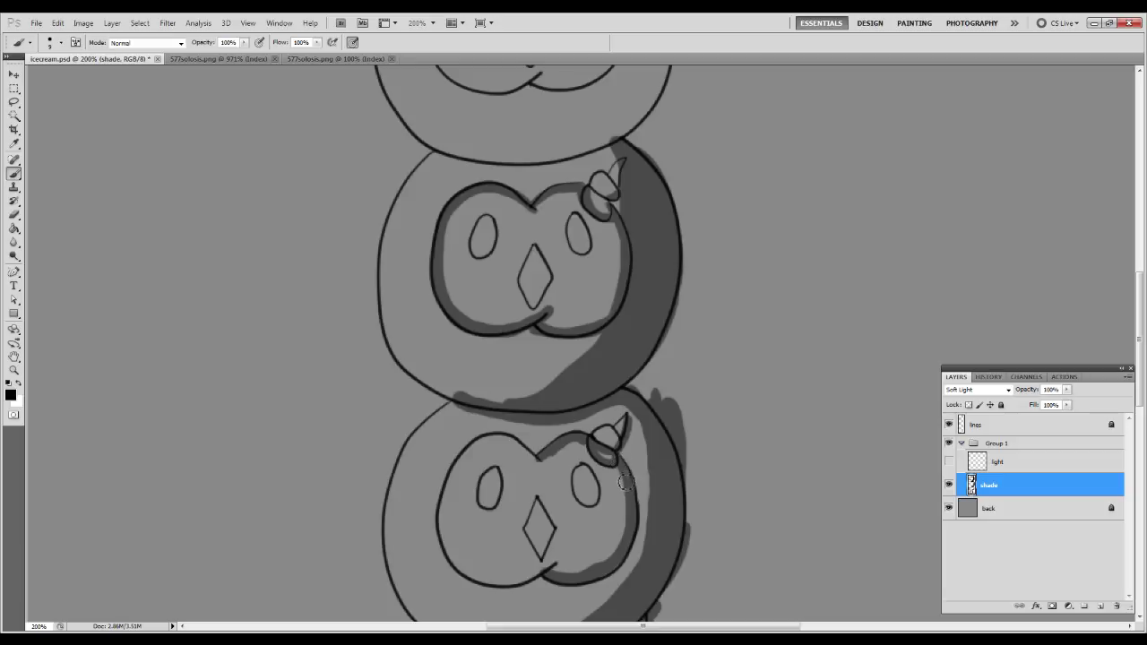
Erase the shade along the left lobe of the middle scoop's face.
key(e)
mouse_move(513, 210)
mouse_down()
mouse_move(491, 190)
mouse_move(441, 243)
mouse_move(502, 334)
mouse_move(538, 278)
mouse_move(478, 374)
mouse_move(465, 481)
mouse_up()
Shade the right and lower right edge of the top scoop and its cast shadow on top of the middle scoop.
key(space)
drag(519, 258, 500, 279)
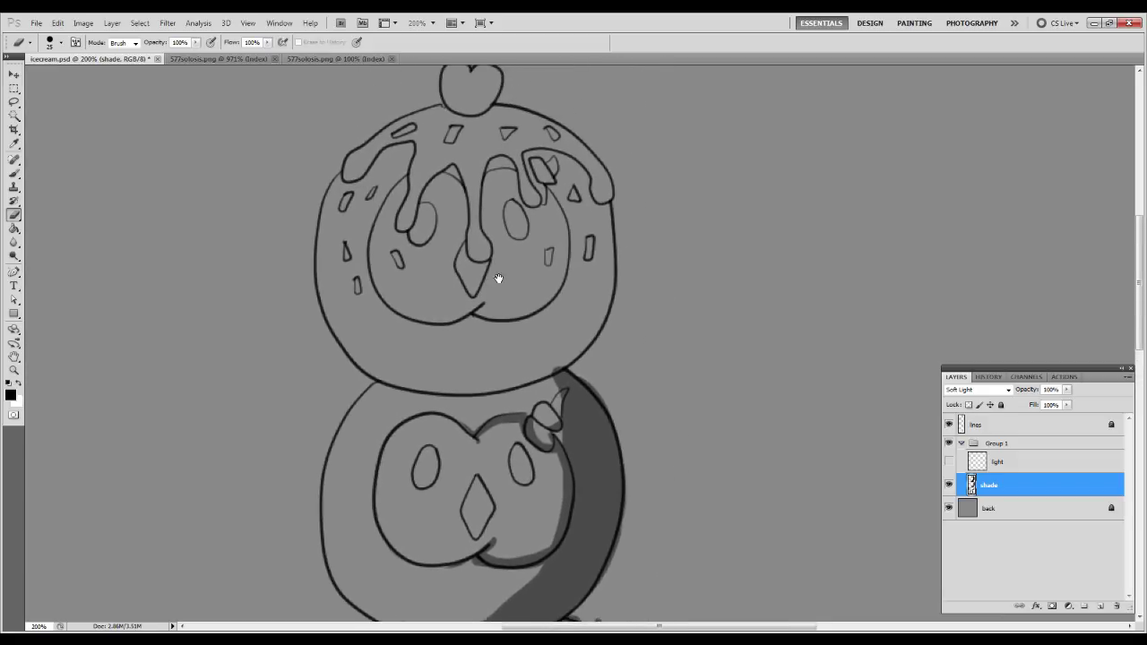
key(b)
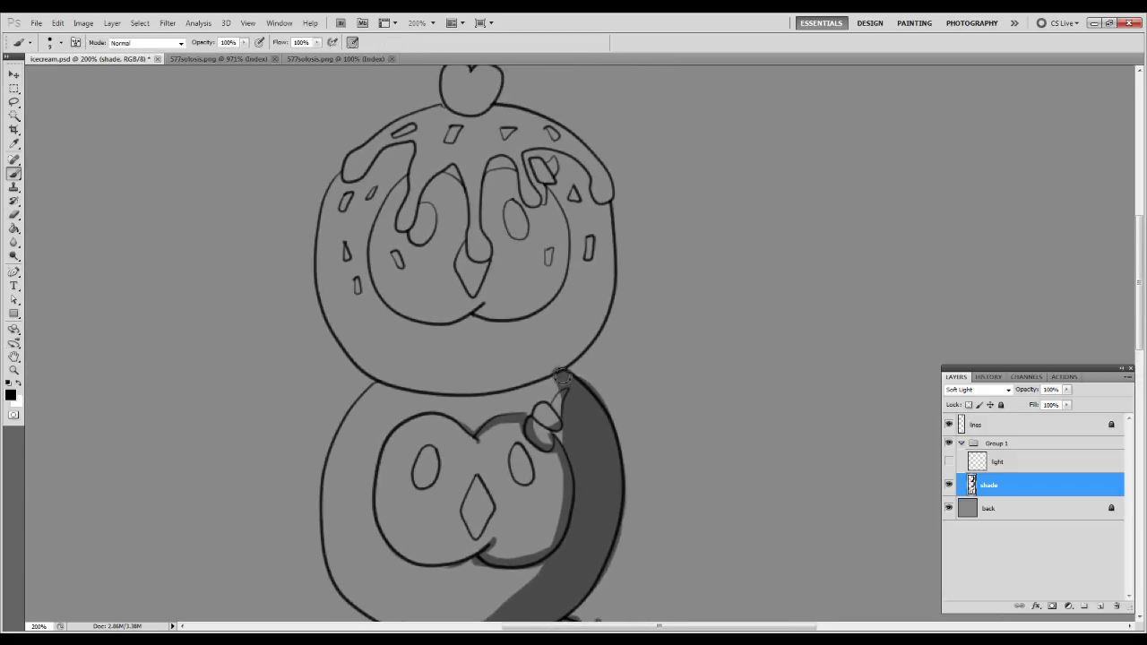
mouse_move(554, 380)
mouse_down()
mouse_move(531, 394)
mouse_move(447, 399)
mouse_move(558, 368)
mouse_move(452, 394)
mouse_move(495, 389)
mouse_move(566, 337)
mouse_move(596, 271)
mouse_move(600, 207)
mouse_move(601, 286)
mouse_move(563, 355)
mouse_move(520, 385)
mouse_move(443, 397)
mouse_up()
key(e)
key(b)
mouse_move(548, 365)
mouse_down()
mouse_move(605, 239)
mouse_move(603, 216)
mouse_move(610, 272)
mouse_move(607, 245)
mouse_move(591, 301)
mouse_up()
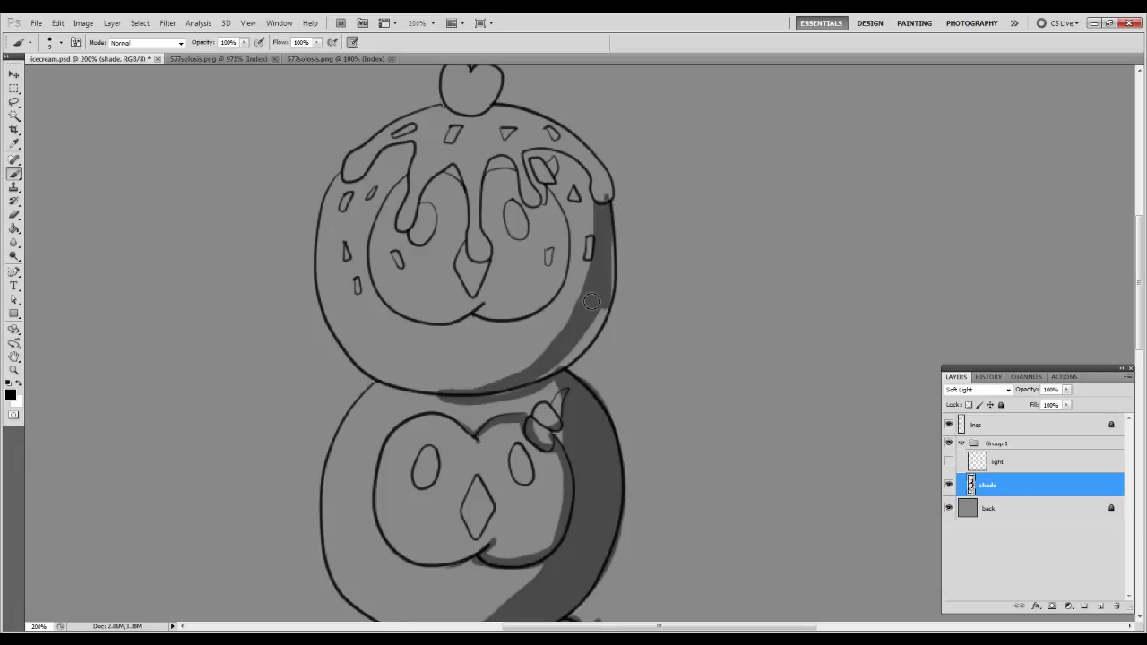
mouse_move(607, 231)
mouse_down()
mouse_move(605, 324)
mouse_move(542, 382)
mouse_move(597, 322)
mouse_move(515, 387)
mouse_move(473, 398)
mouse_move(533, 384)
mouse_move(603, 317)
mouse_move(583, 349)
mouse_move(609, 326)
mouse_up()
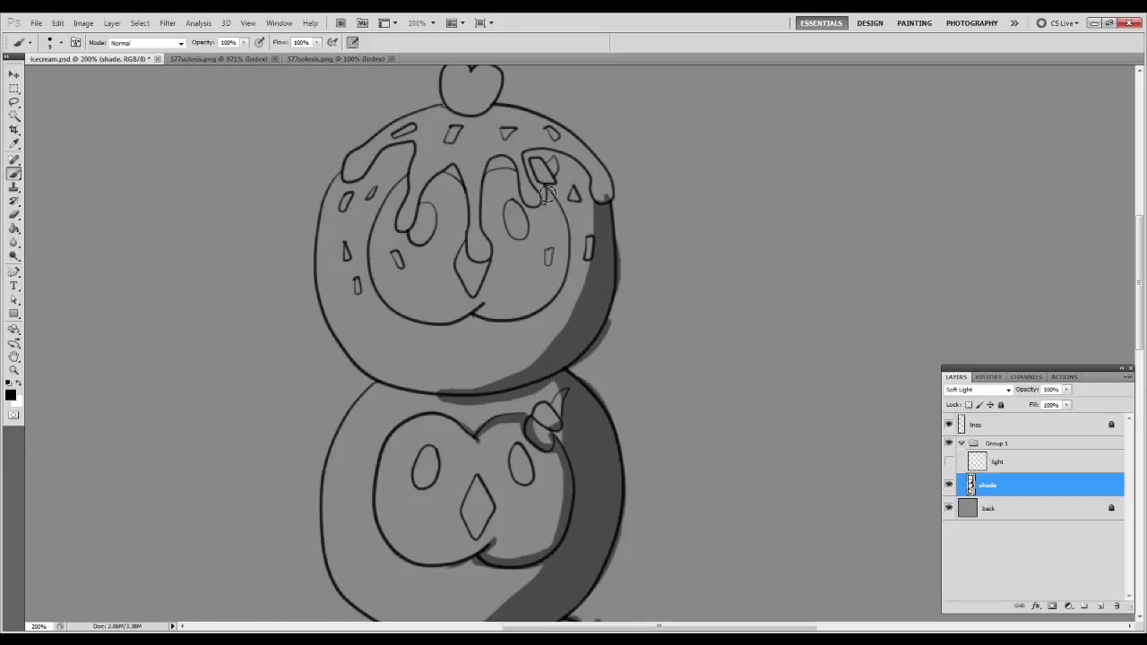
Shade the inner right edge of the top scoop's face, its swirl ornament and the right side of the icing.
mouse_move(546, 193)
mouse_down()
mouse_move(564, 236)
mouse_move(557, 278)
mouse_move(516, 315)
mouse_move(480, 319)
mouse_move(539, 314)
mouse_move(566, 273)
mouse_move(569, 241)
mouse_move(552, 162)
mouse_up()
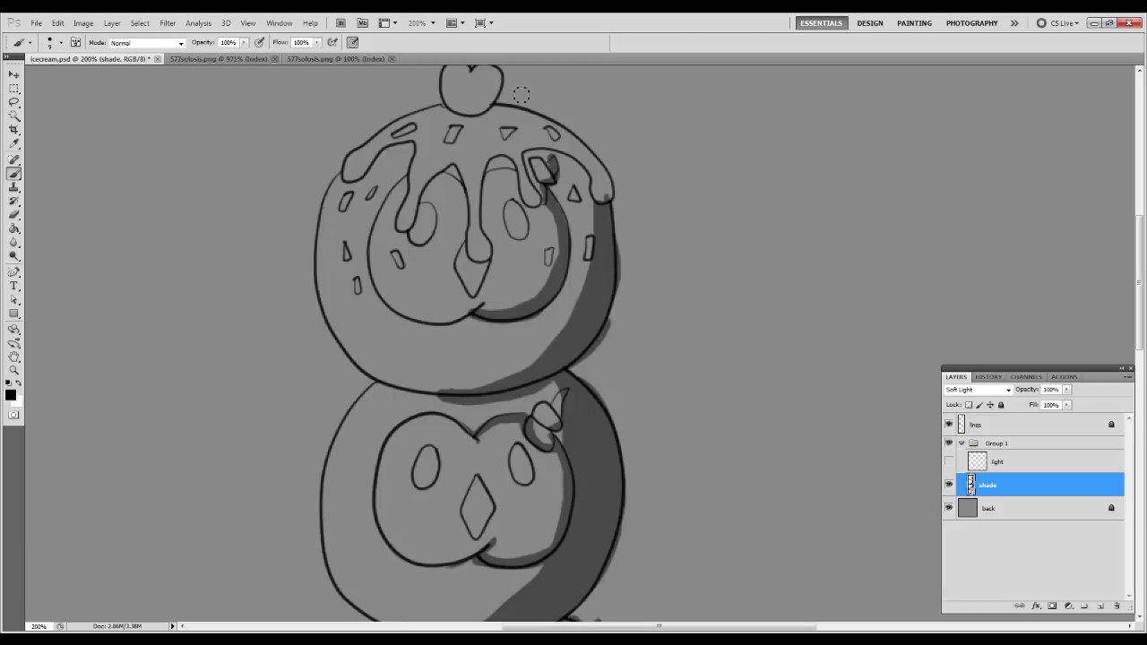
mouse_move(550, 192)
mouse_down()
mouse_move(531, 224)
mouse_move(503, 188)
mouse_move(554, 188)
mouse_move(572, 242)
mouse_move(596, 228)
mouse_up()
mouse_move(475, 142)
mouse_down()
mouse_move(542, 170)
mouse_move(595, 239)
mouse_move(584, 207)
mouse_move(540, 163)
mouse_move(487, 146)
mouse_up()
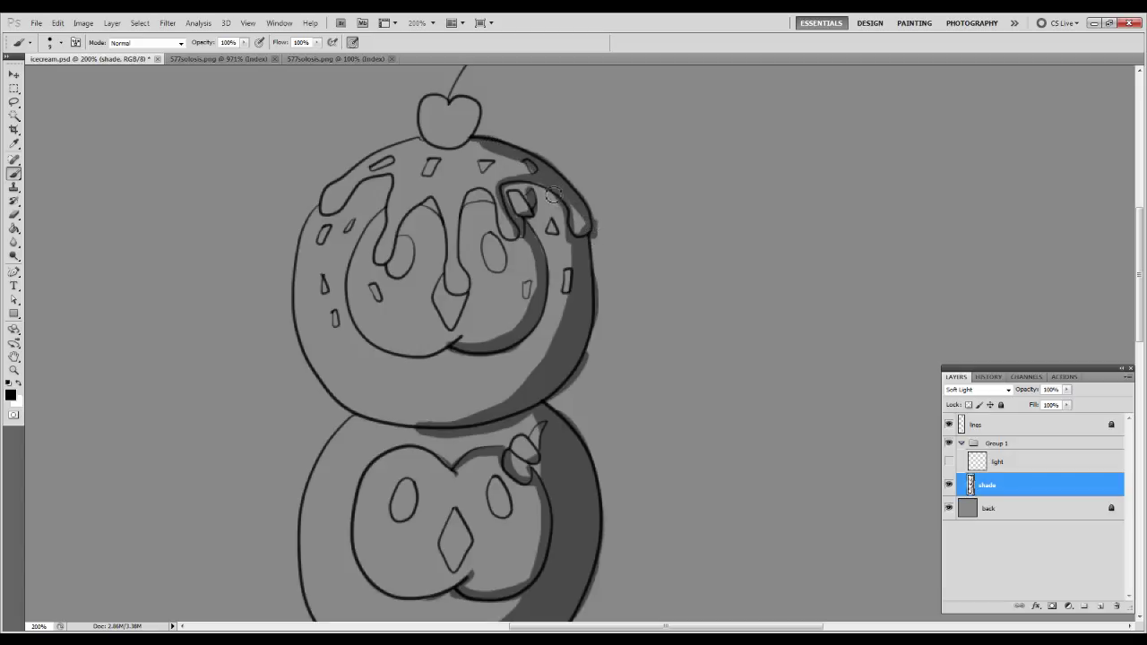
Erase the excess shade inside the icing's rightmost drip, and shade the edges of the drips over the right half of the face.
key(e)
key(bracketleft)
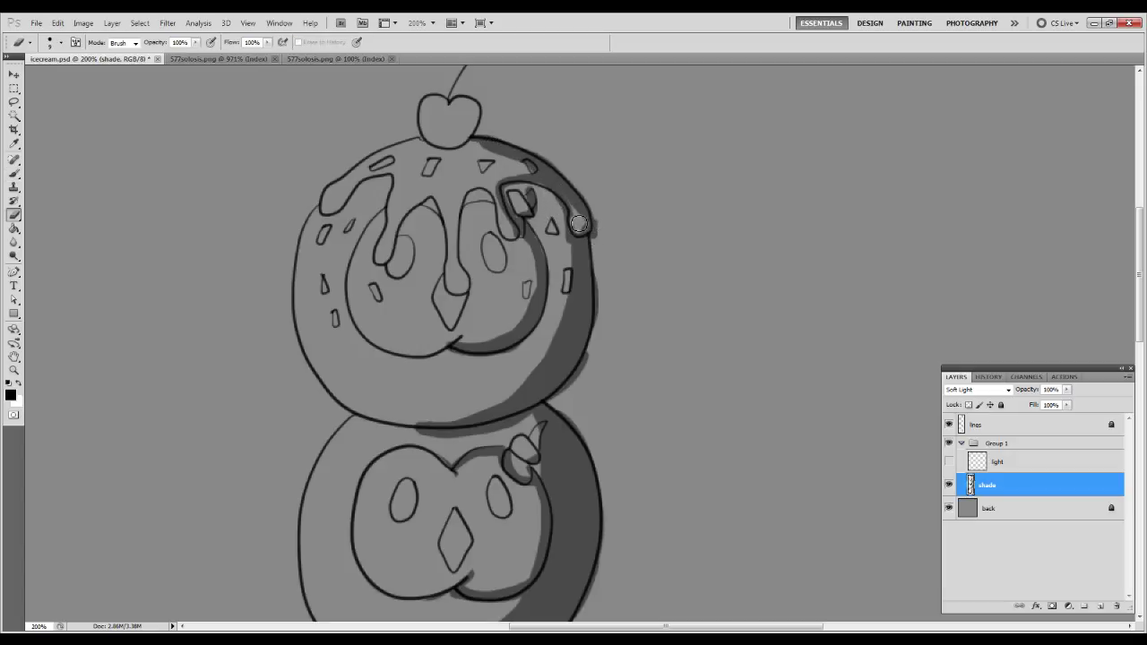
mouse_move(581, 223)
mouse_down()
mouse_move(552, 183)
mouse_move(518, 173)
mouse_move(526, 200)
mouse_move(573, 238)
mouse_up()
key(b)
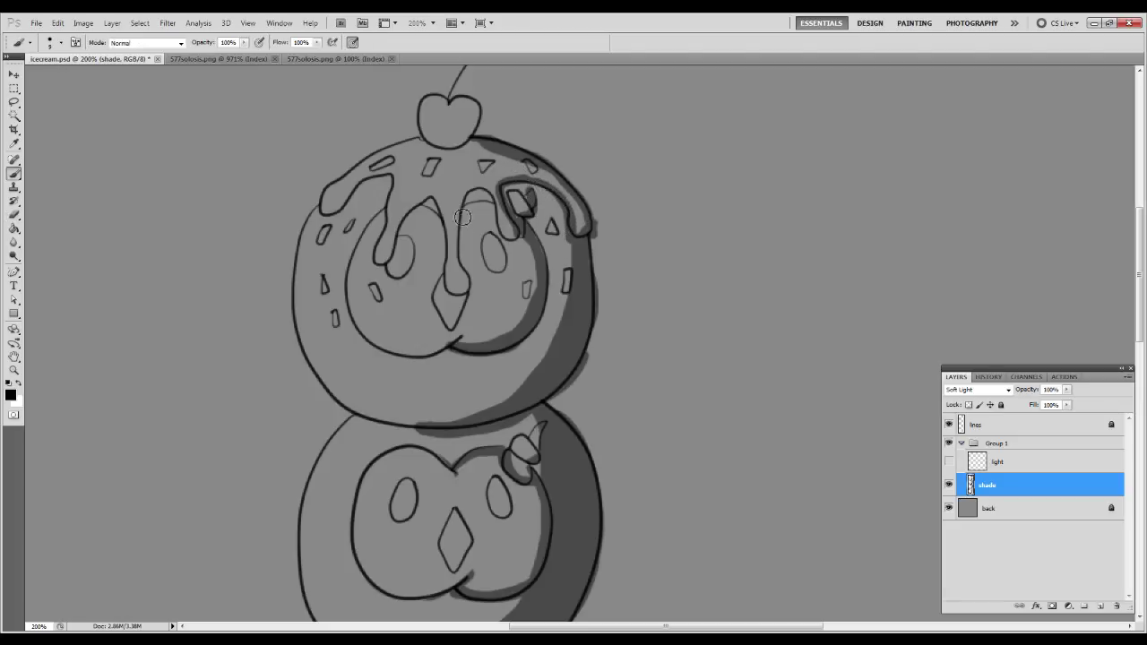
drag(478, 194, 525, 243)
mouse_move(482, 194)
mouse_down()
mouse_move(466, 231)
mouse_move(468, 291)
mouse_move(453, 297)
mouse_up()
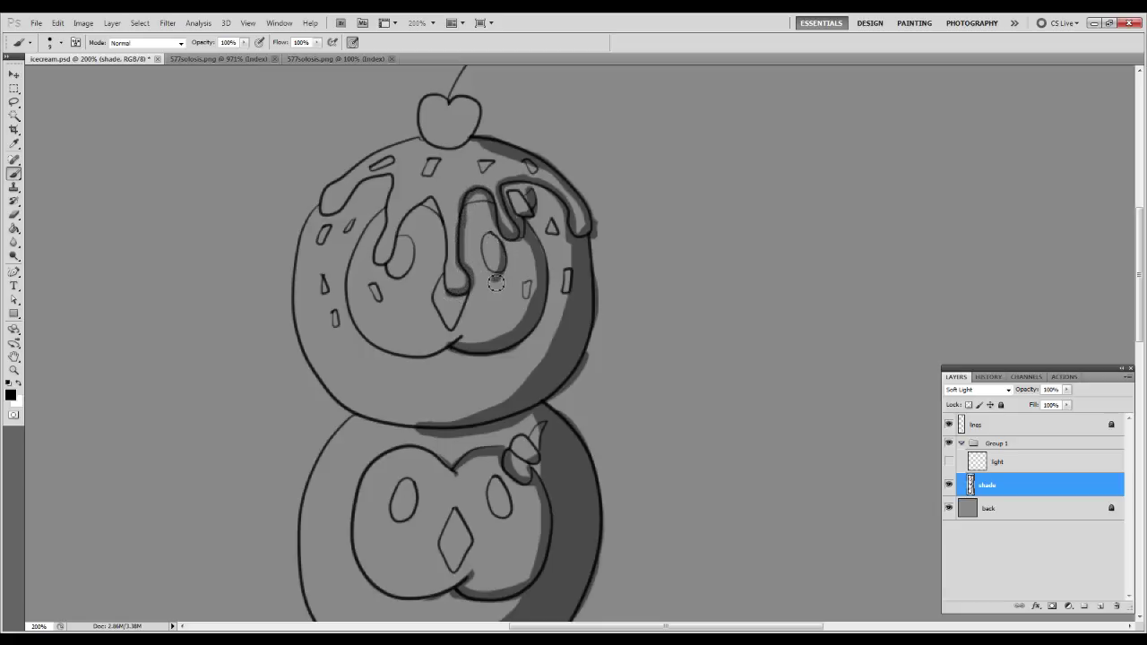
Clear the shade from the top scoop's right eye and widen the shade along the right face lobe.
key(e)
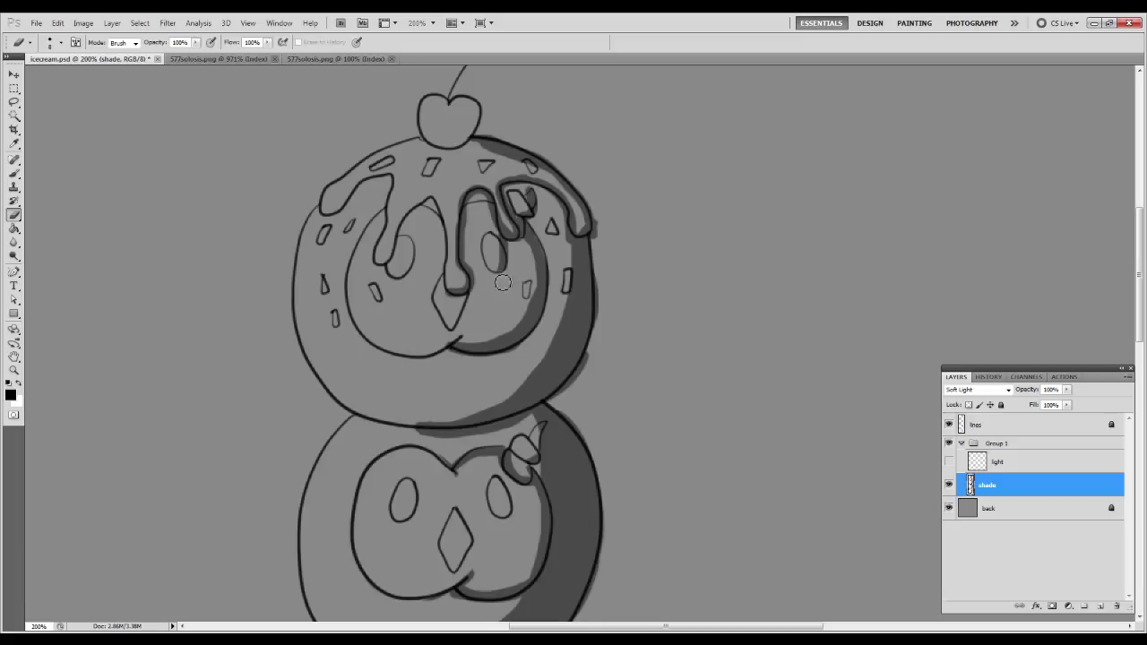
key(b)
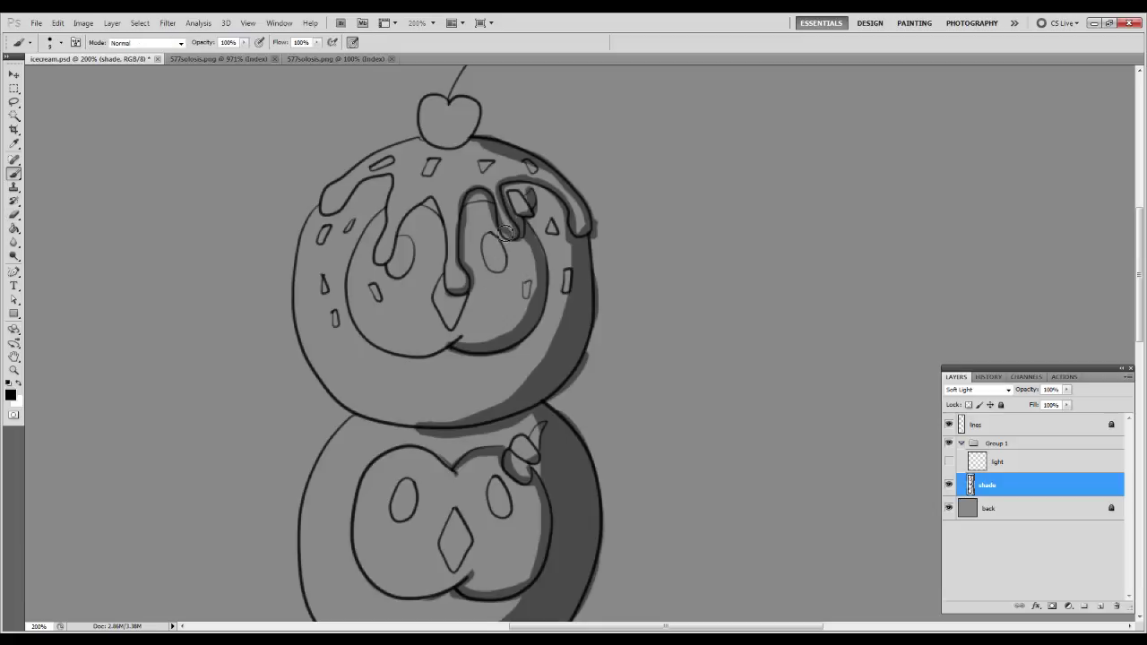
mouse_move(510, 223)
mouse_down()
mouse_move(540, 236)
mouse_move(552, 295)
mouse_up()
Shade the right and lower edge of the cherry and the icing edge left of the centre drip.
drag(458, 218, 511, 294)
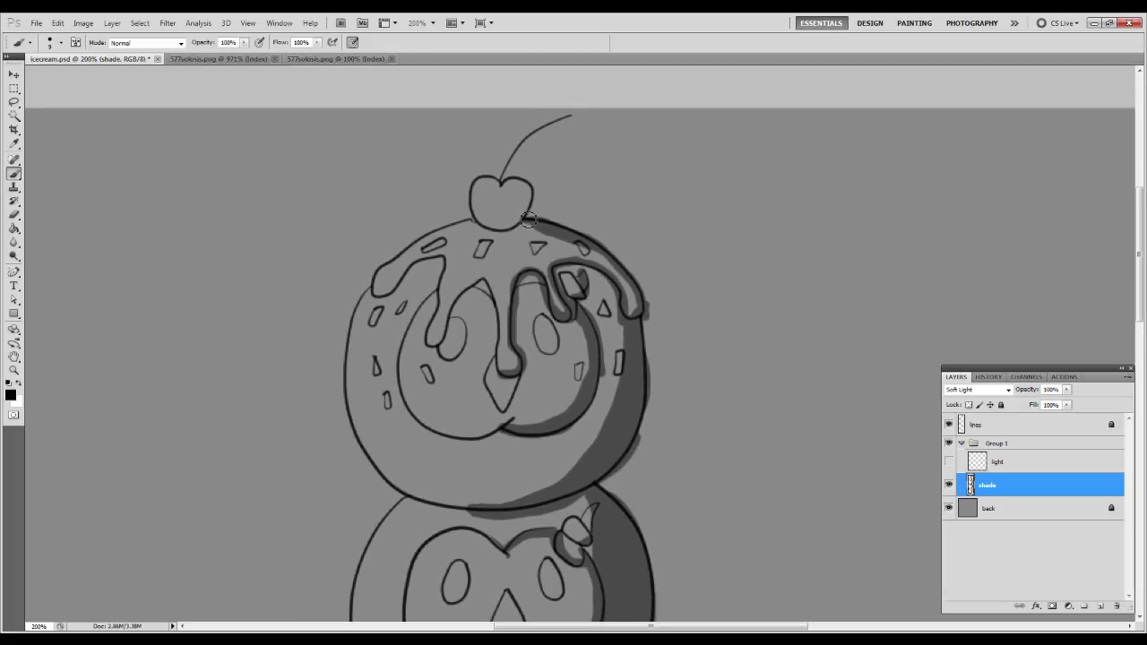
mouse_move(535, 223)
mouse_down()
mouse_move(529, 187)
mouse_move(502, 234)
mouse_move(533, 181)
mouse_move(504, 187)
mouse_move(534, 187)
mouse_move(500, 194)
mouse_move(500, 236)
mouse_up()
mouse_move(485, 334)
mouse_down()
mouse_move(507, 264)
mouse_move(457, 278)
mouse_move(482, 224)
mouse_move(505, 211)
mouse_move(531, 305)
mouse_move(518, 244)
mouse_up()
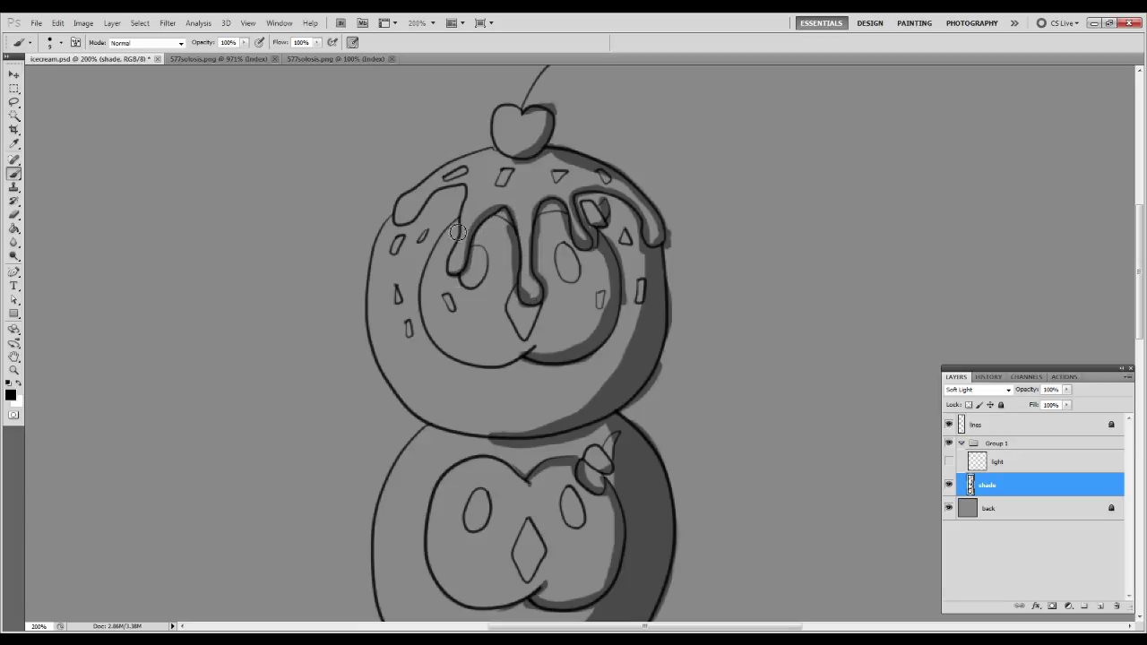
Shade the edges of the icing's left drips and erase the shade along the icing's outer left edge.
drag(468, 208, 458, 282)
mouse_move(404, 231)
mouse_down()
mouse_move(431, 199)
mouse_move(469, 190)
mouse_move(396, 217)
mouse_move(491, 151)
mouse_move(472, 163)
mouse_up()
key(e)
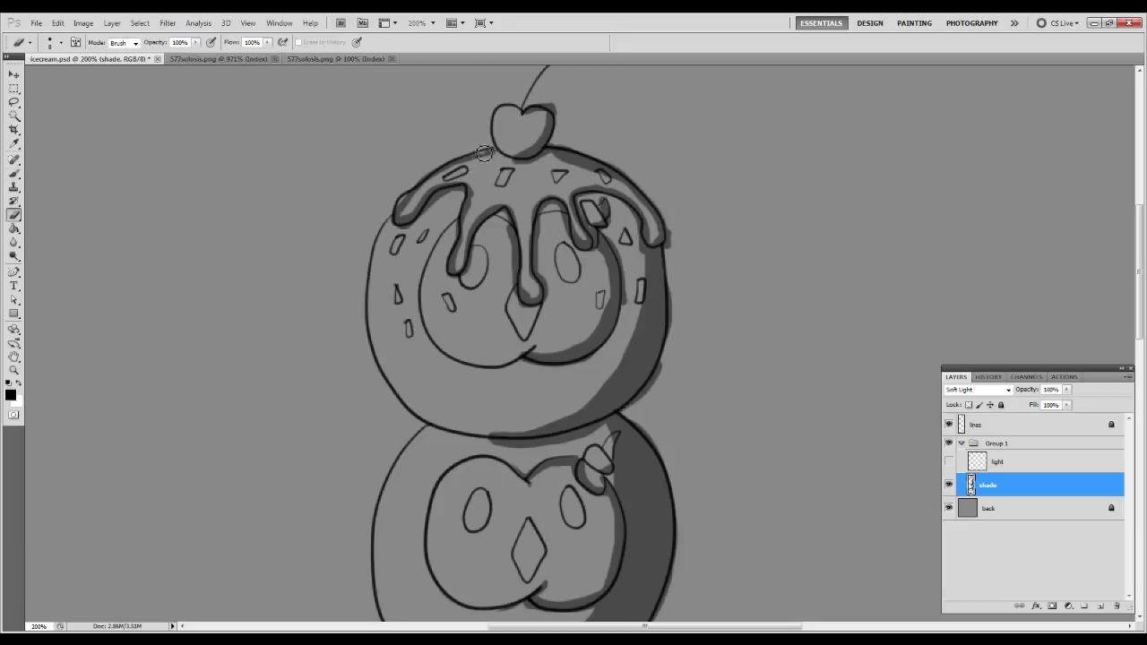
mouse_move(473, 162)
mouse_down()
mouse_move(414, 190)
mouse_move(399, 230)
mouse_up()
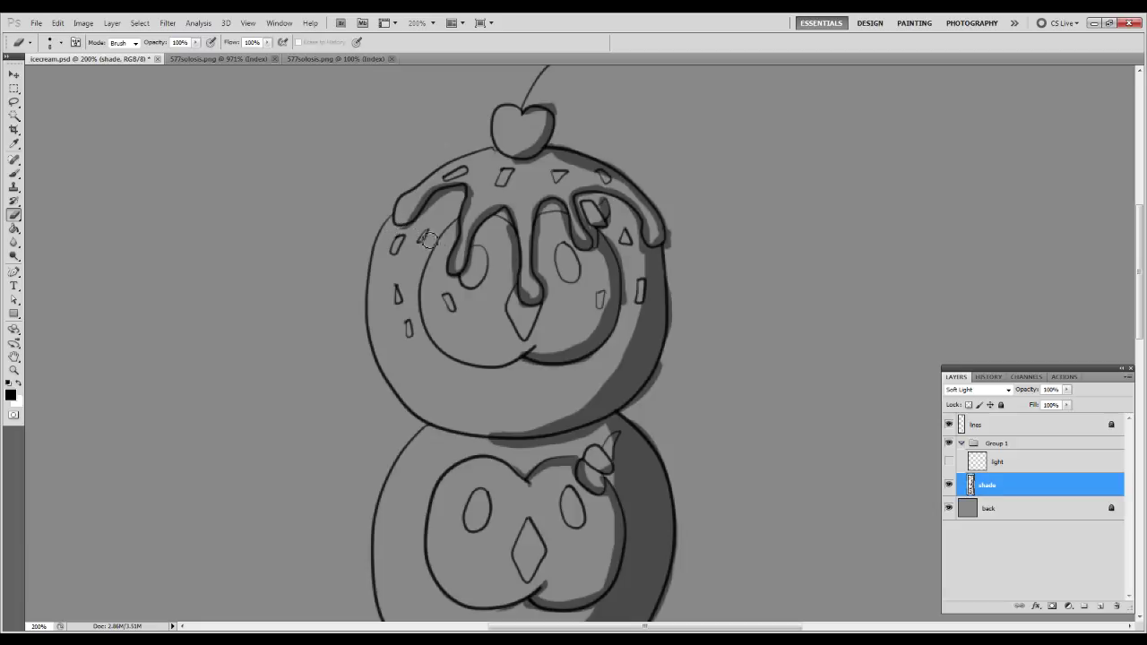
Touch up the shade at the bottom fold of the top scoop's face and under the icing above the right eye.
drag(507, 305, 469, 173)
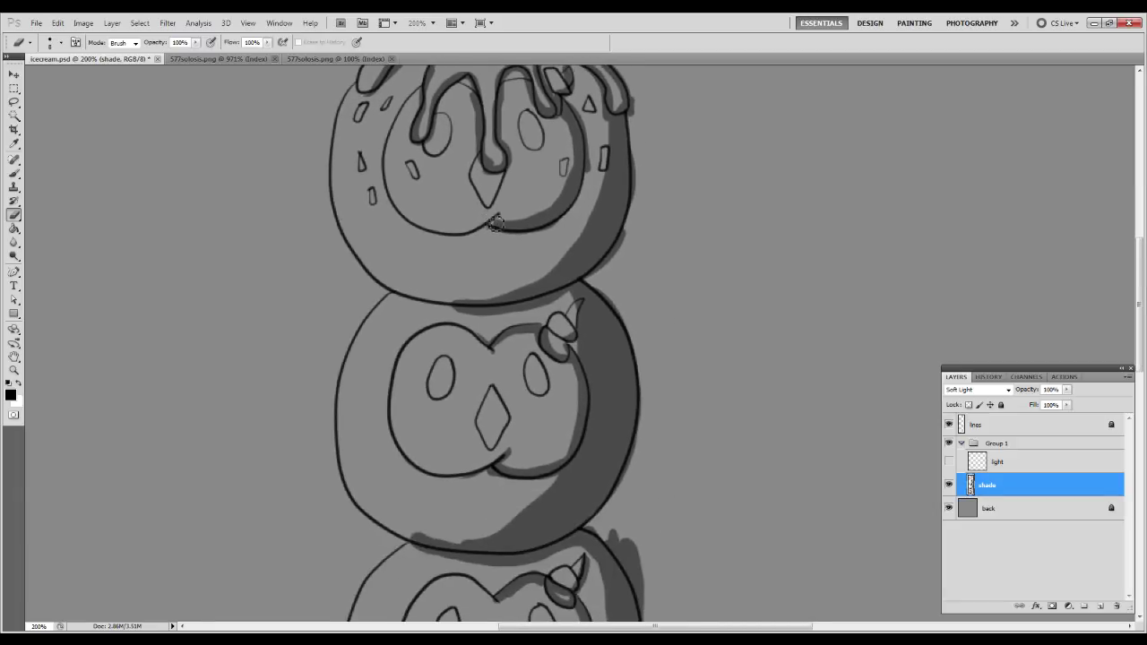
key(b)
drag(492, 222, 503, 230)
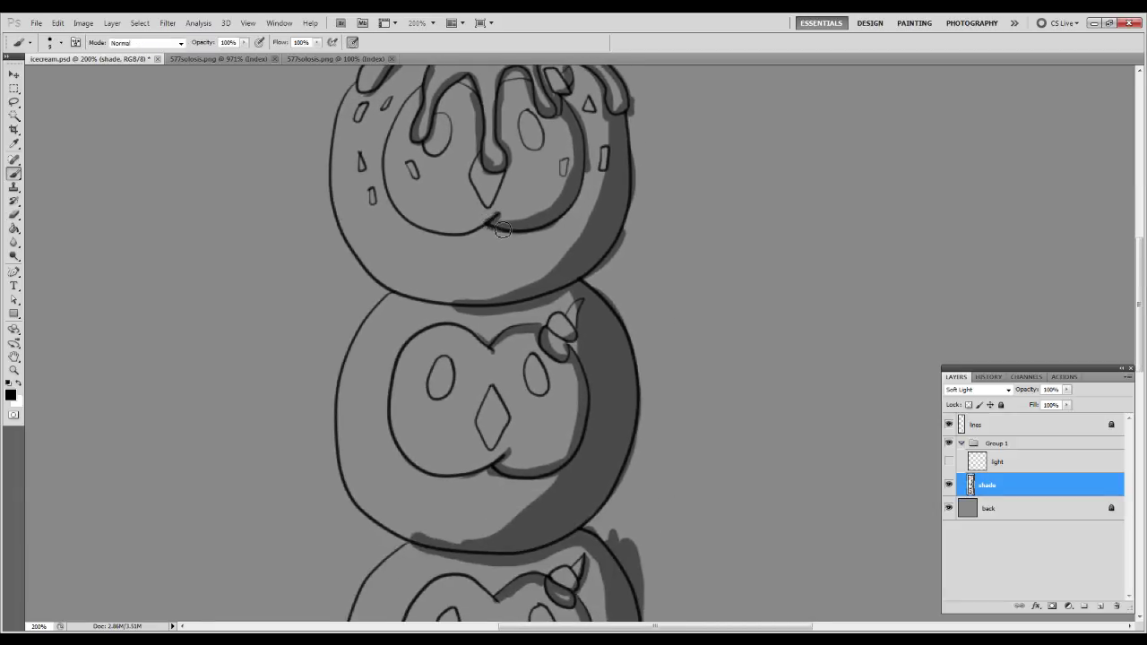
mouse_move(531, 87)
mouse_down()
mouse_move(498, 83)
mouse_move(531, 87)
mouse_move(503, 90)
mouse_up()
key(ctrl+z)
Show and activate the light layer, and paint a white highlight along the left side of the middle scoop and its face.
click(1038, 462)
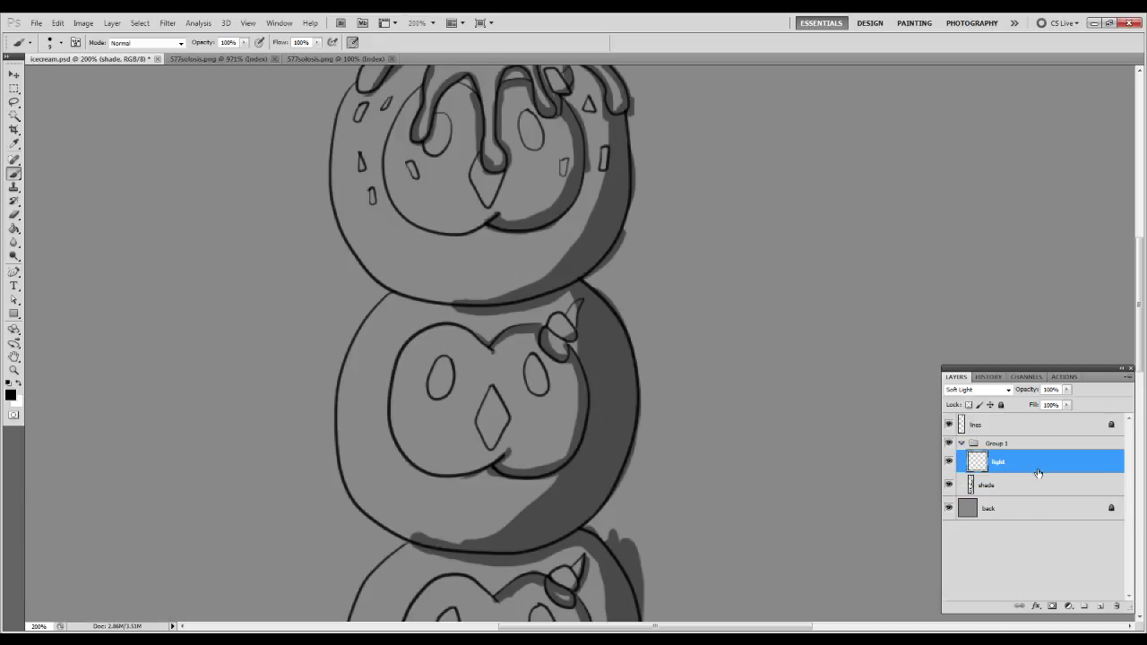
mouse_move(411, 372)
mouse_down()
mouse_move(424, 259)
mouse_move(401, 305)
mouse_up()
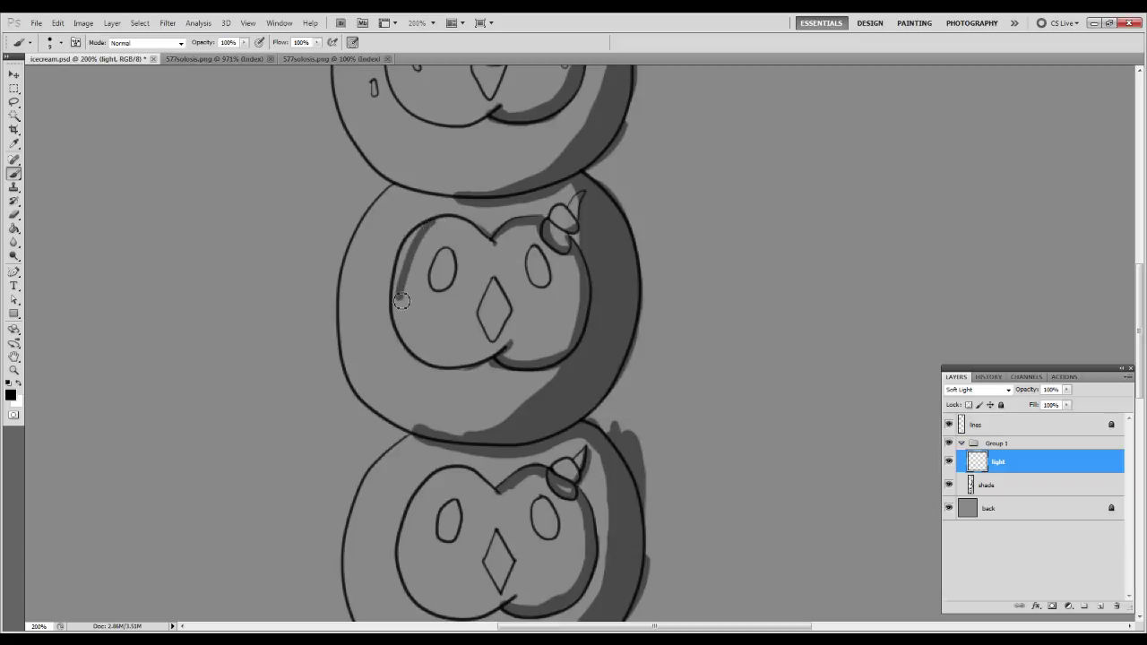
key(ctrl+z)
key(x)
mouse_move(439, 224)
mouse_down()
mouse_move(413, 305)
mouse_move(380, 296)
mouse_move(378, 267)
mouse_move(426, 213)
mouse_move(440, 213)
mouse_move(408, 246)
mouse_move(398, 299)
mouse_move(433, 217)
mouse_move(406, 307)
mouse_move(430, 220)
mouse_move(377, 286)
mouse_move(385, 292)
mouse_move(423, 230)
mouse_move(398, 306)
mouse_move(419, 229)
mouse_move(386, 301)
mouse_move(386, 262)
mouse_move(409, 297)
mouse_up()
mouse_move(437, 222)
mouse_down()
mouse_move(407, 329)
mouse_move(377, 288)
mouse_move(405, 326)
mouse_move(417, 298)
mouse_move(409, 330)
mouse_up()
Paint white highlights on the left side of the top scoop, the upper left of the icing and the cherry.
mouse_move(397, 182)
mouse_down()
mouse_move(406, 379)
mouse_move(410, 208)
mouse_move(405, 302)
mouse_move(402, 274)
mouse_move(423, 190)
mouse_move(382, 211)
mouse_move(396, 304)
mouse_move(412, 302)
mouse_move(401, 304)
mouse_move(377, 265)
mouse_move(405, 193)
mouse_move(386, 277)
mouse_up()
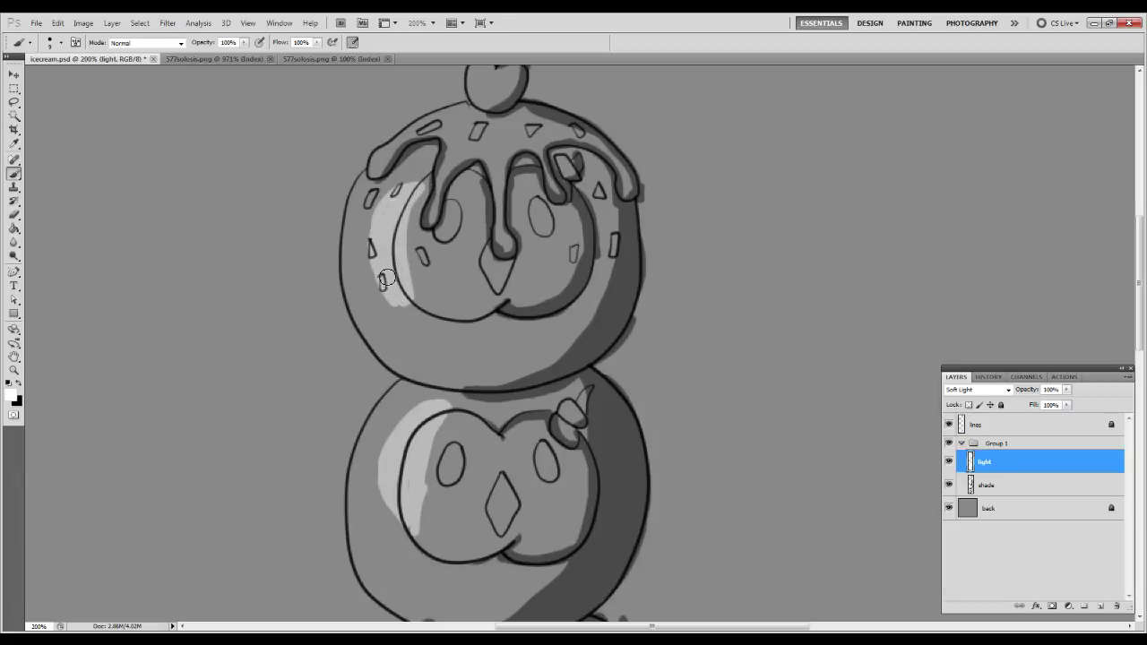
mouse_move(467, 108)
mouse_down()
mouse_move(402, 139)
mouse_move(372, 182)
mouse_up()
drag(479, 163, 425, 235)
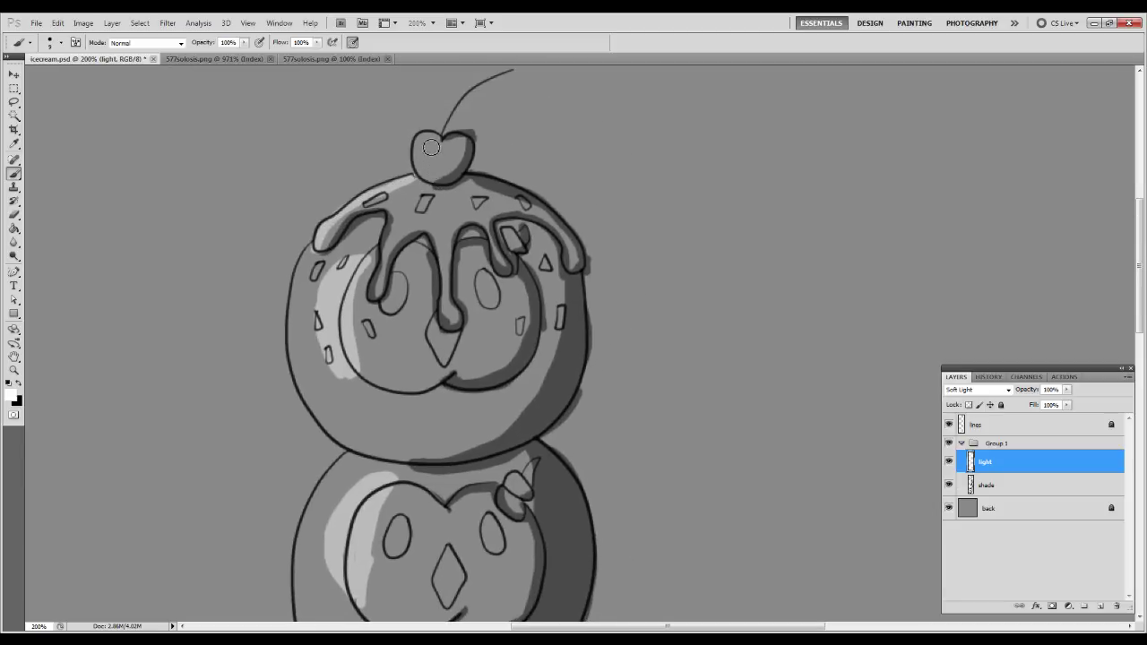
mouse_move(432, 143)
mouse_down()
mouse_move(427, 151)
mouse_move(436, 142)
mouse_up()
mouse_move(407, 185)
mouse_down()
mouse_move(400, 199)
mouse_move(416, 192)
mouse_move(433, 211)
mouse_up()
Paint a curved white highlight along the upper left of the lowest scoop and its face.
drag(423, 356, 463, 246)
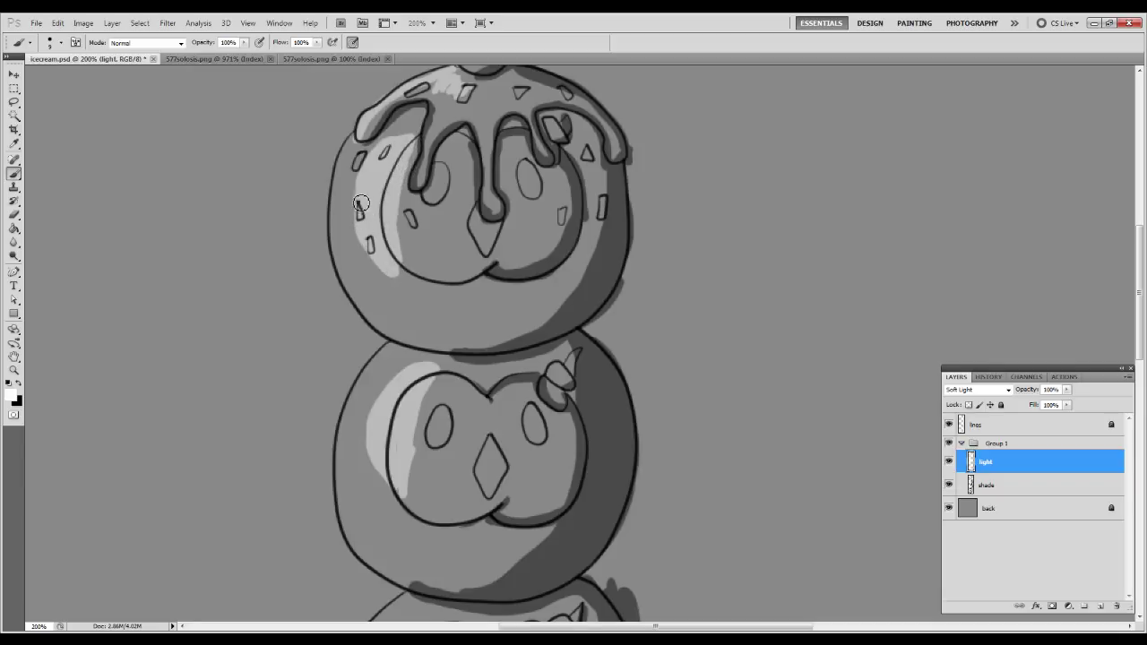
mouse_move(404, 428)
mouse_down()
mouse_move(431, 222)
mouse_move(426, 311)
mouse_move(401, 251)
mouse_up()
mouse_move(457, 390)
mouse_down()
mouse_move(443, 258)
mouse_move(461, 155)
mouse_up()
mouse_move(436, 214)
mouse_down()
mouse_move(419, 303)
mouse_move(411, 239)
mouse_move(463, 182)
mouse_move(473, 189)
mouse_move(423, 277)
mouse_move(413, 232)
mouse_move(457, 176)
mouse_move(485, 181)
mouse_move(437, 227)
mouse_move(423, 269)
mouse_move(430, 239)
mouse_move(479, 187)
mouse_move(438, 193)
mouse_move(423, 277)
mouse_move(449, 208)
mouse_move(470, 189)
mouse_move(419, 254)
mouse_up()
key(ctrl+z)
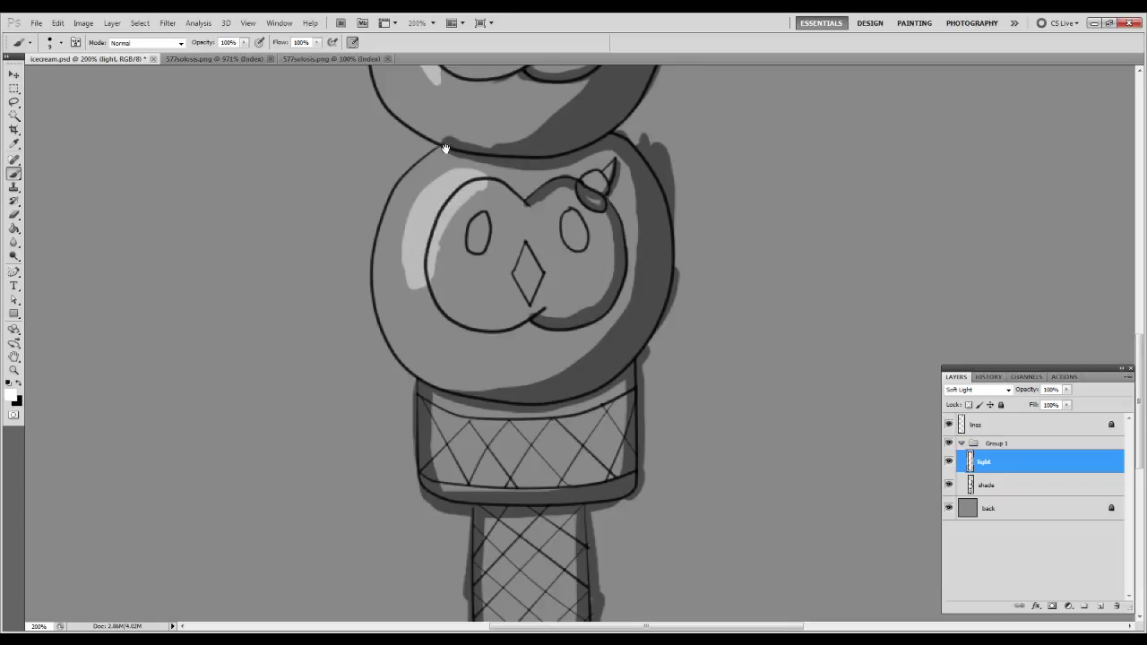
Trim the uneven edges of the highlights on the three scoops with the Eraser.
scroll(430, 305, up, 5)
key(e)
mouse_move(404, 260)
mouse_down()
mouse_move(437, 259)
mouse_move(383, 261)
mouse_move(426, 269)
mouse_move(418, 283)
mouse_move(386, 258)
mouse_move(429, 281)
mouse_move(431, 206)
mouse_up()
mouse_move(460, 137)
mouse_down()
mouse_move(435, 186)
mouse_move(432, 274)
mouse_move(441, 160)
mouse_move(431, 131)
mouse_move(461, 158)
mouse_move(414, 132)
mouse_move(470, 156)
mouse_move(451, 293)
mouse_move(455, 436)
mouse_up()
mouse_move(446, 219)
mouse_down()
mouse_move(444, 328)
mouse_move(428, 345)
mouse_up()
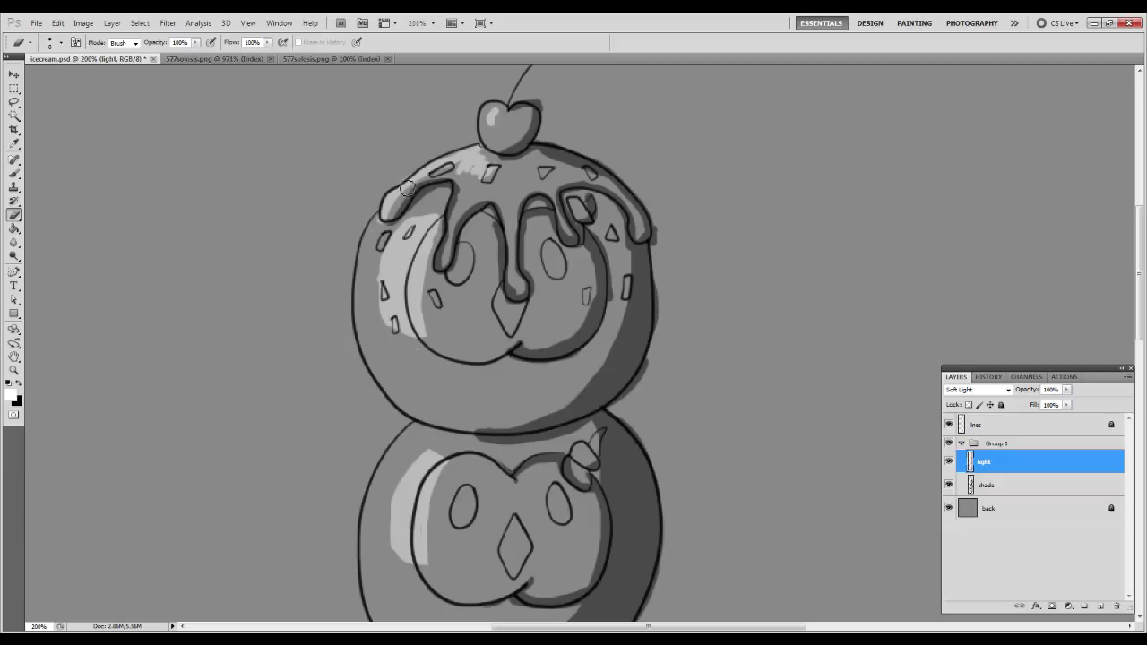
drag(401, 225, 371, 281)
Paint broad white highlights in the centre of the waffle cone's upper band and its lower handle.
drag(419, 397, 400, 231)
mouse_move(441, 533)
mouse_down()
mouse_move(404, 256)
mouse_move(442, 415)
mouse_move(425, 257)
mouse_up()
key(b)
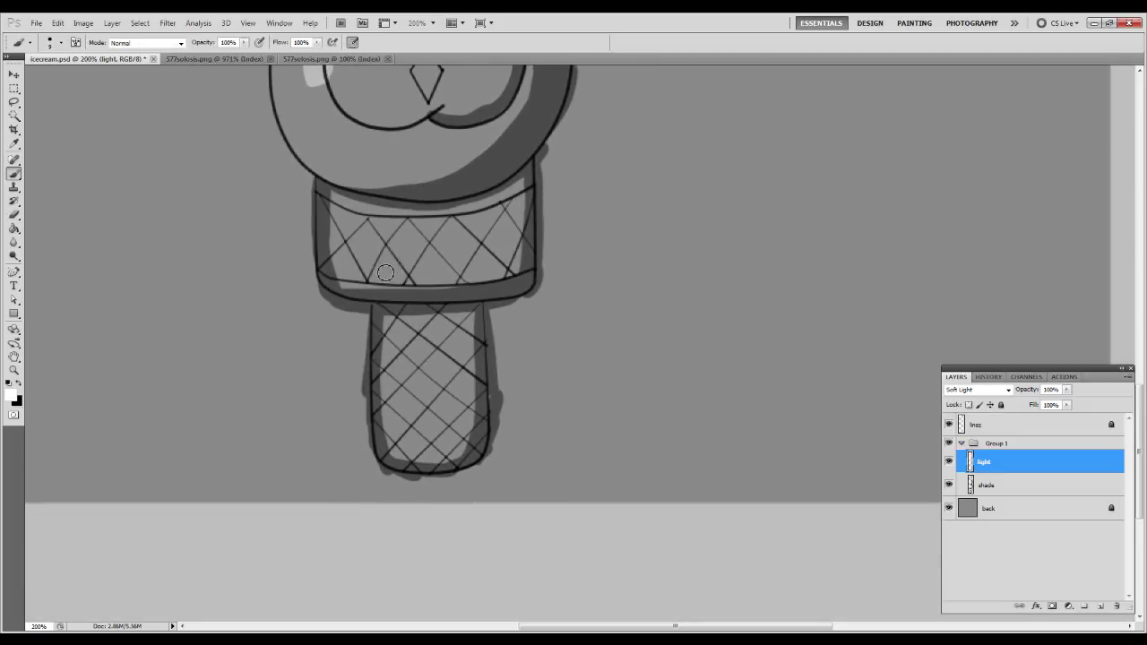
drag(356, 239, 458, 237)
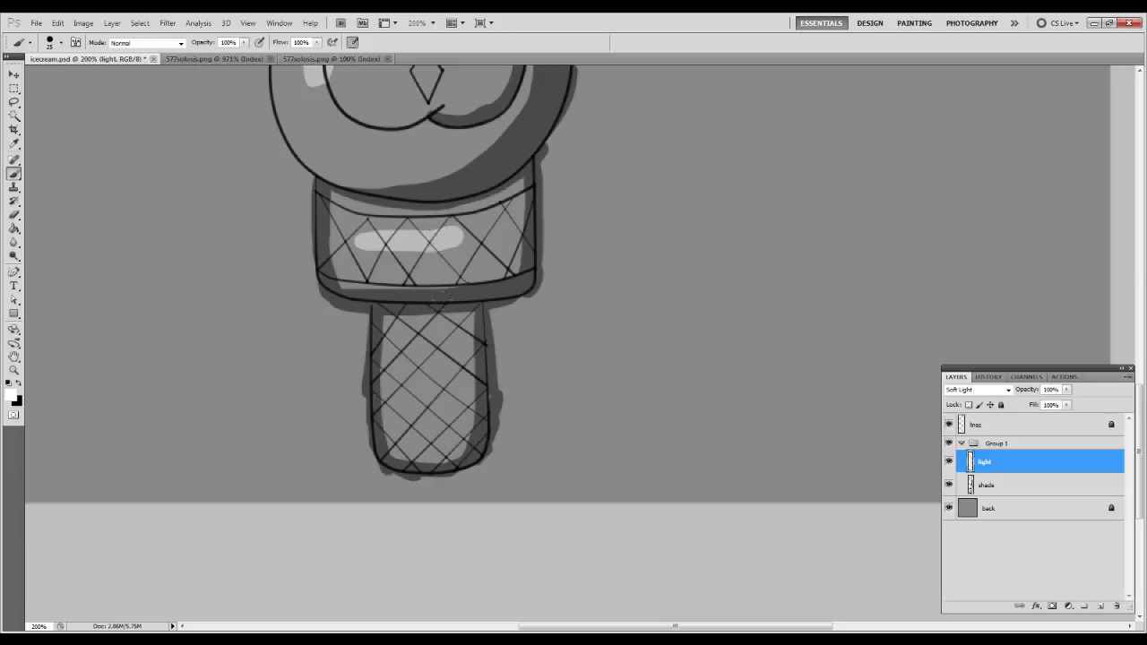
mouse_move(352, 236)
mouse_down()
mouse_move(404, 255)
mouse_move(493, 240)
mouse_move(436, 234)
mouse_up()
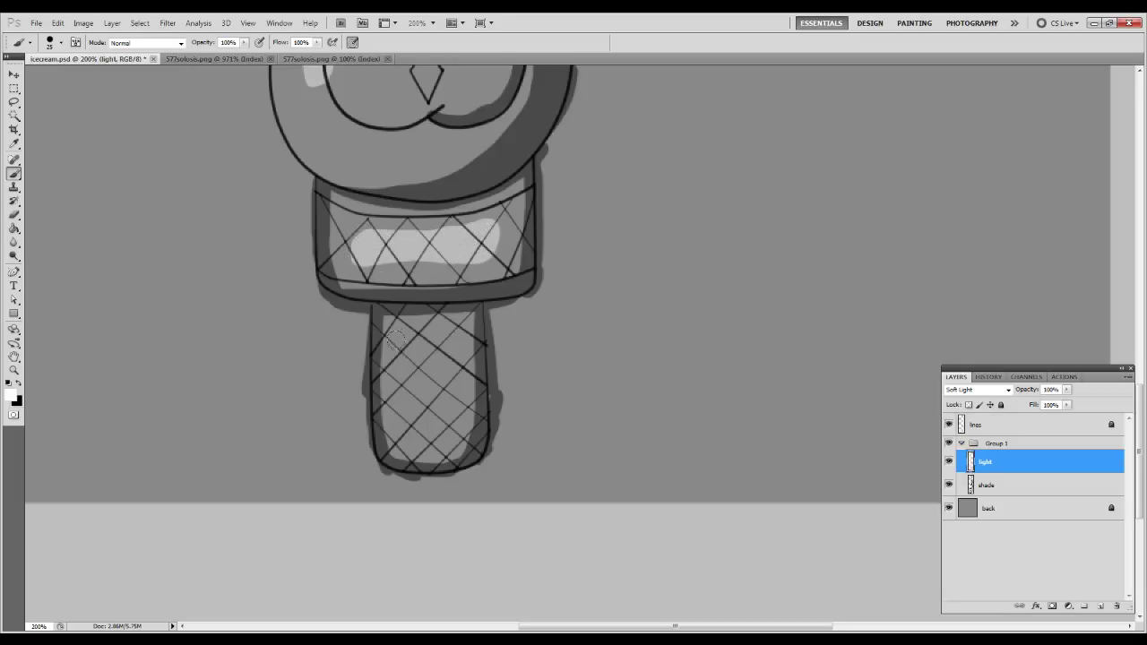
mouse_move(403, 332)
mouse_down()
mouse_move(407, 434)
mouse_move(443, 442)
mouse_move(436, 326)
mouse_move(404, 331)
mouse_move(412, 419)
mouse_move(426, 428)
mouse_move(419, 336)
mouse_up()
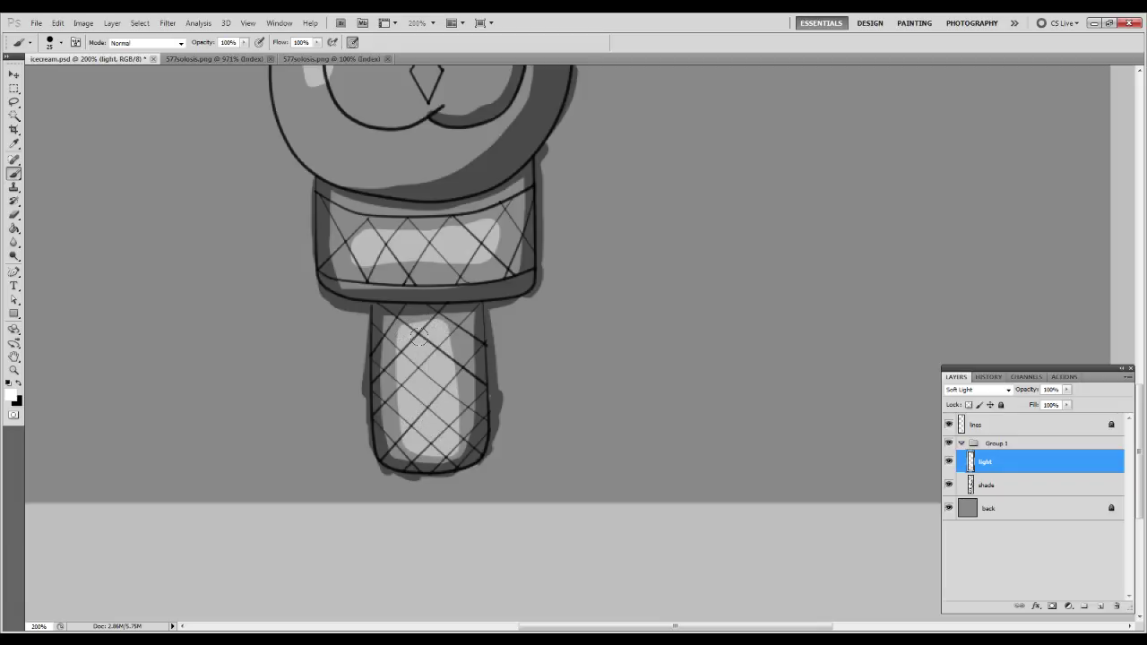
mouse_move(475, 218)
mouse_down()
mouse_move(494, 246)
mouse_move(453, 267)
mouse_move(386, 263)
mouse_move(358, 224)
mouse_move(459, 236)
mouse_up()
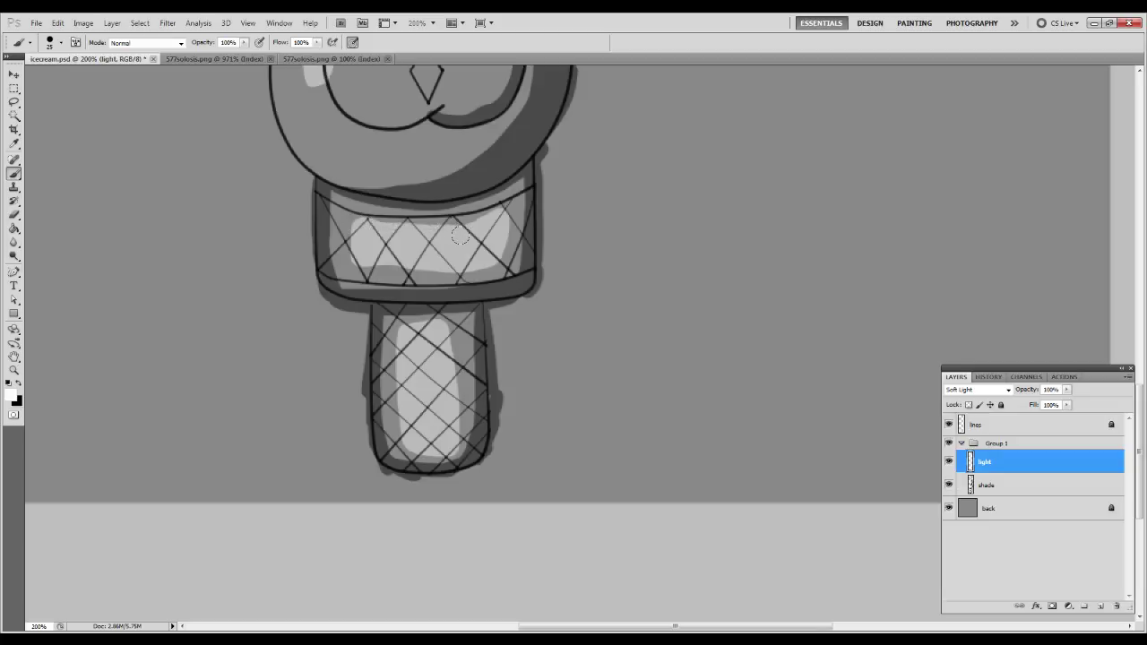
Fit the whole drawing in view and save icecream.psd.
key(ctrl+0)
key(ctrl+s)
key(Return)
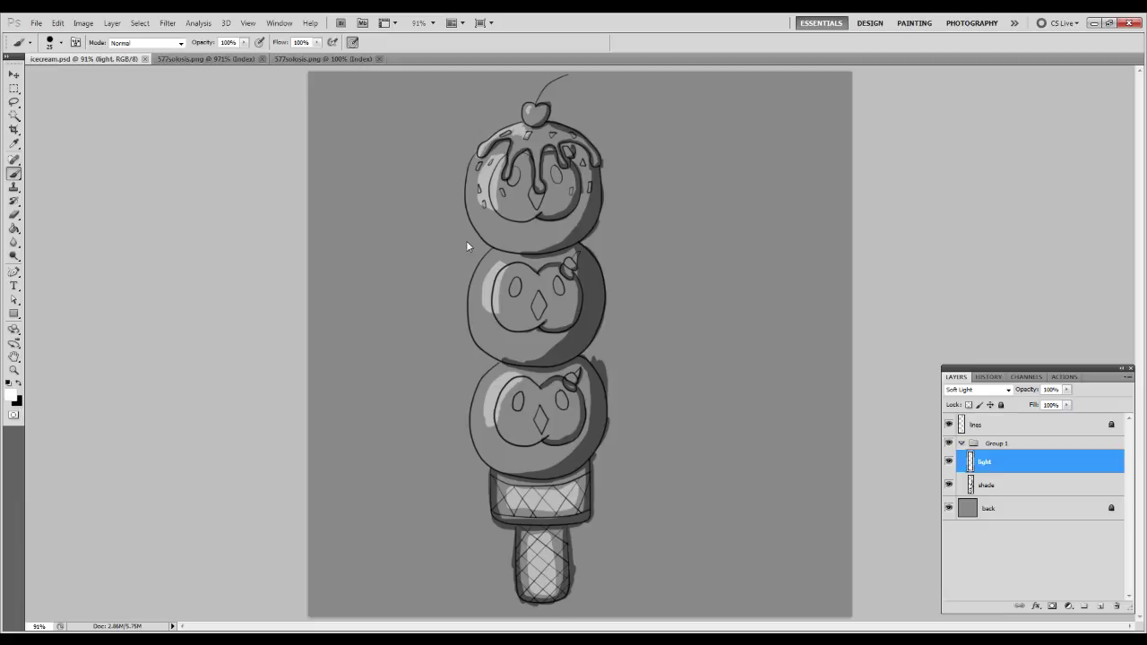
Collapse and hide Group 1, add a new empty layer directly above the back layer, and save the file.
key(z)
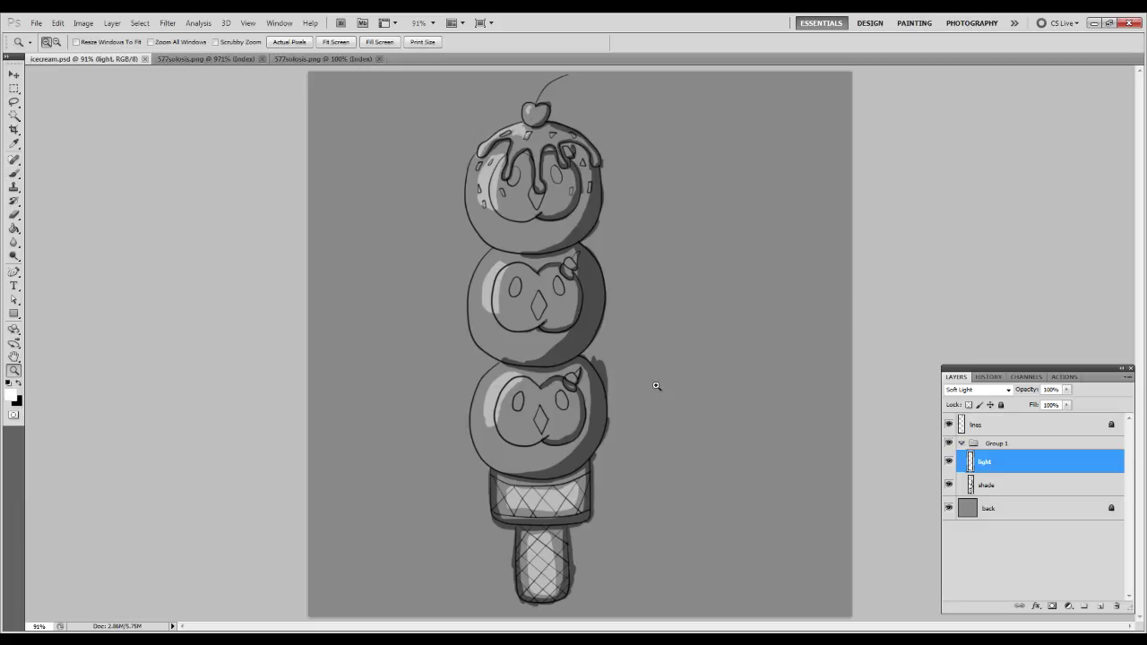
click(960, 444)
click(949, 442)
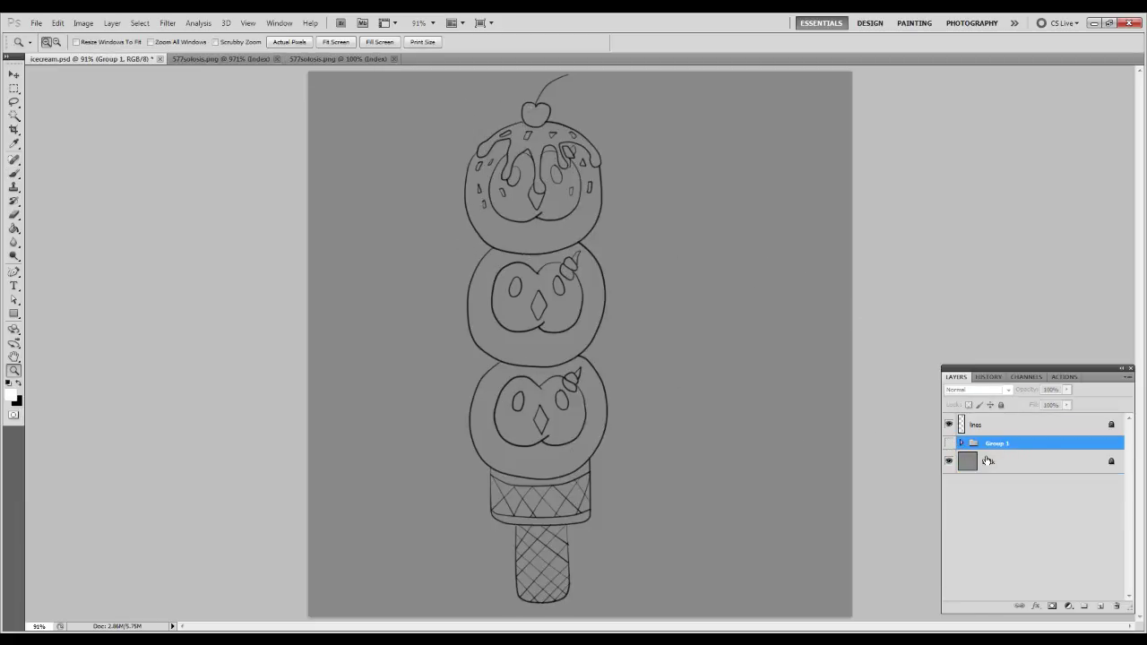
click(989, 462)
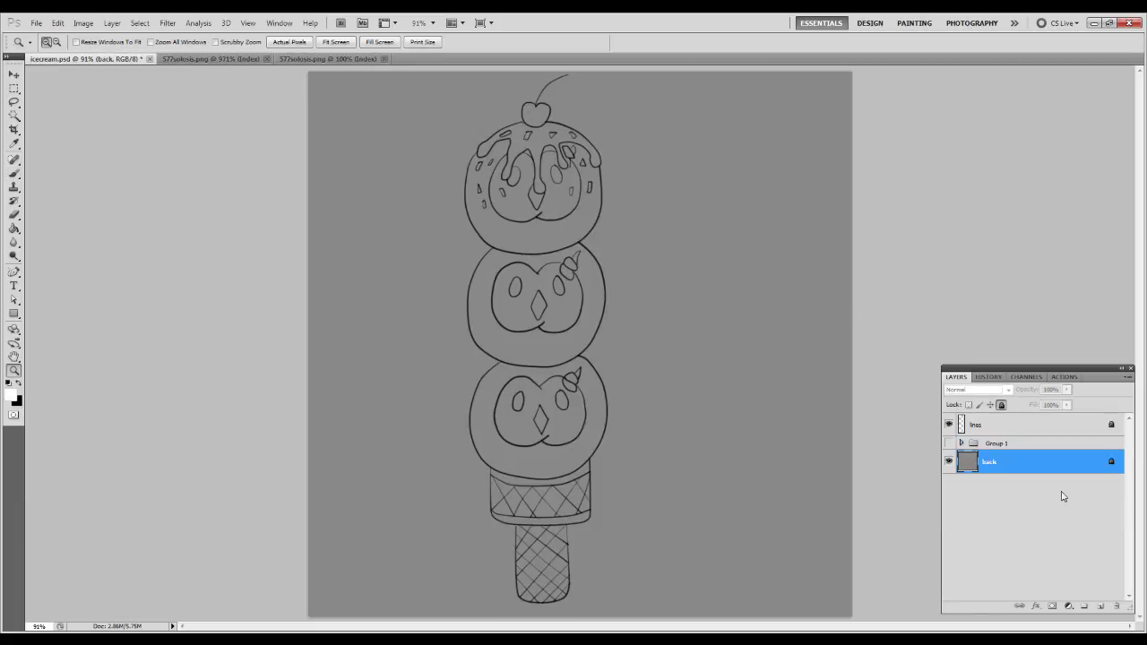
click(1102, 607)
key(ctrl+s)
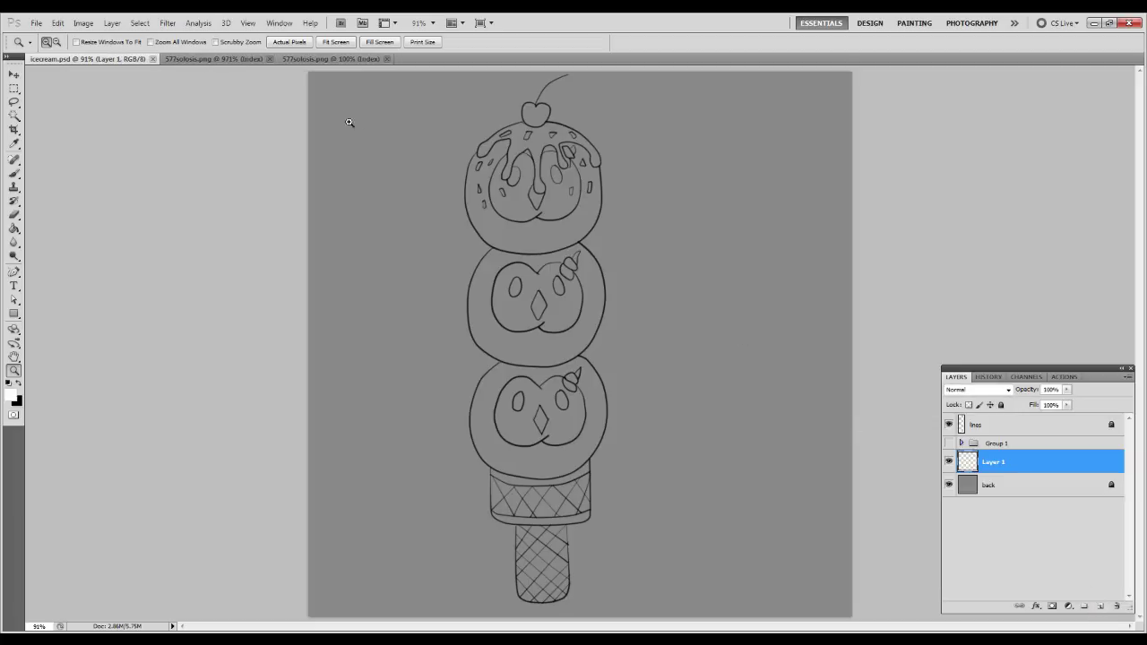
Compare the two Solosis sprites and sample the green sprite's body green as foreground and its pale face green as background.
click(328, 59)
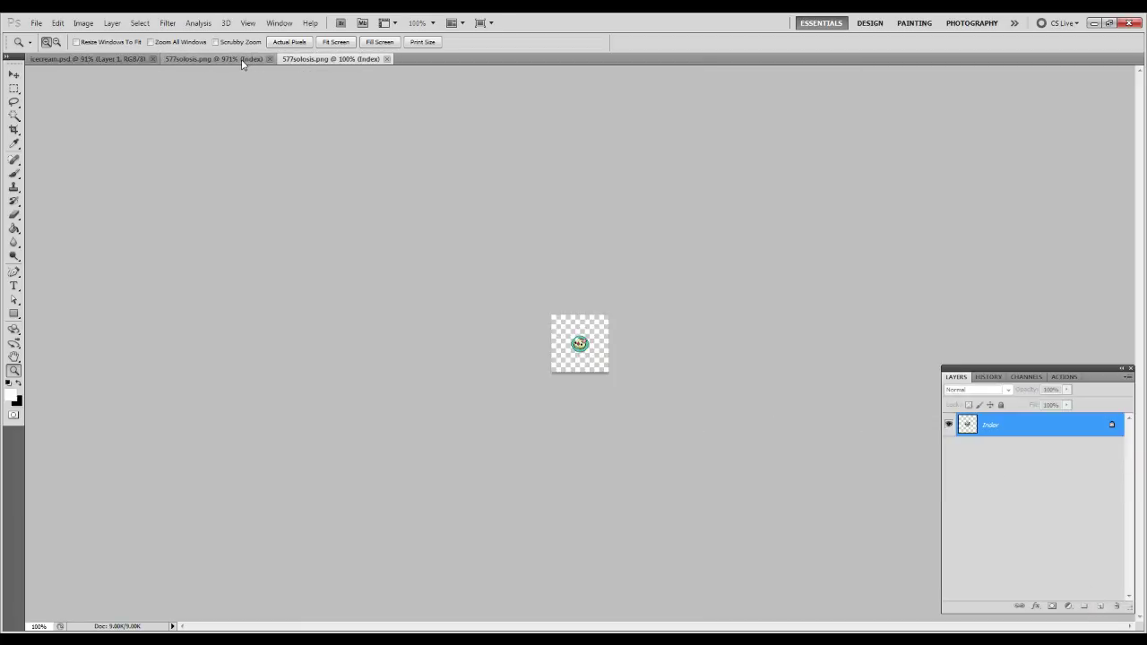
key(ctrl+0)
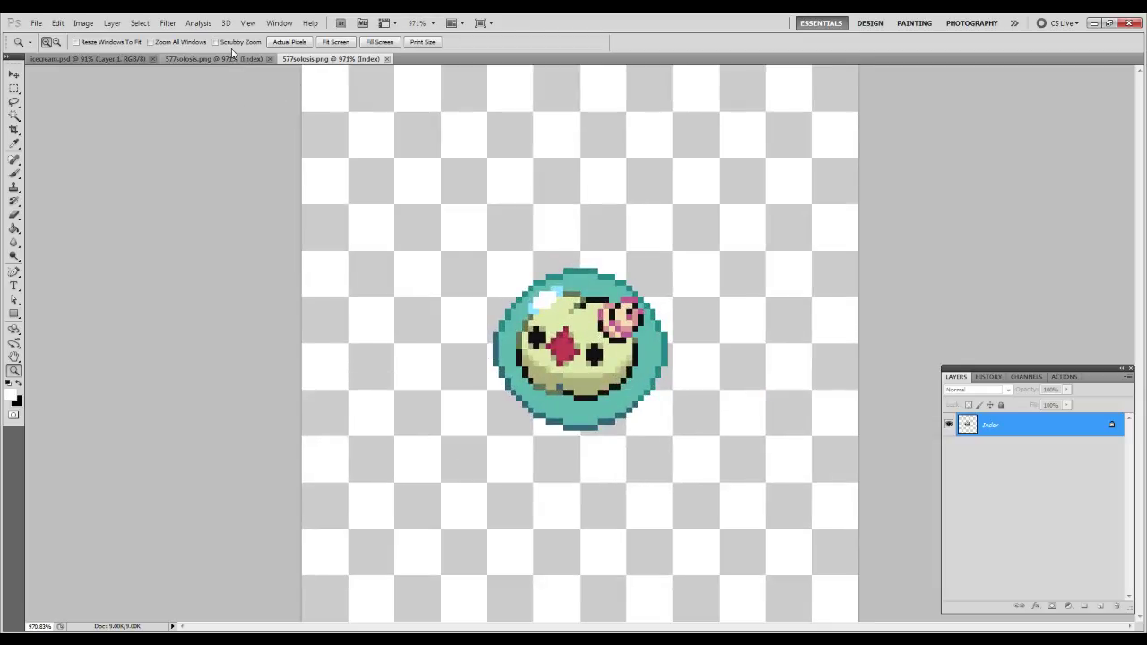
click(231, 60)
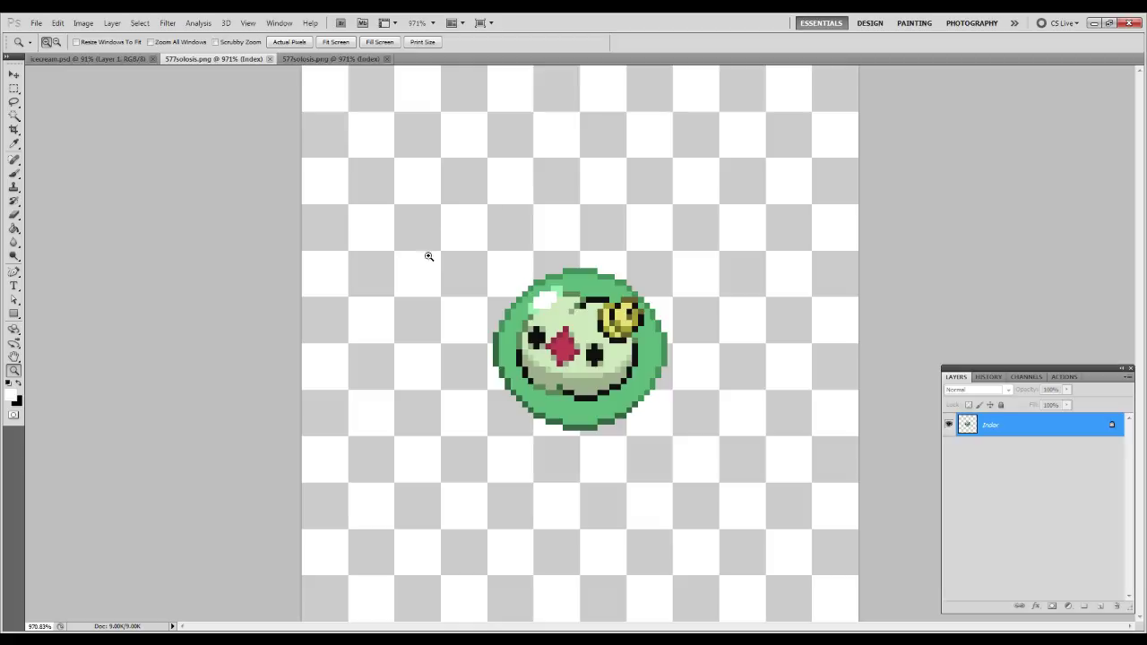
click(296, 60)
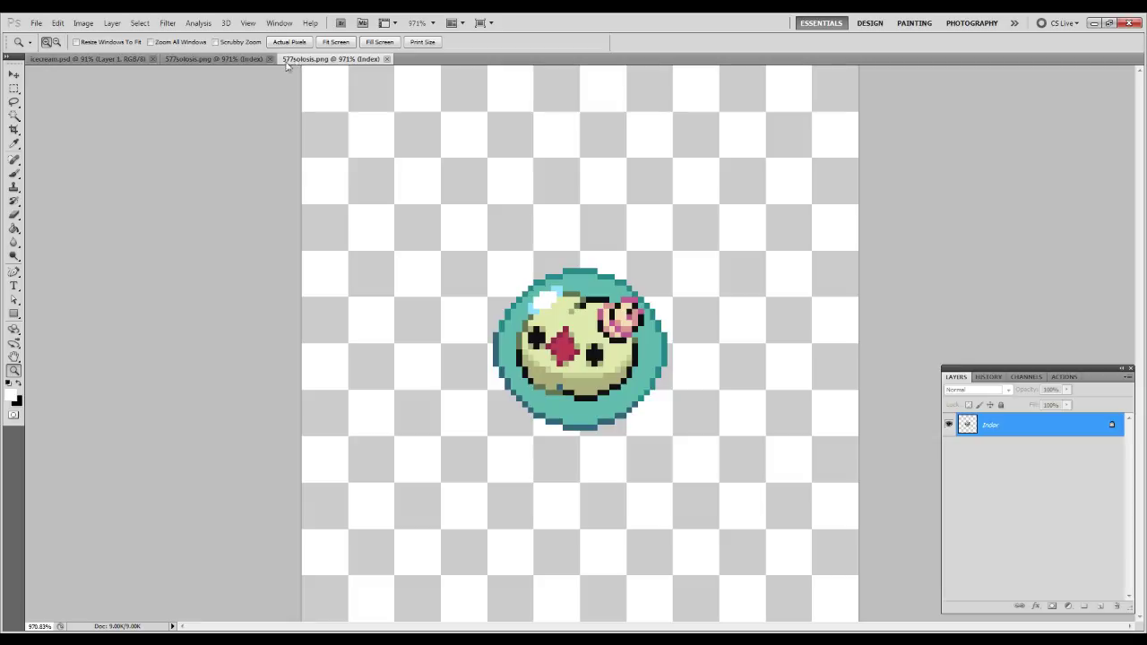
click(231, 60)
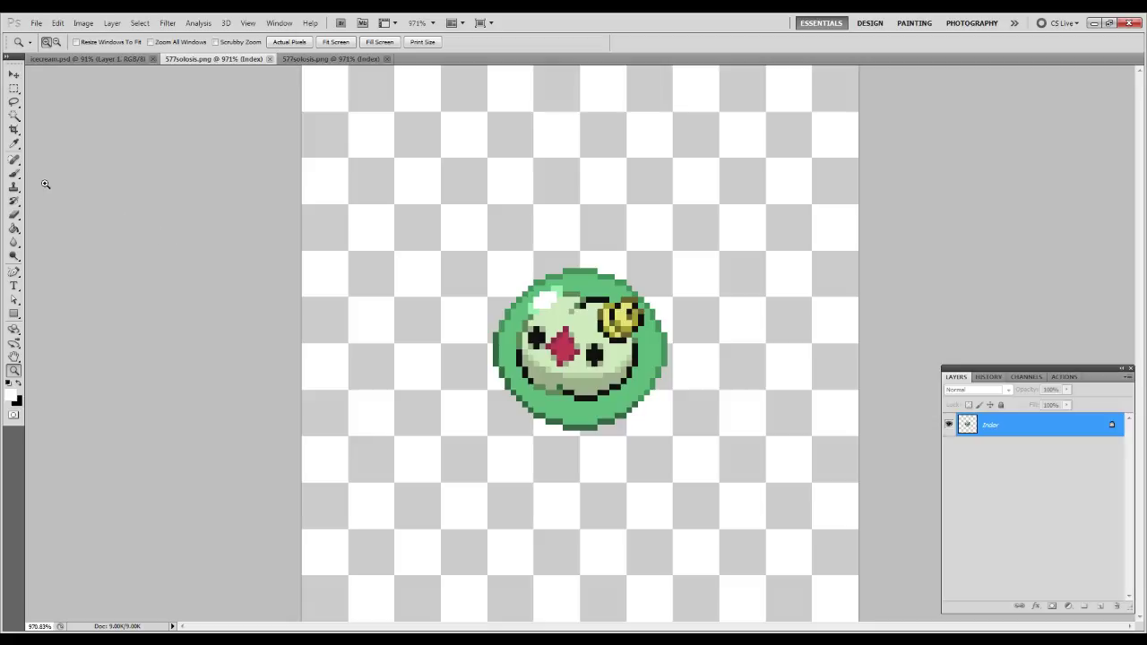
click(13, 145)
click(581, 327)
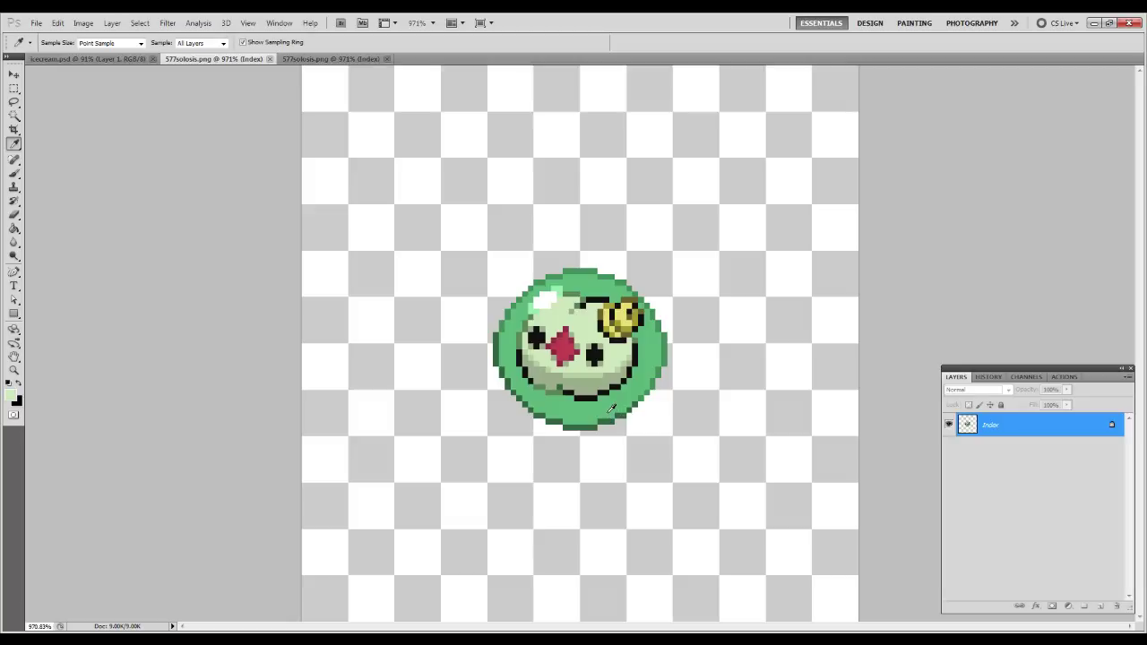
click(601, 399)
click(579, 408)
click(591, 407)
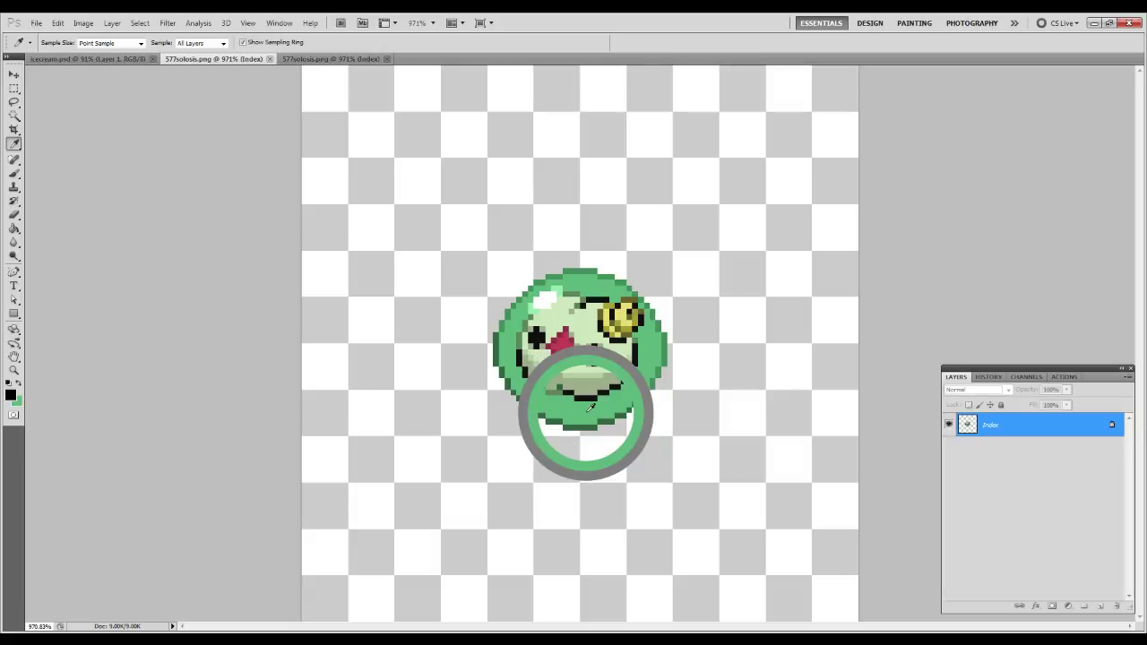
click(590, 408)
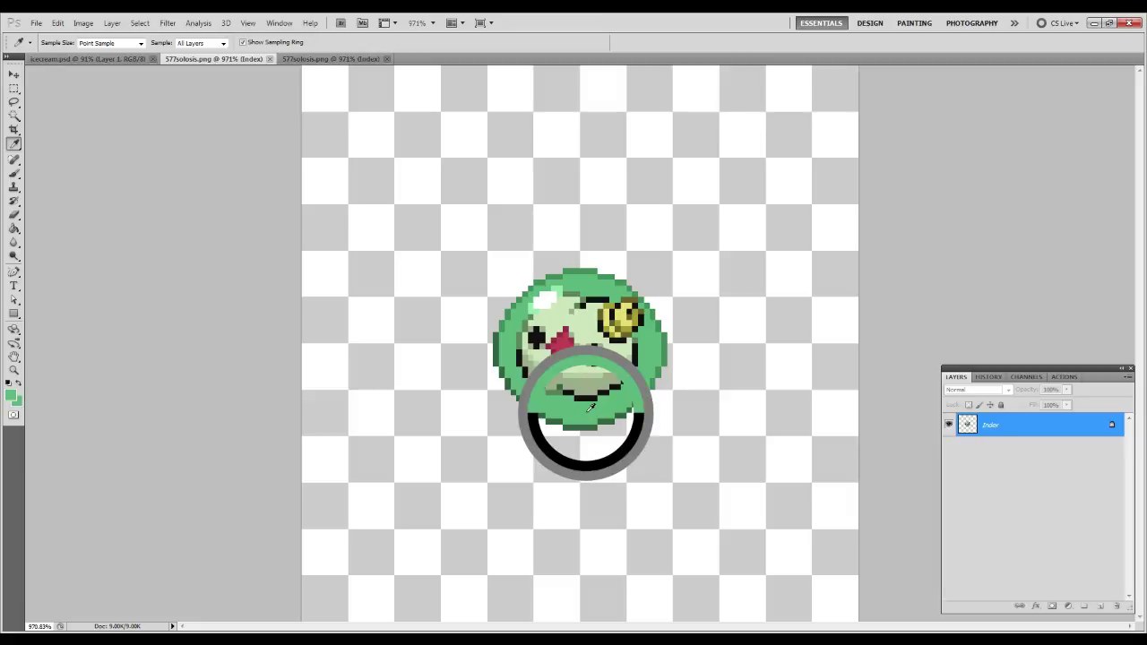
click(586, 330)
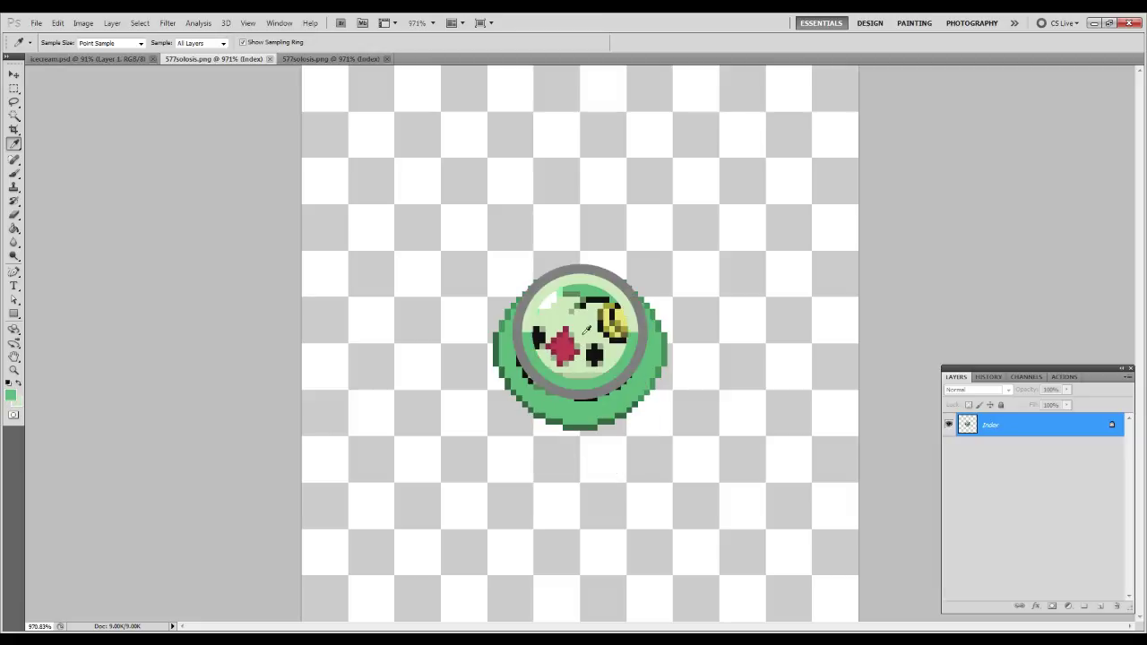
In icecream.psd, paint the left part of the bottom scoop solid green on Layer 1, out to its outline.
click(126, 59)
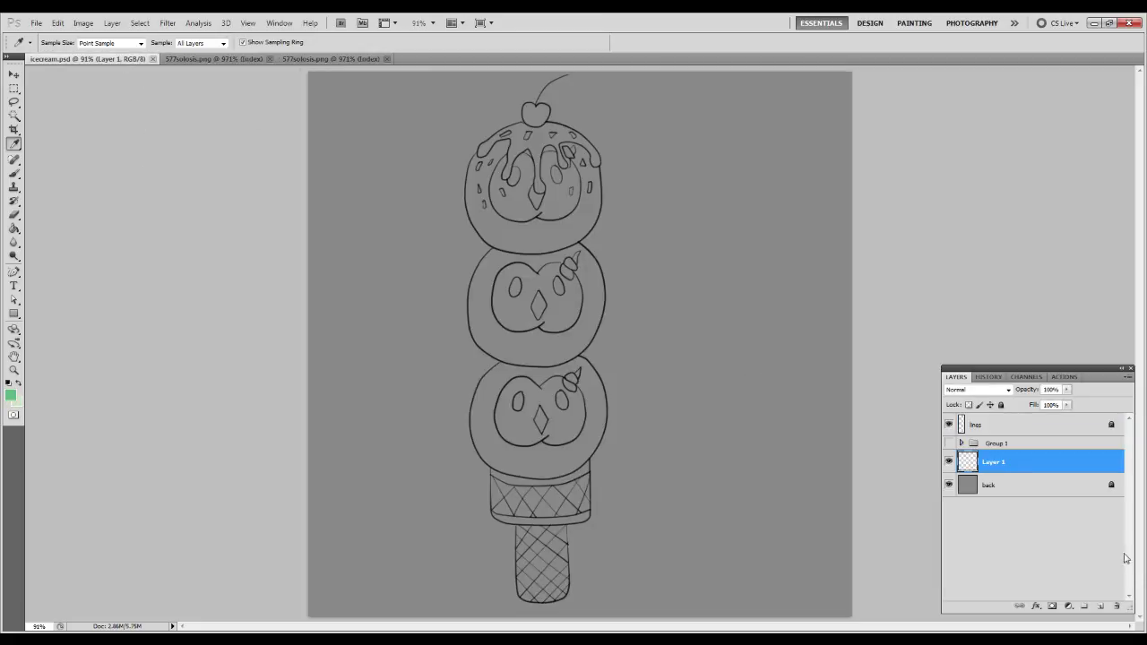
key(z)
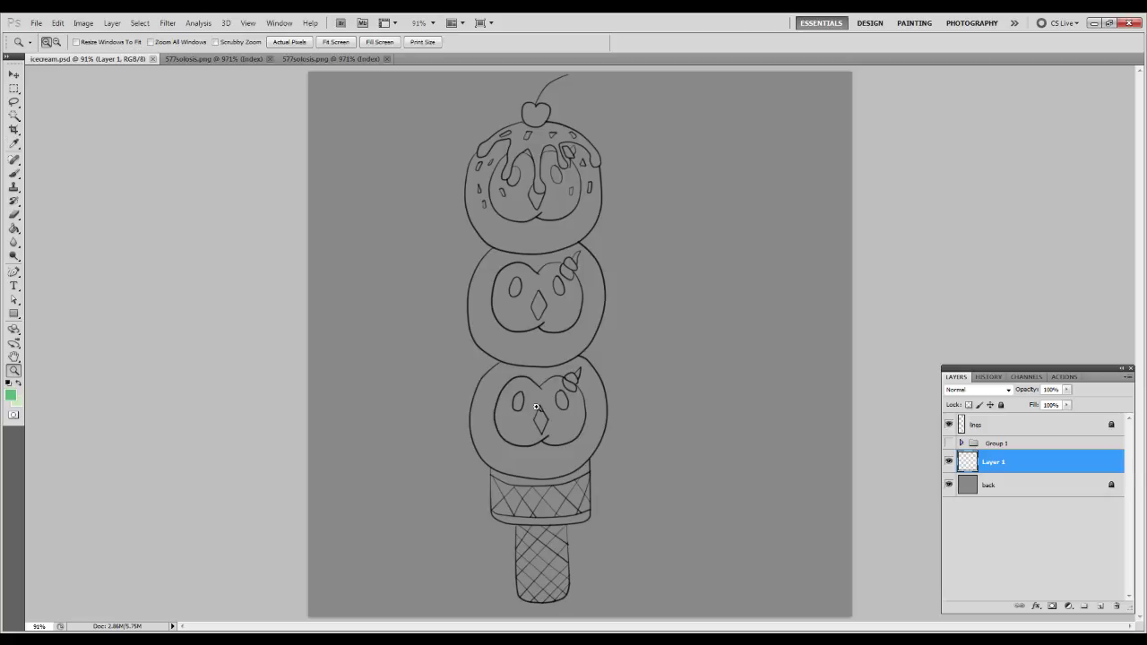
click(699, 542)
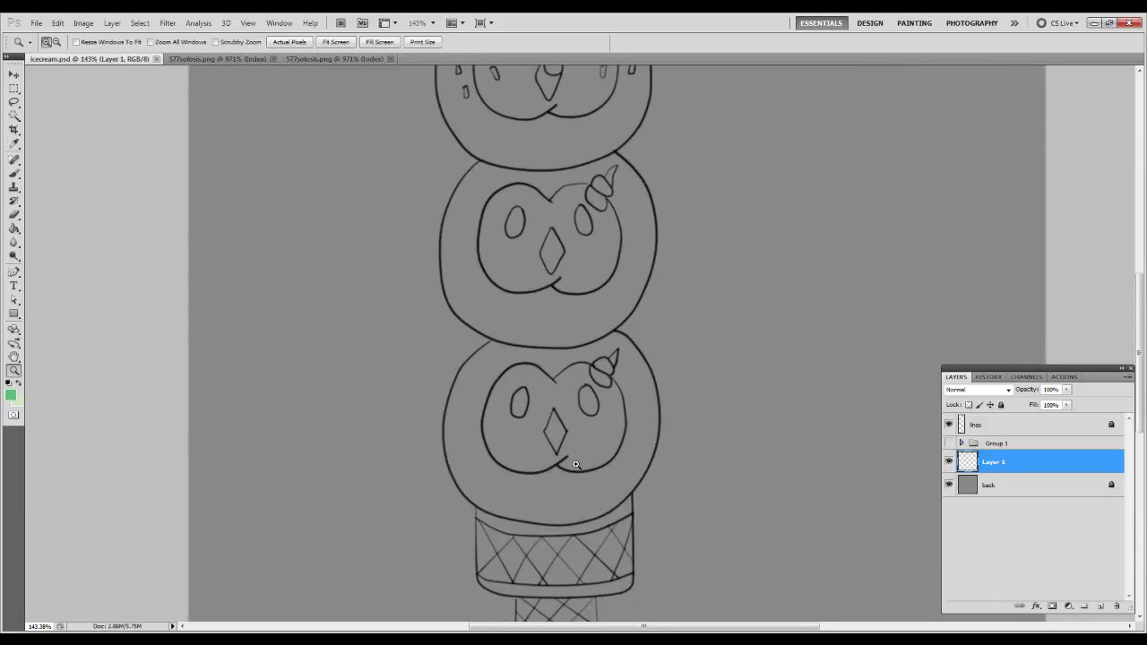
click(578, 468)
click(576, 464)
key(b)
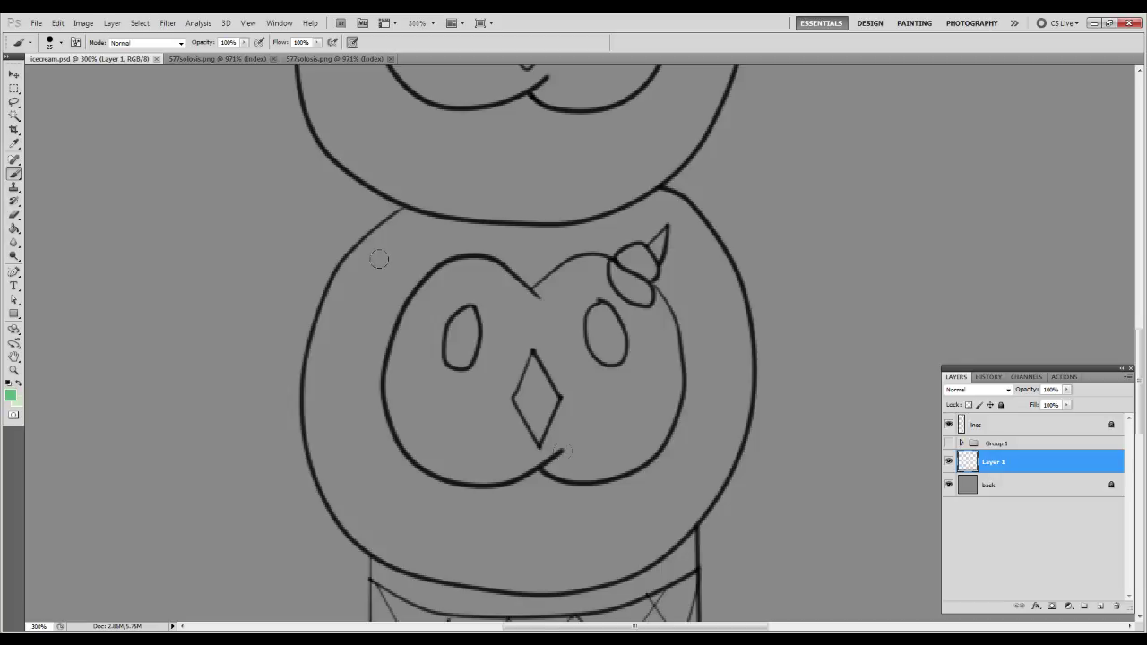
mouse_move(425, 314)
mouse_down()
mouse_move(463, 309)
mouse_move(521, 309)
mouse_up()
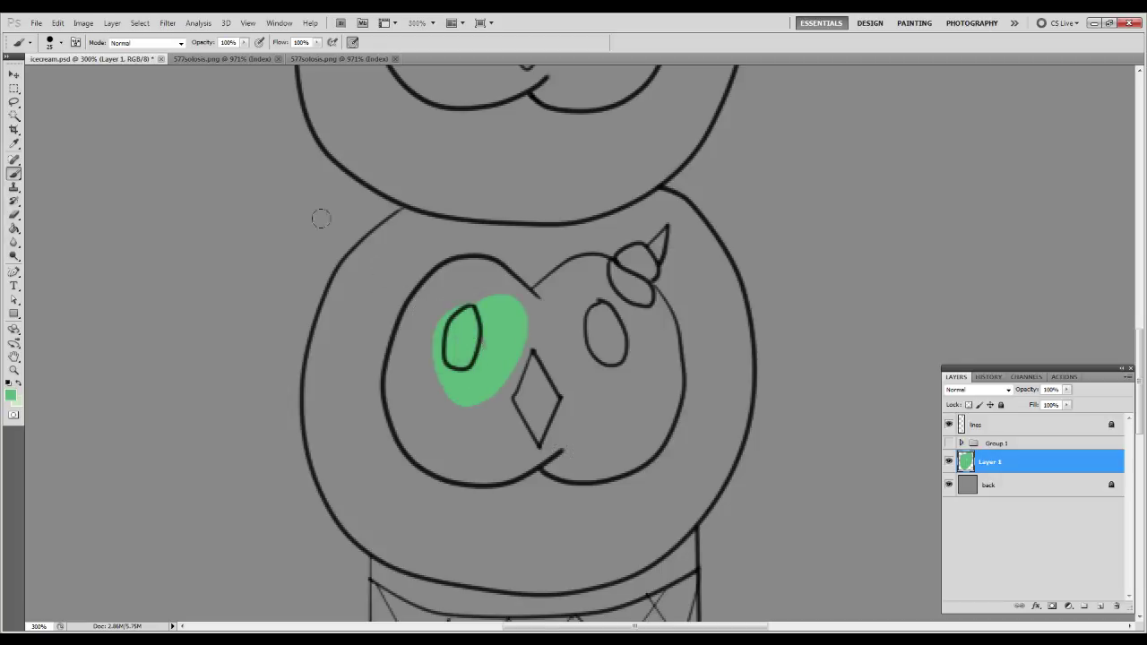
mouse_move(529, 448)
mouse_down()
mouse_move(551, 430)
mouse_move(510, 333)
mouse_move(470, 274)
mouse_move(396, 215)
mouse_move(361, 285)
mouse_move(448, 518)
mouse_move(391, 388)
mouse_move(440, 304)
mouse_move(502, 551)
mouse_move(400, 293)
mouse_move(321, 386)
mouse_move(364, 471)
mouse_up()
drag(515, 508, 502, 402)
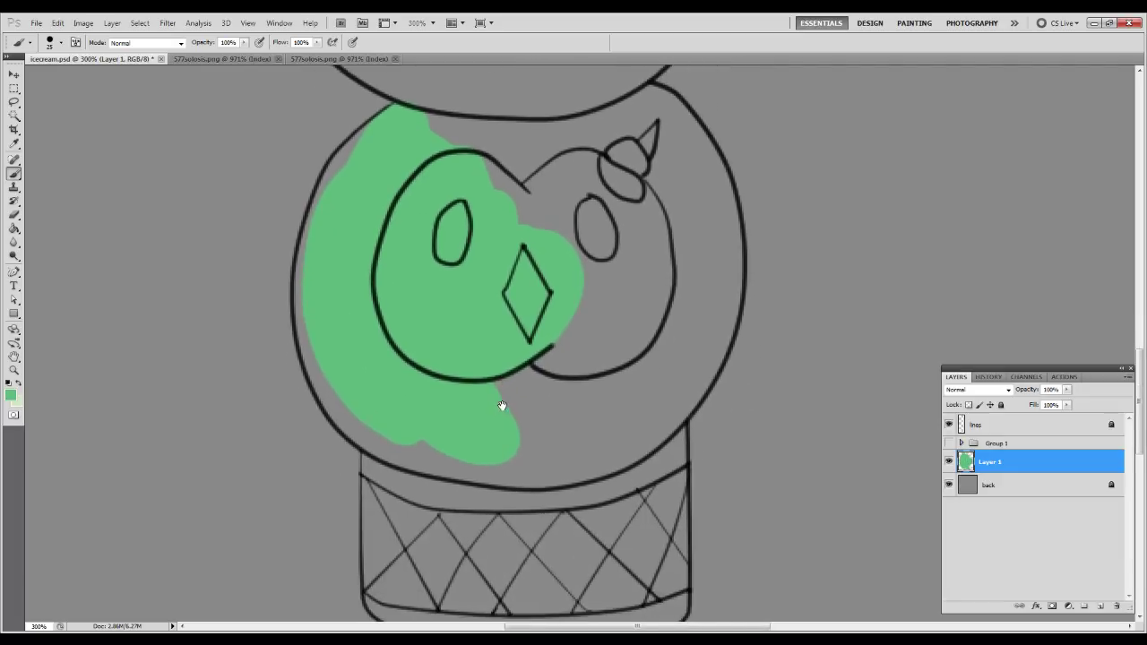
mouse_move(368, 131)
mouse_down()
mouse_move(314, 222)
mouse_move(326, 328)
mouse_up()
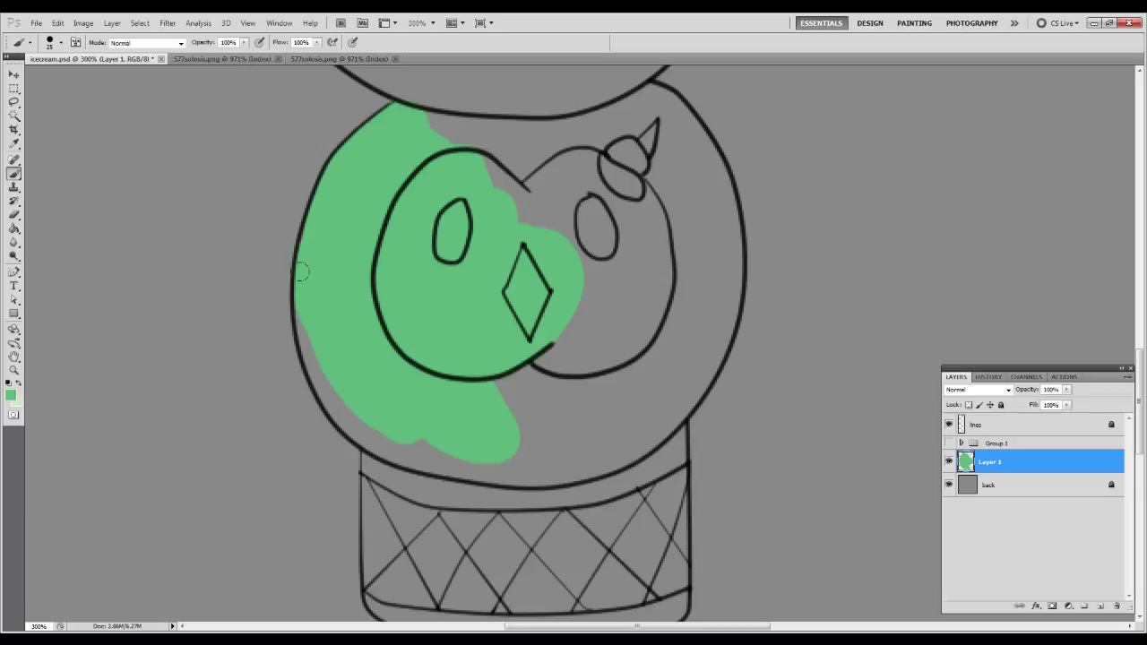
mouse_move(317, 310)
mouse_down()
mouse_move(339, 383)
mouse_move(323, 366)
mouse_move(307, 279)
mouse_move(305, 317)
mouse_move(324, 367)
mouse_move(383, 427)
mouse_move(356, 415)
mouse_move(308, 346)
mouse_move(348, 398)
mouse_move(425, 449)
mouse_move(450, 449)
mouse_move(453, 481)
mouse_move(407, 474)
mouse_move(493, 493)
mouse_up()
Fill the rest of the bottom scoop with the same green and erase the colour spilling past its outline.
key(e)
key(b)
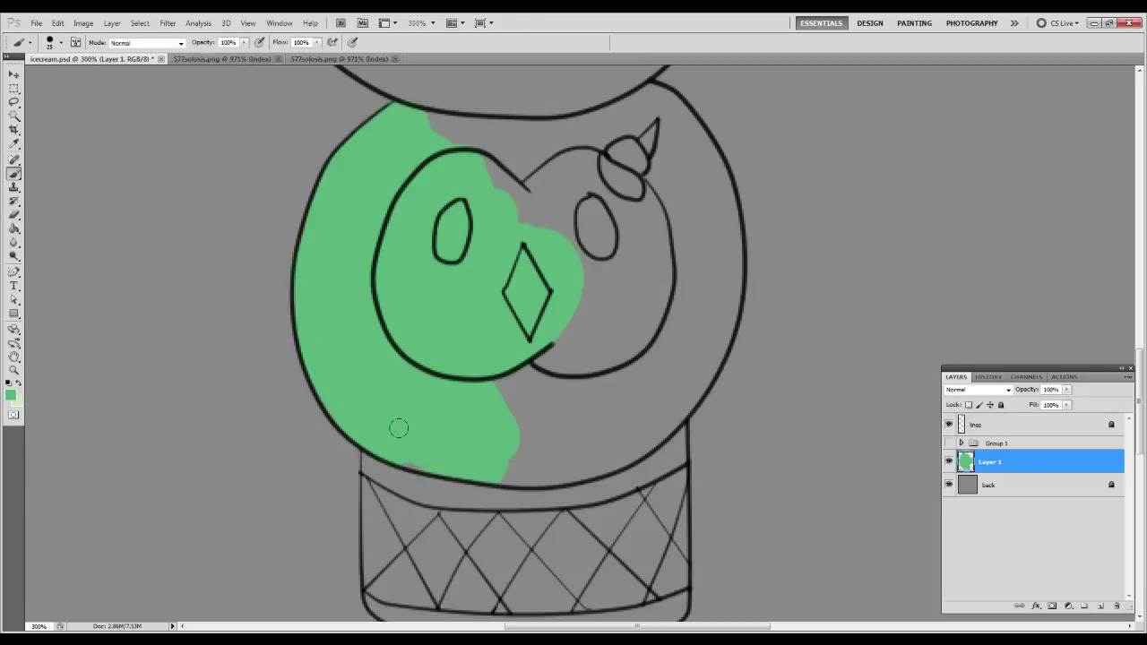
mouse_move(393, 430)
mouse_down()
mouse_move(502, 398)
mouse_move(550, 264)
mouse_move(504, 267)
mouse_move(478, 319)
mouse_move(479, 258)
mouse_move(494, 228)
mouse_up()
mouse_move(458, 159)
mouse_down()
mouse_move(404, 119)
mouse_move(513, 140)
mouse_move(434, 135)
mouse_move(519, 136)
mouse_move(444, 123)
mouse_up()
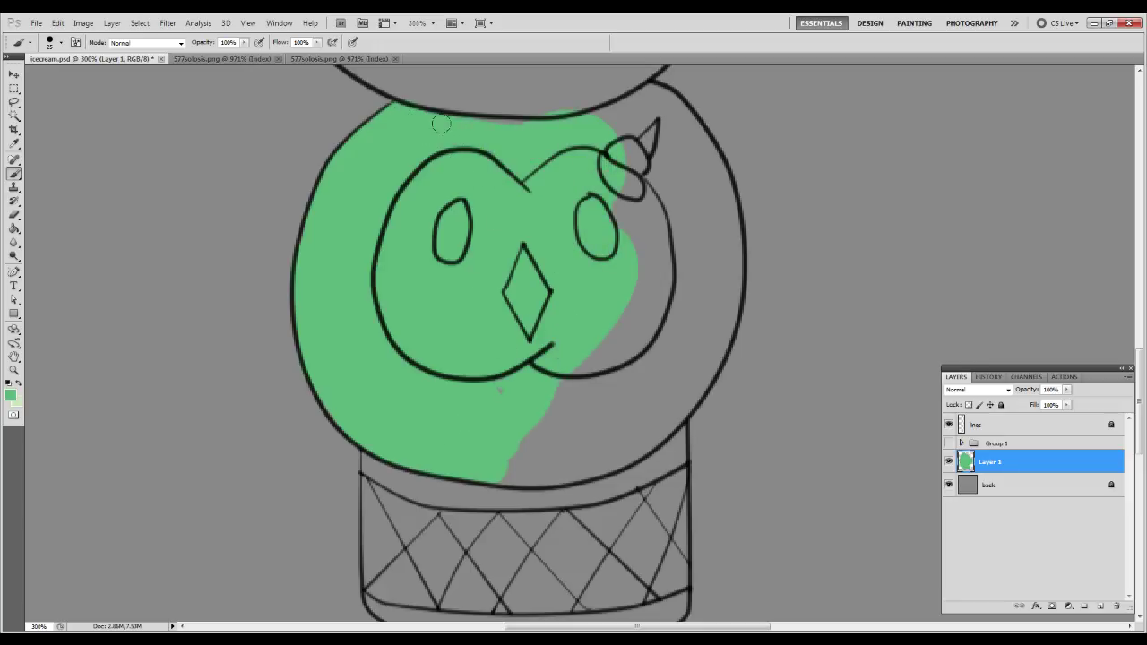
mouse_move(551, 132)
mouse_down()
mouse_move(614, 124)
mouse_move(651, 107)
mouse_move(646, 96)
mouse_move(584, 126)
mouse_up()
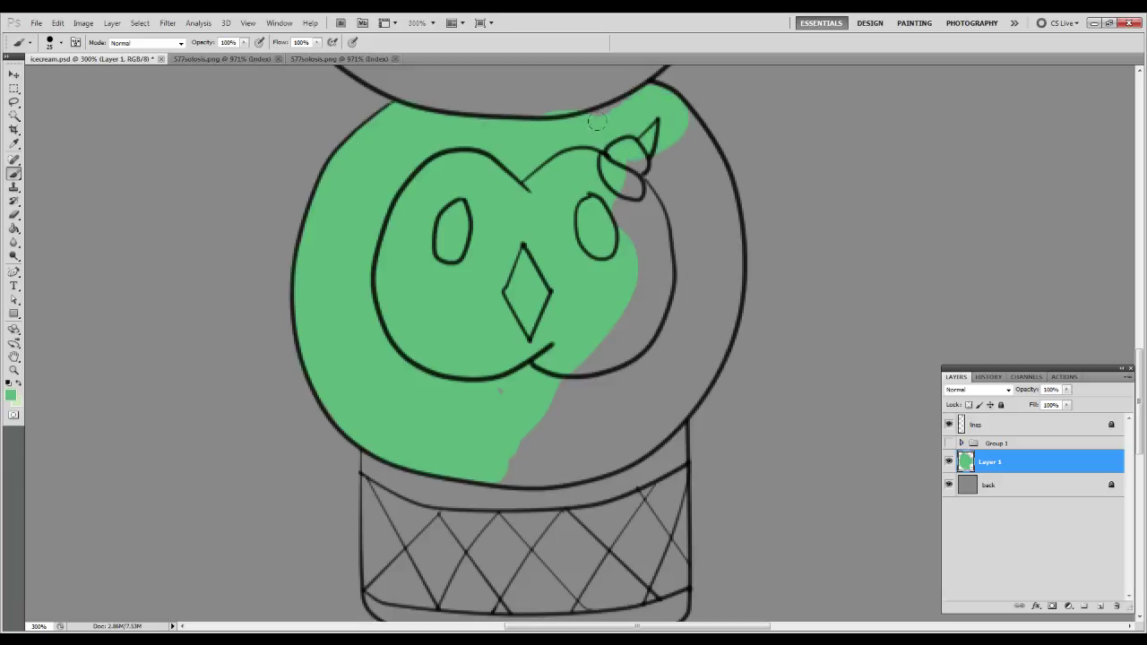
mouse_move(657, 120)
mouse_down()
mouse_move(532, 402)
mouse_move(486, 433)
mouse_move(505, 453)
mouse_move(527, 441)
mouse_move(543, 448)
mouse_move(698, 262)
mouse_move(630, 148)
mouse_move(713, 274)
mouse_move(587, 435)
mouse_move(686, 312)
mouse_move(681, 154)
mouse_move(699, 194)
mouse_move(705, 287)
mouse_move(701, 197)
mouse_move(723, 337)
mouse_move(649, 388)
mouse_move(507, 443)
mouse_up()
key(e)
drag(551, 498, 631, 479)
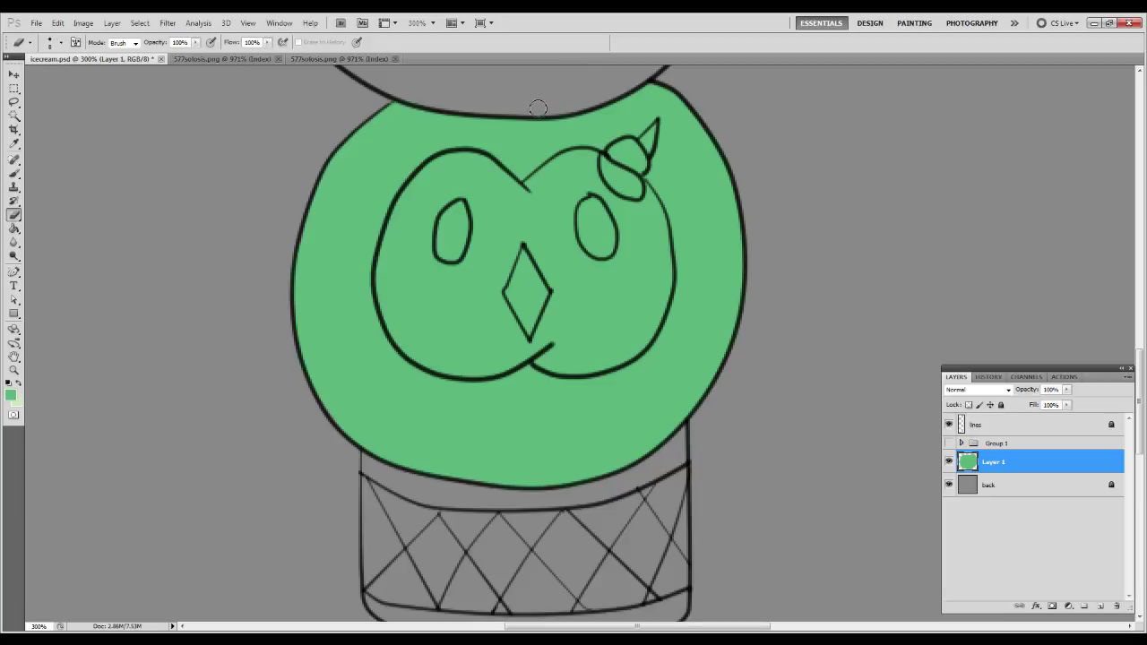
Paint the top scoop green from below the icing drips down to its lower outline.
drag(565, 172, 569, 196)
scroll(569, 195, up, 10)
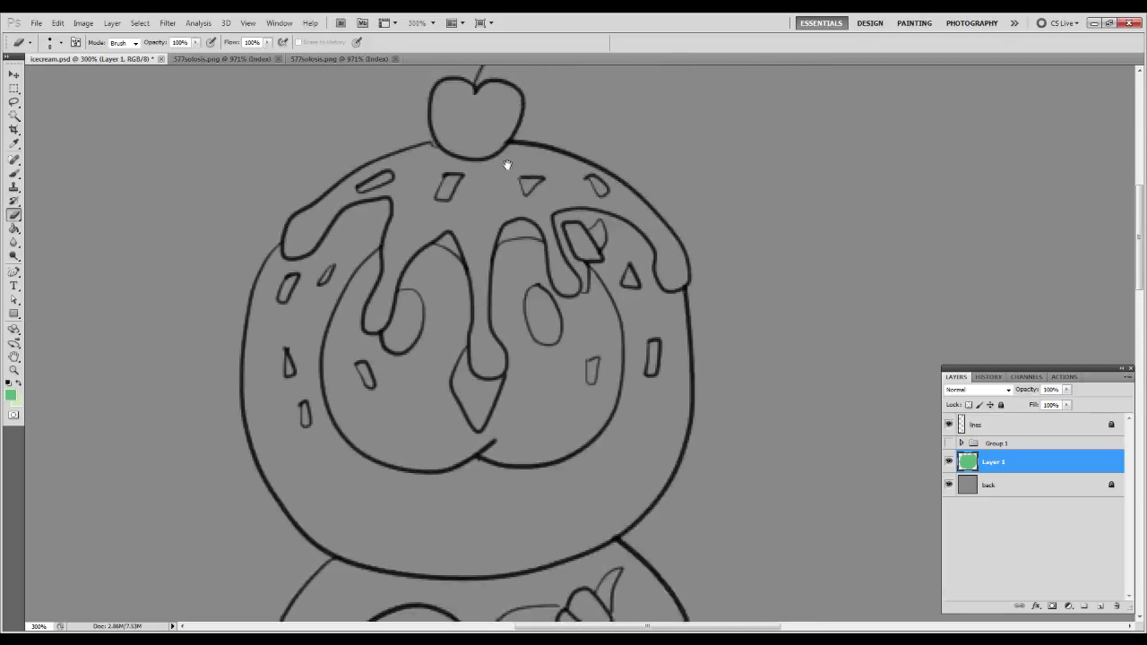
key(b)
mouse_move(456, 216)
mouse_down()
mouse_move(439, 294)
mouse_move(444, 403)
mouse_move(376, 409)
mouse_move(397, 308)
mouse_move(389, 399)
mouse_move(413, 404)
mouse_move(433, 259)
mouse_up()
mouse_move(456, 212)
mouse_down()
mouse_move(497, 223)
mouse_move(529, 410)
mouse_move(531, 244)
mouse_move(561, 221)
mouse_move(668, 228)
mouse_move(654, 448)
mouse_move(625, 199)
mouse_move(621, 376)
mouse_move(563, 323)
mouse_move(542, 417)
mouse_move(473, 290)
mouse_move(484, 466)
mouse_move(323, 359)
mouse_move(417, 170)
mouse_move(352, 186)
mouse_move(327, 229)
mouse_move(309, 228)
mouse_move(292, 273)
mouse_move(295, 368)
mouse_move(291, 312)
mouse_up()
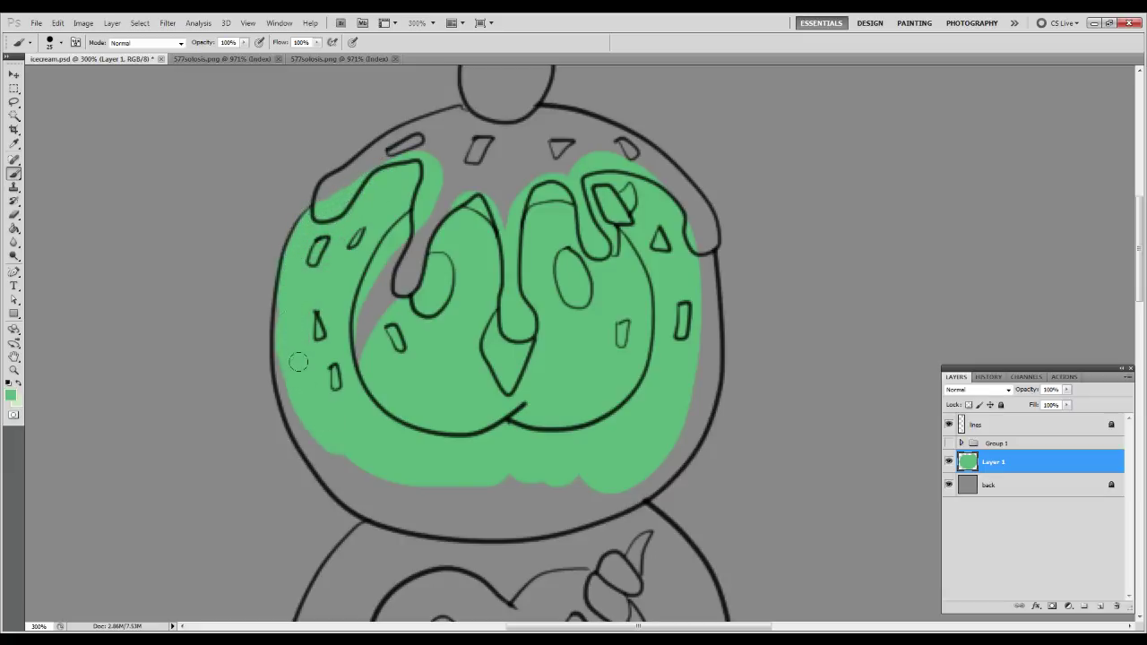
mouse_move(278, 305)
mouse_down()
mouse_move(303, 413)
mouse_move(352, 466)
mouse_move(296, 401)
mouse_move(365, 482)
mouse_move(319, 449)
mouse_move(421, 505)
mouse_move(344, 403)
mouse_move(359, 268)
mouse_move(378, 225)
mouse_move(397, 345)
mouse_move(429, 305)
mouse_up()
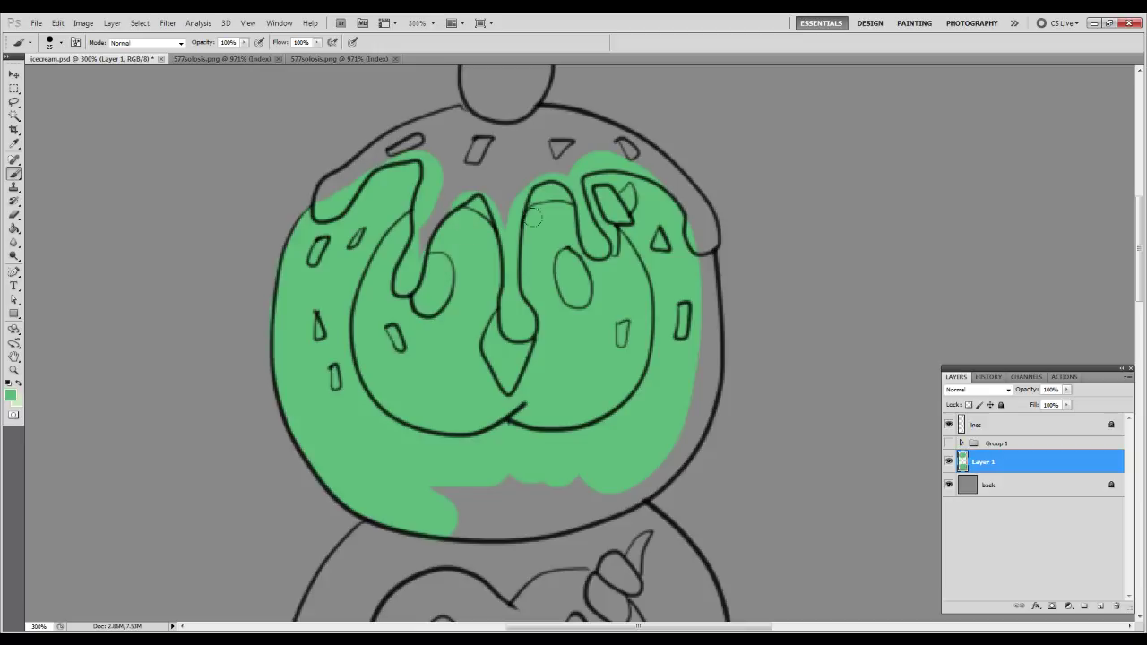
mouse_move(654, 269)
mouse_down()
mouse_move(676, 249)
mouse_move(671, 331)
mouse_up()
mouse_move(673, 234)
mouse_down()
mouse_move(685, 350)
mouse_move(628, 491)
mouse_move(430, 479)
mouse_move(538, 533)
mouse_up()
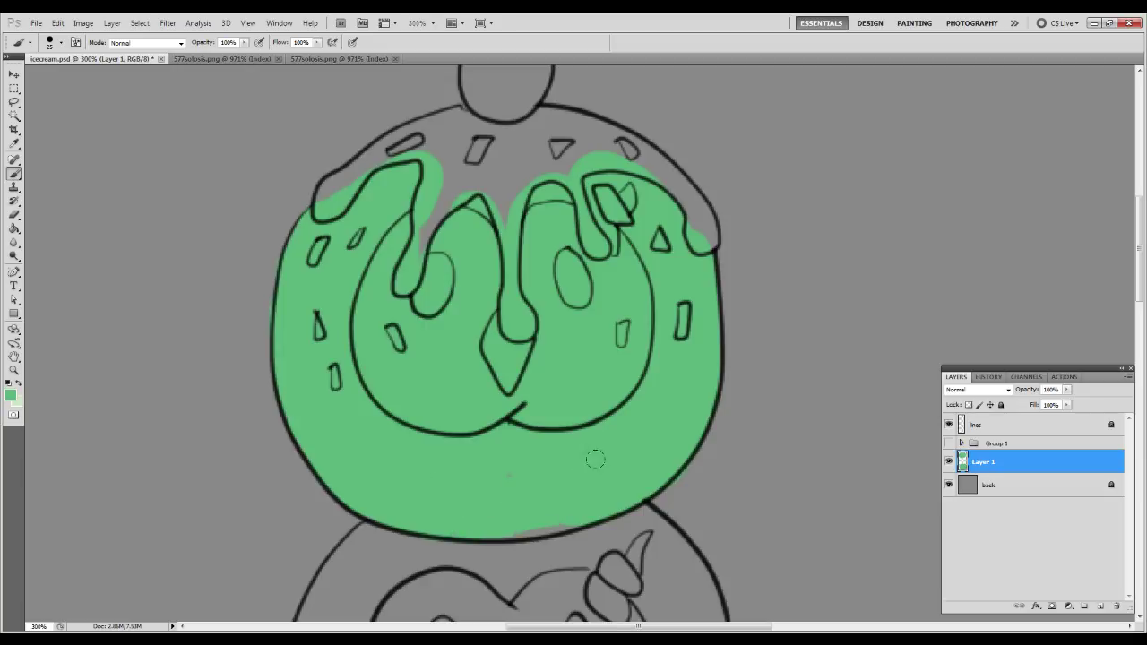
drag(532, 490, 494, 508)
Clean up the top scoop's lower edge and erase the green from the icing's left drips.
key(e)
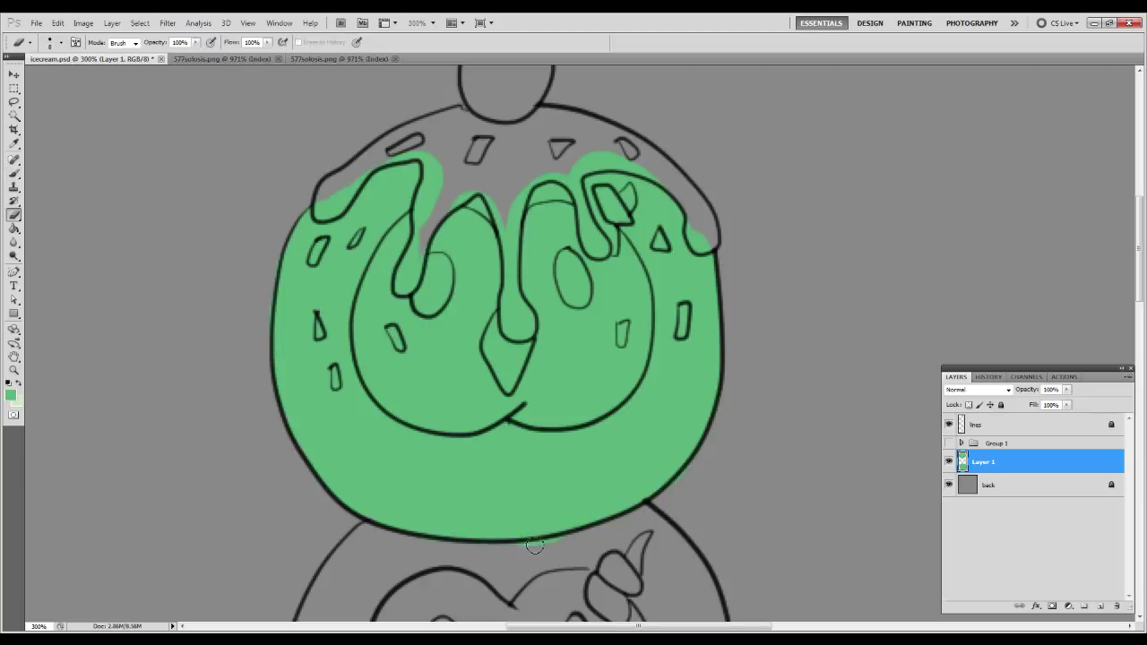
drag(684, 470, 687, 464)
key(b)
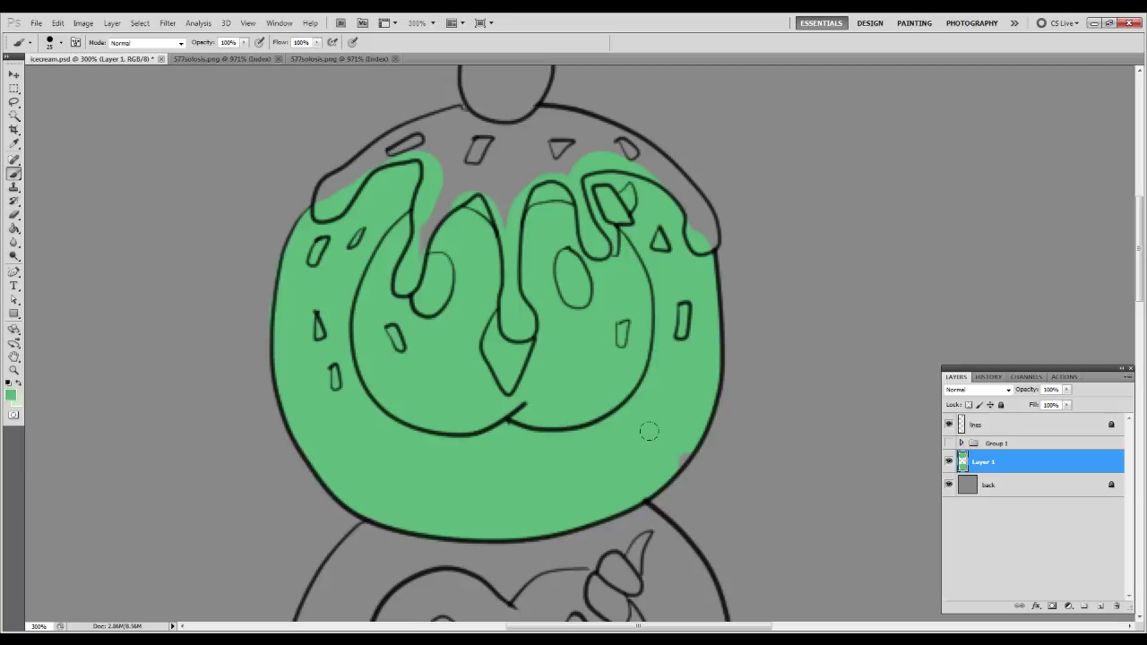
key(e)
mouse_move(437, 274)
mouse_down()
mouse_move(415, 252)
mouse_move(403, 285)
mouse_move(421, 239)
mouse_move(404, 292)
mouse_move(421, 154)
mouse_move(423, 203)
mouse_move(432, 155)
mouse_move(431, 225)
mouse_up()
key(b)
key(e)
mouse_move(322, 197)
mouse_down()
mouse_move(320, 205)
mouse_move(352, 179)
mouse_move(318, 217)
mouse_move(372, 154)
mouse_up()
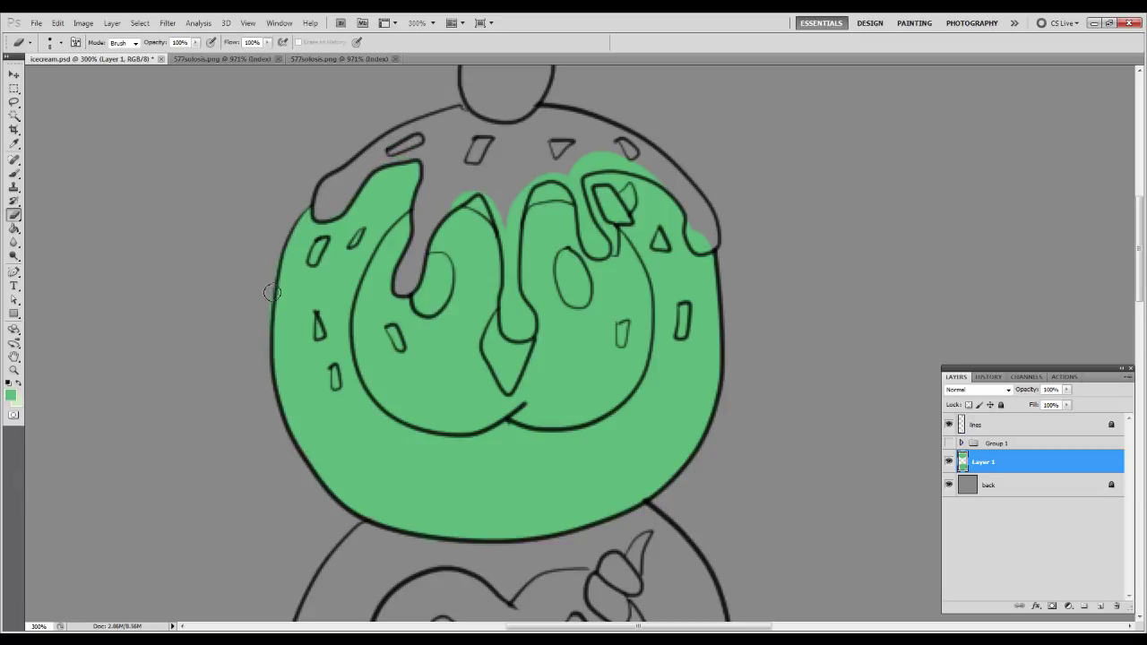
key(b)
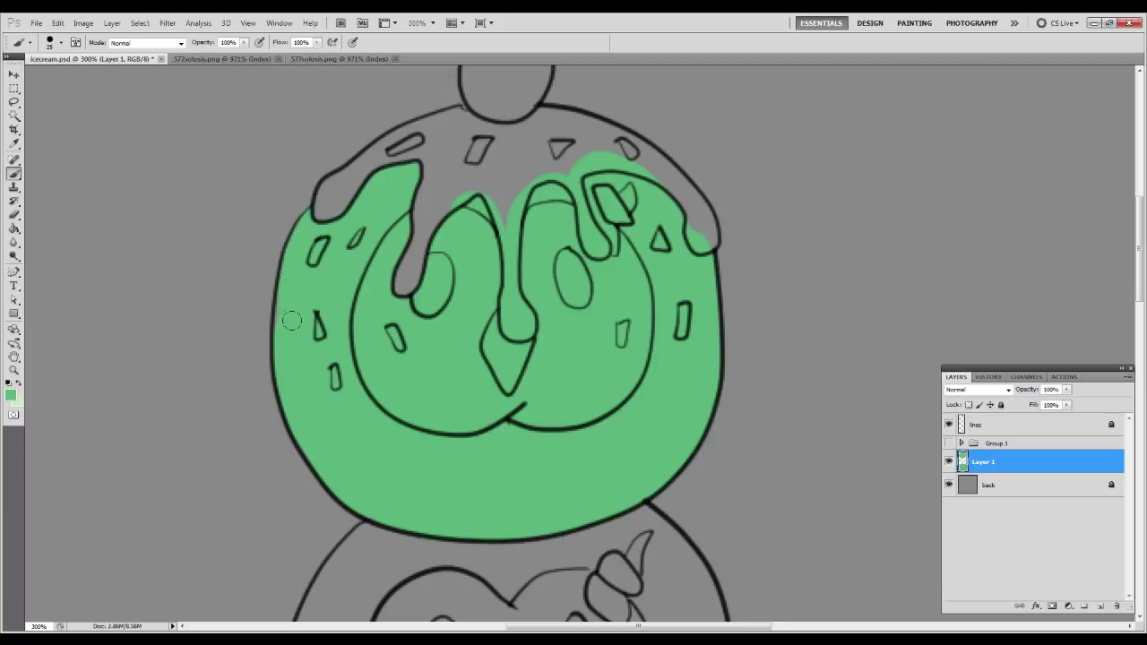
Erase the green overlapping the middle and right icing drips on the top scoop.
key(e)
mouse_move(526, 330)
mouse_down()
mouse_move(511, 296)
mouse_move(510, 210)
mouse_up()
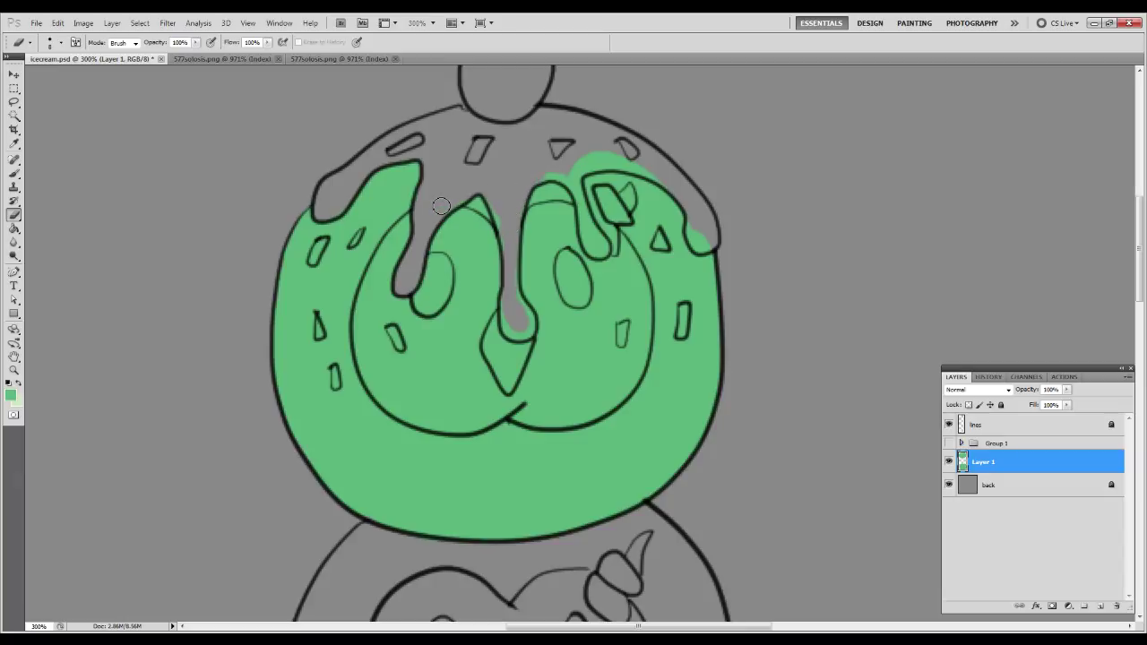
mouse_move(510, 271)
mouse_down()
mouse_move(532, 329)
mouse_move(518, 333)
mouse_move(512, 285)
mouse_up()
mouse_move(589, 241)
mouse_down()
mouse_move(602, 249)
mouse_move(579, 195)
mouse_move(549, 172)
mouse_move(600, 253)
mouse_move(597, 242)
mouse_up()
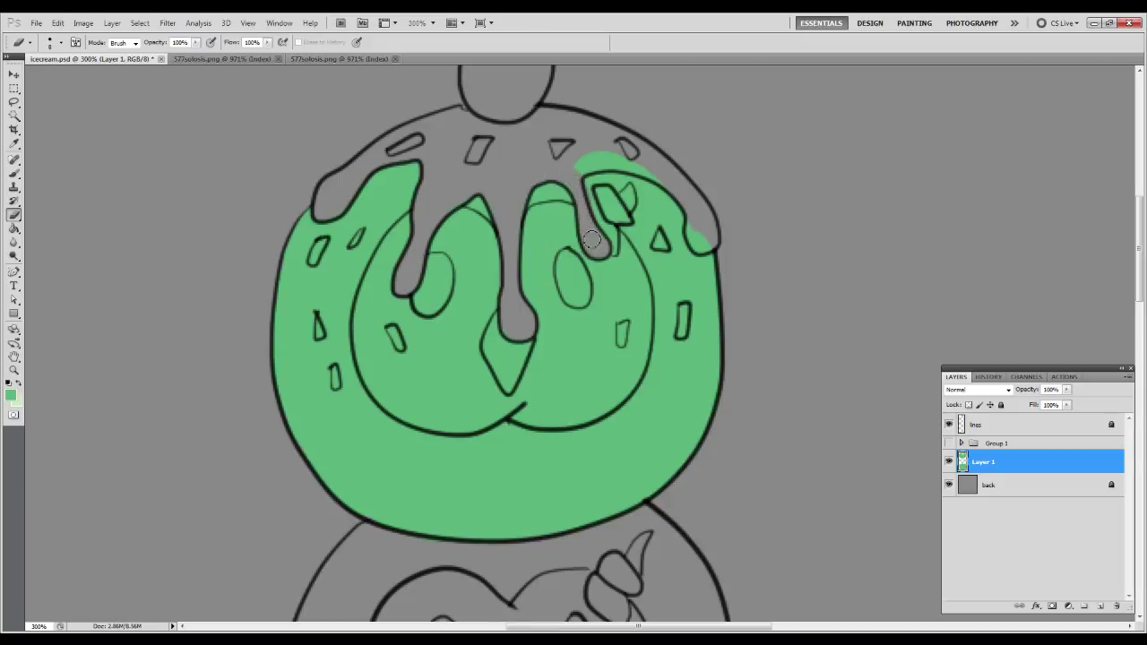
key(b)
key(e)
mouse_move(579, 169)
mouse_down()
mouse_move(653, 175)
mouse_move(693, 208)
mouse_move(701, 241)
mouse_up()
drag(625, 154, 611, 147)
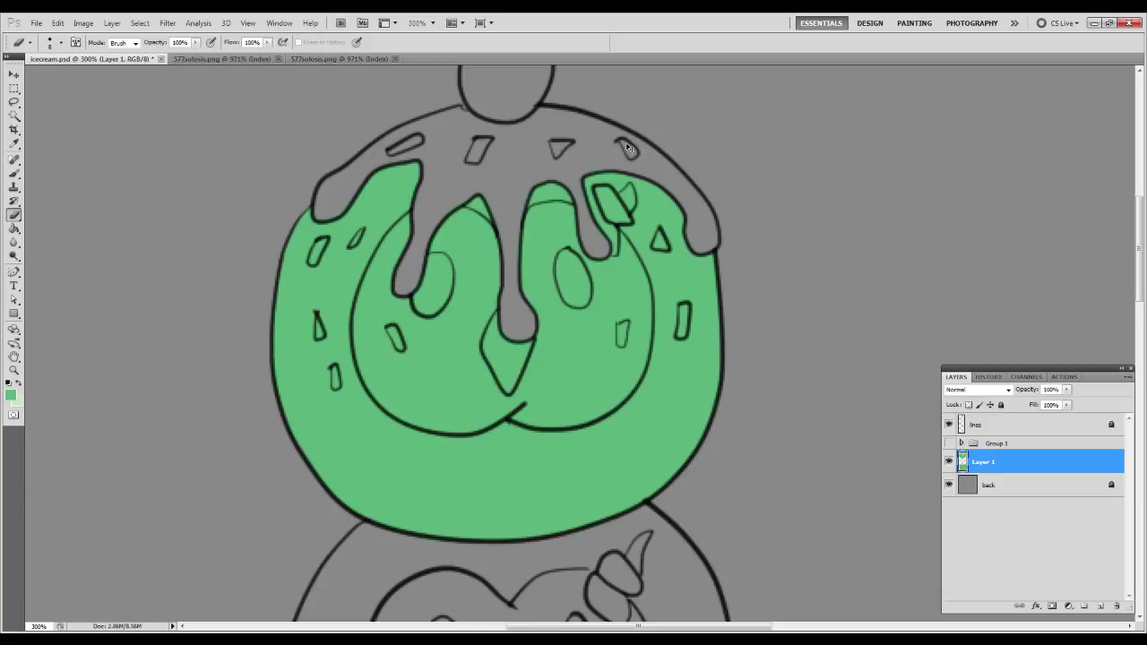
Save icecream.psd, add a new layer clipped to Layer 1, and make the pale green the foreground colour.
key(ctrl+0)
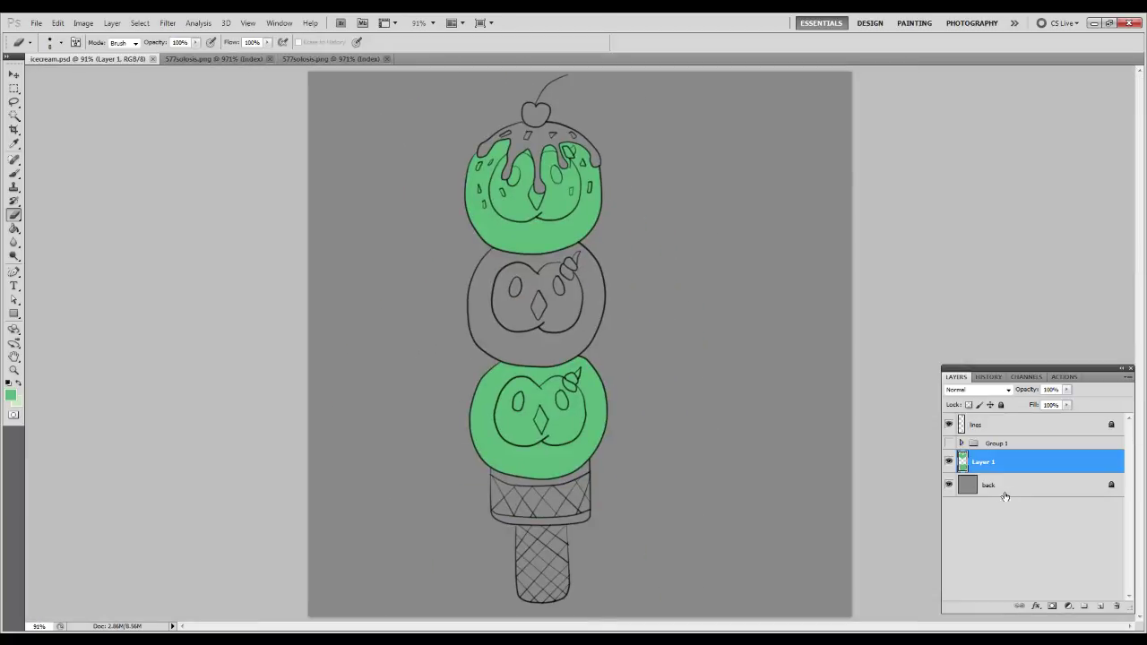
click(1102, 606)
key(x)
Paint the left half of the top scoop's face patch pale green and start its right half around the icing drips.
key(z)
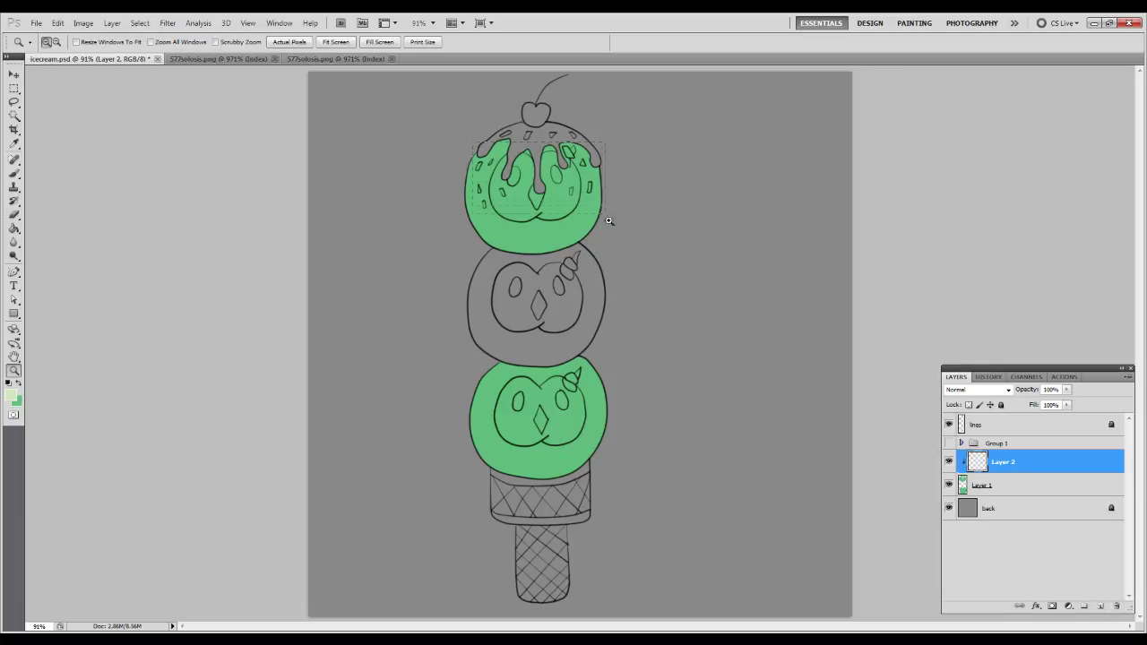
drag(472, 141, 602, 236)
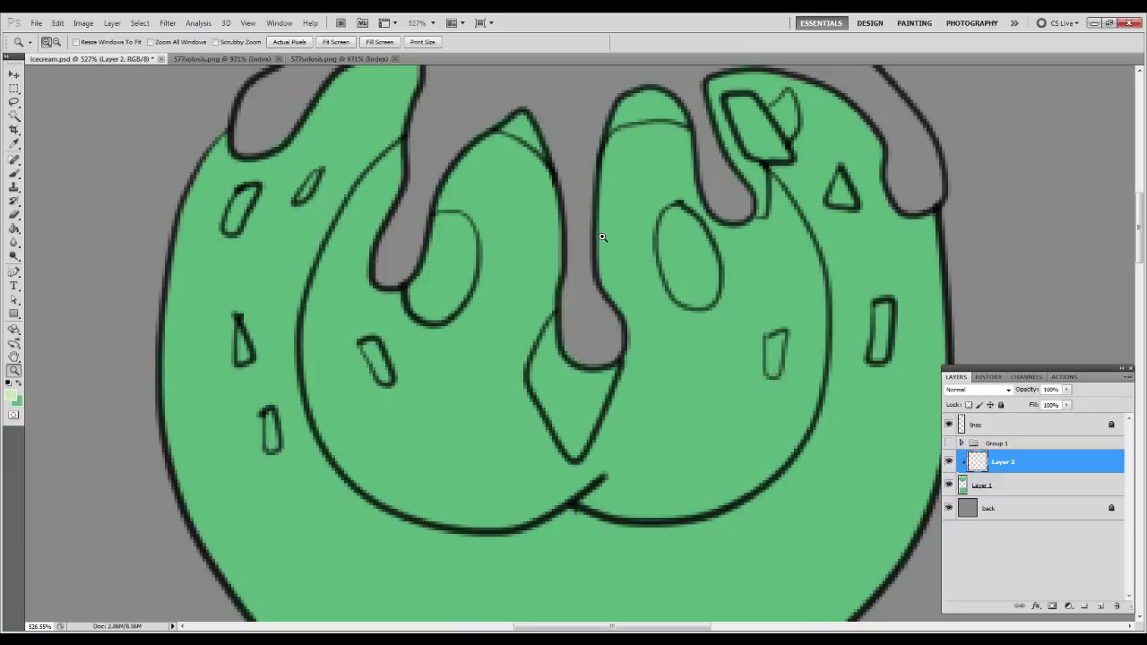
key(b)
mouse_move(438, 264)
mouse_down()
mouse_move(453, 143)
mouse_move(538, 278)
mouse_move(484, 233)
mouse_move(461, 139)
mouse_move(354, 305)
mouse_move(502, 259)
mouse_move(551, 404)
mouse_move(445, 408)
mouse_move(347, 247)
mouse_up()
mouse_move(390, 148)
mouse_down()
mouse_move(346, 179)
mouse_move(319, 240)
mouse_move(311, 309)
mouse_move(345, 401)
mouse_move(409, 435)
mouse_move(389, 446)
mouse_move(318, 375)
mouse_up()
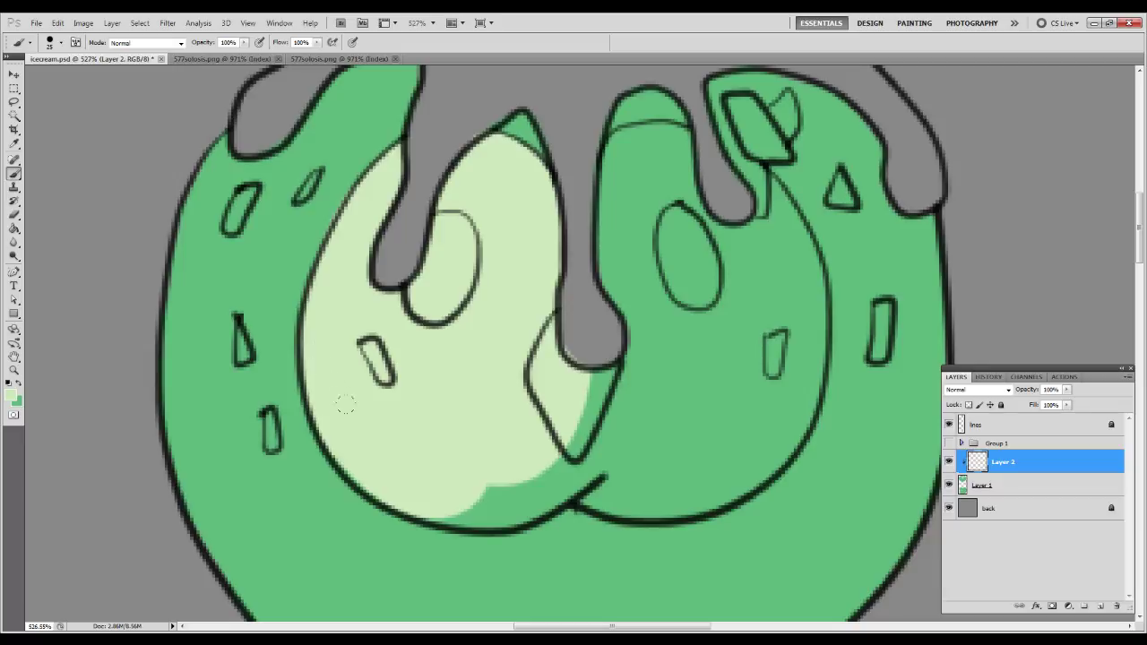
mouse_move(354, 427)
mouse_down()
mouse_move(408, 451)
mouse_move(478, 453)
mouse_move(531, 417)
mouse_move(567, 355)
mouse_move(597, 256)
mouse_move(584, 202)
mouse_move(601, 136)
mouse_move(638, 139)
mouse_move(659, 197)
mouse_move(643, 148)
mouse_move(617, 130)
mouse_move(713, 198)
mouse_move(679, 154)
mouse_up()
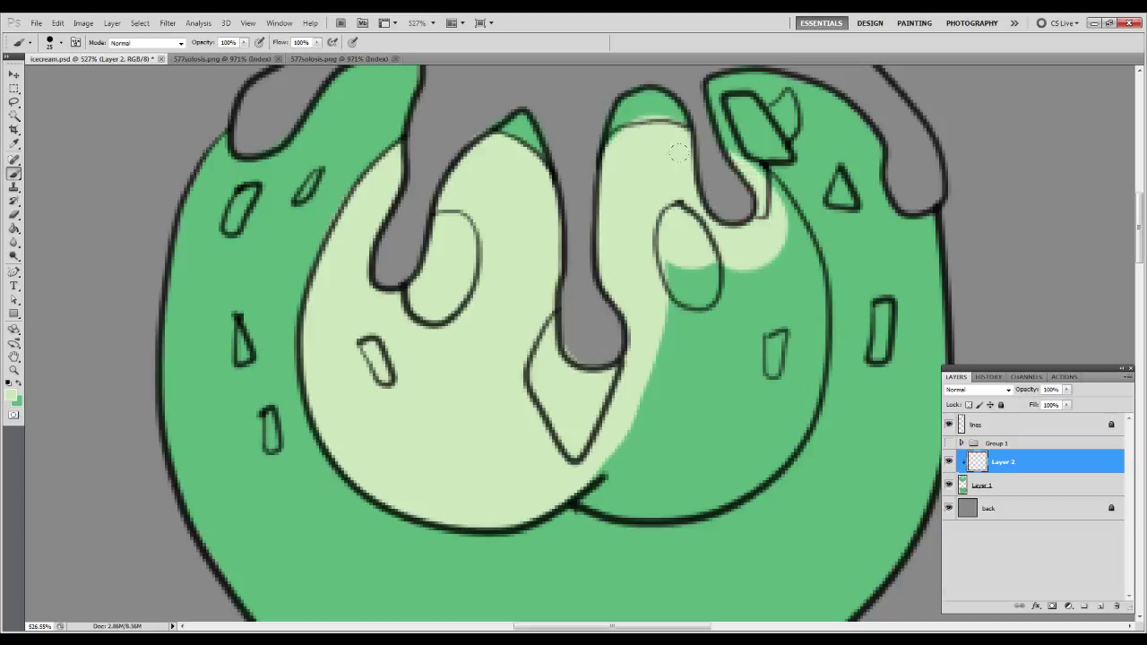
Erase the pale green above the face outline between the drips and fill the rest of the top scoop's right face half.
key(e)
mouse_move(685, 118)
mouse_down()
mouse_move(652, 113)
mouse_move(615, 134)
mouse_up()
key(b)
mouse_move(661, 186)
mouse_down()
mouse_move(652, 325)
mouse_move(625, 392)
mouse_move(560, 433)
mouse_move(605, 449)
mouse_move(667, 431)
mouse_move(700, 408)
mouse_move(740, 332)
mouse_move(745, 242)
mouse_move(705, 169)
mouse_move(683, 155)
mouse_move(738, 208)
mouse_move(756, 296)
mouse_move(746, 350)
mouse_move(709, 416)
mouse_move(721, 411)
mouse_move(745, 343)
mouse_move(707, 413)
mouse_move(672, 442)
mouse_up()
drag(685, 330, 620, 232)
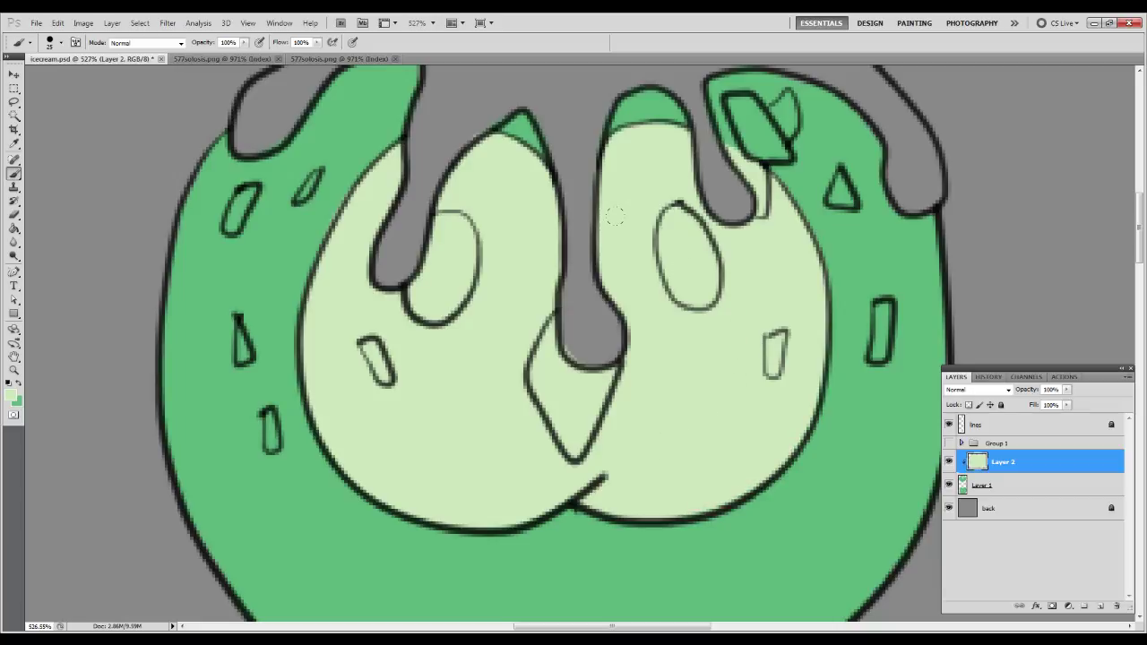
click(1002, 488)
key(e)
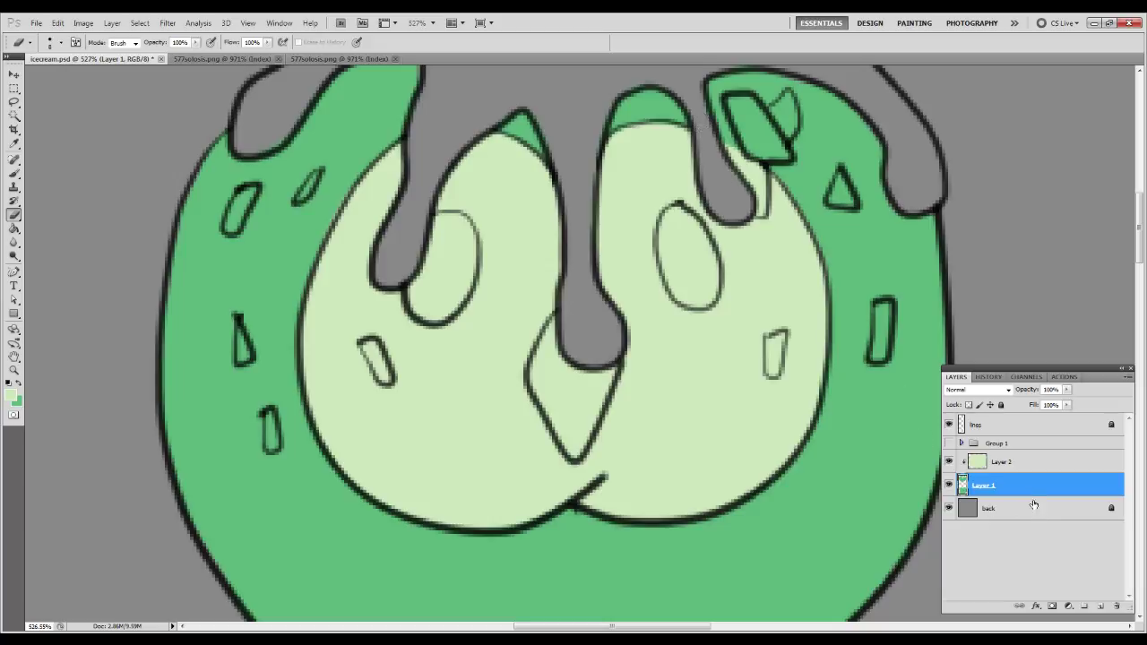
click(1009, 462)
Paint the bottom scoop's face patch pale green on Layer 2, filling both halves up to the face outline.
key(ctrl+0)
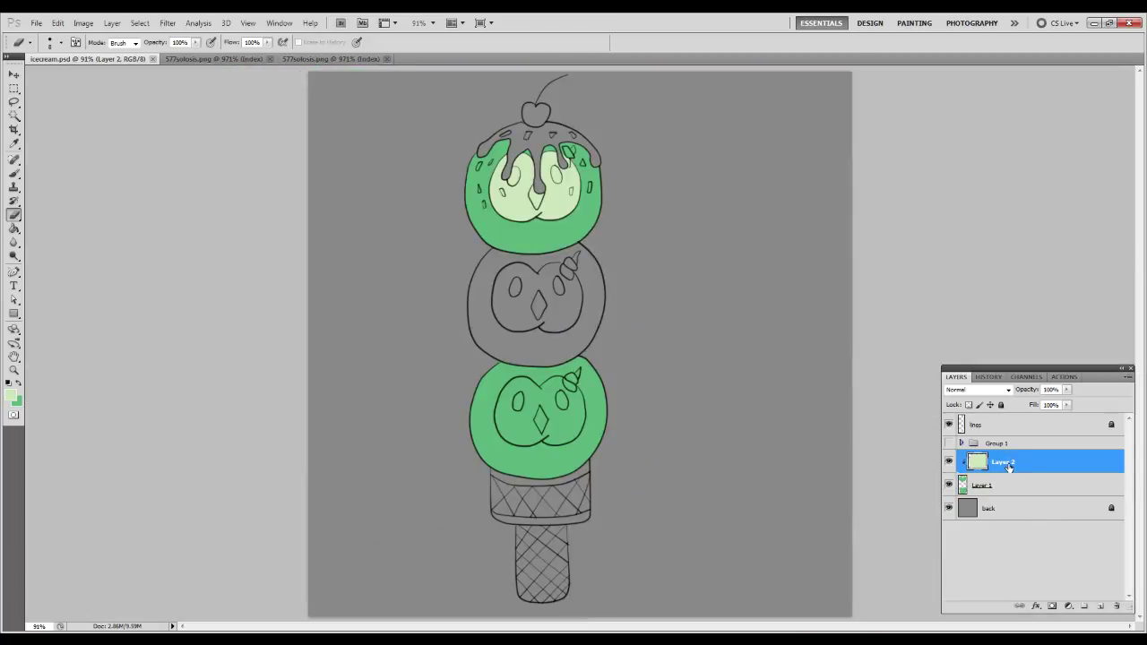
key(z)
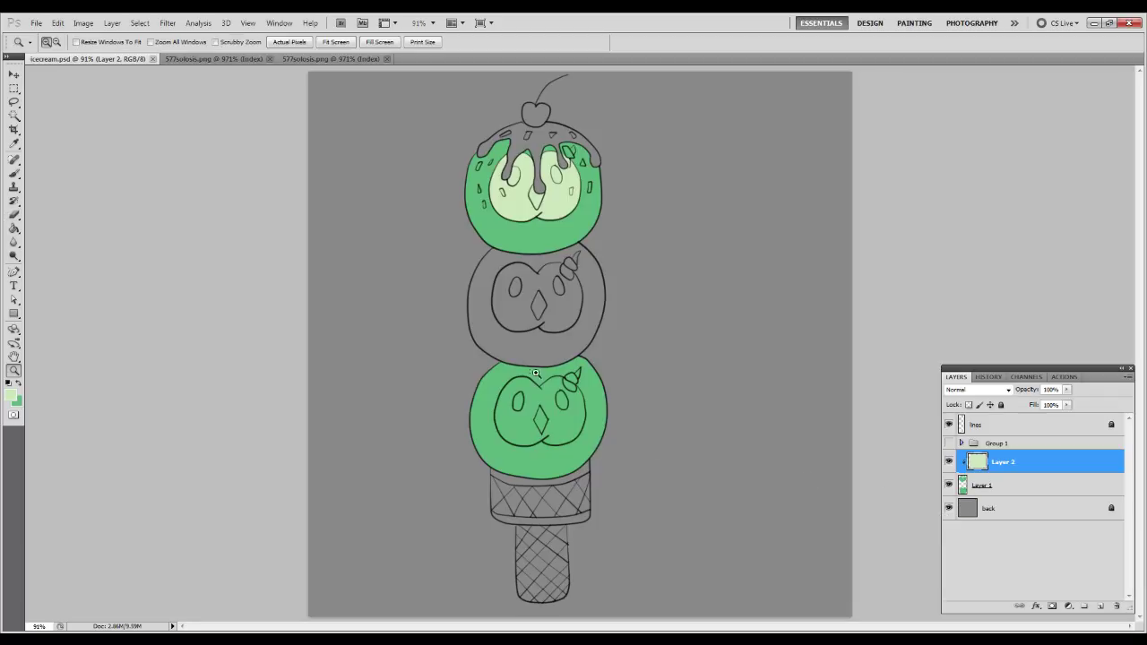
drag(637, 462, 639, 462)
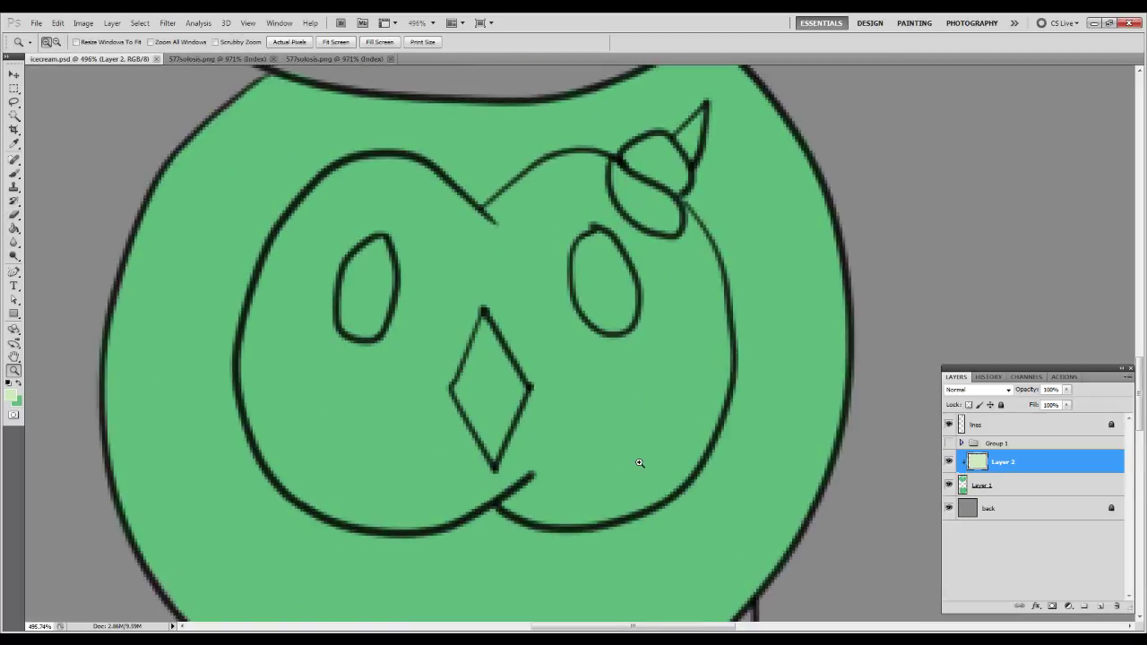
key(b)
mouse_move(408, 312)
mouse_down()
mouse_move(404, 301)
mouse_move(381, 331)
mouse_move(314, 260)
mouse_move(443, 257)
mouse_move(401, 193)
mouse_move(367, 175)
mouse_move(399, 170)
mouse_move(341, 193)
mouse_move(330, 186)
mouse_move(357, 165)
mouse_move(262, 368)
mouse_move(261, 439)
mouse_move(314, 204)
mouse_move(260, 300)
mouse_move(266, 282)
mouse_move(287, 409)
mouse_move(538, 421)
mouse_move(645, 341)
mouse_move(529, 322)
mouse_move(668, 286)
mouse_move(641, 215)
mouse_move(574, 166)
mouse_move(493, 211)
mouse_move(564, 157)
mouse_move(694, 296)
mouse_move(618, 190)
mouse_move(708, 305)
mouse_move(681, 394)
mouse_move(652, 374)
mouse_move(627, 480)
mouse_move(565, 489)
mouse_move(504, 456)
mouse_up()
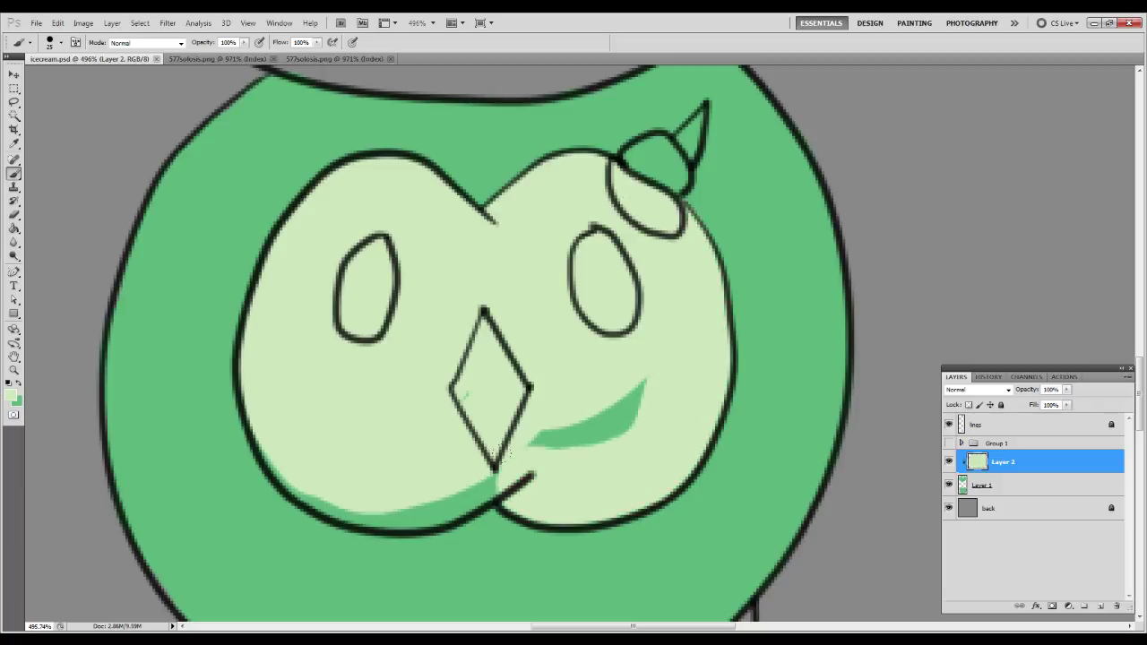
mouse_move(589, 450)
mouse_down()
mouse_move(555, 438)
mouse_move(439, 498)
mouse_up()
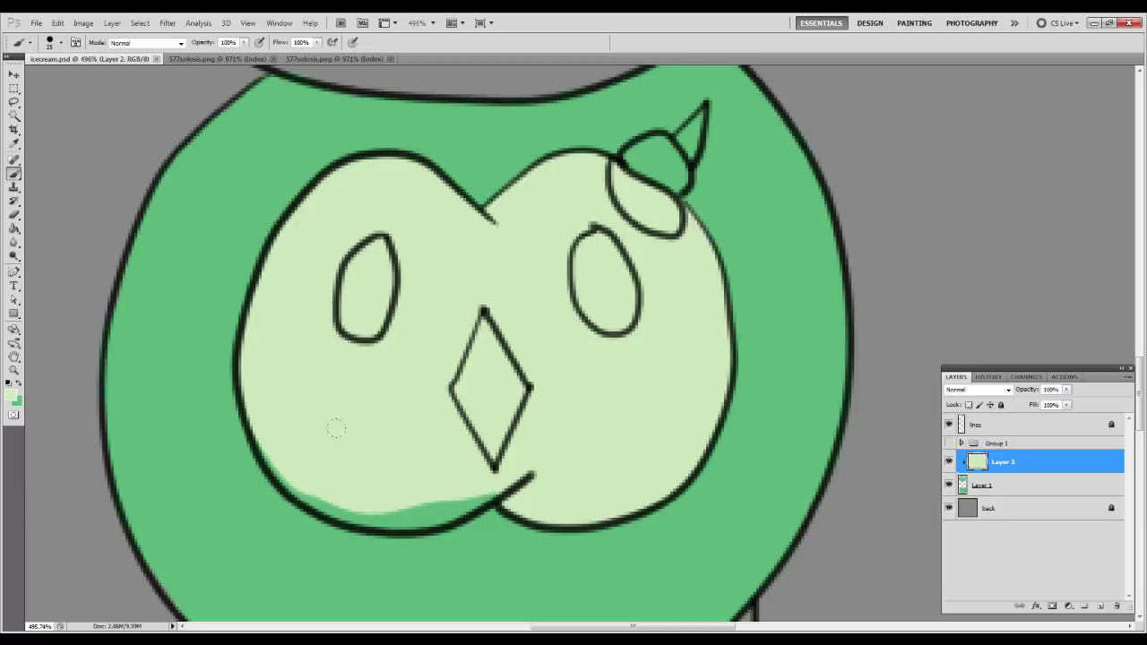
Fill the remaining lower edge of the bottom scoop's face with pale green on Layer 2 and erase any overflow beyond the outline.
mouse_move(259, 397)
mouse_down()
mouse_move(280, 437)
mouse_move(330, 456)
mouse_move(391, 460)
mouse_move(459, 435)
mouse_move(415, 463)
mouse_move(312, 450)
mouse_up()
key(e)
drag(492, 508, 459, 538)
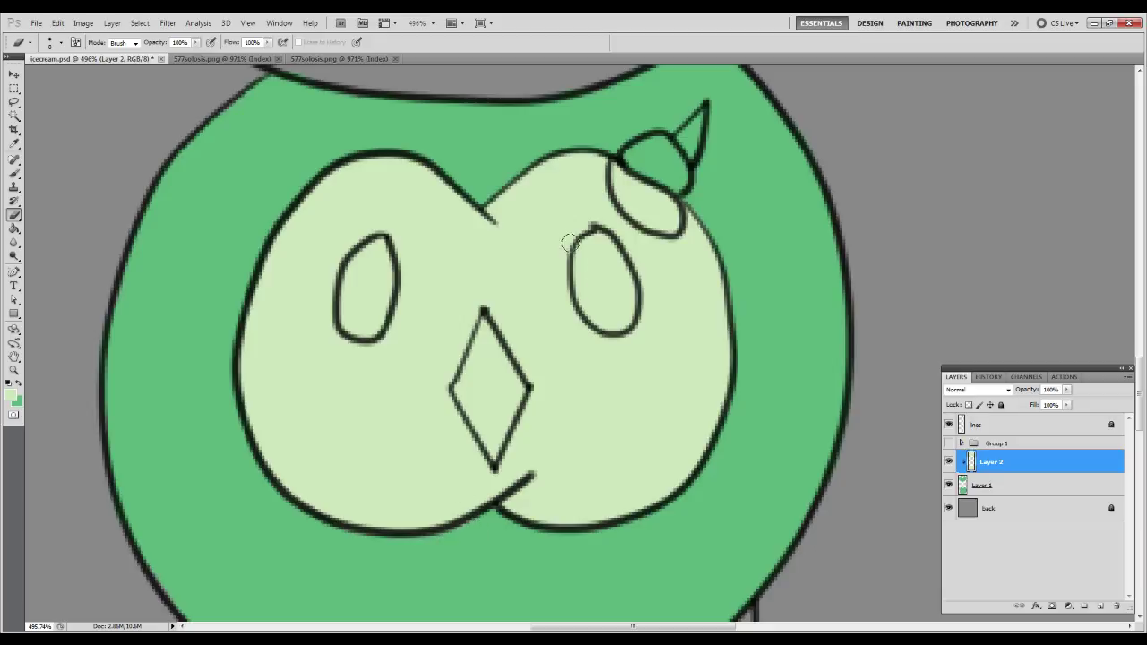
key(b)
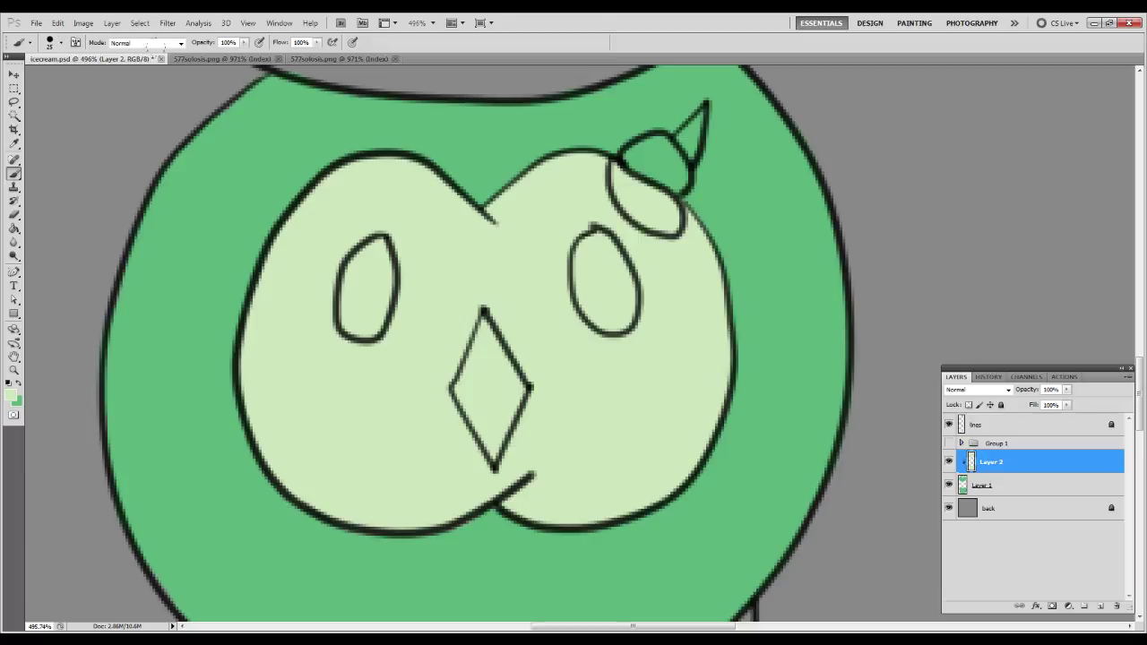
Release Layer 2 from its clipping mask and lower the opacity of Layer 1 to about 70%.
drag(396, 216, 418, 425)
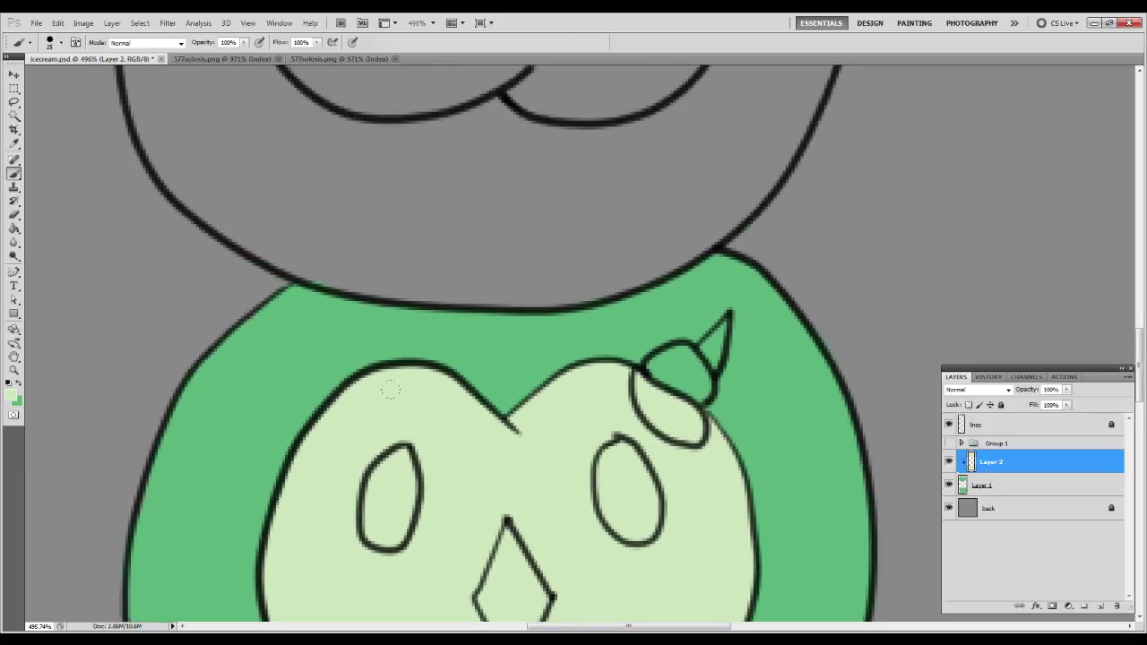
click(1040, 494)
key(e)
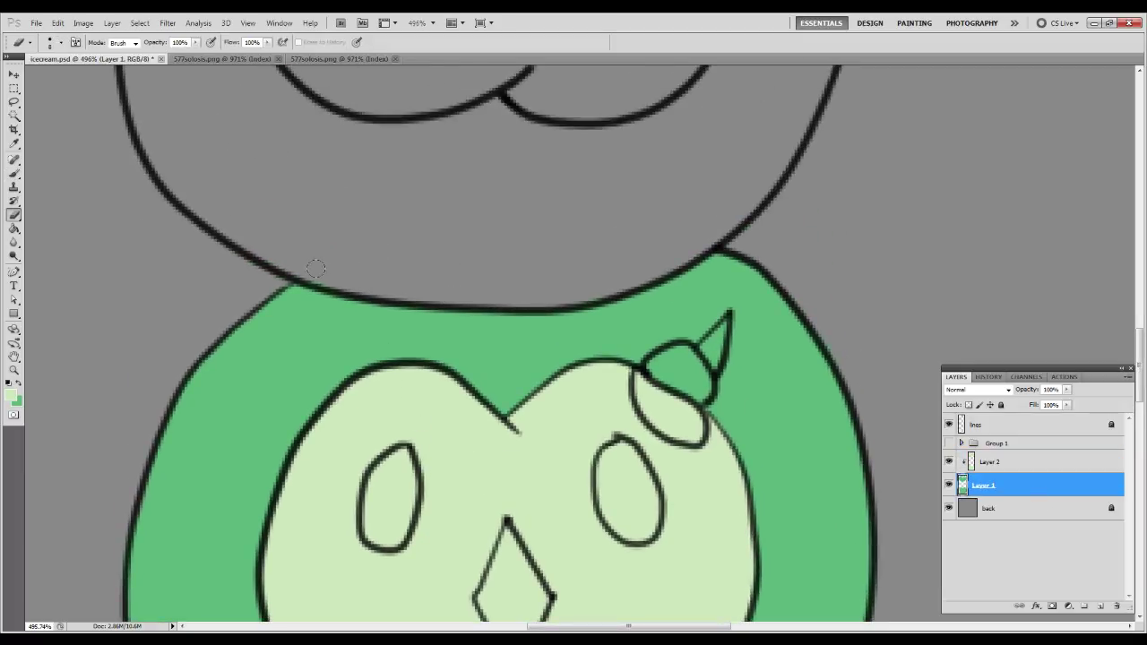
click(1016, 464)
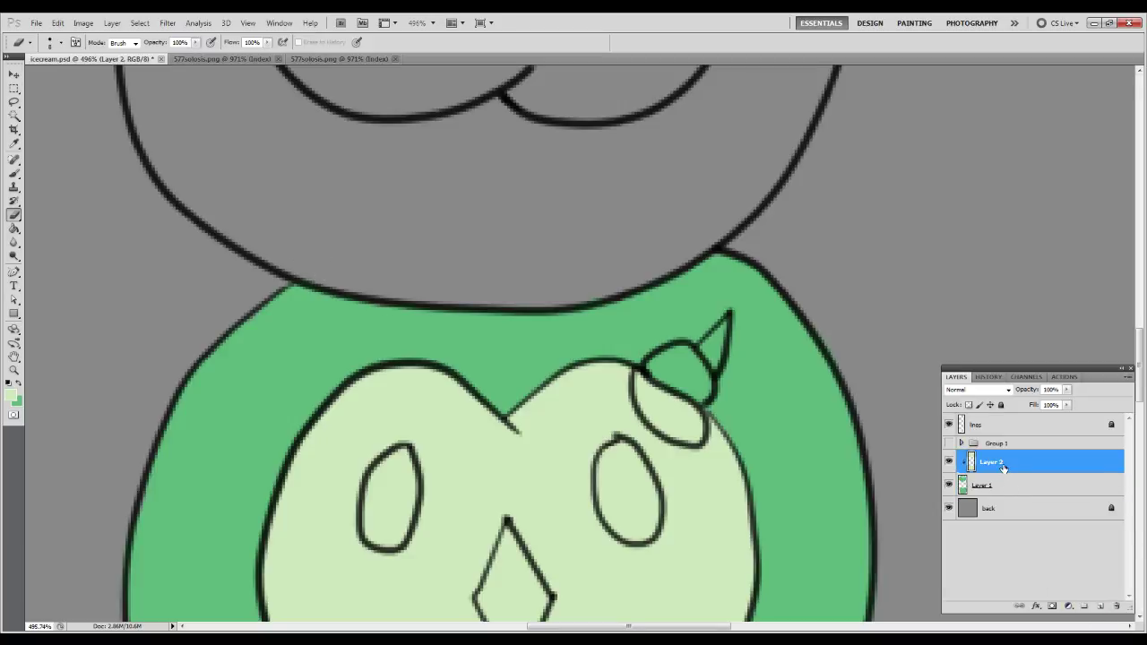
click(1003, 485)
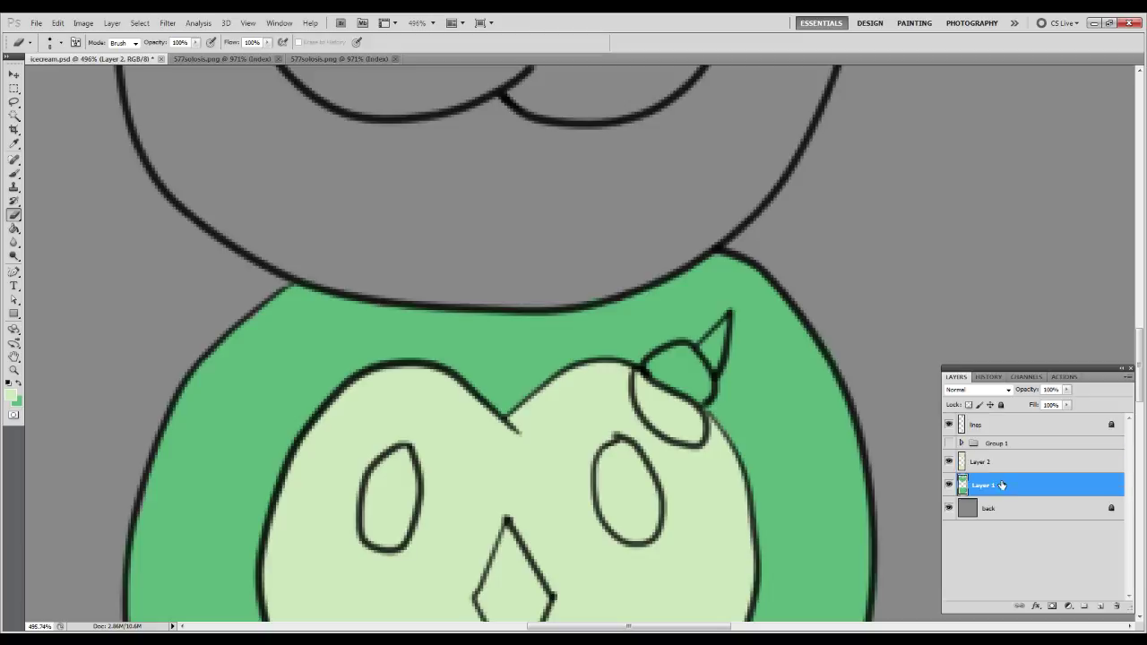
text(70)
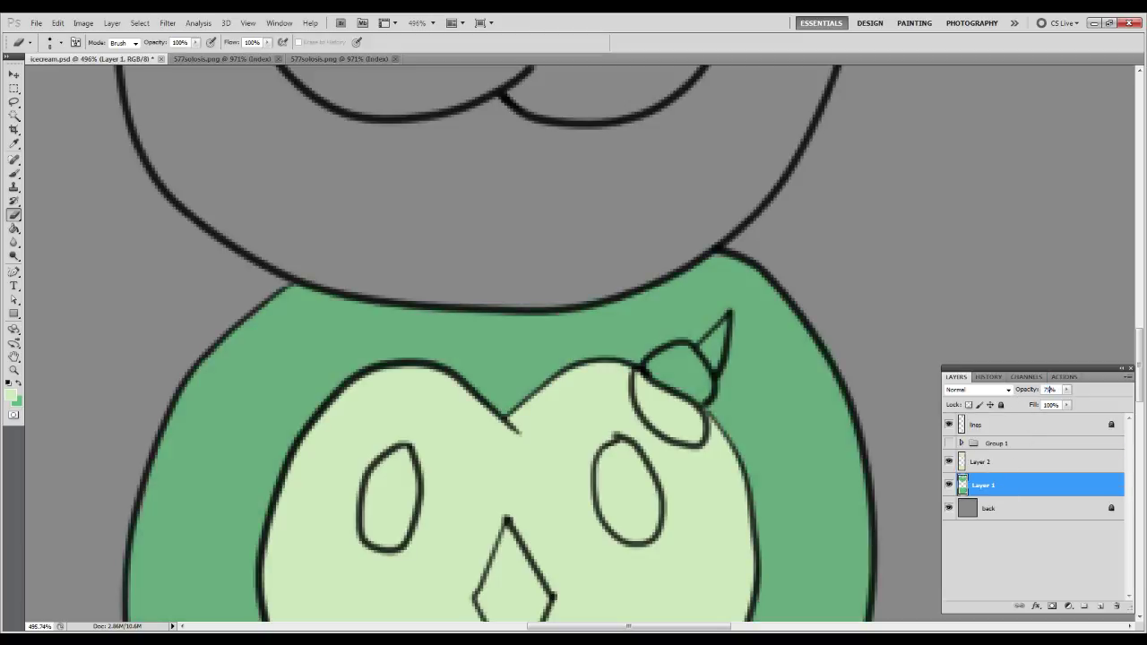
Sample the teal body colour from the blue-tinted 577solosis.png sprite, compare it with the green sprite, and return to icecream.psd.
scroll(528, 438, up, 5)
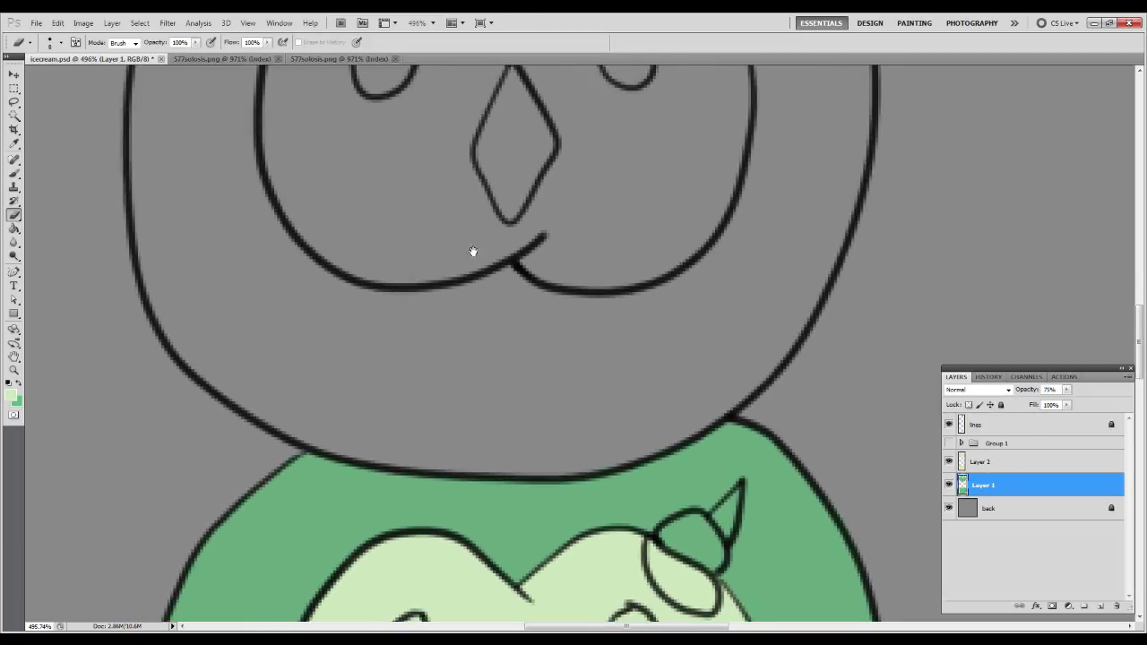
click(299, 59)
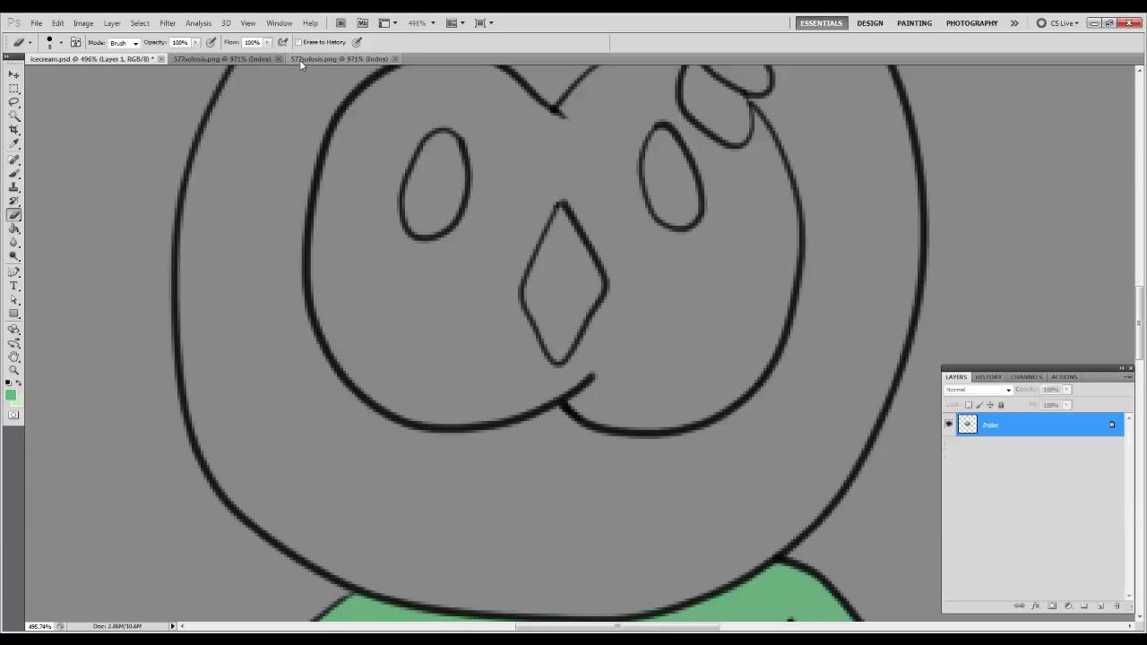
key(r)
key(b)
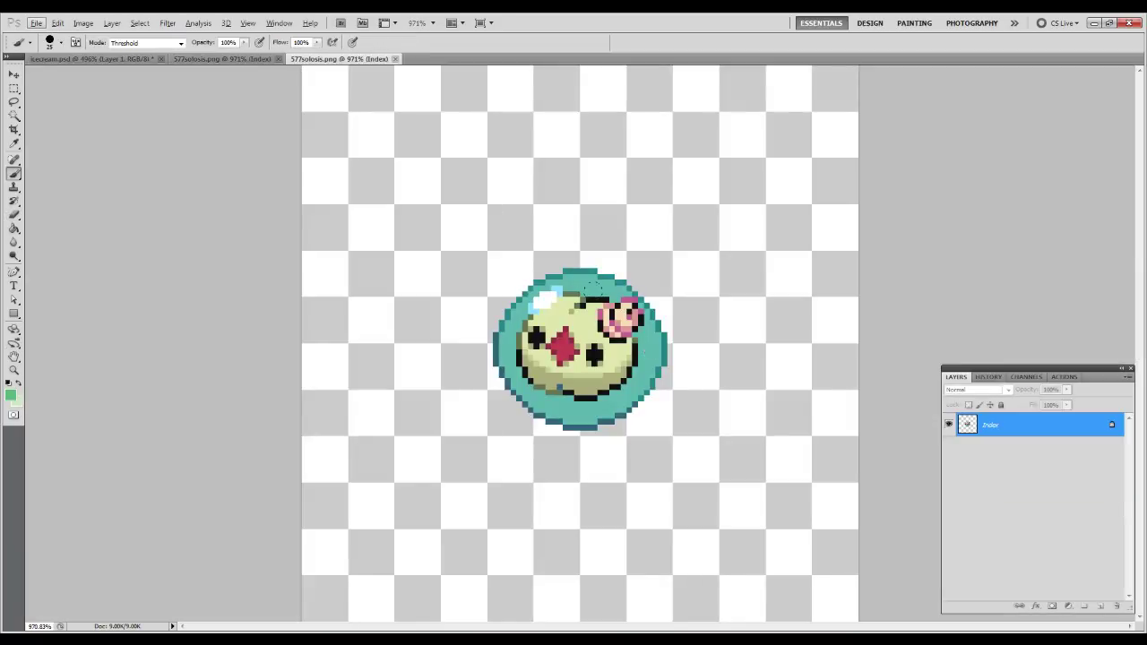
click(224, 59)
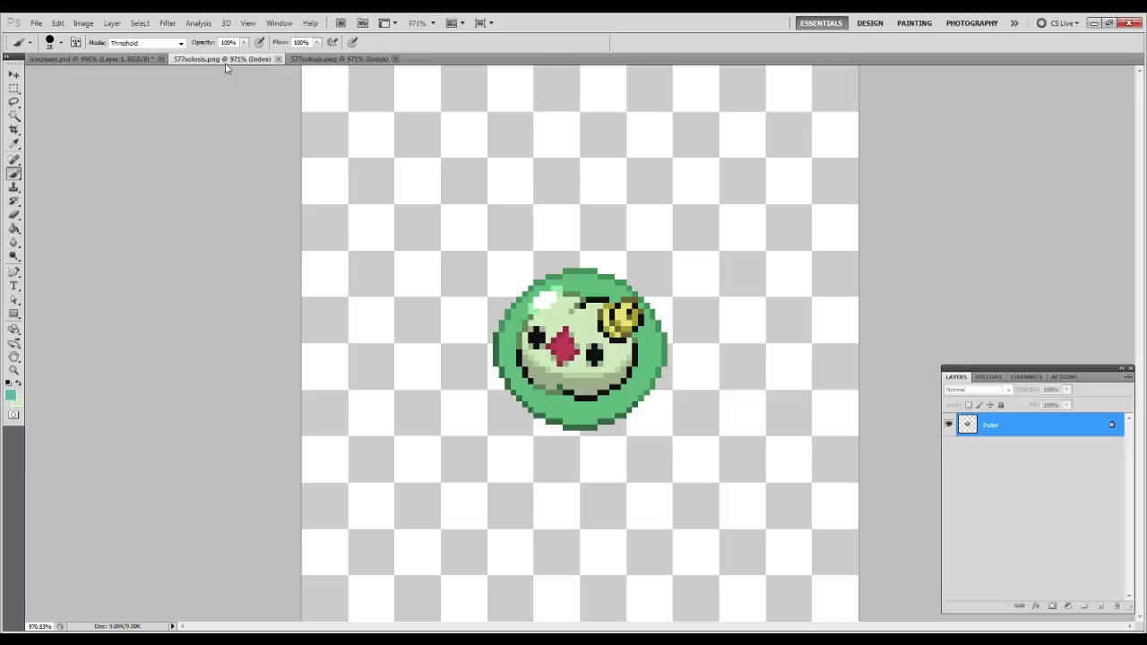
click(303, 60)
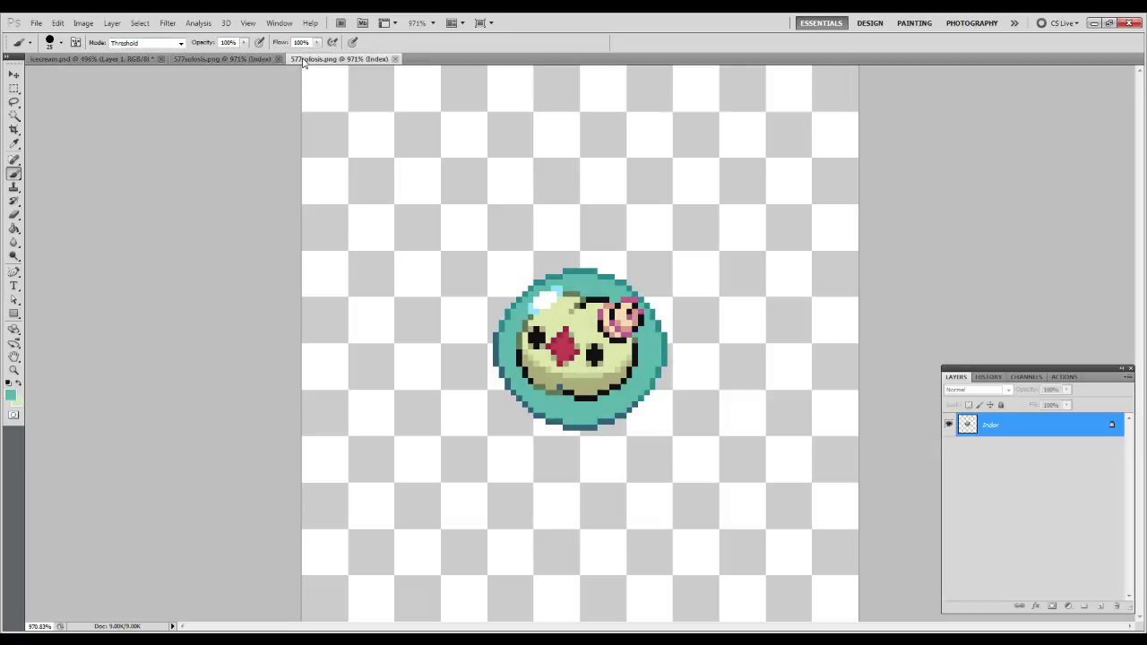
click(204, 59)
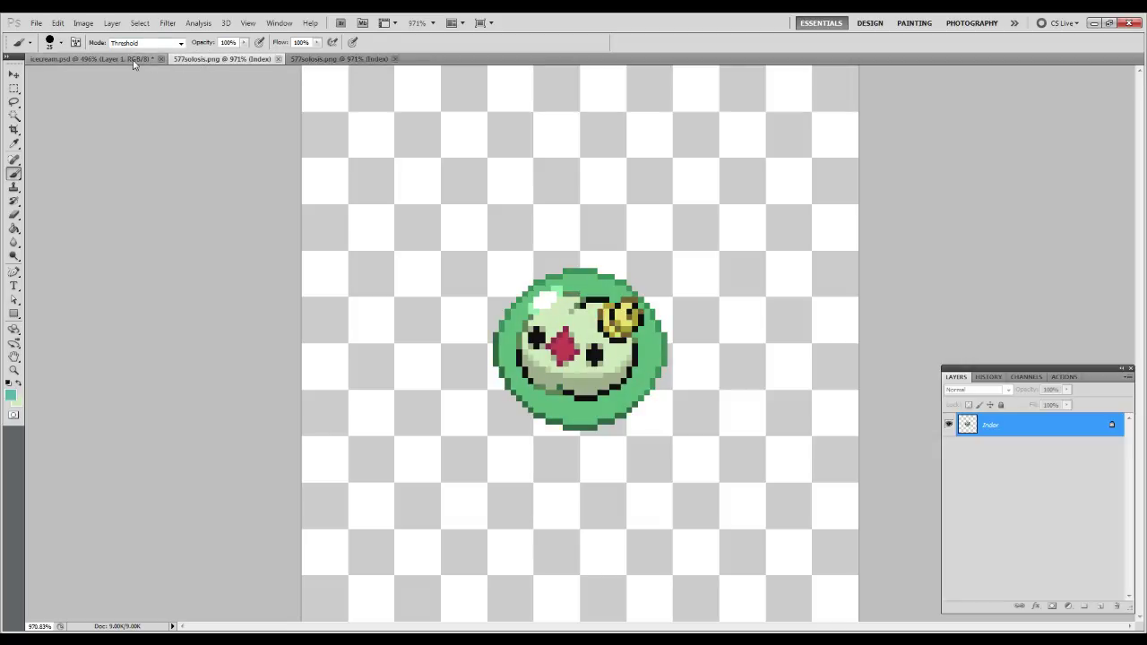
click(135, 59)
Paint the centre of the middle scoop and the band along its upper edge teal on Layer 1.
mouse_move(543, 461)
mouse_down()
mouse_move(502, 251)
mouse_move(430, 376)
mouse_move(628, 206)
mouse_move(523, 188)
mouse_up()
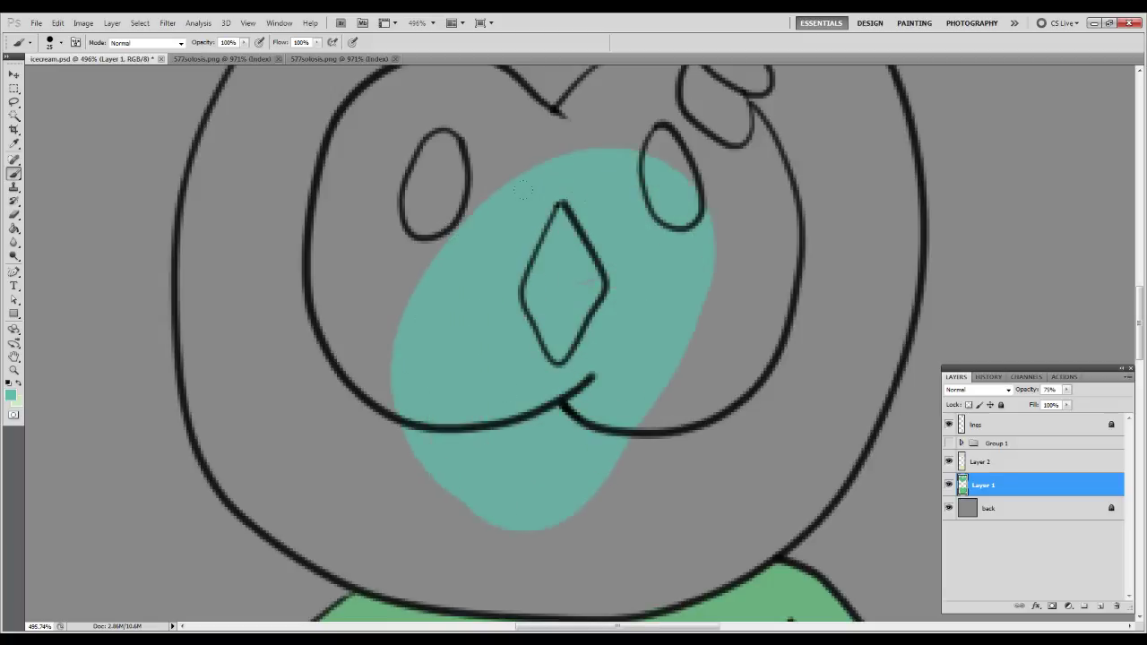
mouse_move(414, 356)
mouse_down()
mouse_move(426, 179)
mouse_move(507, 313)
mouse_up()
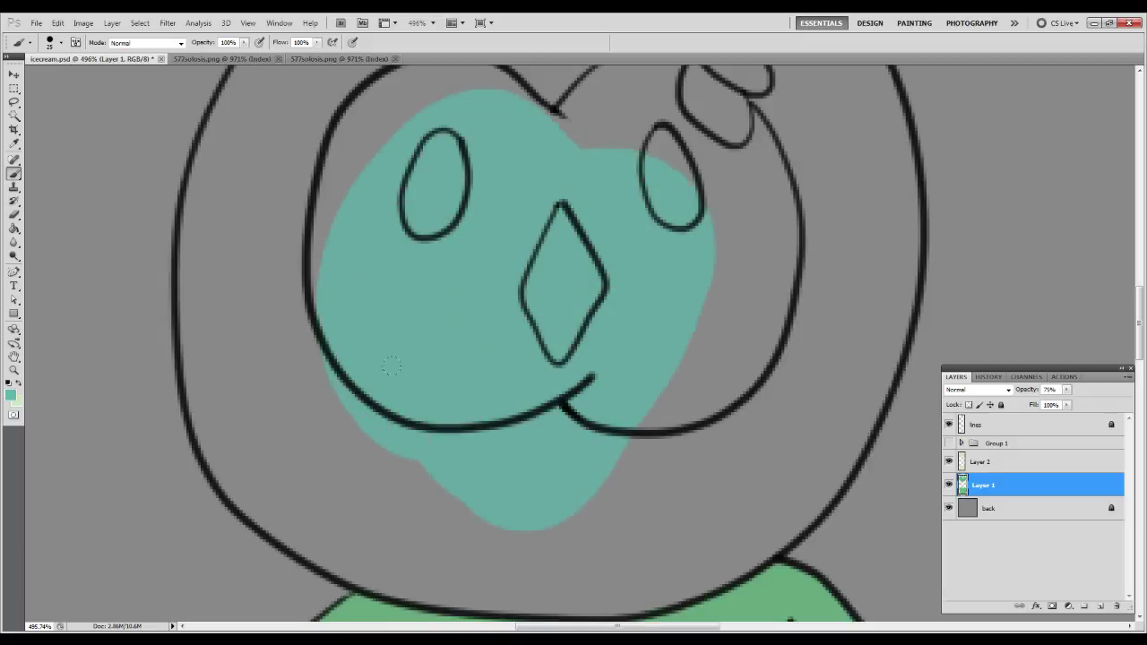
drag(462, 242, 537, 266)
key(n)
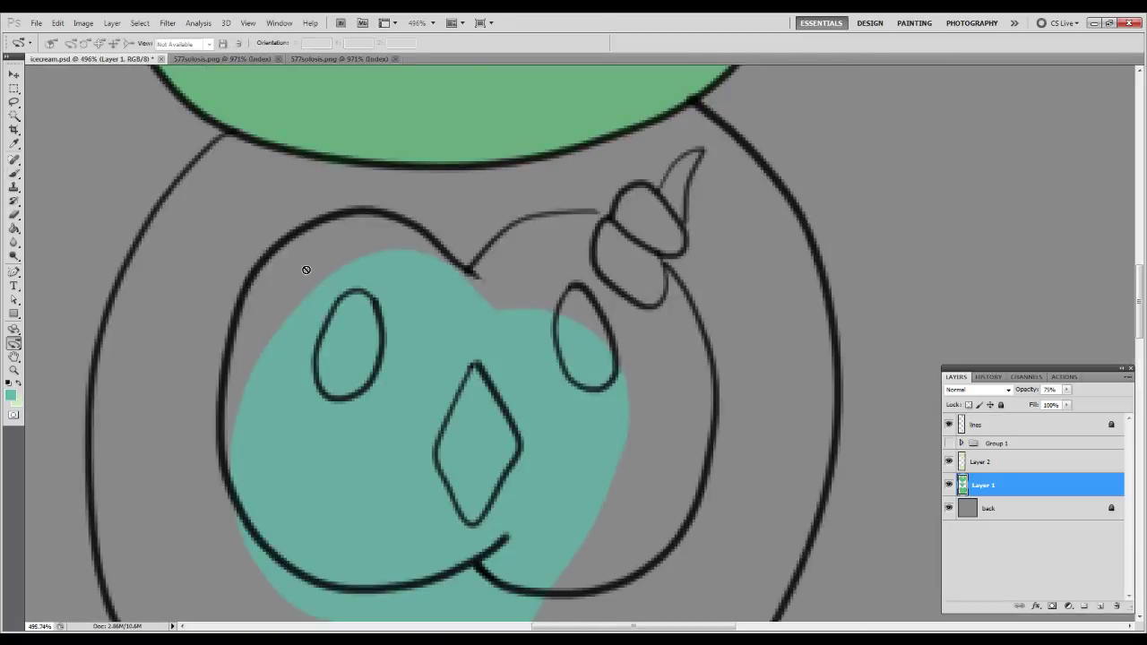
key(b)
mouse_move(206, 145)
mouse_down()
mouse_move(238, 171)
mouse_move(262, 269)
mouse_move(260, 345)
mouse_move(230, 155)
mouse_move(318, 184)
mouse_move(582, 224)
mouse_move(664, 130)
mouse_move(520, 170)
mouse_up()
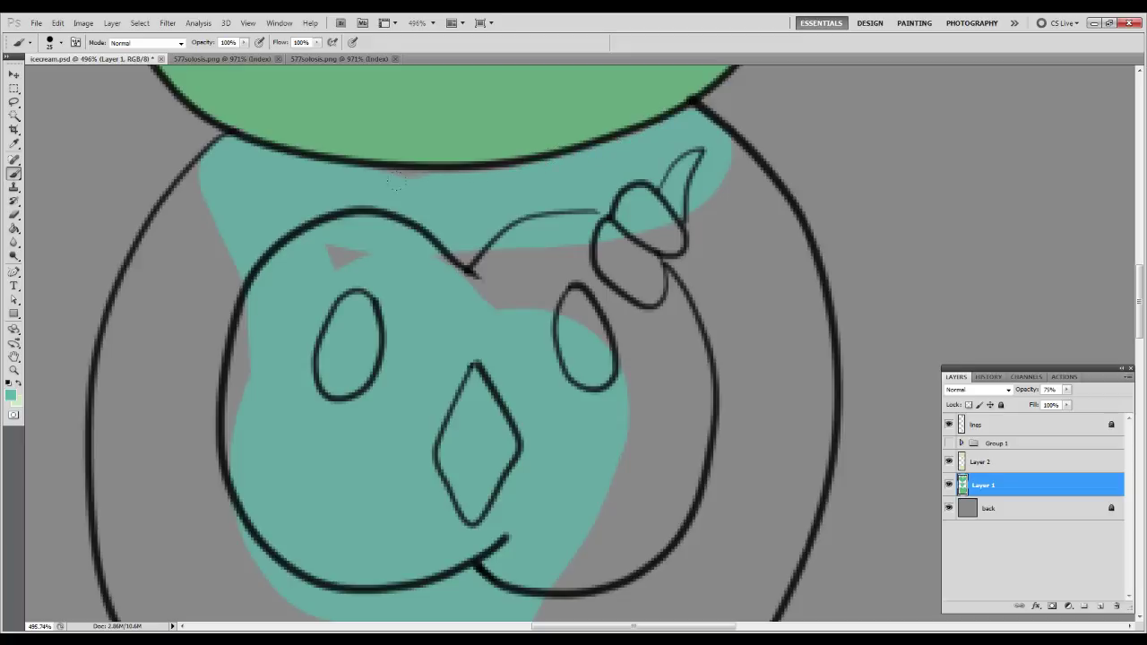
Fill the right half of the middle scoop with teal, covering the face, the swirl and the area up to the outer outline.
mouse_move(626, 139)
mouse_down()
mouse_move(724, 212)
mouse_move(583, 538)
mouse_move(641, 457)
mouse_move(597, 375)
mouse_up()
drag(545, 226, 400, 287)
mouse_move(676, 133)
mouse_down()
mouse_move(772, 260)
mouse_move(787, 207)
mouse_move(798, 322)
mouse_move(825, 309)
mouse_up()
mouse_move(751, 267)
mouse_down()
mouse_move(773, 467)
mouse_move(769, 320)
mouse_move(764, 503)
mouse_move(761, 432)
mouse_move(726, 535)
mouse_move(744, 596)
mouse_move(556, 610)
mouse_move(717, 484)
mouse_up()
drag(465, 453, 743, 364)
drag(621, 242, 576, 313)
click(578, 240)
Fill the left side of the middle scoop with teal up to its outer outline.
mouse_move(535, 192)
mouse_down()
mouse_move(457, 178)
mouse_move(426, 138)
mouse_move(358, 317)
mouse_move(412, 172)
mouse_move(349, 307)
mouse_move(366, 264)
mouse_up()
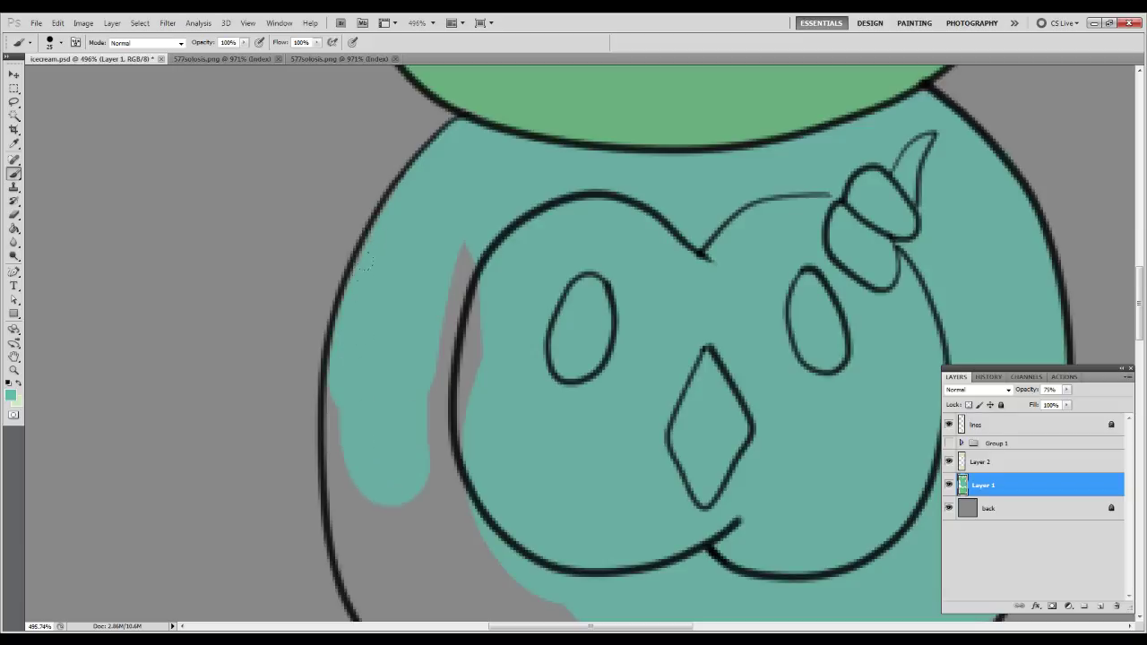
mouse_move(394, 176)
mouse_down()
mouse_move(384, 339)
mouse_move(405, 403)
mouse_move(432, 312)
mouse_move(484, 484)
mouse_up()
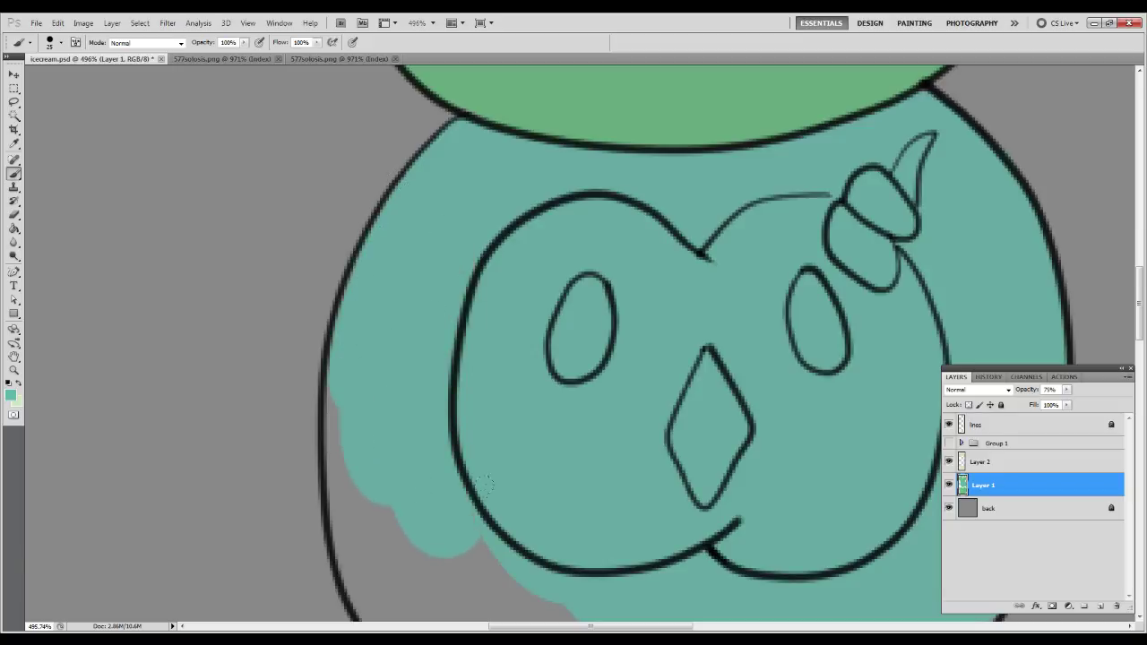
drag(472, 443, 409, 266)
drag(300, 193, 345, 394)
drag(287, 285, 317, 400)
Fill the lower part of the middle scoop with teal down to the outline above the bottom scoop.
mouse_move(386, 421)
mouse_down()
mouse_move(448, 489)
mouse_move(484, 430)
mouse_move(555, 524)
mouse_move(623, 516)
mouse_up()
mouse_move(619, 448)
mouse_down()
mouse_move(743, 484)
mouse_move(757, 471)
mouse_up()
drag(683, 418, 610, 329)
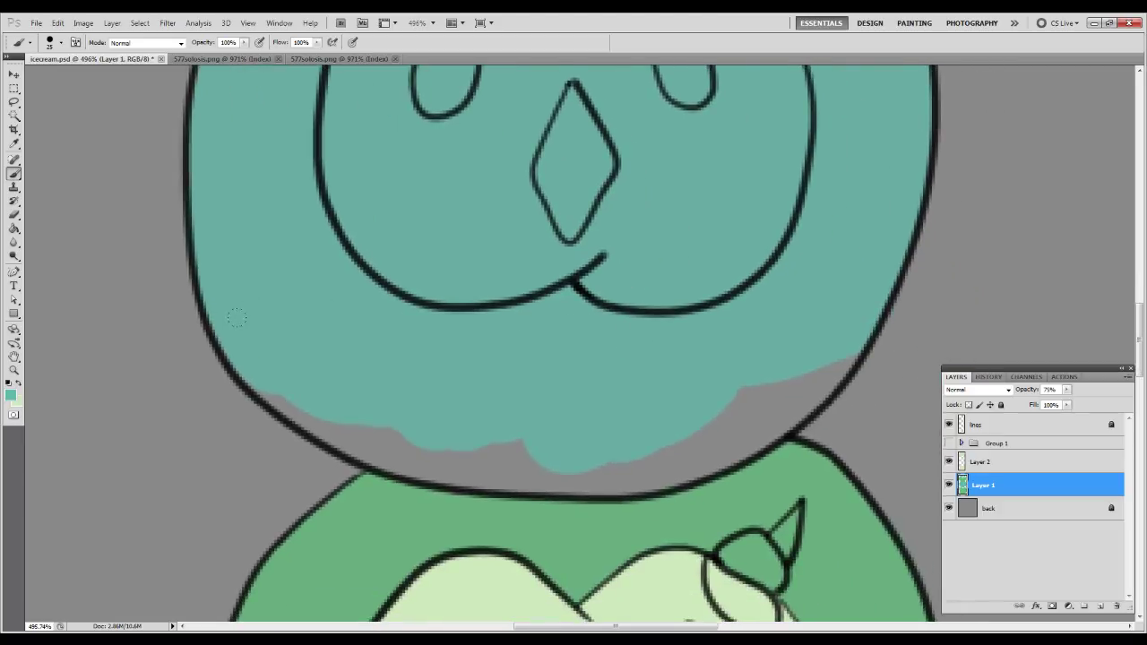
mouse_move(243, 325)
mouse_down()
mouse_move(290, 360)
mouse_move(257, 334)
mouse_move(274, 353)
mouse_move(435, 414)
mouse_move(369, 405)
mouse_move(291, 370)
mouse_up()
mouse_move(395, 413)
mouse_down()
mouse_move(529, 471)
mouse_move(834, 372)
mouse_move(824, 399)
mouse_up()
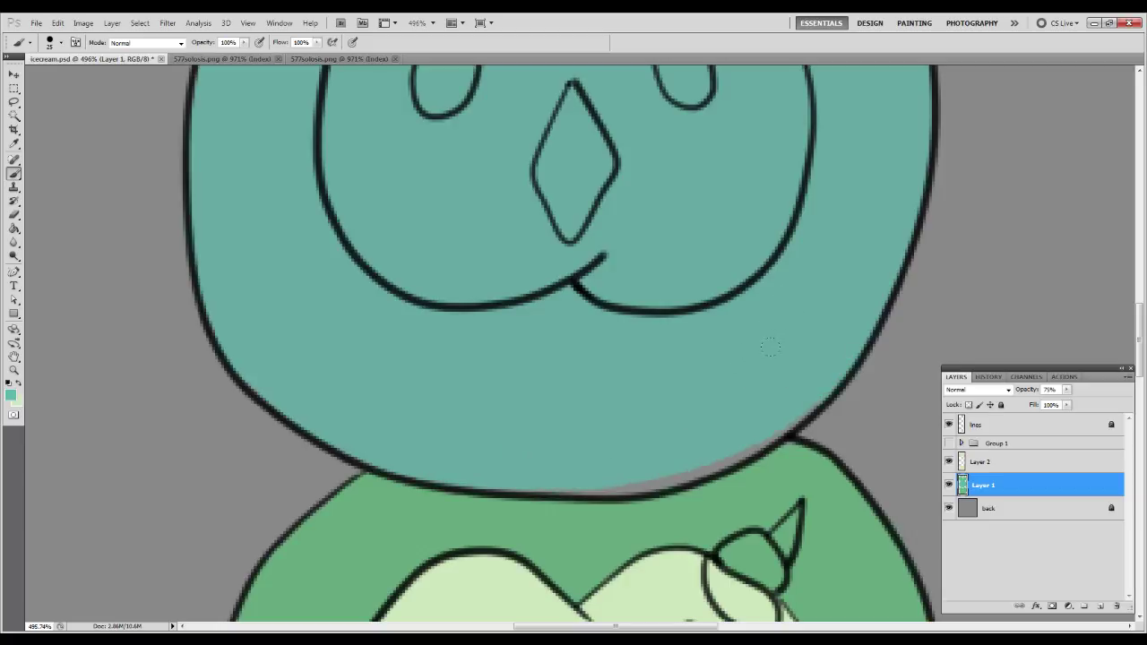
mouse_move(712, 389)
mouse_down()
mouse_move(637, 422)
mouse_move(535, 429)
mouse_up()
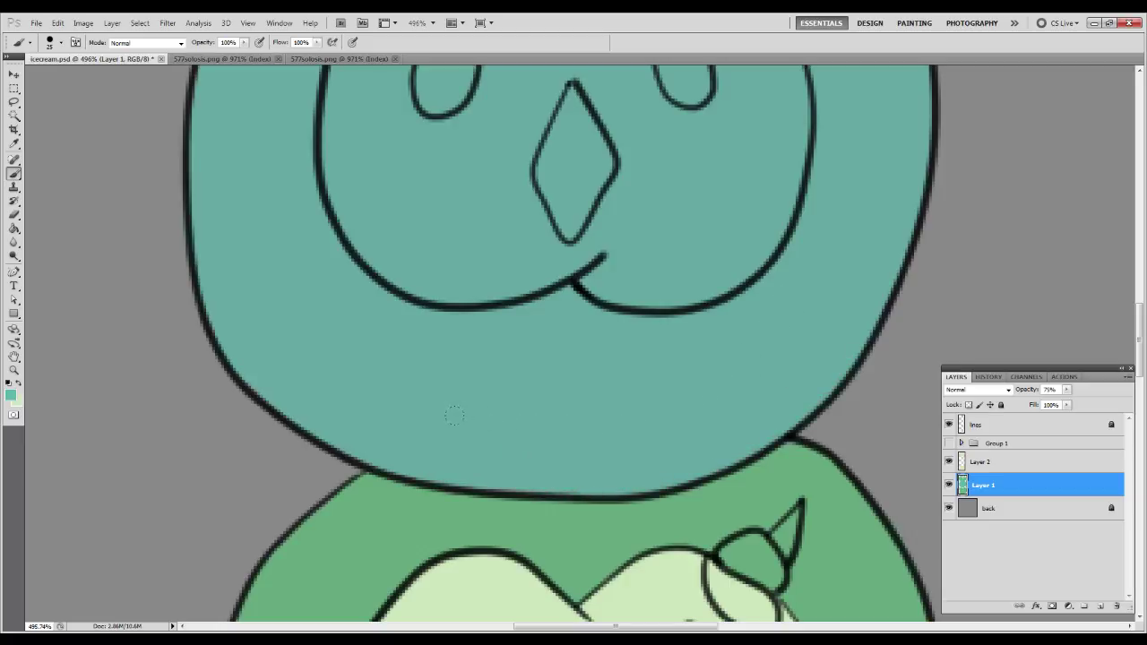
Restore Layer 1 to 100% opacity and clip Layer 2 to it again, keeping the two layers separate.
key(ctrl+0)
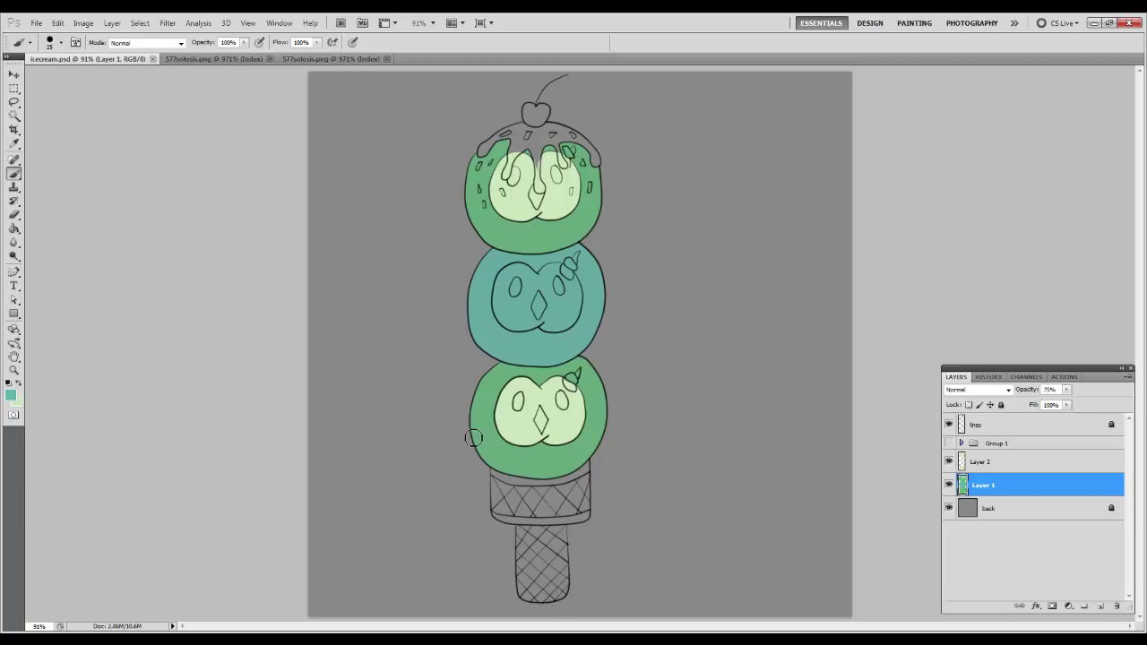
click(1067, 390)
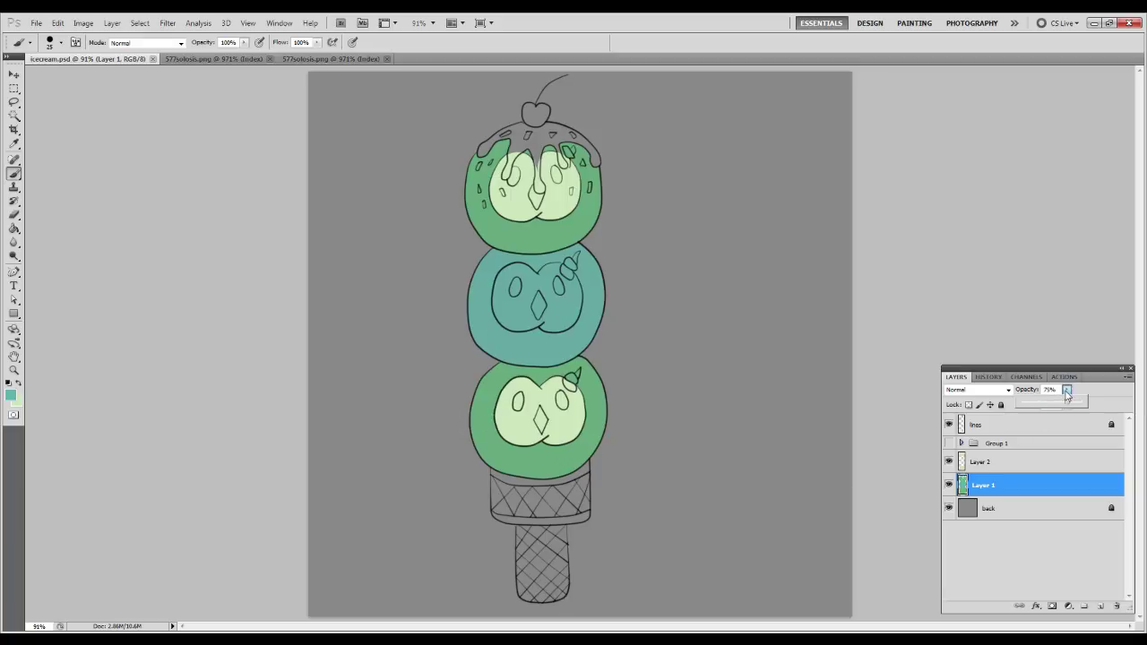
drag(1067, 404, 1112, 403)
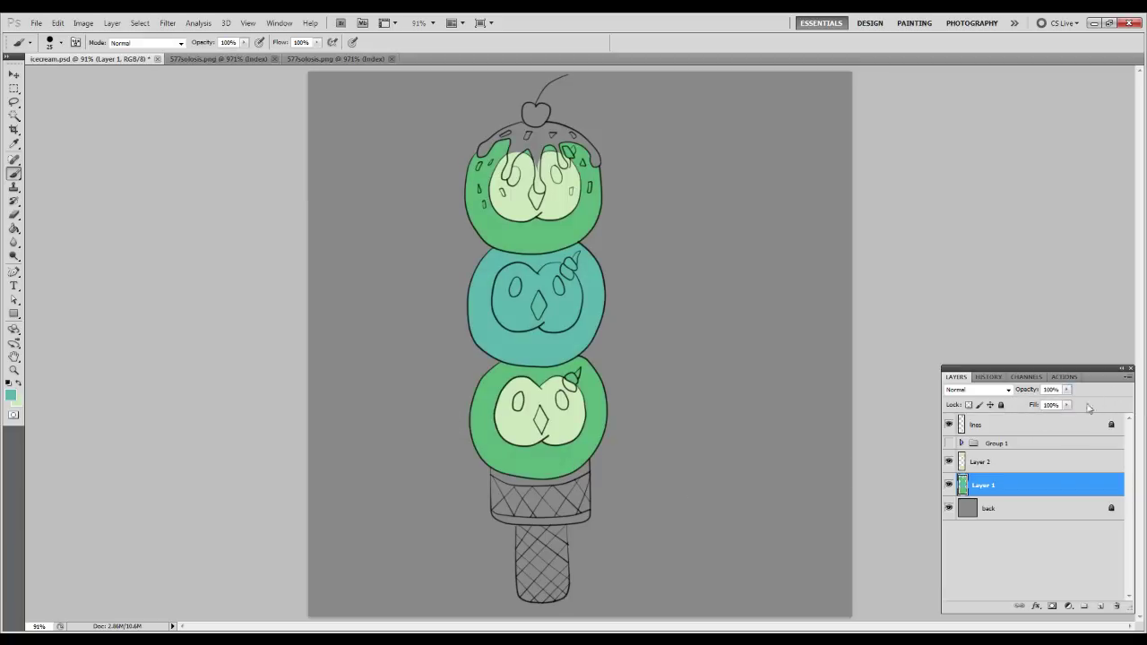
click(1040, 462)
key(ctrl+alt+g)
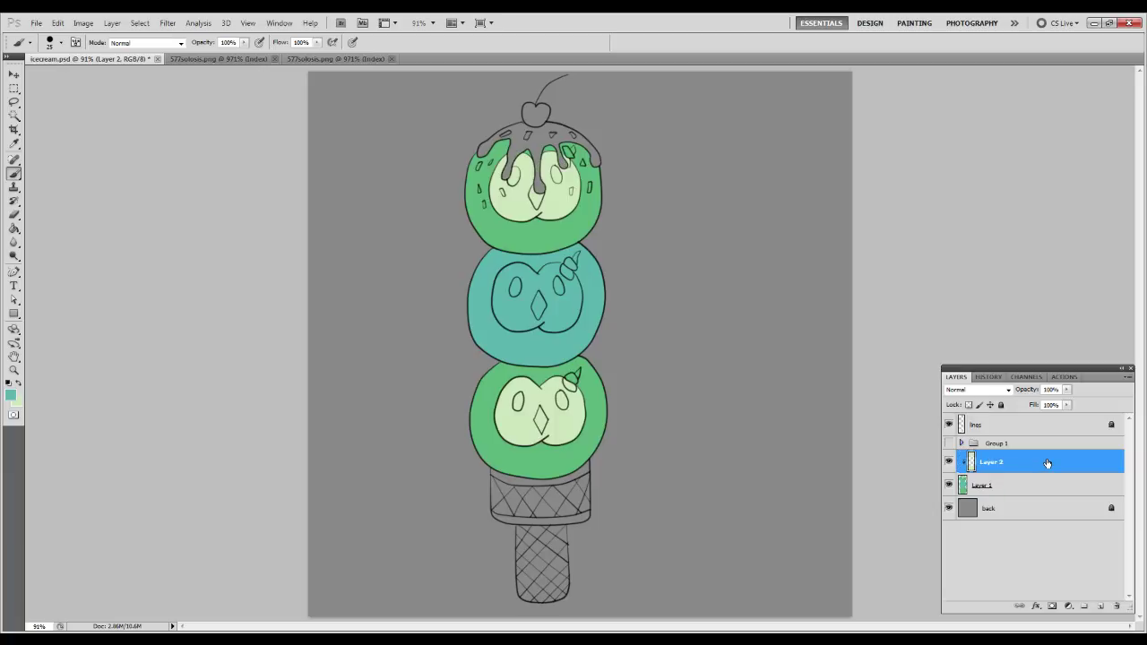
key(ctrl+e)
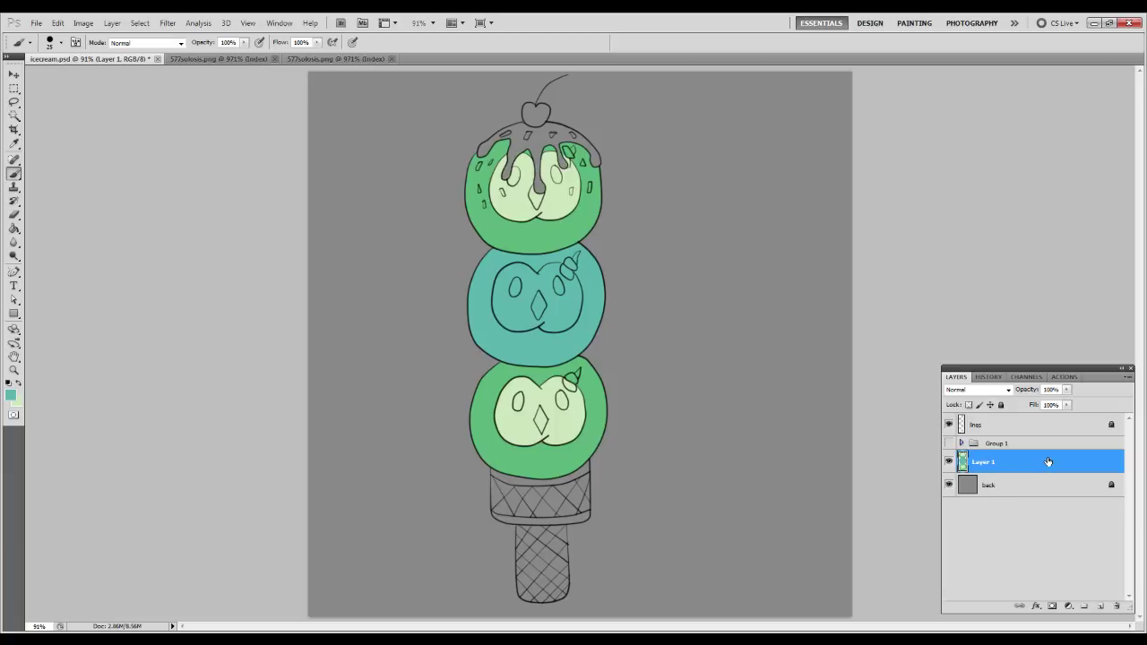
key(ctrl+z)
Place clipped duplicates of Group 1's light and shade layers outside the group, directly above Layer 2.
click(963, 443)
click(1002, 487)
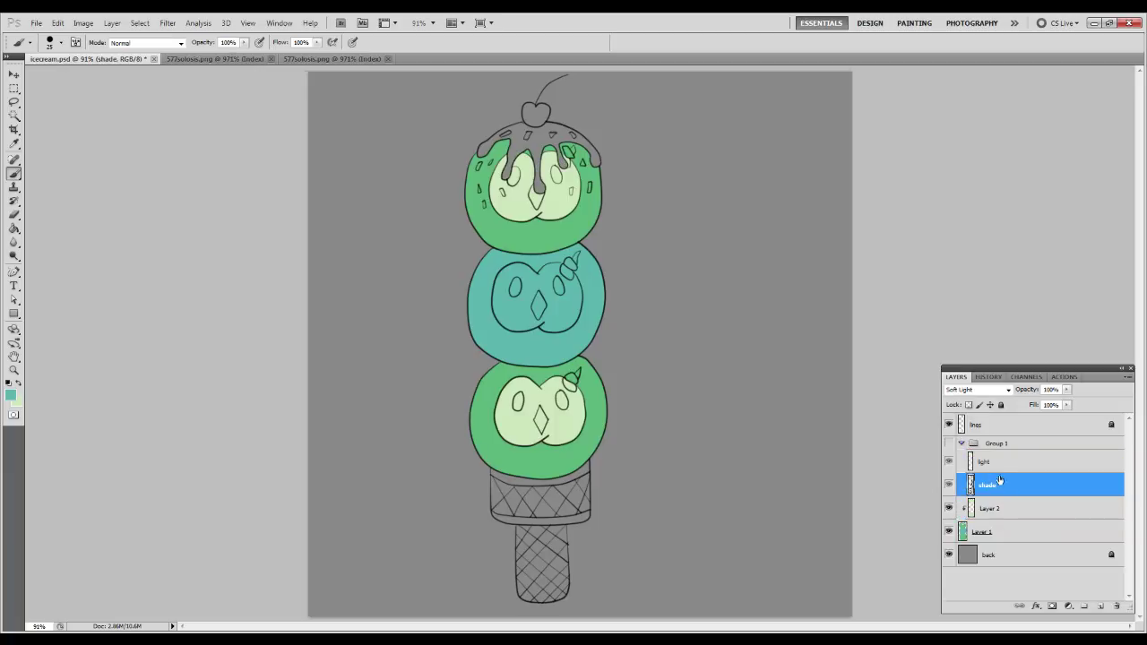
shift+click(996, 461)
right_click(996, 470)
click(1044, 228)
key(Return)
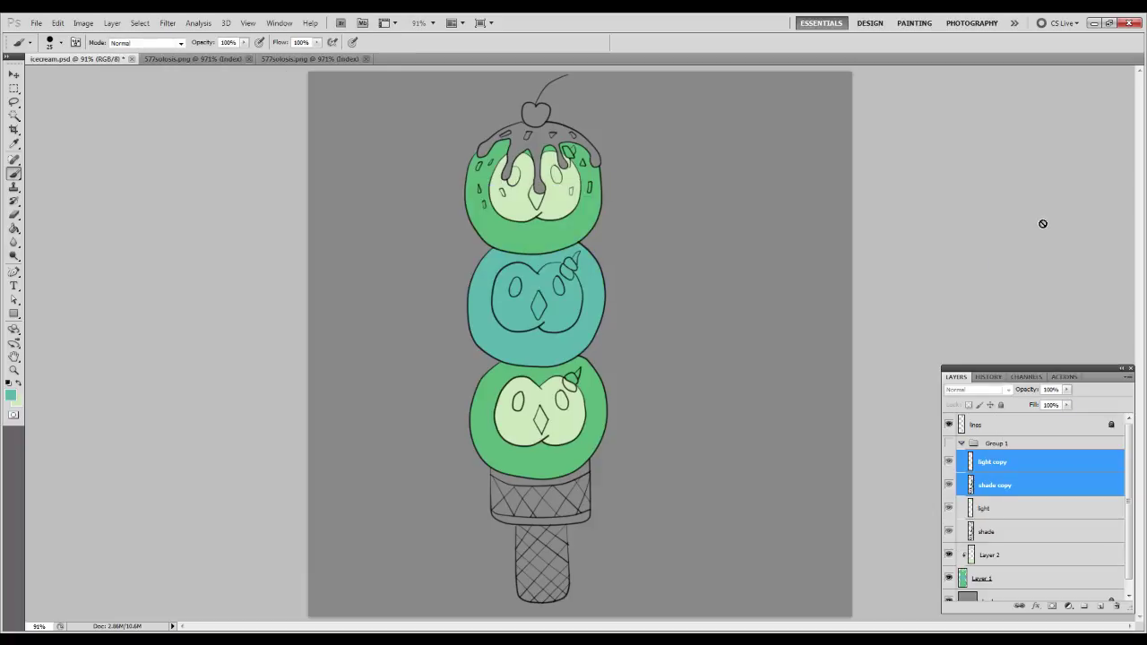
drag(993, 466, 986, 546)
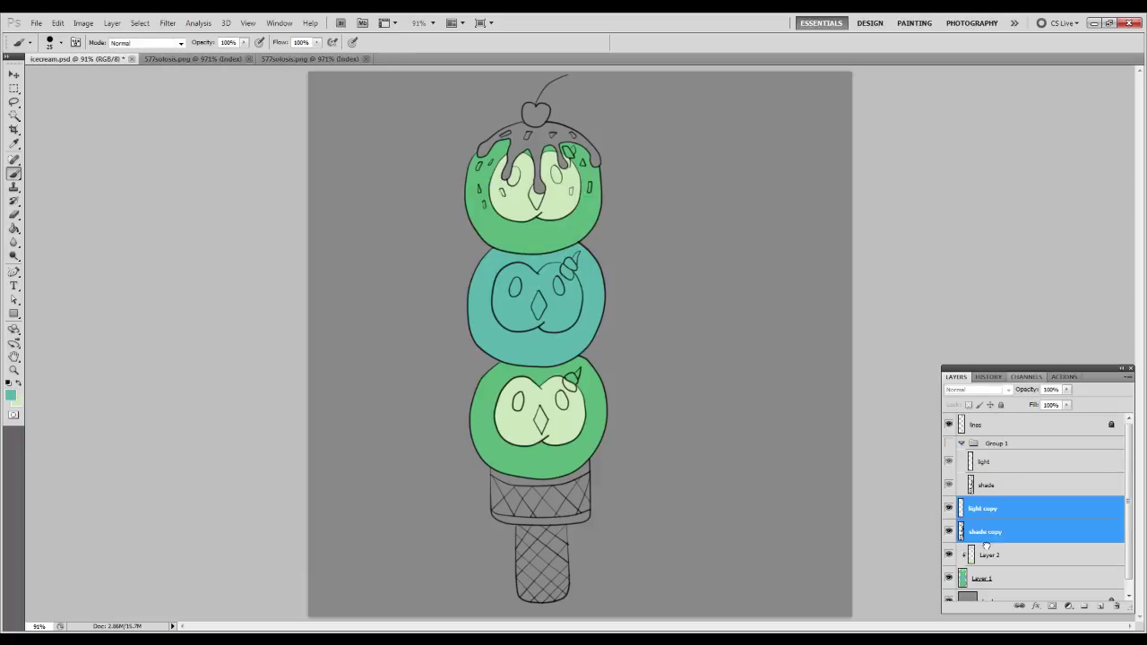
click(962, 443)
Apply a Gaussian Blur with a 7-pixel radius to the shade copy layer and the same blur to the light copy layer.
click(1013, 484)
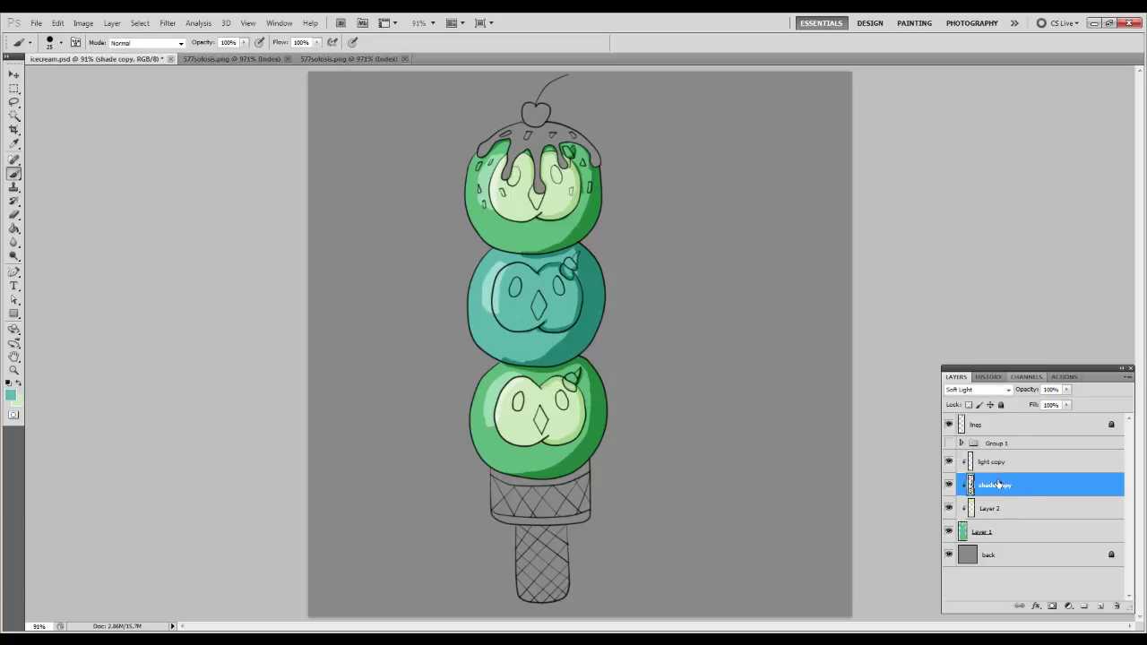
click(177, 26)
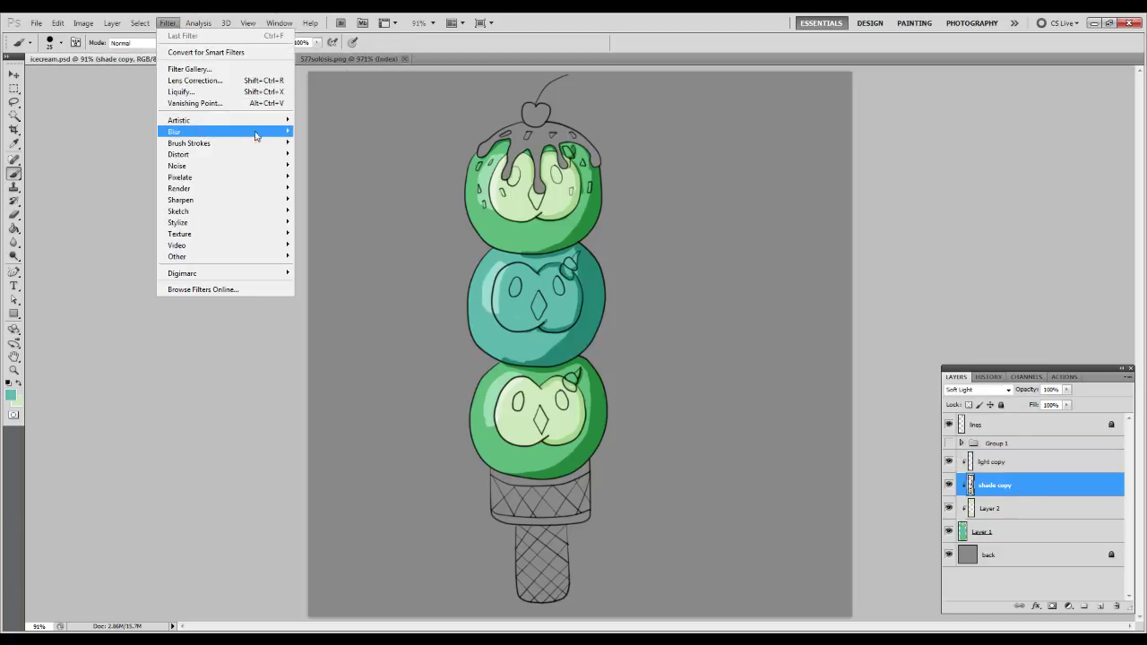
mouse_move(246, 132)
click(325, 177)
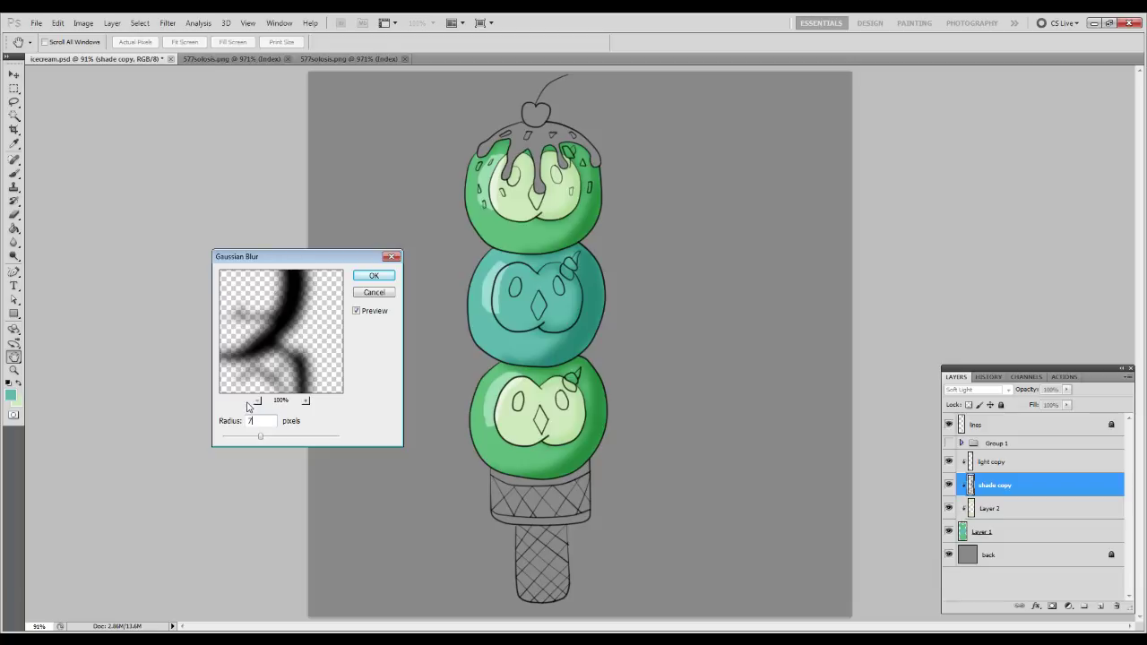
key(Return)
click(999, 462)
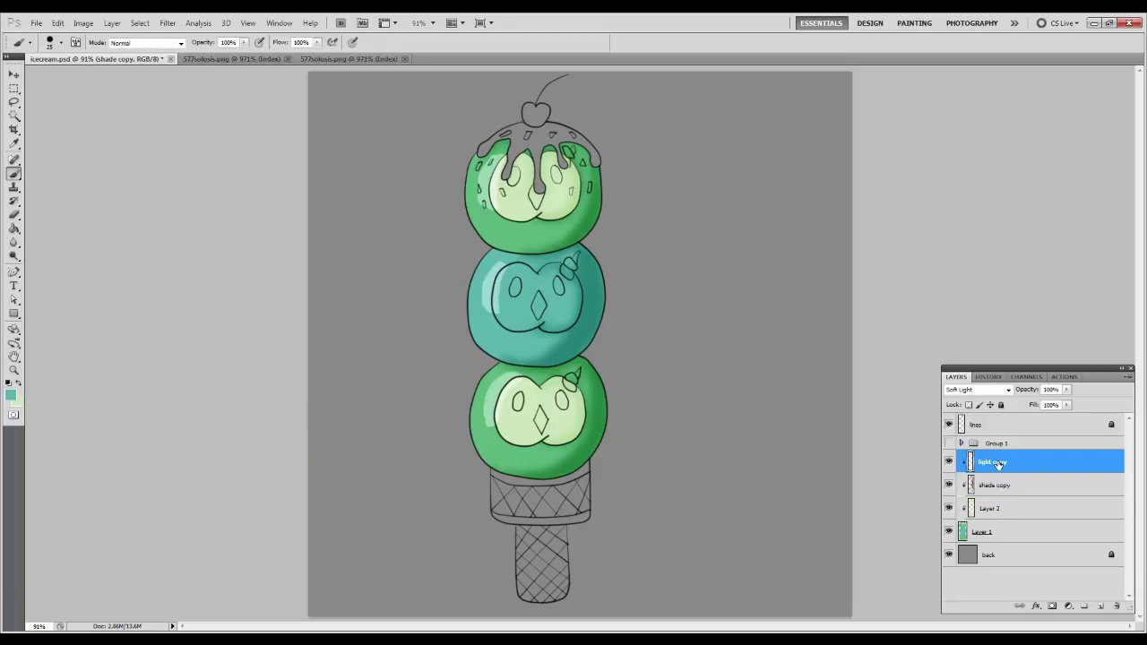
key(ctrl+f)
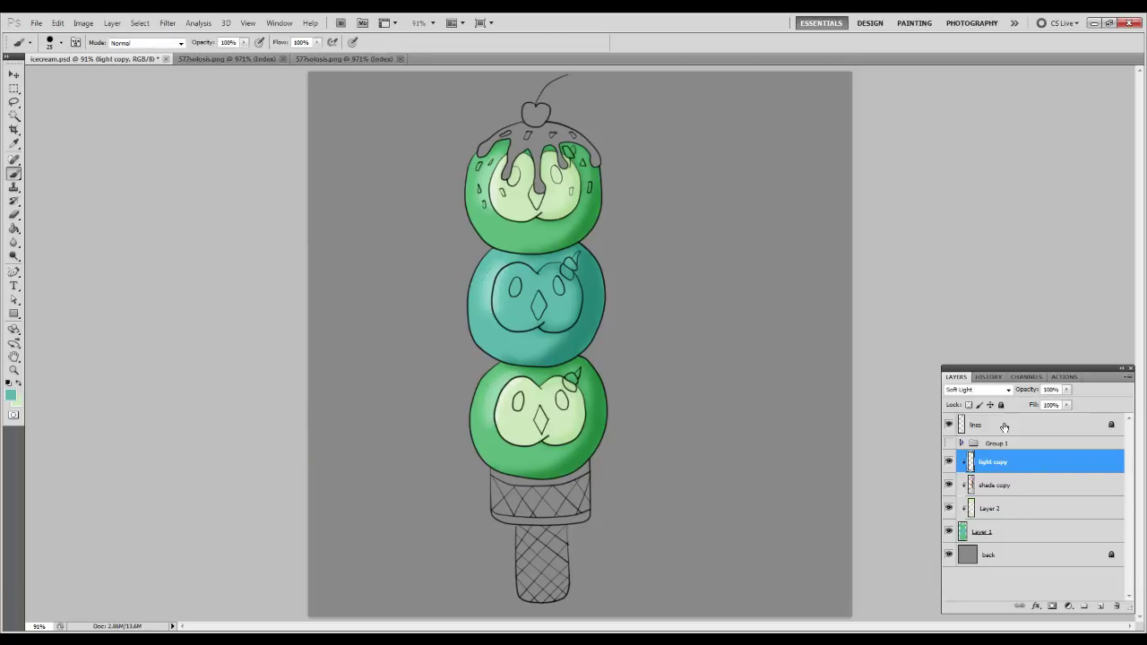
Lower the light copy layer's opacity to 75%.
text(50)
key(Return)
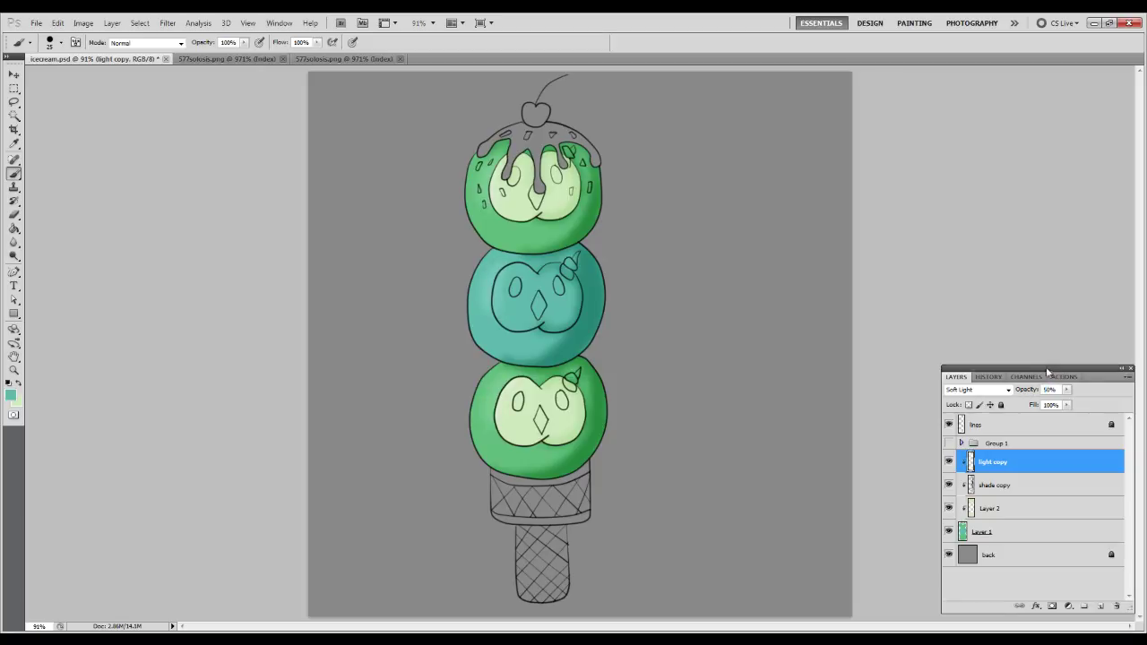
text(75)
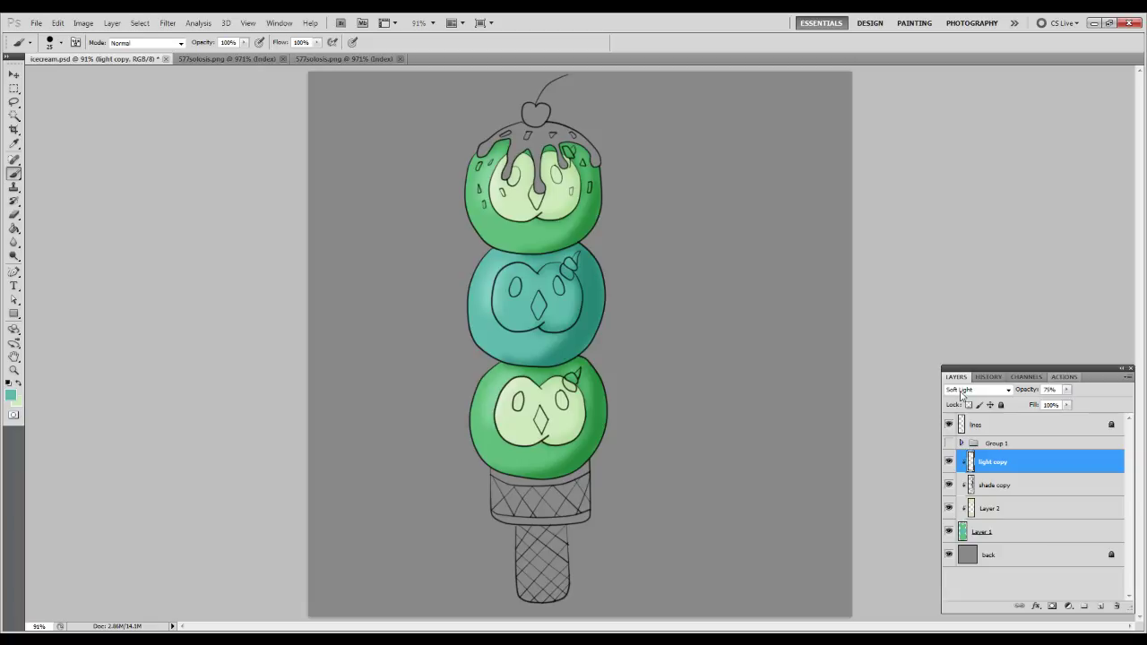
Add a new layer above the lines layer and clip it to the lines.
click(991, 430)
click(1100, 607)
key(ctrl+alt+g)
Add a layer mask to Layer 1 and ready a small black brush for the top scoop's sprinkles.
key(z)
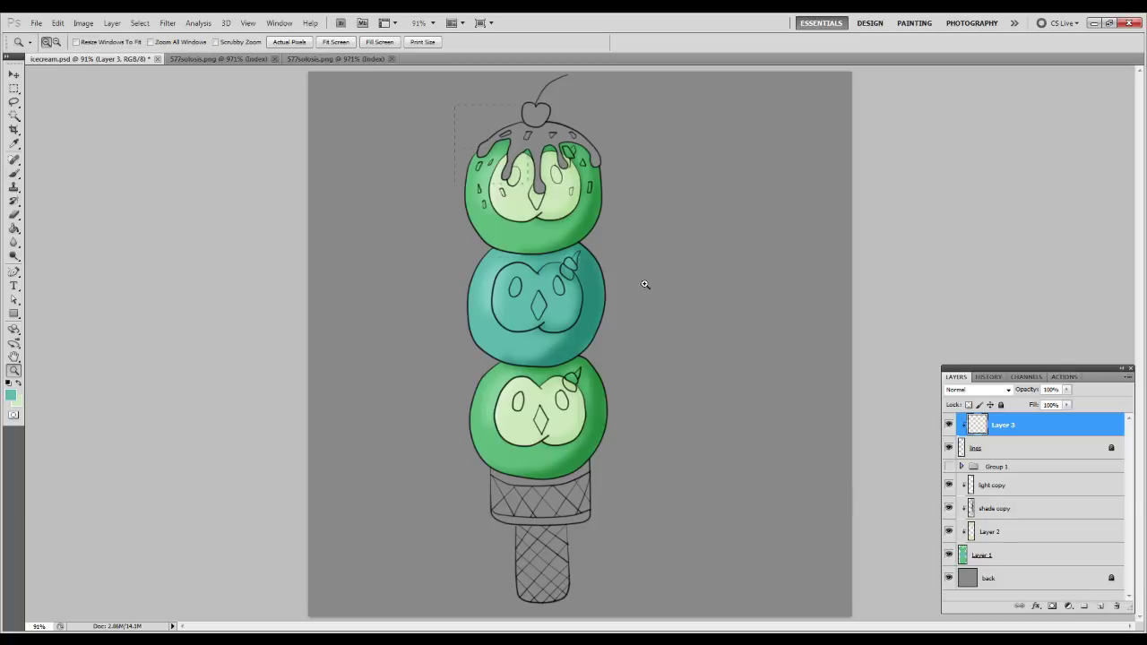
click(668, 303)
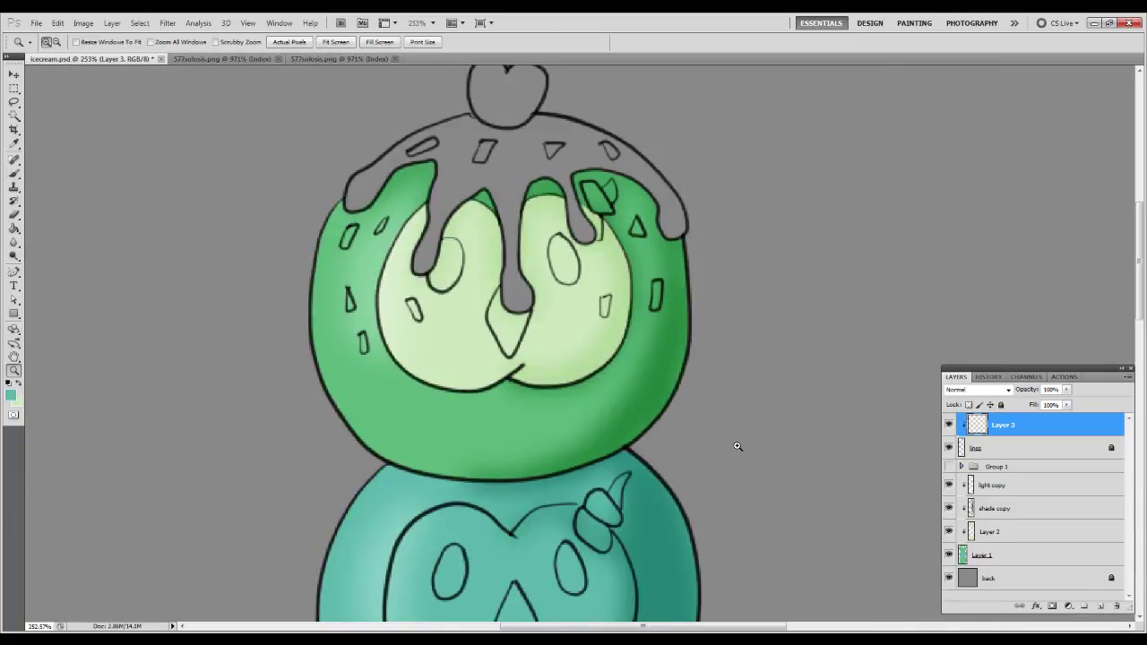
click(282, 97)
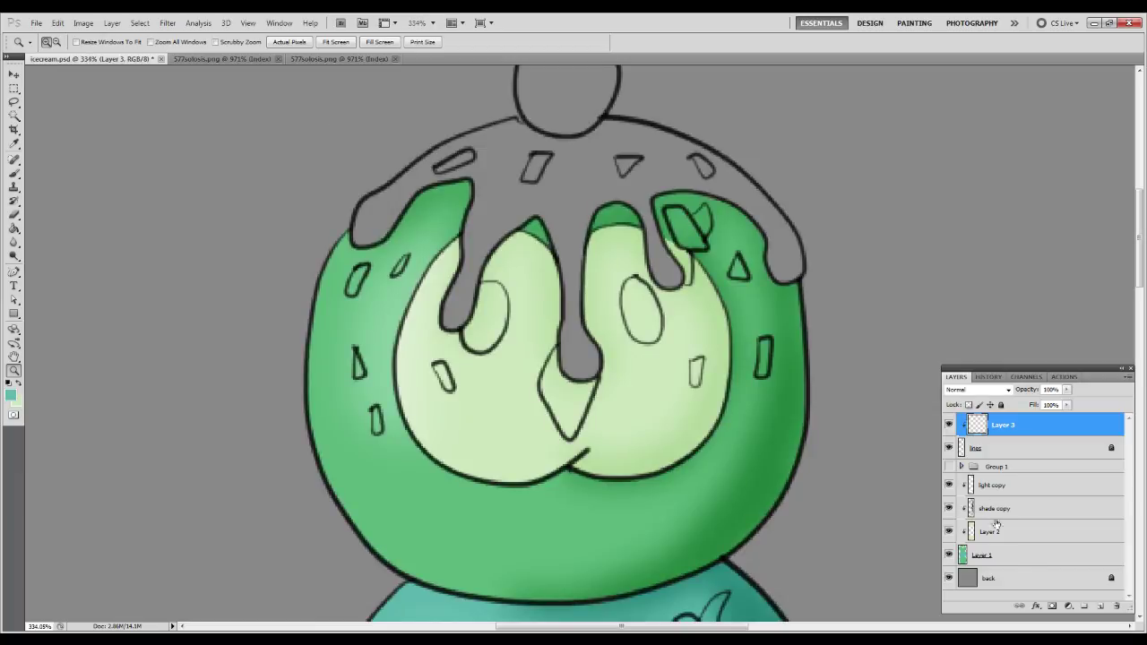
click(1013, 563)
click(1052, 607)
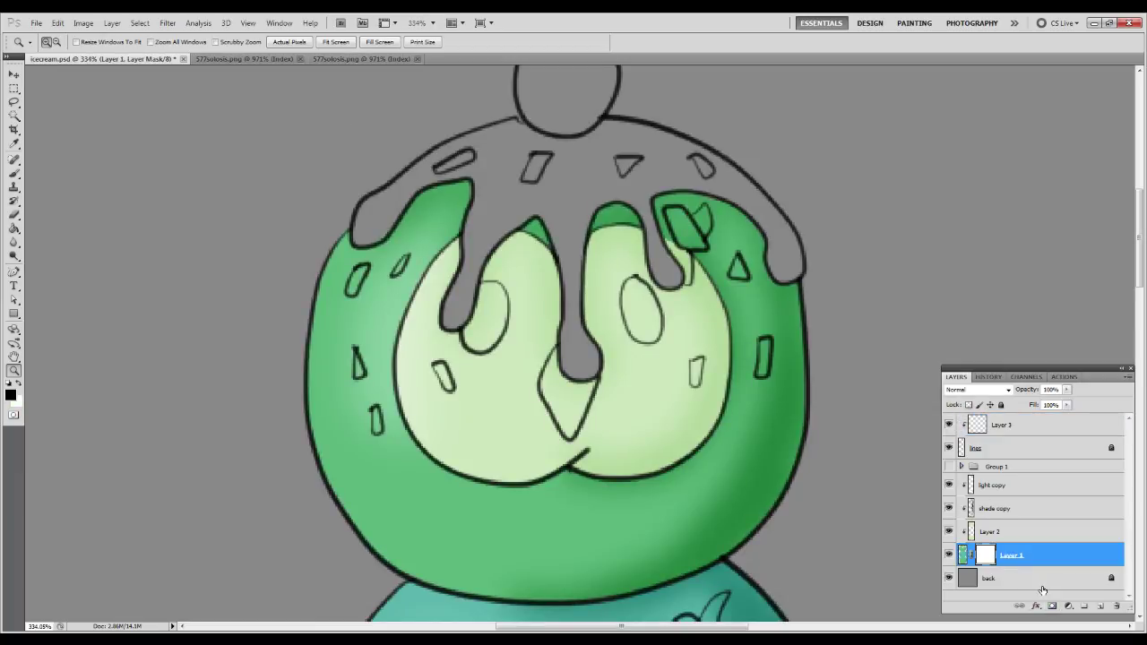
key(b)
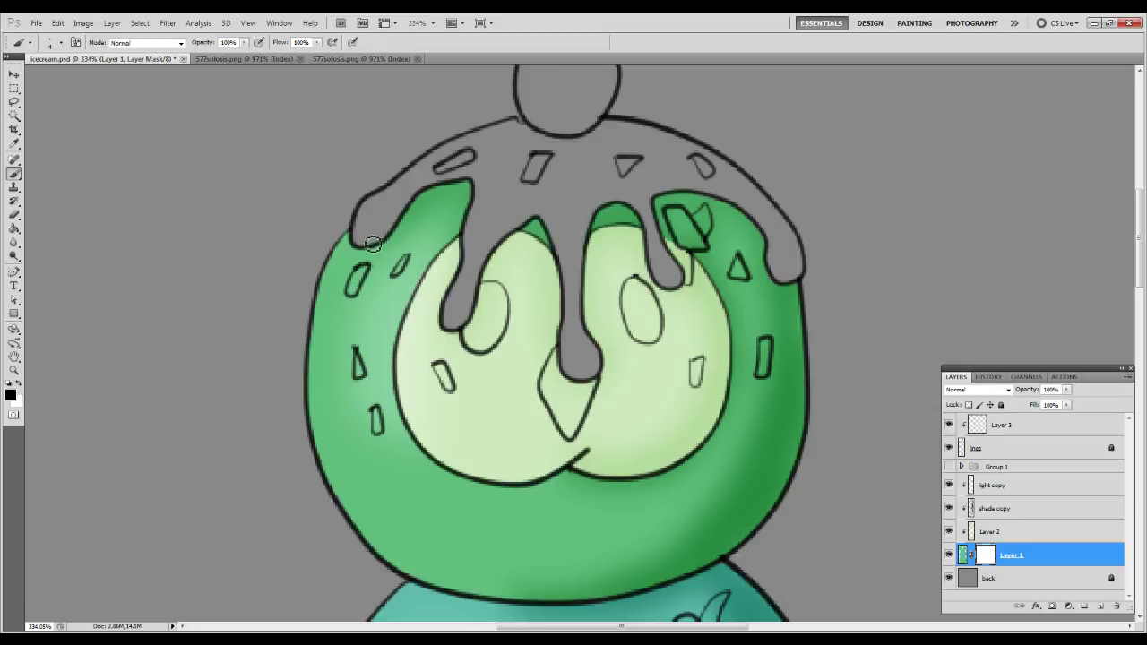
Paint on Layer 1's mask to hide the green inside the top scoop's left-side sprinkles and part of the sprinkle overlapping the horn.
drag(408, 263, 406, 267)
key(])
key(x)
mouse_move(364, 269)
mouse_down()
mouse_move(355, 306)
mouse_move(357, 293)
mouse_up()
key(x)
mouse_move(356, 293)
mouse_down()
mouse_move(361, 282)
mouse_move(355, 295)
mouse_up()
drag(359, 363, 363, 379)
drag(605, 345, 477, 369)
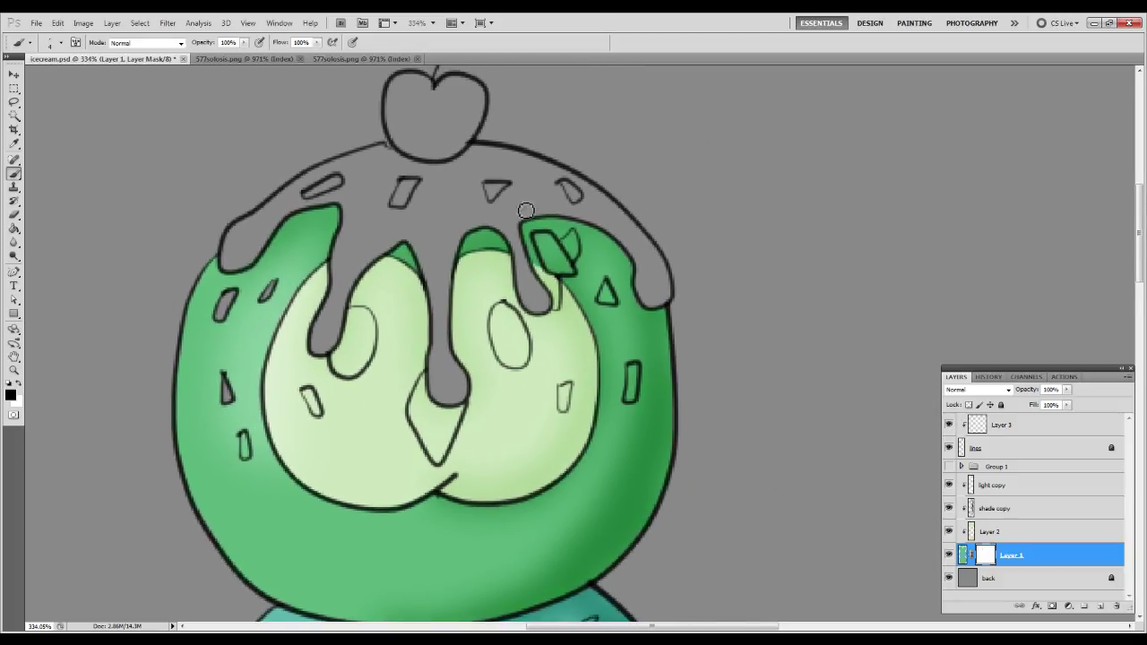
drag(542, 244, 555, 266)
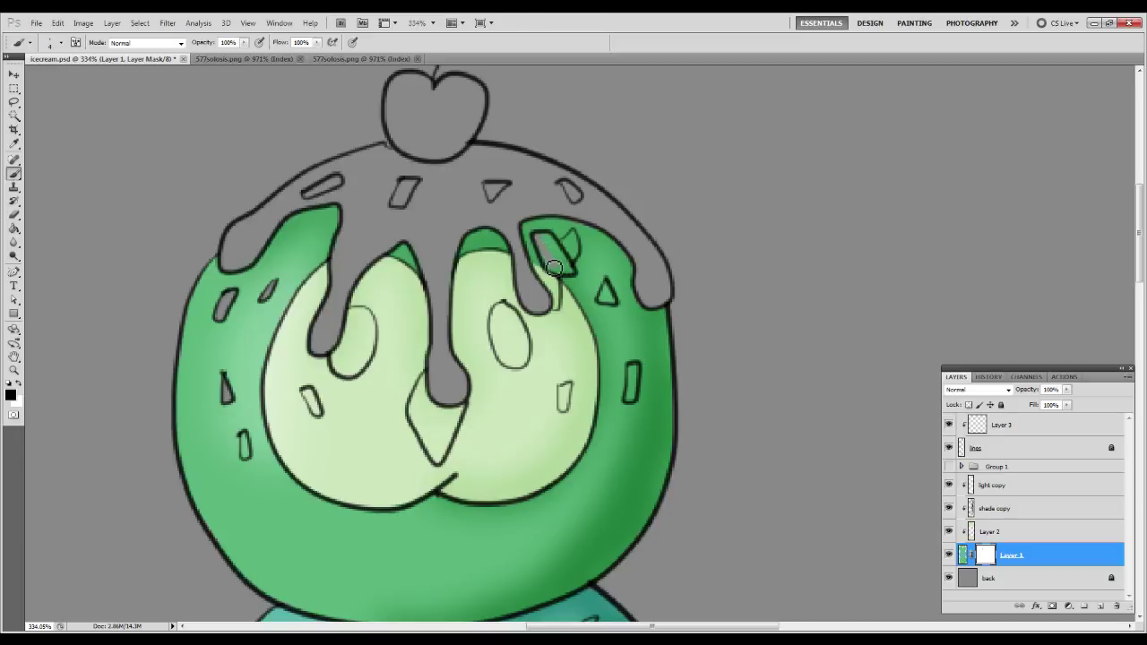
Erase the pale green on Layer 2 between the right drip and the sprinkle overlapping the horn.
click(995, 530)
key(e)
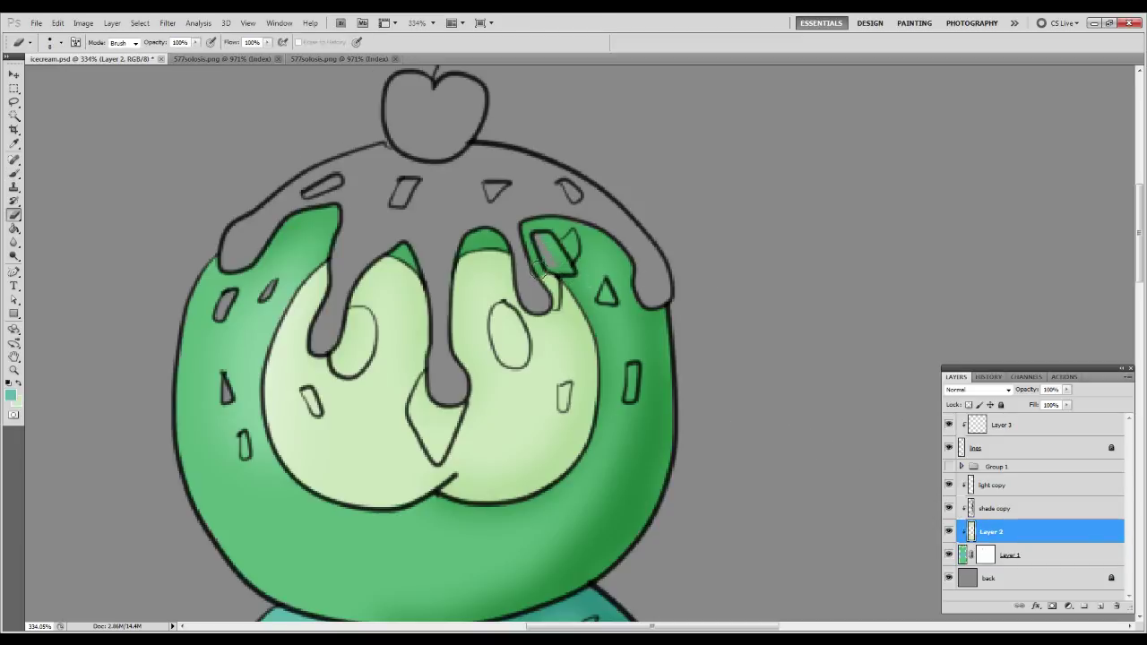
mouse_move(546, 274)
mouse_down()
mouse_move(551, 306)
mouse_move(550, 270)
mouse_up()
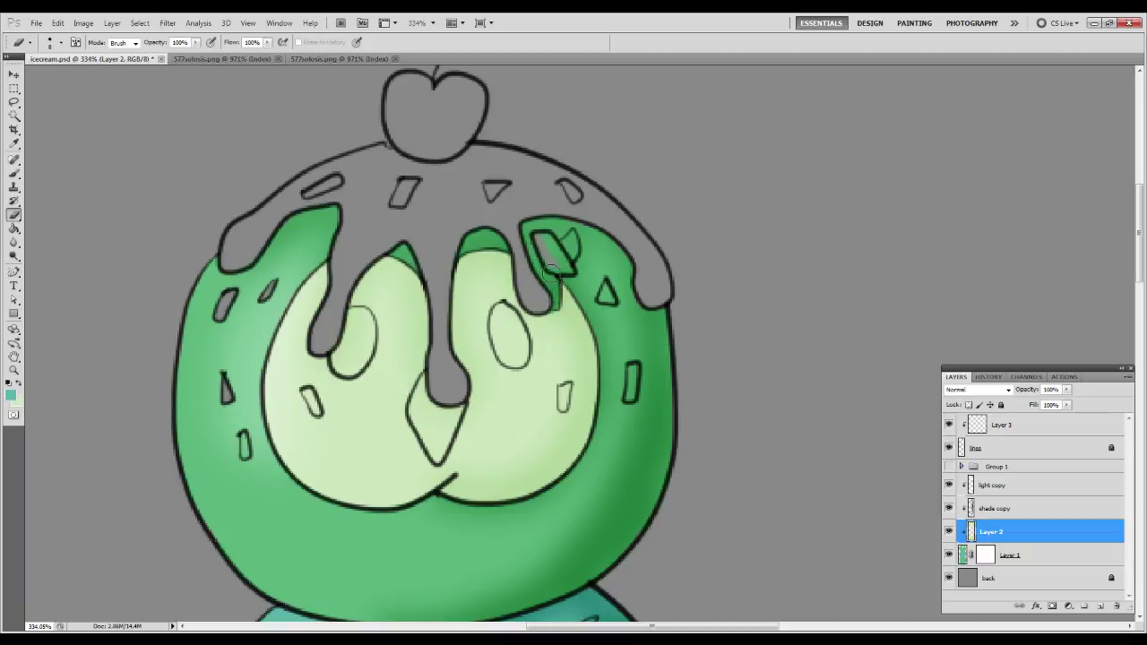
key(s)
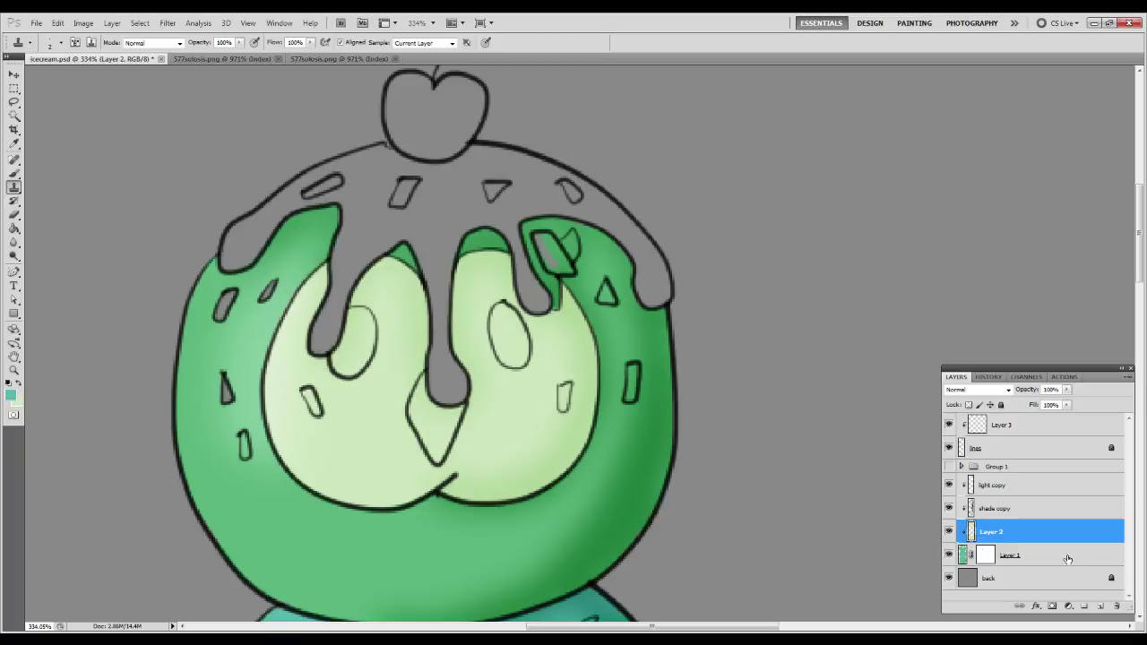
Mask out Layer 1's colour inside the top scoop's right-side sprinkles, including the one on the right of the face.
click(984, 555)
key(b)
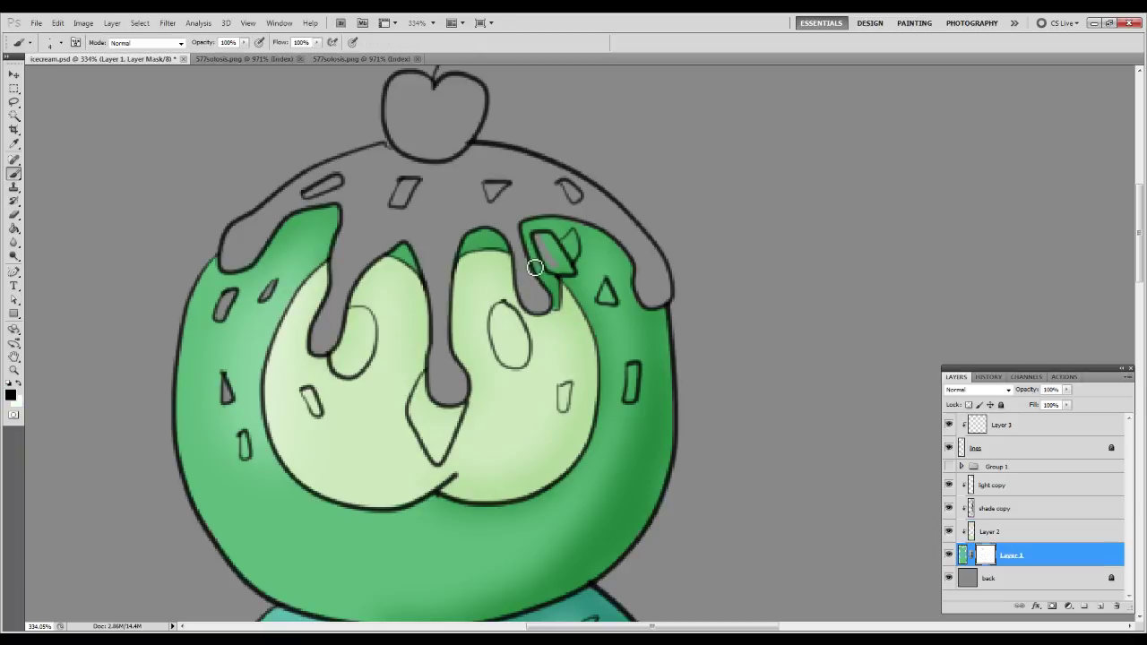
mouse_move(555, 247)
mouse_down()
mouse_move(557, 246)
mouse_move(575, 276)
mouse_move(553, 257)
mouse_move(556, 276)
mouse_move(560, 260)
mouse_move(565, 272)
mouse_move(549, 252)
mouse_move(609, 294)
mouse_up()
mouse_move(631, 368)
mouse_down()
mouse_move(633, 404)
mouse_move(640, 374)
mouse_up()
drag(563, 405, 575, 395)
key(s)
key(alt)
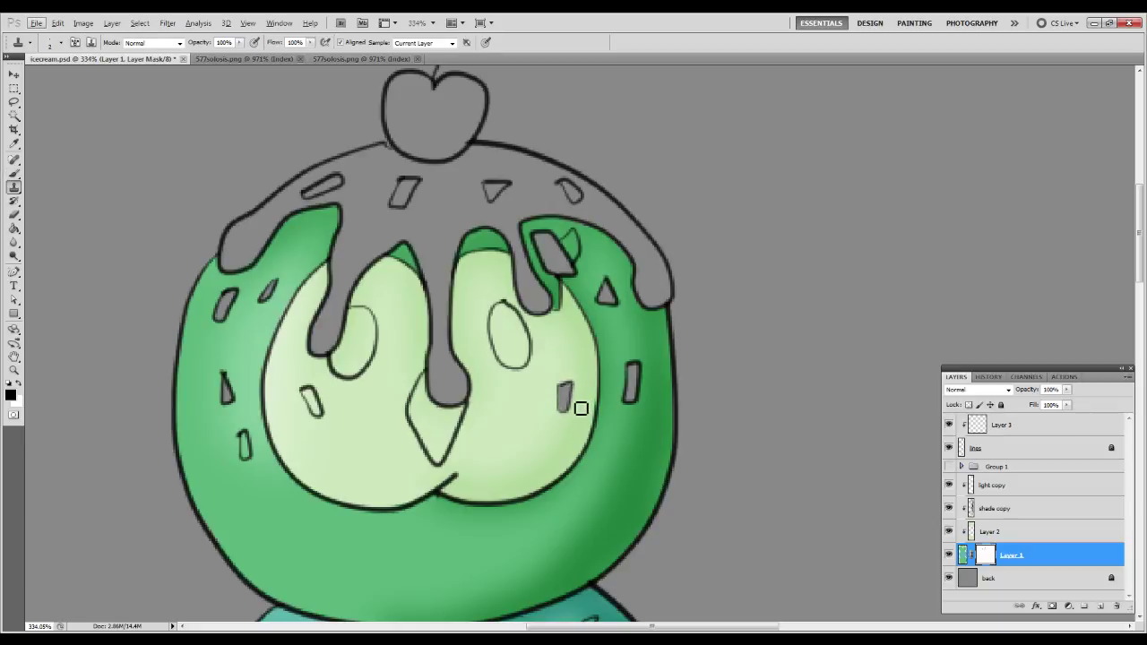
key(e)
key(Escape)
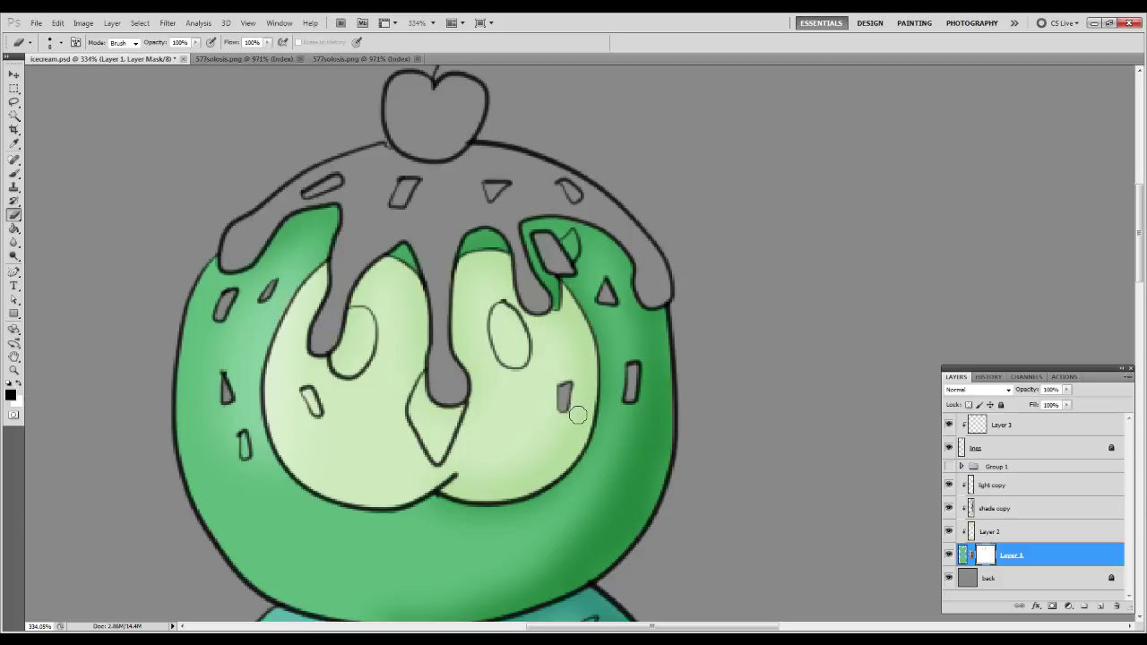
Mask out Layer 1's colour inside the sprinkle on the face's left side and the lowest sprinkle on the scoop's left edge.
key(b)
mouse_move(305, 403)
mouse_down()
mouse_move(309, 395)
mouse_move(321, 412)
mouse_up()
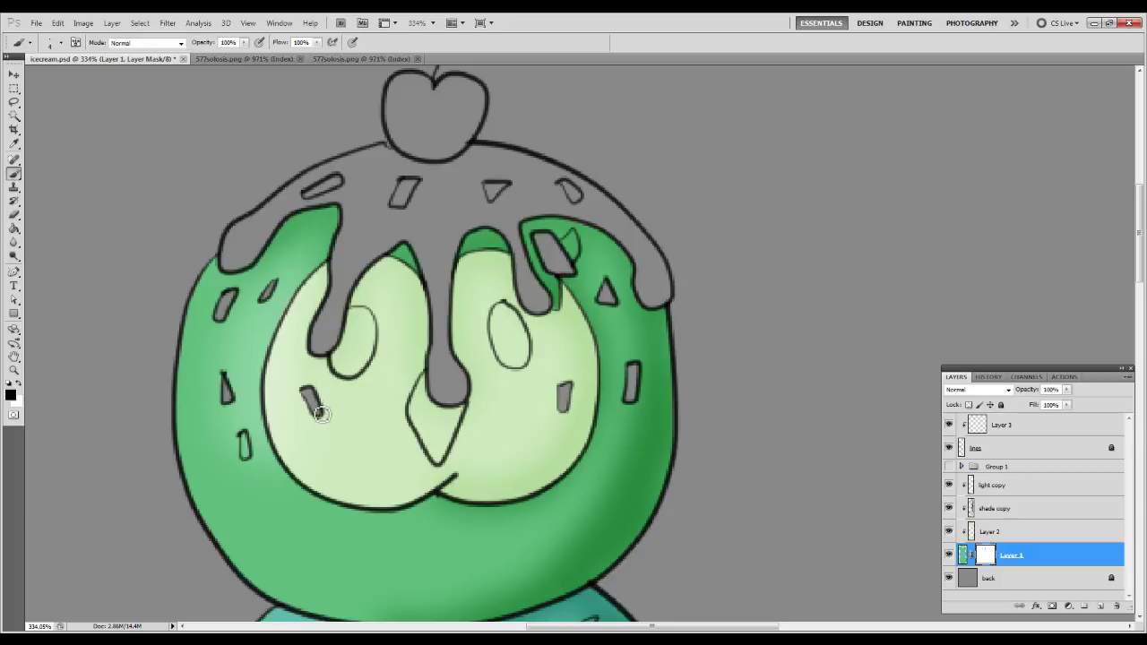
mouse_move(258, 448)
mouse_down()
mouse_move(243, 444)
mouse_move(249, 456)
mouse_up()
Recolour the top scoop's outer outline on Layer 3 with dark green sampled from its shaded right side.
key(ctrl+0)
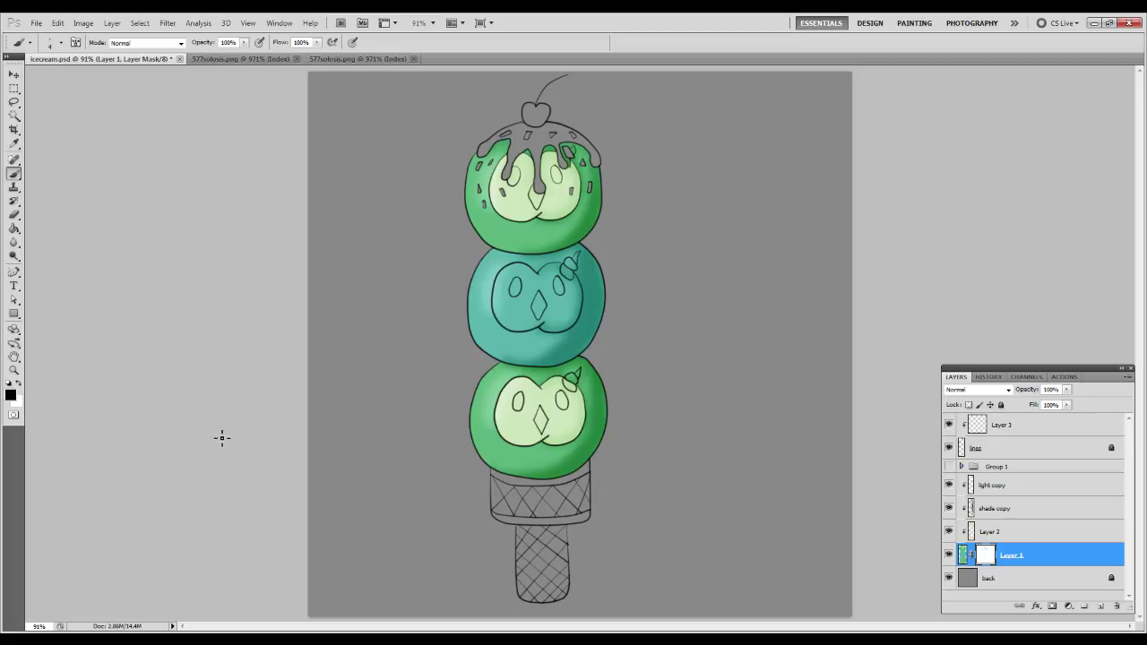
click(993, 429)
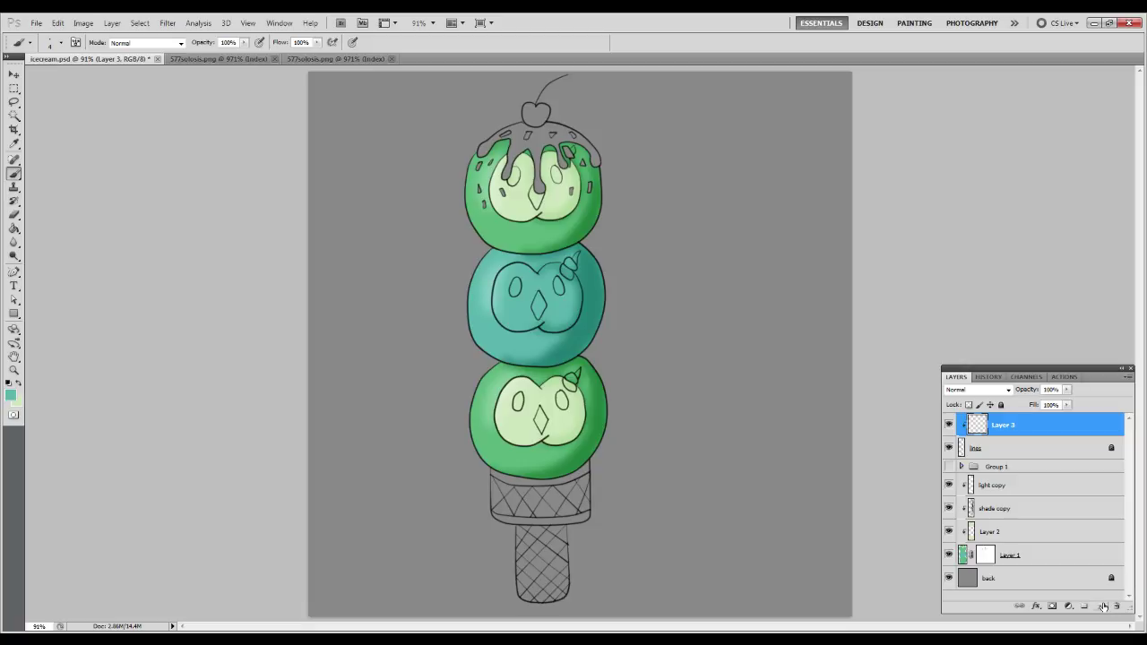
alt+click(589, 214)
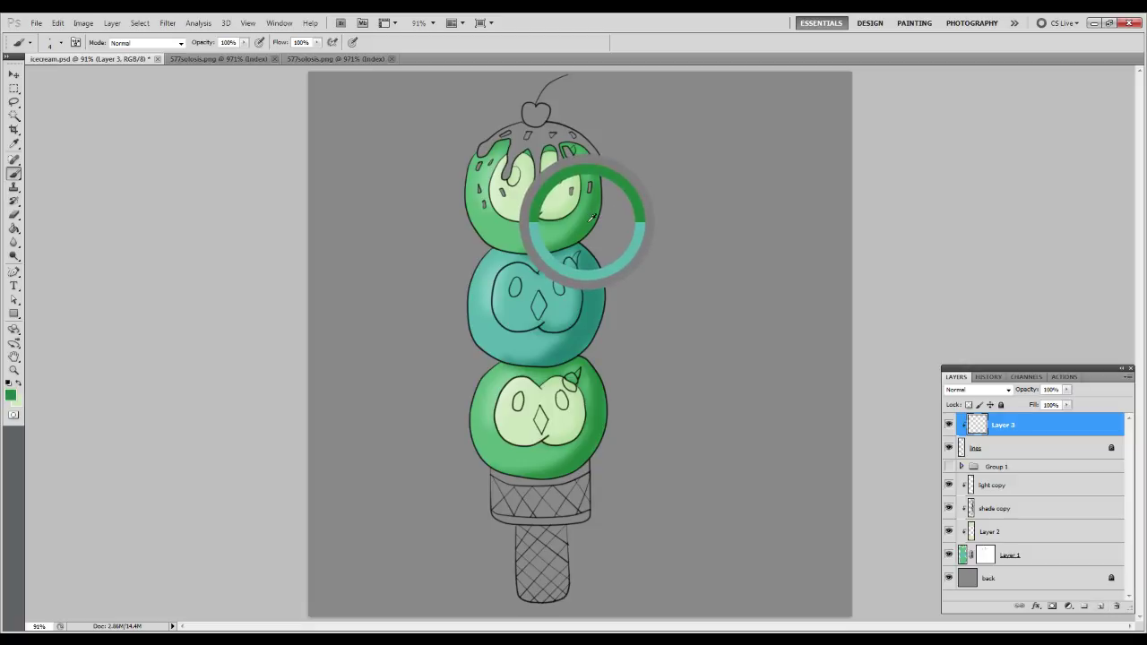
key(z)
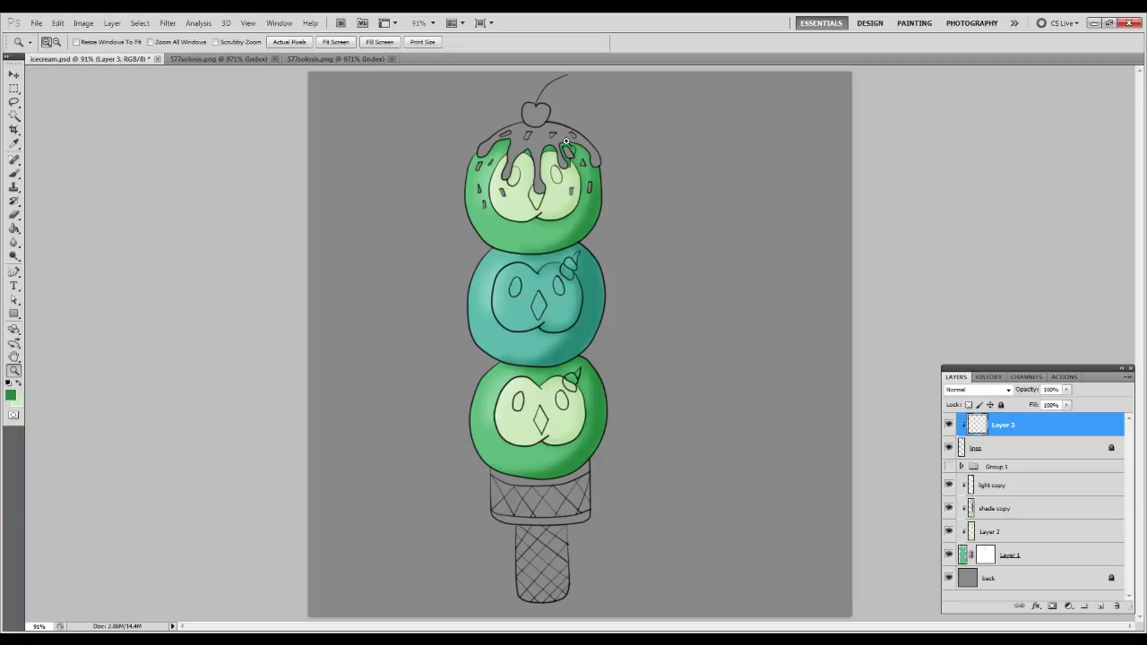
drag(637, 278, 637, 278)
key(b)
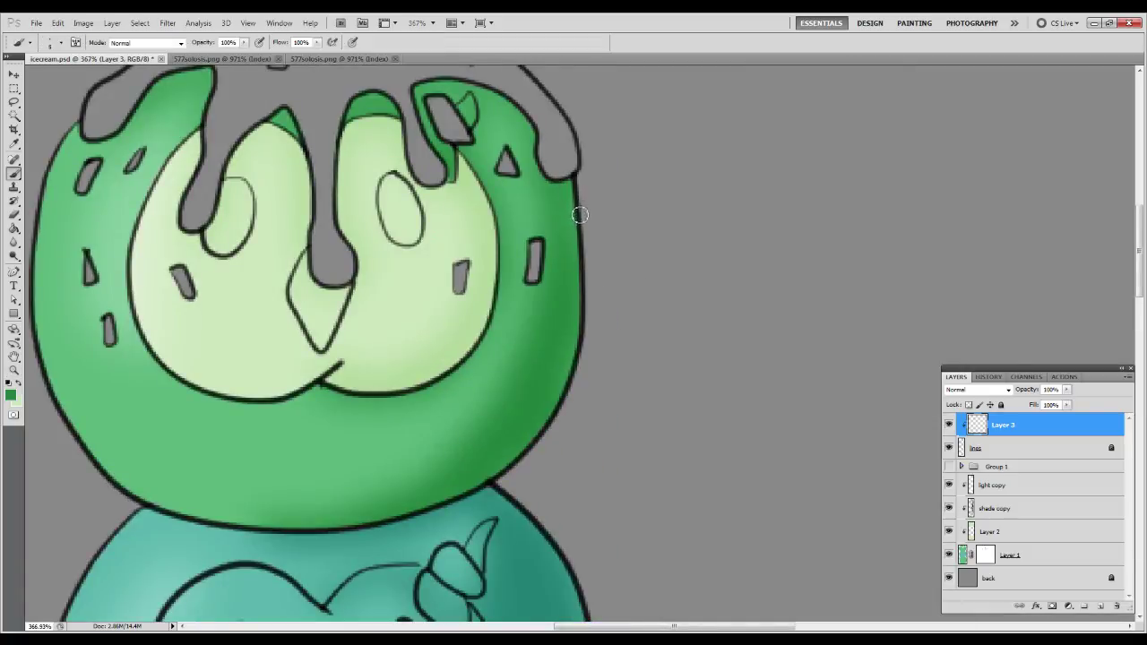
mouse_move(575, 184)
mouse_down()
mouse_move(581, 233)
mouse_move(550, 375)
mouse_move(587, 266)
mouse_move(549, 402)
mouse_move(563, 387)
mouse_move(536, 440)
mouse_move(562, 390)
mouse_move(523, 441)
mouse_move(423, 503)
mouse_move(506, 459)
mouse_up()
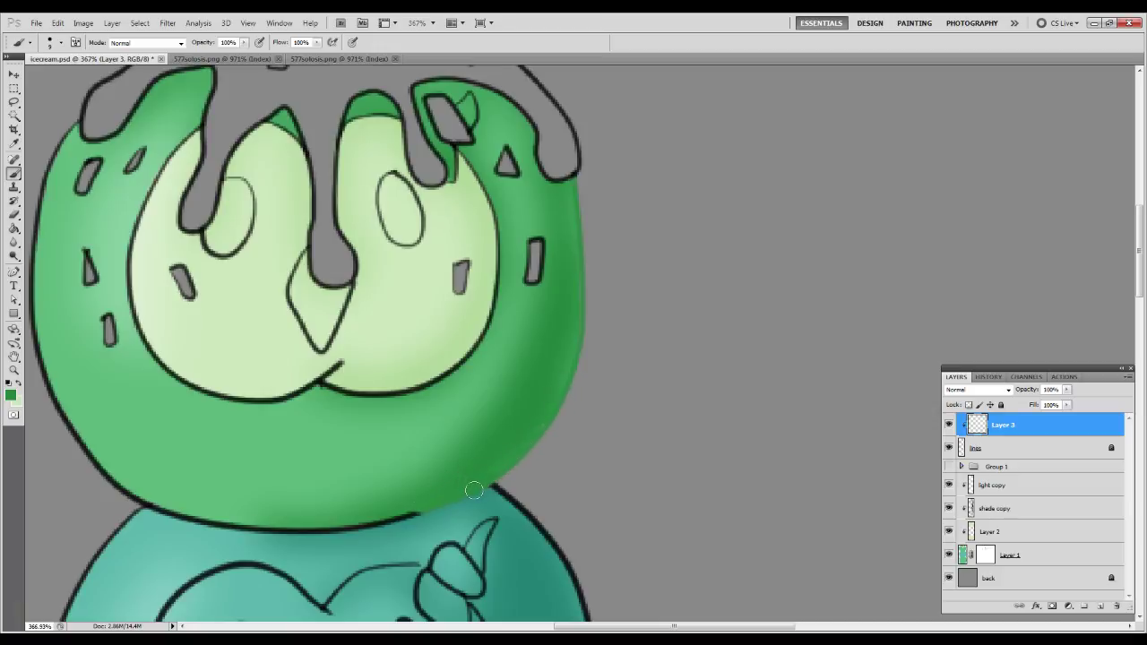
drag(364, 461, 561, 430)
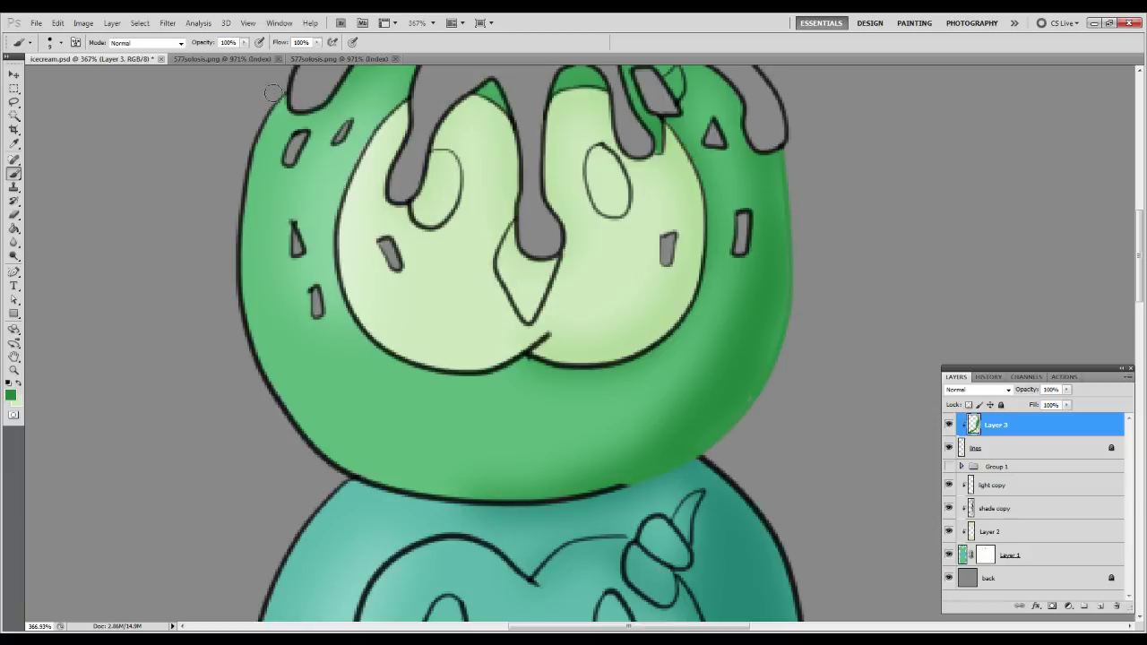
mouse_move(274, 94)
mouse_down()
mouse_move(258, 244)
mouse_move(244, 224)
mouse_move(292, 404)
mouse_move(255, 364)
mouse_up()
mouse_move(326, 444)
mouse_down()
mouse_move(392, 489)
mouse_move(333, 460)
mouse_move(403, 489)
mouse_move(480, 494)
mouse_move(579, 489)
mouse_move(638, 466)
mouse_up()
Recolour the bottom scoop's outer outline on Layer 3 with the same dark green.
drag(539, 439, 530, 45)
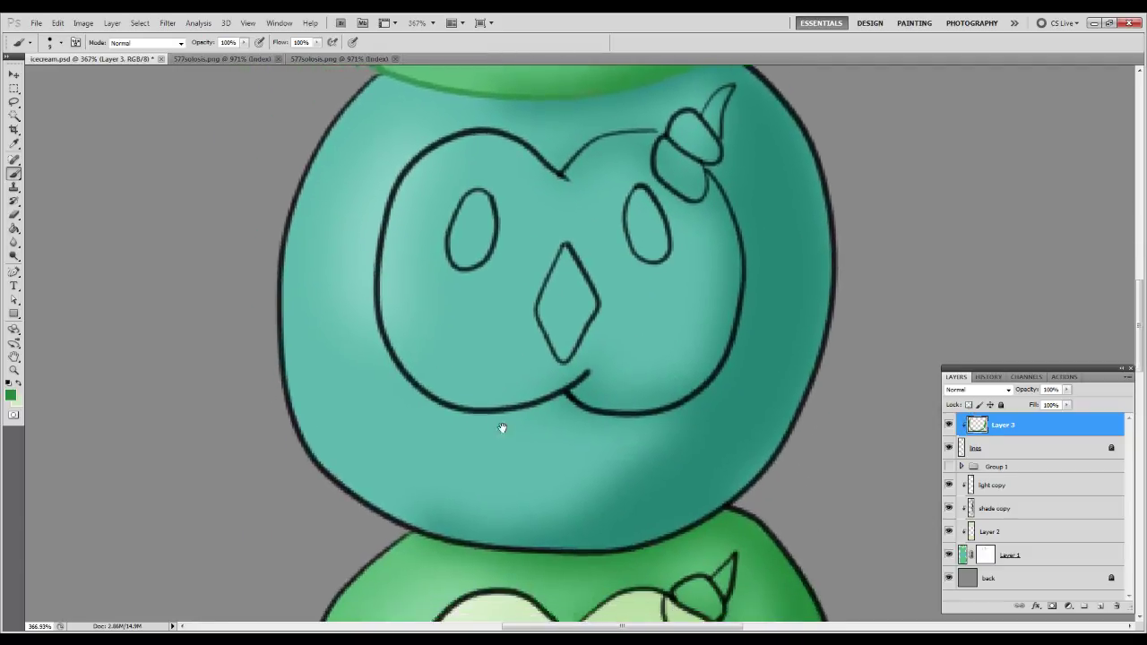
drag(502, 451, 530, 205)
mouse_move(444, 278)
mouse_down()
mouse_move(345, 421)
mouse_move(343, 442)
mouse_move(356, 355)
mouse_move(325, 511)
mouse_move(352, 562)
mouse_move(320, 367)
mouse_up()
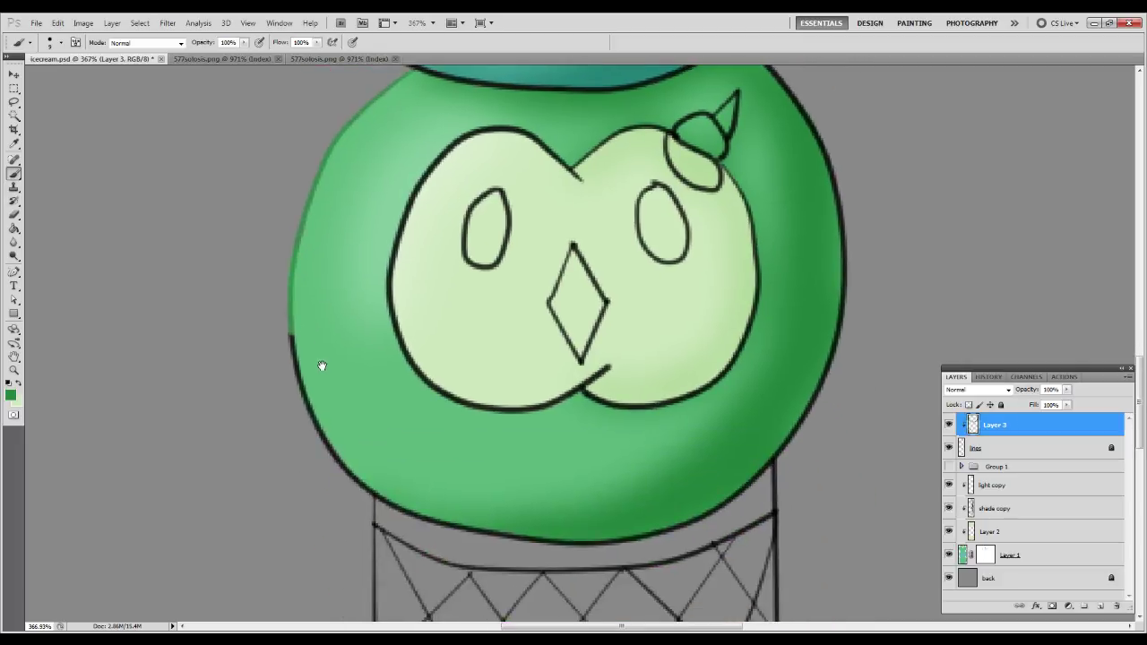
mouse_move(285, 327)
mouse_down()
mouse_move(333, 441)
mouse_move(394, 493)
mouse_move(443, 508)
mouse_move(408, 504)
mouse_move(381, 488)
mouse_move(441, 519)
mouse_move(659, 528)
mouse_move(485, 531)
mouse_up()
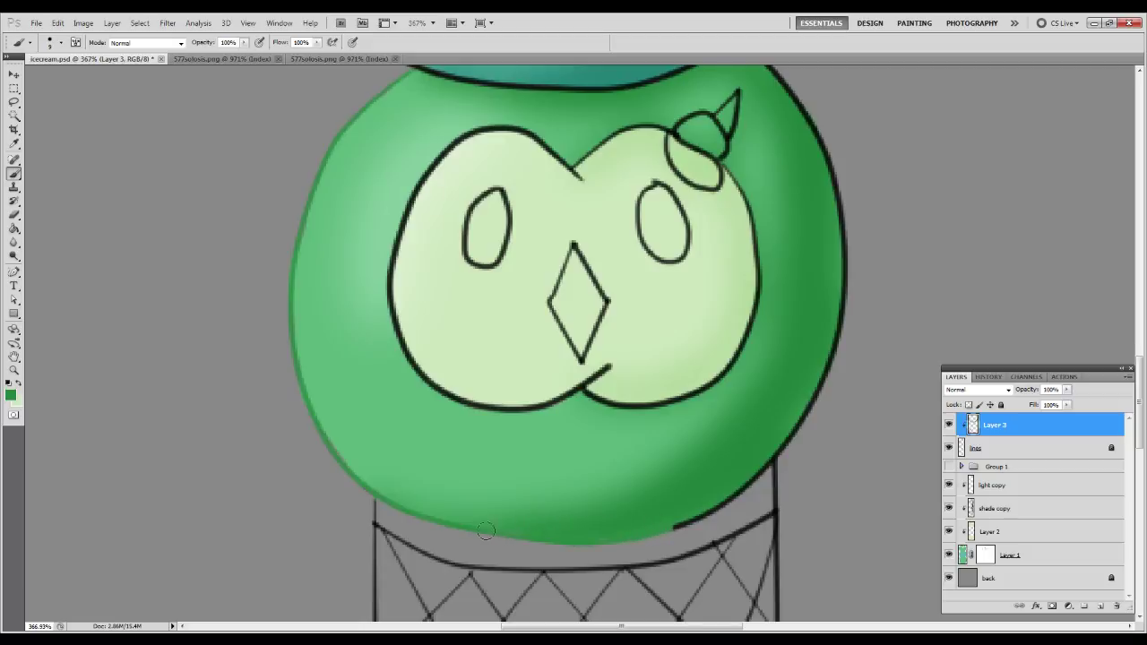
mouse_move(686, 509)
mouse_down()
mouse_move(714, 506)
mouse_move(663, 525)
mouse_move(753, 479)
mouse_move(838, 324)
mouse_move(823, 139)
mouse_move(770, 197)
mouse_up()
mouse_move(720, 118)
mouse_down()
mouse_move(784, 225)
mouse_move(767, 163)
mouse_move(789, 232)
mouse_up()
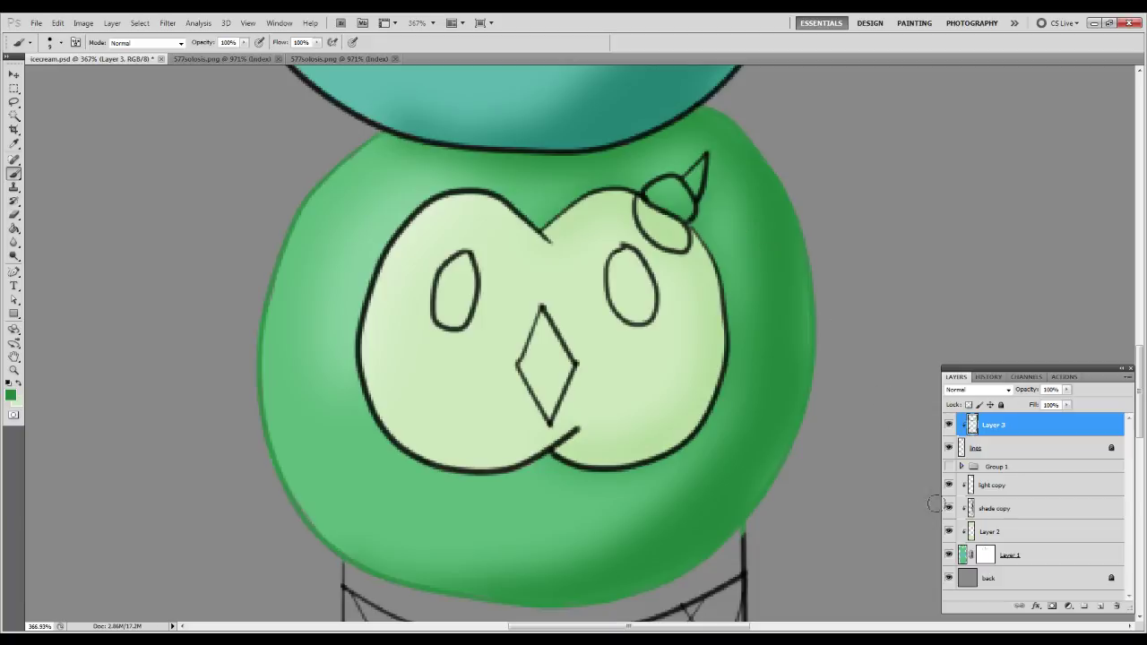
Touch up Layer 1's green along the bottom scoop's left edge with the Clone Stamp.
click(1032, 556)
key(s)
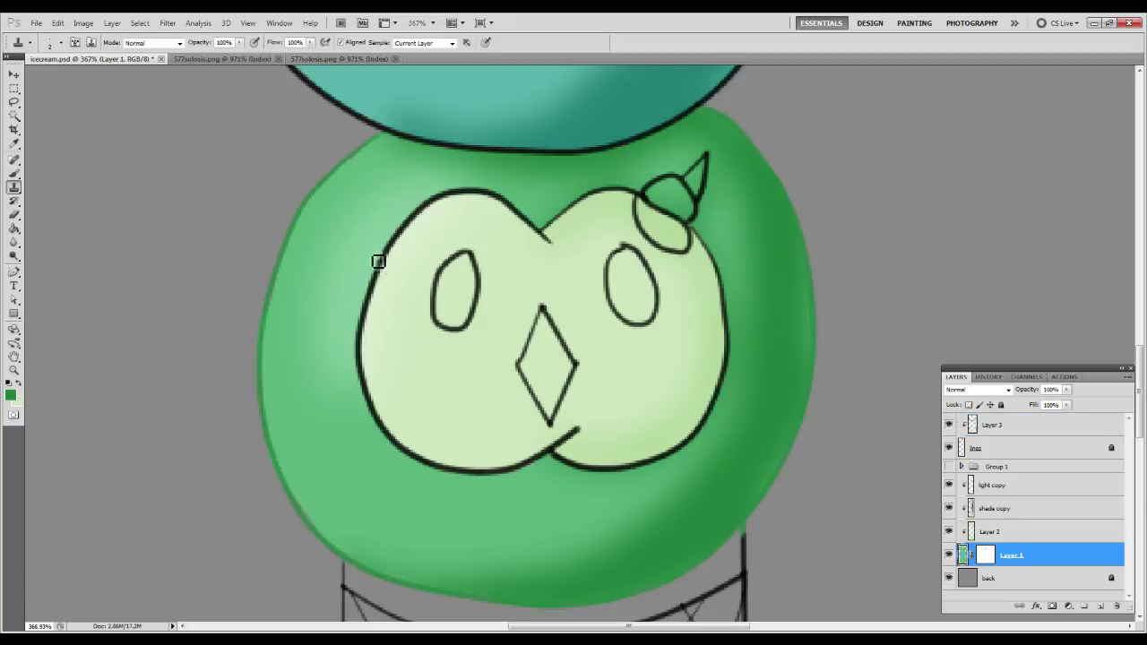
drag(274, 383, 271, 410)
mouse_move(280, 286)
mouse_down()
mouse_move(277, 312)
mouse_move(284, 292)
mouse_up()
alt+click(336, 503)
mouse_move(299, 498)
mouse_down()
mouse_move(328, 535)
mouse_move(302, 492)
mouse_move(314, 528)
mouse_up()
scroll(654, 331, down, 3)
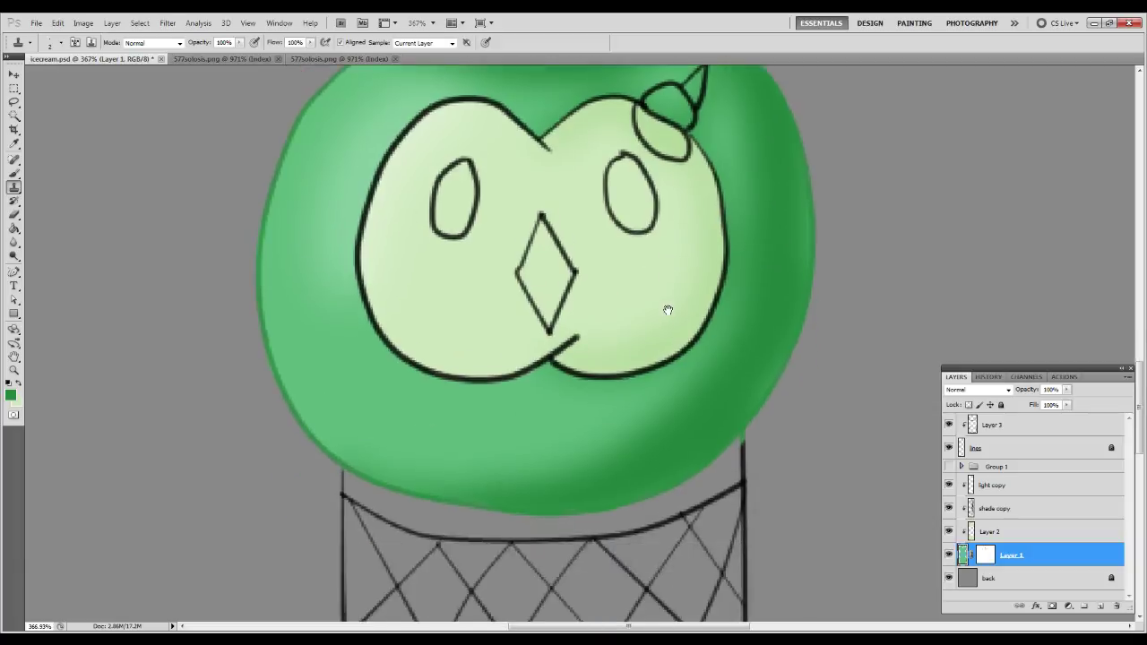
Erase stray green line colour from Layer 3 around the bottom scoop's edges.
click(990, 427)
key(e)
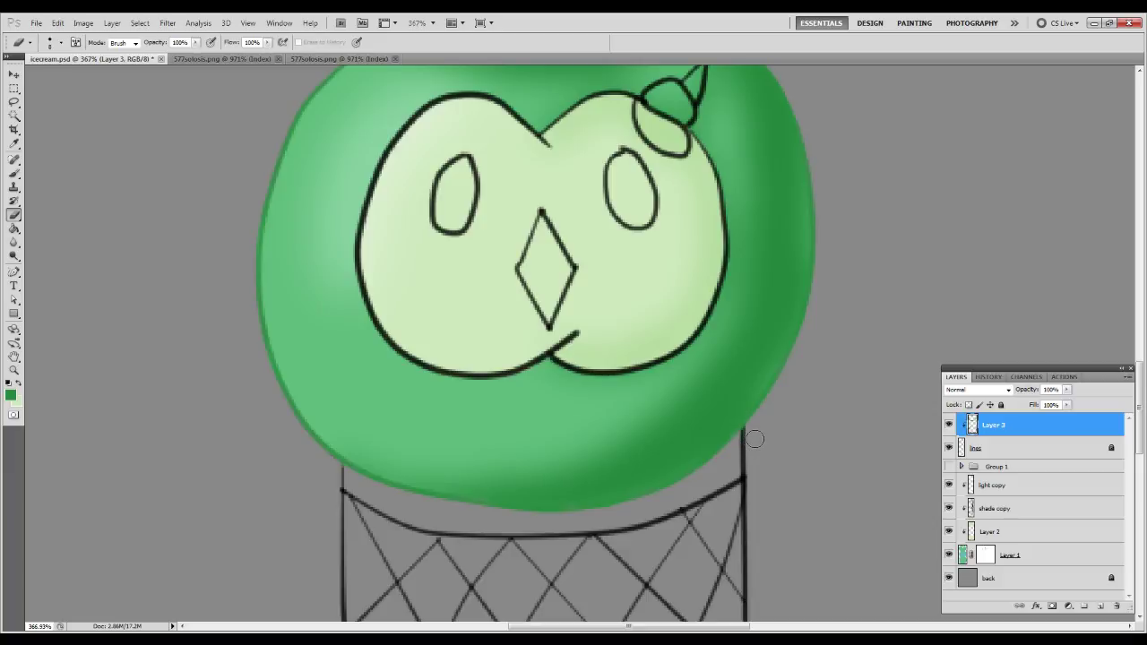
mouse_move(512, 174)
mouse_down()
mouse_move(525, 302)
mouse_move(583, 429)
mouse_move(493, 192)
mouse_up()
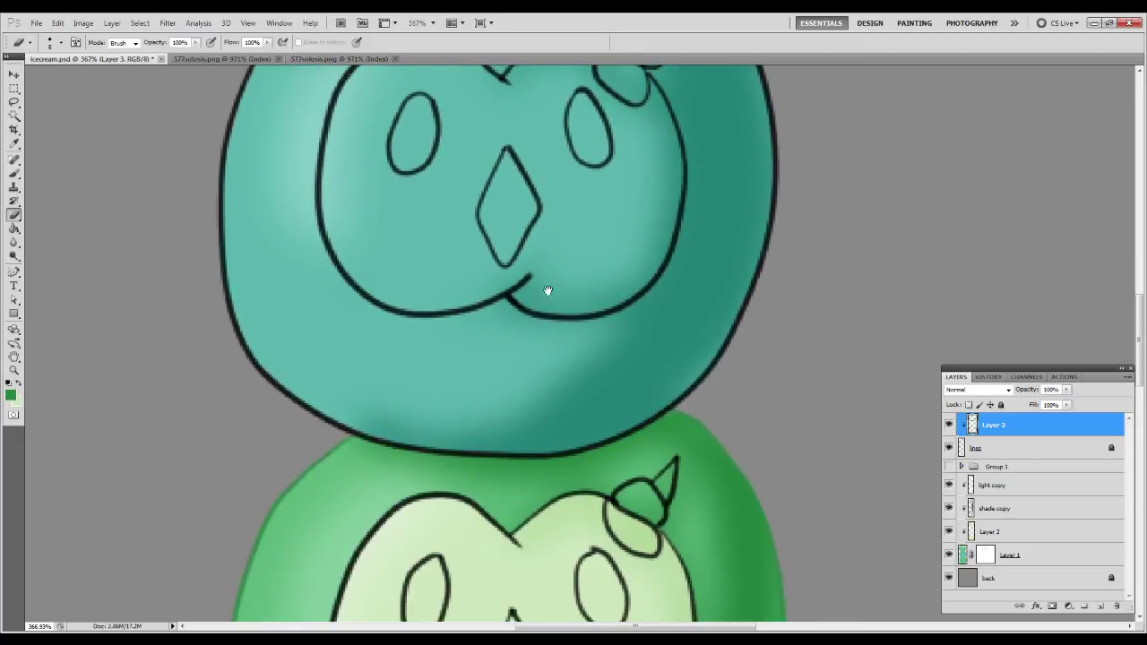
drag(595, 434, 605, 279)
drag(625, 544, 640, 450)
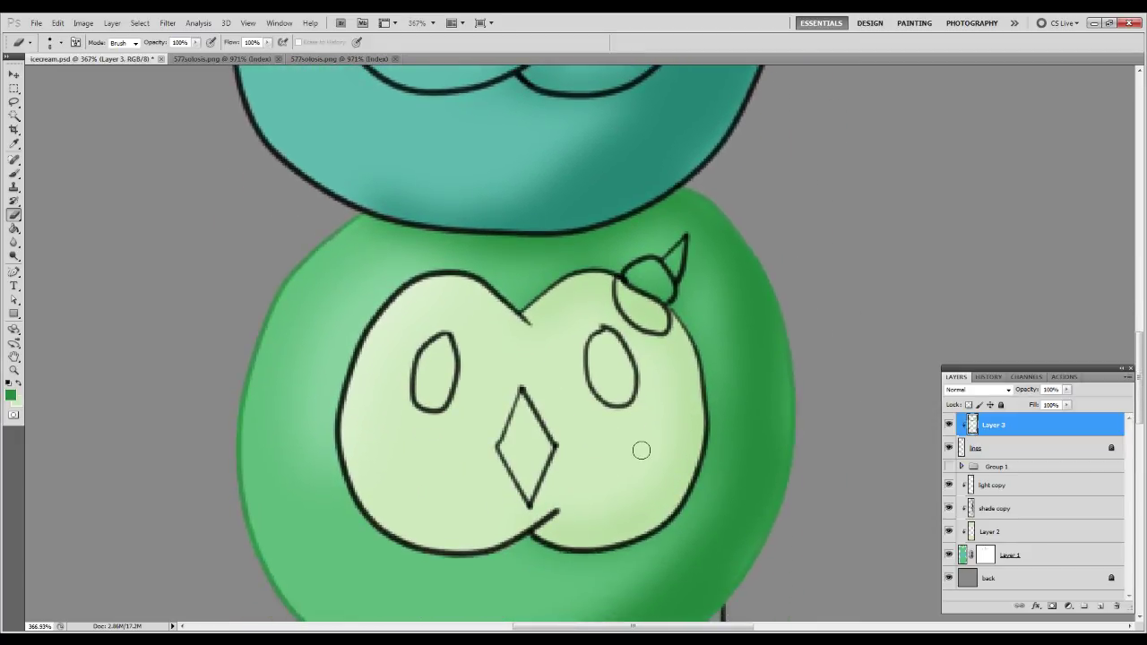
Recolour the outline of the bottom scoop's face patch with light green sampled from the patch's shaded edge.
key(b)
alt+click(695, 459)
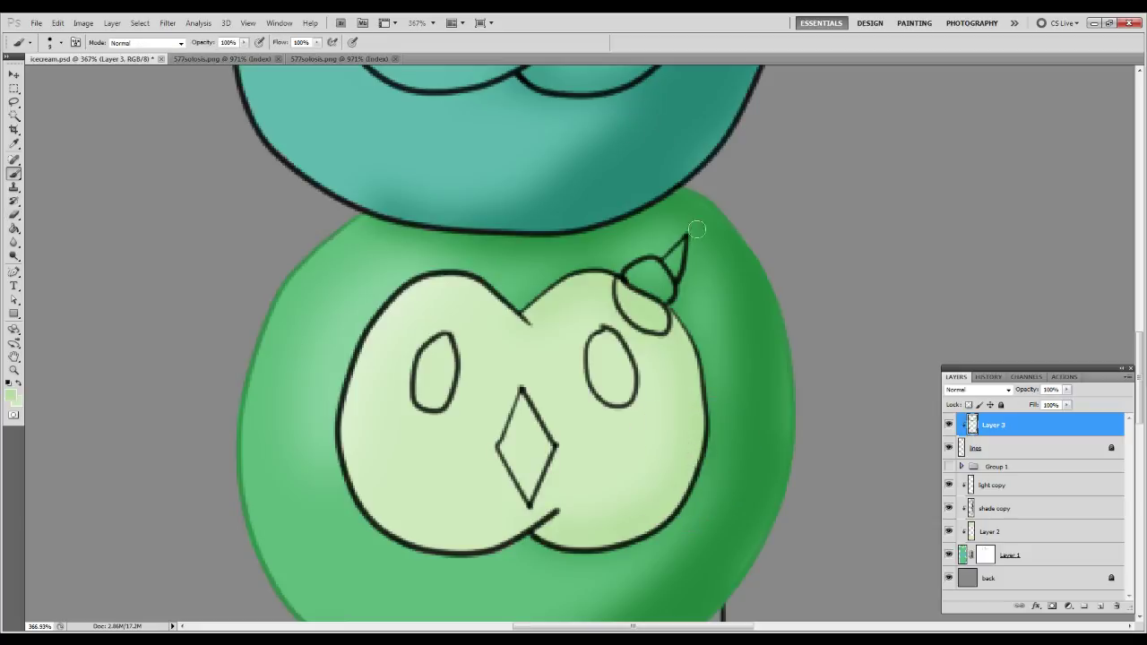
mouse_move(678, 313)
mouse_down()
mouse_move(707, 444)
mouse_move(662, 546)
mouse_move(512, 547)
mouse_move(558, 510)
mouse_move(430, 551)
mouse_move(338, 506)
mouse_move(363, 516)
mouse_move(345, 421)
mouse_move(353, 475)
mouse_up()
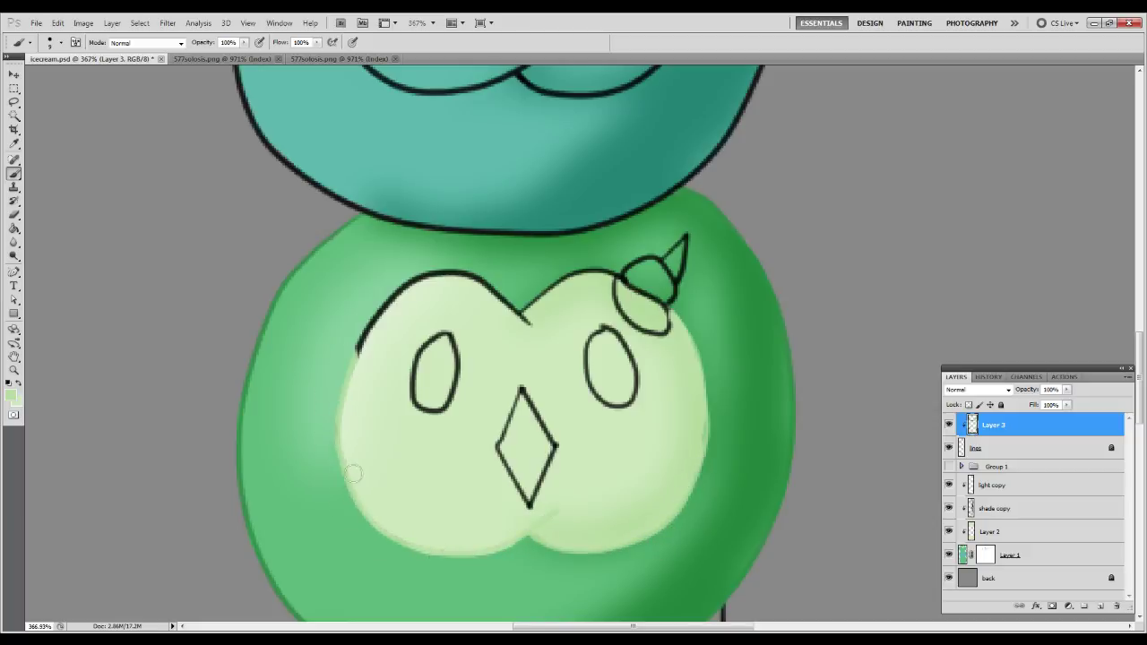
mouse_move(356, 344)
mouse_down()
mouse_move(393, 296)
mouse_move(429, 276)
mouse_move(507, 287)
mouse_move(590, 270)
mouse_up()
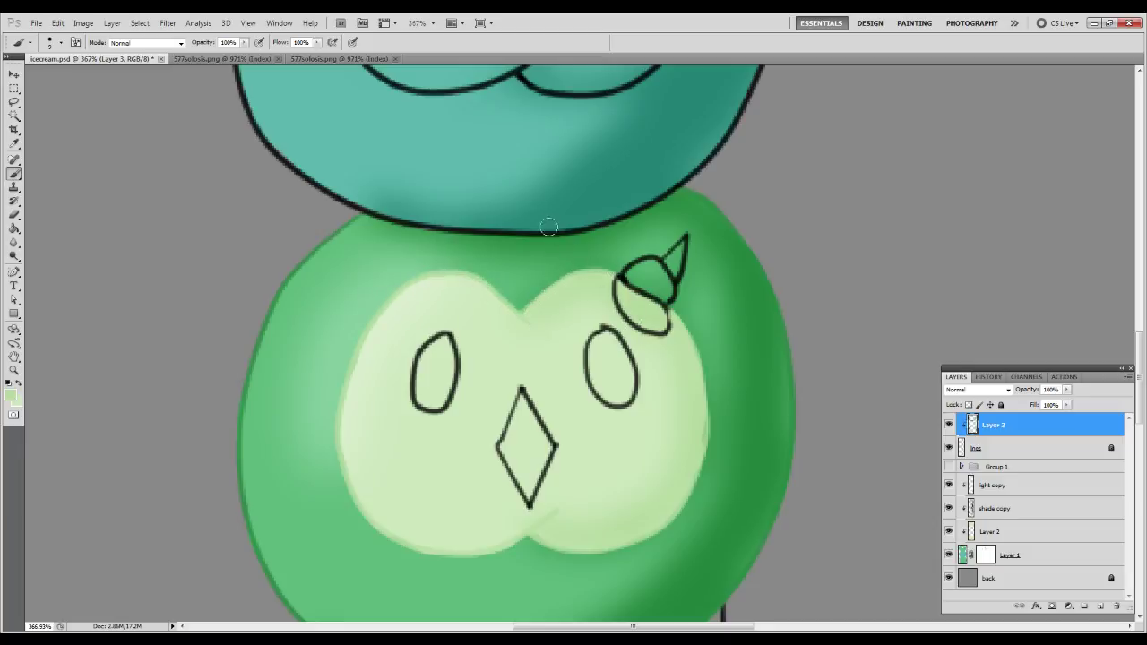
Recolour the black outline of the top scoop's face patch on Layer 3 with the same light green.
scroll(549, 227, up, 10)
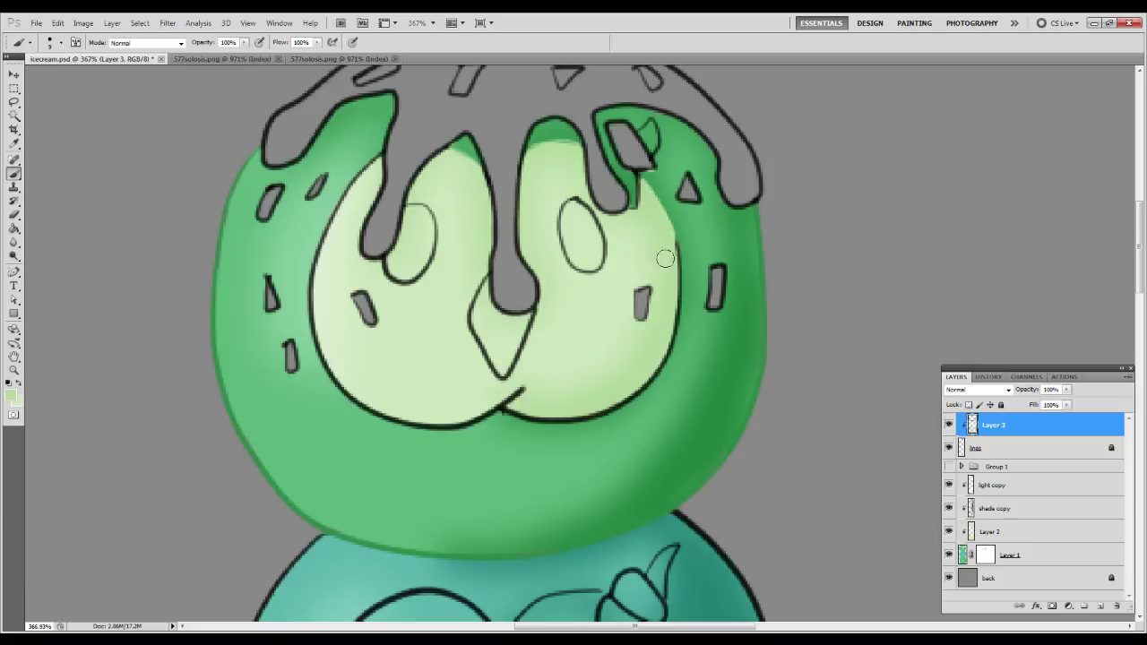
key(e)
key(b)
mouse_move(660, 320)
mouse_down()
mouse_move(652, 386)
mouse_move(582, 414)
mouse_move(506, 403)
mouse_move(525, 384)
mouse_move(433, 430)
mouse_move(387, 423)
mouse_move(346, 387)
mouse_move(316, 289)
mouse_move(324, 224)
mouse_move(363, 148)
mouse_up()
mouse_move(317, 271)
mouse_down()
mouse_move(320, 325)
mouse_move(348, 407)
mouse_up()
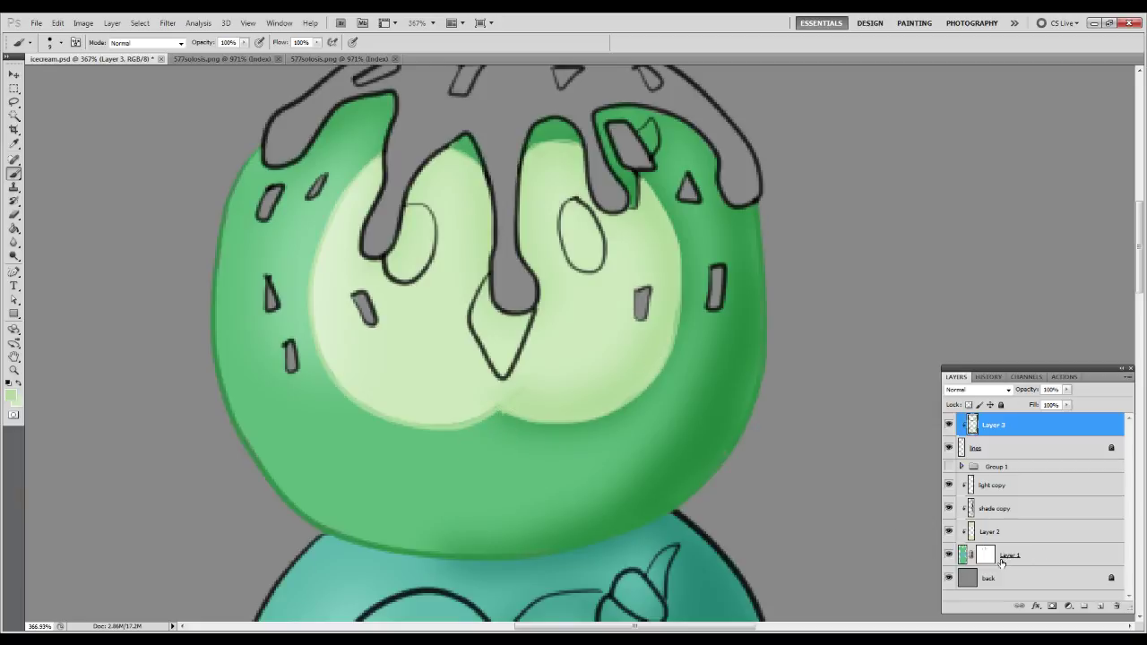
Touch up Layer 2's light green along the edges of the top scoop's face patch with the Clone Stamp.
click(976, 530)
key(s)
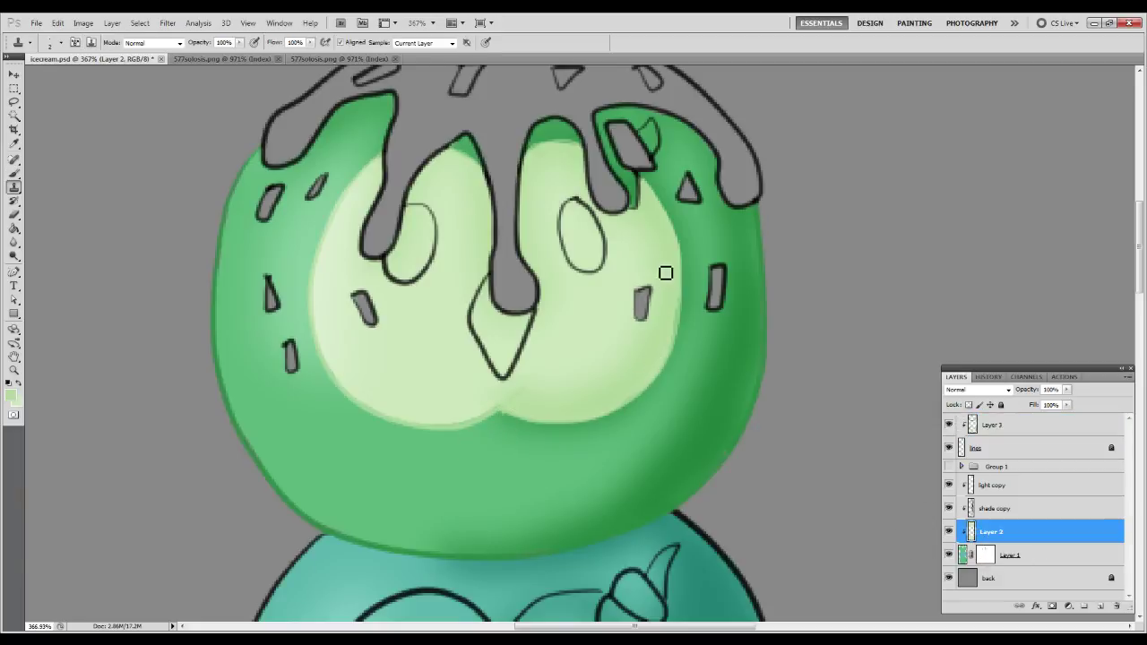
mouse_move(678, 325)
mouse_down()
mouse_move(684, 306)
mouse_move(674, 346)
mouse_up()
alt+click(554, 155)
mouse_move(559, 152)
mouse_down()
mouse_move(585, 156)
mouse_move(568, 150)
mouse_up()
mouse_move(504, 410)
mouse_down()
mouse_move(426, 428)
mouse_move(467, 431)
mouse_up()
click(395, 419)
mouse_move(397, 419)
mouse_down()
mouse_move(377, 415)
mouse_move(347, 368)
mouse_move(348, 387)
mouse_move(335, 371)
mouse_move(344, 364)
mouse_up()
alt+click(359, 346)
key(ctrl+0)
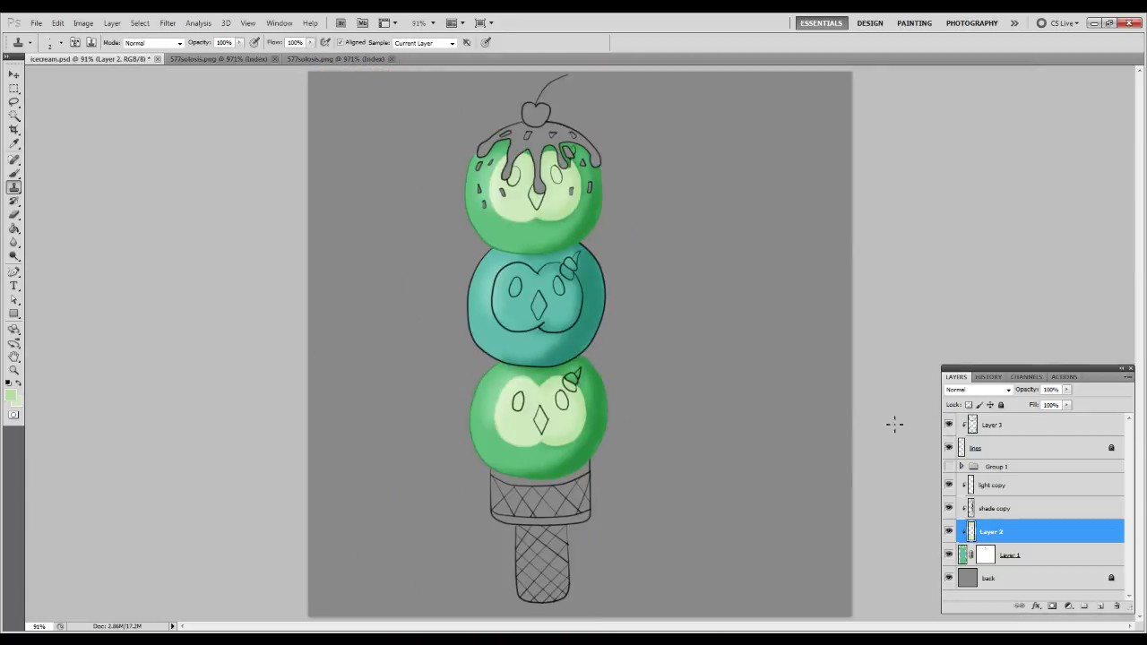
Darken the green line colours on Layer 3 with Hue/Saturation by setting Lightness to -70.
click(1006, 430)
key(ctrl+u)
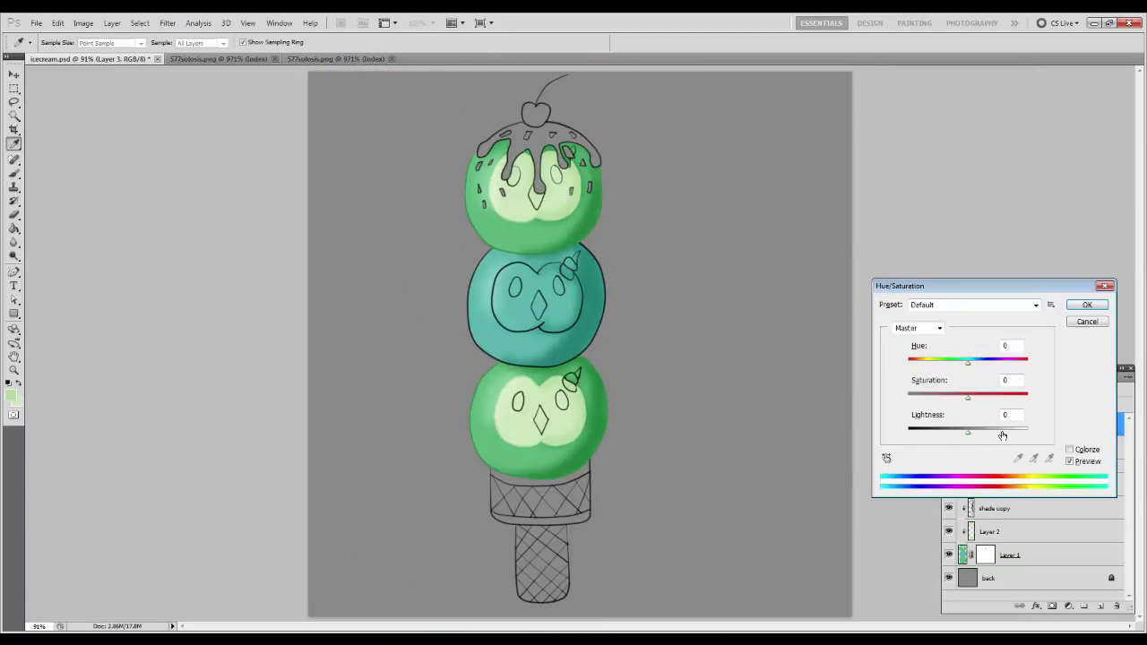
click(1011, 415)
text(-70)
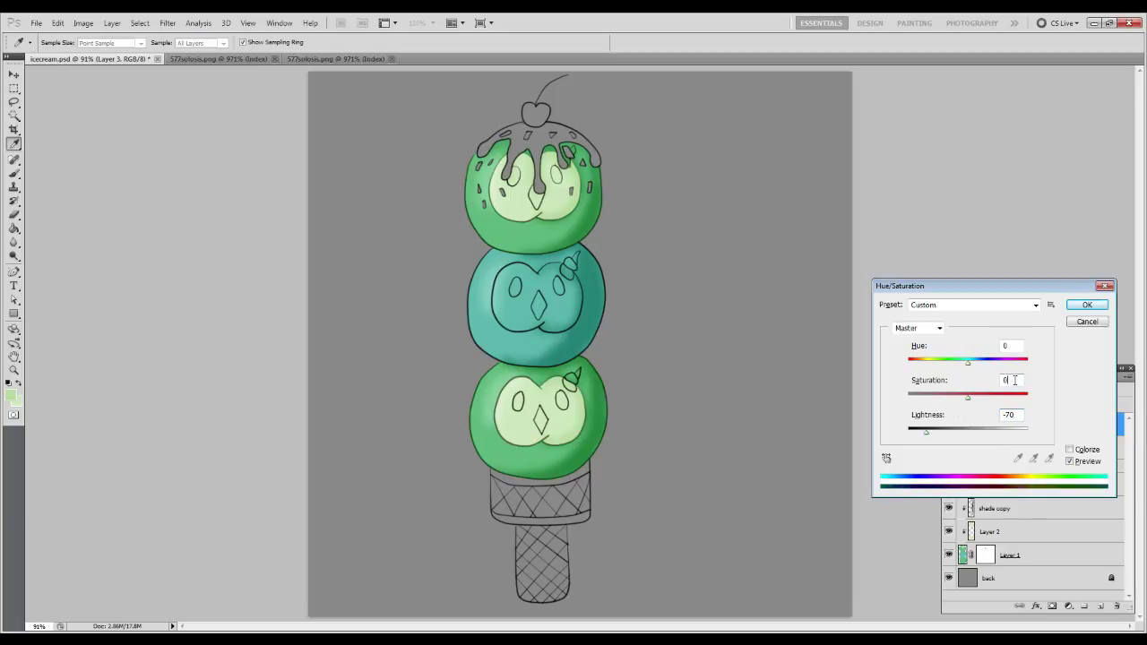
key(Return)
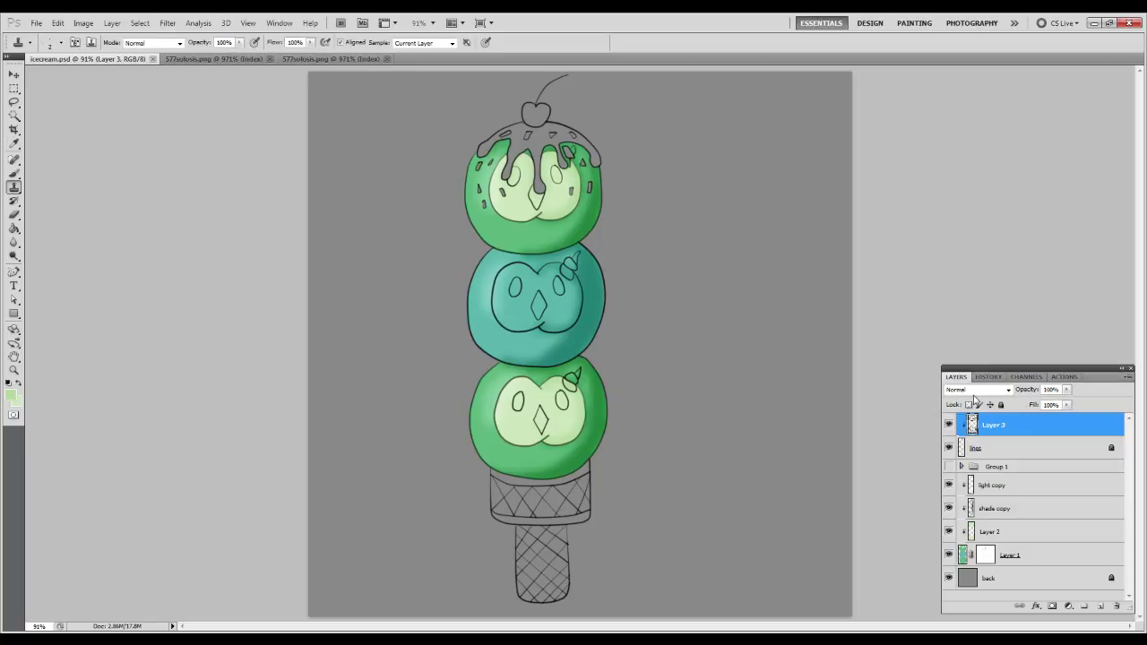
Apply Layer 1's layer mask and merge the clipped Layer 2, shade copy and light copy into Layer 1.
click(1009, 558)
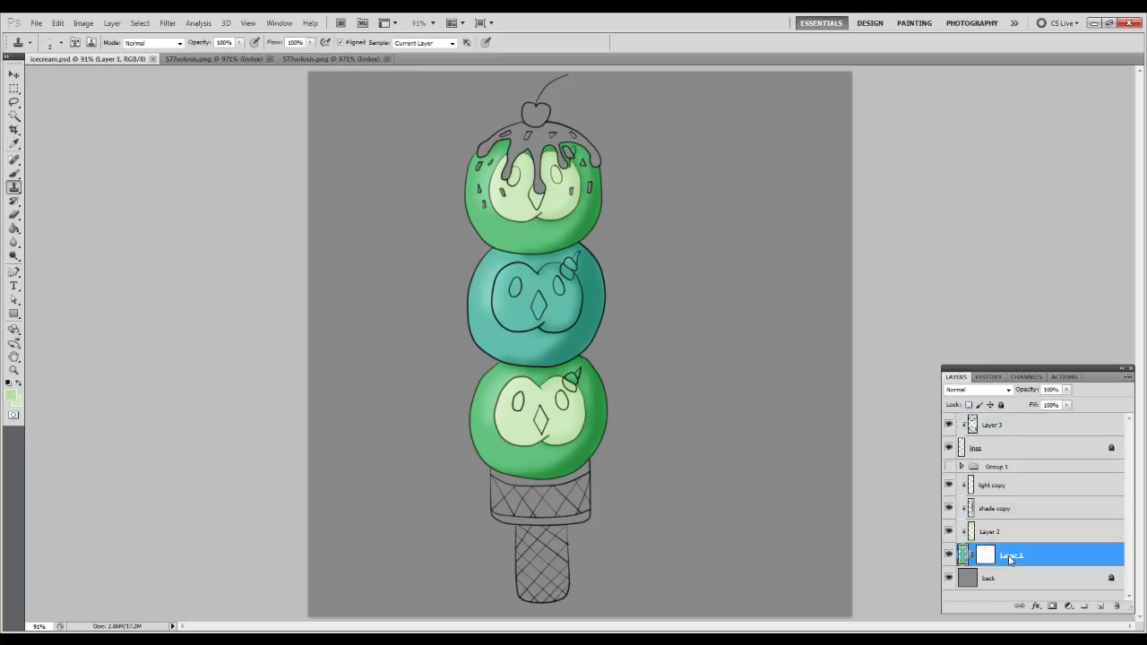
right_click(1009, 558)
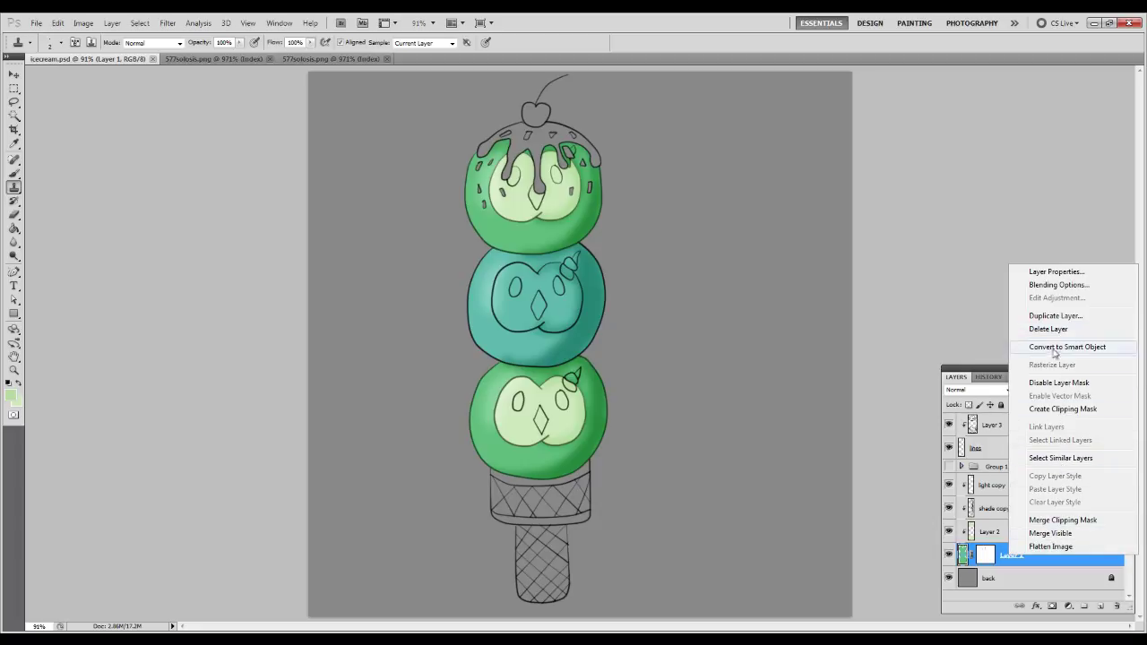
click(989, 556)
right_click(988, 556)
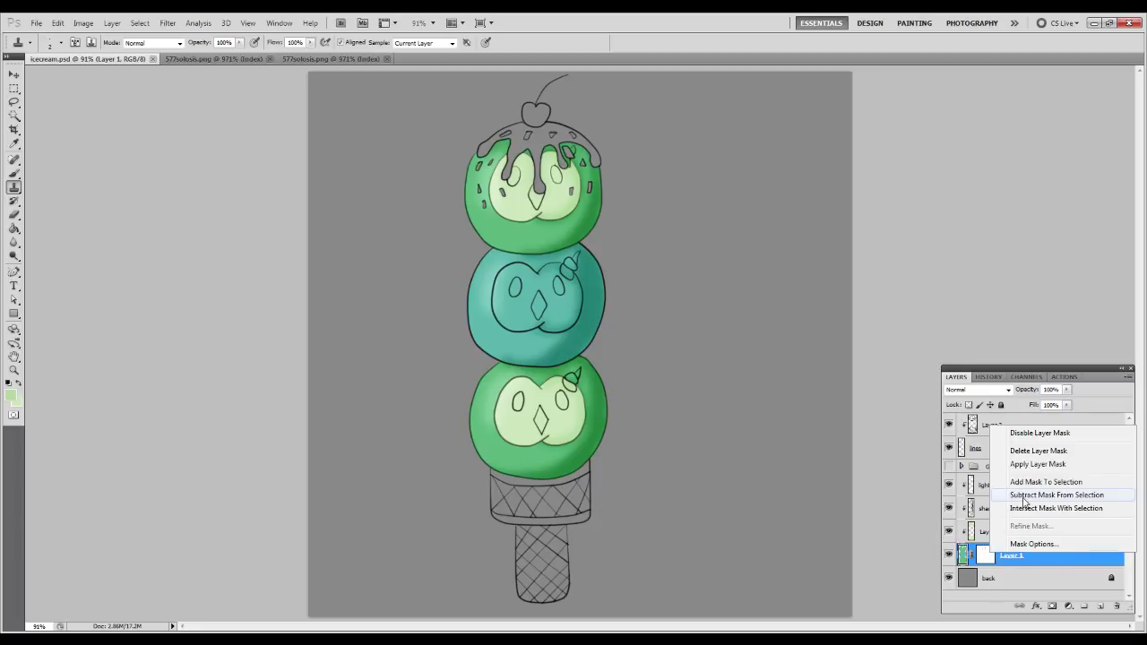
click(1034, 465)
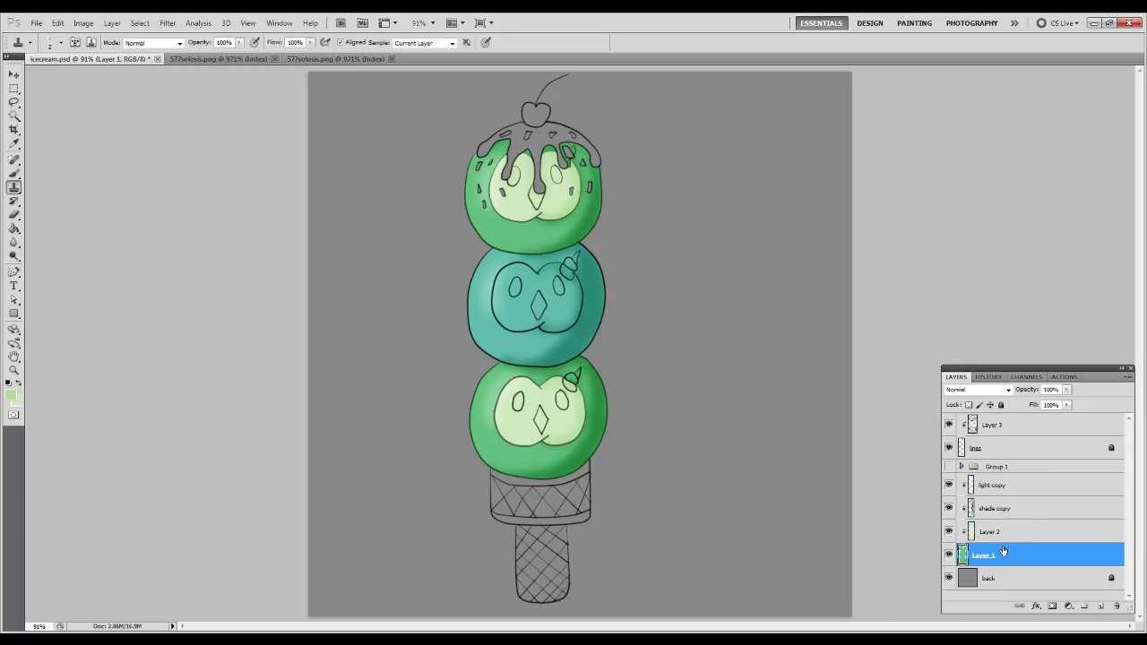
key(ctrl+e)
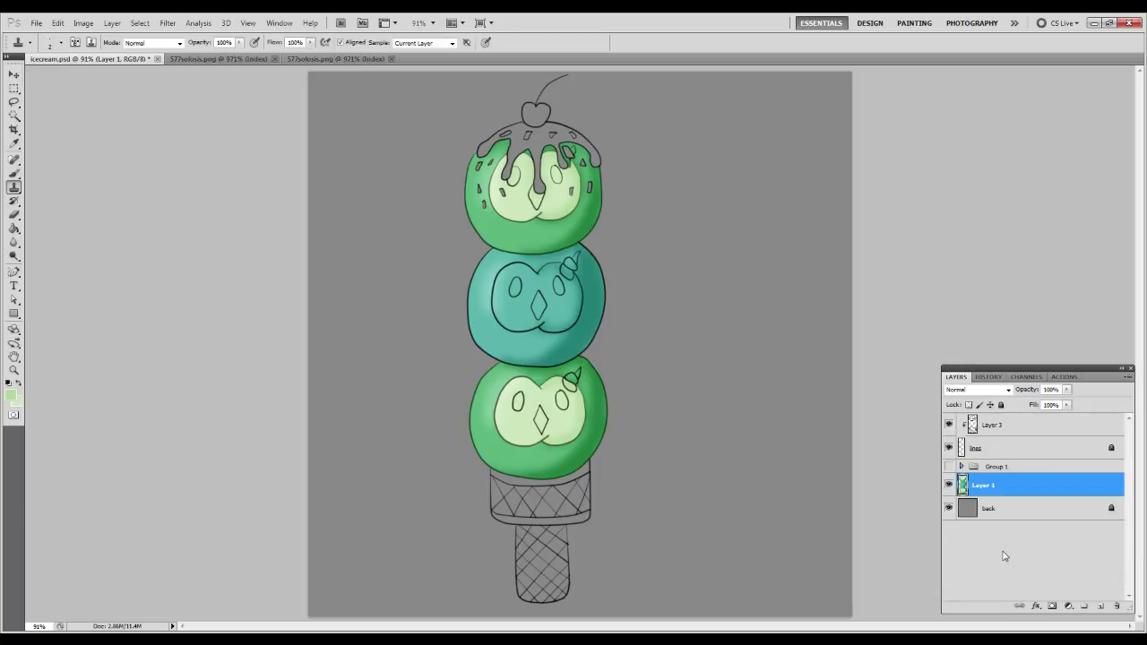
Add a new layer clipped to the lines layer and recolour the middle scoop's outer outline with dark teal sampled from its shaded side.
click(1007, 447)
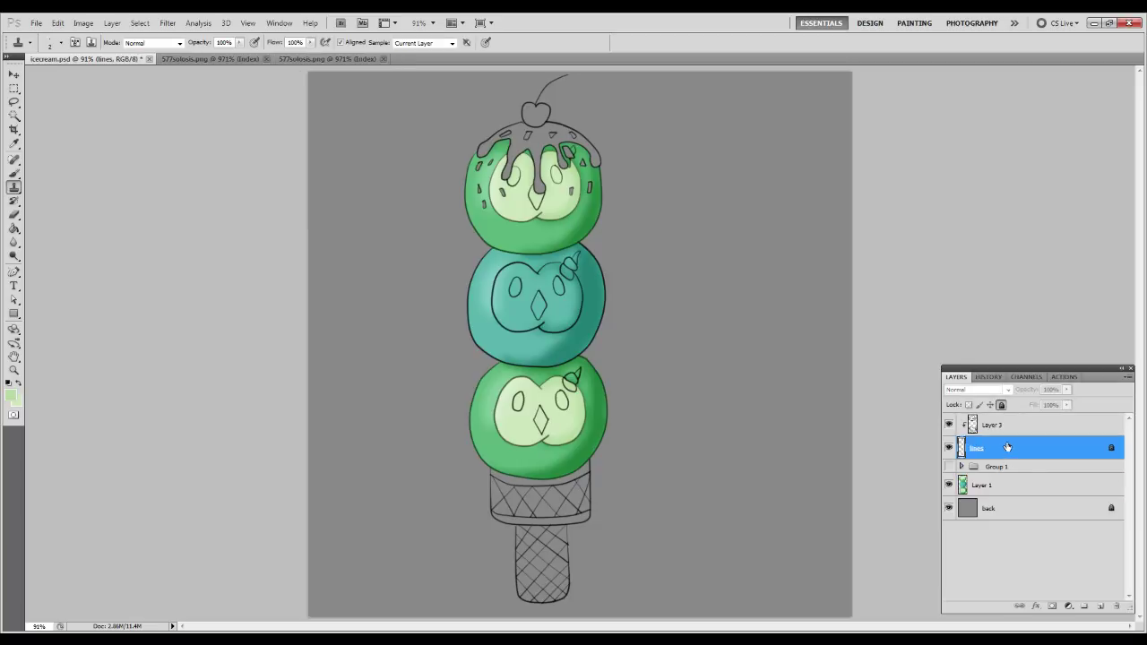
click(1100, 609)
key(b)
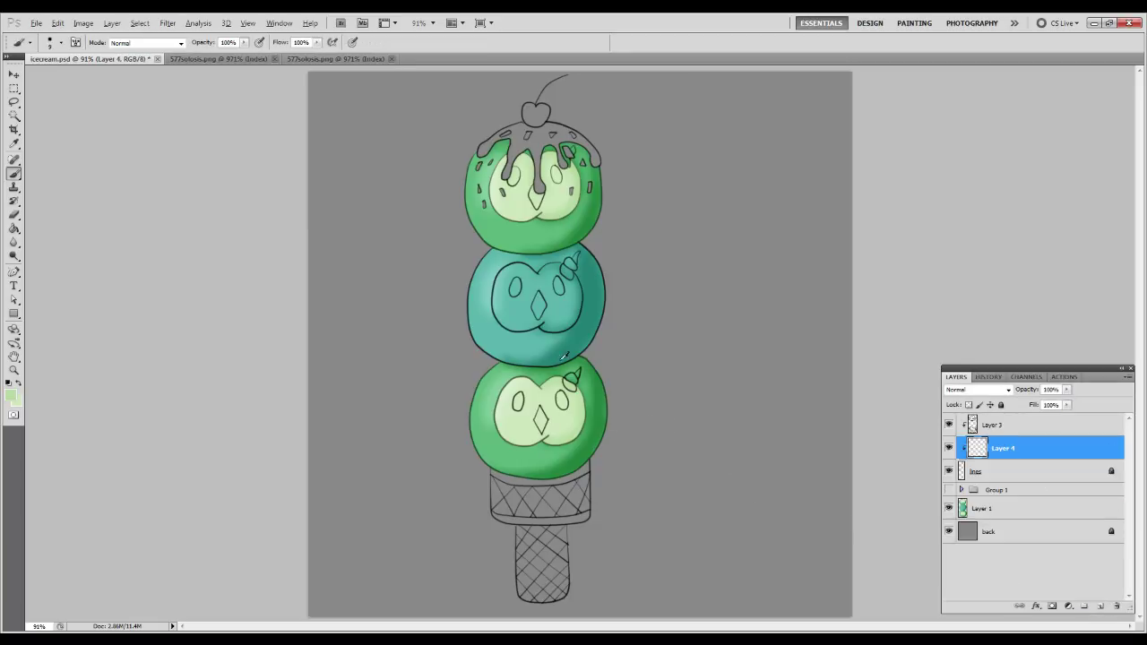
alt+click(594, 286)
key(z)
drag(392, 235, 739, 413)
key(b)
mouse_move(335, 134)
mouse_down()
mouse_move(285, 280)
mouse_move(295, 182)
mouse_move(263, 311)
mouse_move(283, 388)
mouse_move(272, 267)
mouse_move(296, 426)
mouse_move(297, 415)
mouse_move(372, 462)
mouse_move(310, 430)
mouse_move(442, 482)
mouse_move(378, 466)
mouse_move(510, 493)
mouse_move(452, 491)
mouse_move(595, 454)
mouse_move(647, 400)
mouse_move(675, 329)
mouse_move(666, 361)
mouse_move(666, 248)
mouse_move(650, 175)
mouse_move(593, 106)
mouse_move(626, 144)
mouse_move(677, 256)
mouse_move(673, 297)
mouse_up()
key(ctrl+y)
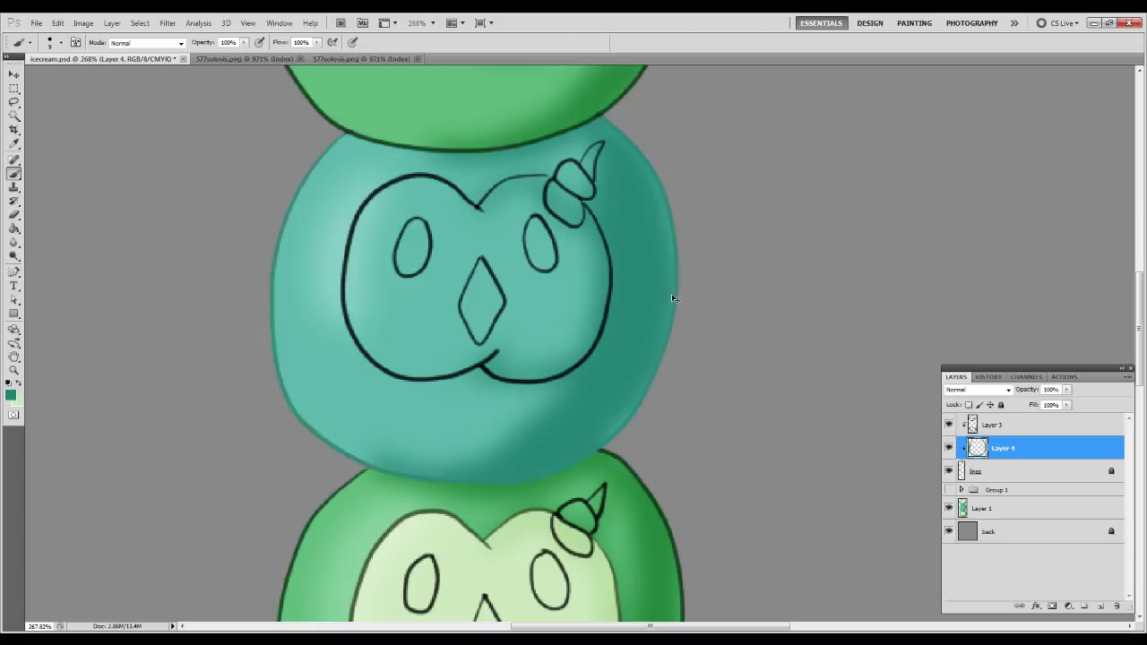
key(ctrl+y)
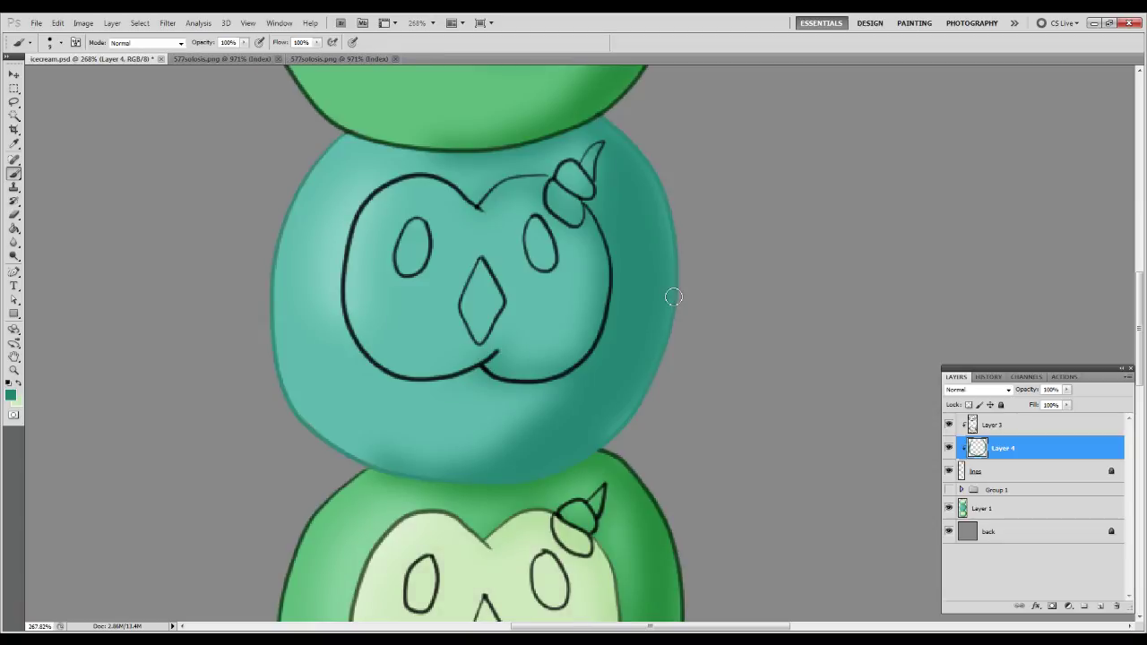
Darken the teal outline on Layer 4 with a Hue/Saturation Lightness of -70 and merge Layer 3 into it.
key(ctrl+u)
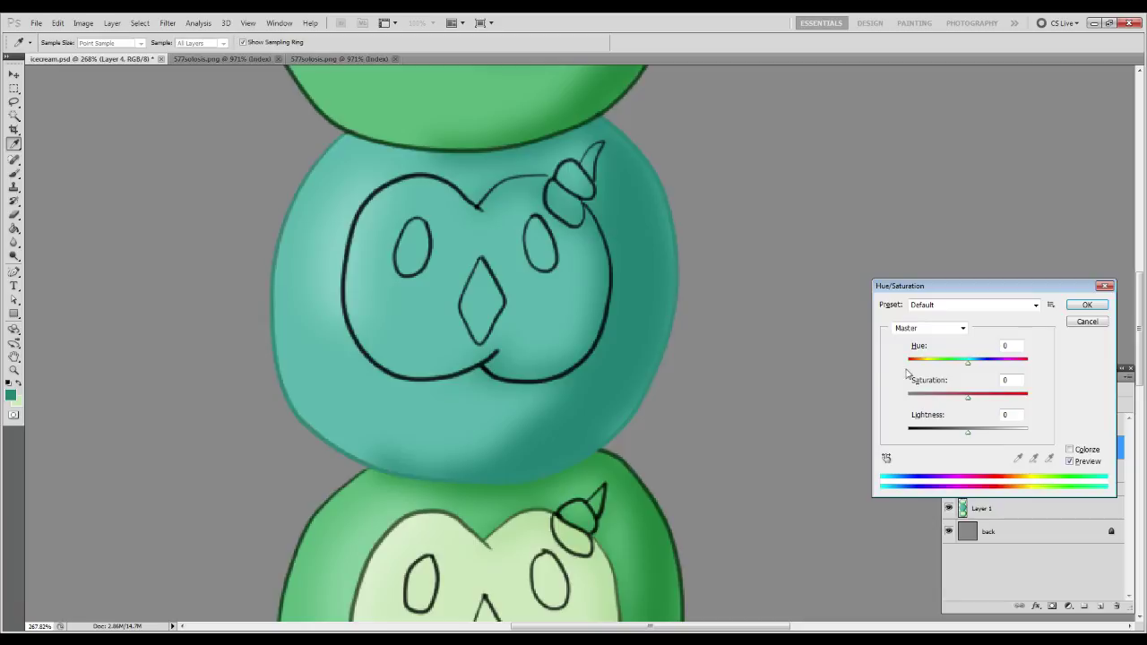
text(-70)
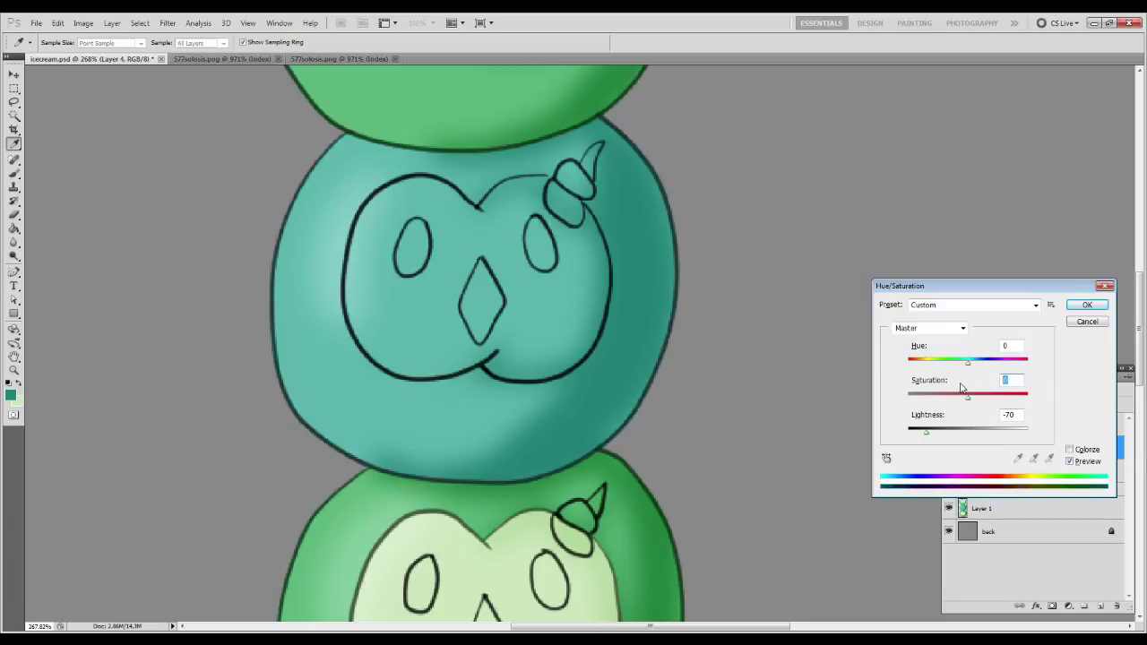
key(Return)
key(ctrl+0)
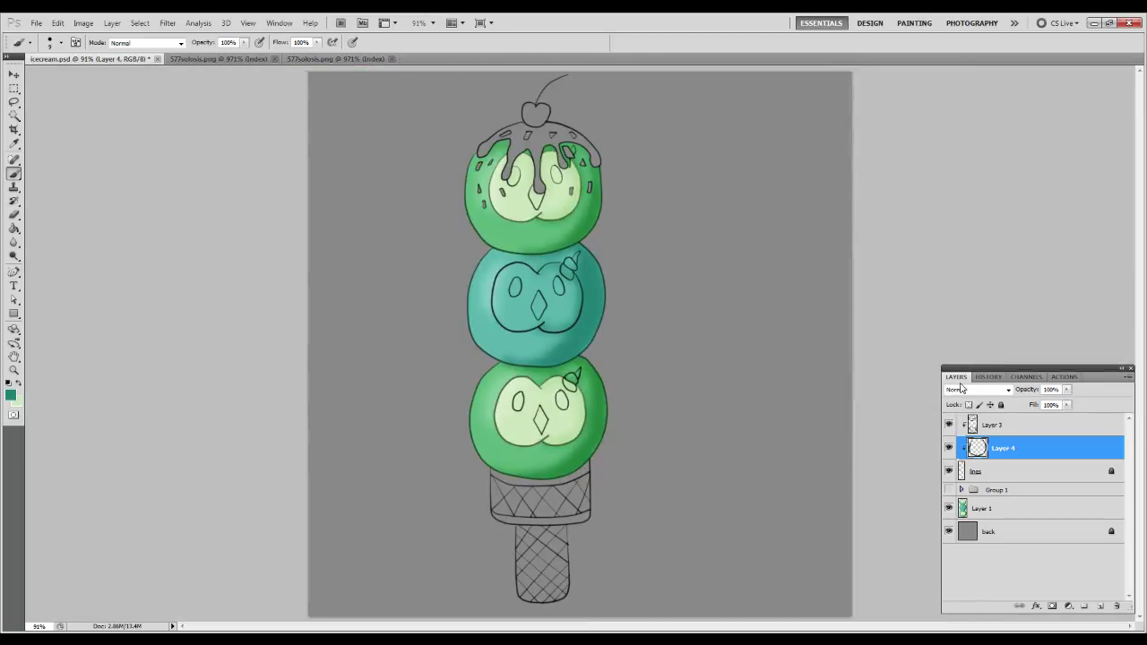
click(980, 419)
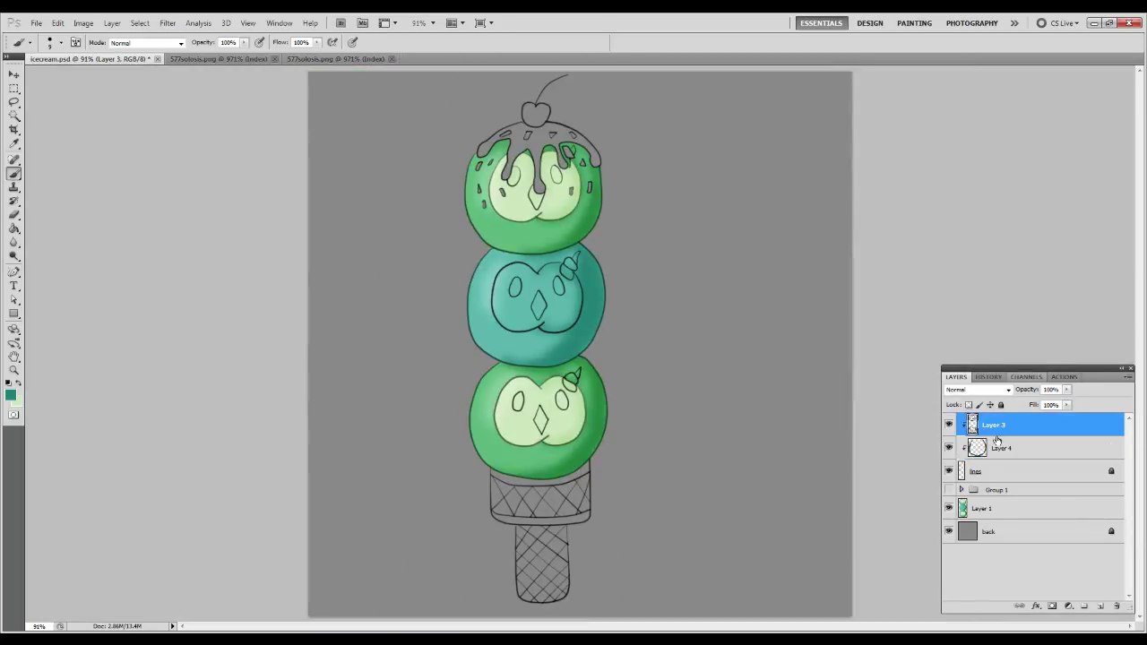
key(ctrl+e)
Add a new layer above Layer 1 and sample the pale yellow-green face colour from the teal Solosis sprite in 577solosis.png.
click(1024, 492)
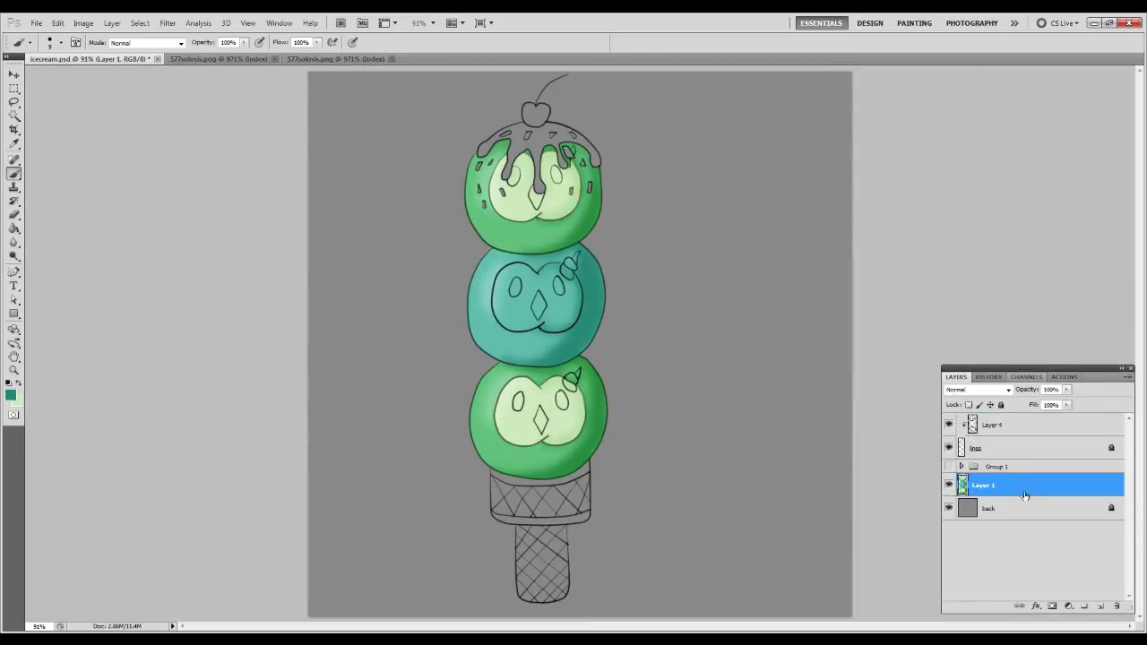
click(1100, 608)
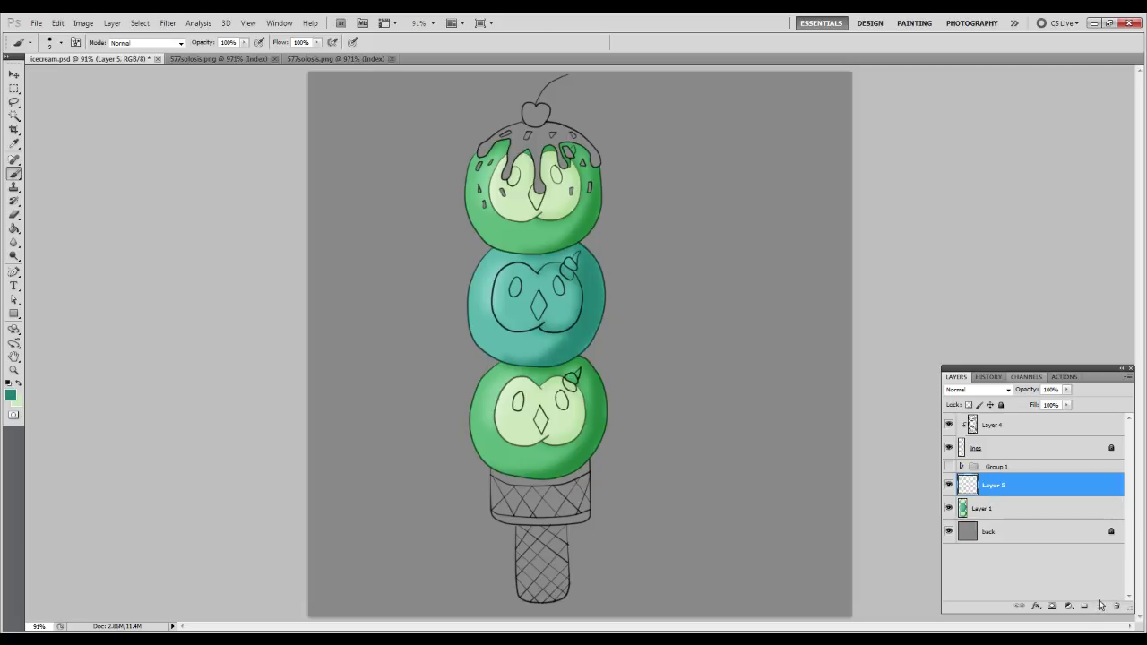
click(328, 61)
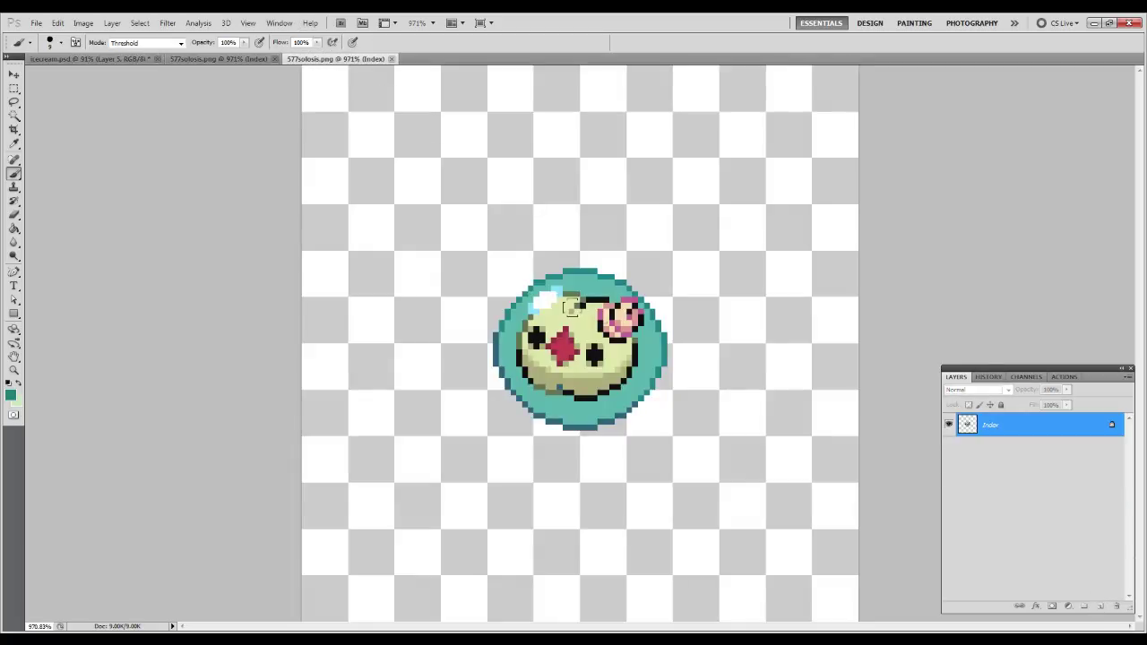
alt+click(589, 311)
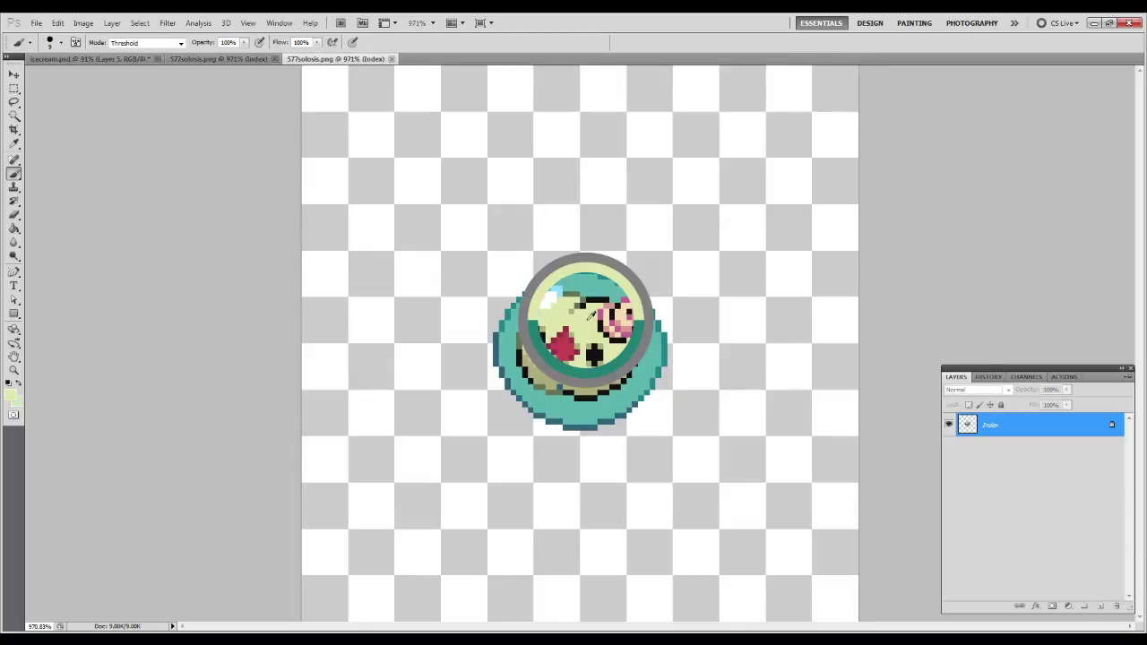
Back in icecream.psd, paint the left half of the middle scoop's face patch pale yellow-green on Layer 5.
click(126, 60)
key(z)
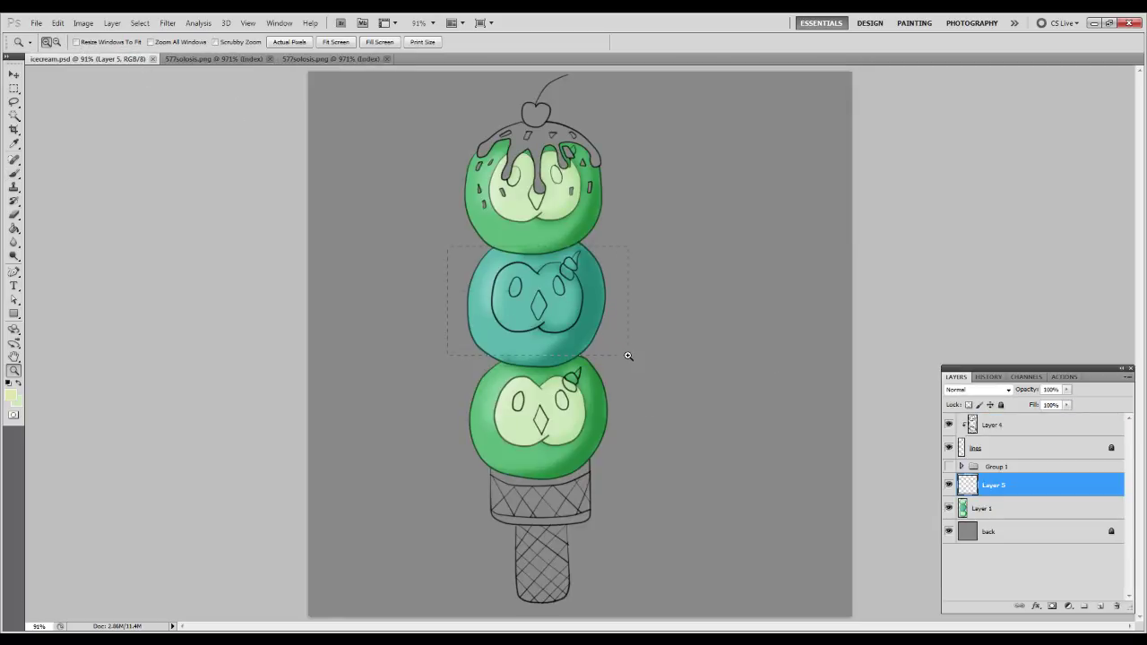
drag(628, 356, 642, 364)
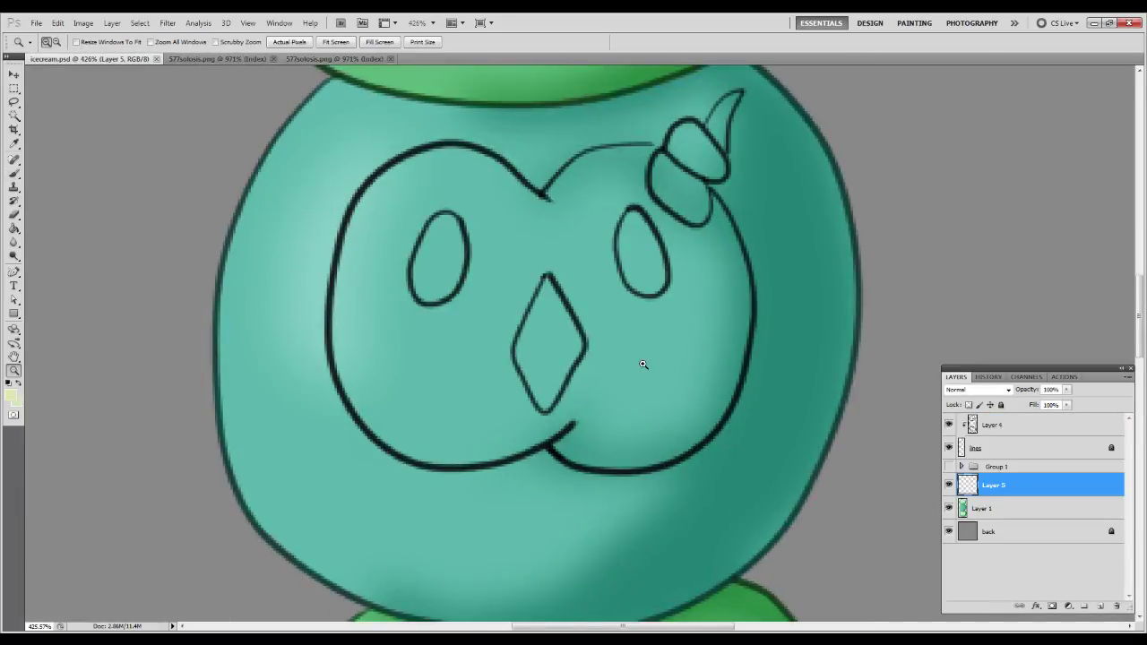
key(b)
mouse_move(541, 310)
mouse_down()
mouse_move(489, 299)
mouse_move(484, 279)
mouse_move(525, 237)
mouse_move(600, 240)
mouse_move(620, 287)
mouse_move(593, 302)
mouse_move(570, 279)
mouse_move(607, 243)
mouse_move(633, 247)
mouse_up()
mouse_move(663, 179)
mouse_down()
mouse_move(614, 159)
mouse_move(556, 212)
mouse_move(548, 197)
mouse_move(618, 164)
mouse_move(596, 161)
mouse_move(557, 199)
mouse_move(613, 156)
mouse_move(587, 155)
mouse_move(538, 211)
mouse_up()
key(e)
key(b)
mouse_move(573, 175)
mouse_down()
mouse_move(612, 164)
mouse_move(658, 249)
mouse_move(656, 182)
mouse_move(697, 298)
mouse_move(679, 368)
mouse_move(561, 364)
mouse_move(583, 276)
mouse_move(529, 276)
mouse_move(473, 254)
mouse_move(449, 172)
mouse_move(398, 184)
mouse_move(358, 268)
mouse_move(384, 384)
mouse_move(371, 275)
mouse_move(473, 218)
mouse_move(423, 261)
mouse_move(428, 184)
mouse_move(403, 340)
mouse_move(423, 215)
mouse_move(416, 380)
mouse_move(399, 408)
mouse_move(380, 287)
mouse_move(397, 428)
mouse_move(359, 396)
mouse_move(349, 284)
mouse_move(349, 379)
mouse_up()
mouse_move(349, 273)
mouse_down()
mouse_move(384, 180)
mouse_move(424, 158)
mouse_move(458, 158)
mouse_move(538, 218)
mouse_move(467, 161)
mouse_move(512, 199)
mouse_move(470, 159)
mouse_move(495, 174)
mouse_move(527, 212)
mouse_move(464, 185)
mouse_move(477, 180)
mouse_move(529, 236)
mouse_up()
mouse_move(502, 386)
mouse_down()
mouse_move(406, 408)
mouse_move(351, 371)
mouse_move(386, 427)
mouse_move(415, 445)
mouse_move(369, 411)
mouse_move(429, 450)
mouse_move(498, 430)
mouse_move(553, 377)
mouse_move(556, 408)
mouse_move(514, 438)
mouse_move(445, 453)
mouse_up()
mouse_move(564, 394)
mouse_down()
mouse_move(446, 374)
mouse_move(514, 365)
mouse_move(520, 401)
mouse_move(439, 419)
mouse_move(442, 381)
mouse_up()
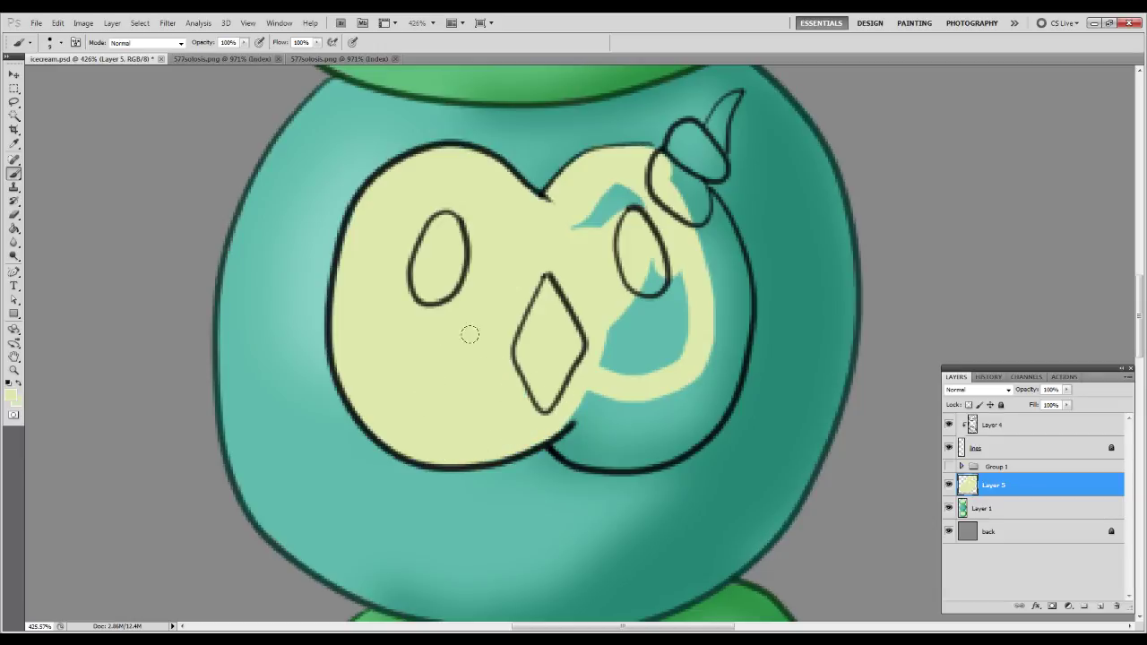
Fill the rest of the middle scoop's face patch, including its right half, with the same pale yellow-green.
mouse_move(668, 166)
mouse_down()
mouse_move(613, 155)
mouse_move(671, 183)
mouse_move(707, 234)
mouse_move(682, 186)
mouse_move(715, 239)
mouse_move(691, 191)
mouse_move(720, 255)
mouse_move(727, 306)
mouse_move(715, 233)
mouse_move(733, 285)
mouse_move(715, 400)
mouse_move(691, 432)
mouse_move(650, 450)
mouse_move(588, 442)
mouse_move(563, 421)
mouse_move(564, 443)
mouse_move(651, 448)
mouse_up()
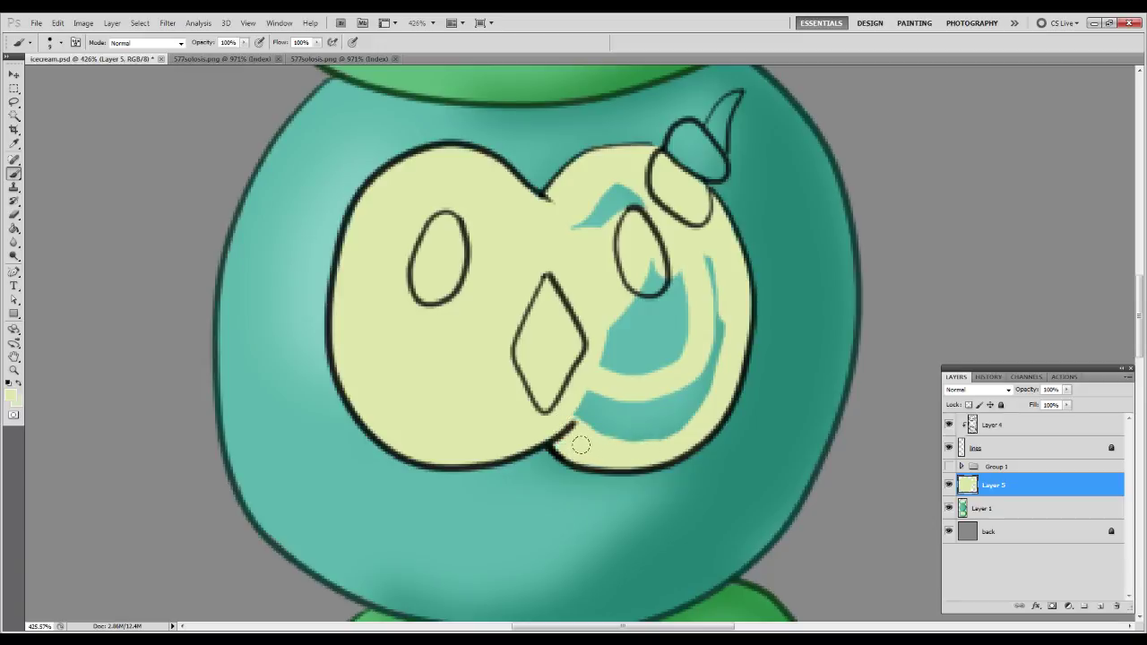
mouse_move(556, 426)
mouse_down()
mouse_move(592, 406)
mouse_move(594, 206)
mouse_move(616, 185)
mouse_move(647, 224)
mouse_up()
mouse_move(631, 381)
mouse_down()
mouse_move(606, 420)
mouse_move(627, 429)
mouse_move(634, 411)
mouse_move(665, 423)
mouse_move(660, 436)
mouse_move(699, 398)
mouse_move(705, 300)
mouse_move(691, 251)
mouse_up()
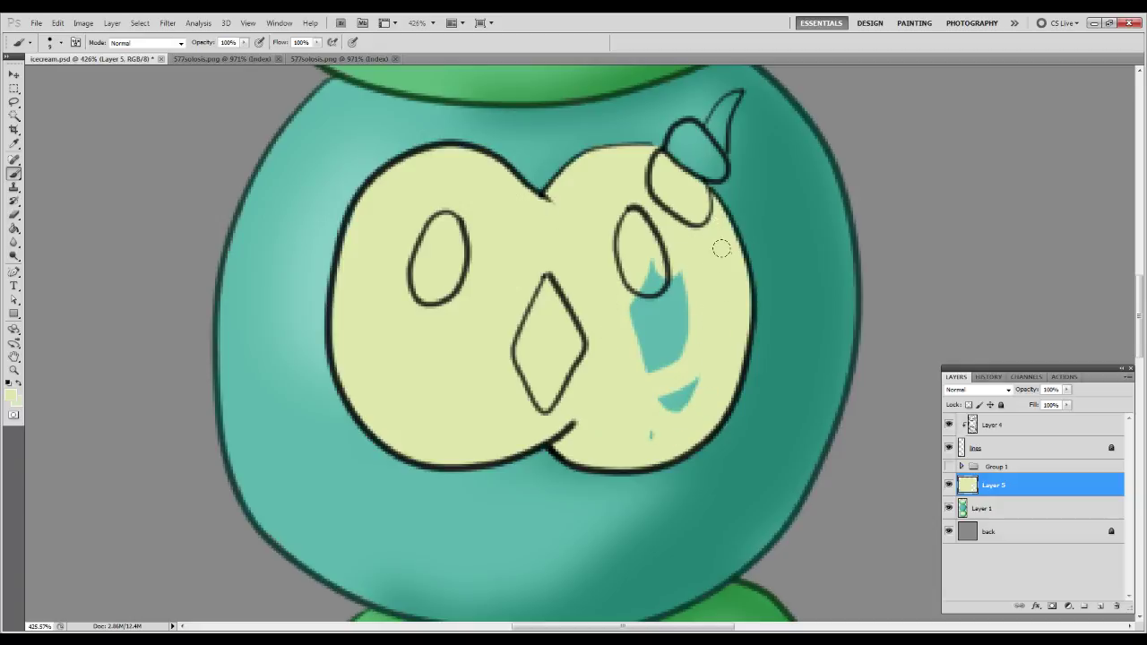
mouse_move(702, 211)
mouse_down()
mouse_move(663, 323)
mouse_move(670, 242)
mouse_move(638, 269)
mouse_move(657, 405)
mouse_move(689, 370)
mouse_move(689, 298)
mouse_move(654, 443)
mouse_up()
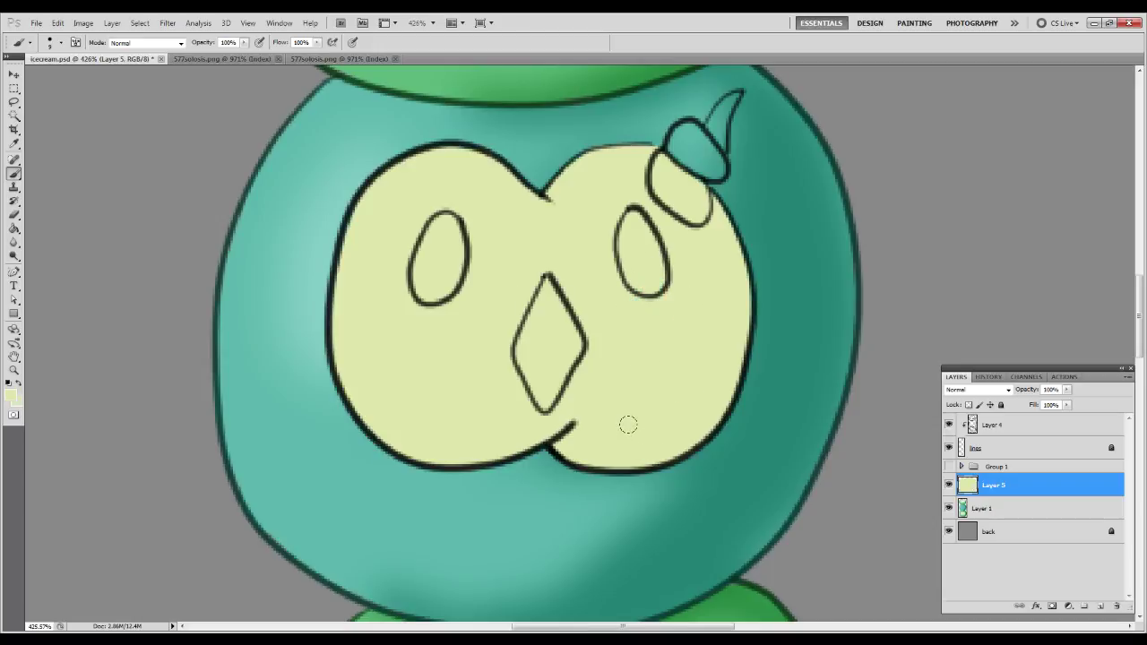
Duplicate the light and shade layers in Group 1 and move the copies out of the group, directly above Layer 5.
click(961, 467)
click(1031, 507)
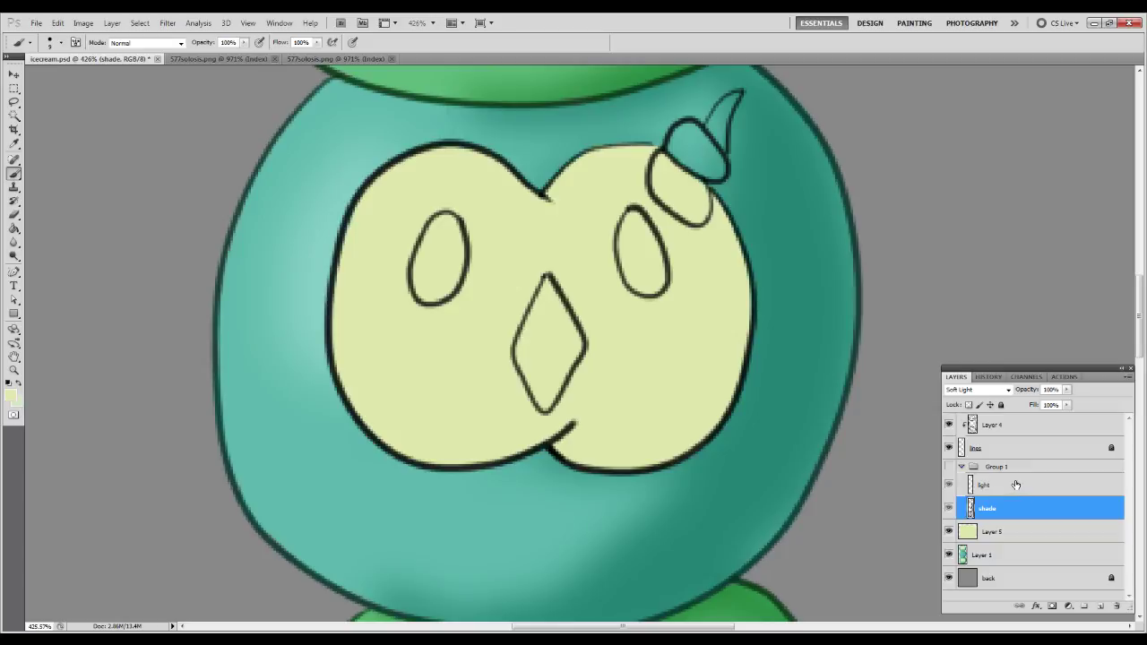
shift+click(1016, 484)
right_click(1015, 480)
click(1040, 241)
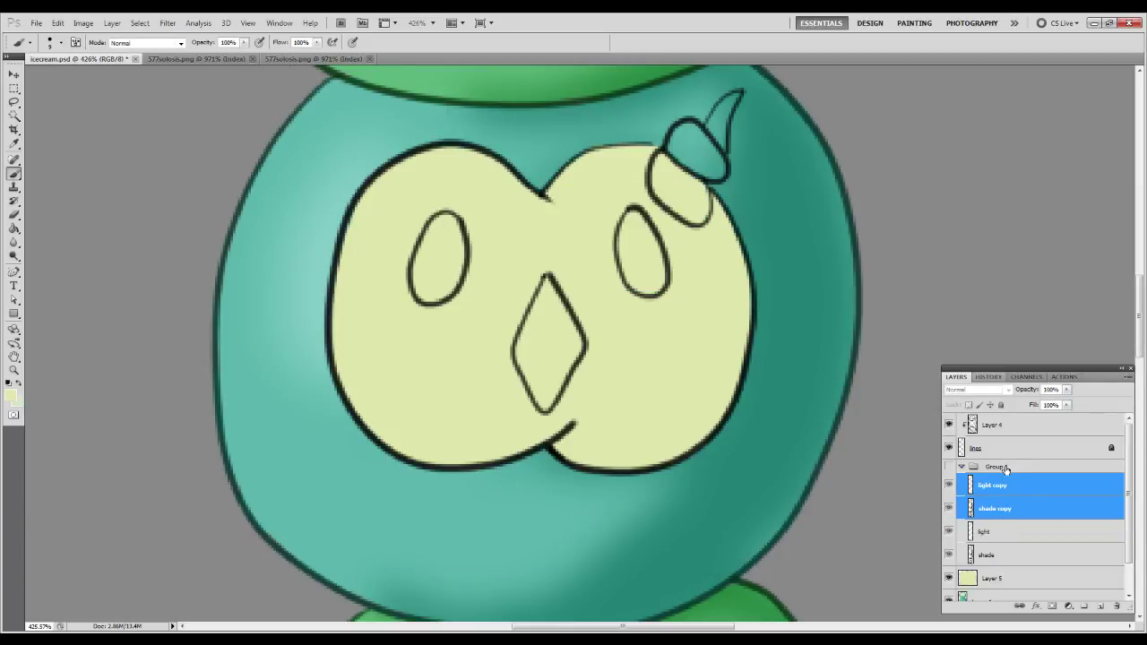
drag(1008, 505, 997, 580)
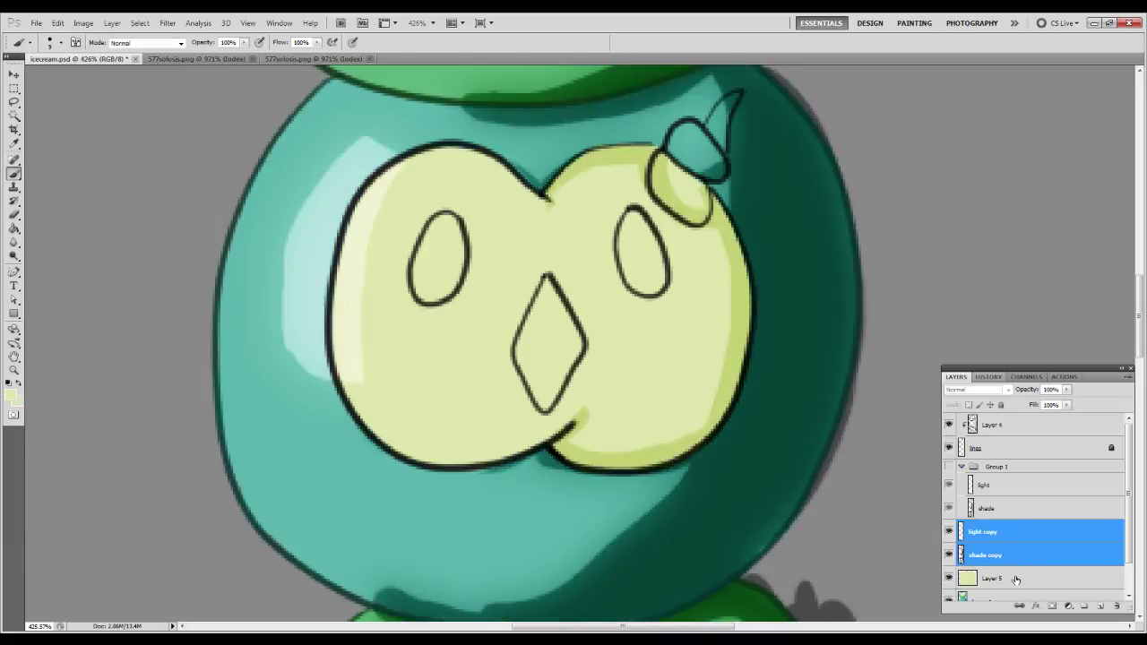
Clip the light copy and shade copy layers to Layer 5 and soften each one with the blur filter.
key(ctrl+alt+g)
click(1018, 558)
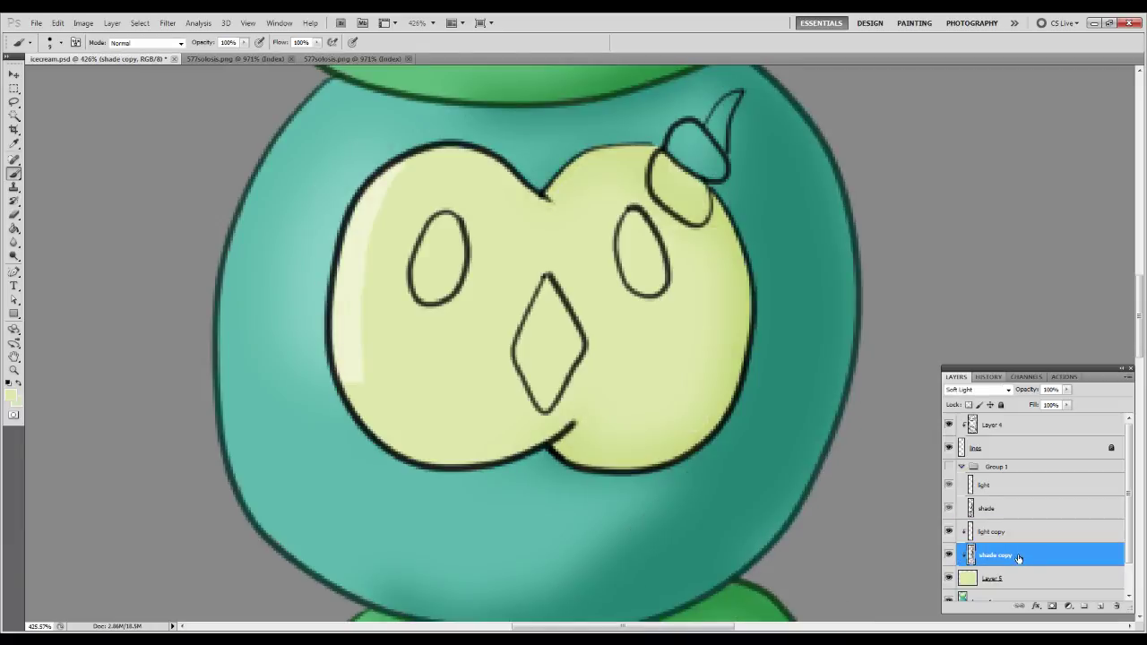
click(1012, 541)
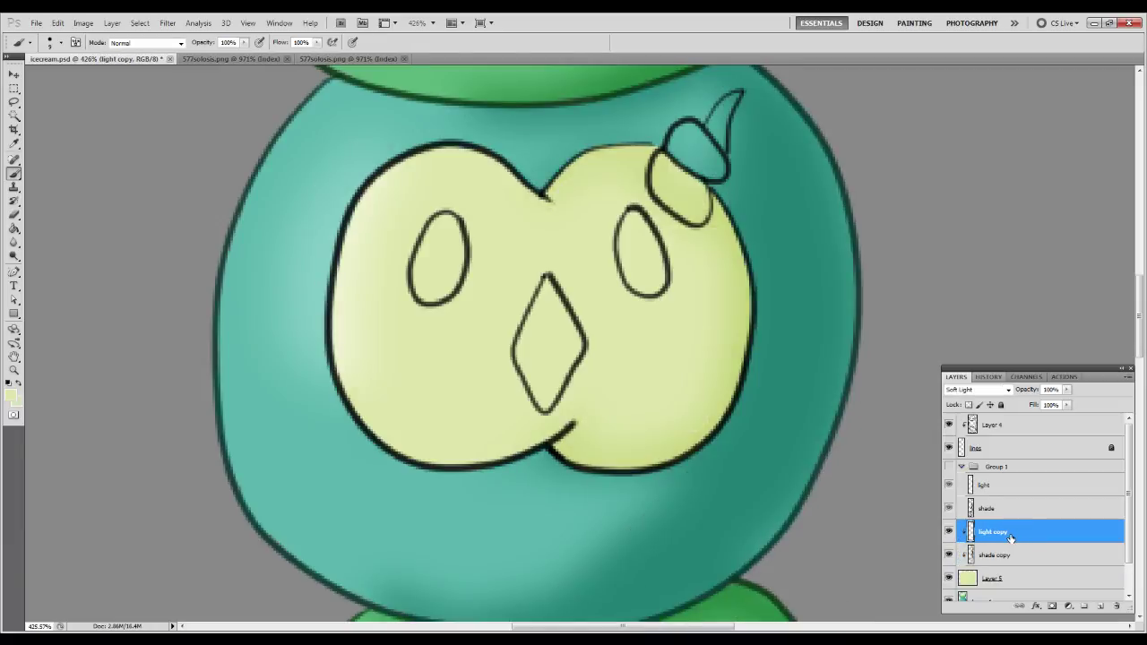
Set the light copy layer's opacity to 50% and add a new clipped layer directly above the lines layer.
text(50)
click(998, 443)
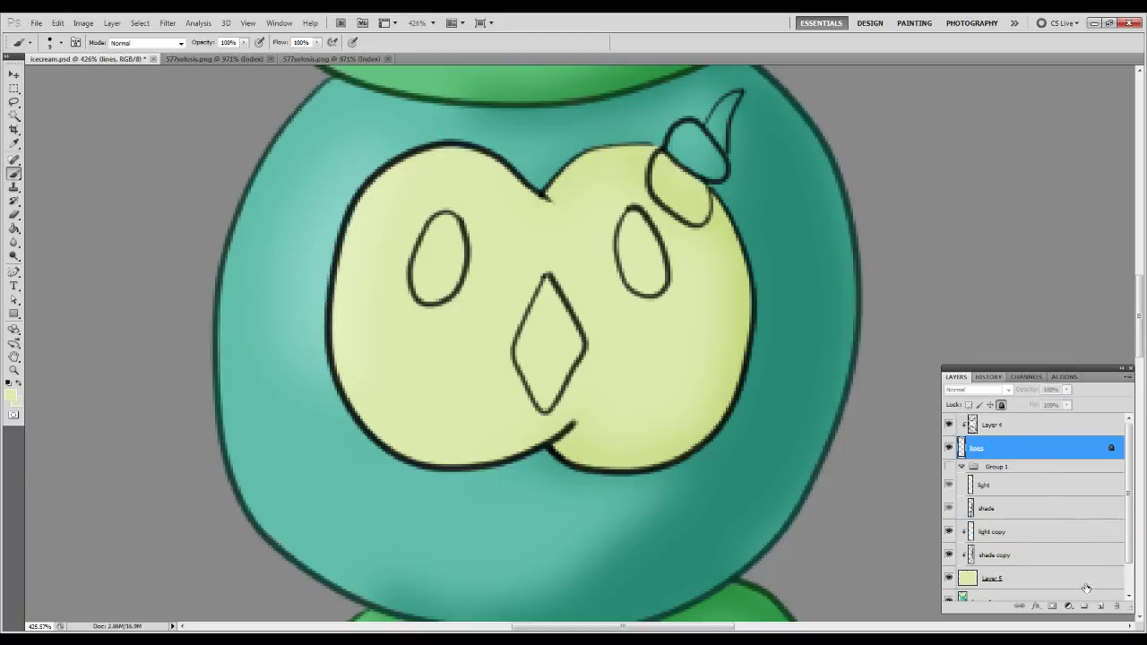
click(1104, 618)
click(598, 248)
click(1103, 607)
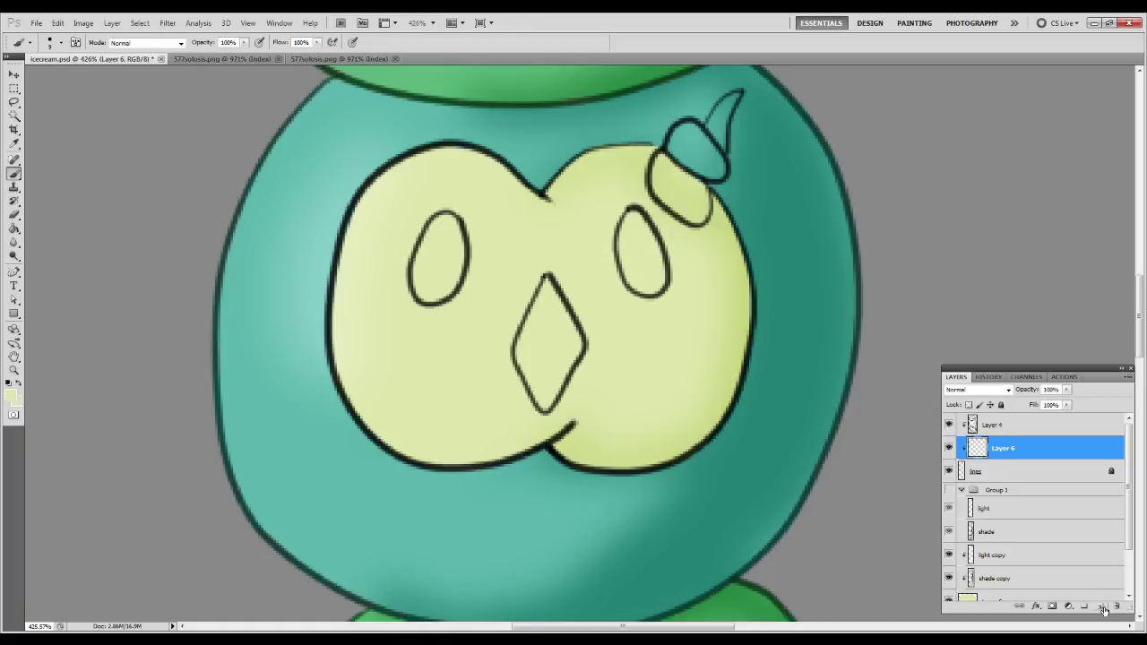
Paint over the middle scoop's face patch outline on Layer 6 with yellow-green sampled from the patch's shaded edge.
key(r)
key(alt)
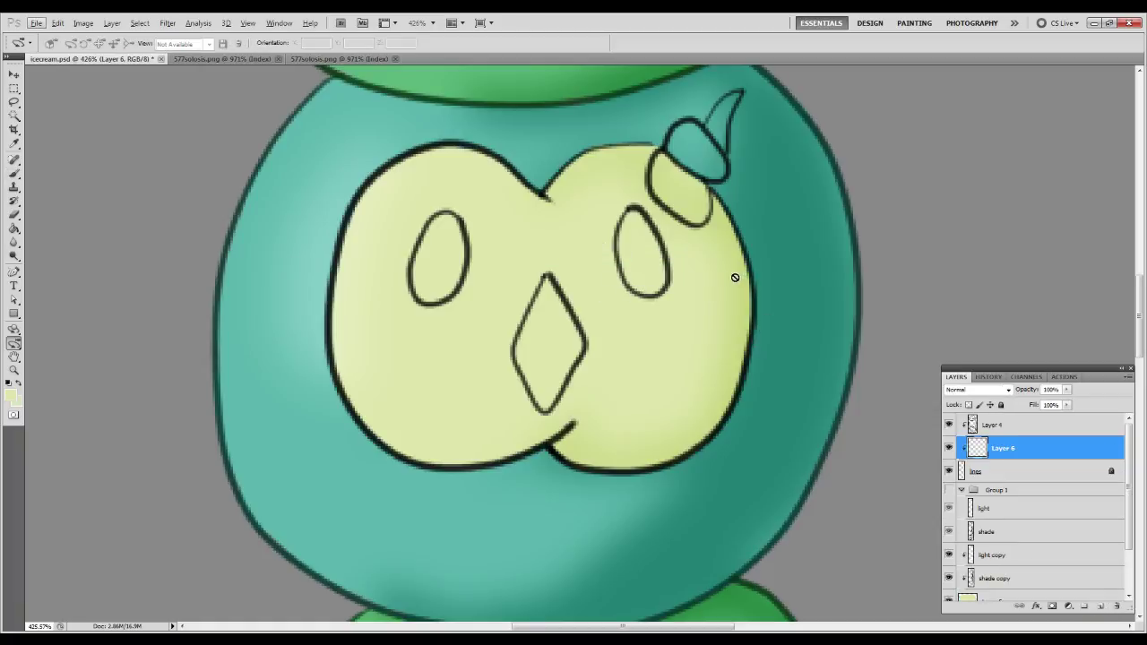
key(b)
alt+click(743, 266)
mouse_move(722, 218)
mouse_down()
mouse_move(721, 197)
mouse_move(742, 385)
mouse_move(726, 414)
mouse_up()
key(r)
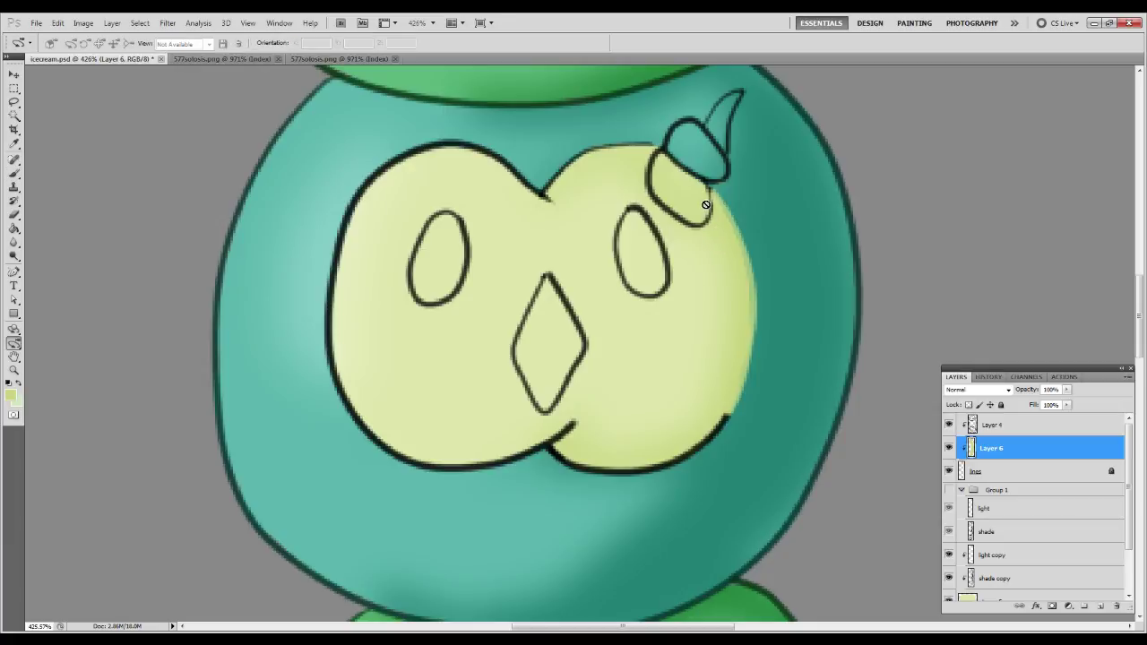
key(b)
alt+click(715, 179)
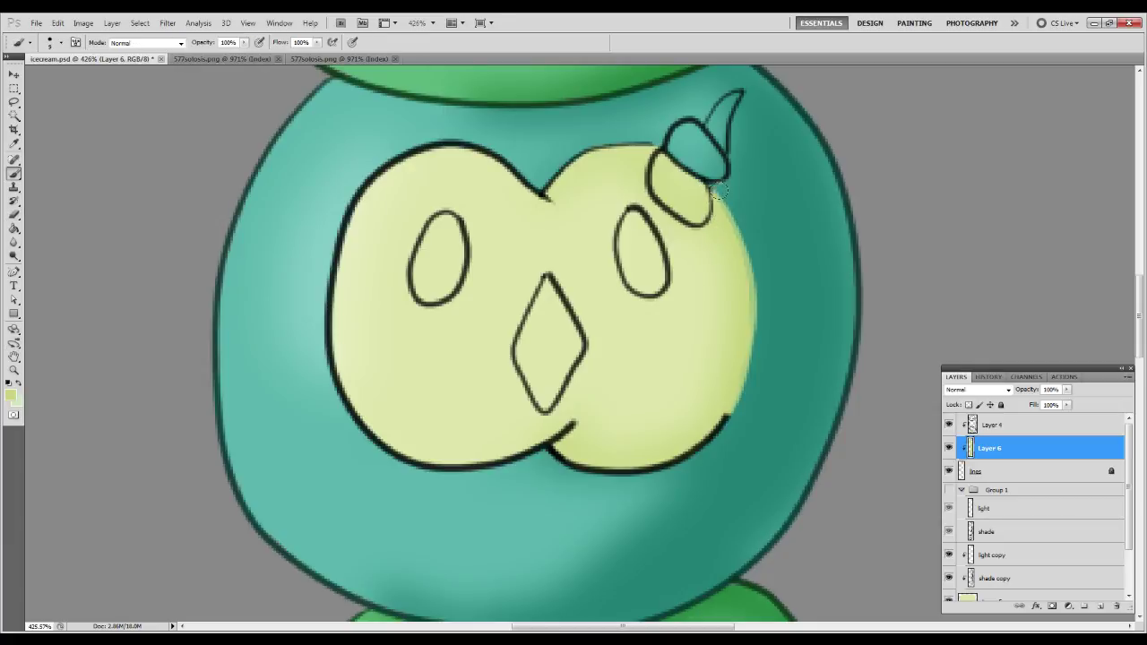
key(b)
mouse_move(721, 399)
mouse_down()
mouse_move(565, 452)
mouse_move(579, 410)
mouse_move(617, 466)
mouse_move(483, 454)
mouse_move(339, 394)
mouse_move(377, 171)
mouse_move(631, 139)
mouse_move(512, 185)
mouse_move(551, 210)
mouse_up()
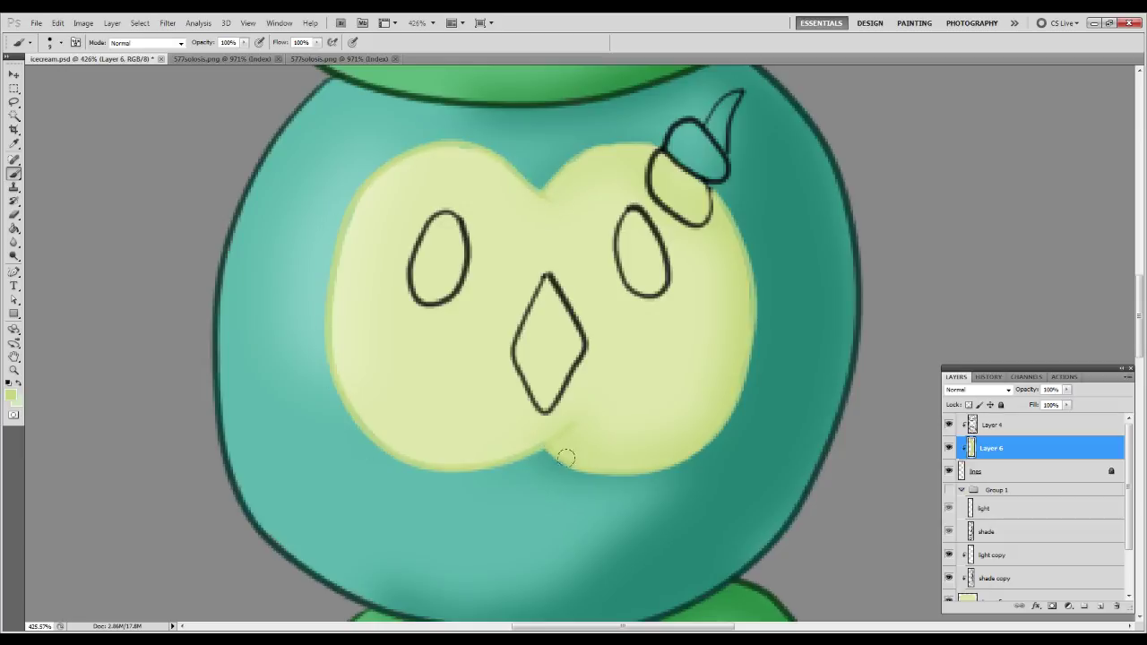
Darken the Layer 6 outline colour with Hue/Saturation at saturation 30 and lightness -70, and save the file.
key(ctrl+u)
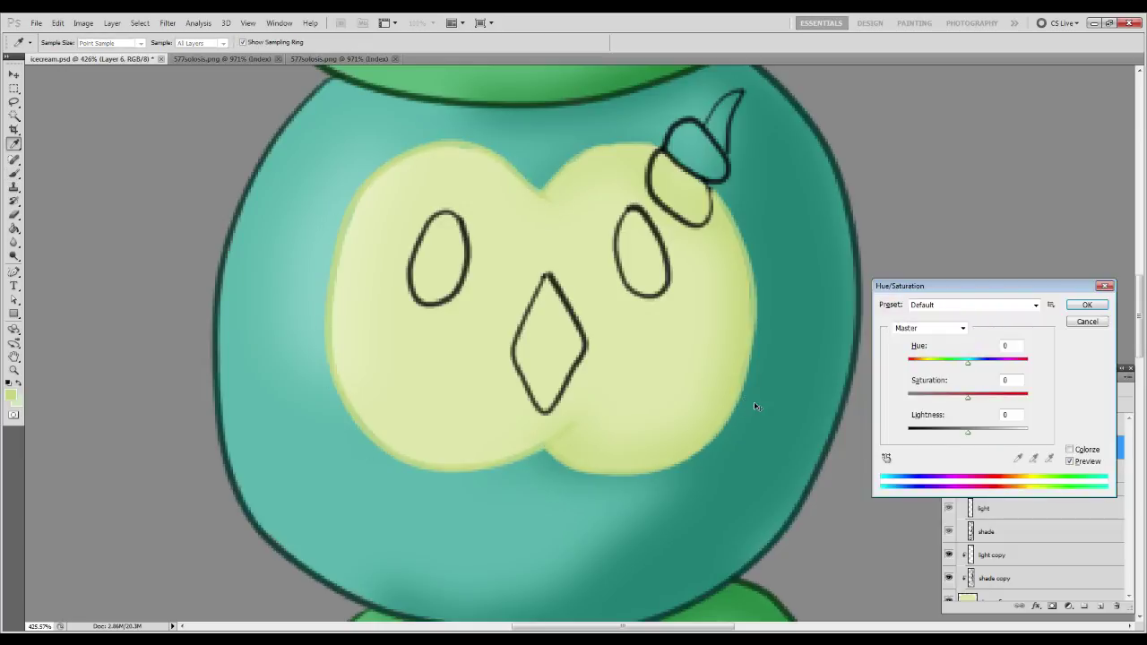
text(-70)
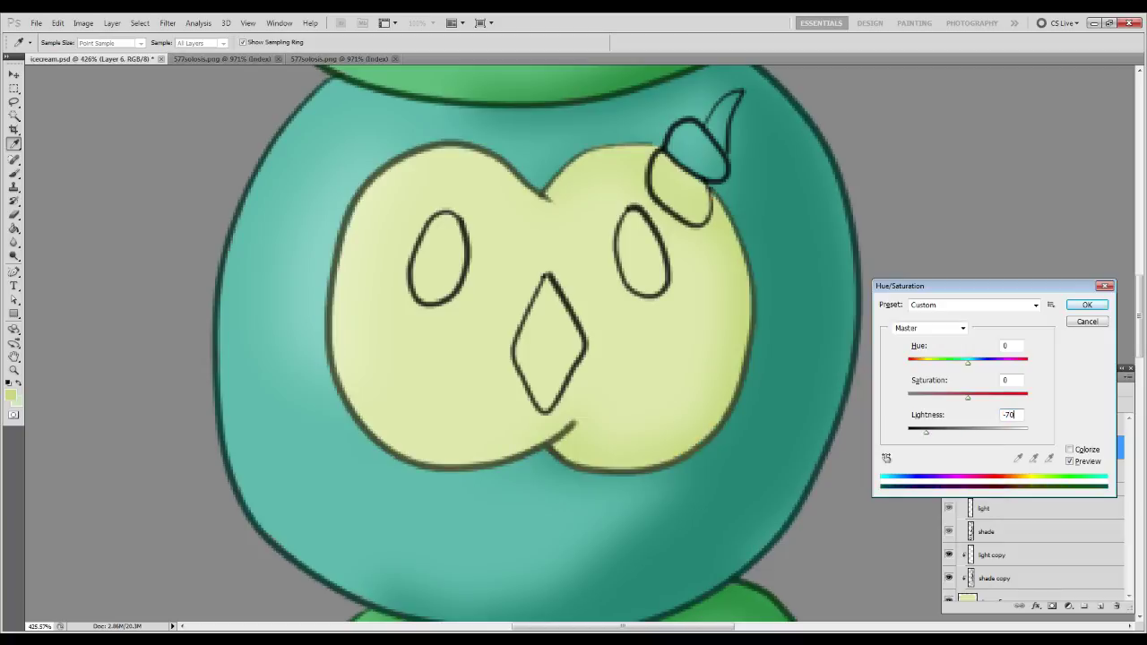
click(1017, 382)
text(30)
key(Return)
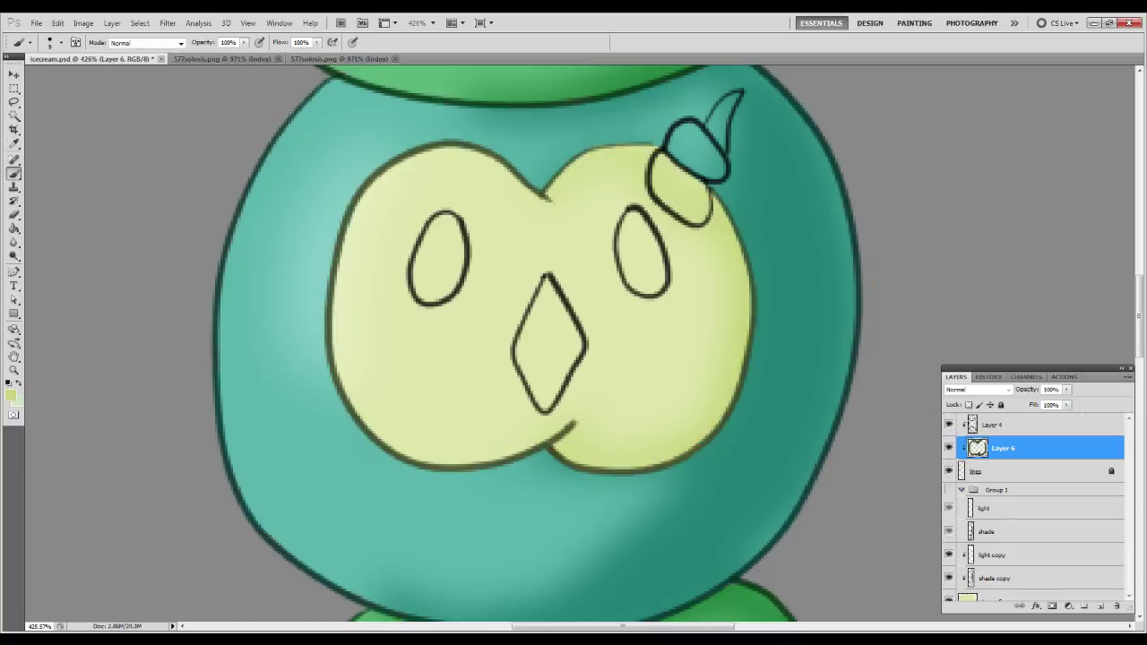
key(ctrl+0)
key(ctrl+s)
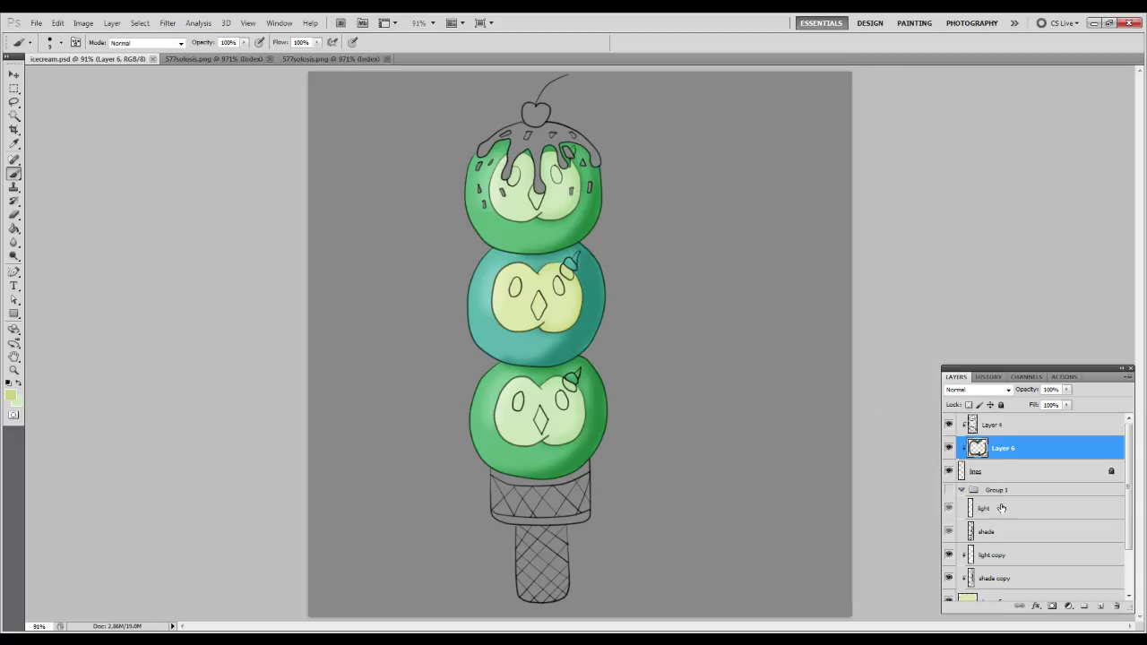
Merge Layer 4 with Layer 6, and merge Layer 5 with its clipped light and shade copies into Layer 1.
key(ctrl+e)
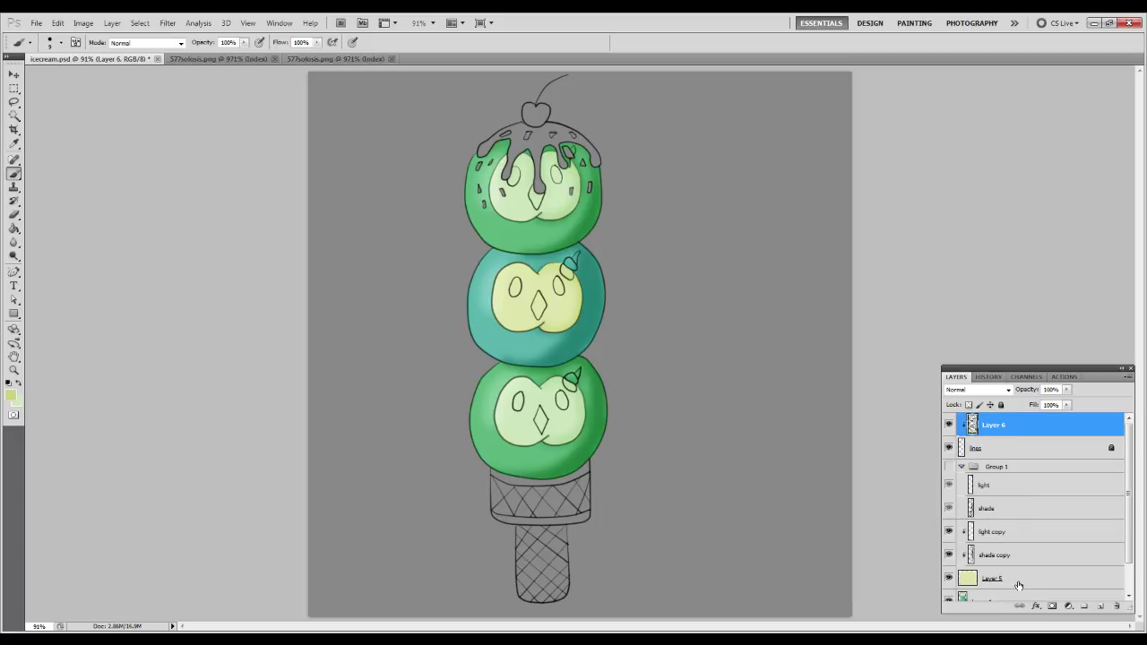
click(1019, 585)
key(ctrl+e)
key(ctrl+e)
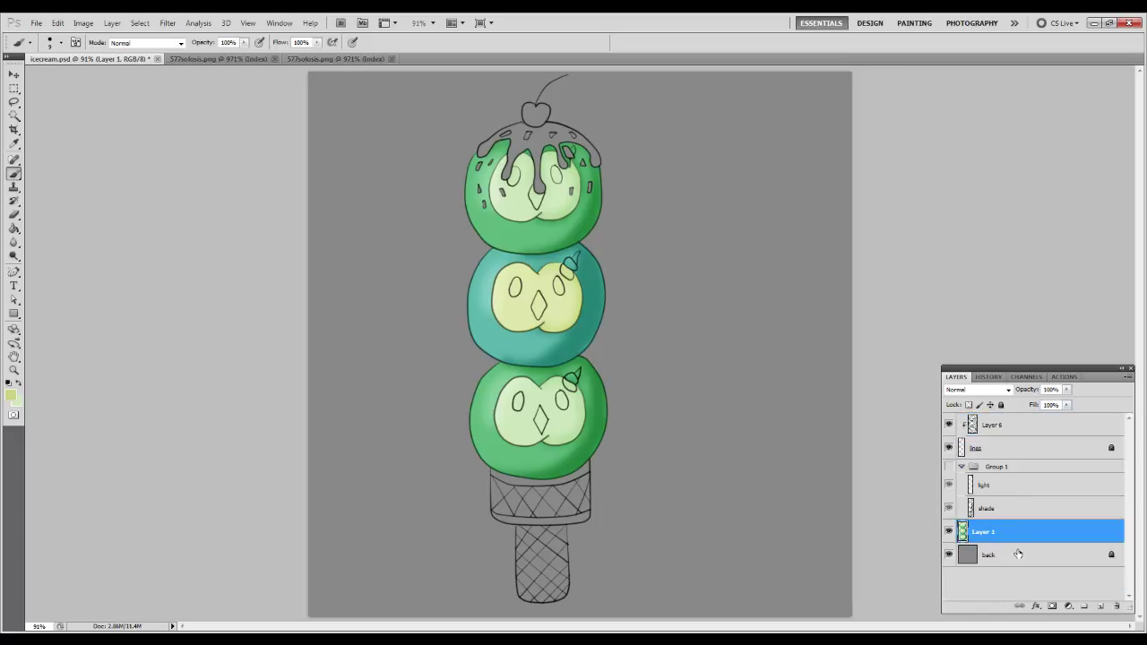
Collapse Group 1 and add a new layer directly above Layer 1.
click(961, 466)
click(1007, 512)
click(1019, 496)
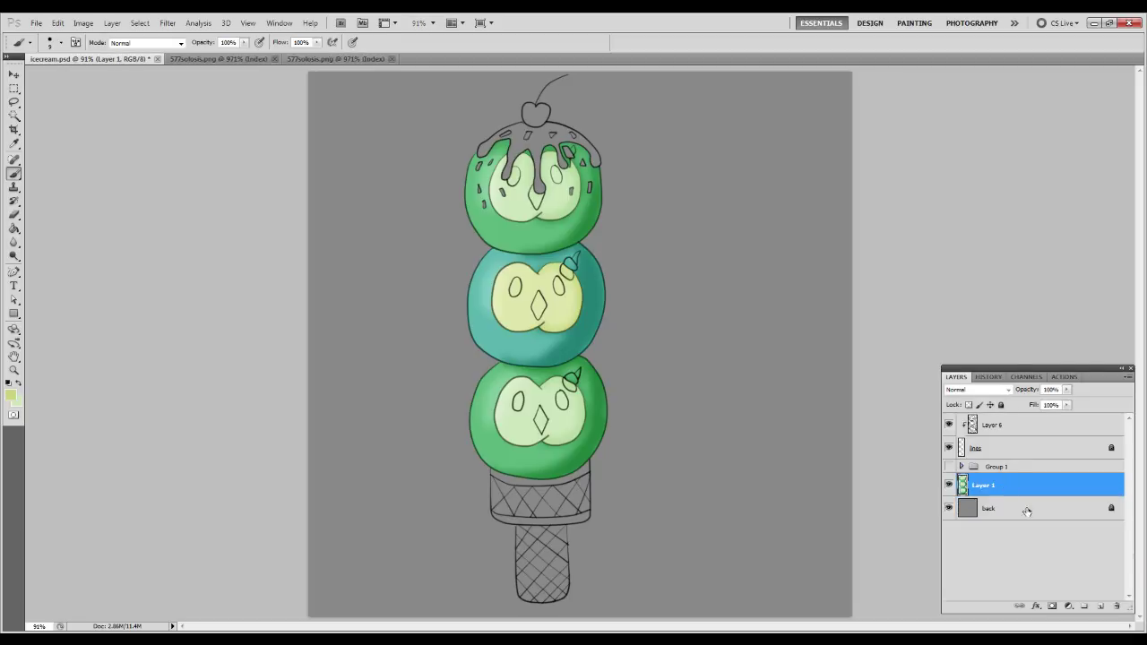
click(1098, 608)
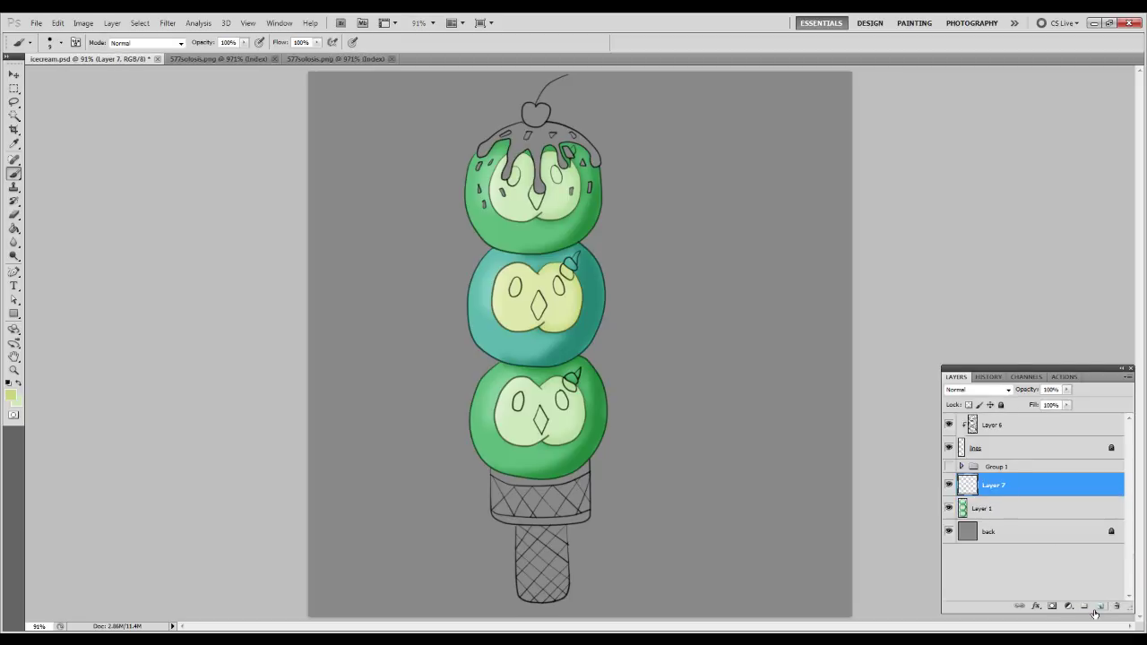
Sample yellow from the green Solosis sprite's ornament and cream from the teal sprite's as the two working colours, returning to icecream.psd.
click(334, 59)
alt+click(628, 316)
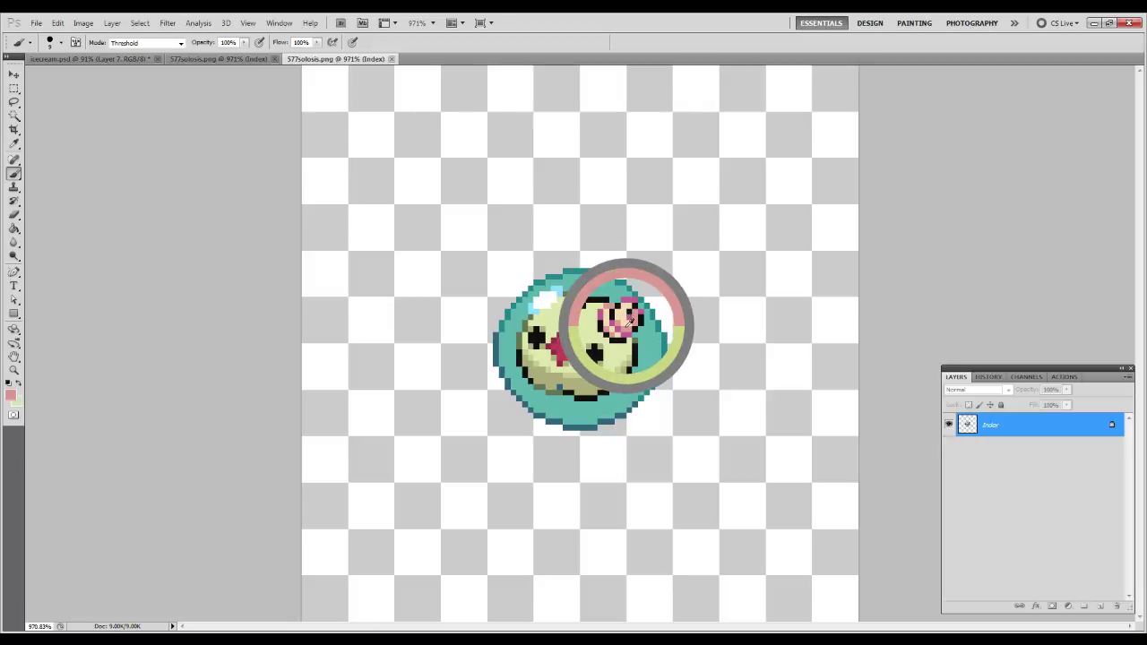
click(242, 59)
key(x)
alt+click(618, 314)
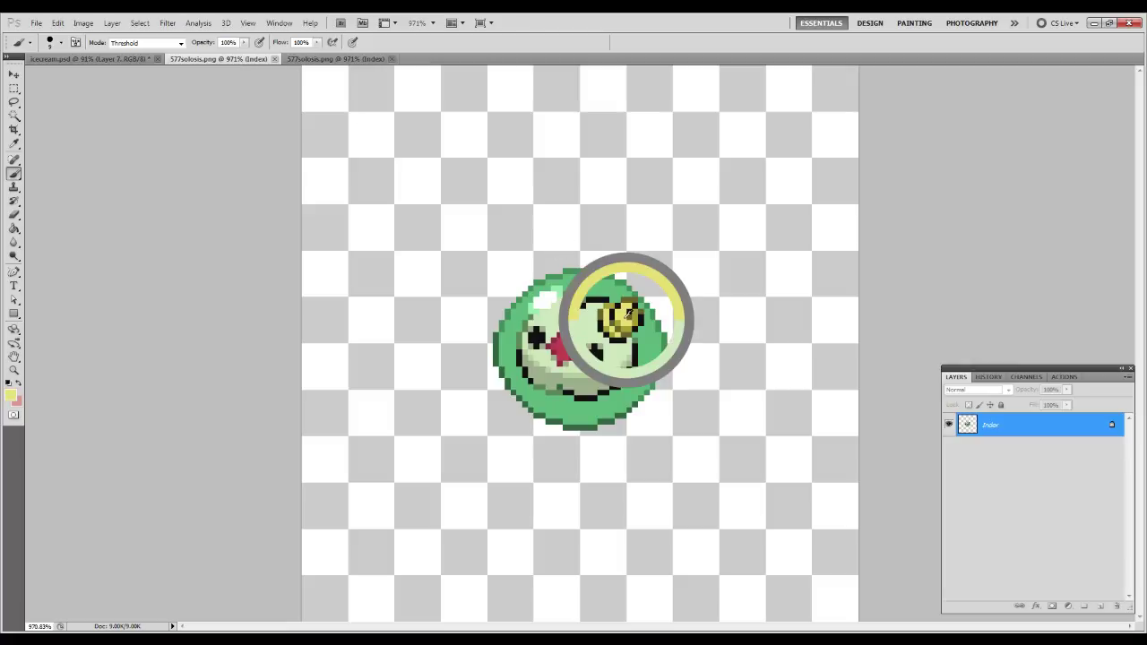
key(x)
click(325, 59)
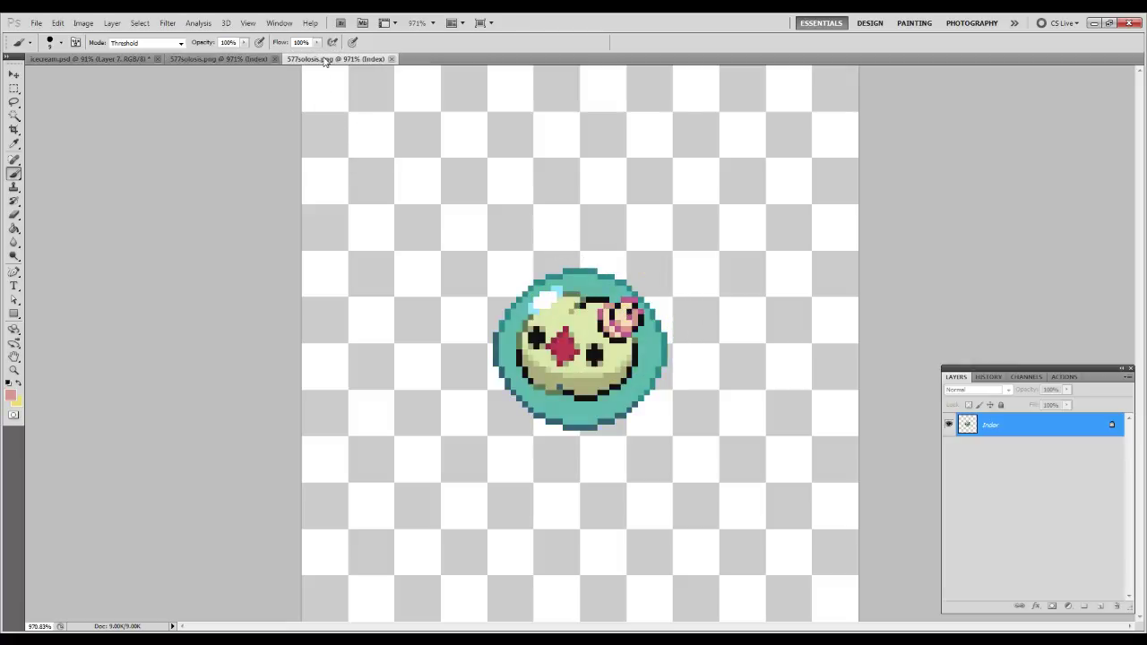
alt+click(627, 309)
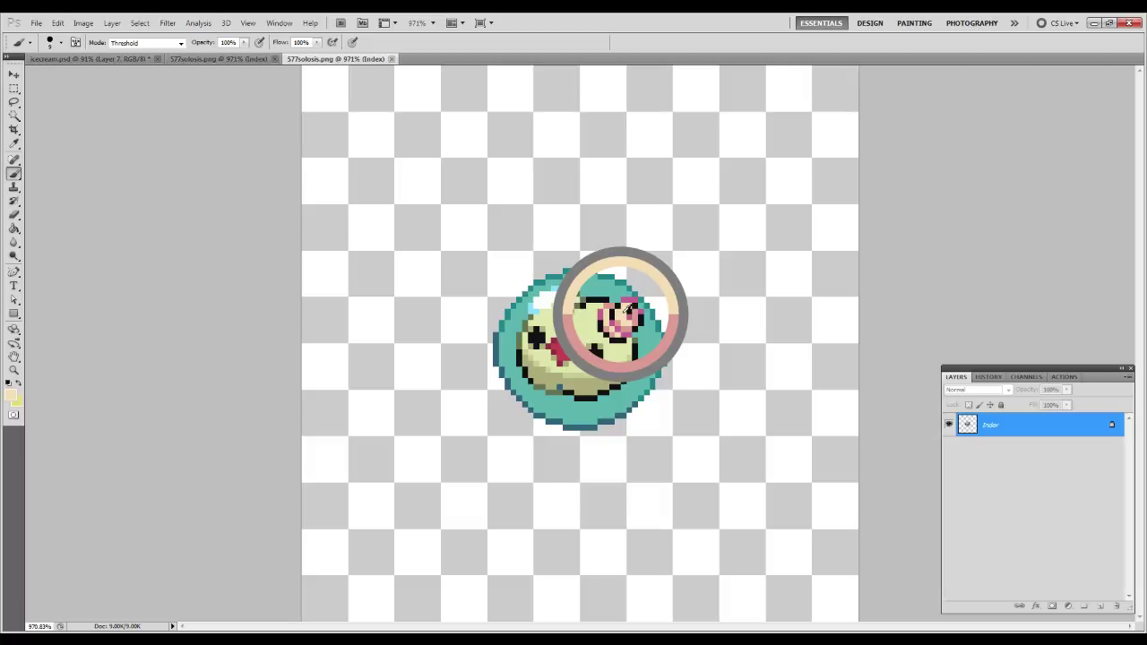
click(199, 59)
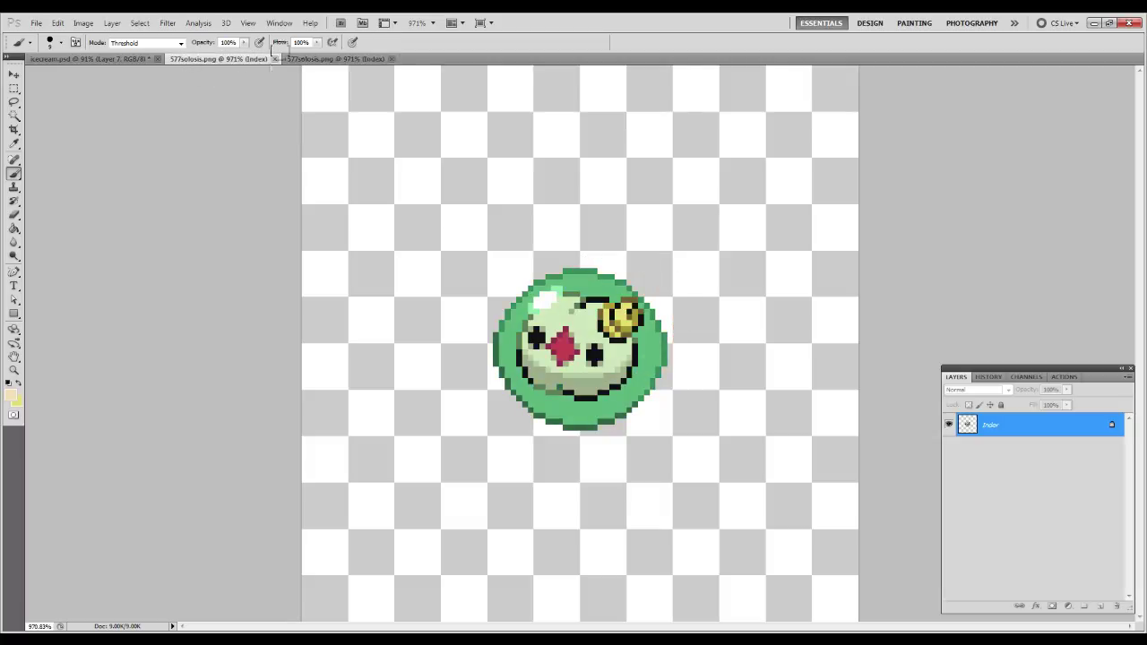
click(134, 59)
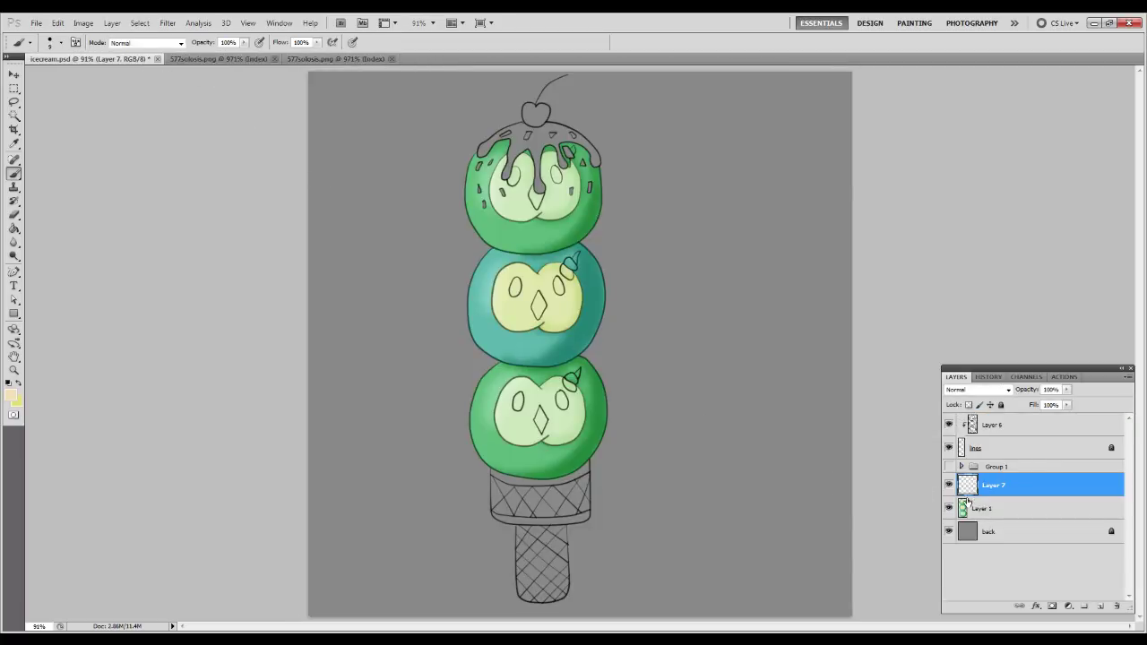
Paint the exposed parts of the top scoop's pointed ornament yellow on Layer 7.
key(z)
drag(498, 123, 626, 187)
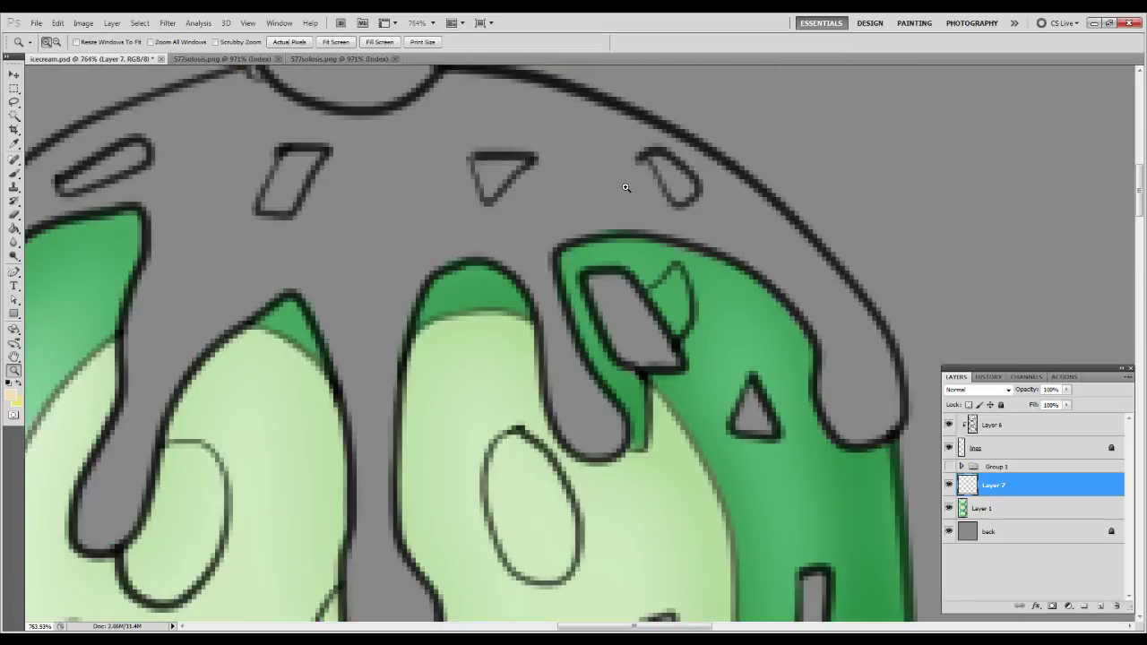
click(239, 58)
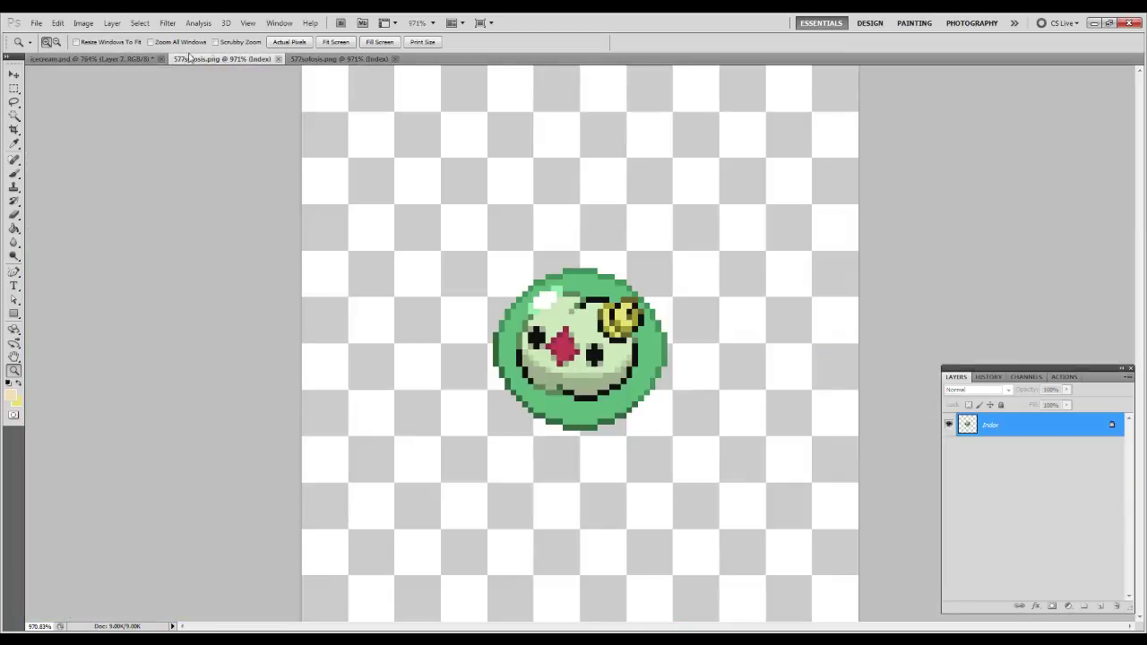
click(136, 61)
key(b)
mouse_move(577, 319)
mouse_down()
mouse_move(611, 363)
mouse_move(614, 441)
mouse_move(638, 334)
mouse_move(672, 285)
mouse_move(683, 332)
mouse_up()
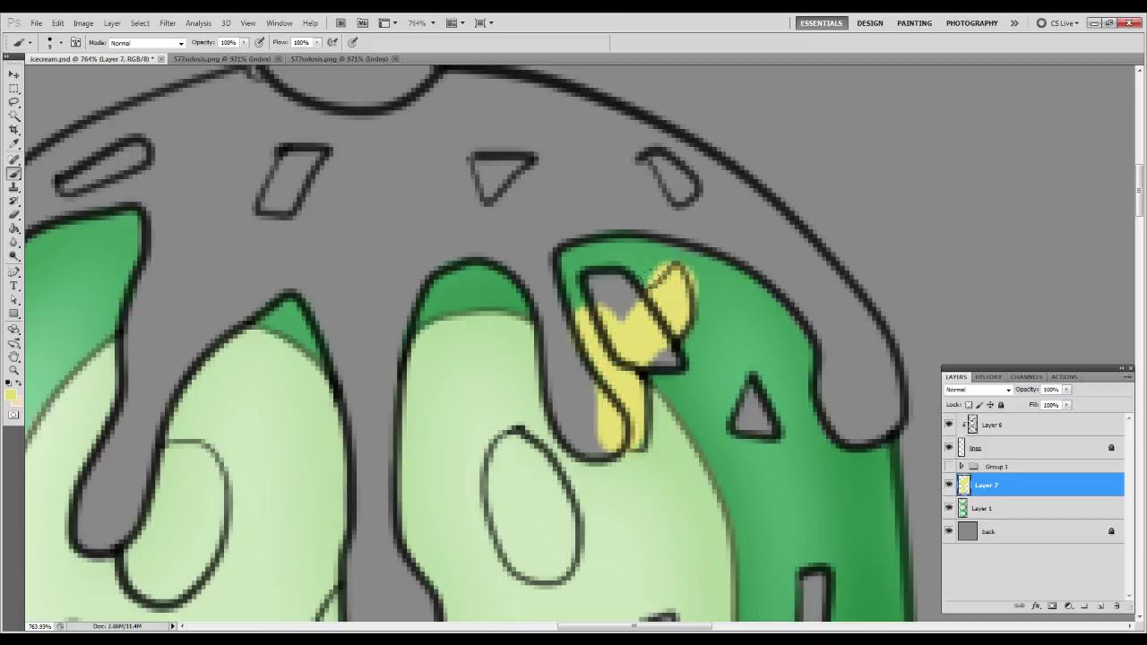
Erase the yellow overspill from the sprinkle, the syrup drip and the area around the top scoop's ornament.
key(e)
mouse_move(619, 305)
mouse_down()
mouse_move(633, 332)
mouse_move(619, 303)
mouse_move(645, 340)
mouse_move(618, 327)
mouse_up()
mouse_move(614, 385)
mouse_down()
mouse_move(584, 429)
mouse_move(643, 348)
mouse_up()
mouse_move(703, 302)
mouse_down()
mouse_move(696, 243)
mouse_move(689, 292)
mouse_move(650, 278)
mouse_up()
key(b)
key(e)
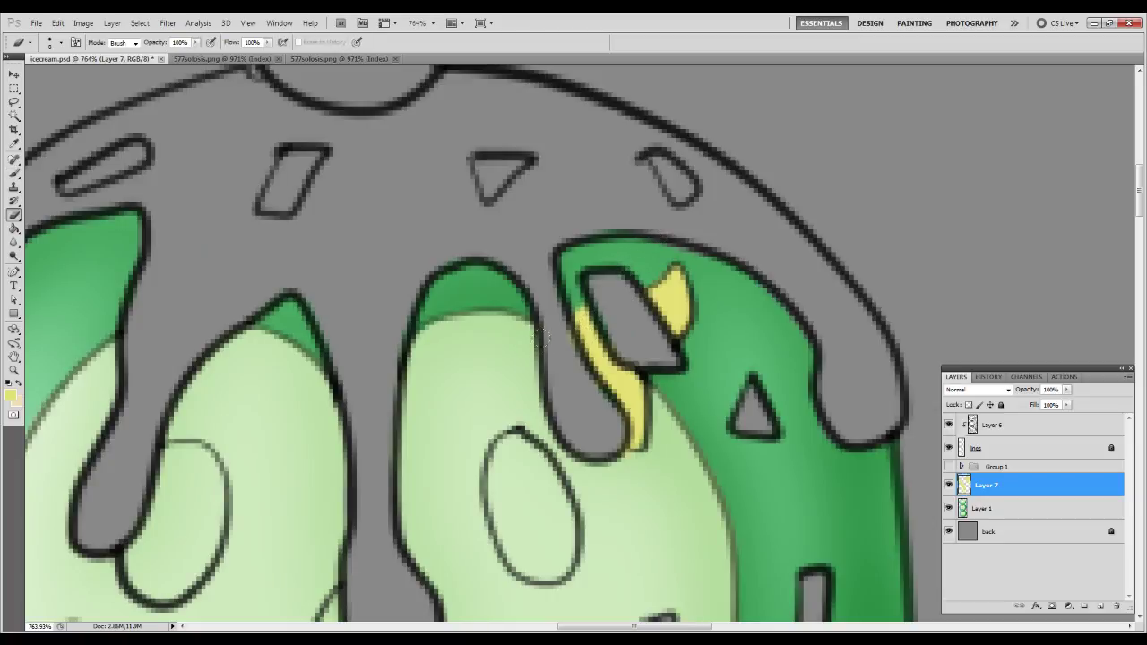
Fill all three sections of the middle scoop's pointed ornament with cream on Layer 7.
key(ctrl+1)
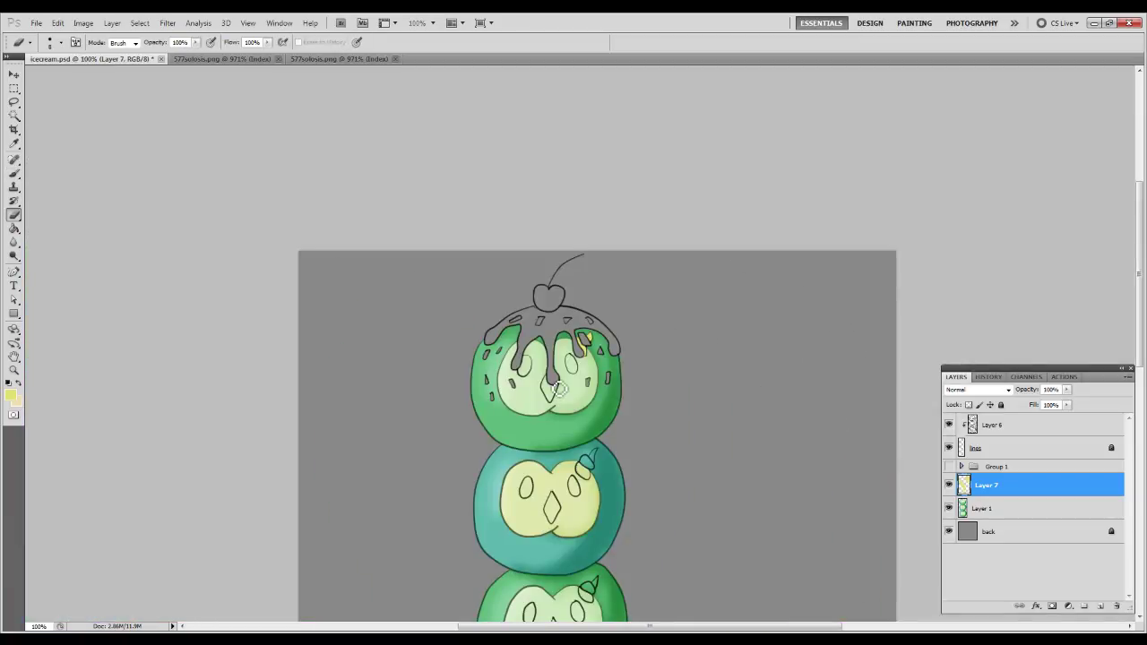
key(z)
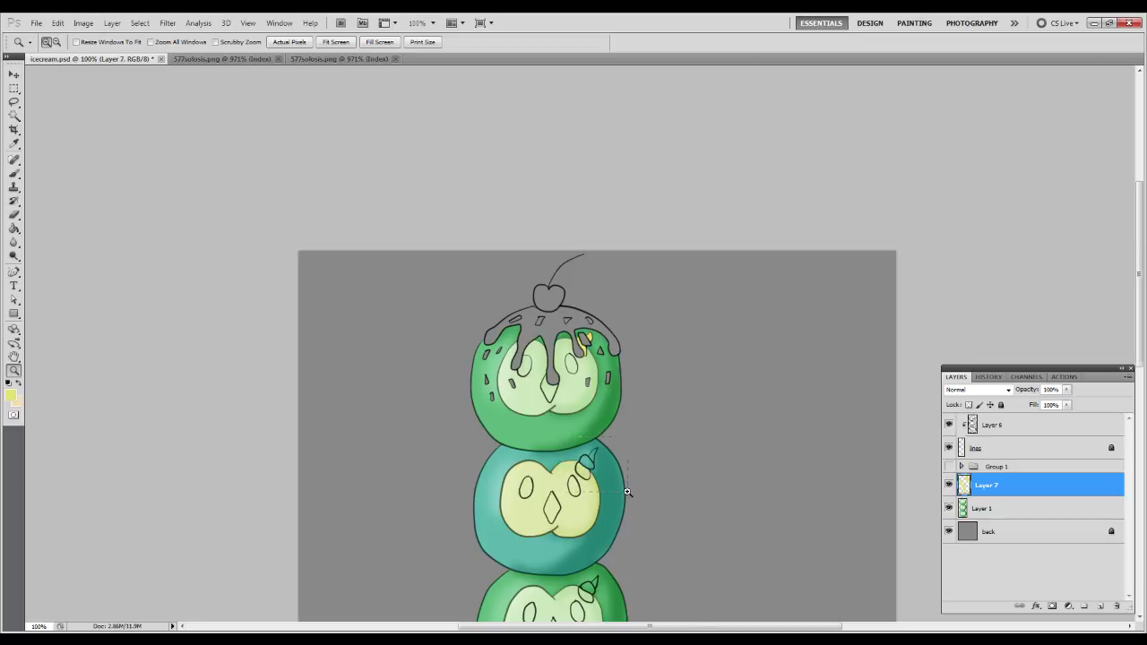
drag(547, 444, 627, 492)
key(b)
mouse_move(474, 403)
mouse_down()
mouse_move(461, 360)
mouse_move(417, 362)
mouse_move(463, 407)
mouse_move(463, 358)
mouse_move(490, 447)
mouse_move(430, 400)
mouse_move(415, 362)
mouse_move(425, 331)
mouse_move(416, 375)
mouse_move(443, 406)
mouse_move(474, 267)
mouse_move(458, 305)
mouse_move(468, 272)
mouse_move(516, 302)
mouse_move(539, 335)
mouse_move(519, 339)
mouse_move(513, 285)
mouse_up()
mouse_move(598, 176)
mouse_down()
mouse_move(568, 213)
mouse_move(554, 278)
mouse_move(609, 188)
mouse_move(563, 215)
mouse_move(547, 248)
mouse_move(591, 197)
mouse_move(539, 274)
mouse_move(542, 260)
mouse_move(586, 199)
mouse_move(568, 225)
mouse_move(553, 310)
mouse_up()
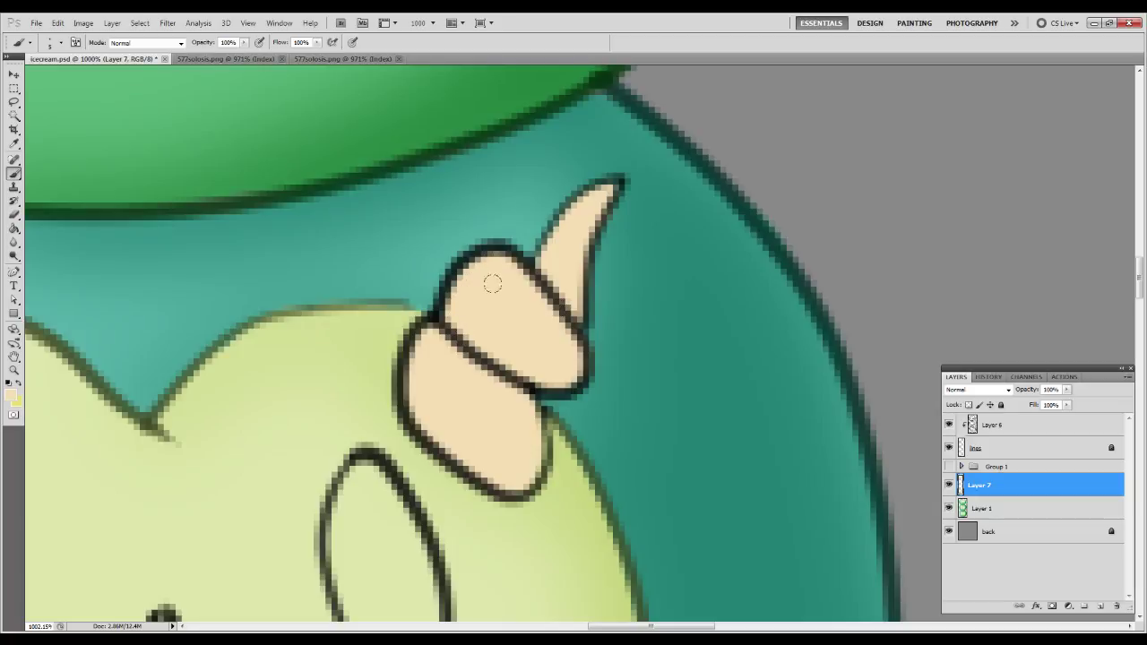
Fill all three sections of the bottom scoop's pointed ornament with yellow on Layer 7.
key(ctrl+1)
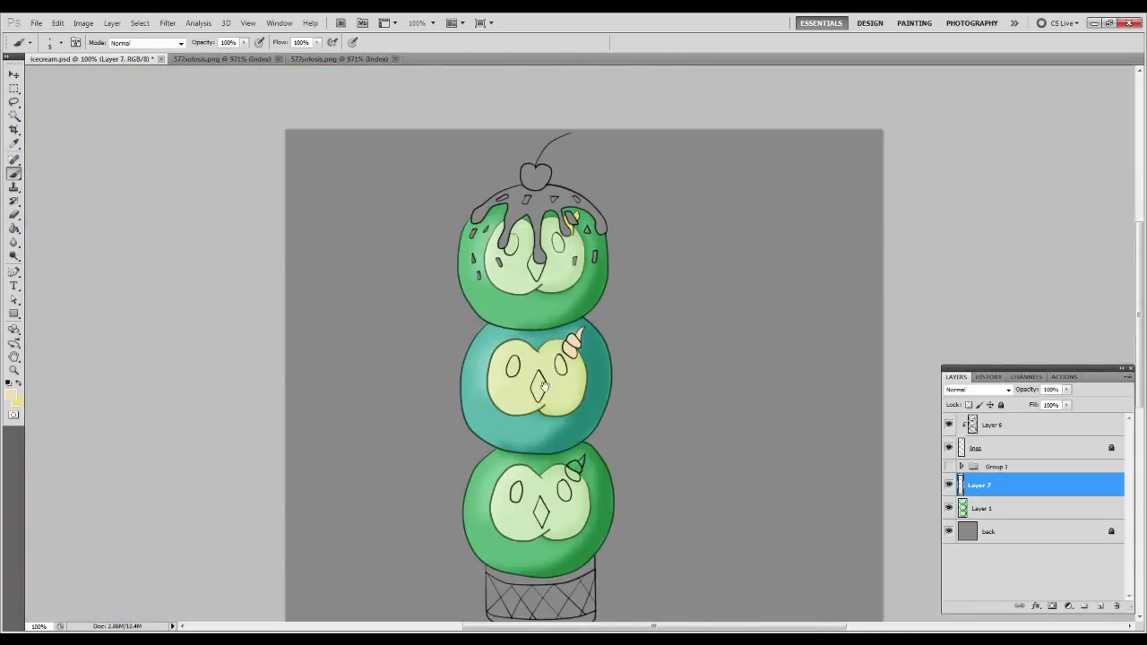
drag(581, 475, 562, 438)
key(z)
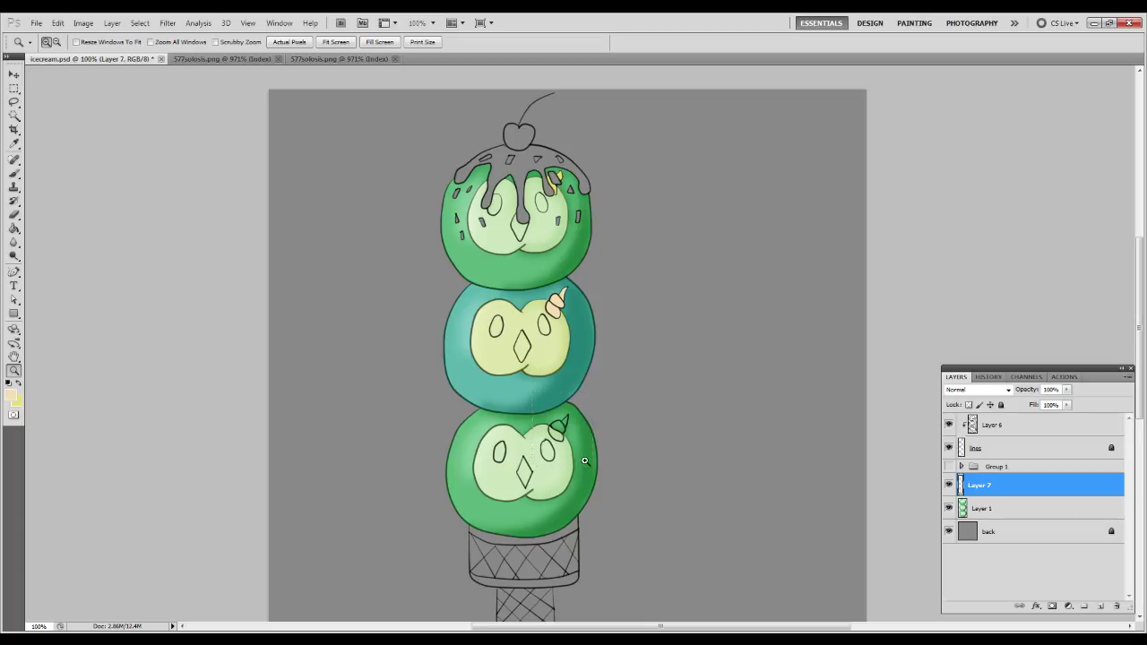
click(584, 461)
key(b)
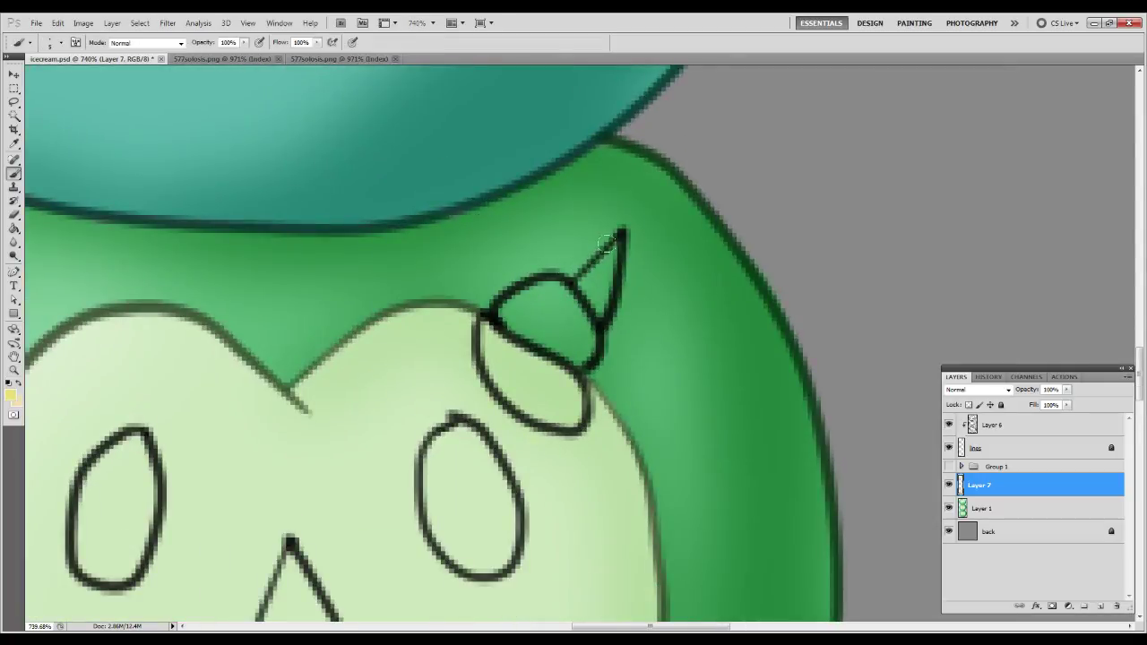
mouse_move(610, 254)
mouse_down()
mouse_move(592, 303)
mouse_move(527, 367)
mouse_move(495, 341)
mouse_move(516, 379)
mouse_move(557, 368)
mouse_up()
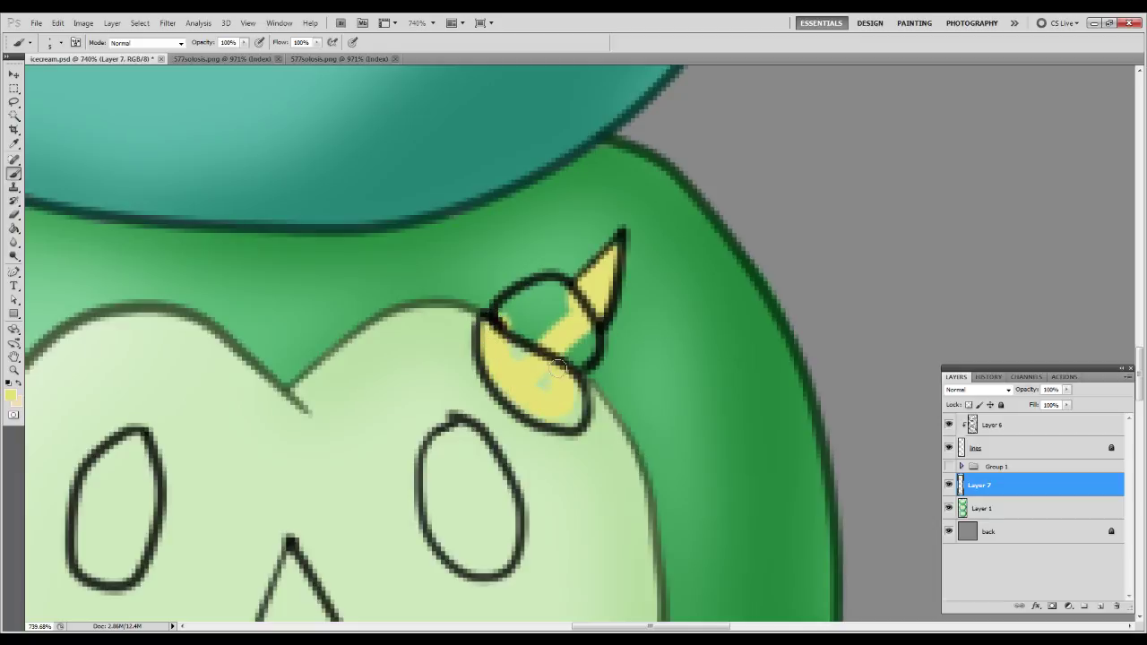
mouse_move(501, 330)
mouse_down()
mouse_move(534, 287)
mouse_move(587, 333)
mouse_move(529, 334)
mouse_move(520, 312)
mouse_up()
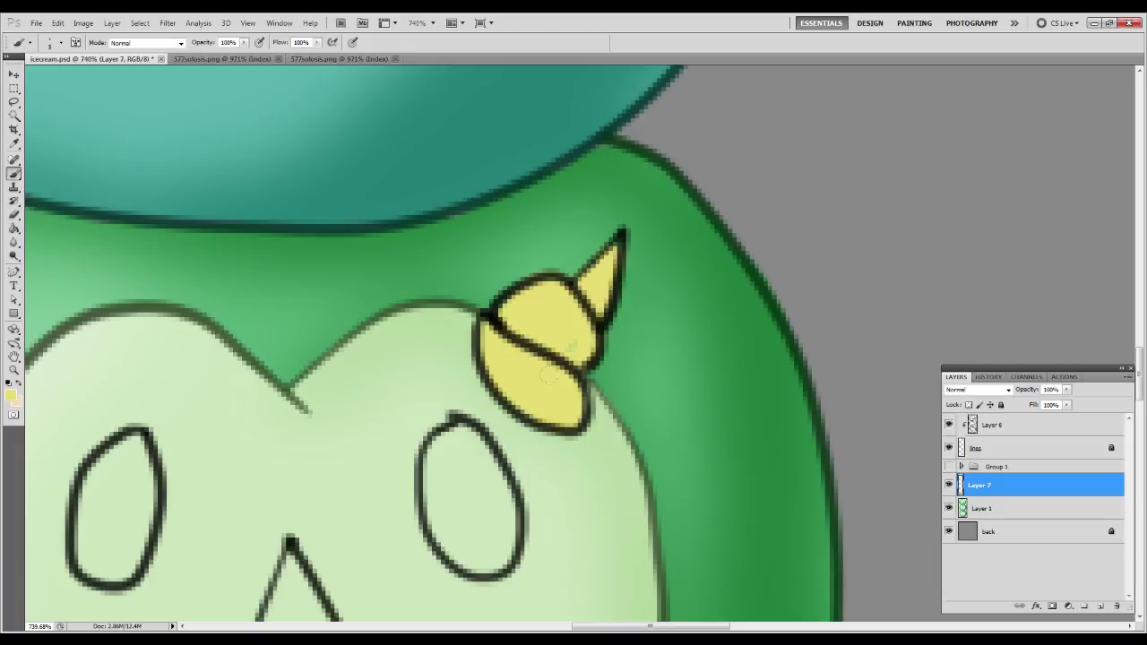
Duplicate Group 1's light and shade layers, place the copies directly above Layer 7 and clip them to it.
key(ctrl+0)
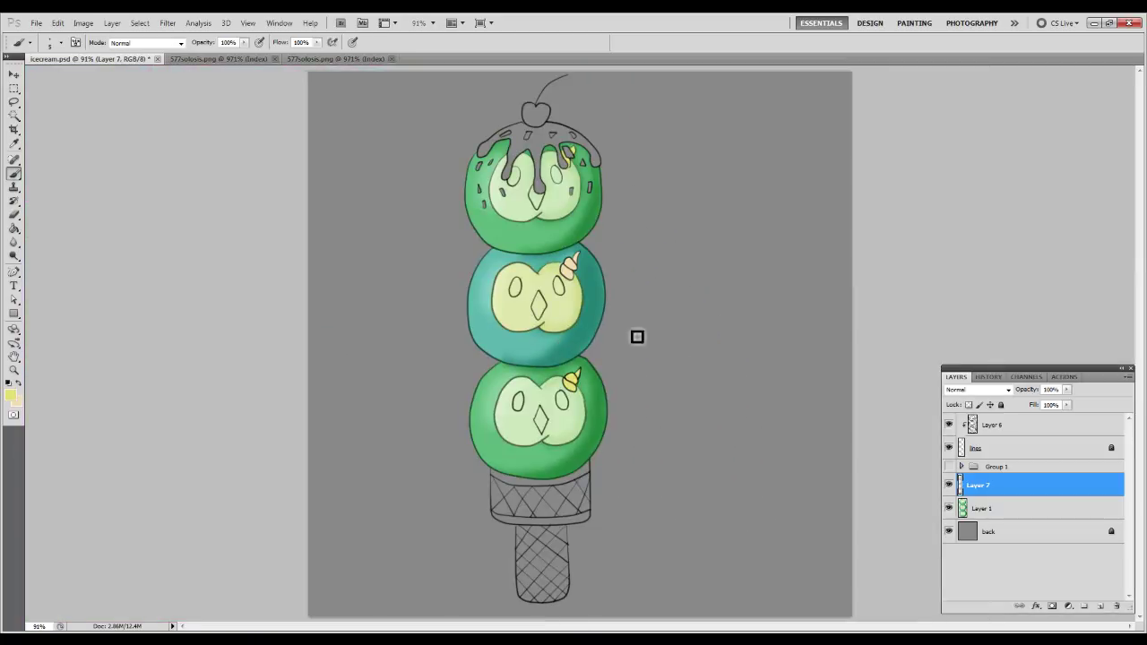
click(962, 467)
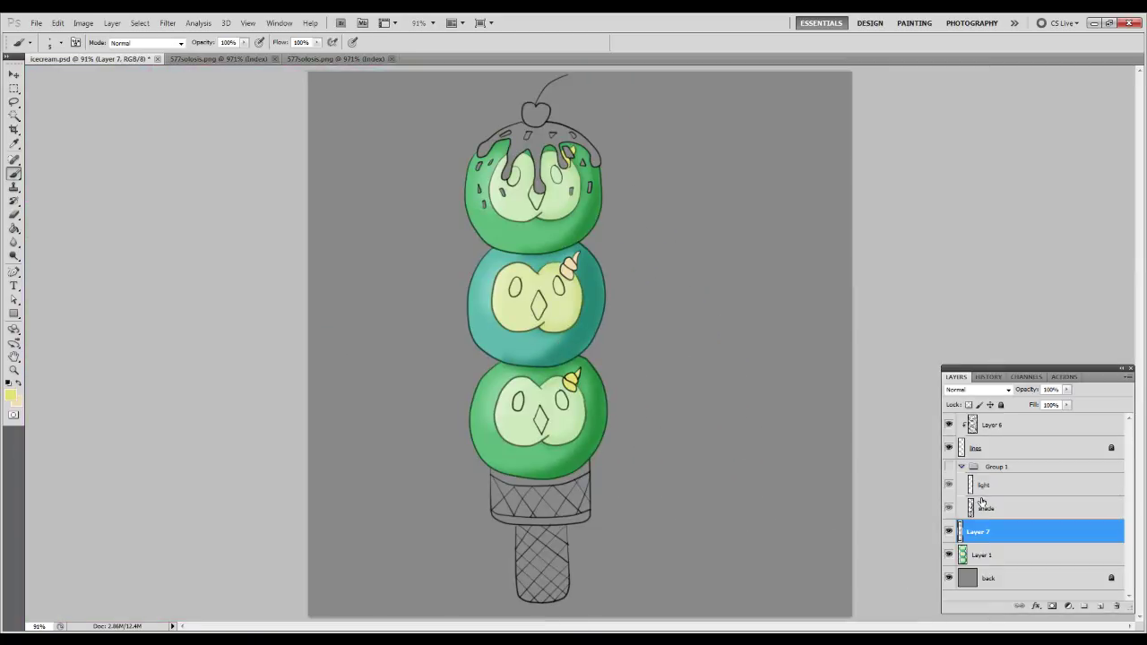
click(982, 506)
shift+click(983, 488)
right_click(984, 495)
click(1017, 251)
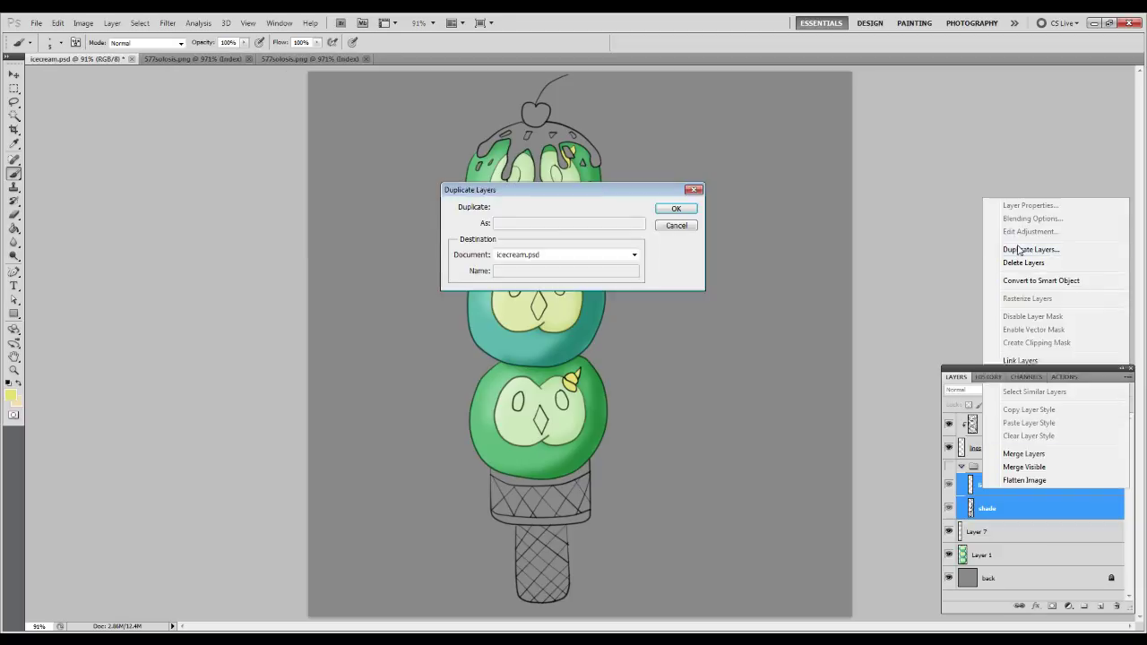
key(Return)
drag(1011, 576, 1007, 578)
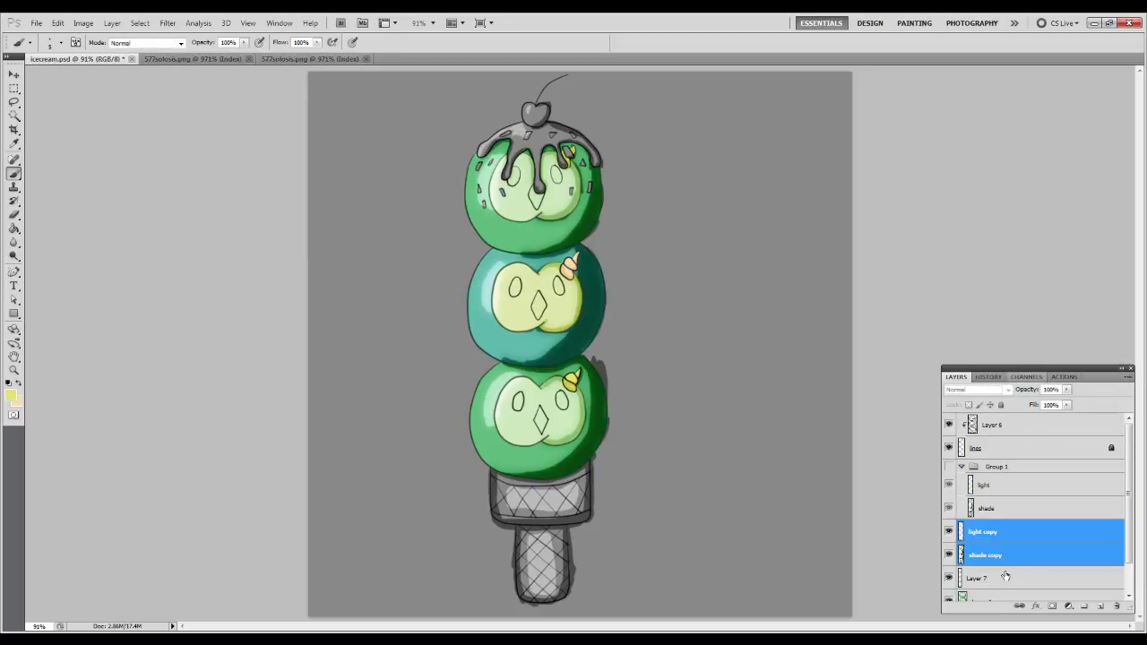
Apply a Gaussian Blur with a 4-pixel radius to the shade copy layer.
click(1008, 555)
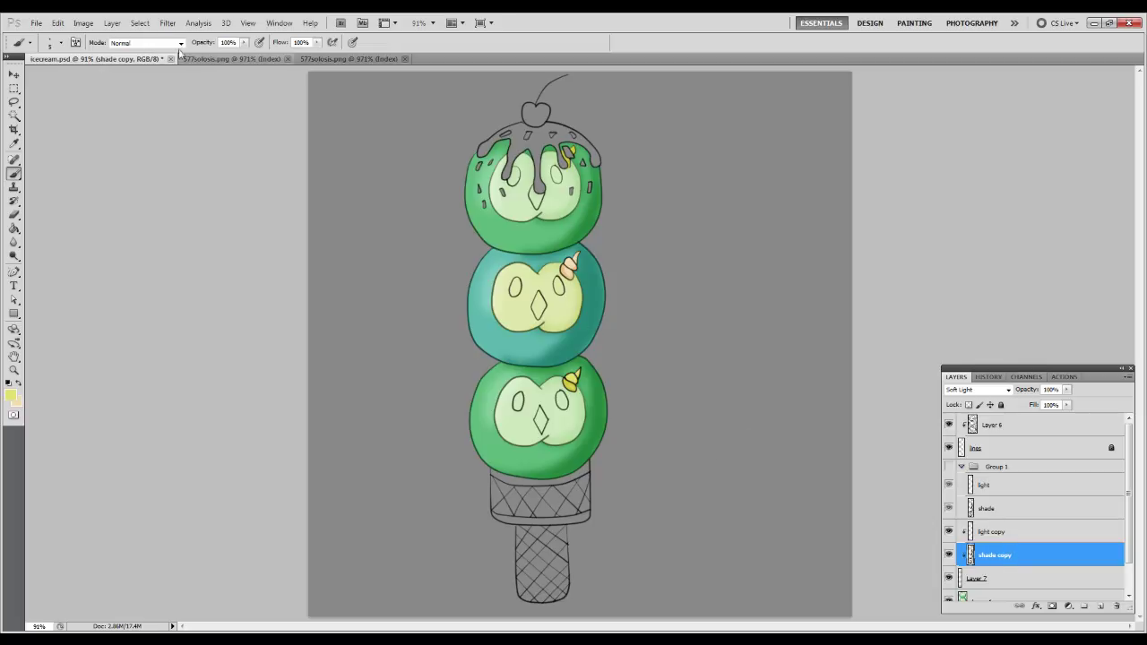
click(168, 22)
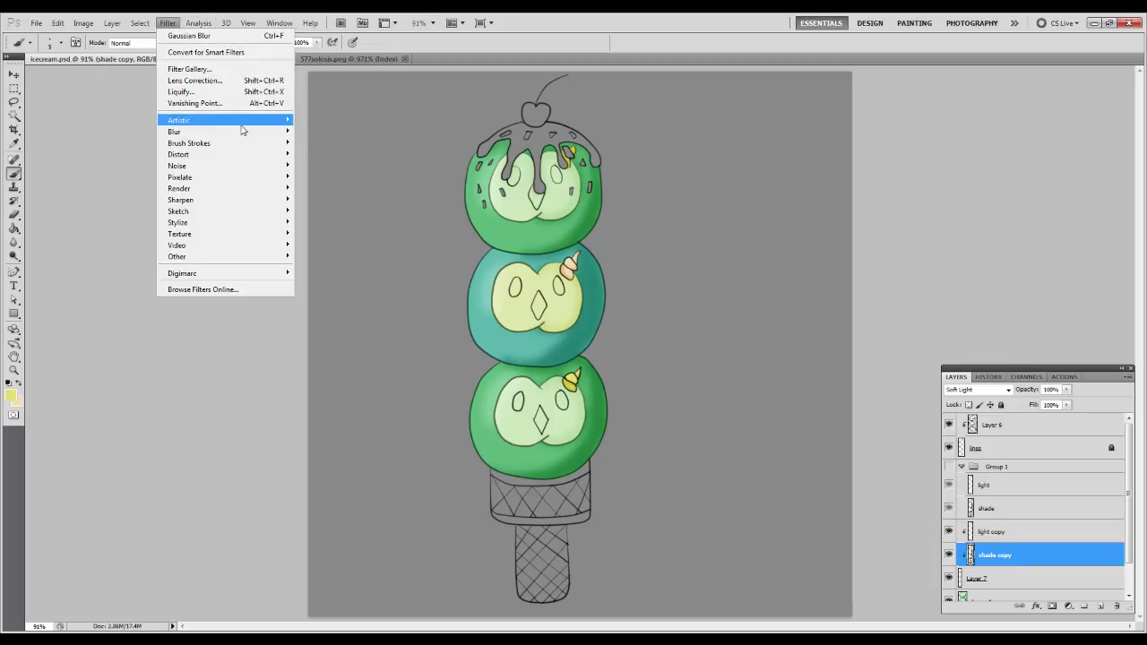
mouse_move(251, 132)
click(331, 176)
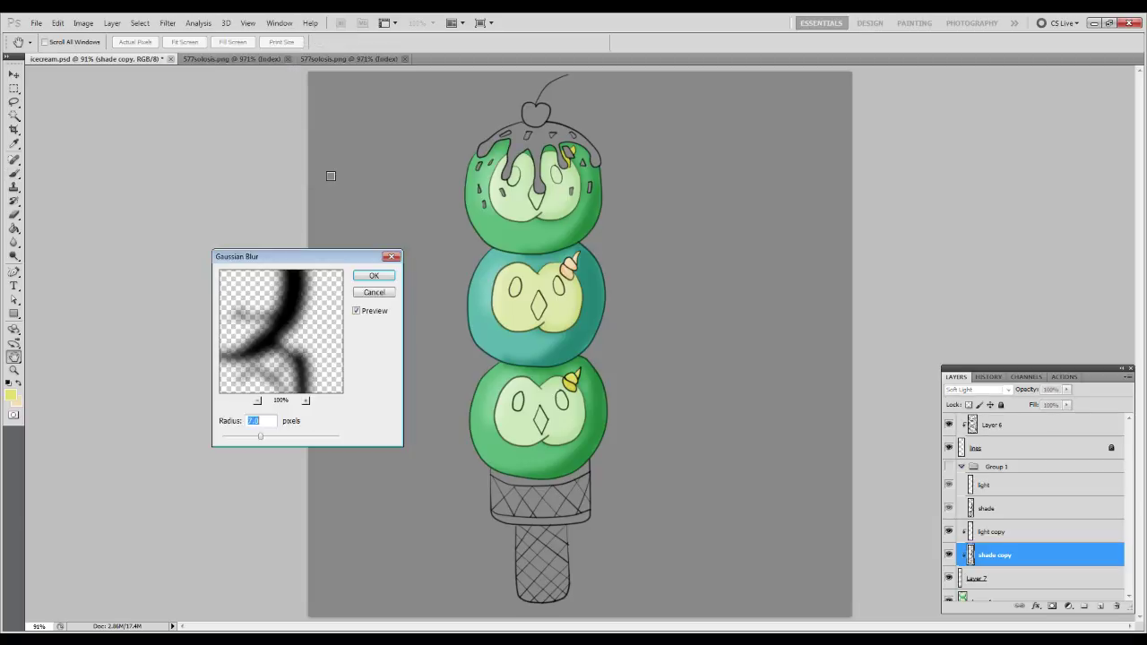
text(4)
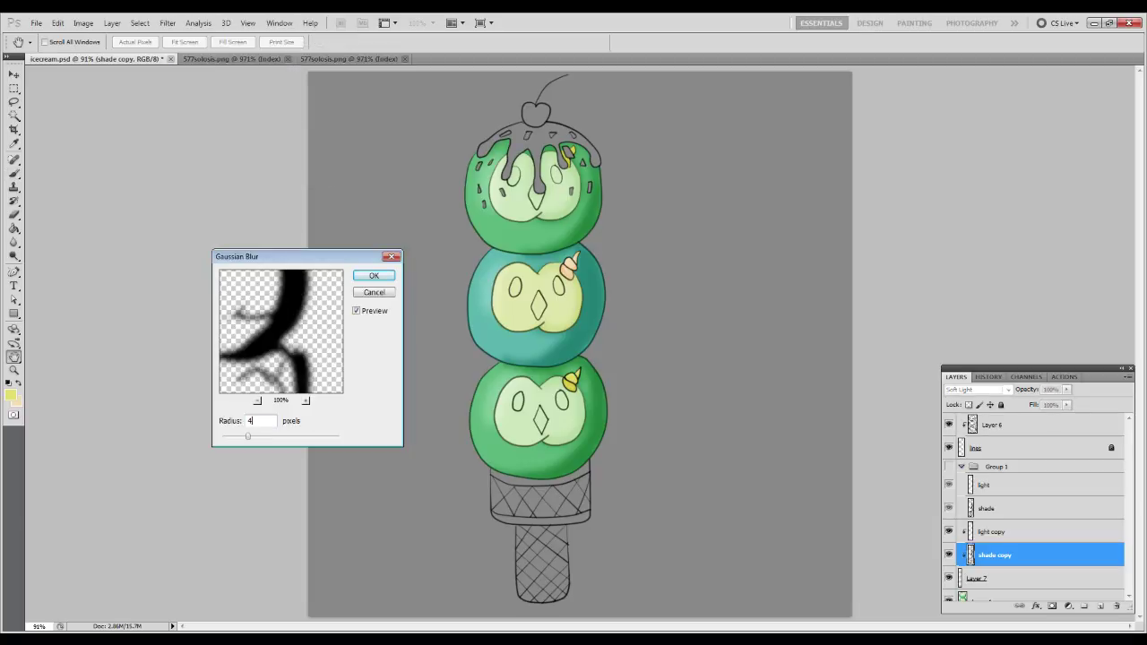
key(Return)
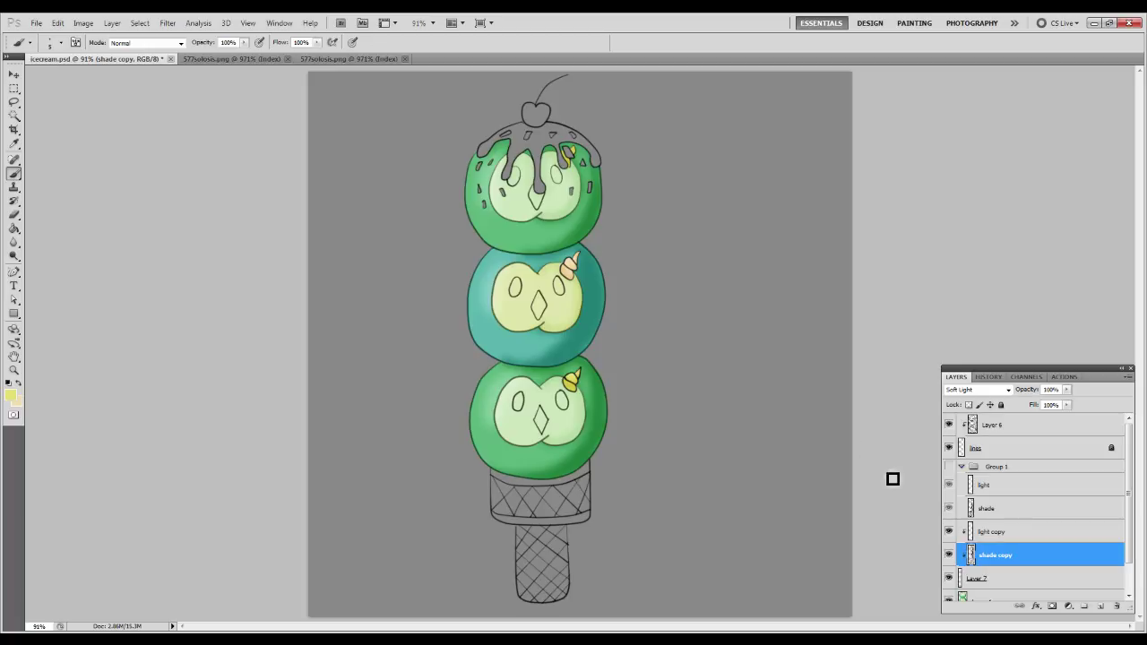
Make Layer 7 active and sample the crimson of the diamond mouth from the Solosis reference sprites as the painting colour.
drag(1024, 538, 1024, 548)
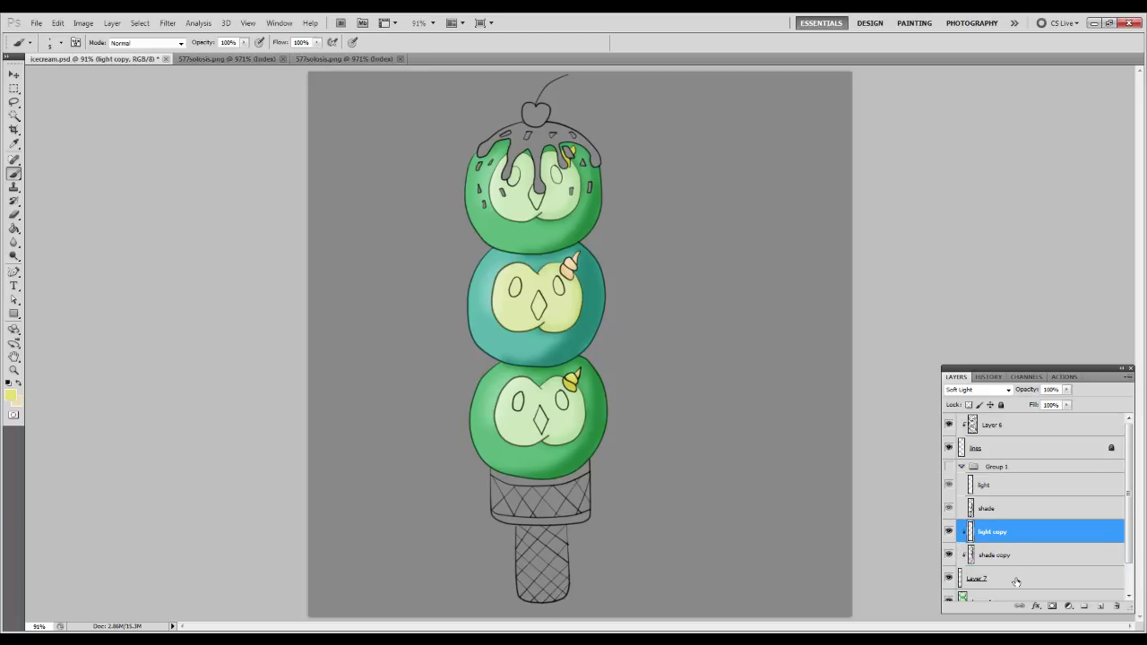
click(1021, 581)
click(313, 59)
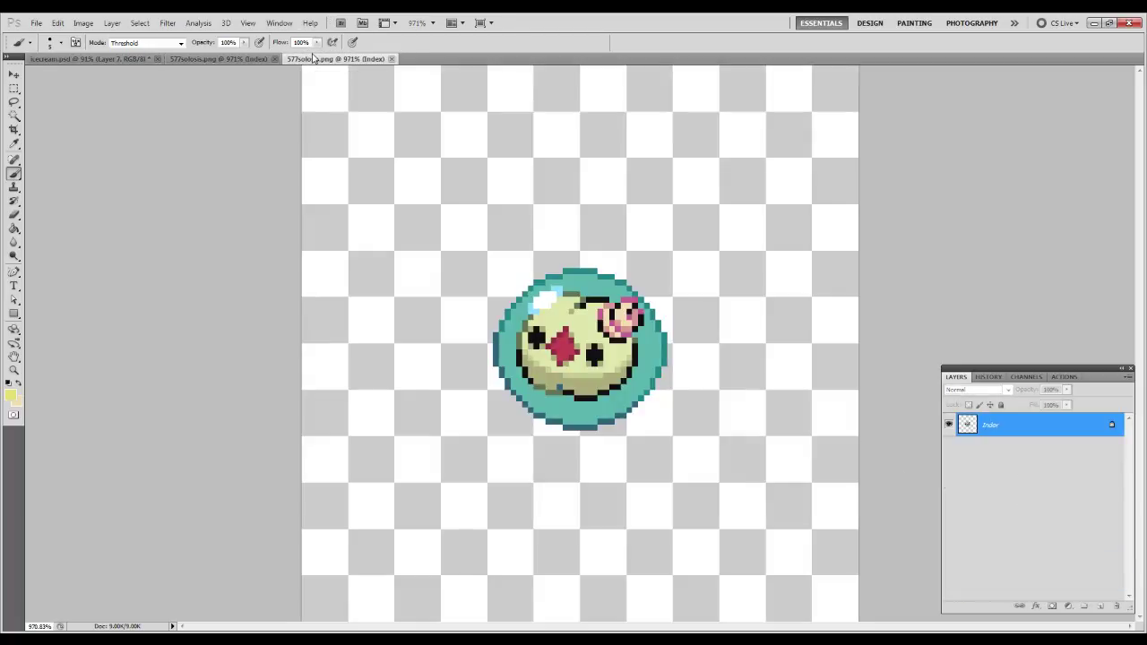
key(n)
key(alt)
key(b)
alt+click(563, 344)
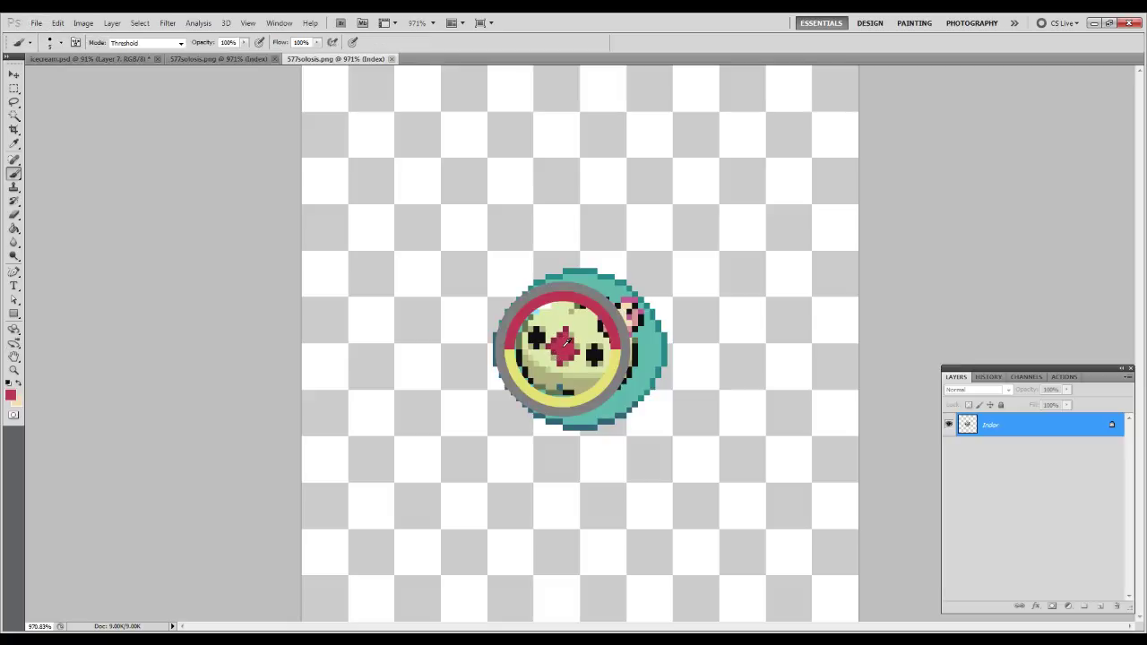
click(219, 58)
key(n)
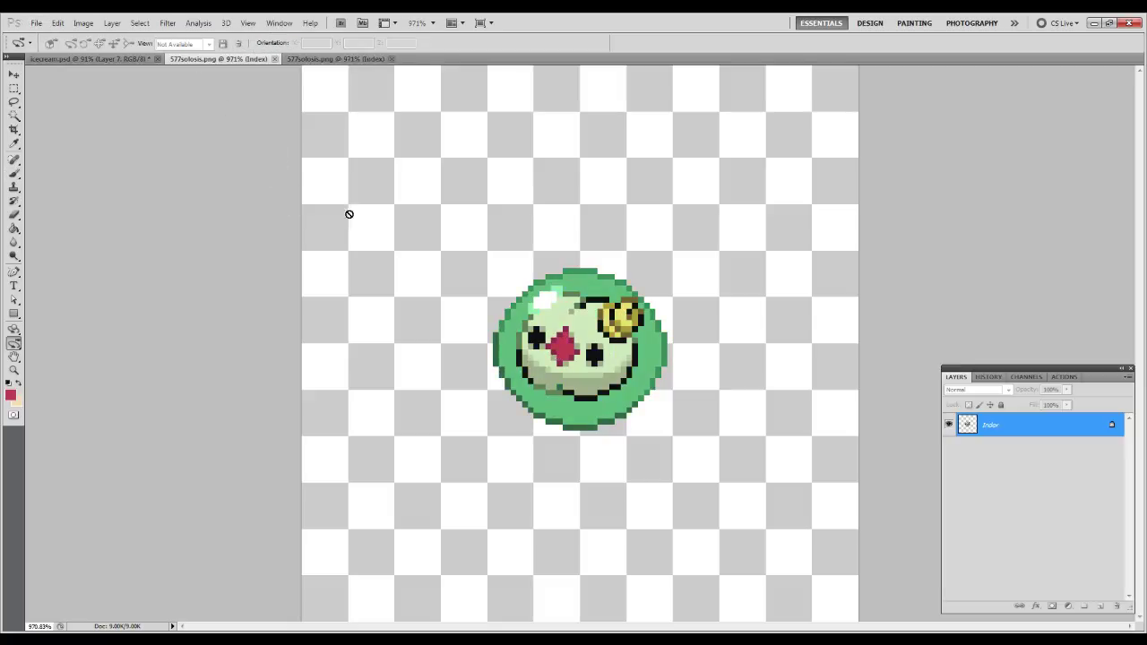
key(b)
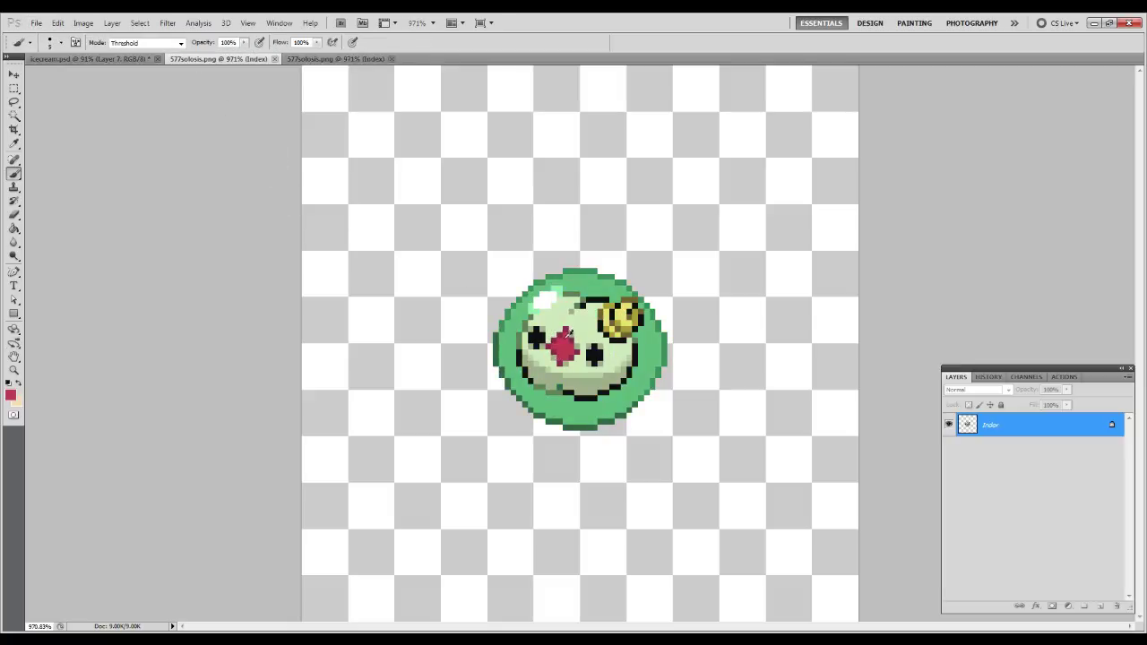
alt+right_click(563, 339)
click(117, 59)
Paint the exposed part of the top scoop's diamond mouth crimson on Layer 7.
key(r)
key(z)
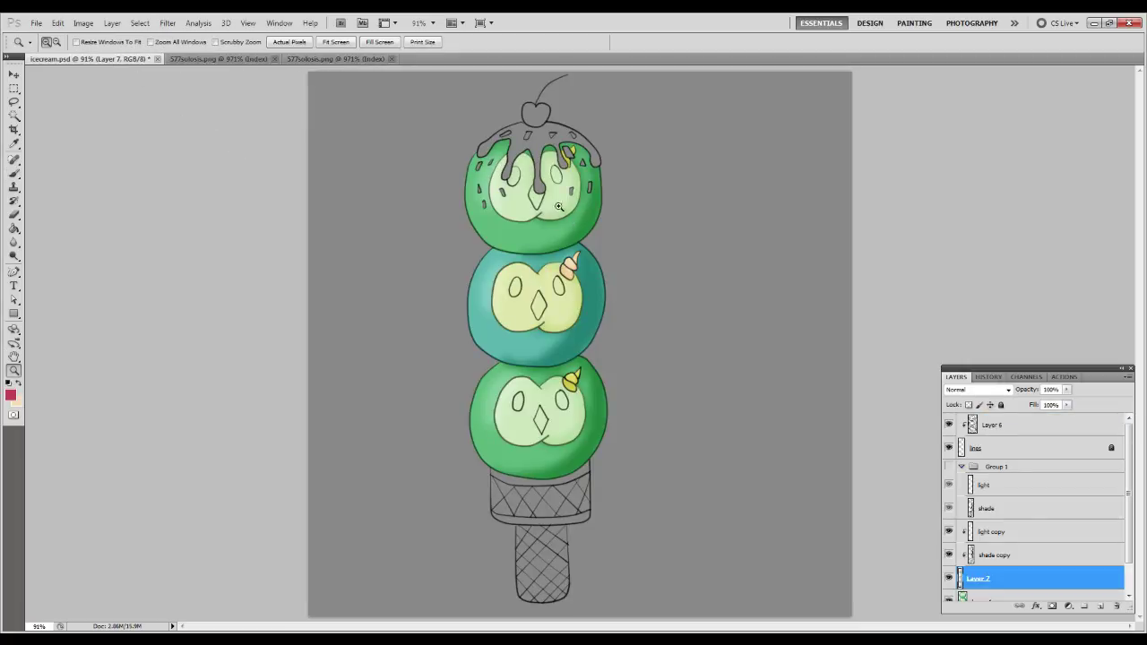
drag(516, 171, 577, 228)
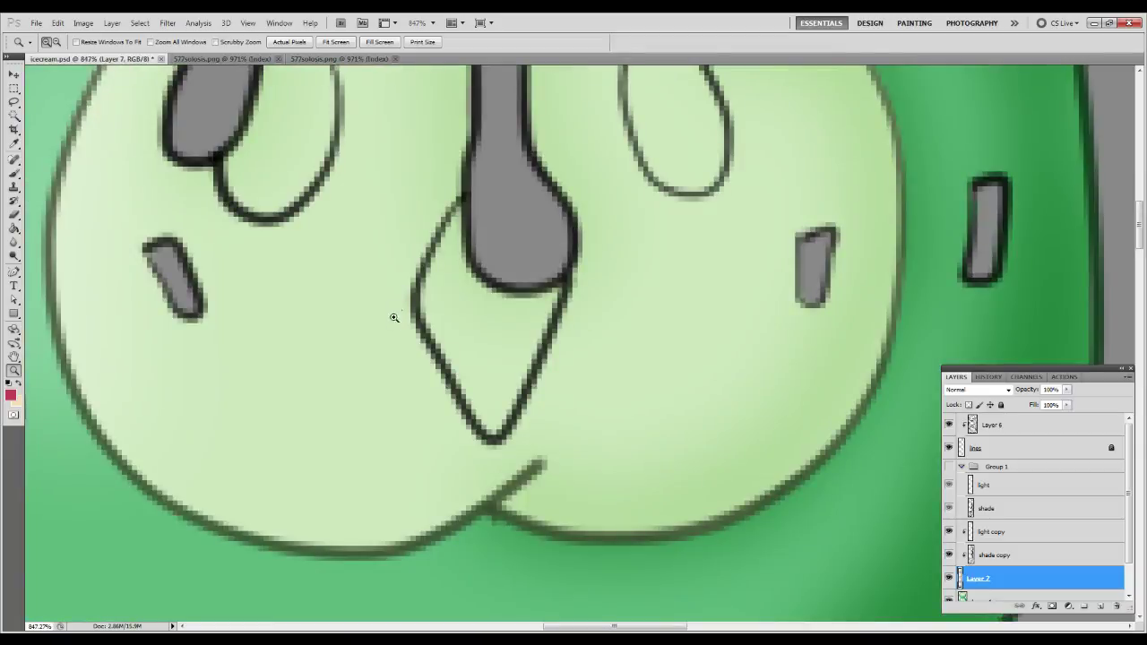
drag(396, 351, 459, 376)
key(b)
drag(520, 235, 501, 345)
Erase the crimson overspill from the syrup drip and around the top scoop's mouth, touching up the fill where needed.
key(e)
mouse_move(523, 238)
mouse_down()
mouse_move(556, 260)
mouse_move(525, 323)
mouse_move(627, 323)
mouse_move(555, 445)
mouse_move(476, 327)
mouse_move(529, 339)
mouse_move(556, 395)
mouse_move(596, 343)
mouse_move(633, 364)
mouse_up()
key(b)
key(e)
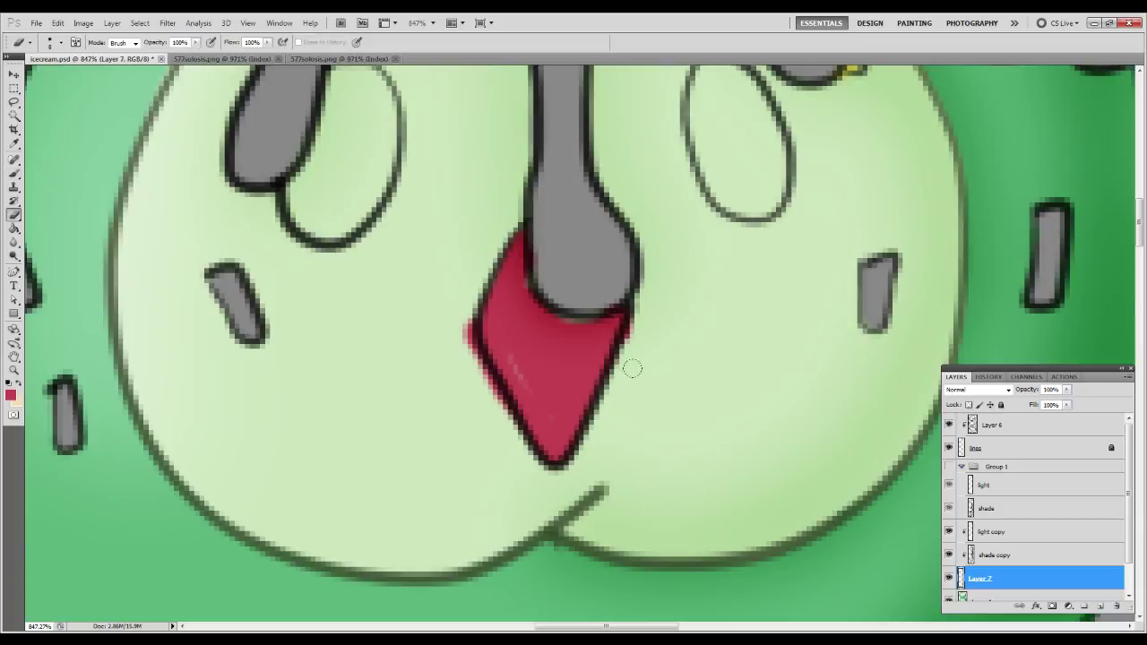
mouse_move(536, 273)
mouse_down()
mouse_move(514, 263)
mouse_move(510, 255)
mouse_move(520, 286)
mouse_move(555, 328)
mouse_move(592, 327)
mouse_move(543, 268)
mouse_up()
key(b)
key(e)
mouse_move(436, 308)
mouse_down()
mouse_move(484, 410)
mouse_move(524, 440)
mouse_up()
key(b)
key(e)
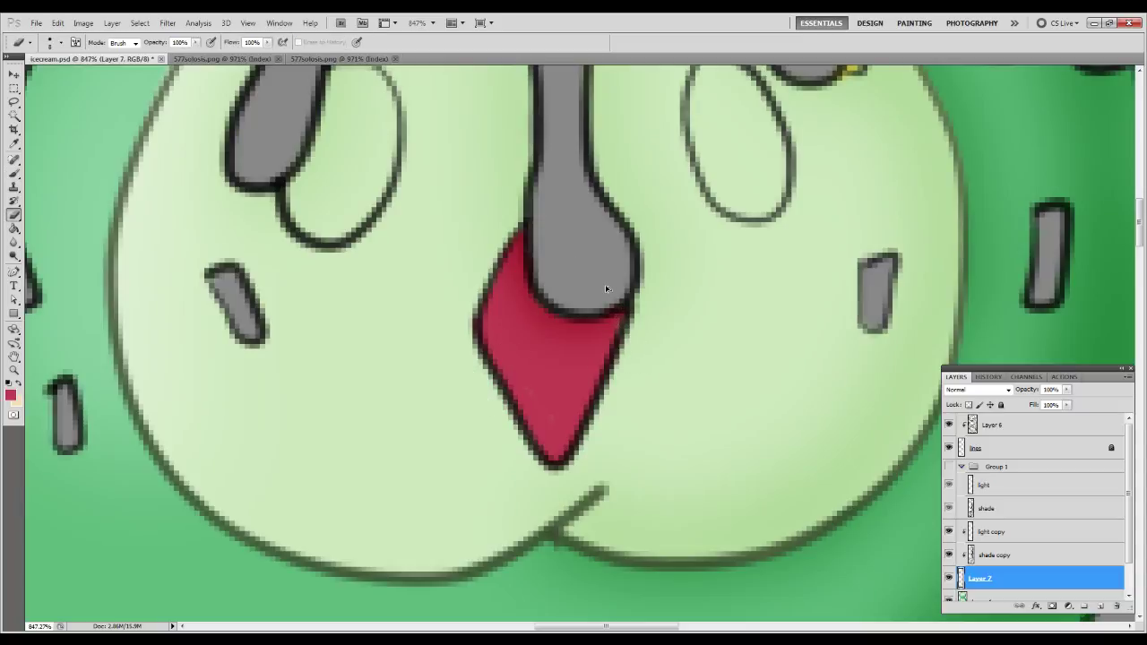
Fill the middle scoop's diamond mouth with crimson on Layer 7 and erase the overspill outside its outline.
key(ctrl+1)
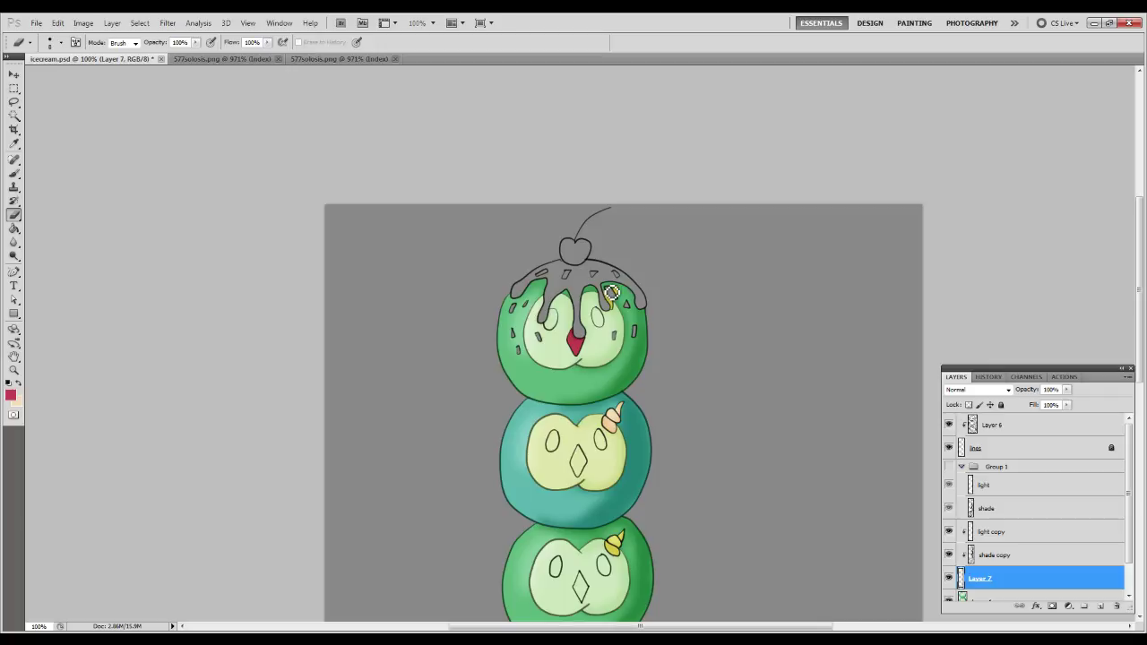
key(z)
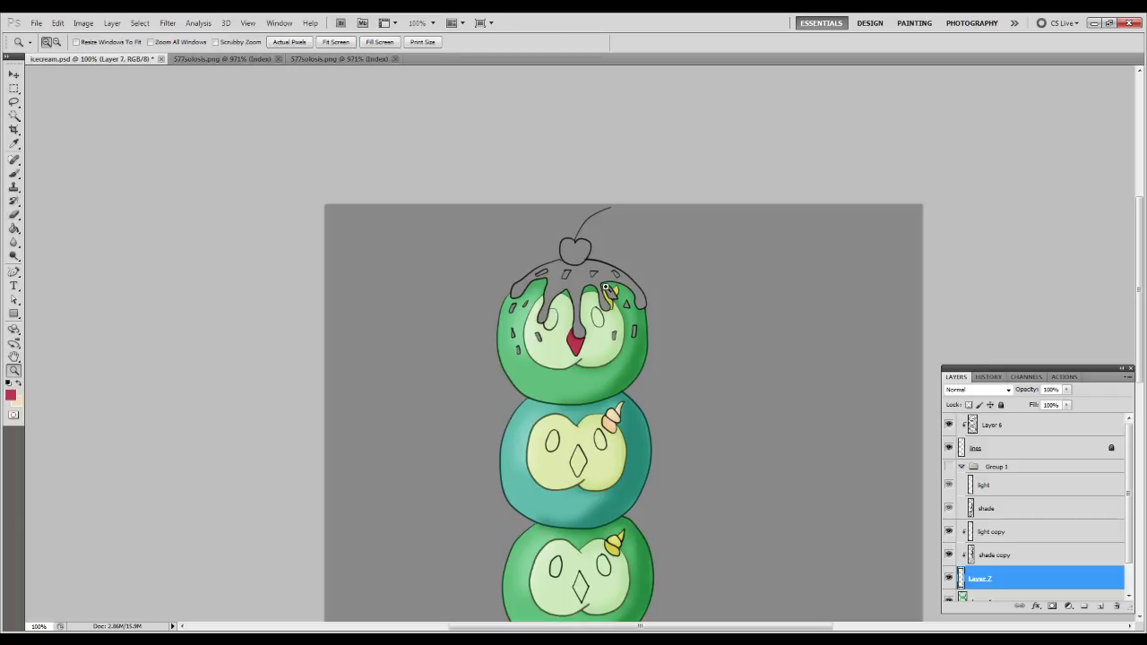
drag(604, 492, 605, 491)
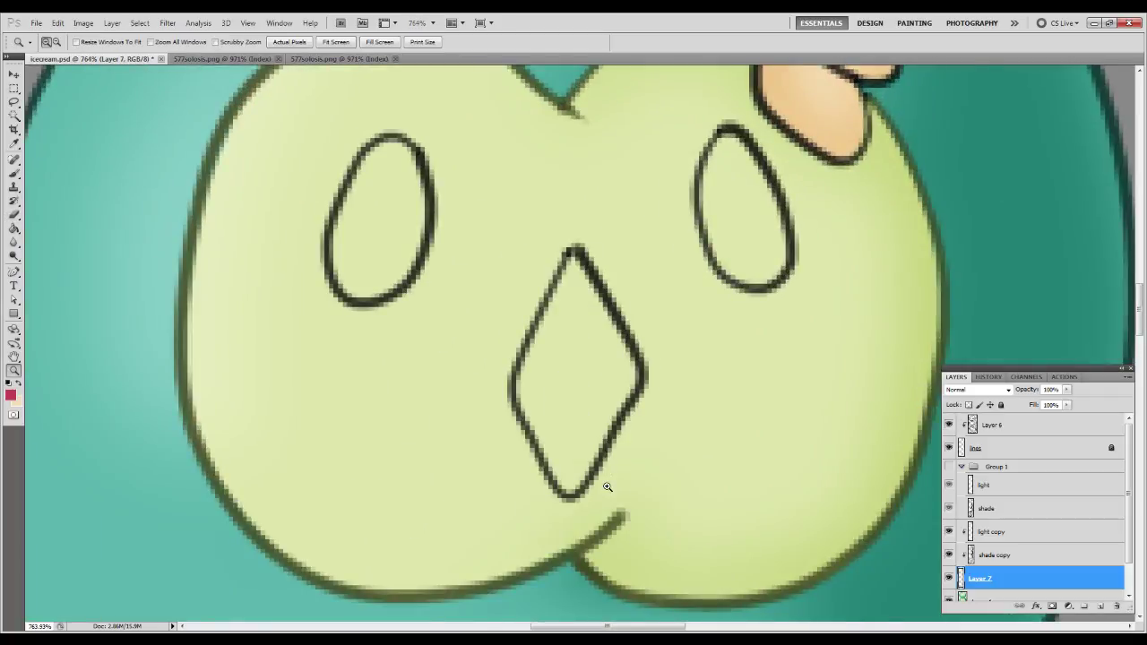
key(b)
mouse_move(566, 255)
mouse_down()
mouse_move(624, 374)
mouse_move(582, 299)
mouse_move(559, 295)
mouse_move(528, 387)
mouse_move(562, 297)
mouse_move(529, 405)
mouse_move(565, 473)
mouse_move(526, 403)
mouse_move(560, 457)
mouse_move(587, 427)
mouse_move(607, 363)
mouse_move(563, 467)
mouse_move(610, 368)
mouse_move(610, 391)
mouse_move(588, 316)
mouse_move(567, 405)
mouse_move(570, 389)
mouse_move(535, 402)
mouse_move(556, 381)
mouse_up()
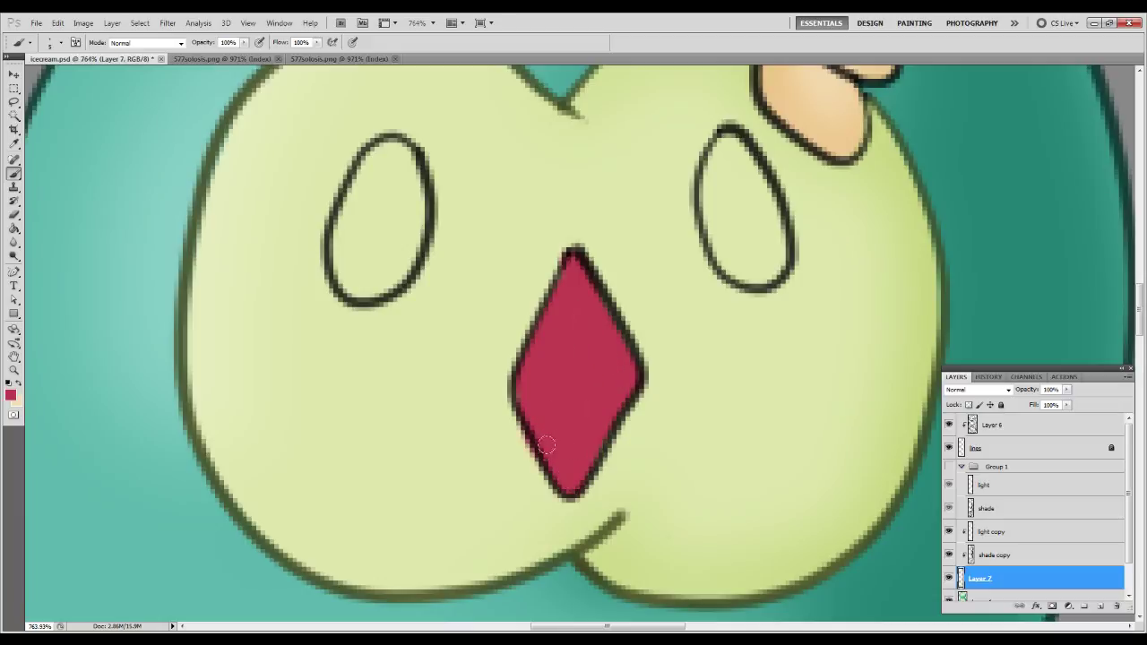
key(e)
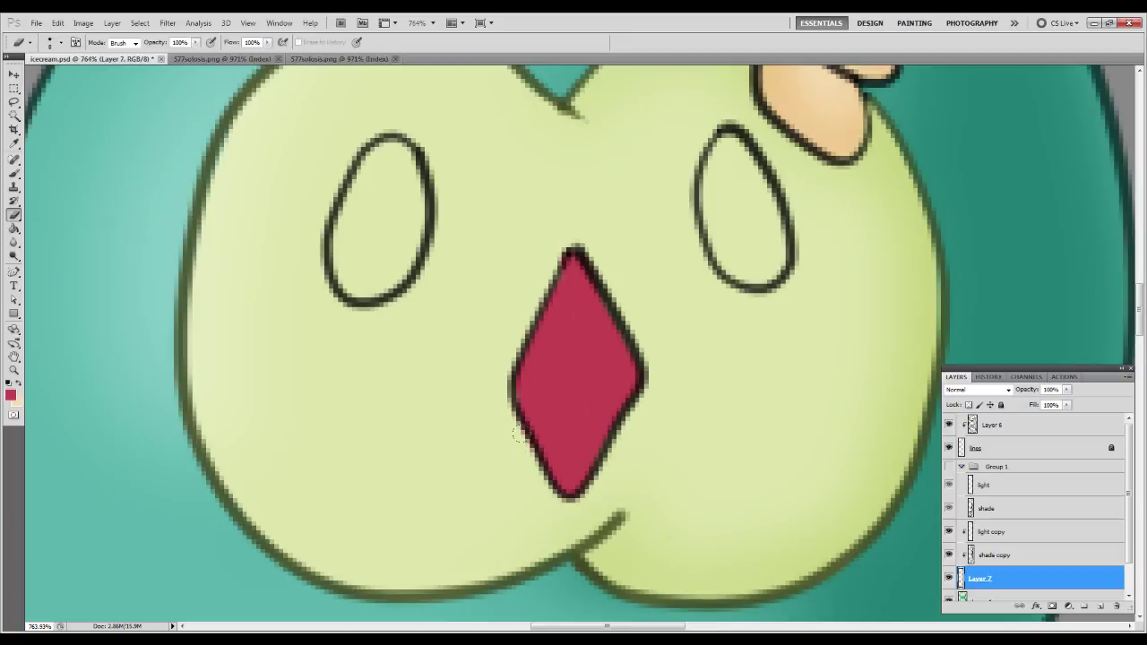
key(b)
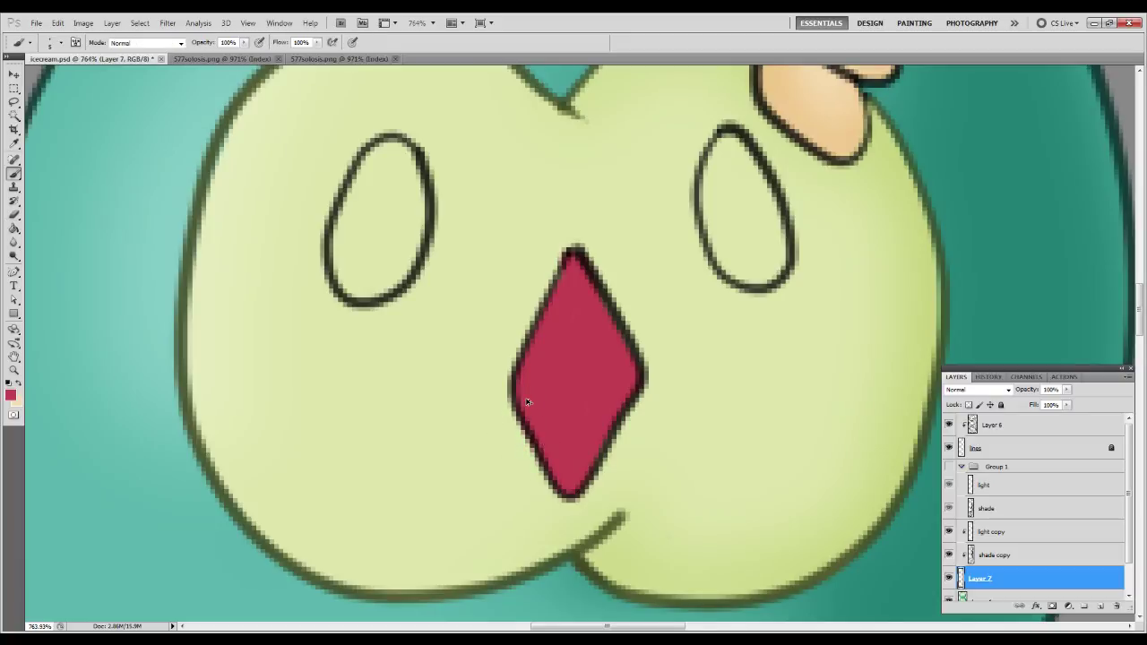
Fill the bottom scoop's diamond mouth with crimson on Layer 7 and clean up its edges.
key(ctrl+1)
key(z)
drag(624, 496, 622, 494)
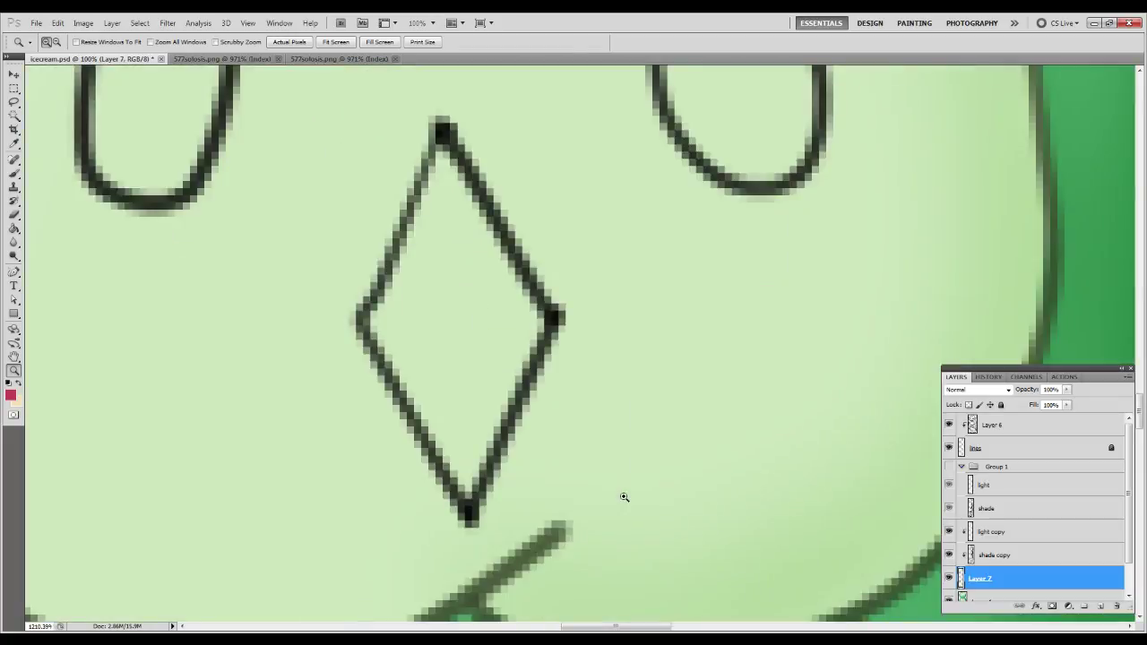
key(b)
mouse_move(424, 164)
mouse_down()
mouse_move(439, 166)
mouse_move(430, 219)
mouse_move(385, 324)
mouse_move(470, 489)
mouse_move(367, 318)
mouse_move(476, 383)
mouse_move(529, 304)
mouse_move(488, 301)
mouse_move(466, 192)
mouse_move(516, 322)
mouse_move(452, 377)
mouse_move(421, 323)
mouse_move(475, 345)
mouse_up()
key(e)
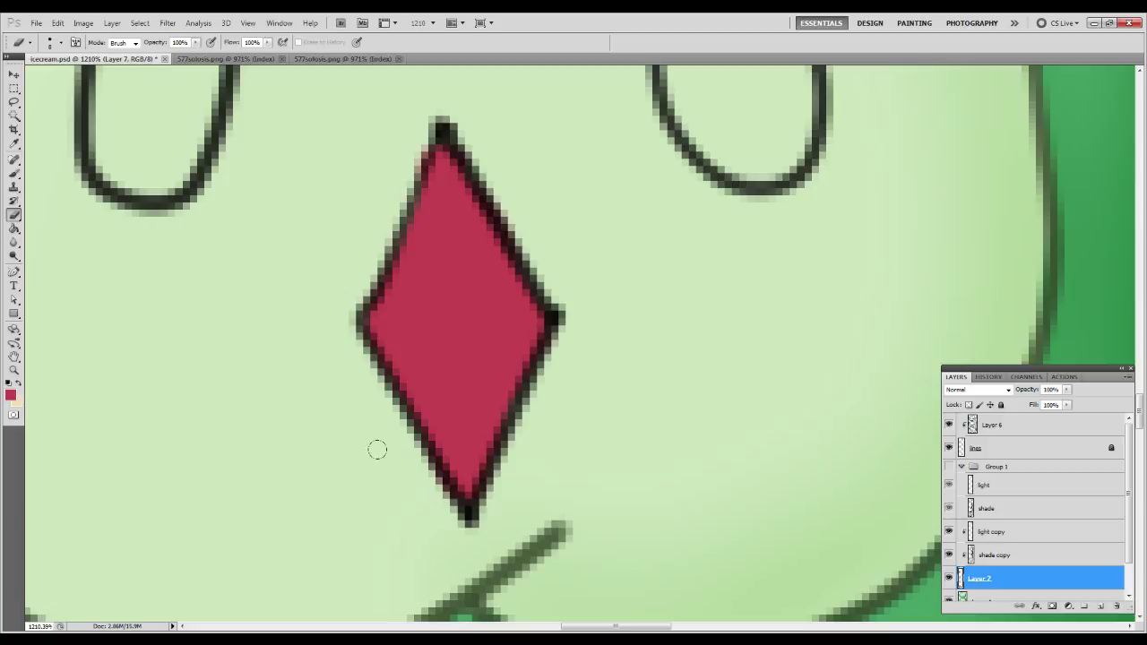
Add a new layer directly above the lines layer, clipped to it.
key(ctrl+alt+0)
drag(588, 231, 575, 404)
click(1029, 453)
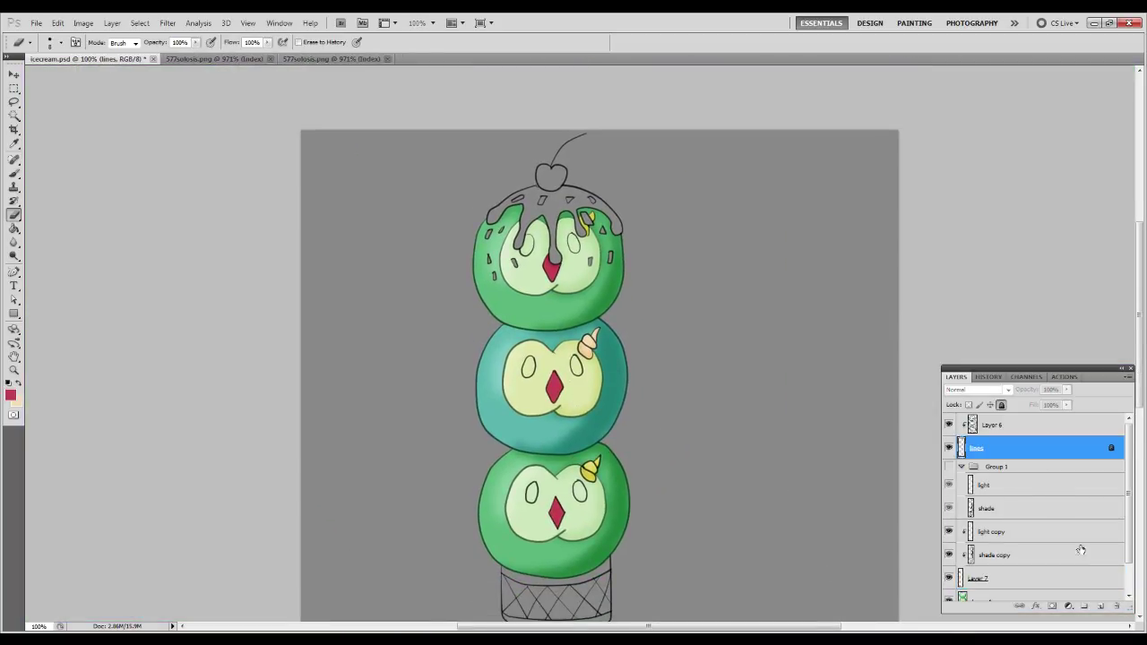
click(1101, 608)
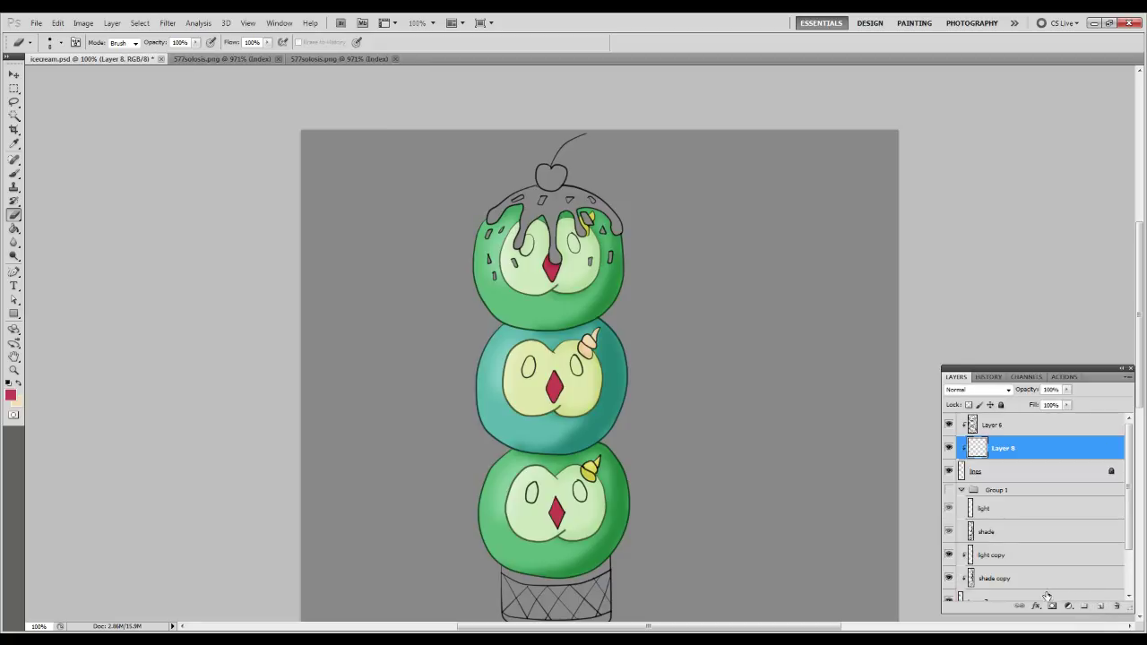
Recolour the top scoop's mouth outline on Layer 8 with a darker crimson sampled from the mouth's shaded edge.
key(z)
click(620, 328)
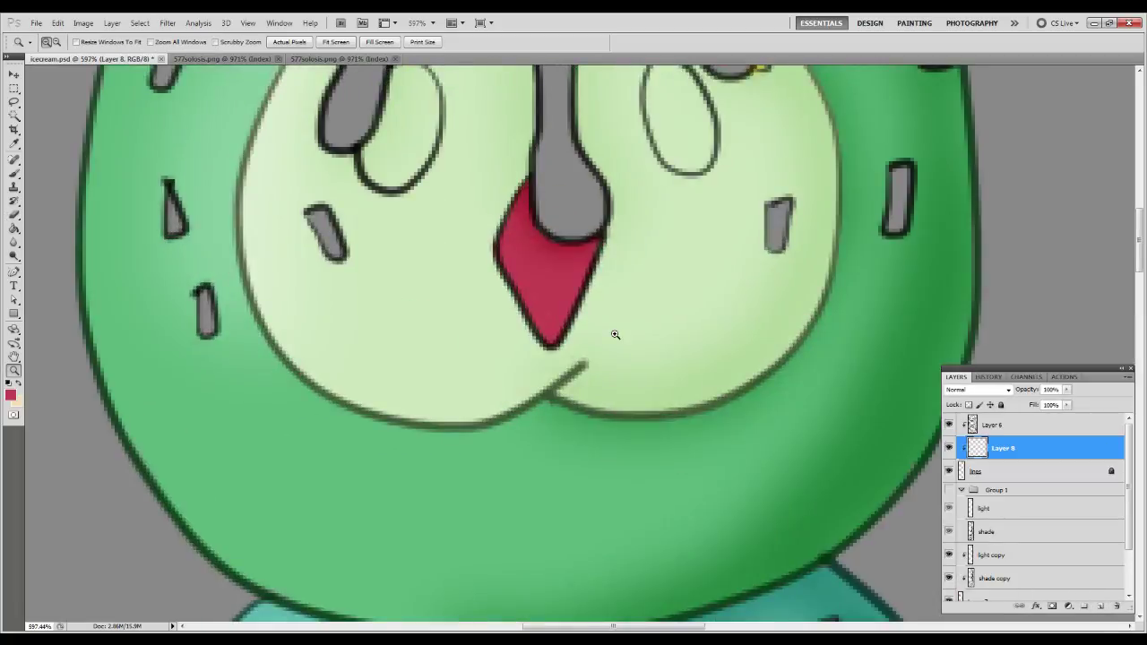
key(b)
alt+click(524, 195)
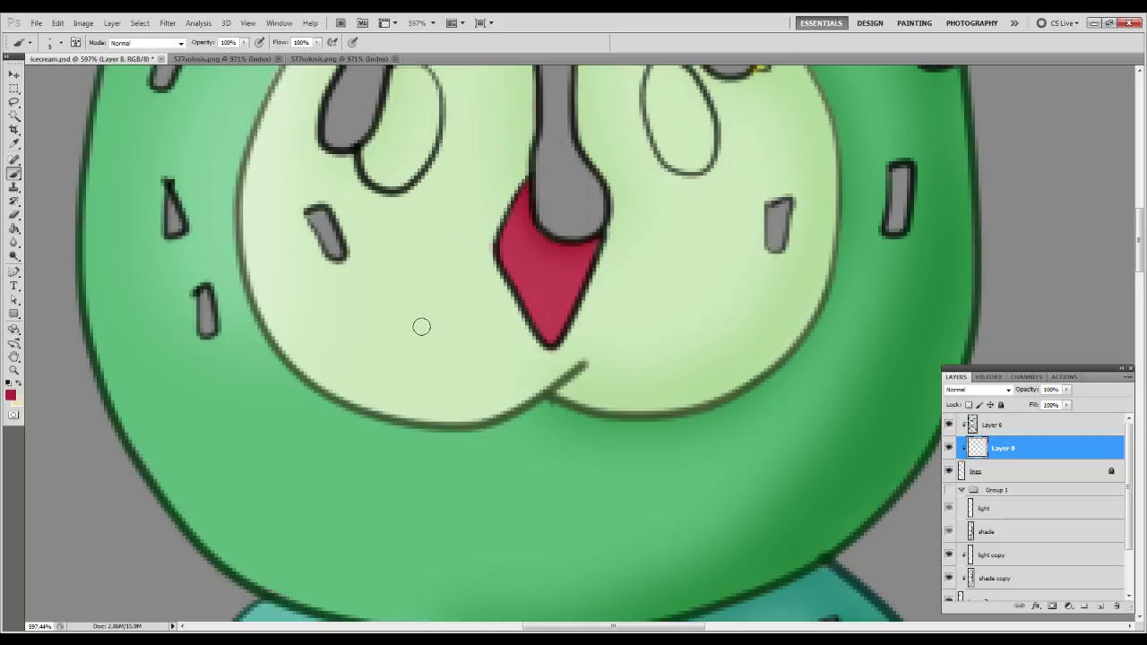
mouse_move(516, 176)
mouse_down()
mouse_move(492, 272)
mouse_move(540, 351)
mouse_move(502, 266)
mouse_move(549, 352)
mouse_move(605, 244)
mouse_up()
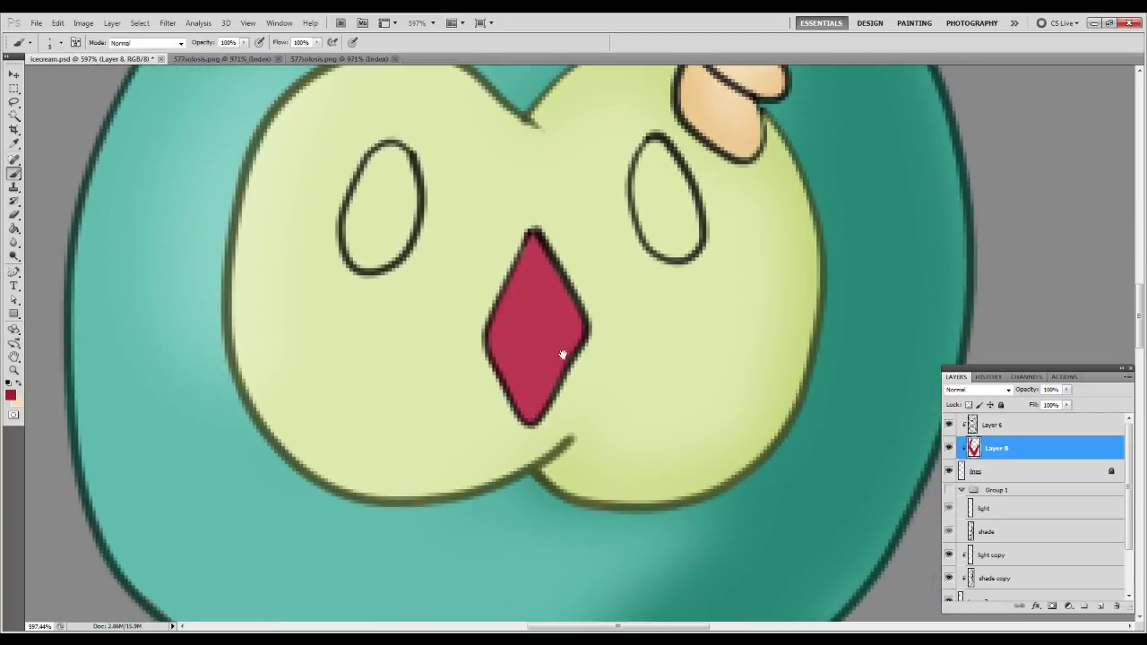
Paint the mouth outlines of the middle and bottom scoops with the same dark crimson on Layer 8.
mouse_move(536, 222)
mouse_down()
mouse_move(483, 362)
mouse_move(521, 420)
mouse_move(498, 374)
mouse_move(525, 419)
mouse_move(554, 396)
mouse_move(579, 333)
mouse_move(545, 253)
mouse_up()
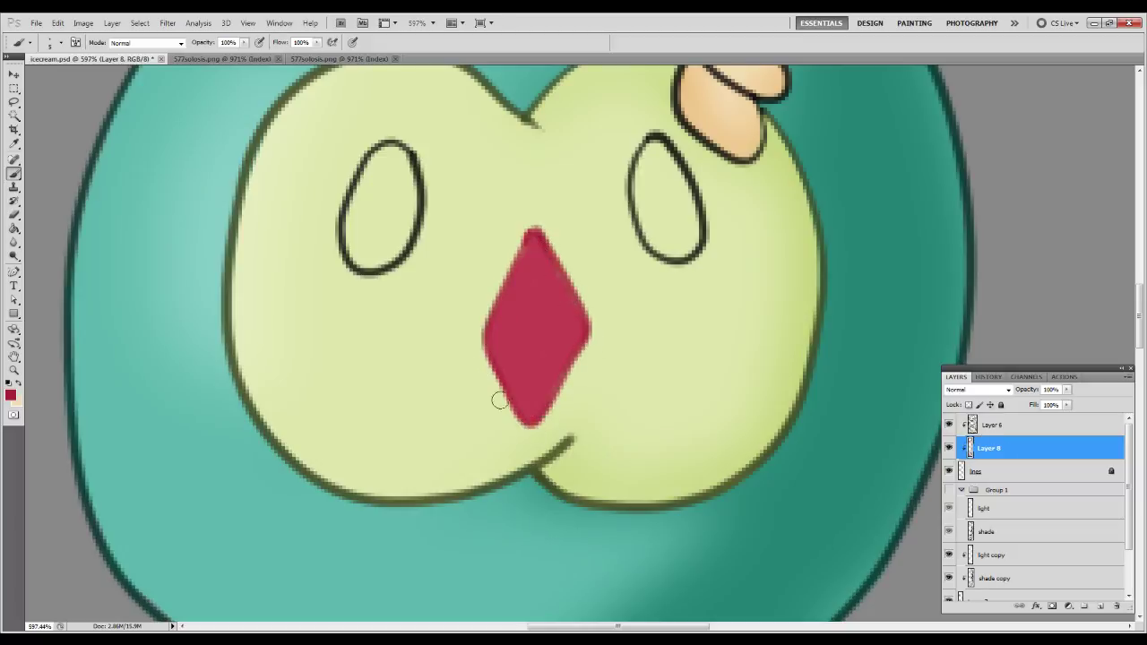
scroll(499, 402, down, 10)
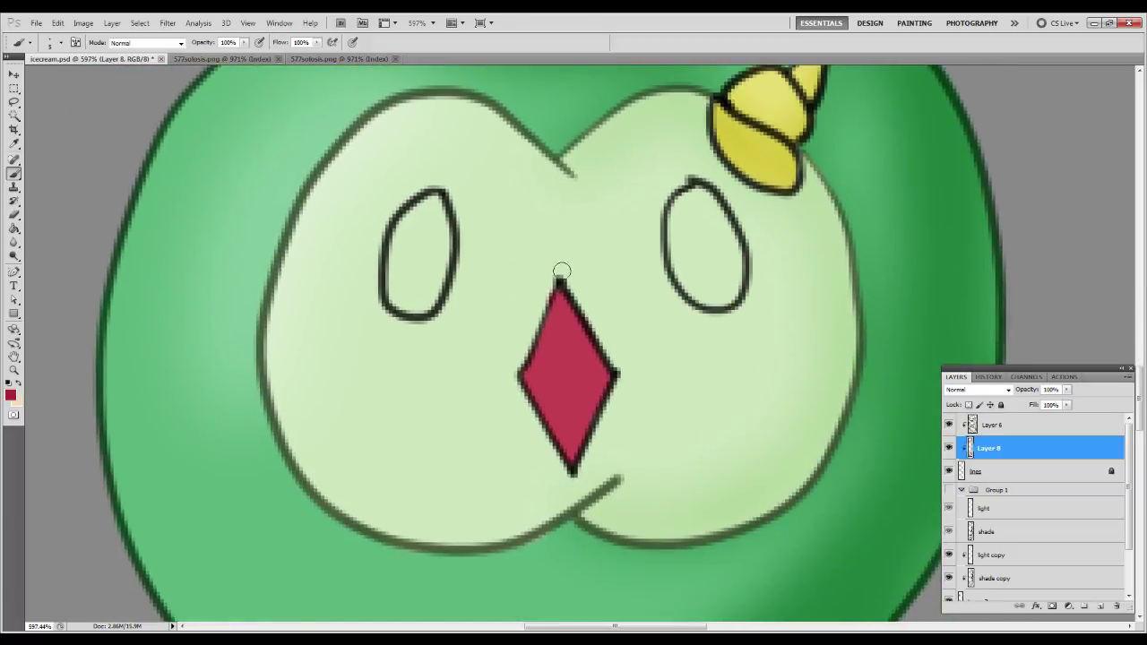
mouse_move(562, 270)
mouse_down()
mouse_move(518, 391)
mouse_move(521, 354)
mouse_move(564, 469)
mouse_move(608, 357)
mouse_move(600, 415)
mouse_move(592, 327)
mouse_move(562, 277)
mouse_up()
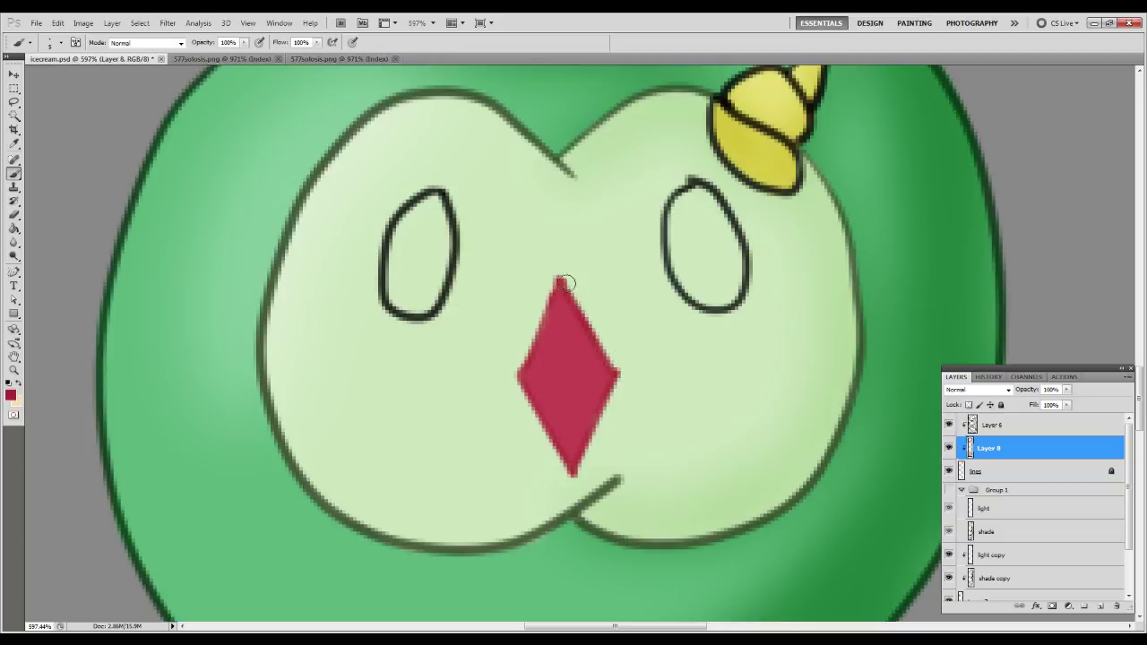
Darken the mouth outlines on Layer 8 with Hue/Saturation, using Lightness -70 and Saturation 30.
key(ctrl+u)
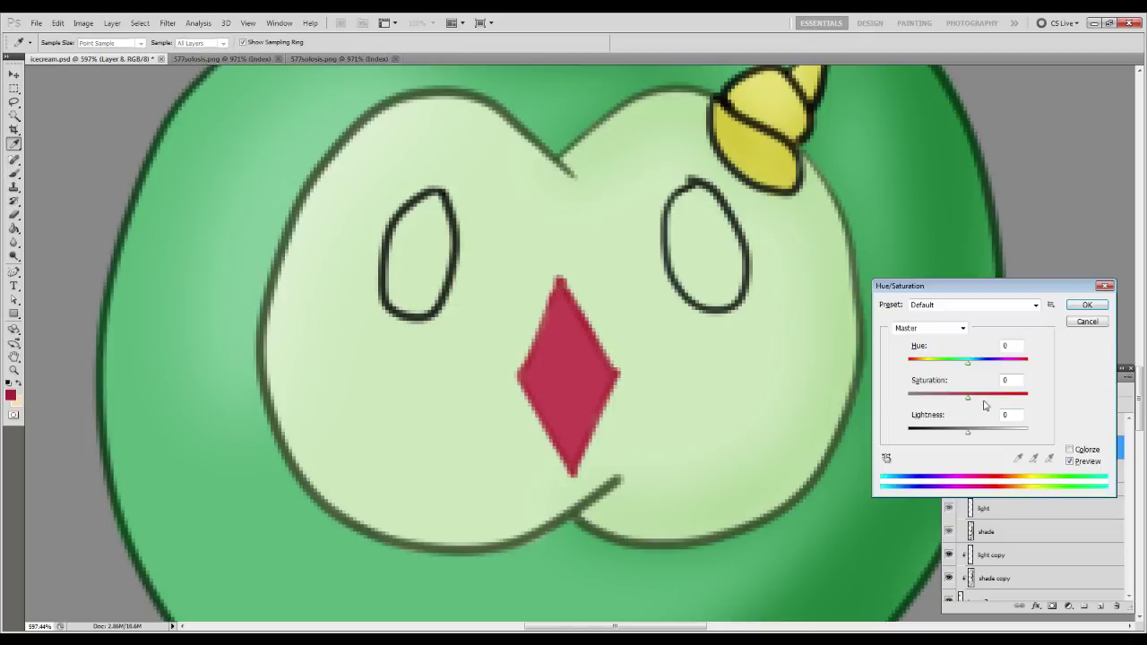
text(-70)
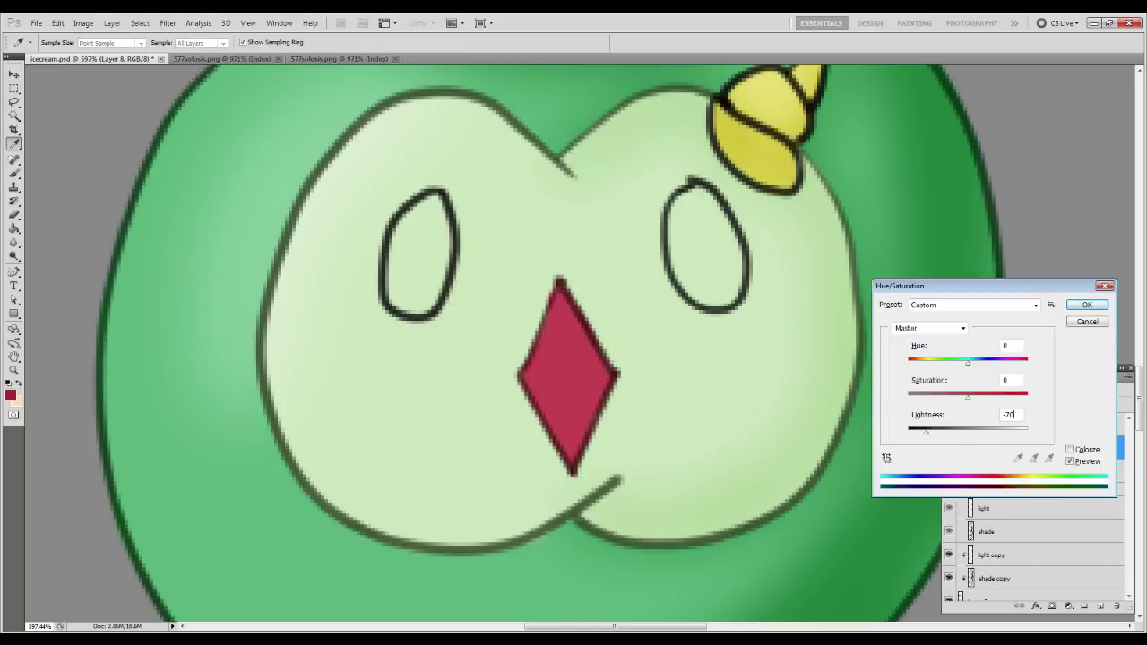
text(30)
key(Return)
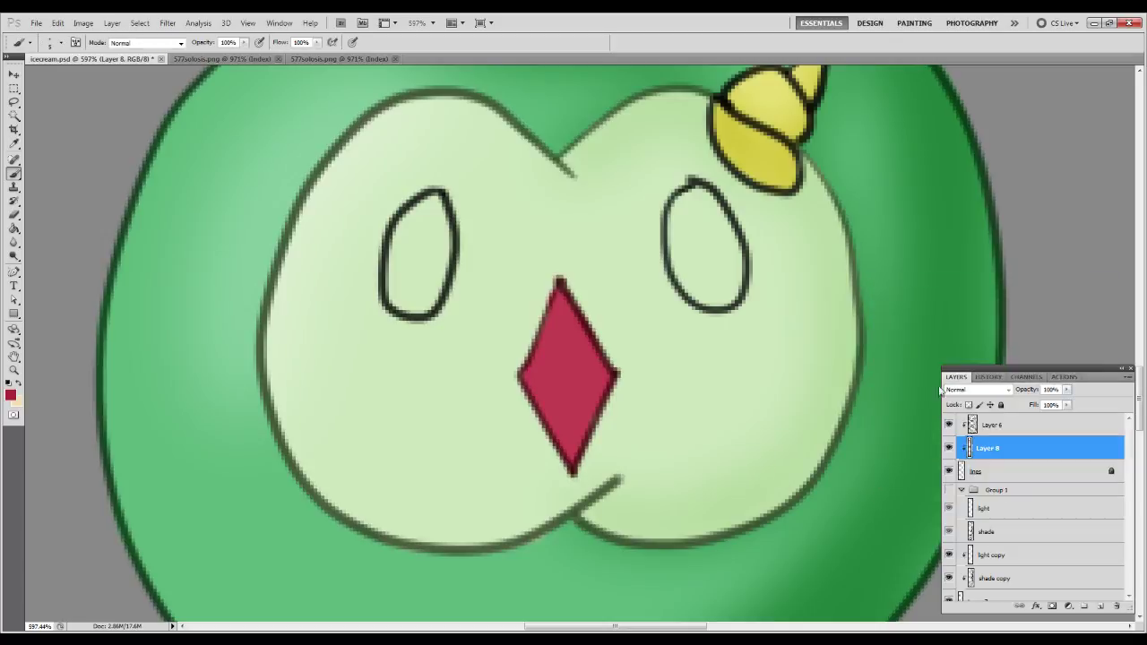
key(ctrl+0)
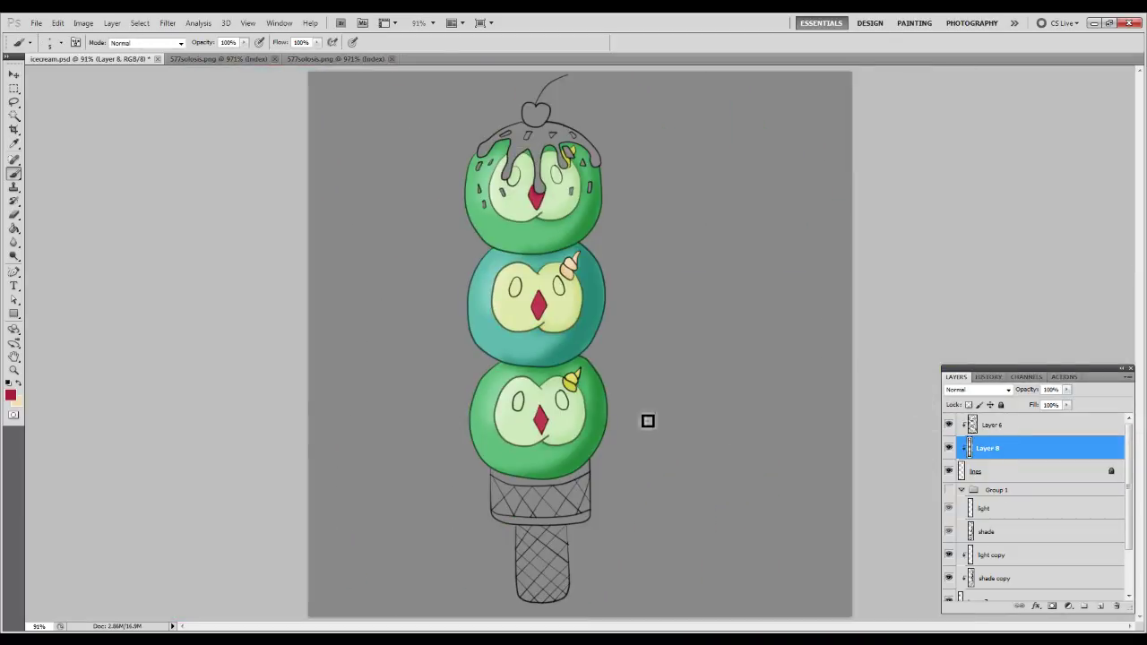
Merge Layer 6 down into Layer 8 and add a new clipped layer directly above the lines layer.
key(z)
click(981, 427)
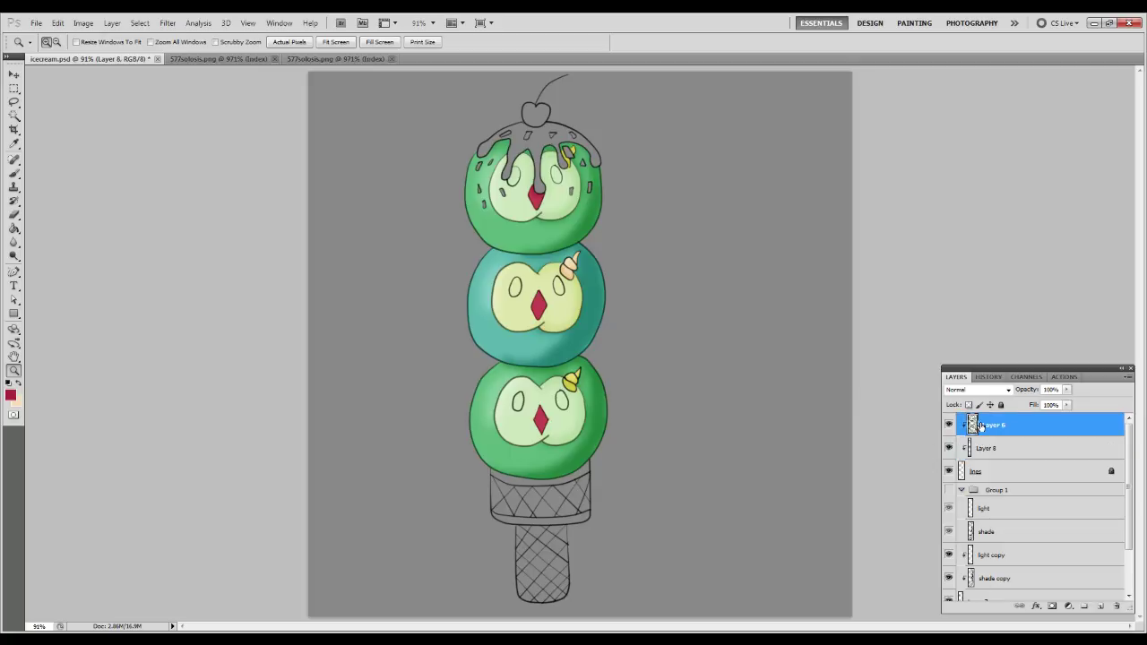
key(ctrl+e)
click(1013, 448)
click(1100, 606)
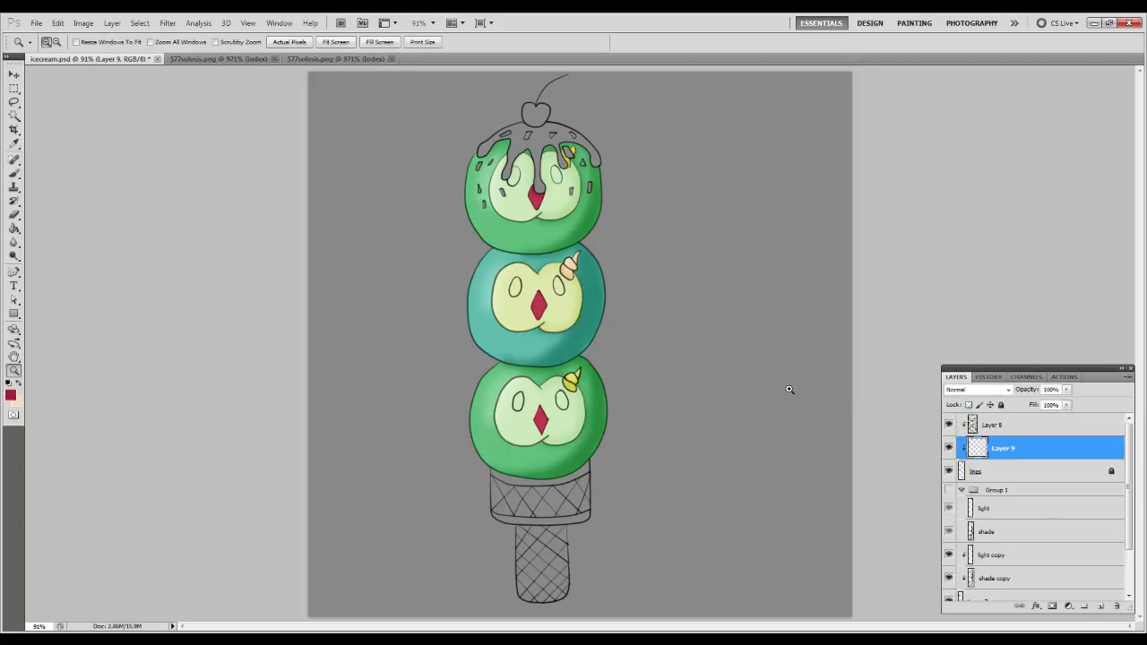
Paint over the top scoop's horn ornament outlines on Layer 9 with the yellow sampled from the bottom scoop's ornament.
click(523, 119)
key(b)
alt+click(565, 390)
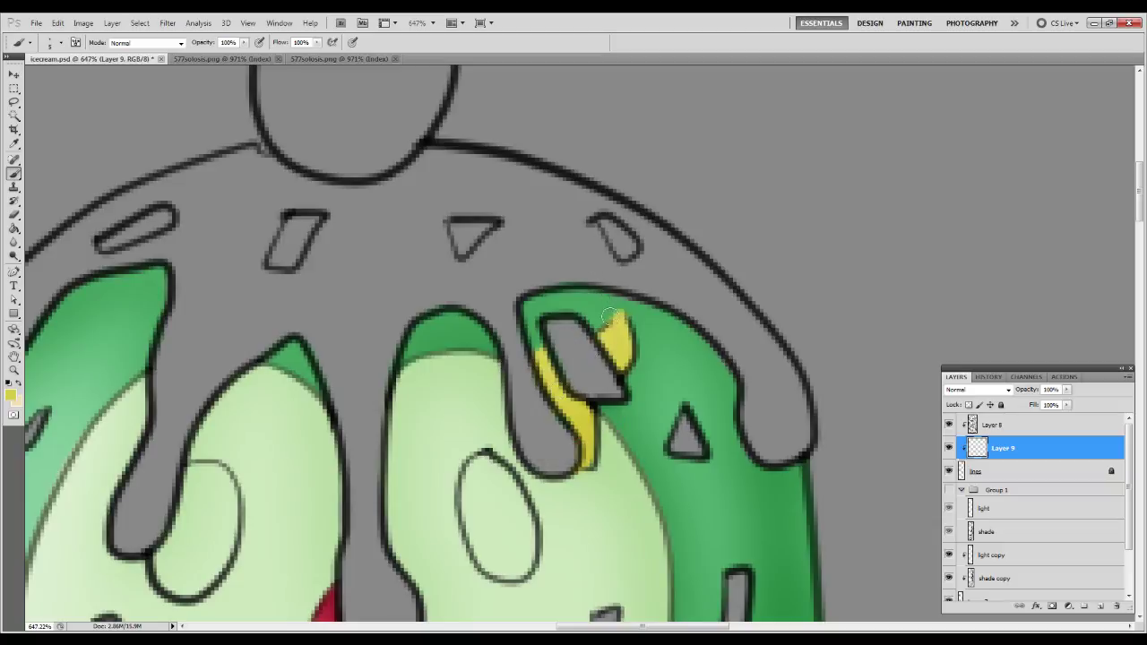
mouse_move(616, 310)
mouse_down()
mouse_move(632, 337)
mouse_move(624, 371)
mouse_up()
drag(605, 409, 598, 480)
Paint over the middle scoop's horn ornament outlines on Layer 9 with peach sampled from its fill.
scroll(584, 502, down, 10)
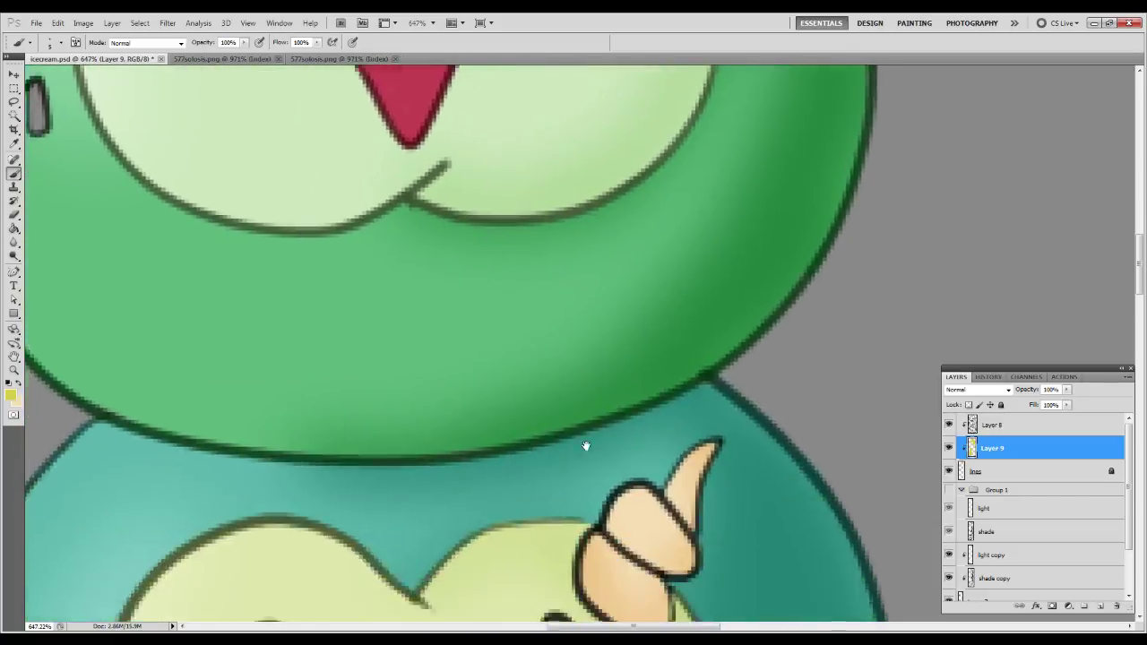
alt+click(542, 396)
alt+click(544, 389)
mouse_move(555, 334)
mouse_down()
mouse_move(525, 374)
mouse_move(612, 455)
mouse_move(621, 393)
mouse_move(615, 444)
mouse_up()
mouse_move(515, 377)
mouse_down()
mouse_move(586, 281)
mouse_move(577, 303)
mouse_move(663, 244)
mouse_move(639, 314)
mouse_move(652, 361)
mouse_move(592, 364)
mouse_move(556, 335)
mouse_move(607, 354)
mouse_move(628, 347)
mouse_move(608, 294)
mouse_up()
Cover the bottom scoop's horn ornament outlines on Layer 9 with the ornament yellow.
drag(630, 527, 591, 143)
drag(578, 601, 569, 244)
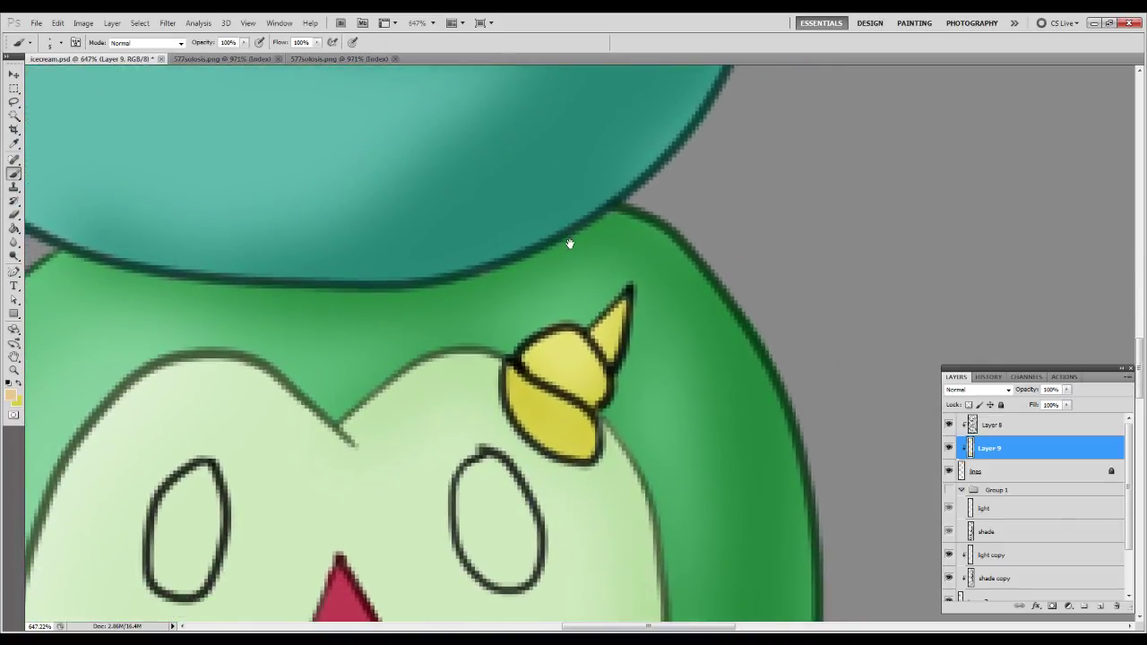
mouse_move(550, 308)
mouse_down()
mouse_move(527, 358)
mouse_move(561, 303)
mouse_move(508, 364)
mouse_move(520, 420)
mouse_move(596, 462)
mouse_move(612, 449)
mouse_move(599, 429)
mouse_move(631, 335)
mouse_move(632, 280)
mouse_move(577, 288)
mouse_move(553, 321)
mouse_move(576, 333)
mouse_move(606, 389)
mouse_move(590, 435)
mouse_move(516, 457)
mouse_move(592, 471)
mouse_move(603, 461)
mouse_move(513, 373)
mouse_up()
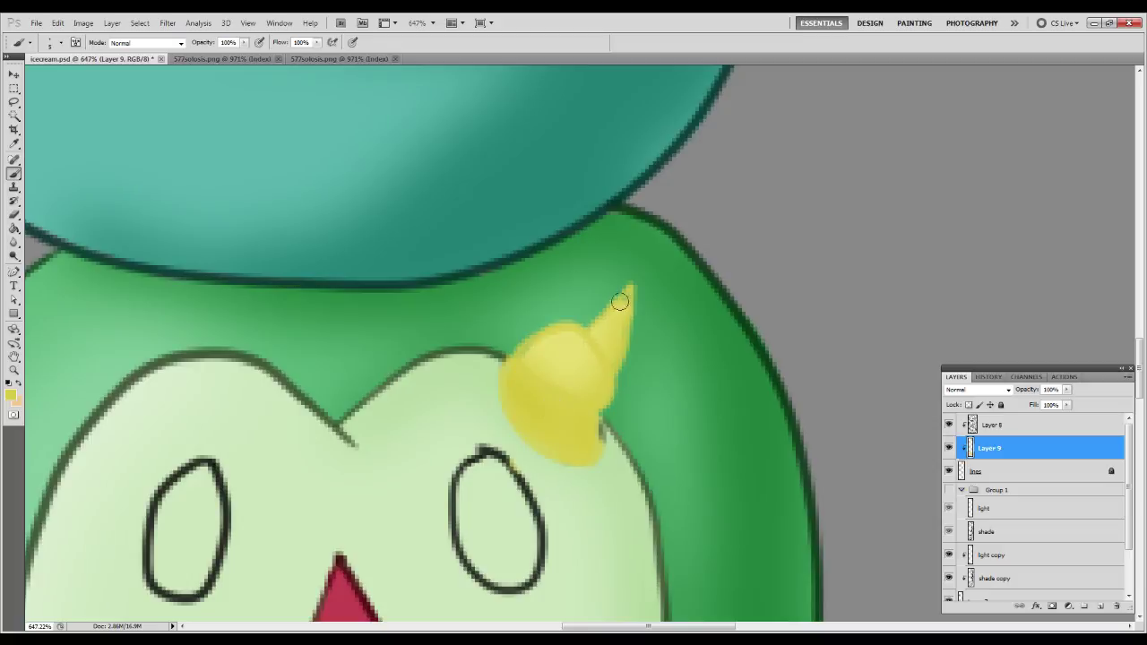
key(e)
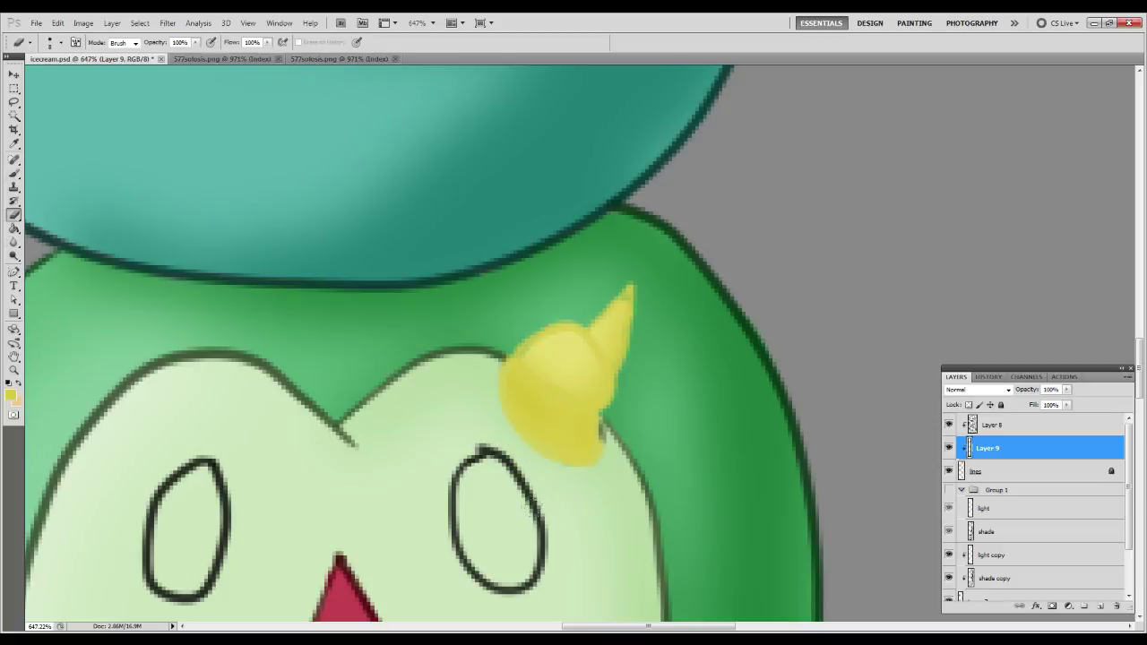
Darken the ornament outlines with Hue/Saturation at Lightness -70 and Saturation 30, and merge Layer 8 down into Layer 9.
key(ctrl+u)
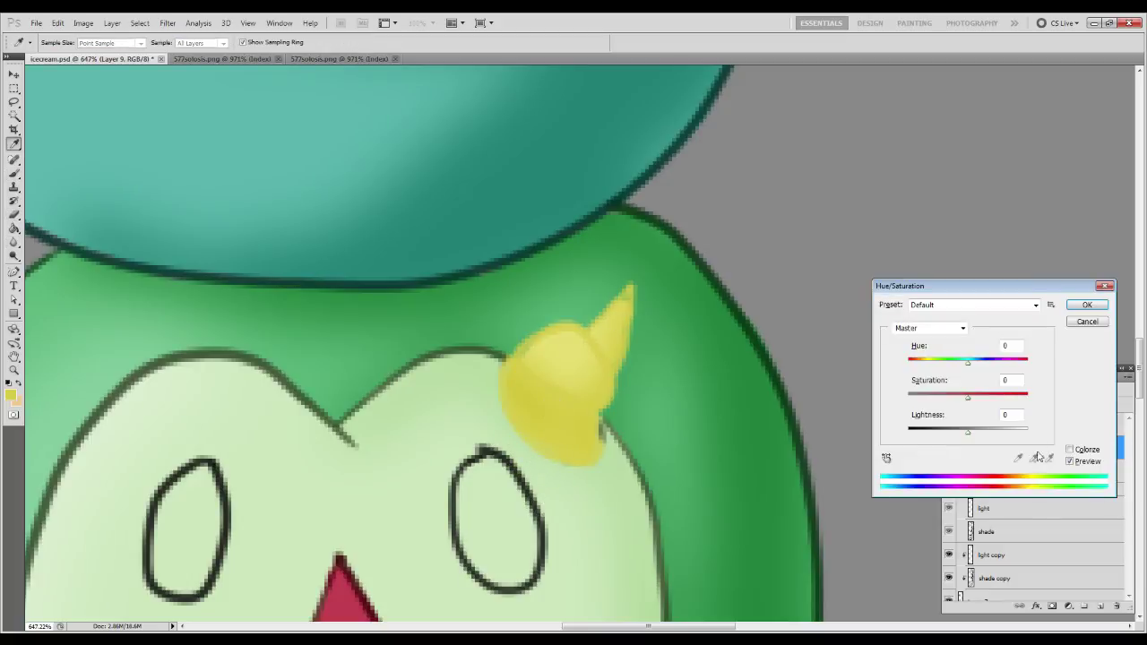
text(-70)
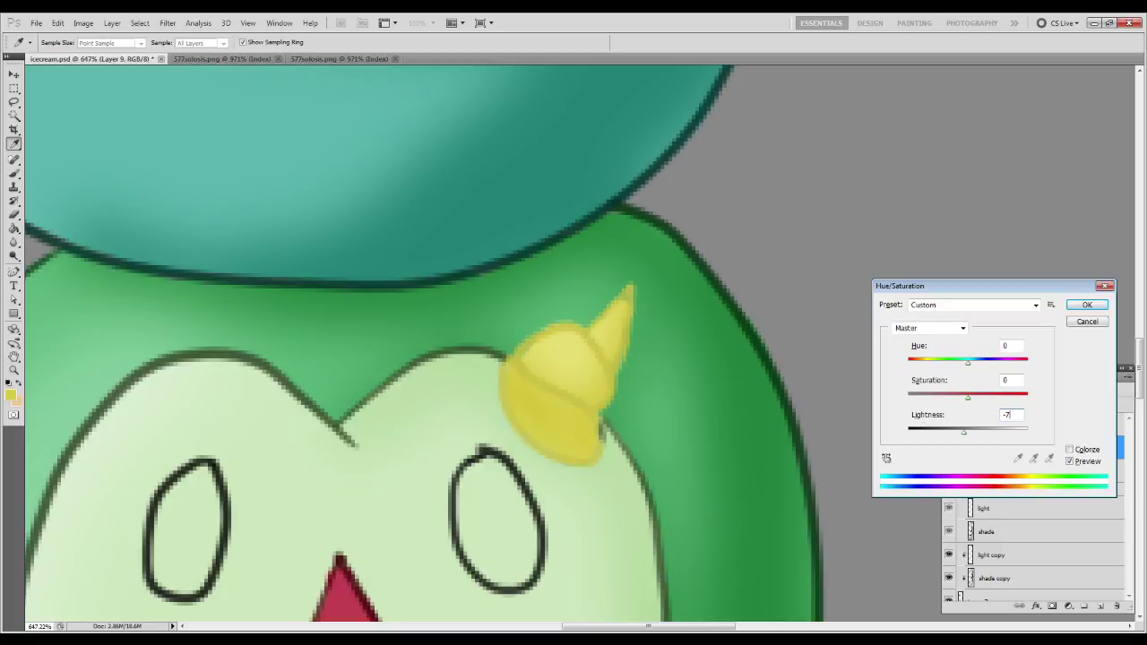
text(3)
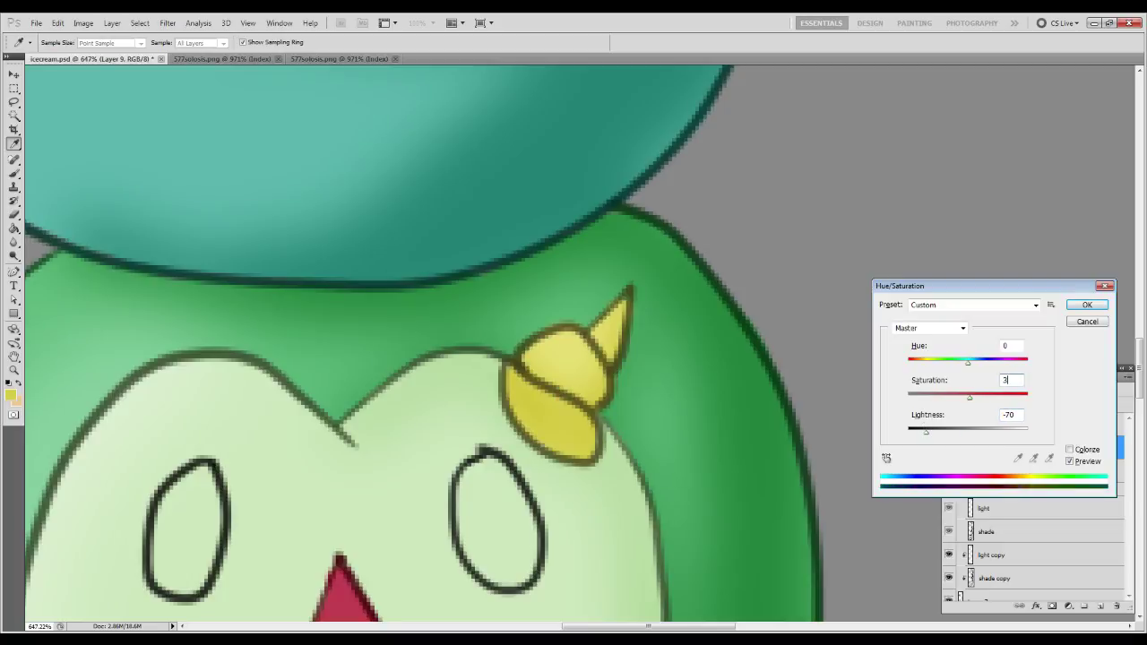
text(0)
key(Return)
key(ctrl+0)
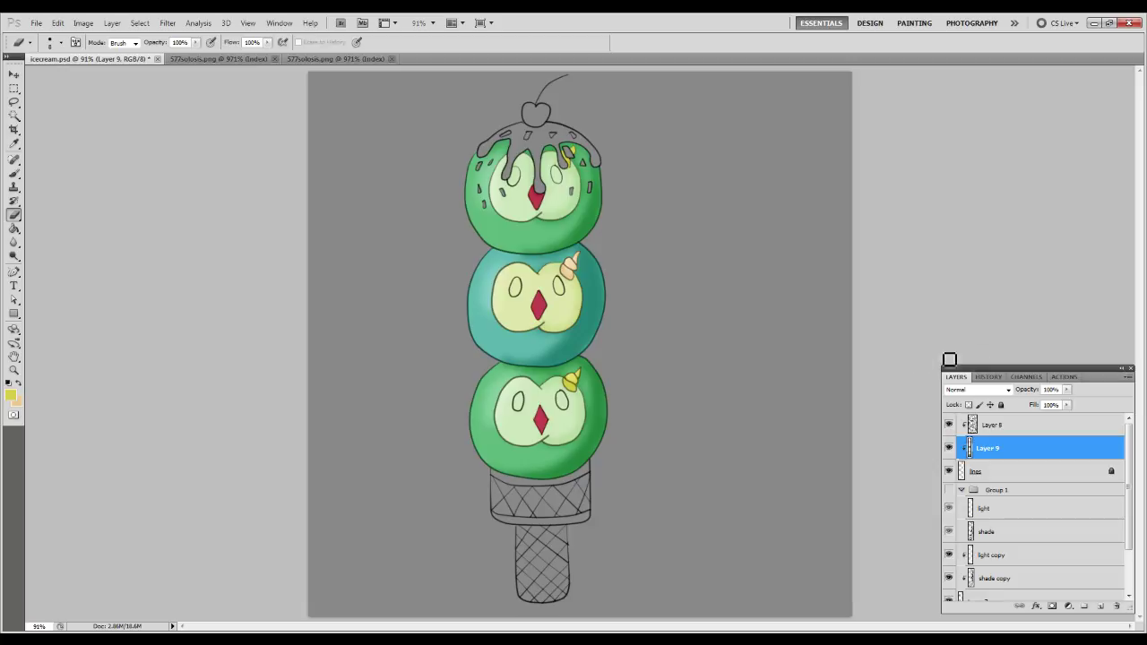
click(1011, 426)
key(ctrl+e)
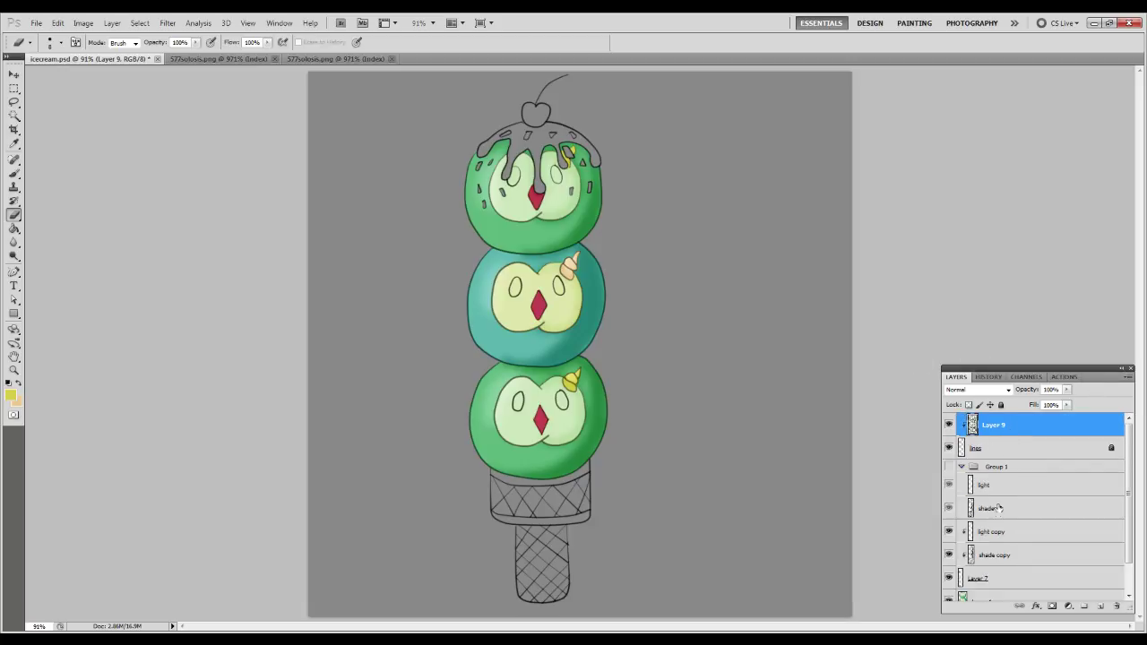
Fill both eyes of the top scoop on Layer 7 with near-black #1e1e1e, keeping clear of the dripping topping.
click(992, 581)
key(x)
click(10, 396)
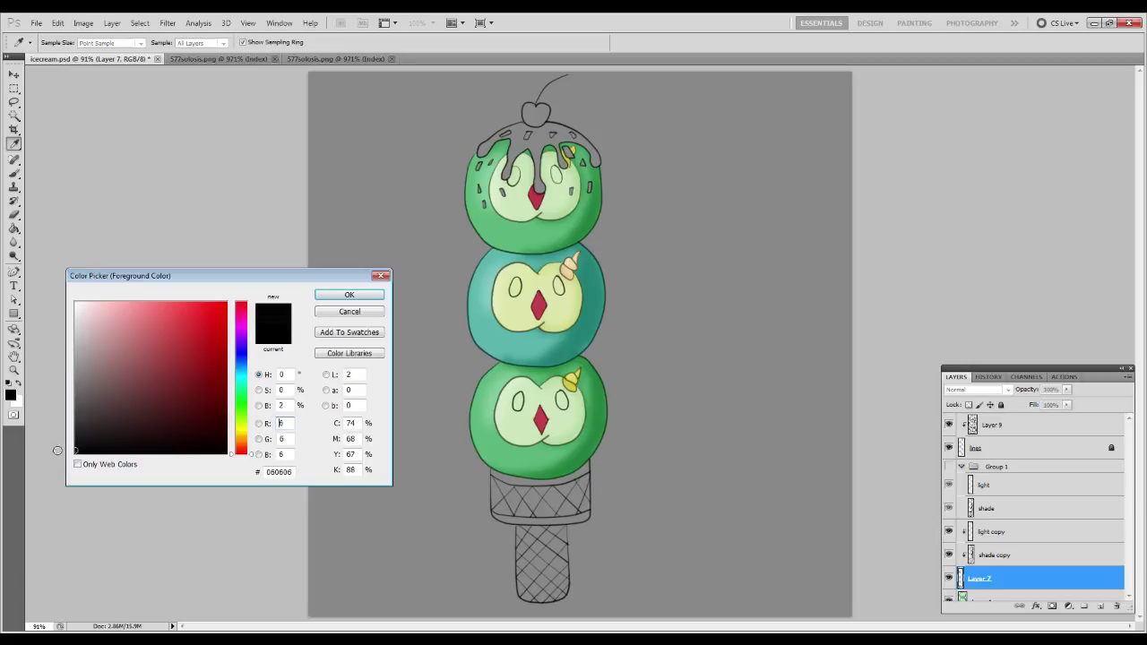
key(Return)
key(z)
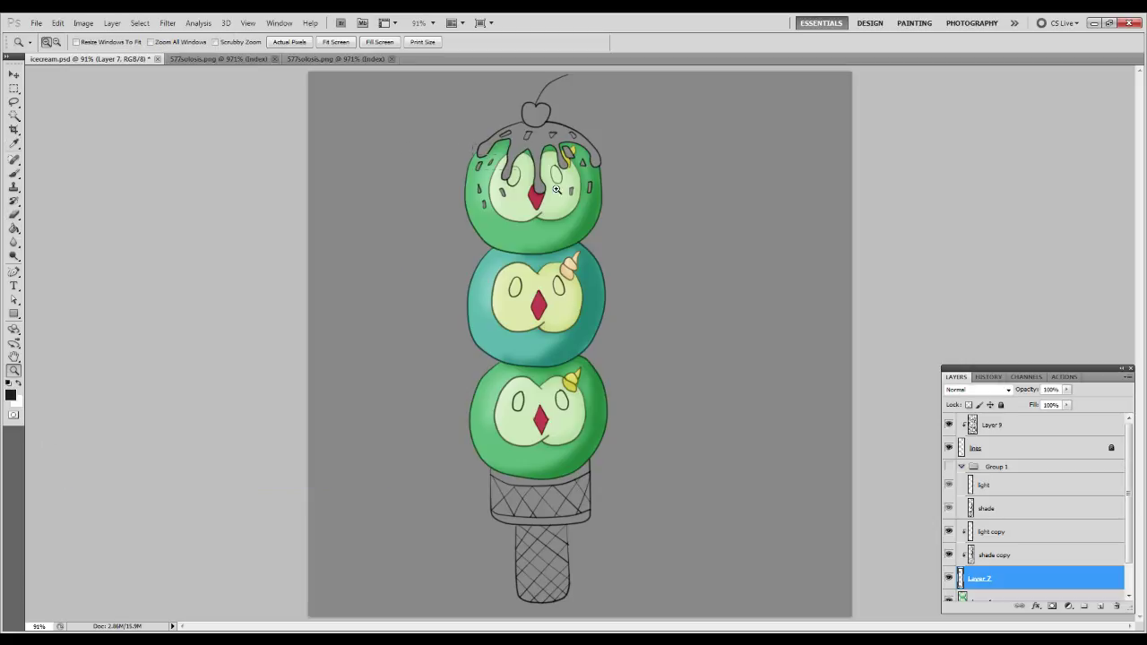
drag(603, 218, 603, 219)
key(v)
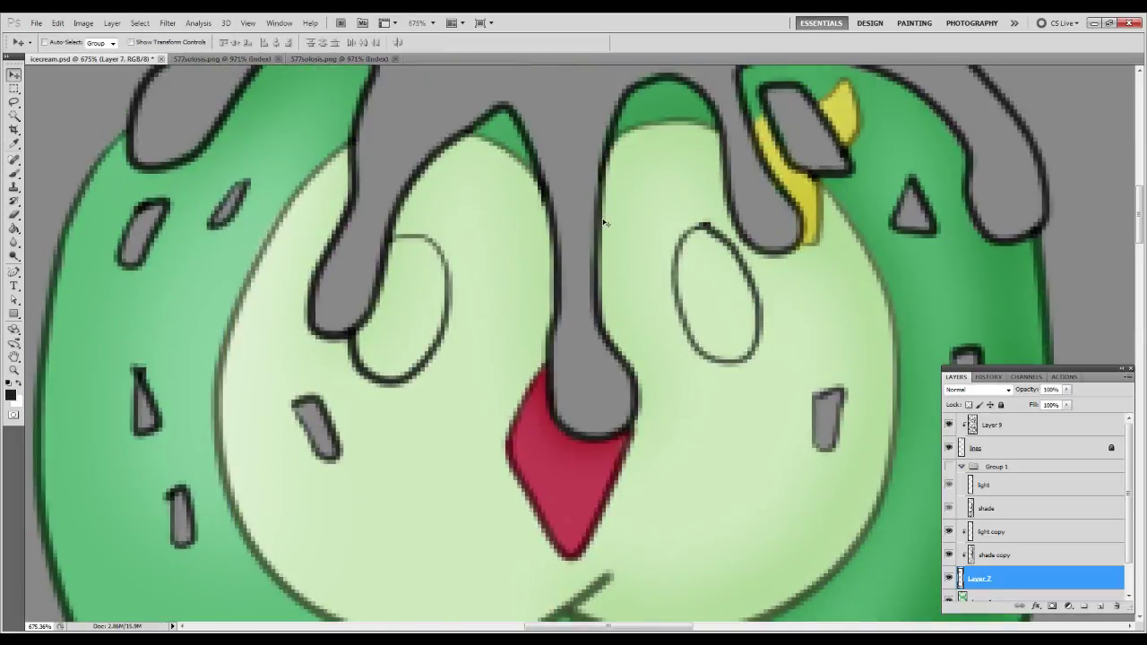
key(b)
mouse_move(393, 310)
mouse_down()
mouse_move(401, 245)
mouse_move(421, 261)
mouse_move(417, 314)
mouse_move(393, 360)
mouse_move(375, 357)
mouse_move(362, 331)
mouse_move(391, 282)
mouse_move(392, 254)
mouse_move(374, 316)
mouse_move(393, 256)
mouse_move(406, 247)
mouse_move(421, 265)
mouse_move(417, 250)
mouse_move(424, 318)
mouse_move(408, 351)
mouse_move(368, 359)
mouse_move(365, 340)
mouse_move(392, 368)
mouse_move(417, 284)
mouse_move(412, 261)
mouse_move(392, 353)
mouse_move(415, 280)
mouse_move(384, 327)
mouse_up()
key(ctrl+z)
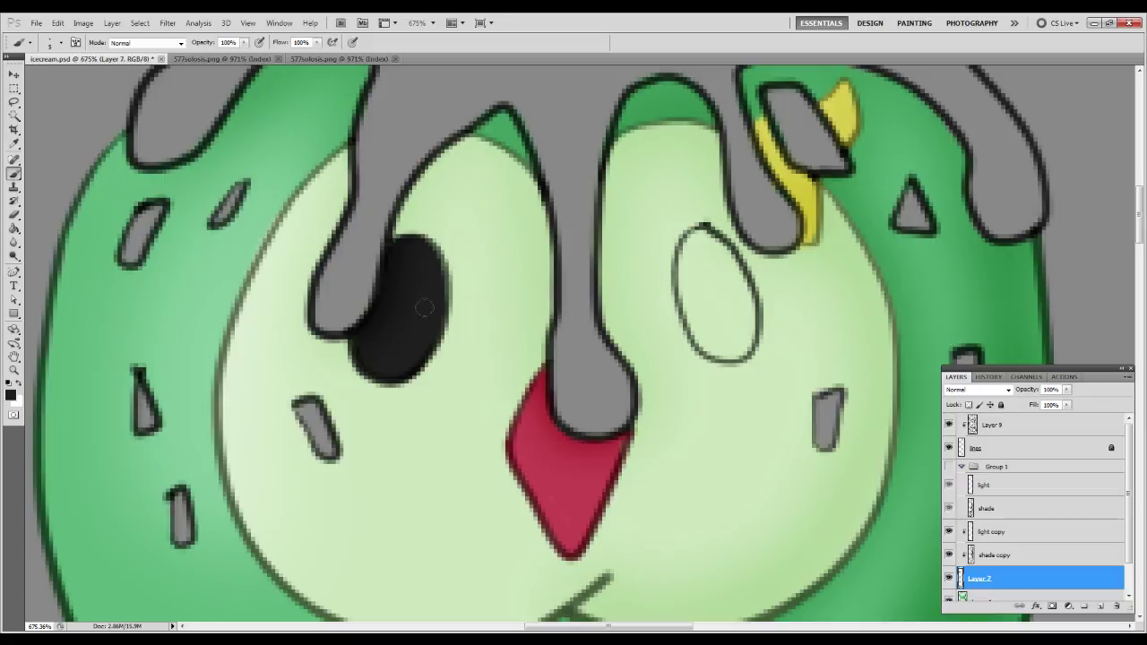
mouse_move(703, 231)
mouse_down()
mouse_move(687, 303)
mouse_move(728, 343)
mouse_move(739, 313)
mouse_move(706, 238)
mouse_move(743, 324)
mouse_move(731, 345)
mouse_move(704, 337)
mouse_move(699, 320)
mouse_move(714, 344)
mouse_move(699, 251)
mouse_move(715, 289)
mouse_up()
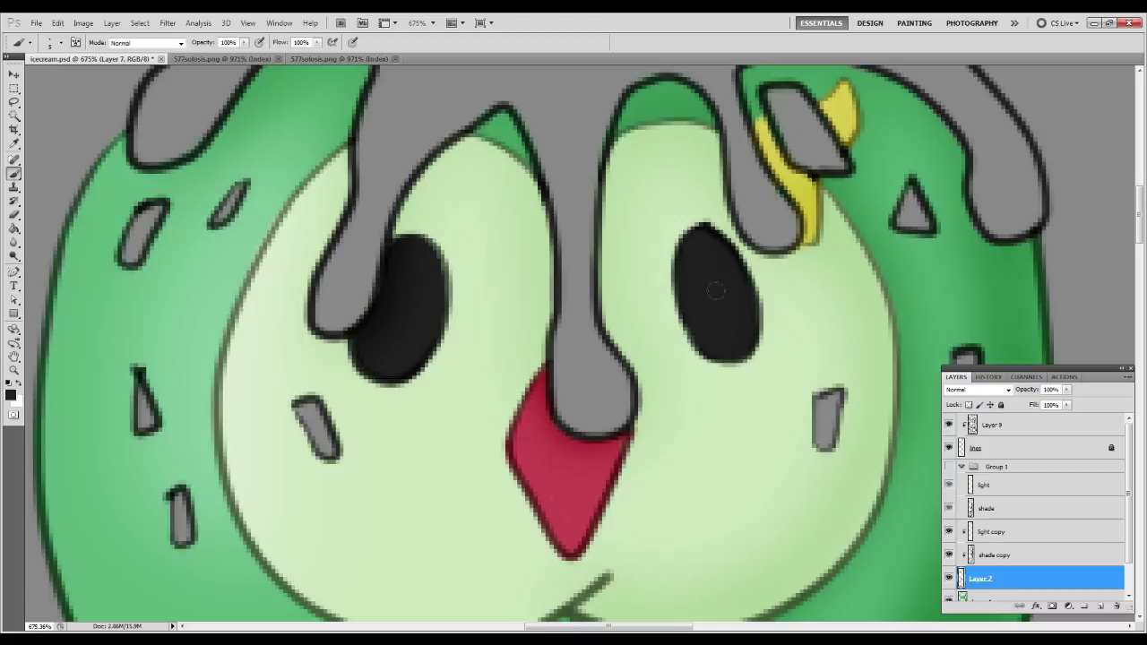
Fill both eyes of the middle scoop and the left eye of the bottom scoop with the same near-black on Layer 7.
drag(554, 480, 526, 274)
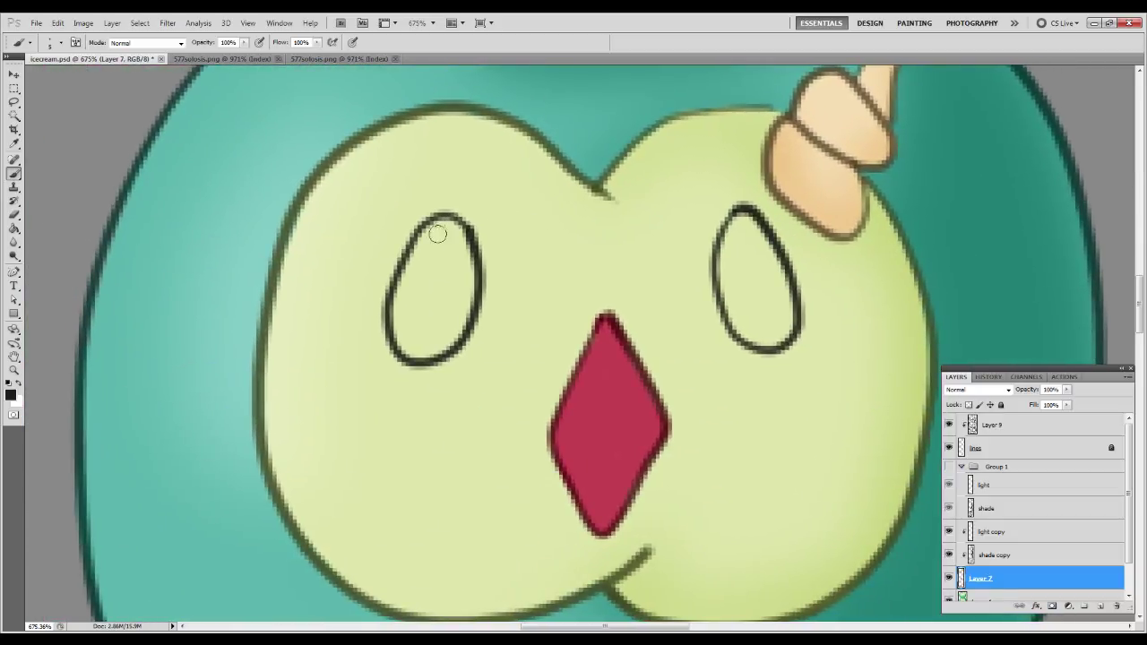
click(436, 236)
mouse_move(436, 236)
mouse_down()
mouse_move(457, 284)
mouse_move(442, 332)
mouse_move(419, 347)
mouse_move(408, 332)
mouse_move(414, 281)
mouse_move(442, 230)
mouse_move(406, 343)
mouse_move(408, 275)
mouse_move(432, 235)
mouse_move(400, 311)
mouse_move(420, 262)
mouse_move(444, 242)
mouse_move(445, 318)
mouse_move(459, 284)
mouse_move(460, 298)
mouse_move(439, 341)
mouse_move(427, 261)
mouse_move(440, 262)
mouse_move(429, 308)
mouse_up()
drag(658, 330, 503, 300)
mouse_move(576, 204)
mouse_down()
mouse_move(595, 292)
mouse_move(610, 269)
mouse_move(589, 199)
mouse_move(624, 287)
mouse_move(605, 217)
mouse_move(629, 278)
mouse_move(620, 307)
mouse_move(600, 310)
mouse_move(582, 216)
mouse_up()
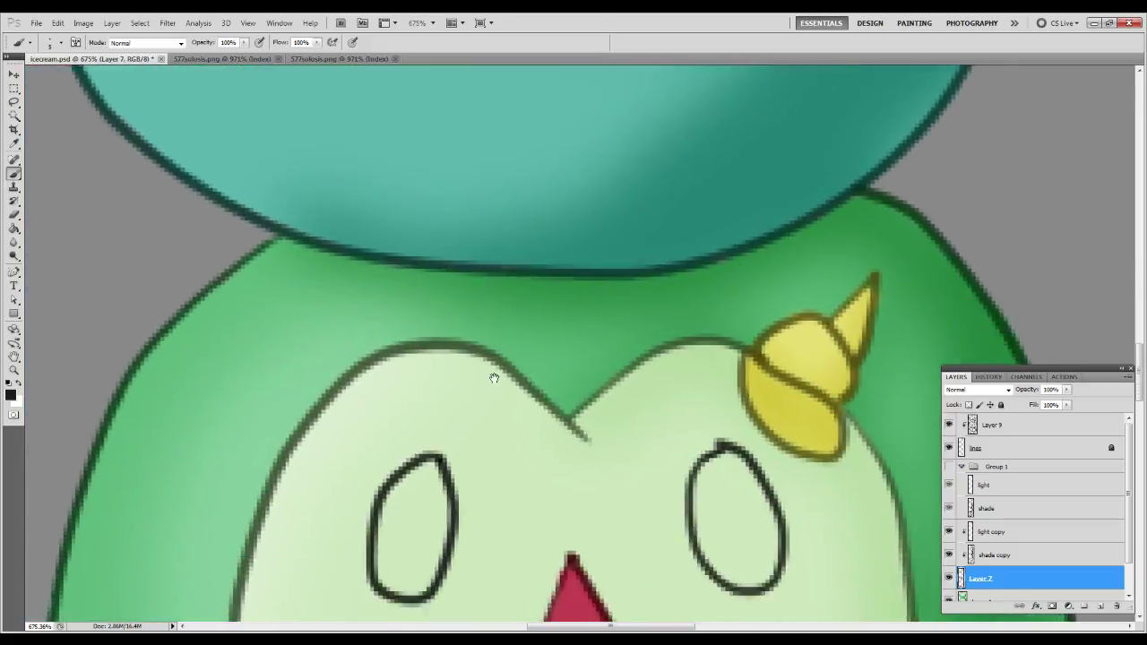
mouse_move(492, 379)
mouse_down()
mouse_move(464, 266)
mouse_move(404, 259)
mouse_move(388, 372)
mouse_move(366, 332)
mouse_move(401, 260)
mouse_move(381, 358)
mouse_move(422, 286)
mouse_move(429, 354)
mouse_move(376, 377)
mouse_move(403, 285)
mouse_move(390, 299)
mouse_up()
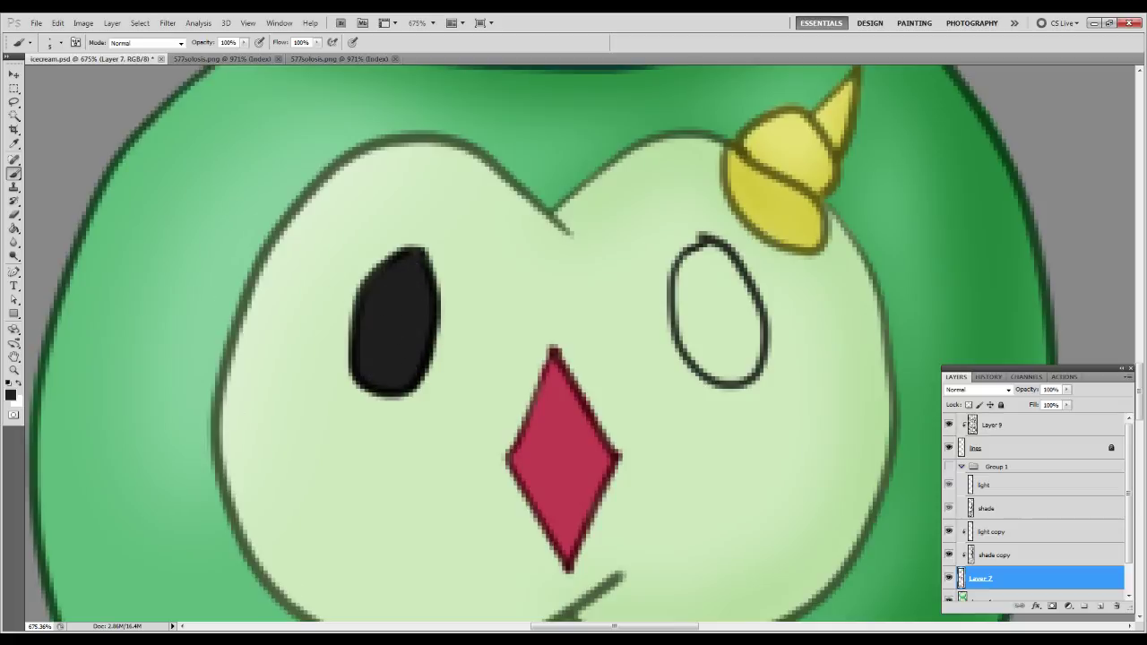
key(alt+Tab)
click(1023, 604)
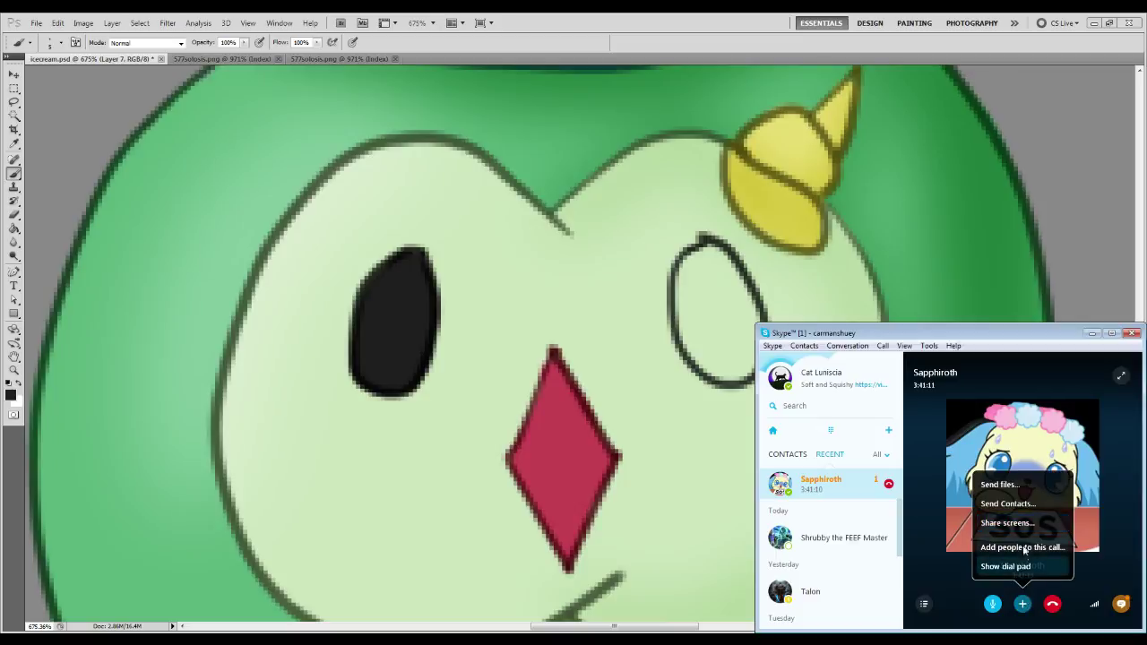
click(677, 445)
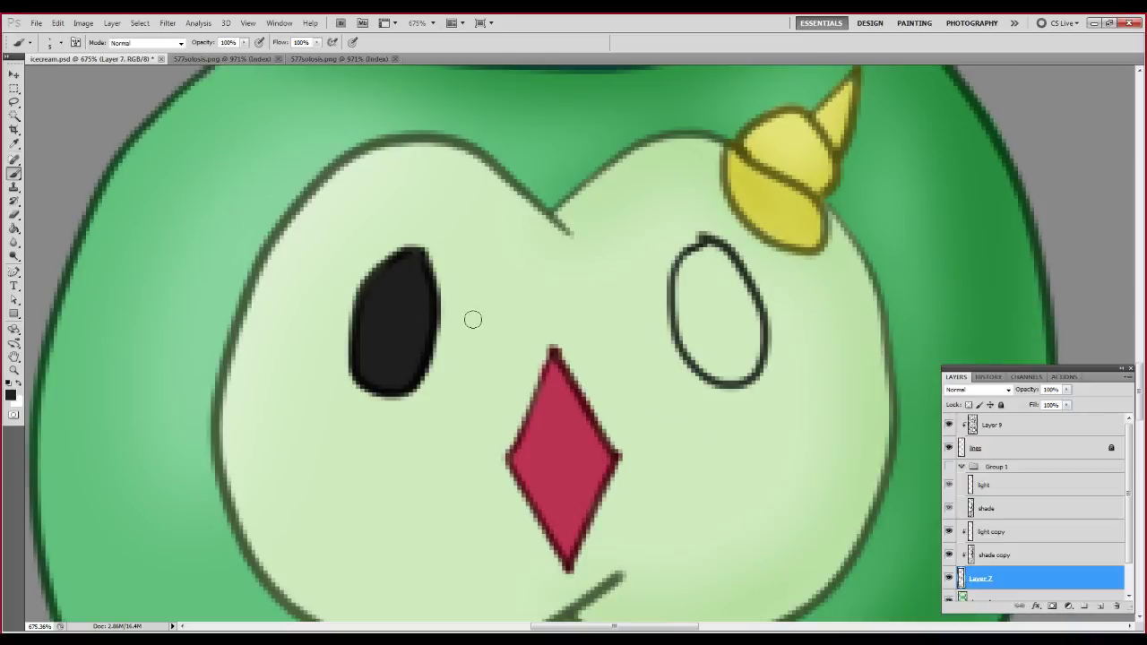
Fill the bottom scoop's right eye with the same near-black on Layer 7.
mouse_move(704, 304)
mouse_down()
mouse_move(713, 256)
mouse_move(686, 264)
mouse_move(690, 327)
mouse_move(749, 379)
mouse_move(722, 252)
mouse_move(735, 363)
mouse_move(713, 296)
mouse_move(717, 376)
mouse_move(685, 278)
mouse_move(718, 369)
mouse_move(690, 301)
mouse_up()
drag(696, 380, 615, 314)
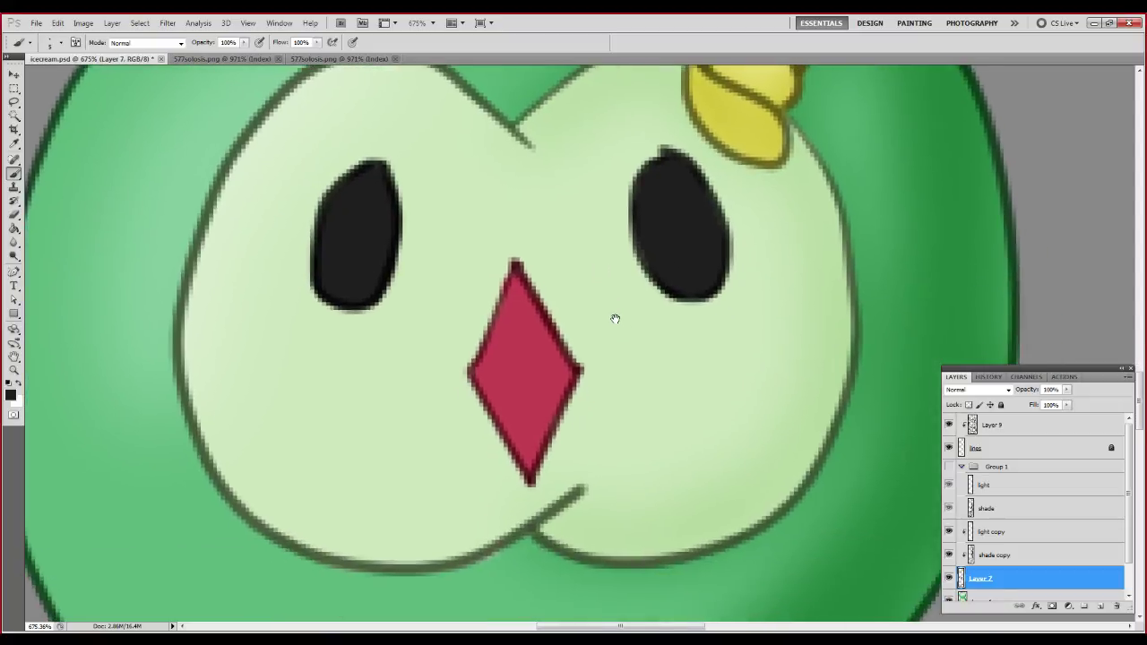
drag(653, 218, 650, 256)
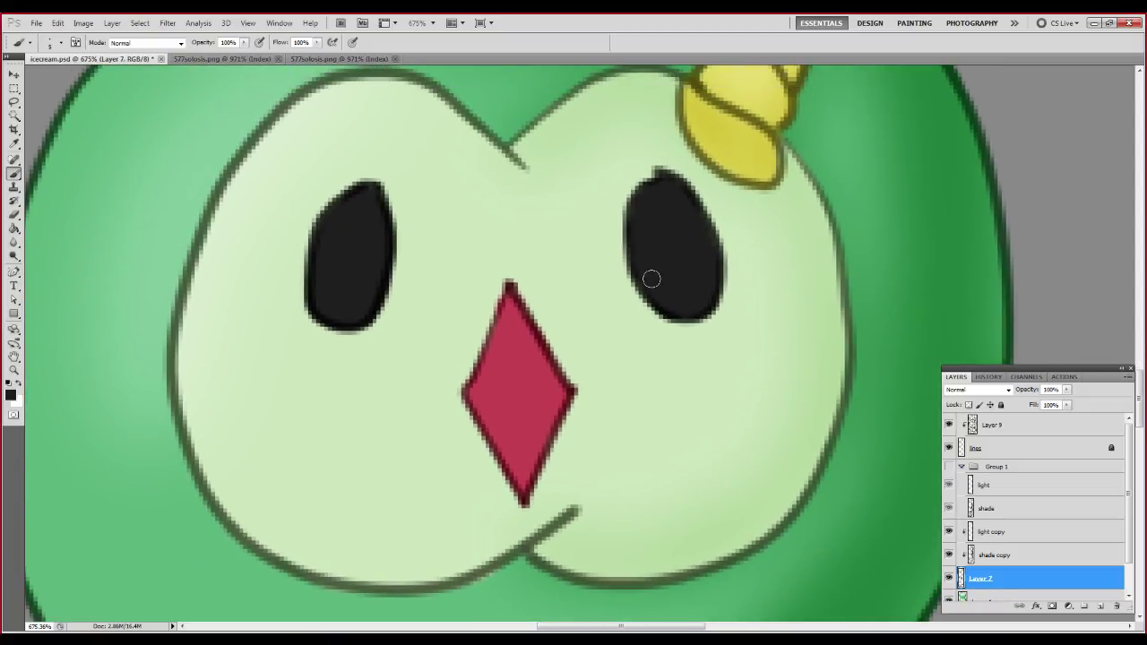
key(ctrl+1)
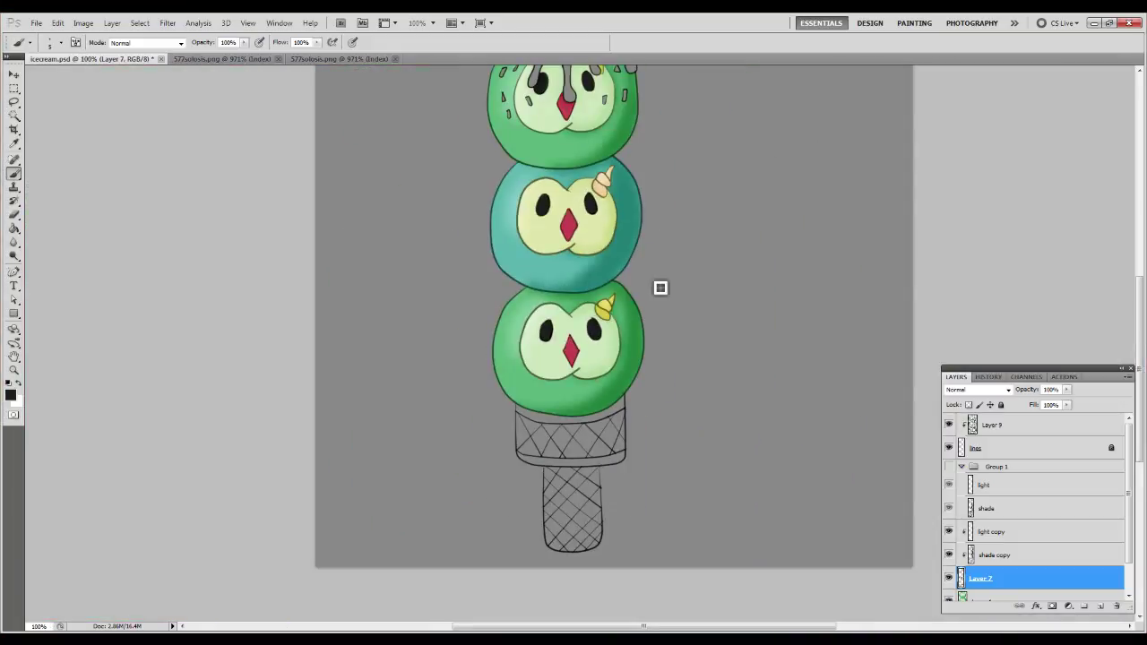
drag(630, 264, 614, 354)
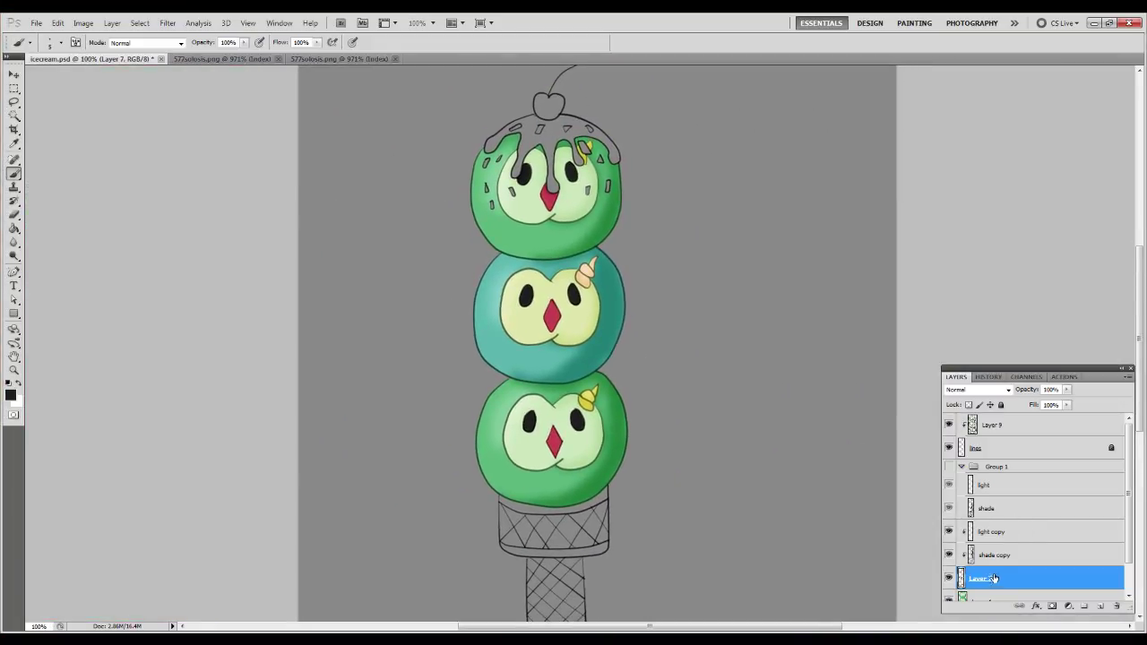
Merge Layer 7 and the light and shade copies down into Layer 1, and add a new layer above the back layer.
key(ctrl+e)
key(ctrl+e)
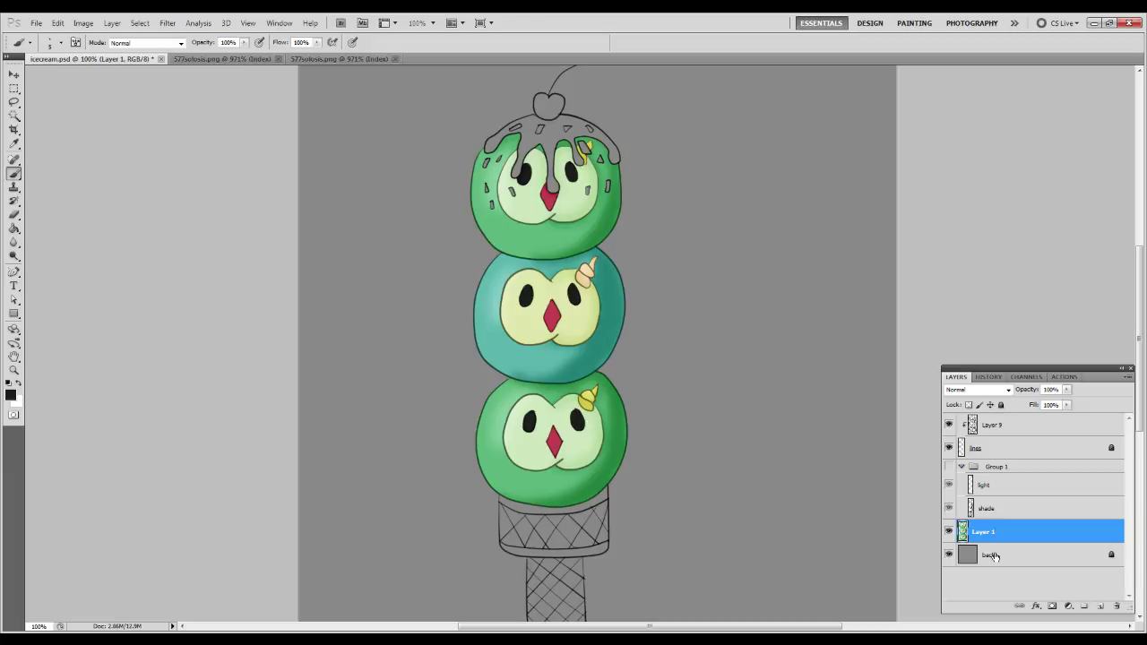
click(993, 556)
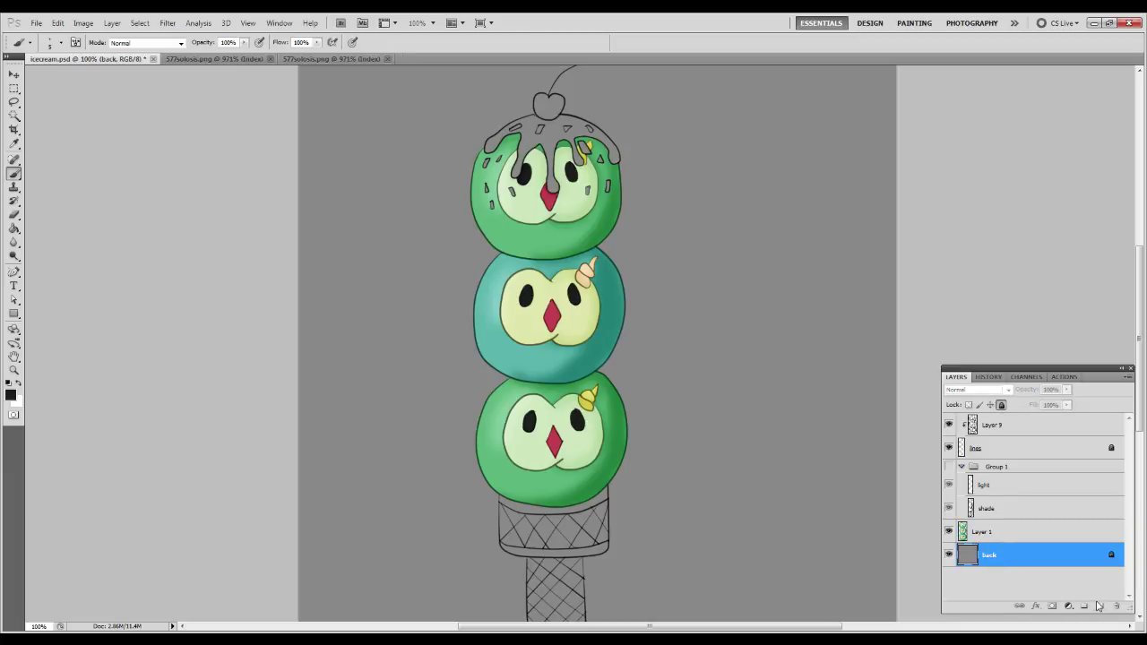
click(1099, 608)
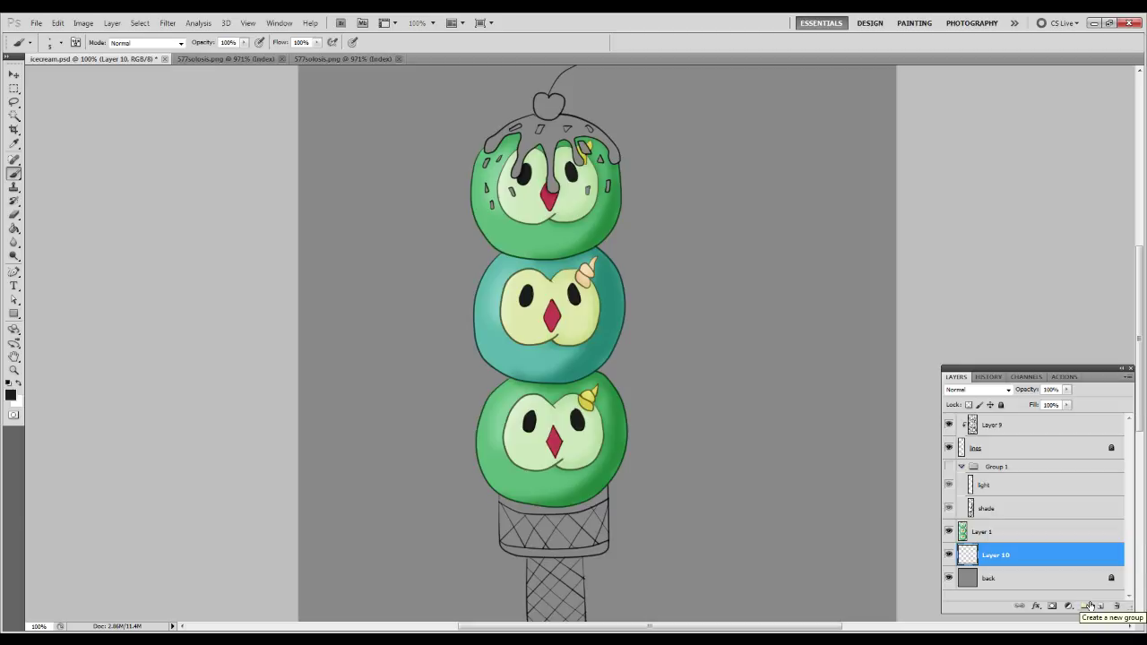
Set the foreground colour to pale cream #eae0b7 for the cone and ready the Brush.
scroll(924, 407, down, 2)
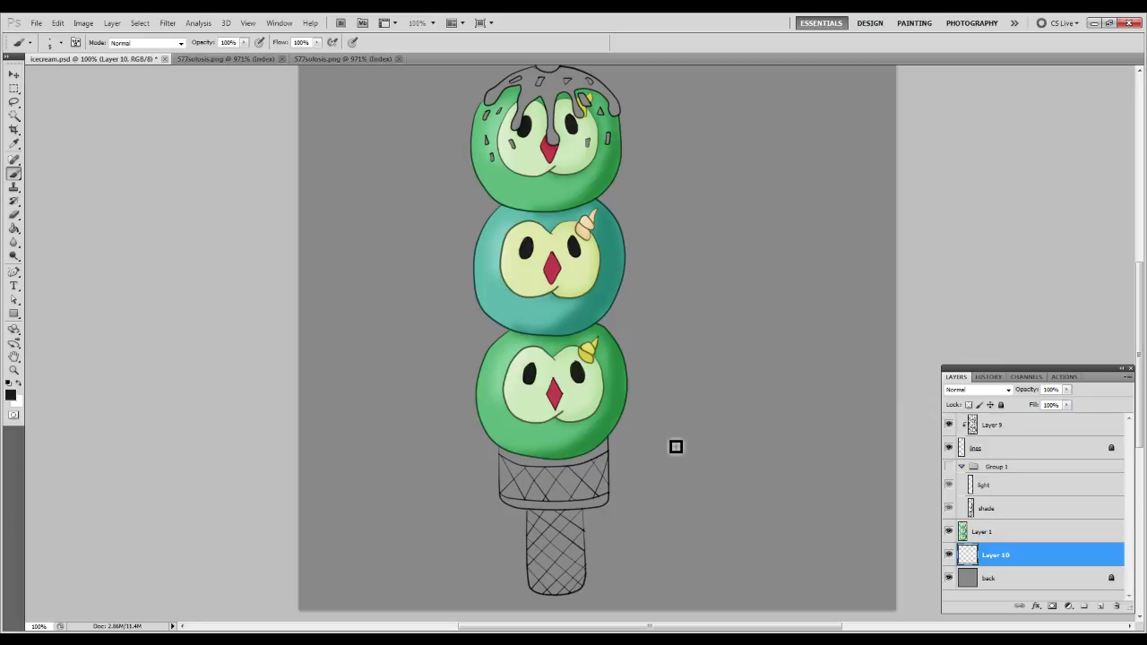
click(9, 395)
drag(241, 451, 242, 436)
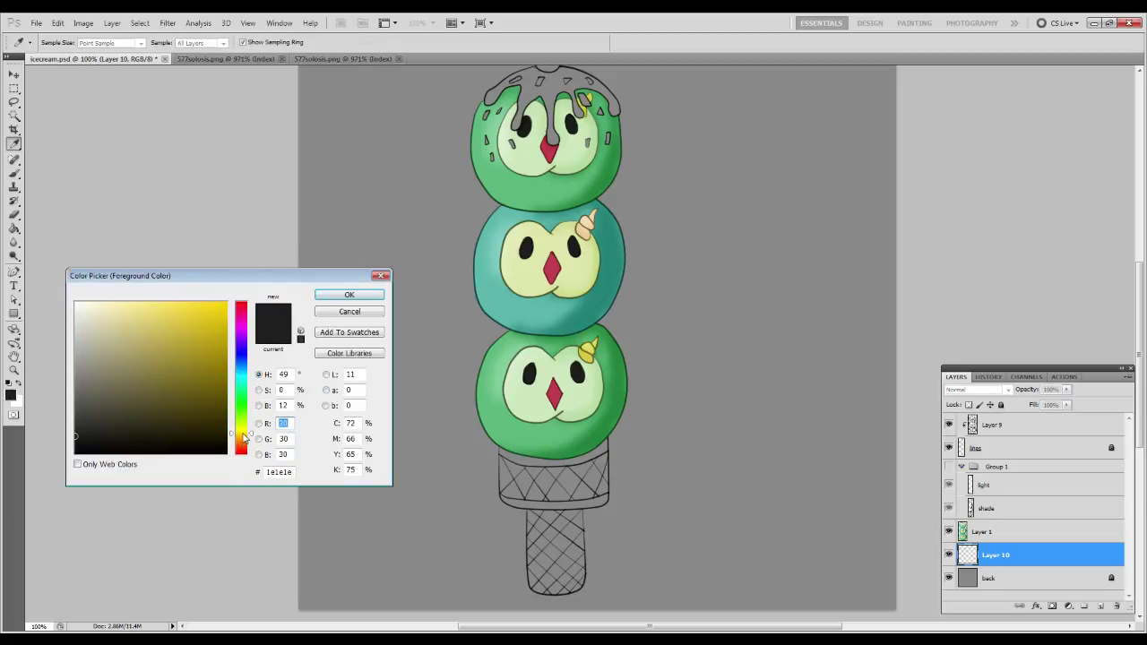
drag(89, 312, 105, 312)
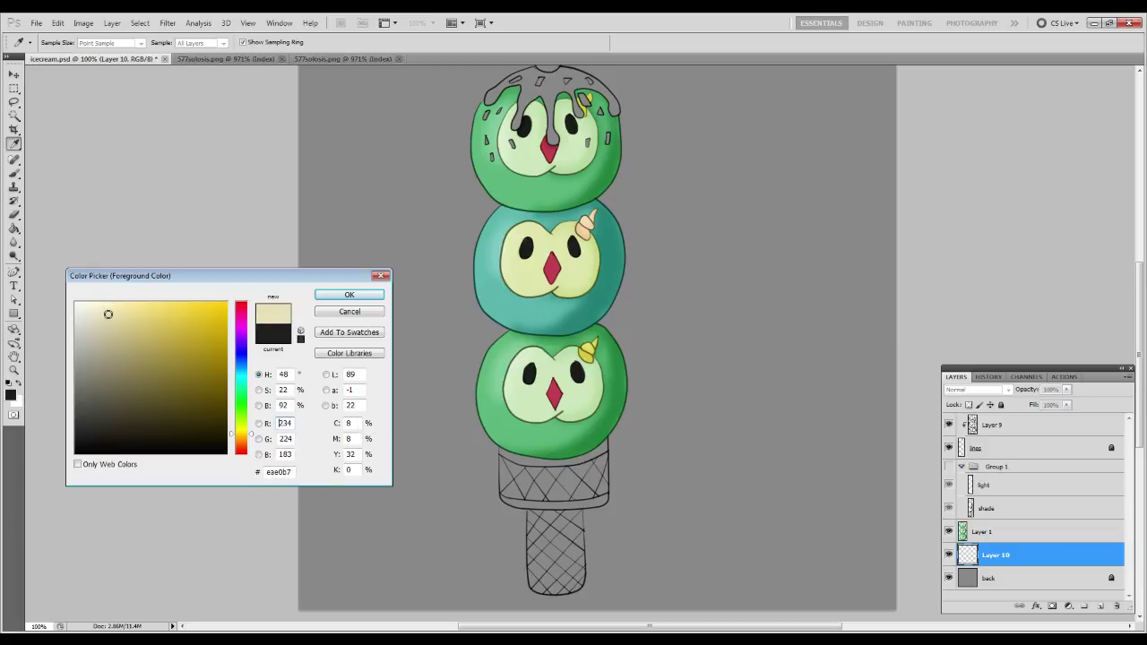
key(Return)
key(b)
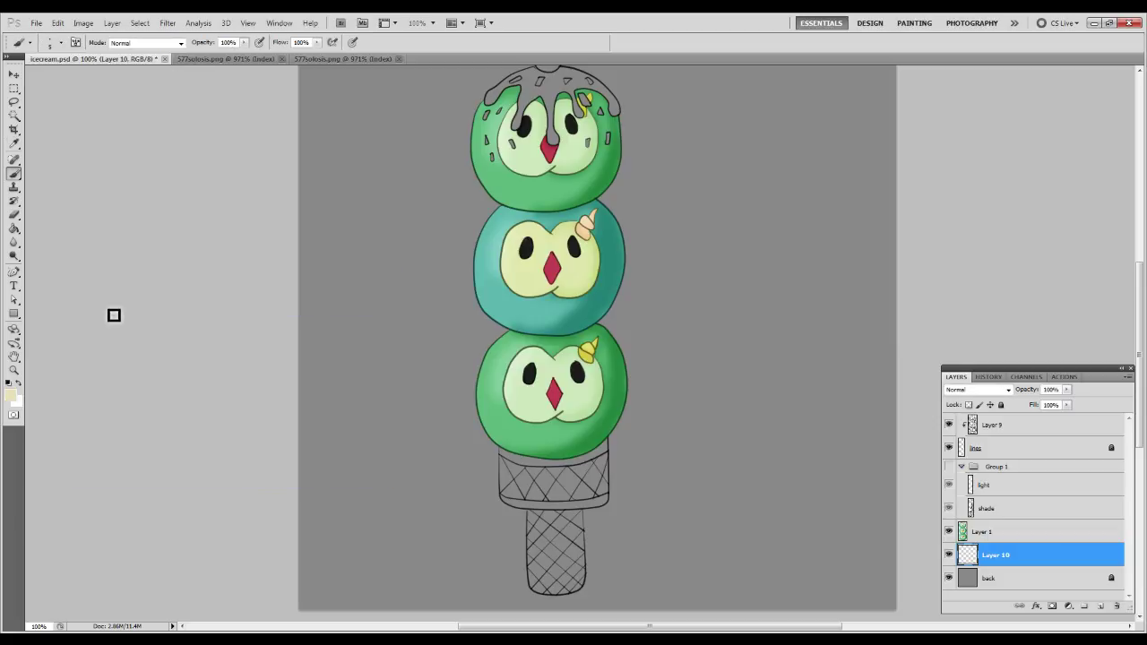
Fill the wide upper part of the cone with the pale cream on Layer 10, up to its outlines.
key(z)
drag(635, 554, 691, 625)
drag(539, 440, 561, 465)
key(b)
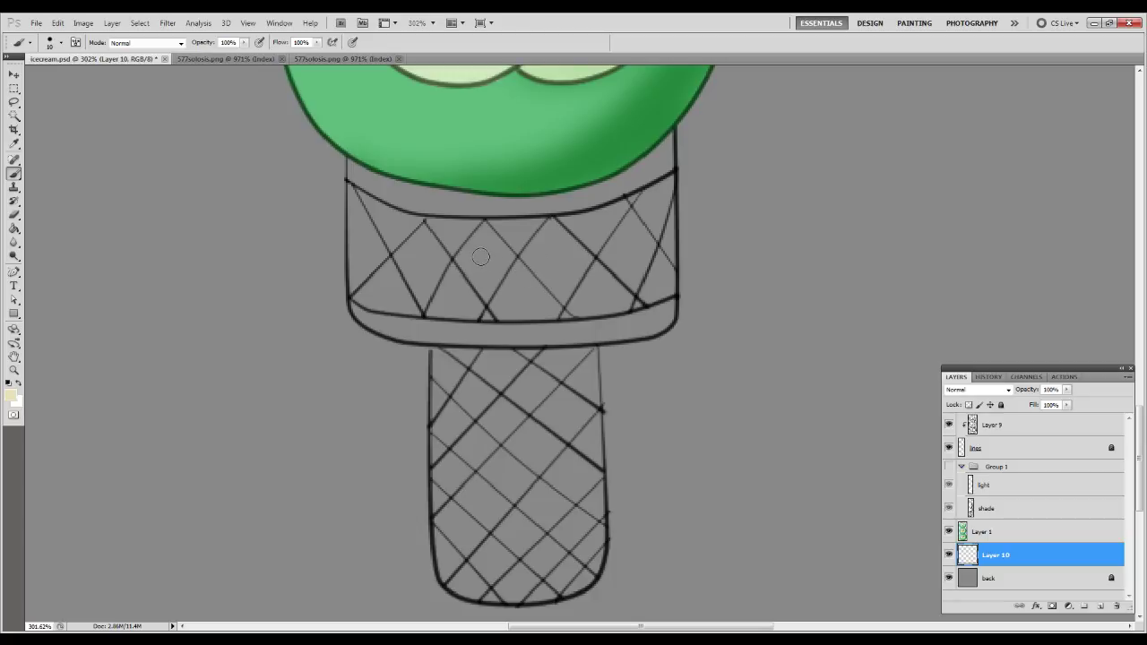
mouse_move(406, 197)
mouse_down()
mouse_move(423, 249)
mouse_move(426, 231)
mouse_move(370, 143)
mouse_move(414, 274)
mouse_move(448, 258)
mouse_move(437, 207)
mouse_move(473, 274)
mouse_up()
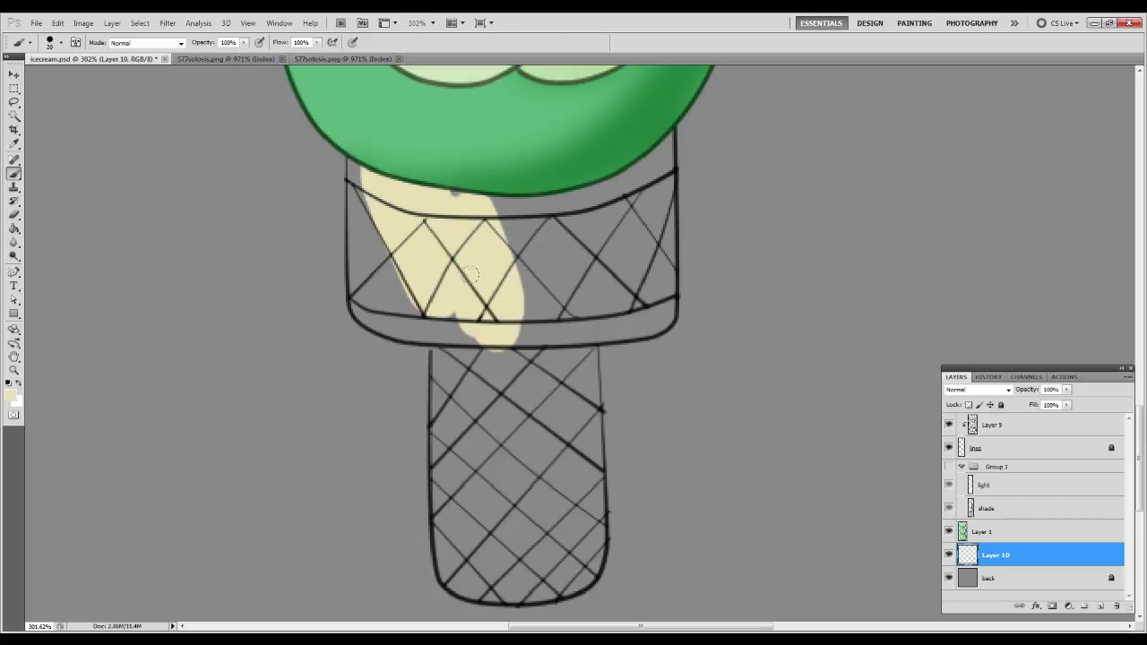
mouse_move(359, 152)
mouse_down()
mouse_move(381, 305)
mouse_move(363, 316)
mouse_move(356, 202)
mouse_move(356, 254)
mouse_up()
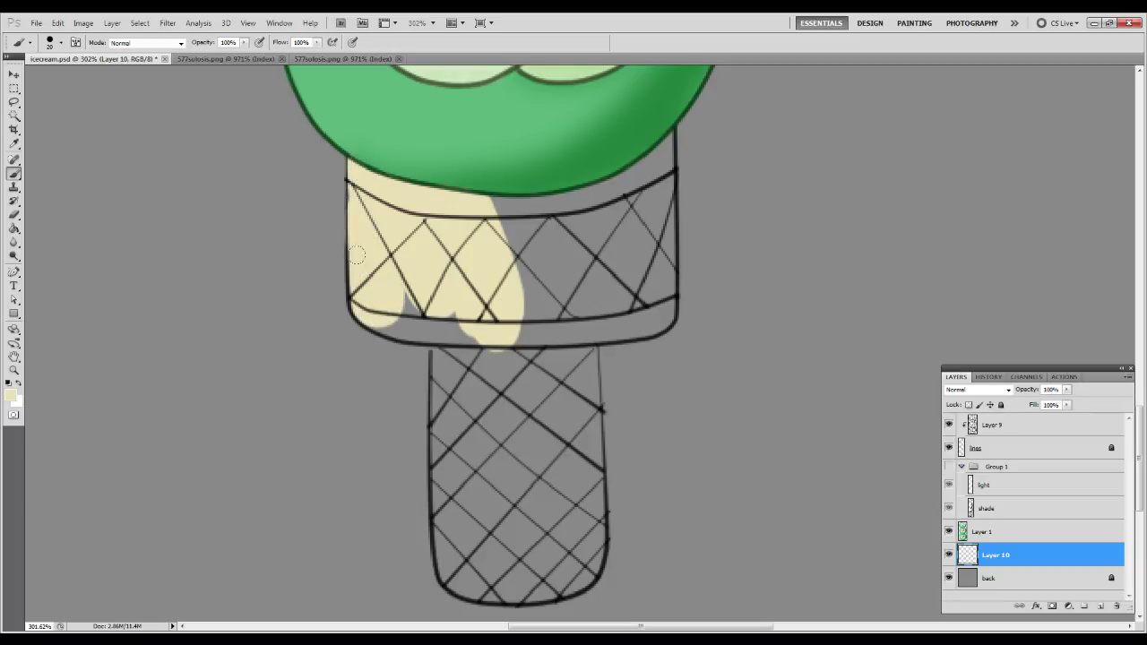
mouse_move(374, 302)
mouse_down()
mouse_move(519, 299)
mouse_move(418, 261)
mouse_move(437, 262)
mouse_move(397, 260)
mouse_move(537, 405)
mouse_move(498, 146)
mouse_move(548, 342)
mouse_move(556, 144)
mouse_move(563, 131)
mouse_move(638, 133)
mouse_move(641, 118)
mouse_move(648, 300)
mouse_move(520, 306)
mouse_up()
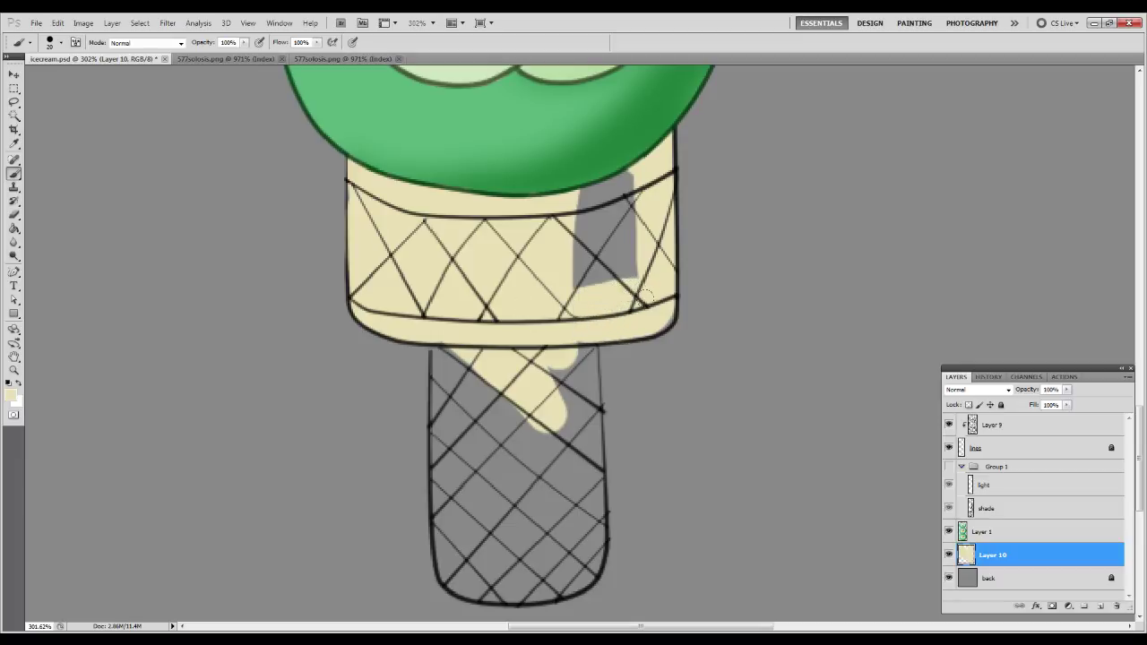
mouse_move(613, 285)
mouse_down()
mouse_move(574, 147)
mouse_move(628, 269)
mouse_move(581, 175)
mouse_up()
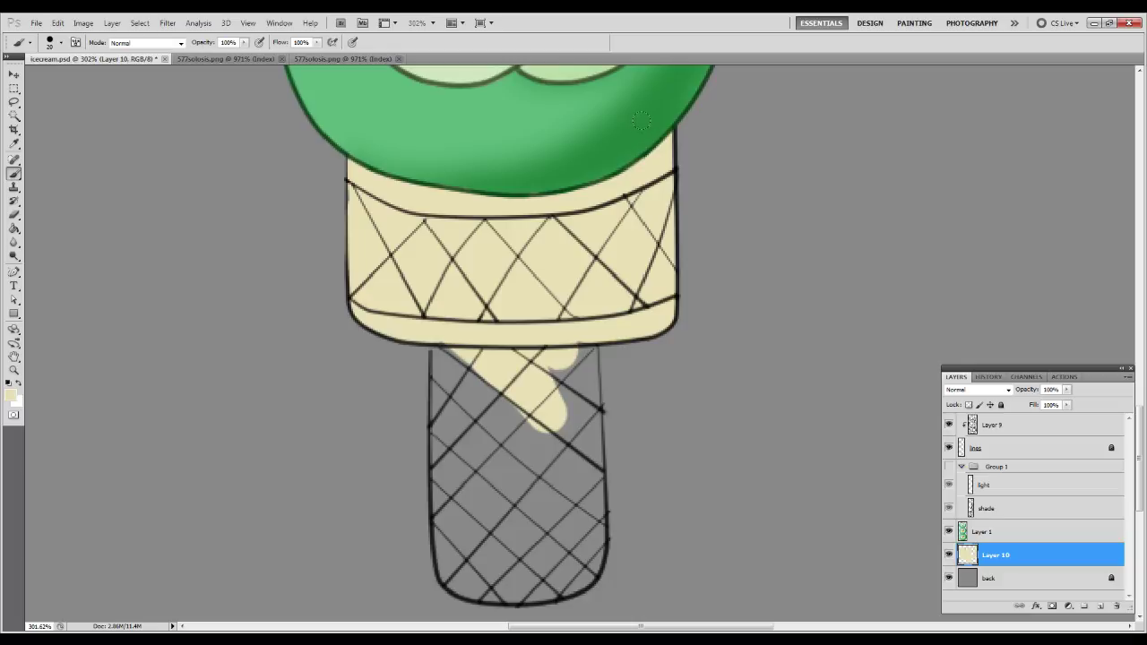
Paint the left side of the cone's narrow lower part in cream and erase the spill beyond its left outline.
drag(514, 436, 524, 247)
mouse_move(470, 163)
mouse_down()
mouse_move(457, 168)
mouse_move(476, 390)
mouse_move(452, 354)
mouse_move(484, 210)
mouse_move(448, 247)
mouse_move(457, 393)
mouse_move(468, 400)
mouse_up()
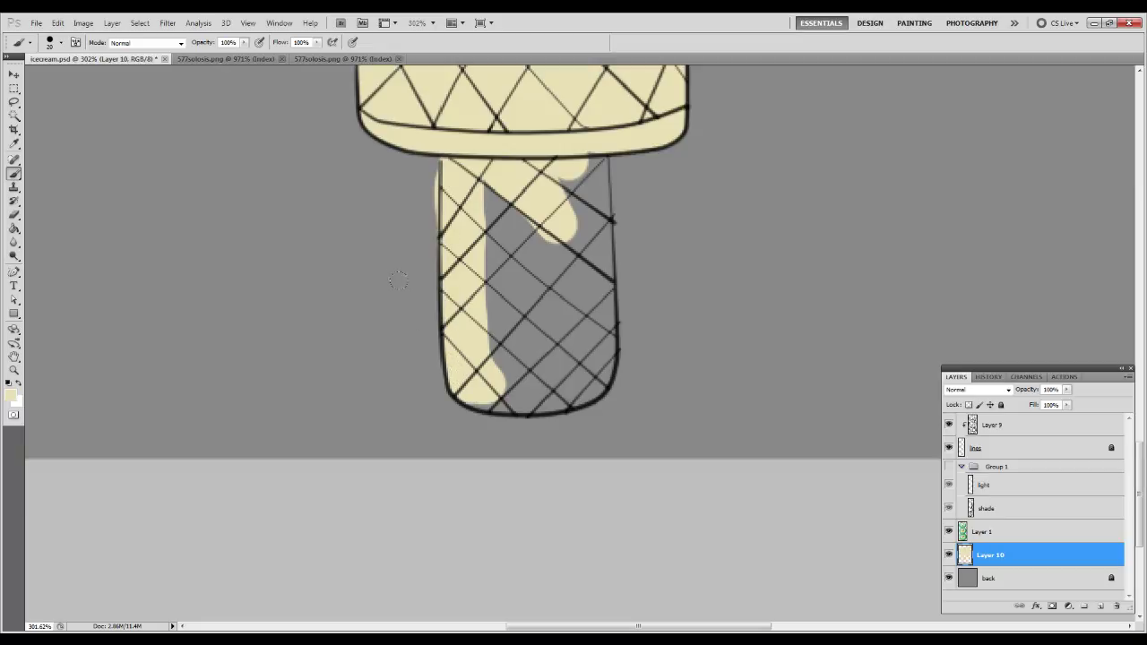
key(e)
drag(426, 163, 428, 225)
drag(430, 172, 428, 241)
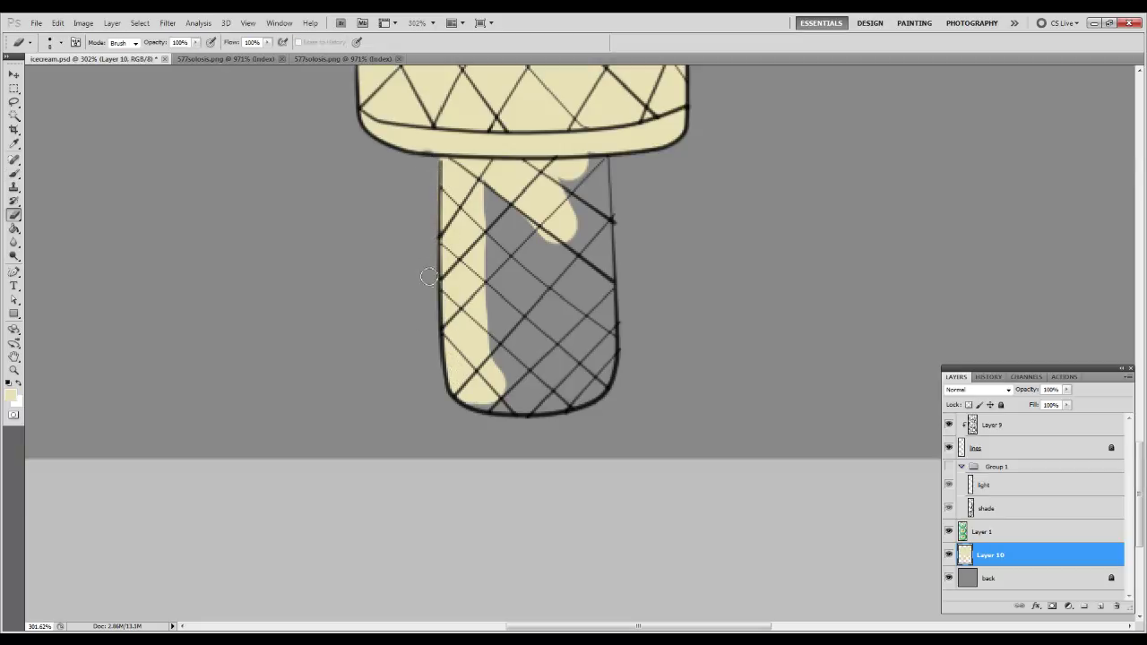
Fill the remaining area of the cone's narrow lower part with cream and tidy its bottom edge.
key(b)
mouse_move(529, 219)
mouse_down()
mouse_move(528, 350)
mouse_move(477, 289)
mouse_move(492, 154)
mouse_move(524, 338)
mouse_up()
drag(573, 179, 587, 183)
drag(590, 275, 574, 164)
mouse_move(599, 301)
mouse_down()
mouse_move(587, 386)
mouse_move(533, 399)
mouse_move(488, 387)
mouse_move(552, 290)
mouse_up()
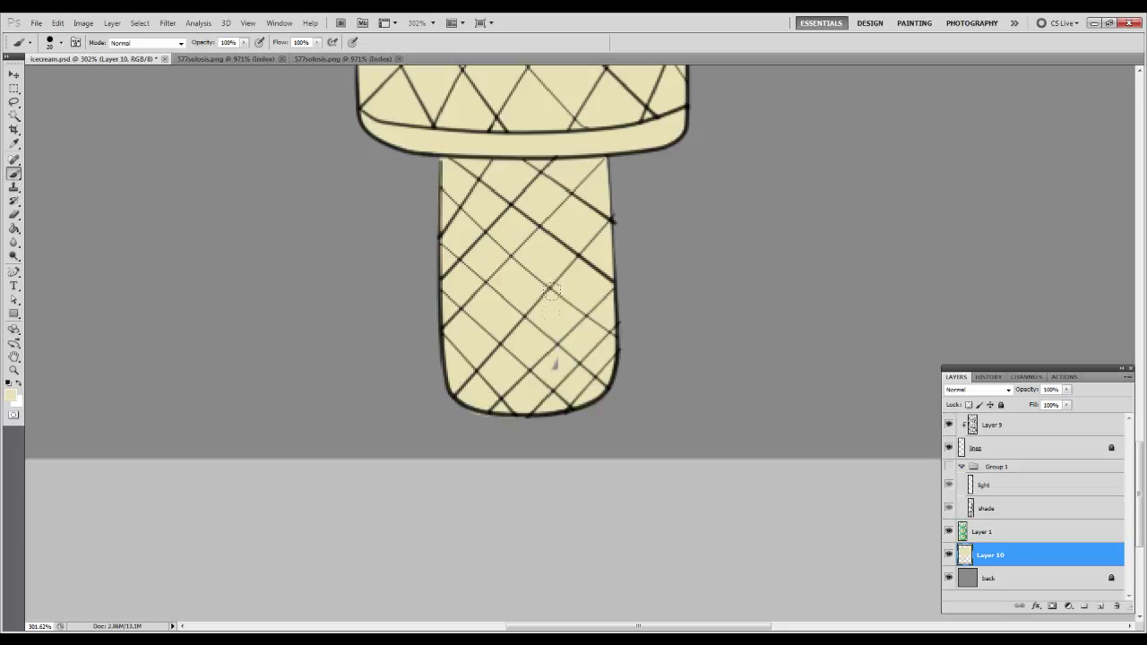
key(e)
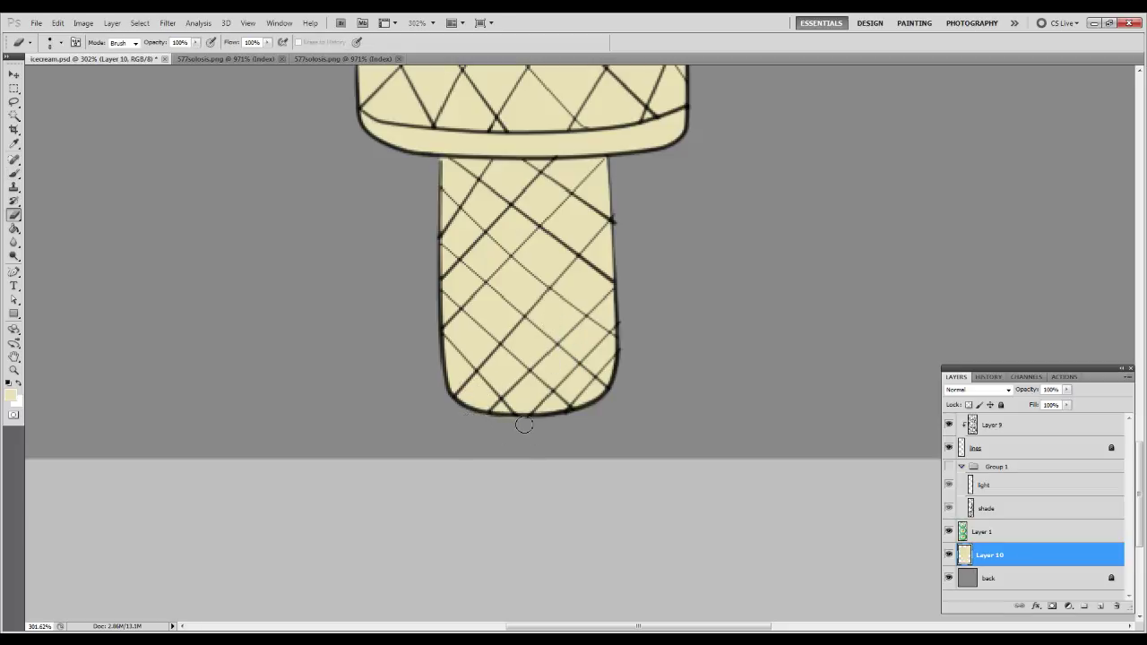
key(b)
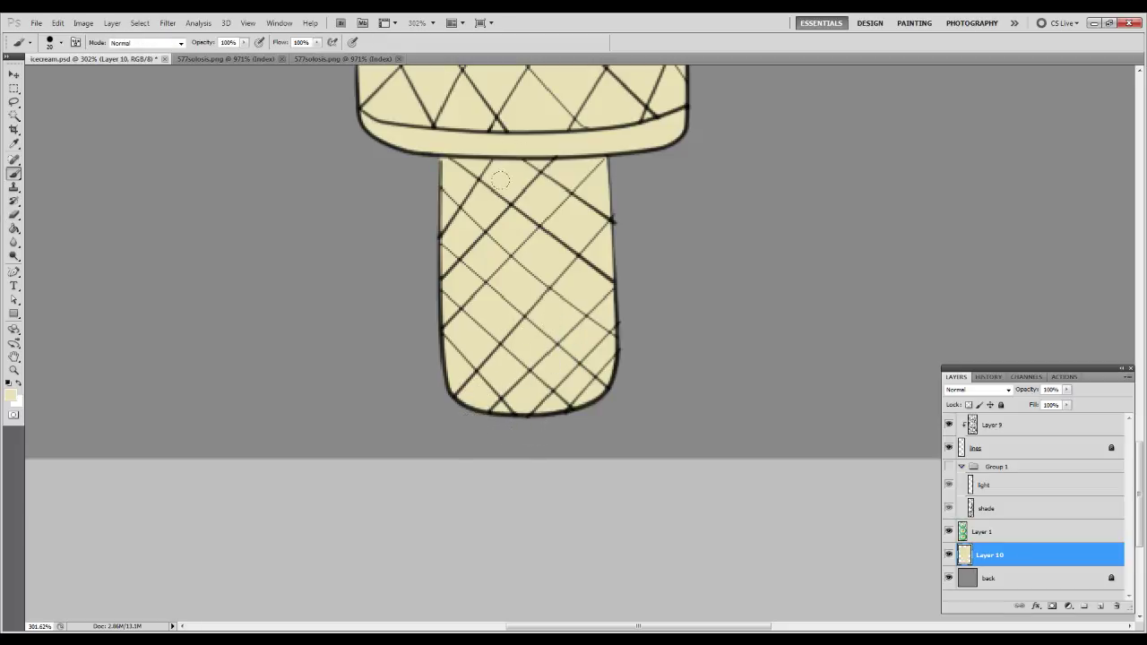
key(ctrl+0)
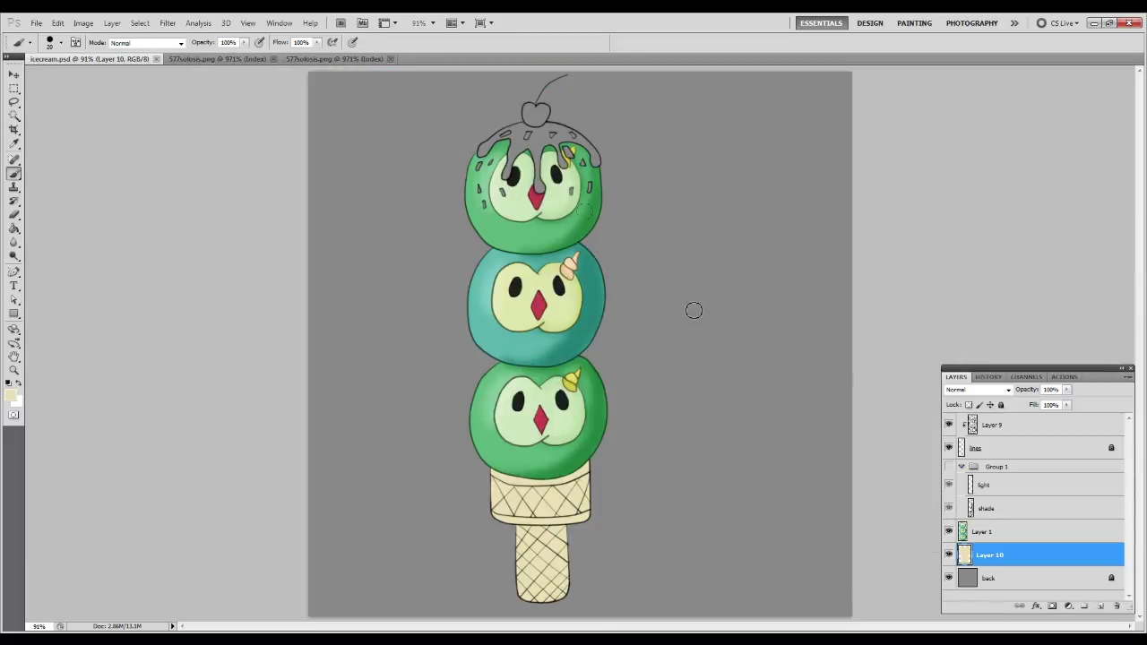
Duplicate the light and shade layers in Group 1.
click(1026, 512)
shift+click(1019, 485)
right_click(1019, 485)
click(1049, 242)
key(Return)
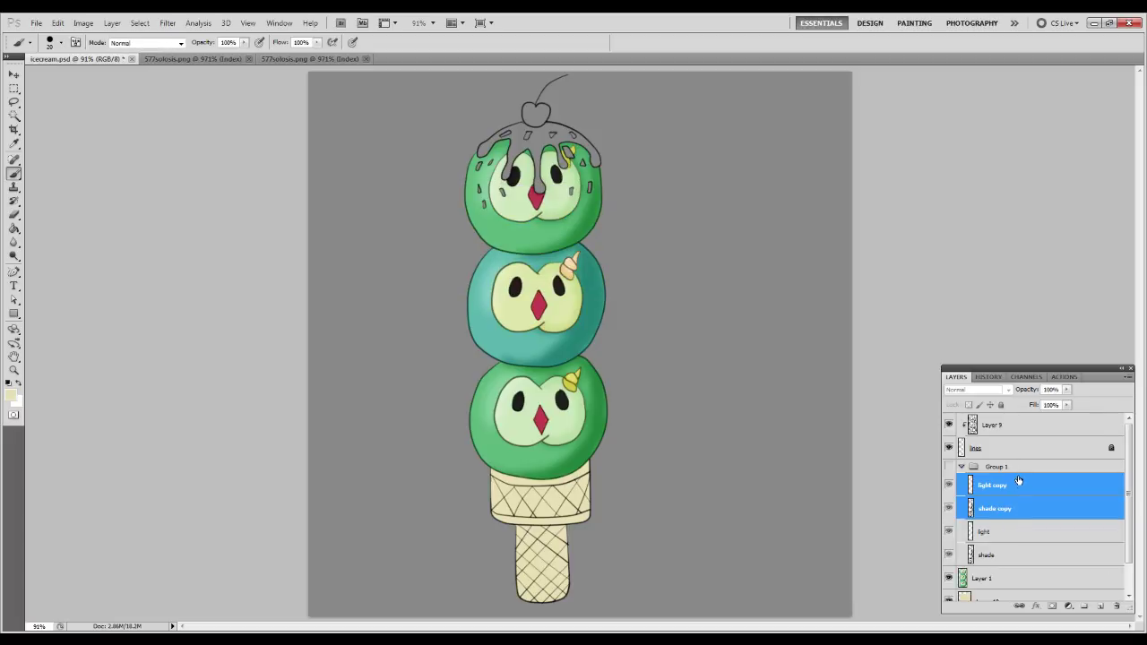
Move the light and shade copies directly above Layer 10 and clip them to it.
scroll(1016, 481, down, 1)
mouse_move(996, 491)
mouse_down()
mouse_move(996, 578)
mouse_move(988, 573)
mouse_up()
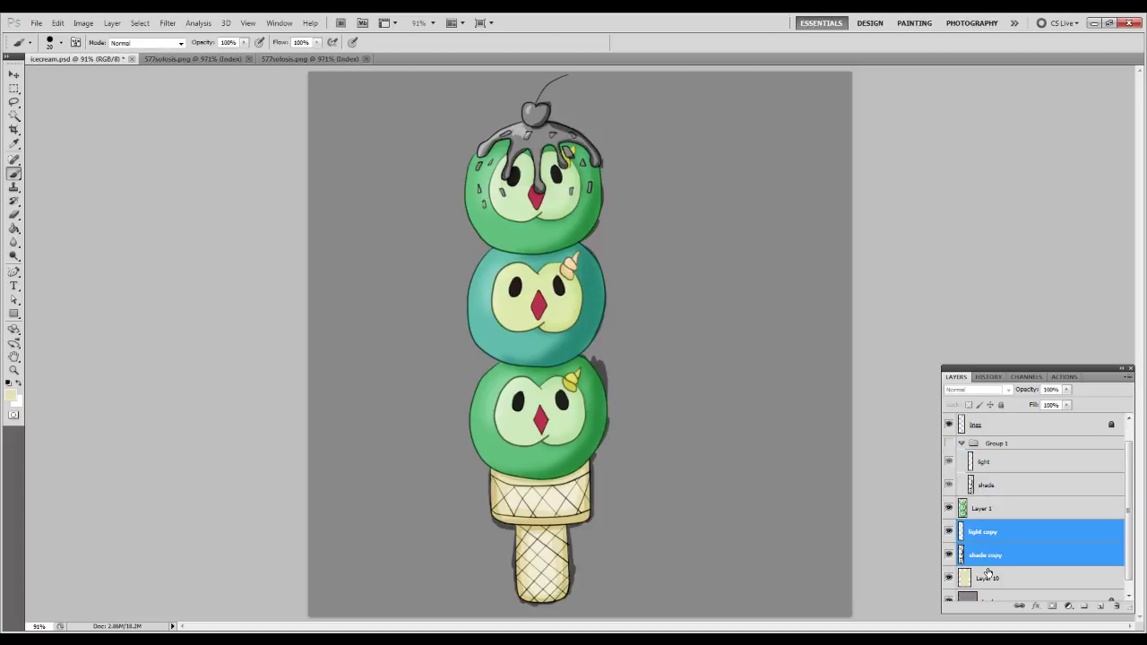
key(ctrl+alt+g)
click(988, 556)
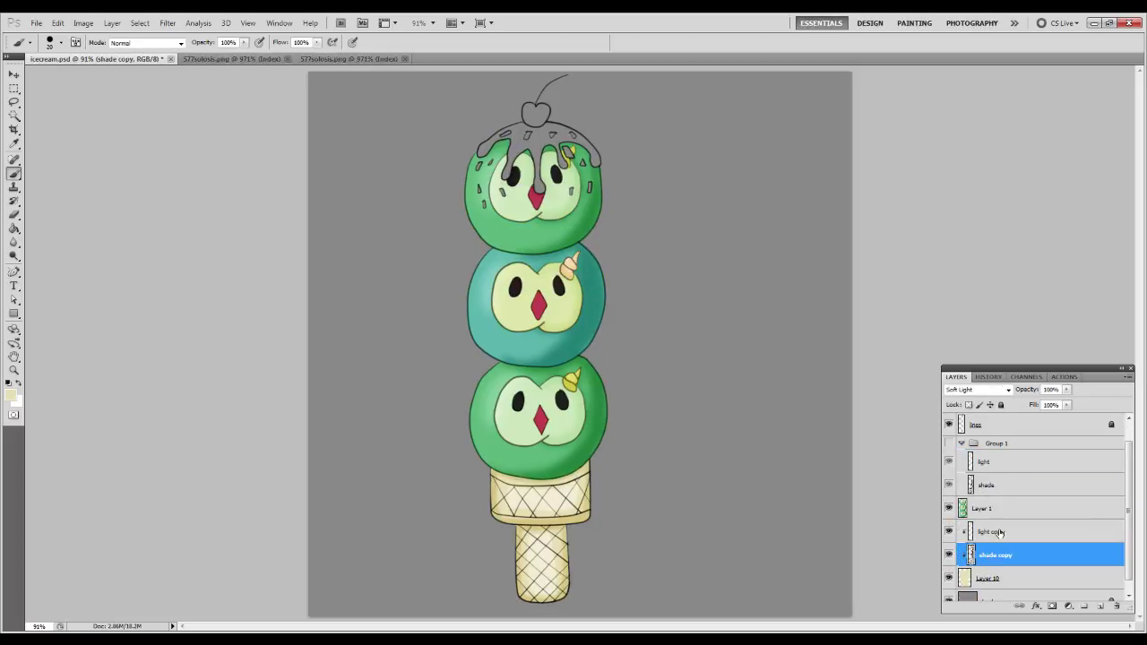
click(1000, 533)
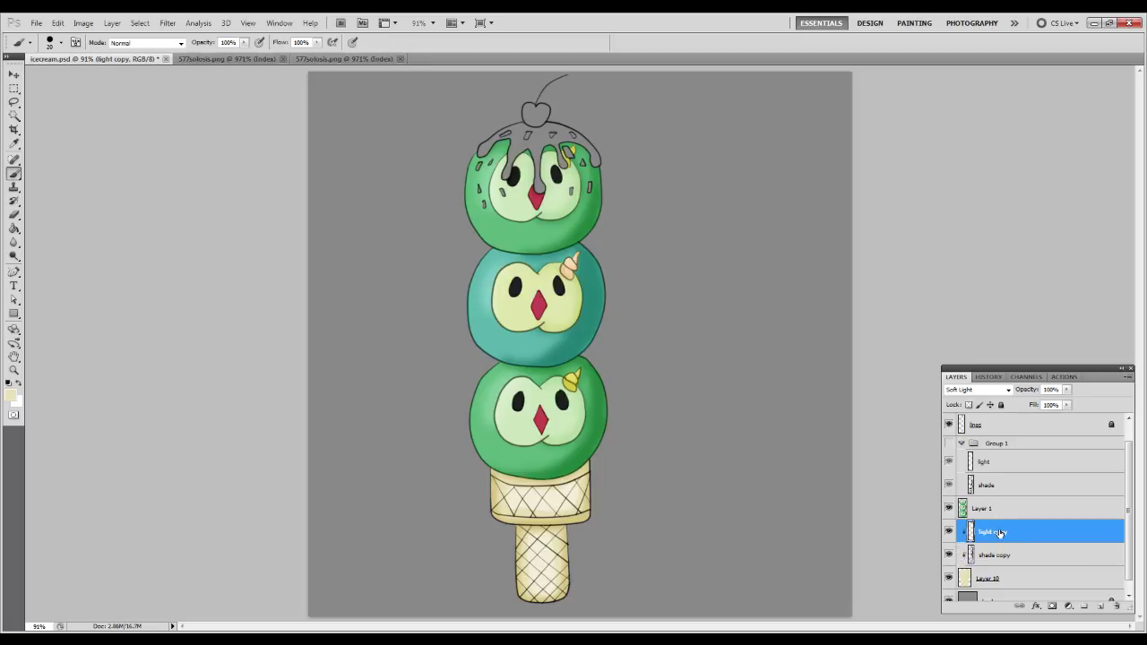
Paint over all of the cone's outlines with its sampled darker tan on a new layer clipped to the lines layer.
text(50z)
drag(640, 619, 688, 626)
key(b)
alt+click(651, 307)
click(1007, 425)
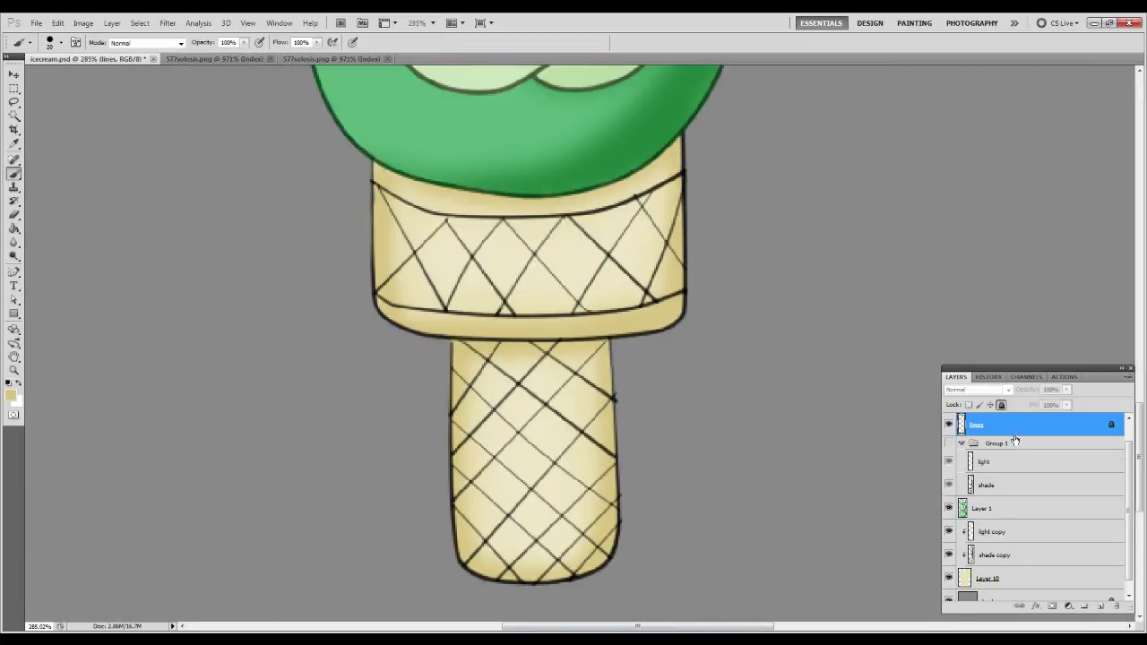
scroll(1059, 555, up, 1)
click(1101, 607)
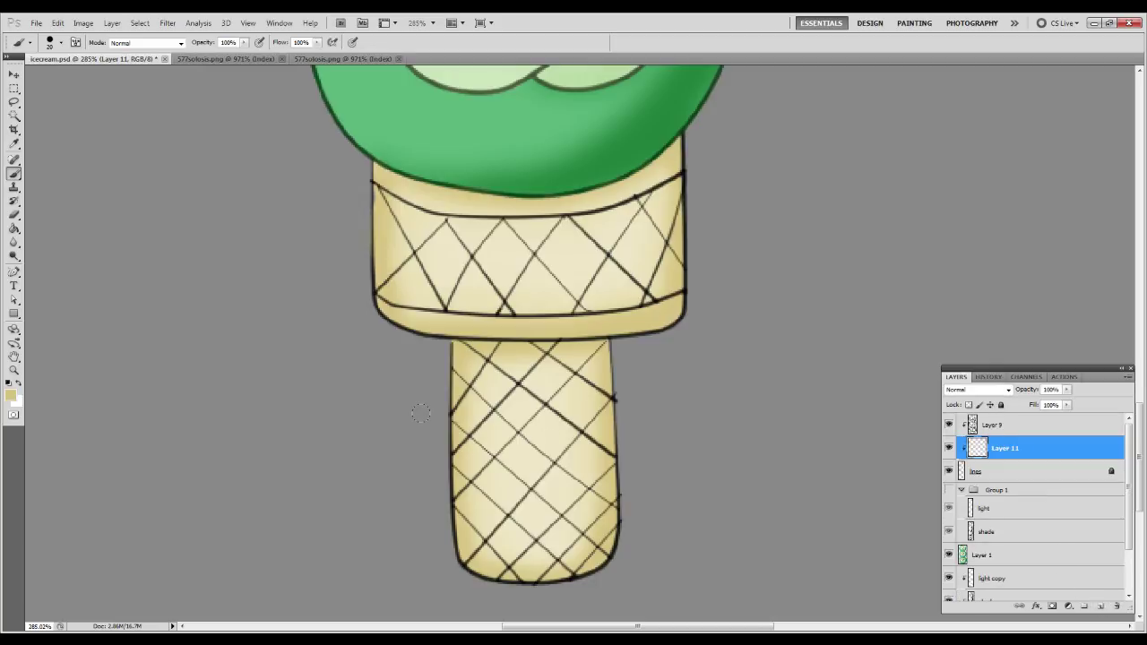
mouse_move(371, 161)
mouse_down()
mouse_move(404, 318)
mouse_move(446, 220)
mouse_move(416, 299)
mouse_move(556, 269)
mouse_move(681, 180)
mouse_move(676, 285)
mouse_move(497, 345)
mouse_move(649, 328)
mouse_move(583, 297)
mouse_move(672, 261)
mouse_move(477, 367)
mouse_move(457, 534)
mouse_move(502, 574)
mouse_move(611, 556)
mouse_move(602, 524)
mouse_move(616, 444)
mouse_move(538, 502)
mouse_move(440, 442)
mouse_move(514, 379)
mouse_up()
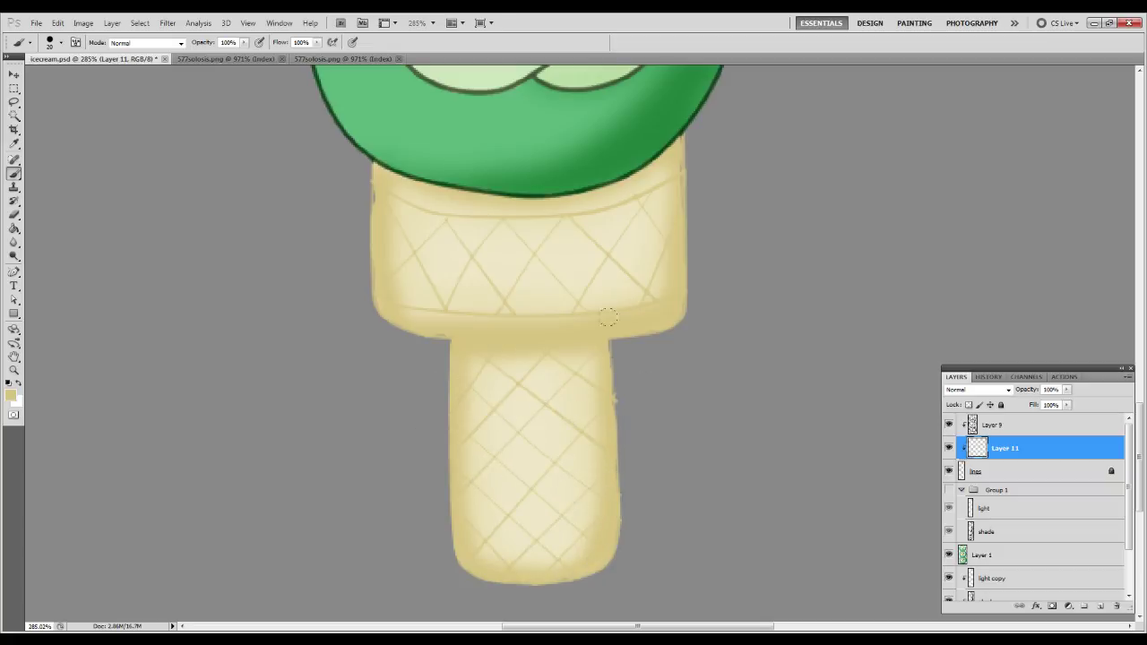
scroll(658, 436, down, 1)
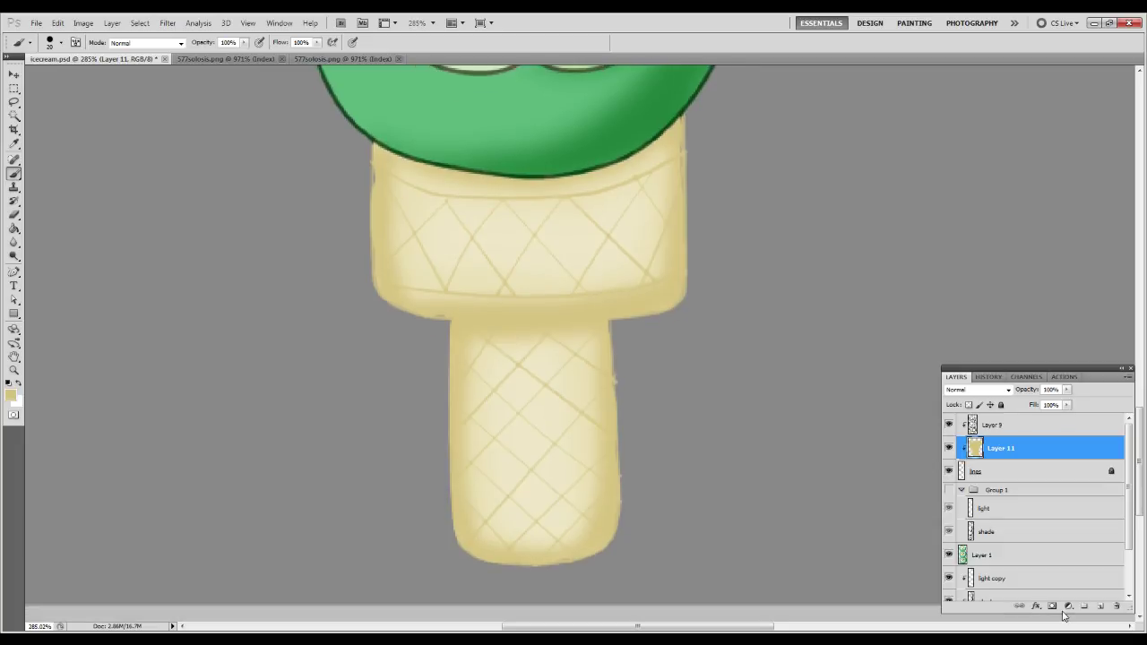
Patch the uneven side edges of the cone on Layer 10 with the Clone Stamp, sampling nearby cone colour.
scroll(1026, 574, down, 3)
click(1004, 567)
key(s)
alt+click(389, 193)
mouse_move(380, 171)
mouse_down()
mouse_move(384, 200)
mouse_move(382, 167)
mouse_up()
alt+click(622, 346)
mouse_move(615, 326)
mouse_down()
mouse_move(615, 344)
mouse_move(609, 304)
mouse_up()
alt+click(678, 116)
drag(683, 120, 684, 183)
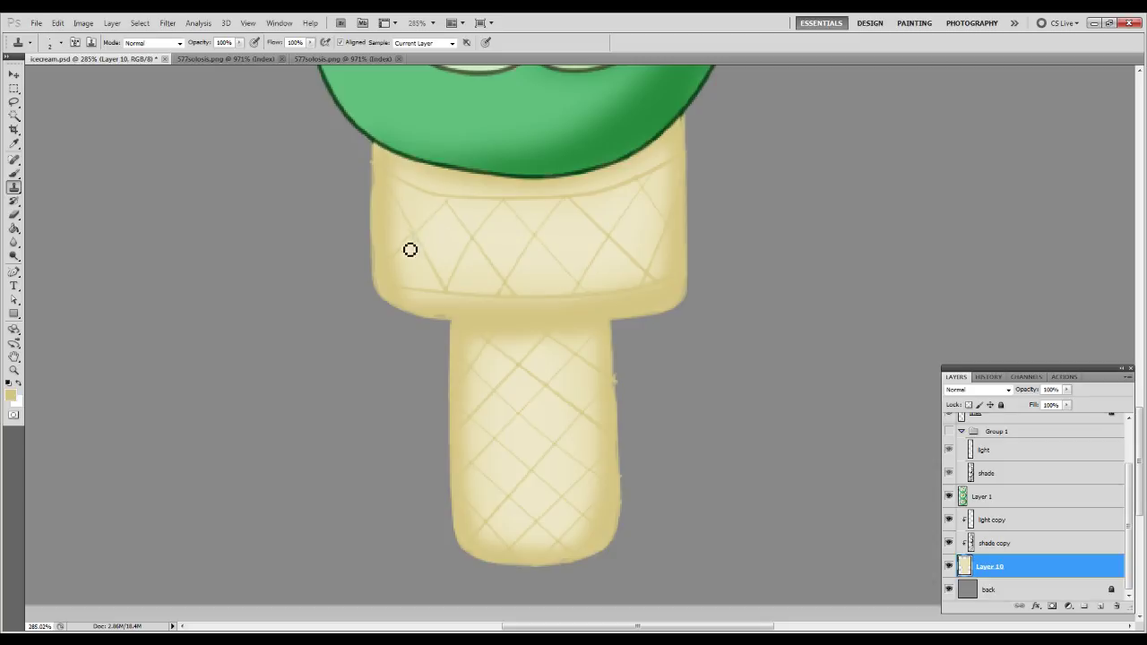
drag(531, 204, 533, 271)
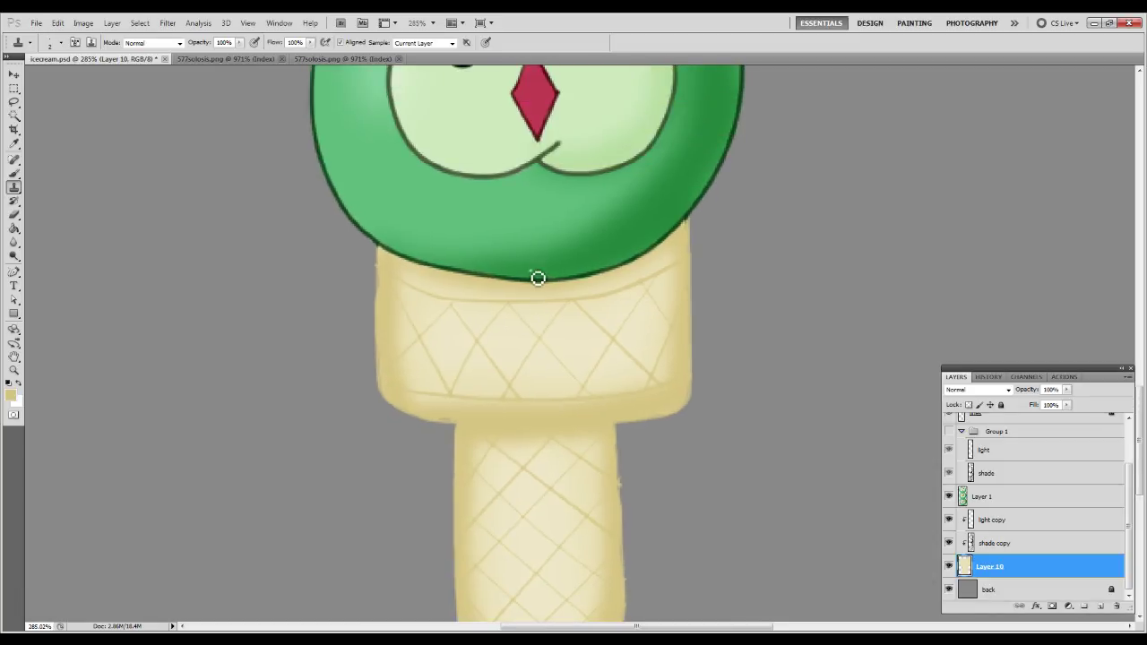
key(ctrl+0)
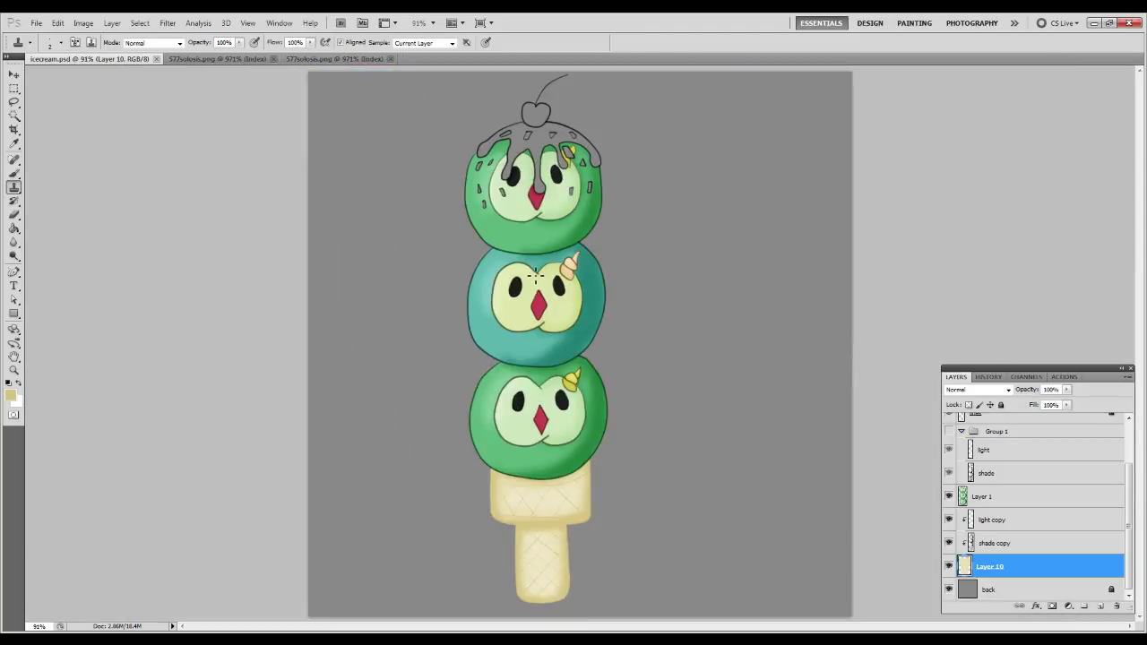
Darken the cone's line colour on Layer 11 with Hue/Saturation, setting Lightness to -70.
scroll(1004, 495, up, 2)
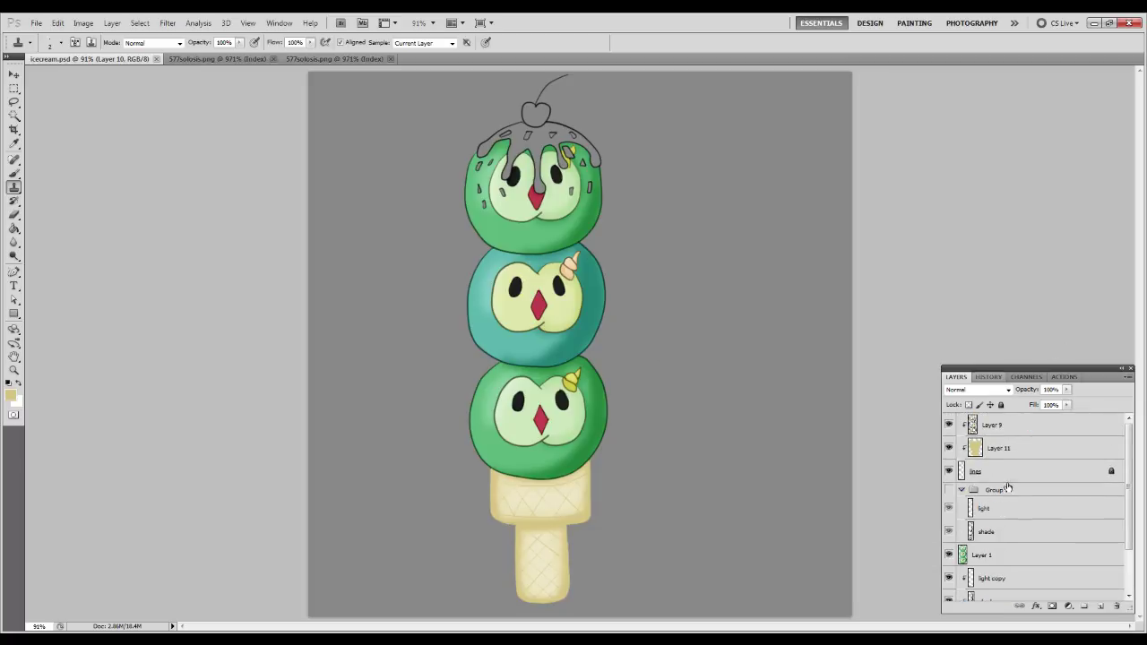
click(1022, 447)
key(ctrl+u)
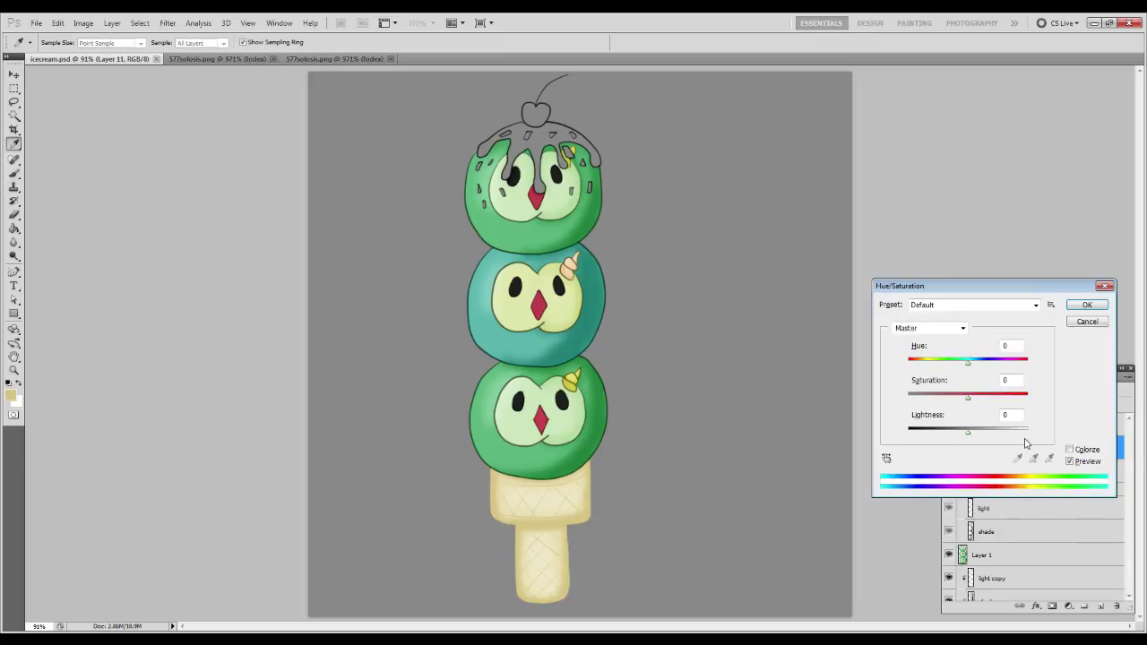
text(-70)
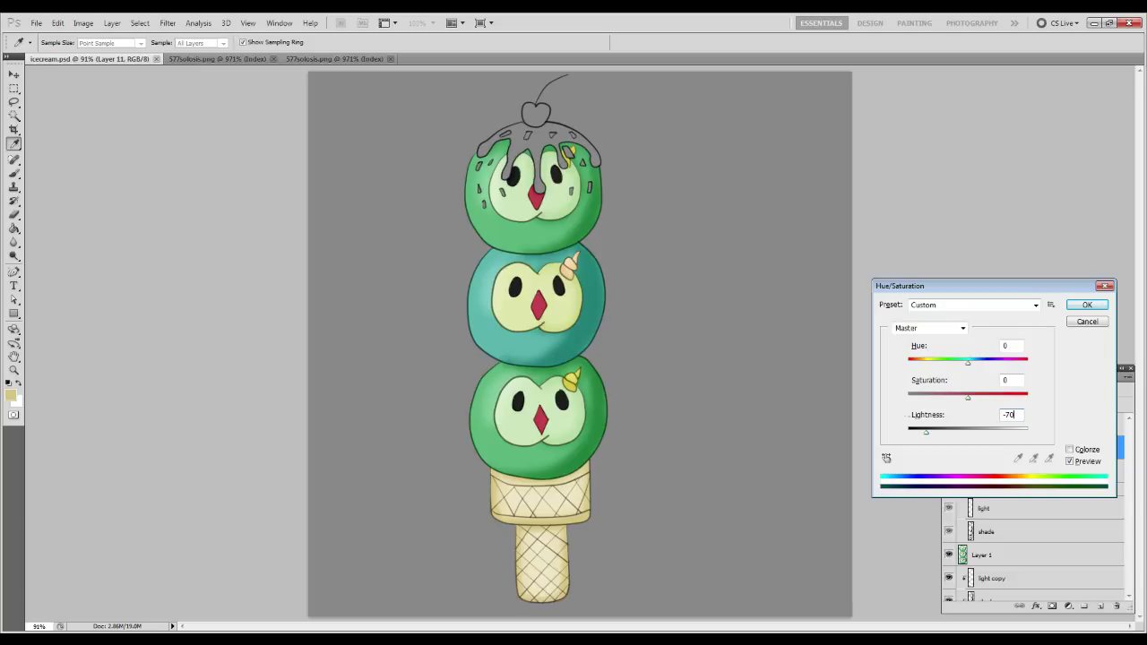
key(Return)
key(s)
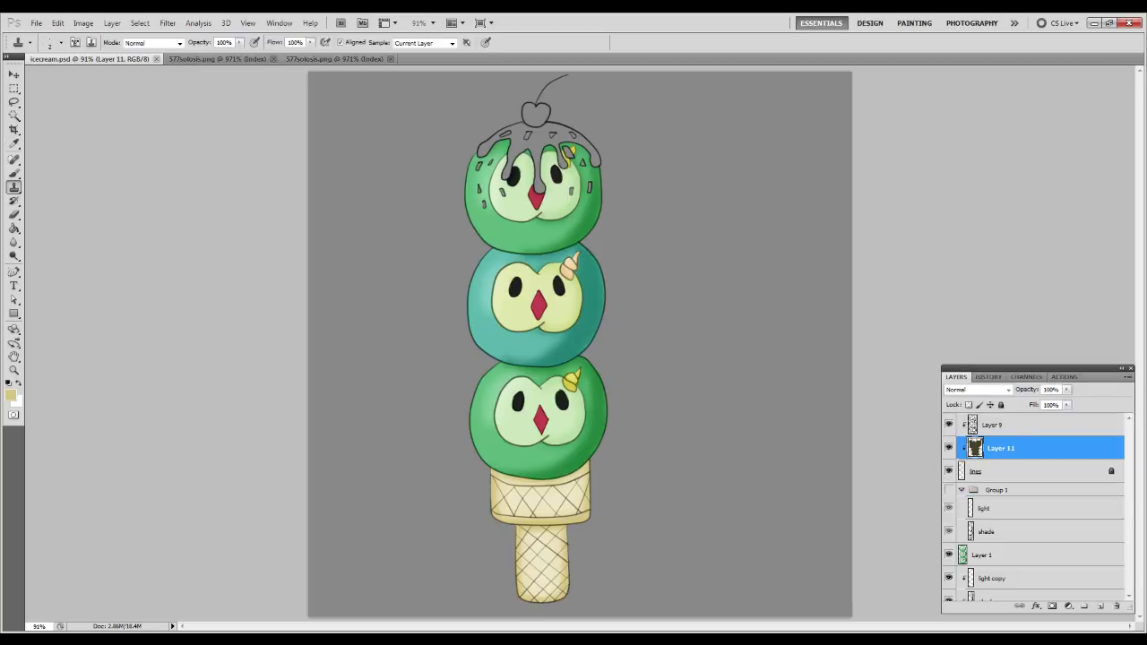
Merge Layer 9 into Layer 11, and merge Layer 1 and the light and shade copies into Layer 10.
click(1010, 426)
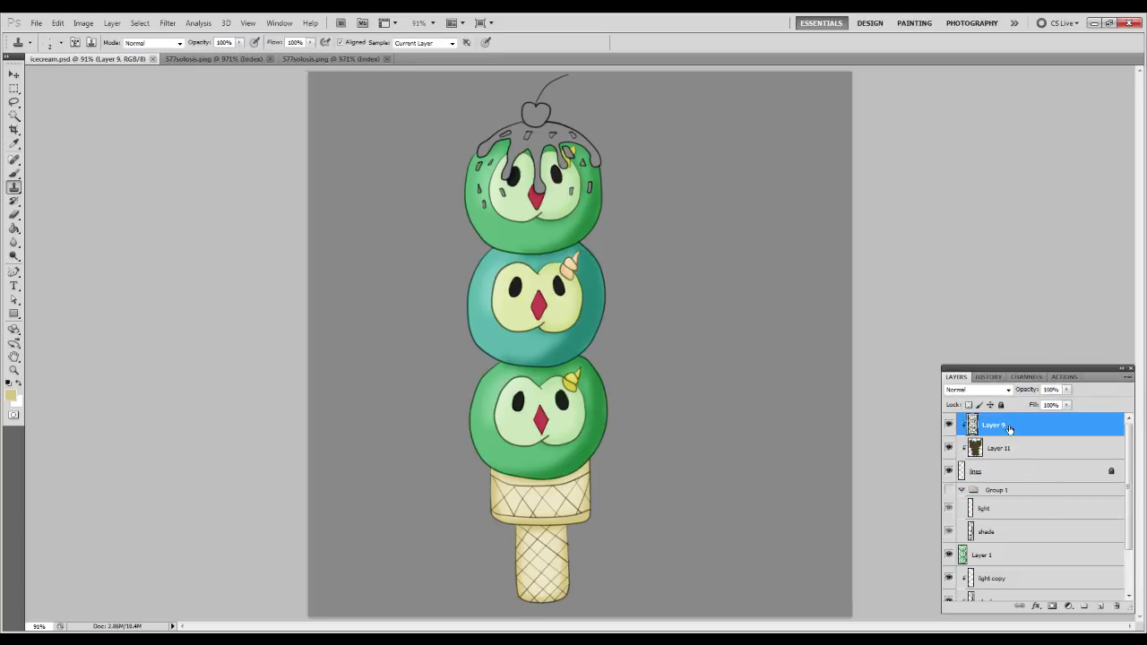
key(ctrl+e)
click(995, 599)
key(ctrl+e)
click(985, 537)
key(ctrl+e)
Add a new layer directly above the back layer and set the foreground colour to dark brown (#3d3229).
click(989, 557)
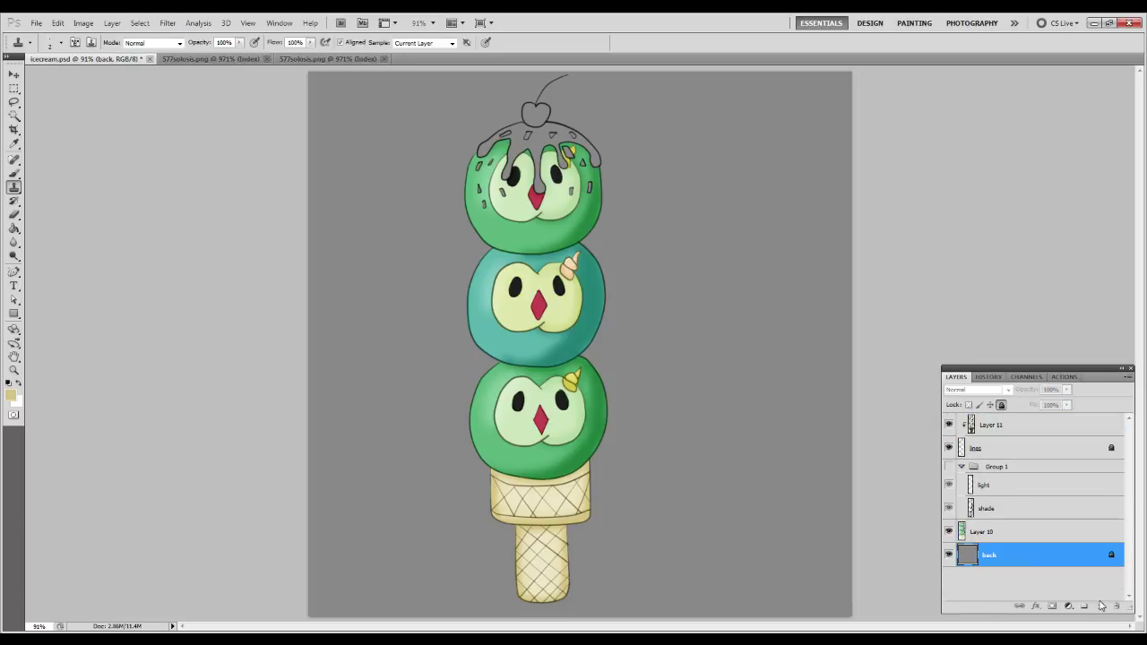
click(1101, 607)
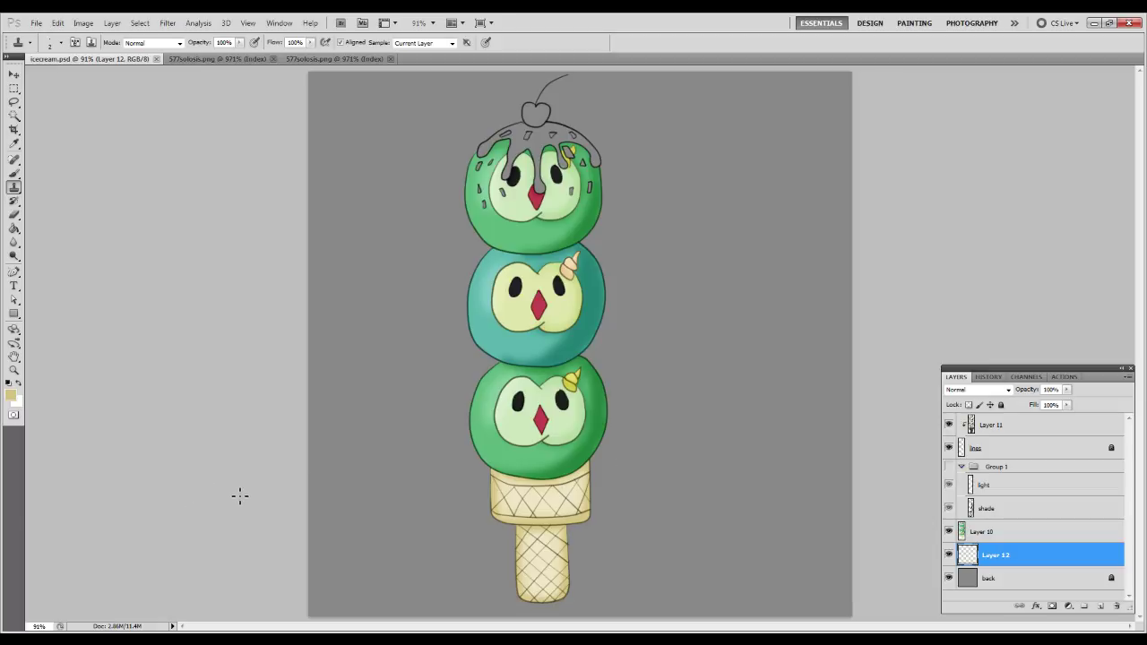
click(10, 394)
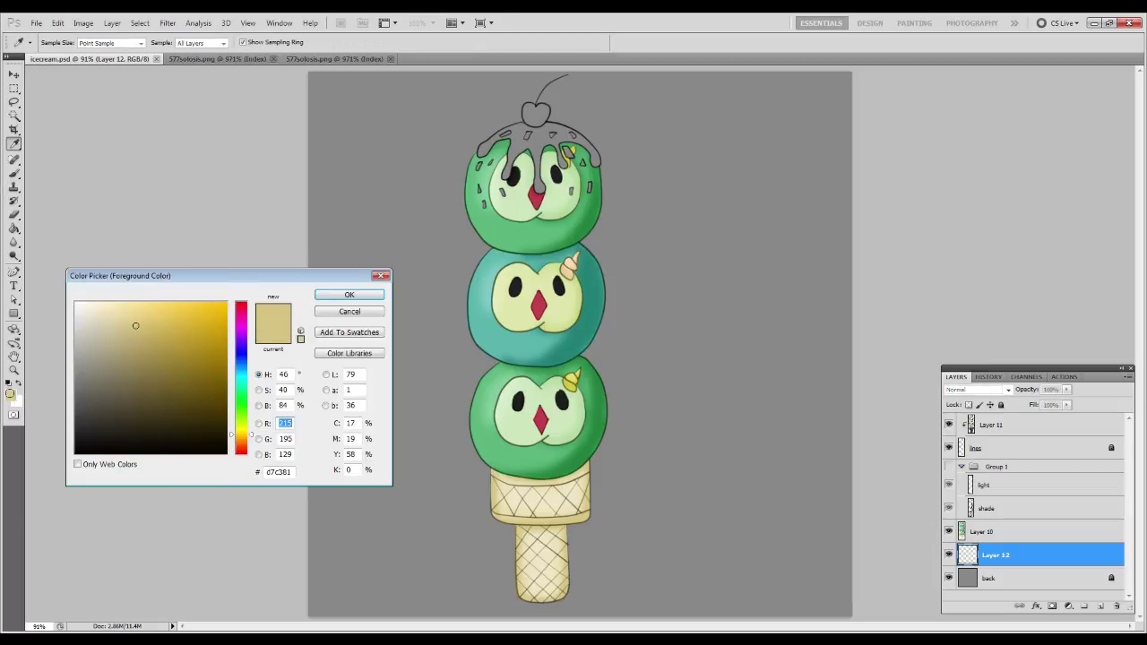
click(124, 417)
drag(242, 440, 243, 442)
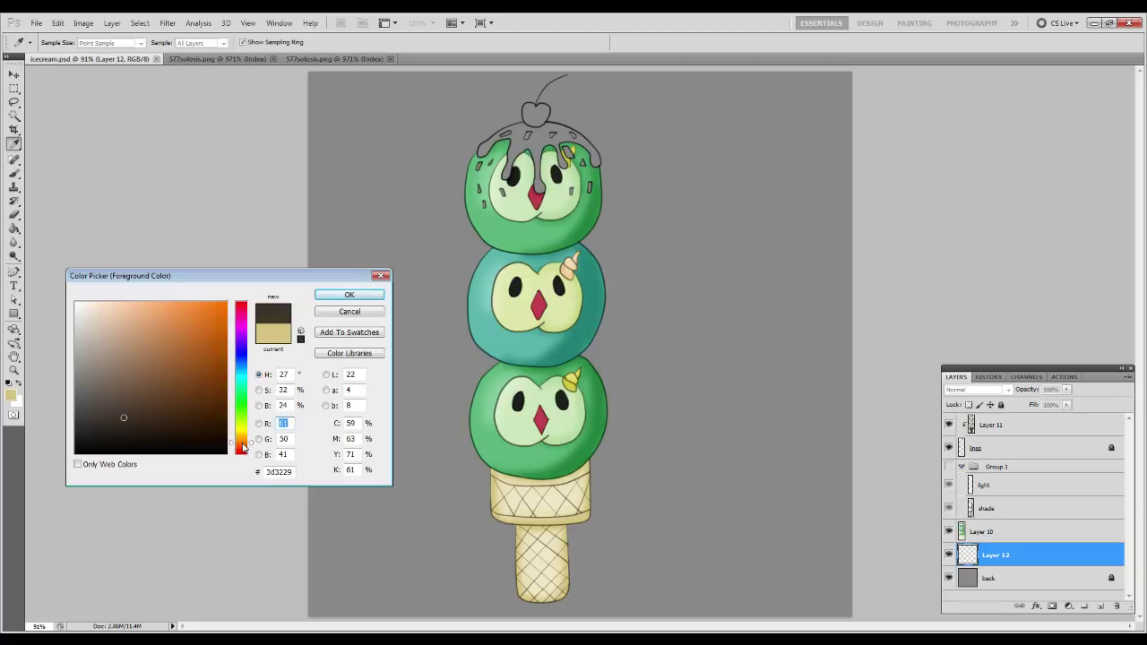
key(Return)
key(s)
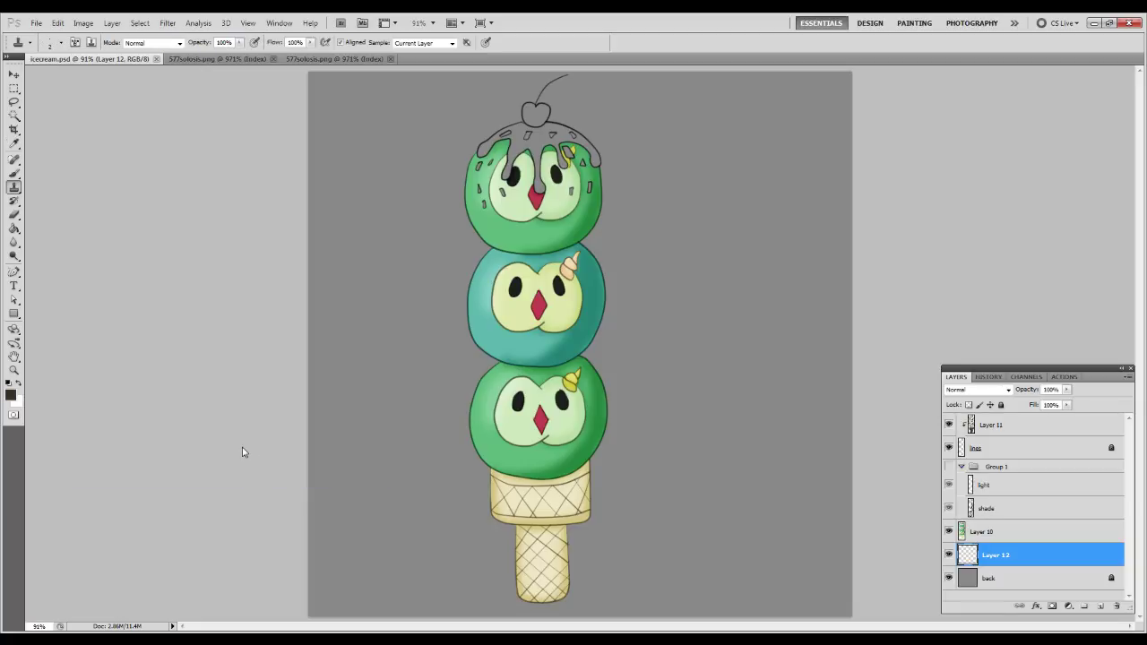
Paint the left half of the topping and the sprinkles on the scoop's left side dark brown on Layer 12.
key(z)
drag(429, 87, 443, 102)
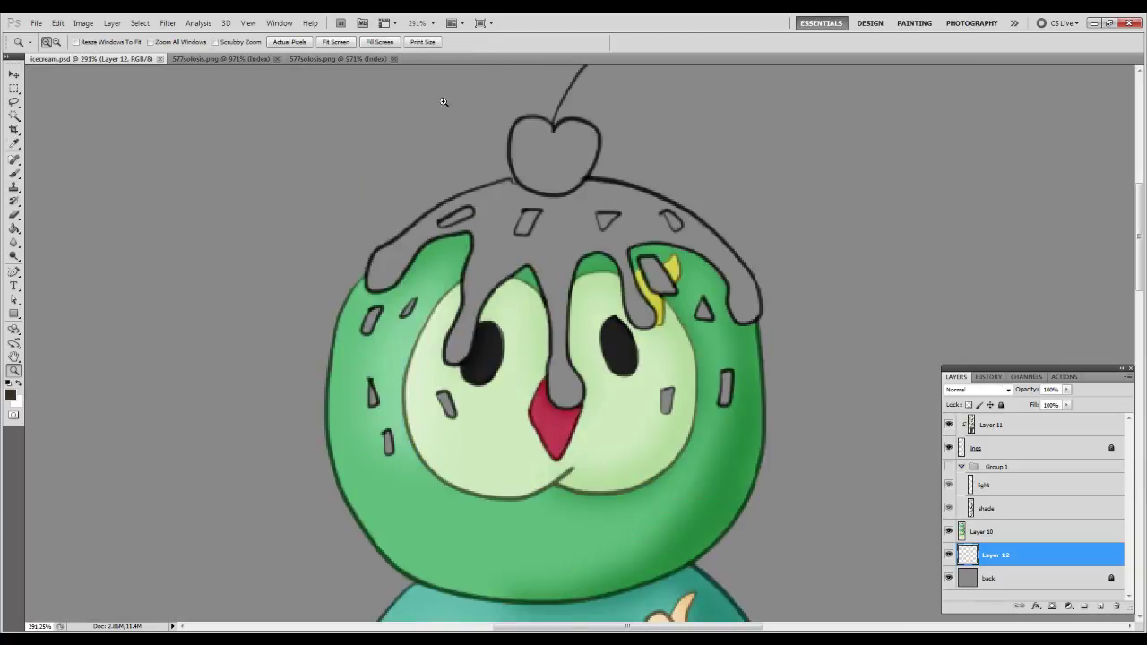
drag(280, 178, 271, 124)
key(space)
drag(550, 313, 499, 298)
key(b)
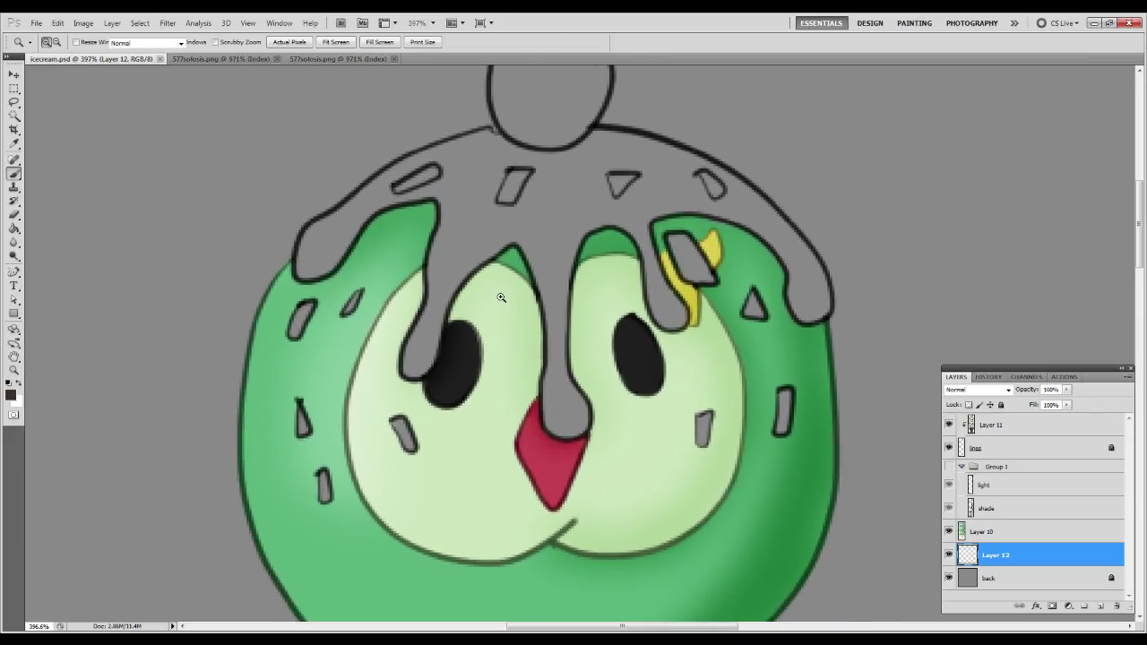
click(492, 185)
mouse_move(472, 174)
mouse_down()
mouse_move(414, 401)
mouse_move(513, 235)
mouse_move(397, 301)
mouse_move(453, 161)
mouse_move(502, 139)
mouse_move(555, 196)
mouse_up()
mouse_move(459, 152)
mouse_down()
mouse_move(372, 197)
mouse_move(305, 269)
mouse_move(320, 215)
mouse_move(364, 177)
mouse_move(439, 146)
mouse_up()
drag(307, 309, 296, 333)
drag(299, 404, 305, 432)
drag(320, 473, 325, 498)
drag(395, 421, 411, 448)
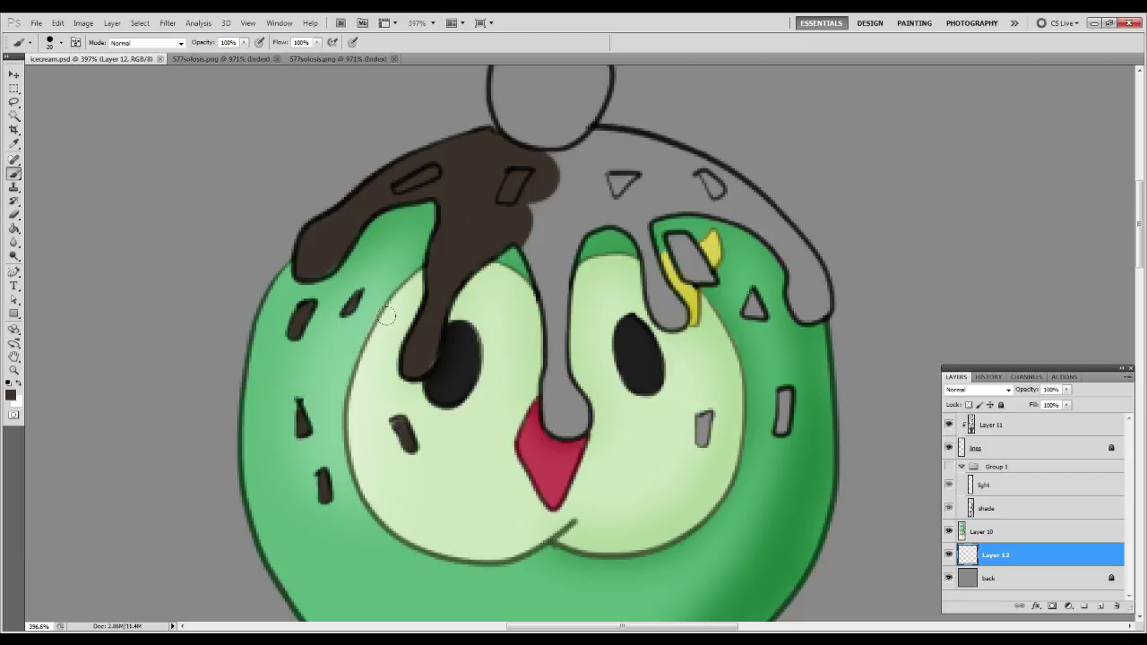
Fill the rest of the topping, its middle and right drips and the right-hand sprinkles with the dark brown.
mouse_move(468, 199)
mouse_down()
mouse_move(559, 166)
mouse_move(617, 168)
mouse_move(675, 199)
mouse_move(766, 291)
mouse_move(793, 289)
mouse_move(779, 242)
mouse_move(729, 196)
mouse_move(639, 146)
mouse_move(584, 134)
mouse_up()
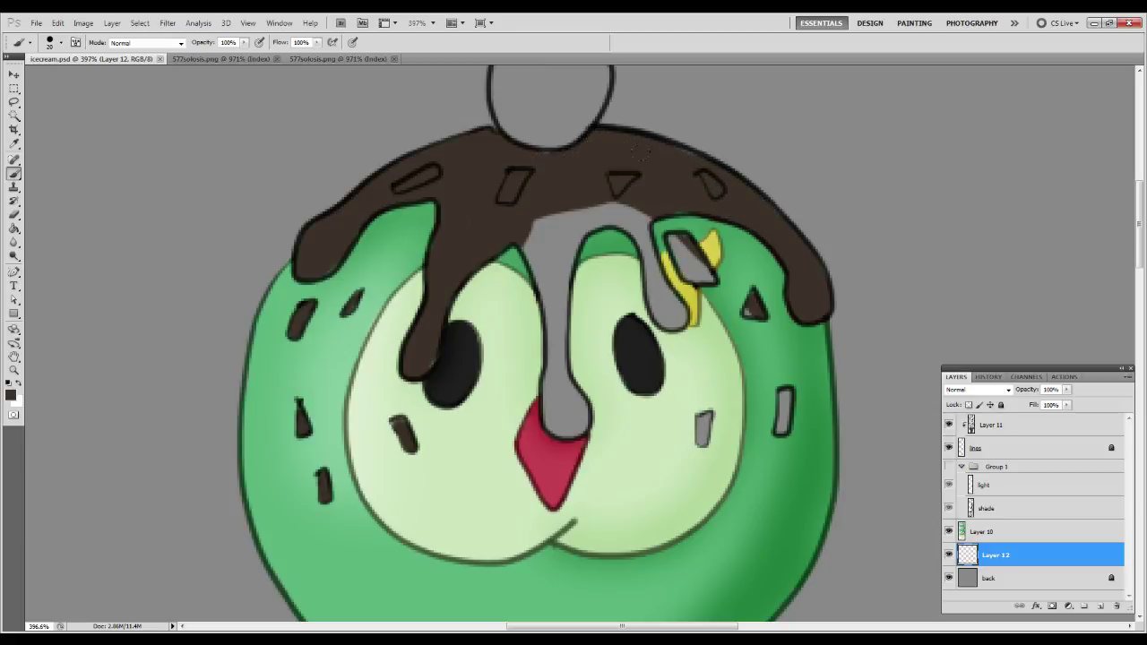
drag(676, 240, 709, 276)
drag(702, 414, 708, 444)
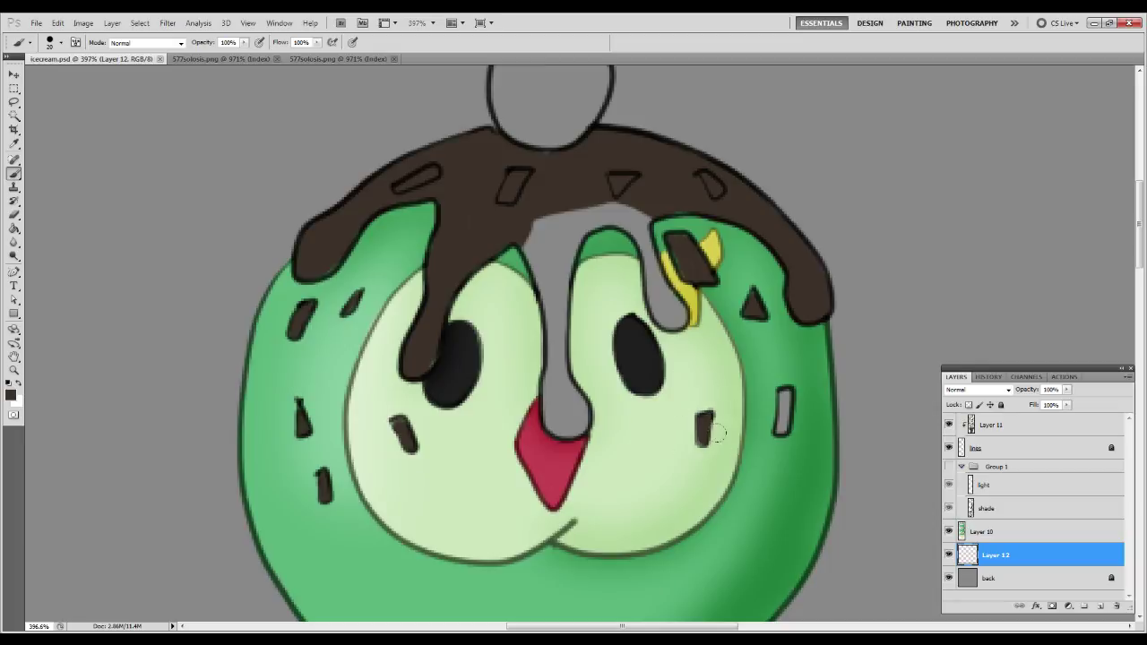
drag(783, 394, 785, 432)
mouse_move(618, 211)
mouse_down()
mouse_move(669, 319)
mouse_move(604, 287)
mouse_move(584, 220)
mouse_move(530, 234)
mouse_move(493, 269)
mouse_move(554, 403)
mouse_up()
drag(541, 212, 557, 295)
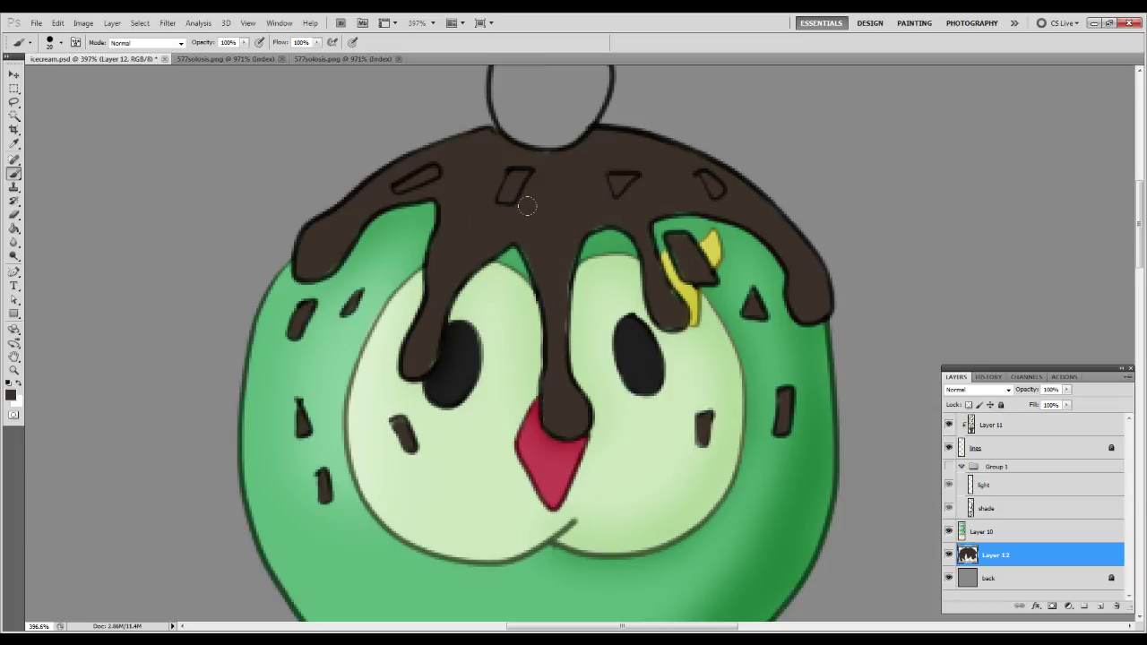
Add a layer mask to Layer 10, mask out scoop colour overlapping the topping and sprinkles, and apply the mask.
click(987, 533)
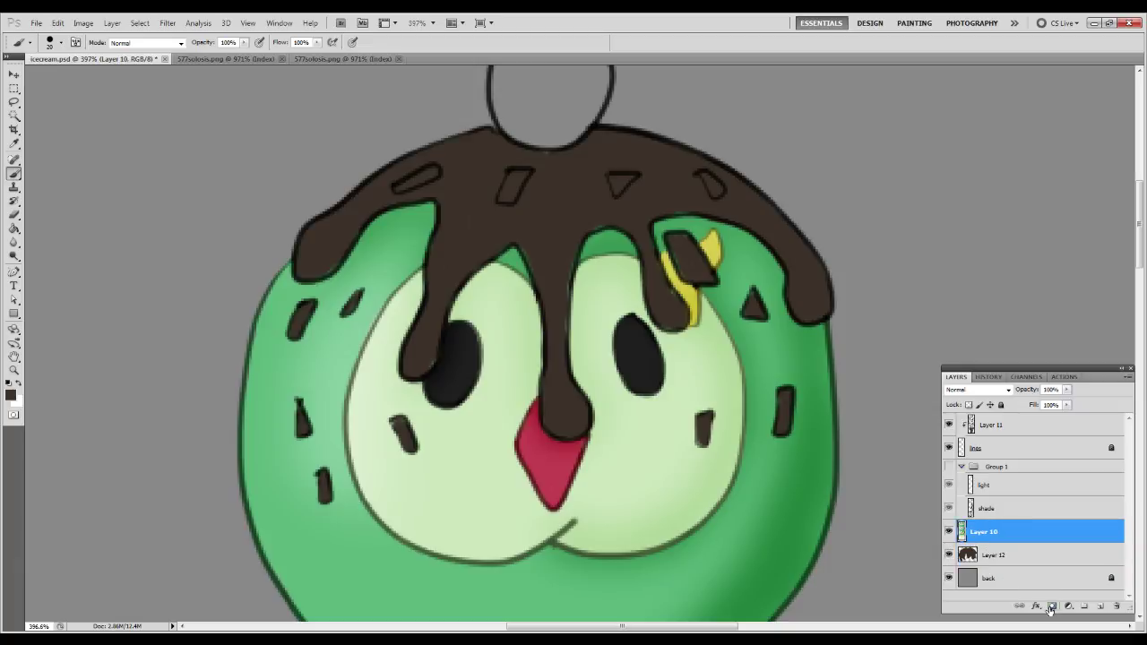
click(1051, 607)
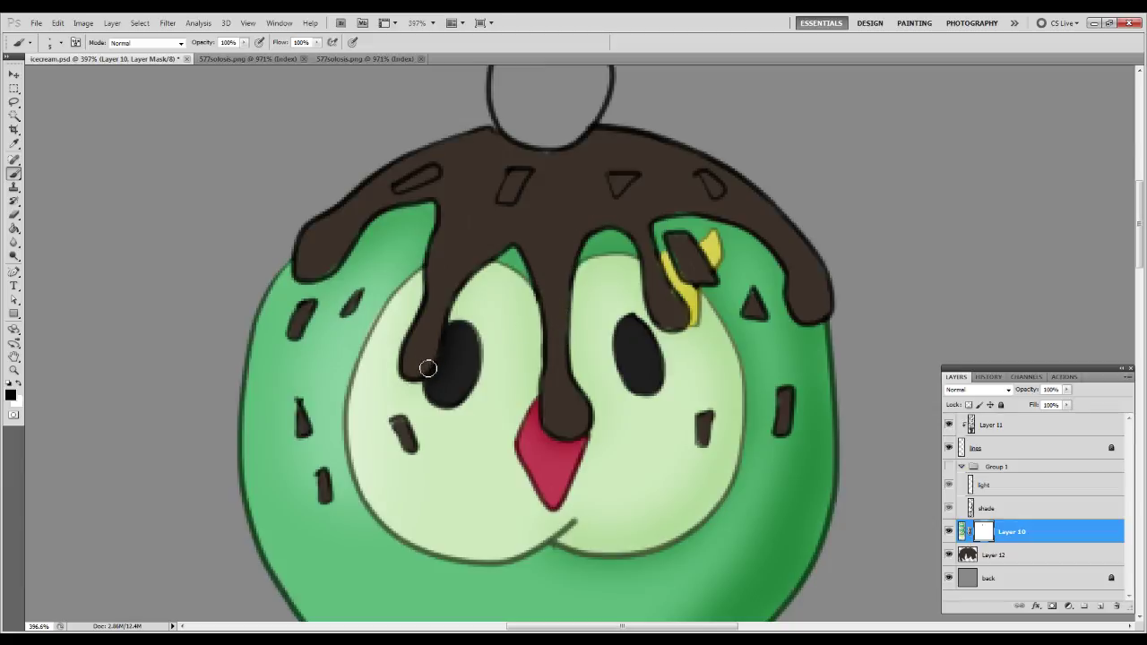
mouse_move(675, 241)
mouse_down()
mouse_move(690, 277)
mouse_move(683, 261)
mouse_move(687, 277)
mouse_move(666, 291)
mouse_move(670, 326)
mouse_up()
mouse_move(333, 260)
mouse_down()
mouse_move(353, 230)
mouse_move(319, 273)
mouse_up()
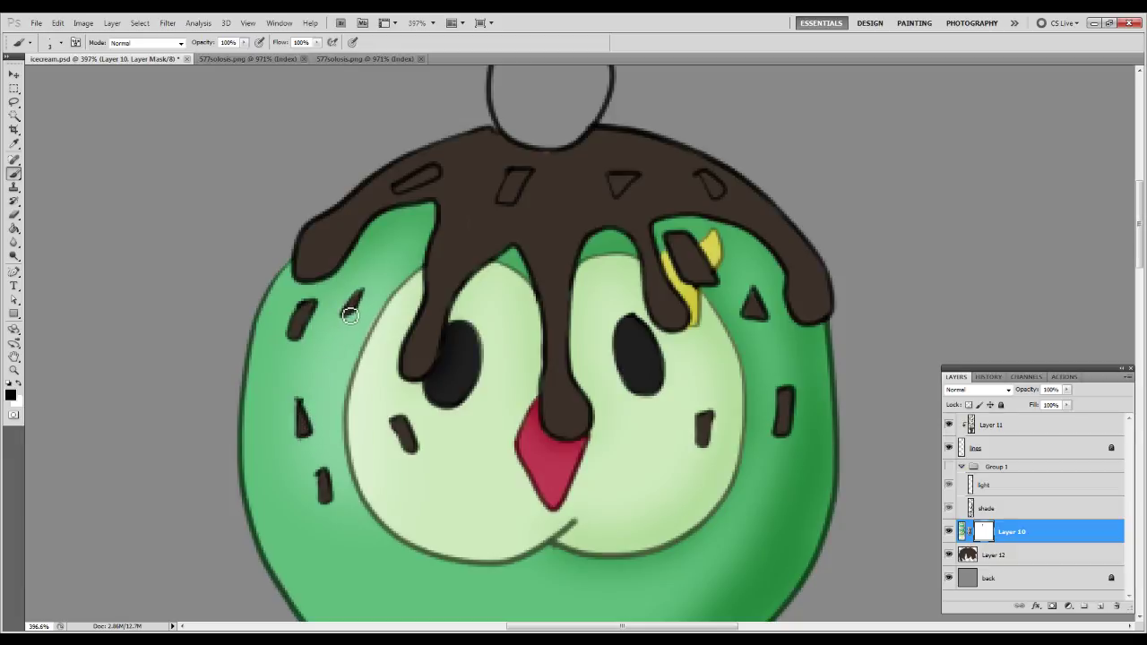
drag(754, 297, 758, 313)
right_click(989, 528)
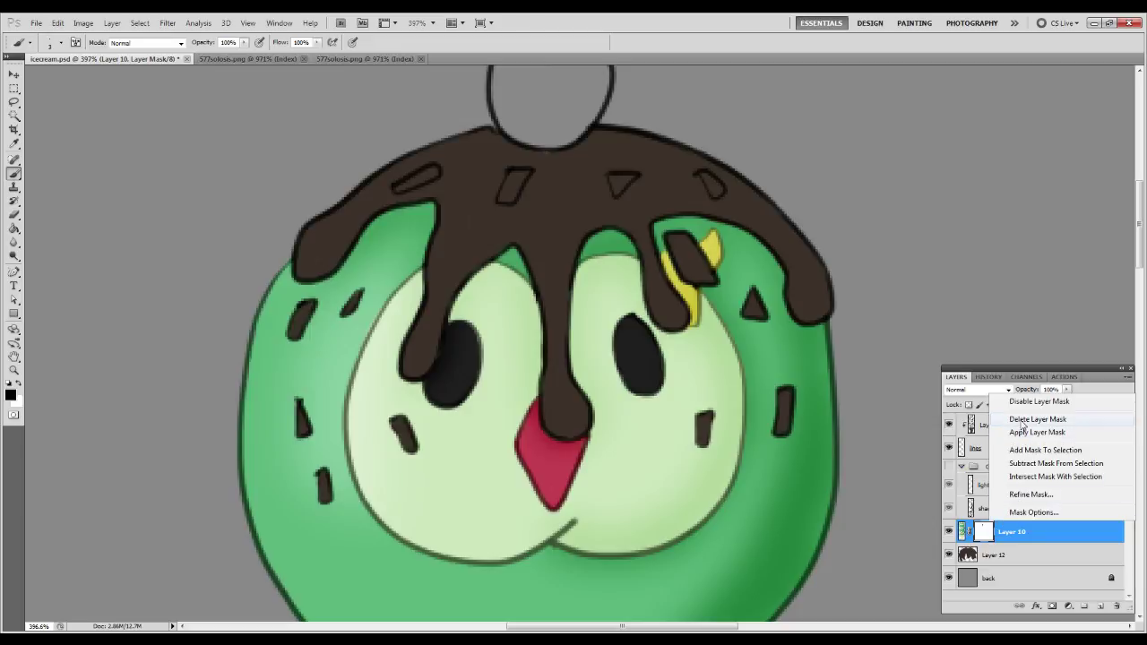
click(1022, 436)
Duplicate the light and shade layers, move the copies above Layer 12 and clip them to it.
click(999, 508)
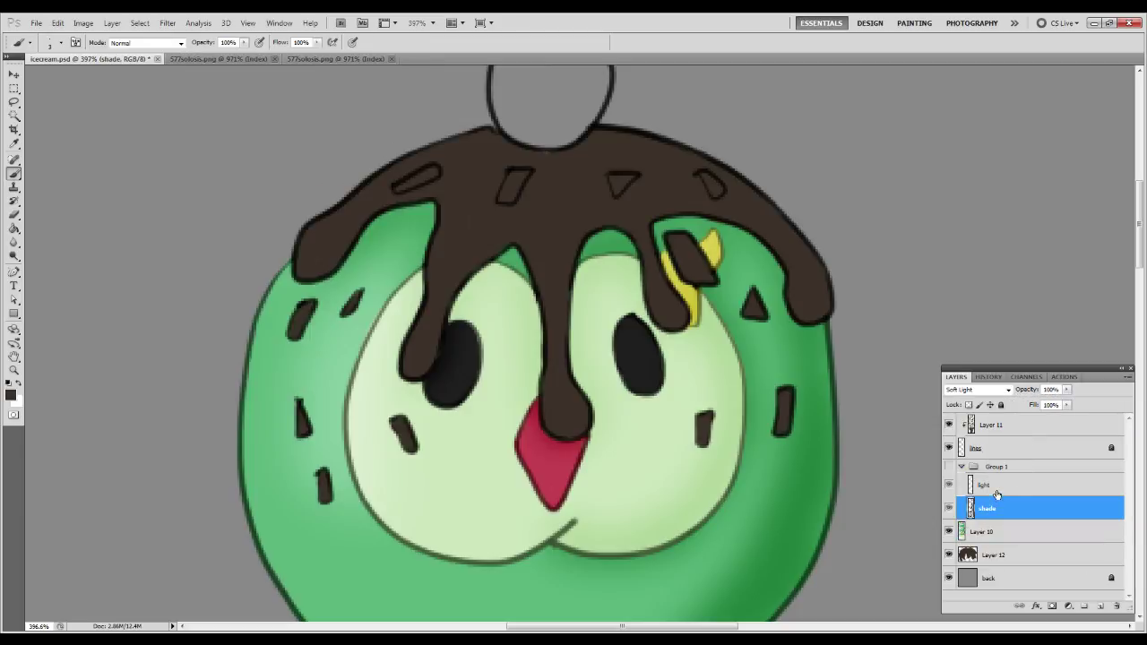
shift+click(997, 485)
right_click(998, 491)
click(1051, 247)
key(Return)
scroll(1031, 475, down, 1)
drag(1004, 465, 979, 559)
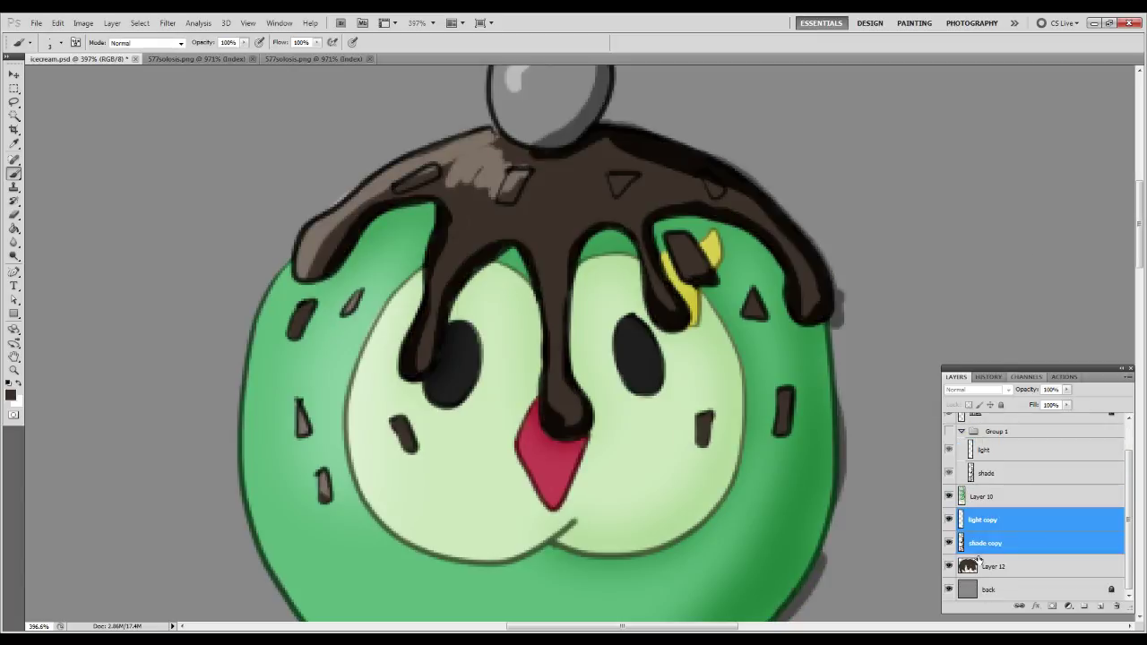
key(ctrl+alt+g)
Soften the shade and light copies by reapplying the last filter, and set the light copy's opacity to 25%.
click(991, 543)
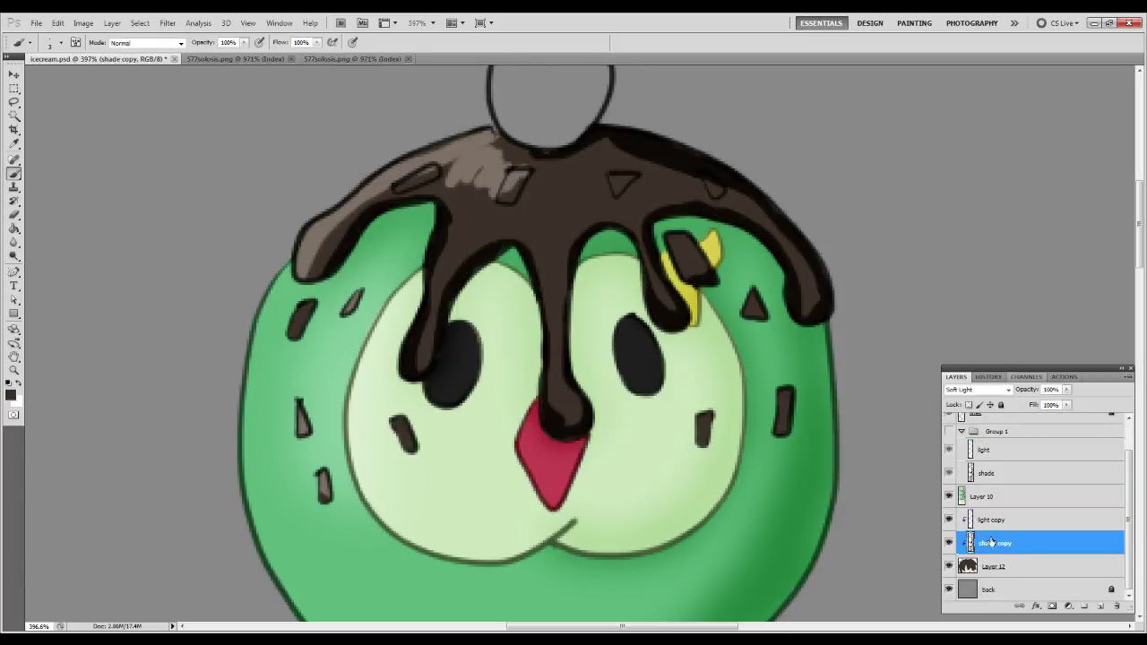
key(ctrl+f)
click(991, 524)
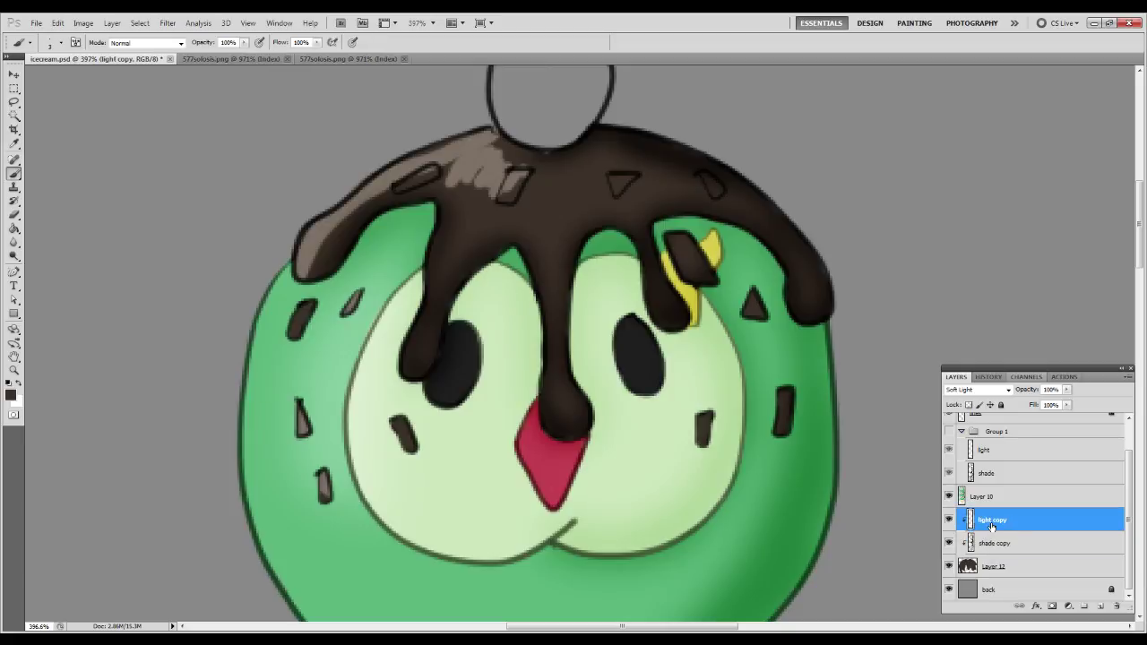
text(25)
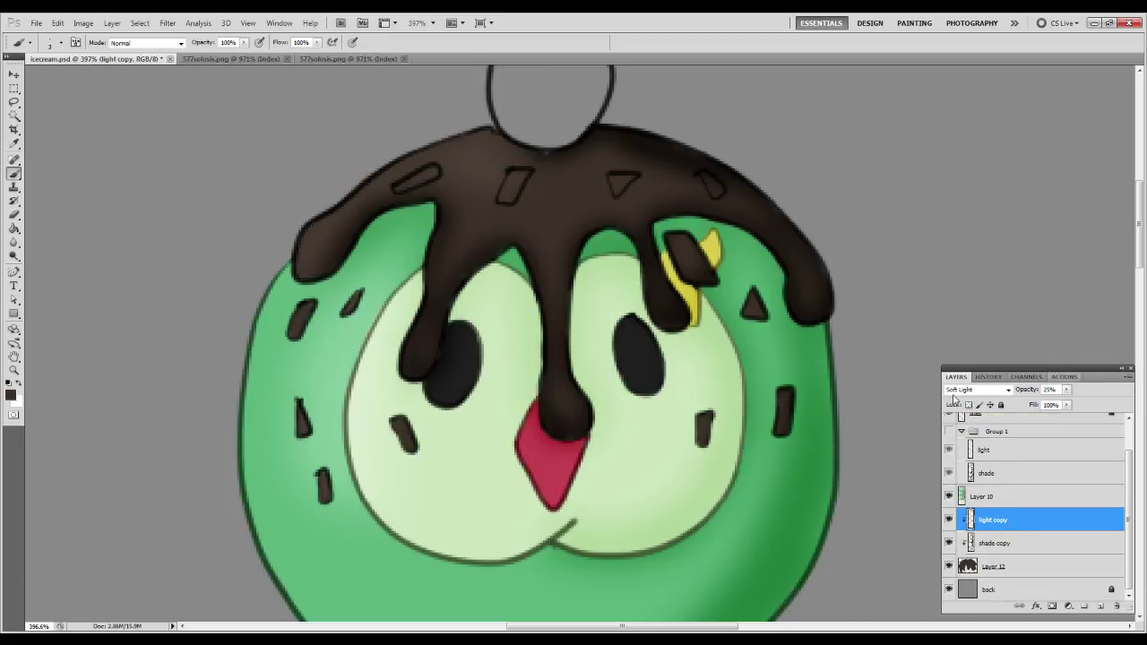
Unlock the lines layer and invert its colour to white.
scroll(956, 467, up, 2)
click(983, 449)
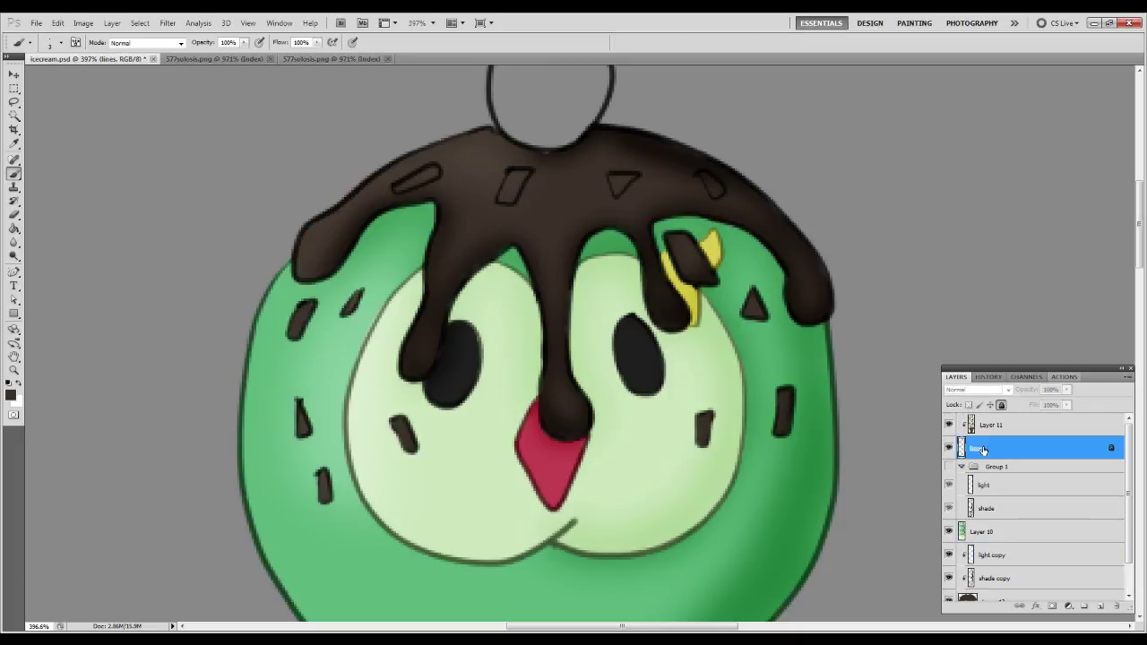
click(1002, 406)
key(ctrl+i)
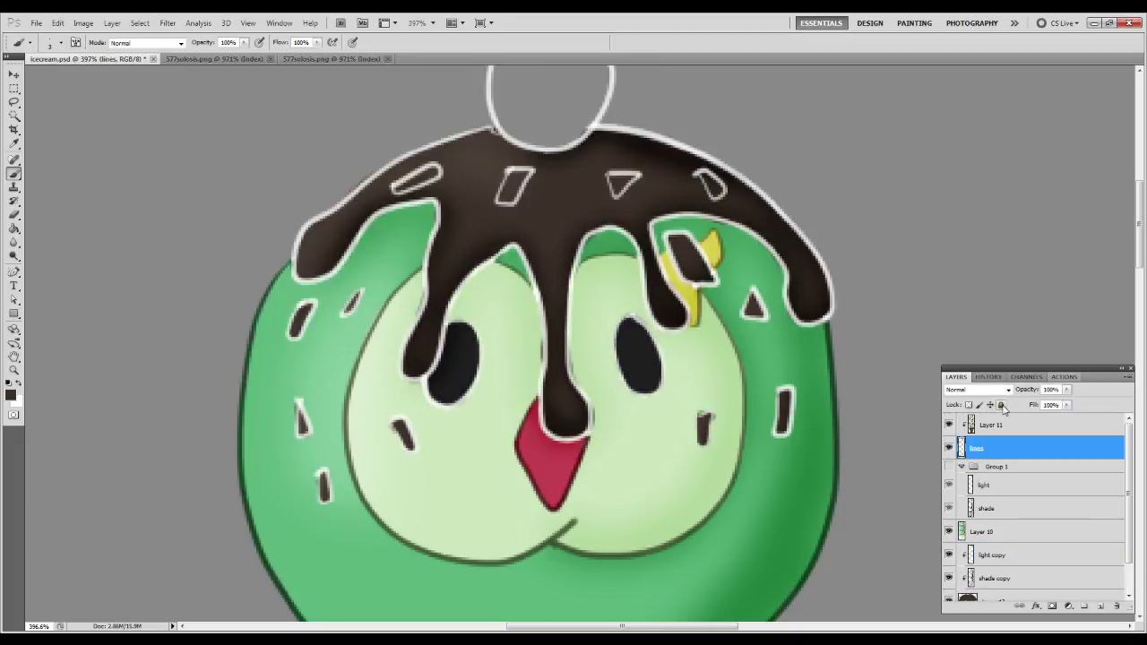
Paint over the topping's outlines with its sampled dark brown on a new layer clipped to the lines layer, erasing stray paint by the eye.
click(1101, 606)
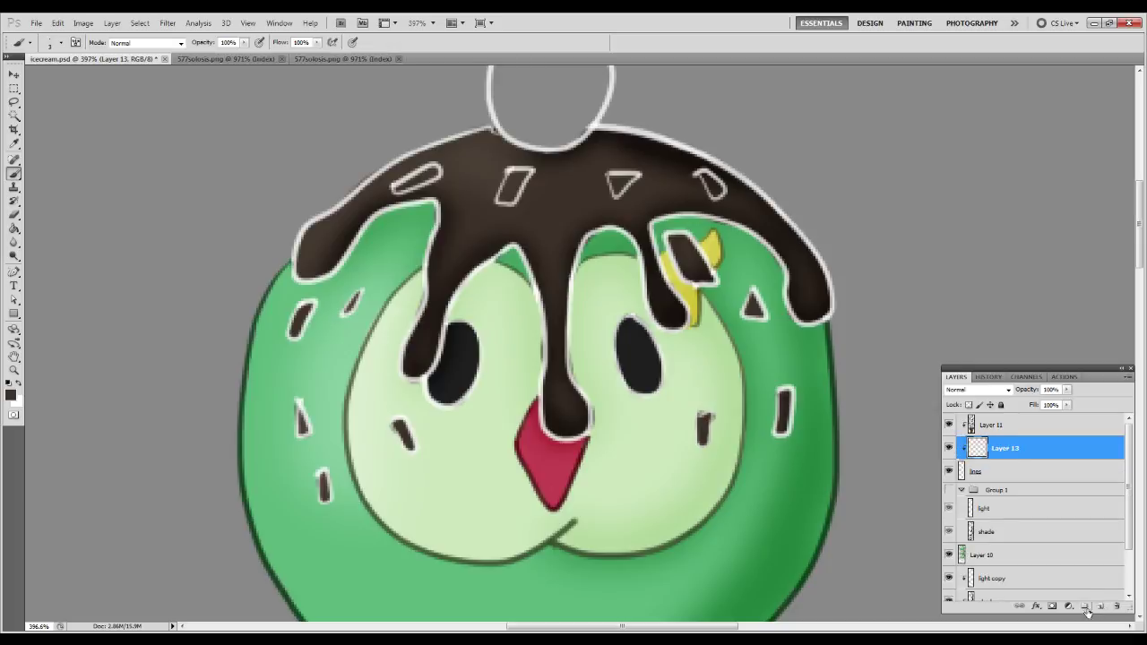
alt+click(798, 309)
key(bracketright)
key(bracketright)
drag(627, 234, 644, 298)
mouse_move(679, 313)
mouse_down()
mouse_move(639, 229)
mouse_move(581, 230)
mouse_move(561, 301)
mouse_move(592, 419)
mouse_move(533, 368)
mouse_move(527, 250)
mouse_move(544, 397)
mouse_move(507, 236)
mouse_move(433, 315)
mouse_move(412, 375)
mouse_move(397, 375)
mouse_move(438, 202)
mouse_move(368, 218)
mouse_move(307, 273)
mouse_move(288, 260)
mouse_move(325, 199)
mouse_move(381, 154)
mouse_move(479, 129)
mouse_up()
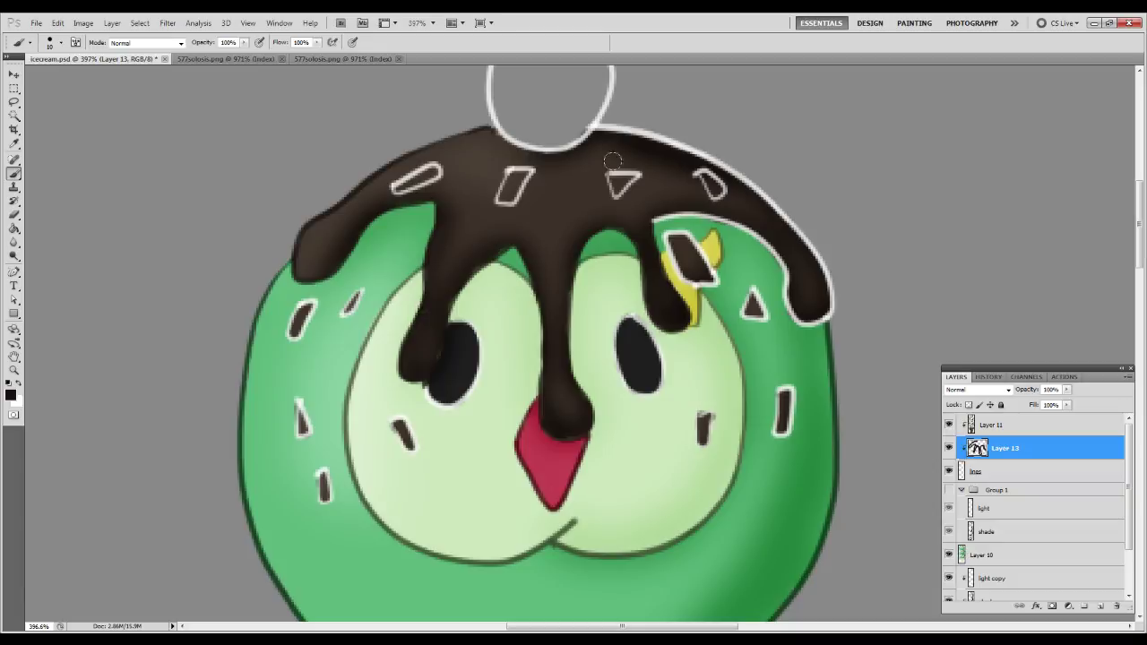
mouse_move(598, 125)
mouse_down()
mouse_move(698, 139)
mouse_move(671, 133)
mouse_move(733, 161)
mouse_move(708, 146)
mouse_move(769, 203)
mouse_move(810, 289)
mouse_move(810, 321)
mouse_move(755, 228)
mouse_move(696, 209)
mouse_move(625, 220)
mouse_up()
drag(793, 234, 829, 306)
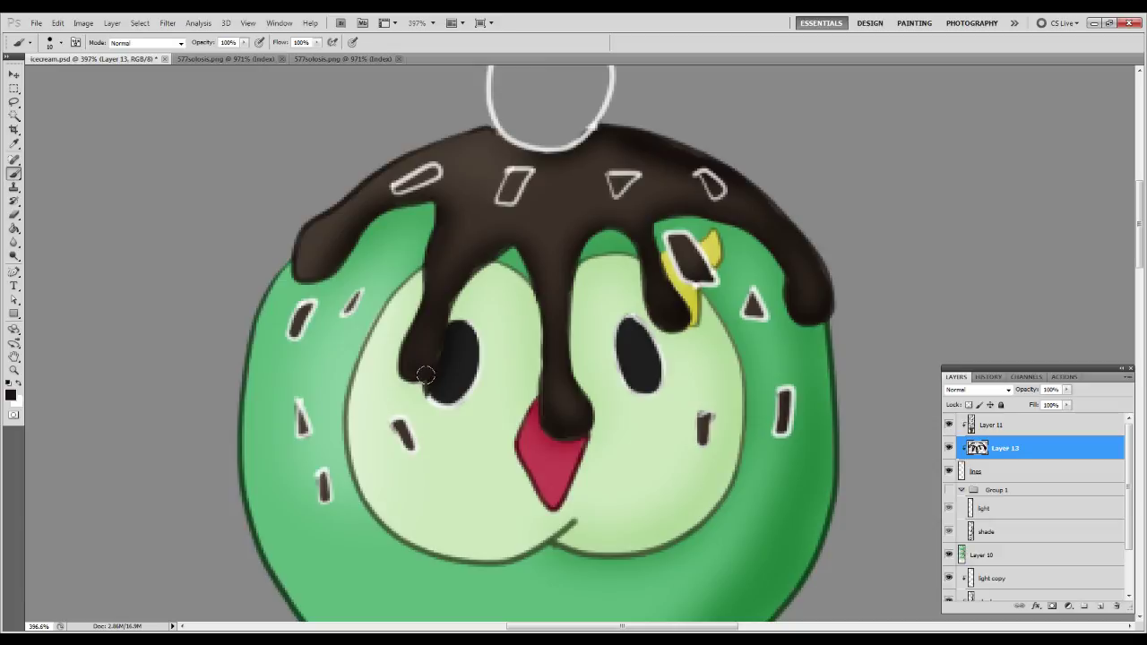
key(e)
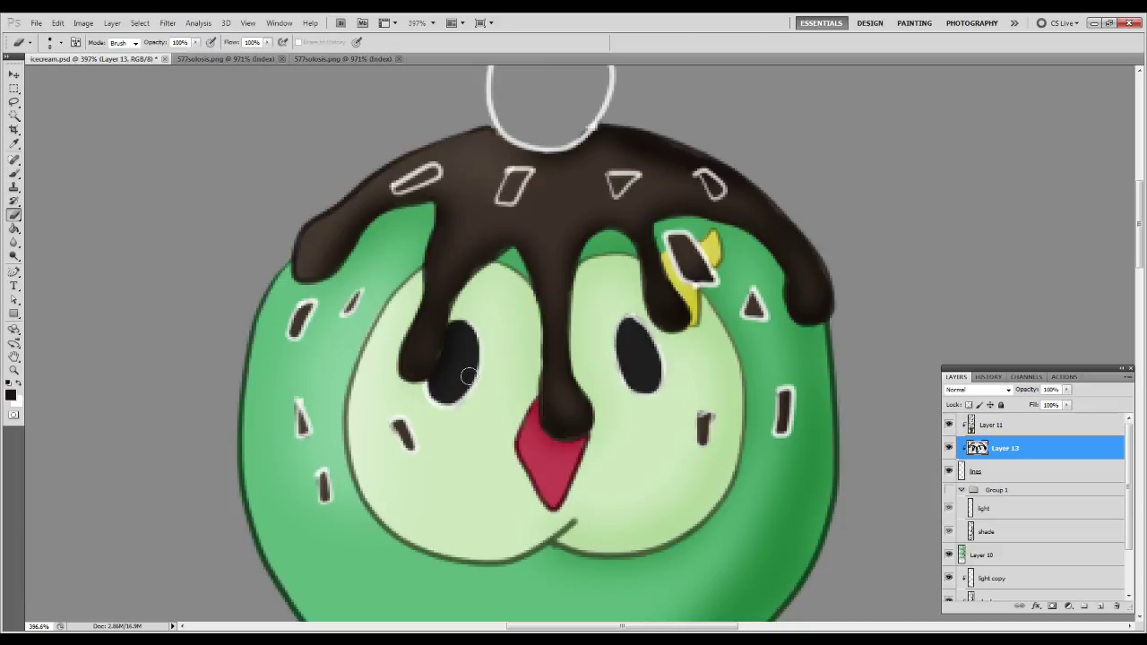
Darken the topping's line colour on Layer 13 with Hue/Saturation, setting Lightness to -35.
key(ctrl+u)
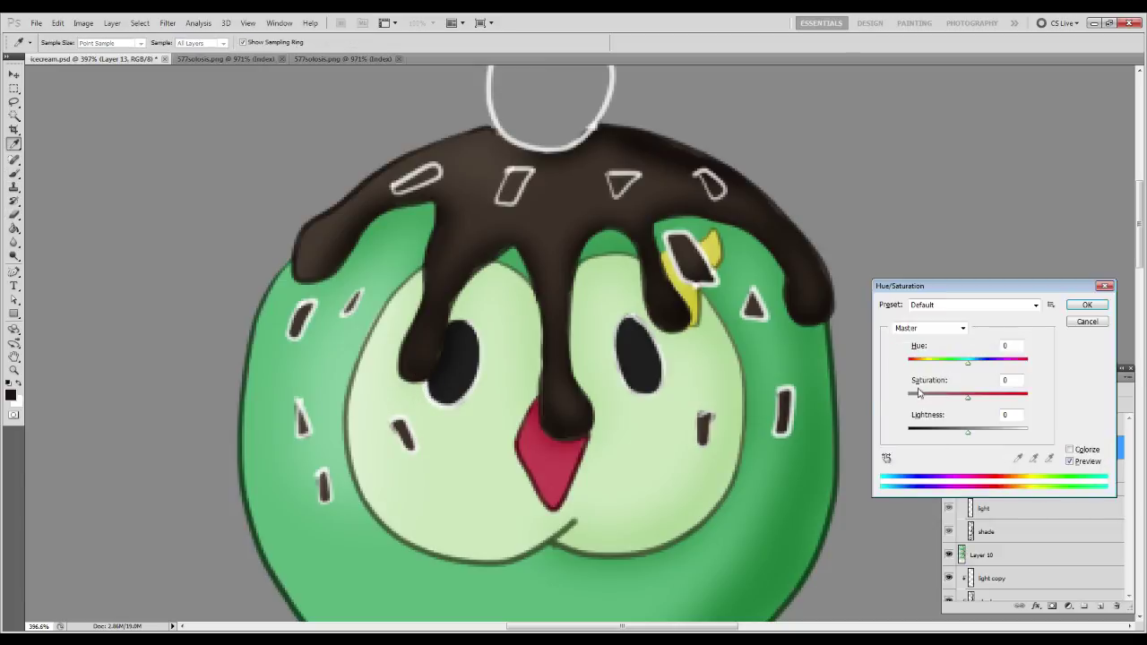
text(-70)
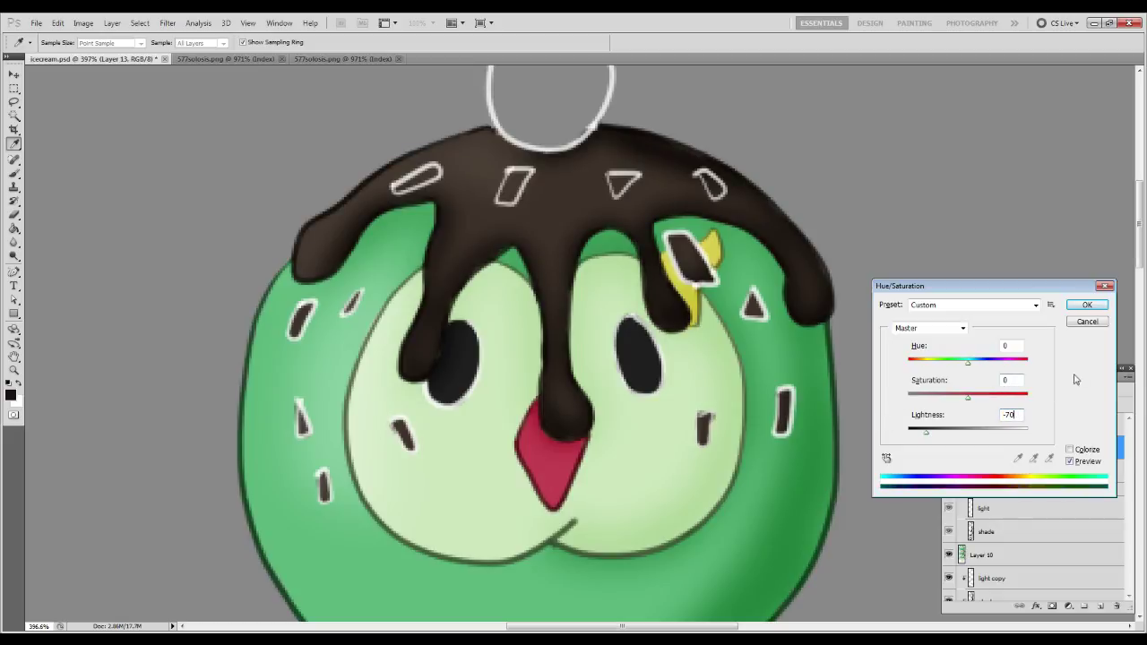
text(35)
key(Return)
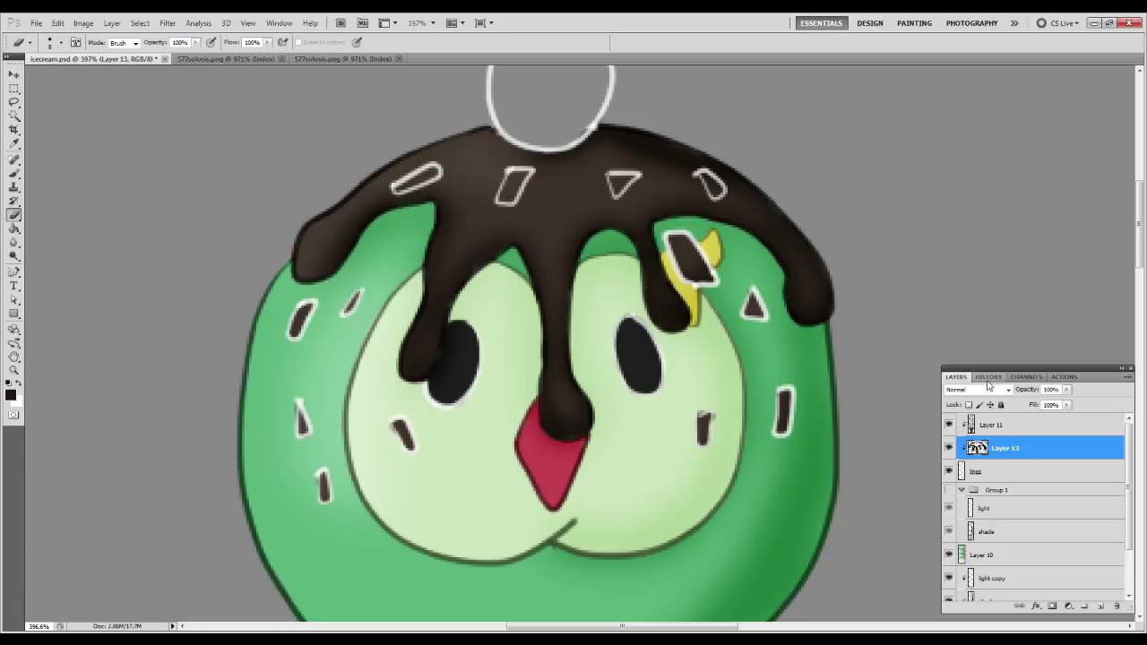
Merge Layer 11 into Layer 13, and merge the light and shade copies and Layer 10 into Layer 12.
click(1019, 432)
key(ctrl+e)
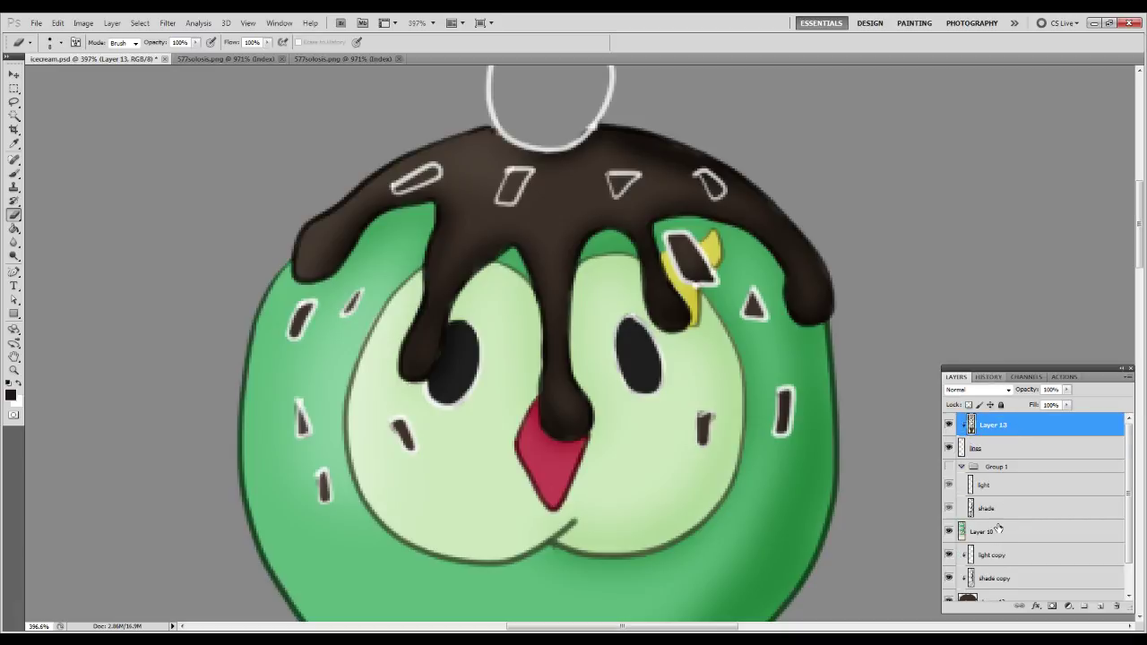
scroll(996, 553, down, 1)
click(998, 566)
key(ctrl+e)
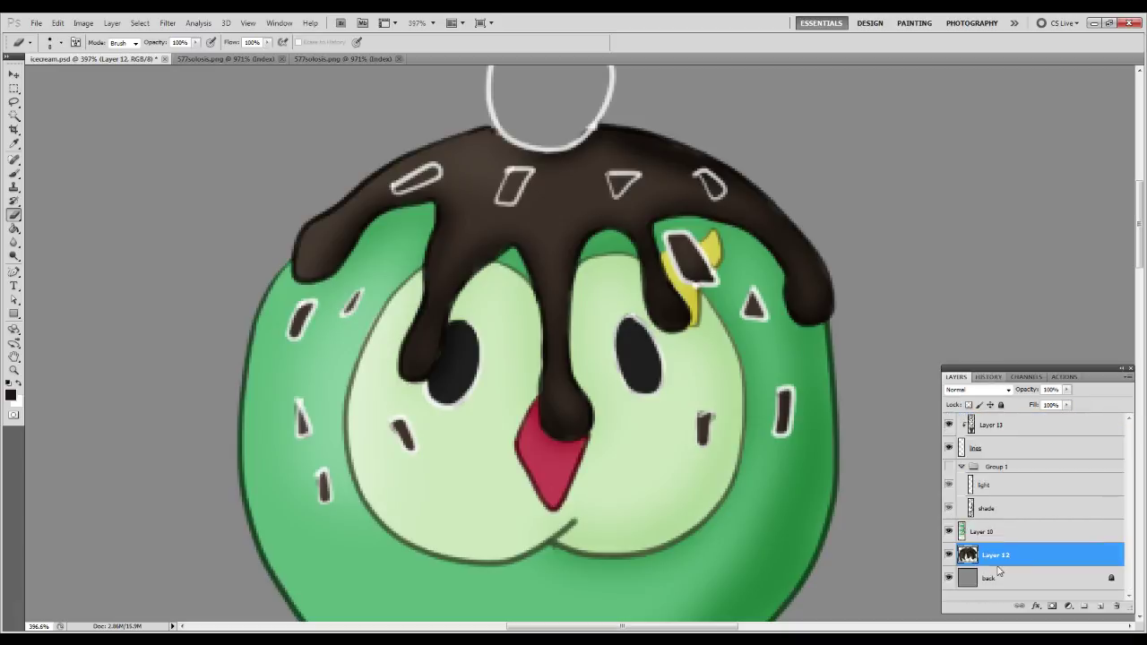
click(995, 539)
key(ctrl+e)
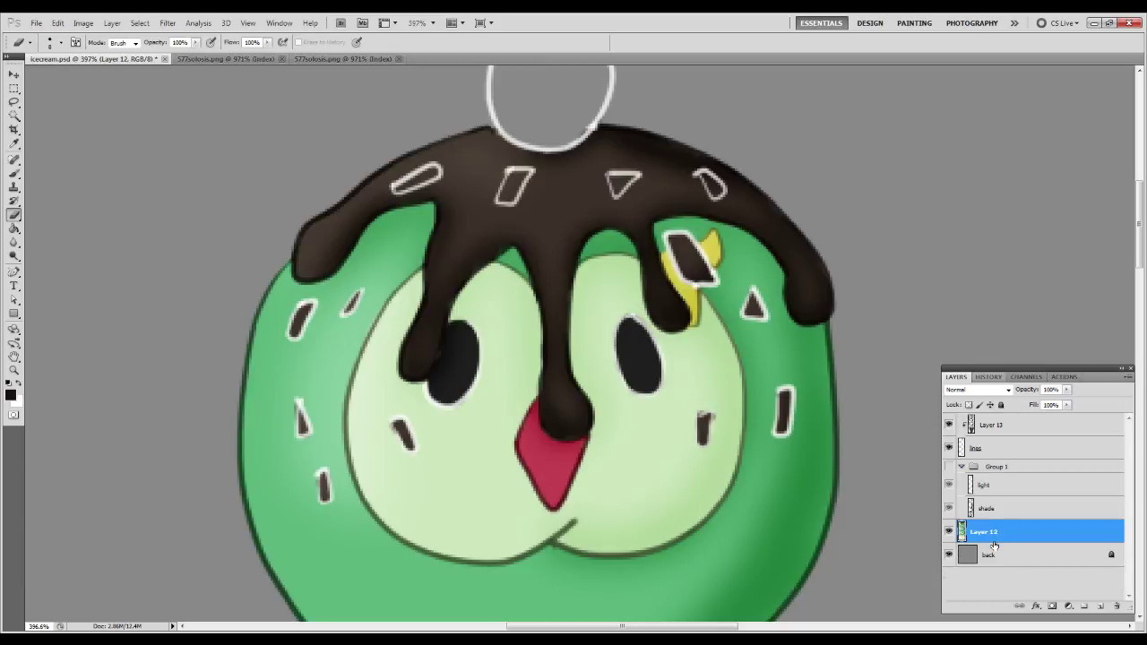
Create a new layer above Layer 12 and sample the crimson of the diamond mouth in the teal Solosis sprite image.
click(1099, 606)
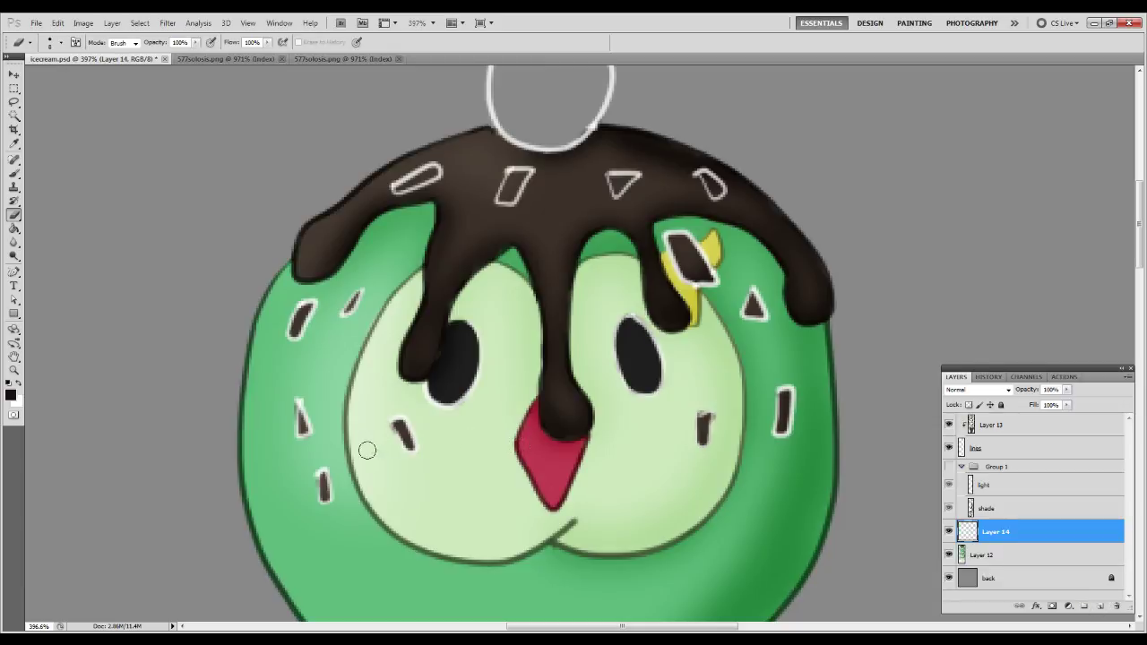
key(ctrl+0)
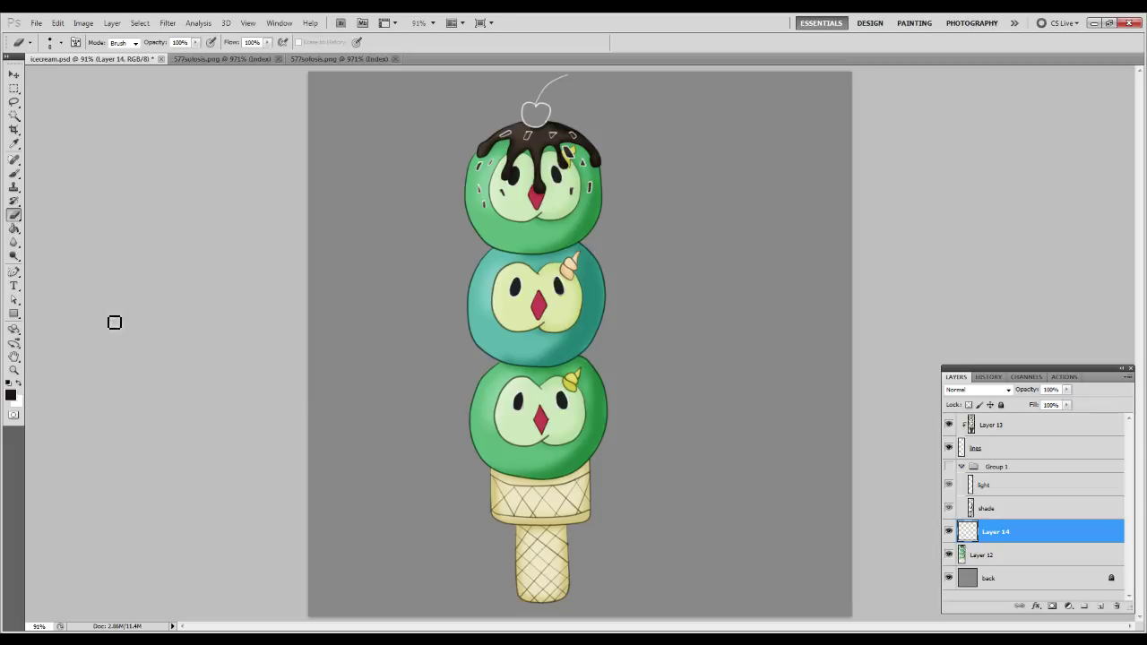
click(303, 60)
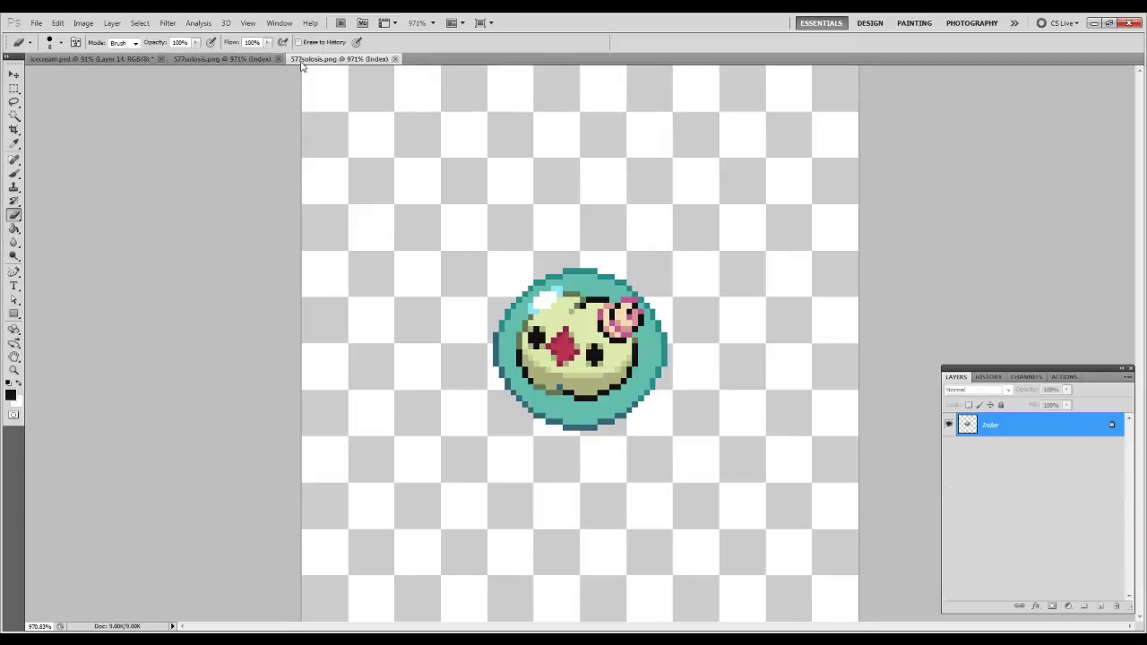
click(13, 144)
click(563, 347)
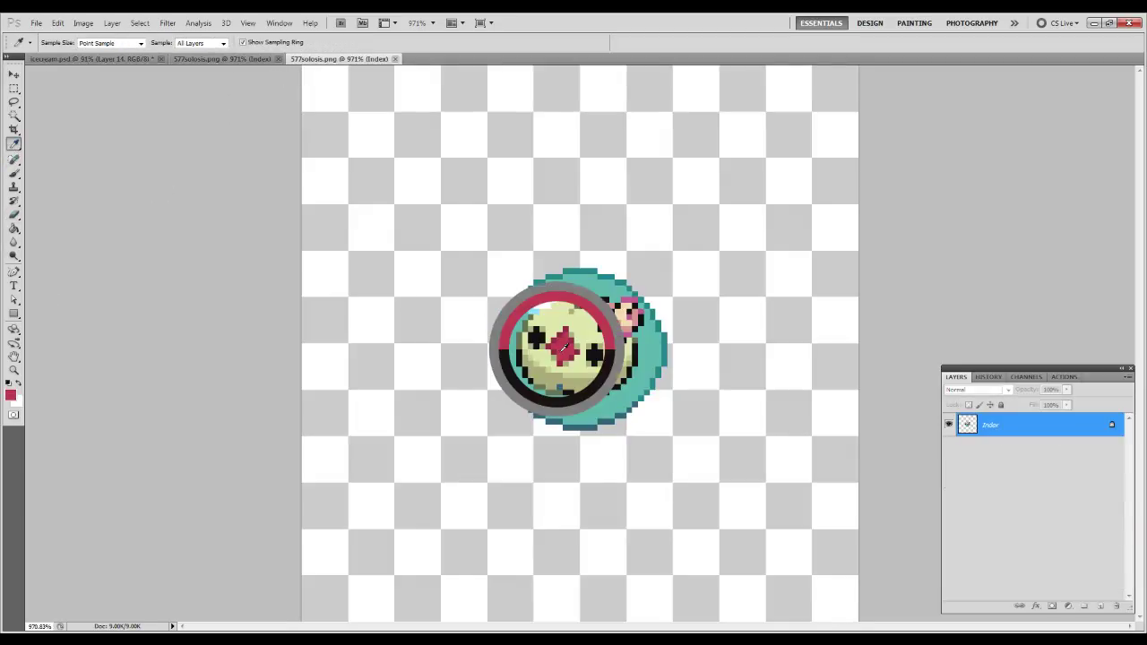
click(137, 60)
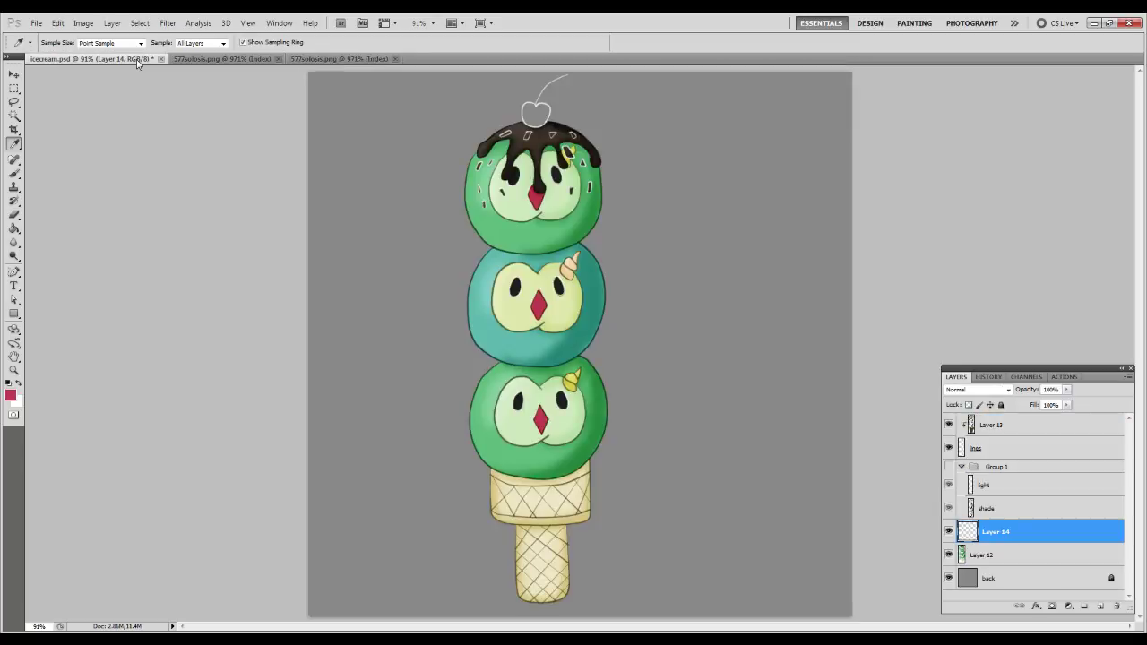
Invert the lines layer's colour back to black and make Layer 14 active again.
key(z)
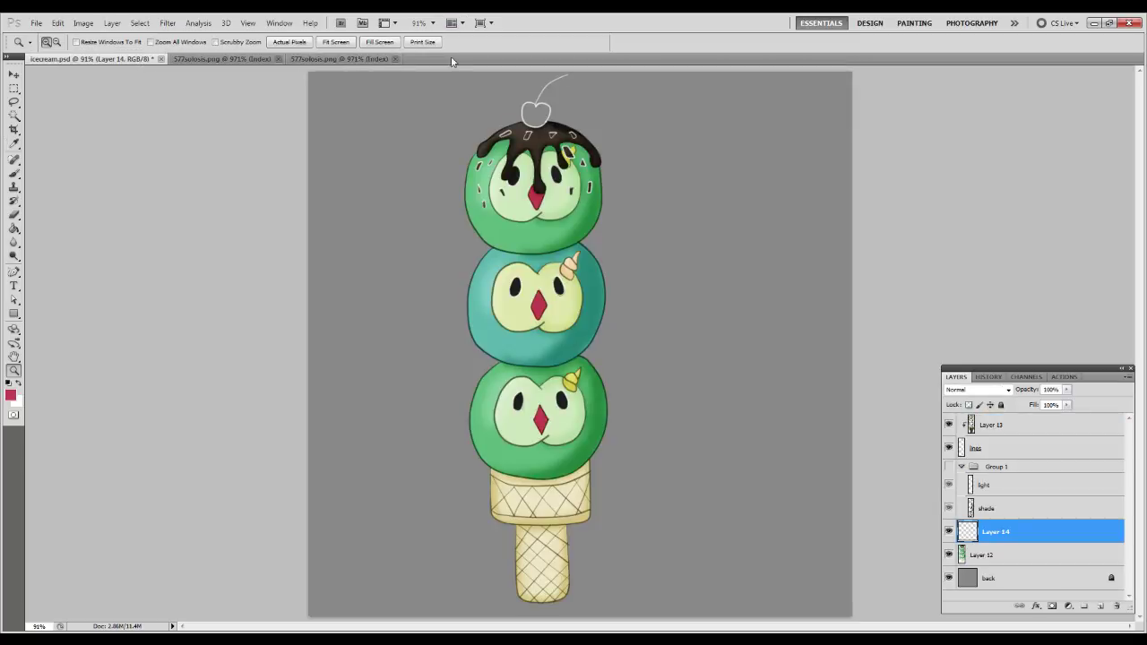
click(642, 257)
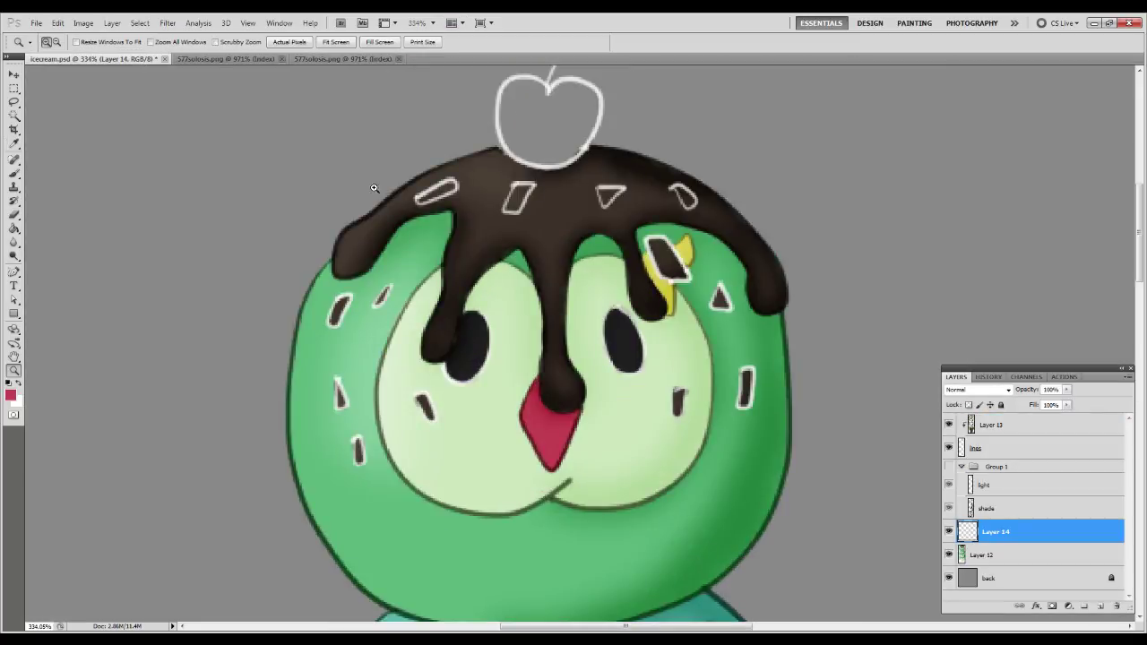
click(561, 281)
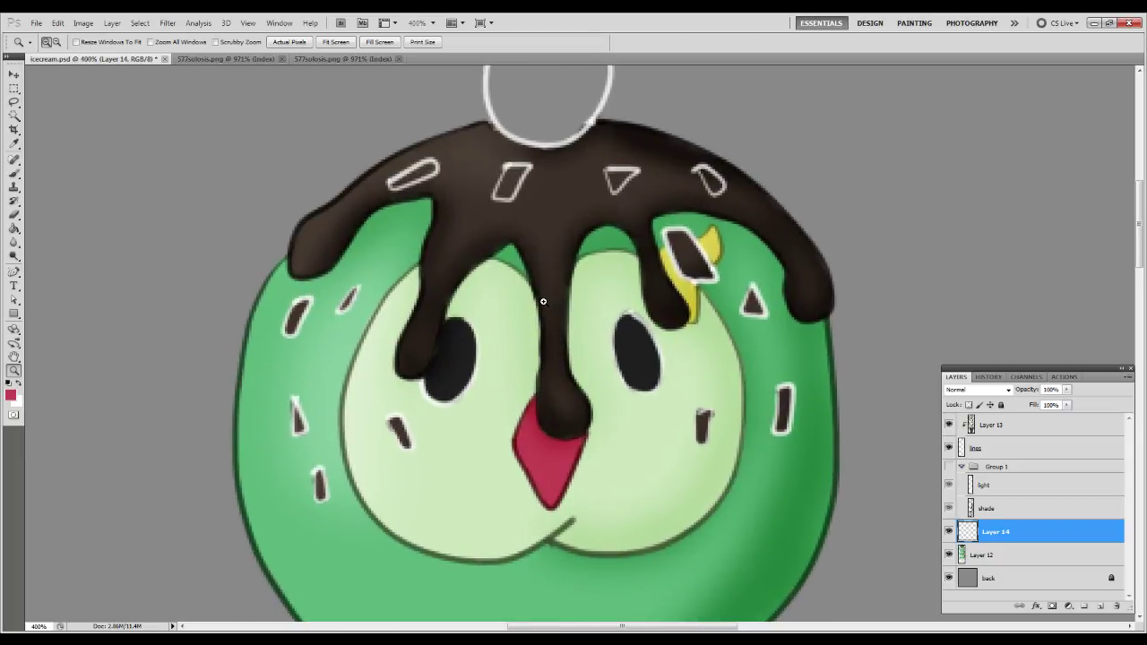
click(960, 447)
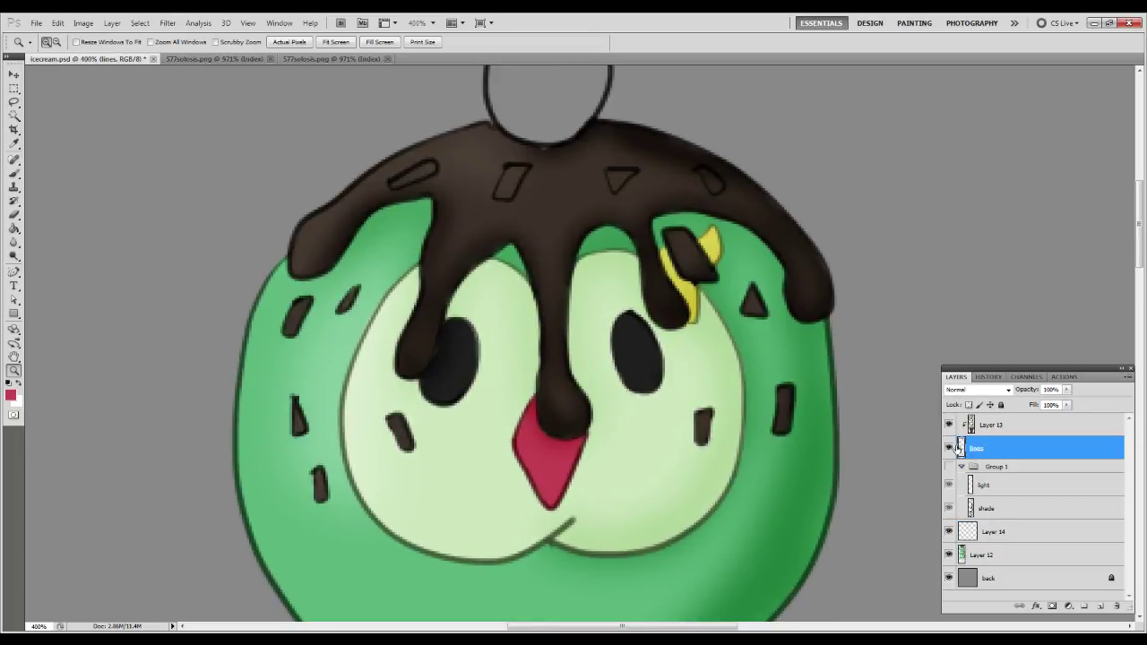
click(991, 532)
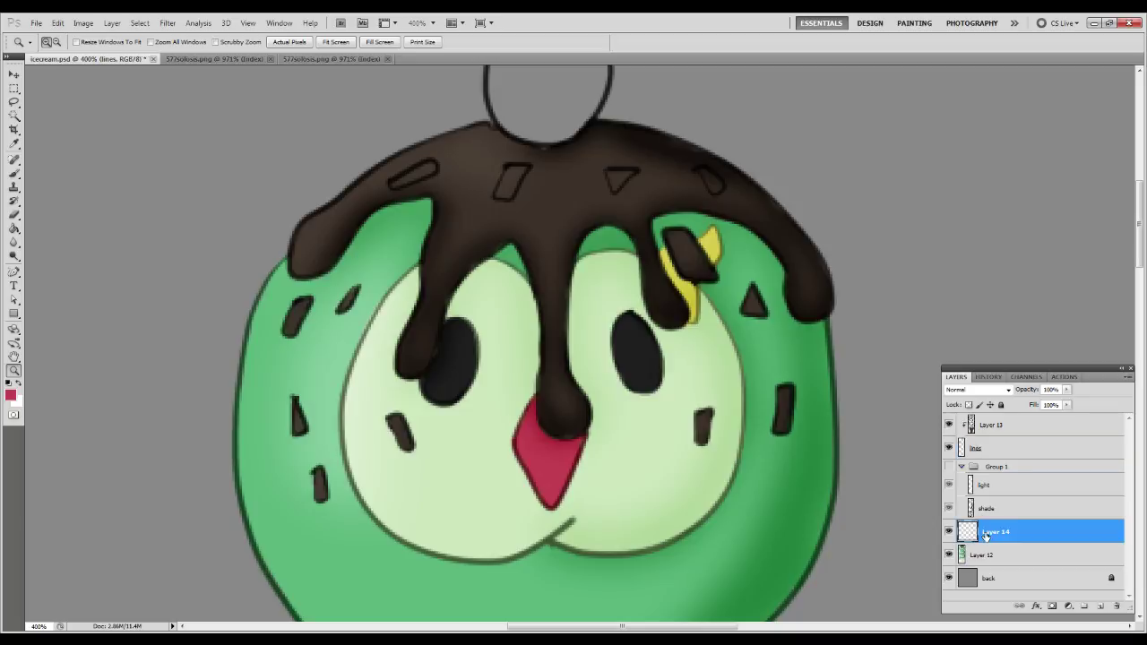
Fill the four sprinkles on the upper chocolate topping with crimson using a small brush on Layer 14.
key(b)
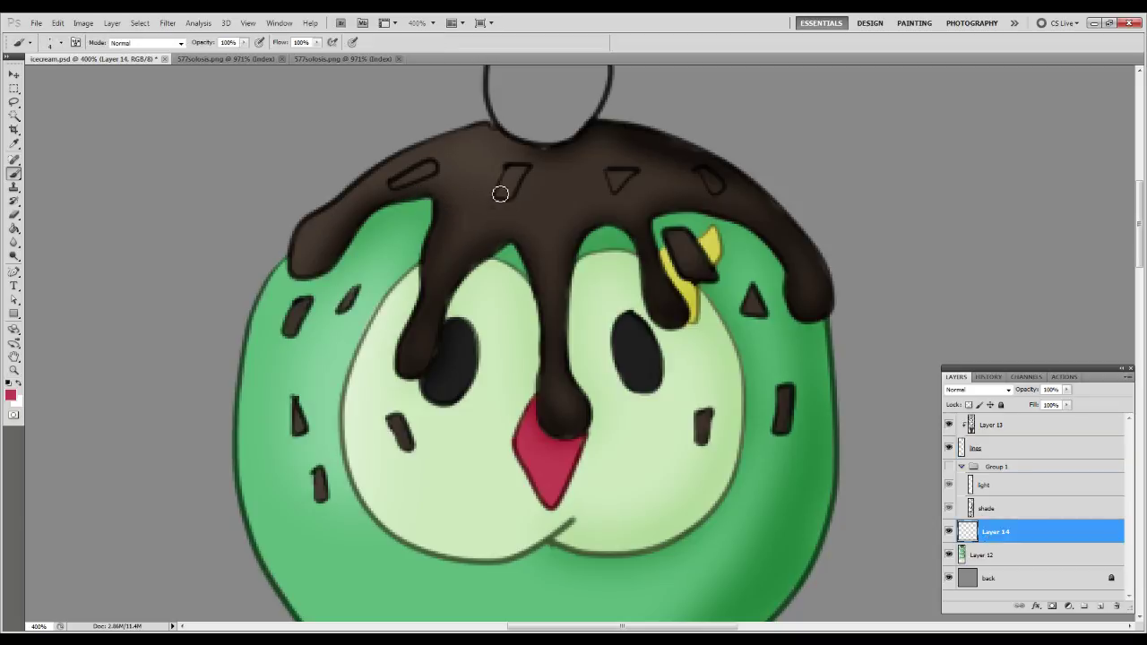
mouse_move(511, 177)
mouse_down()
mouse_move(523, 174)
mouse_move(504, 198)
mouse_move(517, 182)
mouse_up()
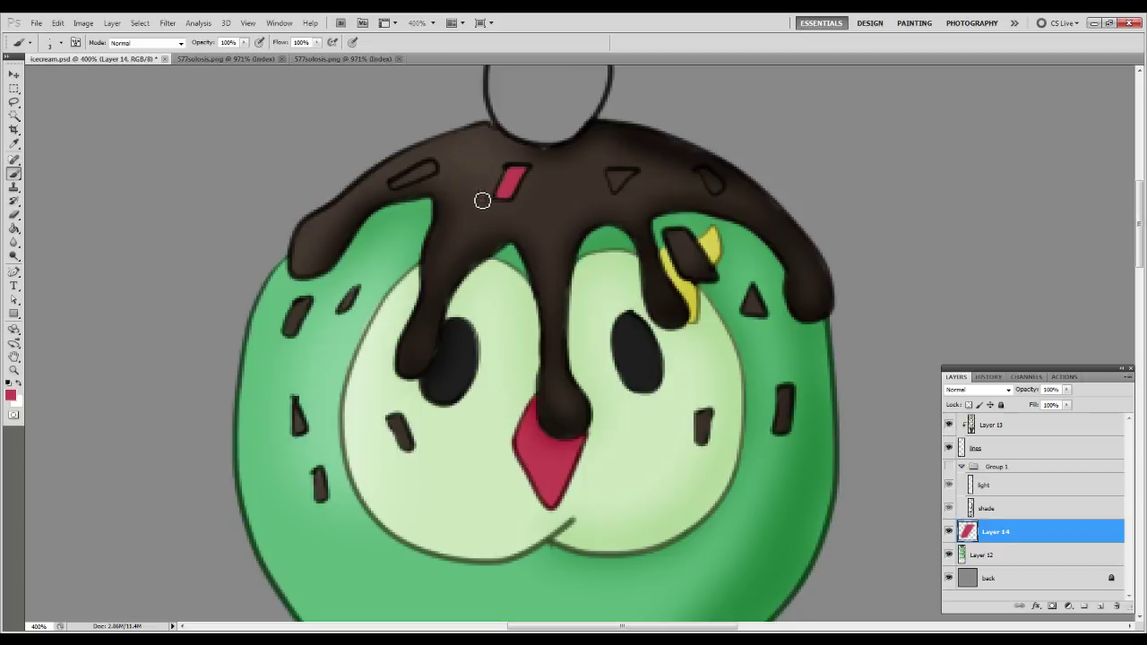
mouse_move(409, 185)
mouse_down()
mouse_move(399, 187)
mouse_move(428, 177)
mouse_up()
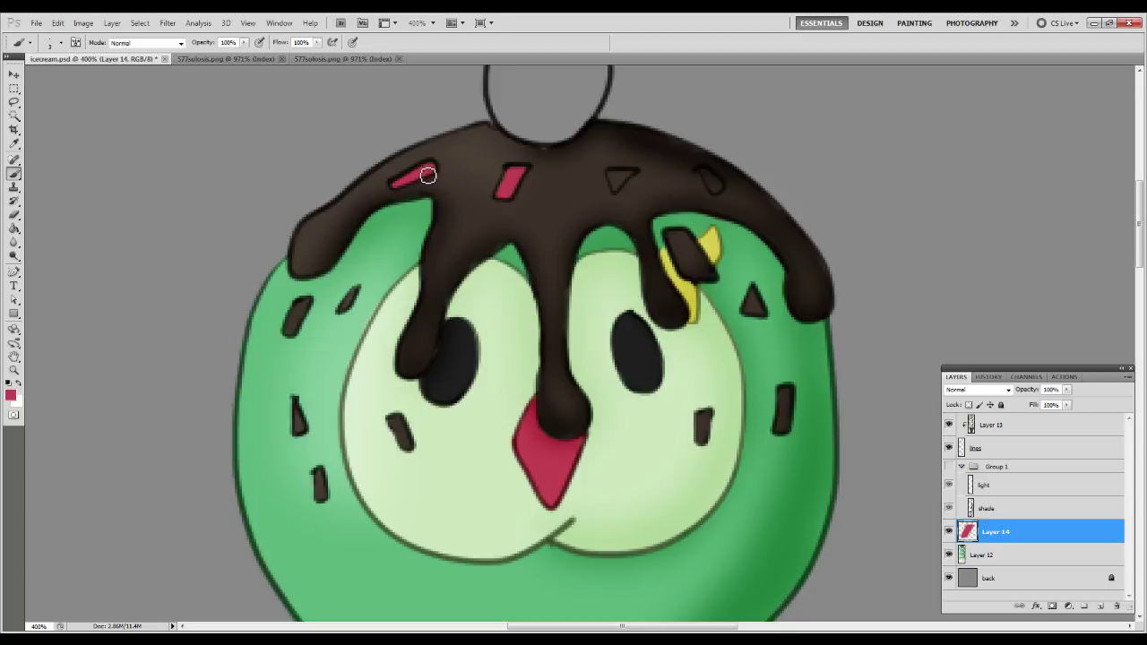
mouse_move(615, 176)
mouse_down()
mouse_move(618, 189)
mouse_move(619, 177)
mouse_up()
mouse_move(712, 179)
mouse_down()
mouse_move(720, 195)
mouse_move(708, 180)
mouse_up()
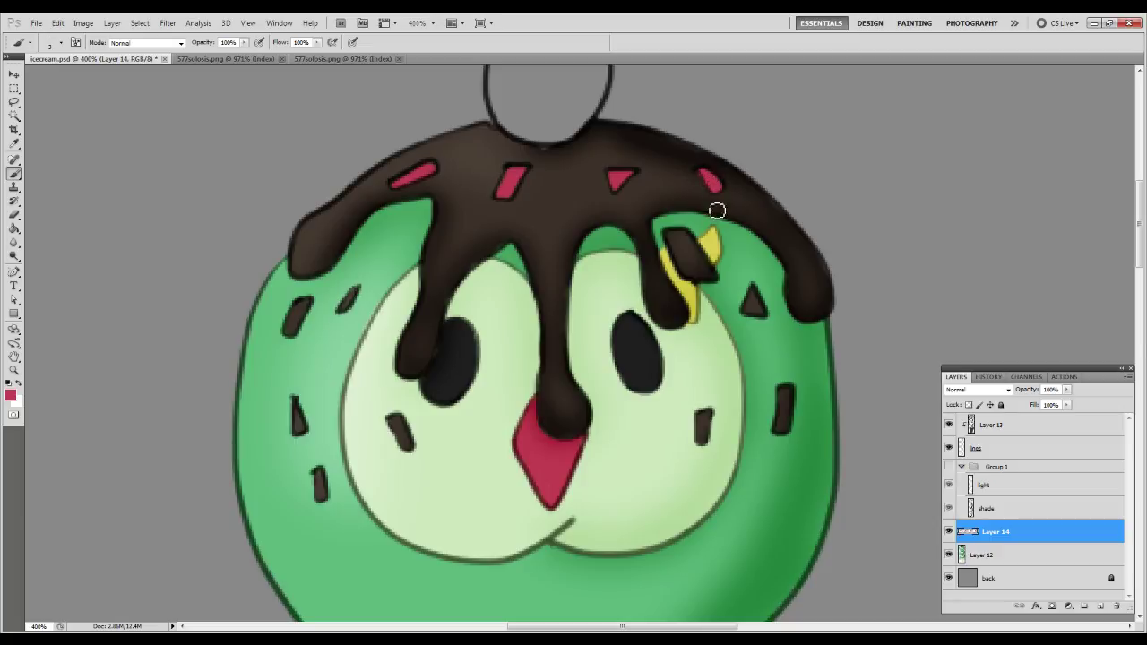
Paint the remaining sprinkles crimson across the top scoop's face, its green body and the yellow horn.
mouse_move(684, 243)
mouse_down()
mouse_move(691, 279)
mouse_move(717, 279)
mouse_move(681, 238)
mouse_move(695, 279)
mouse_move(716, 282)
mouse_move(682, 241)
mouse_move(708, 281)
mouse_move(680, 243)
mouse_move(701, 275)
mouse_move(682, 249)
mouse_up()
mouse_move(345, 309)
mouse_down()
mouse_move(357, 299)
mouse_move(345, 314)
mouse_move(354, 297)
mouse_move(301, 315)
mouse_move(292, 337)
mouse_move(303, 305)
mouse_move(295, 337)
mouse_up()
mouse_move(295, 391)
mouse_down()
mouse_move(306, 434)
mouse_move(299, 413)
mouse_up()
mouse_move(402, 432)
mouse_down()
mouse_move(394, 421)
mouse_move(414, 448)
mouse_move(395, 419)
mouse_move(410, 448)
mouse_up()
drag(753, 296, 757, 306)
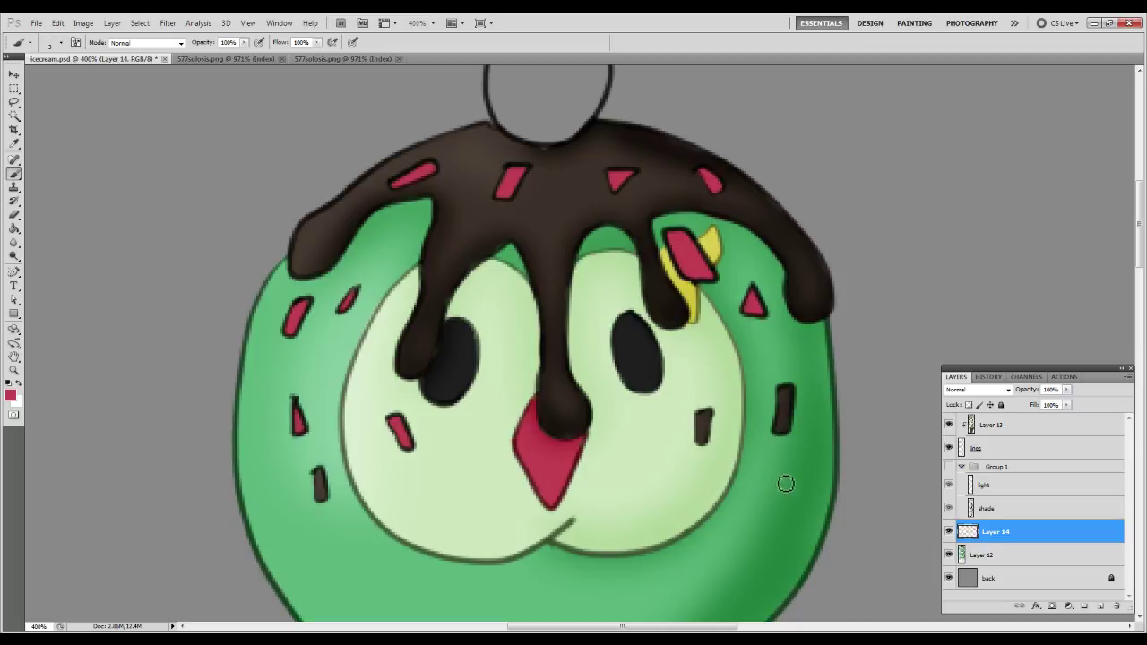
mouse_move(795, 415)
mouse_down()
mouse_move(789, 402)
mouse_move(785, 434)
mouse_move(787, 399)
mouse_up()
mouse_move(712, 415)
mouse_down()
mouse_move(705, 447)
mouse_move(708, 419)
mouse_up()
mouse_move(318, 469)
mouse_down()
mouse_move(325, 503)
mouse_move(320, 483)
mouse_up()
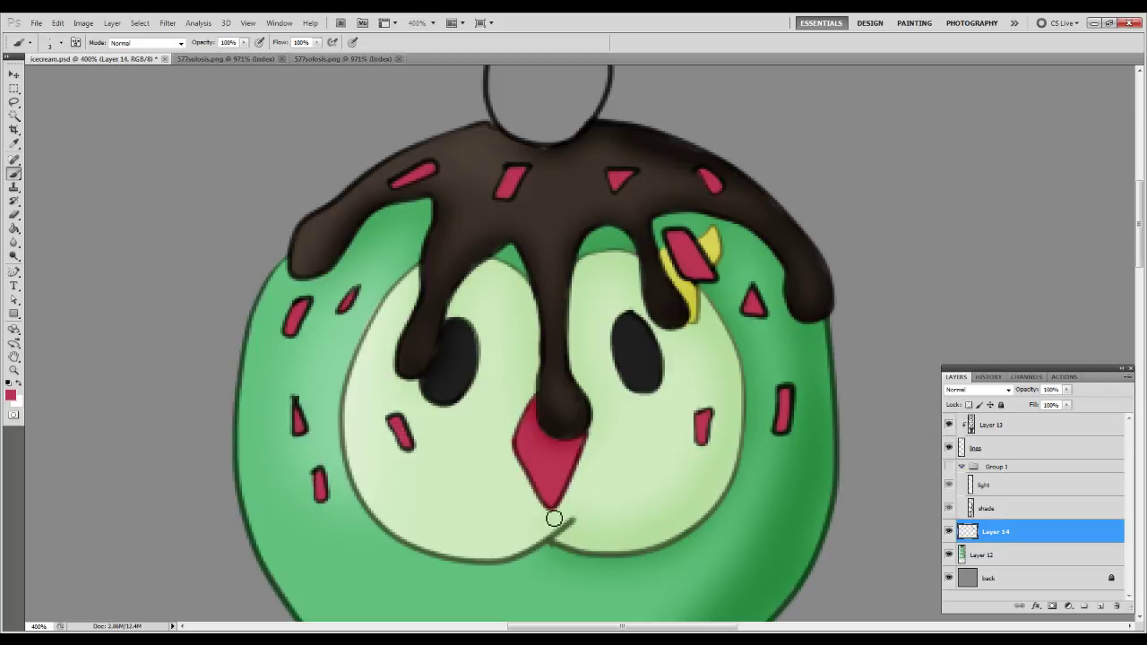
Add a Bevel and Emboss effect to the sprinkle layer with a 120° angle and 30° altitude.
click(1036, 607)
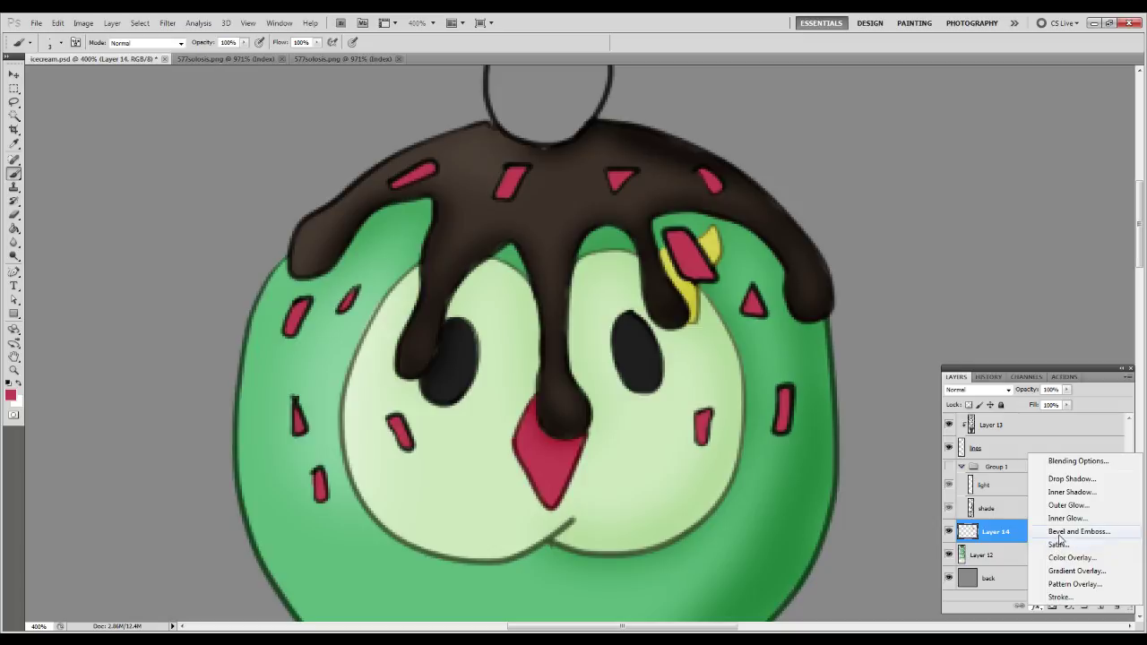
click(1067, 532)
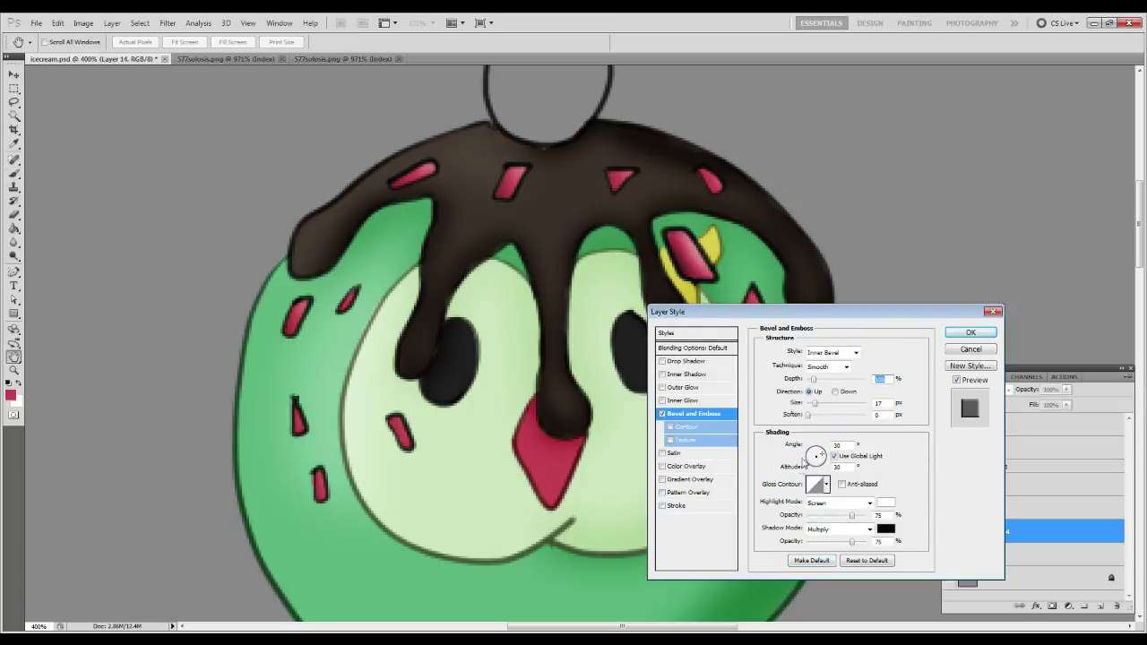
drag(815, 457, 812, 451)
text(30)
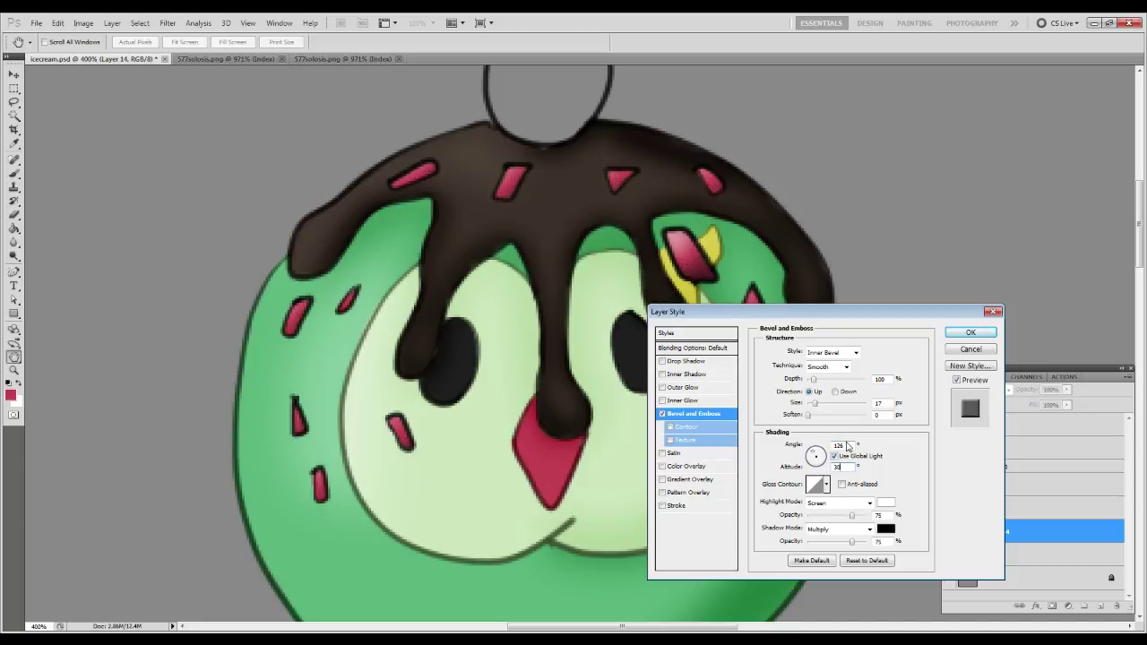
drag(846, 445, 790, 448)
text(120)
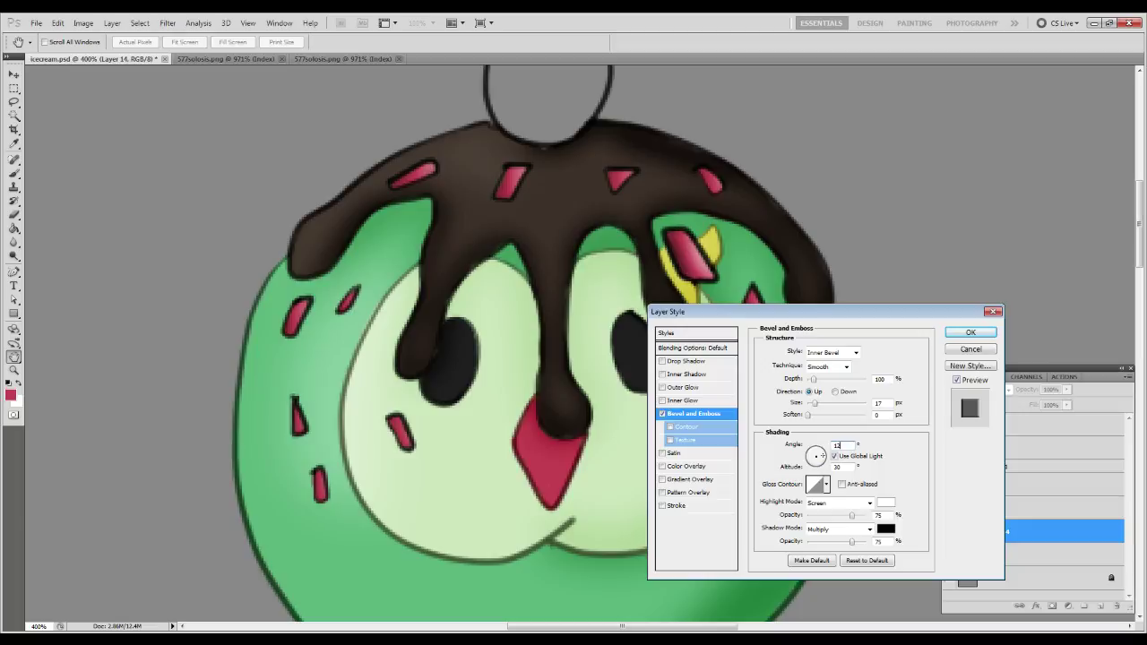
Set the bevel's highlight and shadow modes to Soft Light, reduce its size and apply the layer style.
click(869, 503)
click(856, 353)
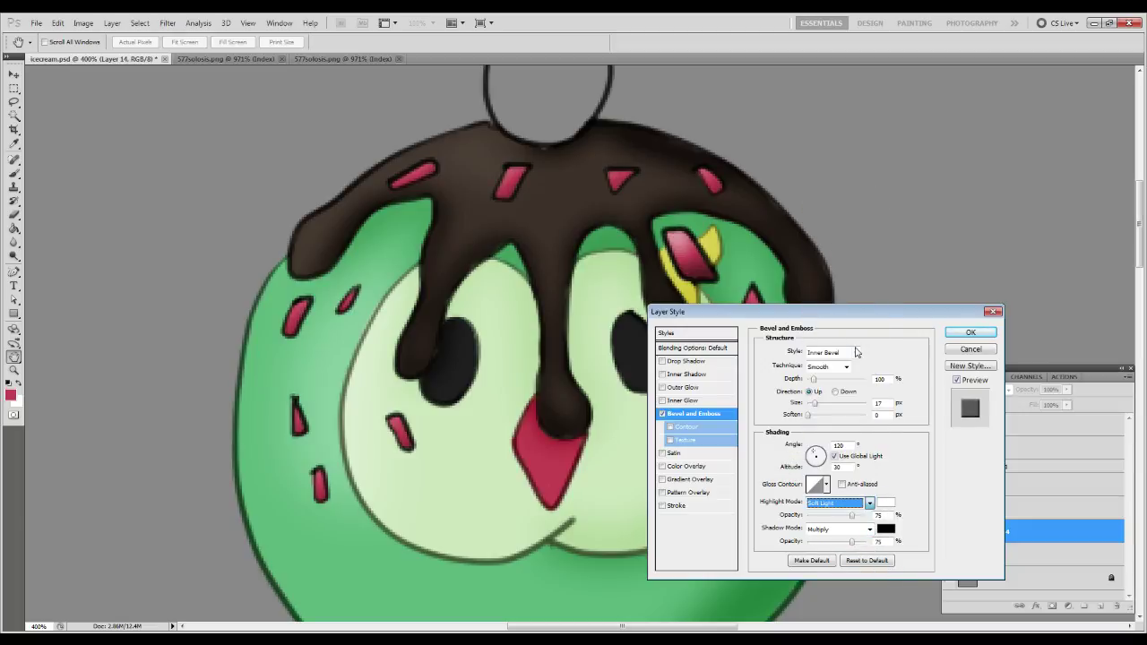
click(868, 529)
click(836, 376)
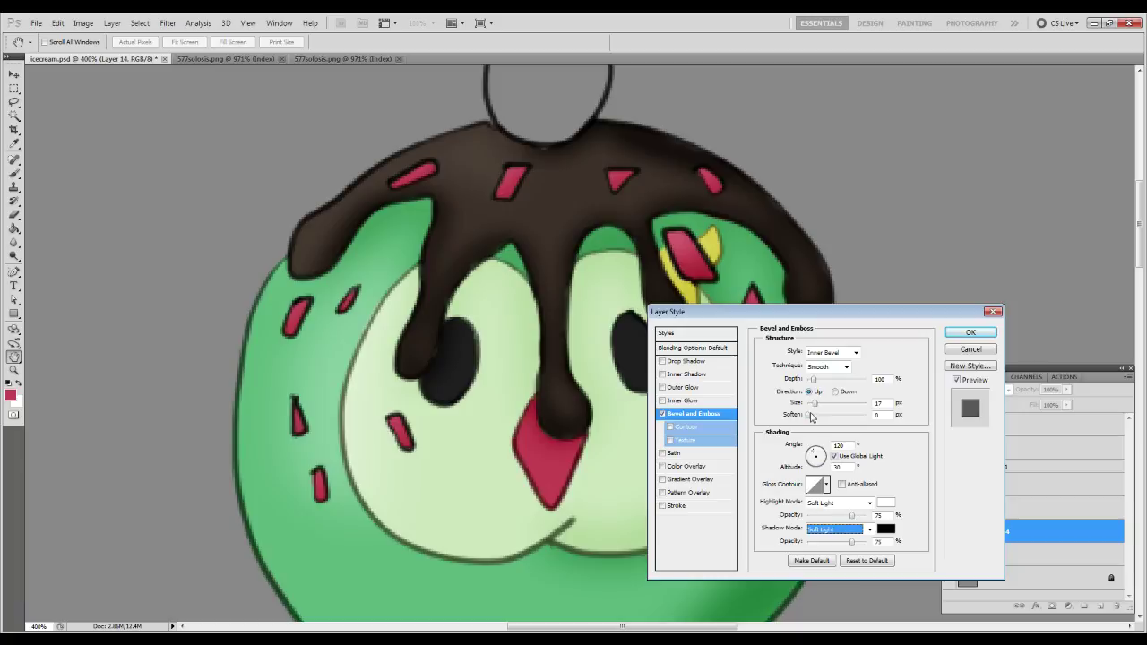
drag(810, 408, 812, 407)
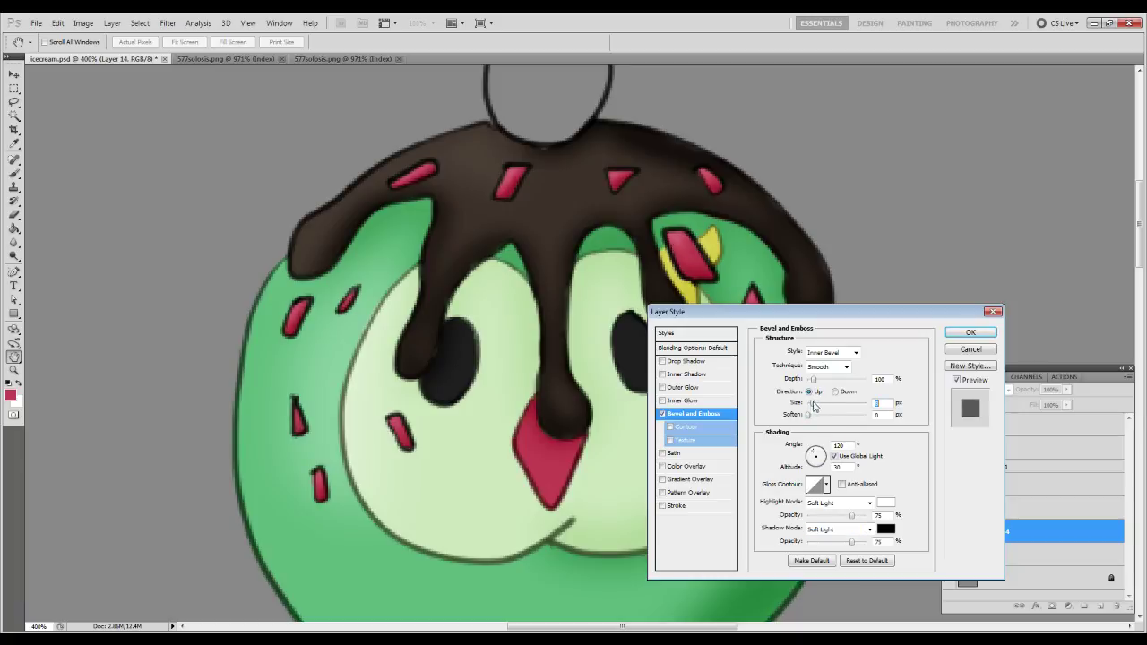
key(Return)
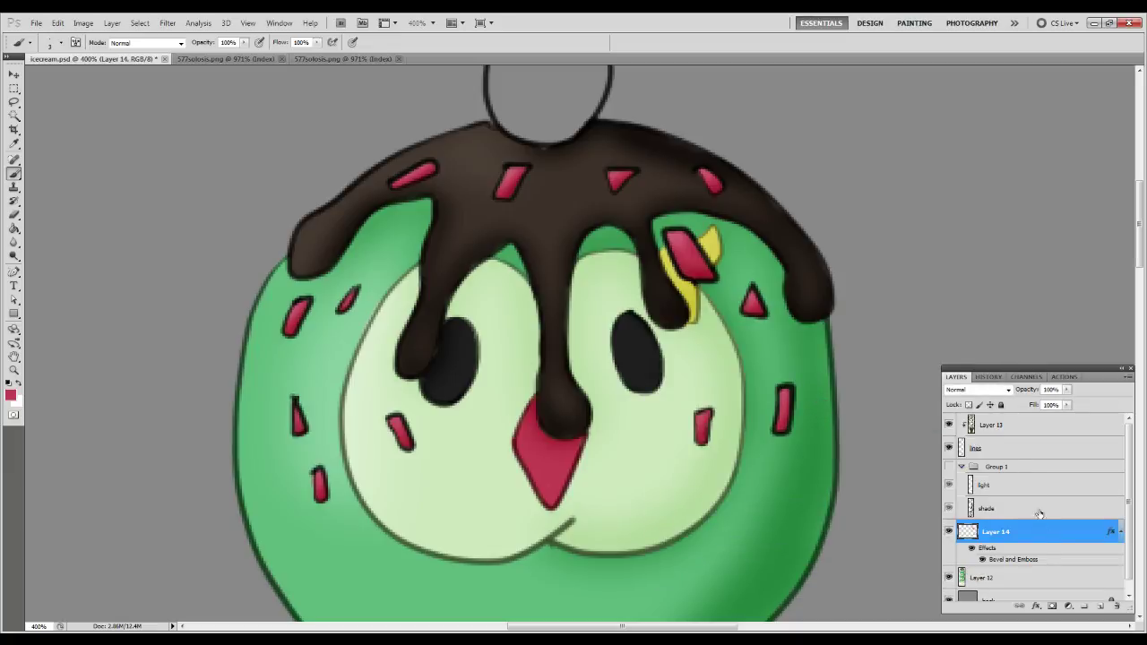
Paint over the sprinkles' outlines in dark red on a new layer clipped to the lines layer.
click(996, 426)
click(1009, 446)
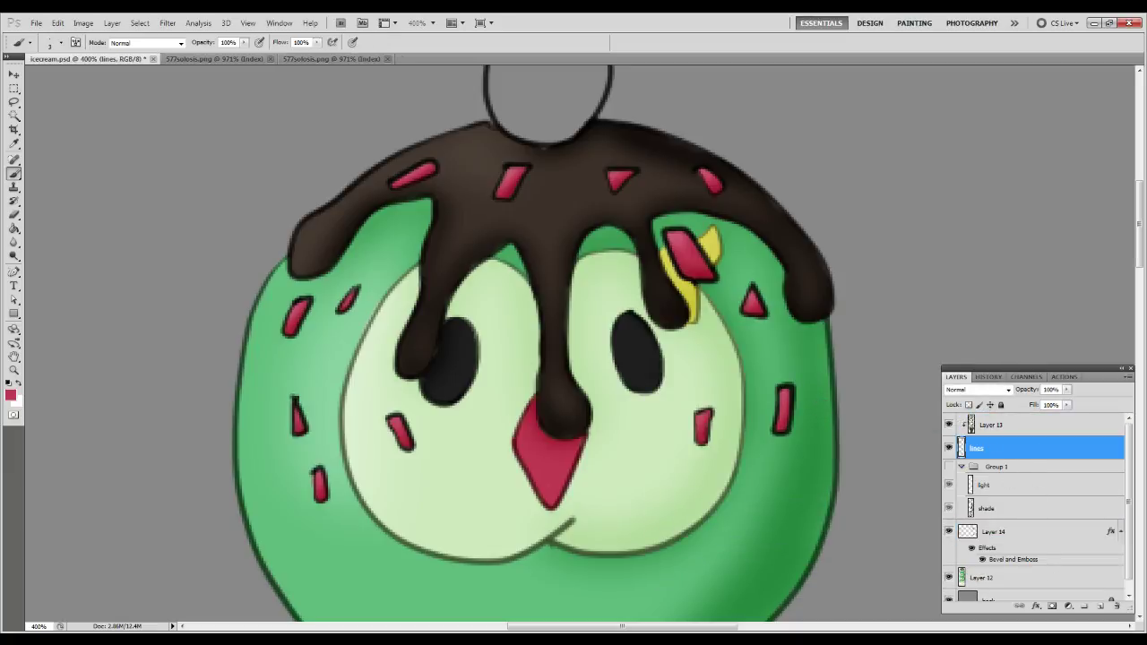
click(990, 425)
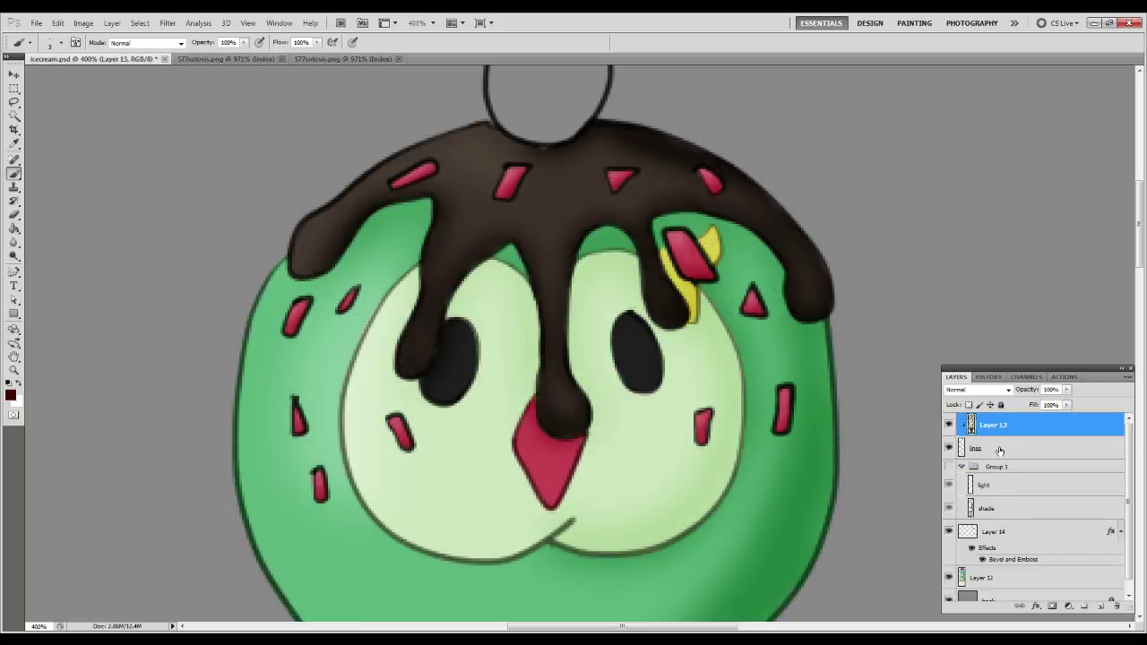
click(986, 448)
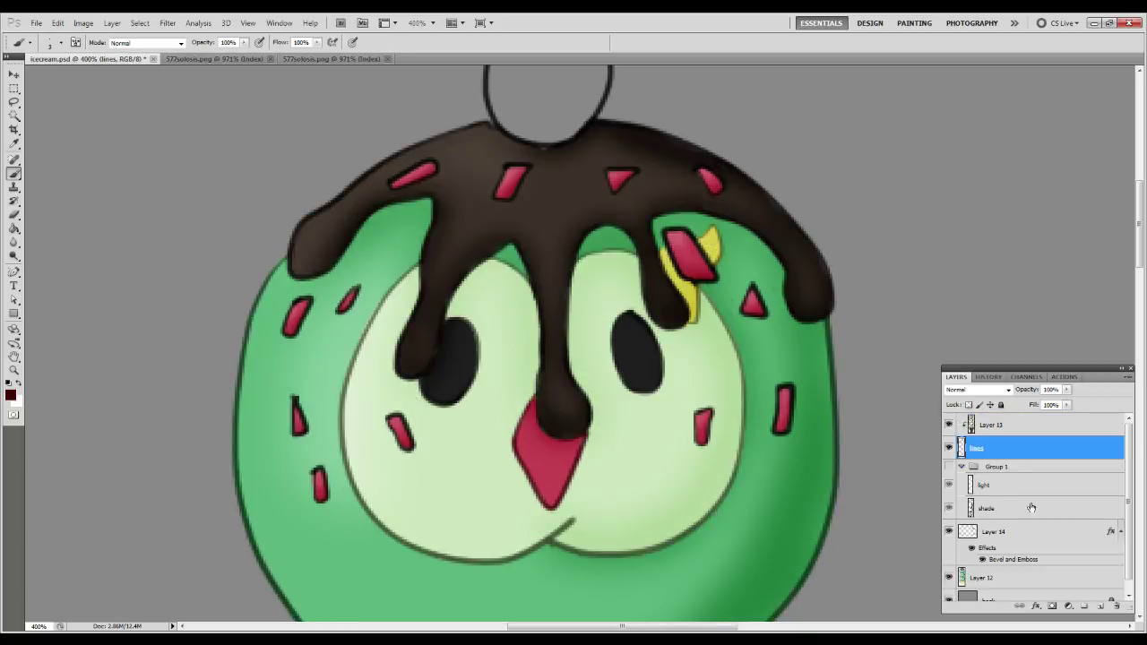
click(1095, 607)
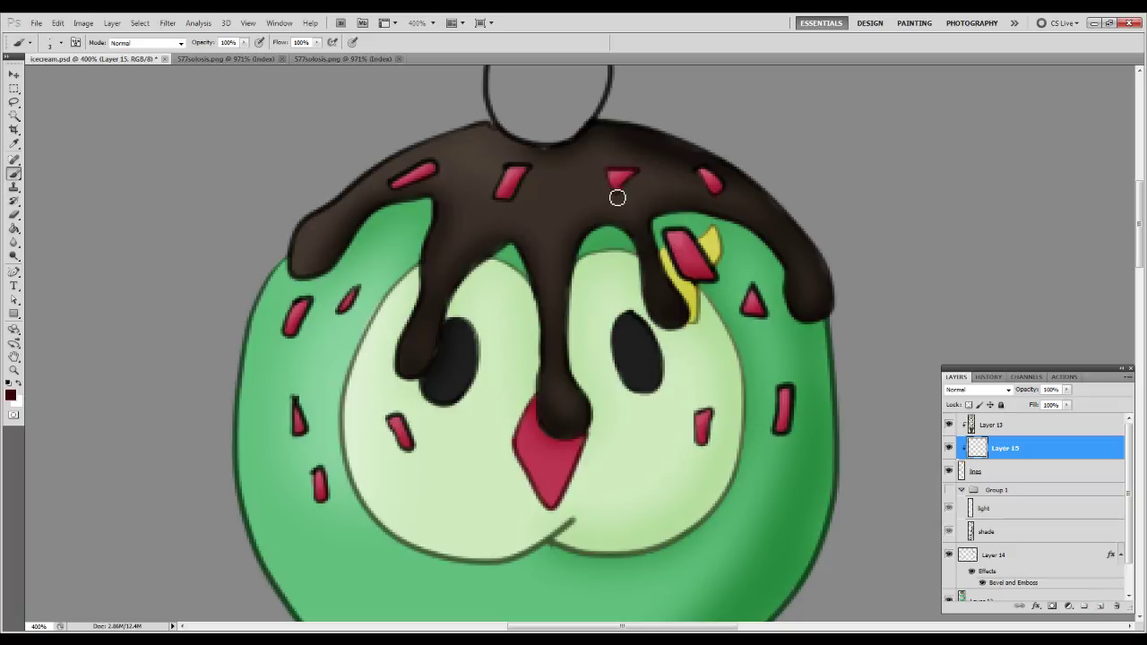
drag(640, 190, 615, 210)
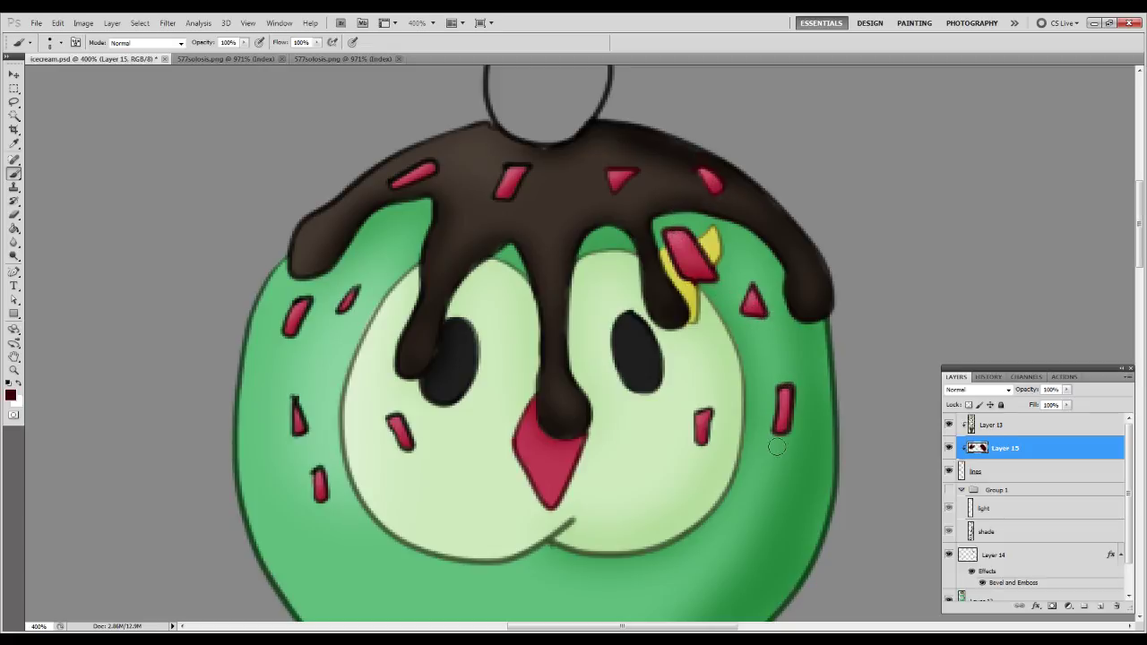
mouse_move(683, 429)
mouse_down()
mouse_move(690, 400)
mouse_move(707, 412)
mouse_move(669, 434)
mouse_up()
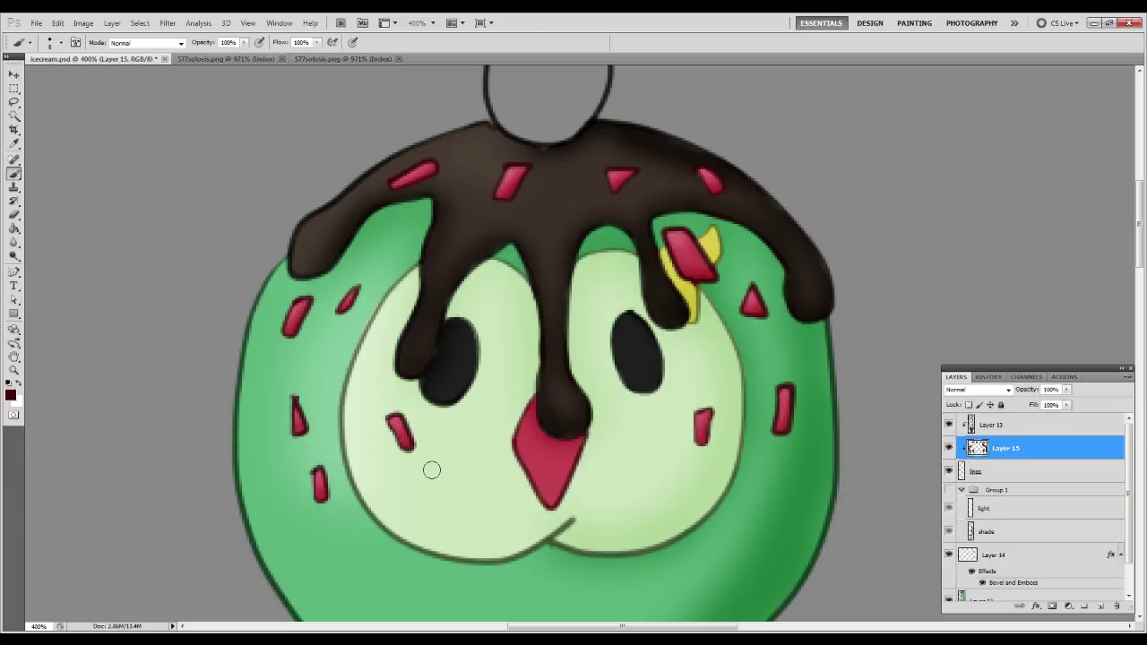
Recolour the outlines of the cherry and its stem dark red on Layer 15.
drag(538, 208, 487, 439)
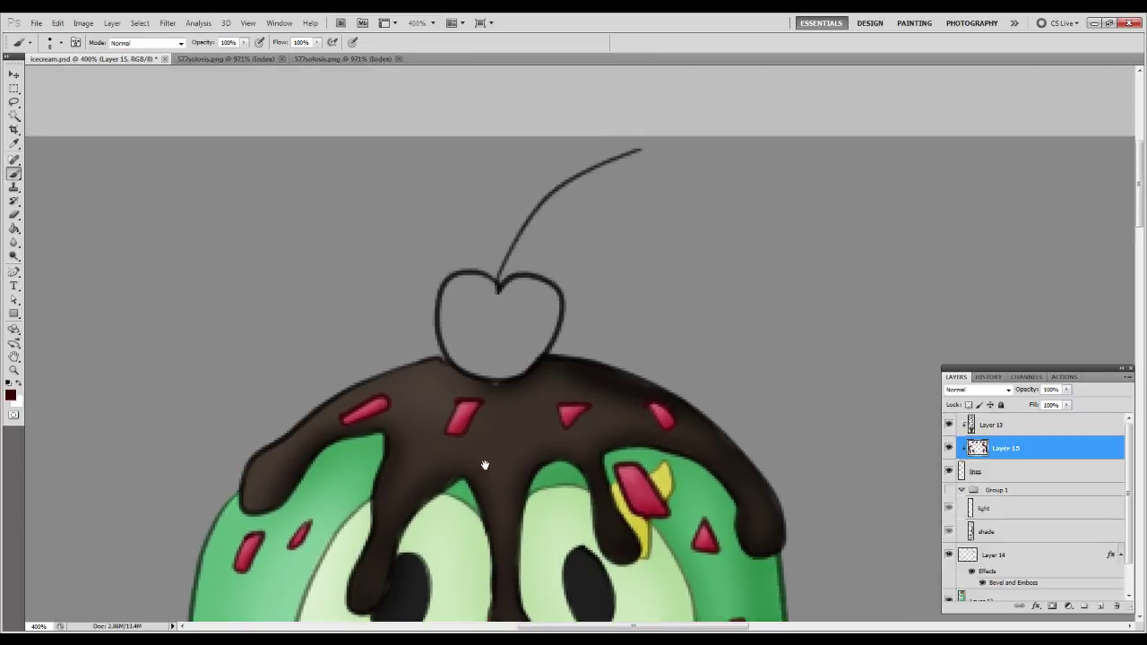
drag(496, 284, 502, 271)
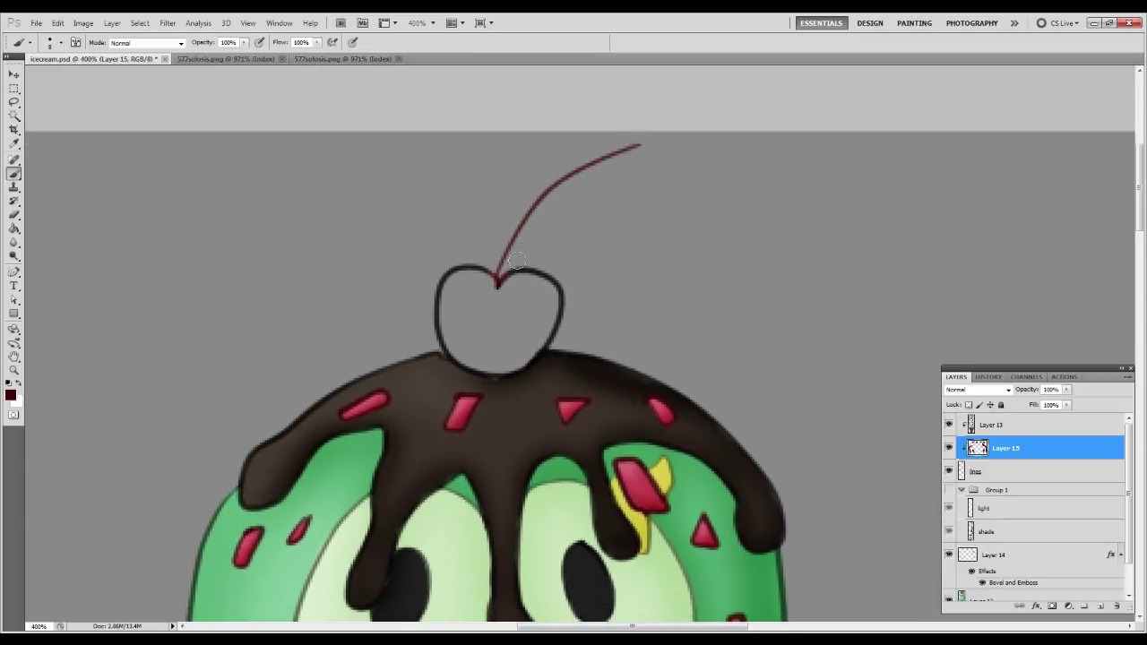
mouse_move(525, 360)
mouse_down()
mouse_move(493, 379)
mouse_move(448, 352)
mouse_up()
mouse_move(498, 279)
mouse_down()
mouse_move(457, 272)
mouse_move(434, 325)
mouse_move(448, 362)
mouse_up()
Sample the crimson from the Solosis sprite reference and add a new layer above the sprinkle layer in the ice cream drawing.
click(300, 60)
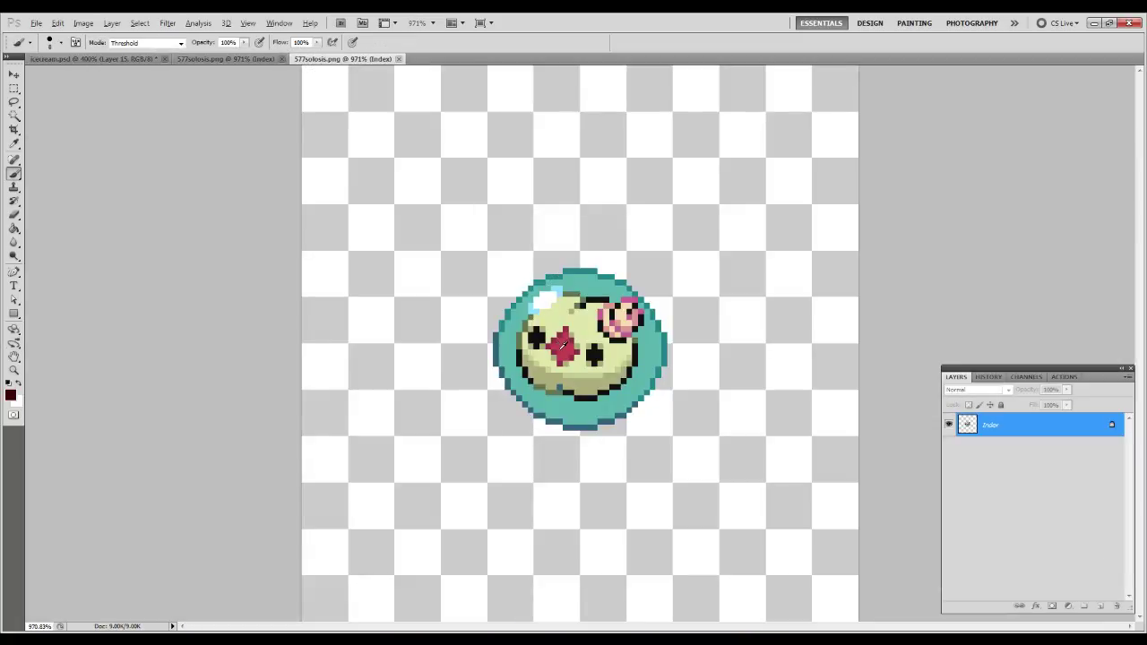
click(134, 59)
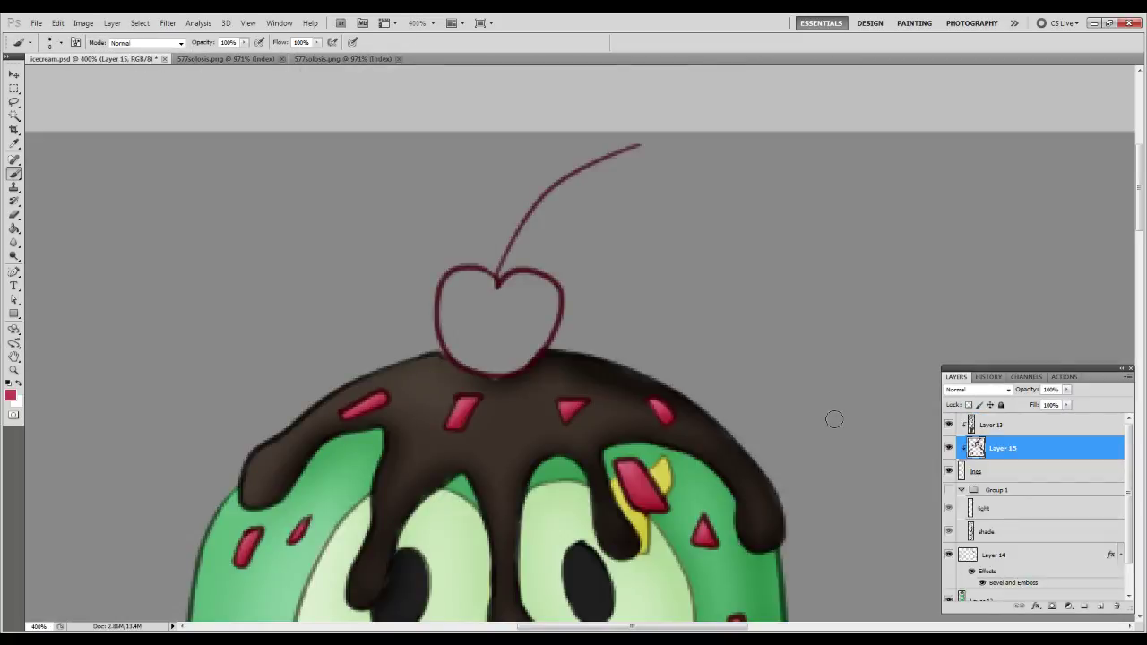
click(1002, 556)
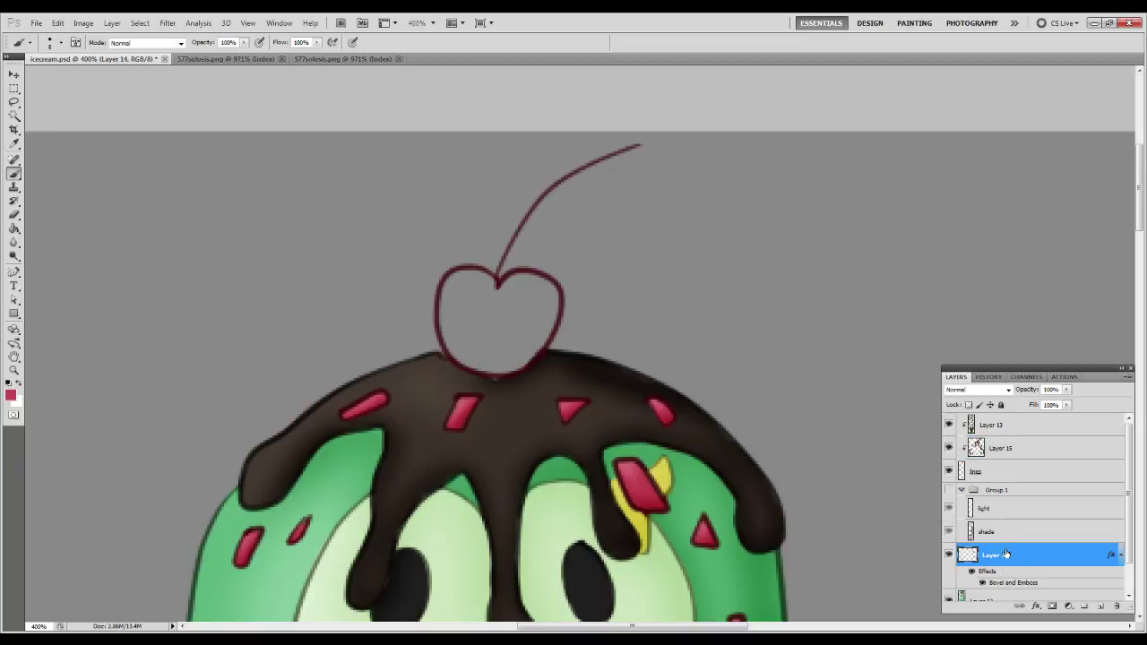
scroll(1006, 554, down, 1)
click(1101, 606)
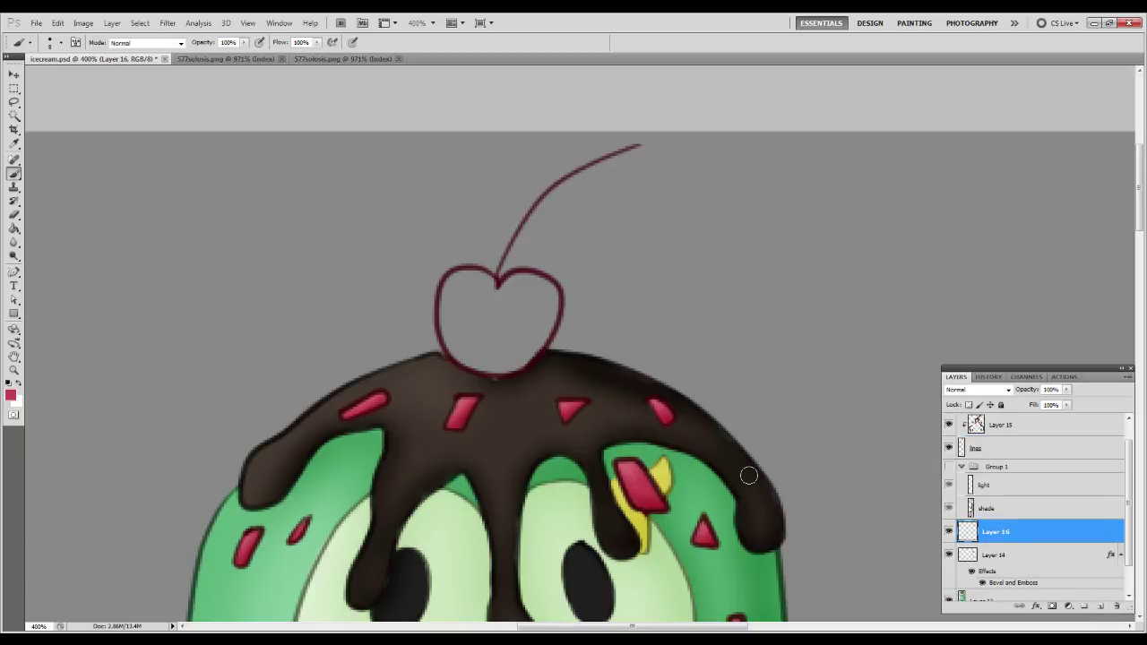
Move the new layer beneath Layer 12 and fill the cherry's interior with crimson brush strokes.
mouse_move(471, 302)
mouse_down()
mouse_move(484, 330)
mouse_move(466, 309)
mouse_move(479, 289)
mouse_move(452, 285)
mouse_move(477, 356)
mouse_move(453, 336)
mouse_move(448, 309)
mouse_up()
key(ctrl+z)
scroll(628, 350, down, 1)
scroll(1040, 538, down, 1)
drag(1008, 497, 991, 586)
mouse_move(450, 243)
mouse_down()
mouse_move(450, 278)
mouse_move(476, 318)
mouse_move(484, 249)
mouse_up()
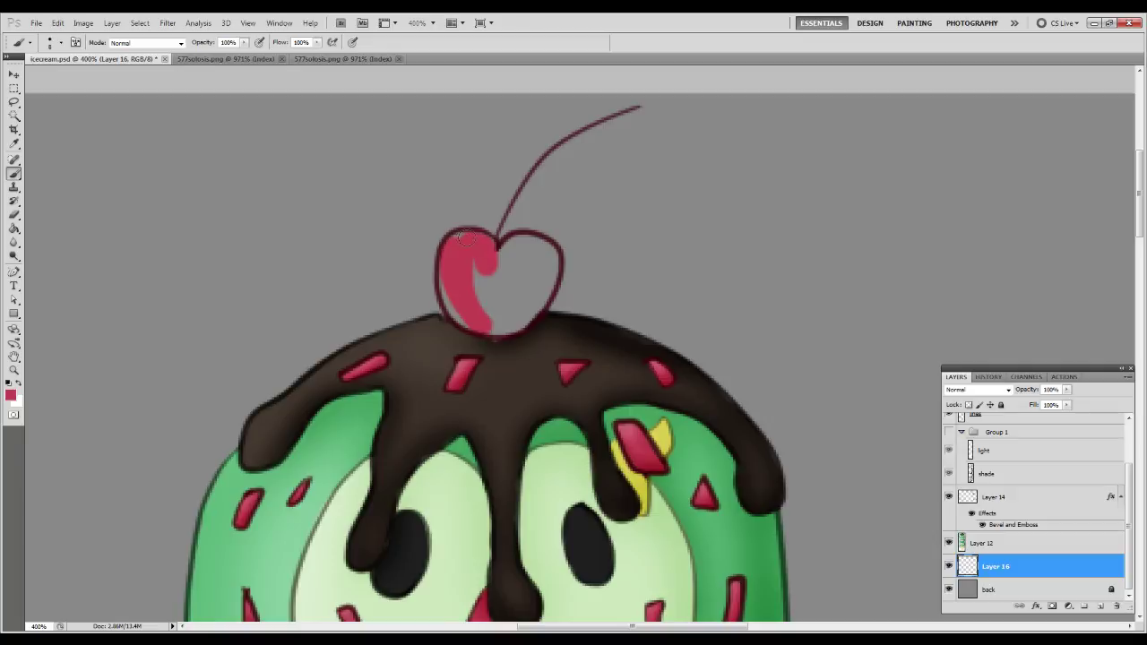
mouse_move(448, 296)
mouse_down()
mouse_move(470, 320)
mouse_move(459, 313)
mouse_move(496, 328)
mouse_move(533, 292)
mouse_move(509, 327)
mouse_move(544, 264)
mouse_move(529, 249)
mouse_move(495, 259)
mouse_move(517, 242)
mouse_move(540, 244)
mouse_move(534, 299)
mouse_move(541, 291)
mouse_move(550, 270)
mouse_move(488, 293)
mouse_up()
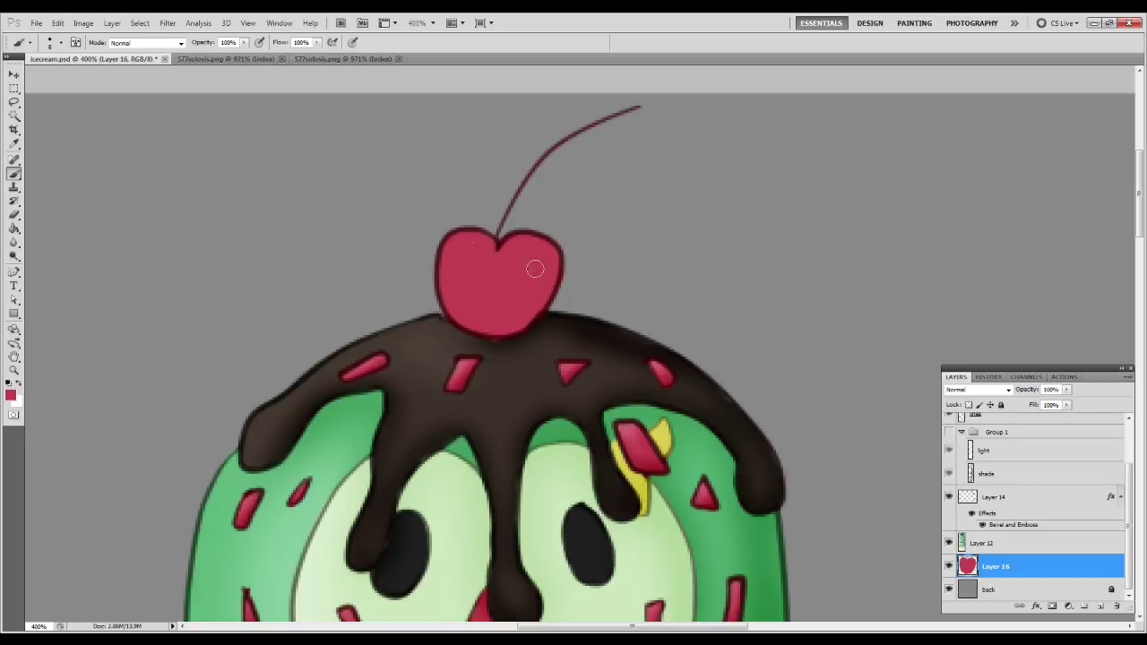
Duplicate the light and shade layers and clip the copies to the cherry colour layer.
click(1007, 483)
click(1006, 481)
shift+click(1000, 451)
right_click(997, 455)
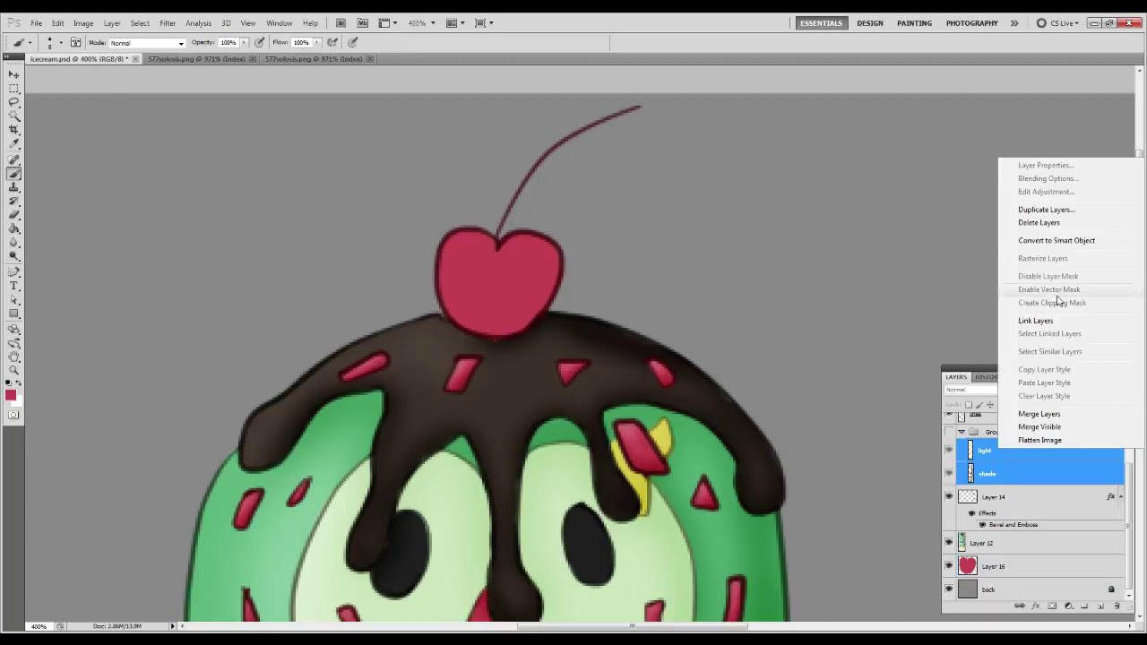
click(1056, 211)
key(Return)
scroll(1004, 560, down, 1)
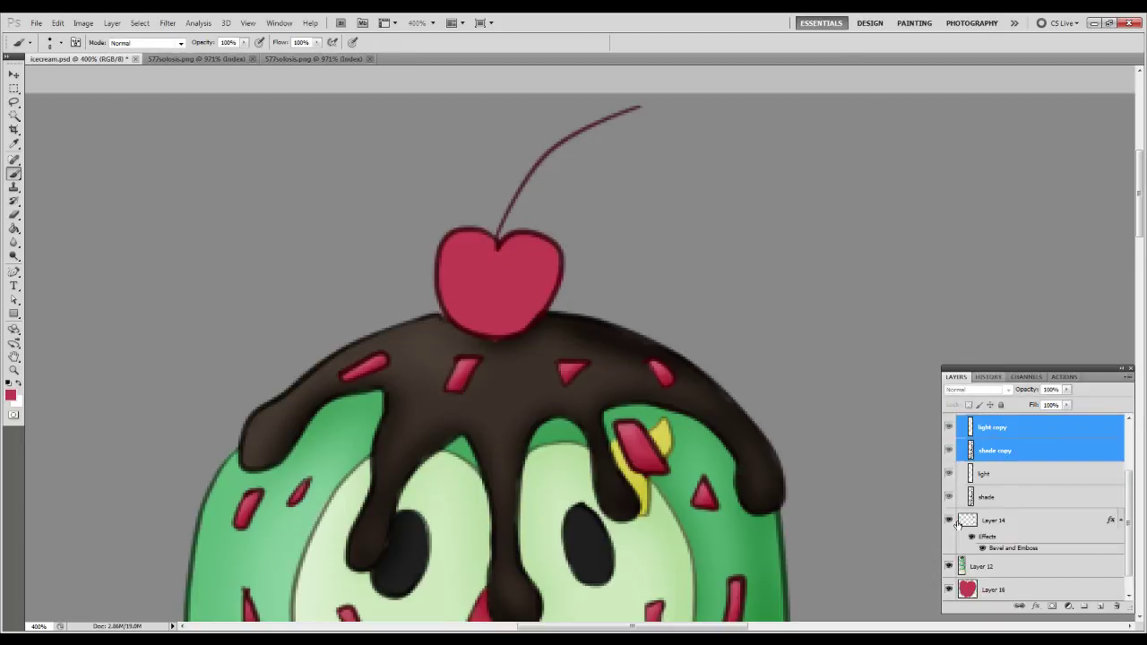
drag(1004, 560, 1002, 578)
key(ctrl+alt+g)
click(997, 567)
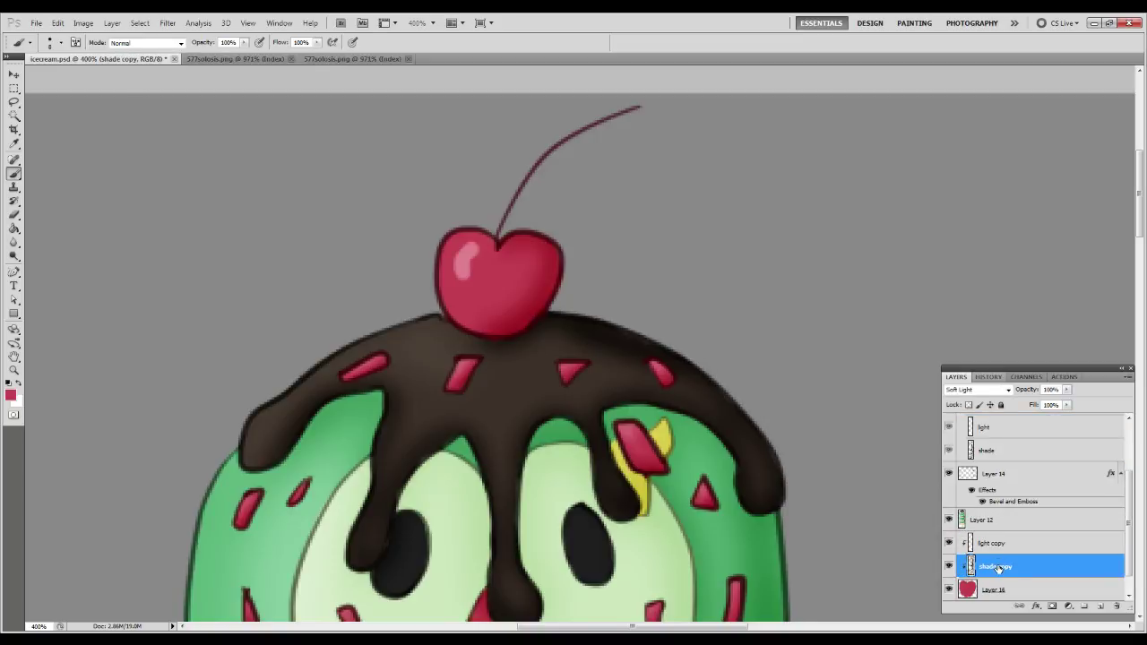
click(1003, 544)
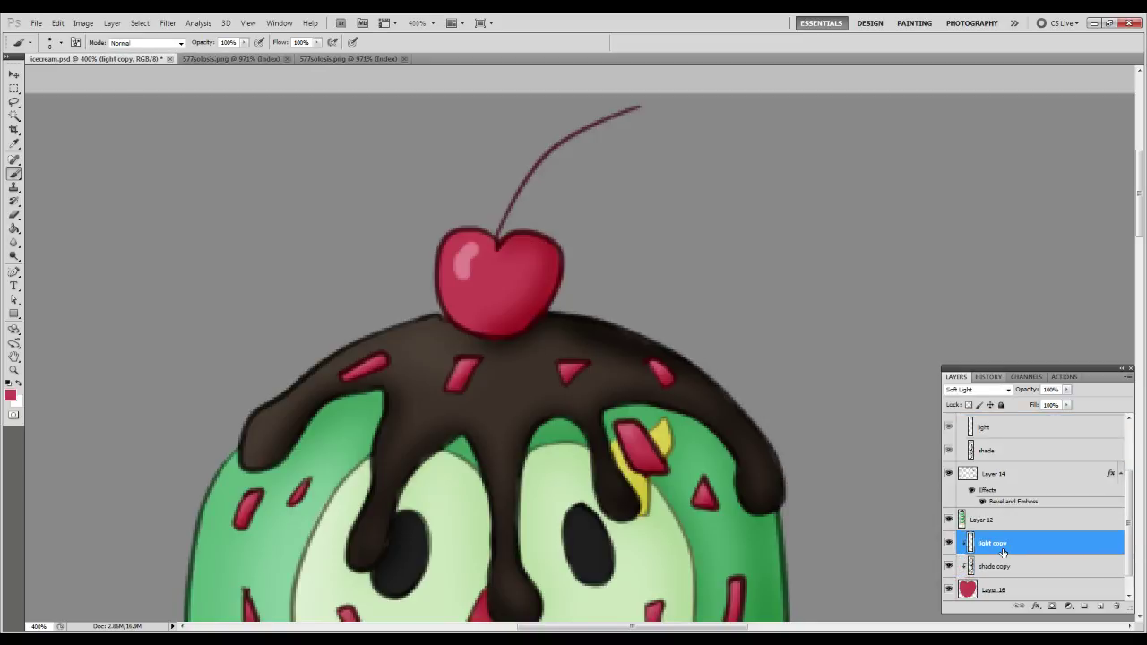
Set the highlight opacity of the sprinkle layer's Bevel and Emboss effect to 50%.
double_click(1010, 504)
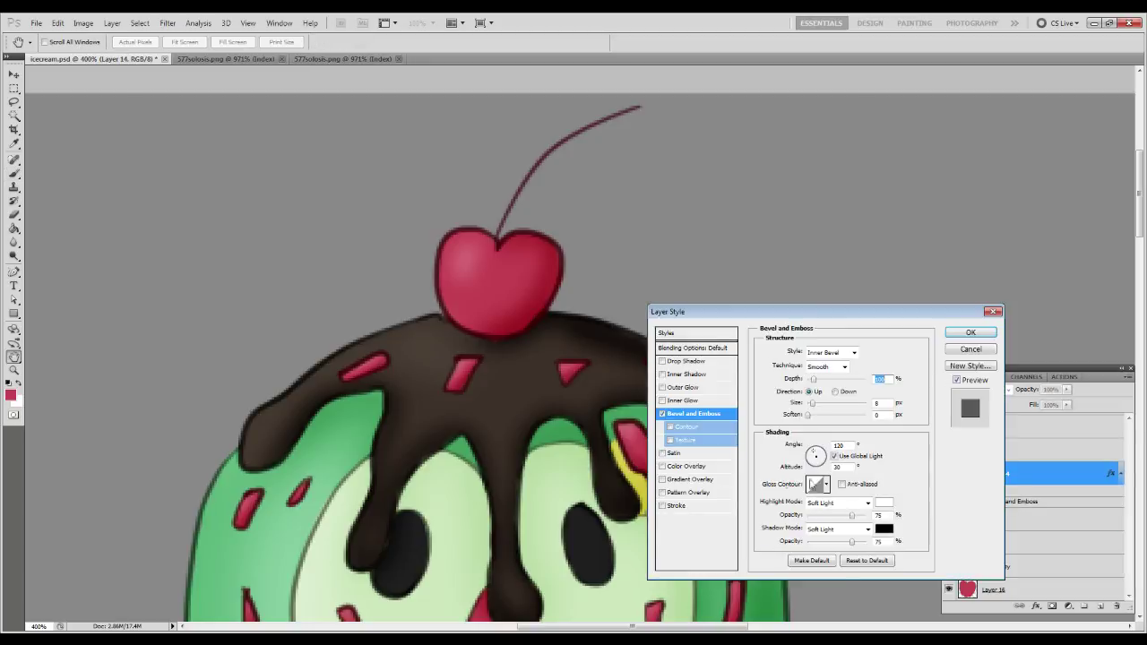
double_click(883, 515)
text(50)
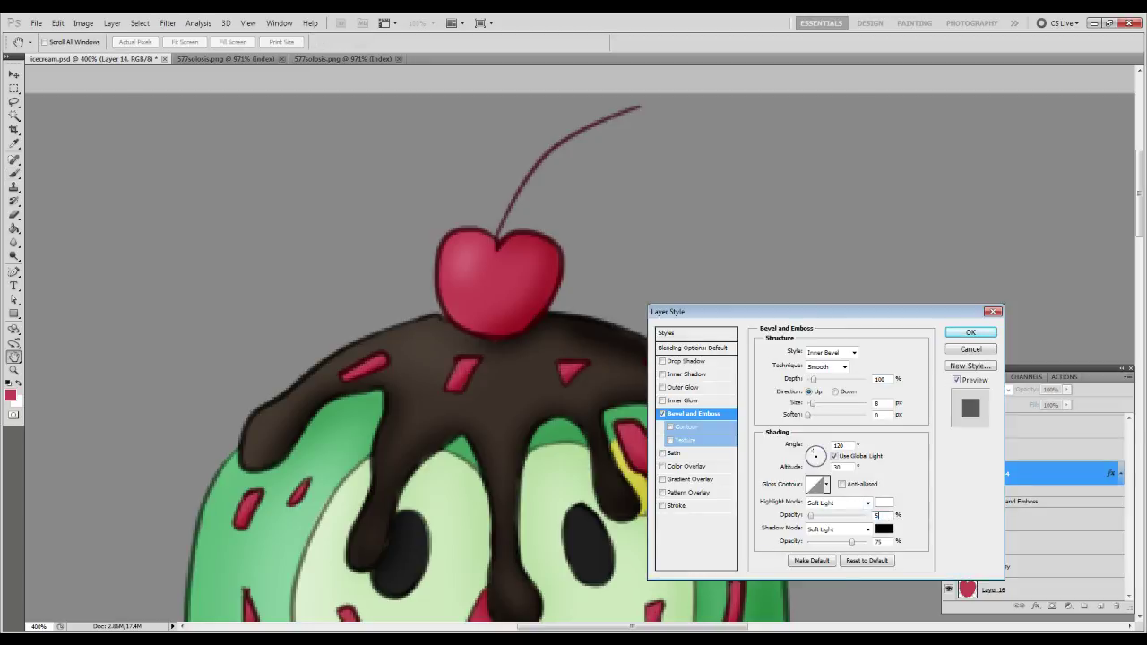
key(Return)
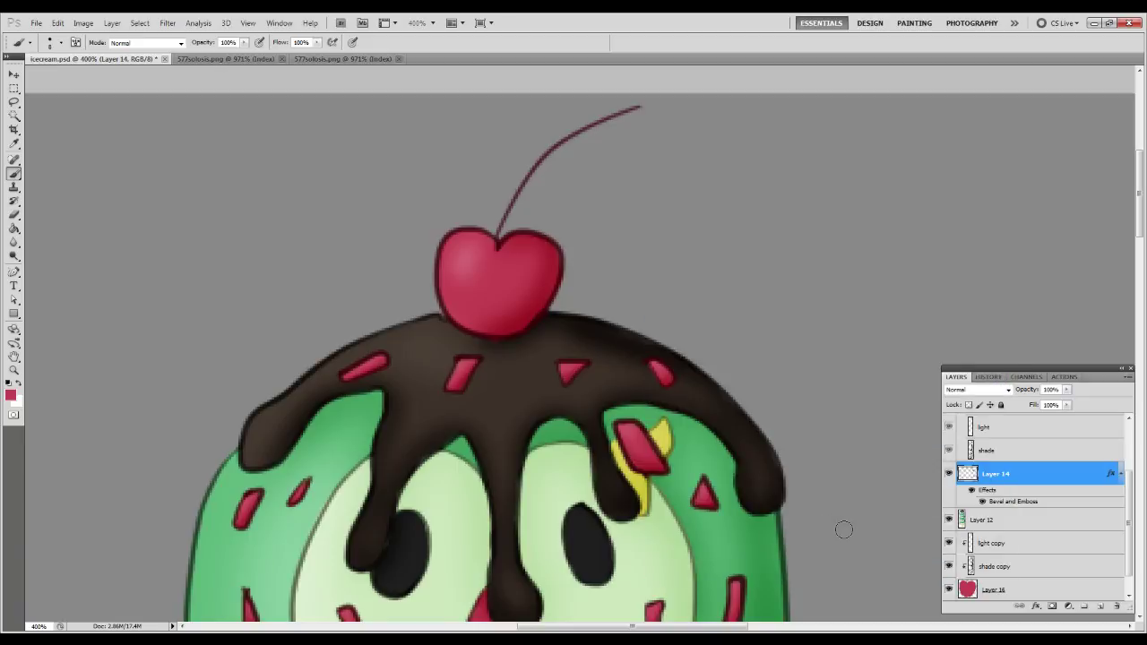
Touch up the outline of the sprinkle beneath the cherry on Layer 15 with the Clone Stamp and save the drawing.
scroll(1005, 435, up, 3)
click(1004, 446)
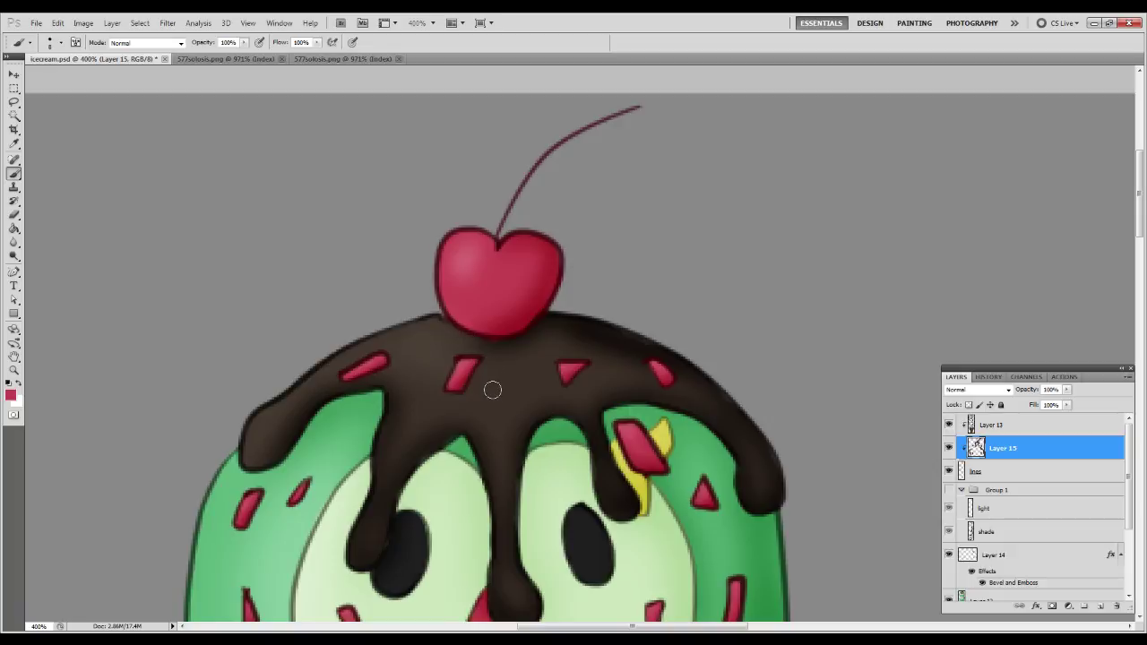
key(s)
alt+click(462, 328)
drag(485, 357, 480, 379)
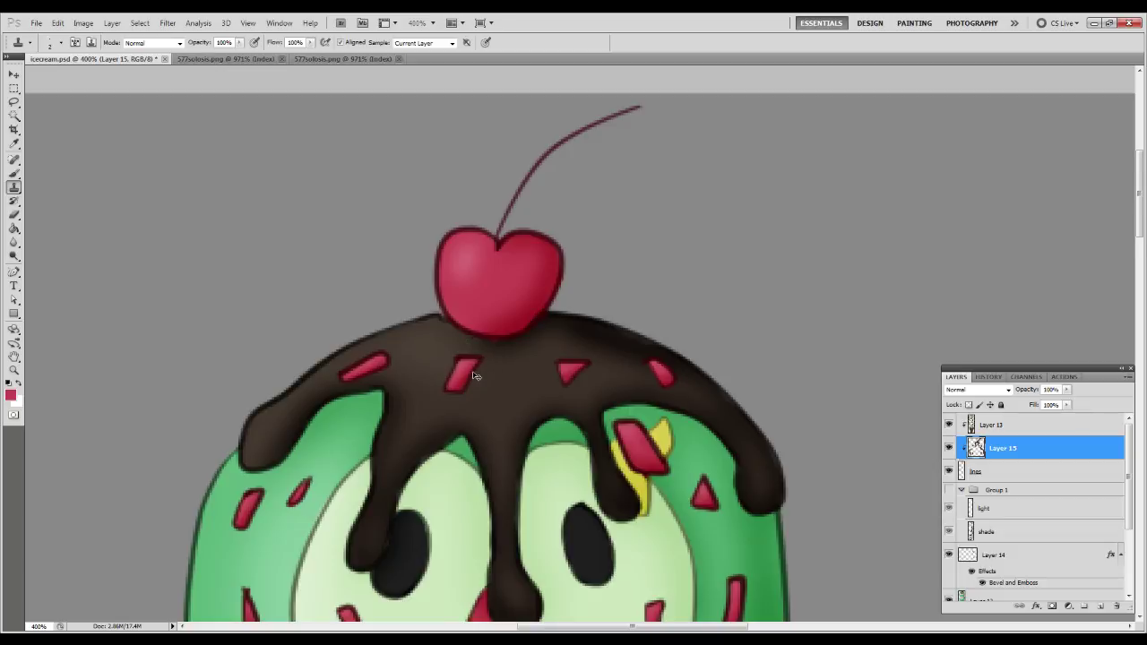
key(ctrl+0)
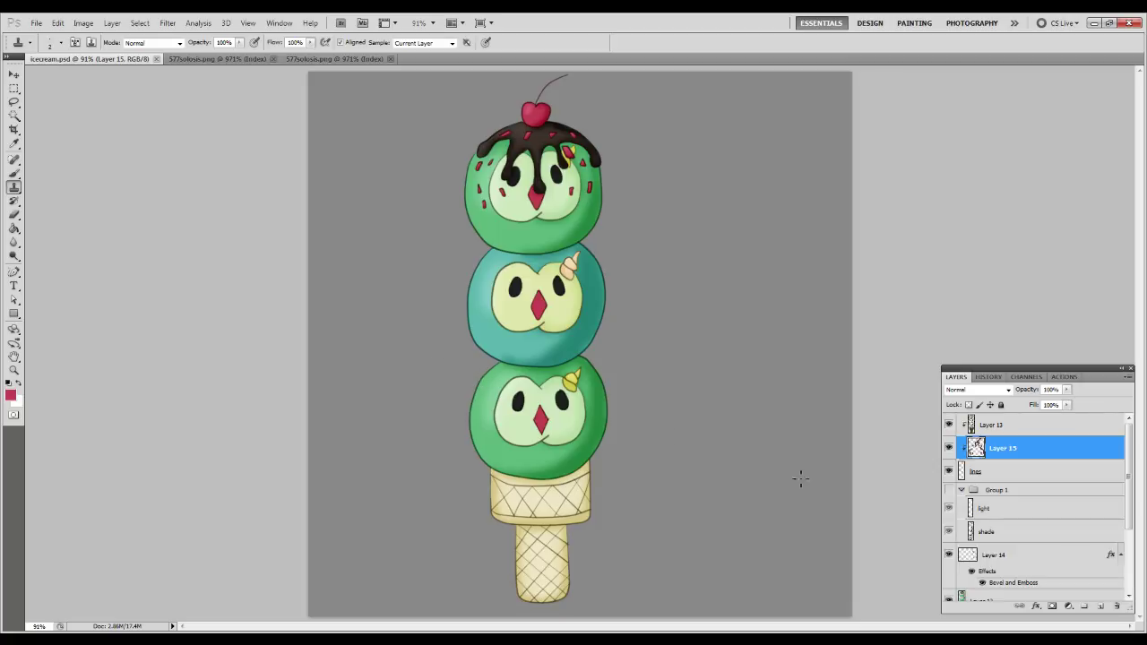
Merge the cherry layer, its light and shade copies and Layer 12 into one layer, and save the file.
scroll(1026, 580, down, 4)
click(1011, 568)
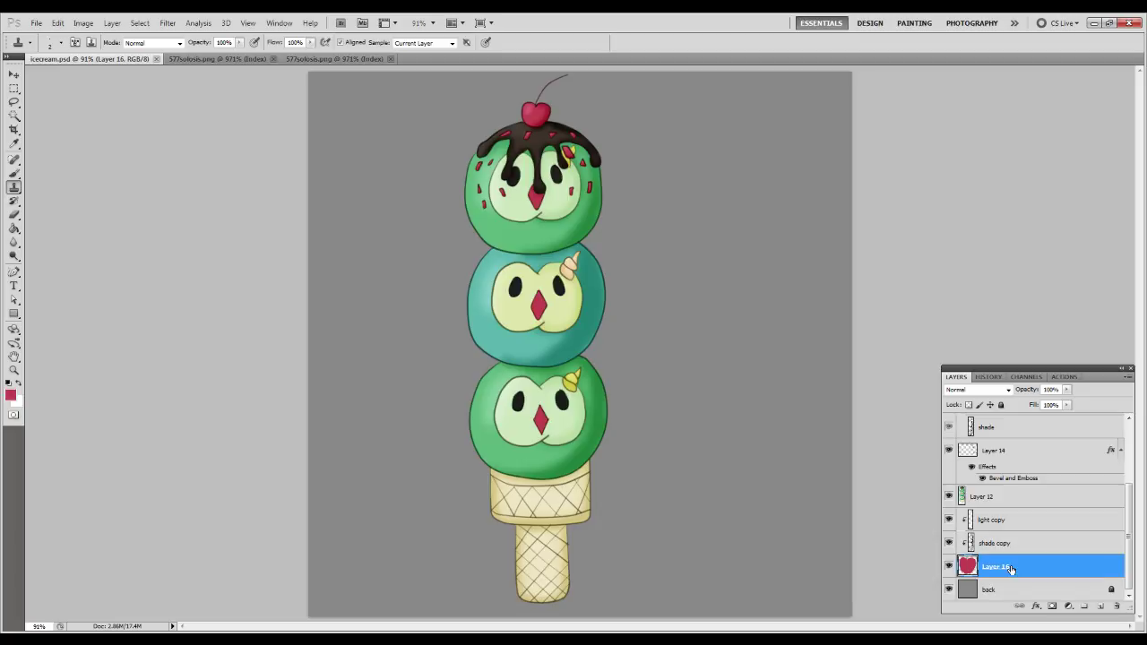
key(ctrl+e)
click(1000, 544)
key(ctrl+e)
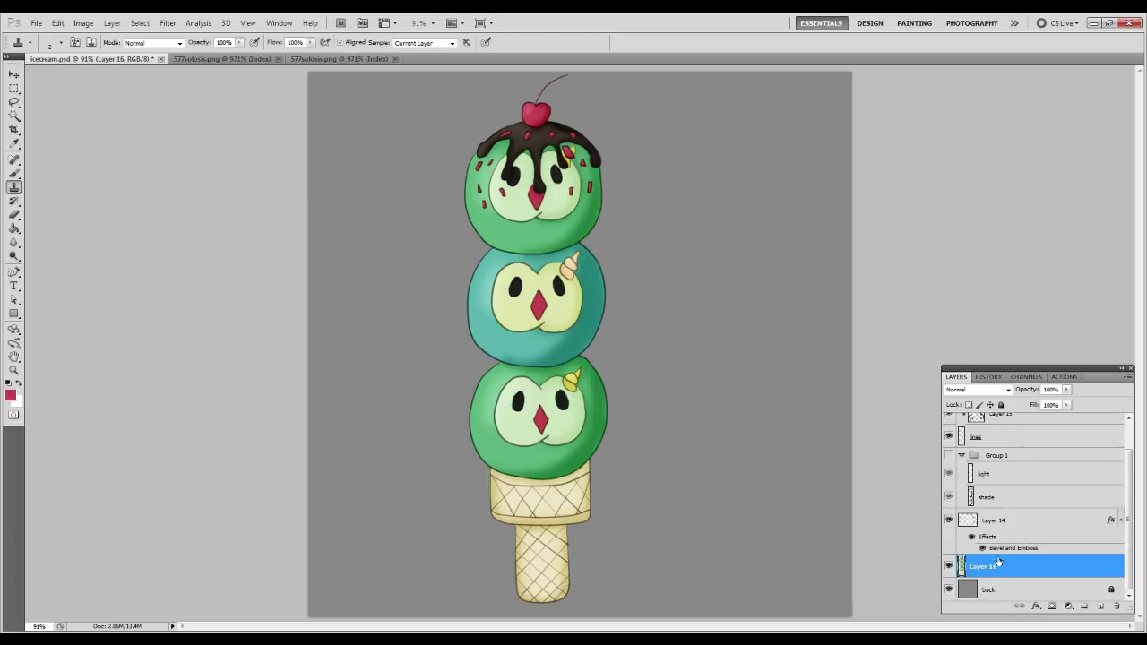
key(ctrl+s)
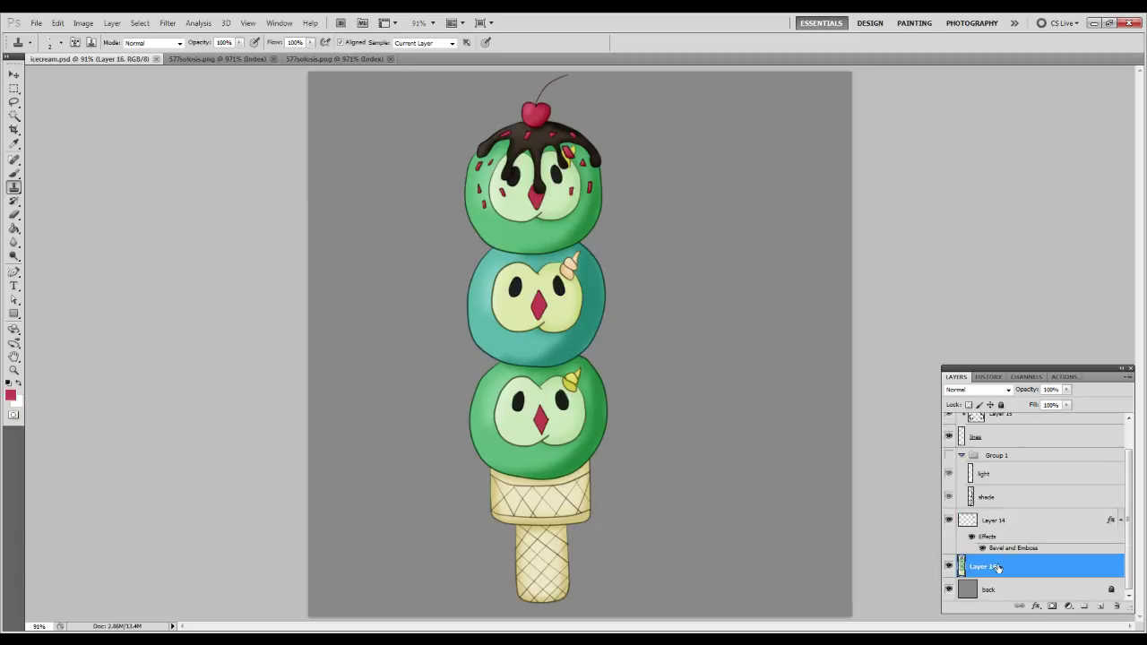
Run the "covert the bevel" action from the "line stuff" set on the drawing.
click(1065, 376)
click(1016, 449)
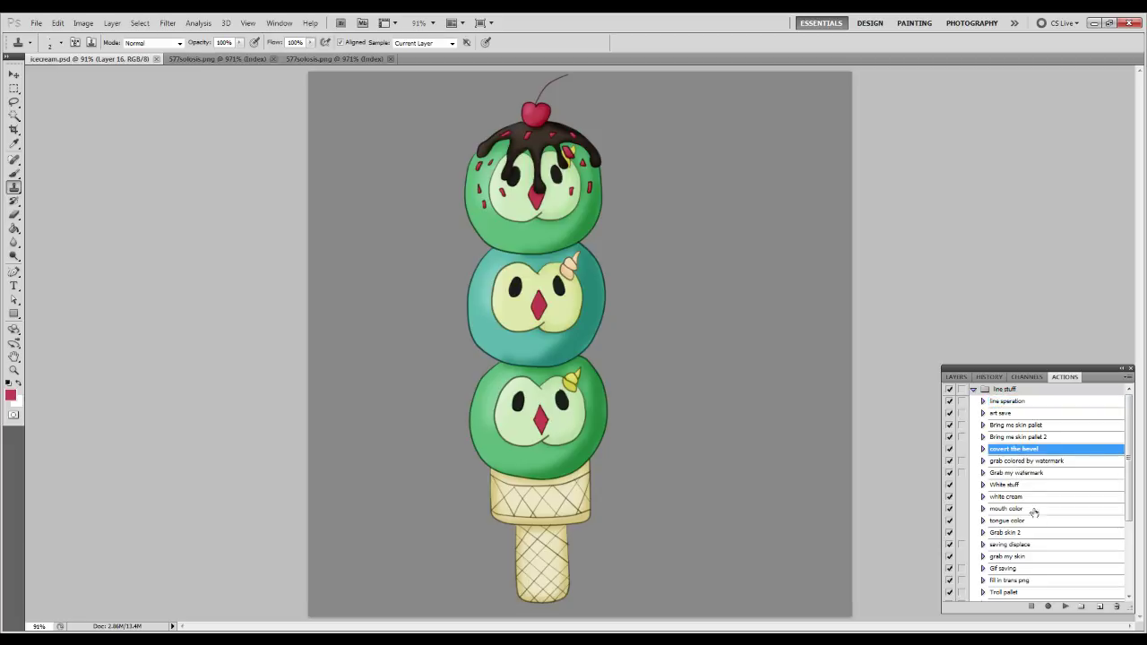
click(1066, 607)
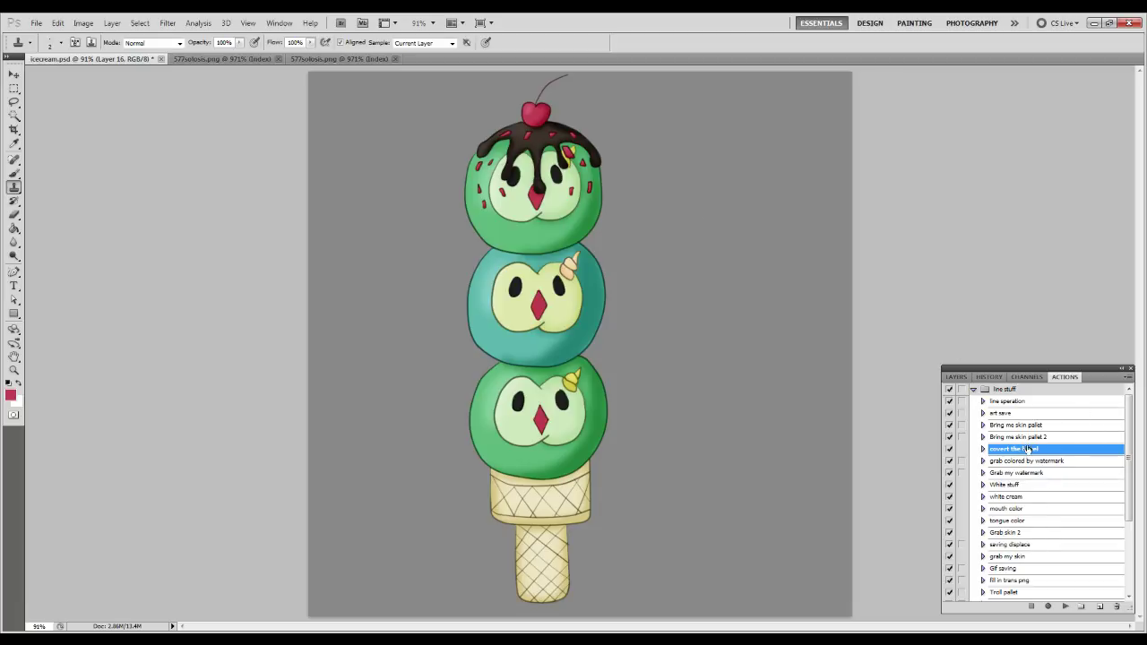
Run the "grab colored by watermark" and "Grab my watermark" actions to open the watermark image.
click(1028, 460)
click(1067, 606)
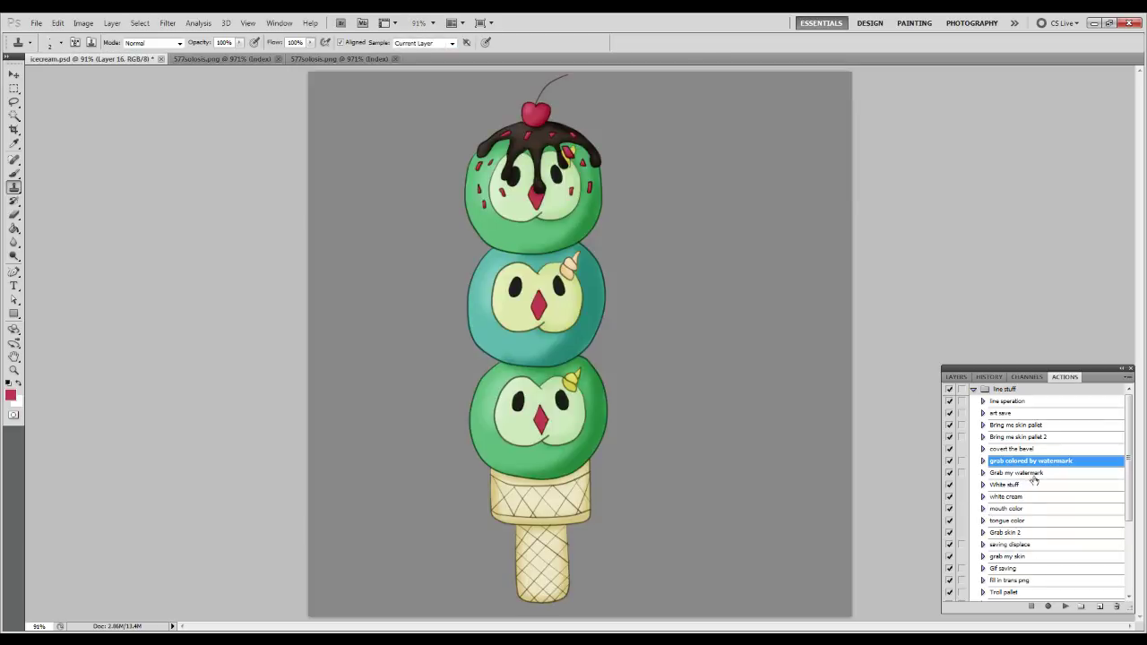
click(1031, 473)
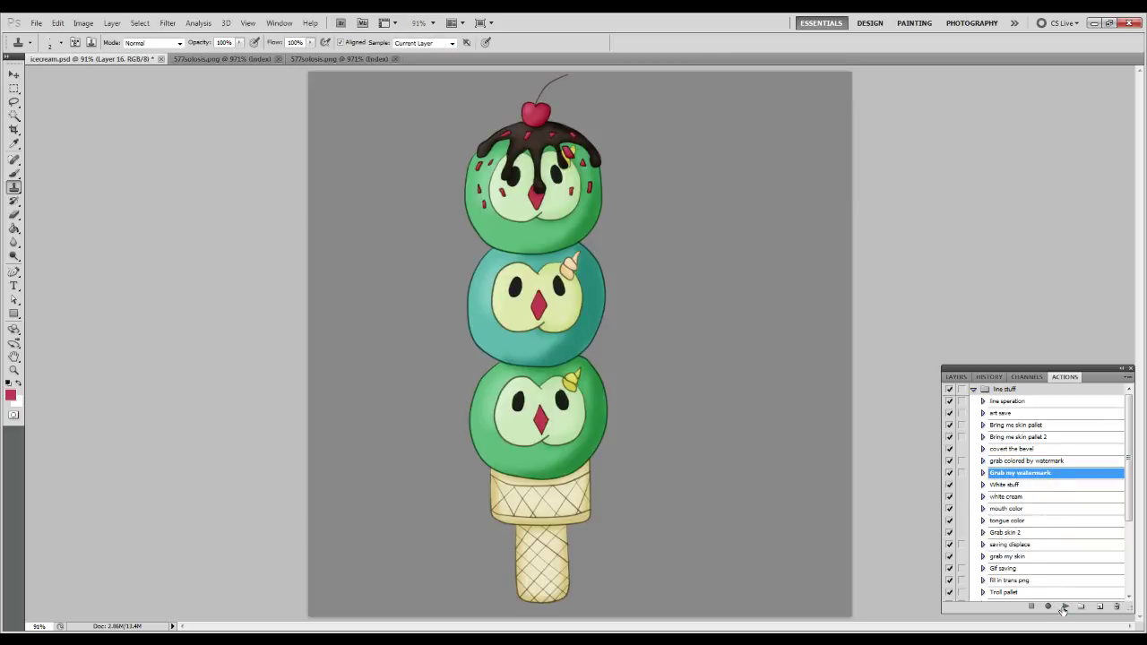
click(1066, 607)
Copy the watermark into the ice cream drawing, close its source image and centre the copy over the lower scoops.
drag(489, 61, 472, 179)
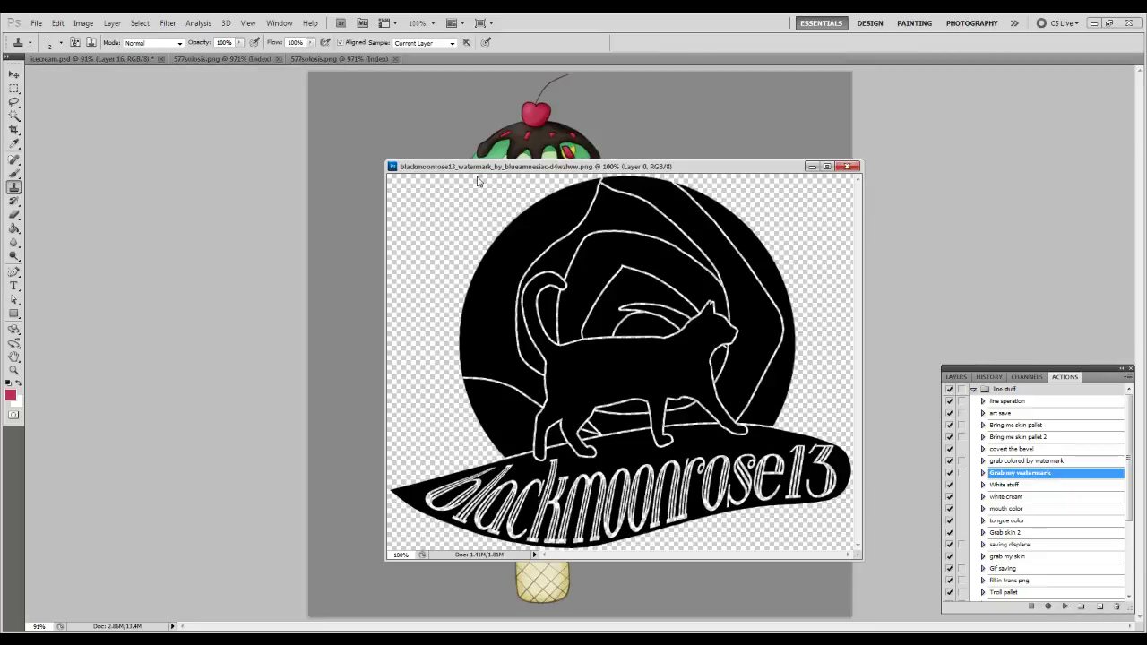
key(v)
drag(620, 333, 365, 206)
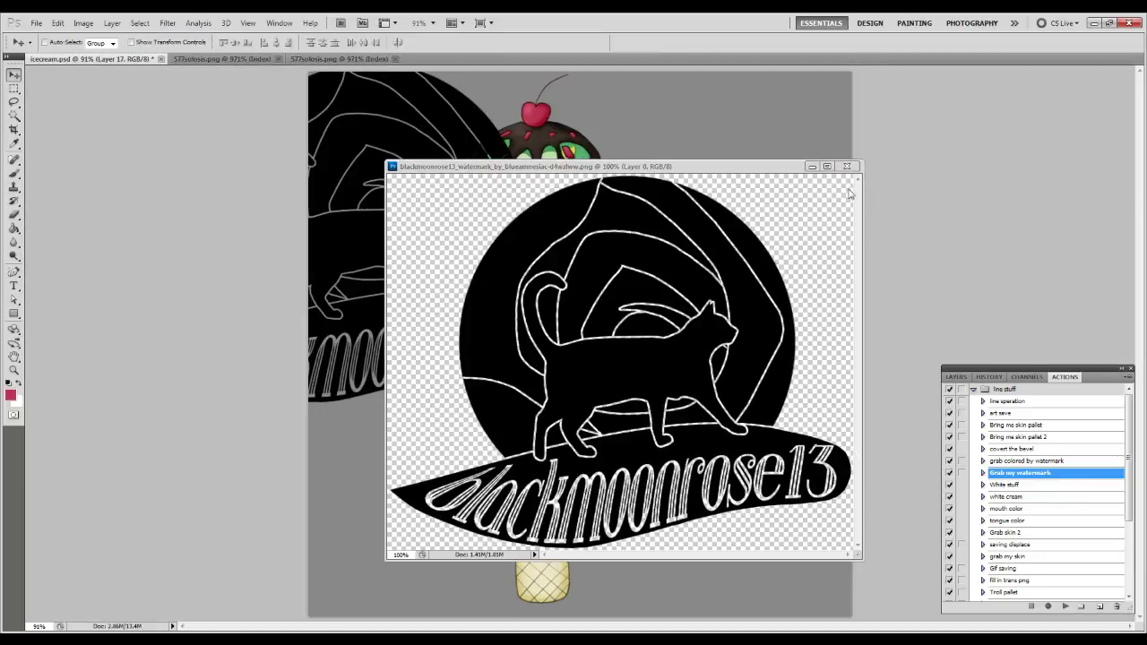
click(846, 165)
drag(452, 78, 654, 338)
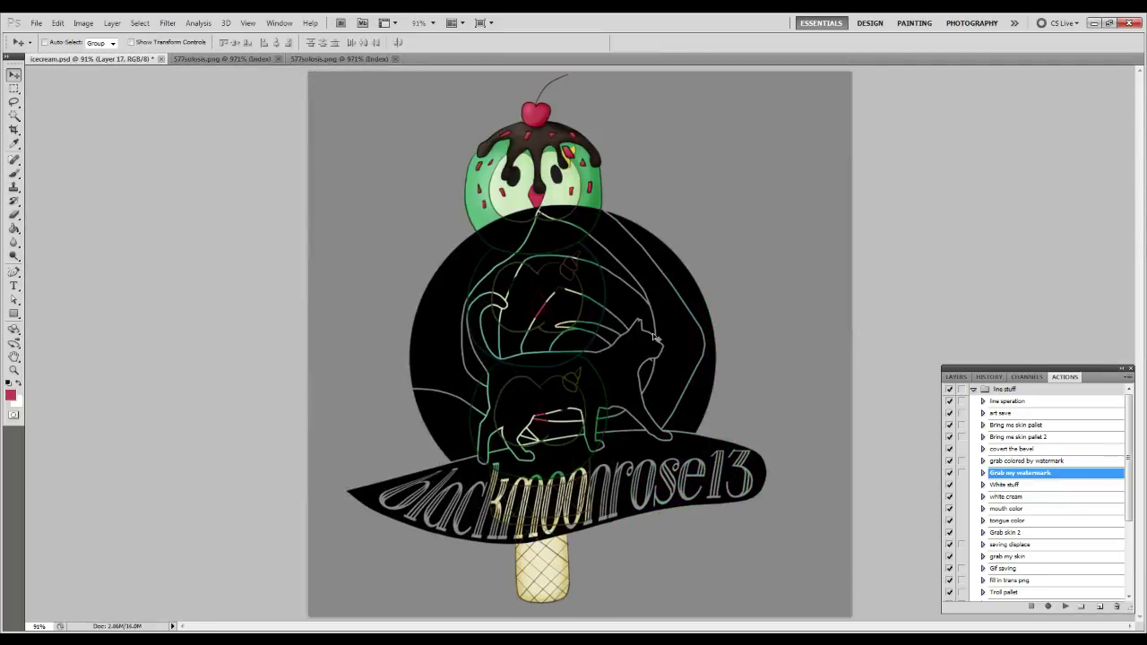
key(ctrl+t)
drag(348, 203, 715, 440)
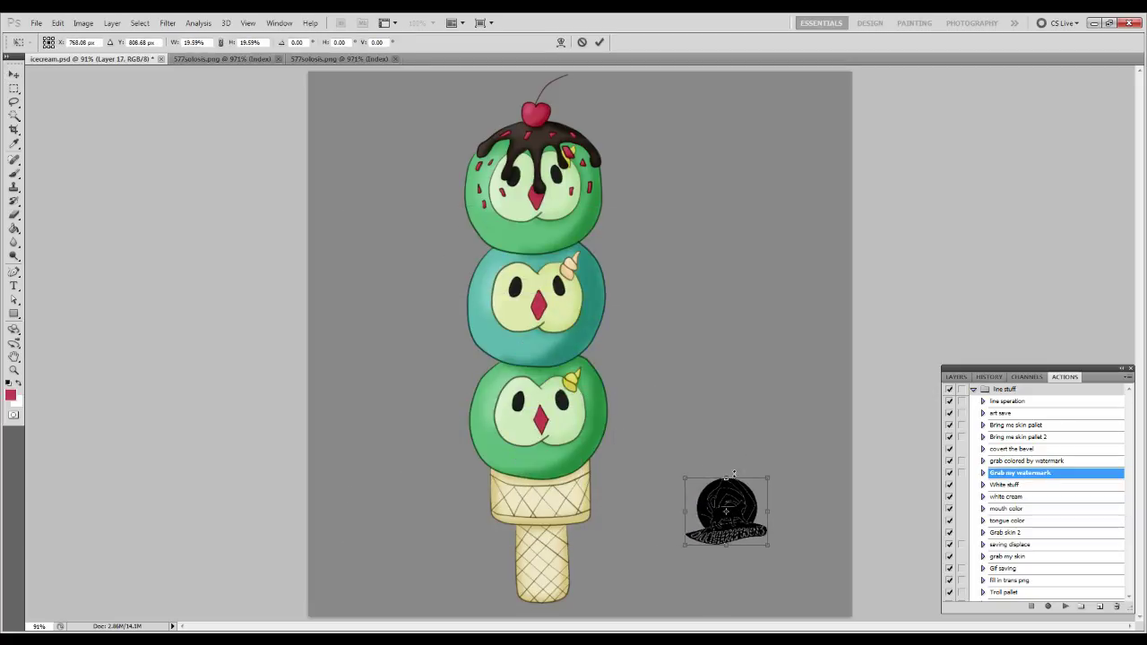
drag(717, 511, 620, 333)
drag(676, 298, 645, 309)
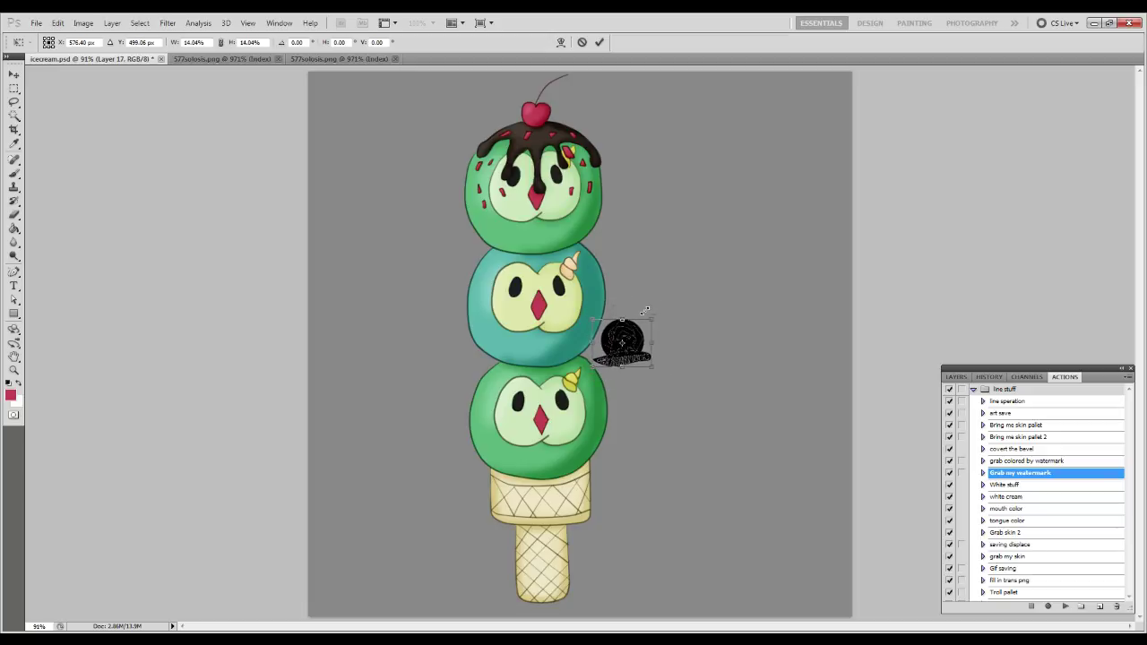
key(Return)
key(ctrl+plus)
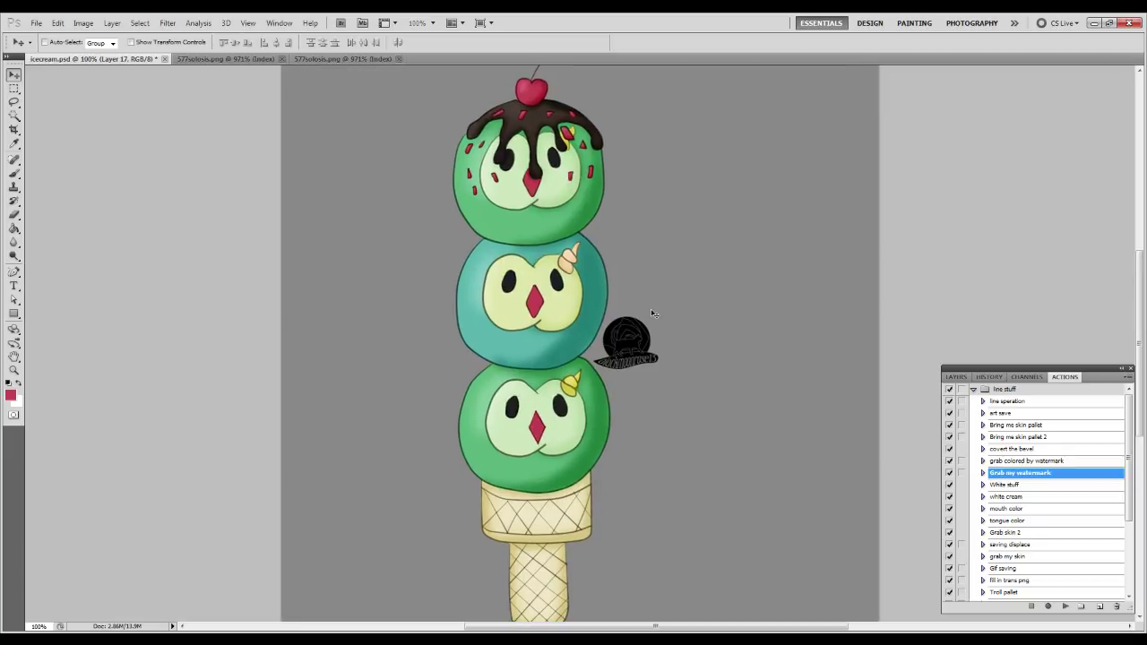
key(ctrl+z)
Scale the watermark to about 21% and place it beside the ice cream where the middle and lowest scoops meet.
key(ctrl+t)
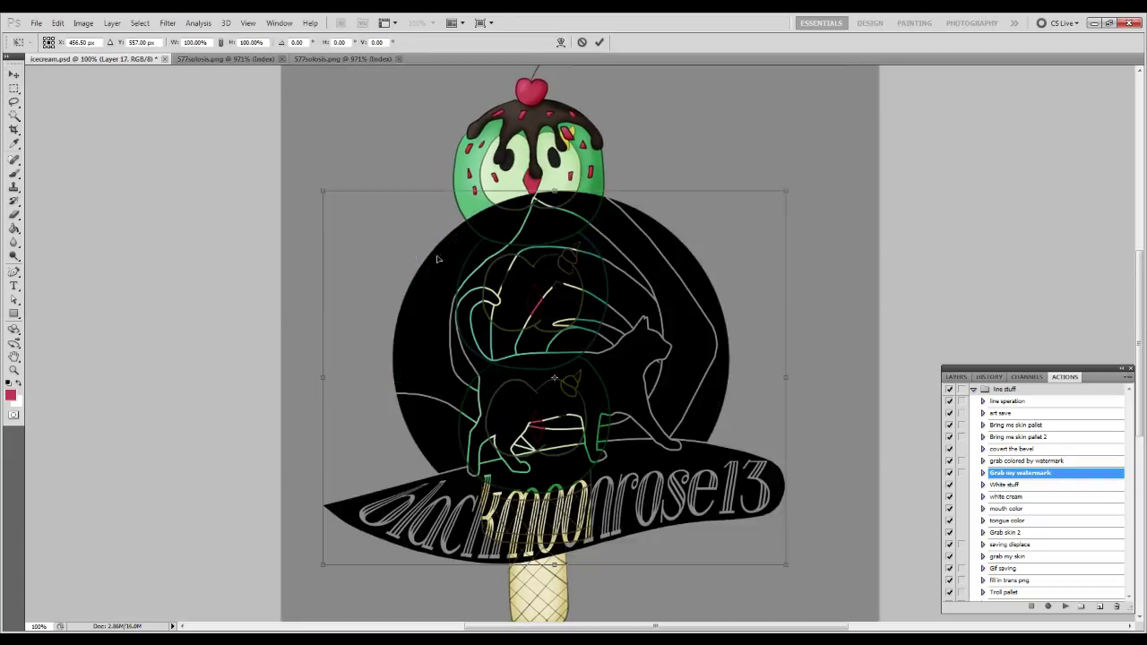
drag(323, 566, 599, 341)
drag(744, 222, 734, 258)
drag(776, 226, 676, 324)
key(Left)
key(Left)
key(Left)
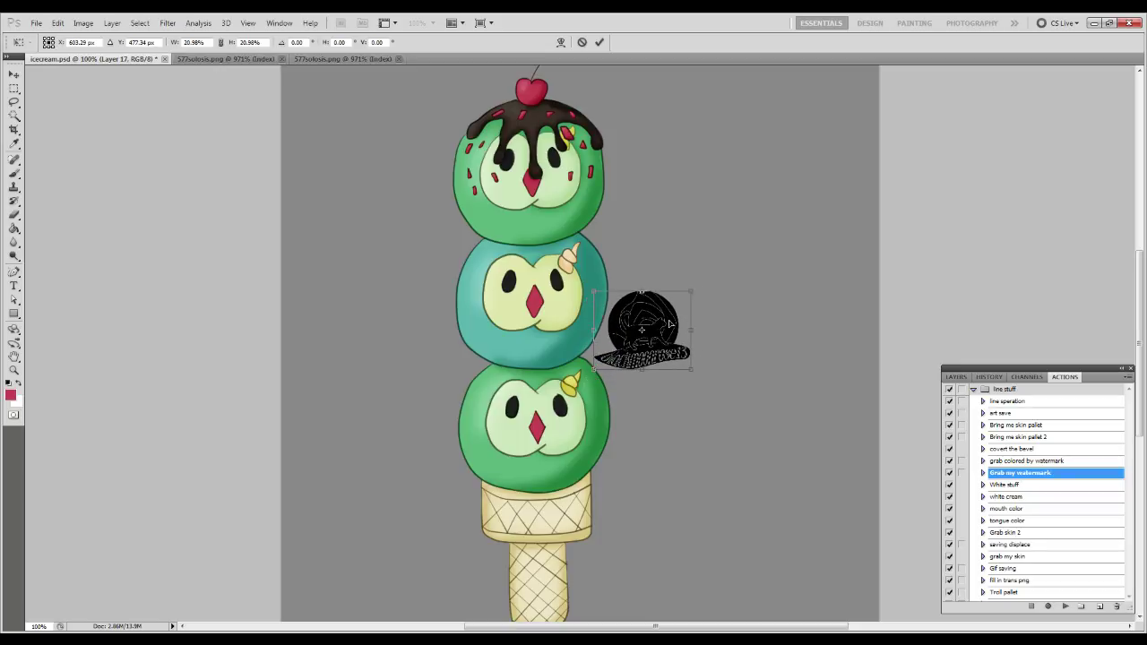
key(Return)
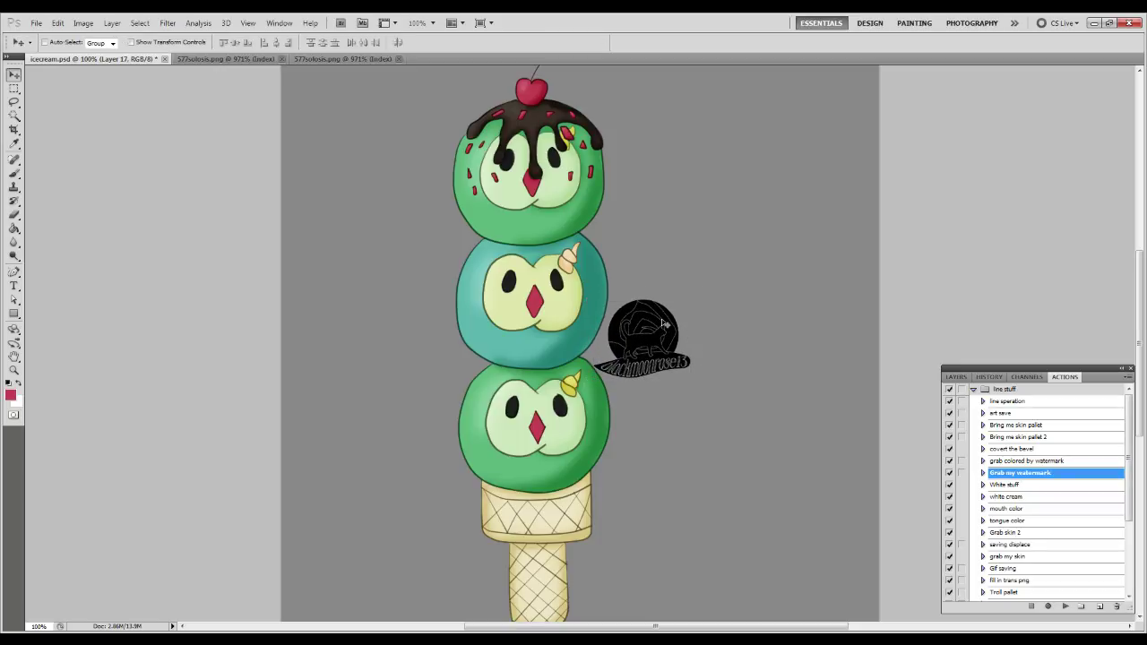
Crop the canvas to a narrow full-height portrait area around the ice cream and the watermark.
key(z)
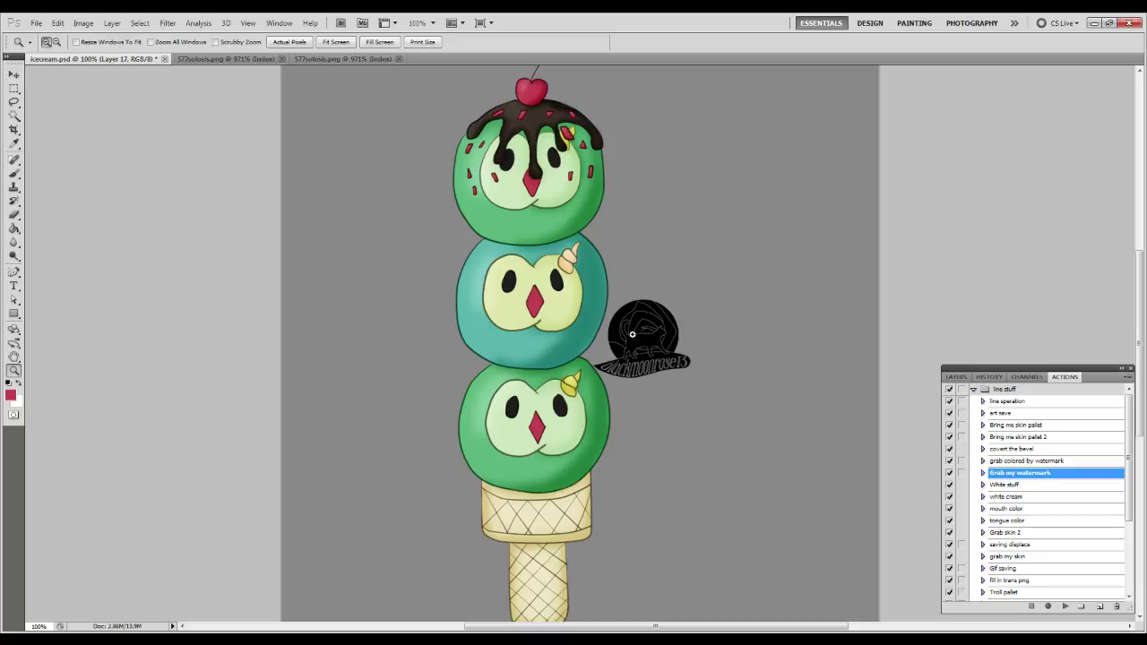
alt+click(596, 362)
alt+click(596, 361)
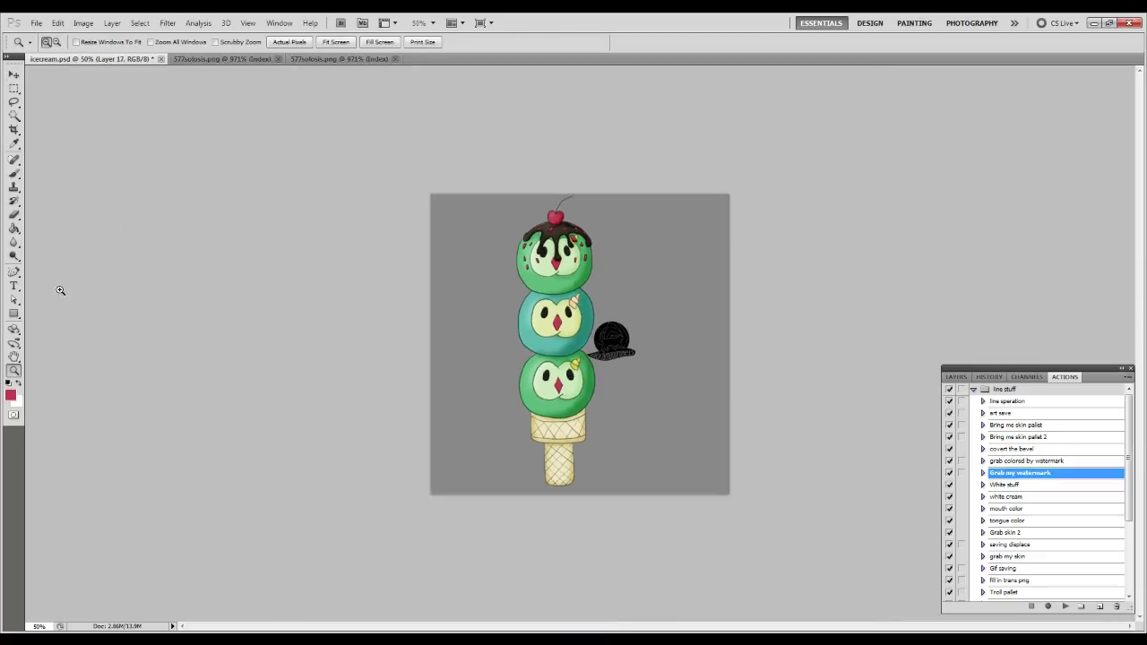
key(c)
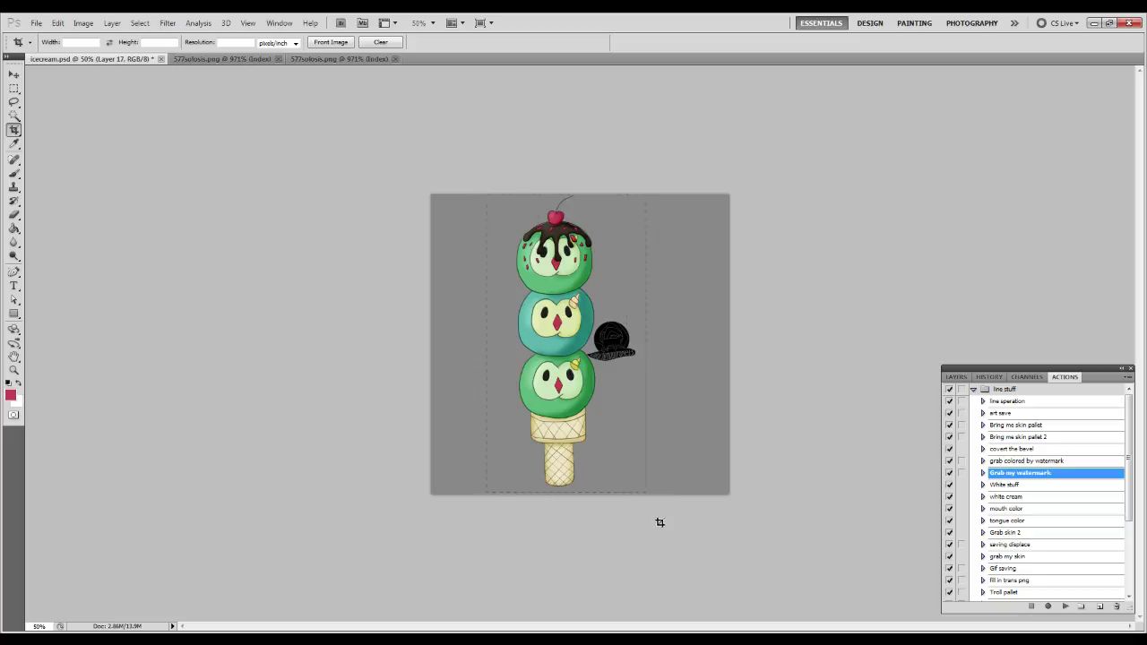
drag(640, 506, 640, 507)
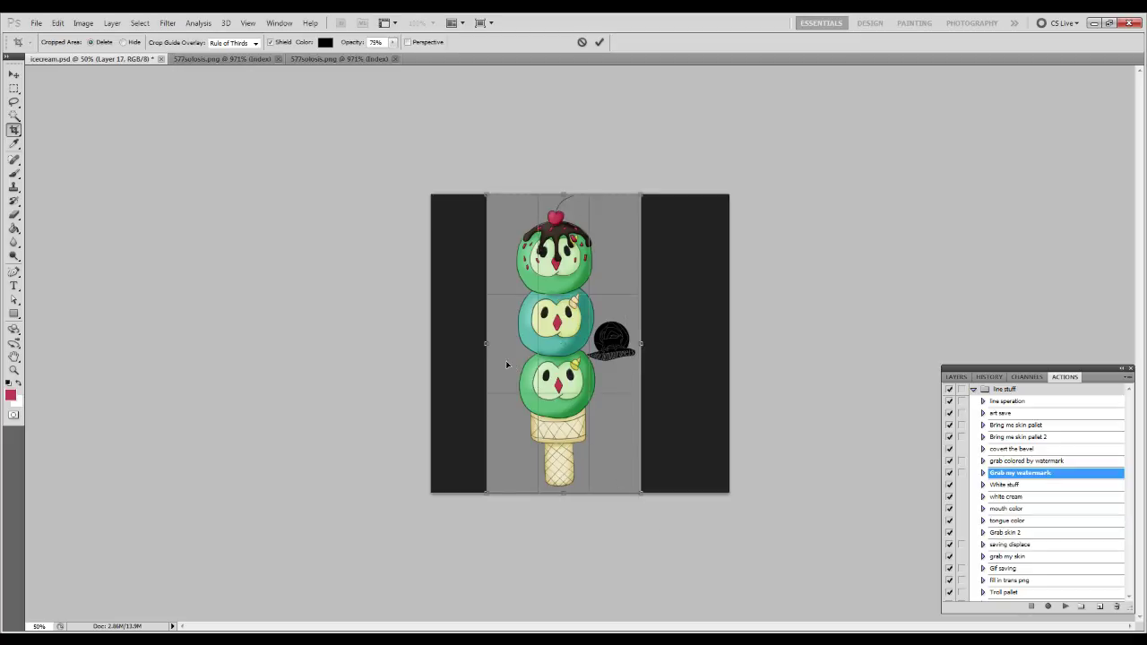
drag(487, 345, 506, 349)
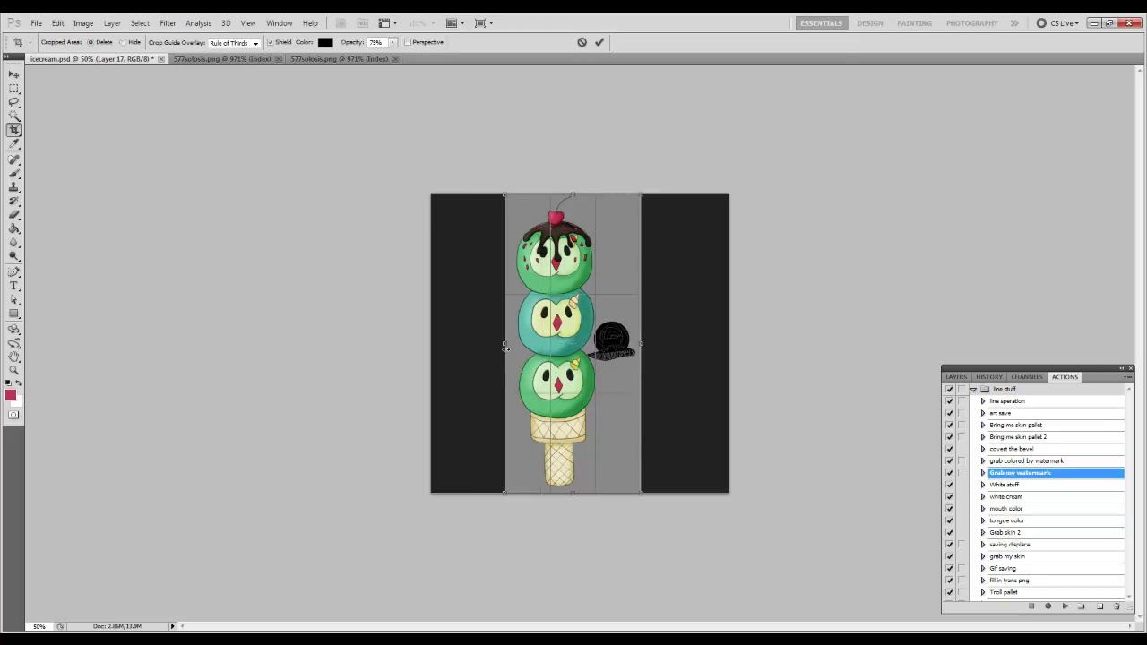
key(Return)
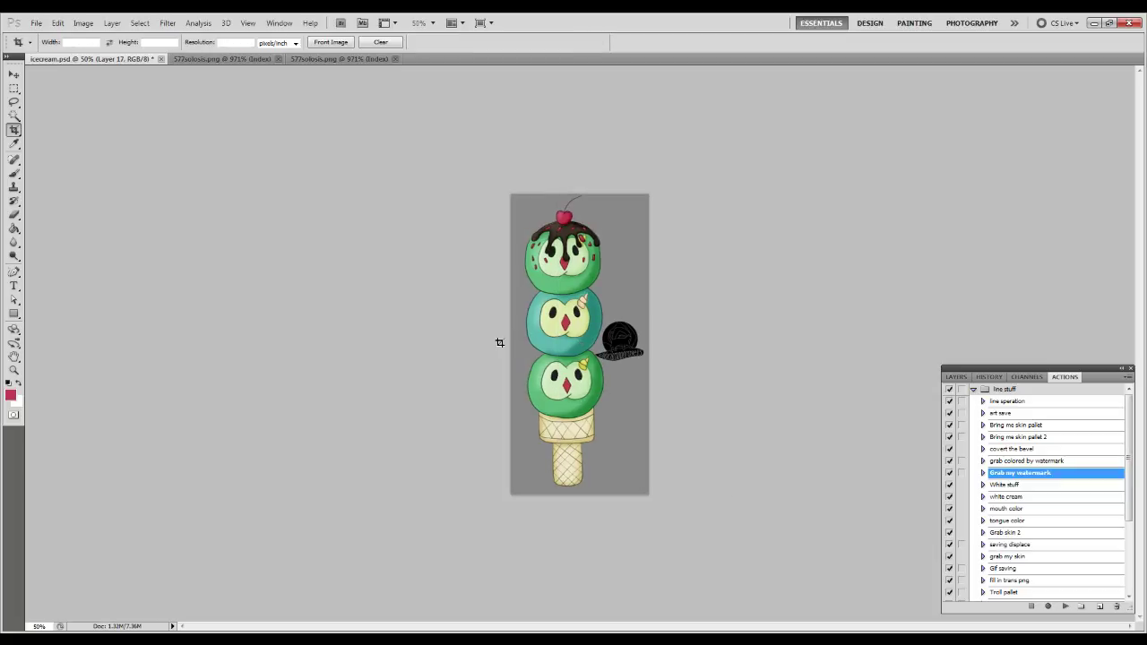
key(alt+Tab)
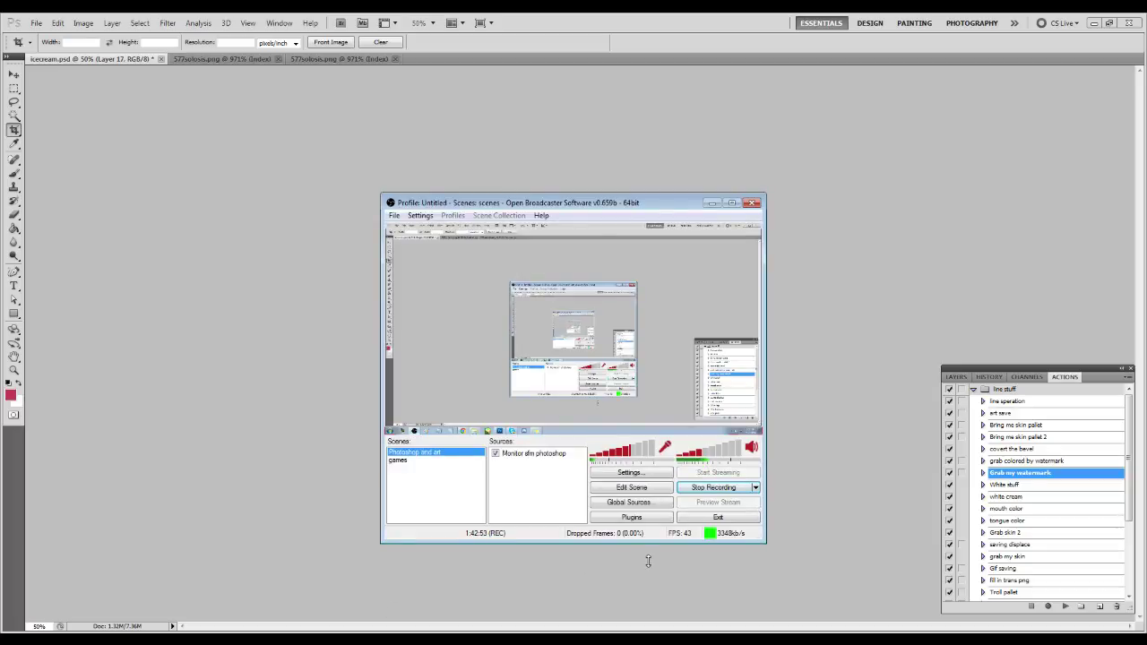
click(852, 378)
key(alt+Tab)
click(697, 490)
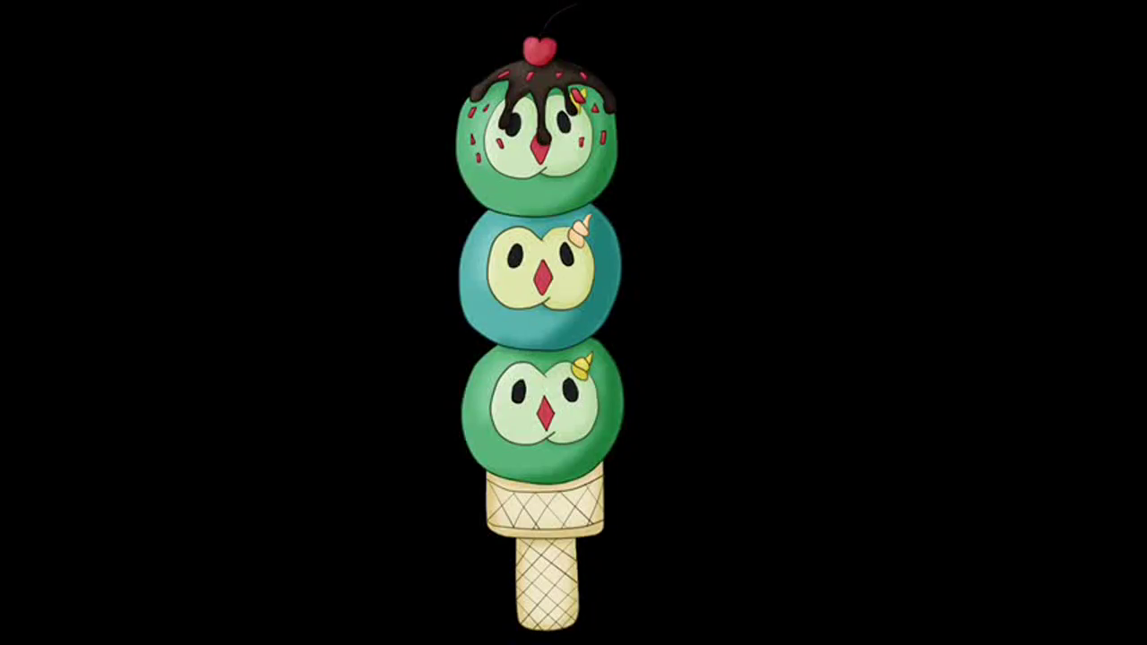